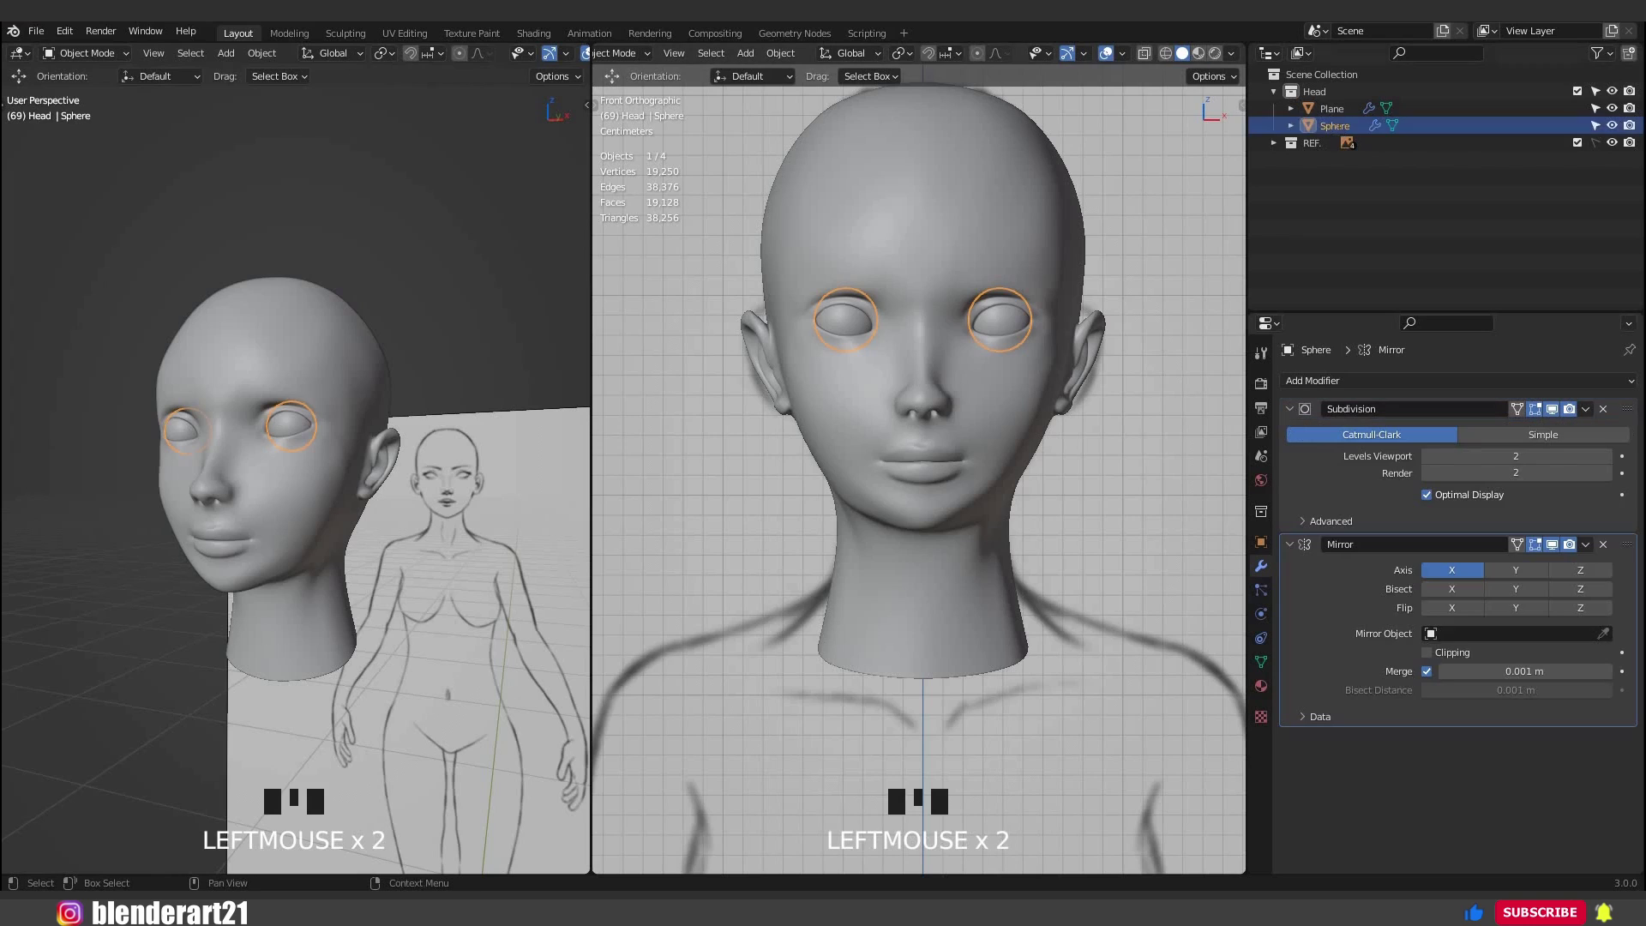
Rename the Sphere object as eyeballs and the Plane object as Head.
double_click(1335, 127)
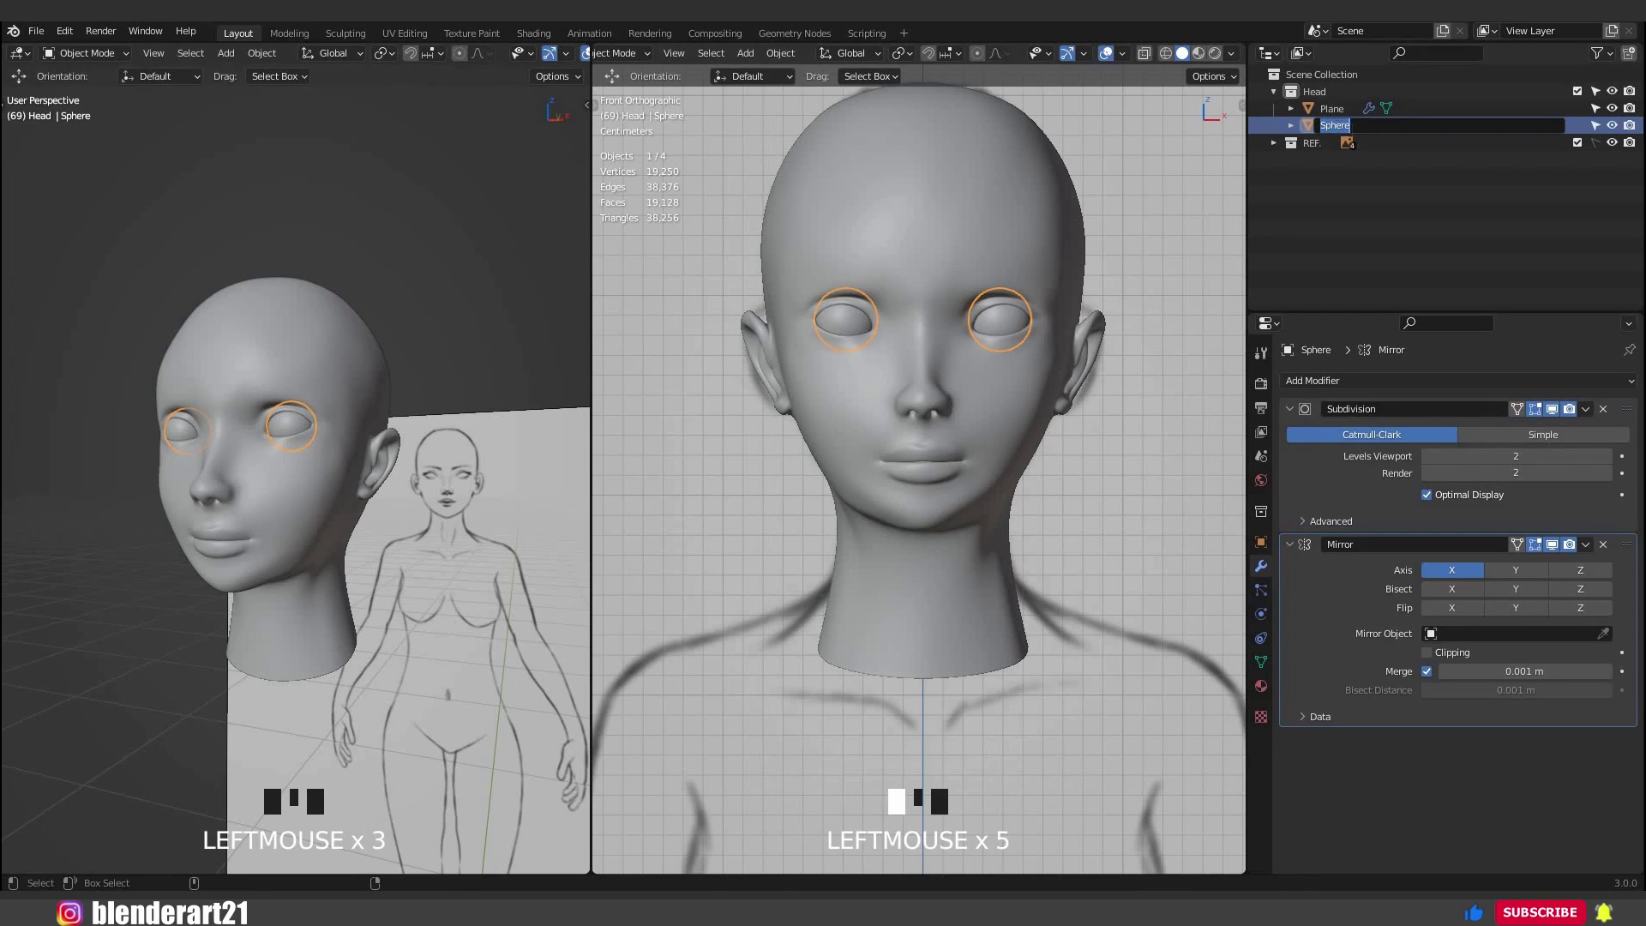
text(eyeballs)
key(Return)
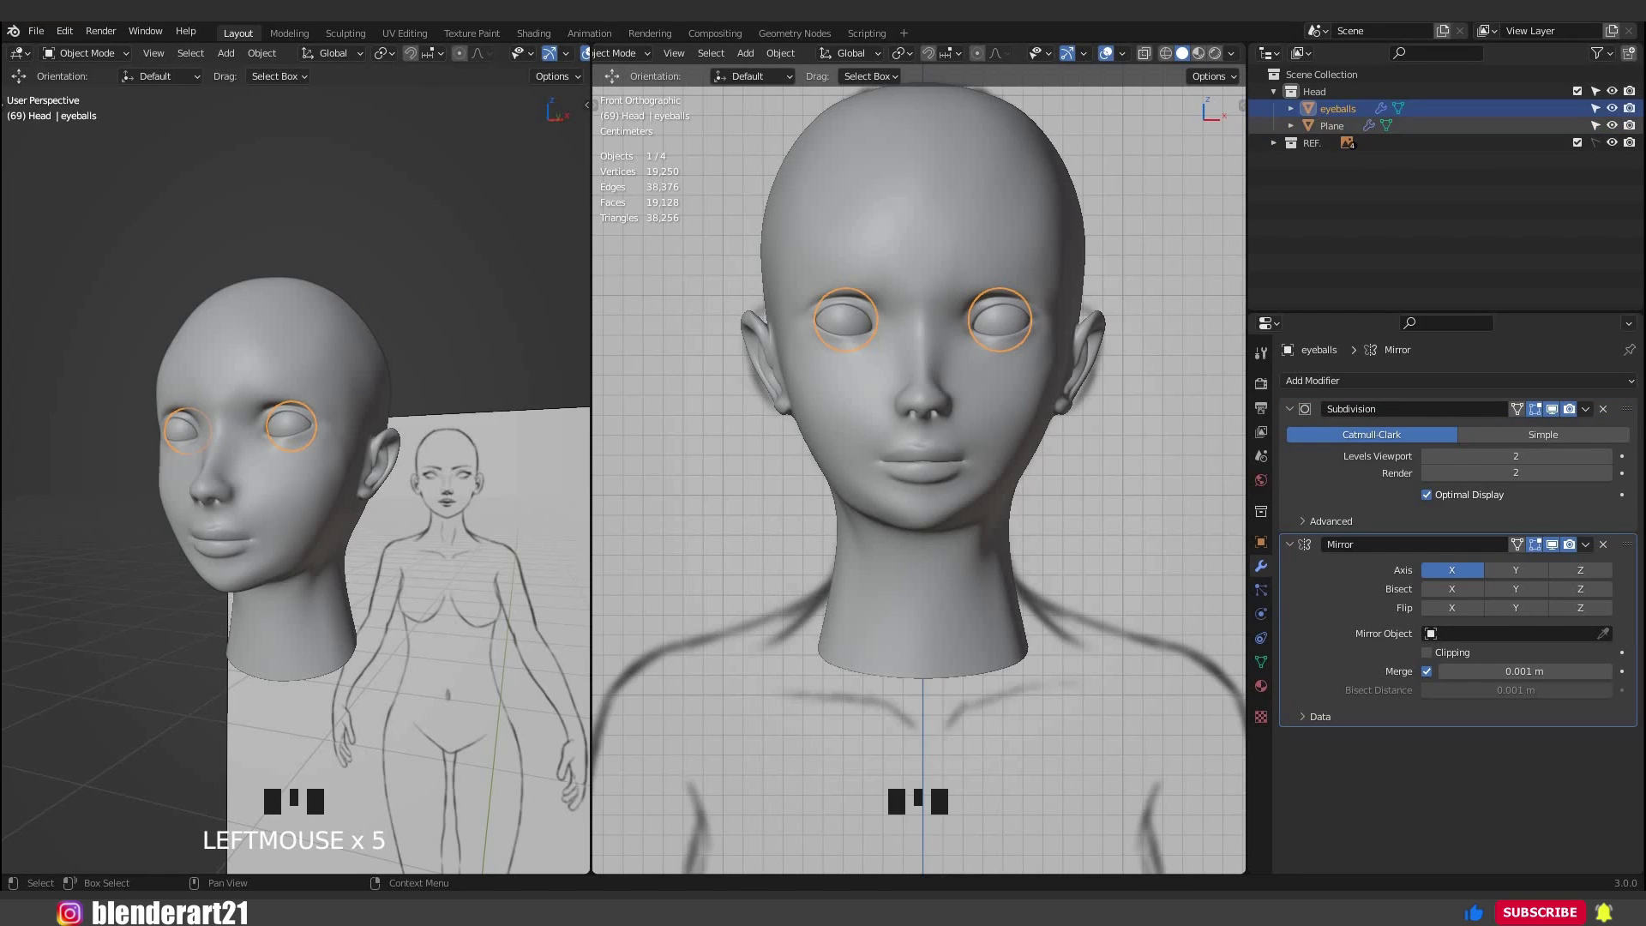
click(1335, 125)
double_click(1335, 126)
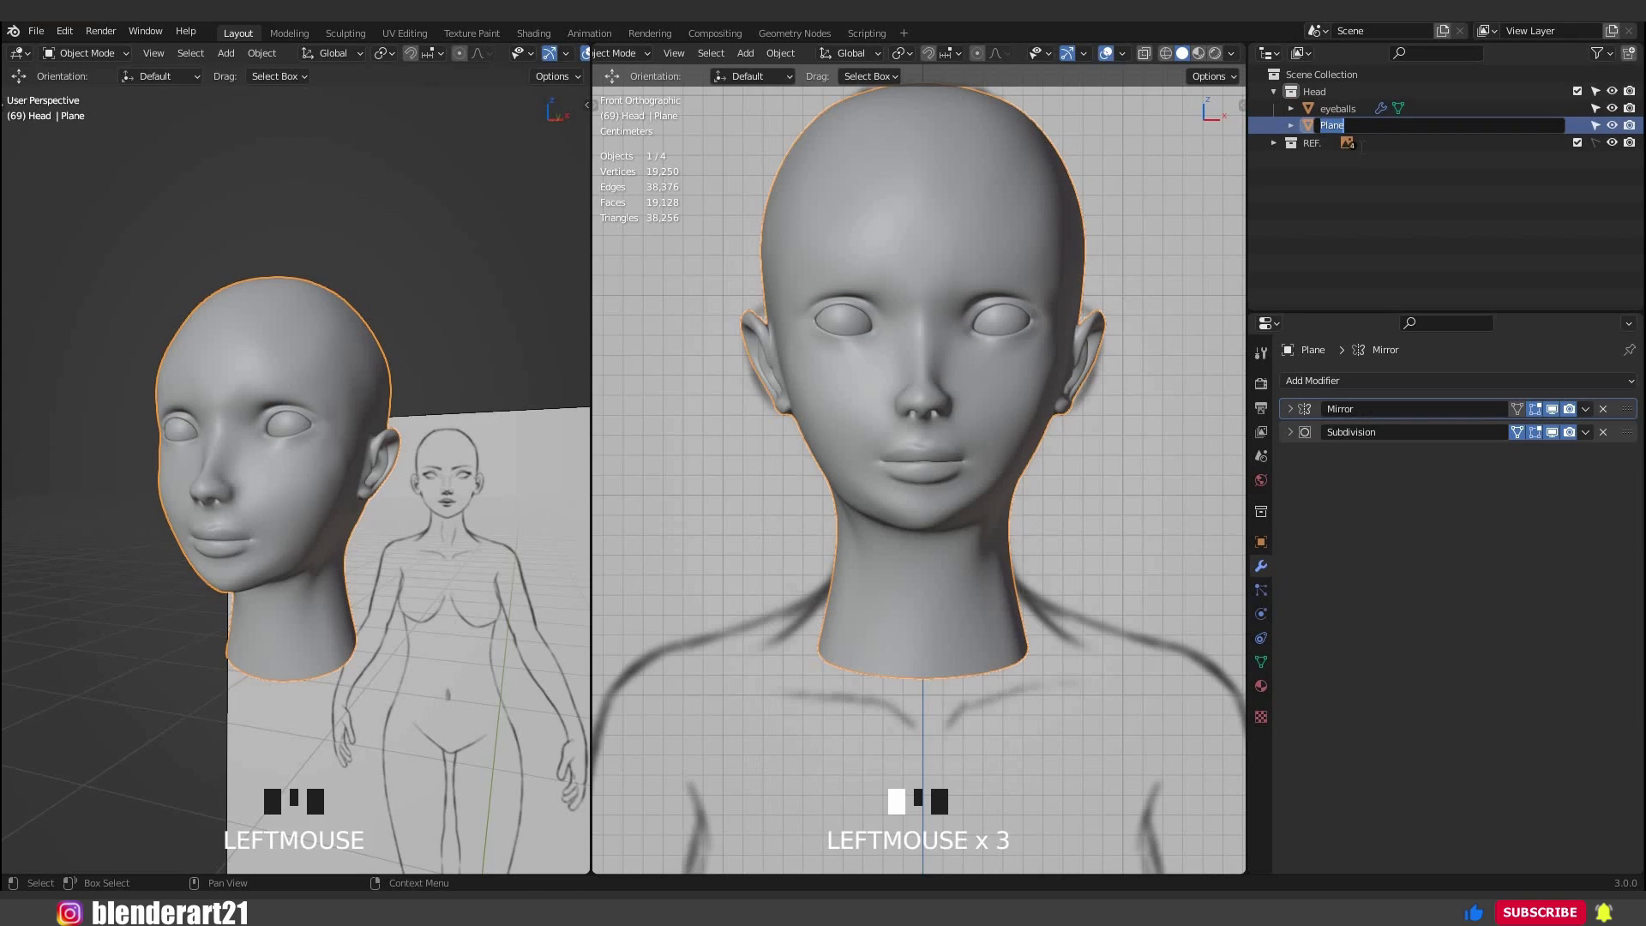
text(Head)
key(Return)
Collapse the Head collection and create a new scene collection named Body.
click(1273, 91)
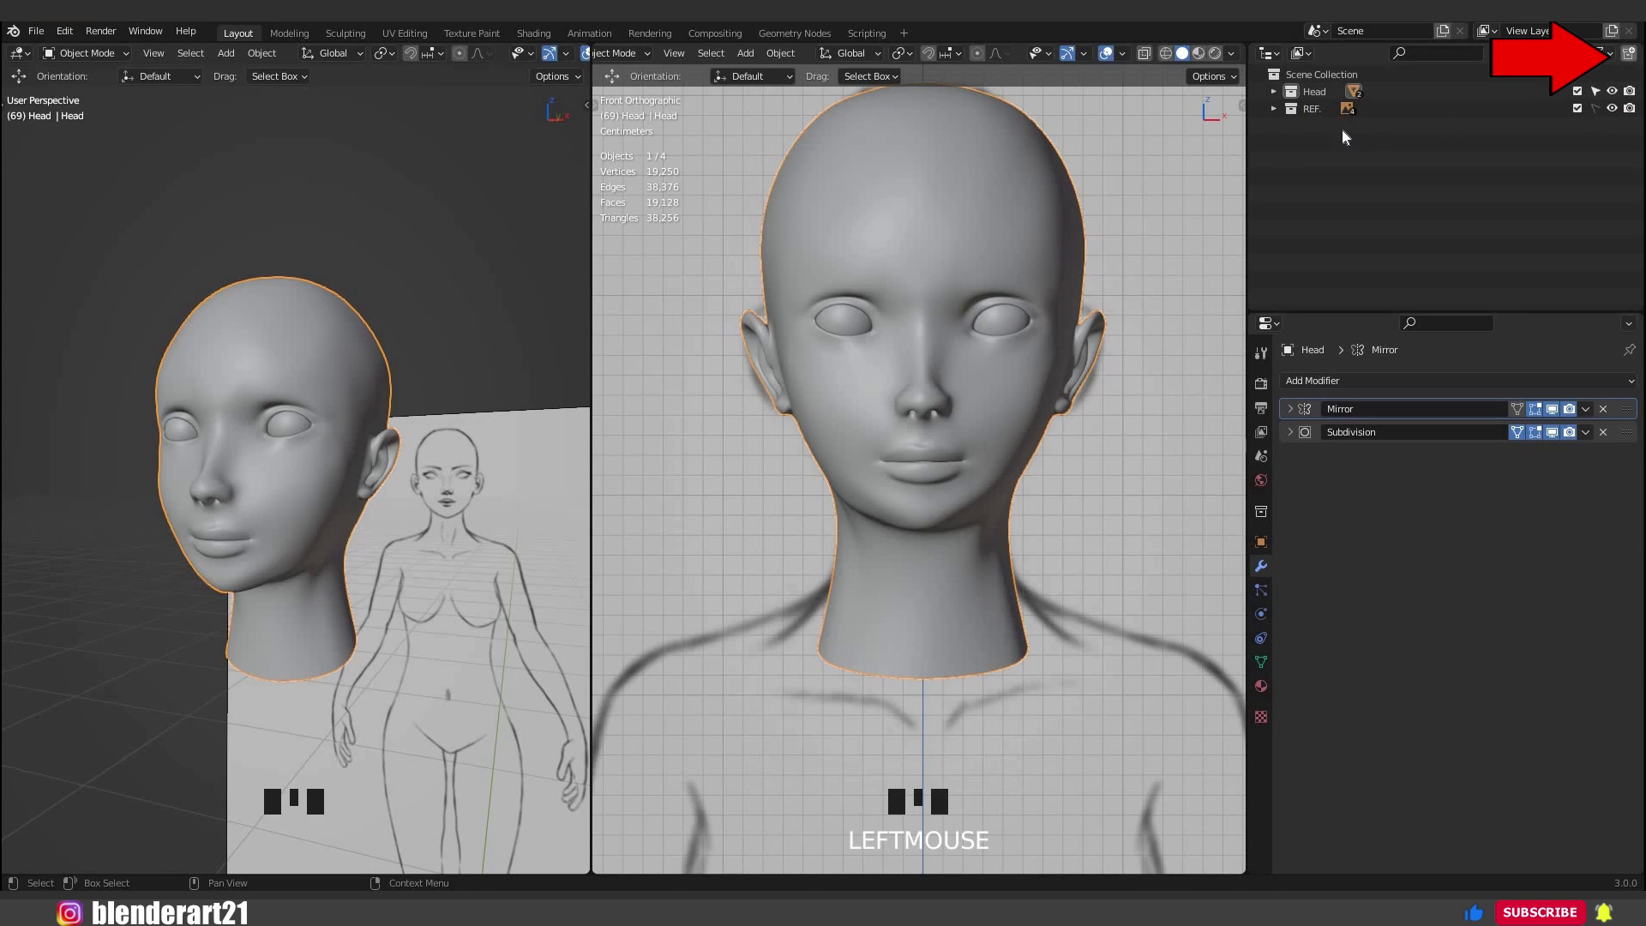
click(1629, 53)
click(1342, 127)
double_click(1342, 127)
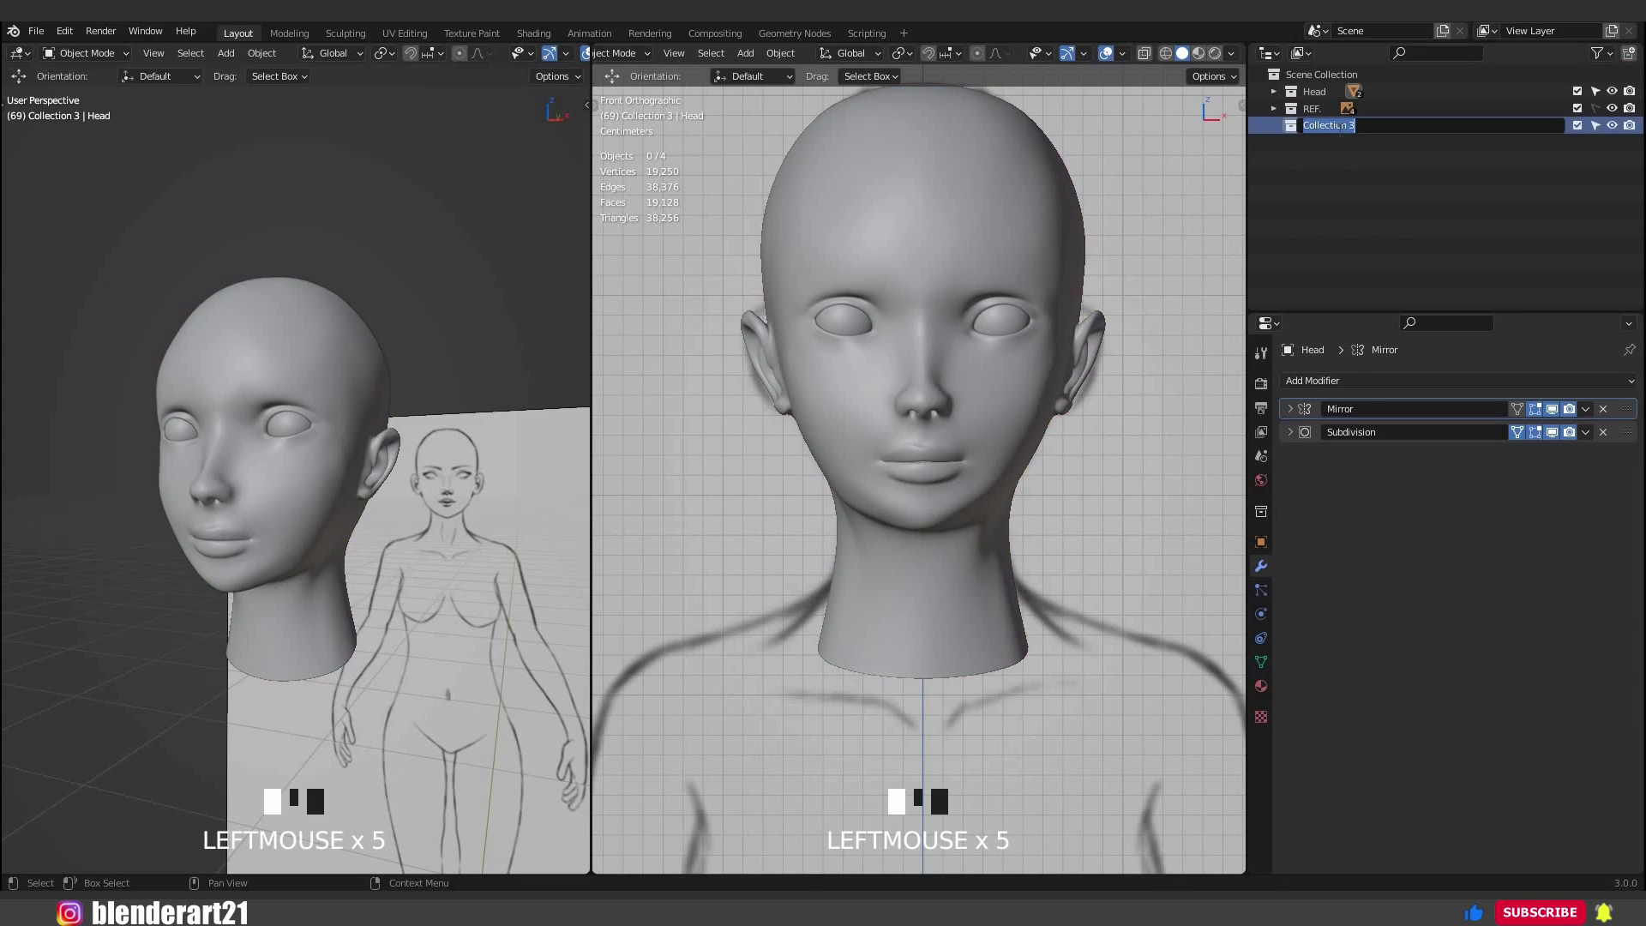
text(Body)
key(Return)
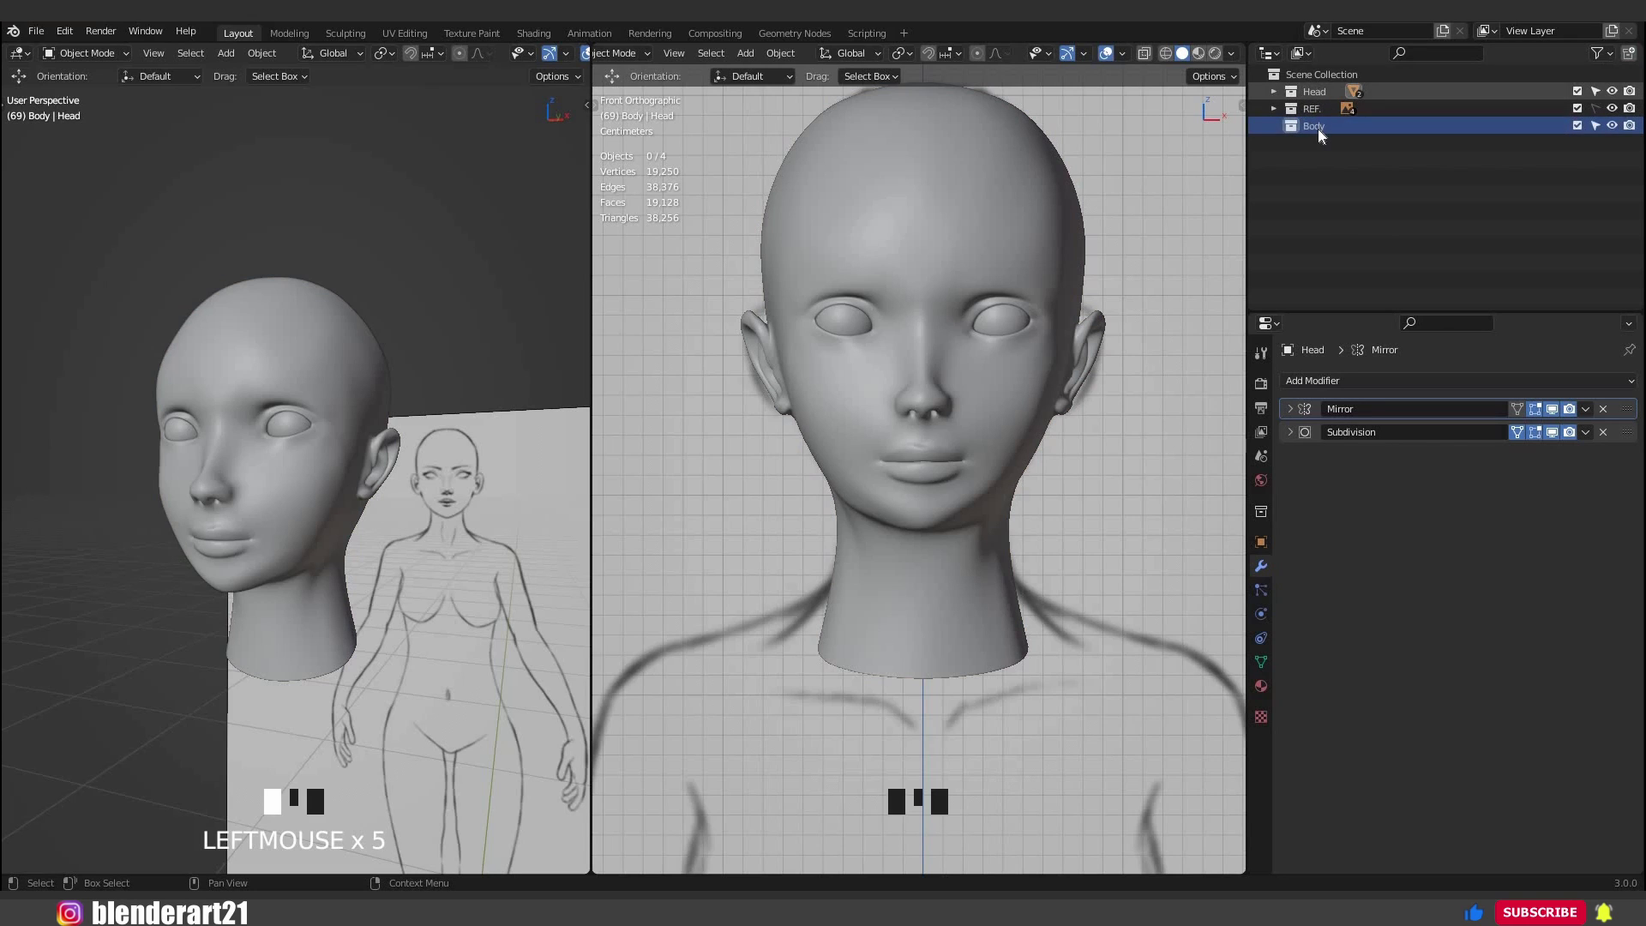
Nest the Head collection inside Body and exclude Head from the view layer.
click(1317, 93)
drag(1317, 93, 1325, 128)
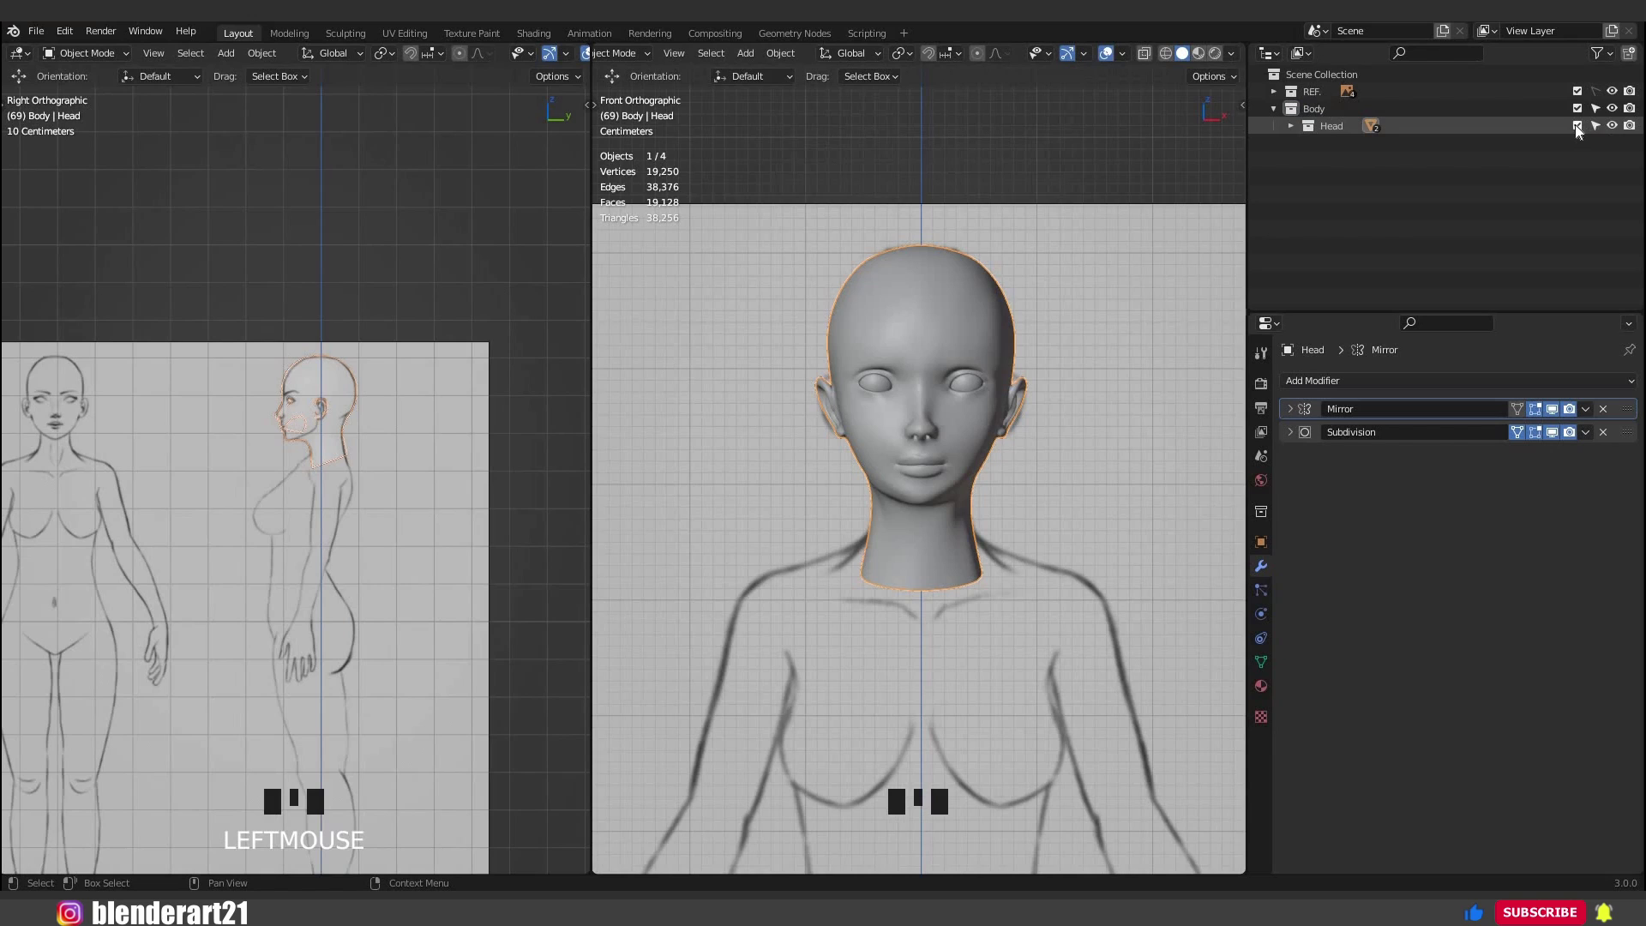
click(1576, 125)
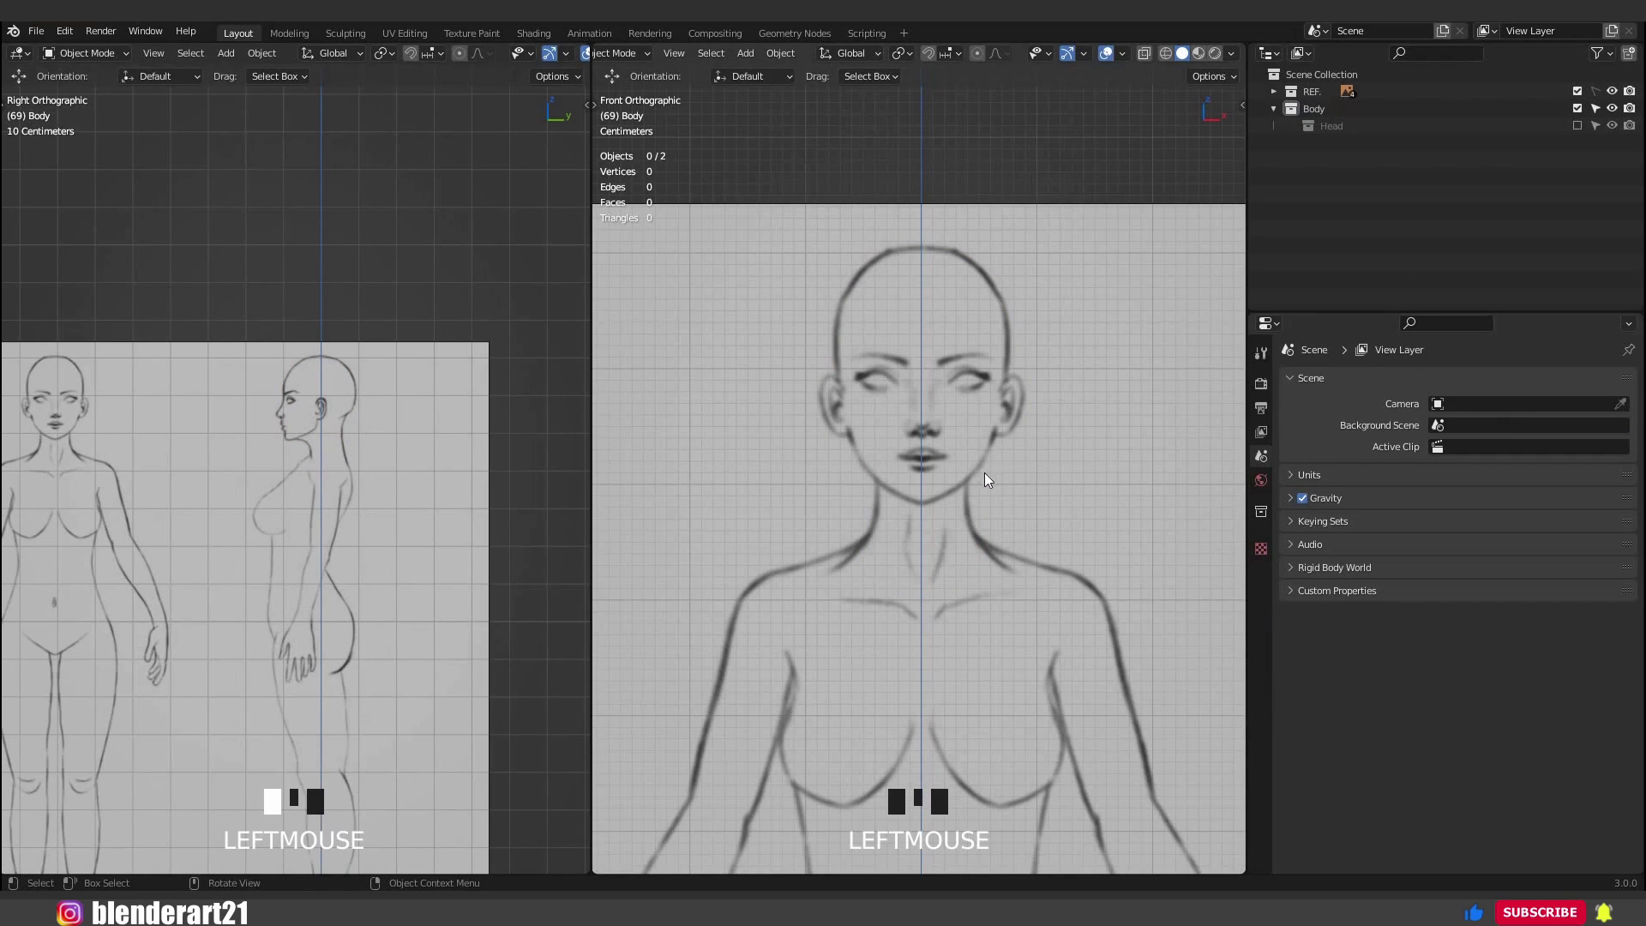
Make Body the active collection and add a cylinder mesh with 8 vertices to it.
shift+middle_drag(964, 432, 947, 348)
click(1312, 108)
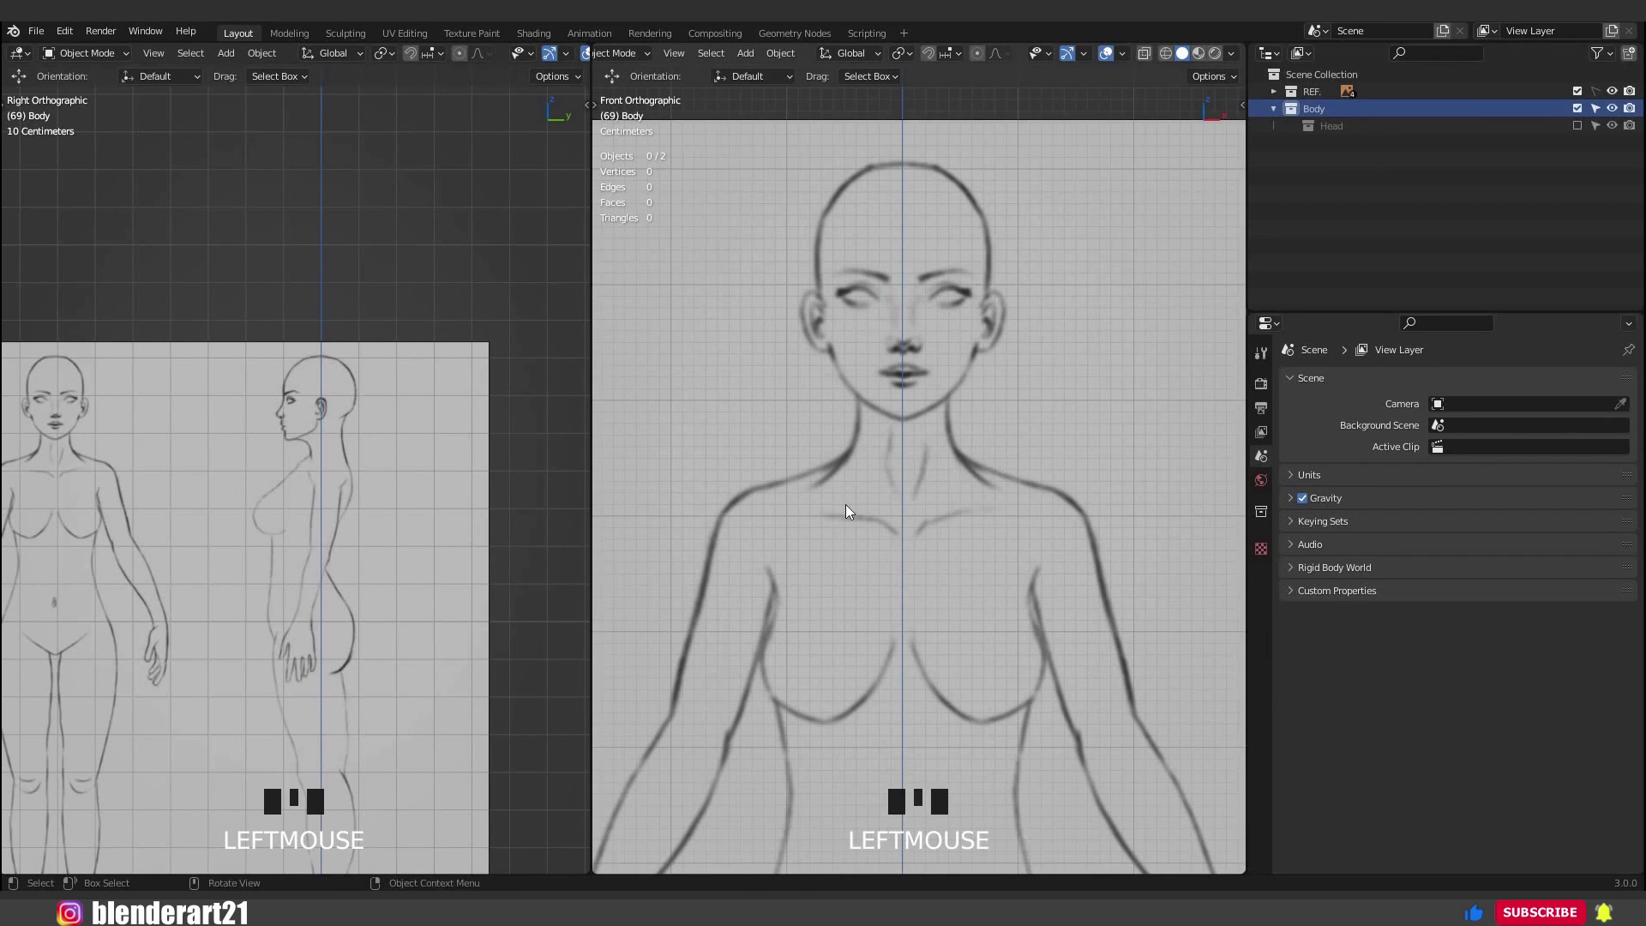
scroll(845, 504, down, 11)
key(shift+a)
mouse_move(811, 542)
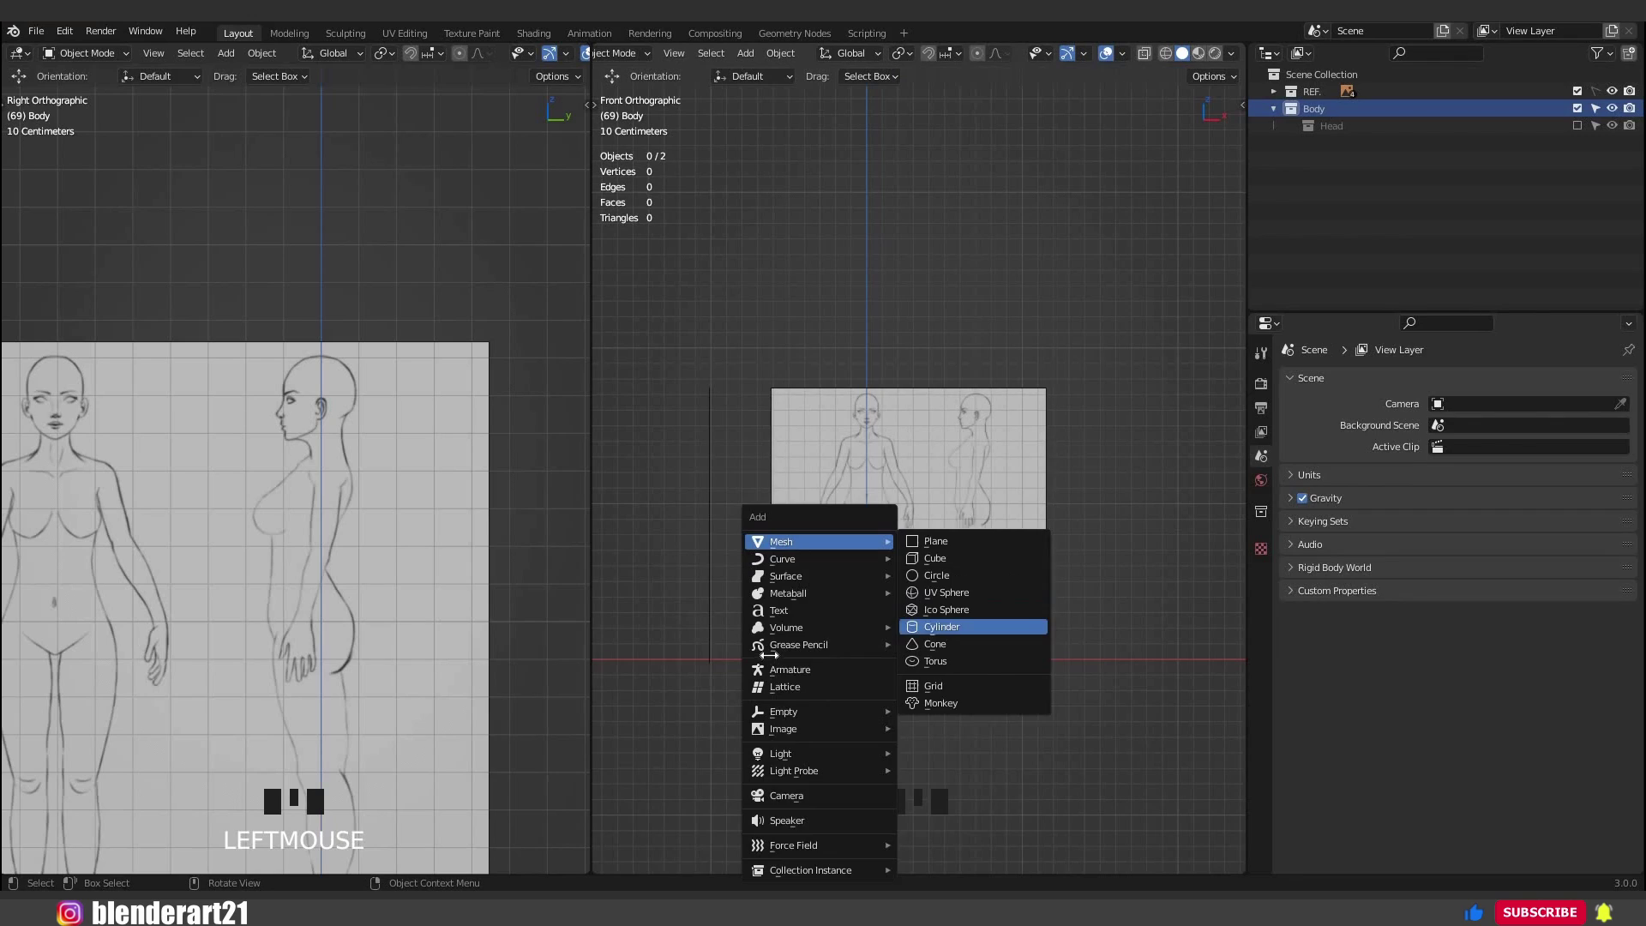
click(978, 626)
click(771, 654)
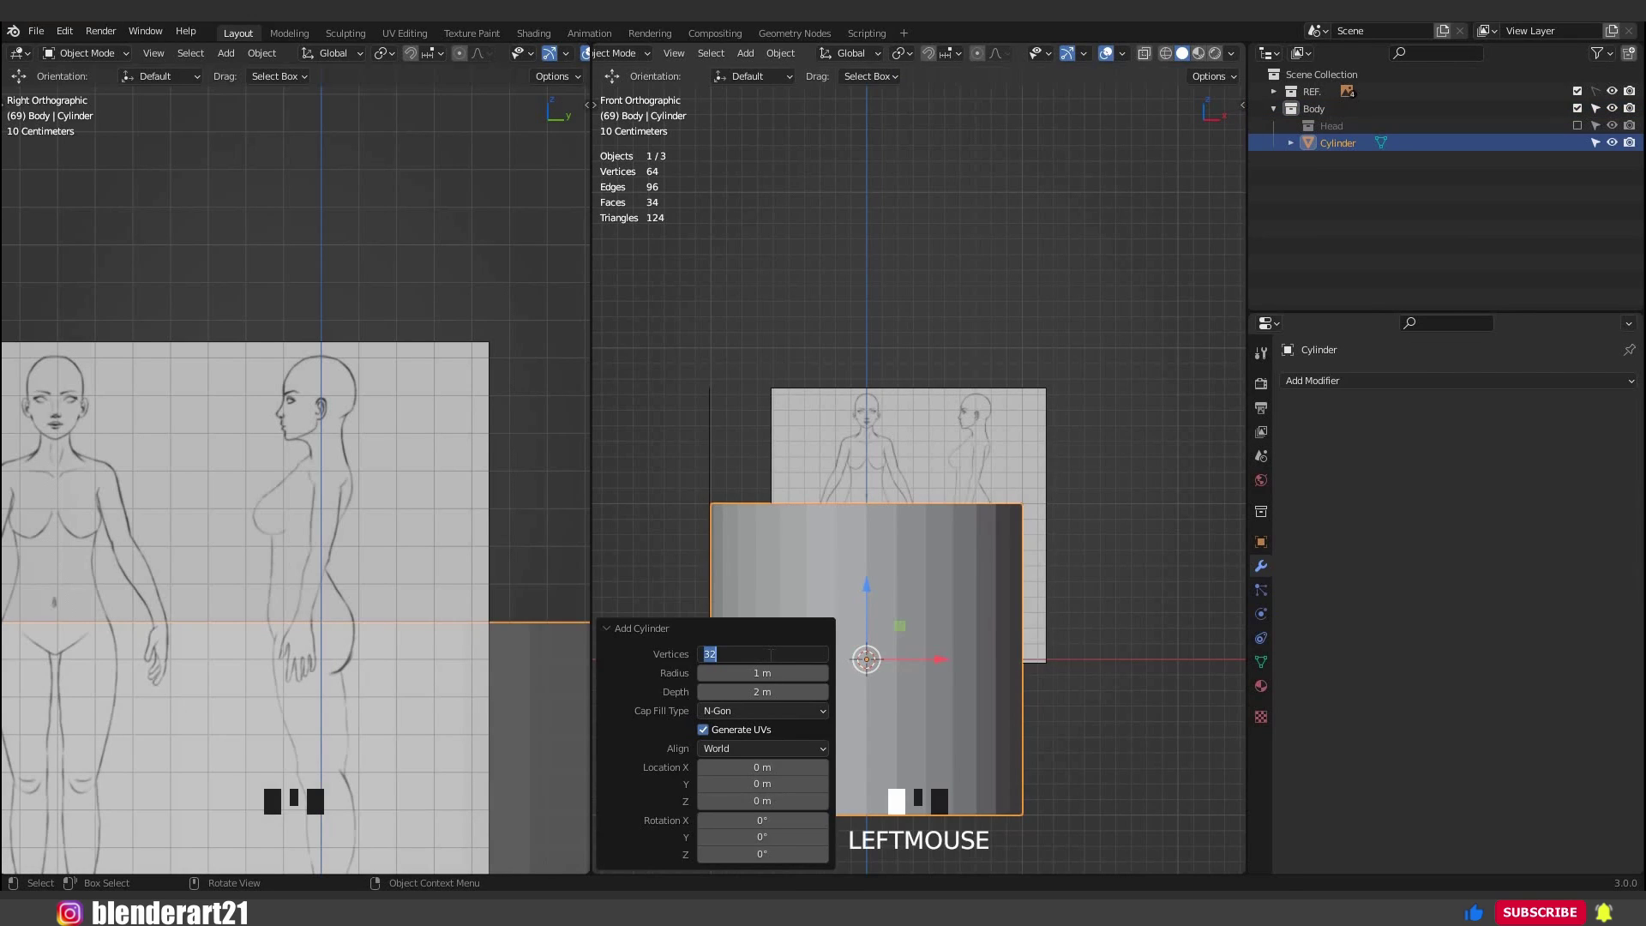
click(921, 583)
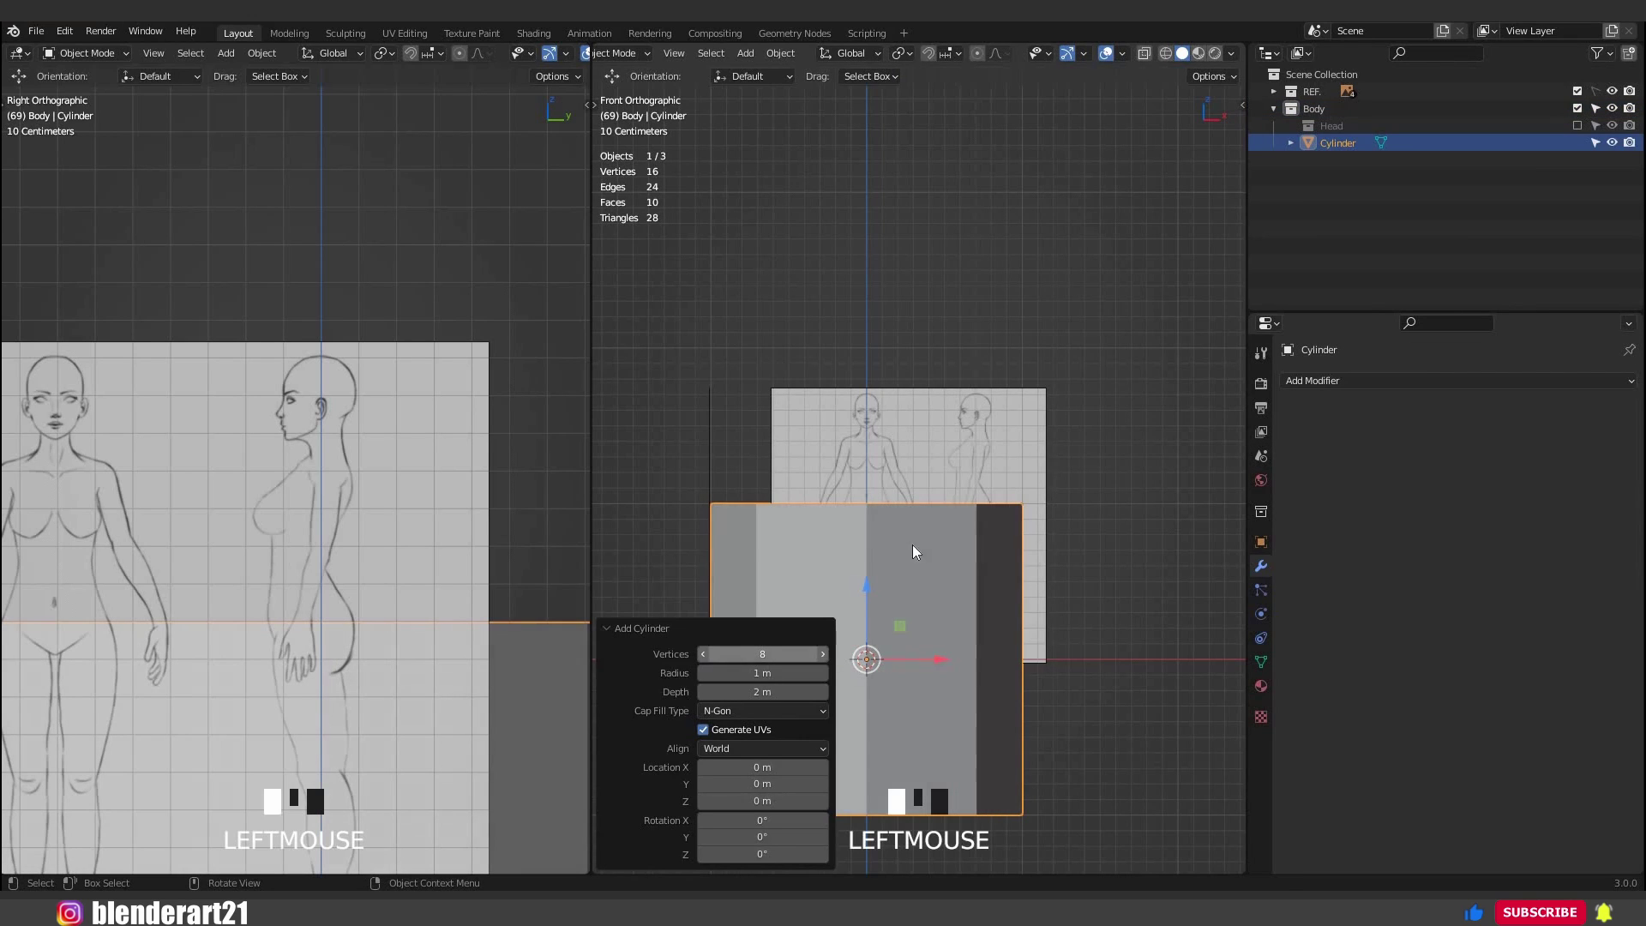
Scale the cylinder down uniformly to about 0.15 of its size.
click(884, 662)
key(s)
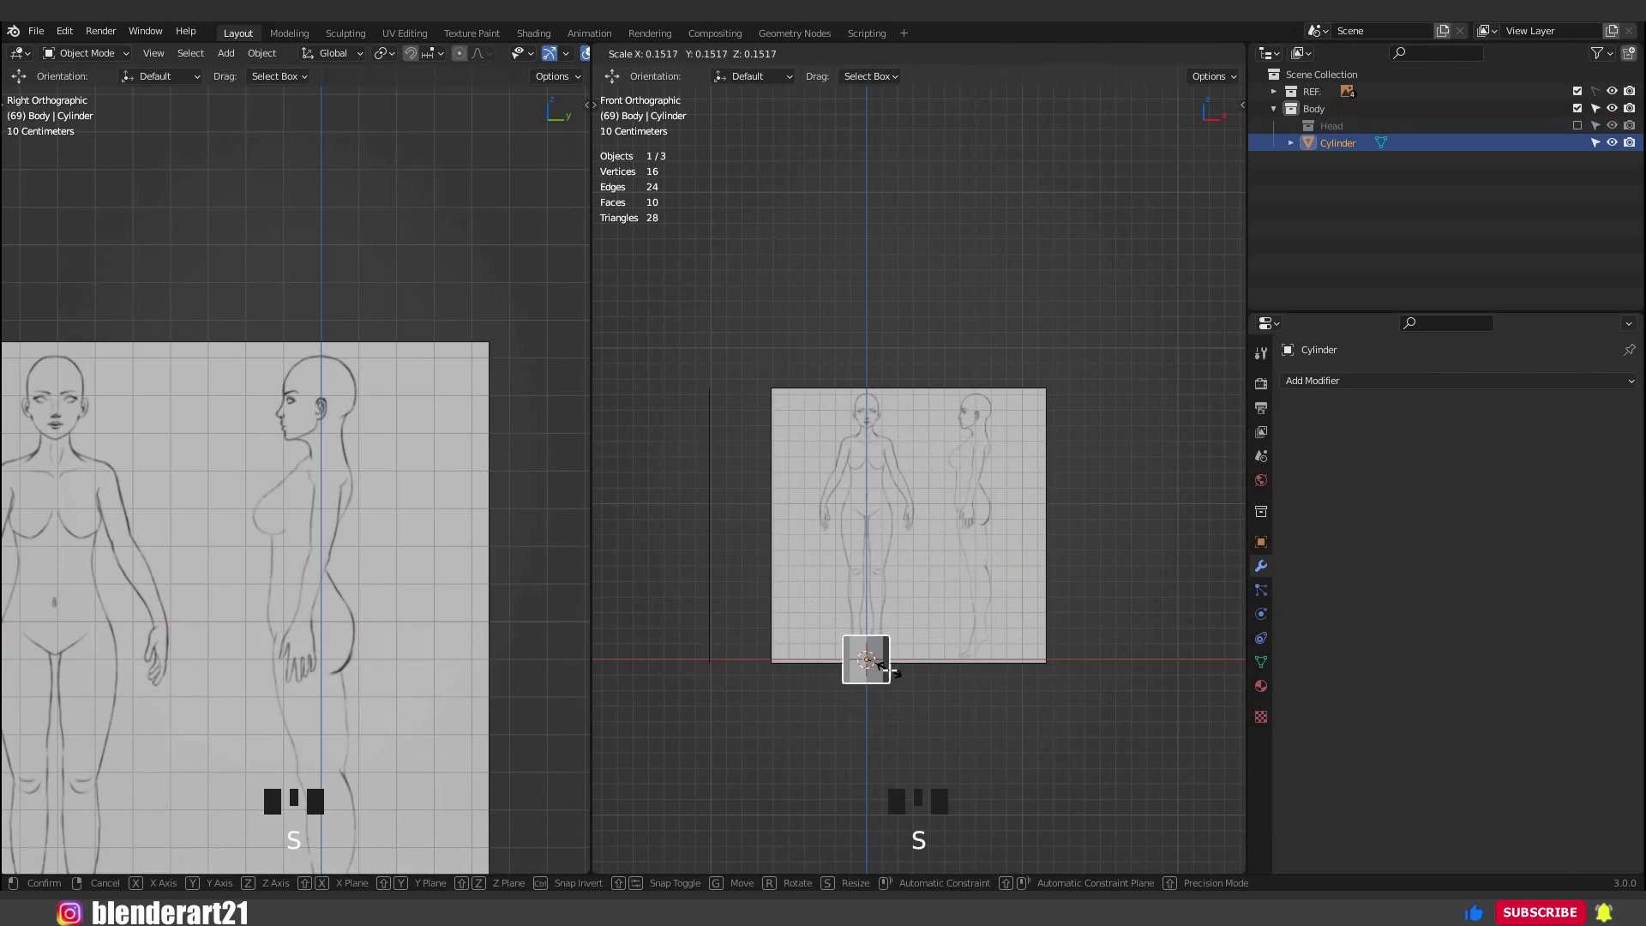
click(890, 672)
In Edit Mode, move the whole cylinder mesh up about 1.136 m along Z onto the reference torso.
key(Tab)
scroll(906, 476, up, 4)
shift+middle_drag(601, 257, 621, 57)
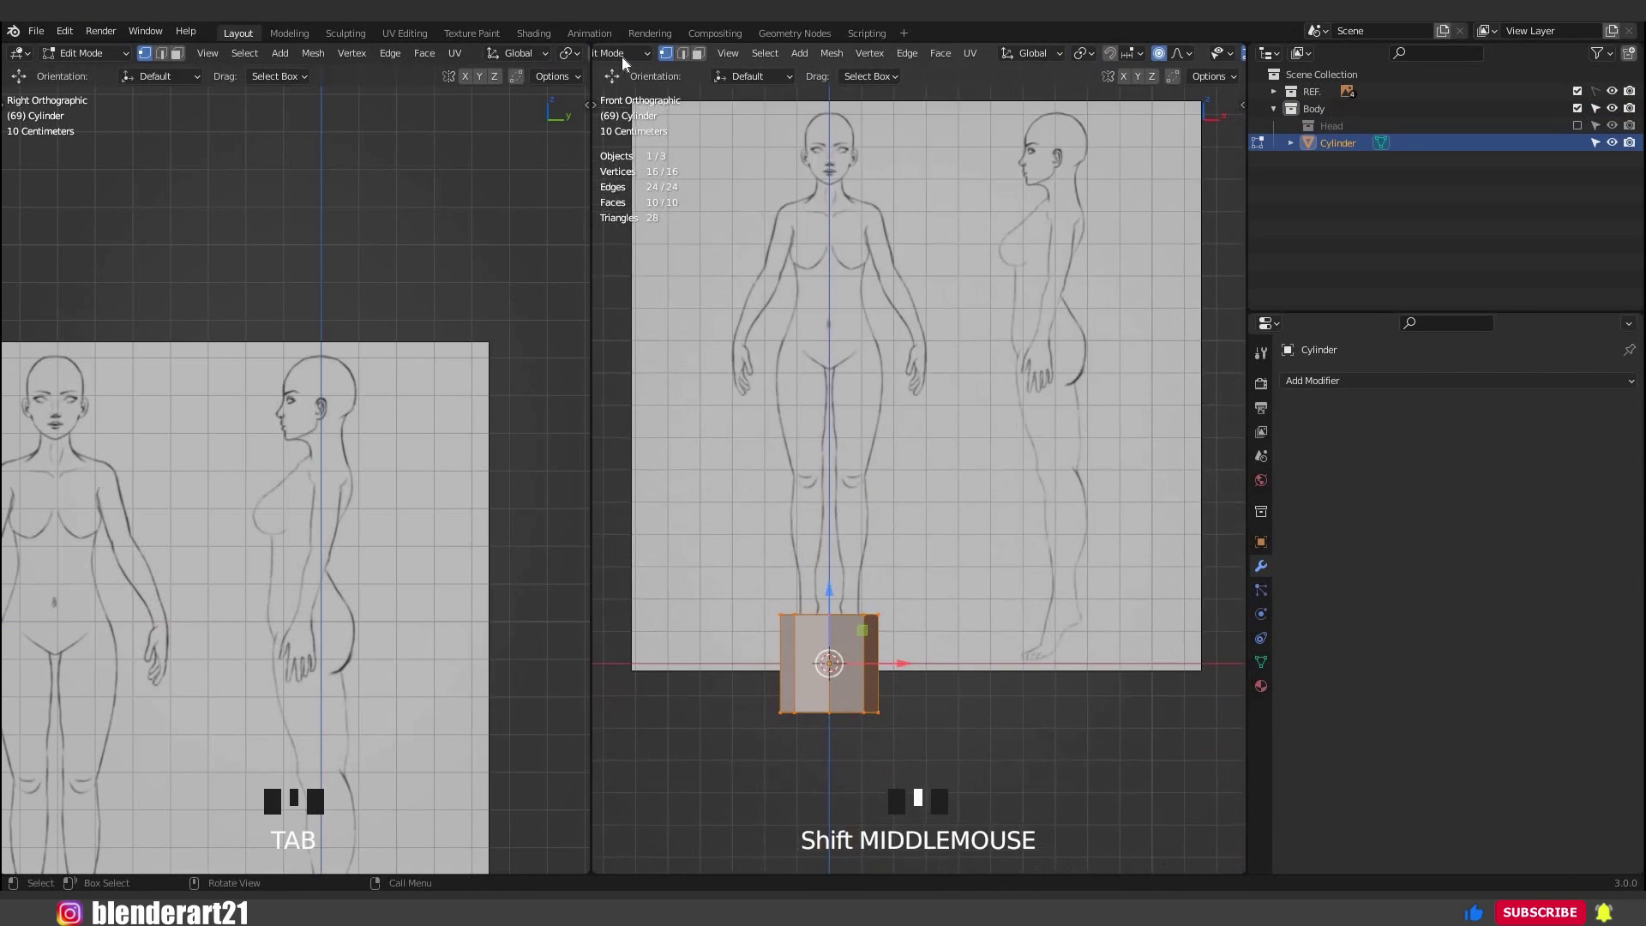
scroll(623, 56, up, 2)
scroll(625, 53, down, 2)
scroll(635, 51, up, 3)
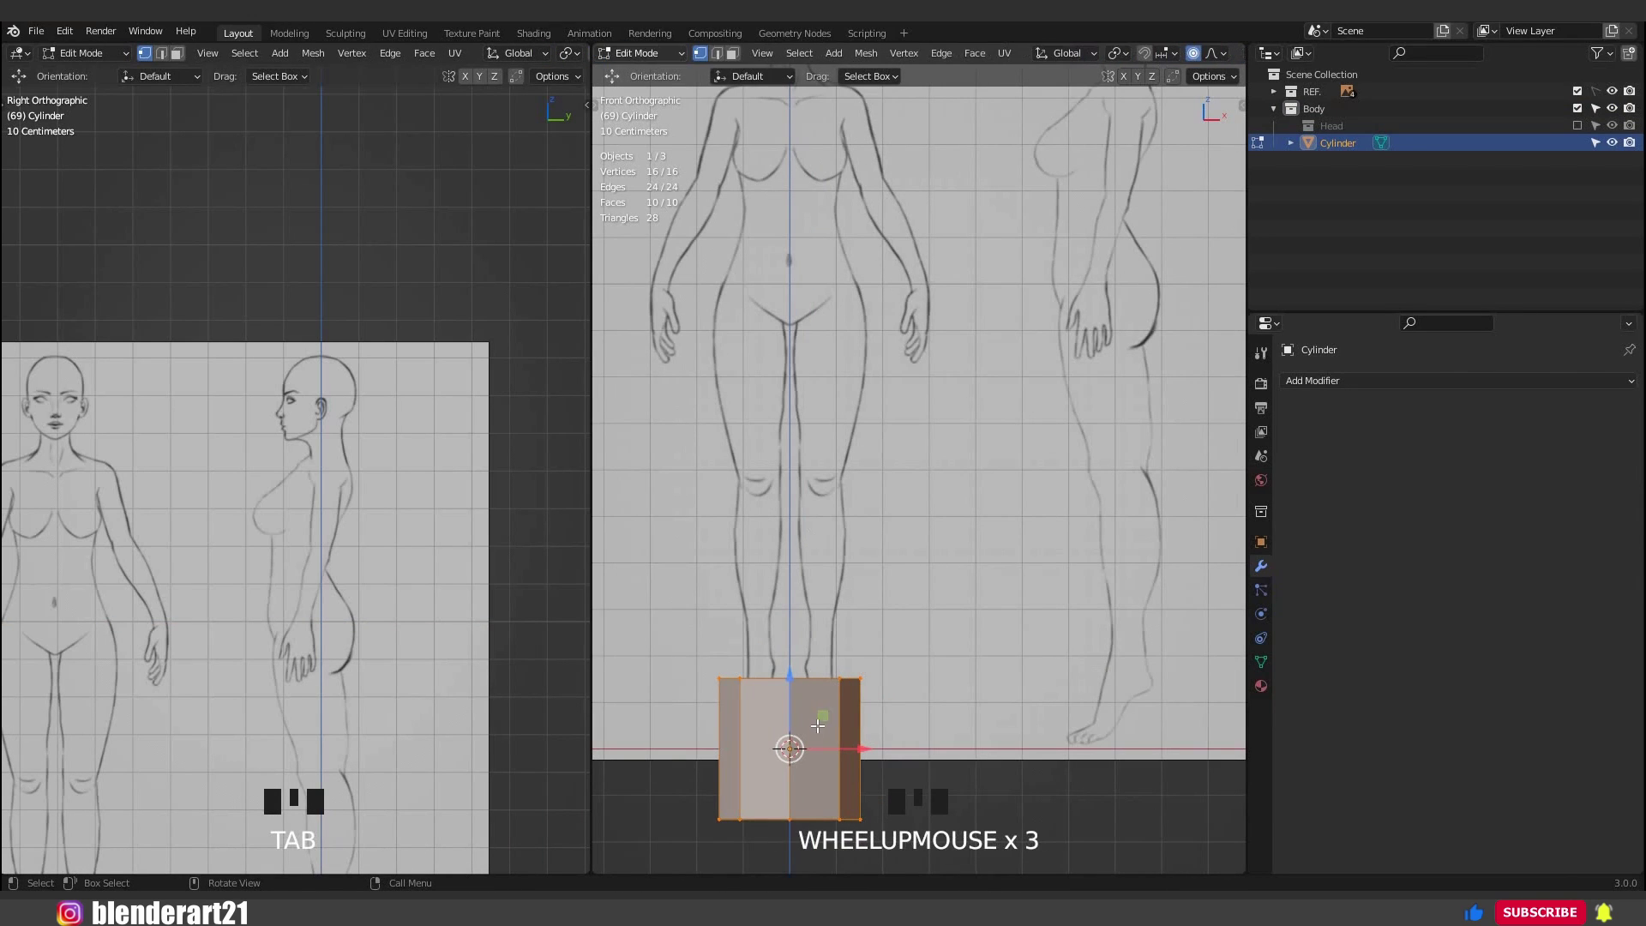
key(g)
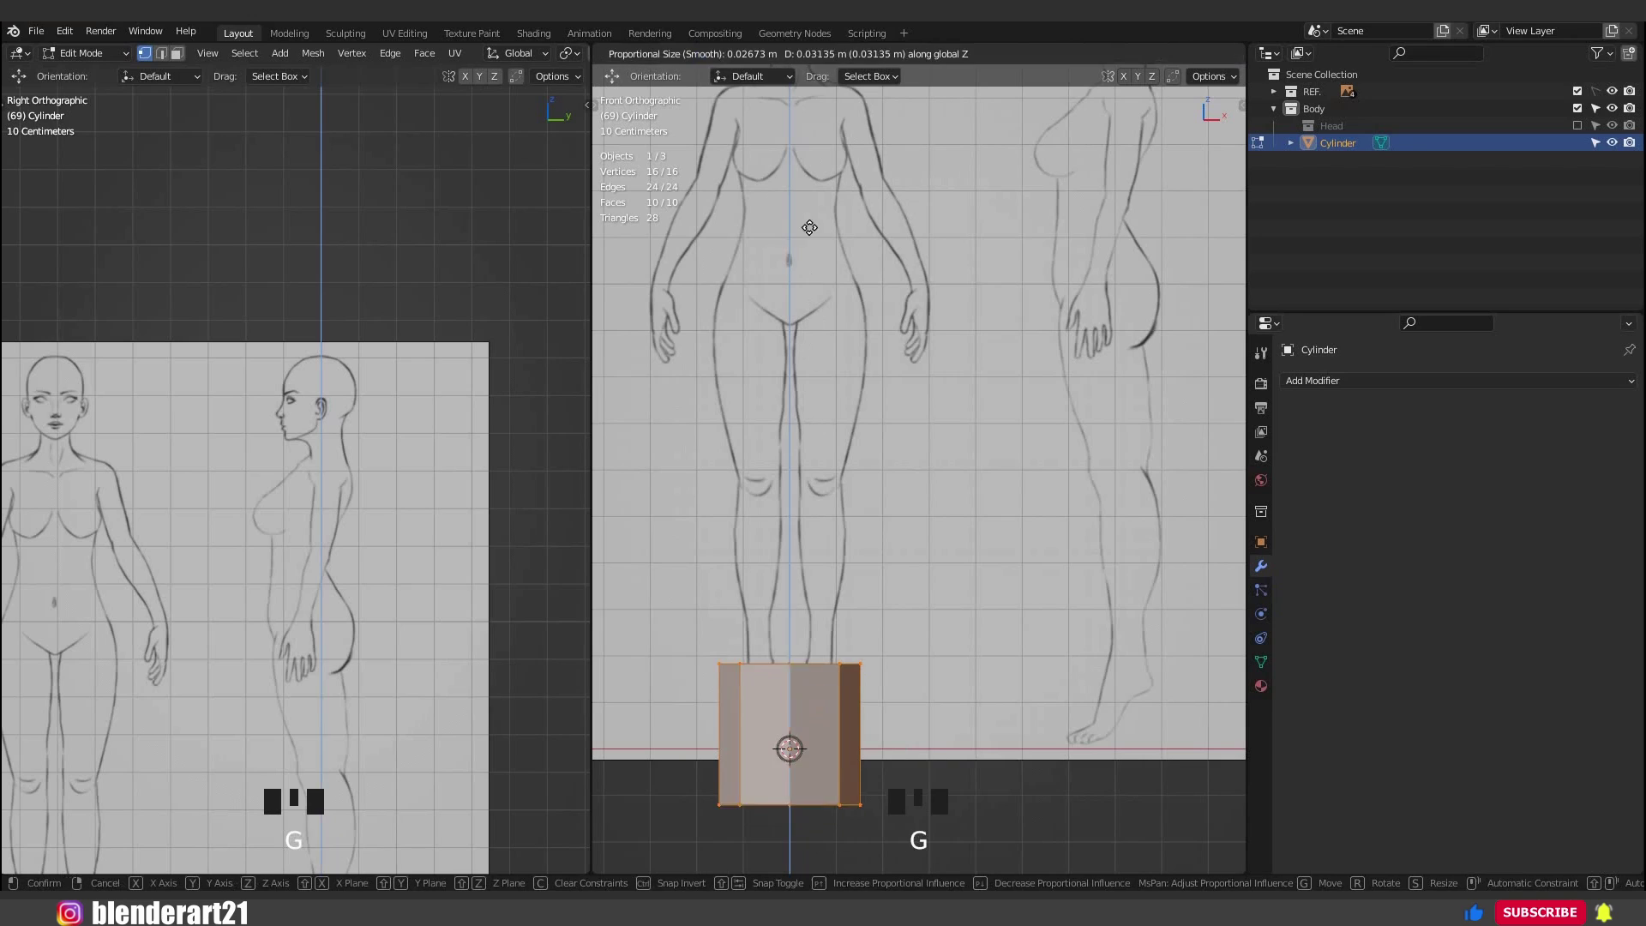
click(888, 485)
scroll(888, 485, up, 2)
shift+middle_drag(888, 485, 926, 485)
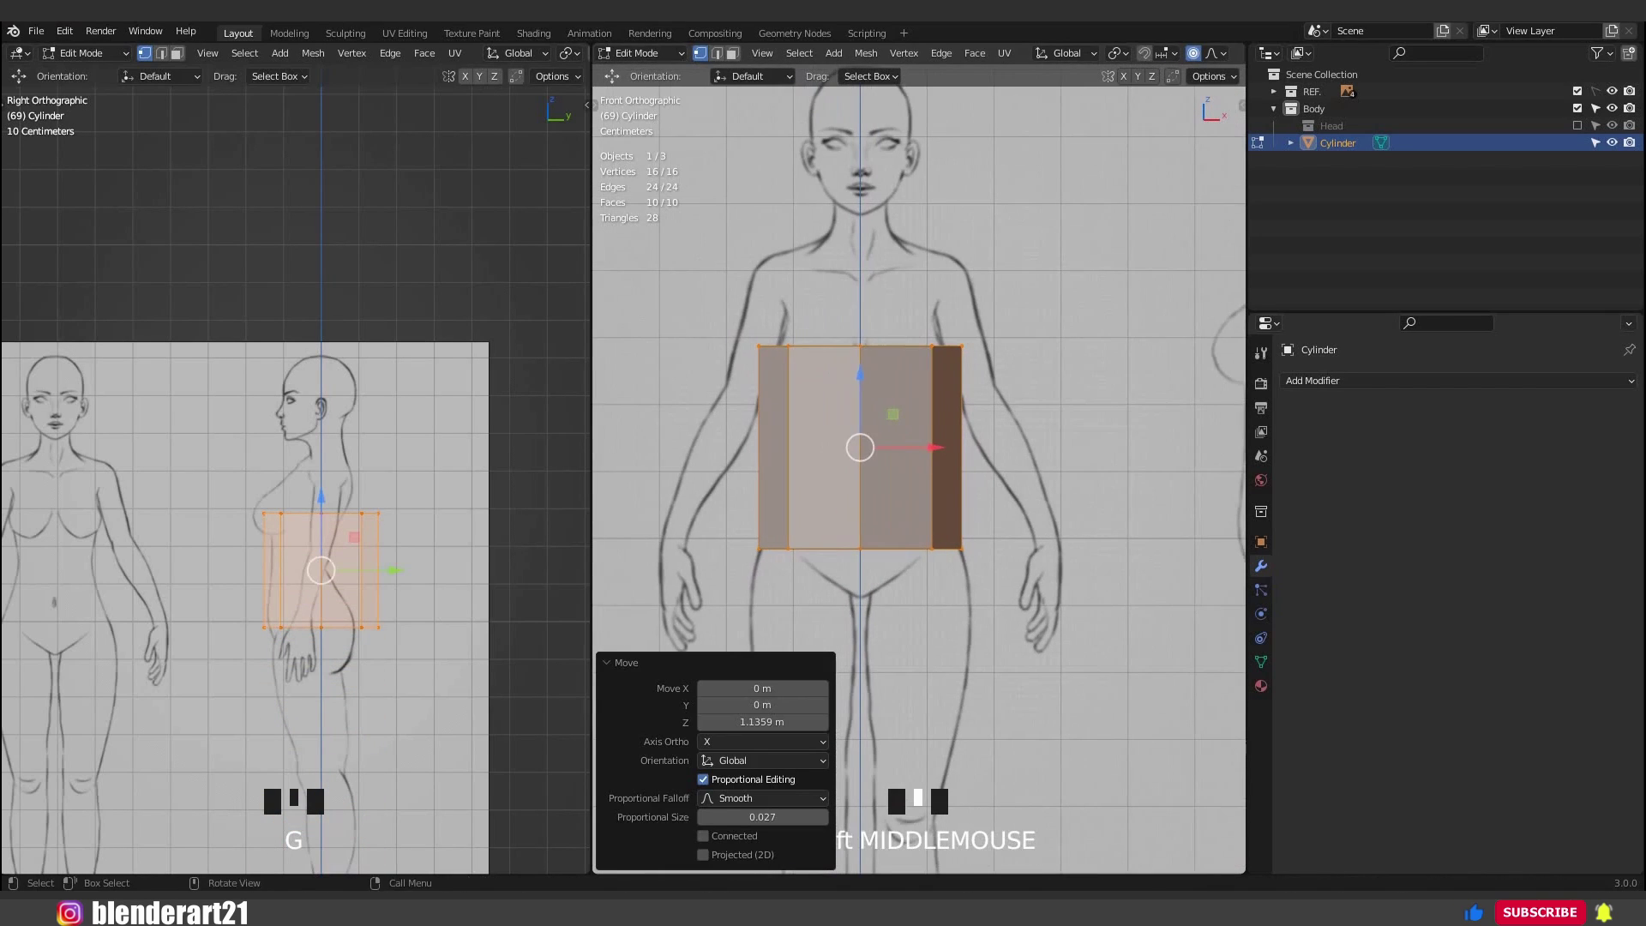
Scale the cylinder mesh uniformly to about 0.791, and stretch it to about 1.997 along Z to span the torso.
key(s)
click(1011, 543)
key(s)
key(z)
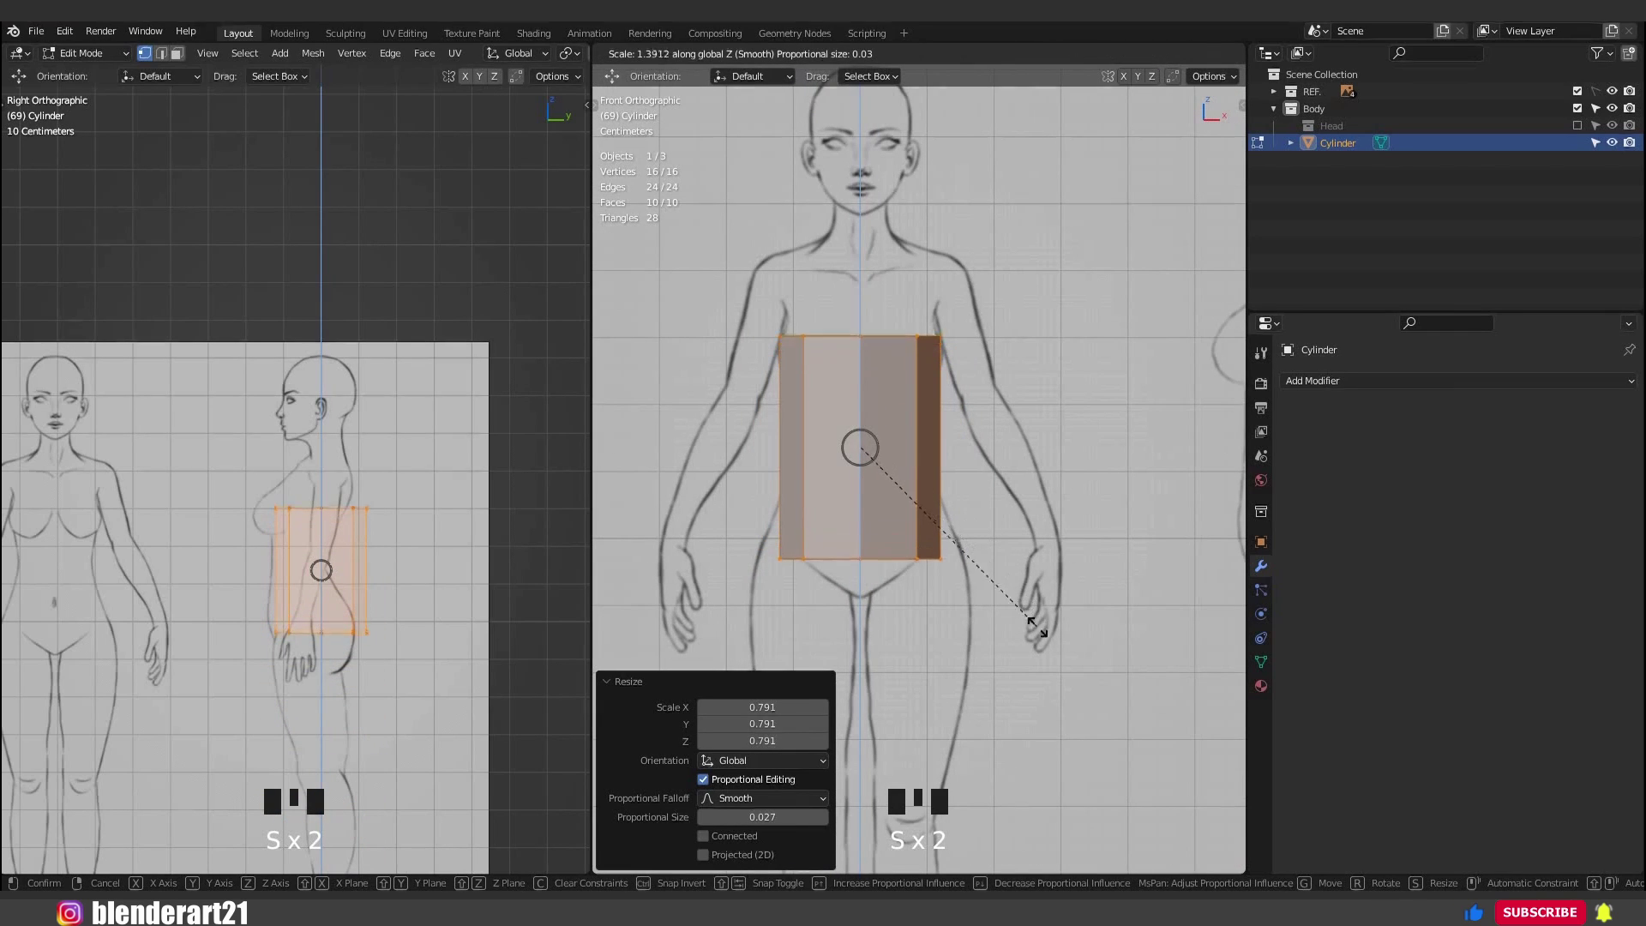
click(1063, 741)
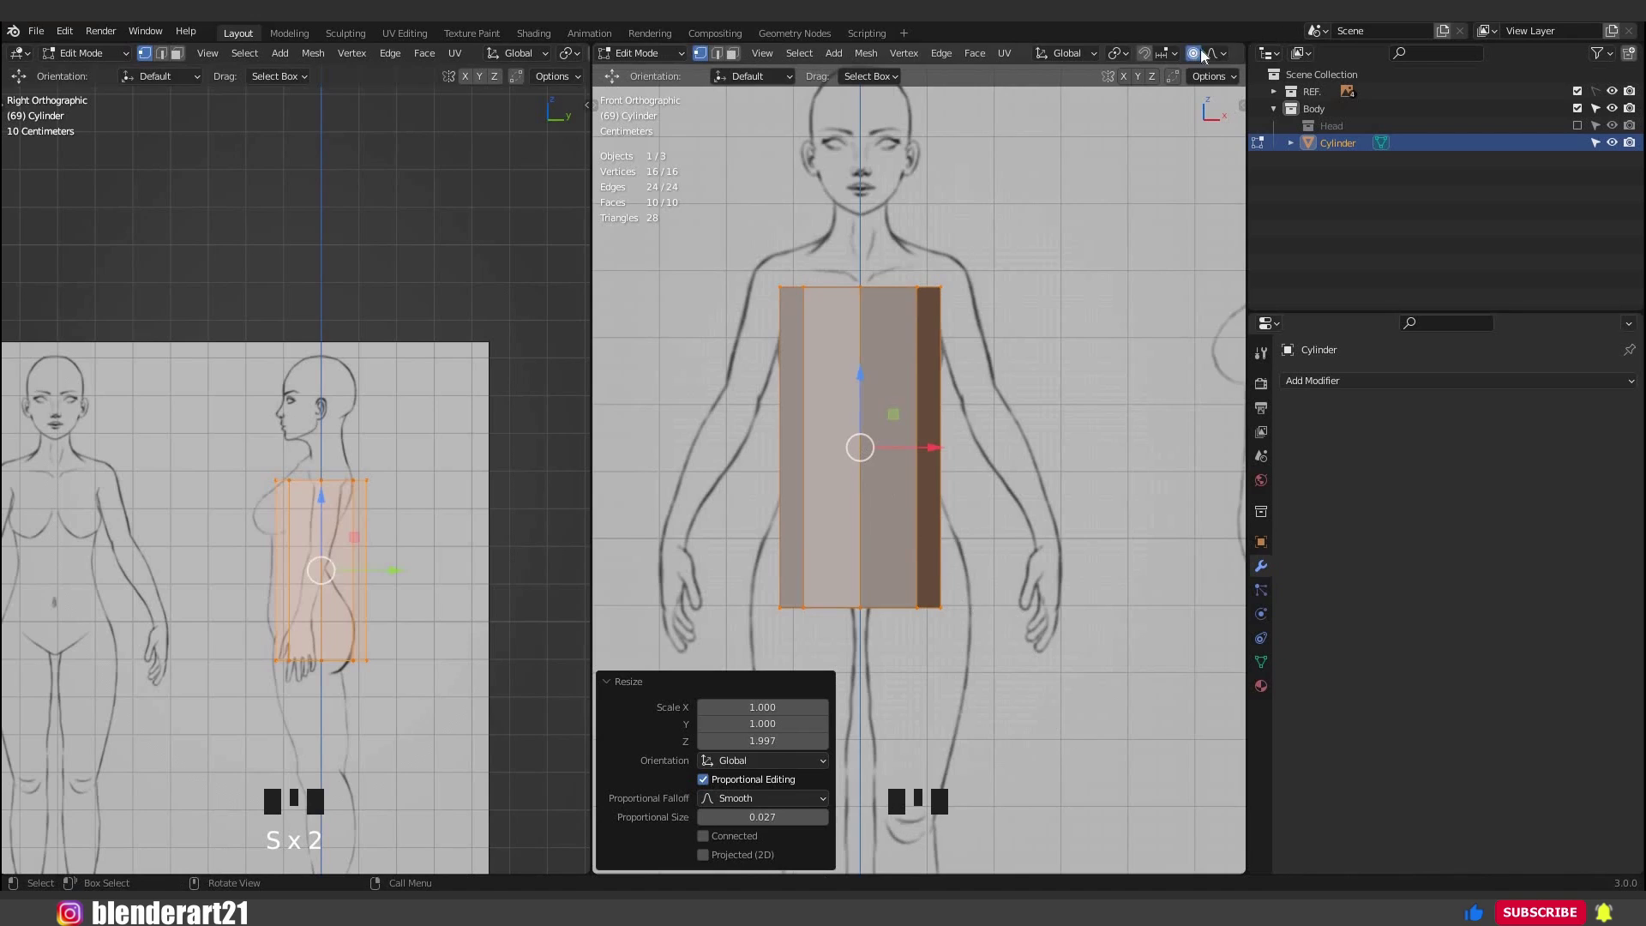
Add five evenly spaced horizontal loop cuts without sliding them, and turn on X-ray display.
key(ctrl+r)
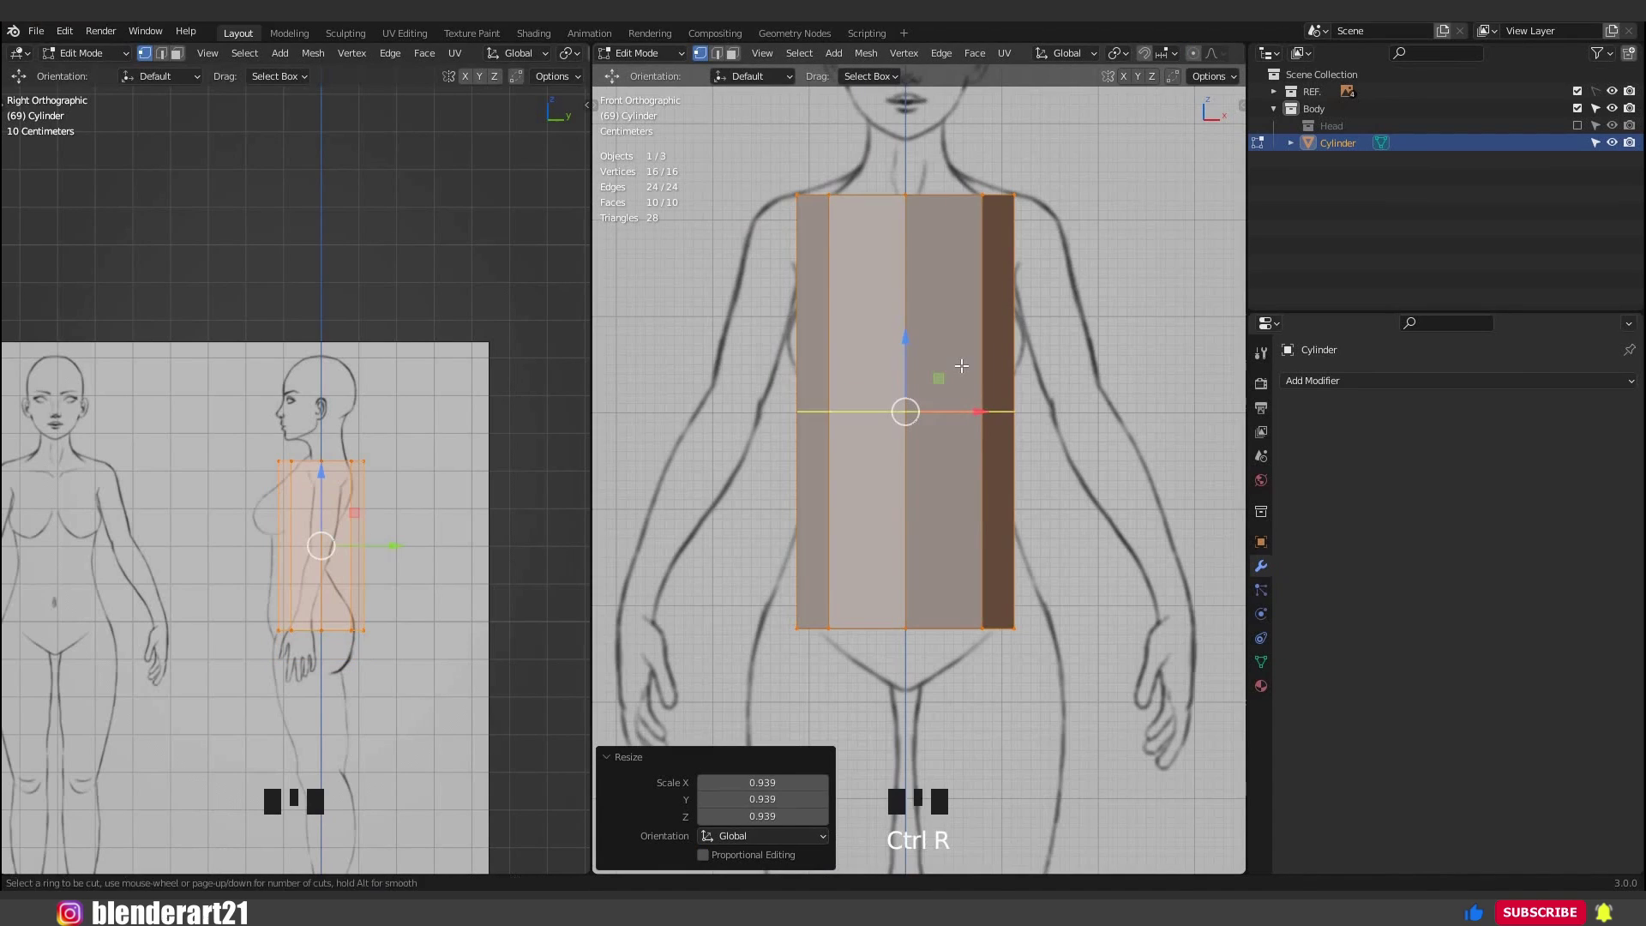
scroll(961, 368, up, 3)
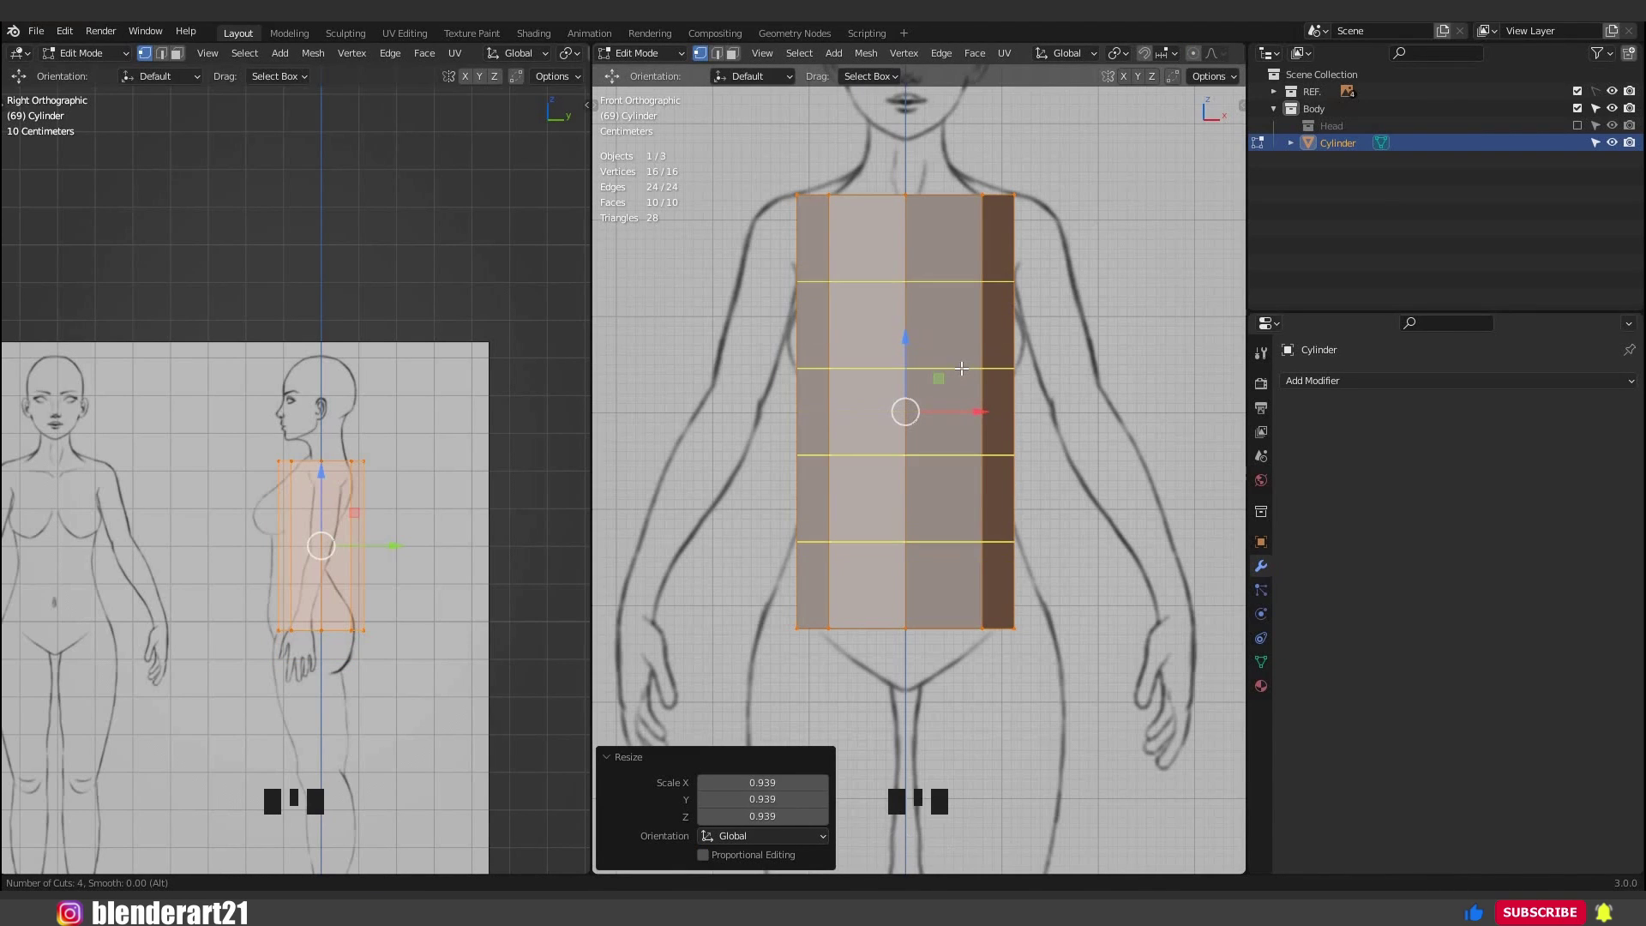
scroll(961, 368, up, 1)
click(961, 368)
right_click(962, 368)
key(alt+z)
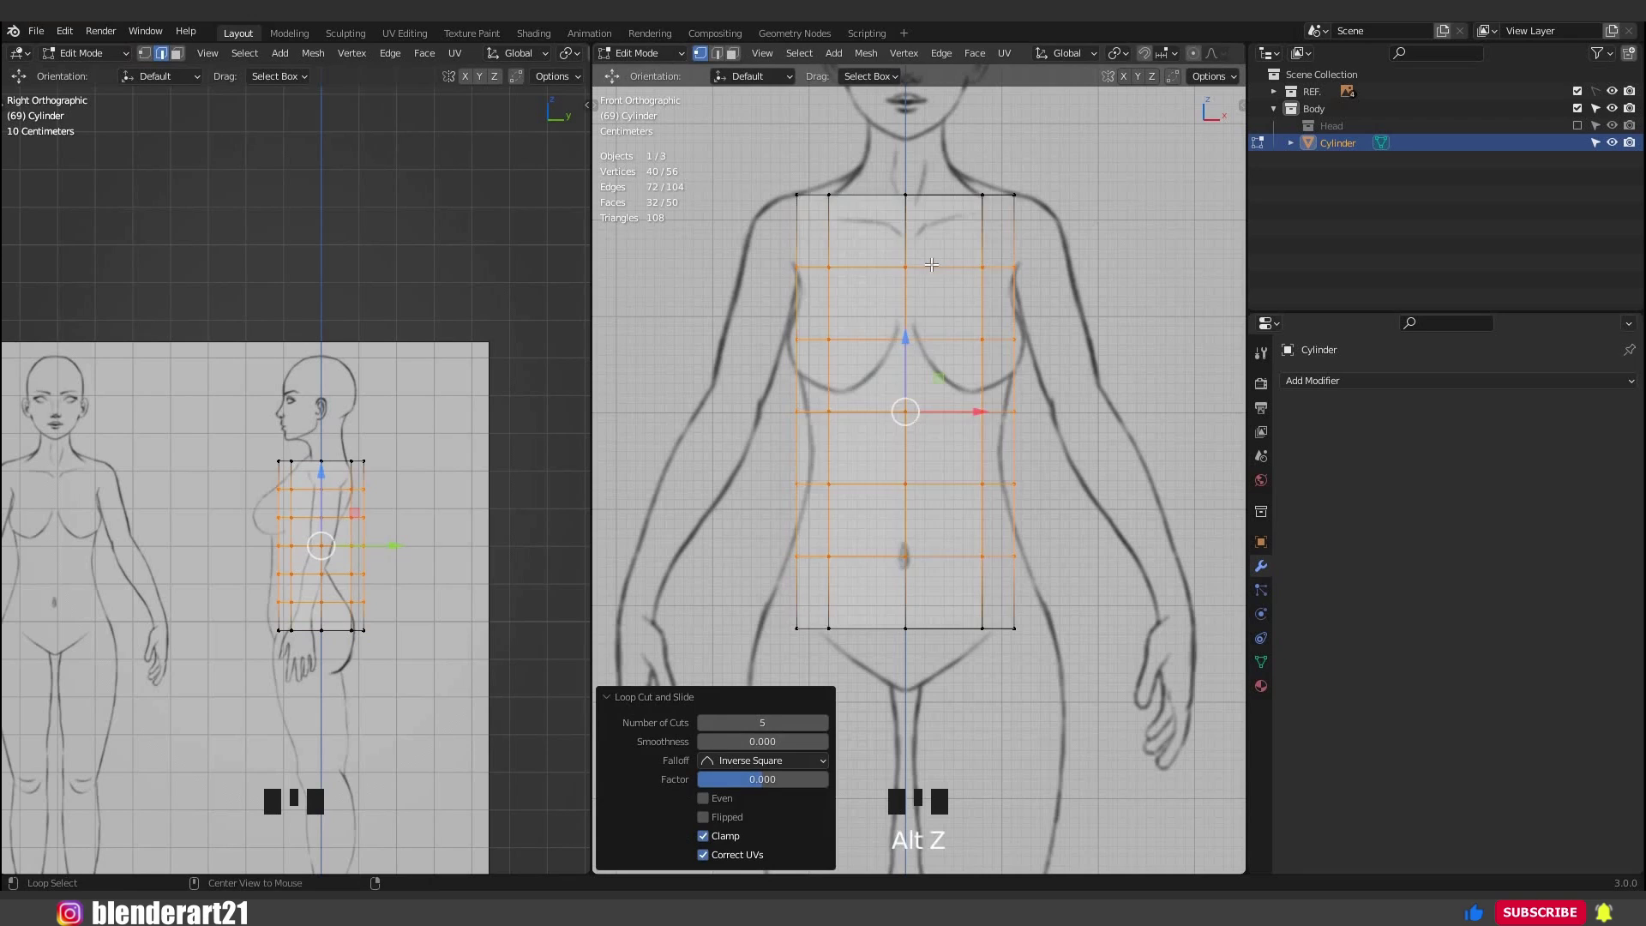
Shift the five new edge loops slightly forward along Y to follow the torso in the side reference.
scroll(932, 271, up, 2)
shift+middle_drag(932, 271, 932, 471)
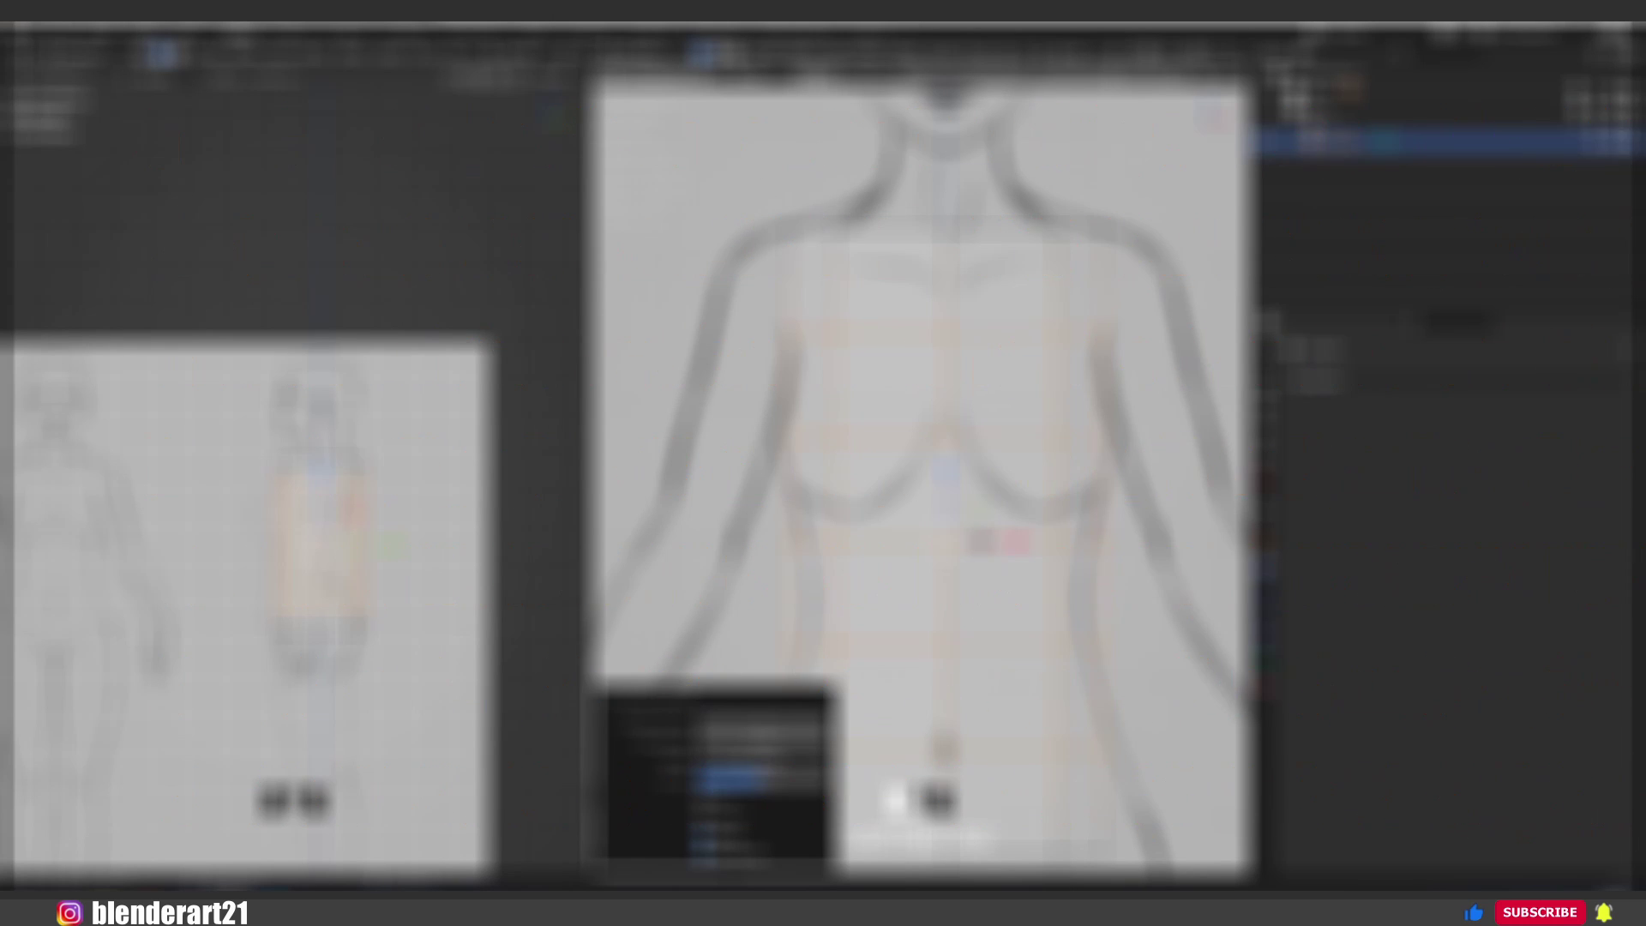
scroll(339, 518, up, 6)
shift+middle_drag(338, 686, 338, 518)
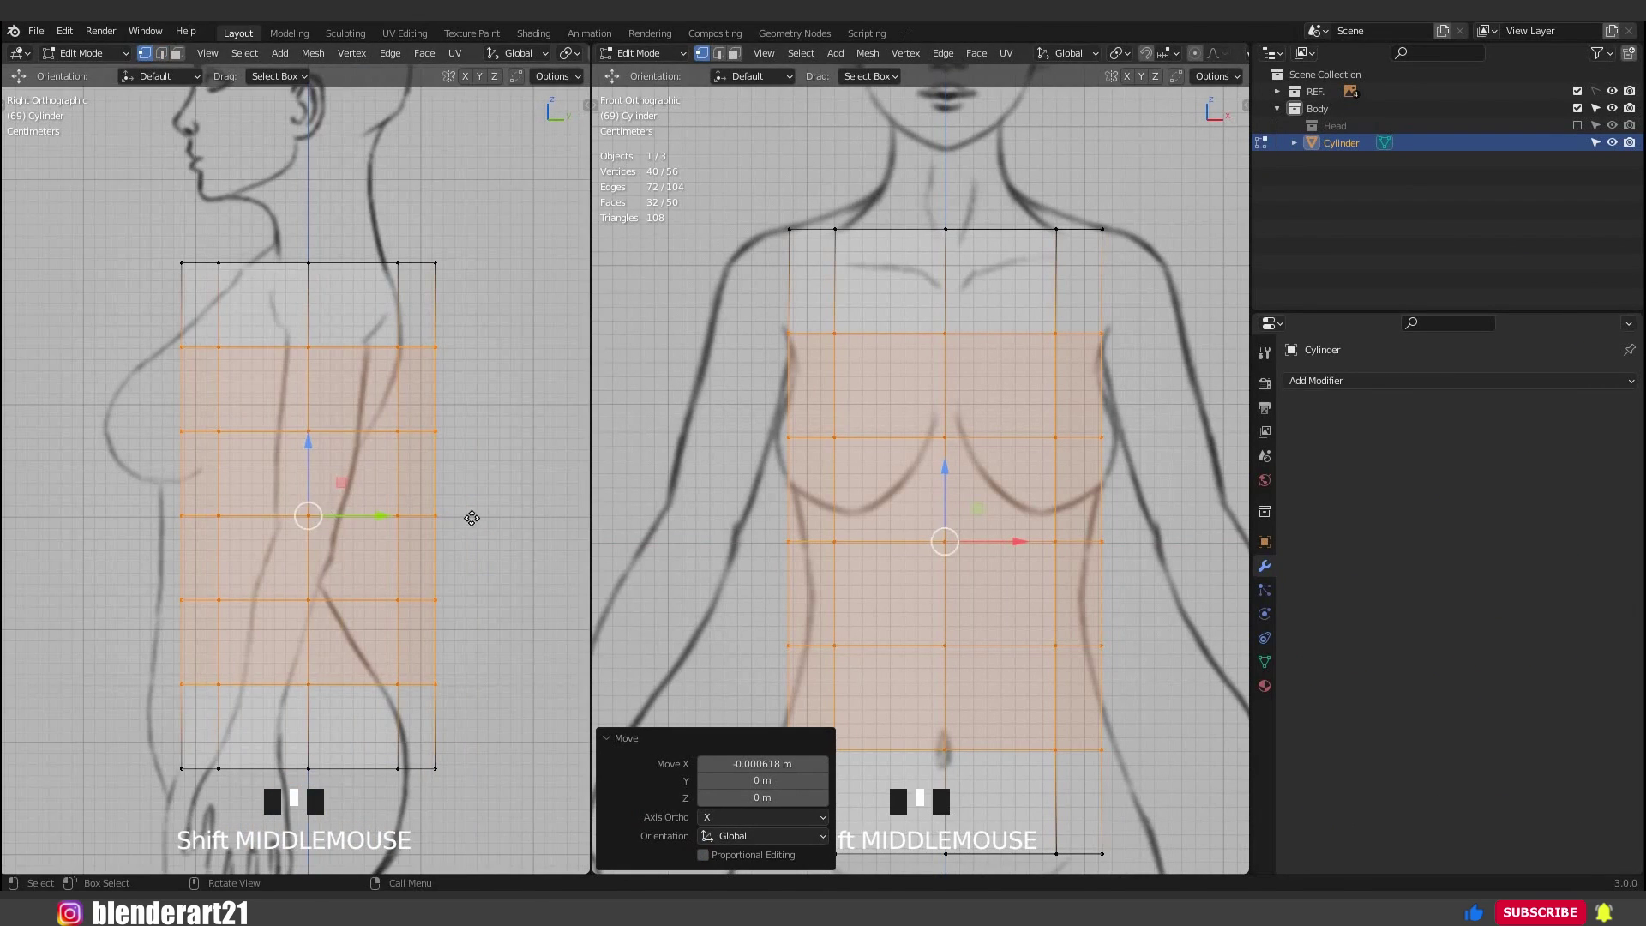
mouse_move(472, 518)
mouse_down()
mouse_move(420, 518)
mouse_move(532, 518)
mouse_move(455, 518)
mouse_up()
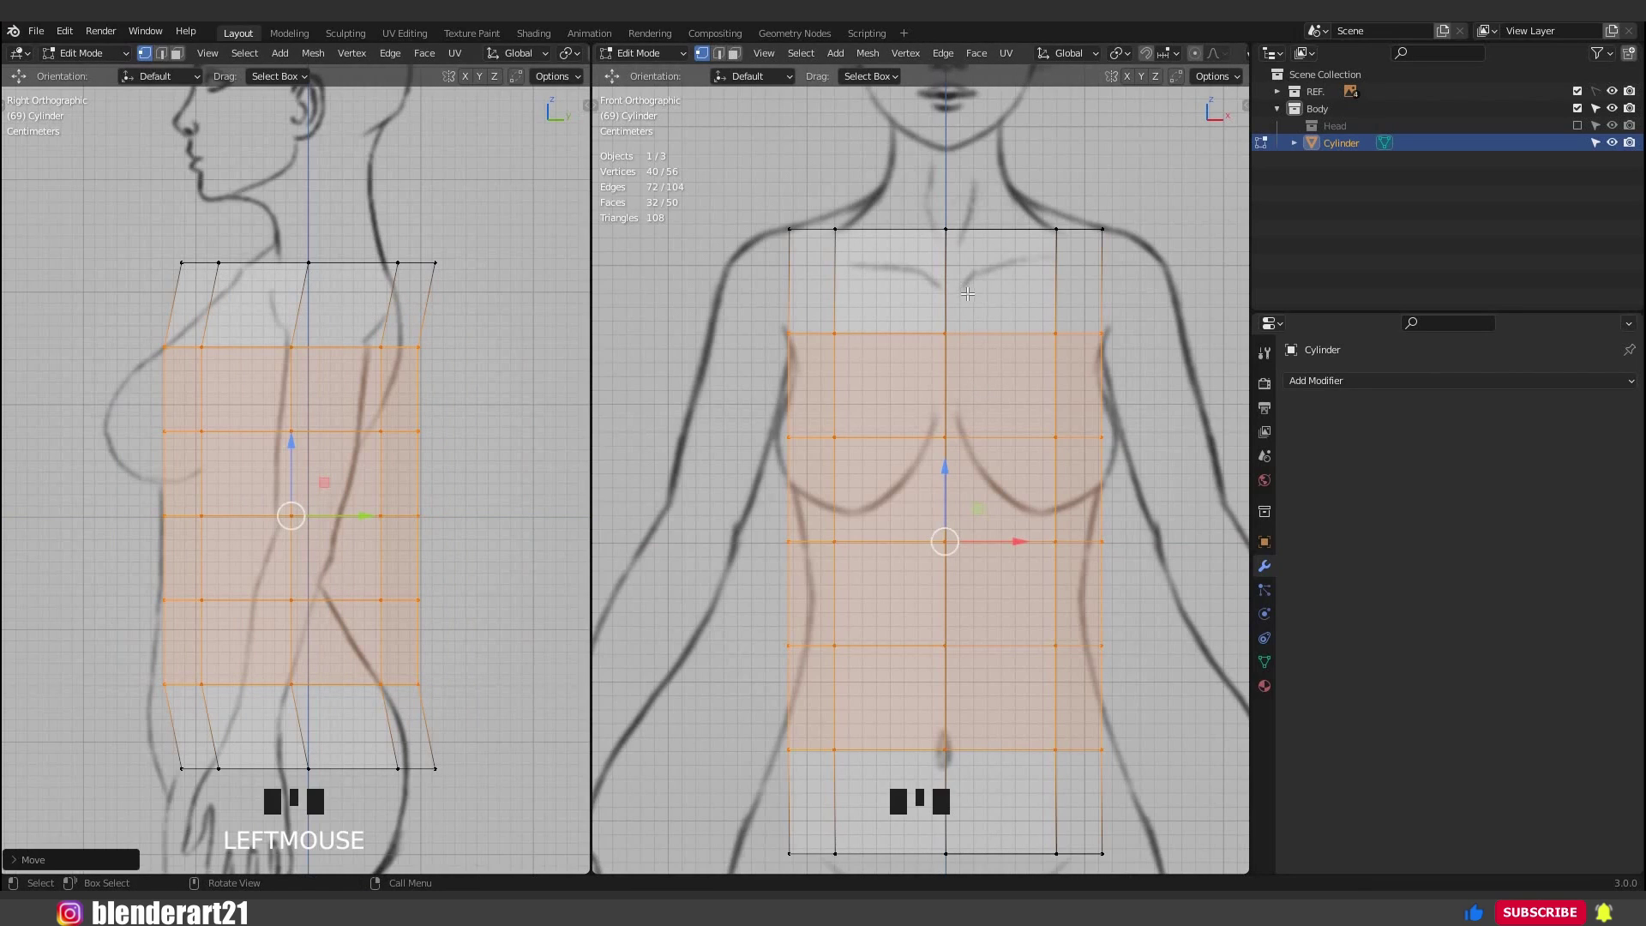
Narrow the edge loop at armpit height to about 0.955 along X to match the front reference.
alt+click(977, 339)
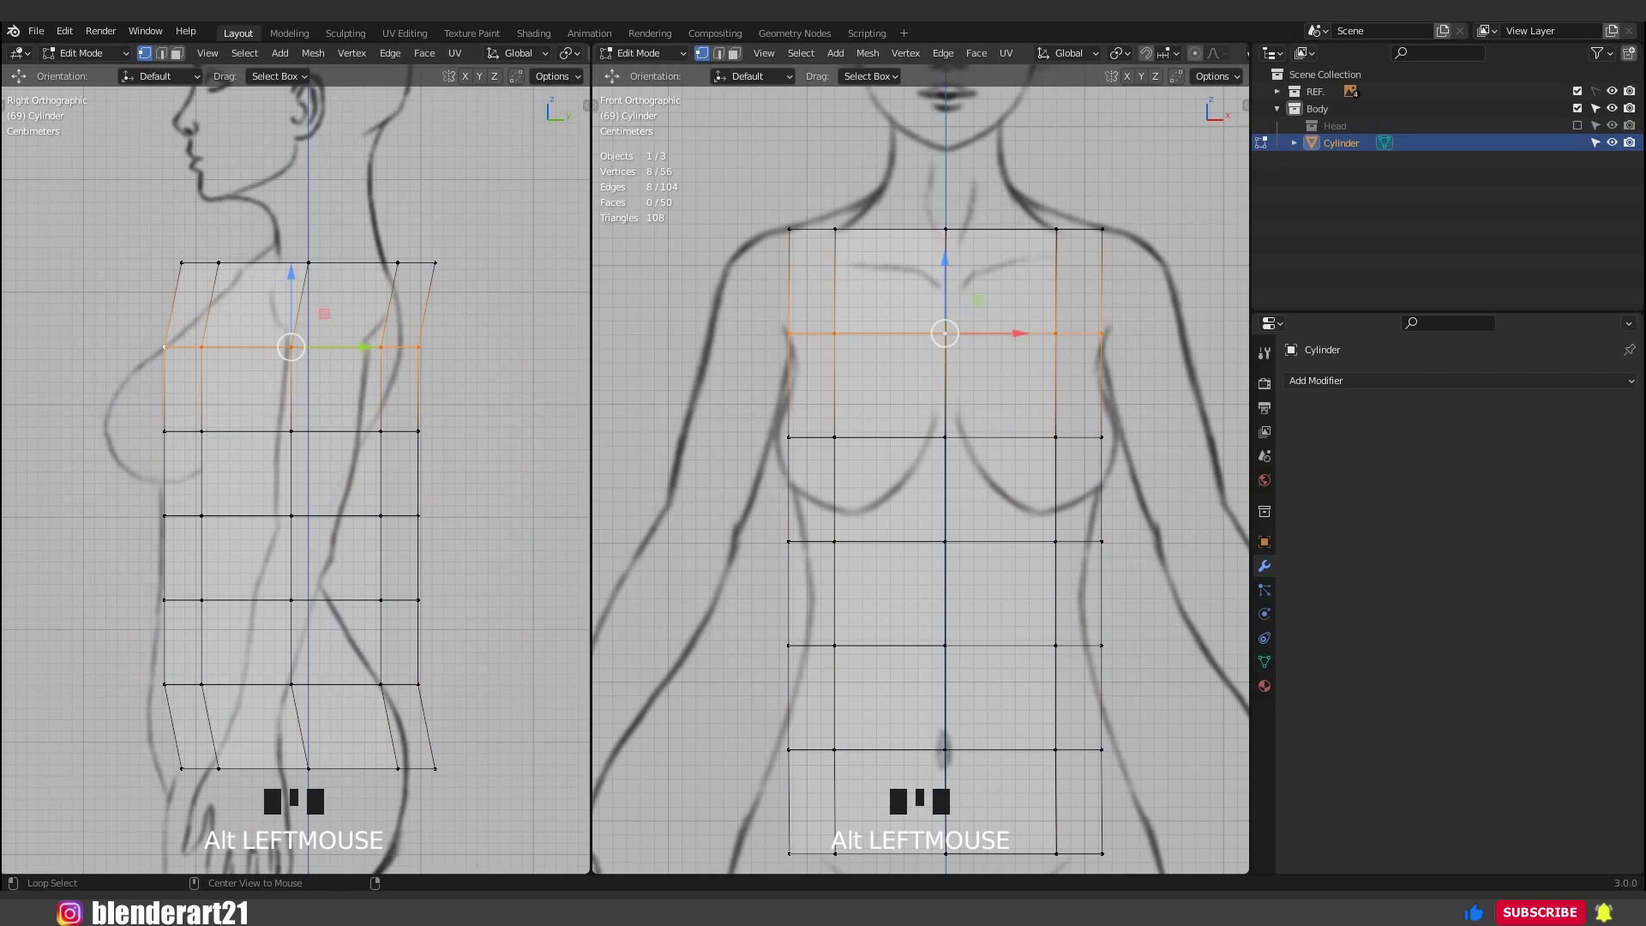
key(s)
key(x)
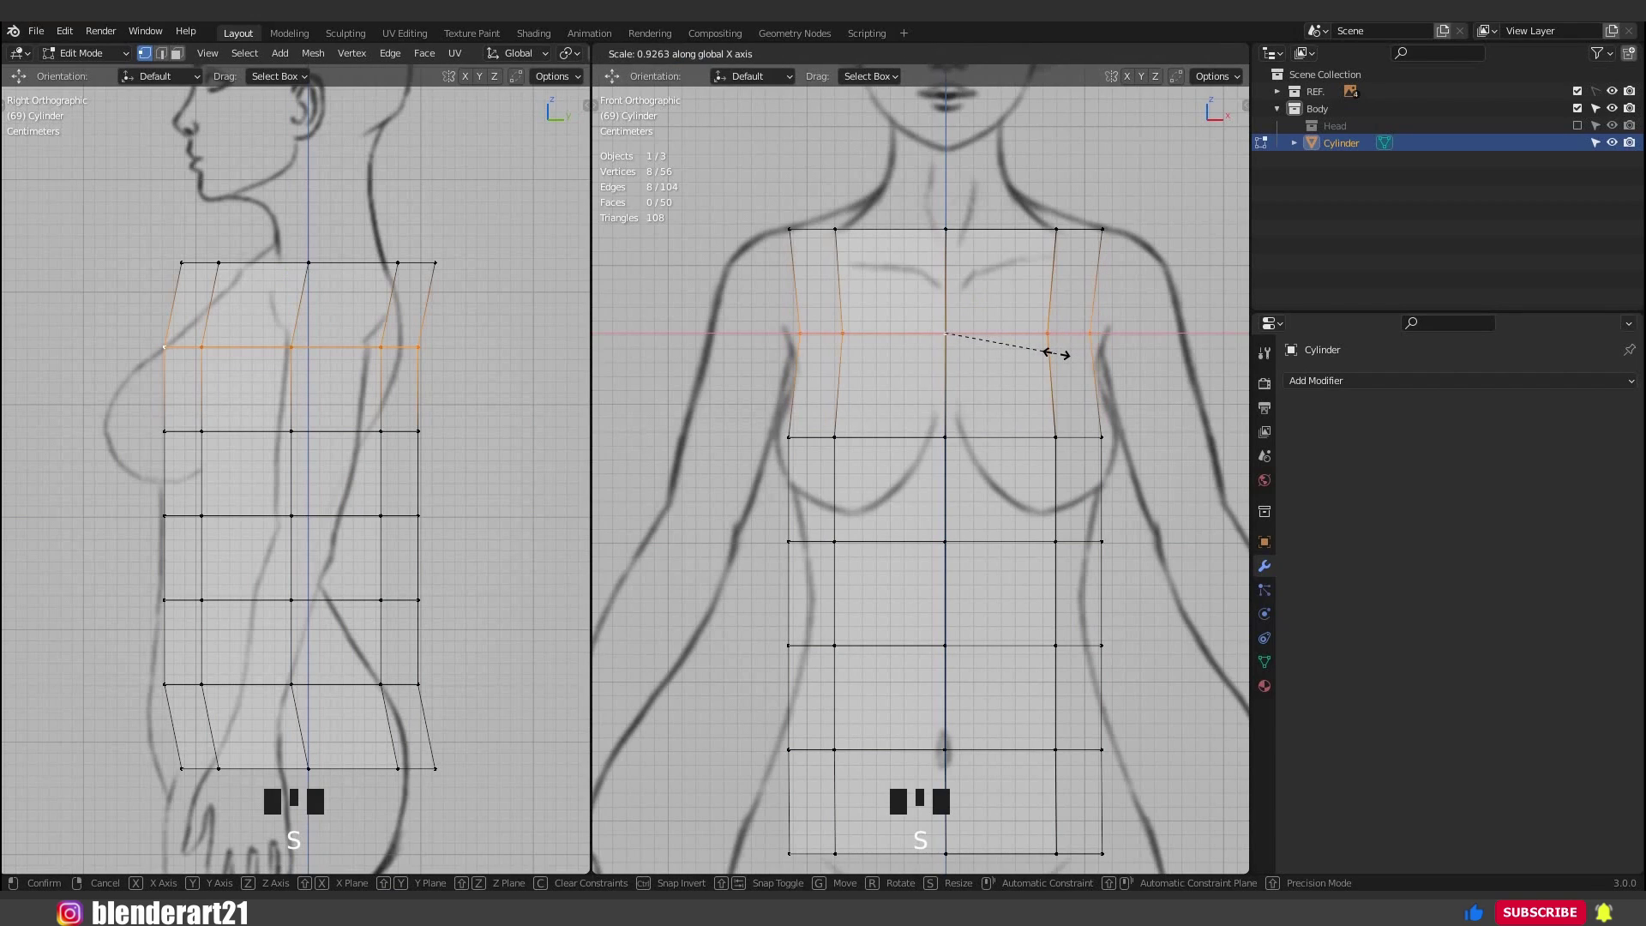
click(1060, 354)
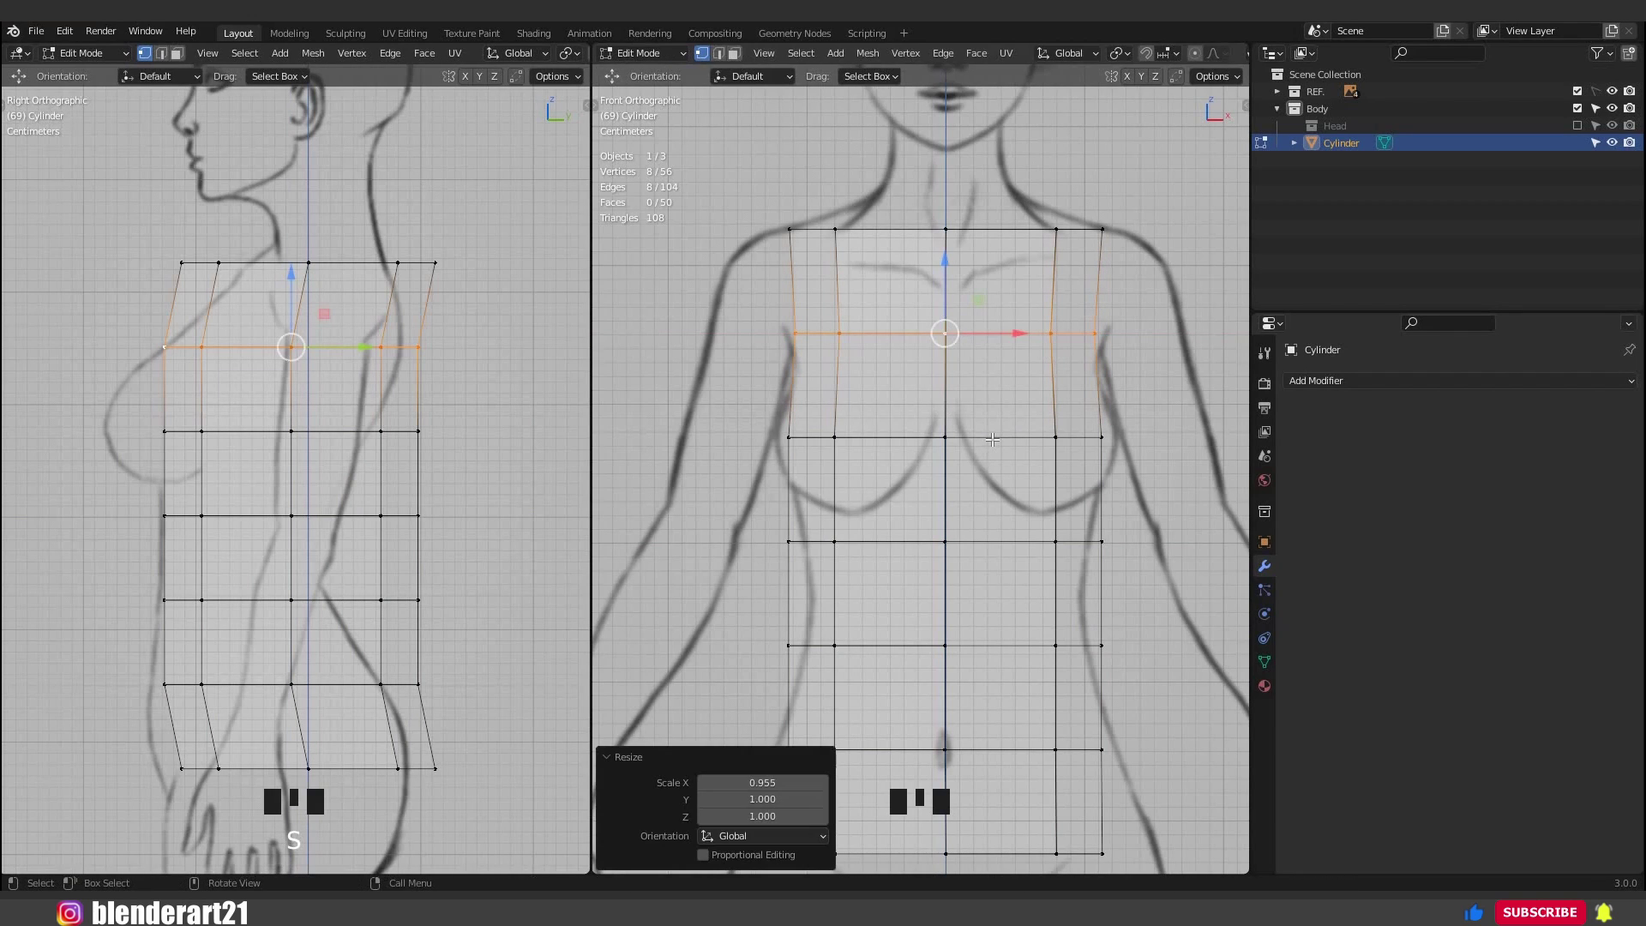
alt+click(994, 439)
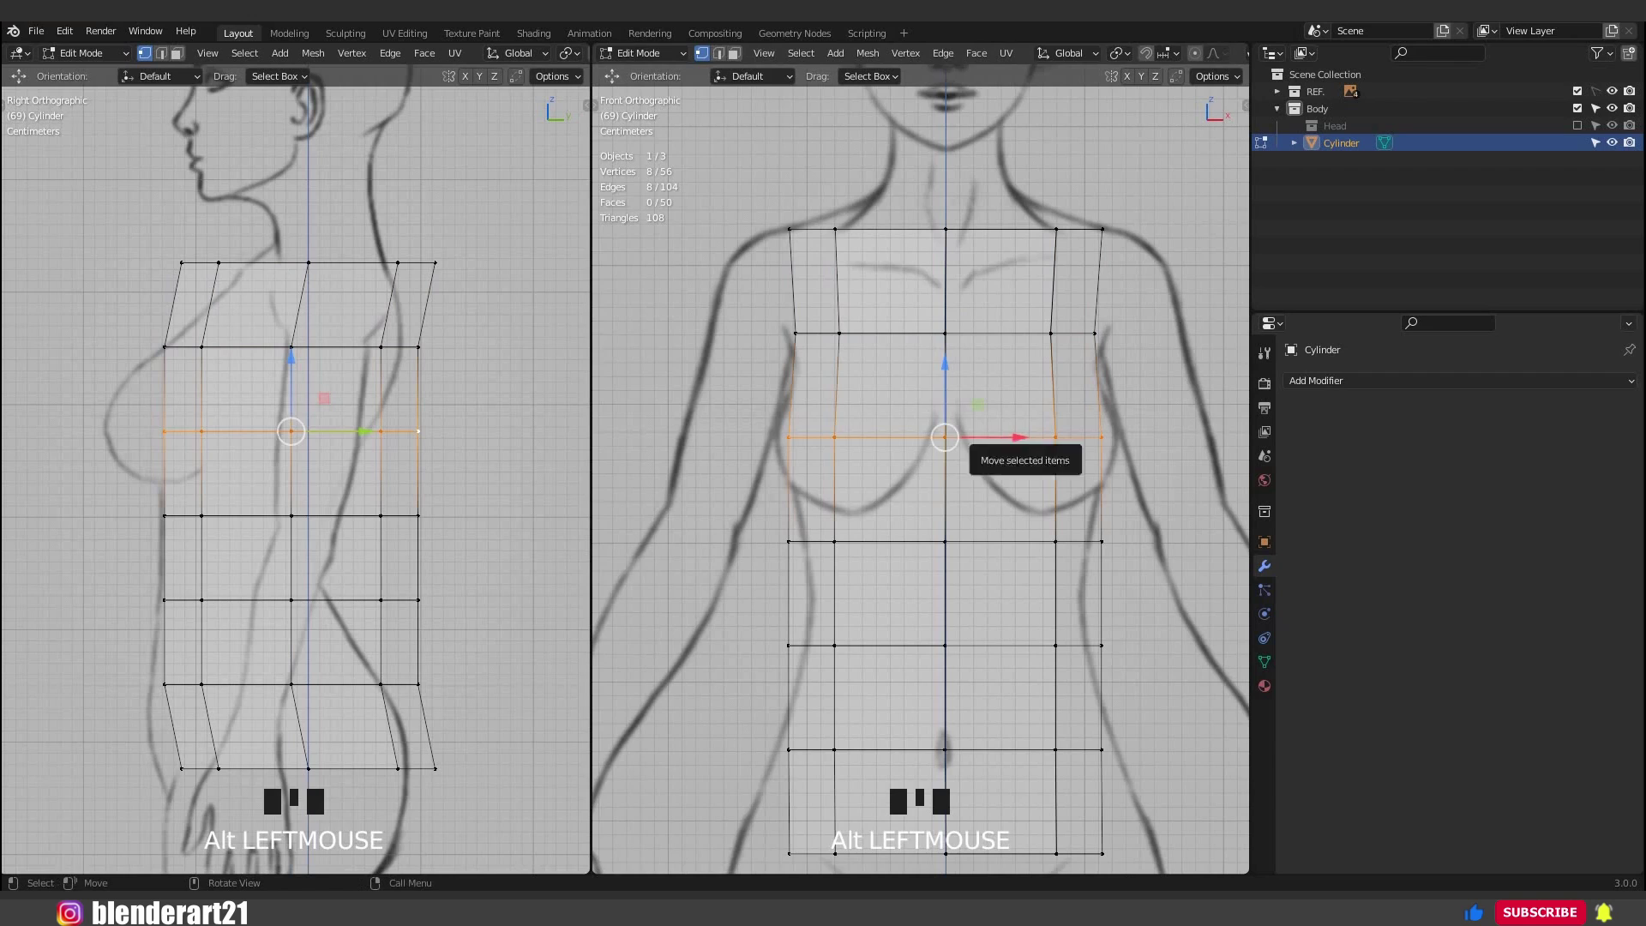
key(s)
key(x)
right_click(984, 434)
key(s)
key(z)
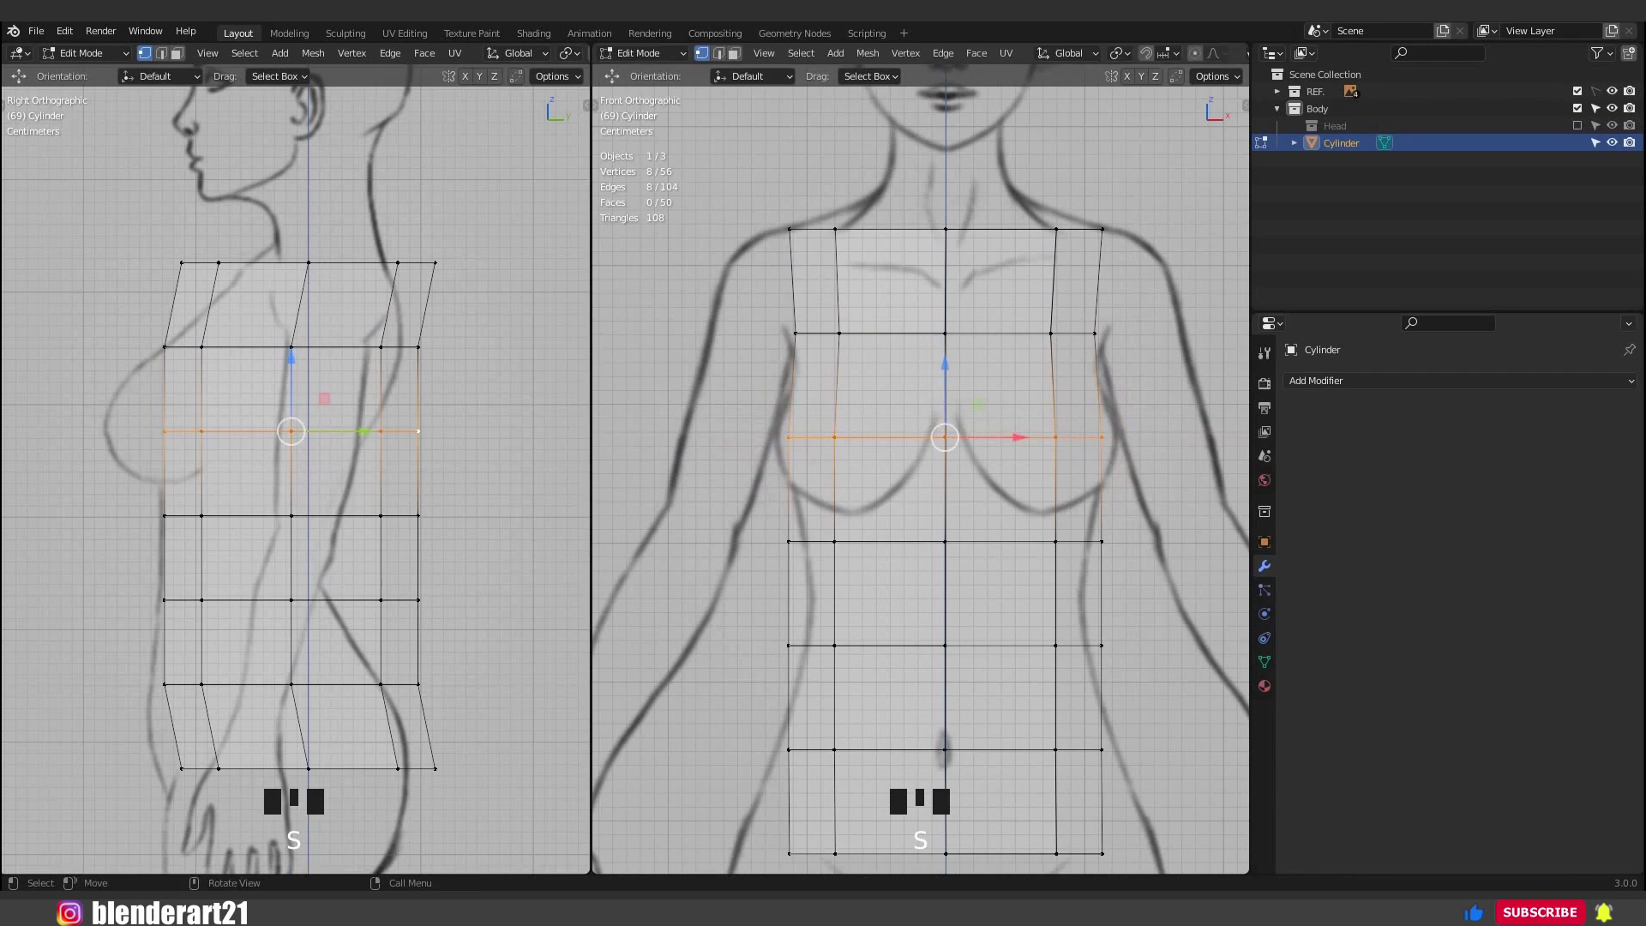
right_click(988, 491)
Narrow the waist edge loop just above the navel to about 0.878 along X.
scroll(987, 491, up, 2)
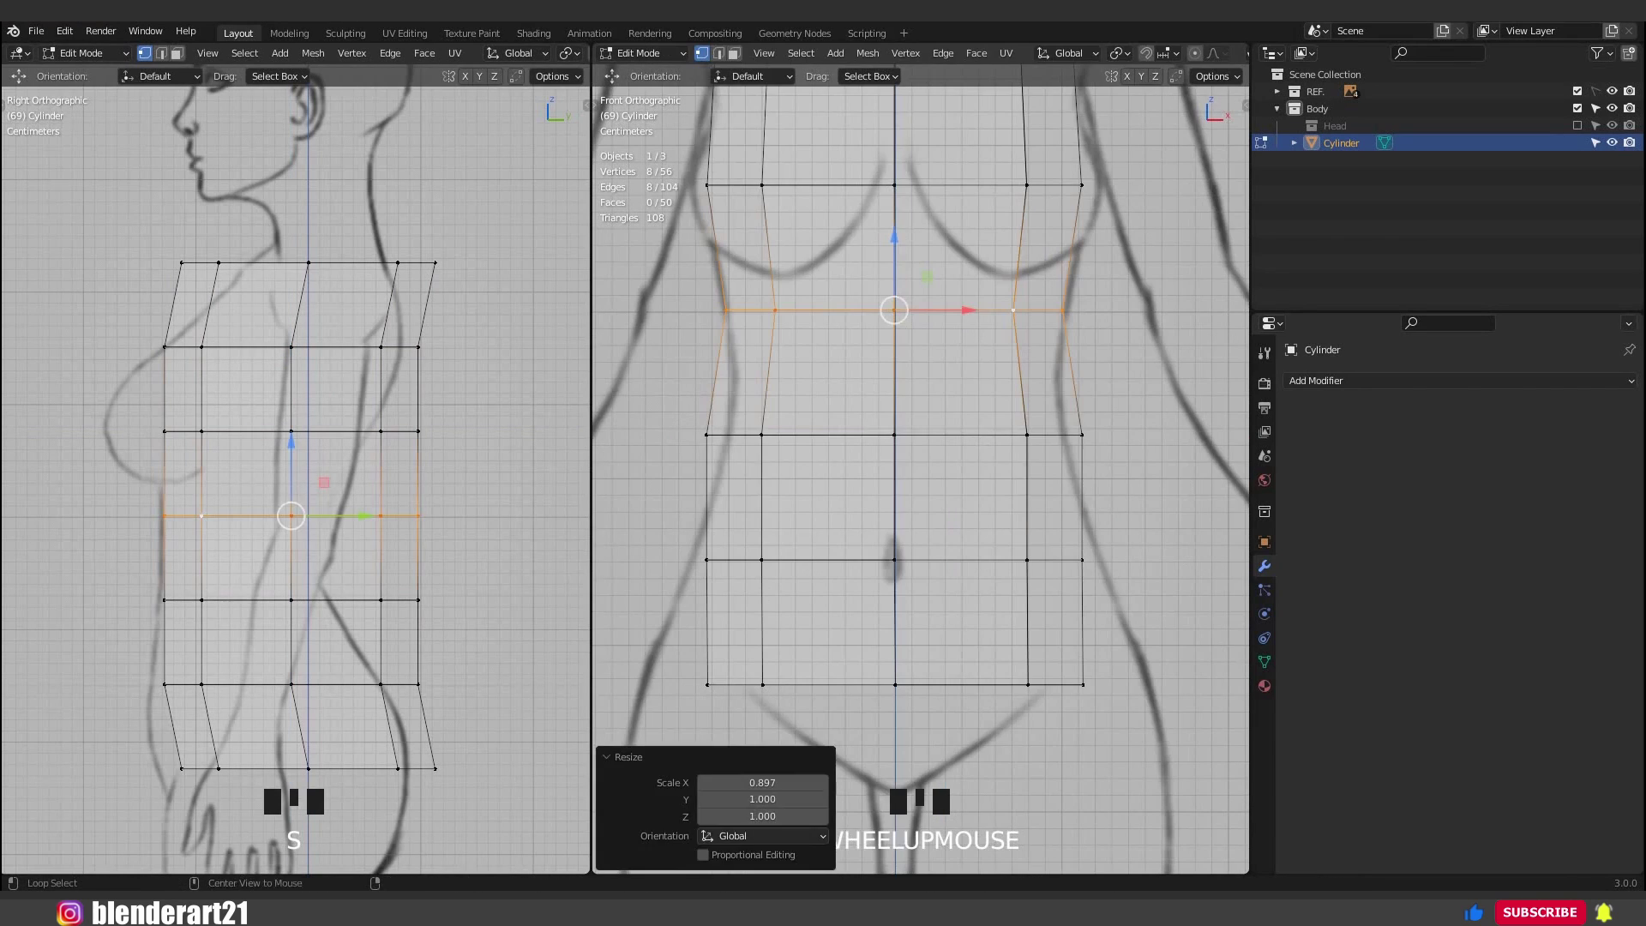
alt+click(943, 435)
key(s)
key(x)
click(781, 290)
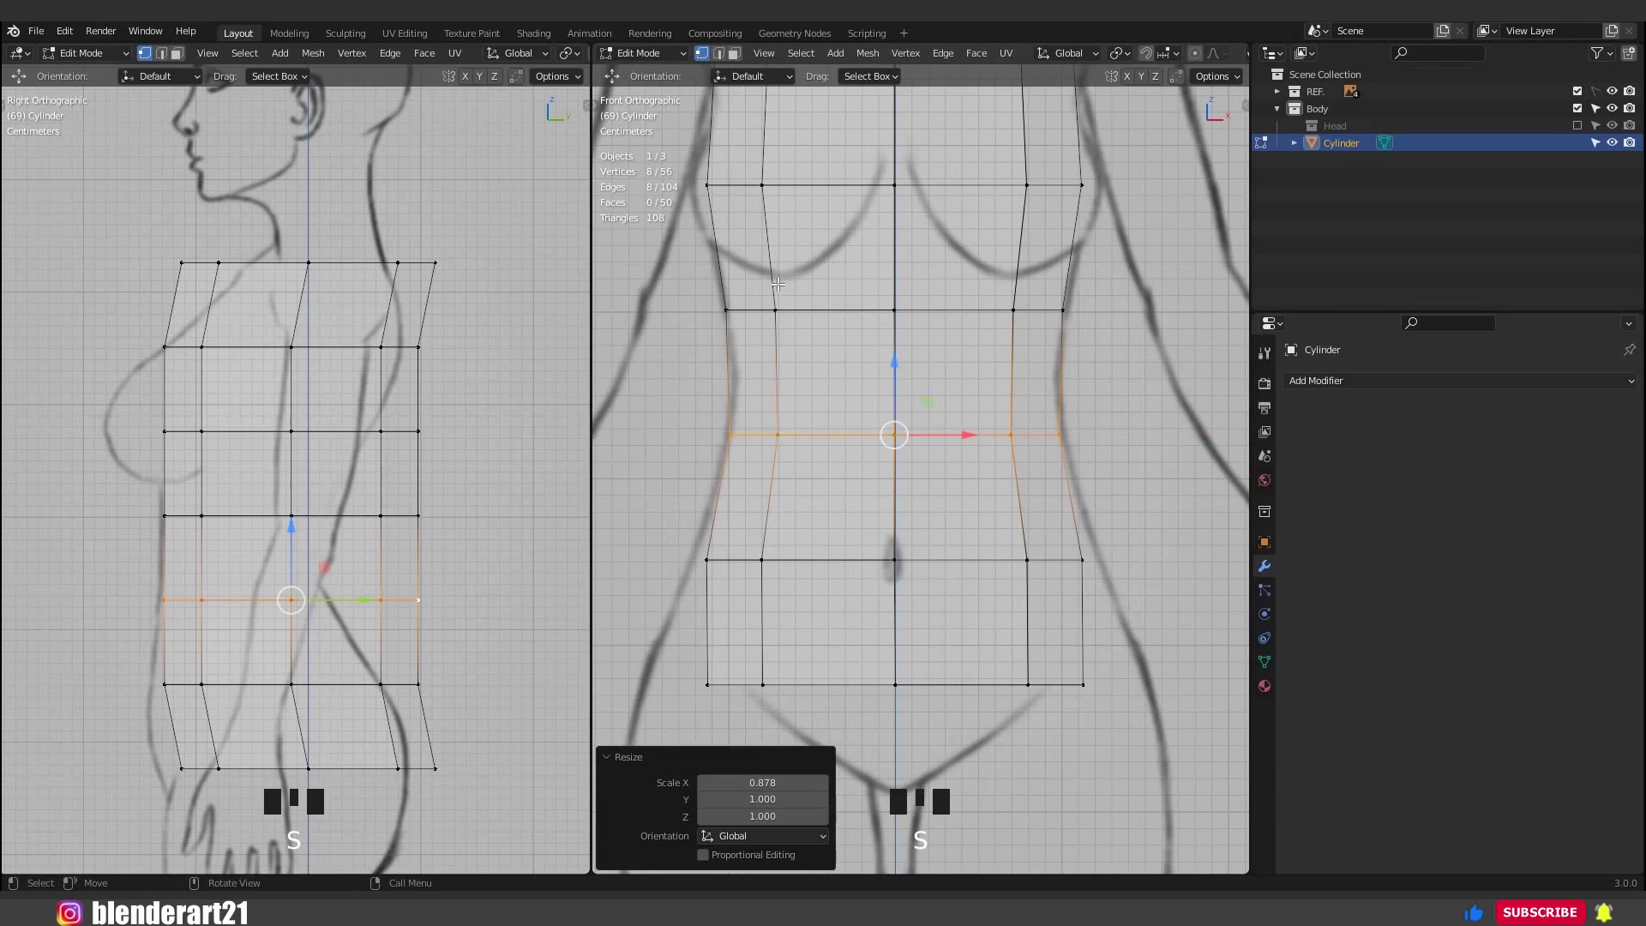
Activate the Scale tool and widen the waist loop slightly by about 1.014 along X.
key(t)
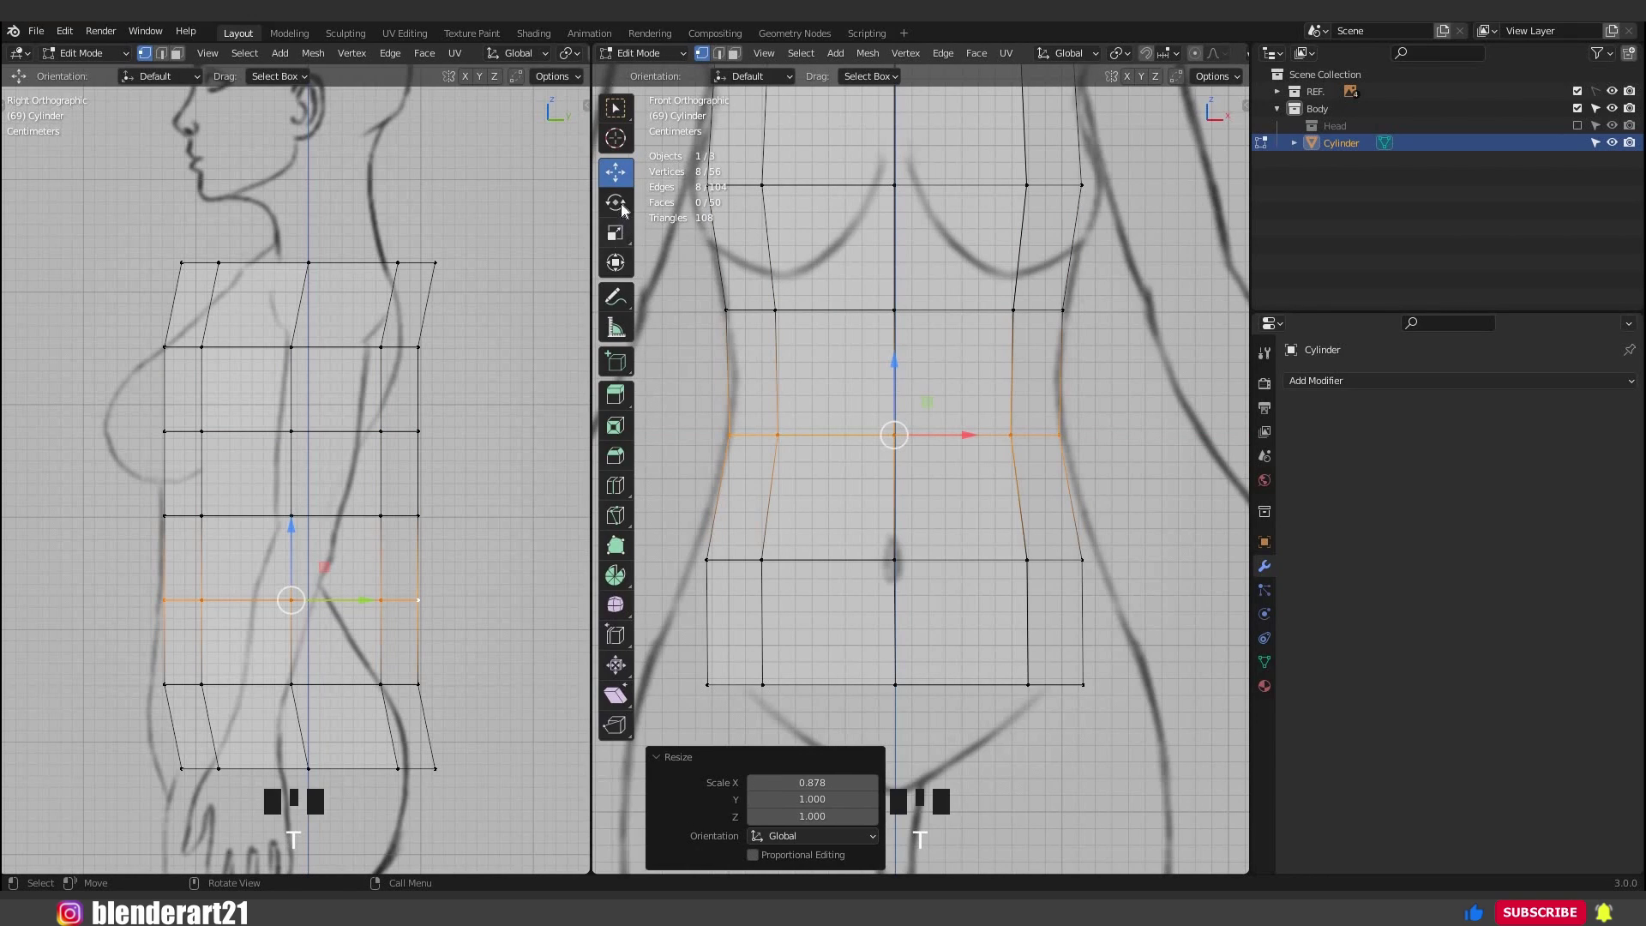
click(616, 232)
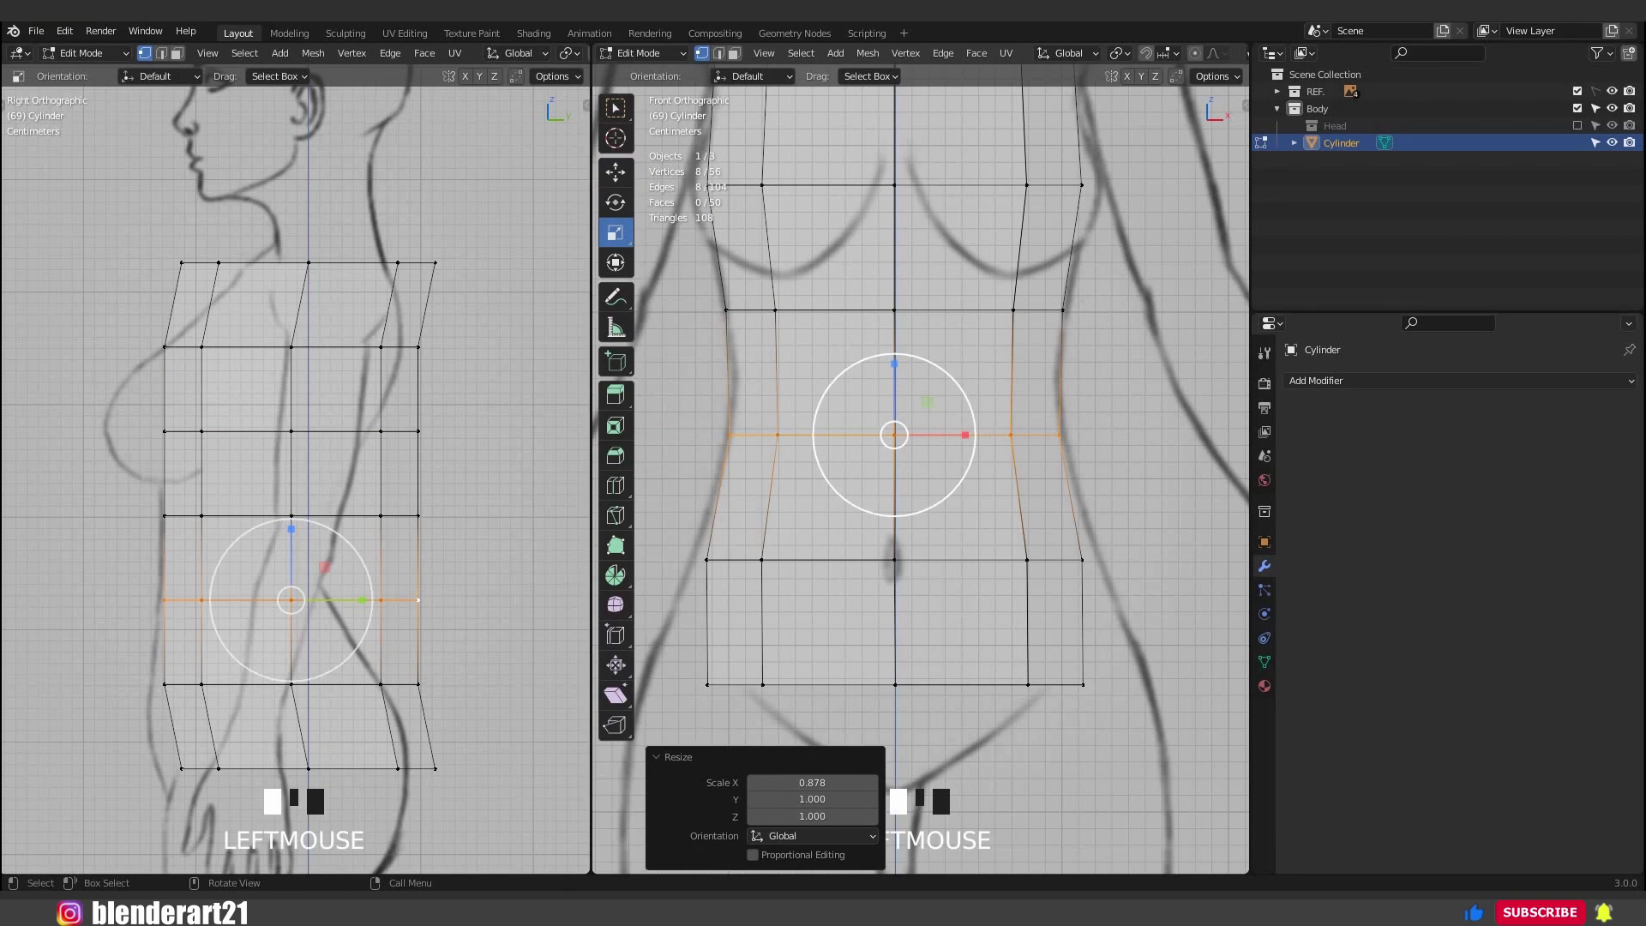
mouse_move(965, 435)
mouse_down()
mouse_move(948, 434)
mouse_move(965, 435)
mouse_up()
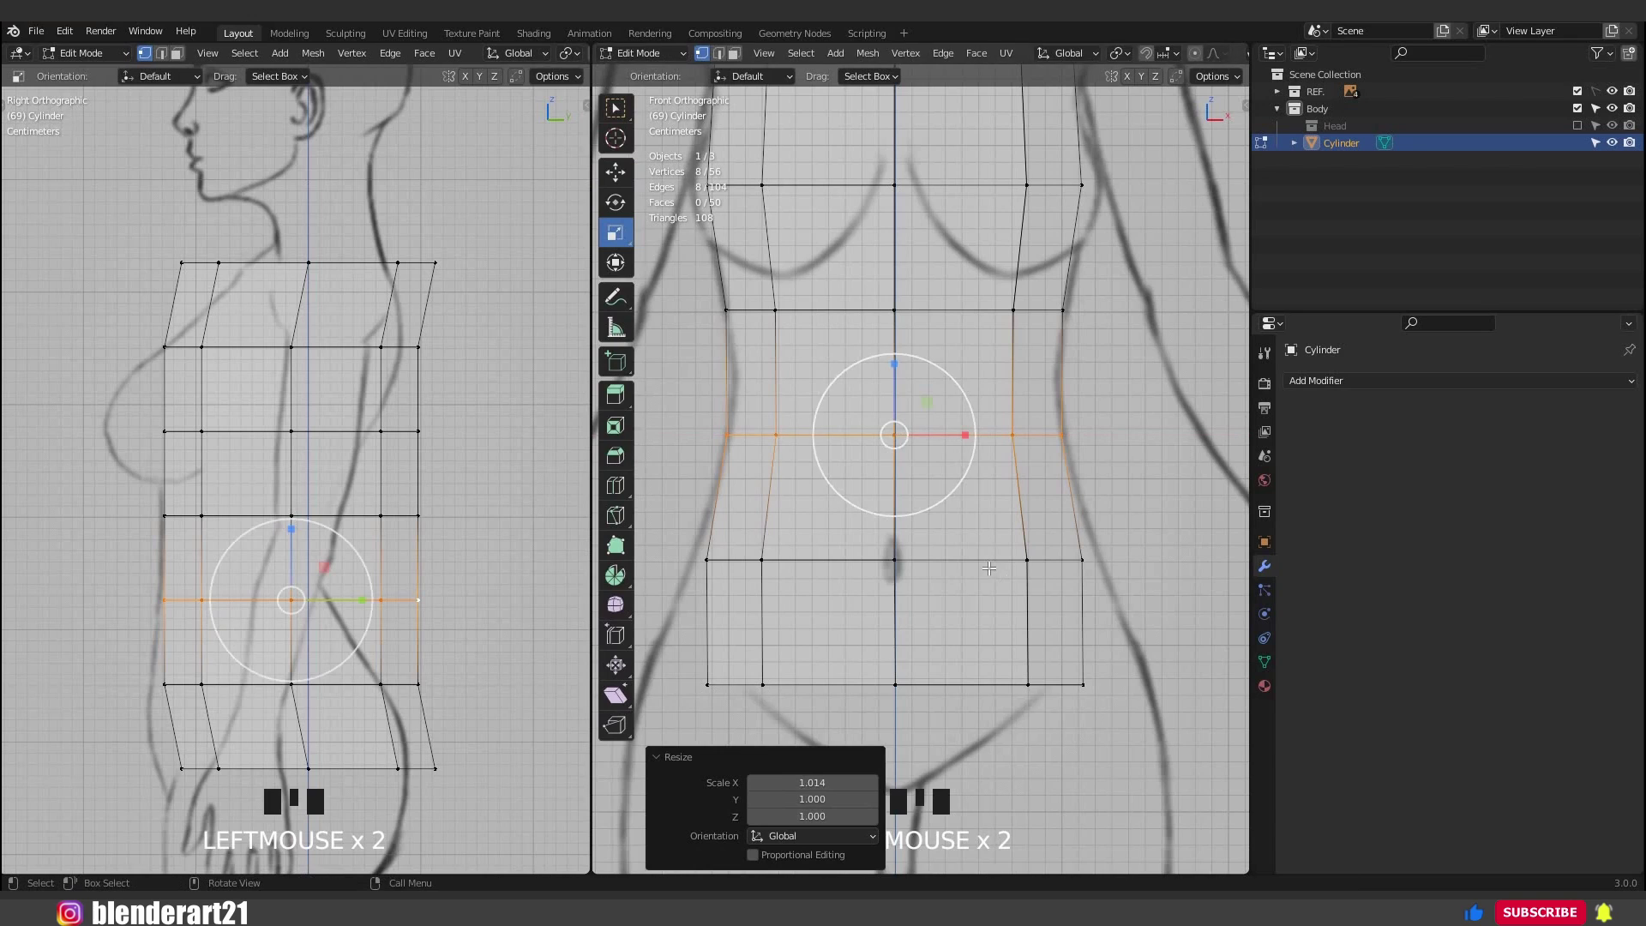
Widen the bottom hip loop along X, and the navel-height loop by about 1.059, to match the front reference.
alt+click(986, 559)
drag(965, 559, 965, 559)
shift+middle_drag(964, 559, 943, 360)
scroll(913, 554, down, 2)
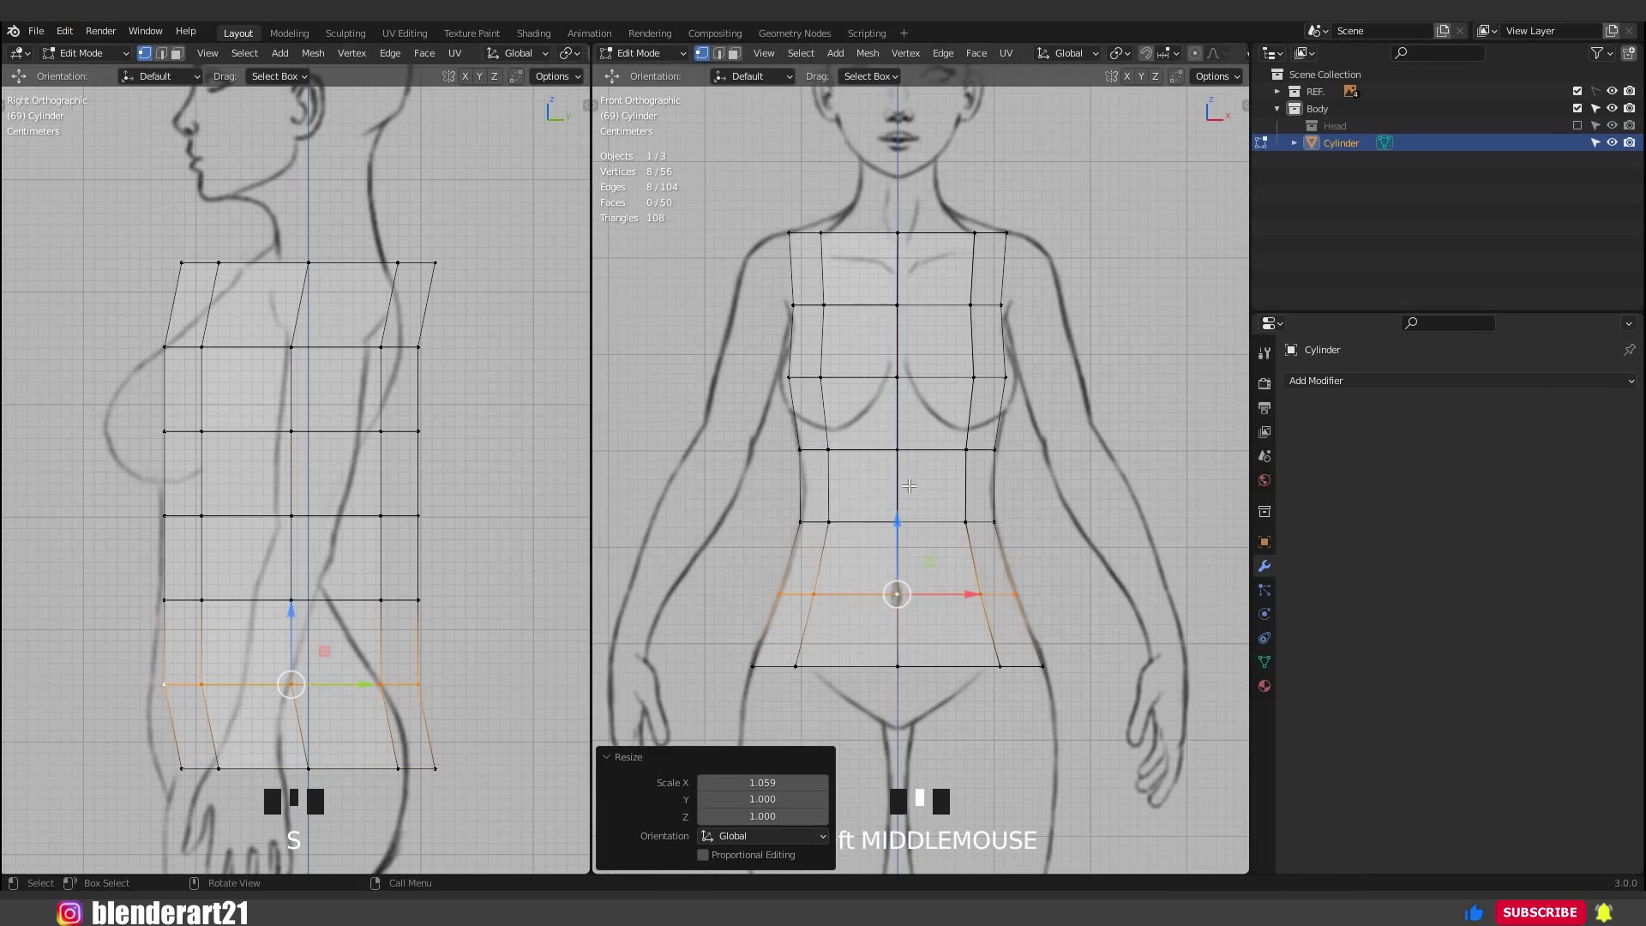
Narrow the top shoulder loop along Y and shift it slightly backward to fit the neck base in the side reference.
scroll(913, 555, up, 2)
shift+middle_drag(914, 428, 913, 555)
scroll(342, 207, up, 2)
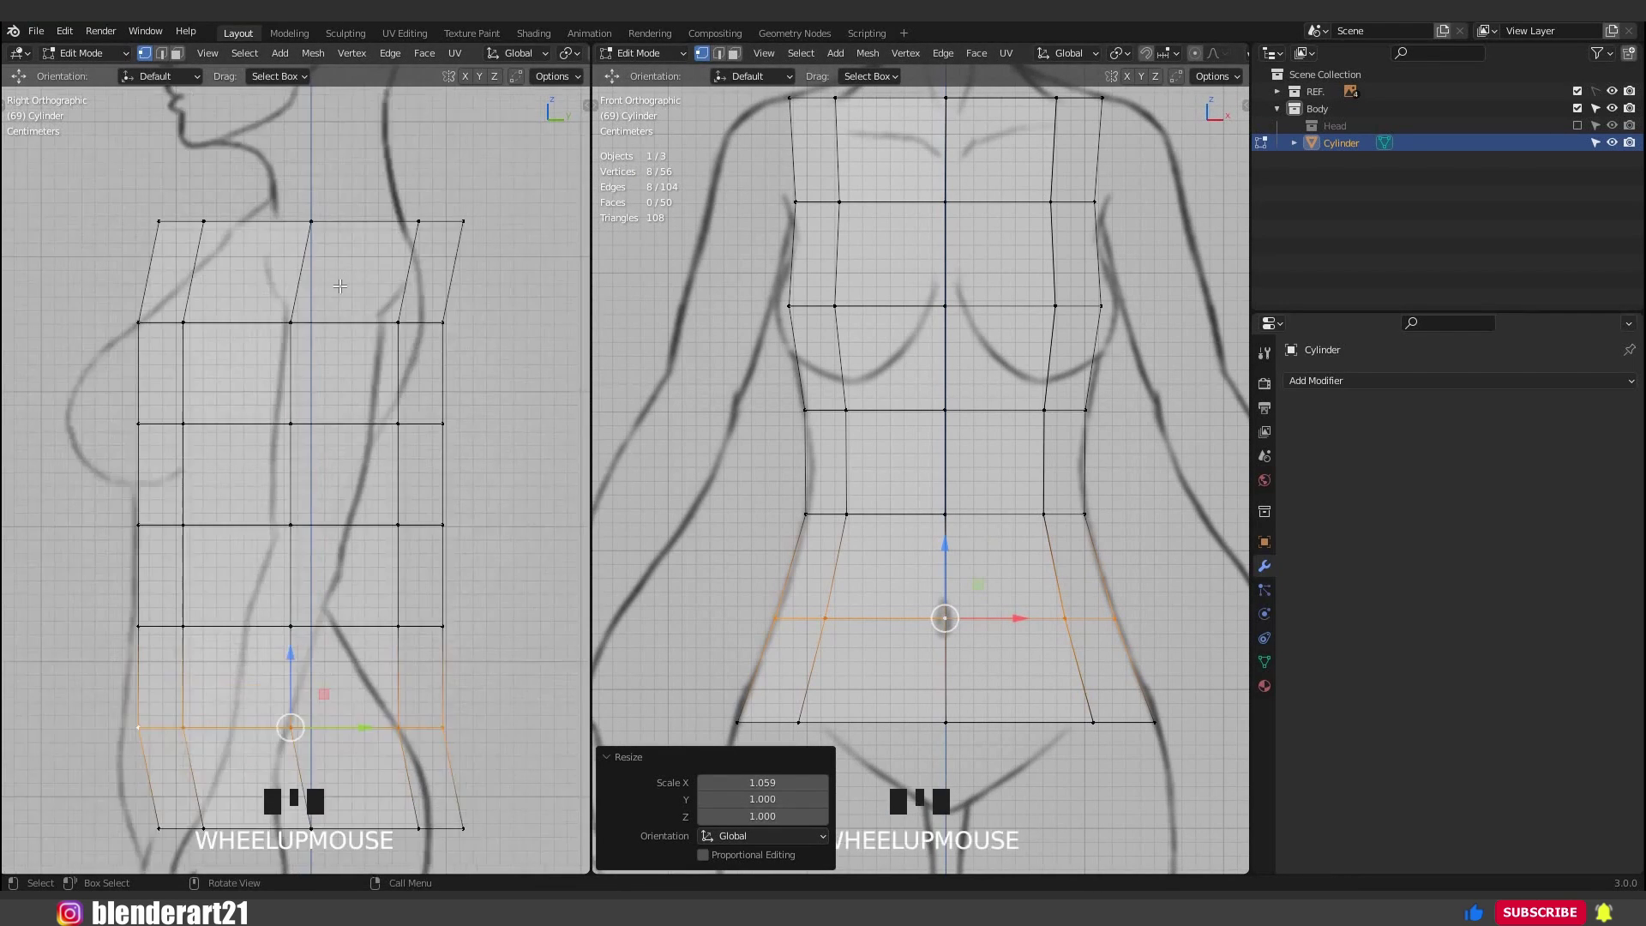
shift+middle_drag(356, 253, 361, 317)
alt+click(361, 317)
key(s)
key(y)
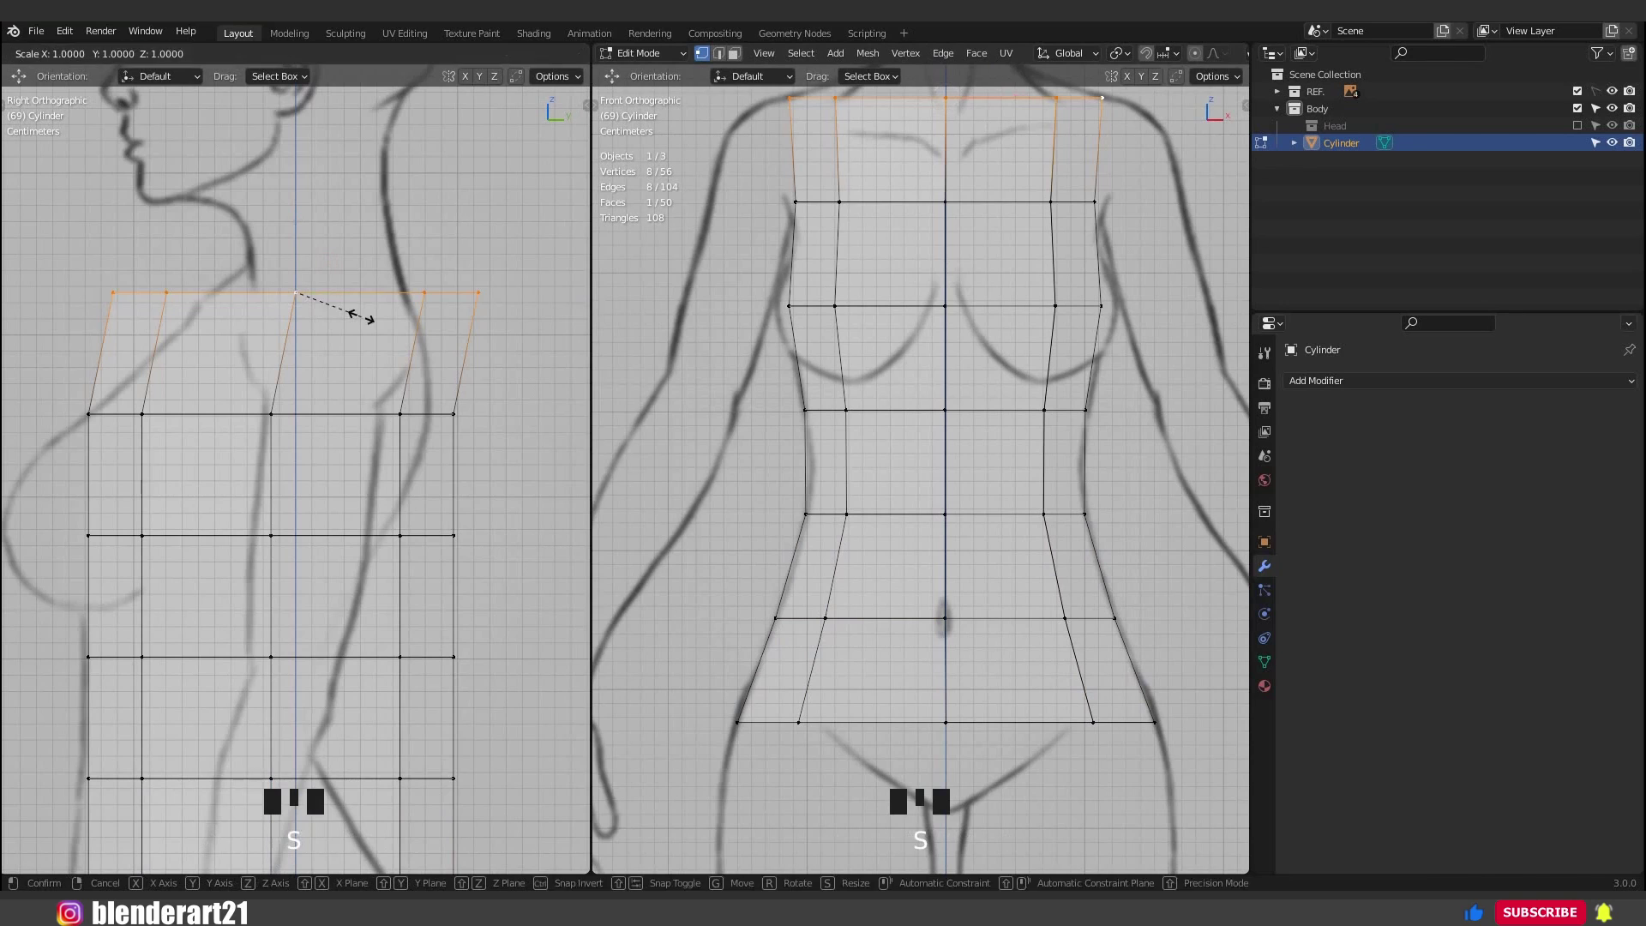
click(330, 311)
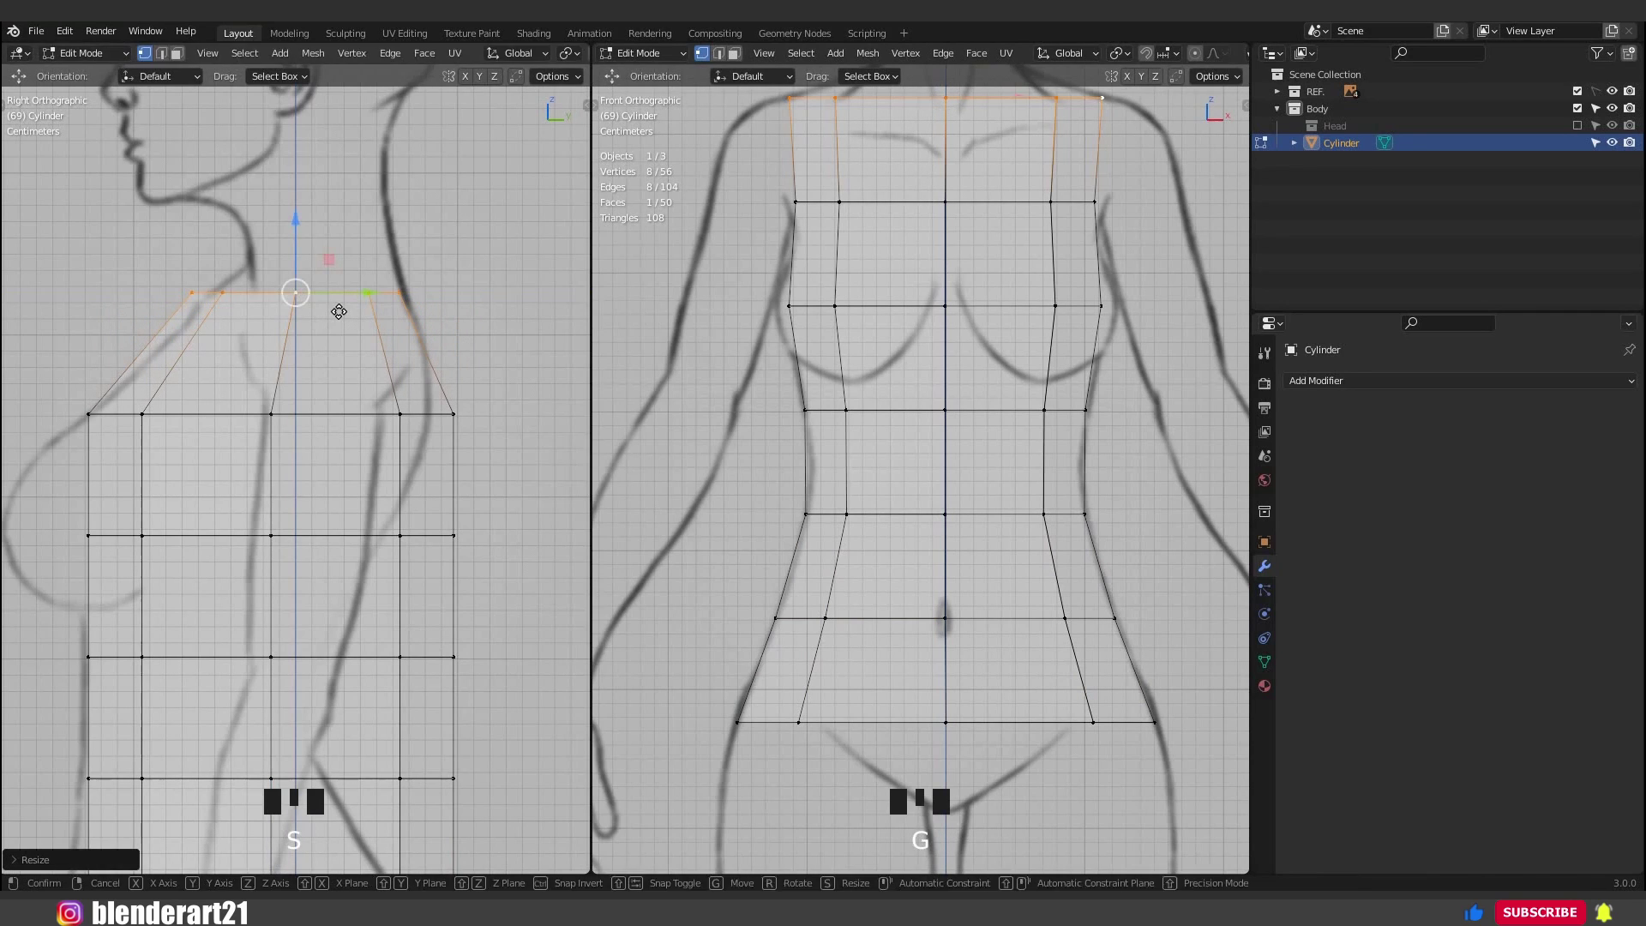
key(g)
click(339, 313)
key(s)
key(y)
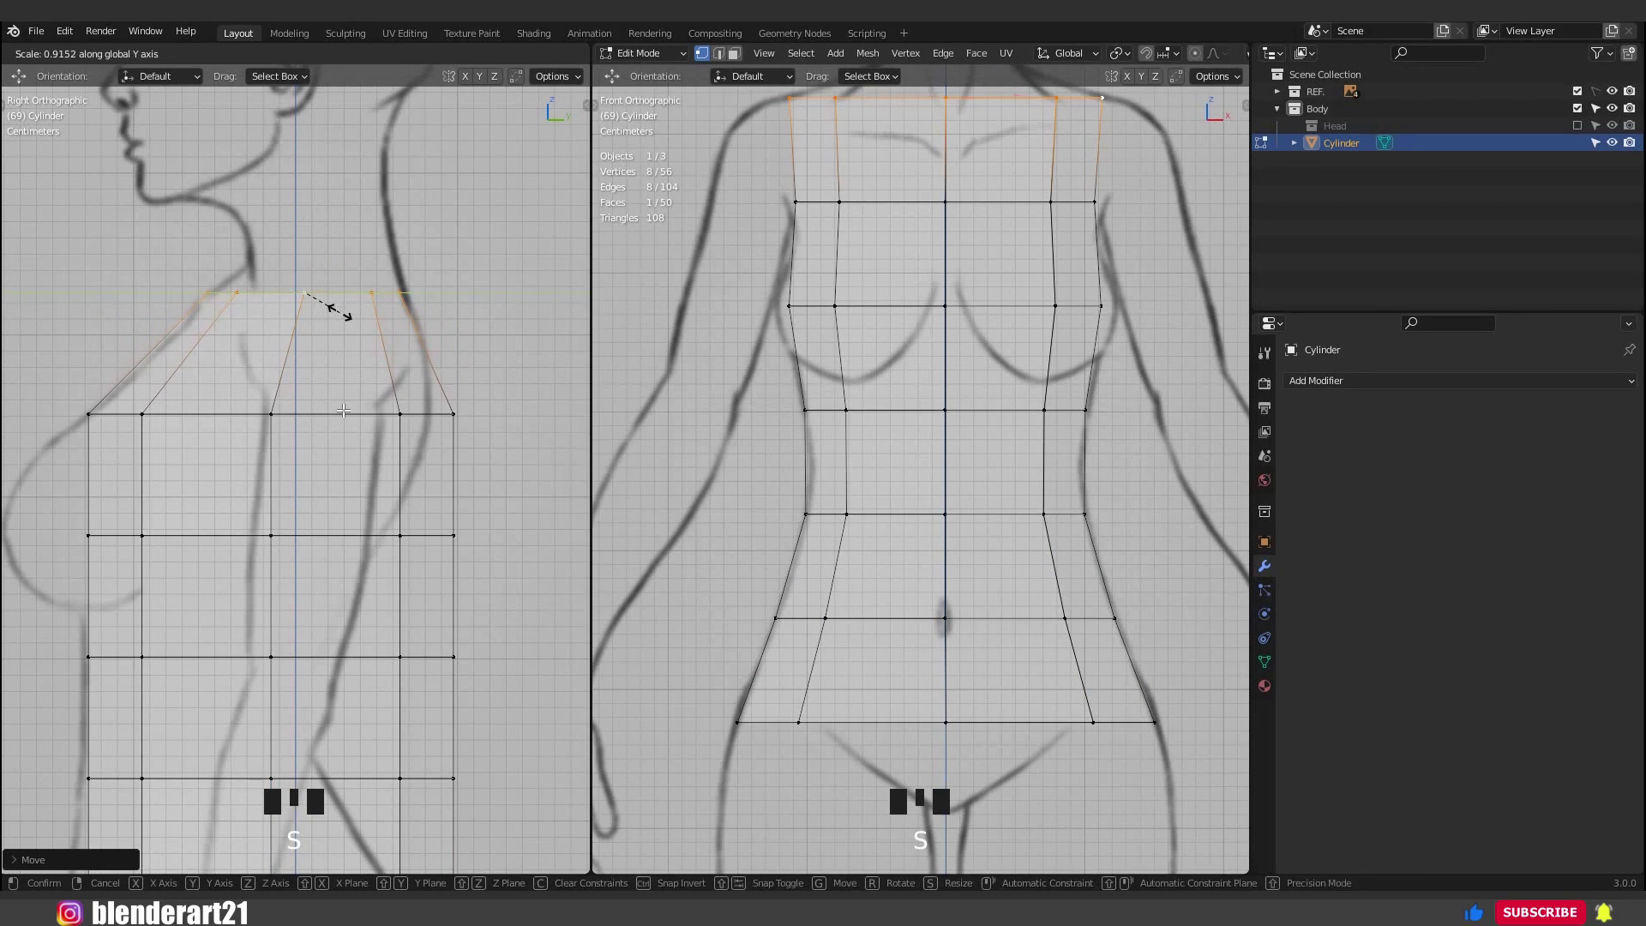
click(339, 314)
Narrow the armpit-height edge loop along Y and shift it to follow the chest and back in the side reference.
alt+click(343, 412)
key(s)
key(y)
click(335, 412)
drag(333, 412, 323, 412)
Fit the bust-height and waist edge loops to the side reference by adjusting them along Y.
alt+click(336, 534)
drag(339, 532, 279, 525)
shift+middle_drag(306, 499, 372, 399)
Undo the last change and narrow the navel-height edge loop along Y in the side view.
key(ctrl+z)
key(s)
key(y)
click(378, 434)
Tilt the navel-height loop about 9.5°, move it forward to the belly outline and lengthen it slightly along Y.
key(r)
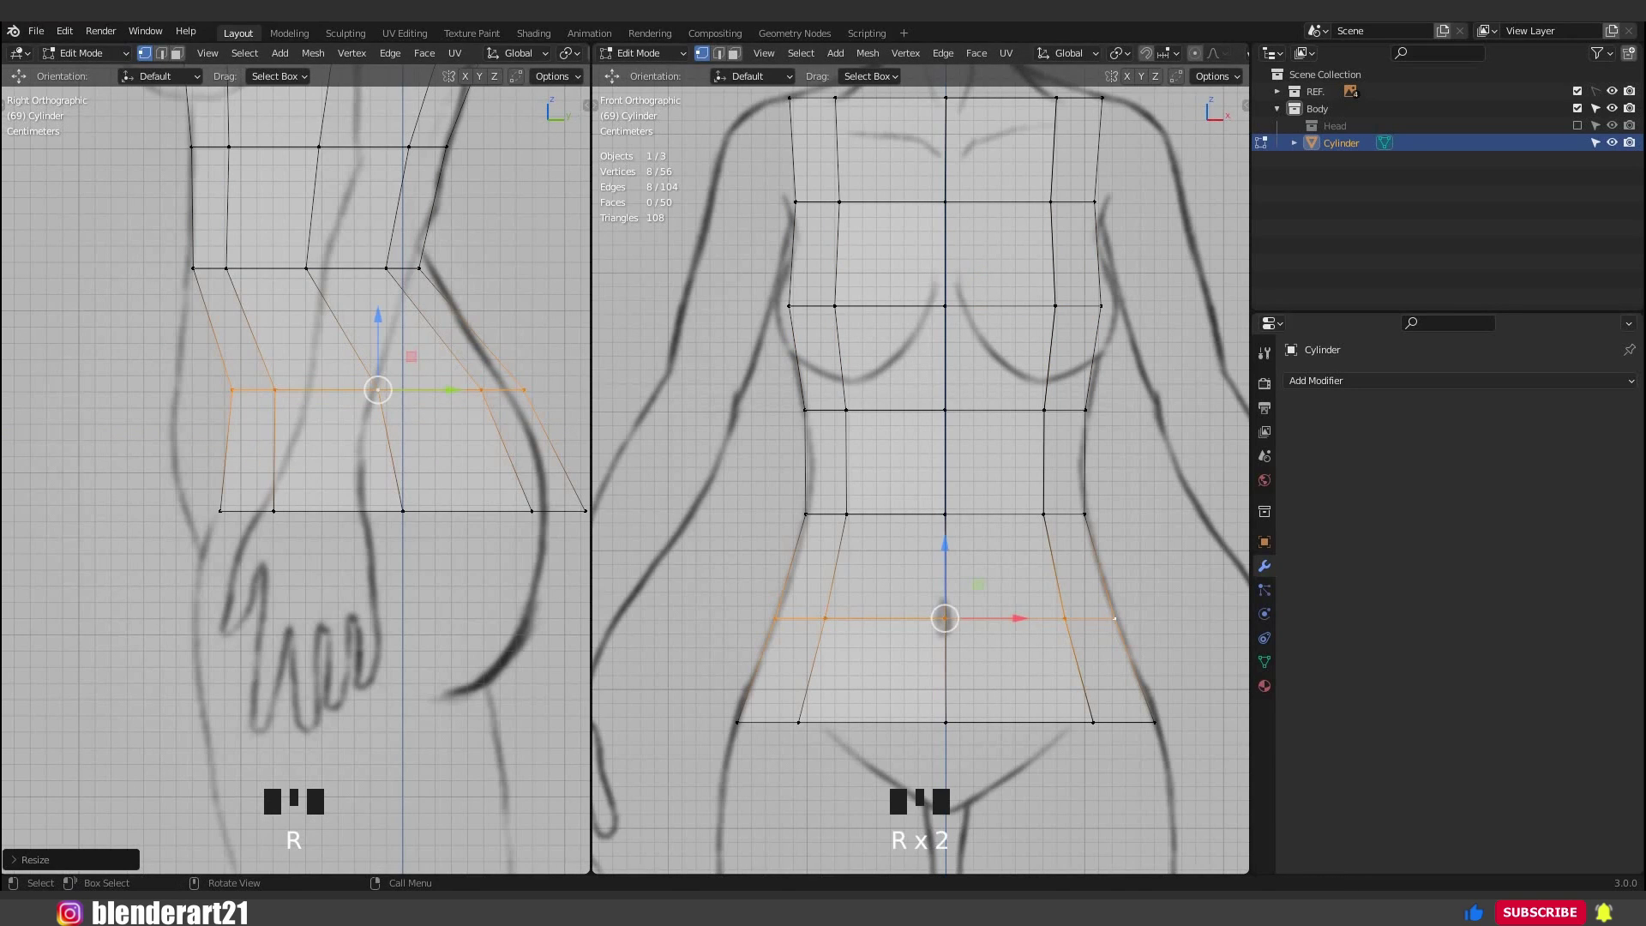
key(r)
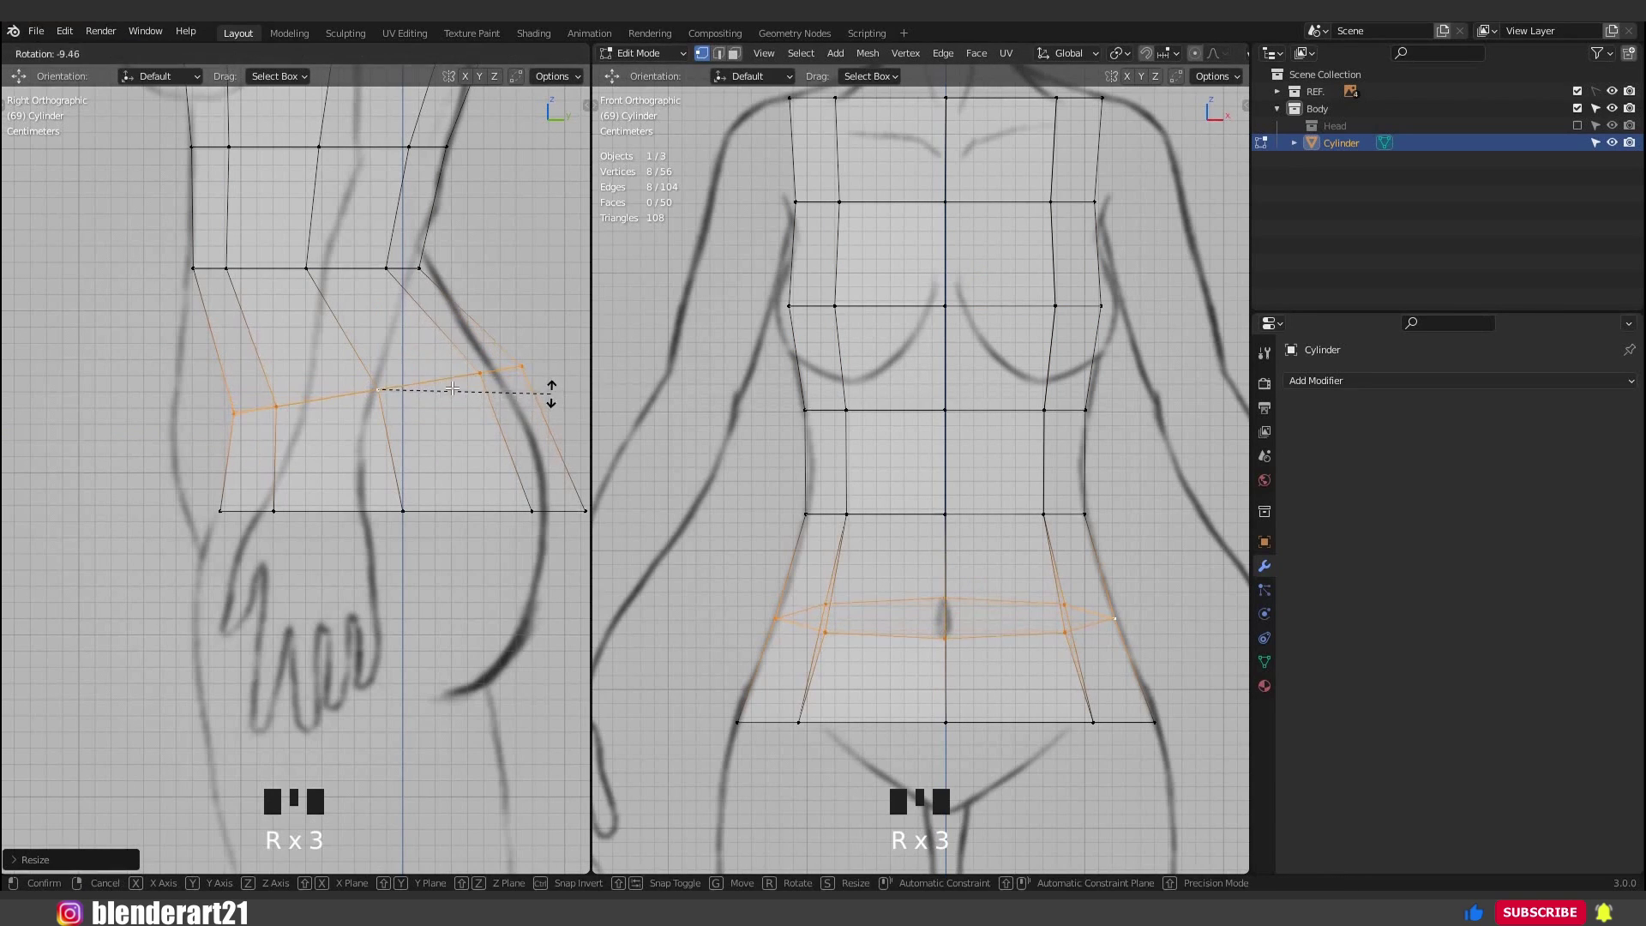
click(394, 386)
drag(390, 388, 334, 388)
key(s)
key(y)
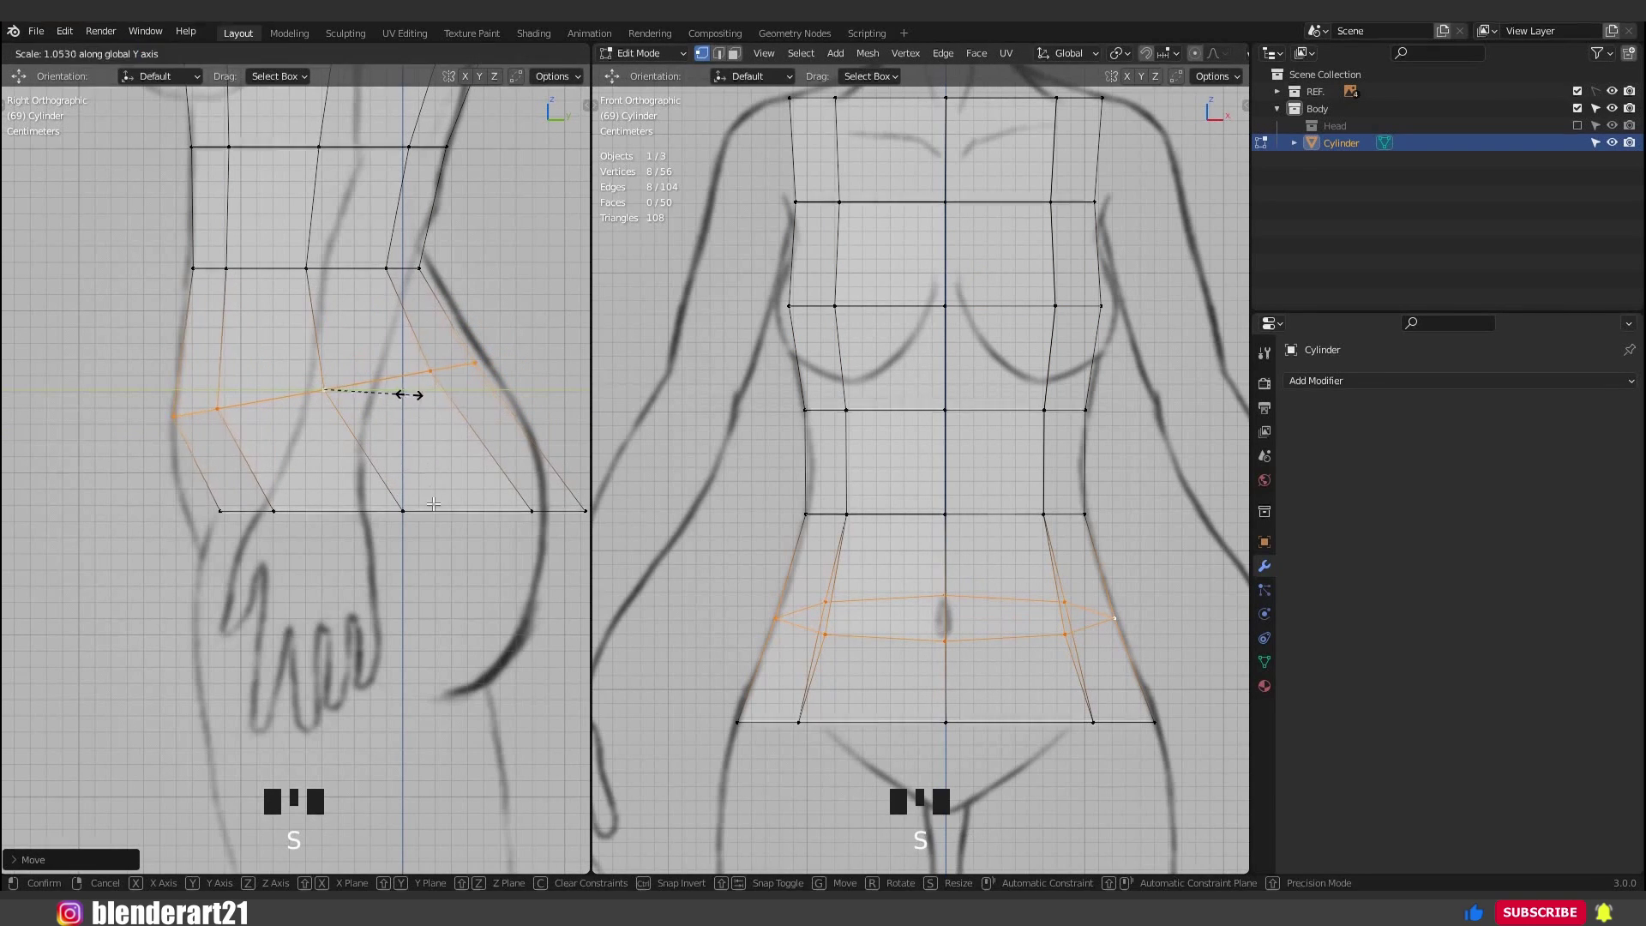
click(433, 504)
Rotate the bottom hip loop in the side view so it tilts like the loop above it.
alt+click(433, 511)
key(r)
click(480, 513)
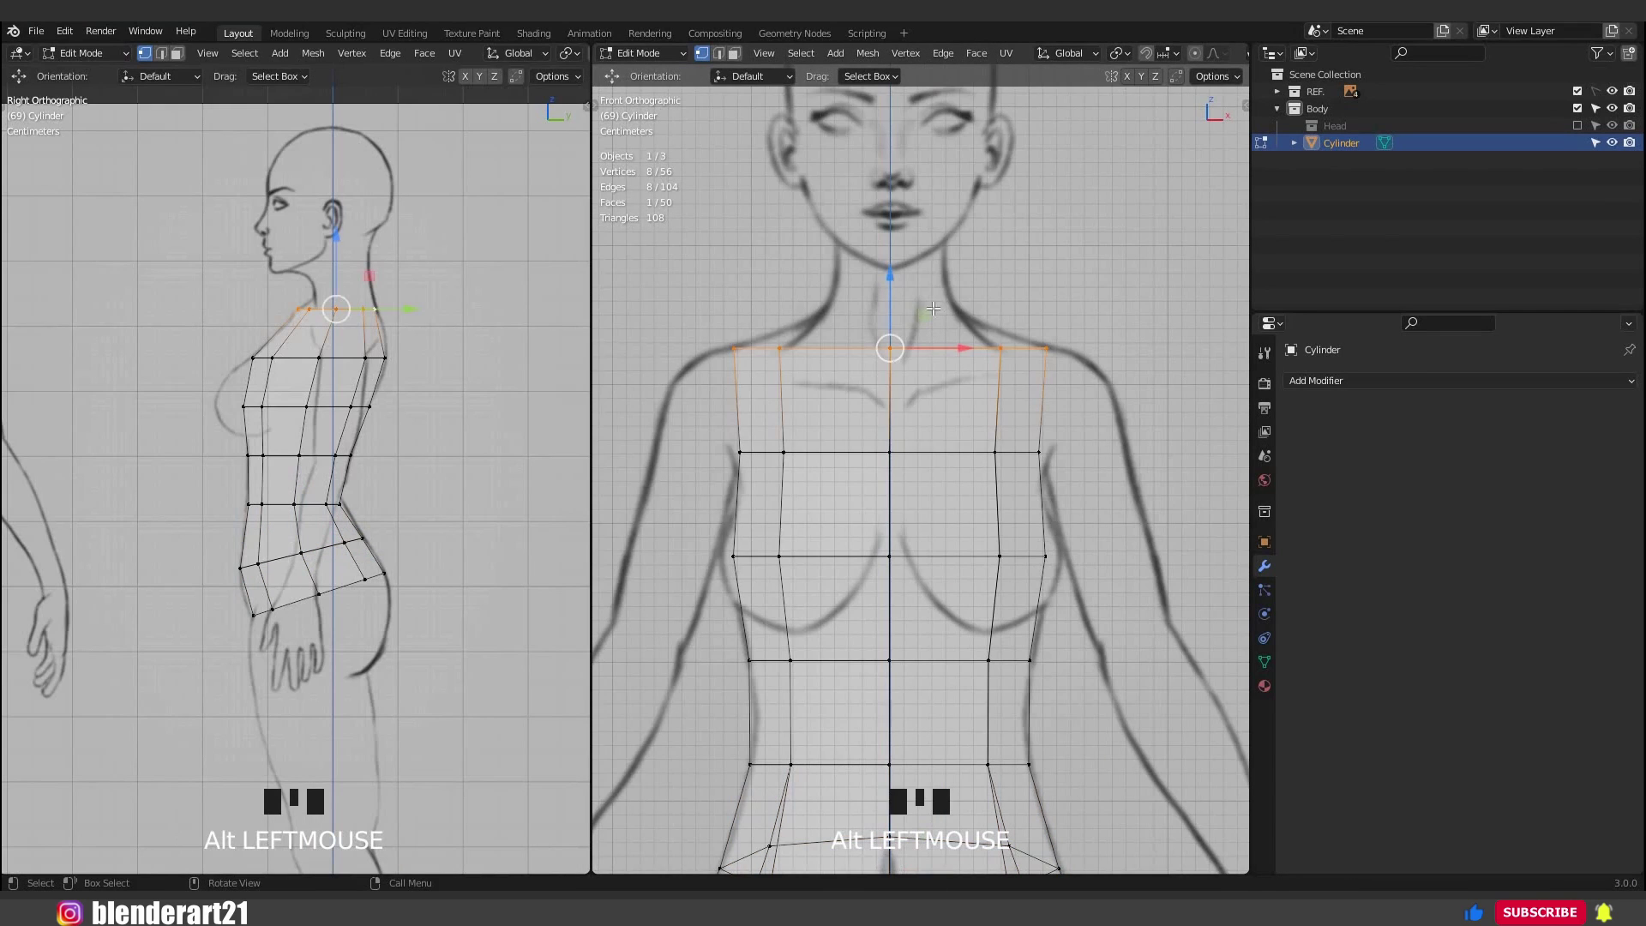
Extrude the top shoulder loop upward about 0.024 m and narrow it along X to the base of the neck.
scroll(992, 470, up, 1)
scroll(992, 470, up, 2)
shift+middle_drag(992, 470, 992, 473)
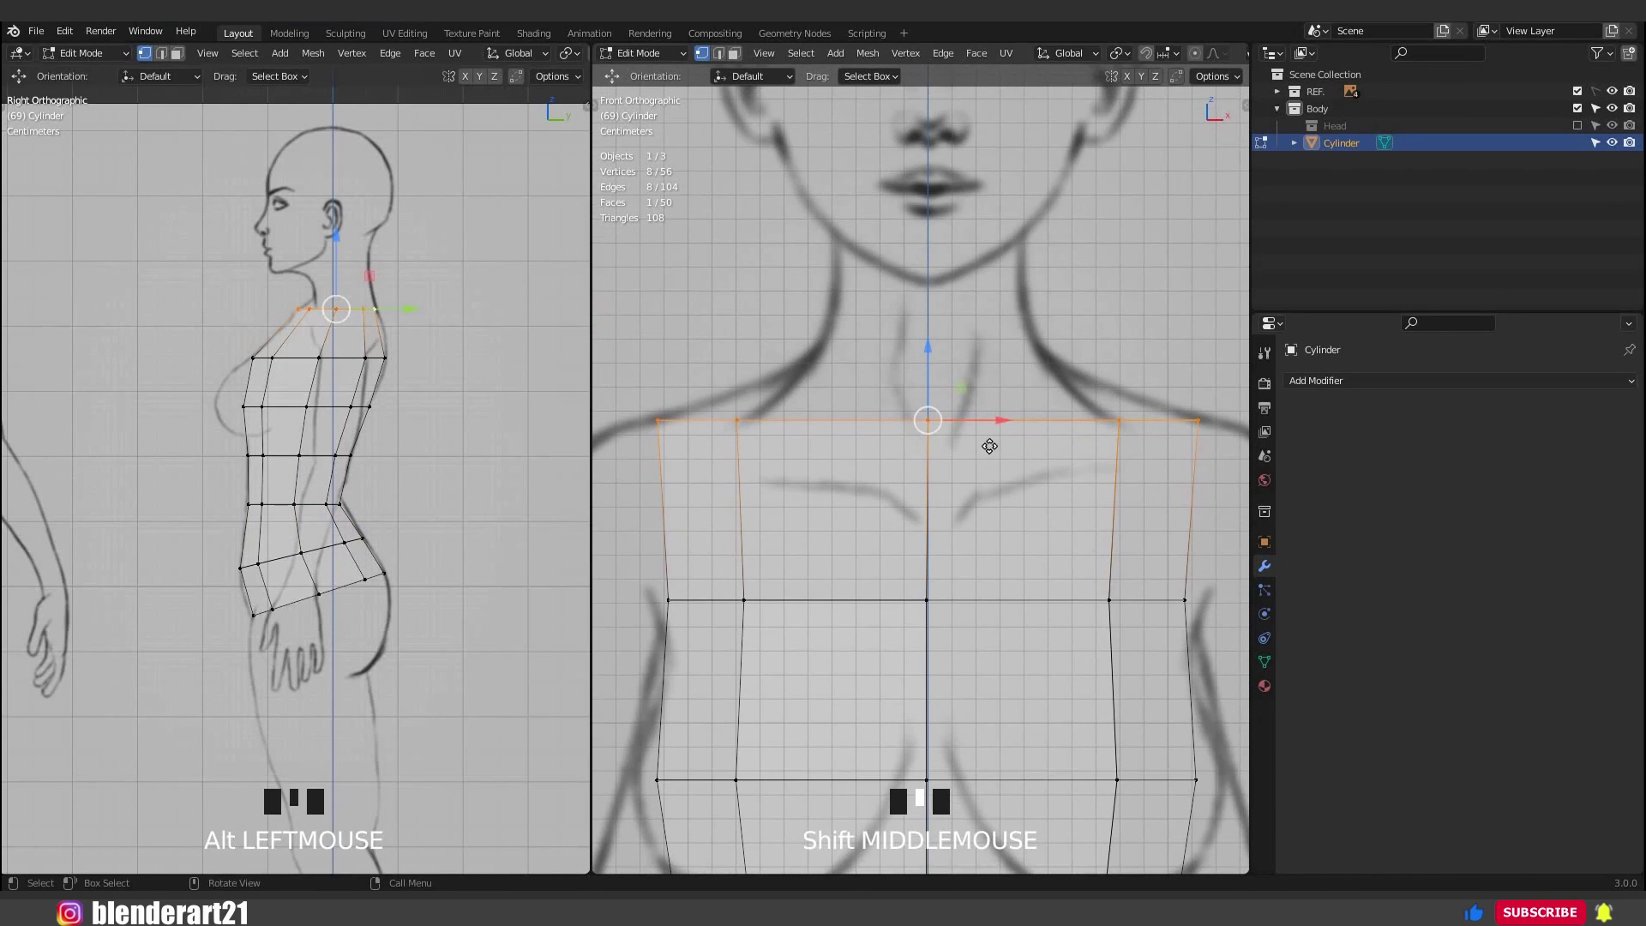
key(e)
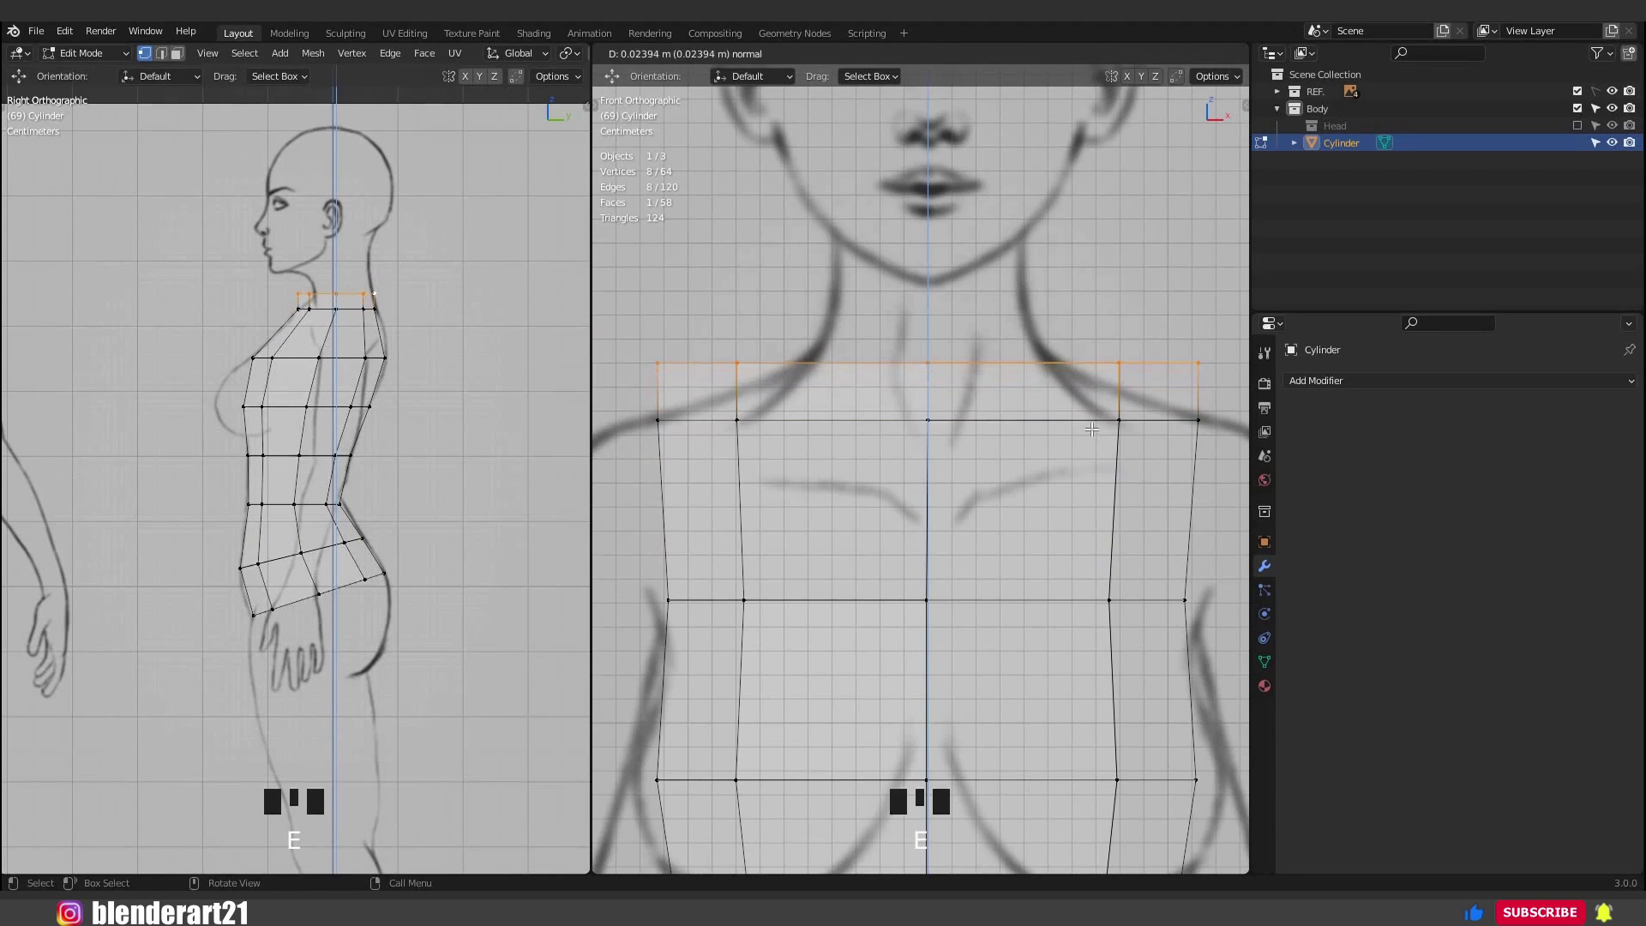
click(989, 377)
key(s)
key(x)
click(999, 417)
Extrude the neck loop up once more, scale it to 0.8 along X and adjust it along Y to fit the neck.
scroll(369, 240, up, 4)
key(e)
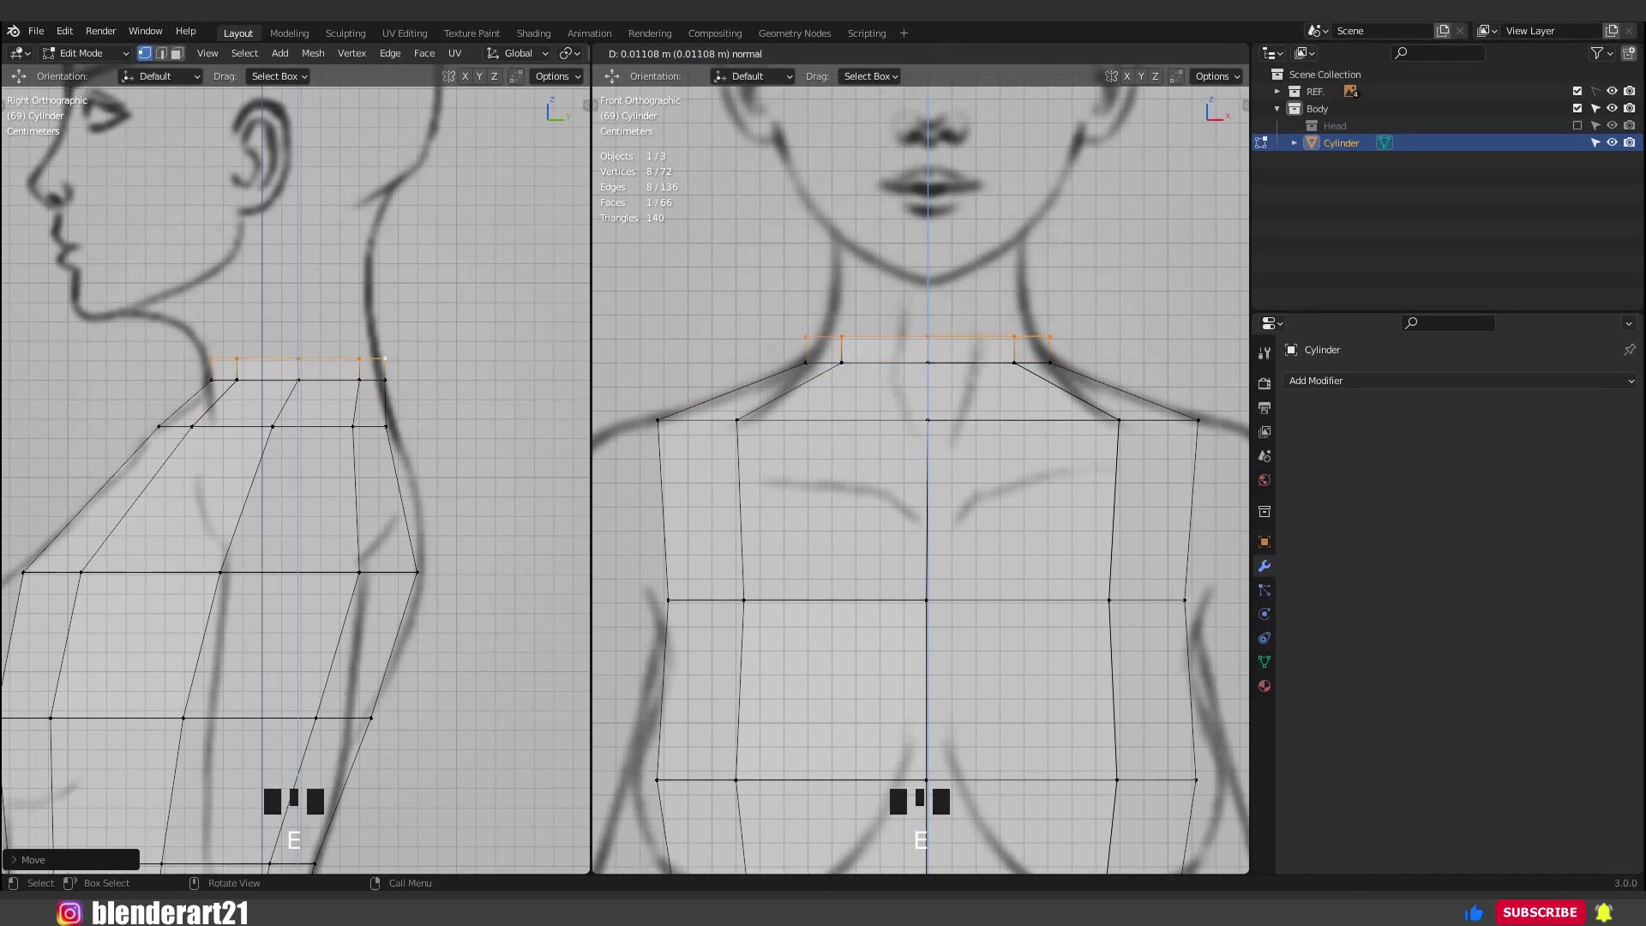
click(985, 357)
key(s)
key(x)
click(959, 349)
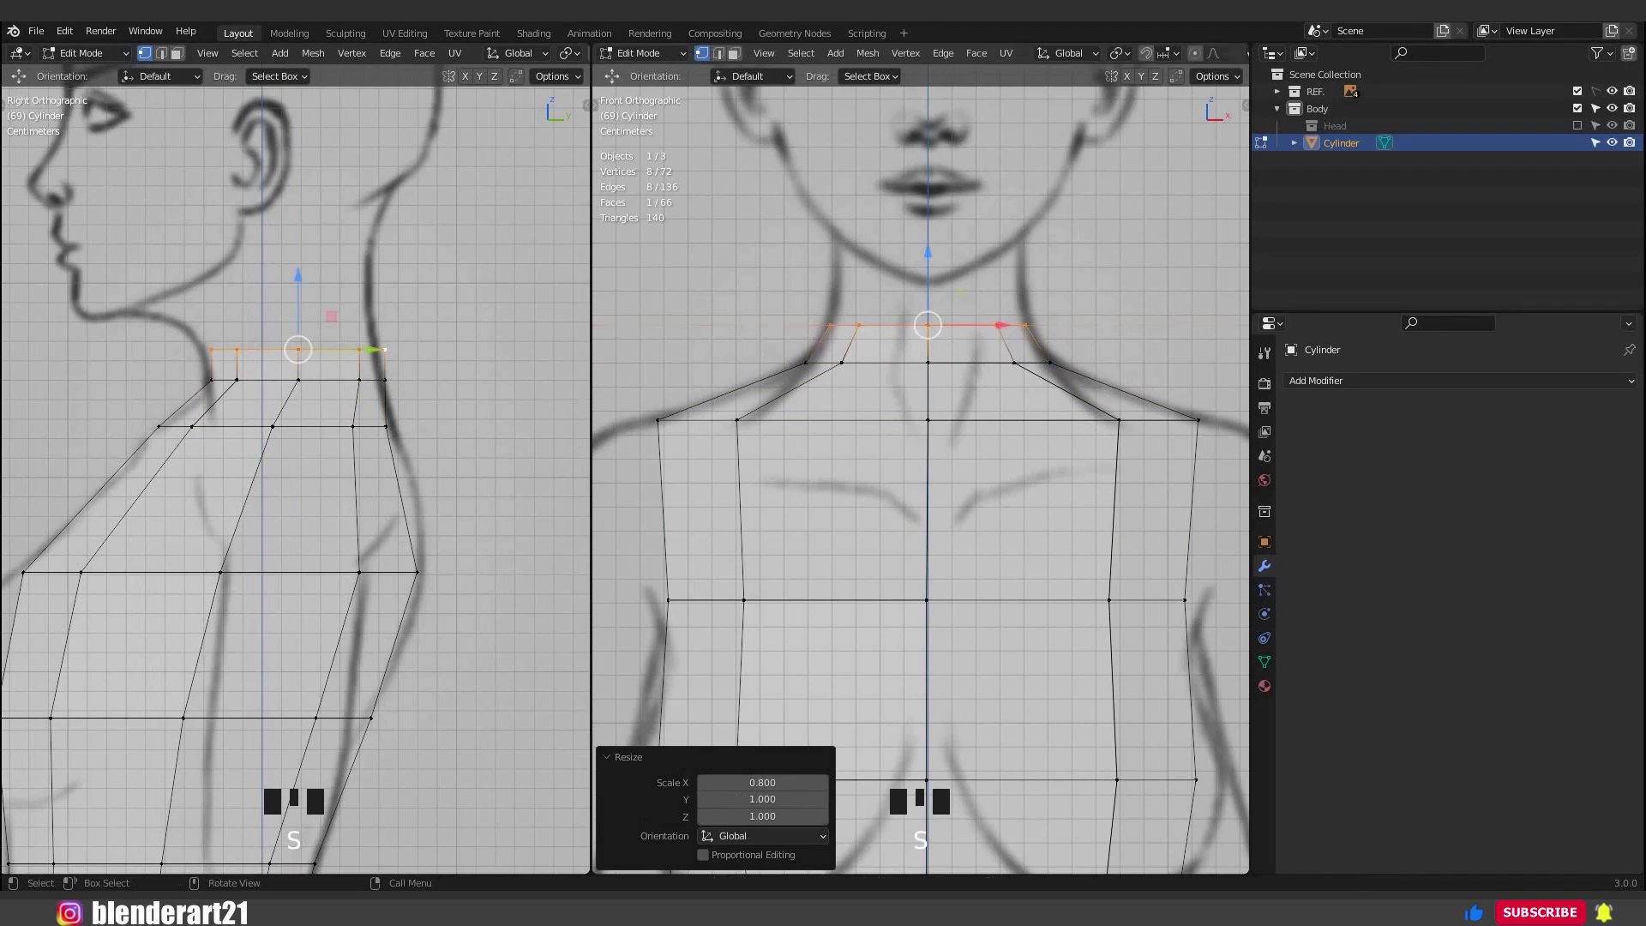
key(s)
key(y)
click(375, 349)
Add one centred edge loop under the bust, between the bust-height loop and the loop below it.
scroll(343, 386, down, 3)
shift+middle_drag(928, 779, 896, 543)
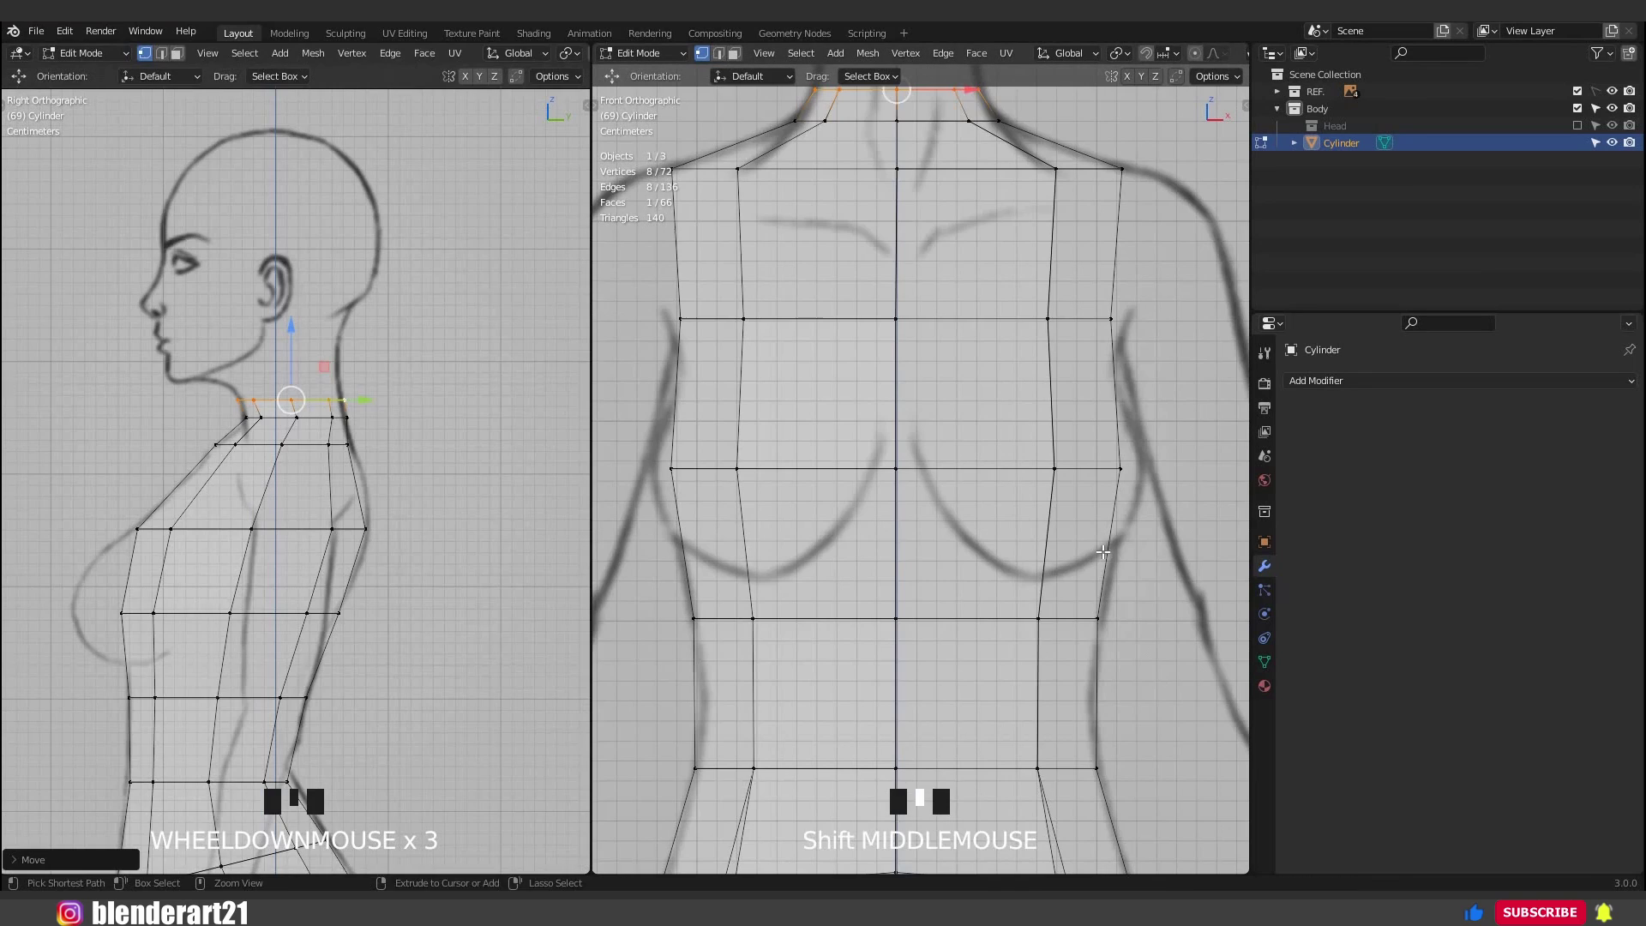
key(ctrl+r)
click(1051, 534)
right_click(1071, 459)
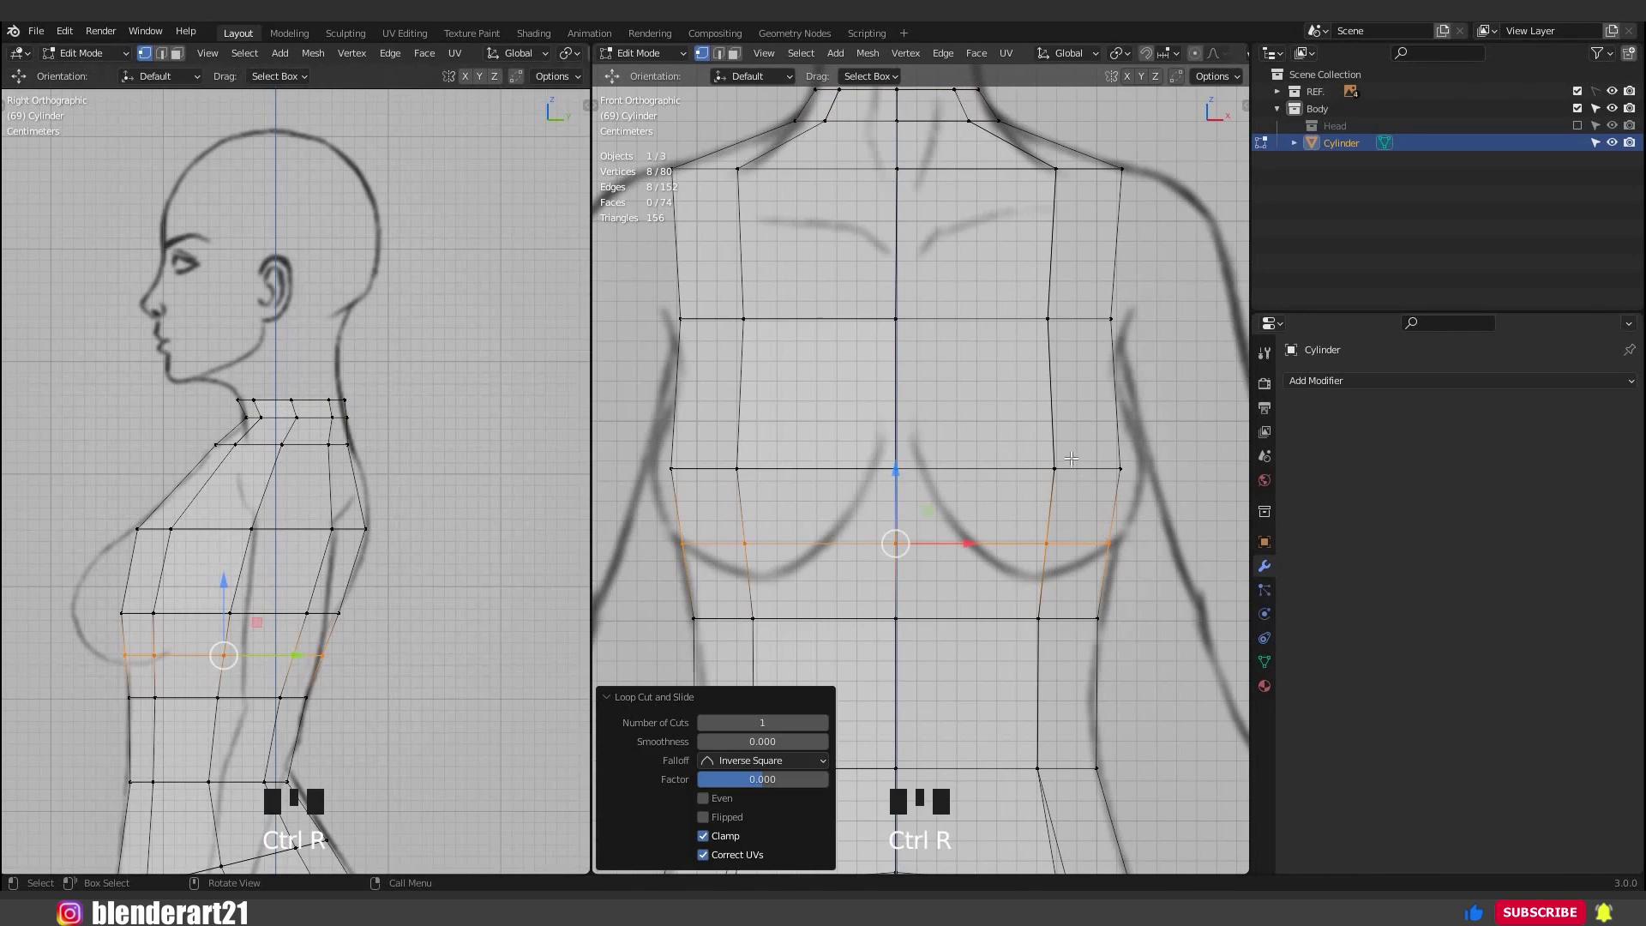
Slide the bust-height loop up and the loop below the new cut down to even out the spacing.
alt+click(972, 467)
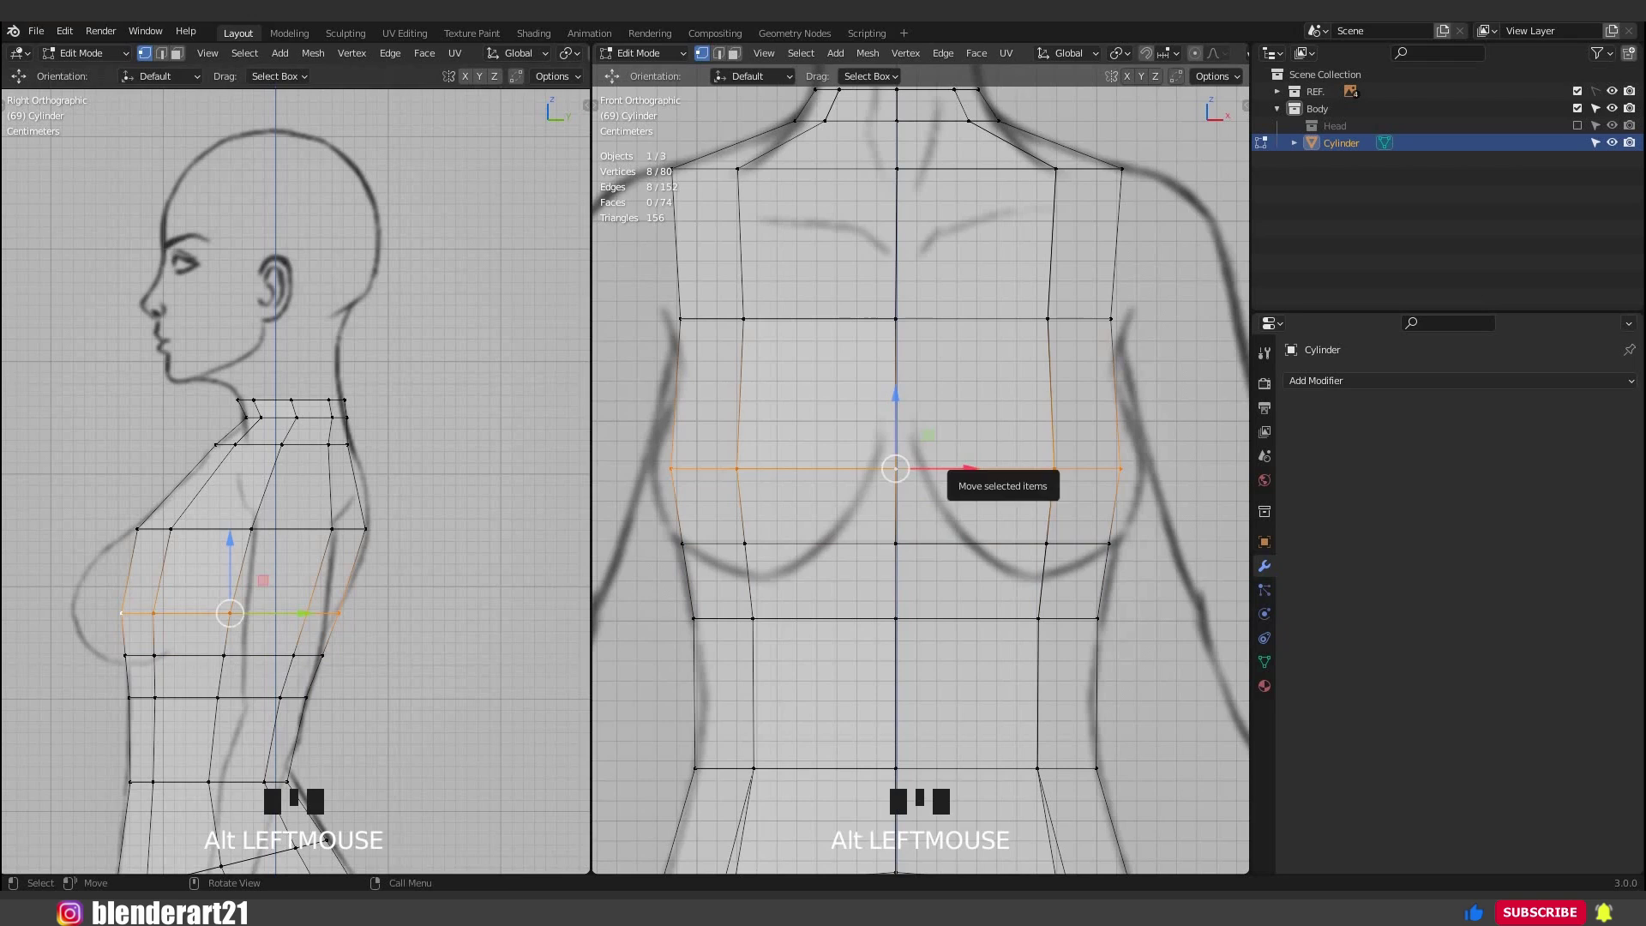
key(g)
key(g)
click(991, 480)
Delete the vertices of the torso half on the negative X side of the centre line, using the front view.
middle_drag(991, 480, 1062, 581)
key(KP_1)
key(Tab)
key(Tab)
key(alt+z)
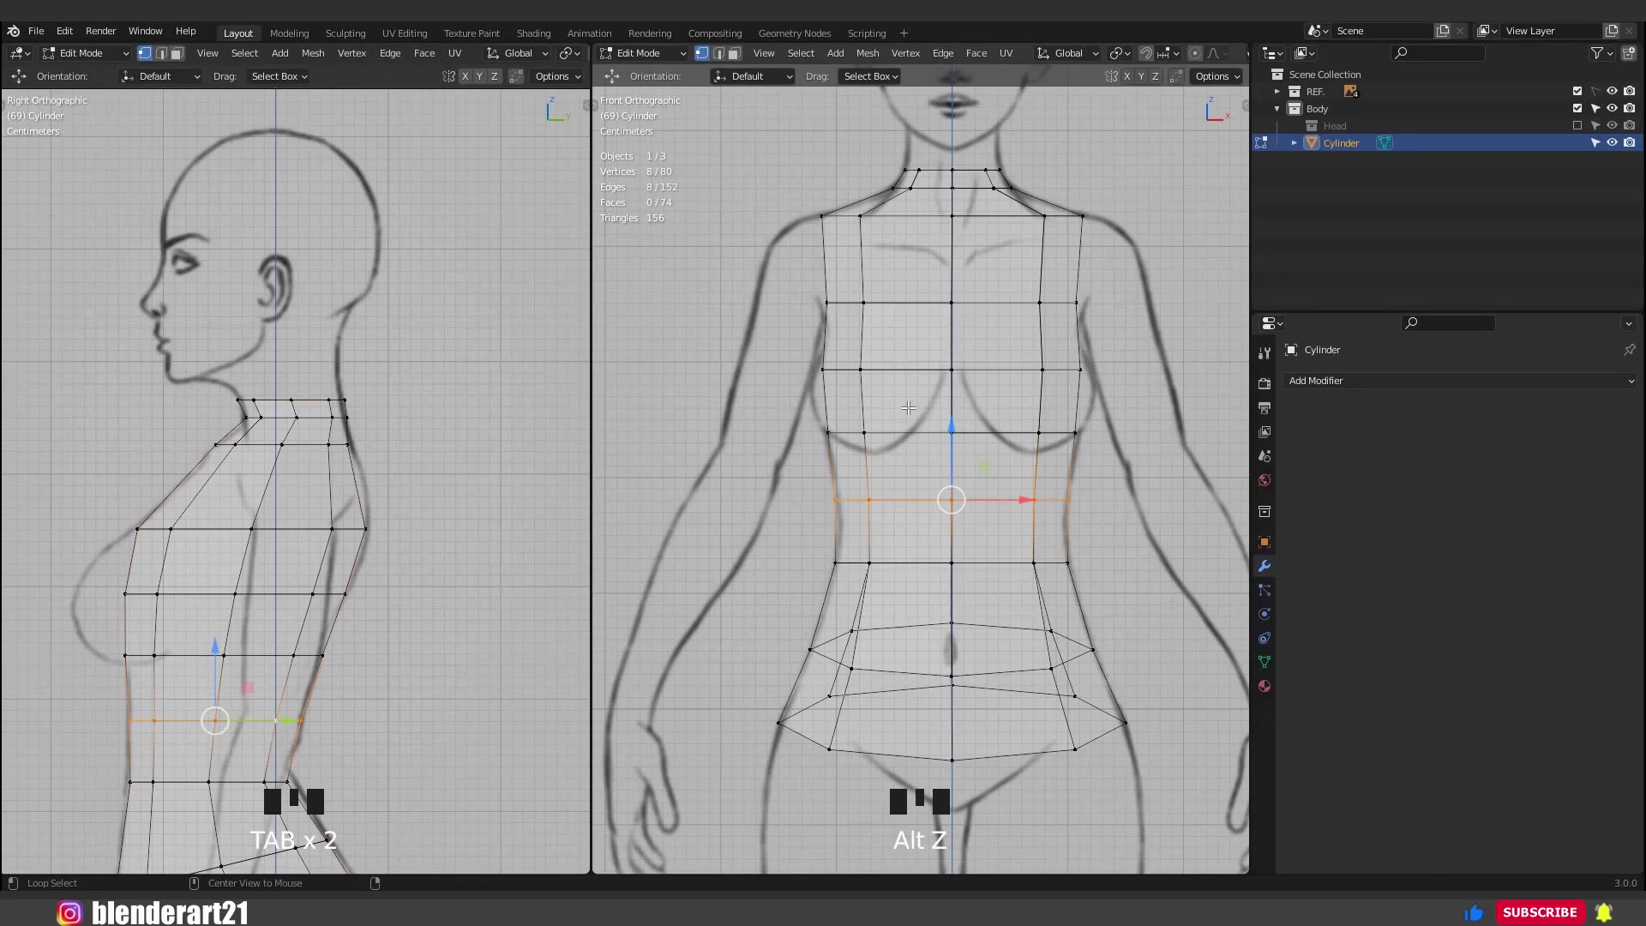
scroll(919, 467, down, 1)
key(1)
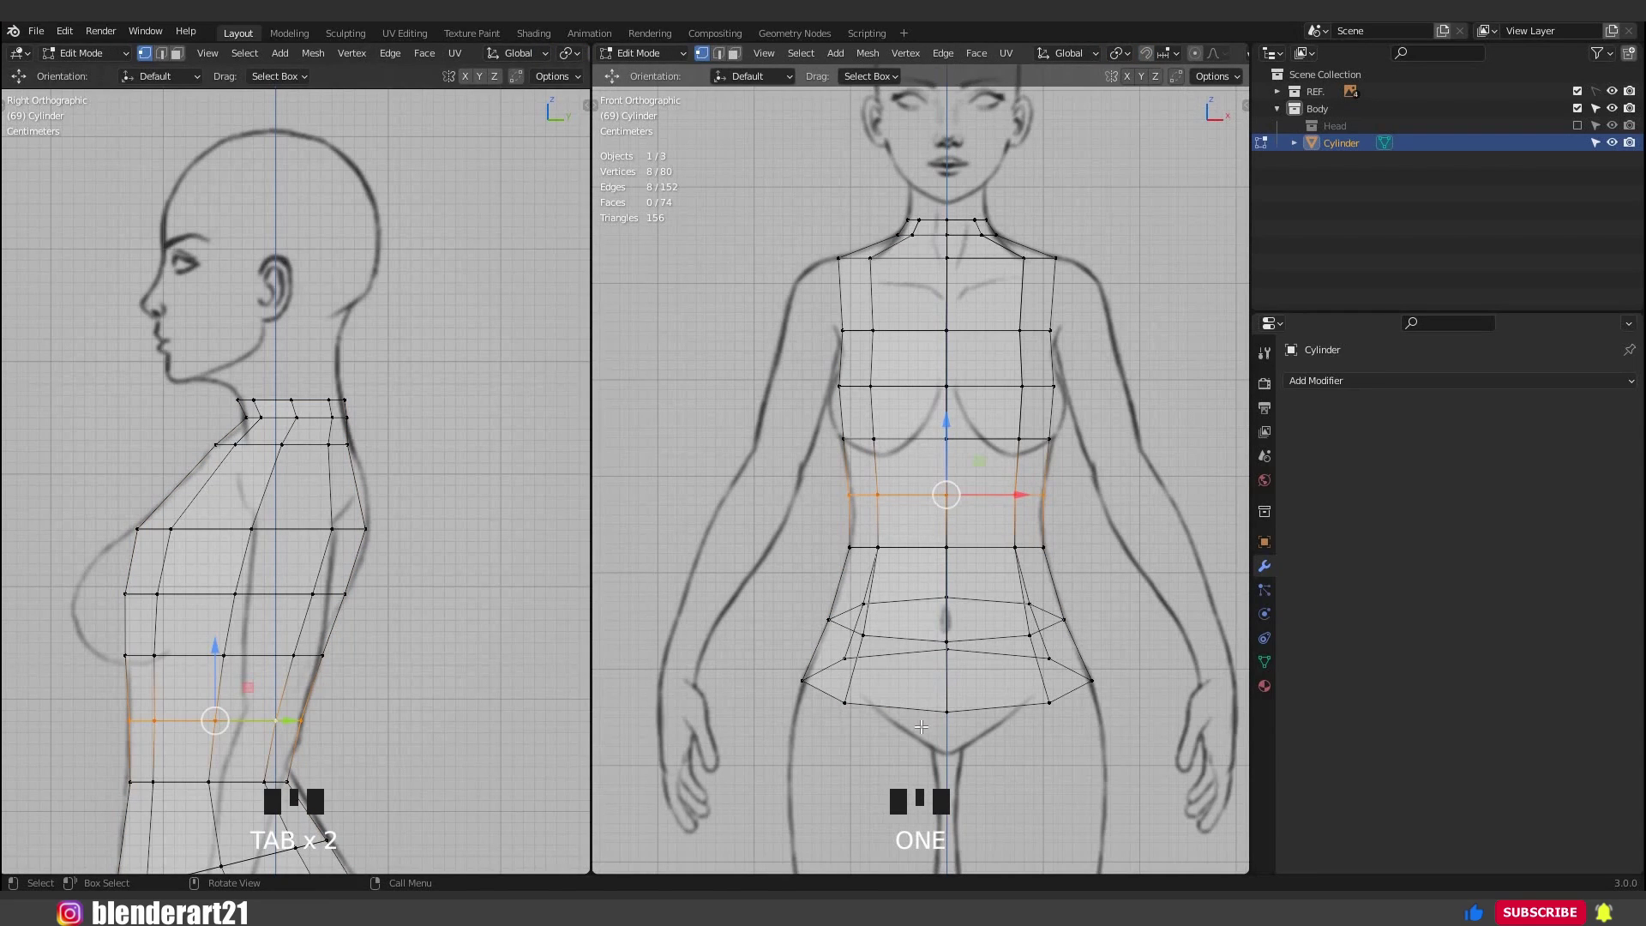
drag(730, 159, 933, 761)
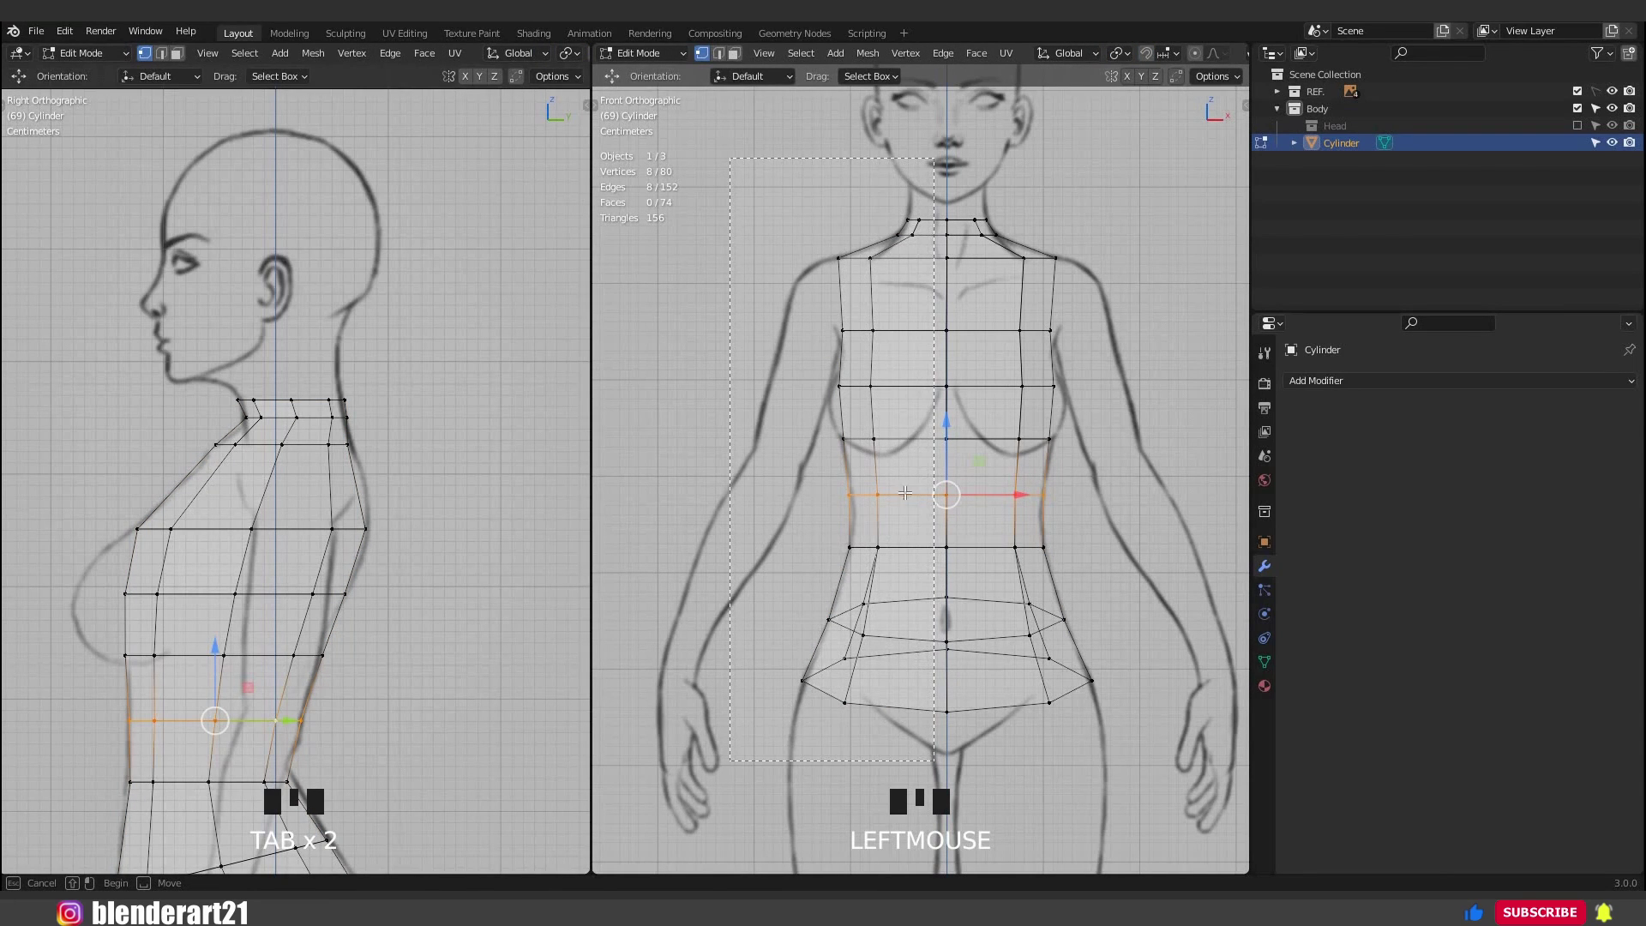
drag(905, 493, 902, 498)
key(x)
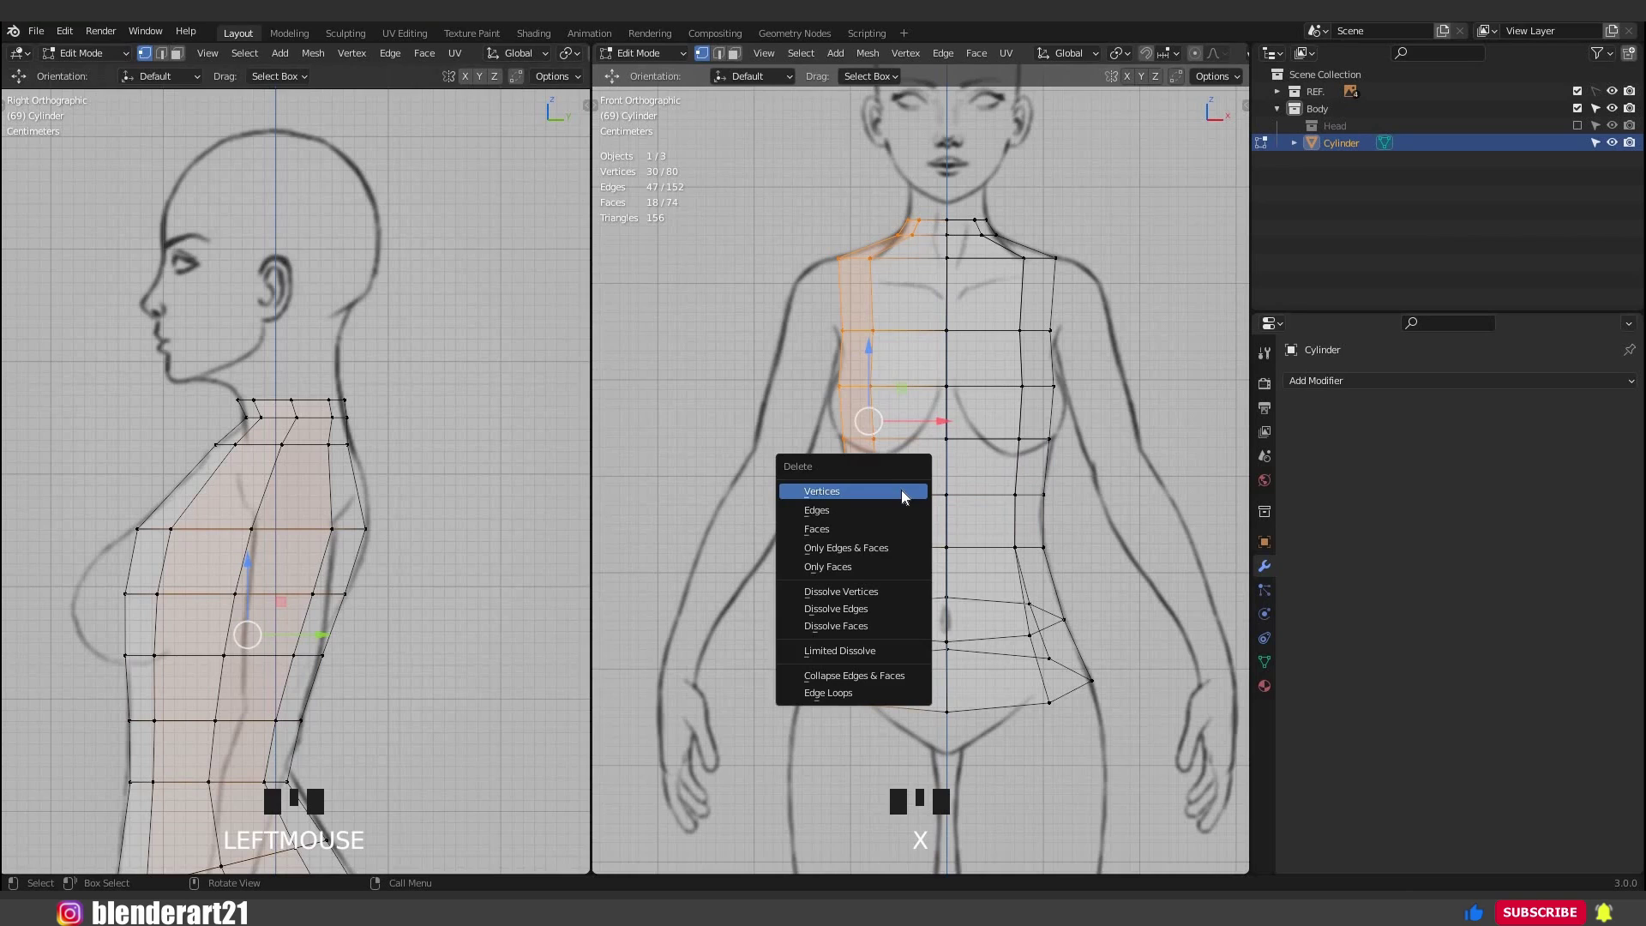
click(900, 491)
Add a Mirror modifier to the half torso in Object Mode, with Clipping enabled.
middle_drag(900, 491, 1072, 412)
key(Tab)
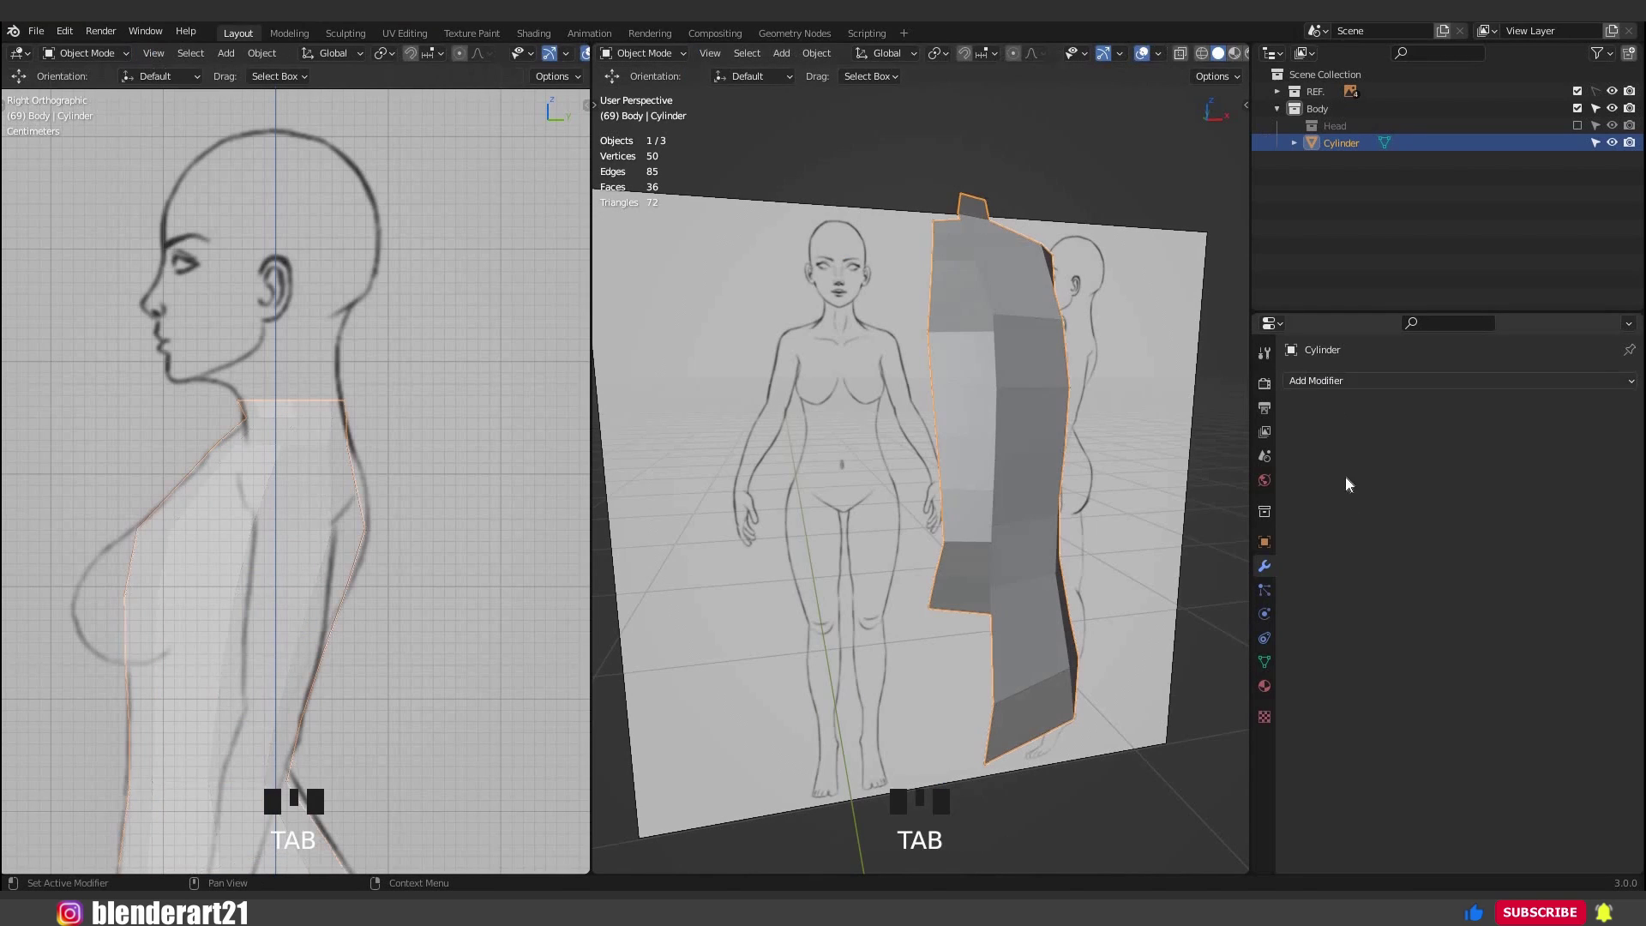
click(1337, 380)
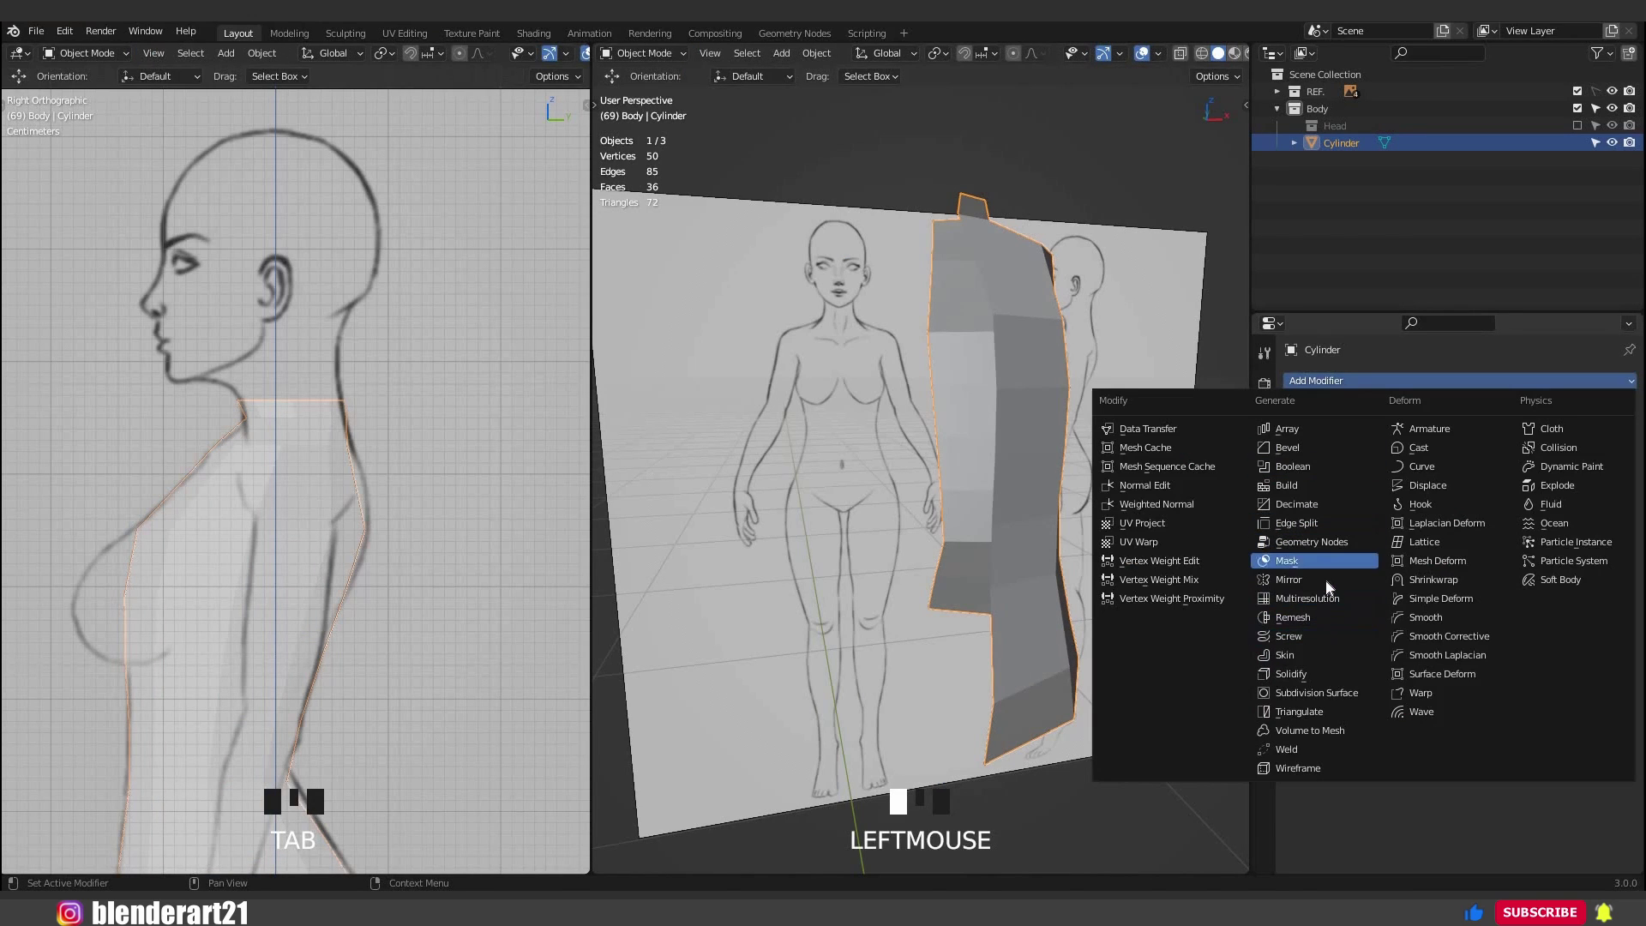
click(1363, 580)
click(1430, 517)
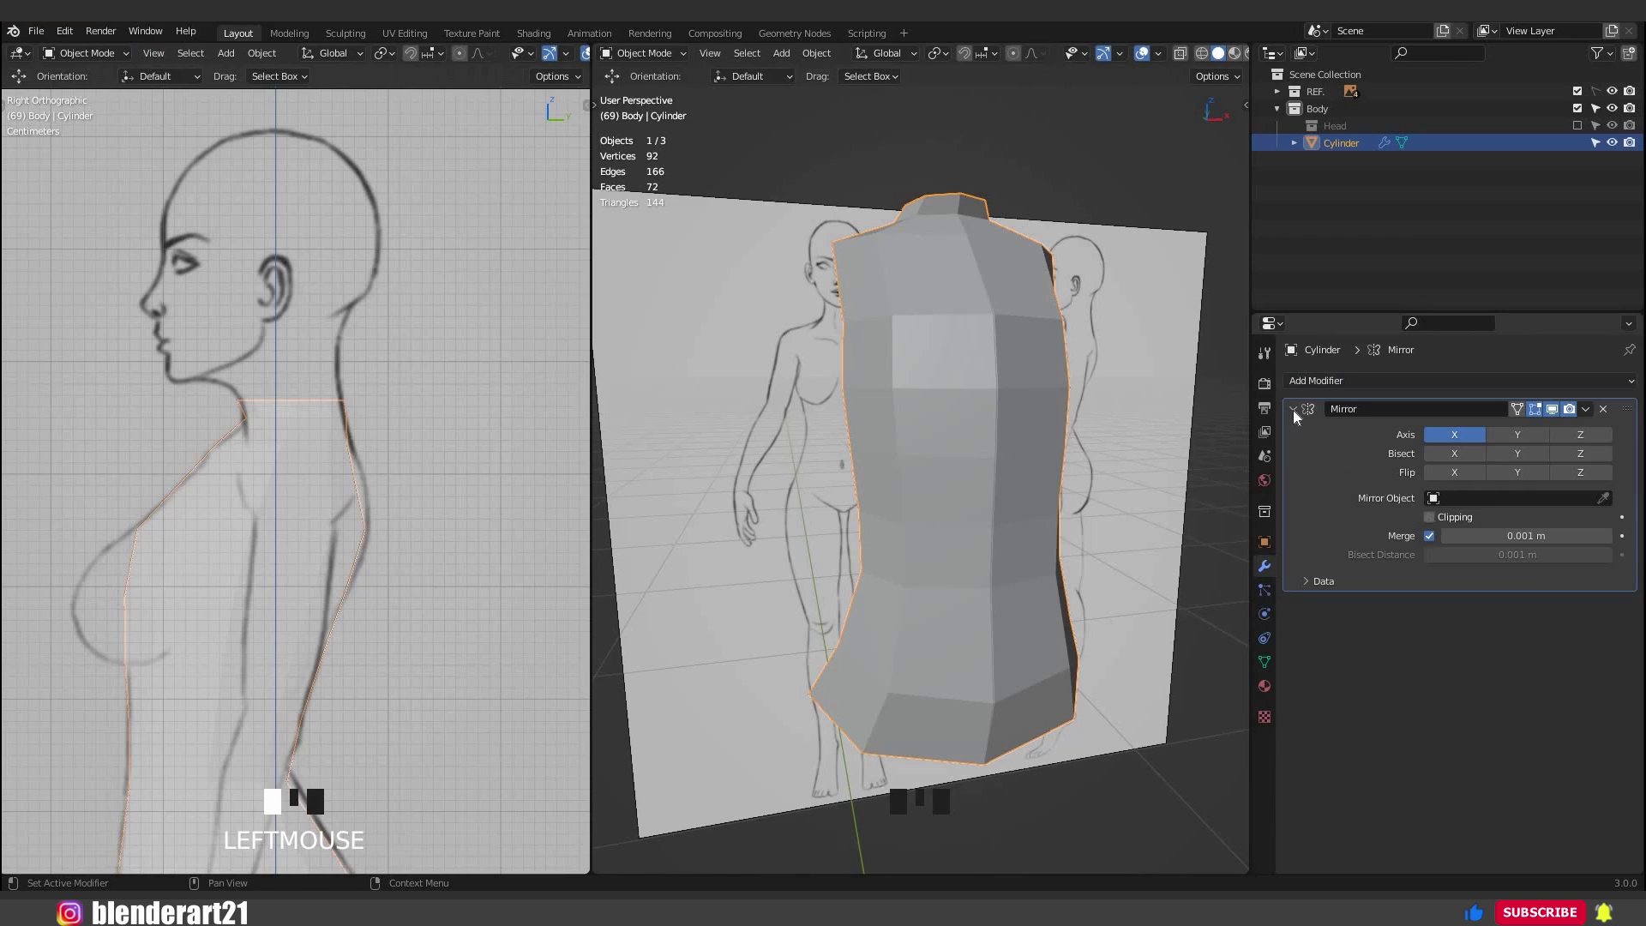
click(1293, 409)
Enter Edit Mode and select the vertical edge loop down the front centre of the torso.
key(Tab)
middle_drag(978, 448, 955, 486)
alt+click(955, 485)
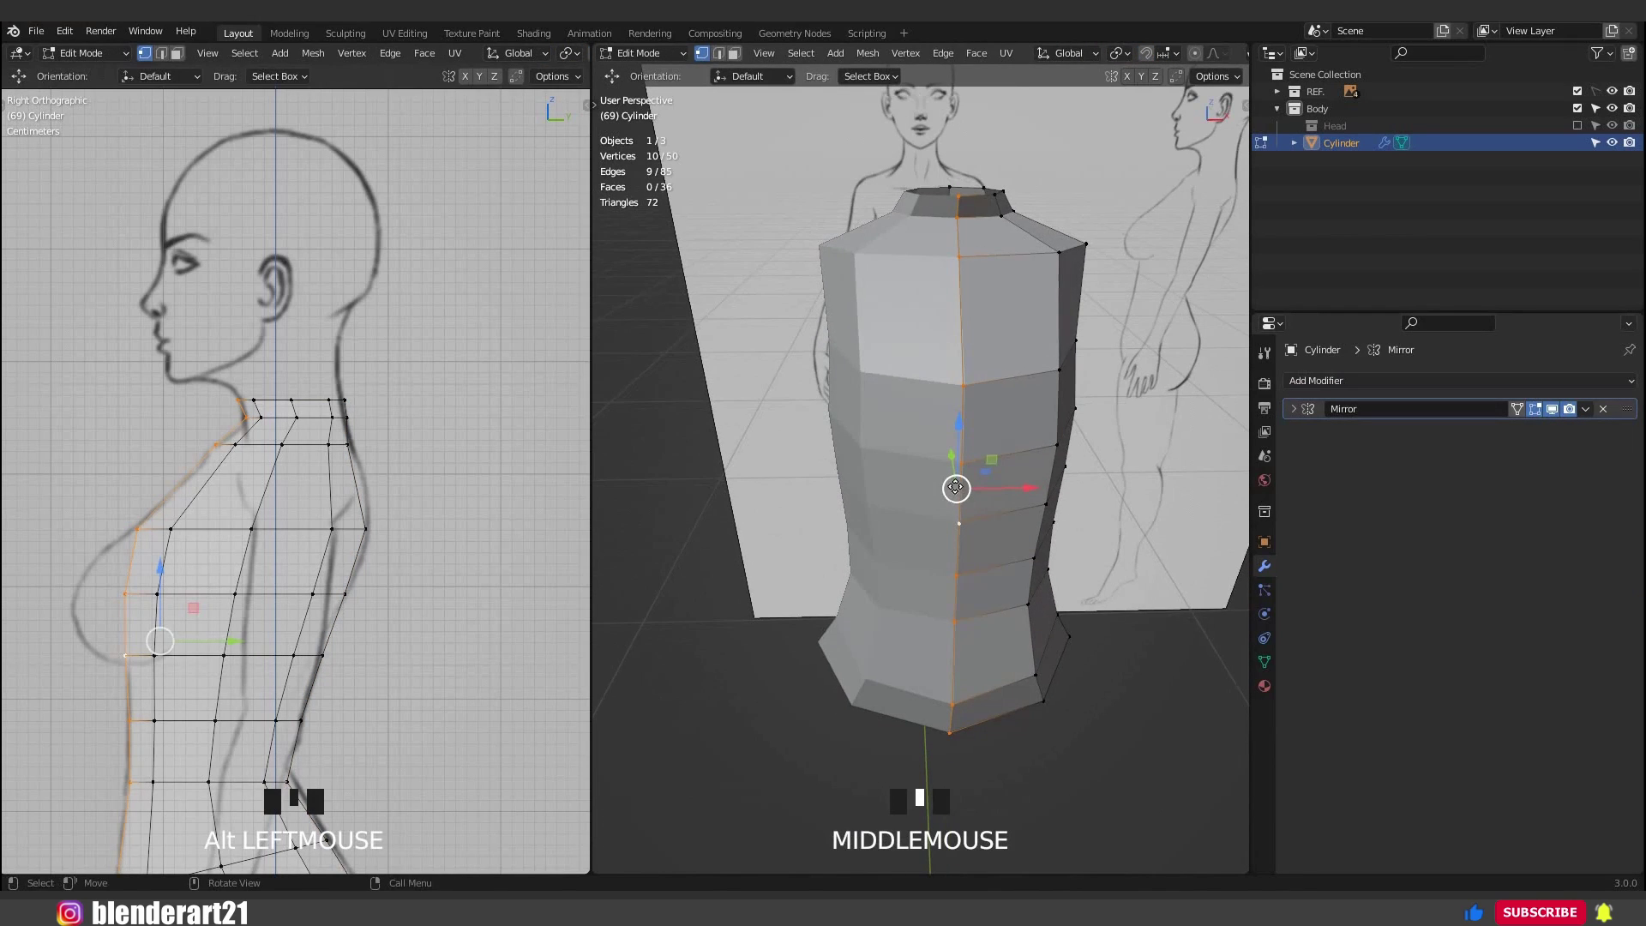
key(g)
key(g)
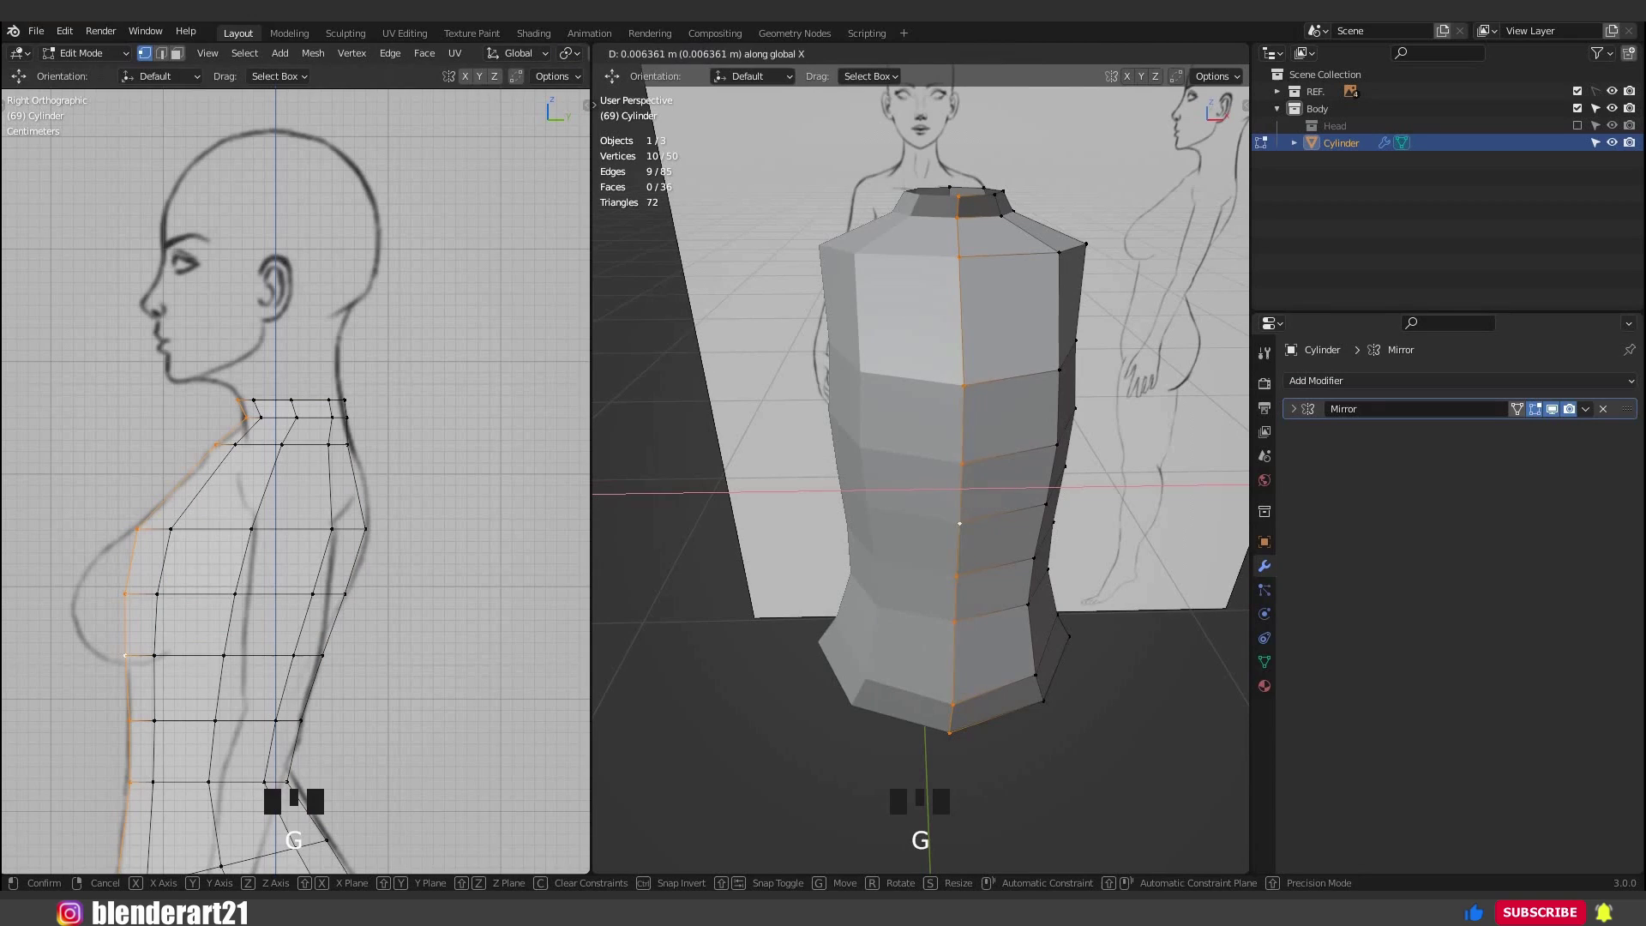
click(992, 498)
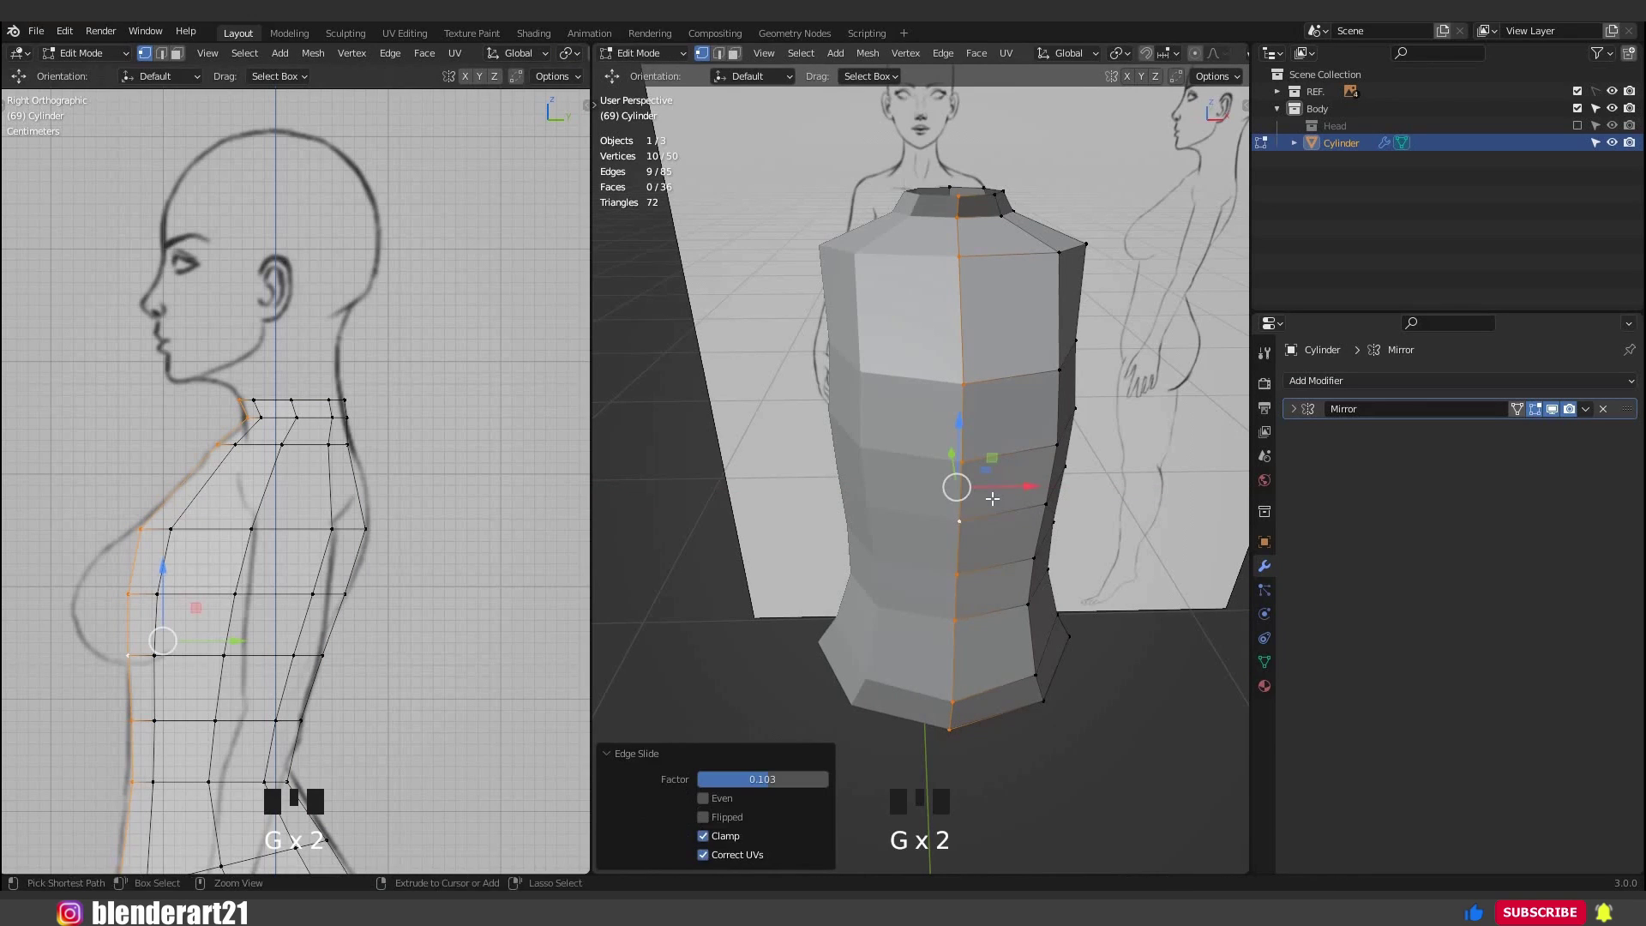
key(ctrl+z)
Move the front centre edge loop slightly along X so it snaps to the mirror plane.
key(g)
key(x)
click(995, 499)
key(g)
key(x)
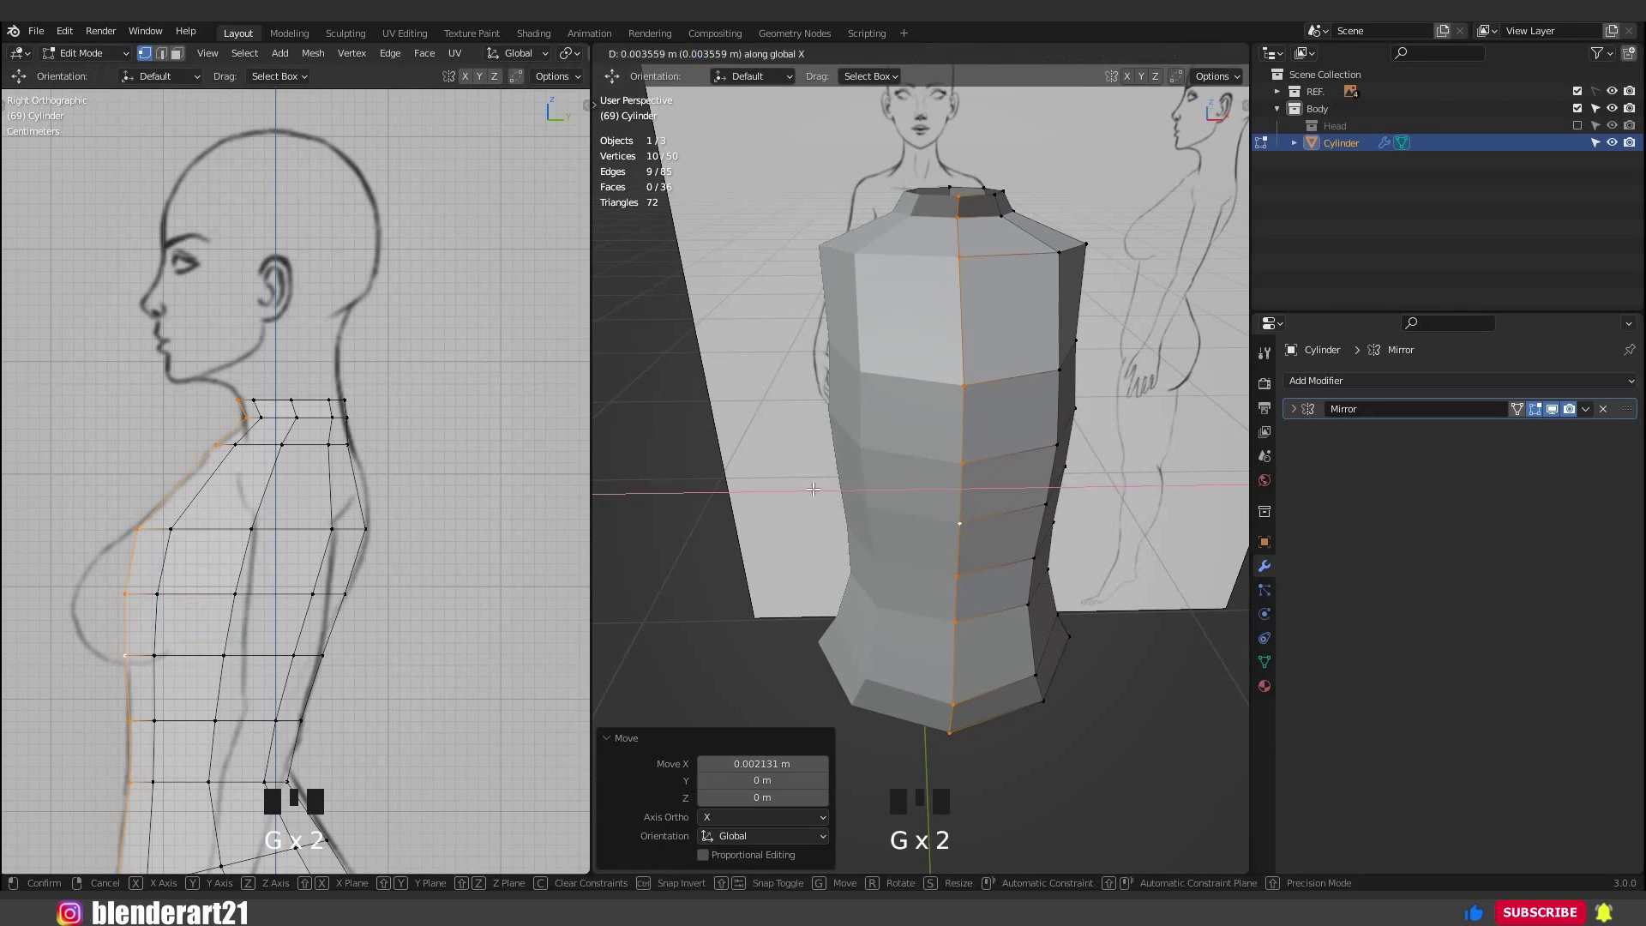
Move the back centre edge loop slightly along X so it snaps to the mirror plane.
middle_drag(994, 499, 906, 465)
alt+click(896, 454)
key(g)
key(x)
click(896, 470)
key(g)
key(x)
click(889, 475)
Extrude the four upper side faces at the shoulder outward about 0.05 m along their normal.
key(Tab)
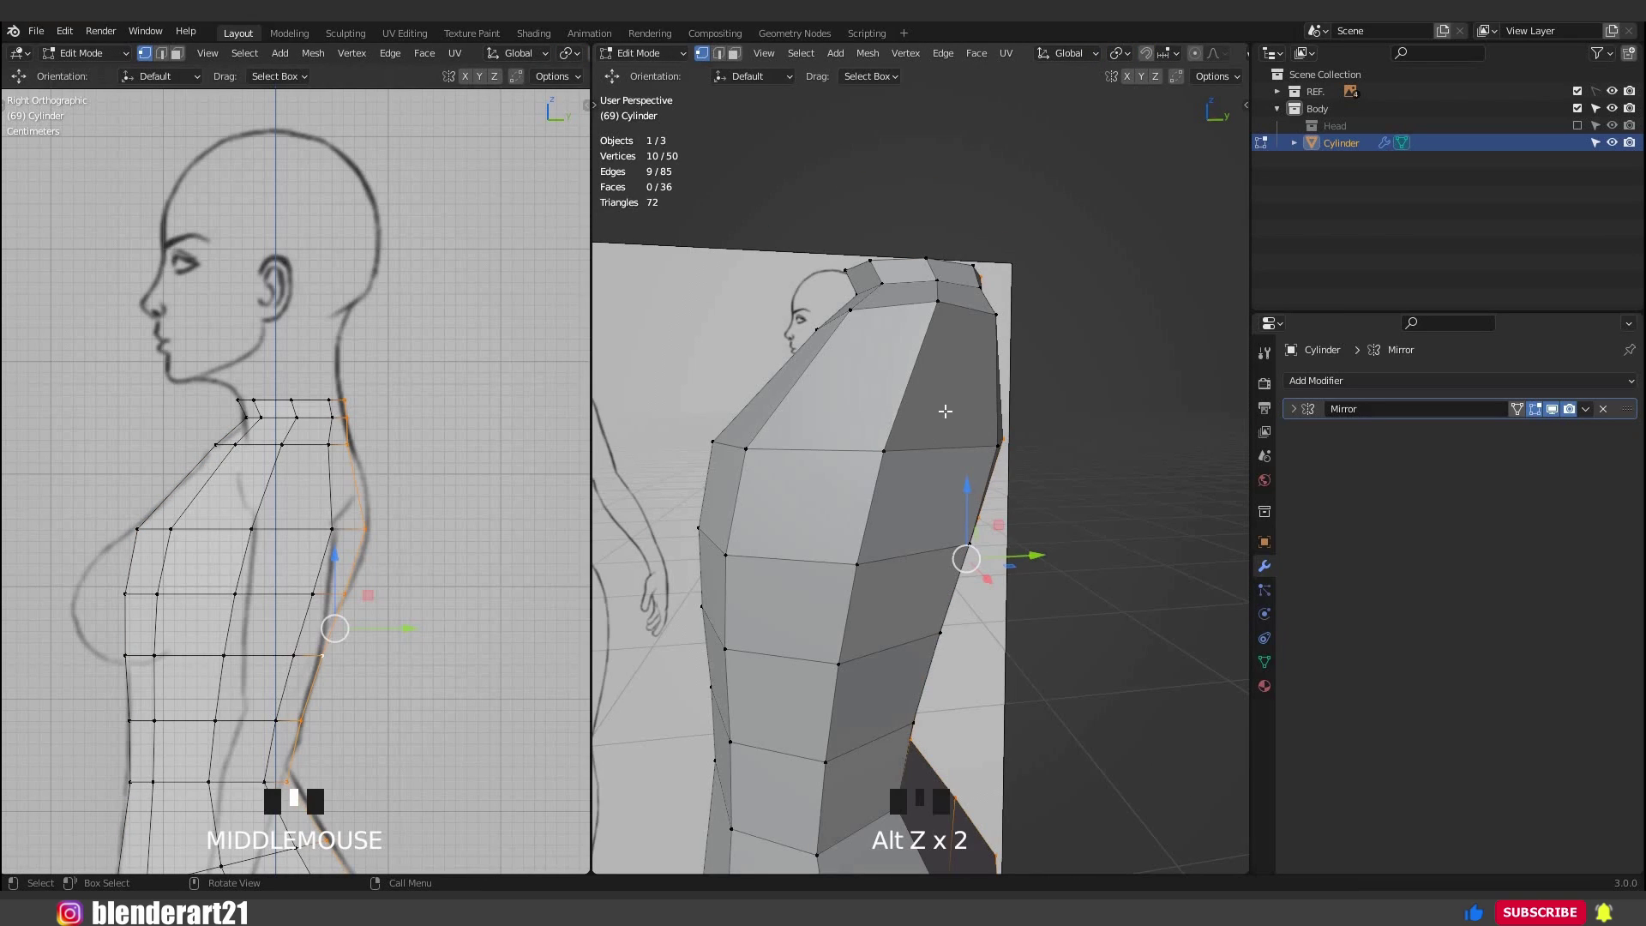
key(3)
click(929, 401)
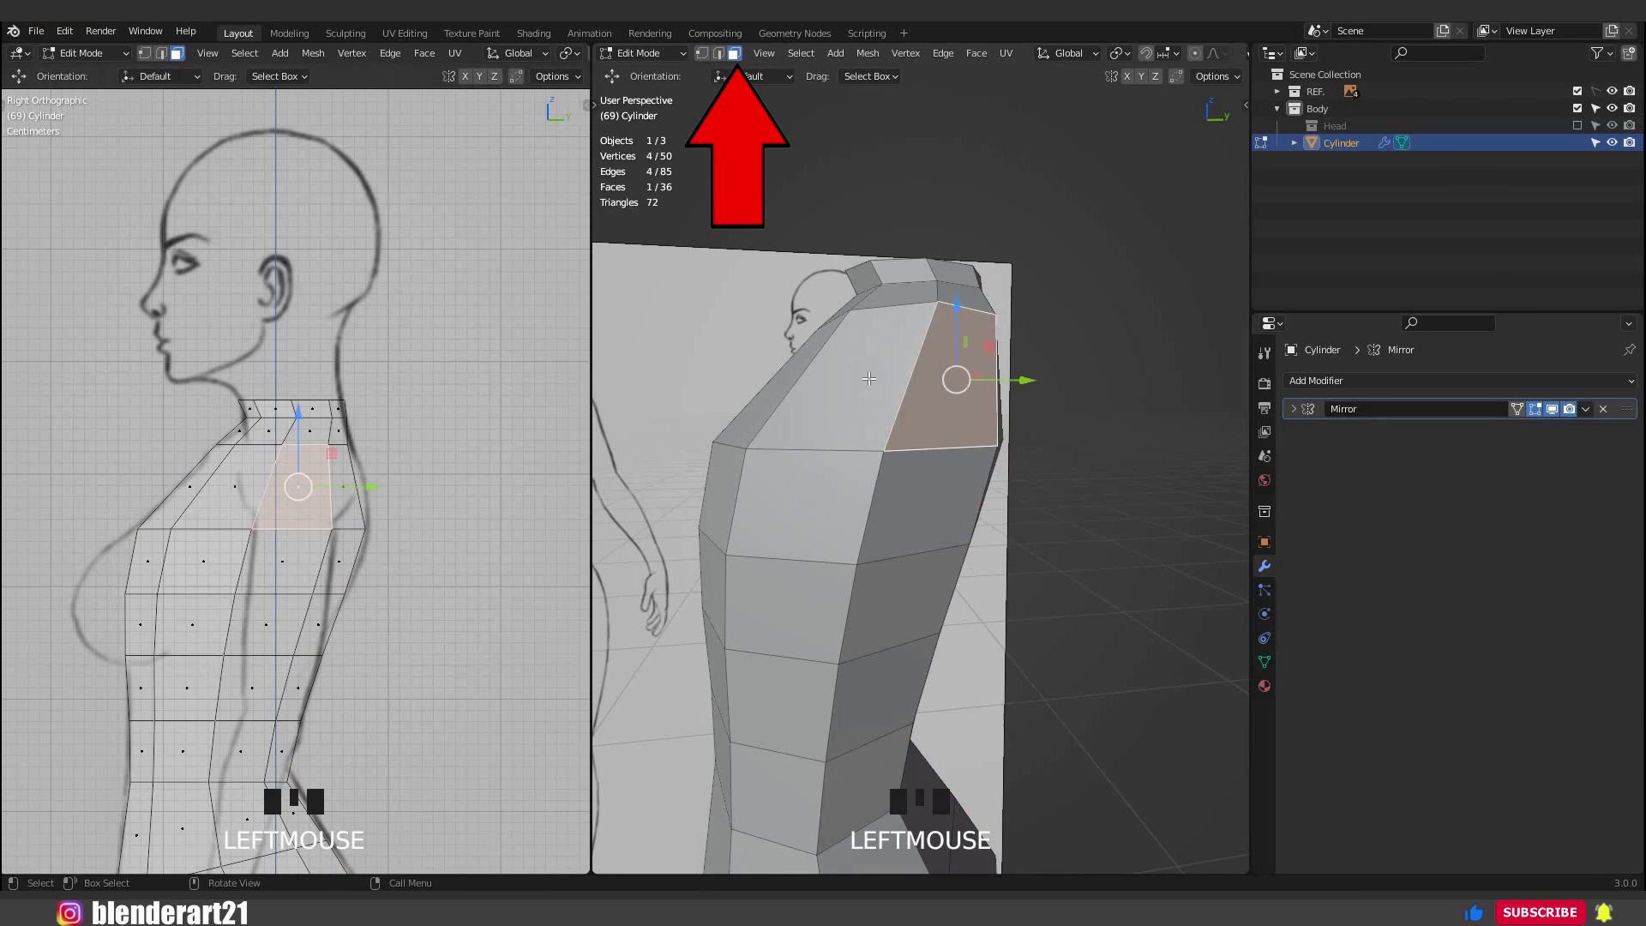
shift+click(848, 410)
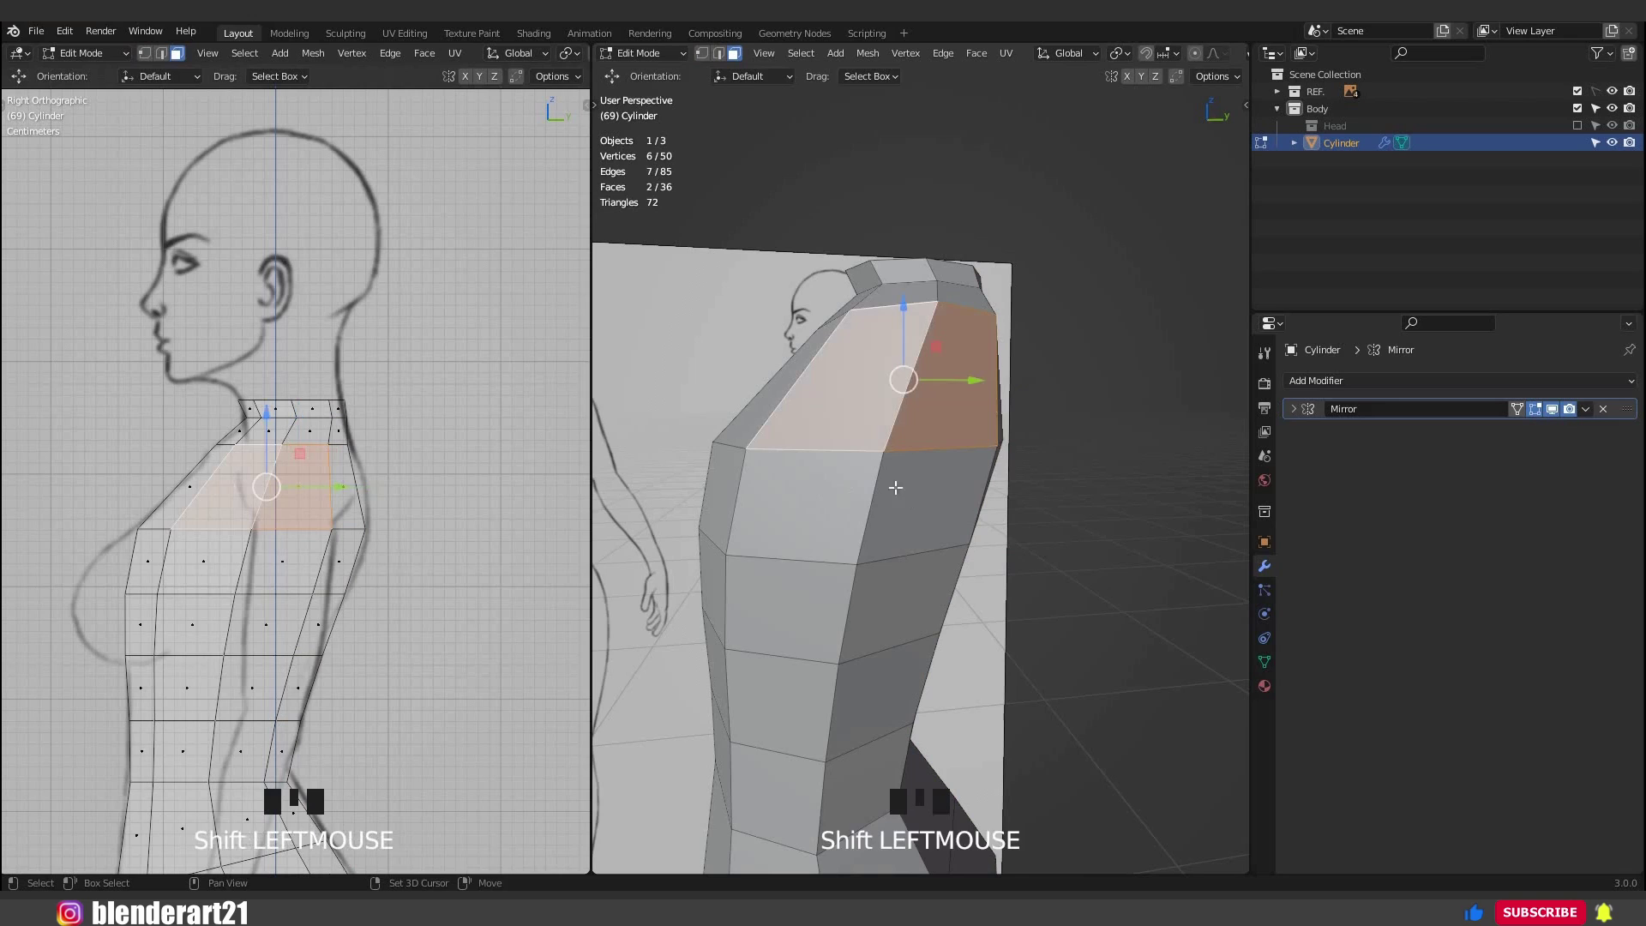
shift+click(845, 495)
shift+click(939, 500)
middle_drag(930, 480, 1042, 481)
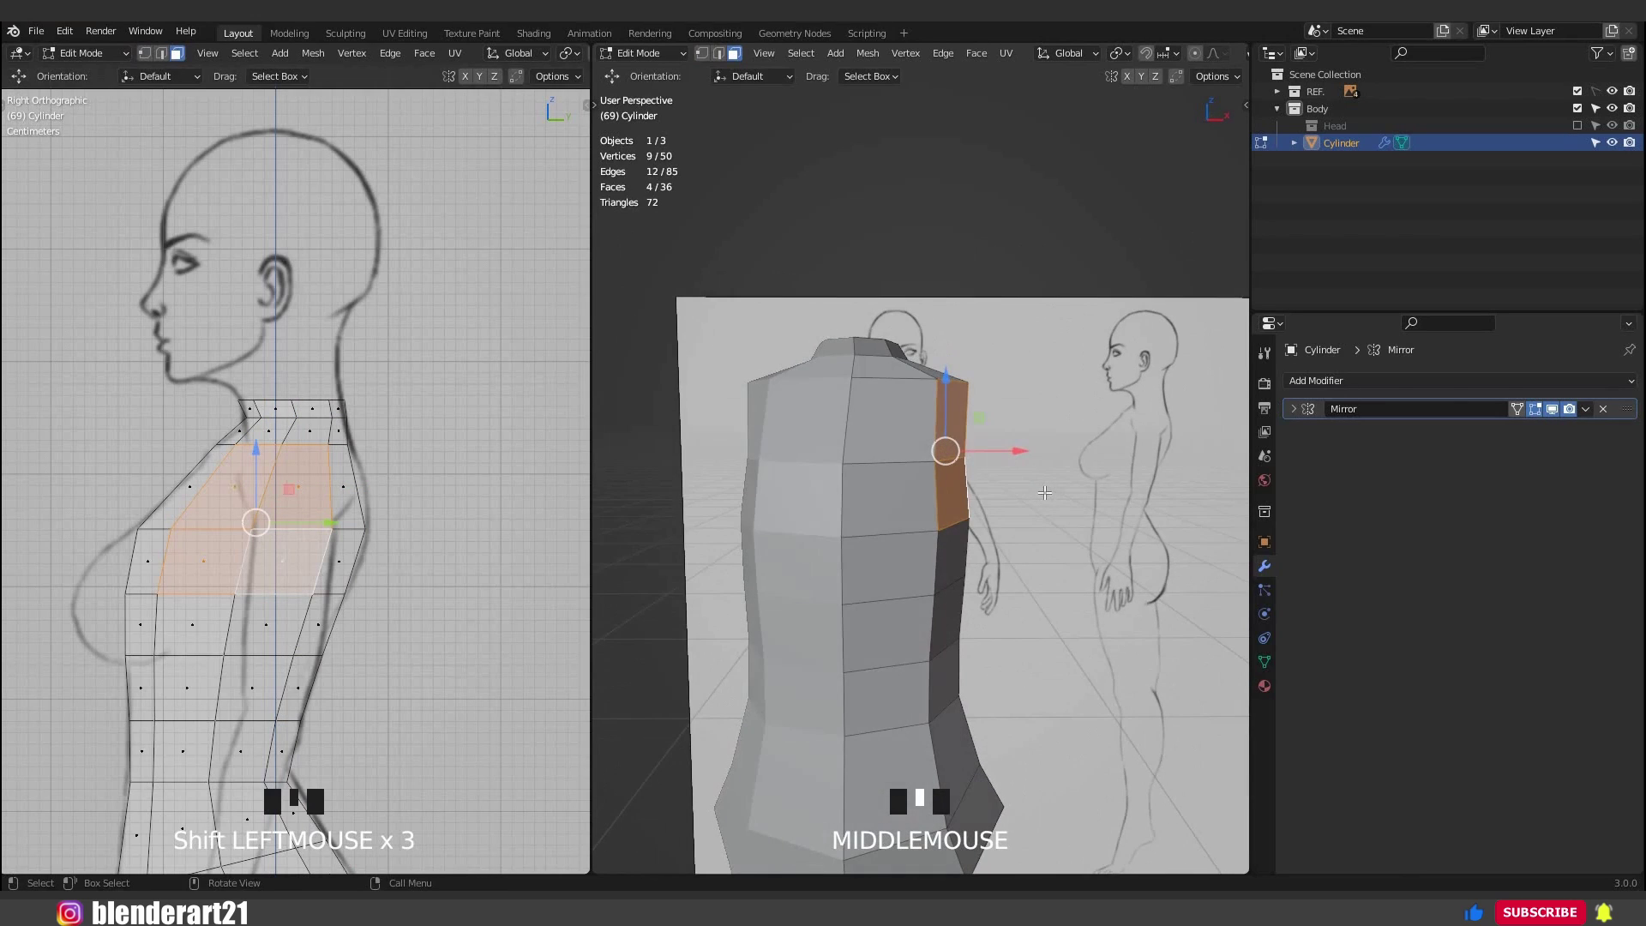
key(KP_1)
scroll(1040, 476, up, 4)
key(e)
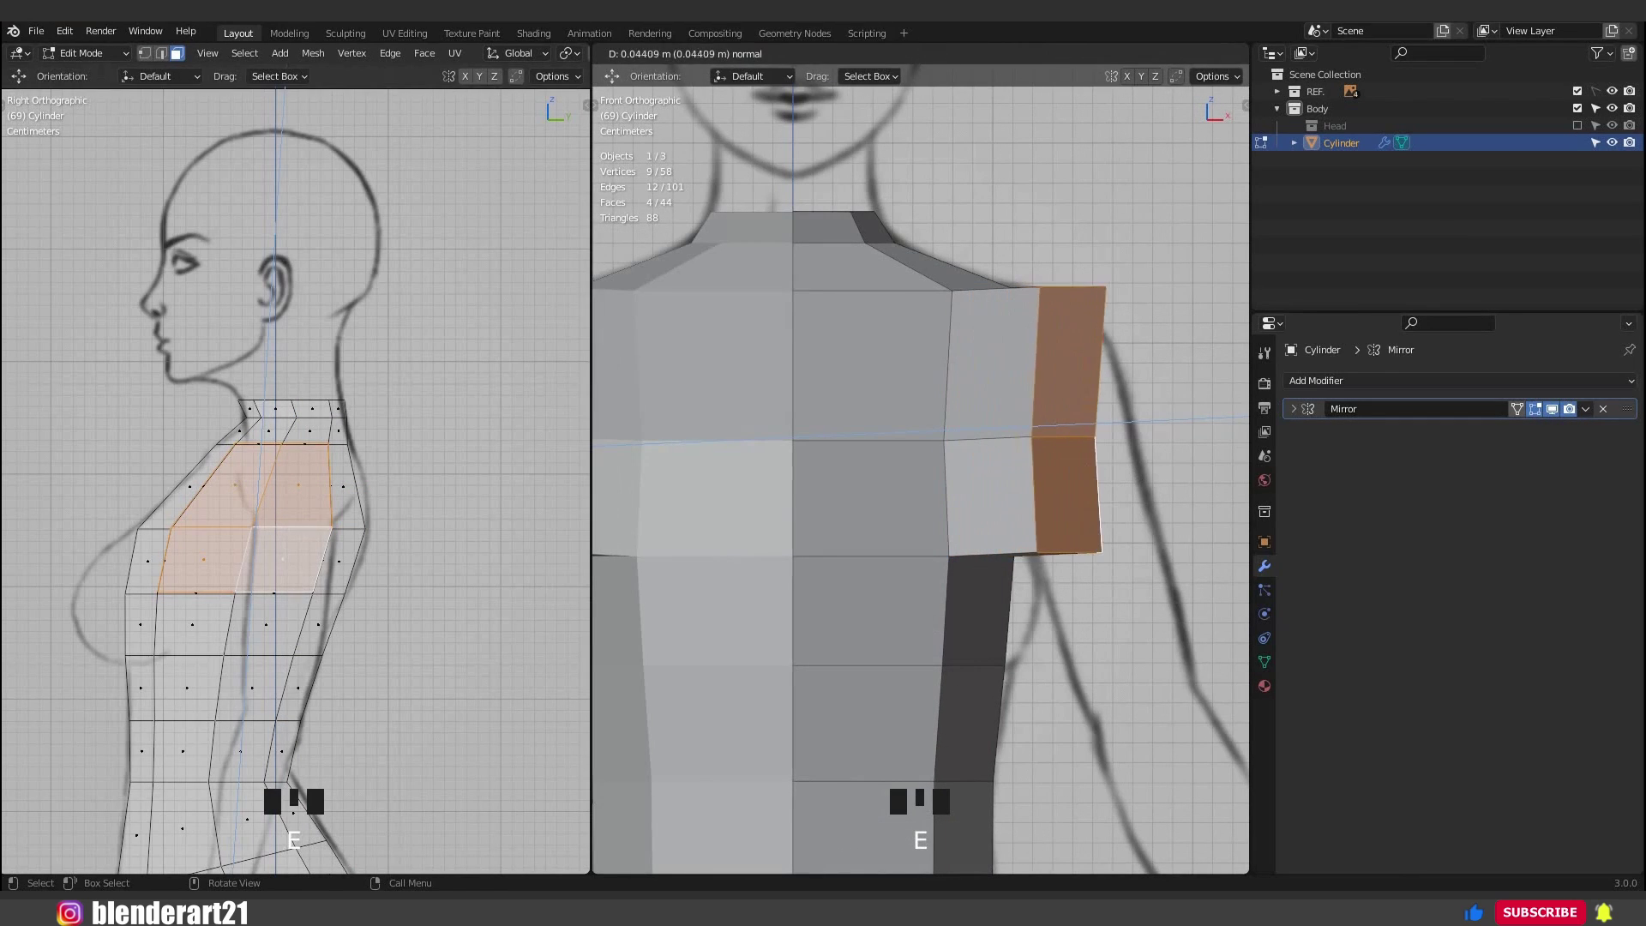
click(1066, 415)
Scale the extruded shoulder end faces uniformly to 0.534 and tilt them in the front view to follow the shoulder's slope.
key(s)
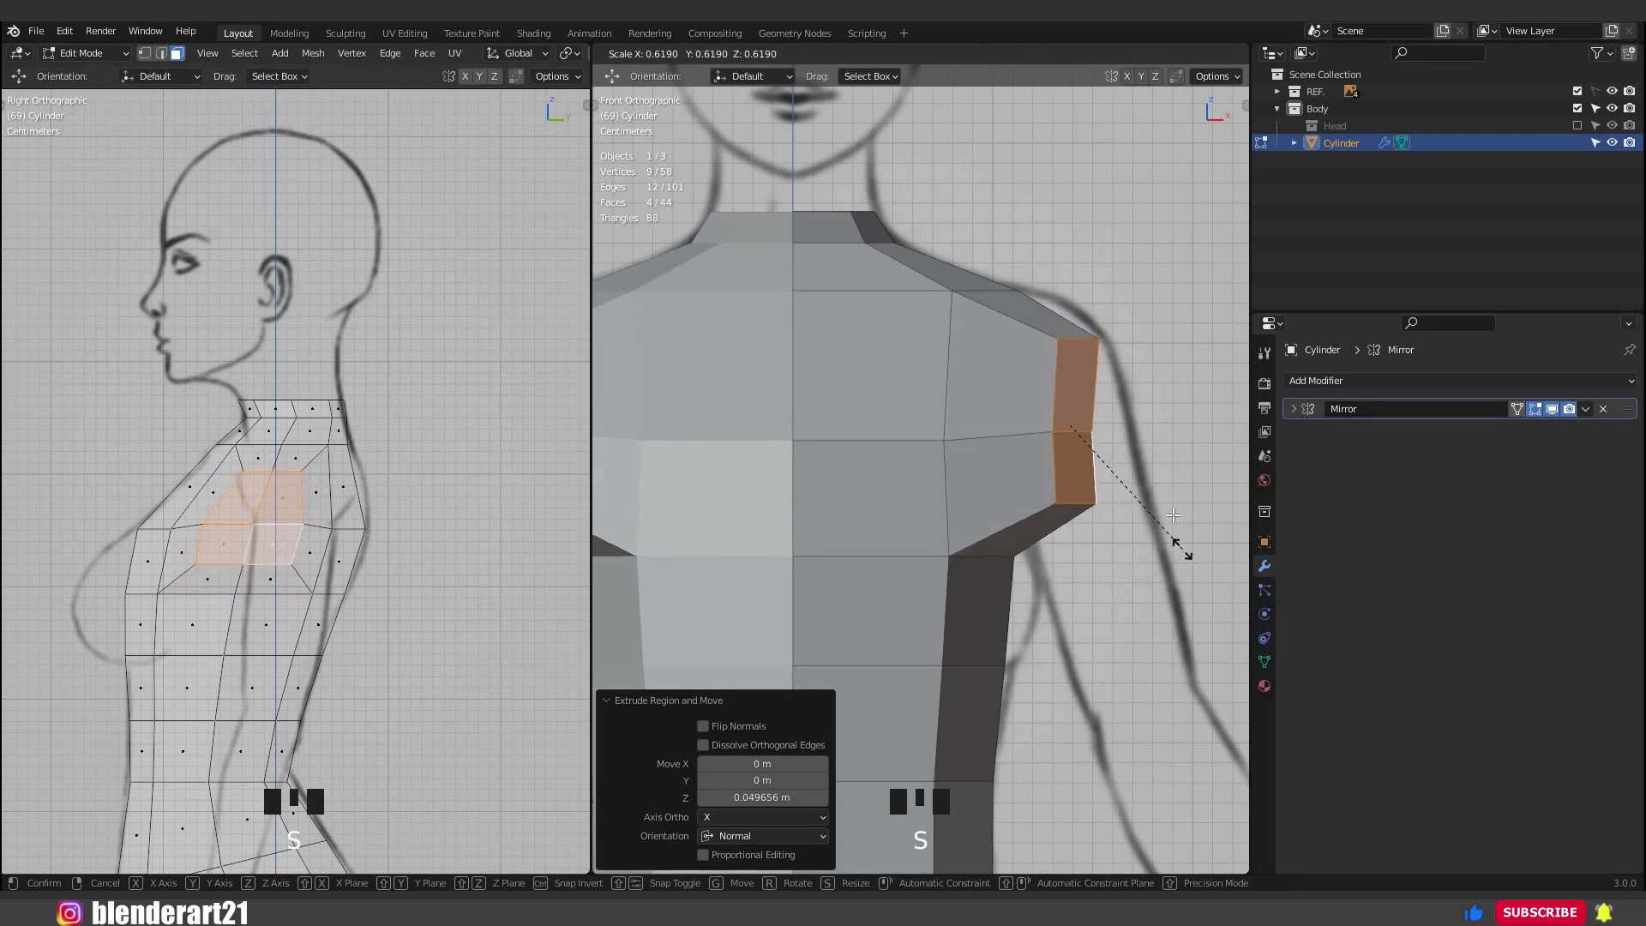
click(1166, 527)
key(r)
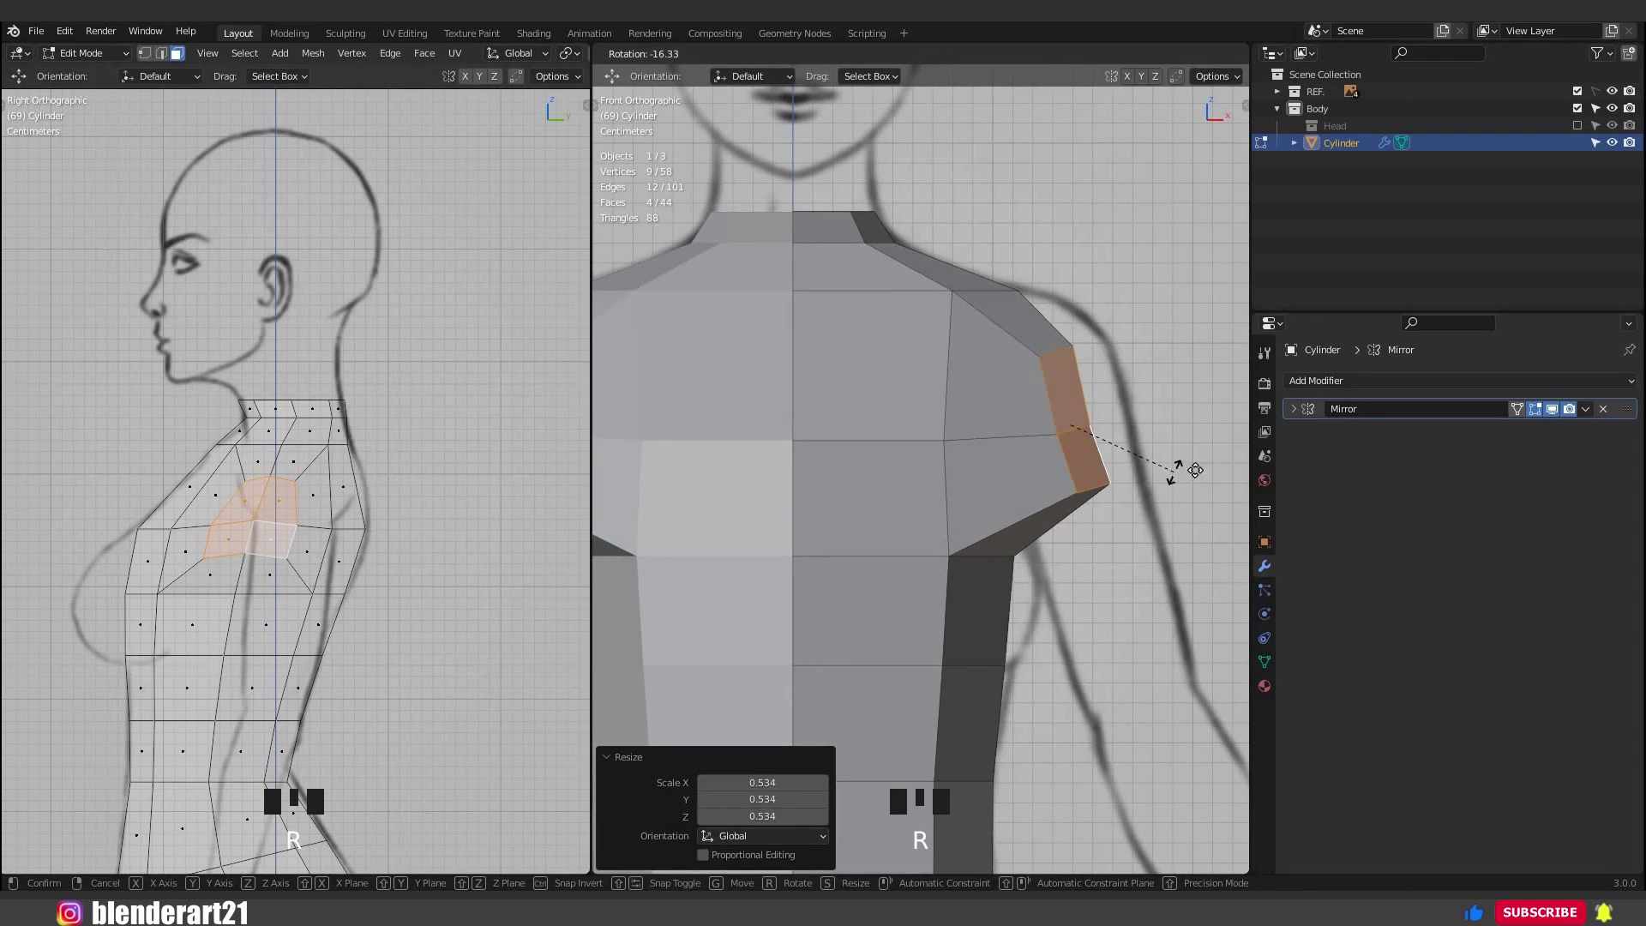
click(1196, 463)
Move the shoulder end faces about 0.011 m outward and 0.010 m up, and rotate them further to line up with the arm outline.
key(g)
click(1214, 431)
key(r)
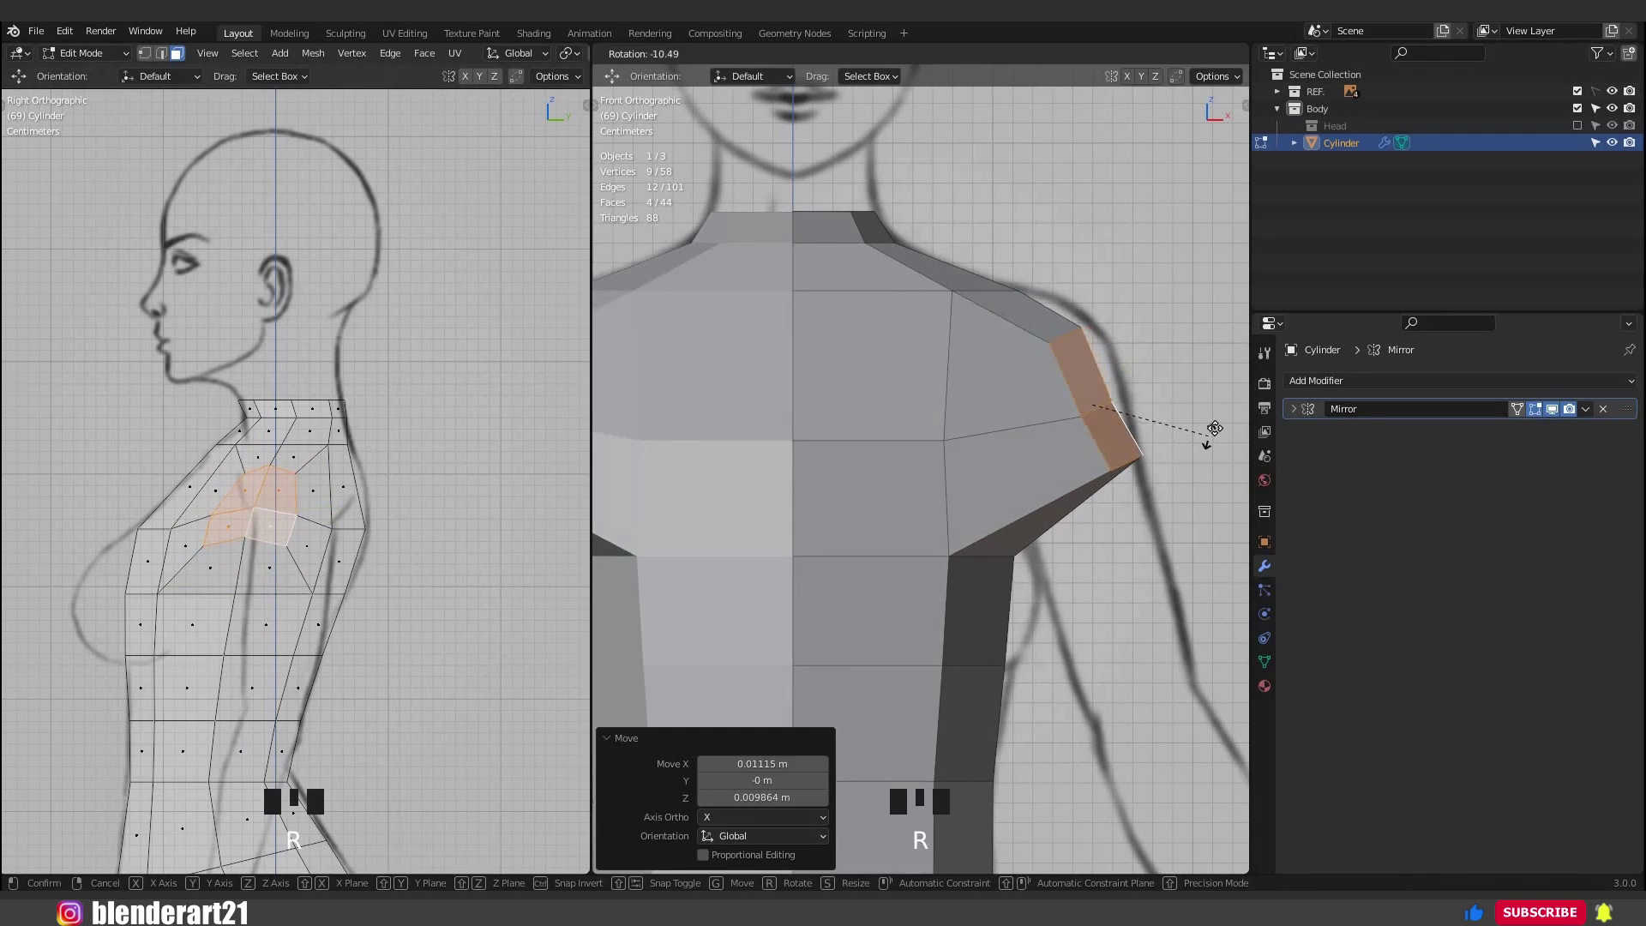
click(1213, 426)
key(g)
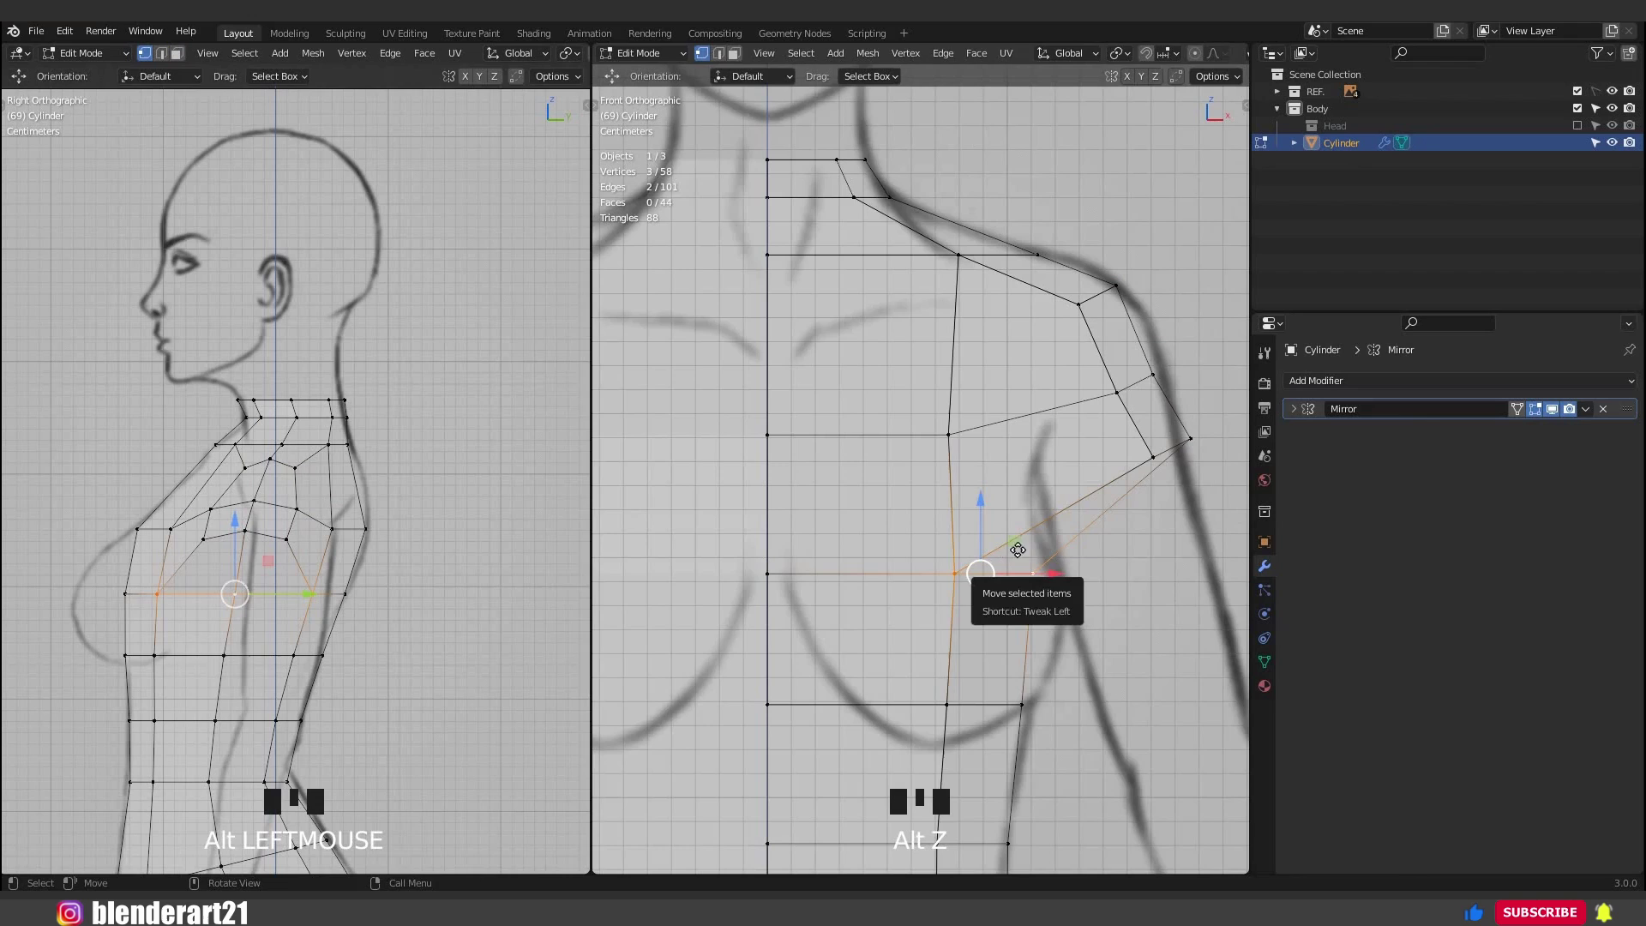
Move the side vertices below the shoulder up and outward to the armpit crease of the front reference.
key(g)
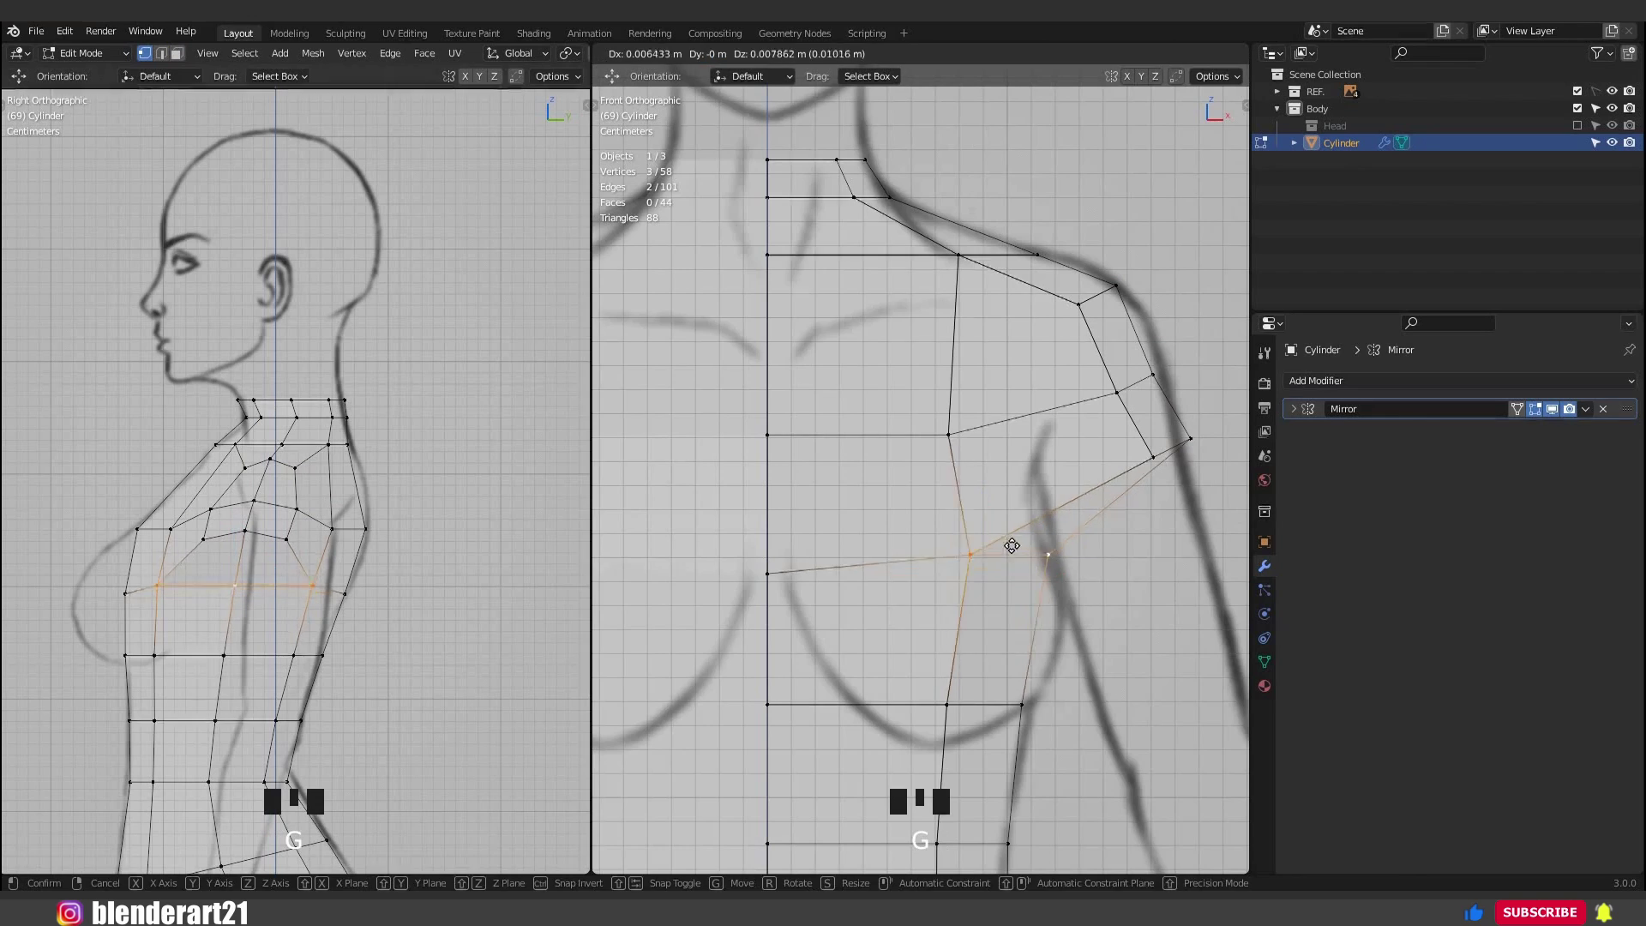
click(986, 546)
click(983, 546)
key(g)
right_click(1048, 525)
drag(1002, 576, 942, 519)
key(g)
click(1022, 529)
Adjust the middle and upper vertex rows of the shoulder end to fit the front shoulder outline.
shift+middle_drag(1153, 411, 1055, 459)
drag(1003, 402, 1066, 453)
key(g)
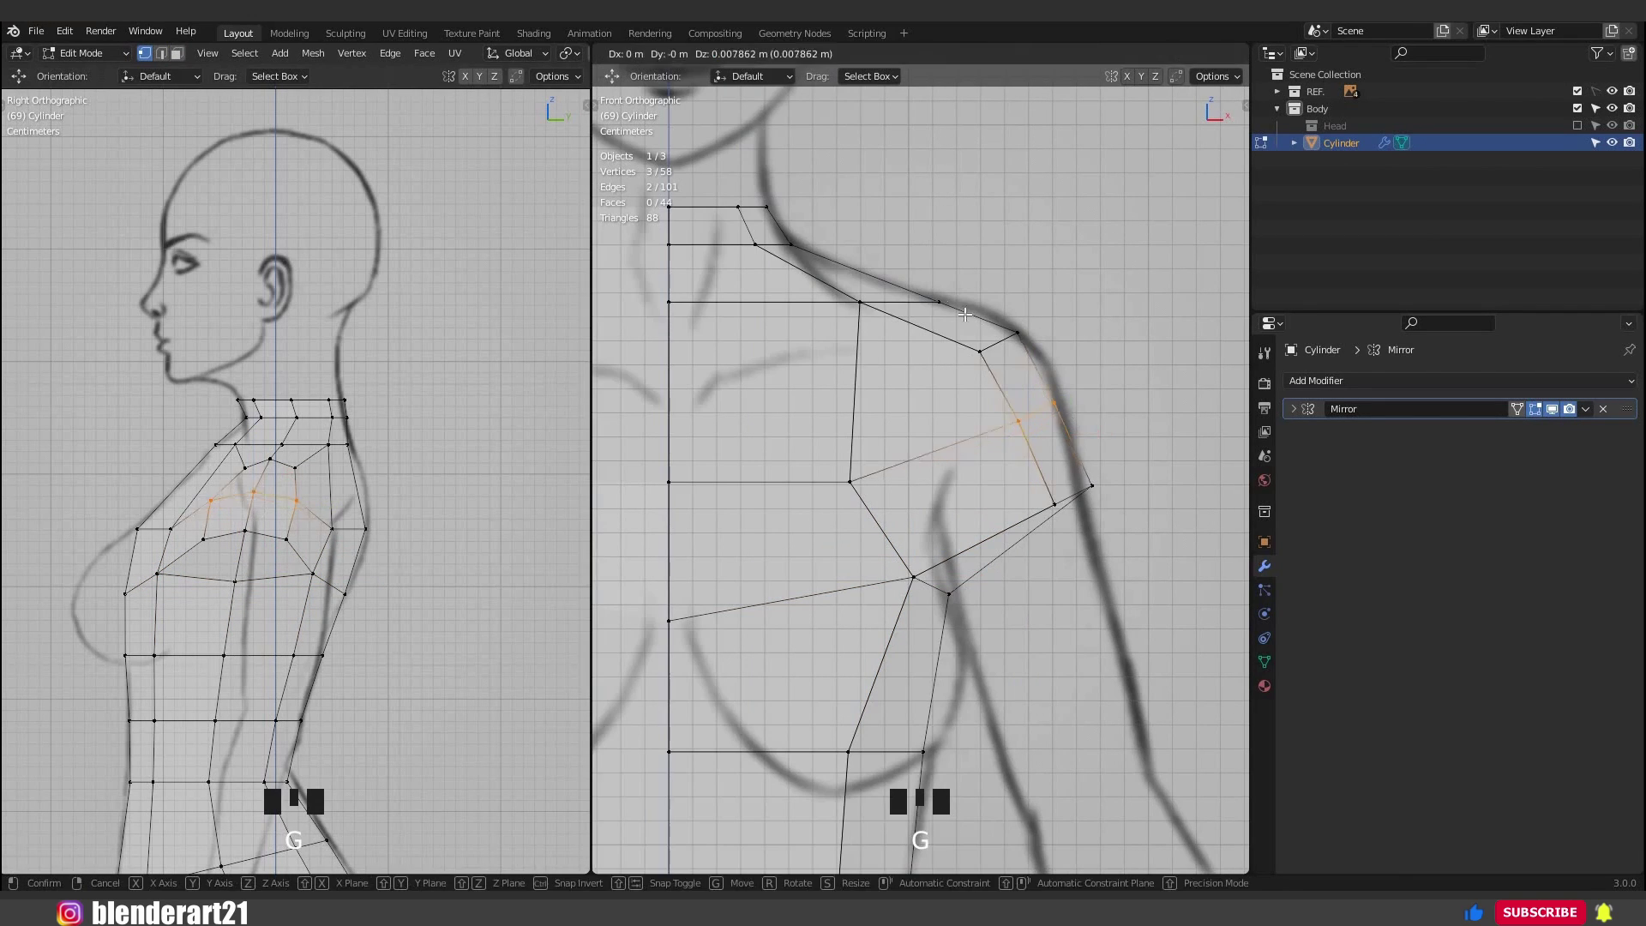
click(1015, 350)
drag(1028, 362, 959, 309)
key(g)
click(860, 282)
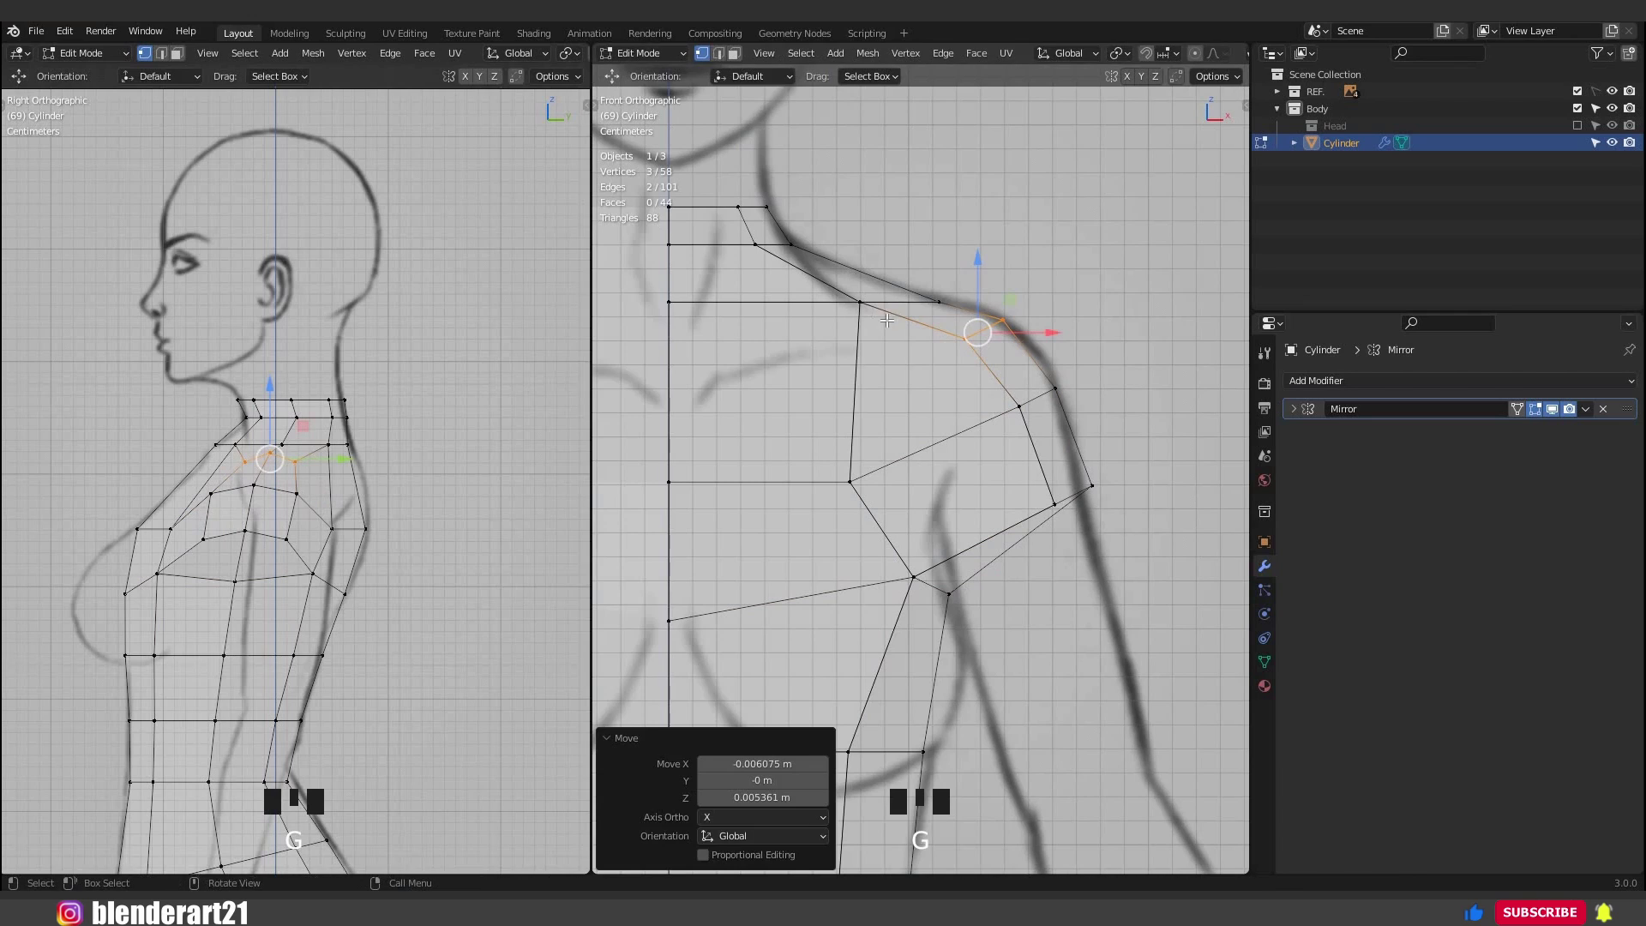
Lower the front and back vertices at the shoulder's base and shift the shoulder-top vertex inward along the reference outline.
click(872, 346)
key(g)
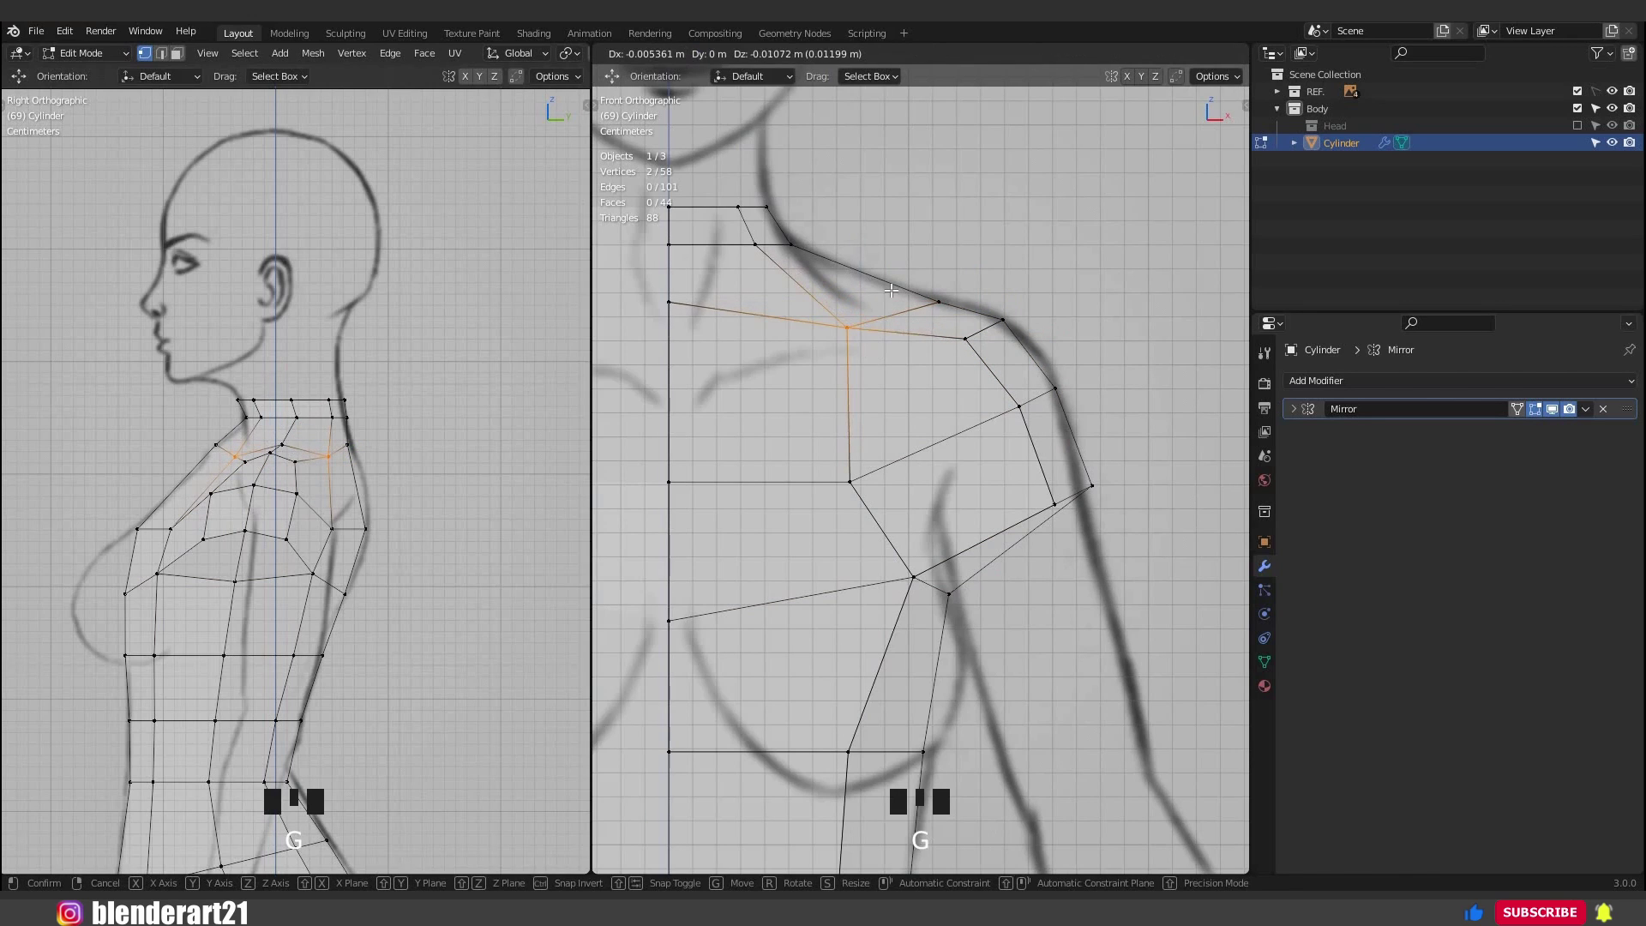
click(940, 311)
click(926, 307)
key(g)
click(890, 299)
Move the front and back centre vertices below the neck down about 0.032 m.
drag(639, 276, 696, 400)
key(g)
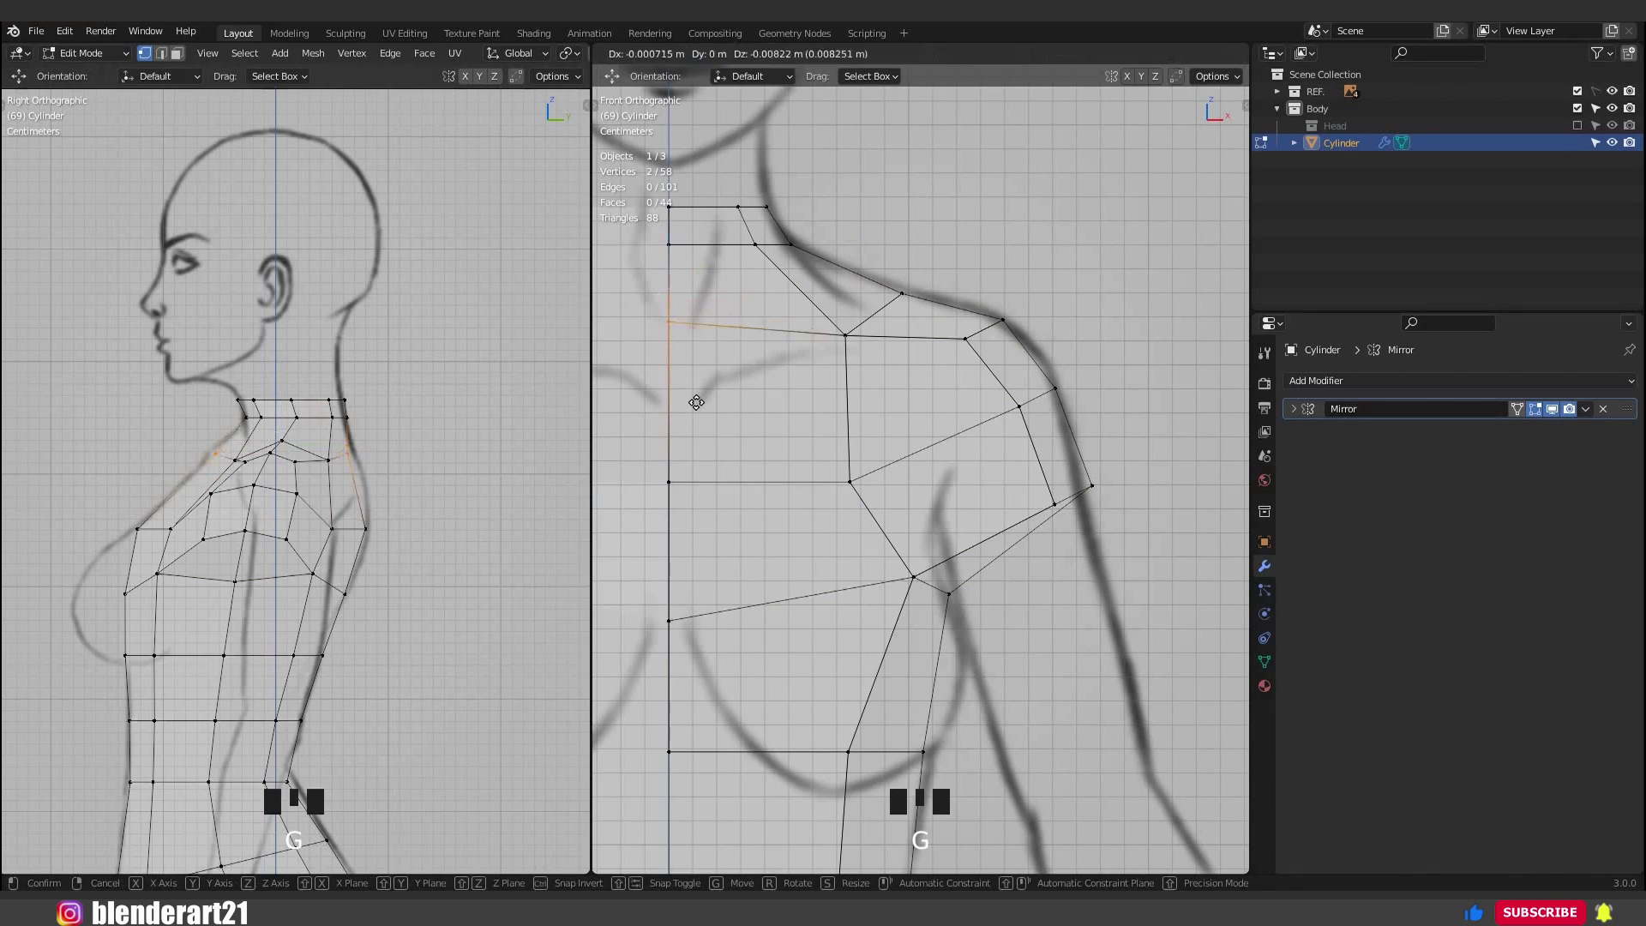
click(869, 436)
key(alt+z)
scroll(866, 445, down, 3)
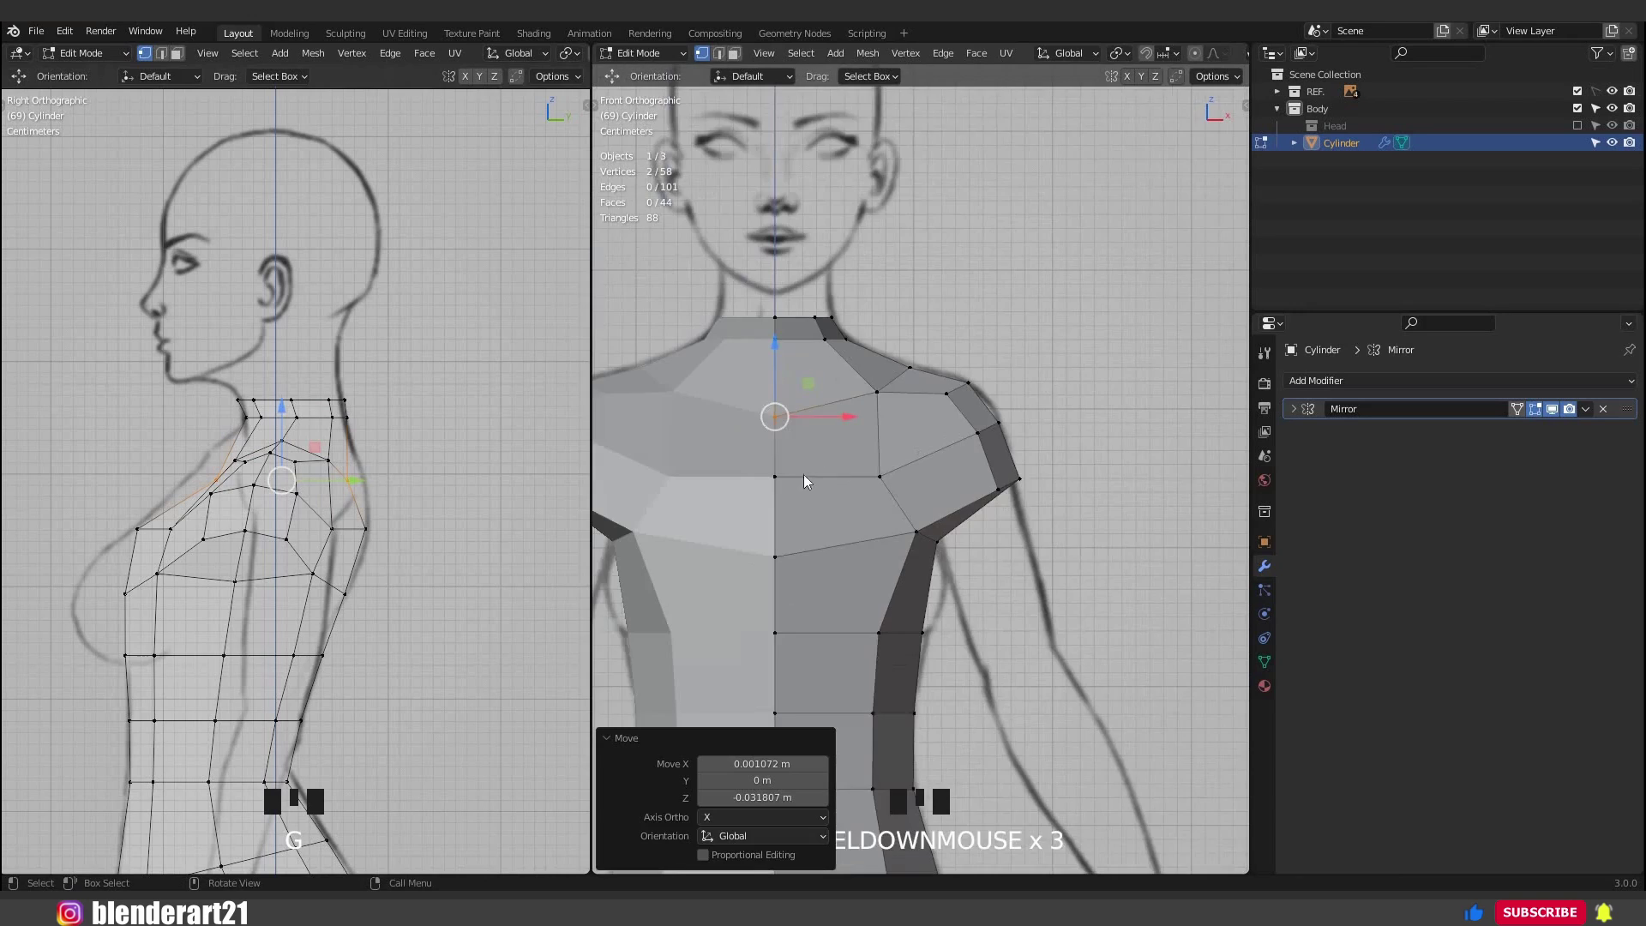
key(Tab)
middle_drag(804, 475, 821, 397)
scroll(1047, 387, down, 3)
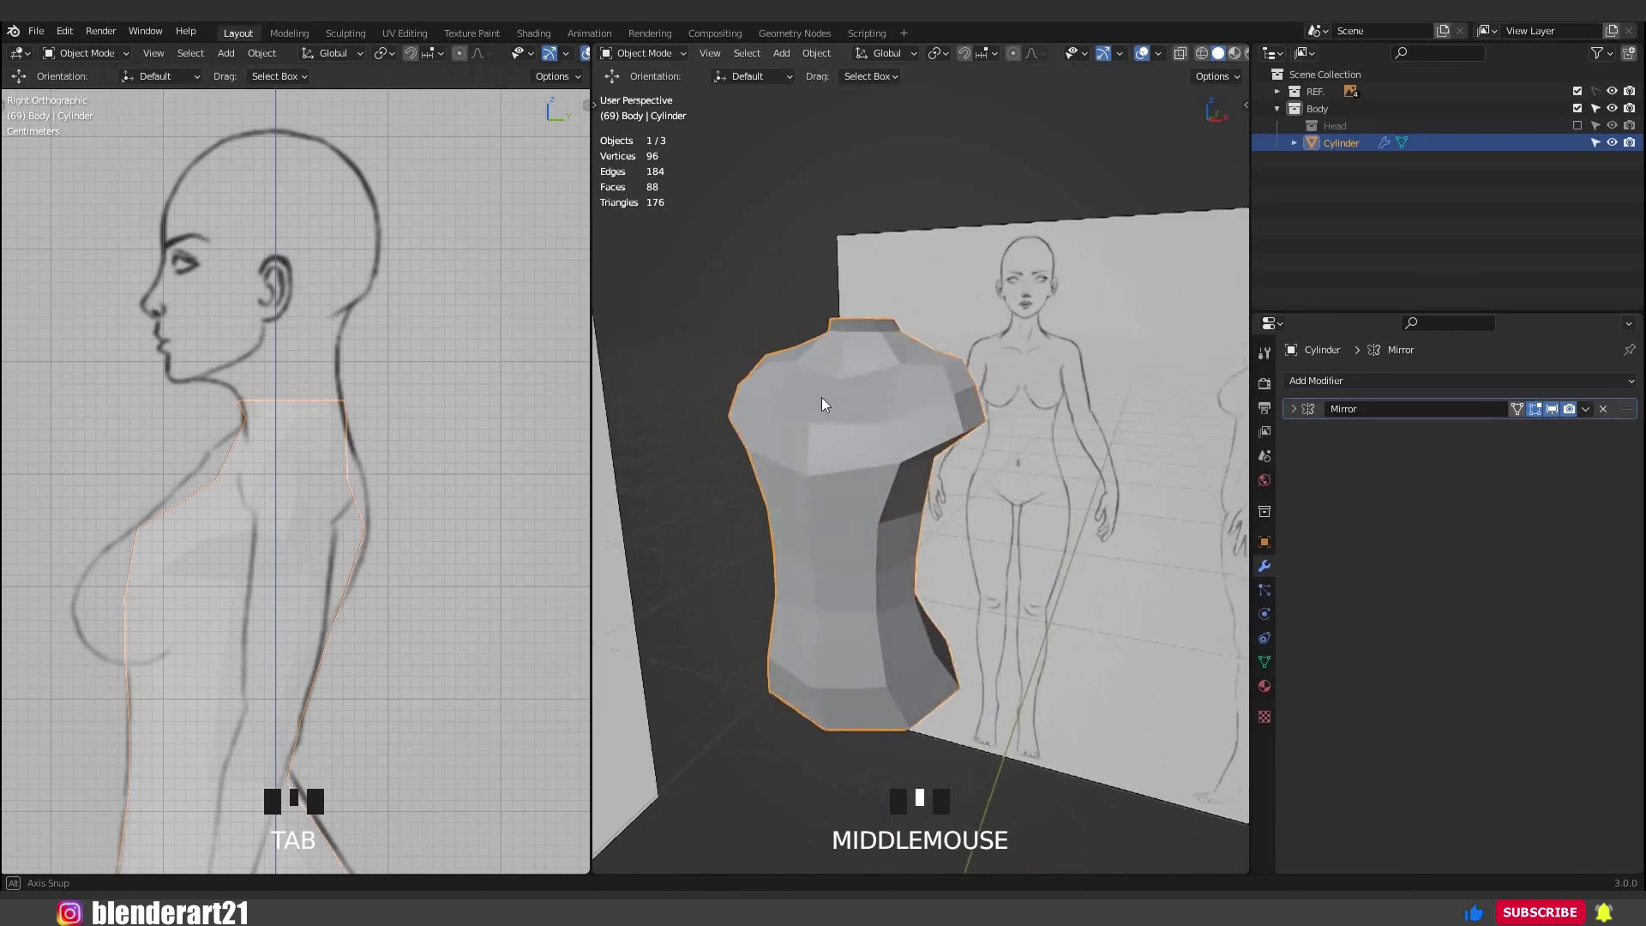
Move the front and back centre vertices below the neck along Y onto the chest and upper back outlines of the side reference.
click(221, 474)
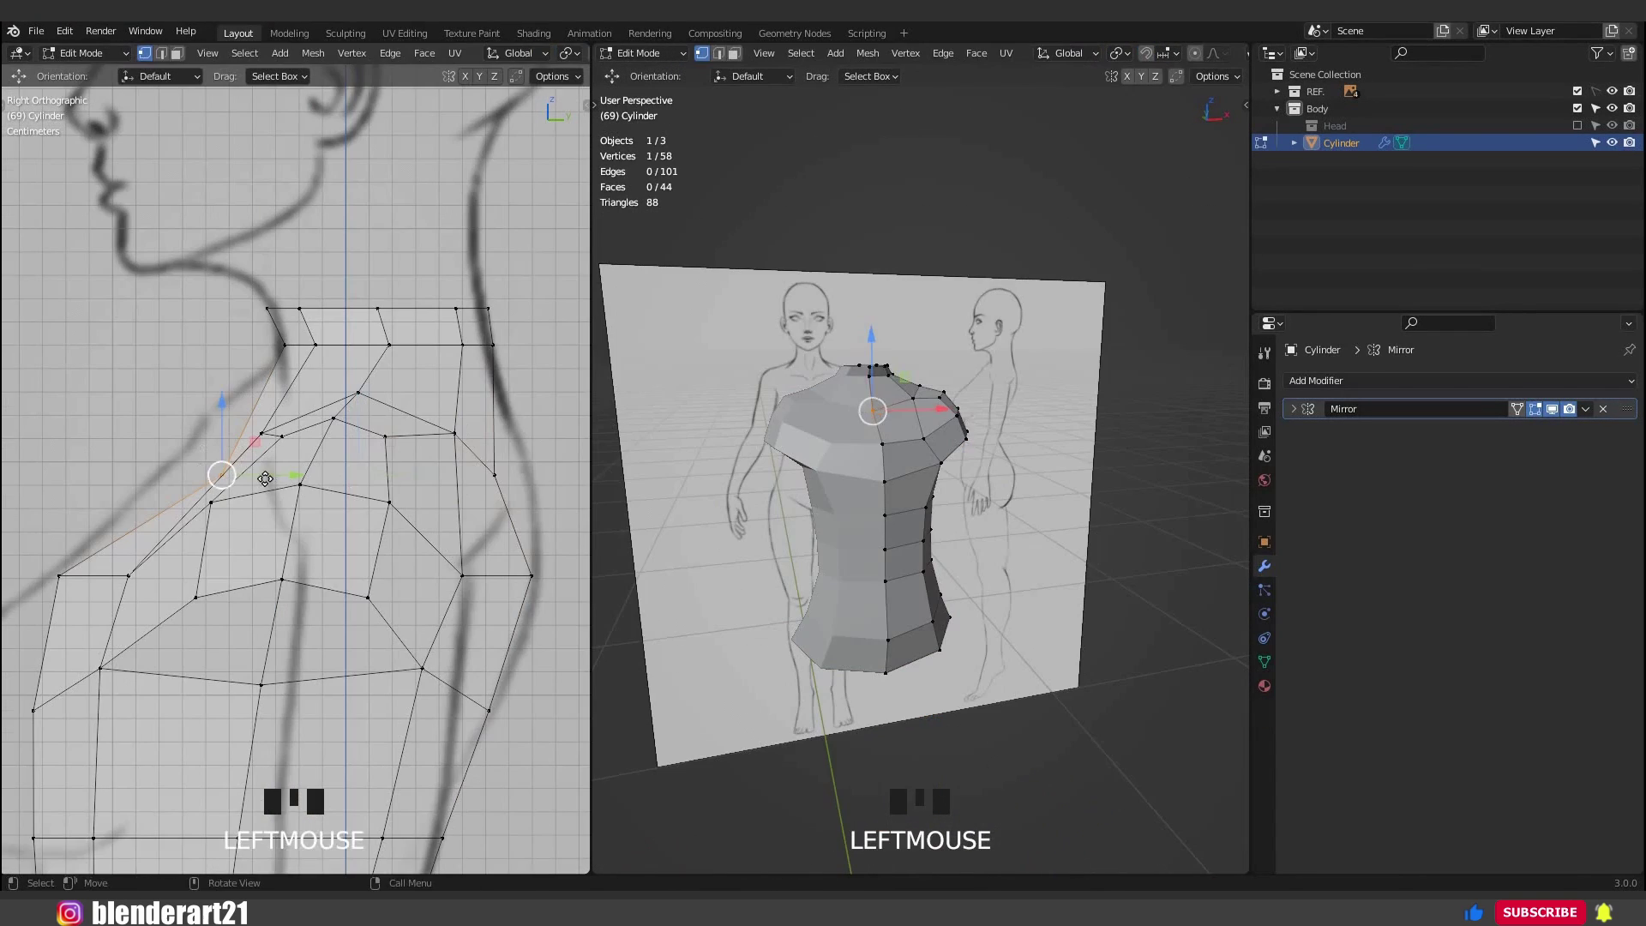
click(250, 476)
drag(251, 476, 239, 476)
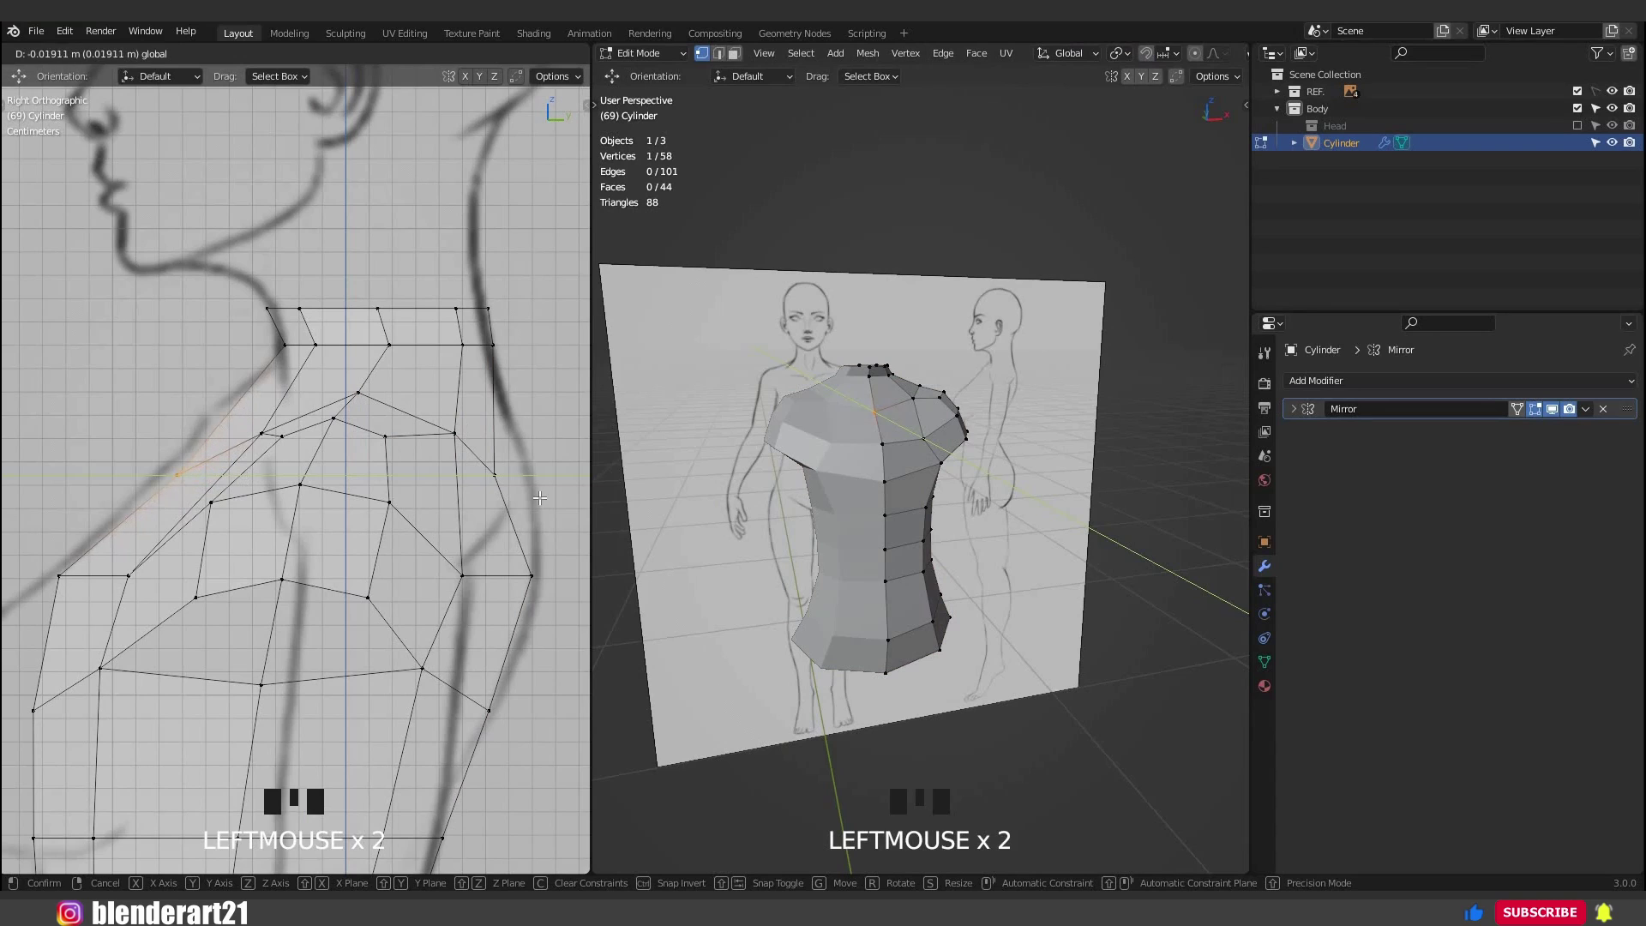
drag(530, 487, 593, 477)
click(579, 476)
drag(267, 603, 269, 601)
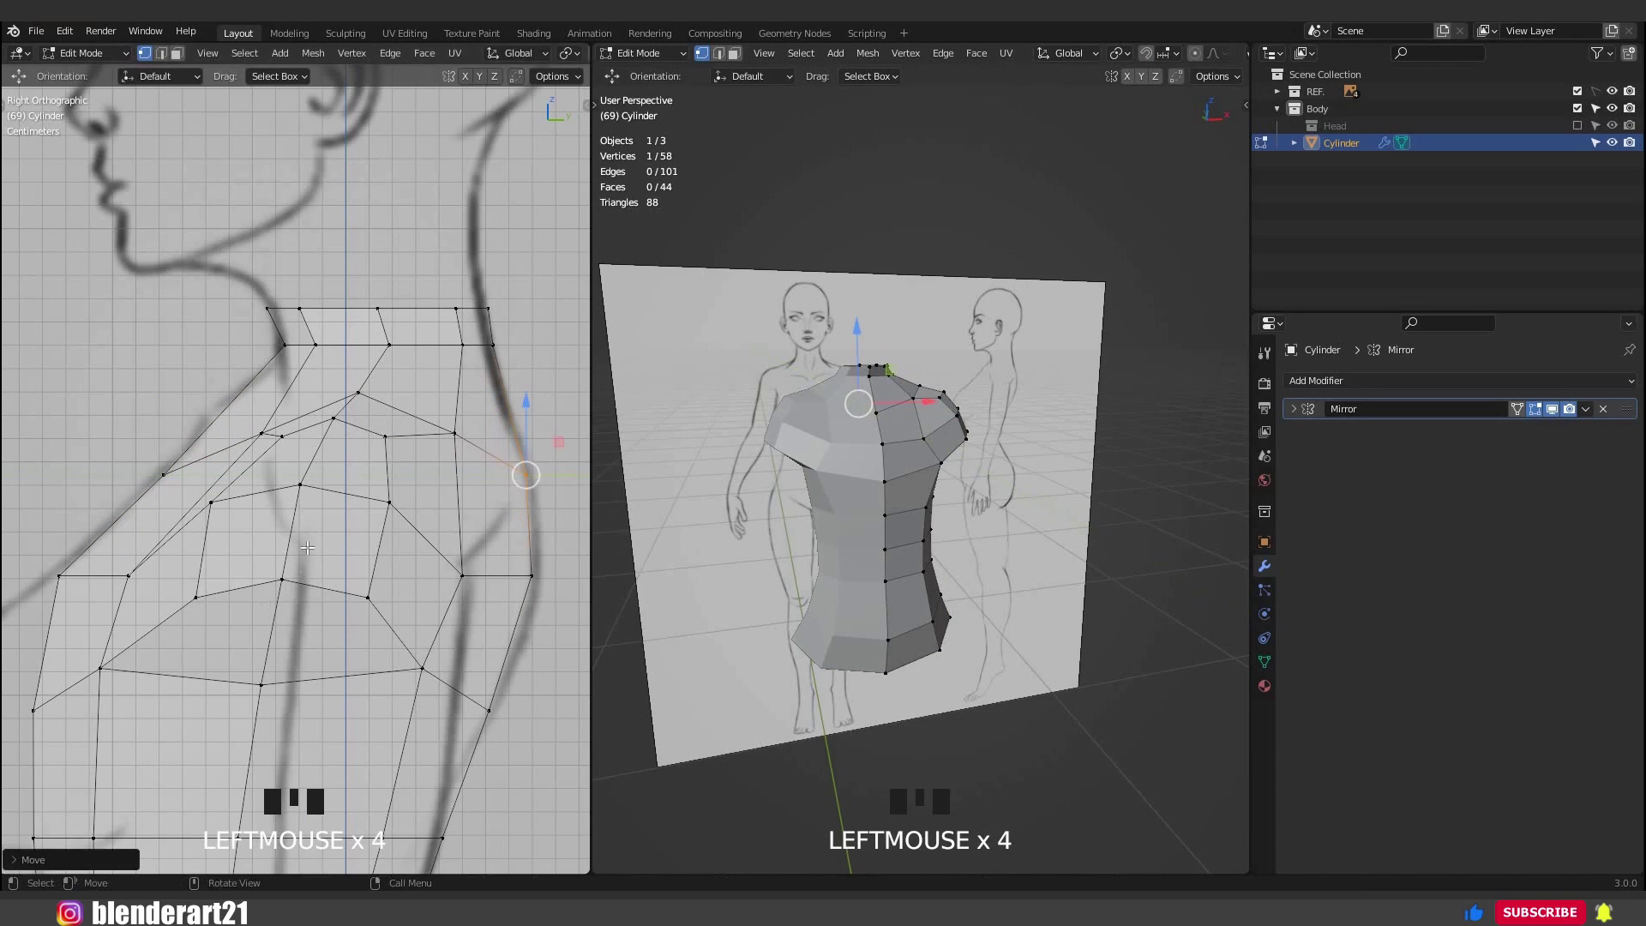
Select the four shoulder end faces in the side view and move them backward along Y.
scroll(309, 463, down, 3)
shift+middle_drag(314, 501, 318, 382)
click(342, 317)
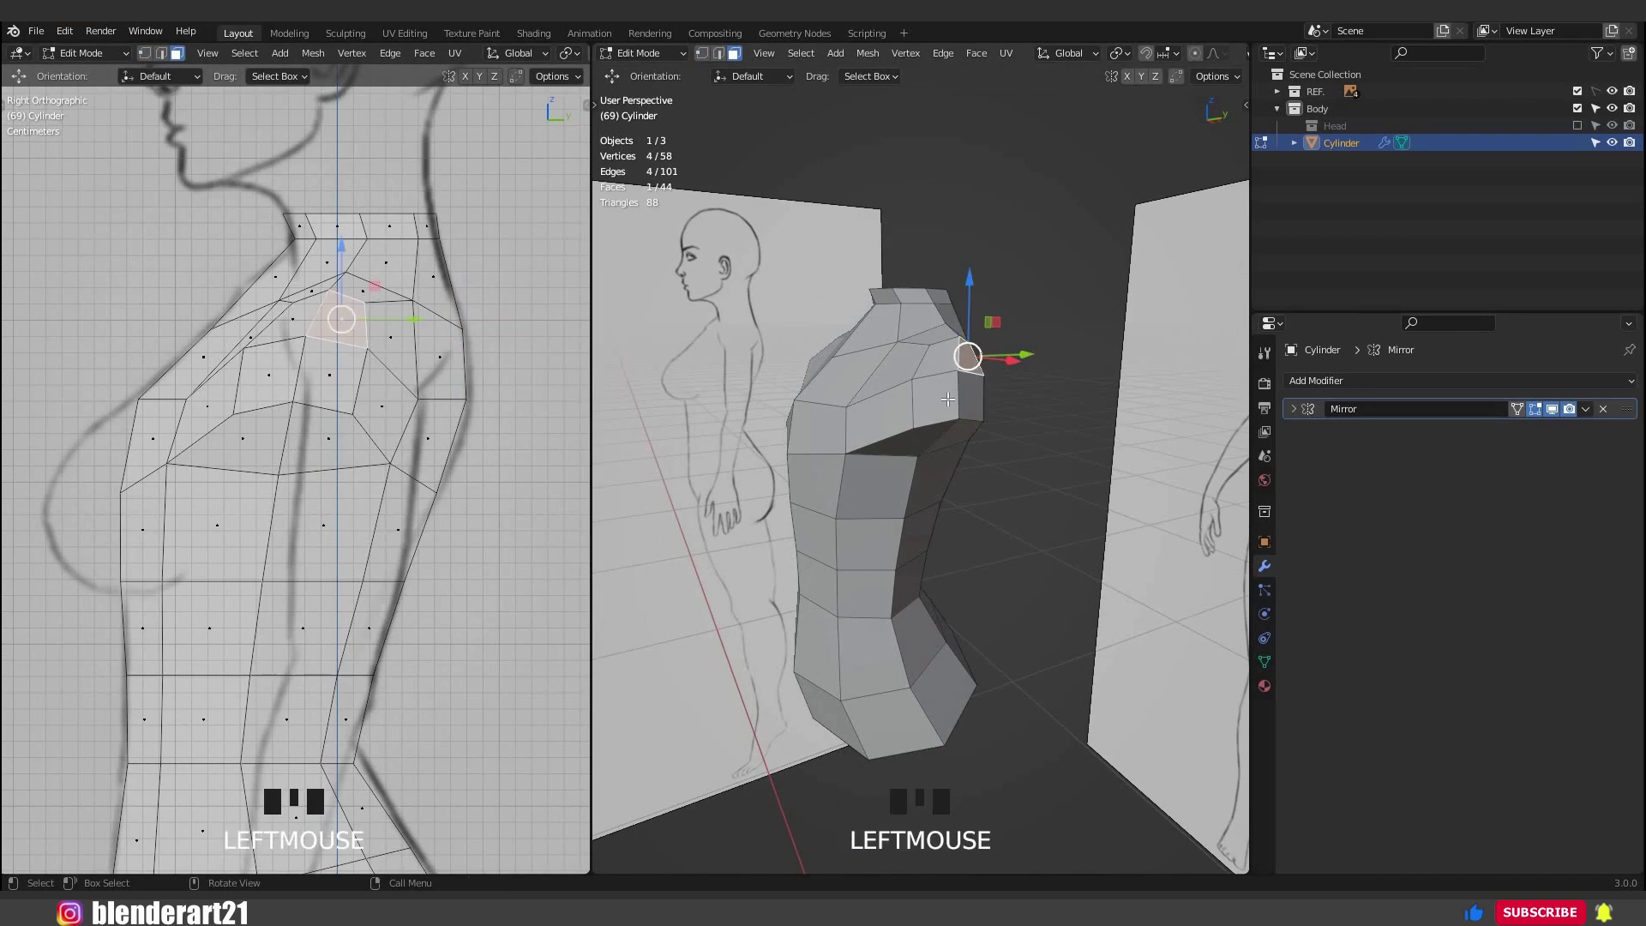
shift+click(292, 319)
shift+click(268, 375)
shift+click(324, 367)
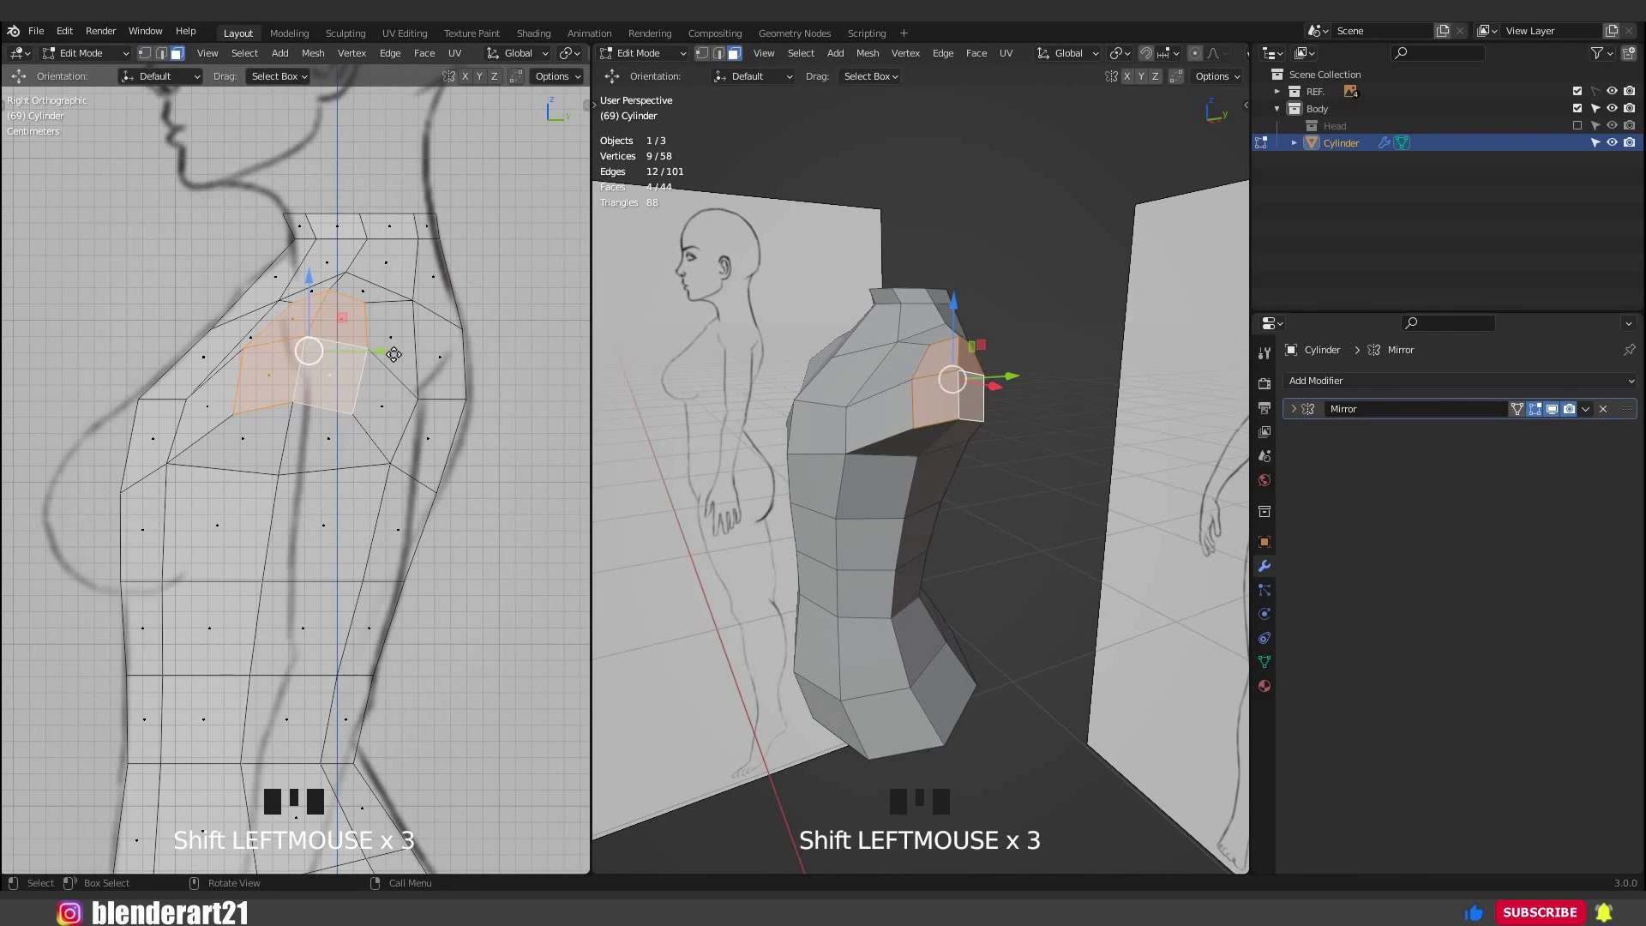
drag(345, 351, 385, 374)
middle_drag(385, 374, 257, 381)
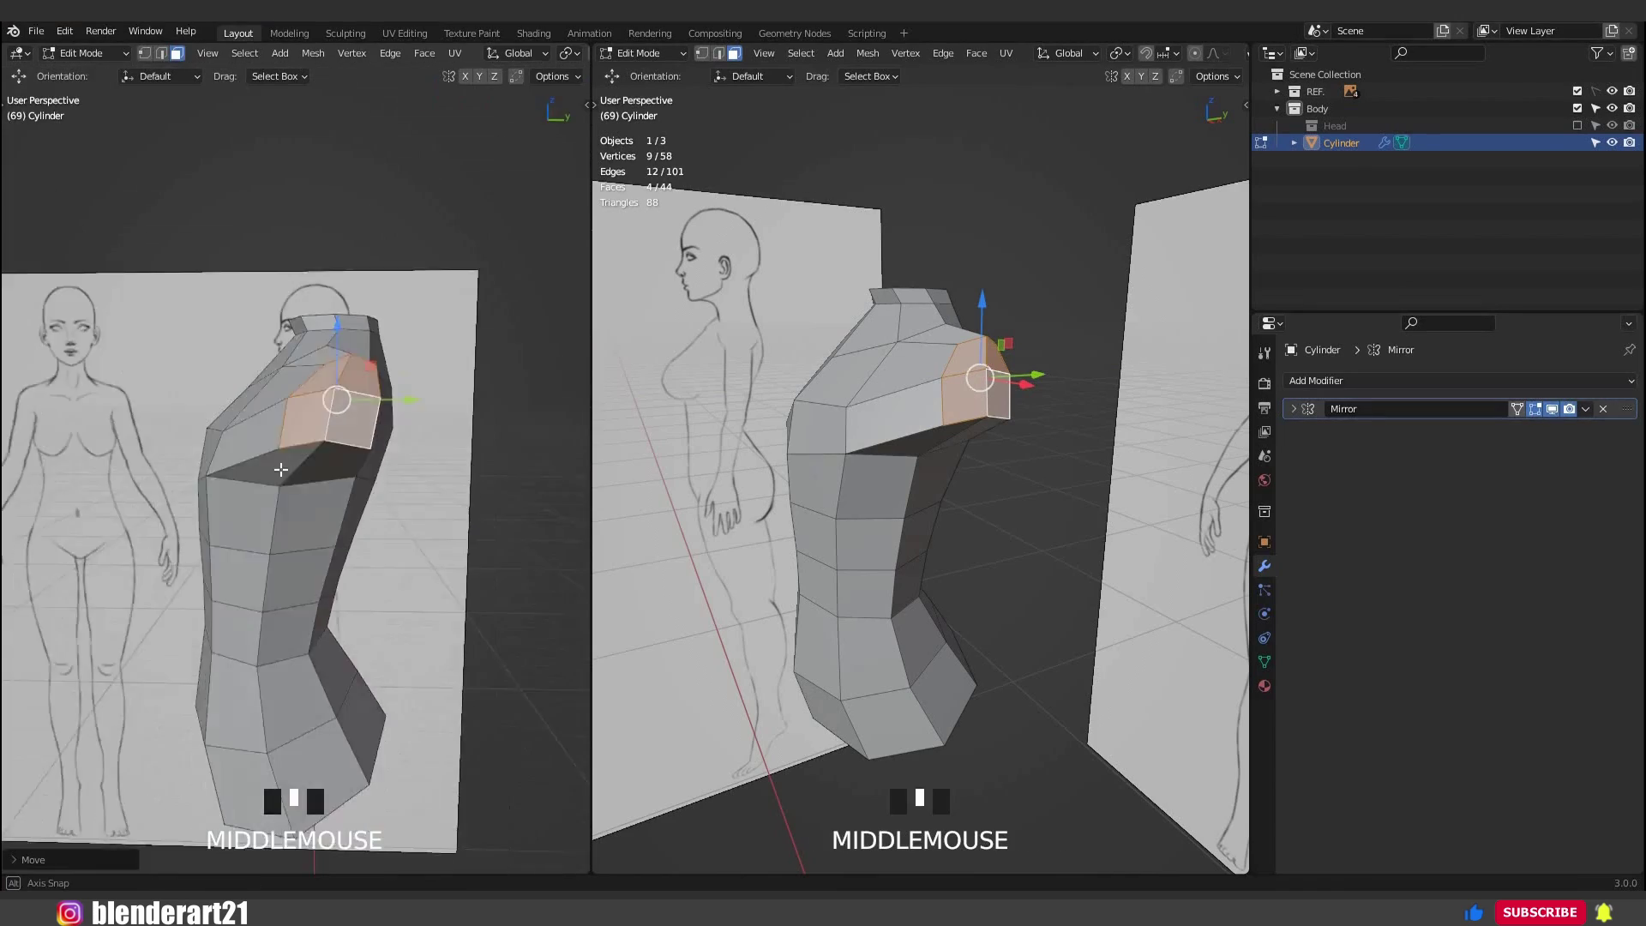
Reposition individual vertices of the shoulder end in the side view to round out the arm opening.
click(346, 360)
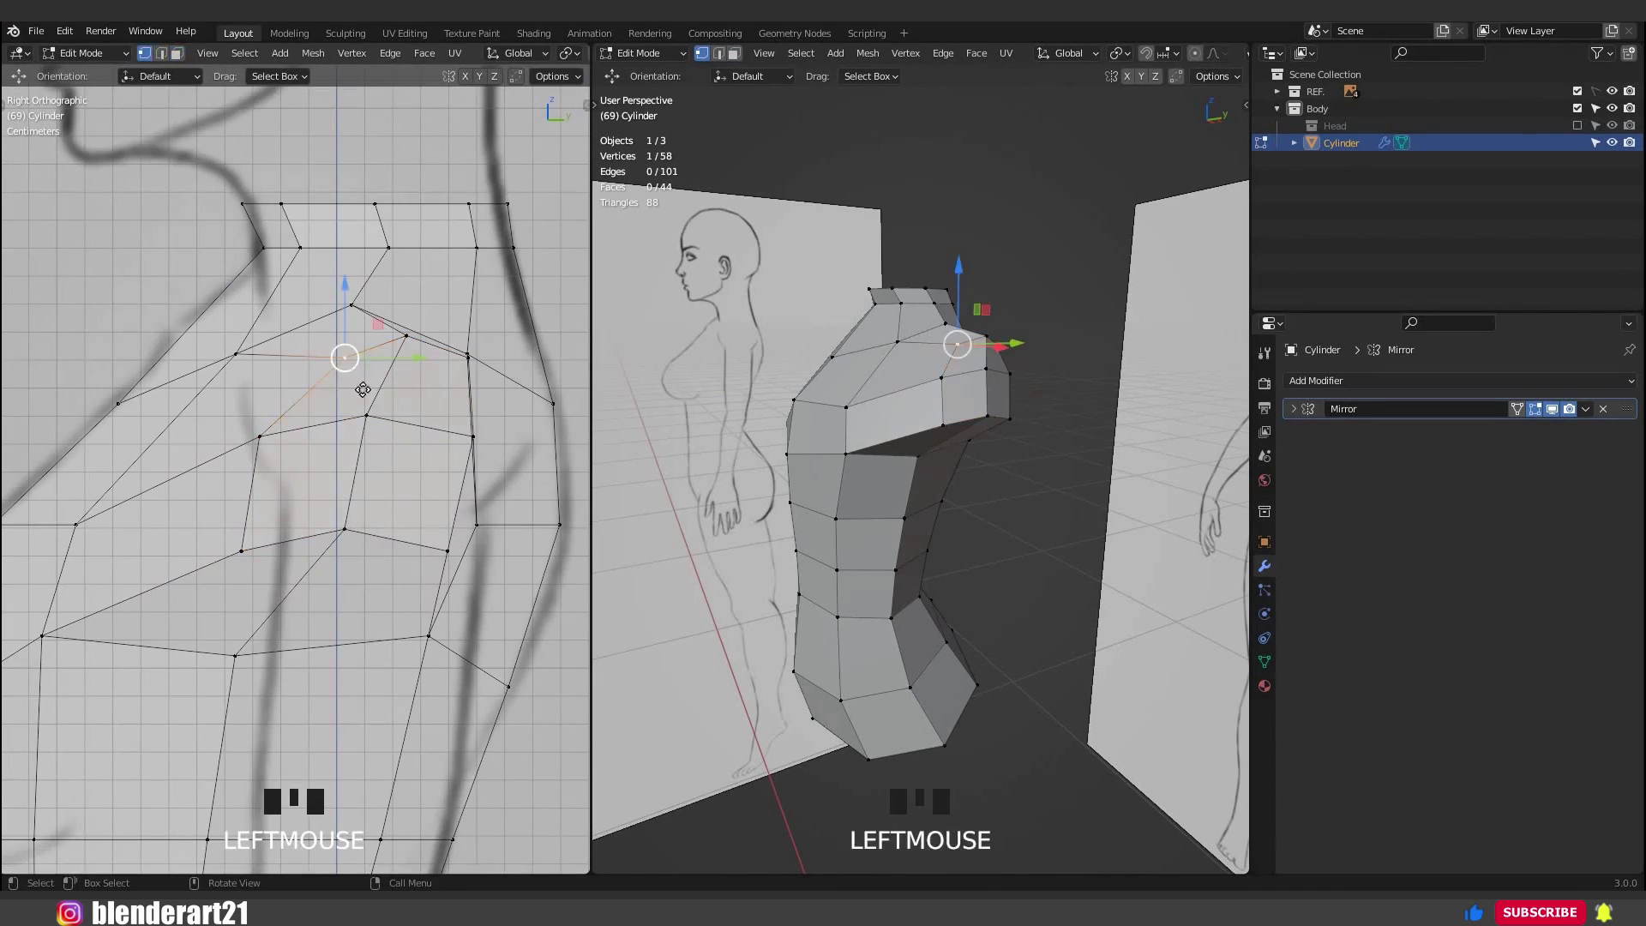
key(g)
scroll(316, 398, down, 2)
click(425, 425)
key(g)
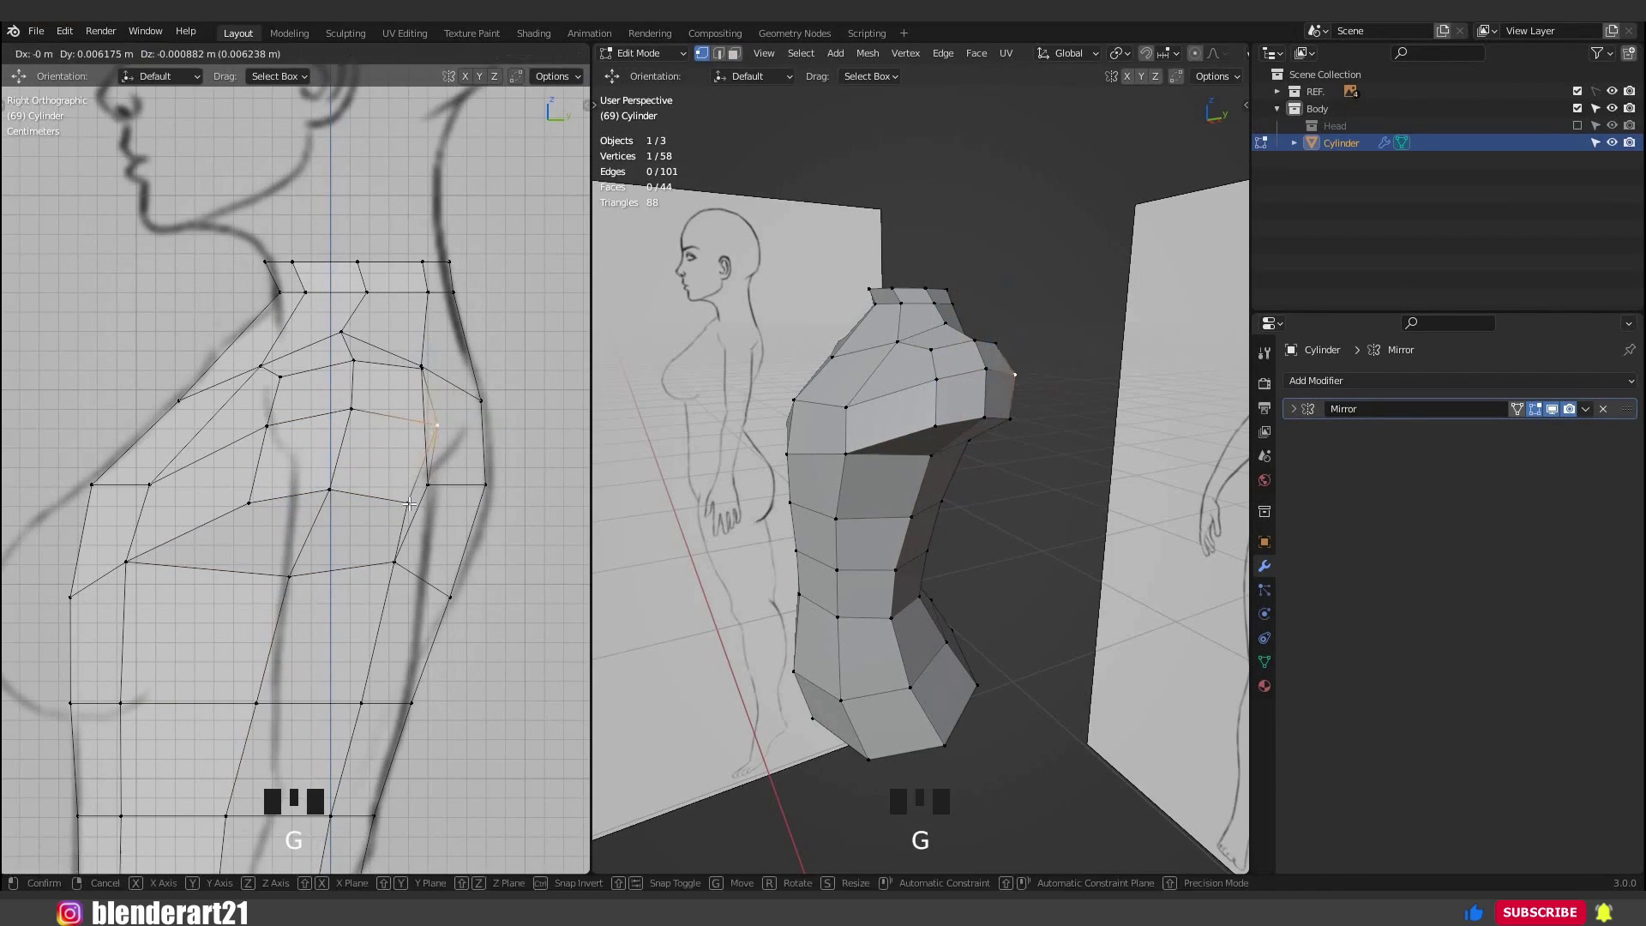
click(445, 429)
Knife-cut new edges on the front from the shoulder's underside up through the shoulder and across the chest to the centre line.
middle_drag(1089, 429, 943, 429)
key(Tab)
mouse_move(806, 429)
middle_down()
mouse_move(1063, 439)
mouse_move(1028, 518)
middle_up()
key(KP_1)
key(Tab)
scroll(1026, 463, up, 2)
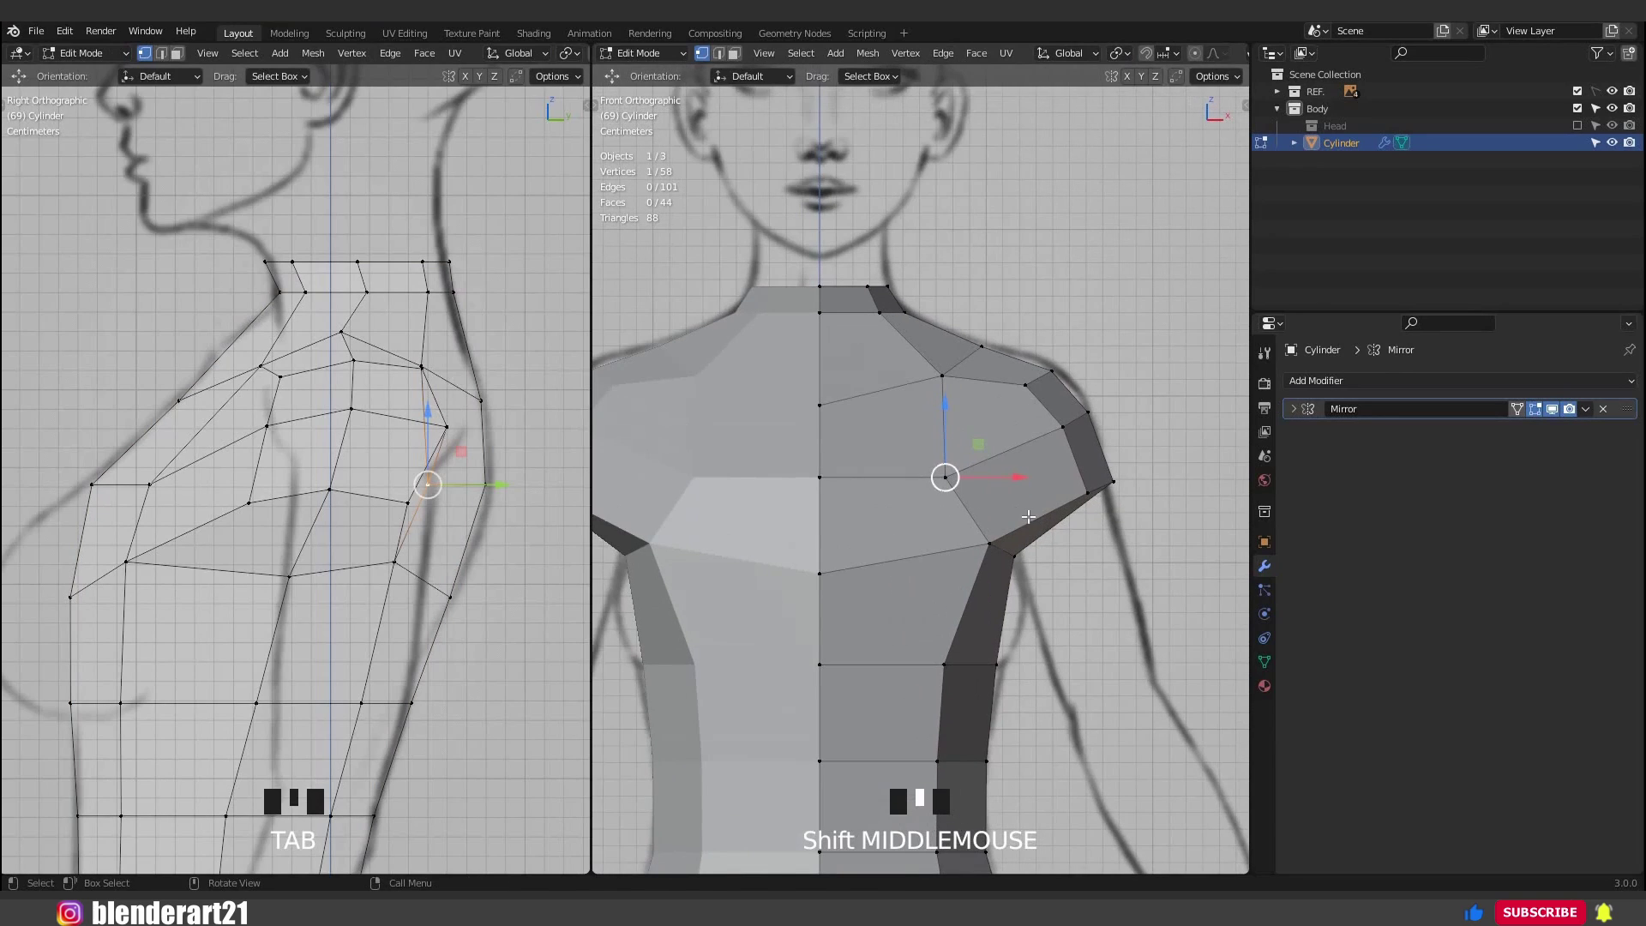
key(ctrl+r)
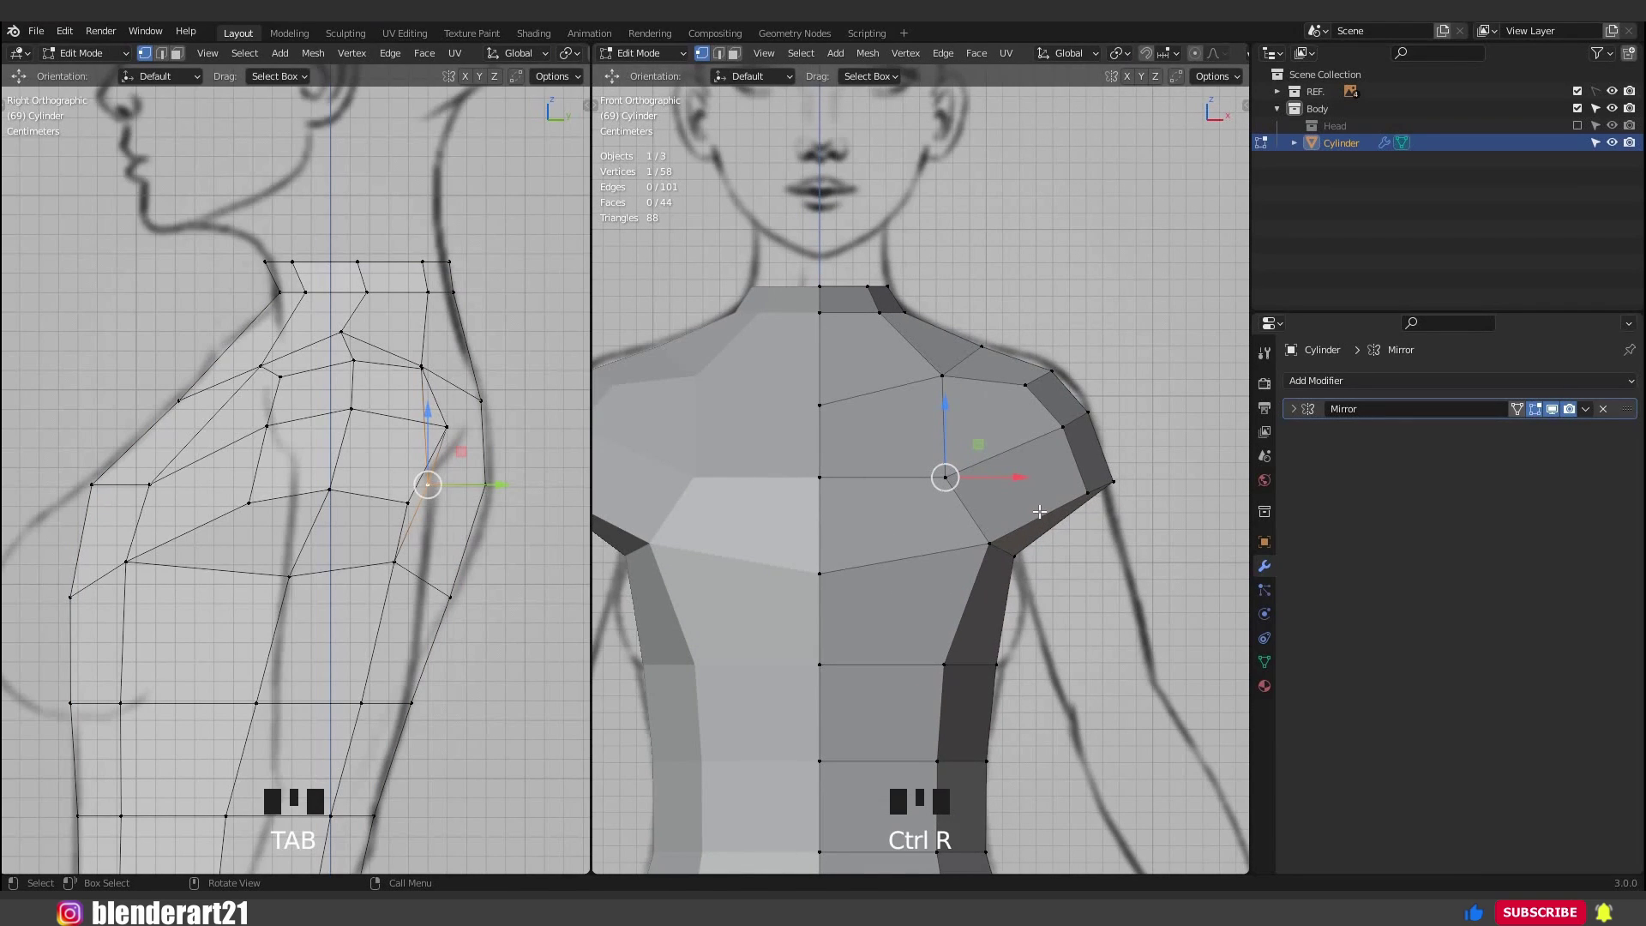
scroll(1078, 533, up, 1)
key(k)
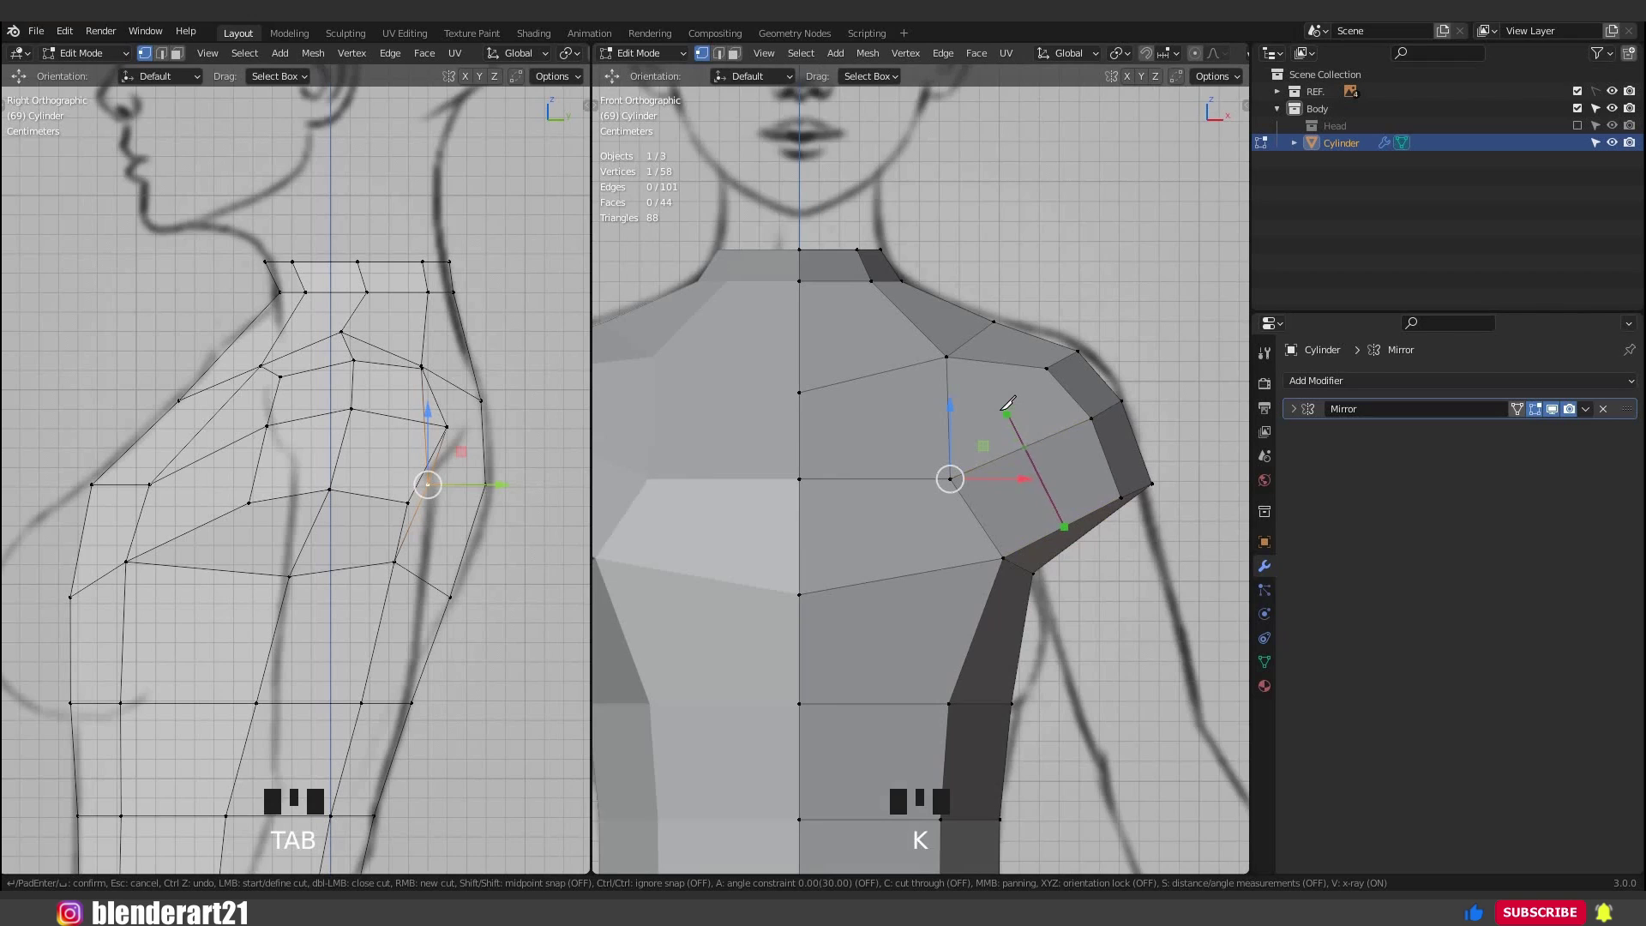
click(803, 433)
key(Return)
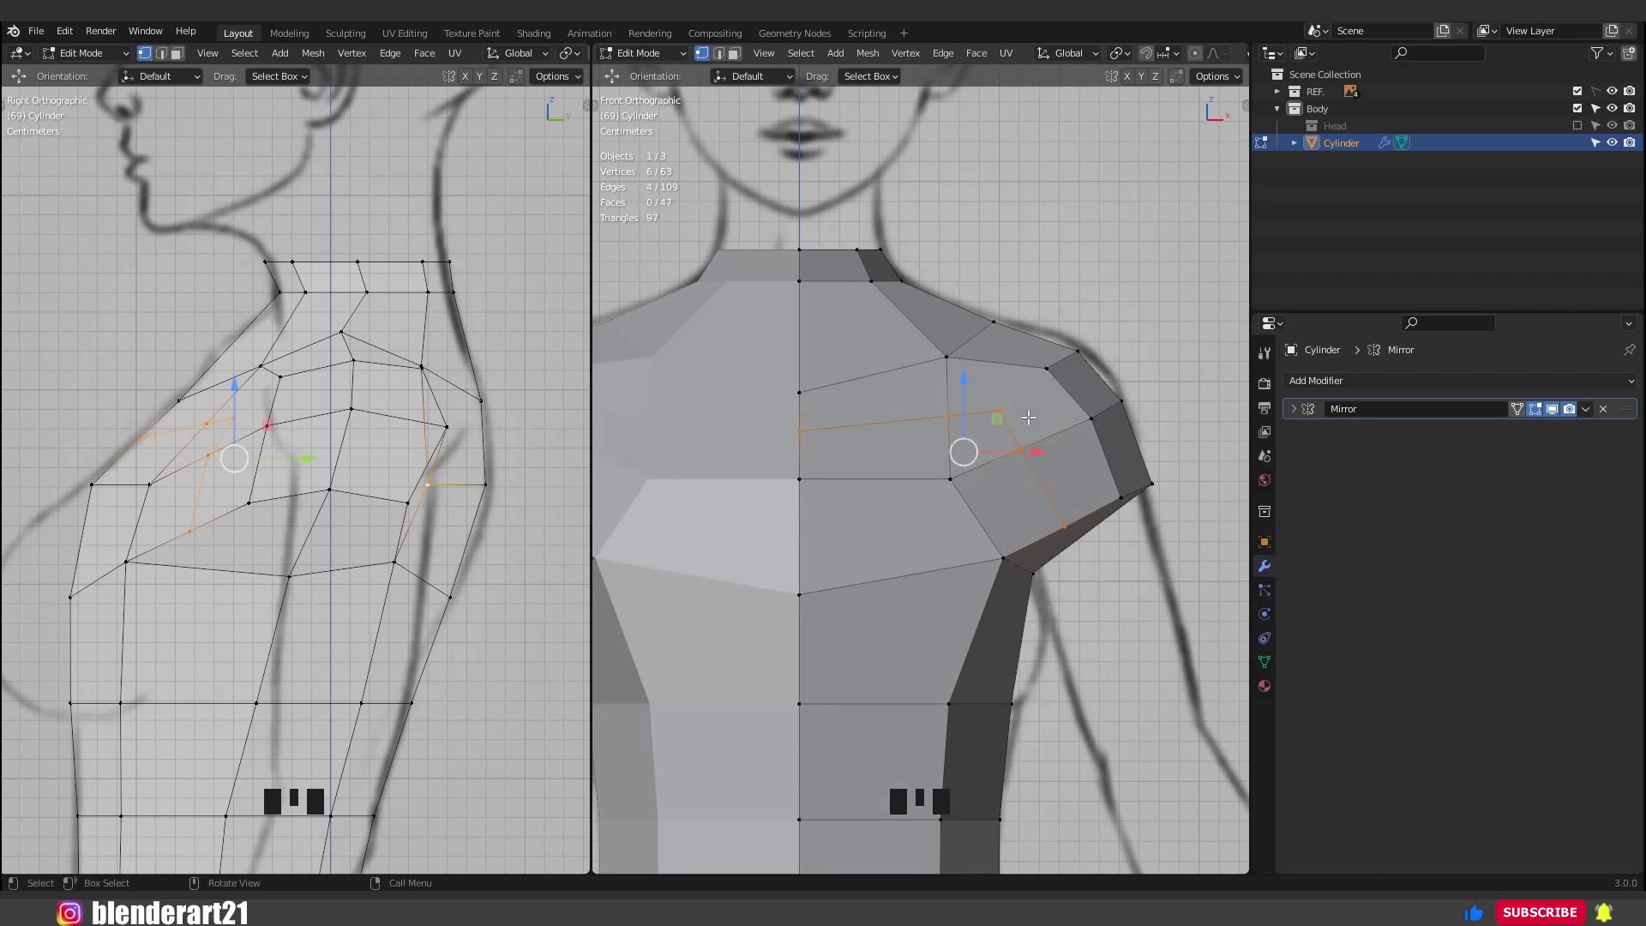
Join the corner vertex of the front knife cut to the upper front vertex of the shoulder end with an edge.
scroll(1014, 463, up, 3)
shift+middle_drag(1015, 464, 880, 549)
click(855, 457)
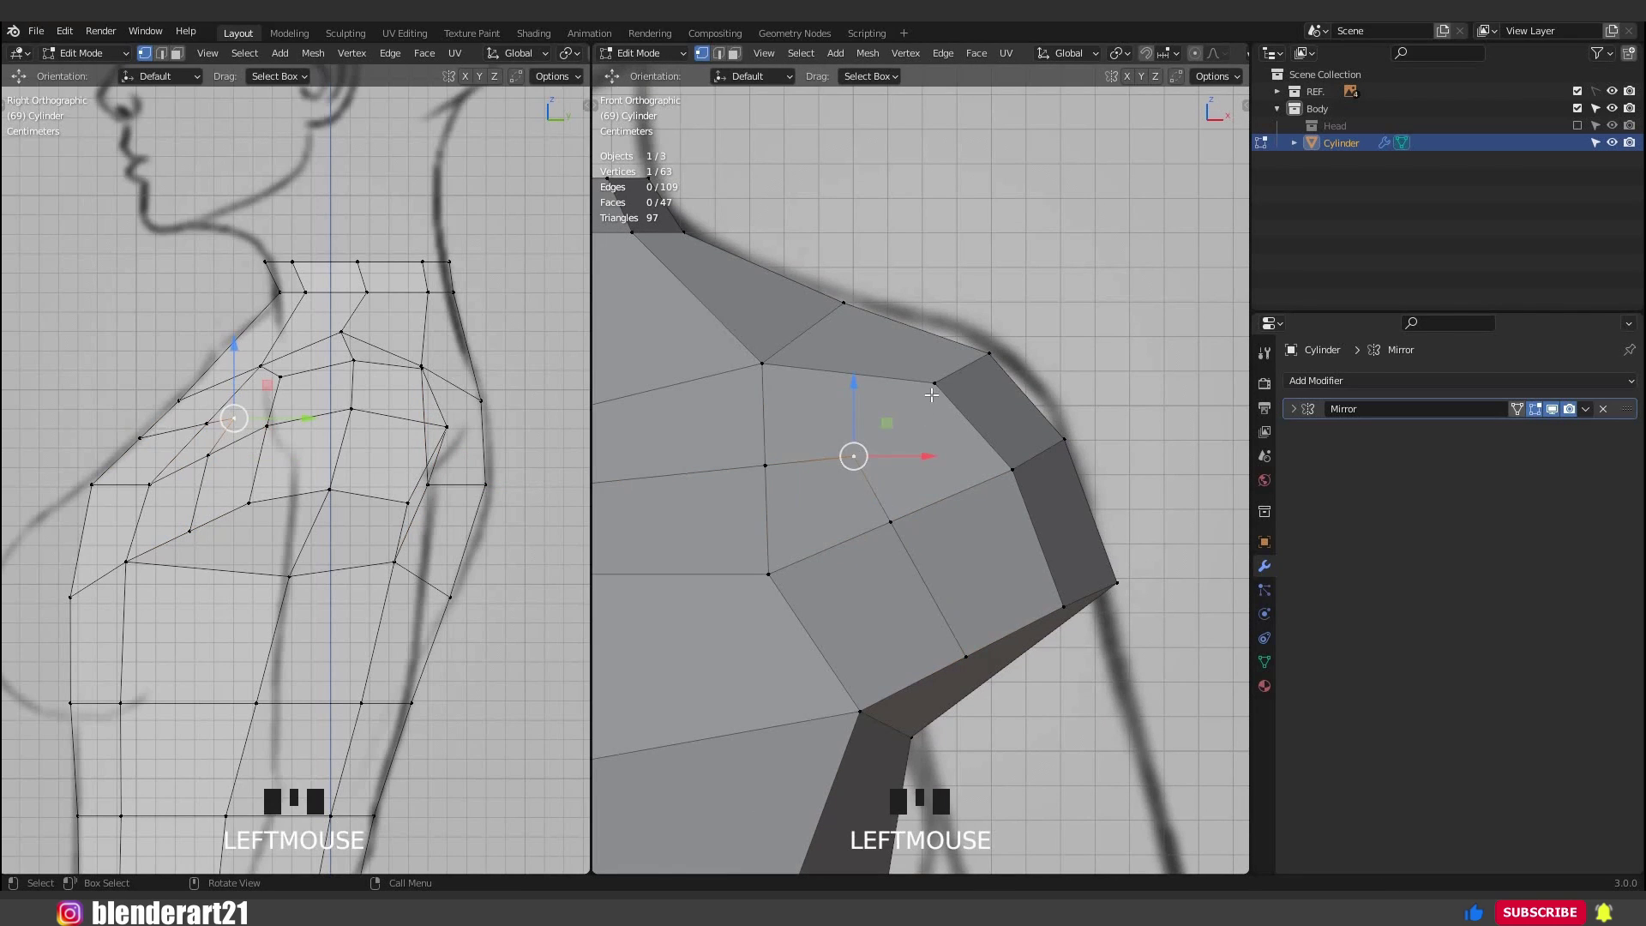
shift+click(933, 384)
key(j)
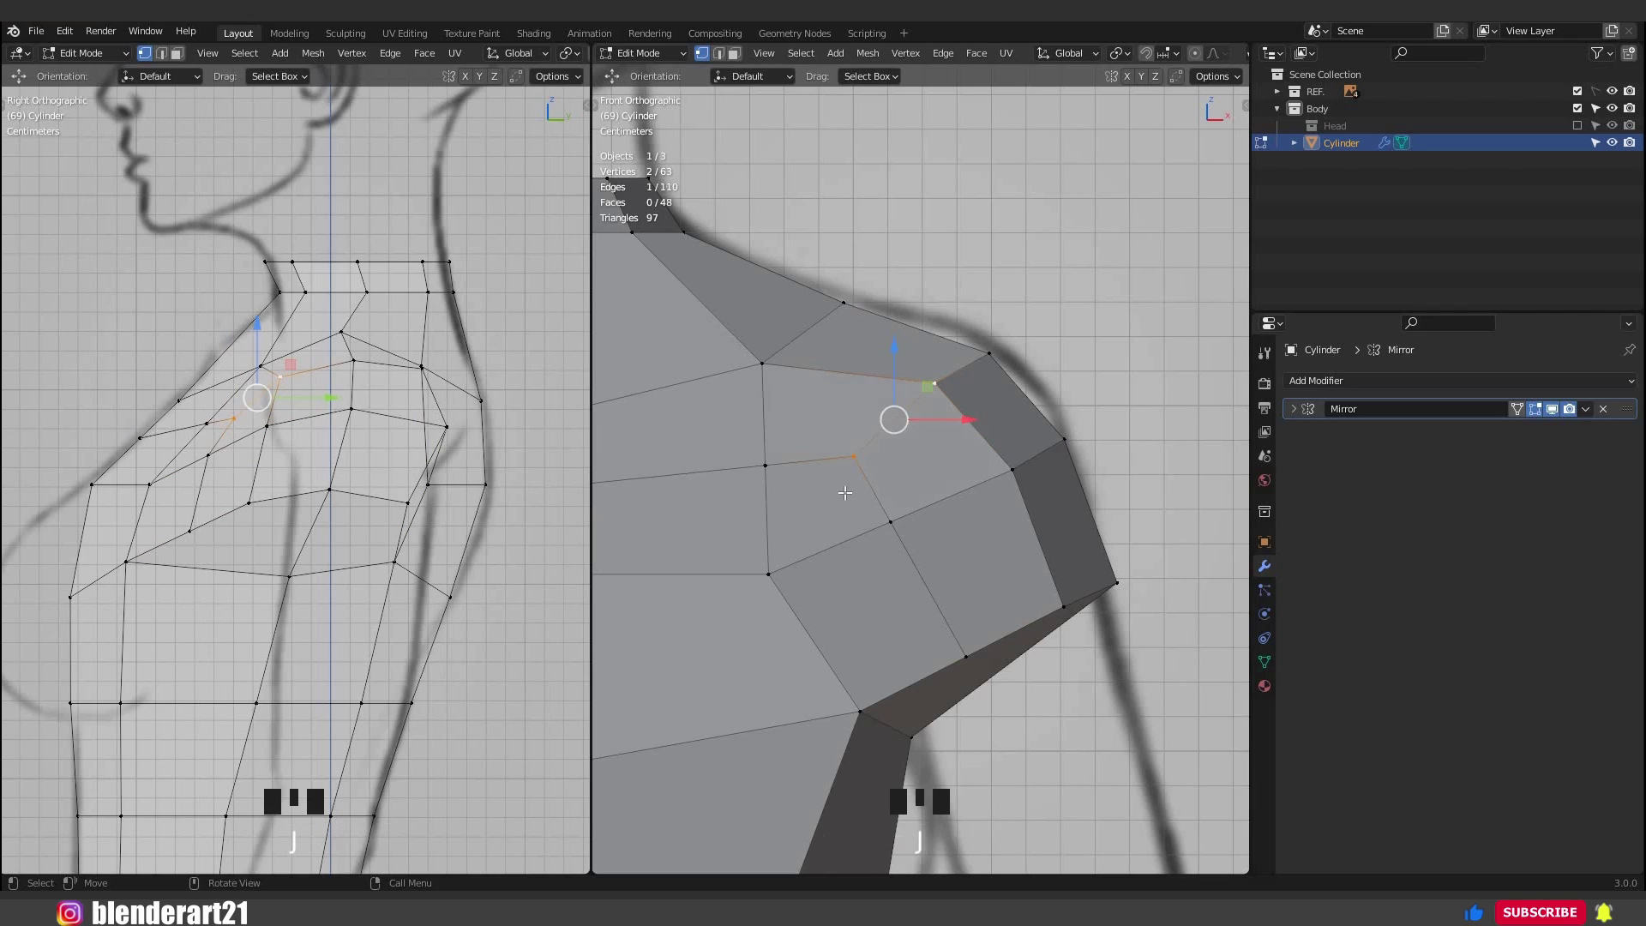
Move the front armpit vertex and the chest vertices above it backward along Y in the side view to align them vertically.
middle_drag(888, 480, 823, 549)
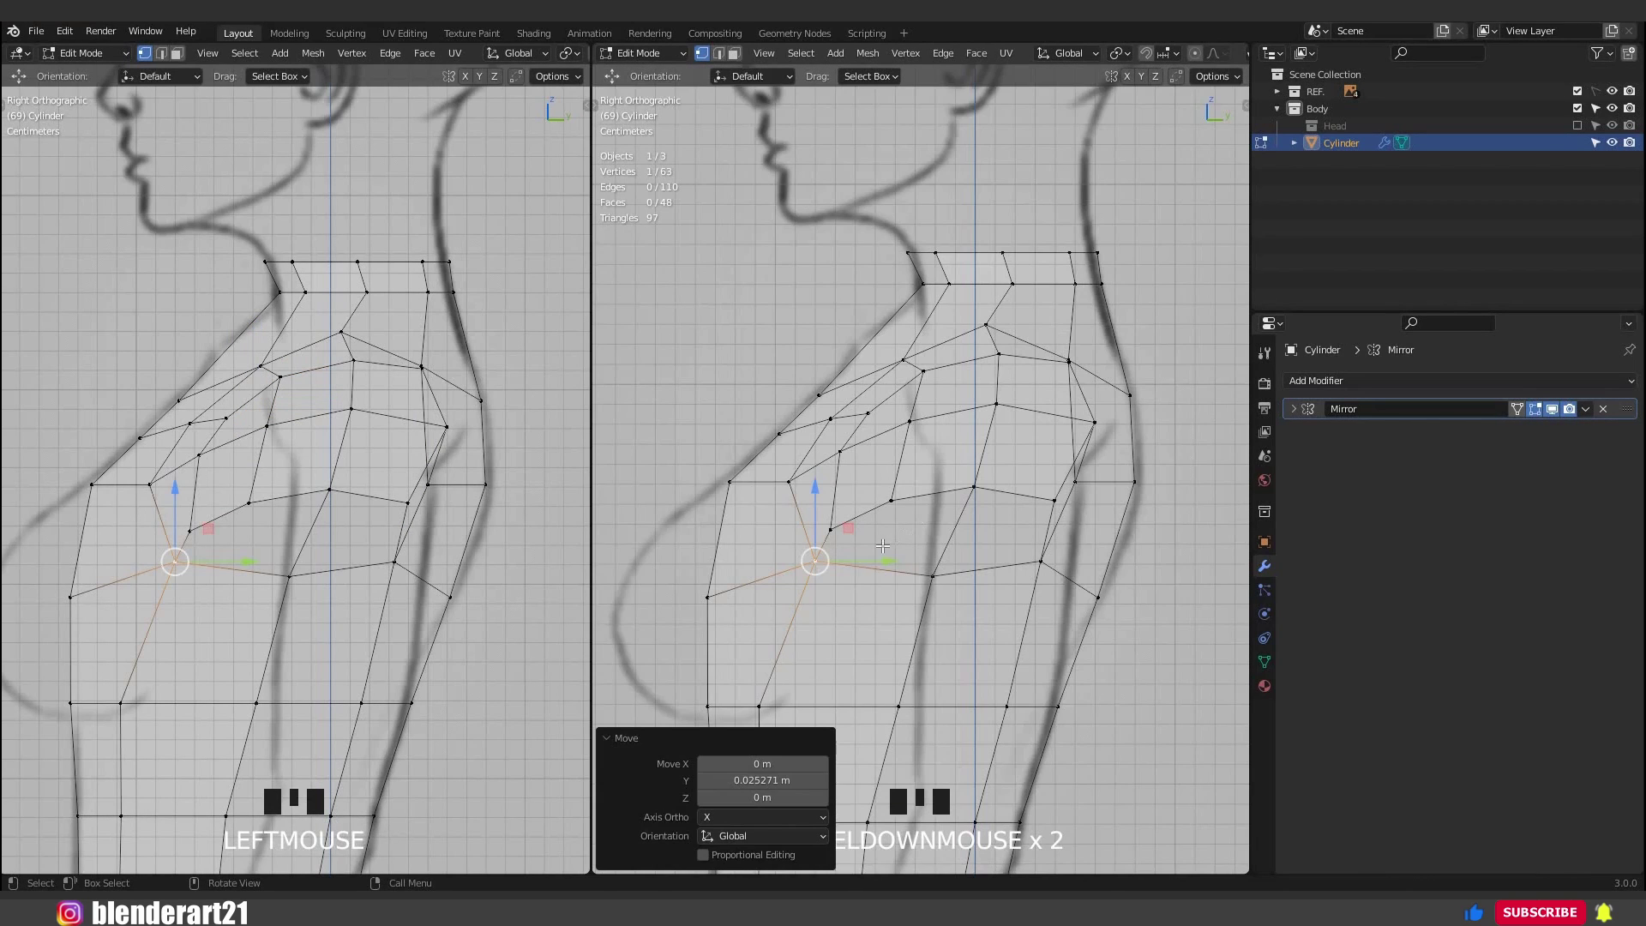
drag(823, 561, 855, 487)
click(886, 492)
drag(150, 485, 188, 485)
key(alt+z)
mouse_move(909, 532)
middle_down()
mouse_move(931, 526)
mouse_move(781, 483)
middle_up()
scroll(849, 506, down, 2)
click(763, 816)
click(763, 781)
Add one centred vertical loop cut beside the centre line on the front of the torso and one on the back.
middle_drag(858, 557, 856, 429)
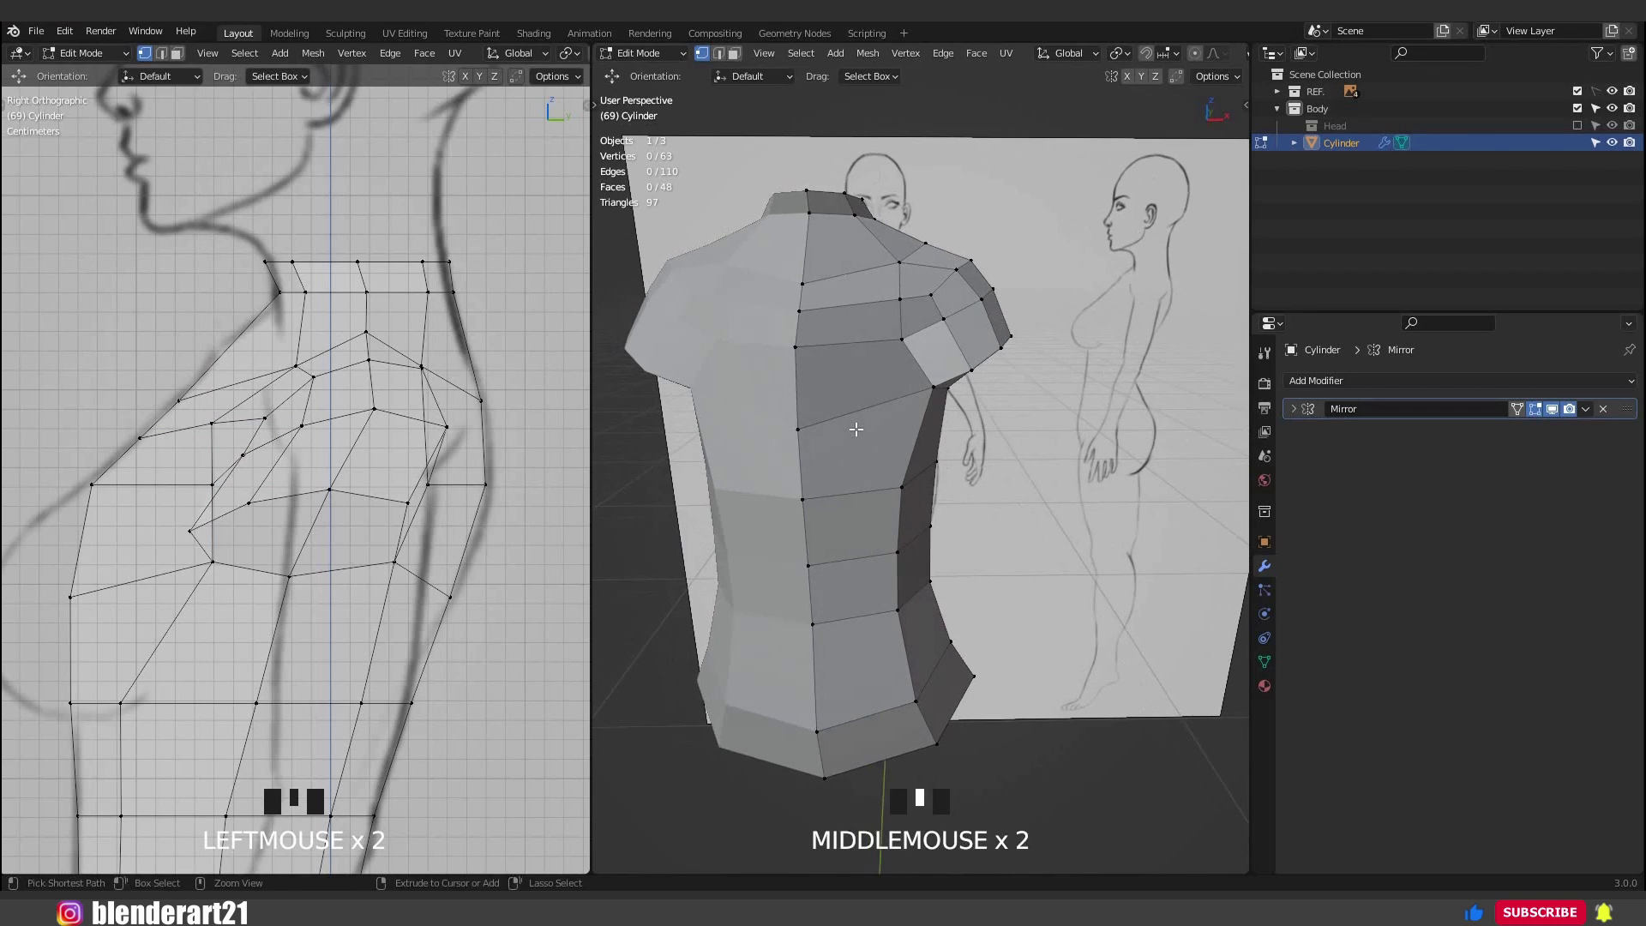
key(ctrl+r)
click(1018, 466)
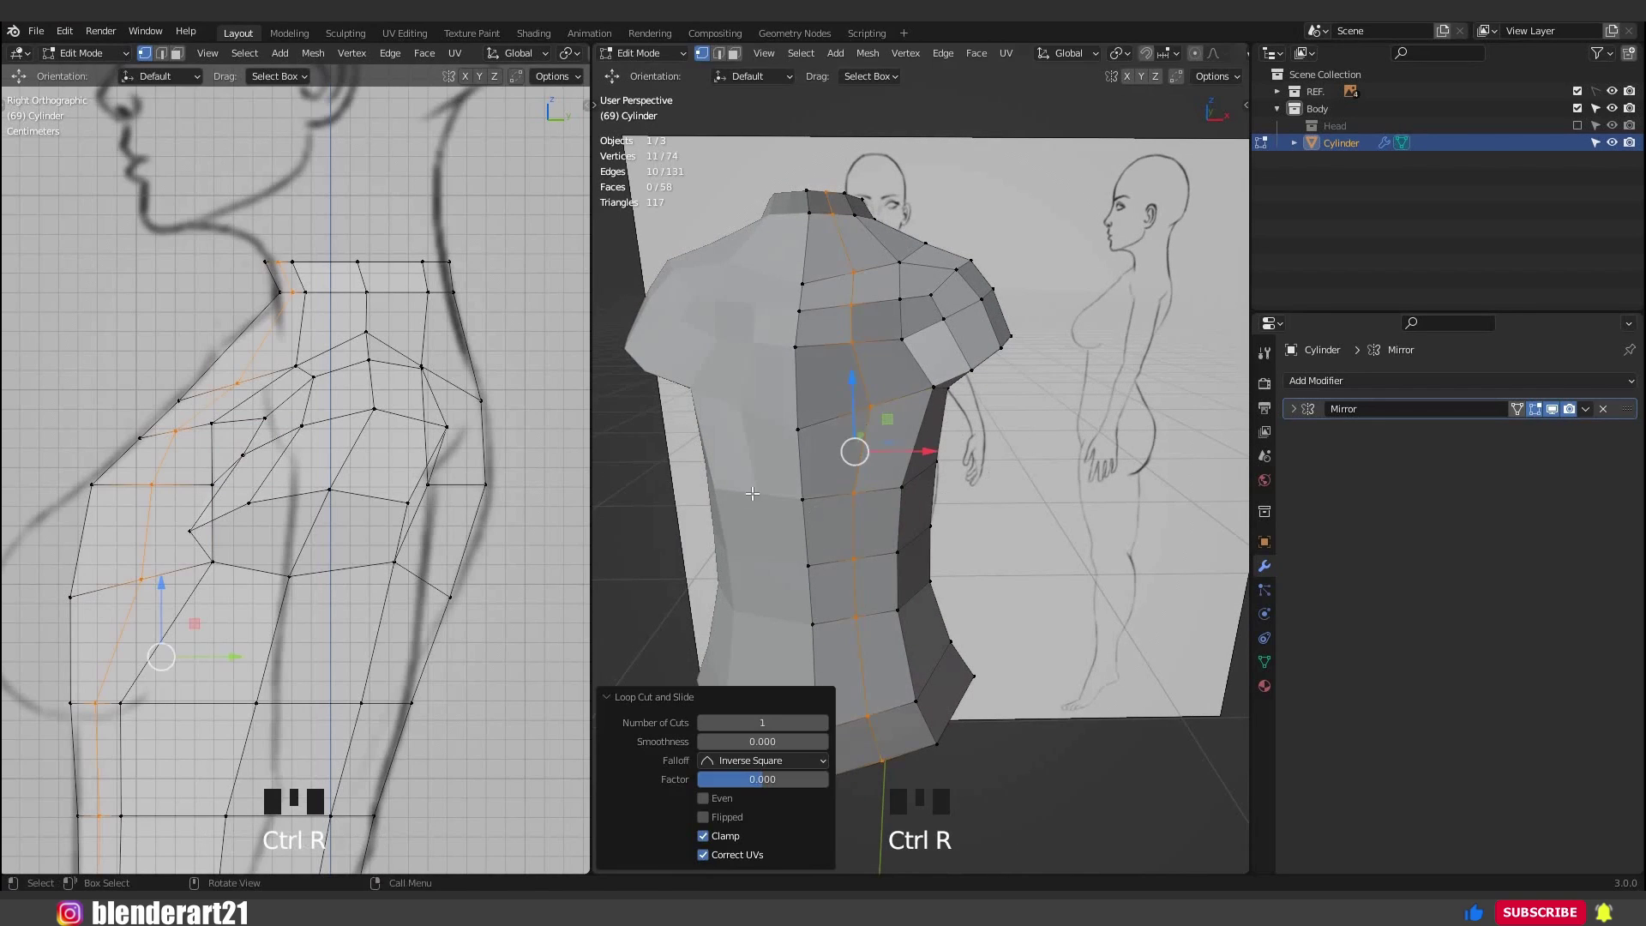
middle_drag(1019, 466, 989, 305)
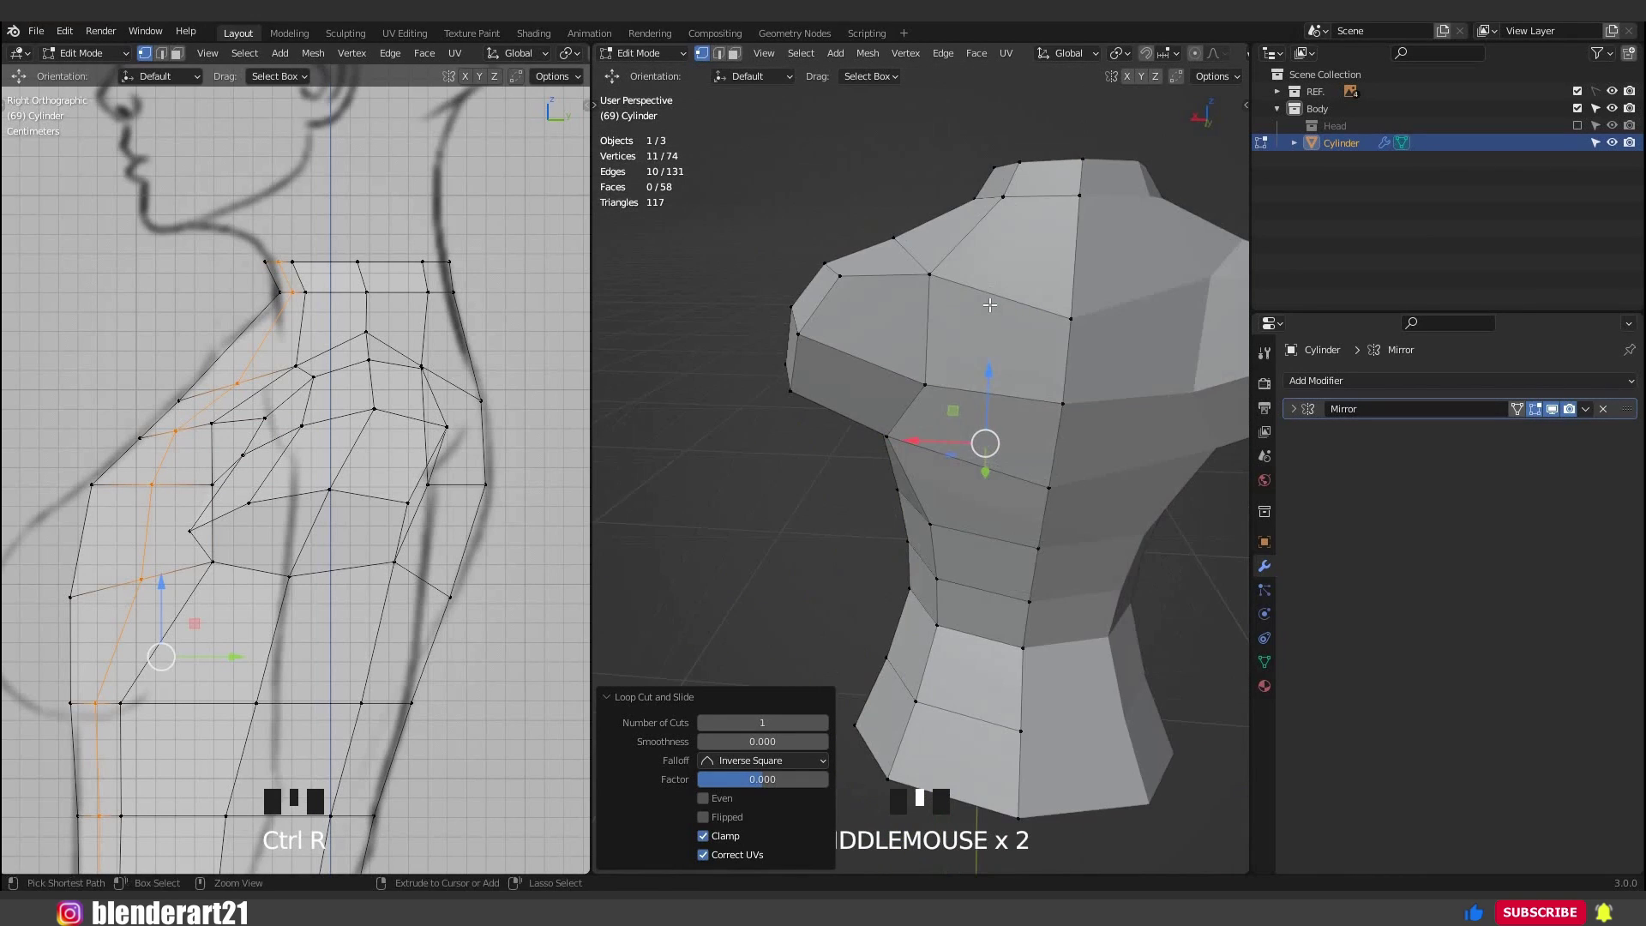
key(ctrl+r)
click(792, 378)
right_click(907, 423)
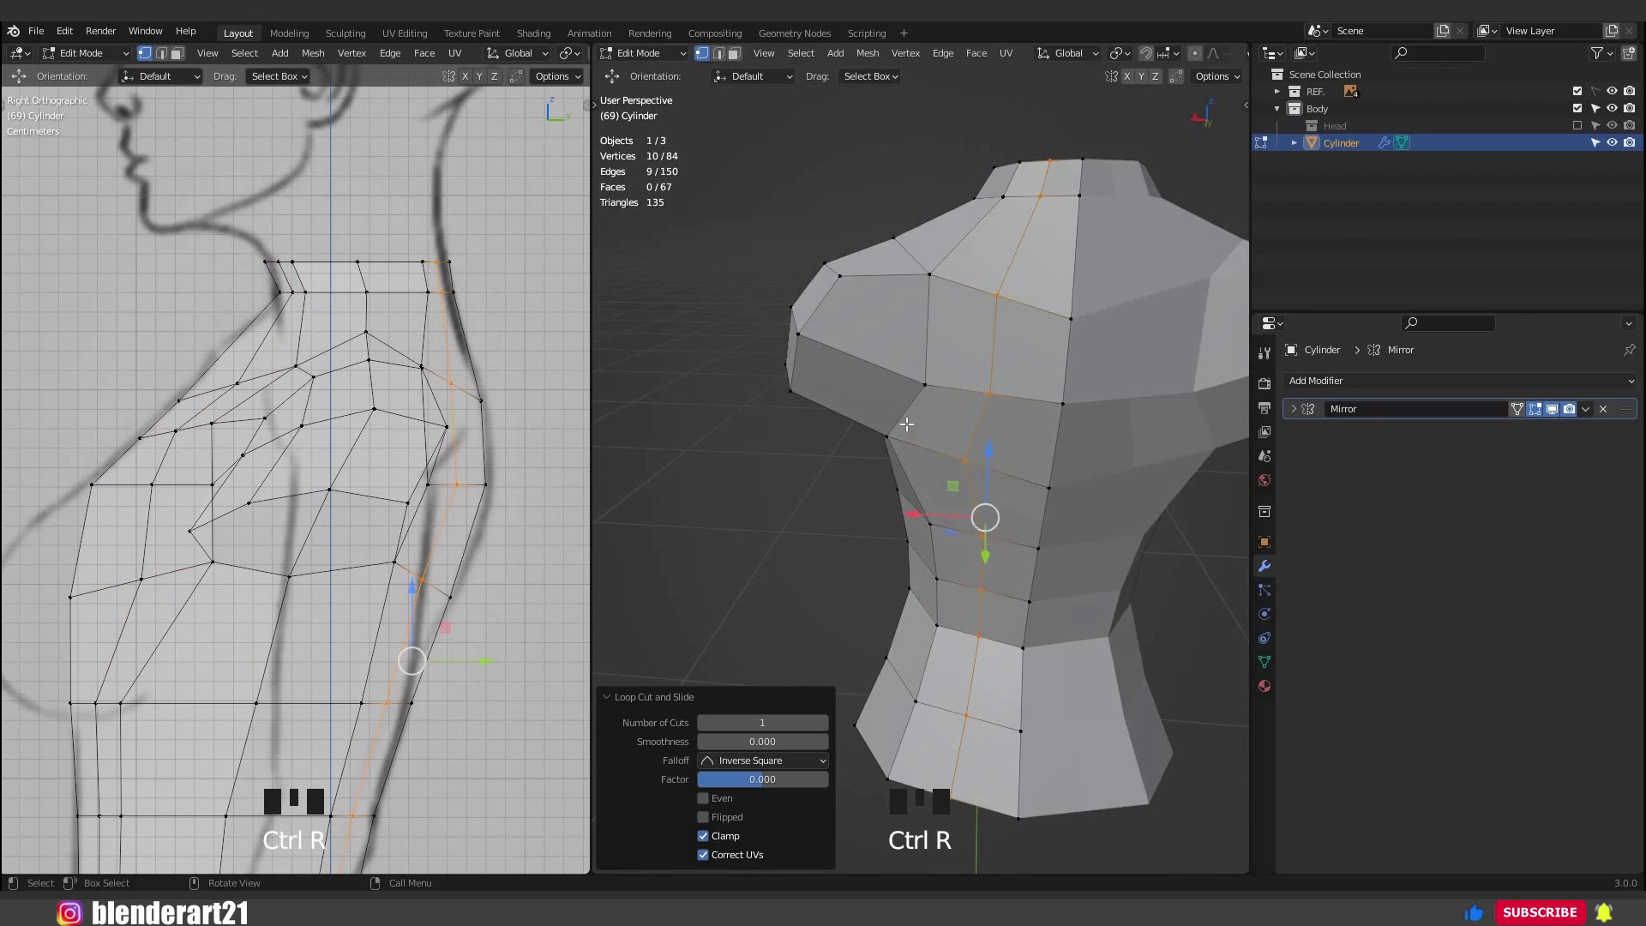
Knife-cut new edges on the back from the shoulder's underside up through the shoulder and across to the centre line.
middle_drag(1119, 375, 840, 360)
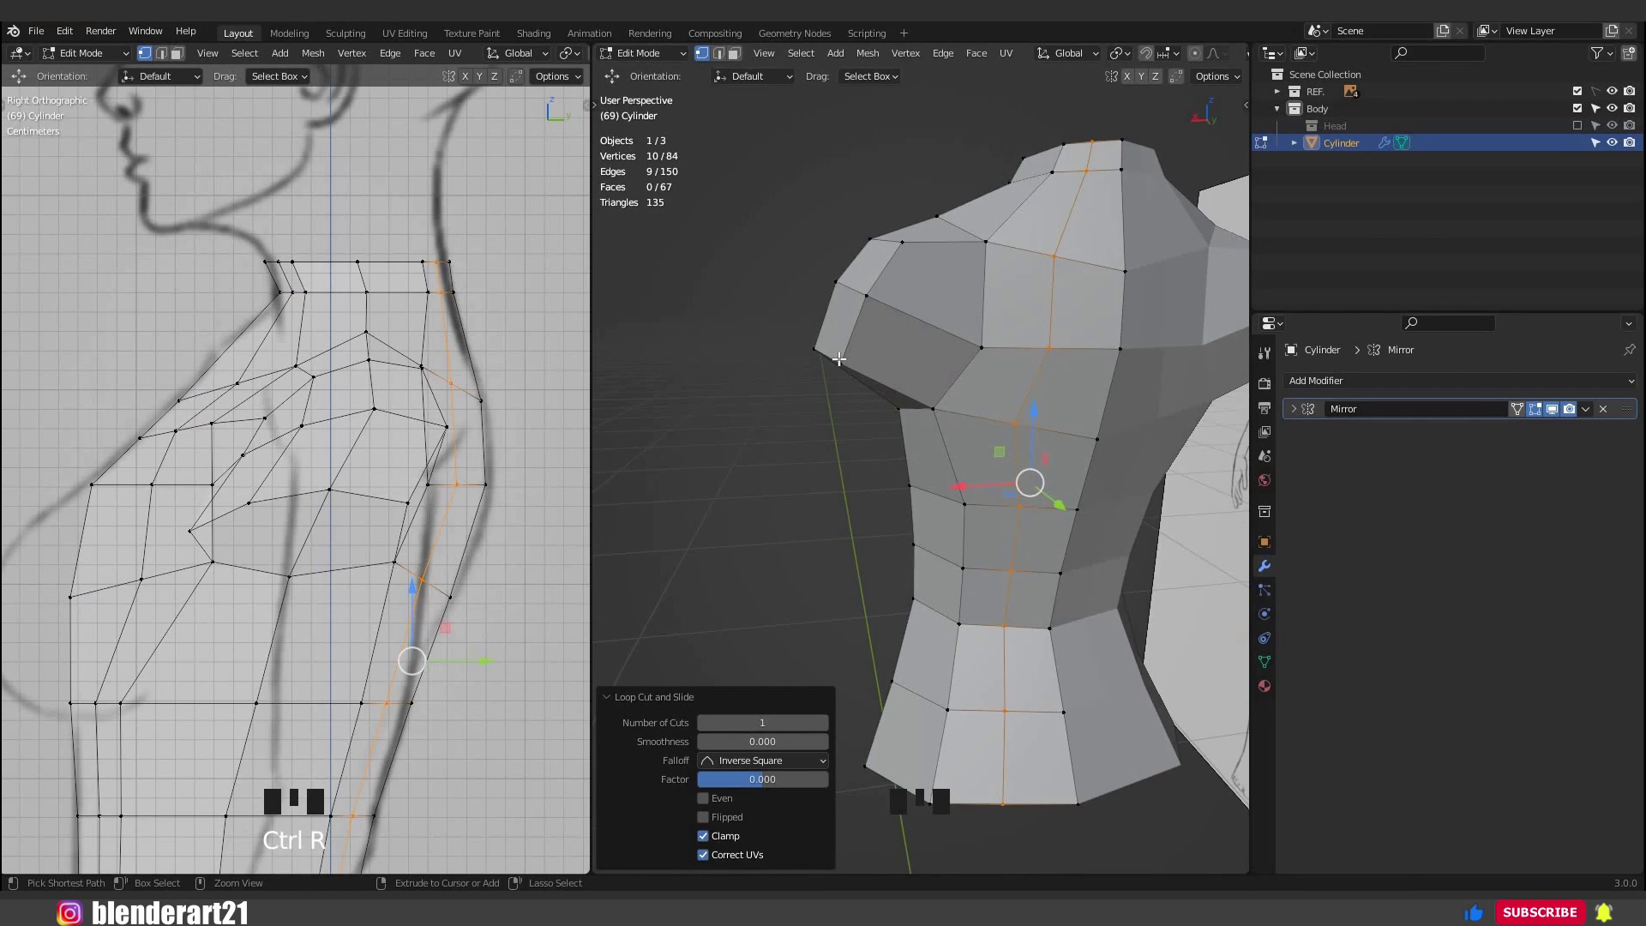
key(ctrl+KP_1)
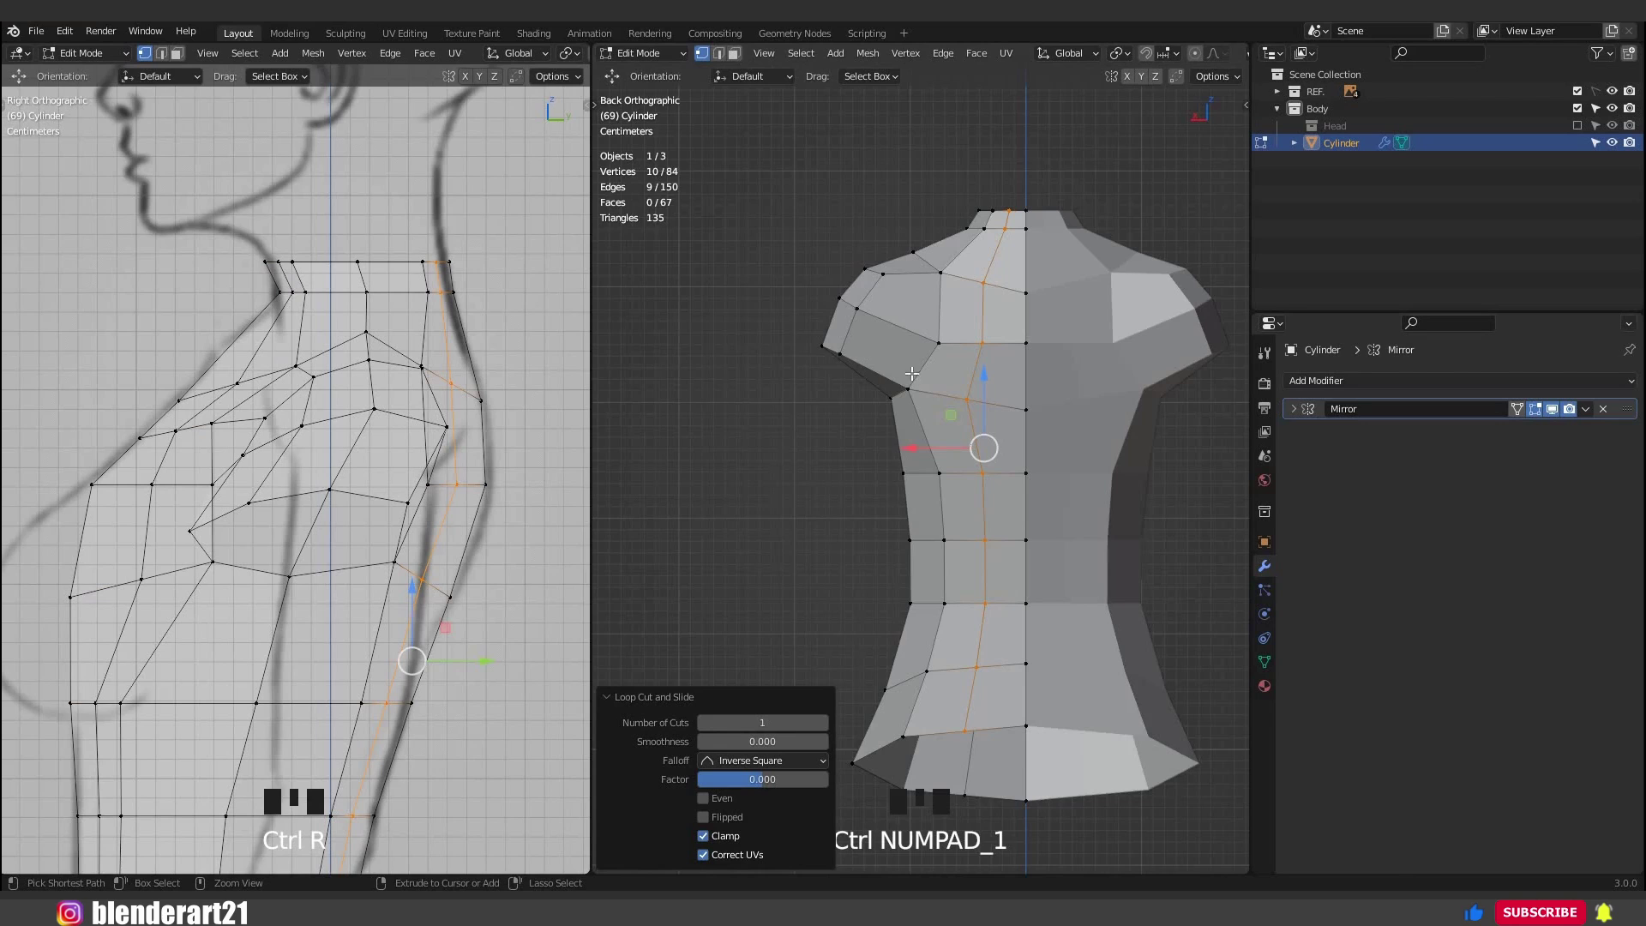
scroll(912, 374, up, 2)
shift+middle_drag(911, 374, 870, 451)
scroll(872, 460, up, 2)
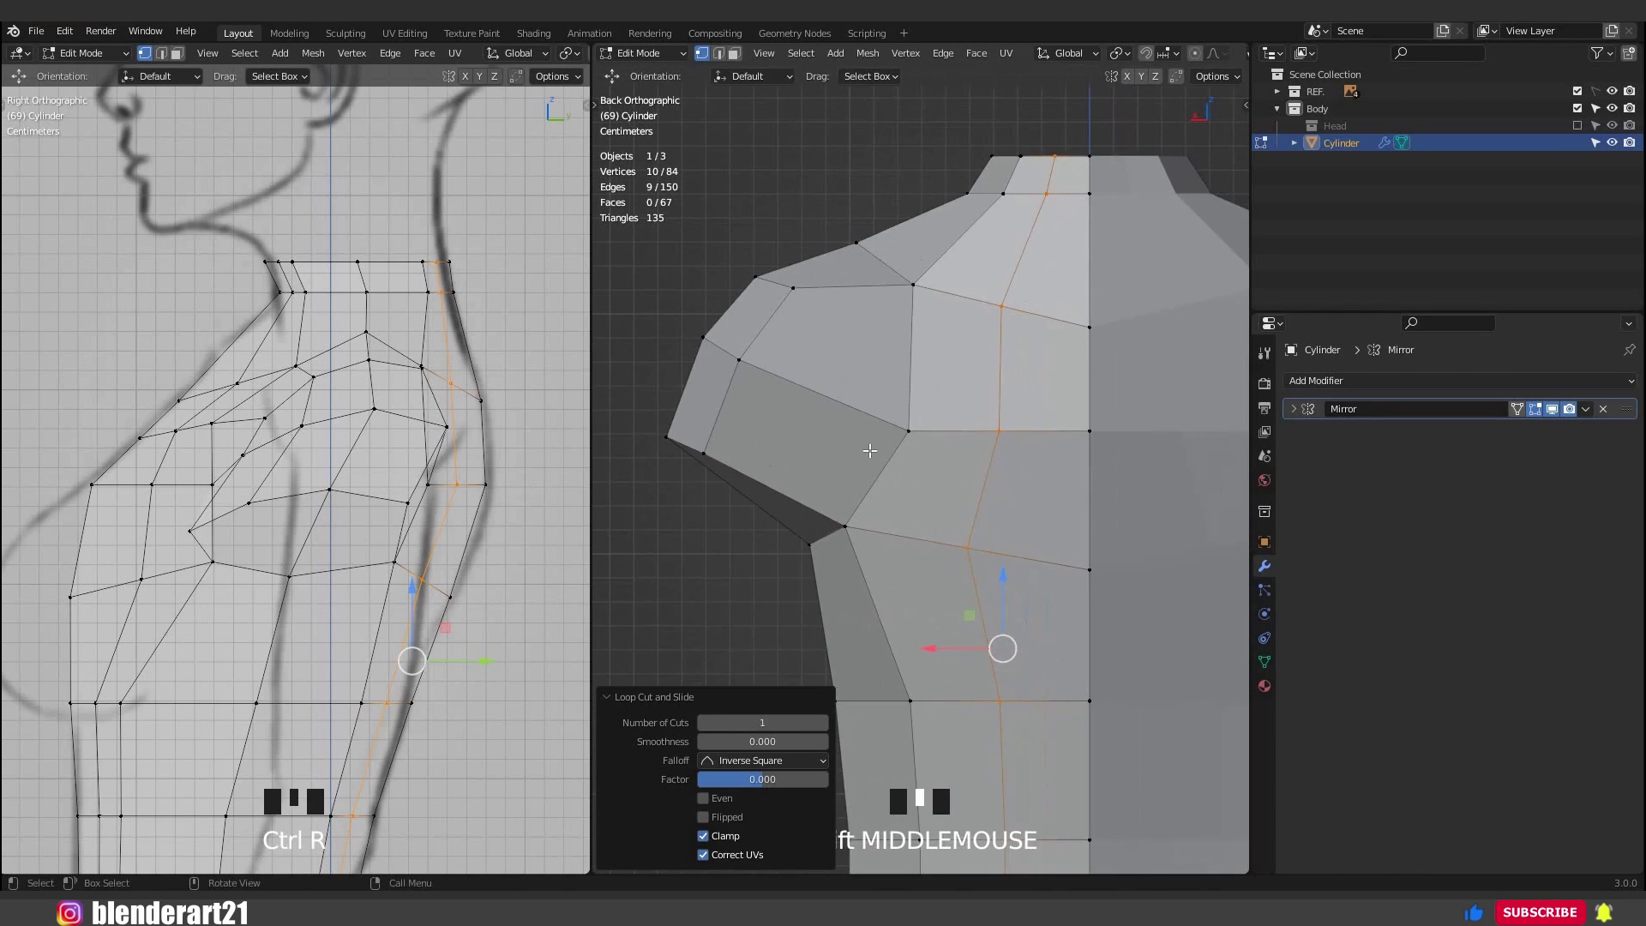
key(k)
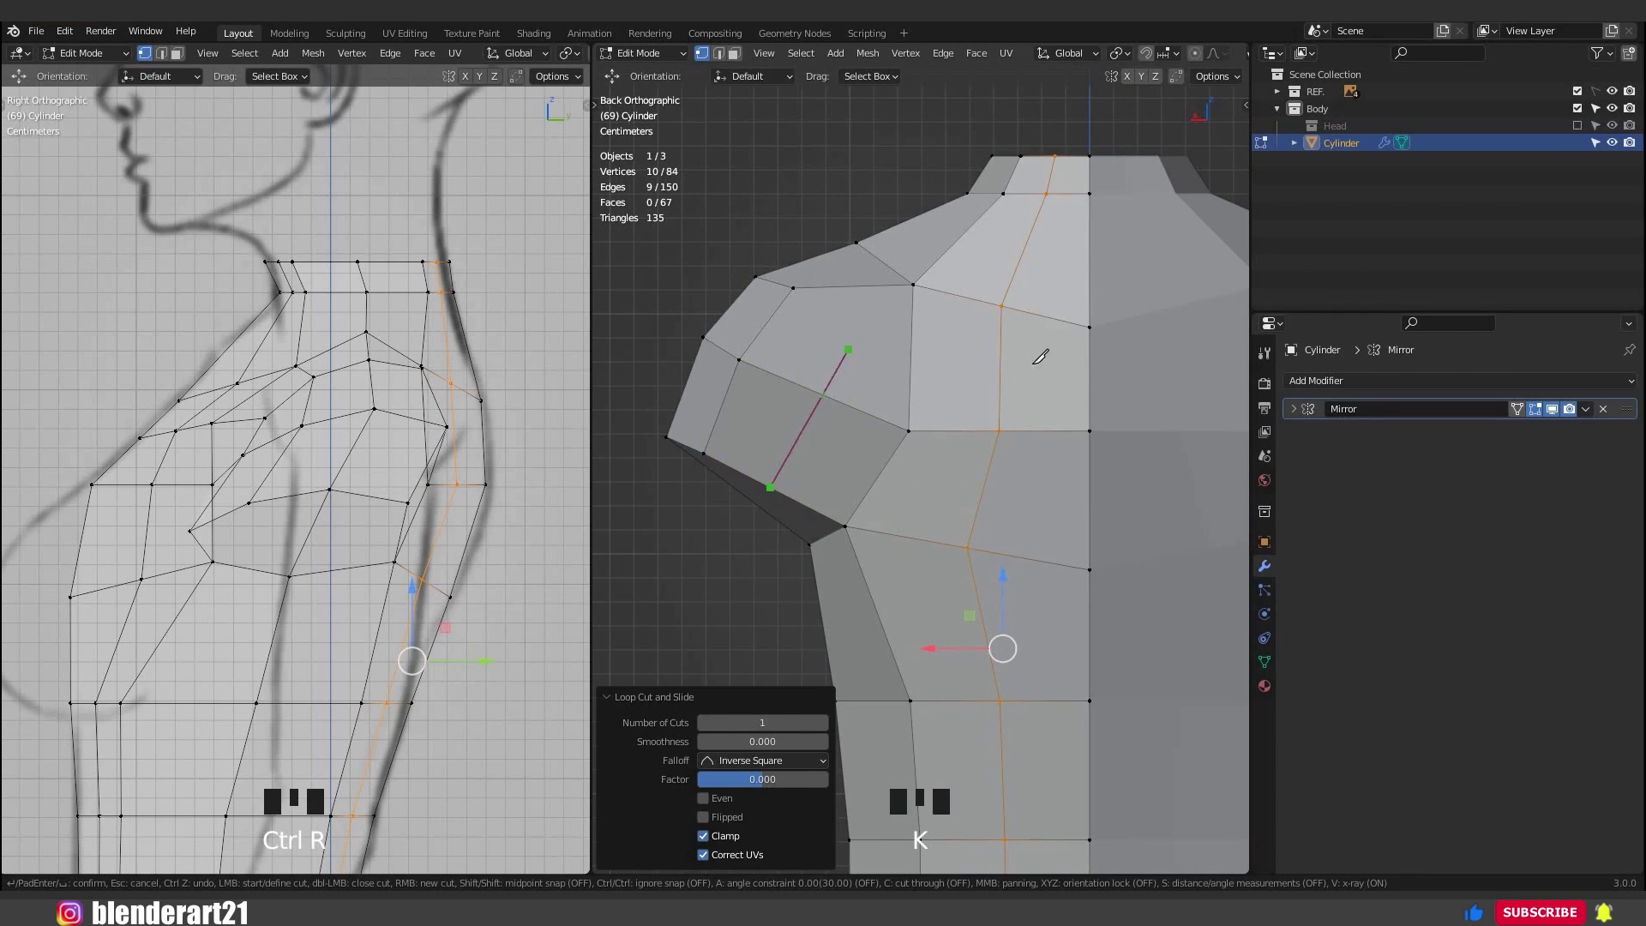
key(Return)
Connect the upper back vertex of the shoulder to the knife-cut vertex below it with a new edge.
shift+click(789, 285)
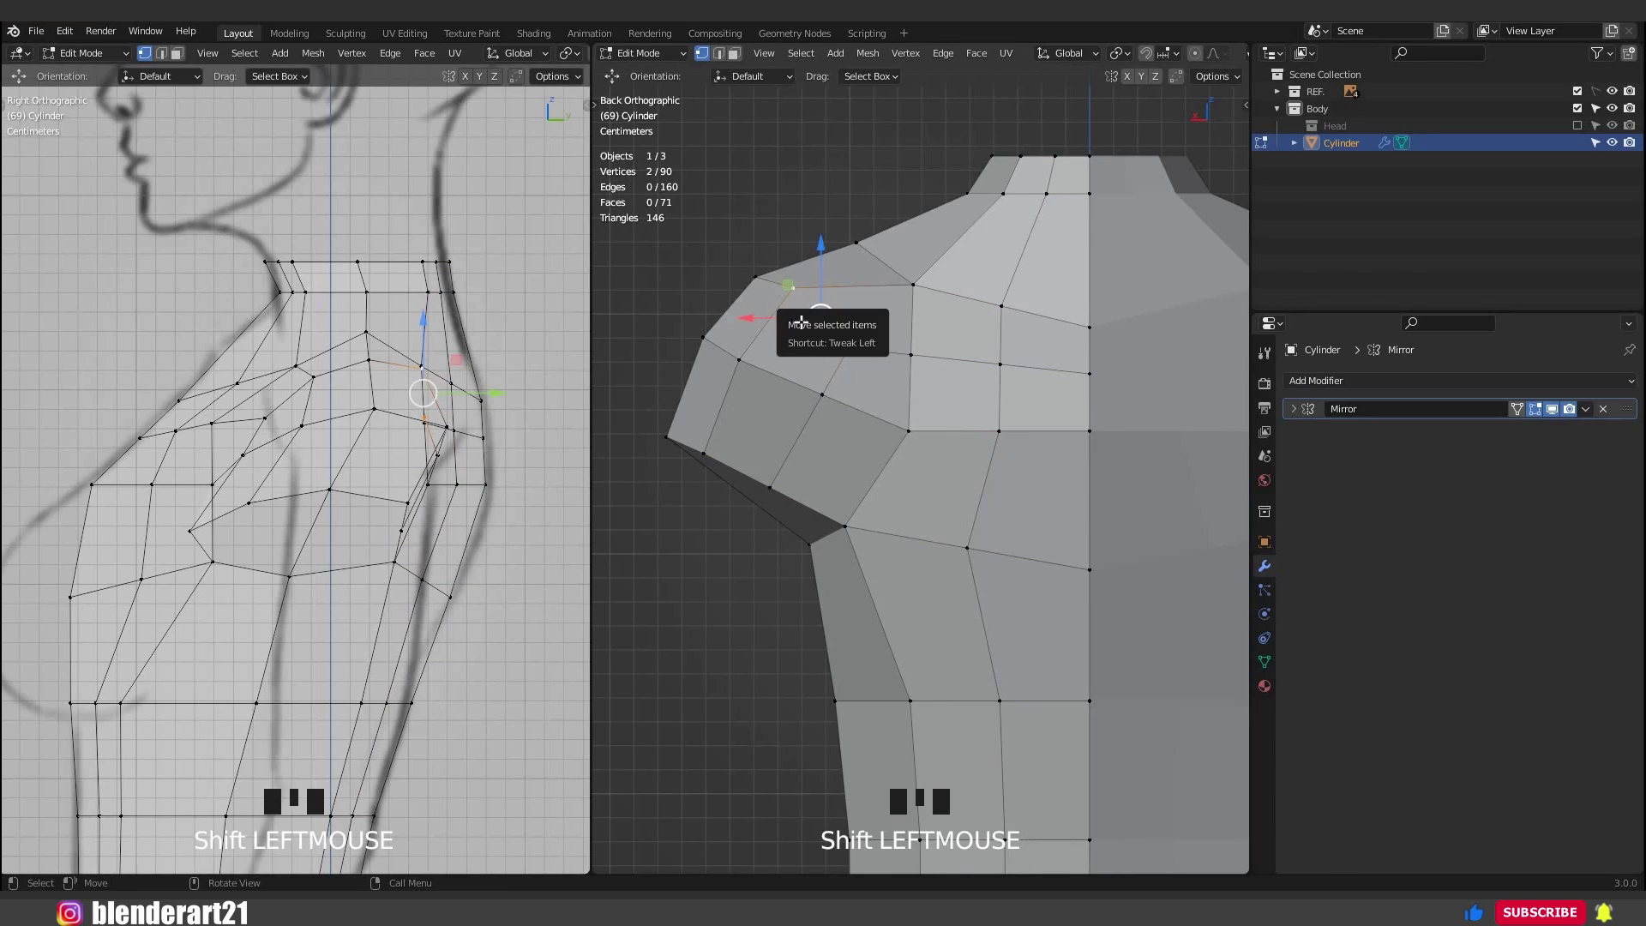
key(j)
scroll(830, 370, down, 3)
middle_drag(830, 371, 888, 488)
key(Tab)
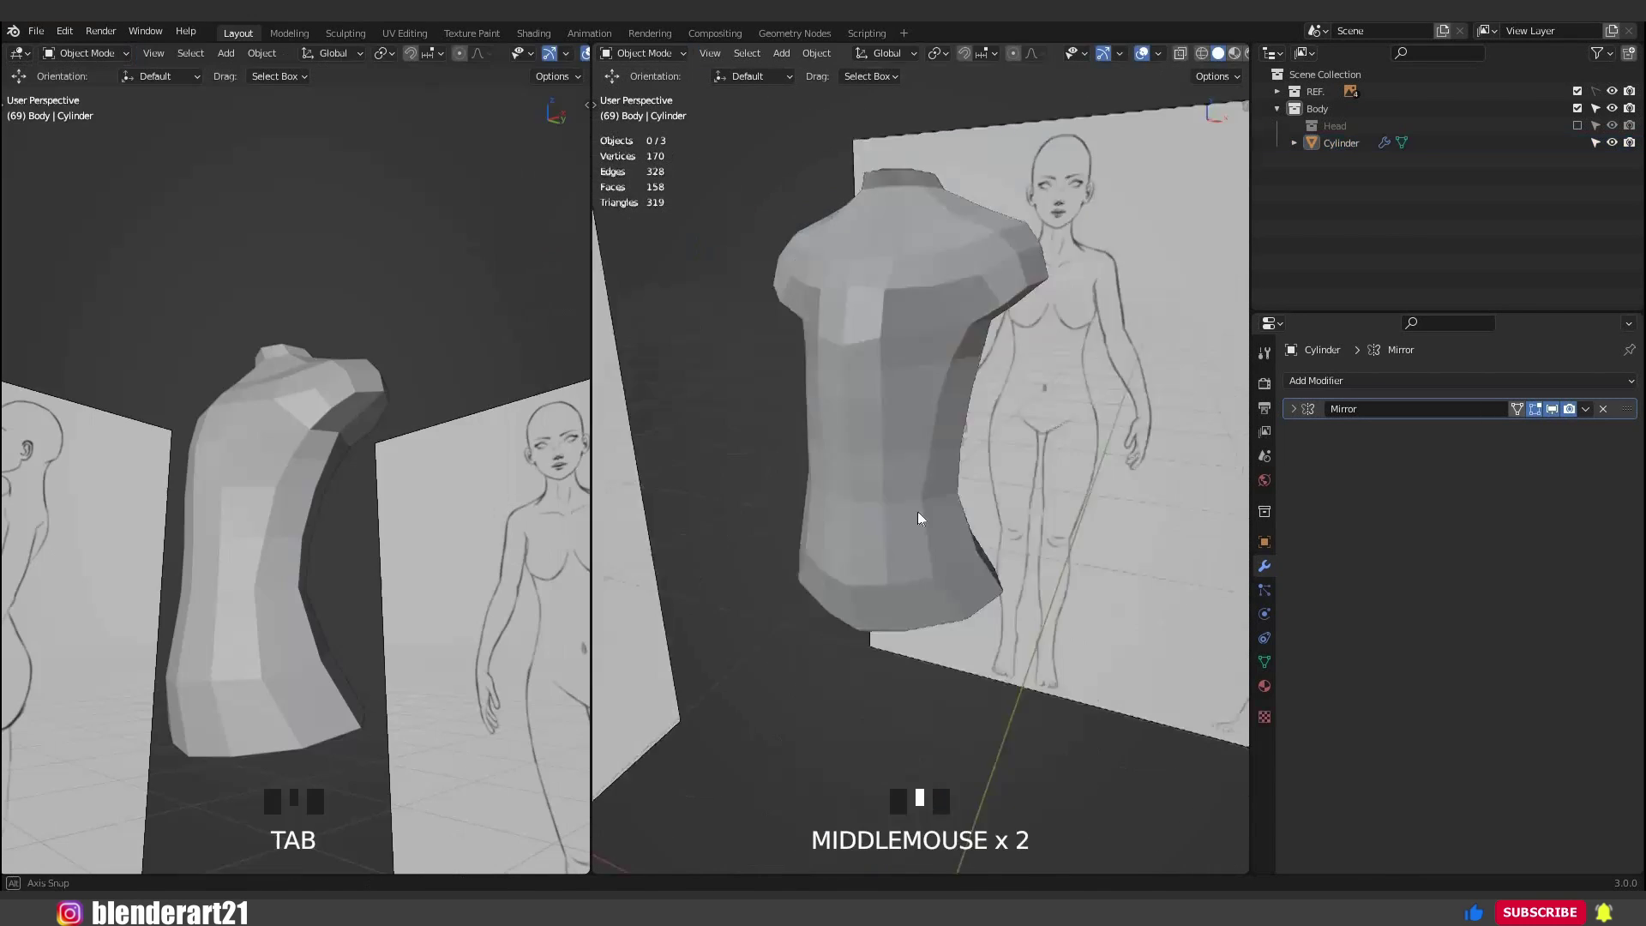
middle_drag(917, 511, 959, 347)
key(KP_1)
scroll(860, 426, up, 2)
scroll(950, 356, up, 2)
key(Tab)
scroll(1035, 409, up, 2)
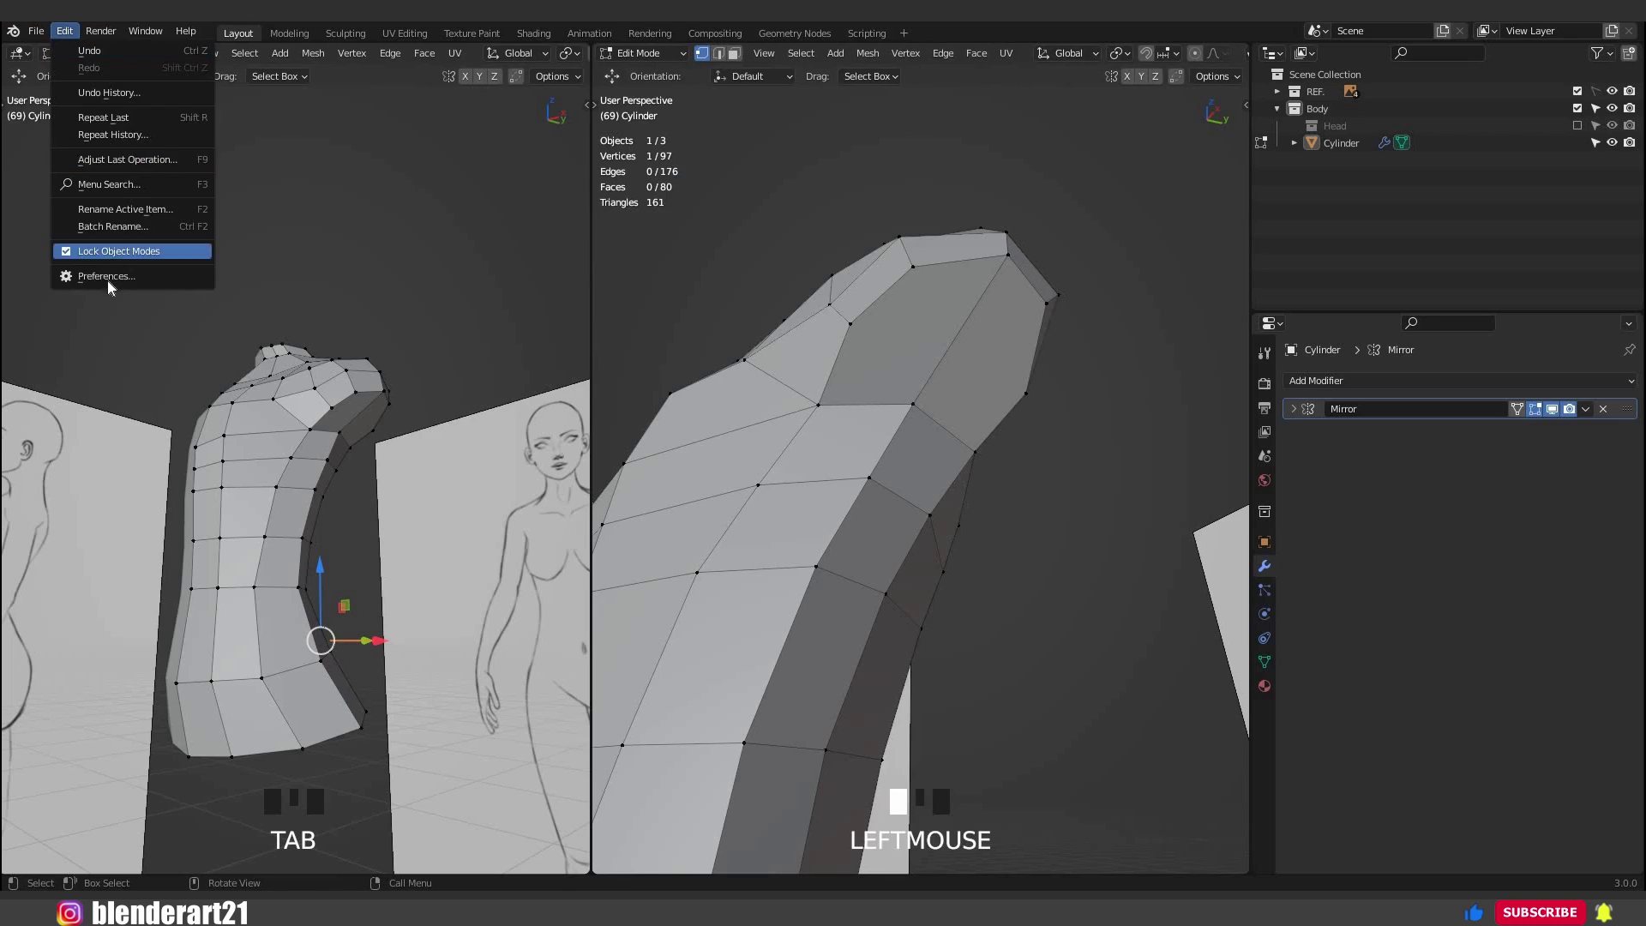
Enable the Mesh: LoopTools add-on, save the preferences and view the LoopTools commands available for vertices.
click(107, 280)
click(581, 406)
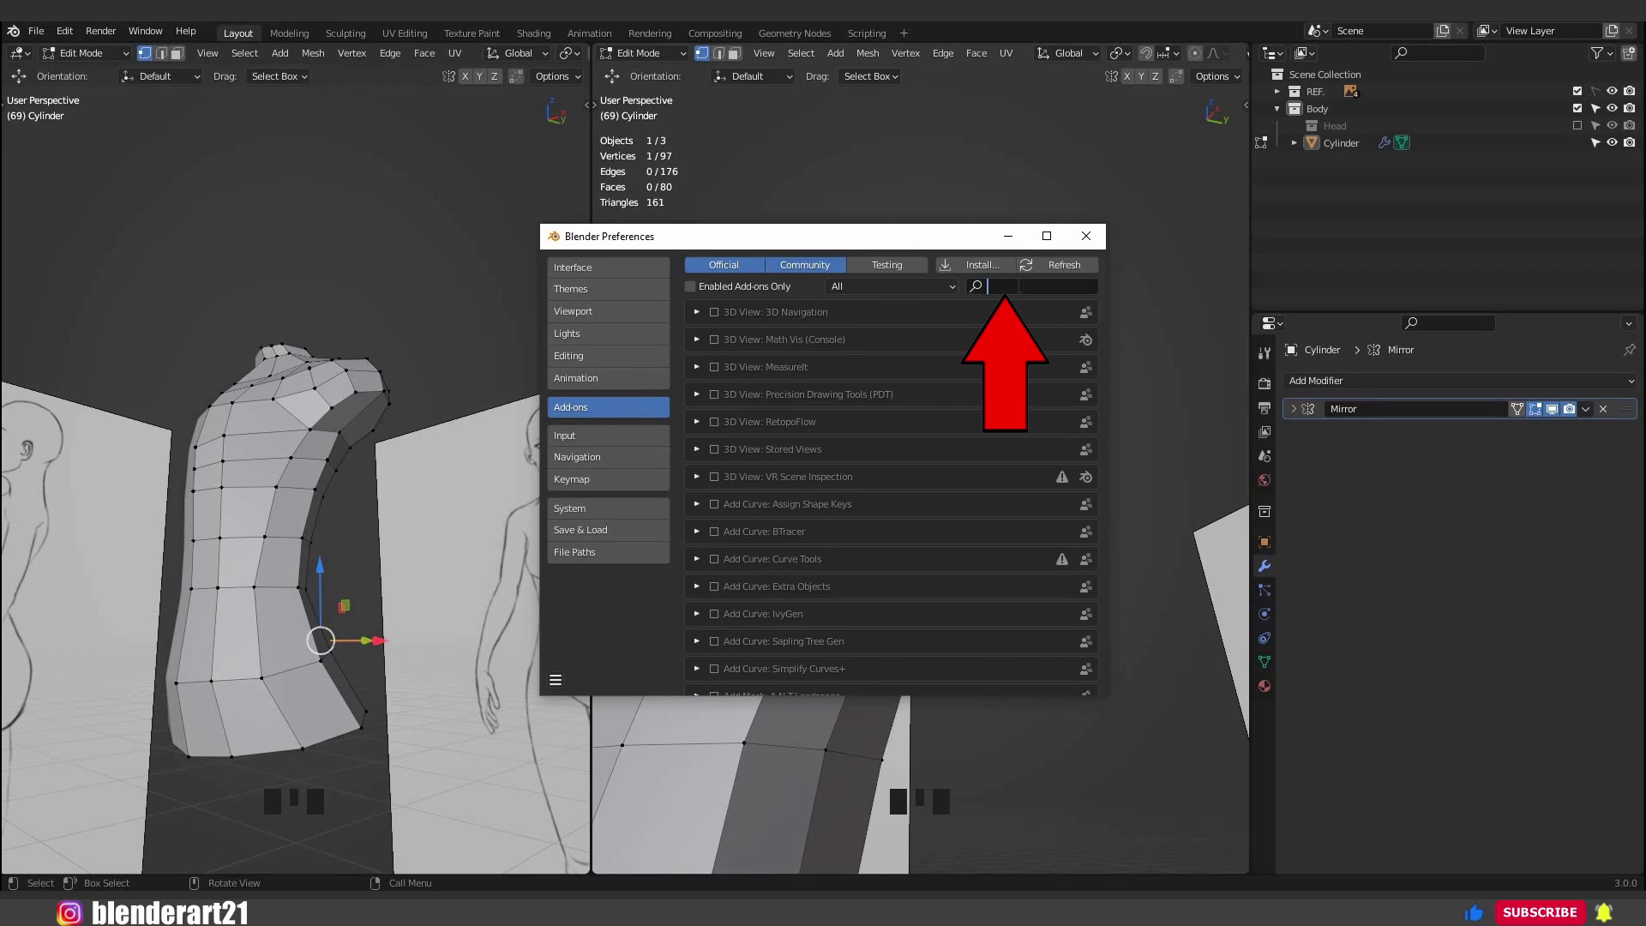
text(loo)
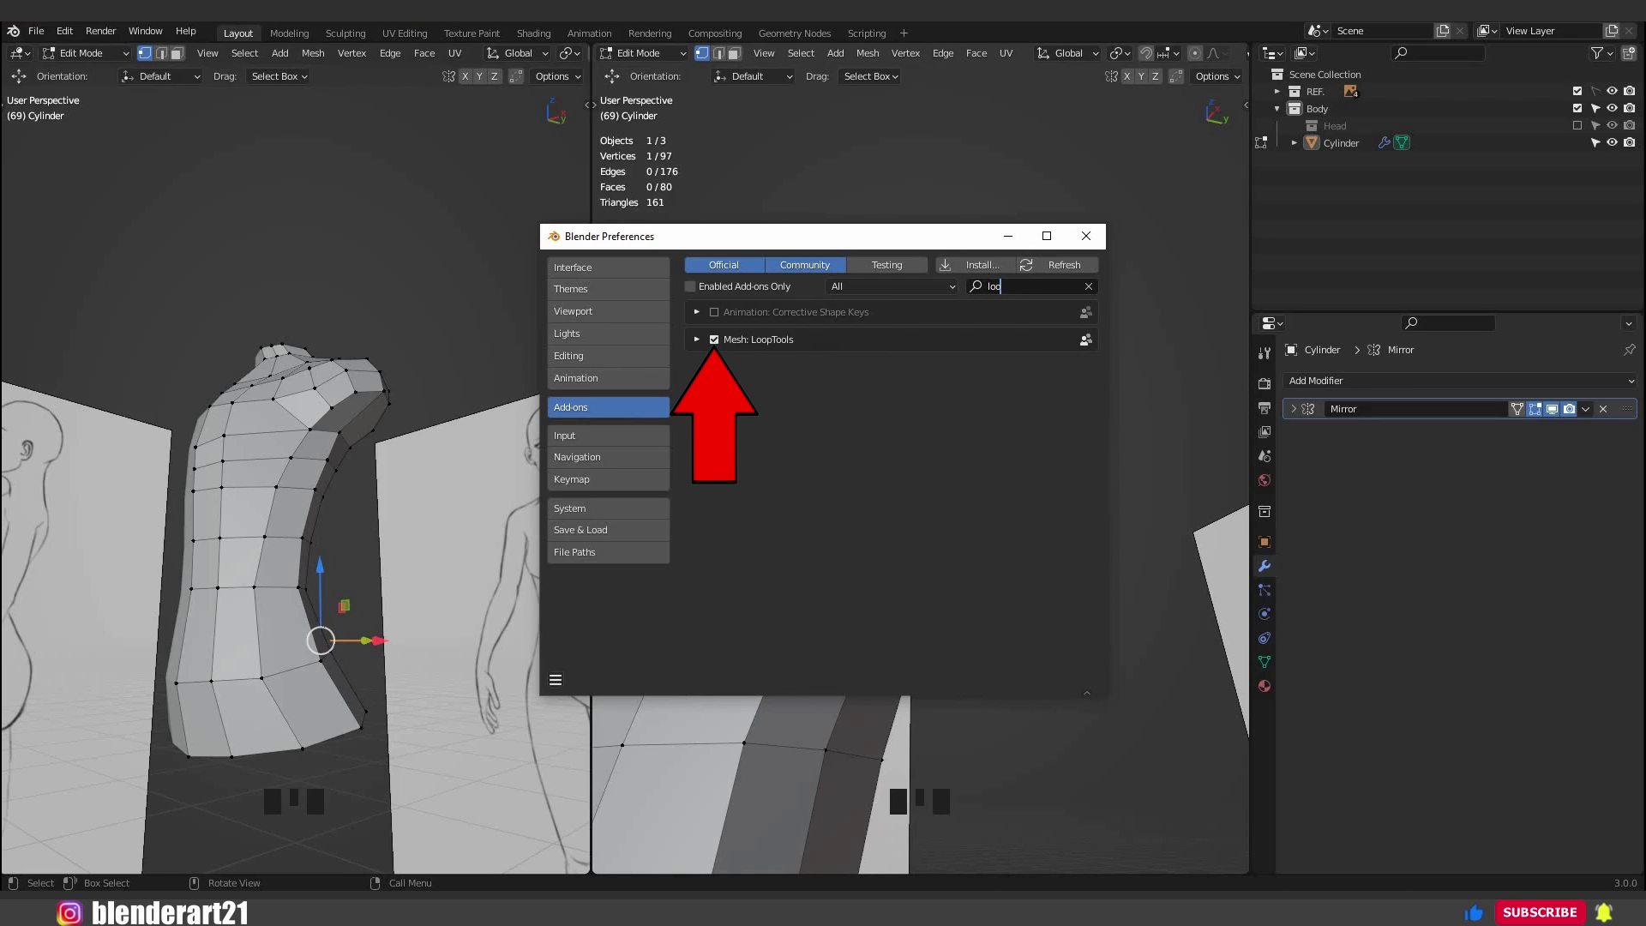
key(Return)
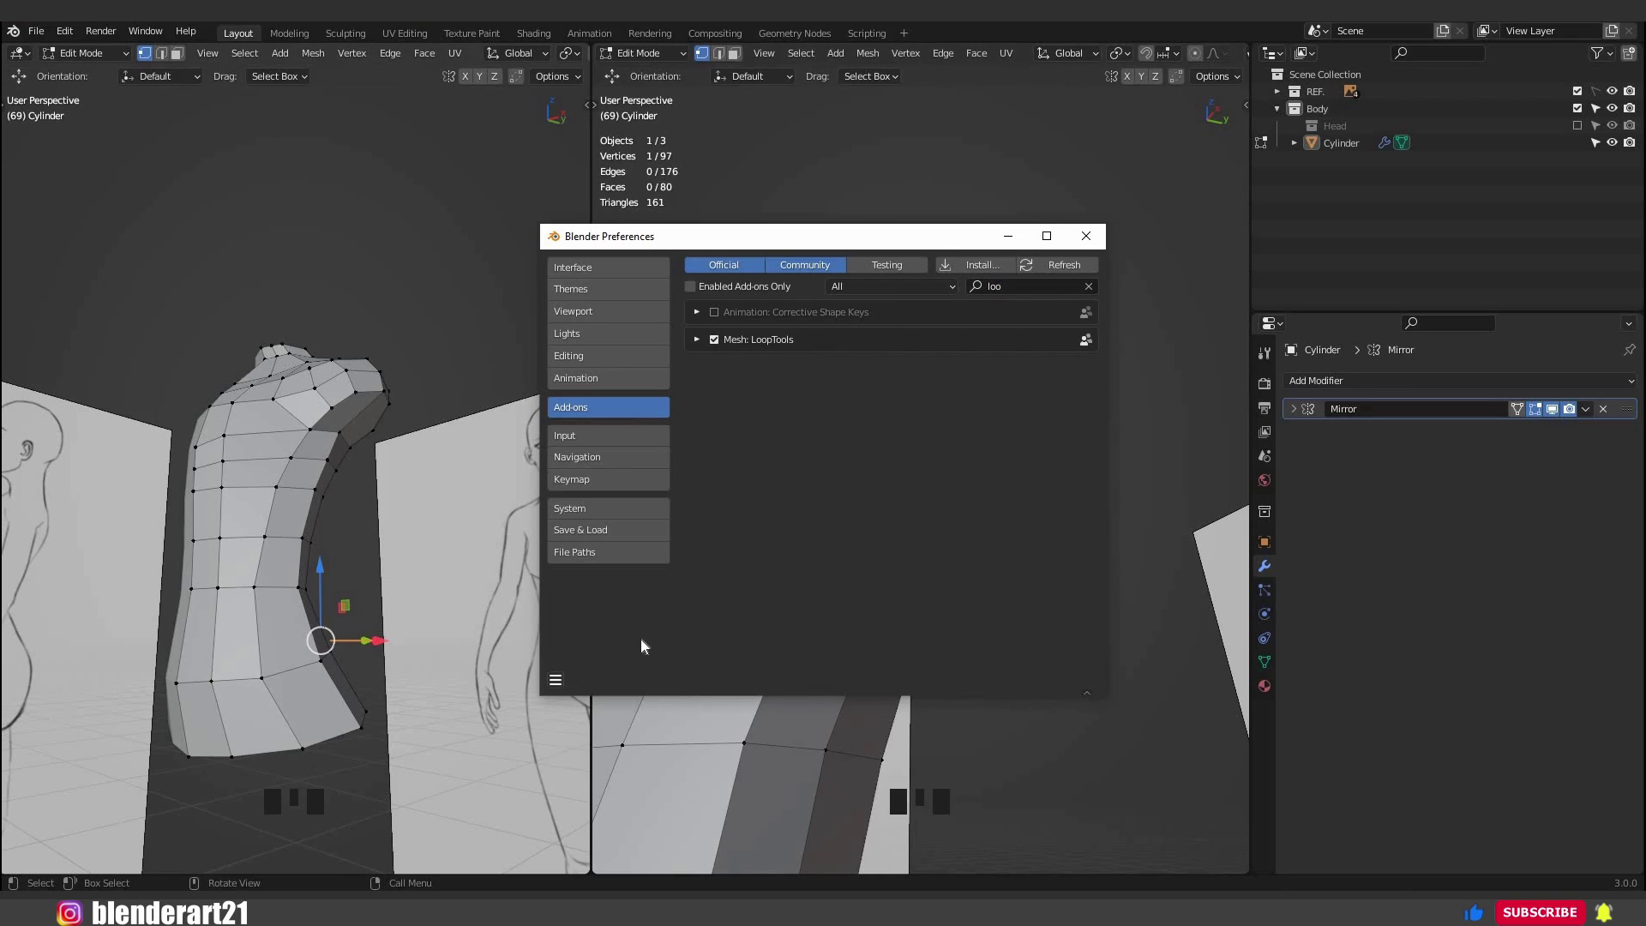
click(555, 680)
click(634, 636)
click(1087, 236)
right_click(938, 477)
mouse_move(969, 475)
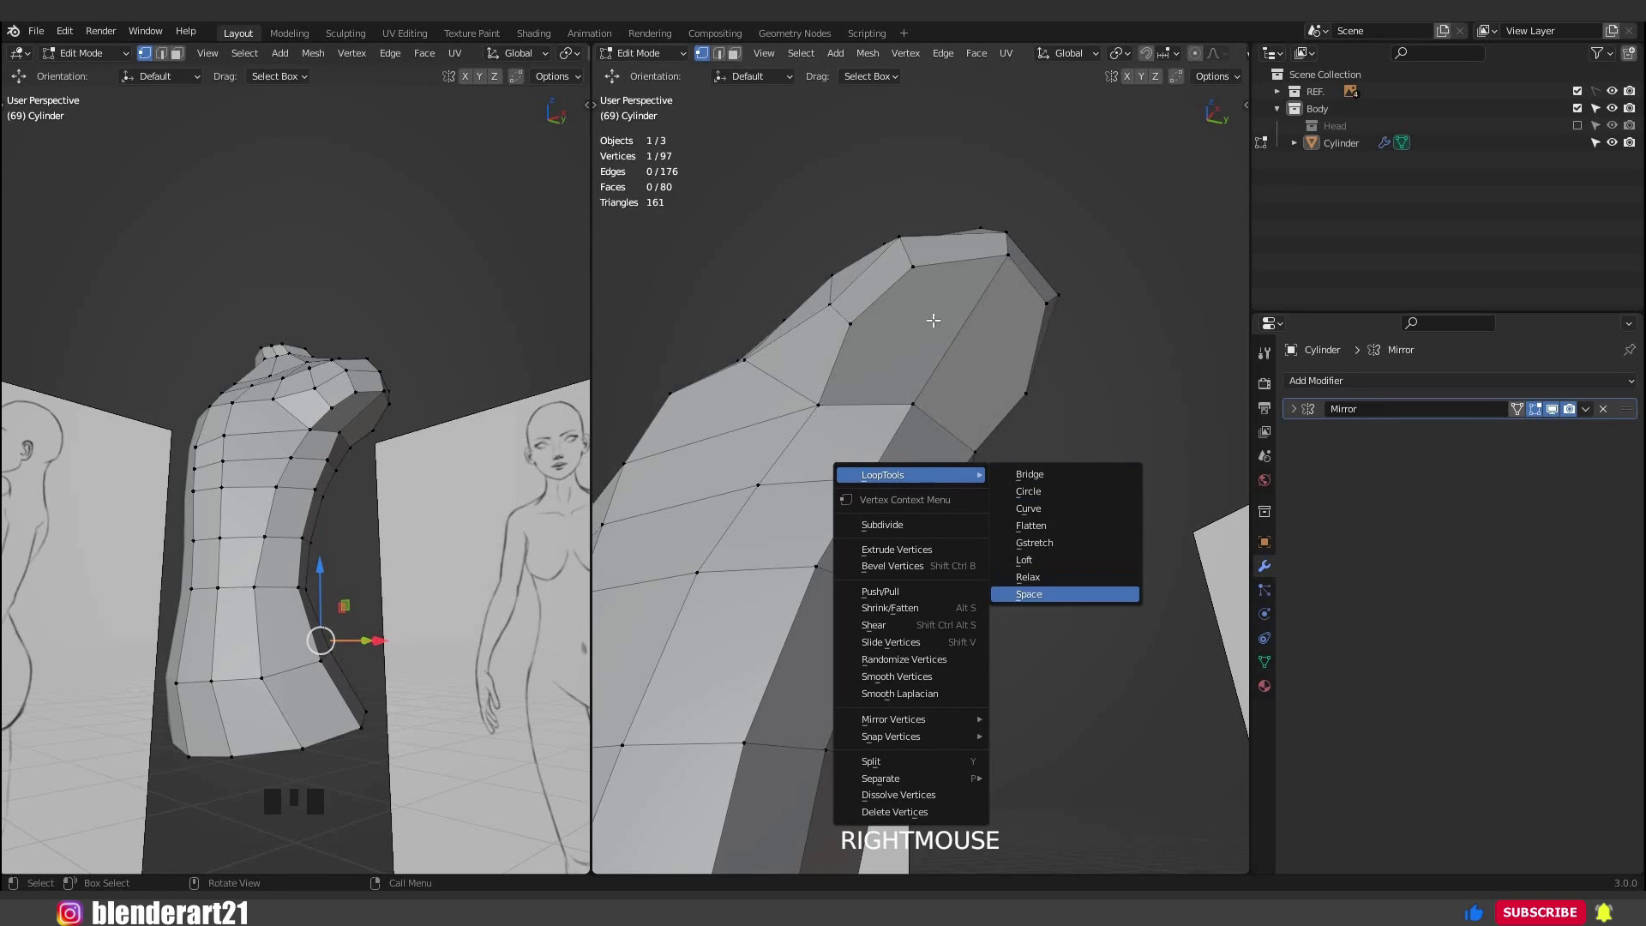
Select the two faces closing the underside of the shoulder end and delete them to open the armhole.
alt+click(891, 296)
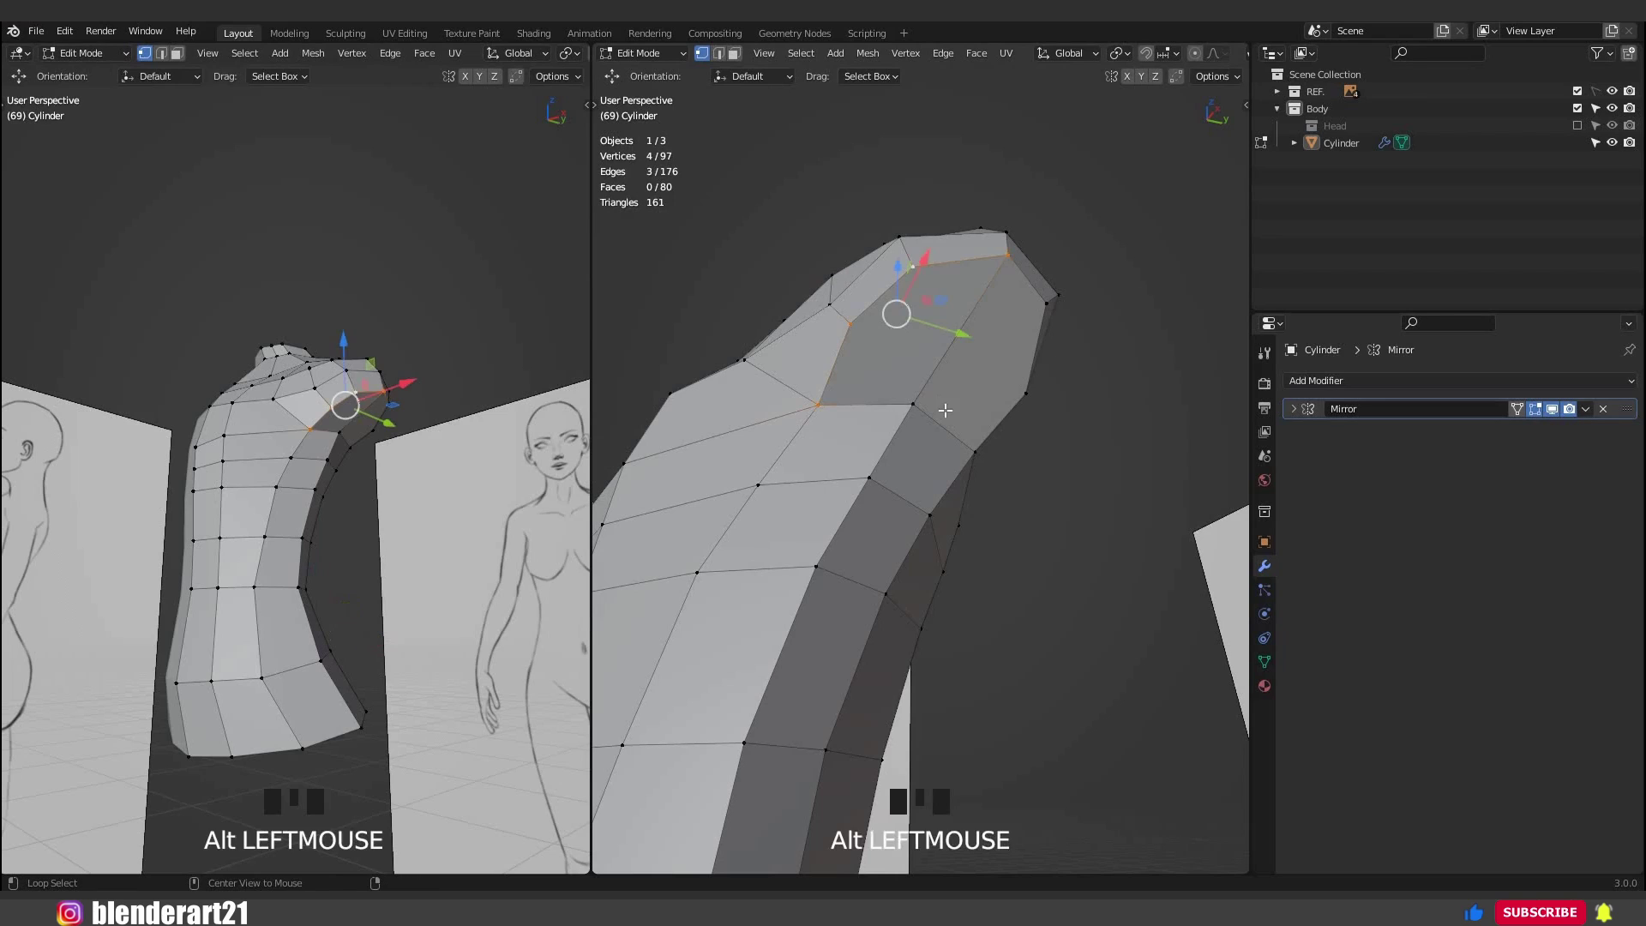
alt+shift+click(1022, 349)
alt+shift+click(1022, 350)
middle_drag(1022, 350, 968, 378)
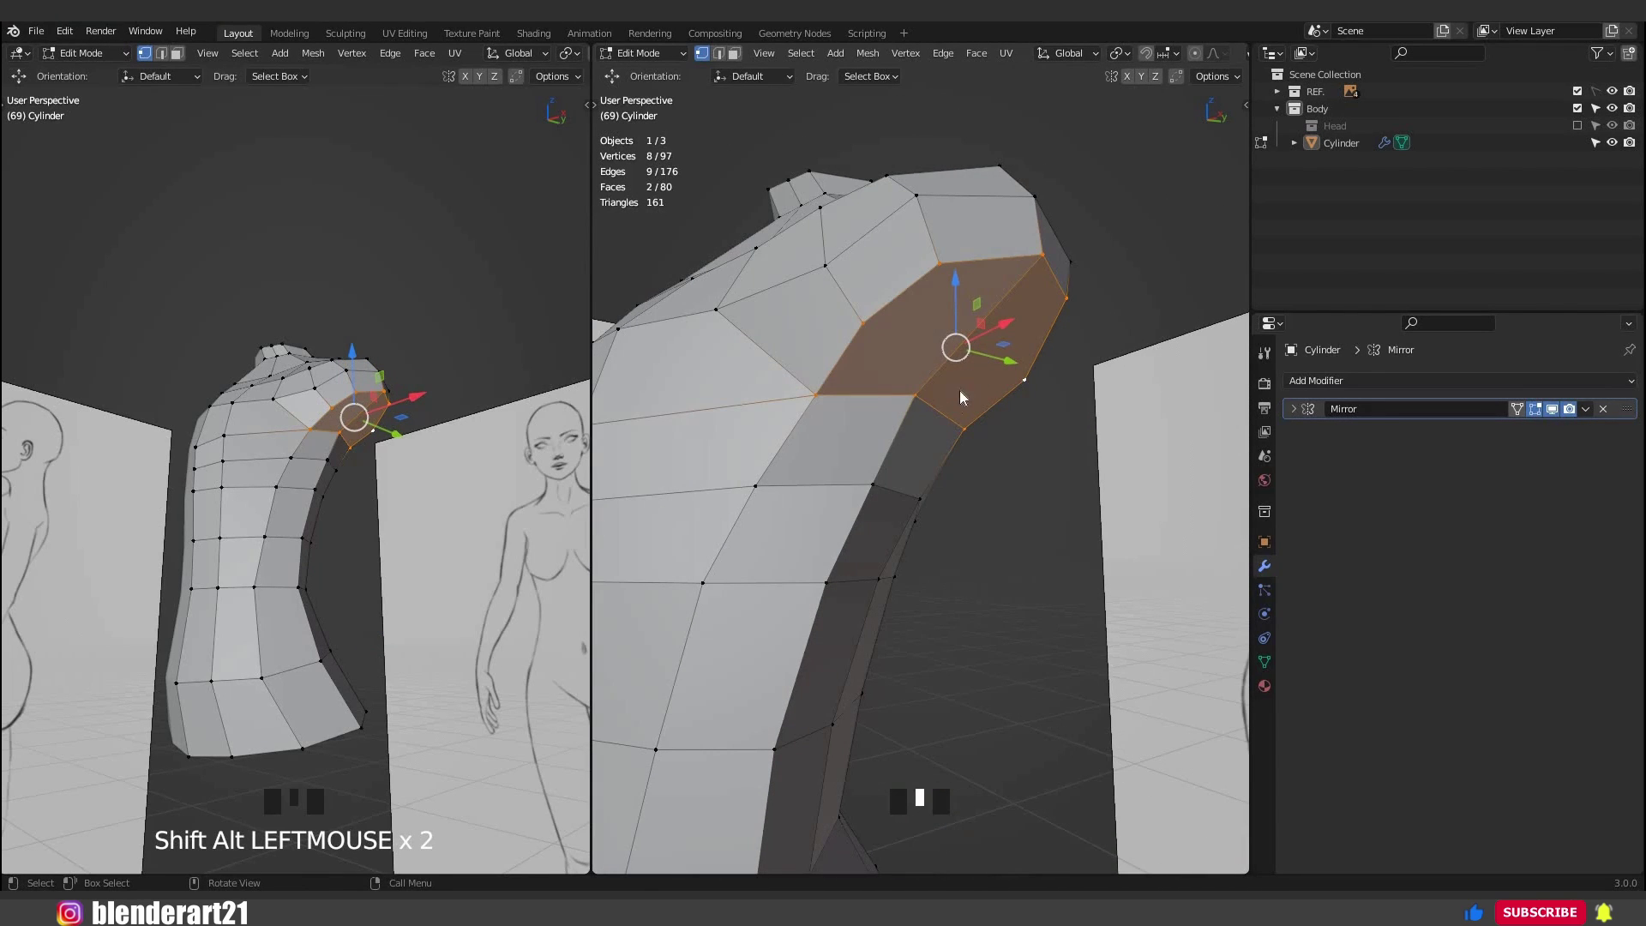
key(x)
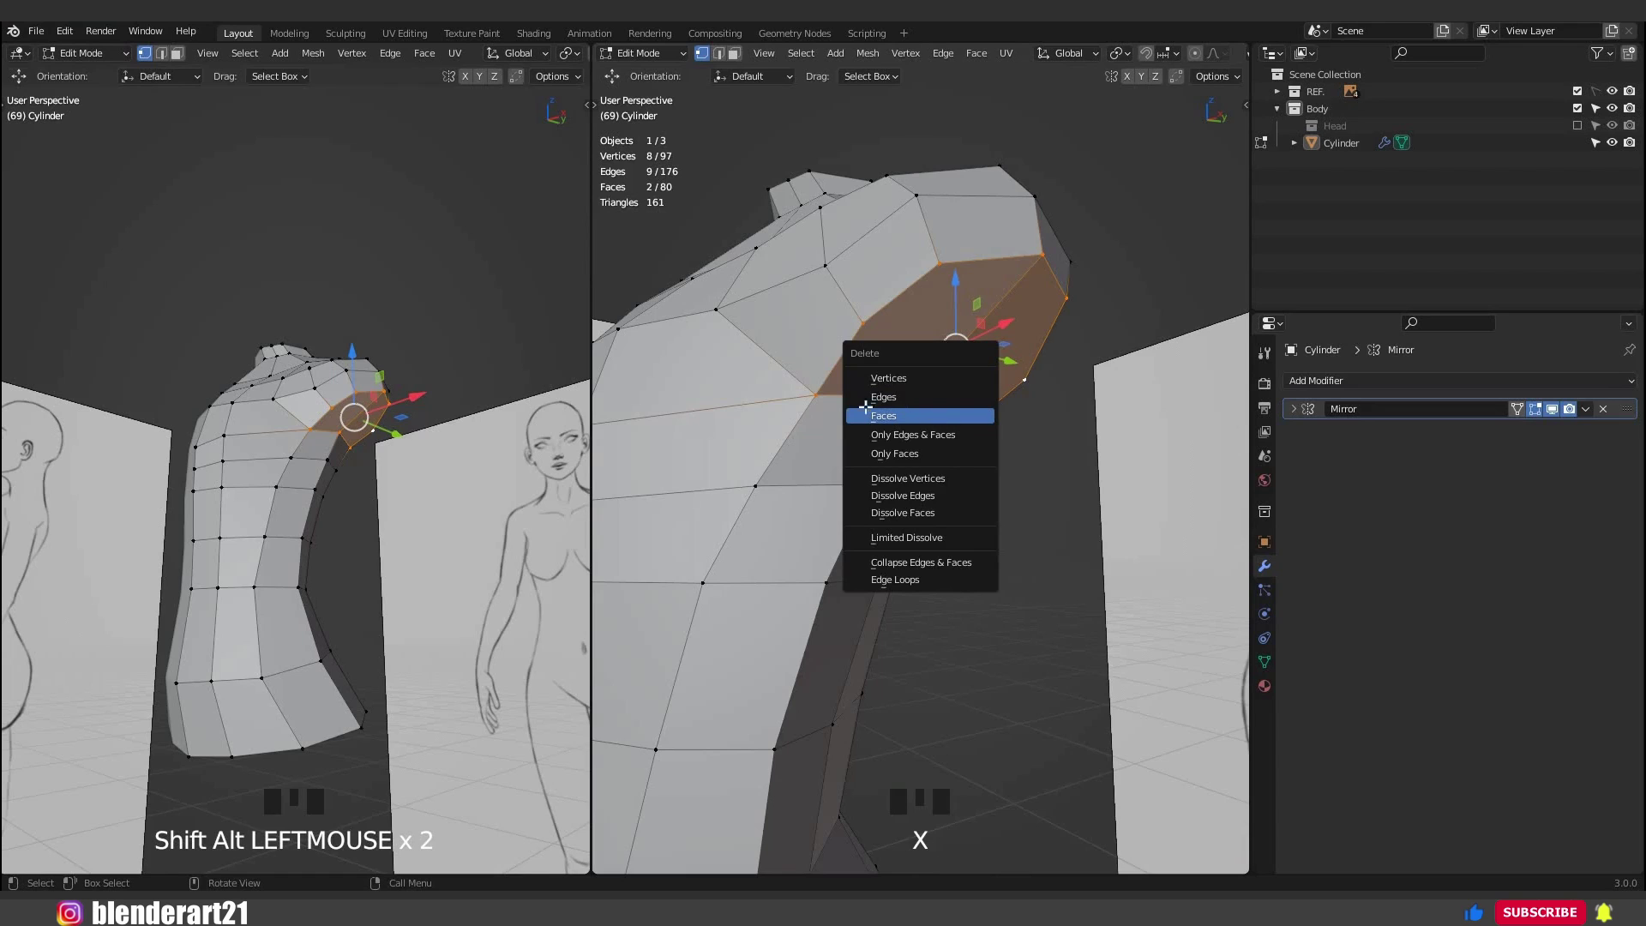
click(866, 407)
Extrude the open armhole edge loop outward and down by about 0.015 m in X and -0.033 m in Z.
middle_drag(865, 406, 1020, 463)
scroll(1011, 465, down, 3)
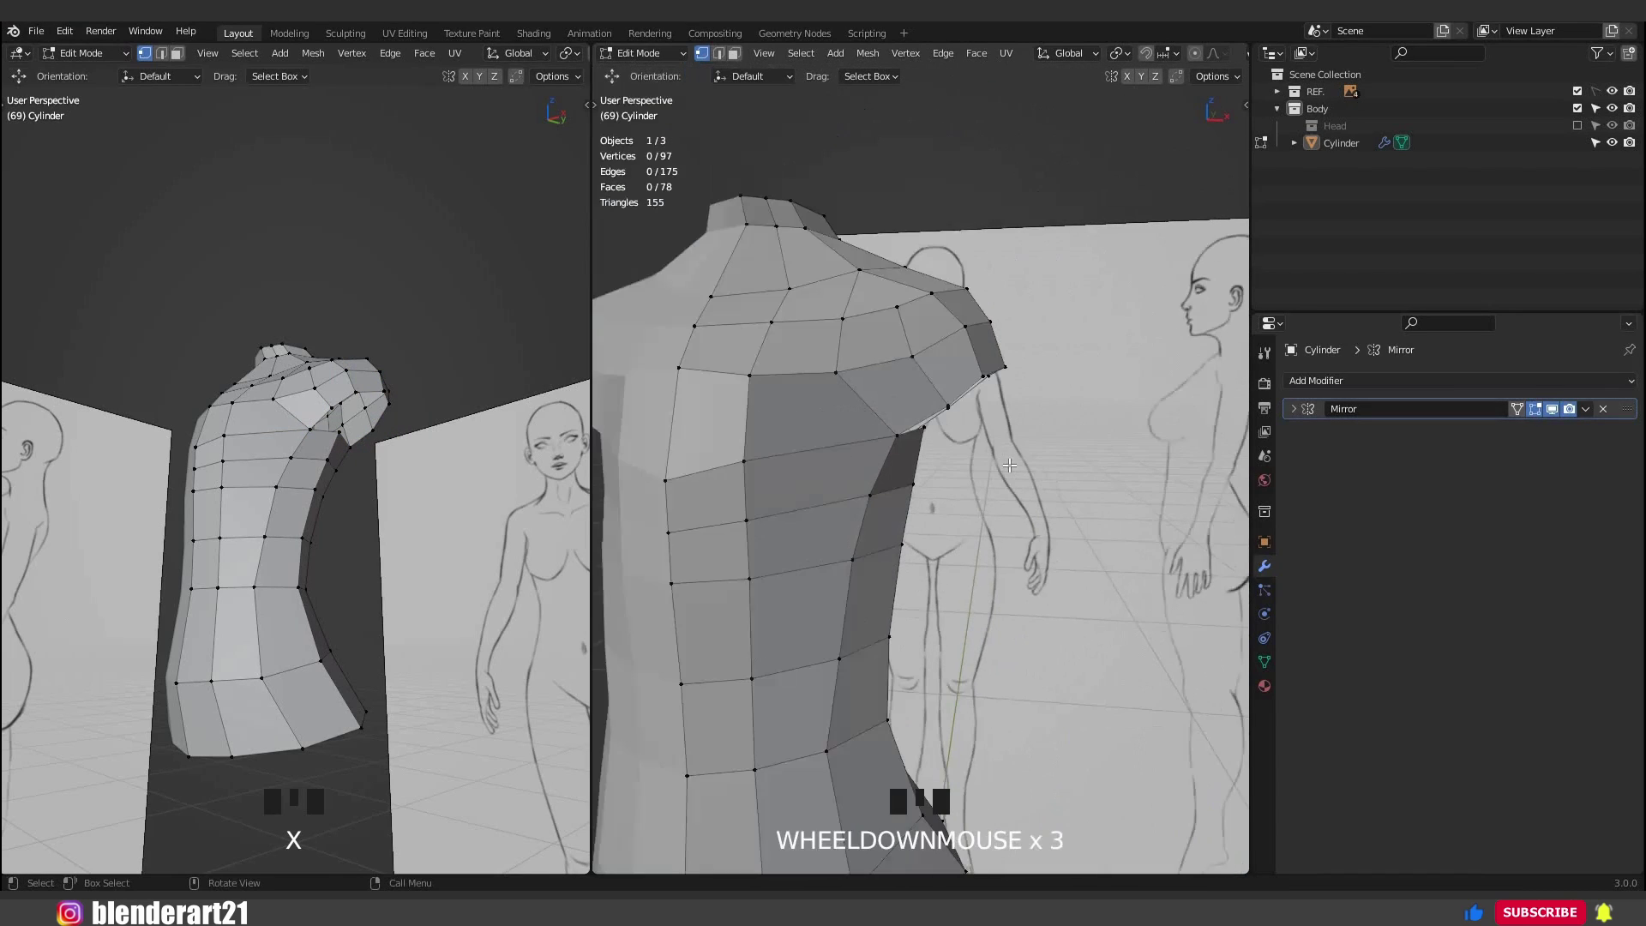
key(KP_1)
middle_drag(908, 375, 881, 401)
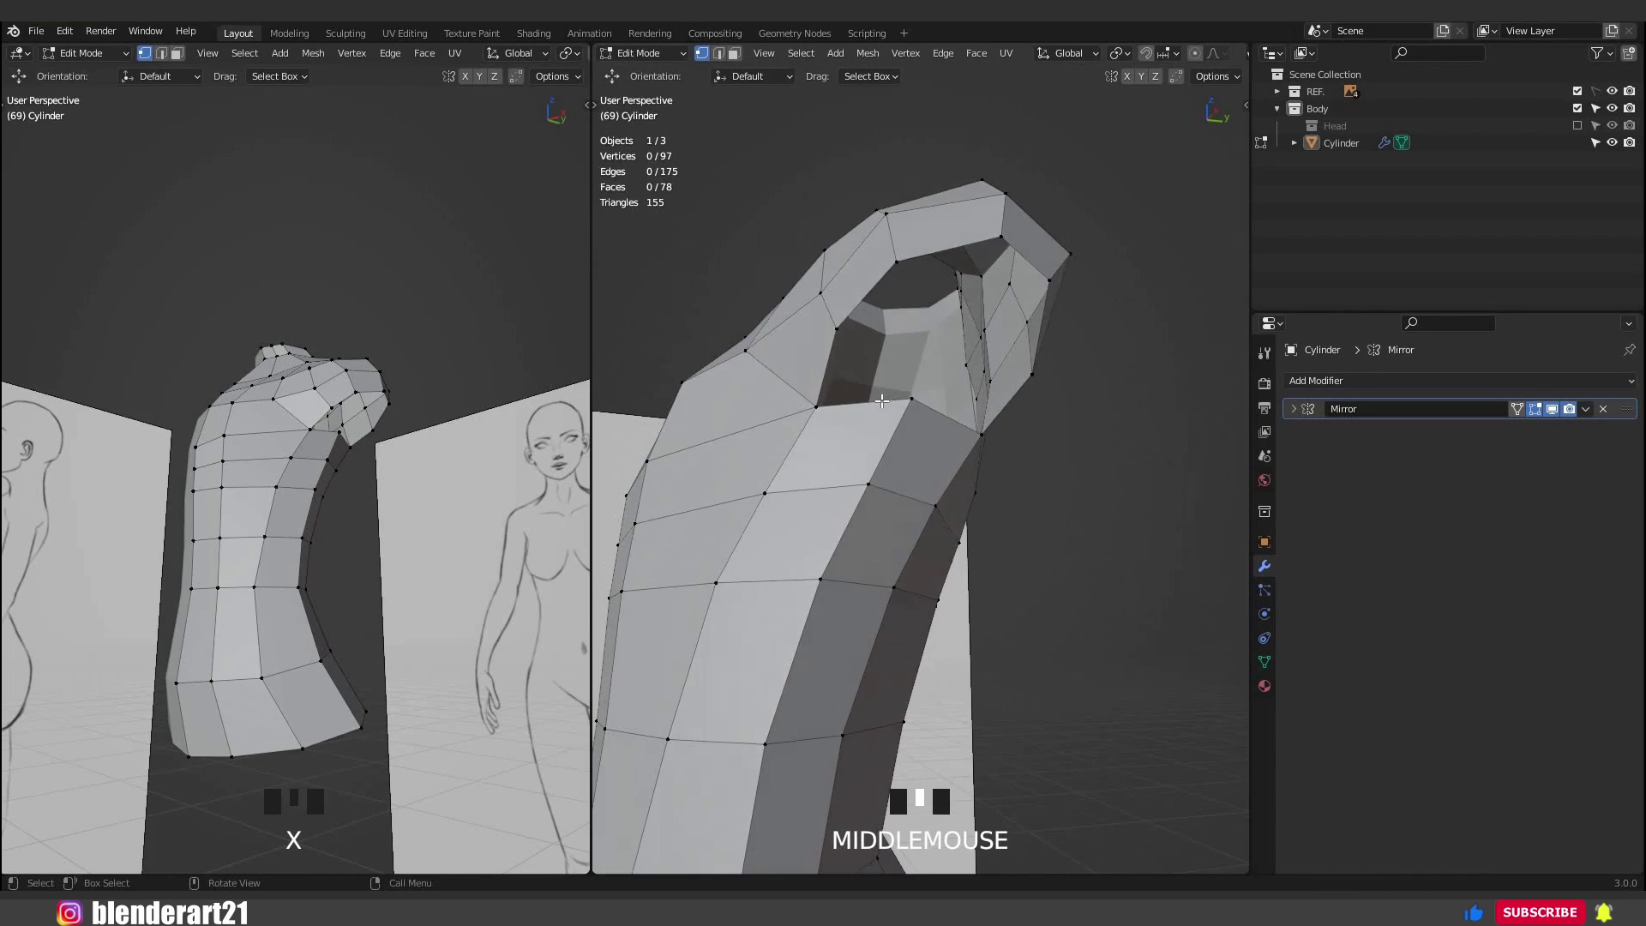
alt+click(882, 400)
key(KP_1)
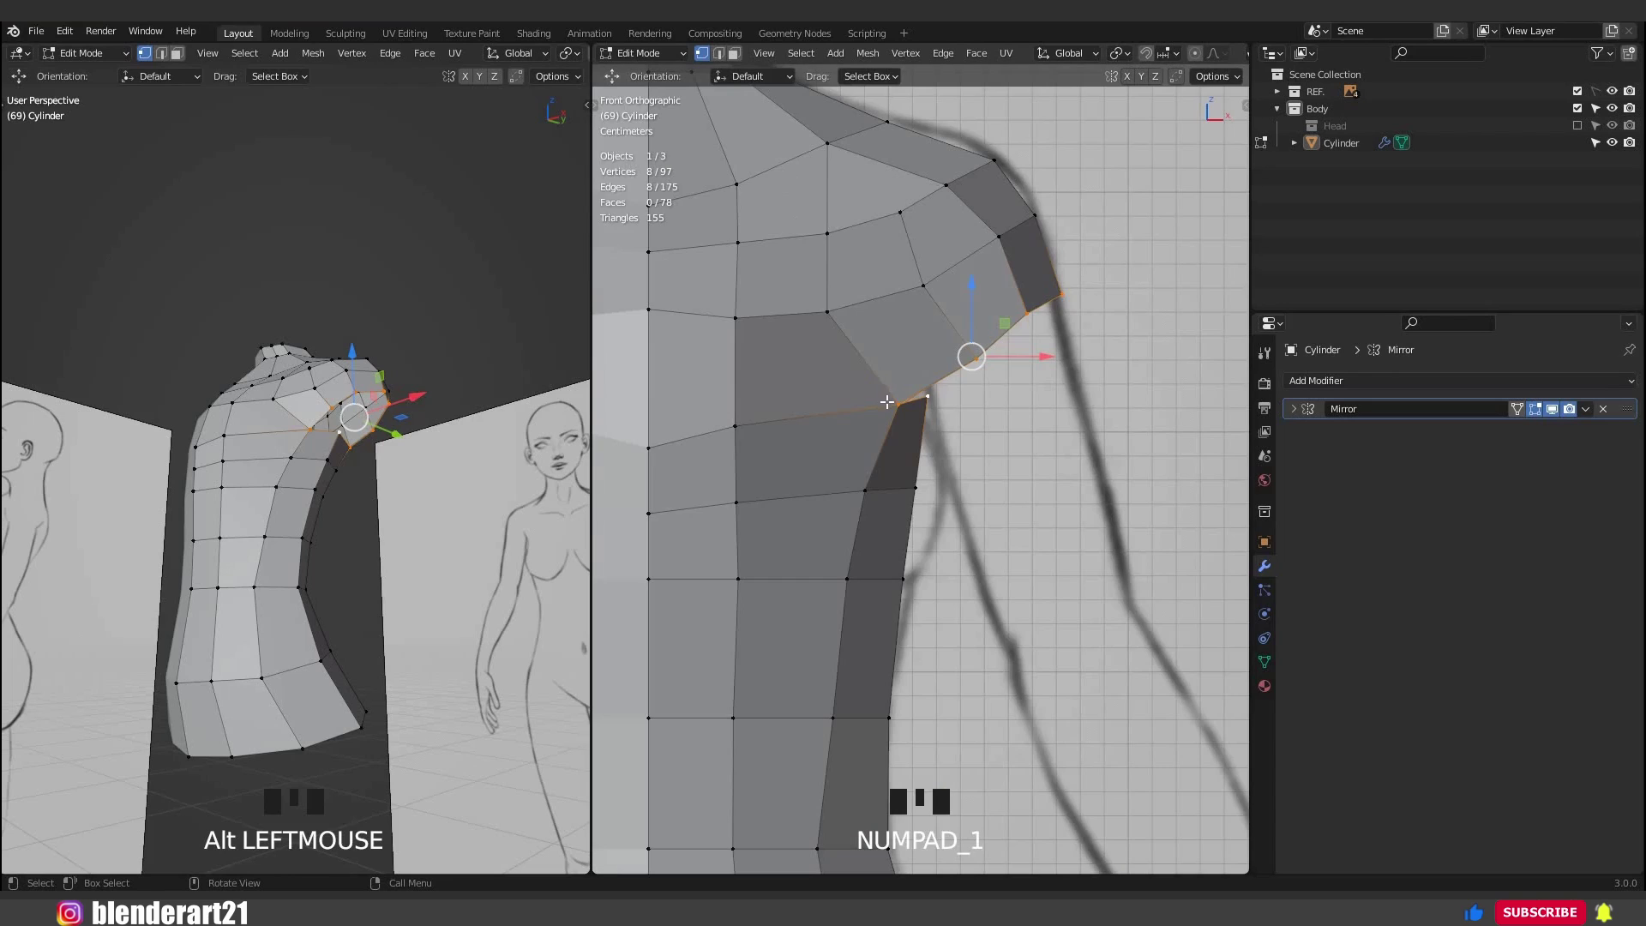
key(e)
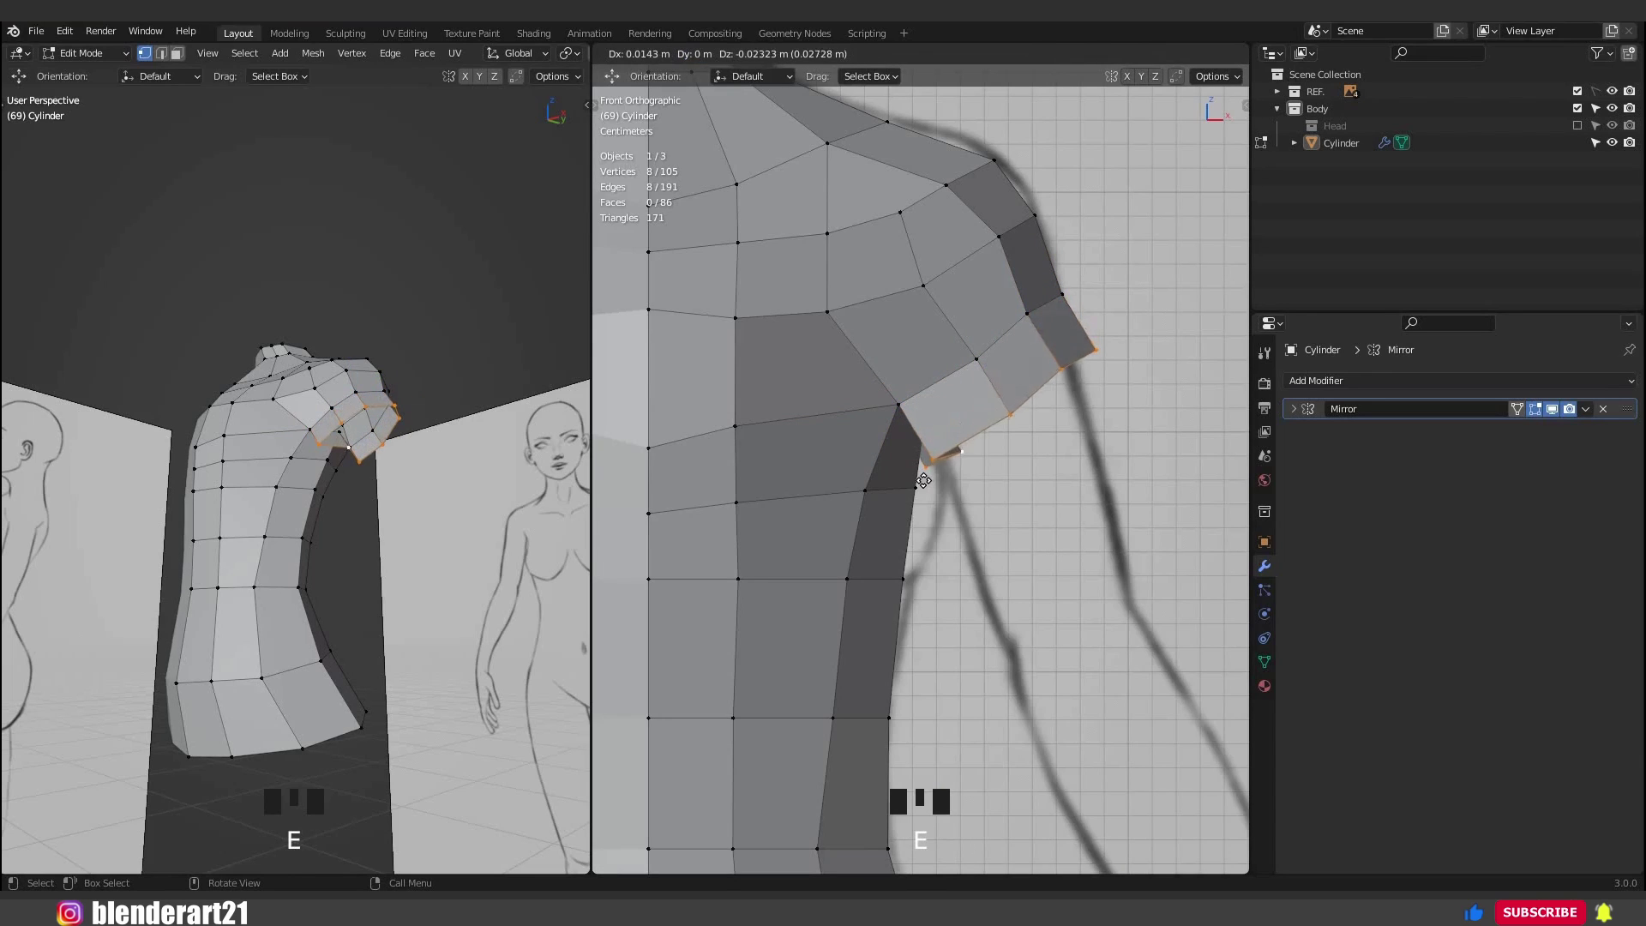
click(872, 358)
Round the extruded armhole loop with the LoopTools Circle operation.
middle_drag(872, 358, 944, 393)
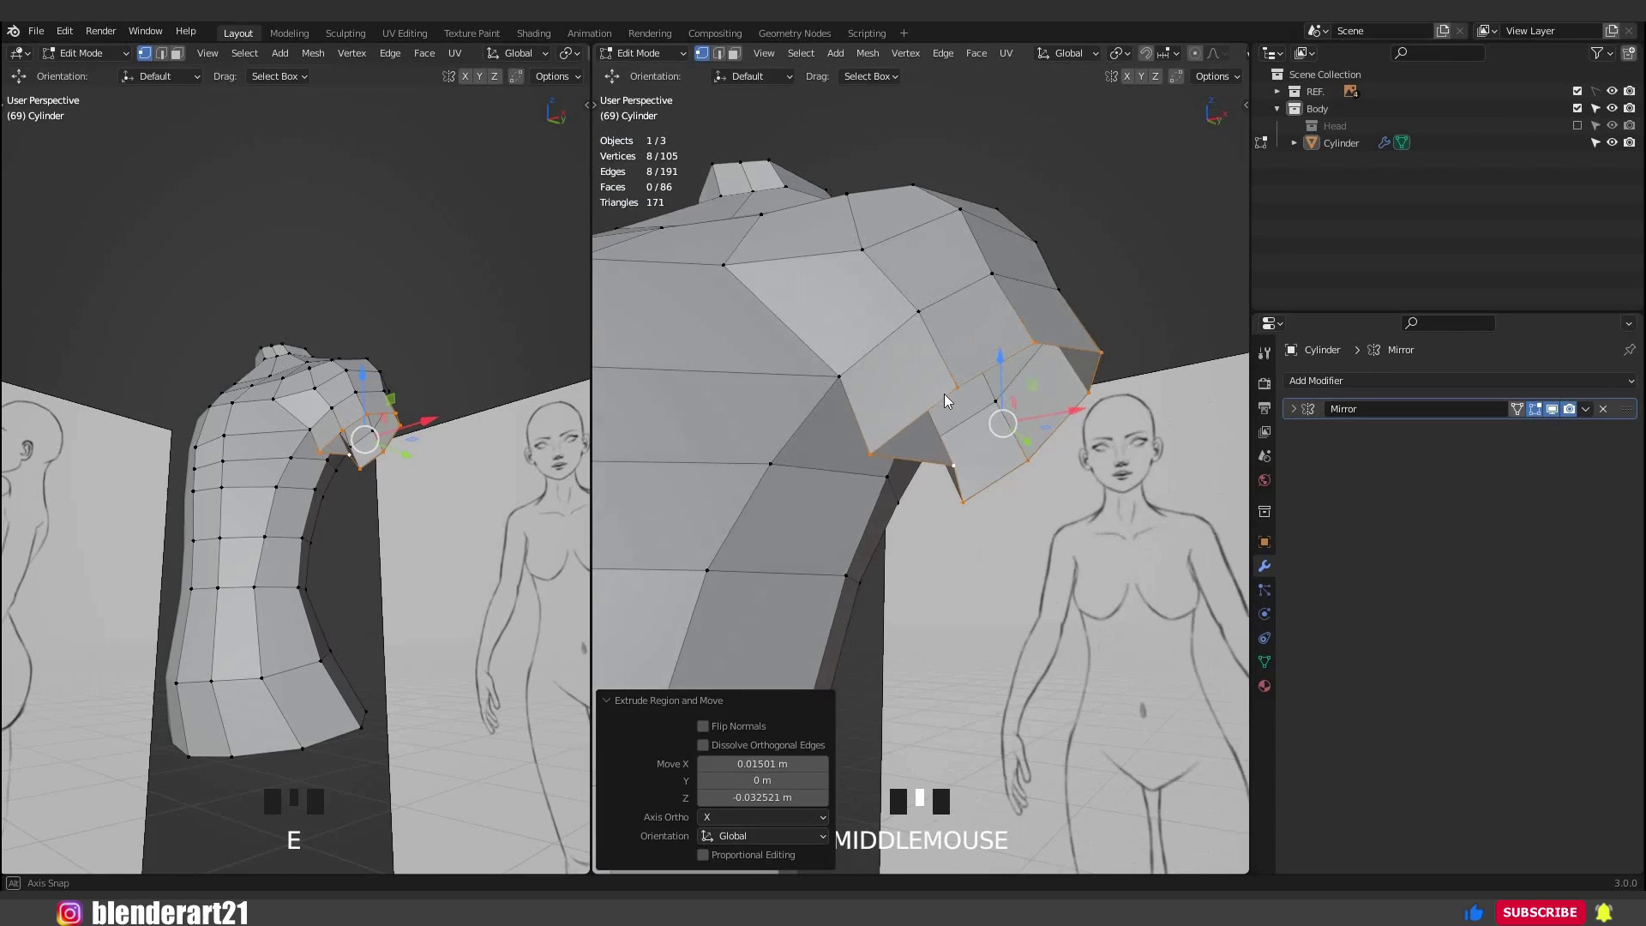
right_click(902, 367)
mouse_move(951, 370)
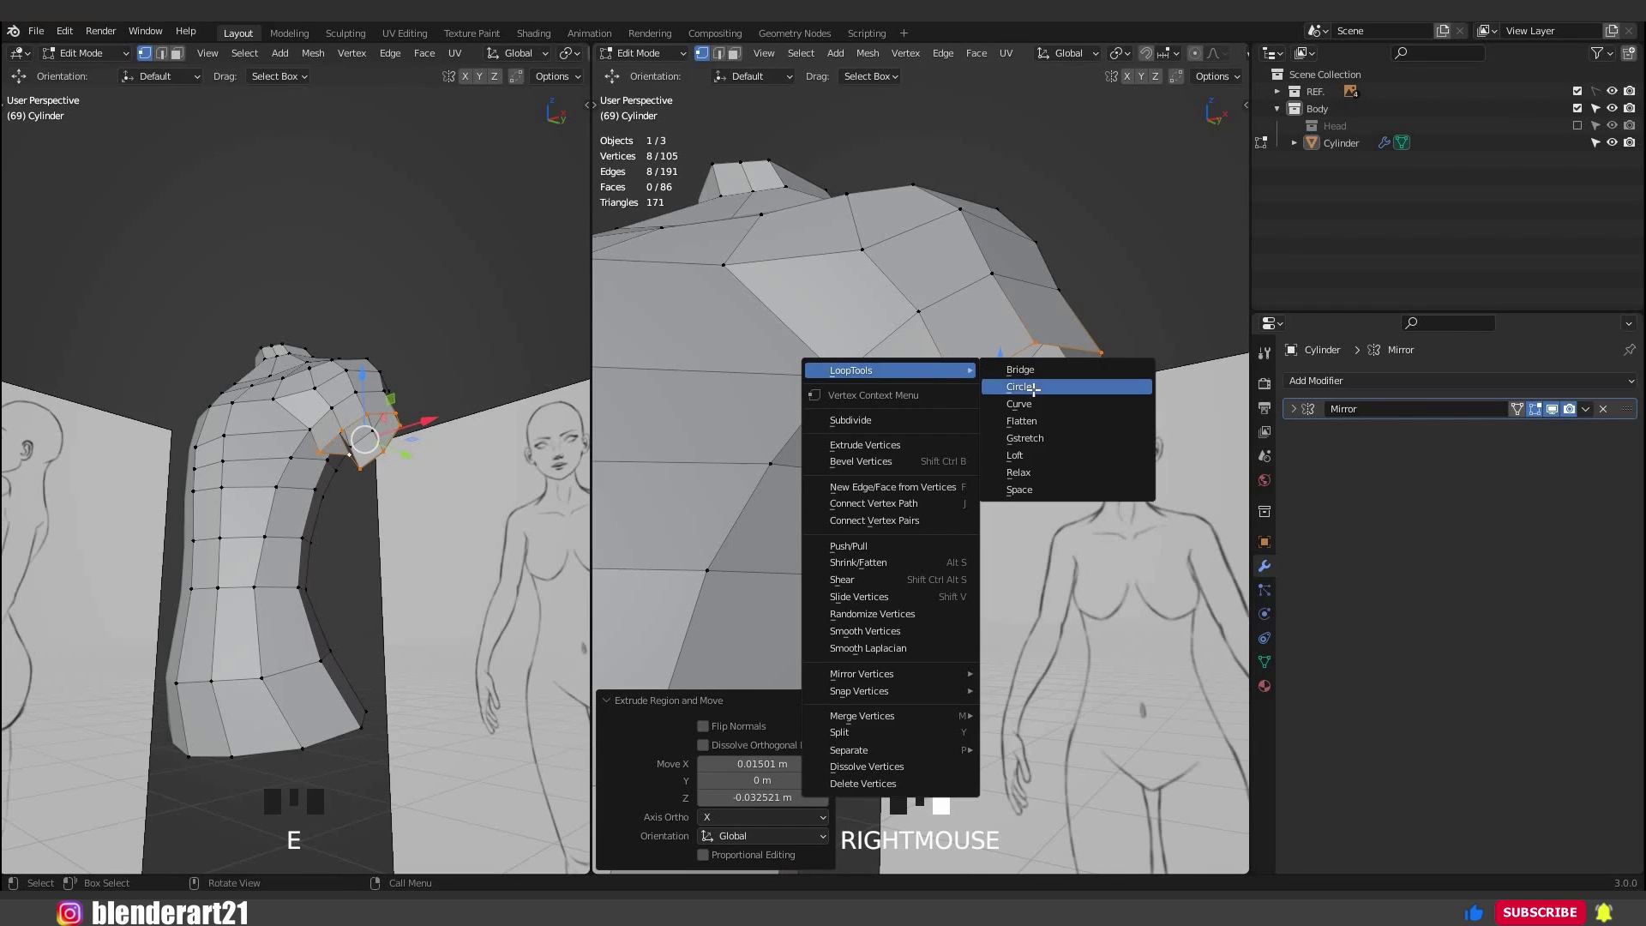
click(1029, 388)
Scale the circular arm loop to 0.83 and tilt it freely by about 3.4° and -4°.
middle_drag(737, 425, 985, 449)
key(KP_1)
scroll(985, 448, up, 3)
key(s)
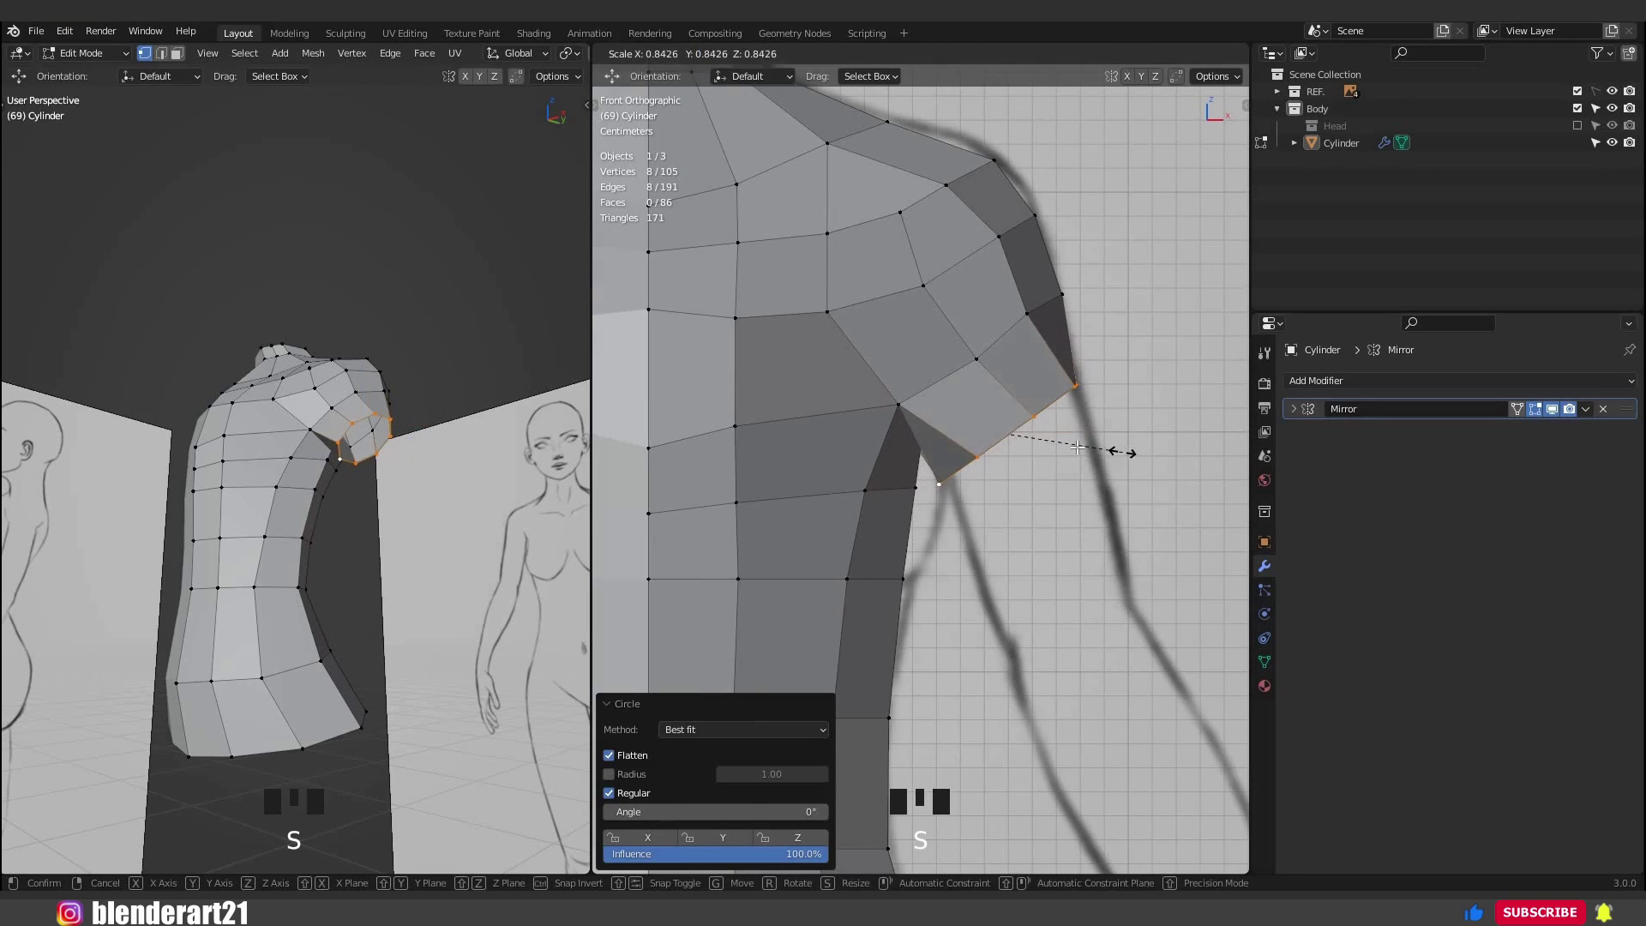
click(1065, 447)
key(r)
key(r)
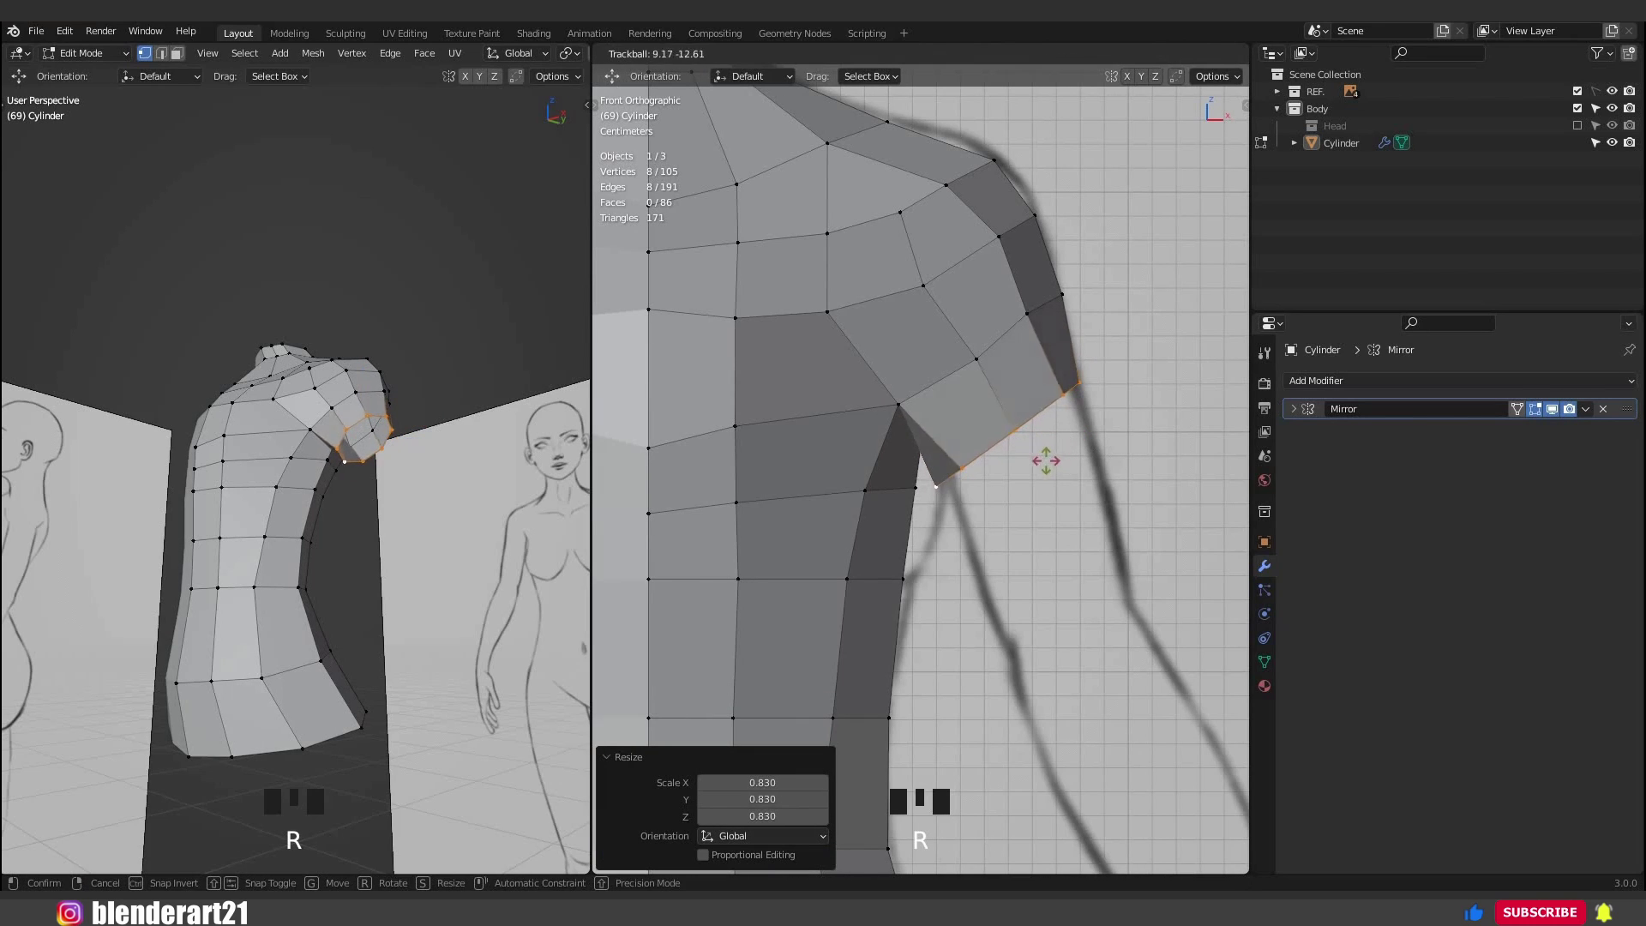
click(1045, 467)
Extrude the arm loop down to the end of the upper arm, rotate it 12°, and fit its size and position to the front reference.
key(e)
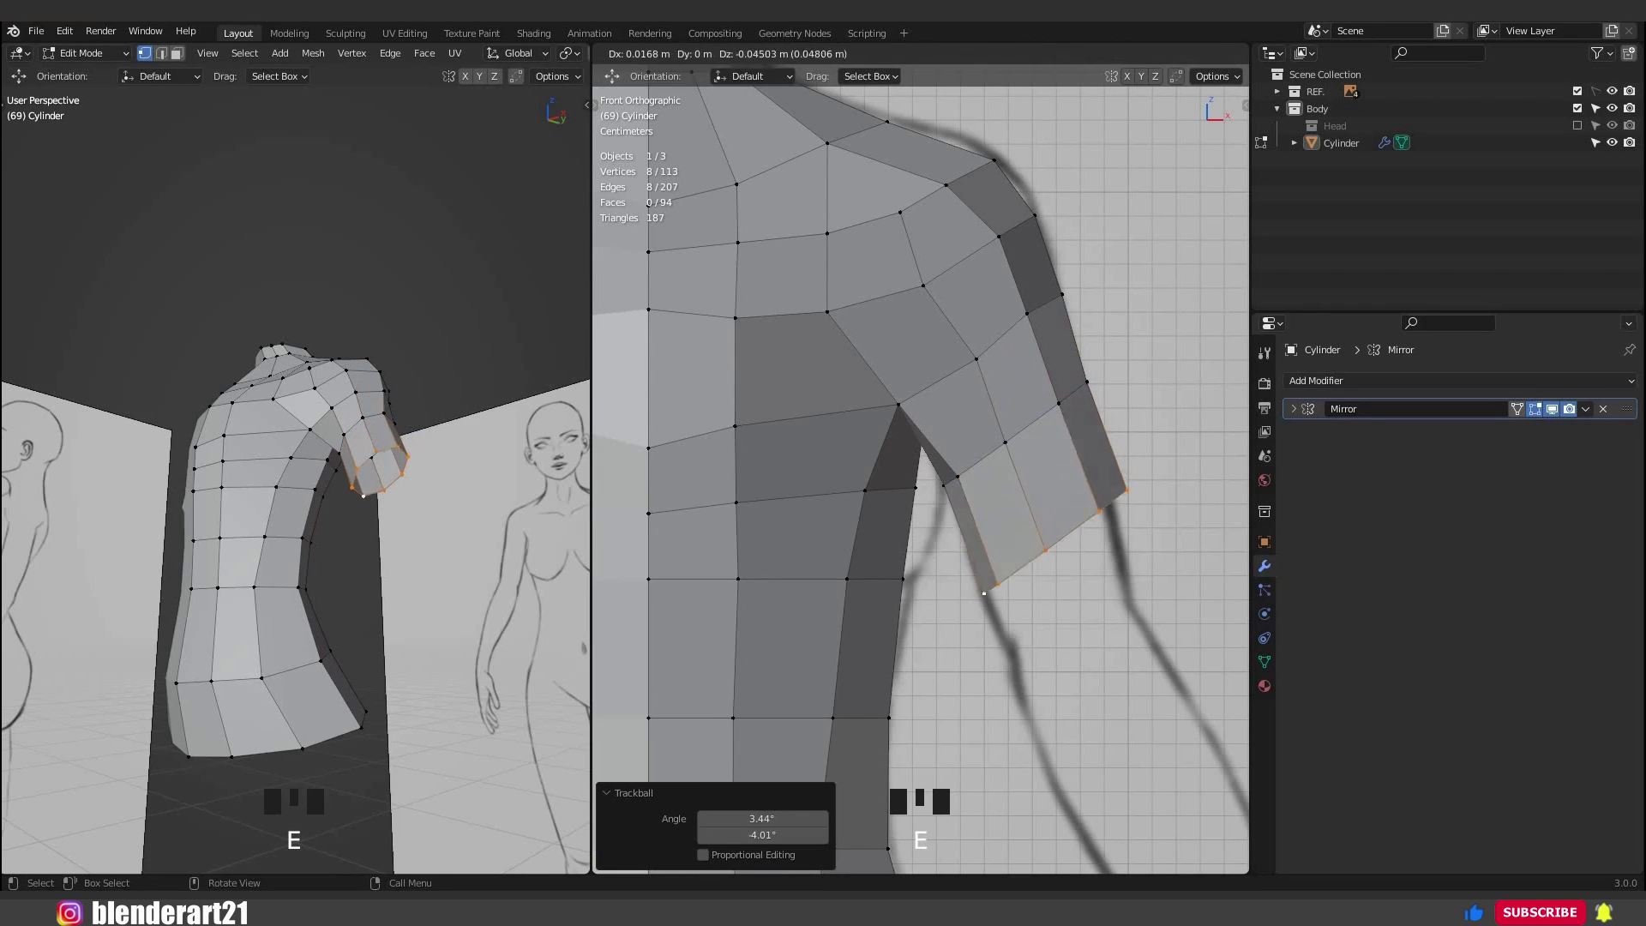
click(1081, 618)
key(r)
click(1076, 618)
key(s)
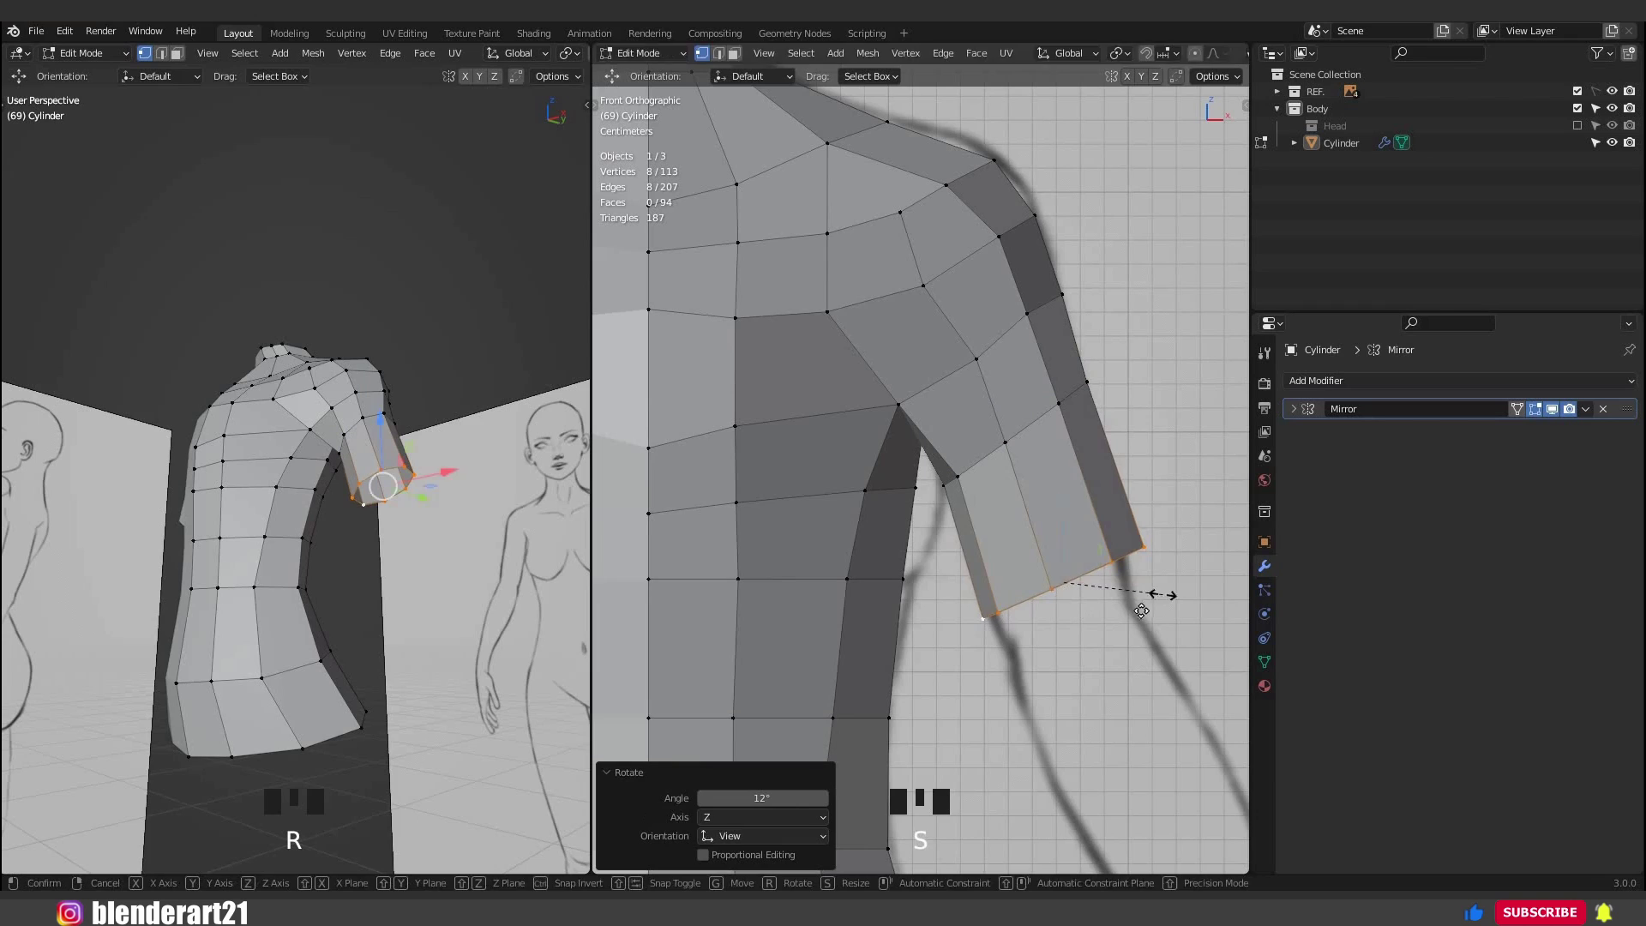
click(1143, 595)
key(g)
click(1077, 632)
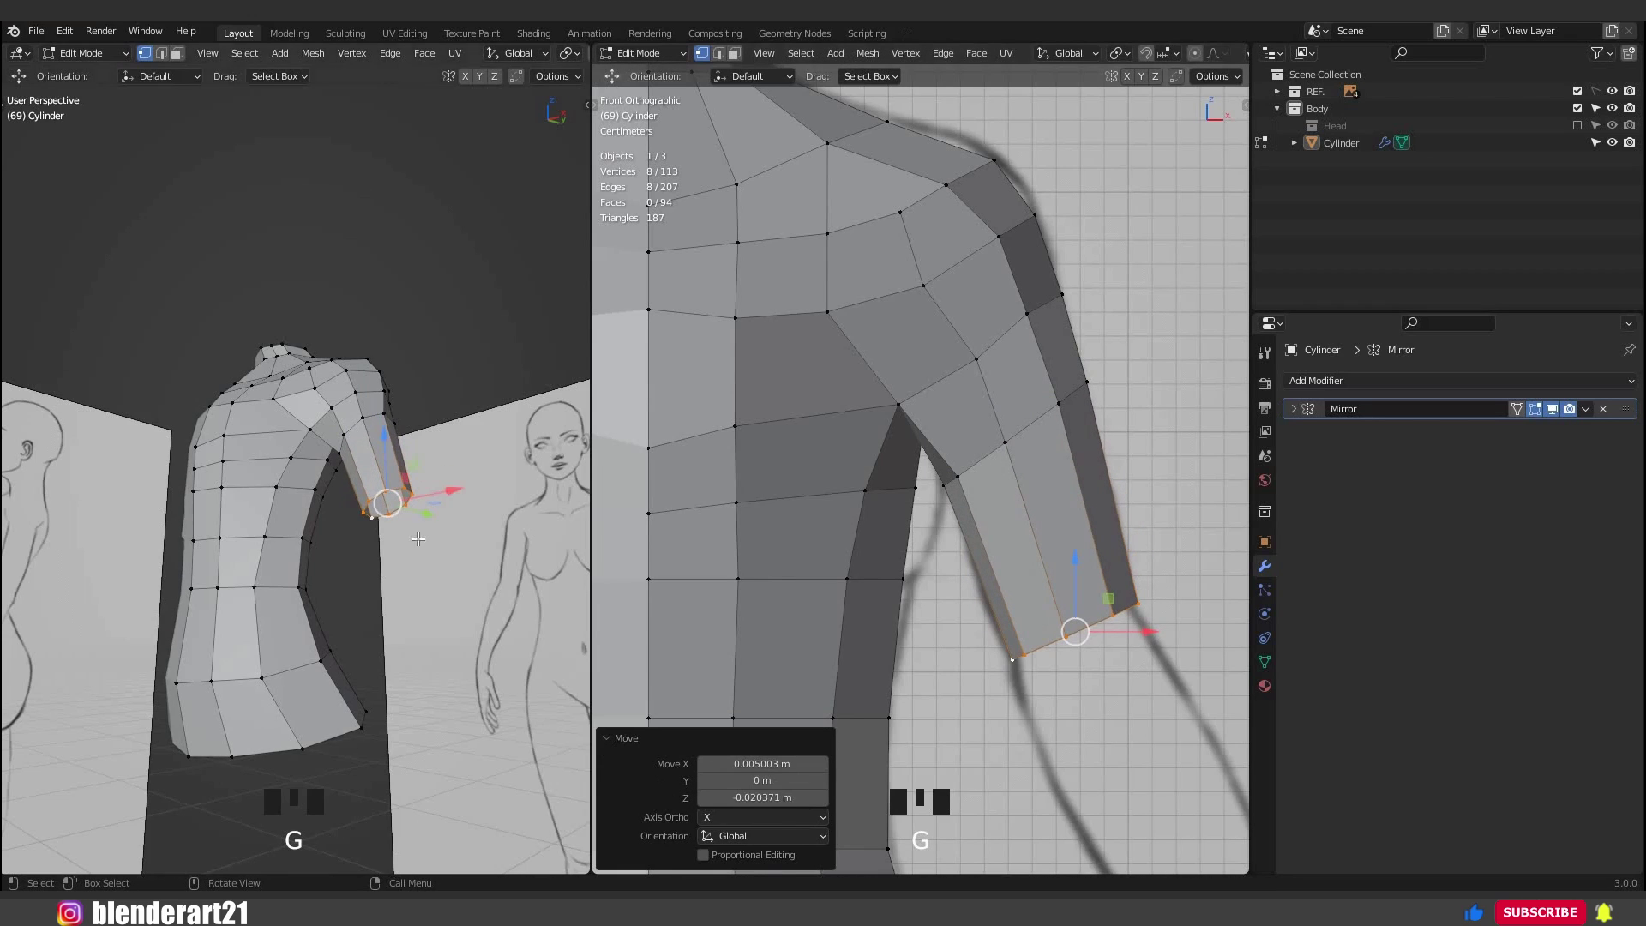
Scale the loop at the end of the upper arm to the arm's width in the see-through side view.
key(KP_3)
key(alt+z)
key(s)
click(320, 405)
Extrude a short elbow segment from the upper arm loop, and rotate and place it along the side reference.
key(e)
click(343, 506)
key(r)
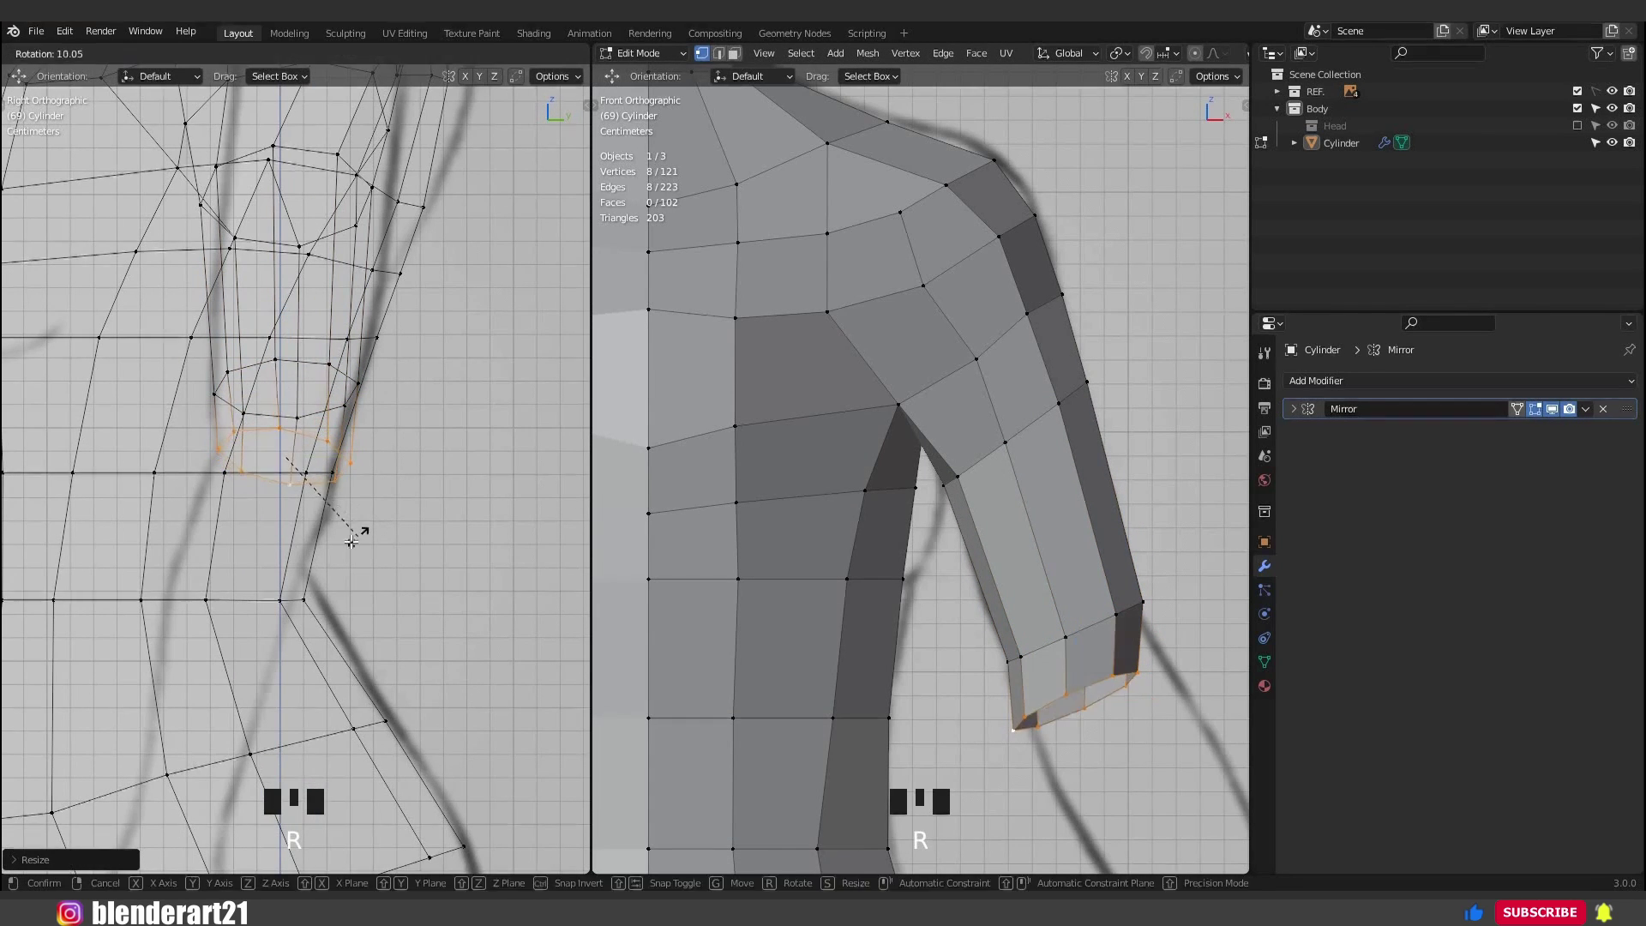
click(356, 533)
key(g)
click(353, 534)
Scale the elbow loop along X and shift it slightly along X to match the arm outline in the front view.
drag(935, 592, 957, 592)
key(s)
key(x)
click(974, 593)
key(g)
key(x)
click(976, 594)
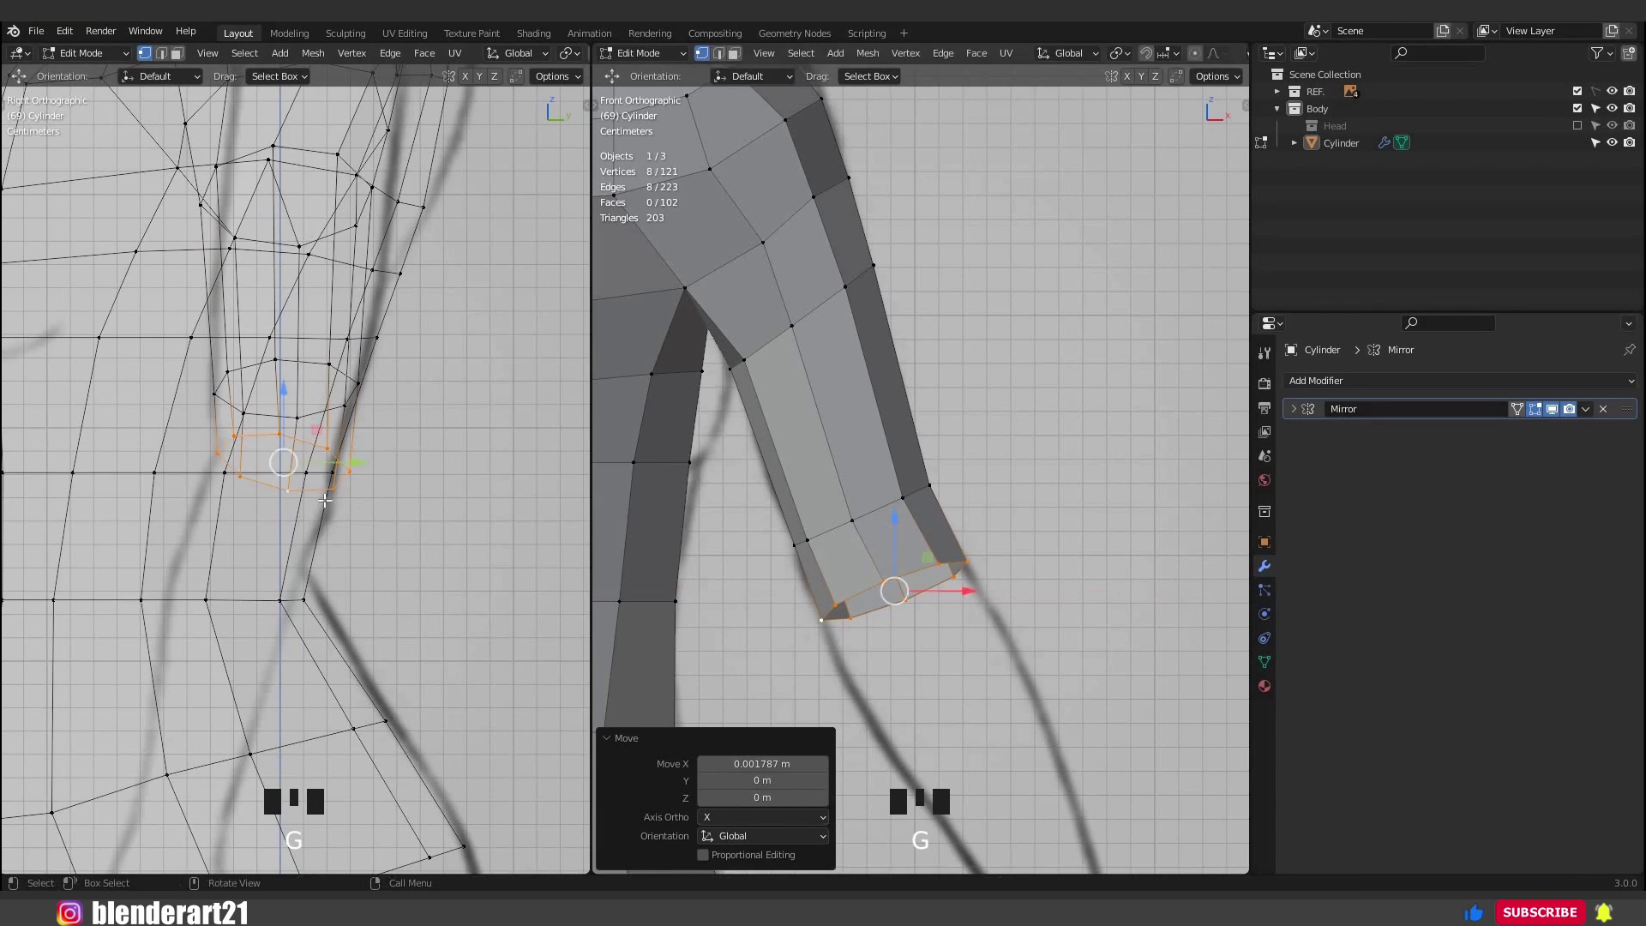
Extrude the elbow loop down to the wrist in the side view and move it outward onto the wrist in the front view.
scroll(266, 678, down, 2)
shift+middle_drag(264, 678, 305, 499)
key(e)
click(250, 752)
scroll(930, 686, down, 2)
shift+middle_drag(930, 686, 896, 461)
drag(939, 659, 1069, 659)
key(g)
click(967, 446)
Scale the wrist loop to the reference width and fine-tune its position in the front and side views.
key(s)
click(983, 549)
key(g)
click(986, 552)
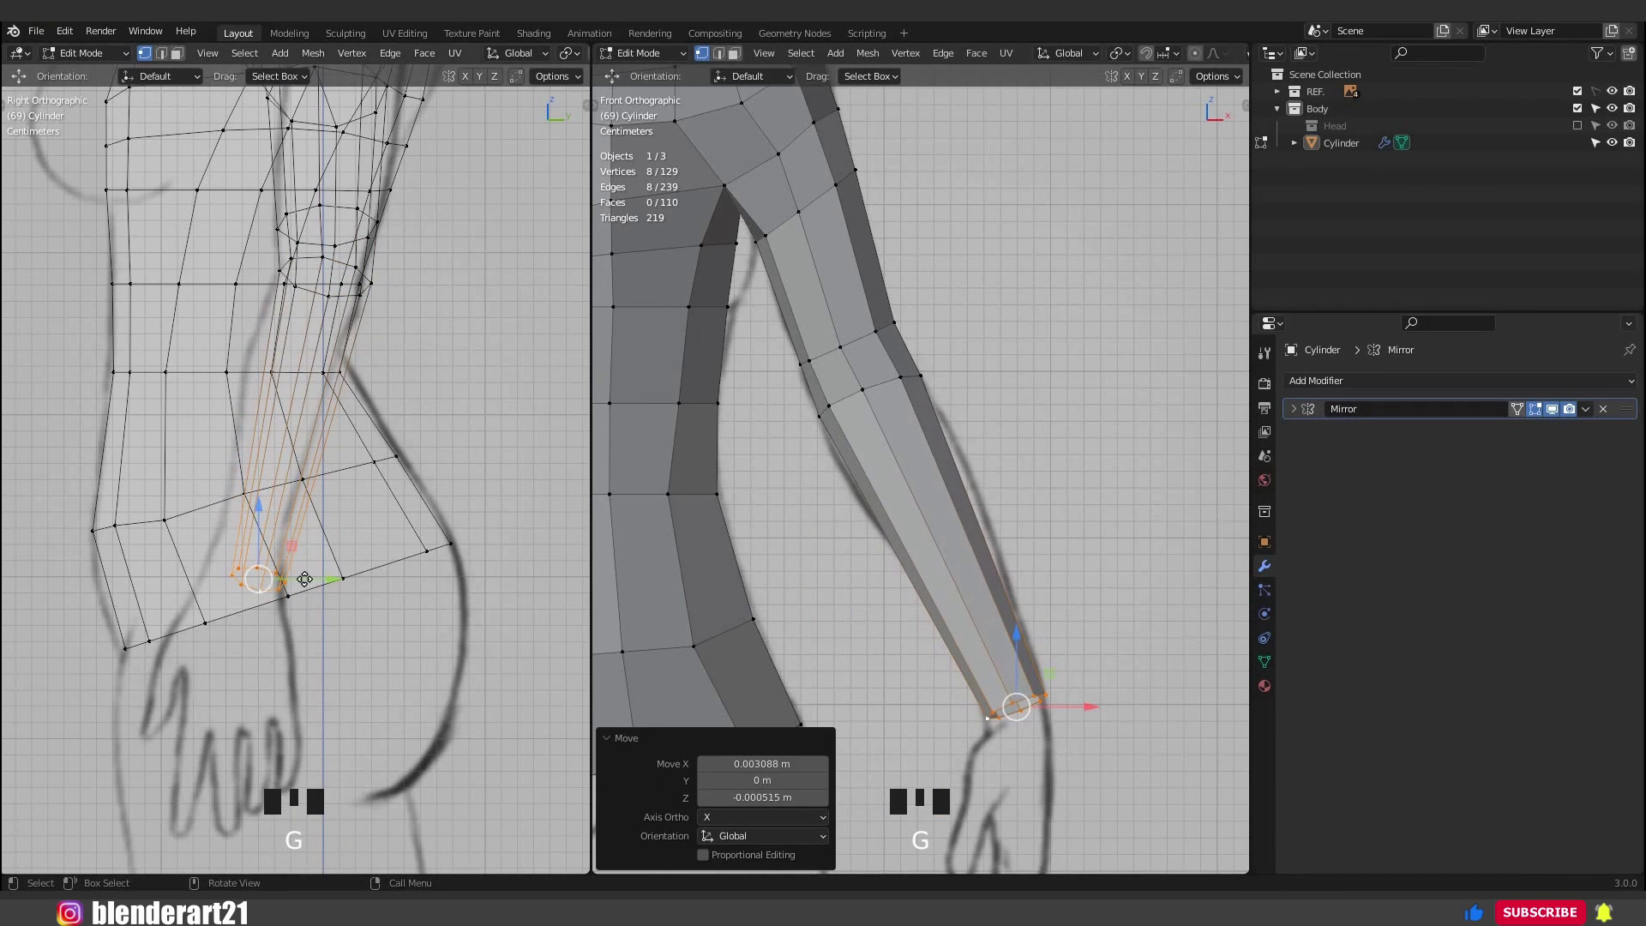
drag(315, 581, 294, 581)
Add evenly spaced loop cuts around the forearm and slide the two faces at the back of the elbow up the arm.
key(ctrl+r)
scroll(921, 455, up, 4)
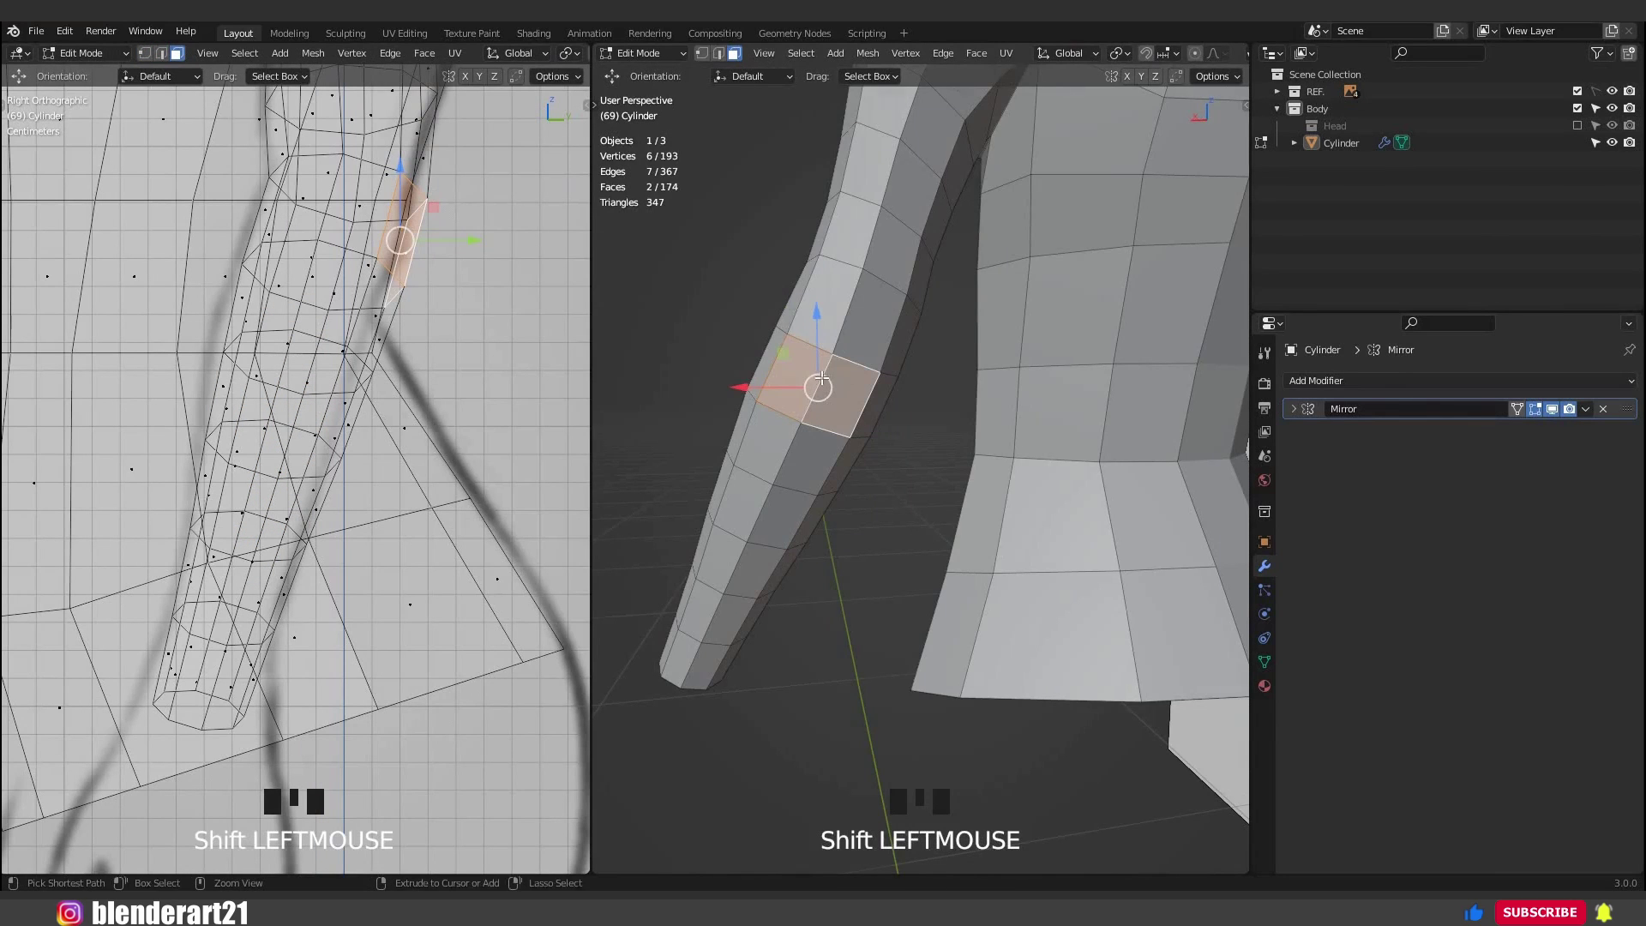
key(ctrl+KP_1)
scroll(763, 288, up, 3)
key(2)
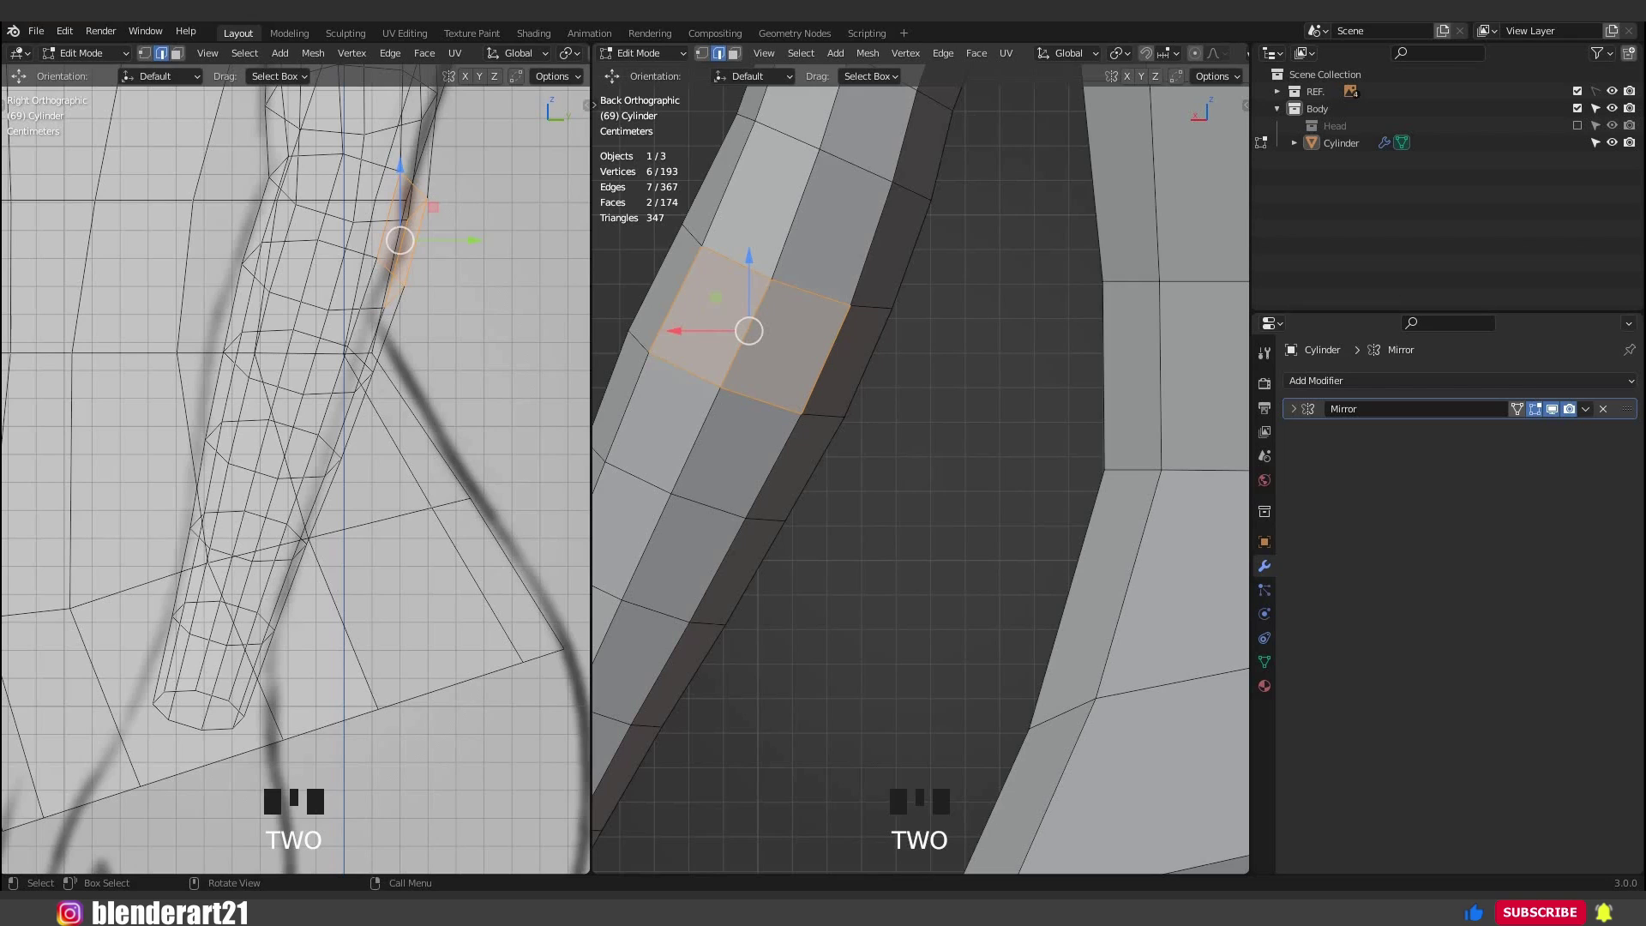
key(g)
key(g)
click(783, 267)
Inset the two elbow faces and scale the inset to about 0.8 along X.
middle_drag(784, 267, 988, 420)
key(i)
click(816, 399)
scroll(937, 426, up, 3)
key(s)
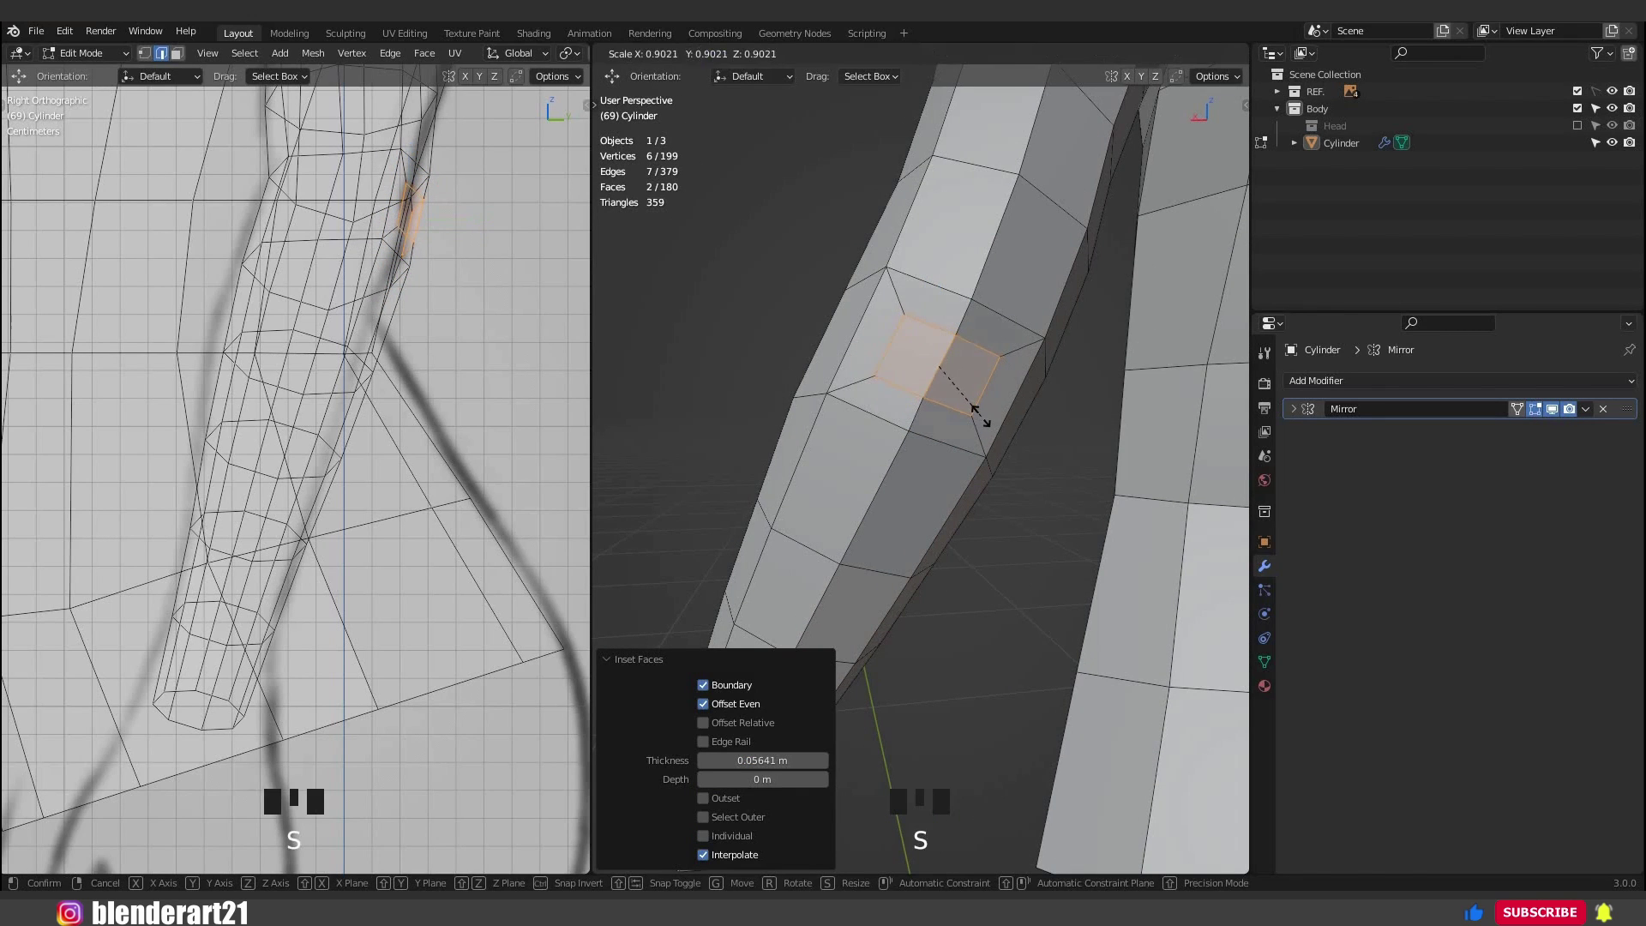
key(x)
click(964, 399)
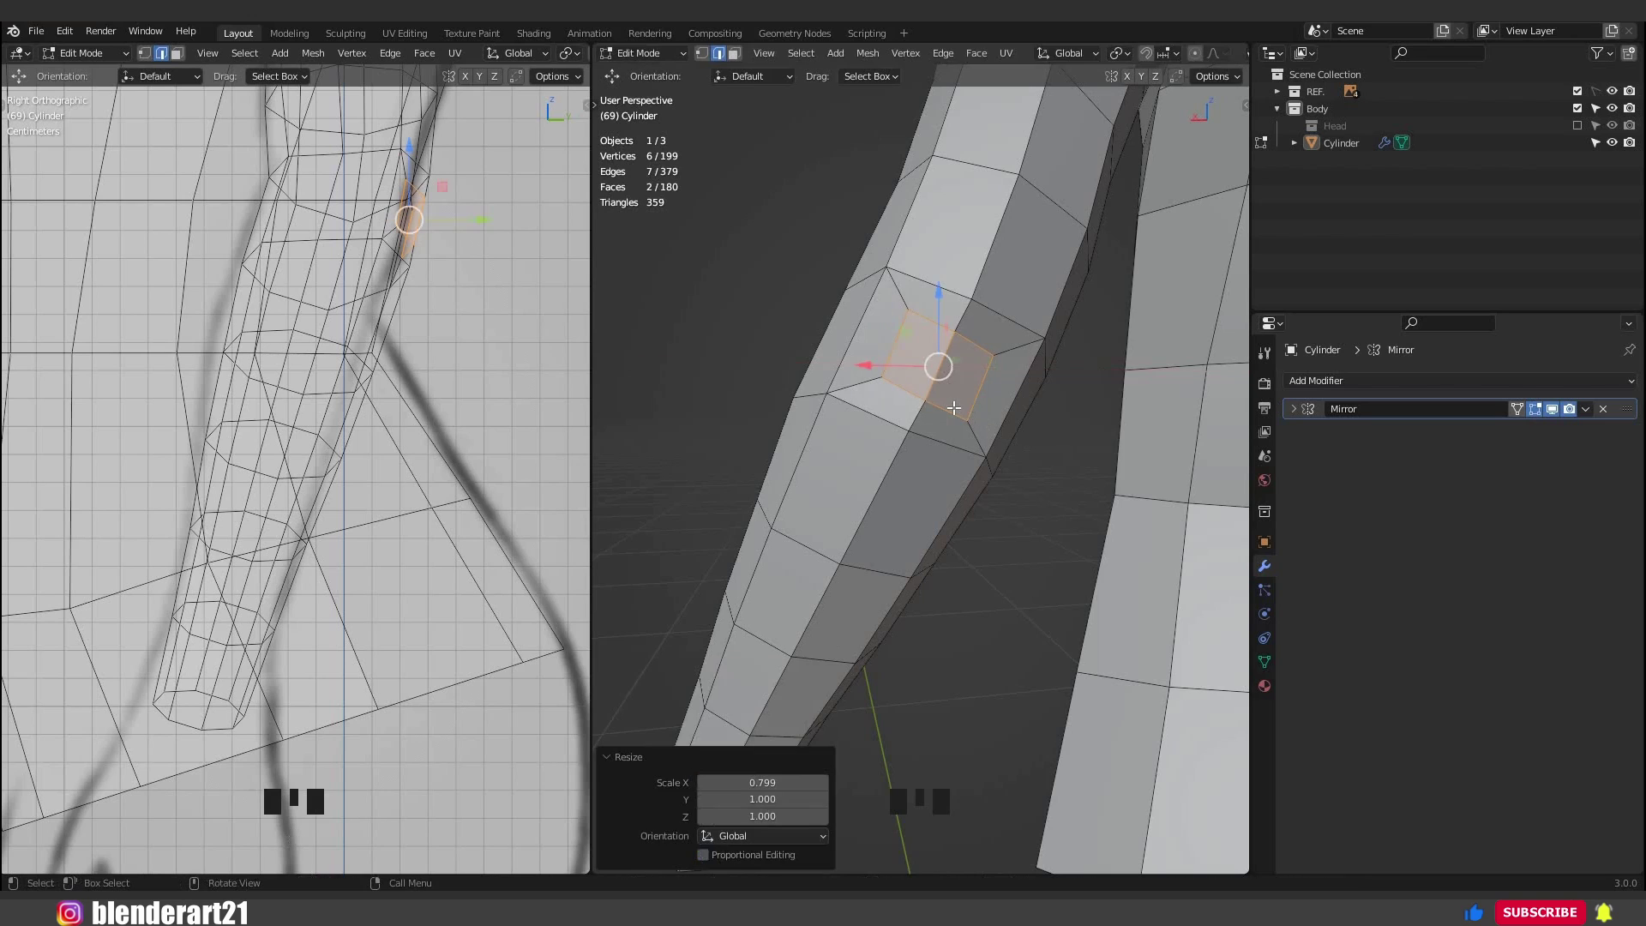
Move the inset elbow faces slightly backward along Y in the side view to form the elbow point.
key(KP_3)
click(1048, 379)
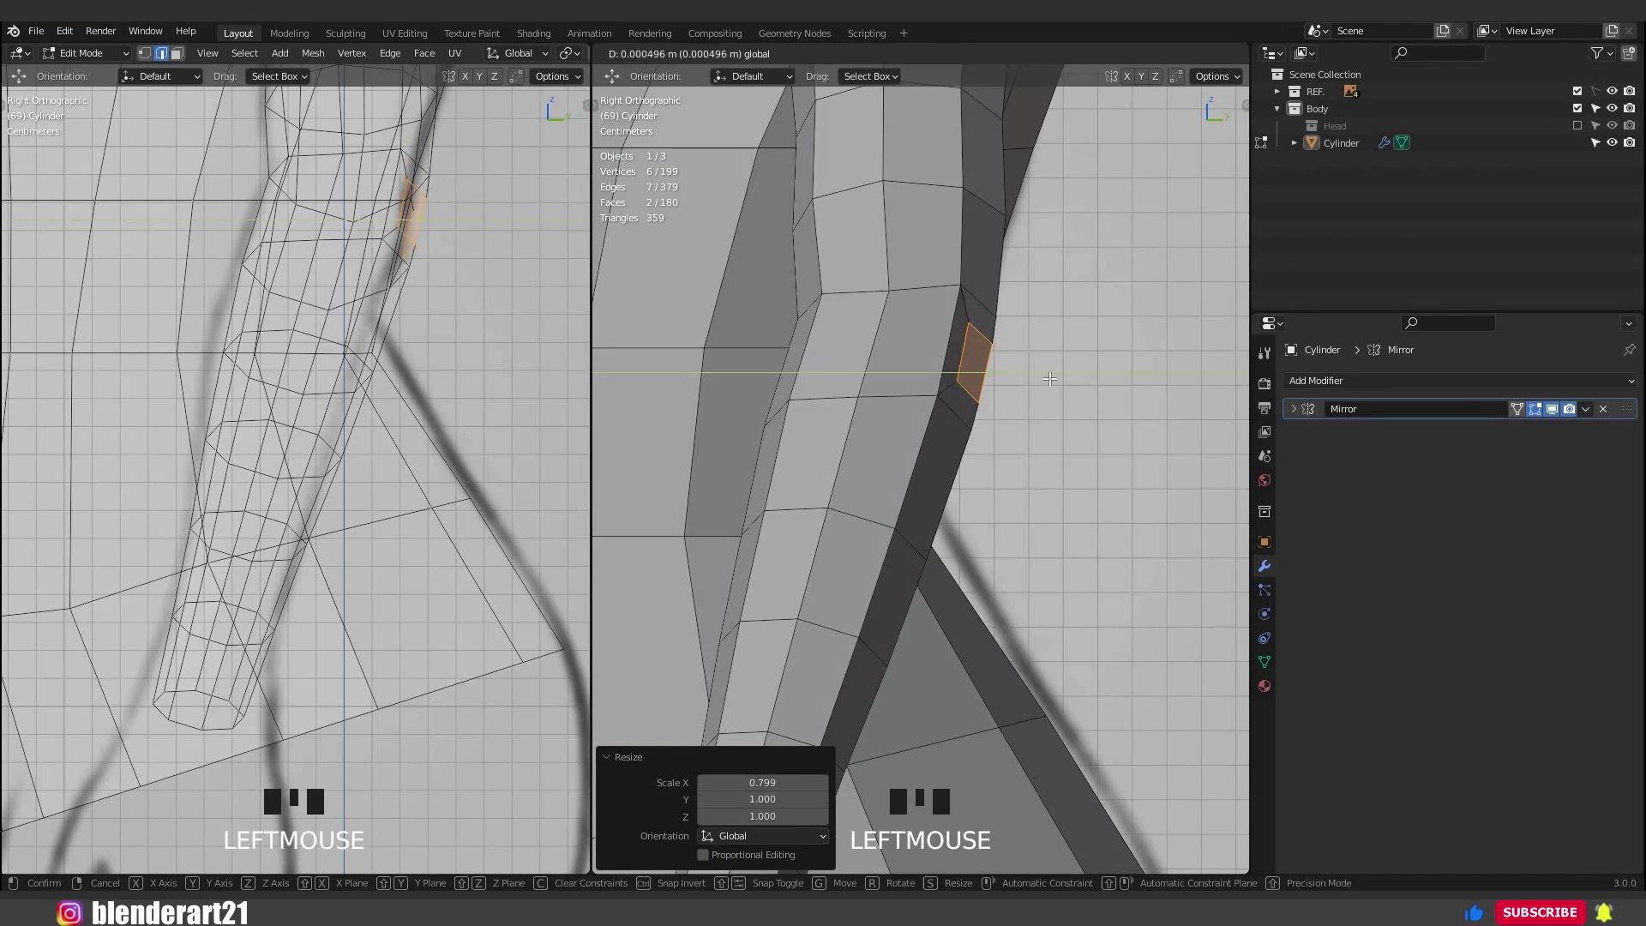
click(986, 385)
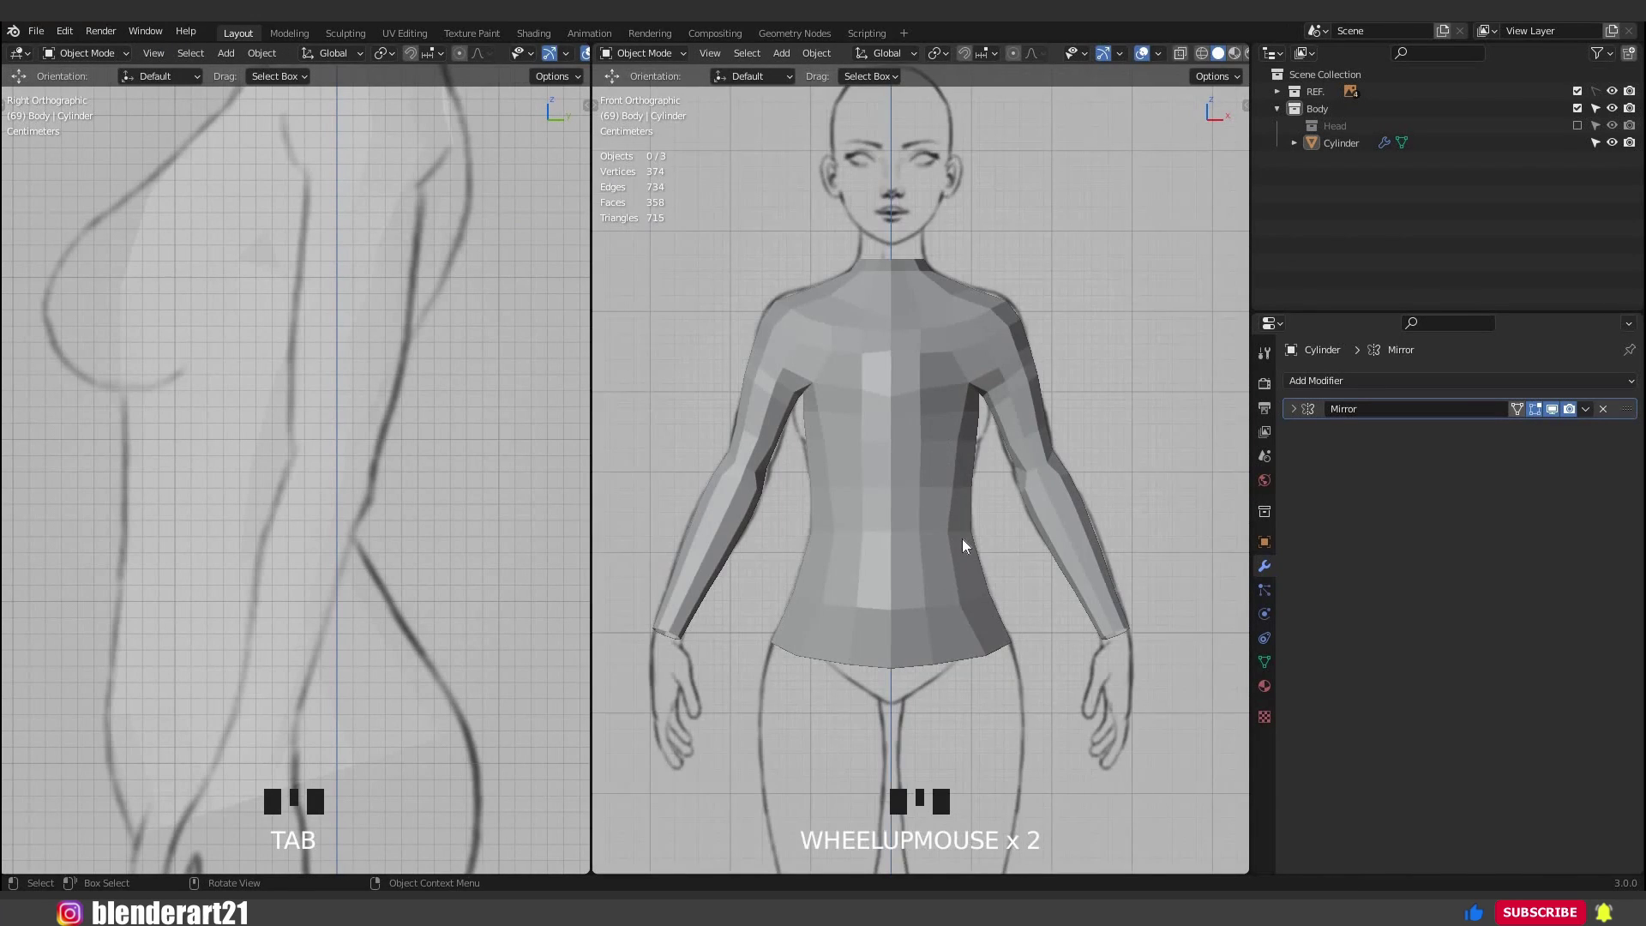
Fill a crotch face between the front and back bottom edges beside the torso's centre line.
mouse_move(962, 538)
shift+middle_down()
mouse_move(954, 405)
mouse_move(964, 511)
shift+middle_up()
scroll(970, 413, up, 2)
key(Tab)
click(954, 506)
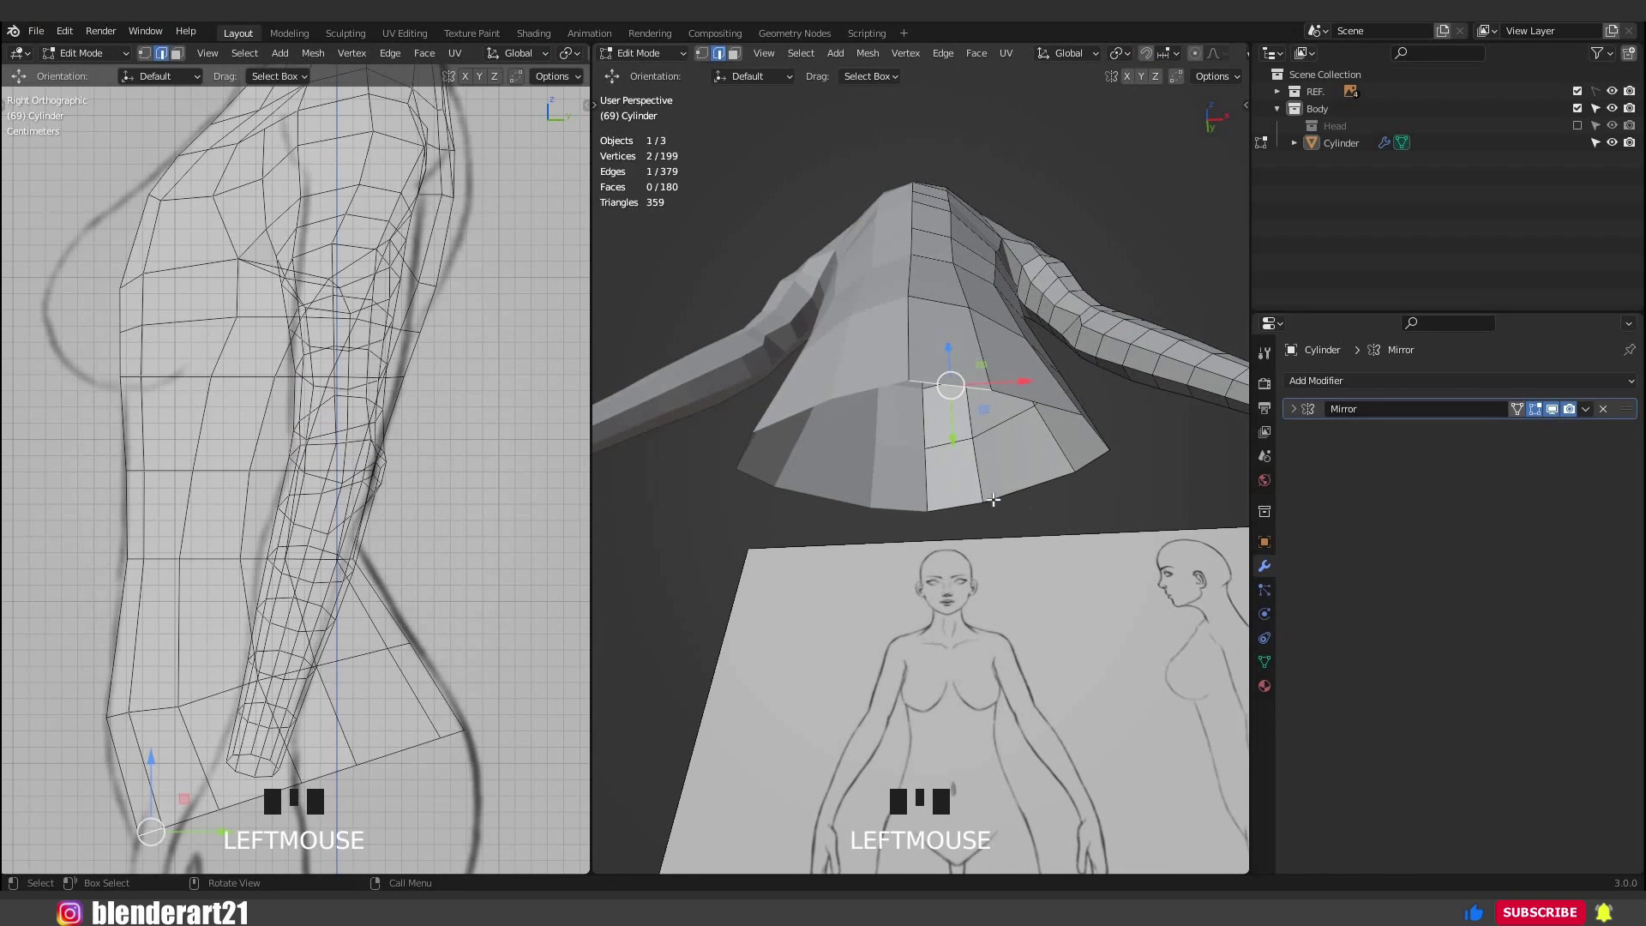
shift+click(759, 540)
middle_drag(759, 540, 850, 525)
key(f)
Add three evenly spaced, centred loop cuts across the crotch face.
middle_drag(1063, 573, 982, 583)
scroll(982, 584, down, 3)
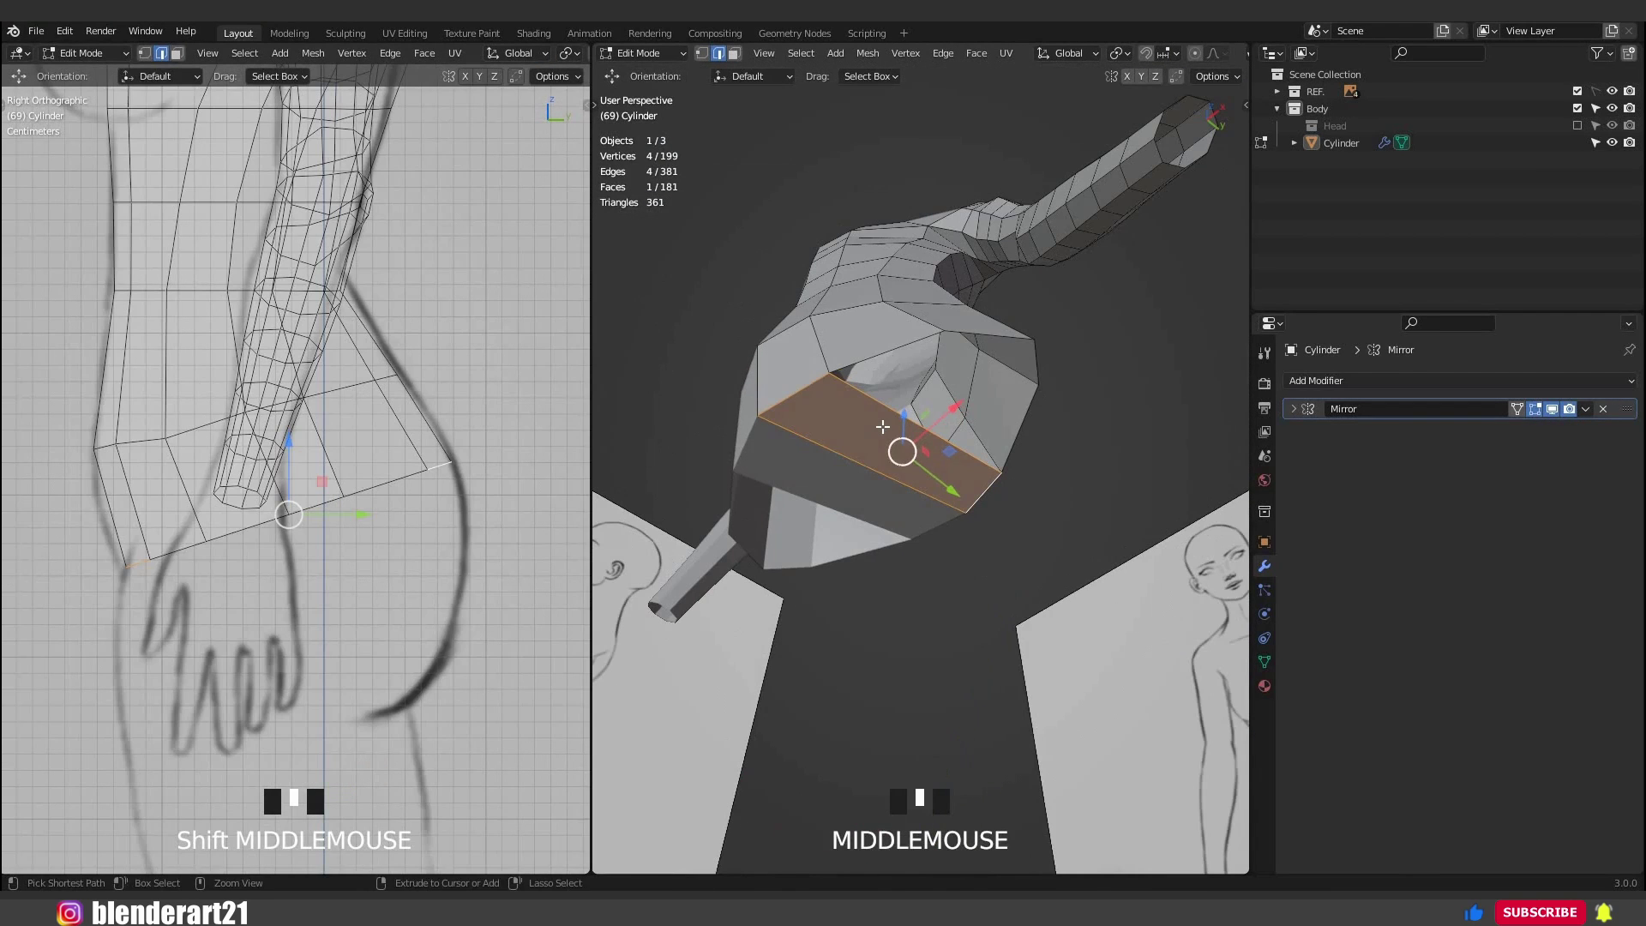
key(ctrl+r)
scroll(903, 452, up, 1)
click(361, 605)
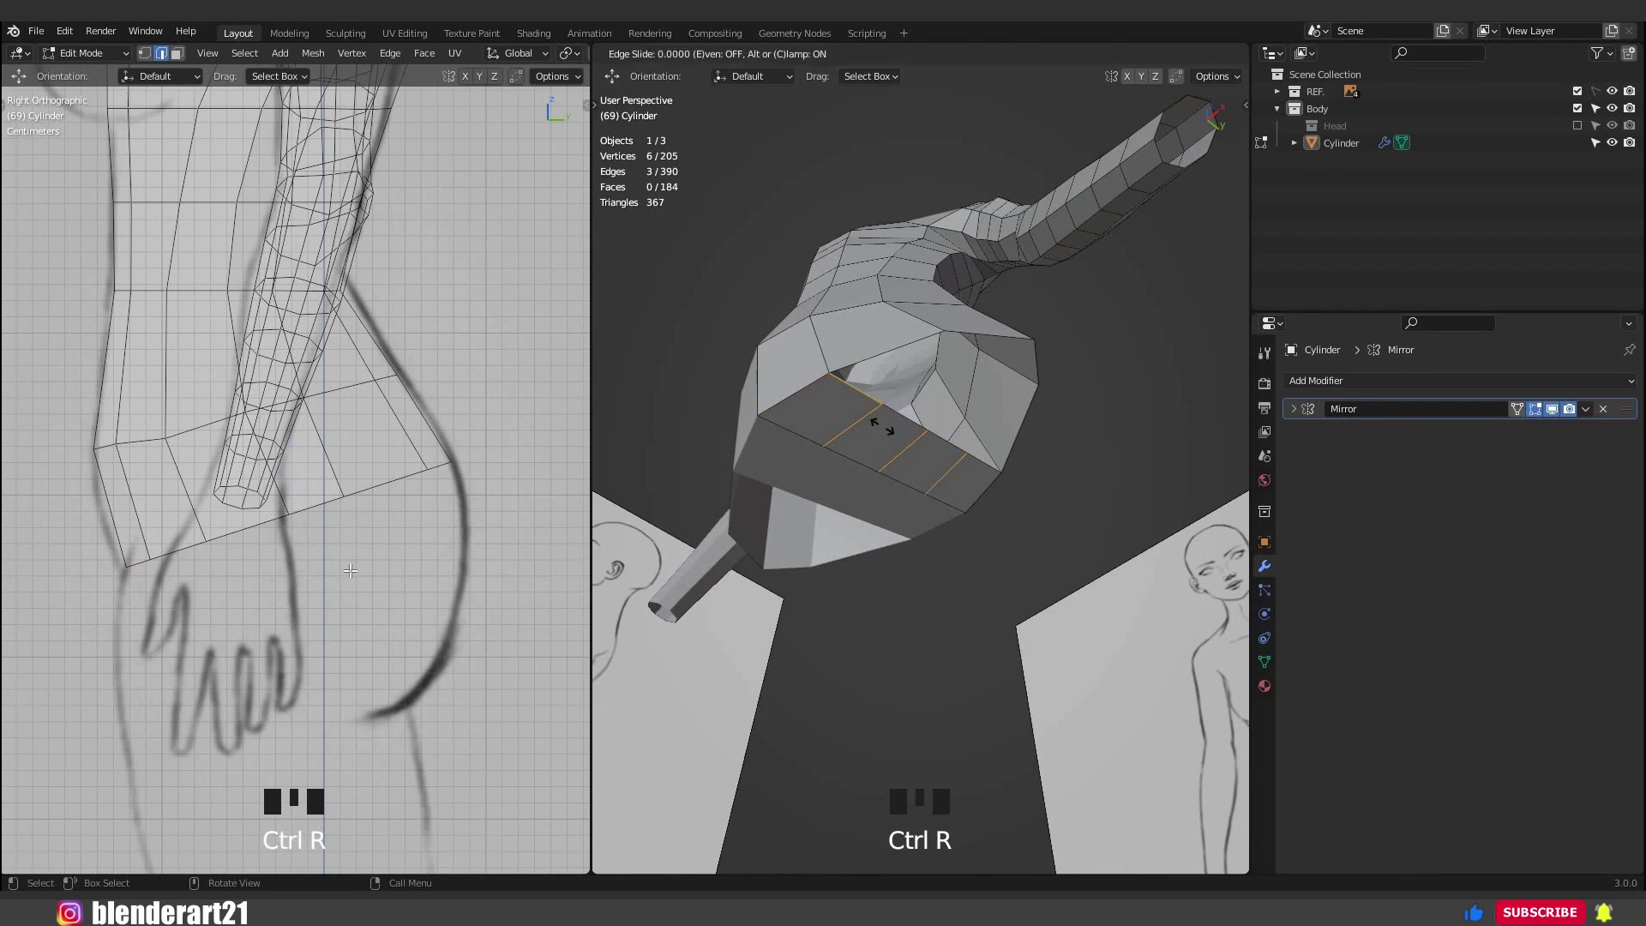
right_click(286, 477)
Lower the three new crotch edges along Z in the side view and move the middle edge further down.
drag(300, 533, 326, 639)
click(293, 562)
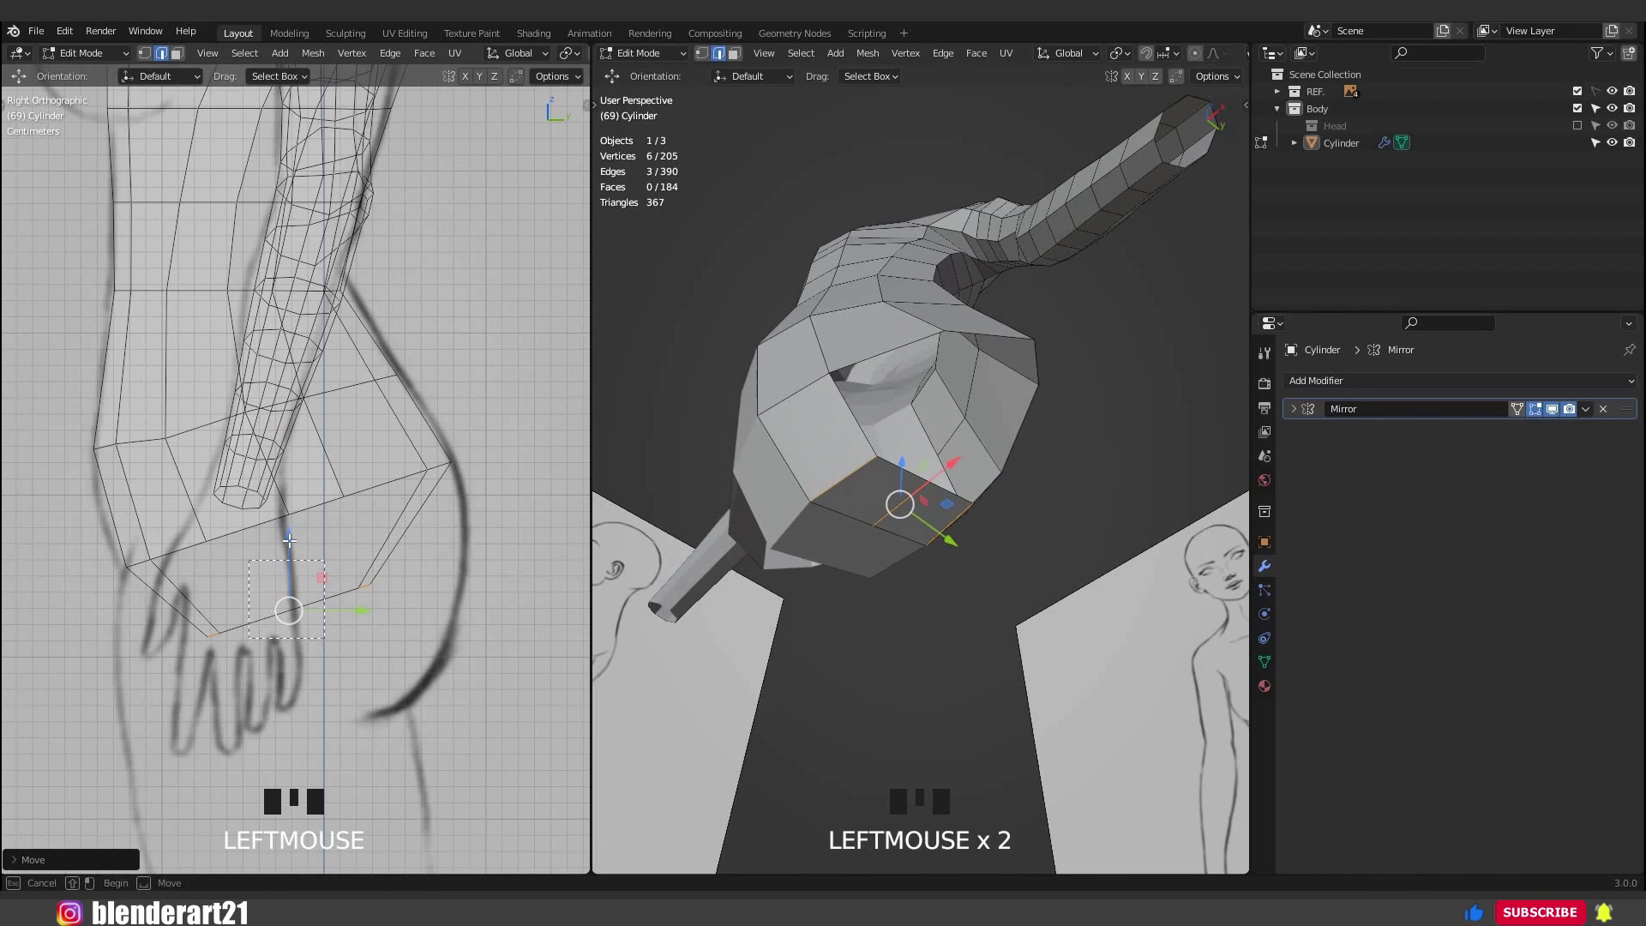
drag(292, 565, 292, 594)
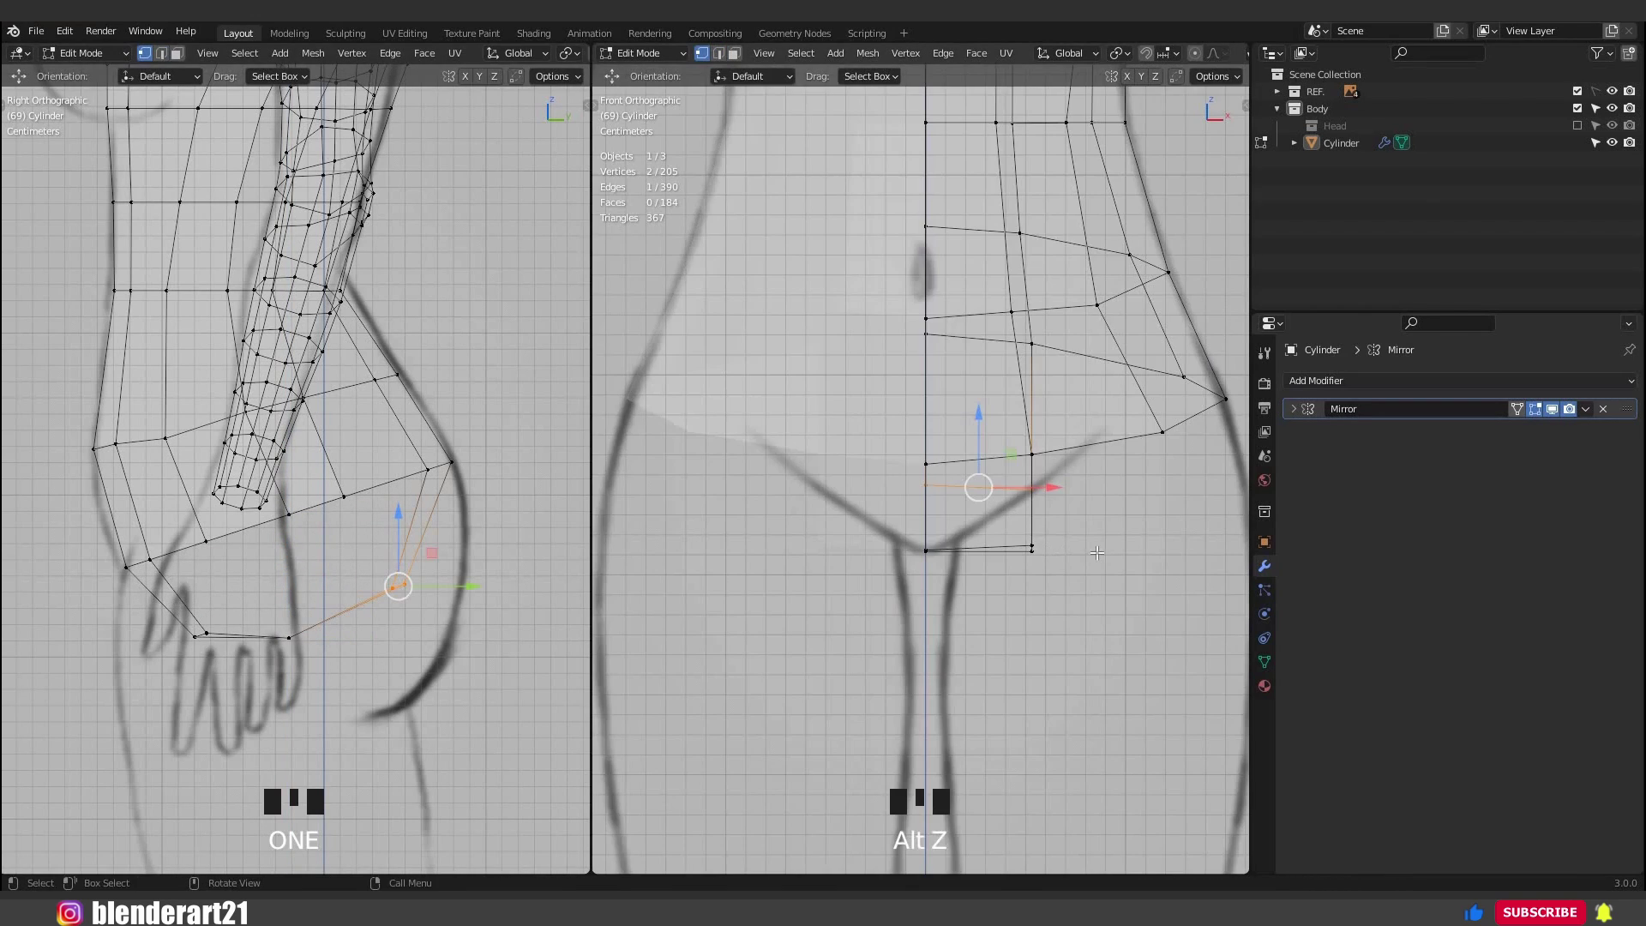
Move the outer crotch vertices about 0.038 m inward along X and lower the front opening's two bottom vertices to the leg crease.
drag(1054, 540, 1035, 460)
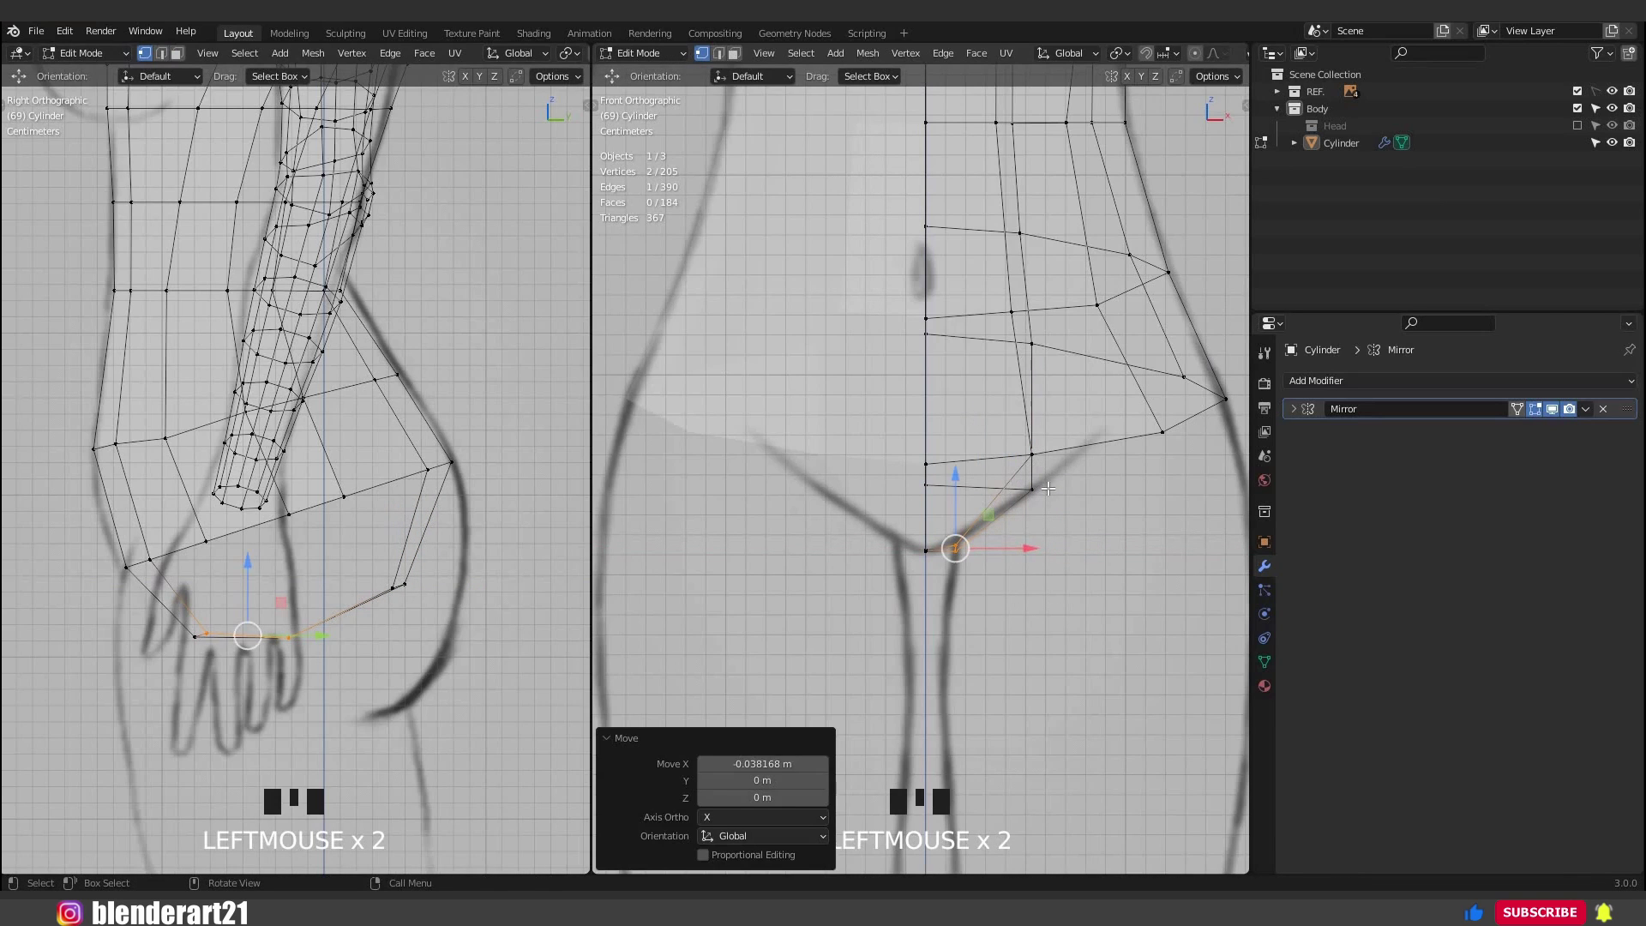
click(1032, 456)
key(g)
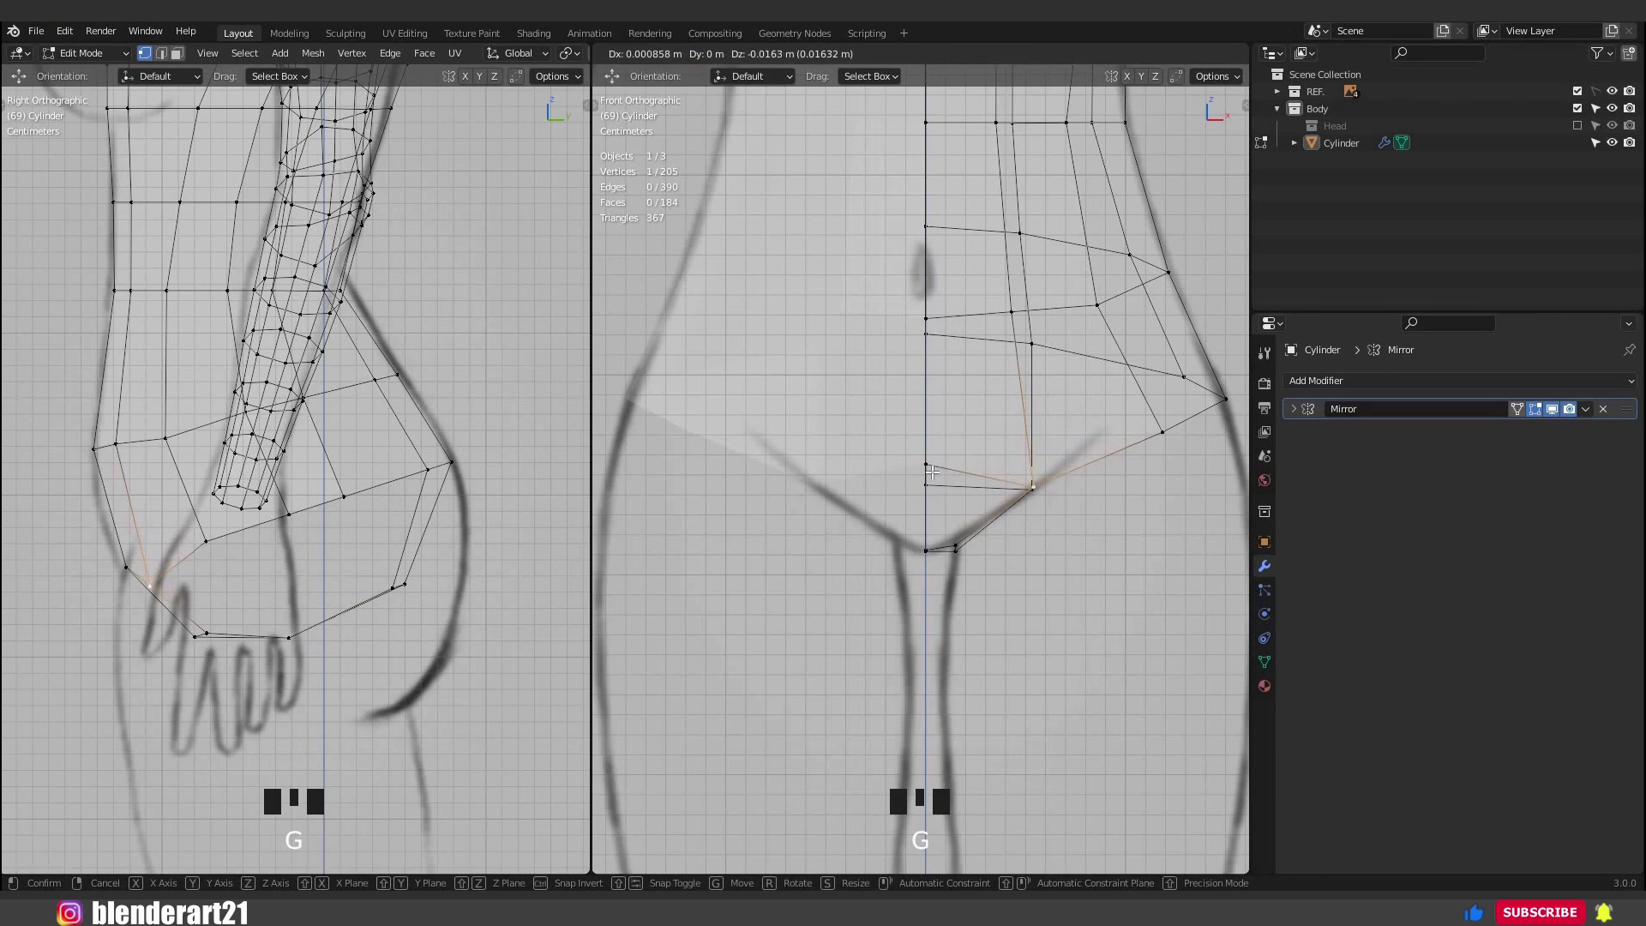
click(931, 488)
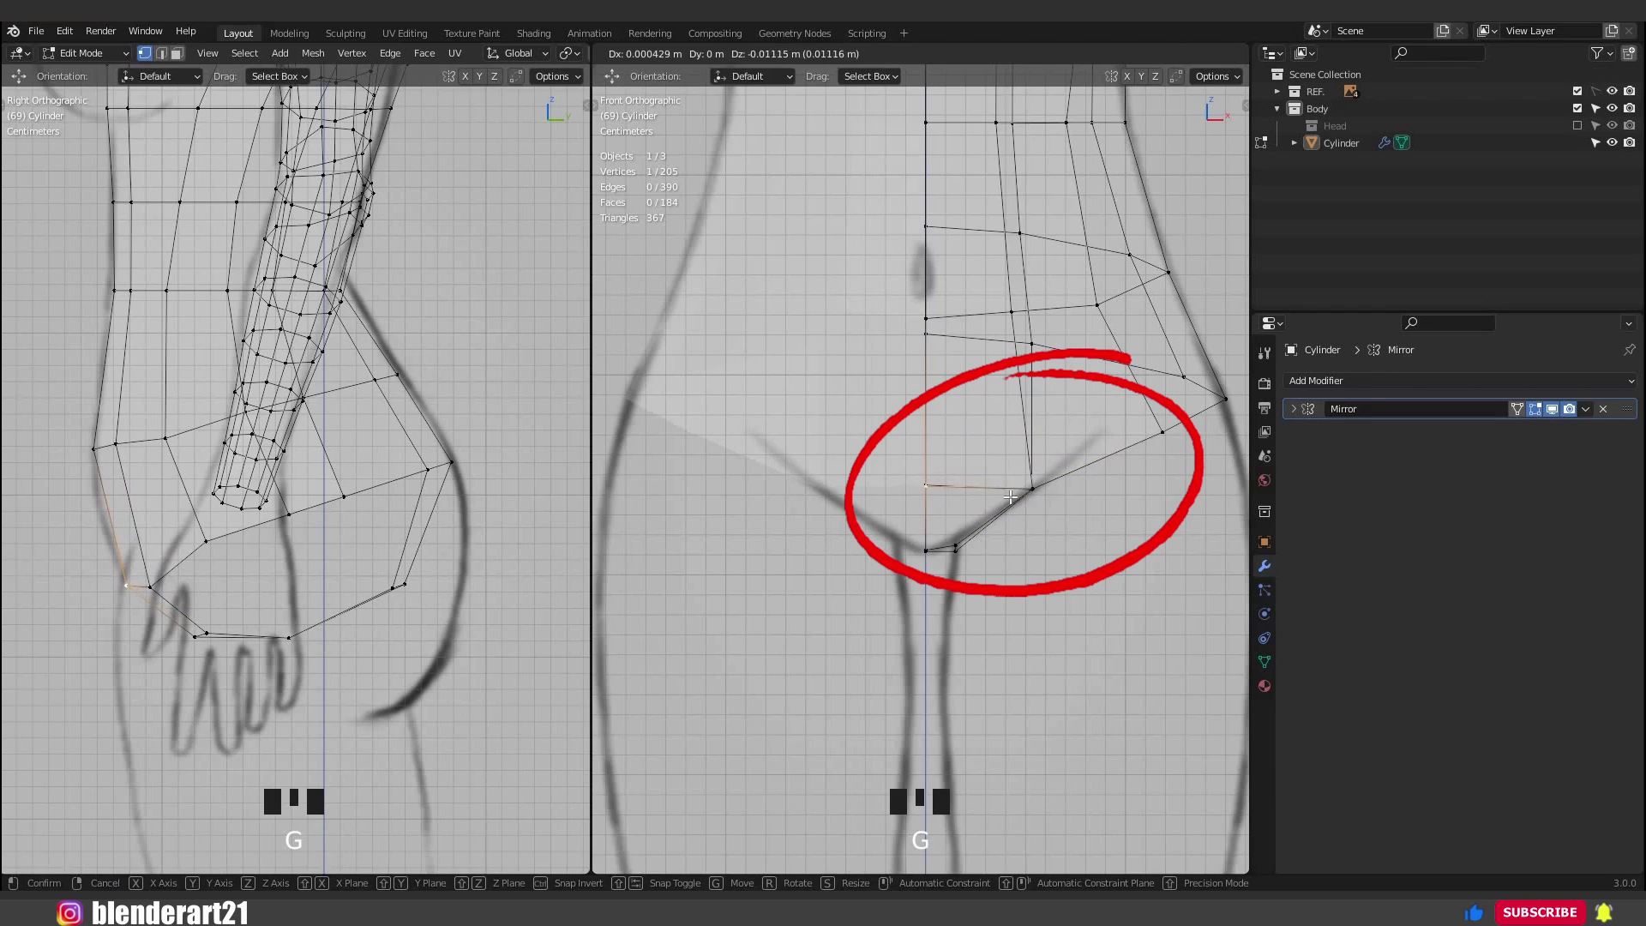
key(alt+z)
key(alt+z)
Reposition the outer hip vertices of the leg opening in front view to follow the reference's groin crease and hip outline.
click(1157, 433)
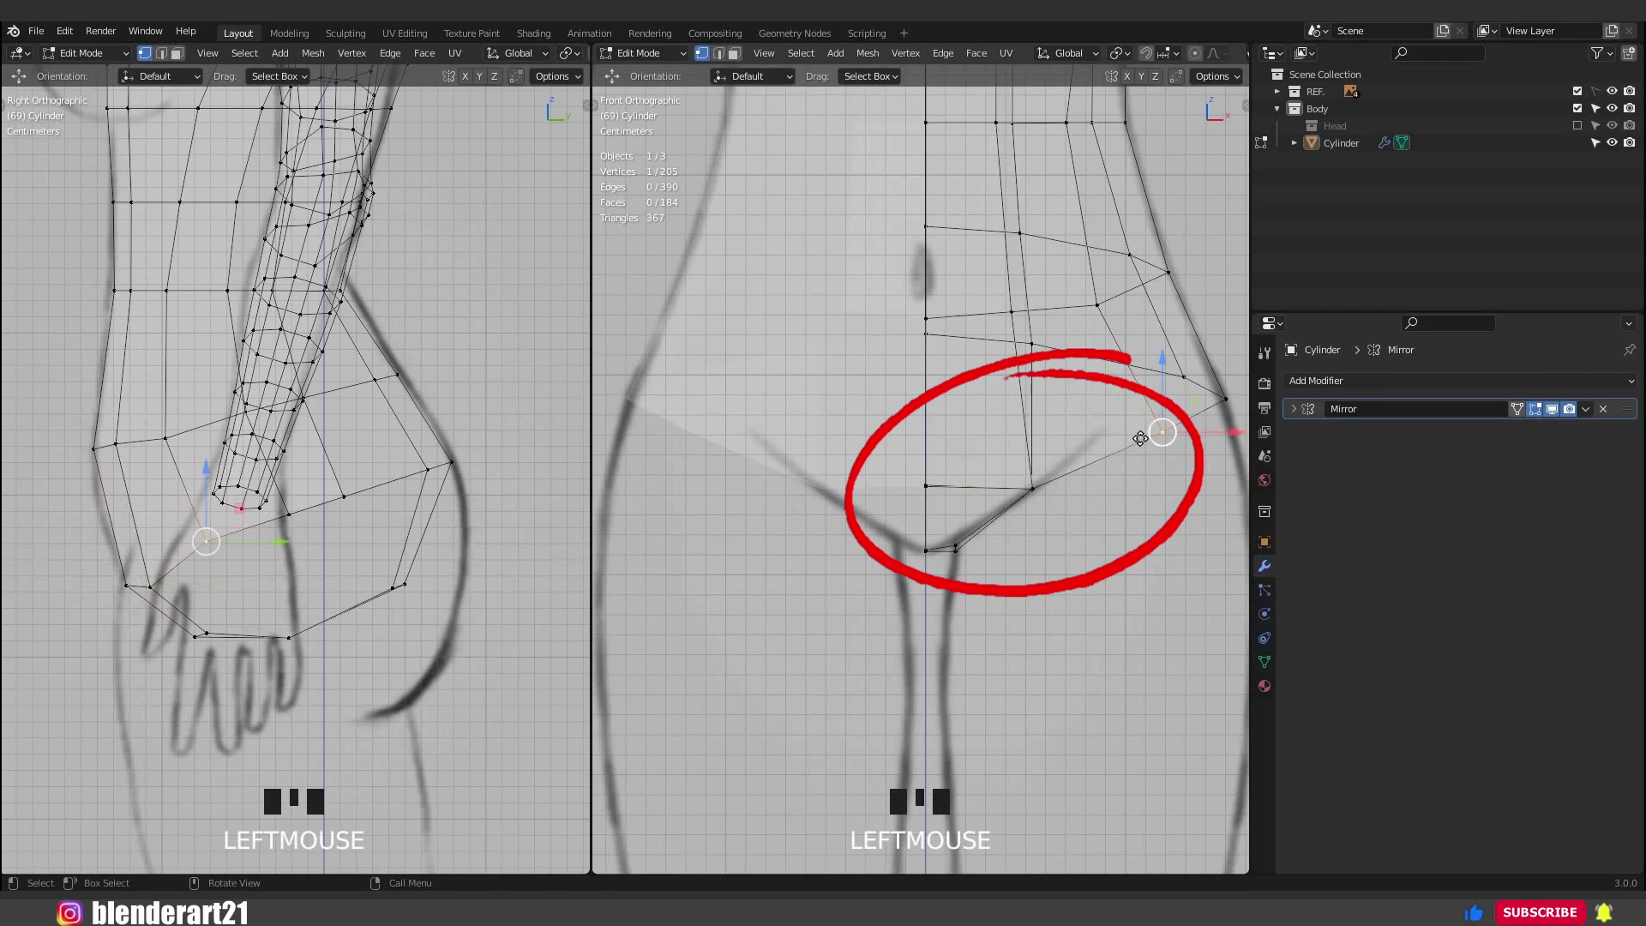
key(g)
click(1190, 392)
click(1224, 396)
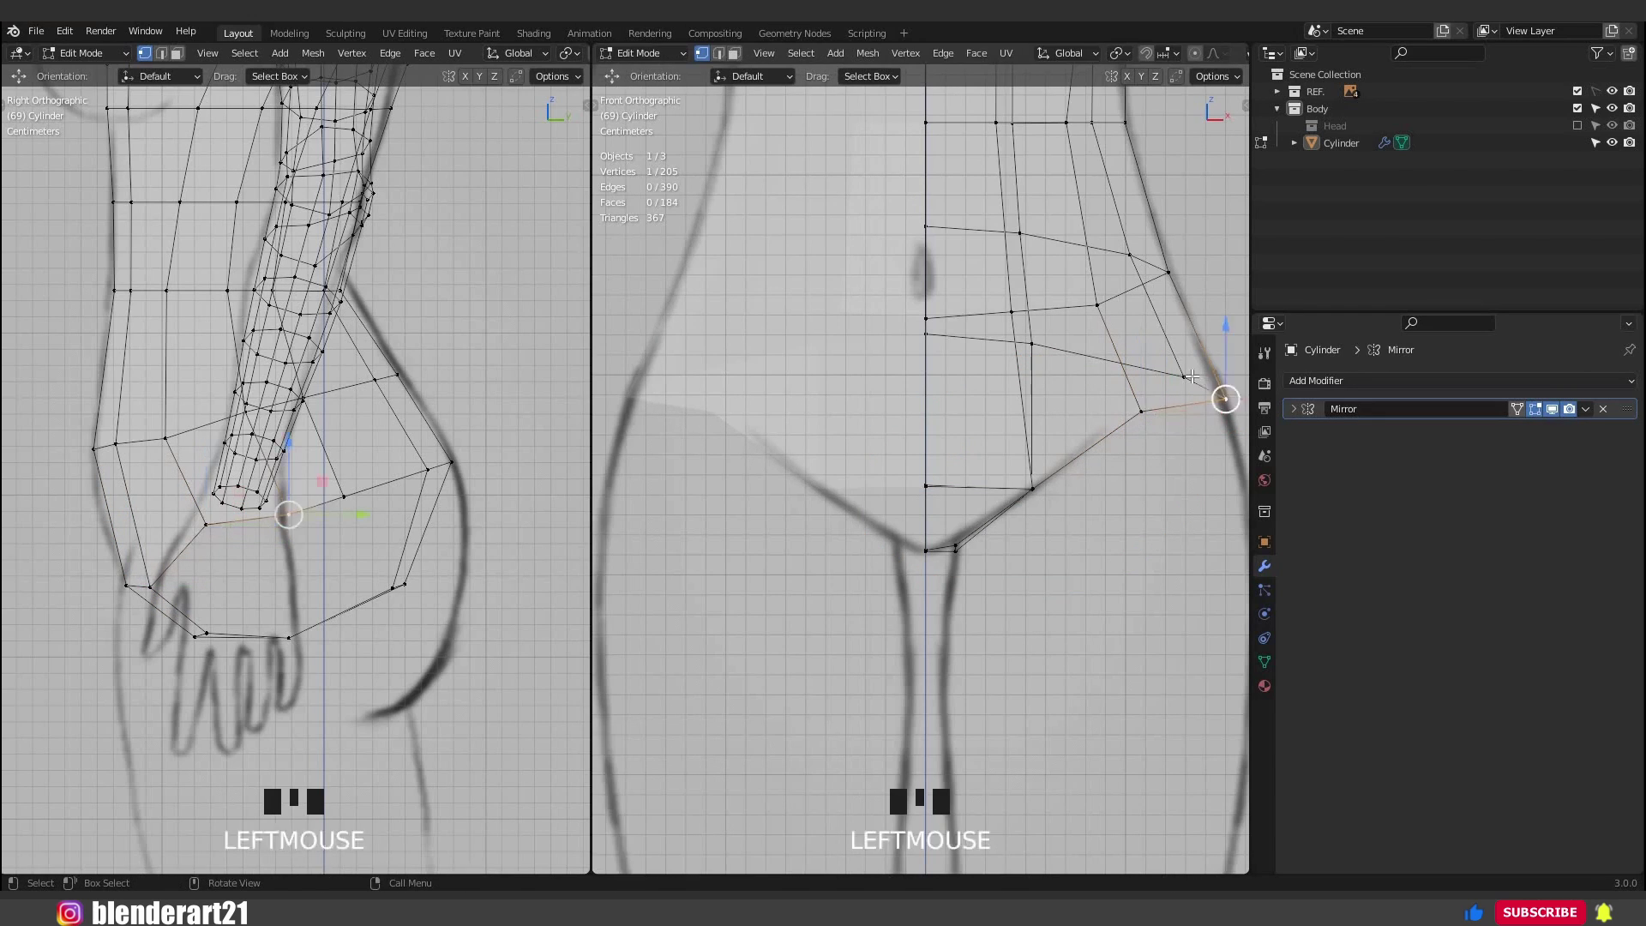
key(g)
click(1186, 356)
click(1184, 374)
key(g)
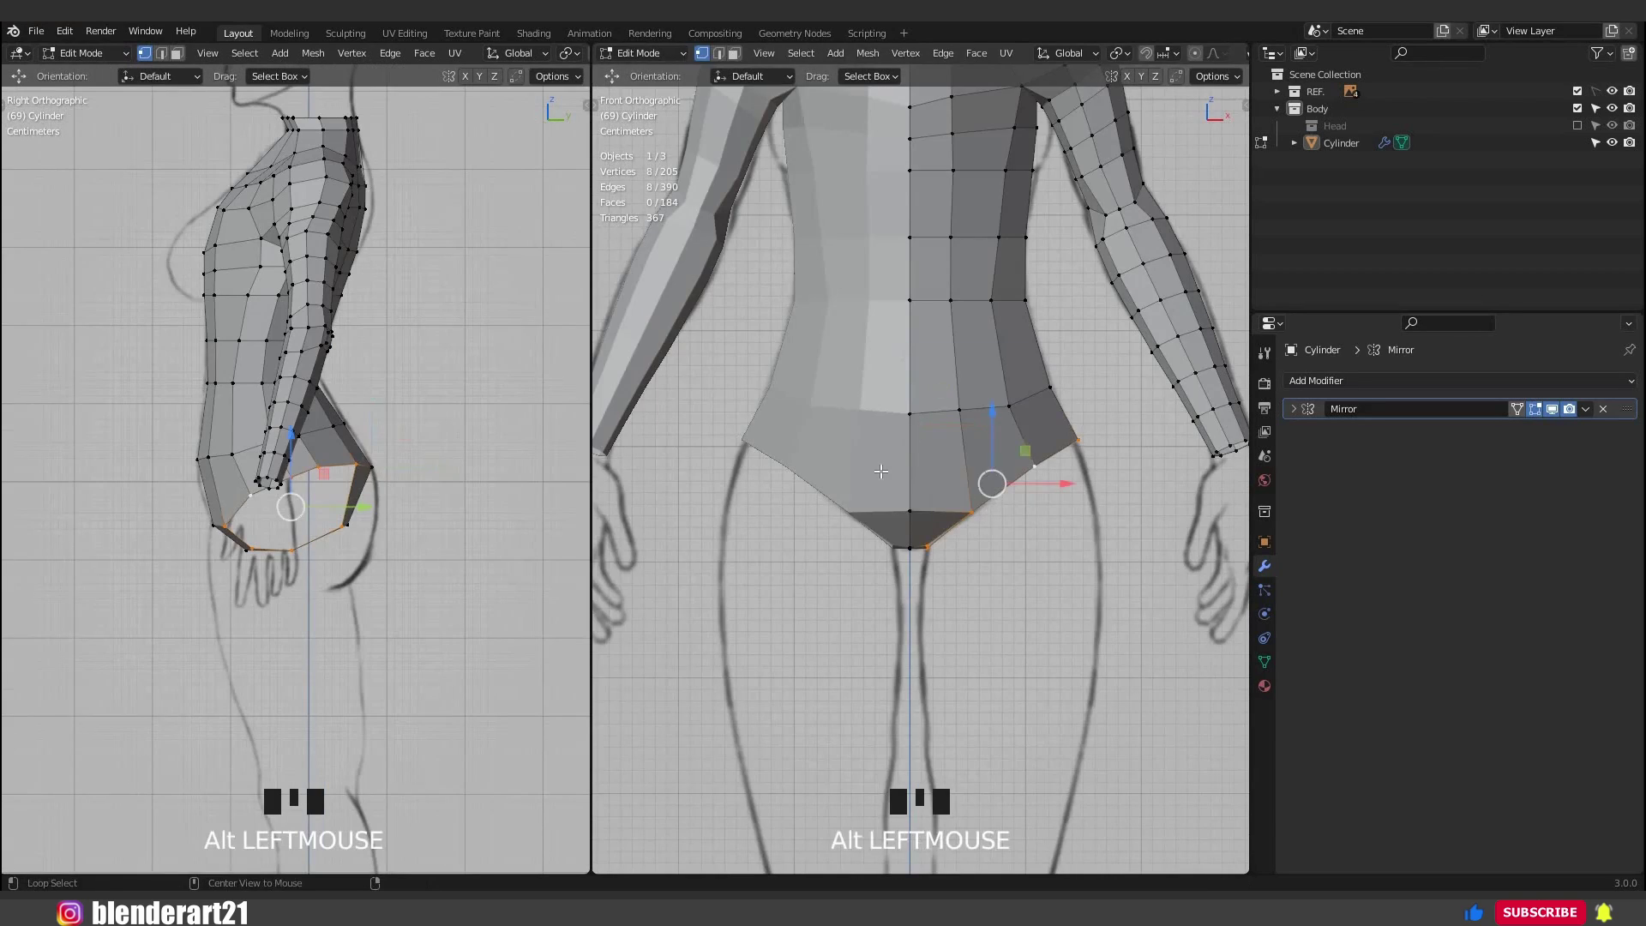
Extrude the leg opening's edge loop down about 0.064 m and flatten it by scaling to 0 along Z.
middle_drag(815, 513, 1007, 553)
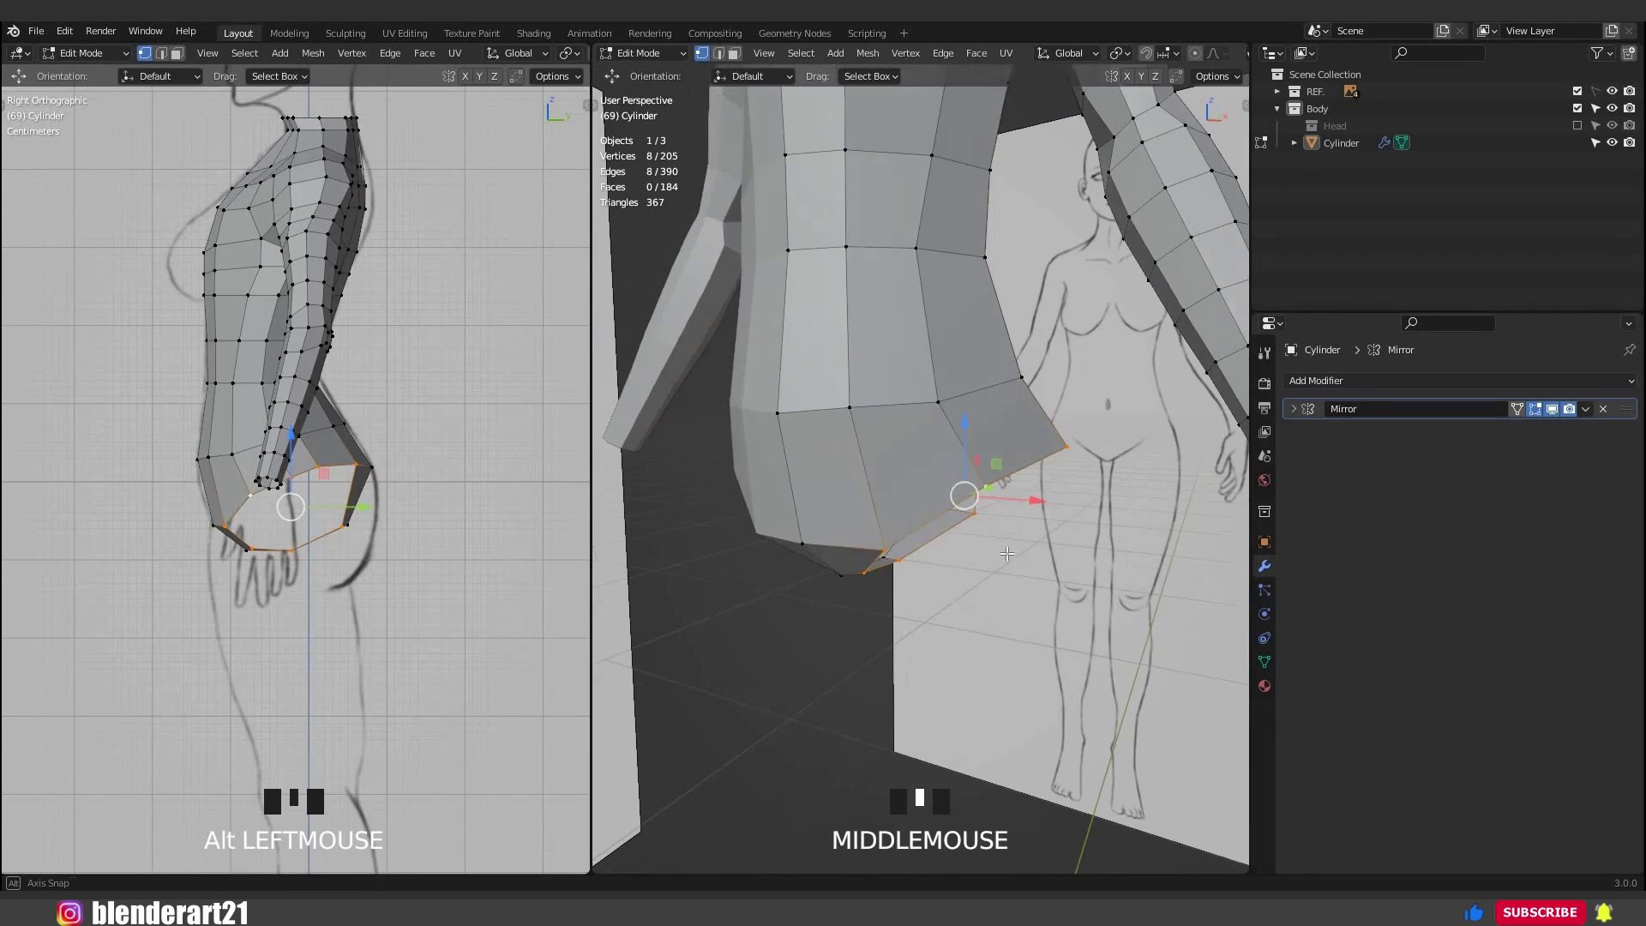
key(KP_1)
key(e)
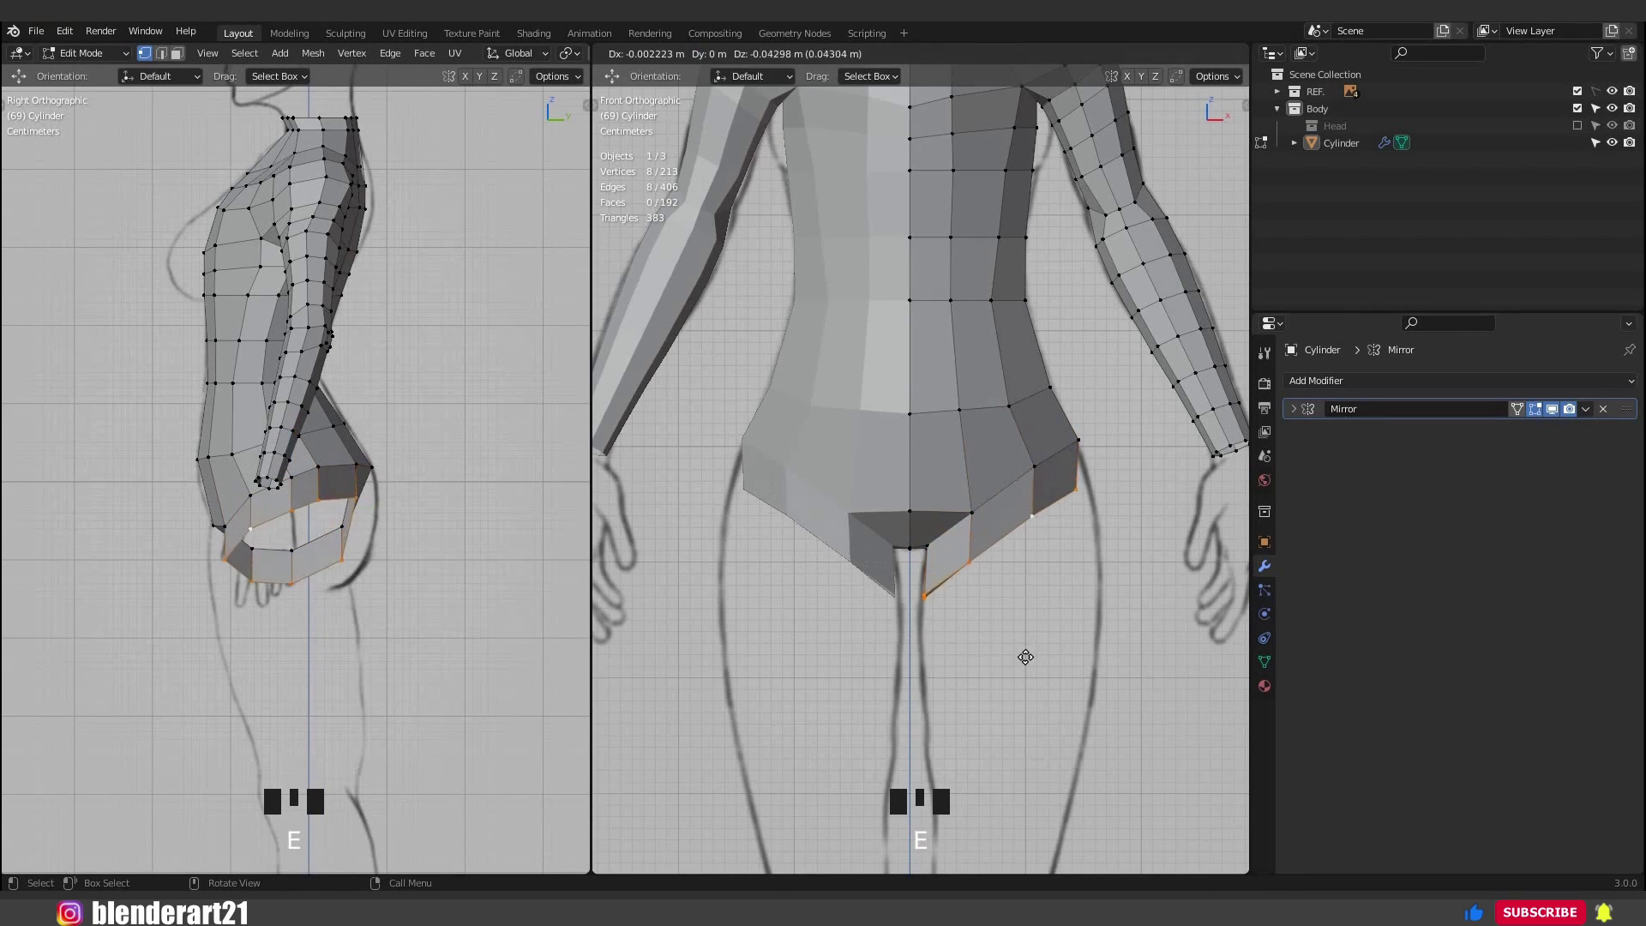
click(1026, 655)
key(s)
key(z)
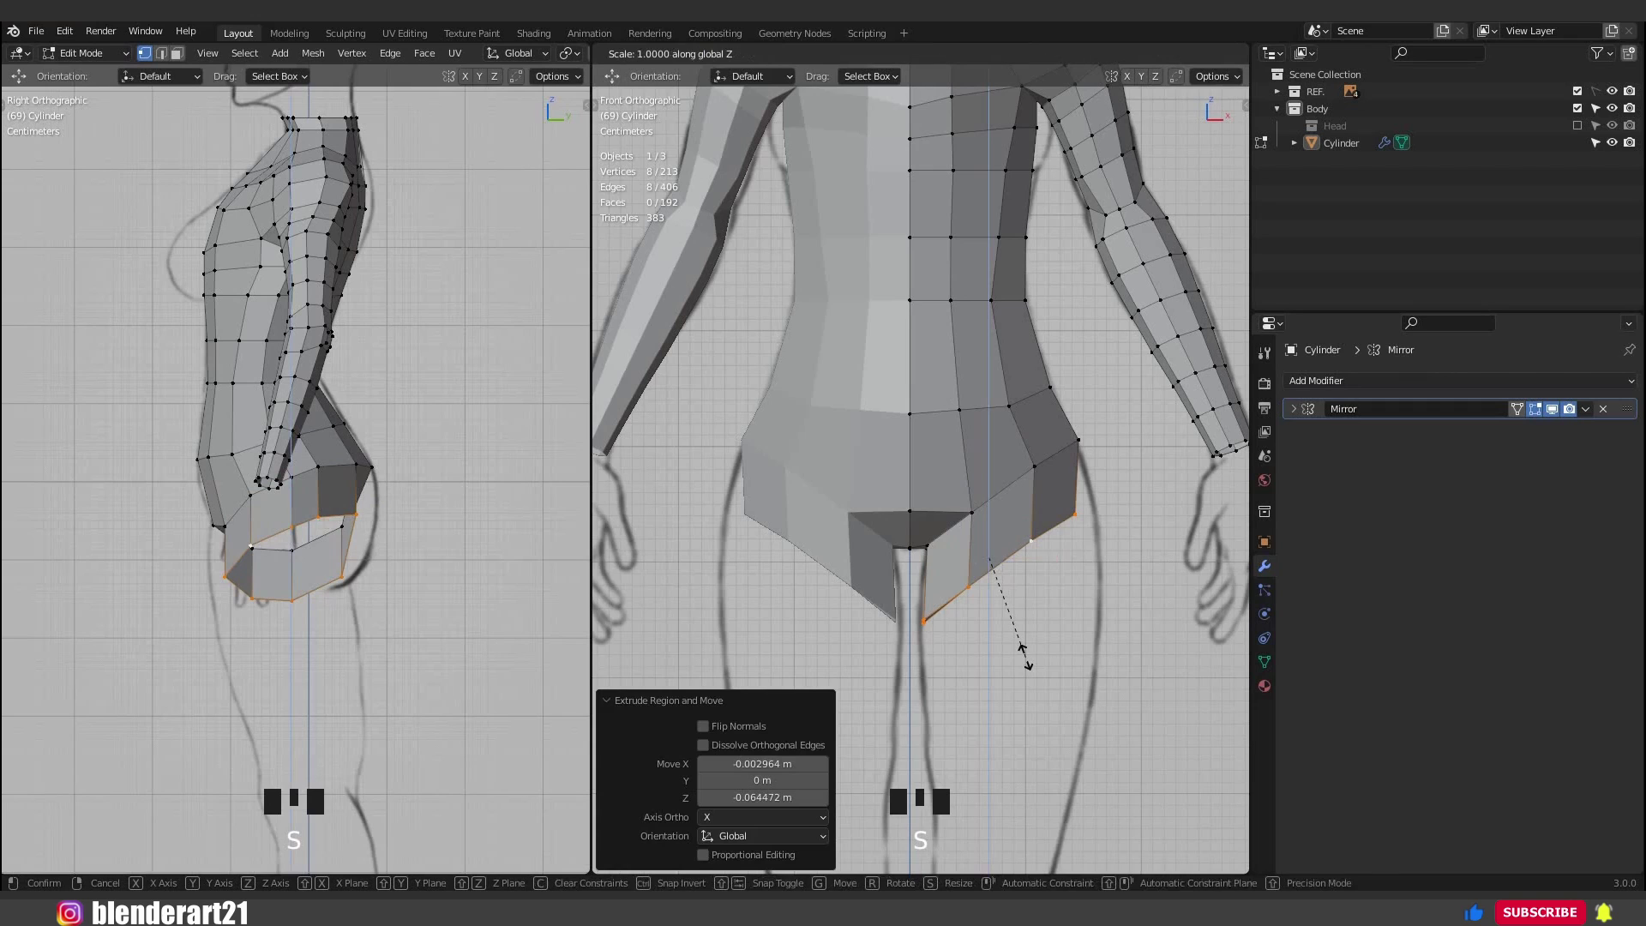
key(0)
click(1026, 658)
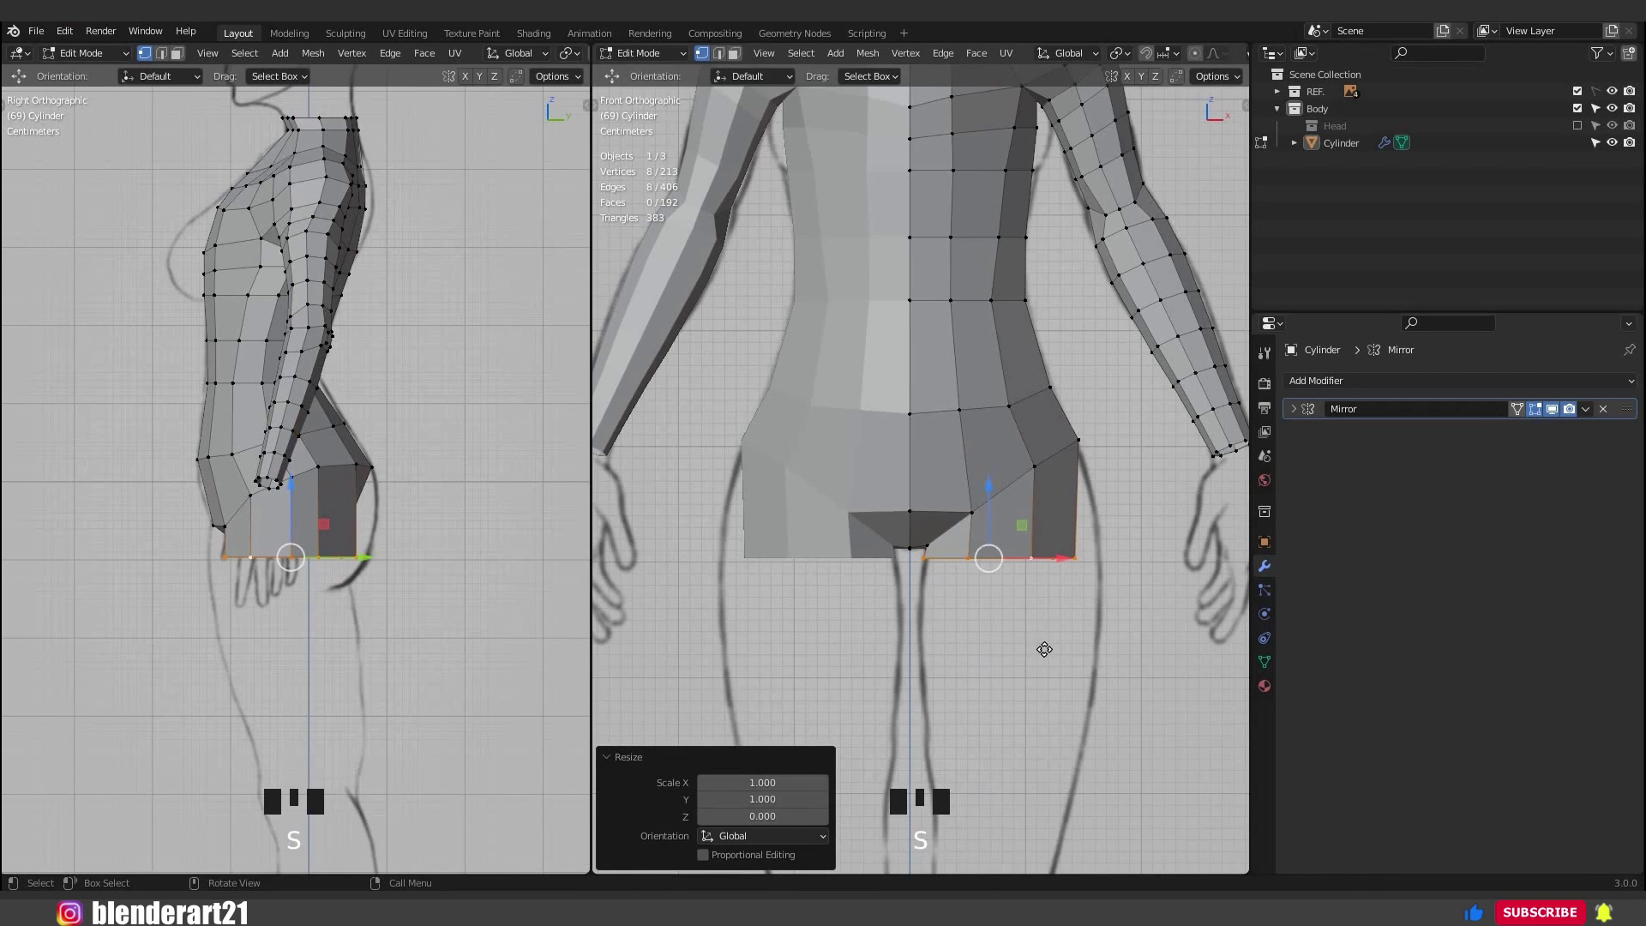
Enlarge the flattened leg loop to about 1.157 and reshape it into a regular circle with LoopTools.
right_click(990, 455)
mouse_move(993, 456)
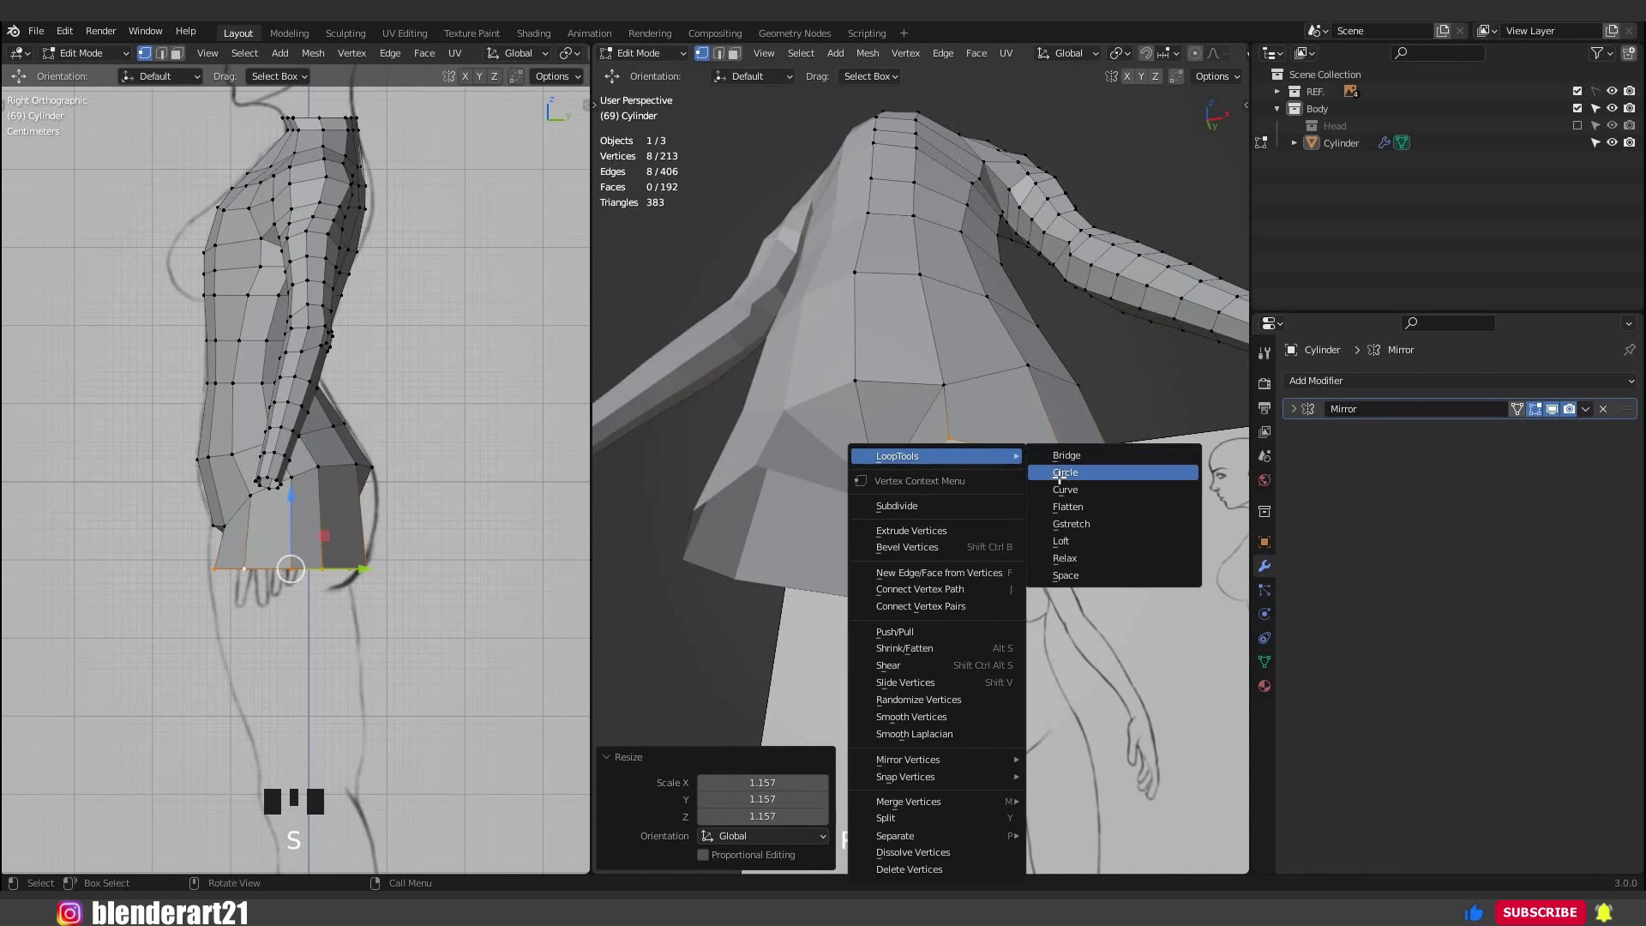
click(1060, 475)
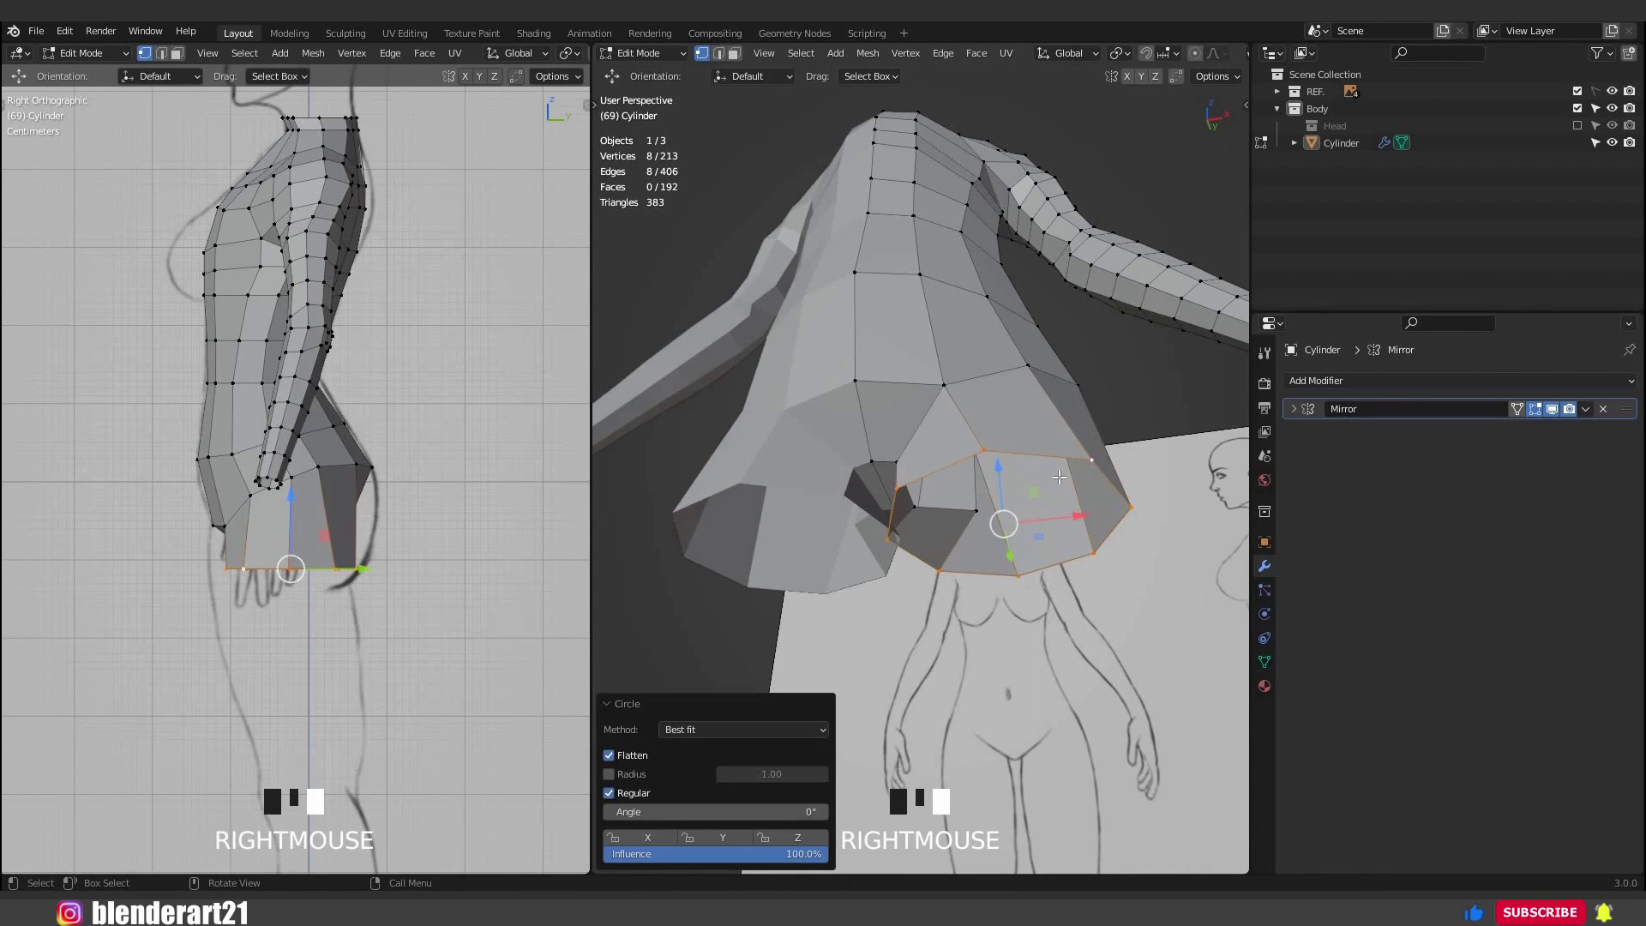
Turn off clipping in the Mirror modifier and scale the circular leg loop down in front view.
key(KP_1)
scroll(1132, 479, up, 3)
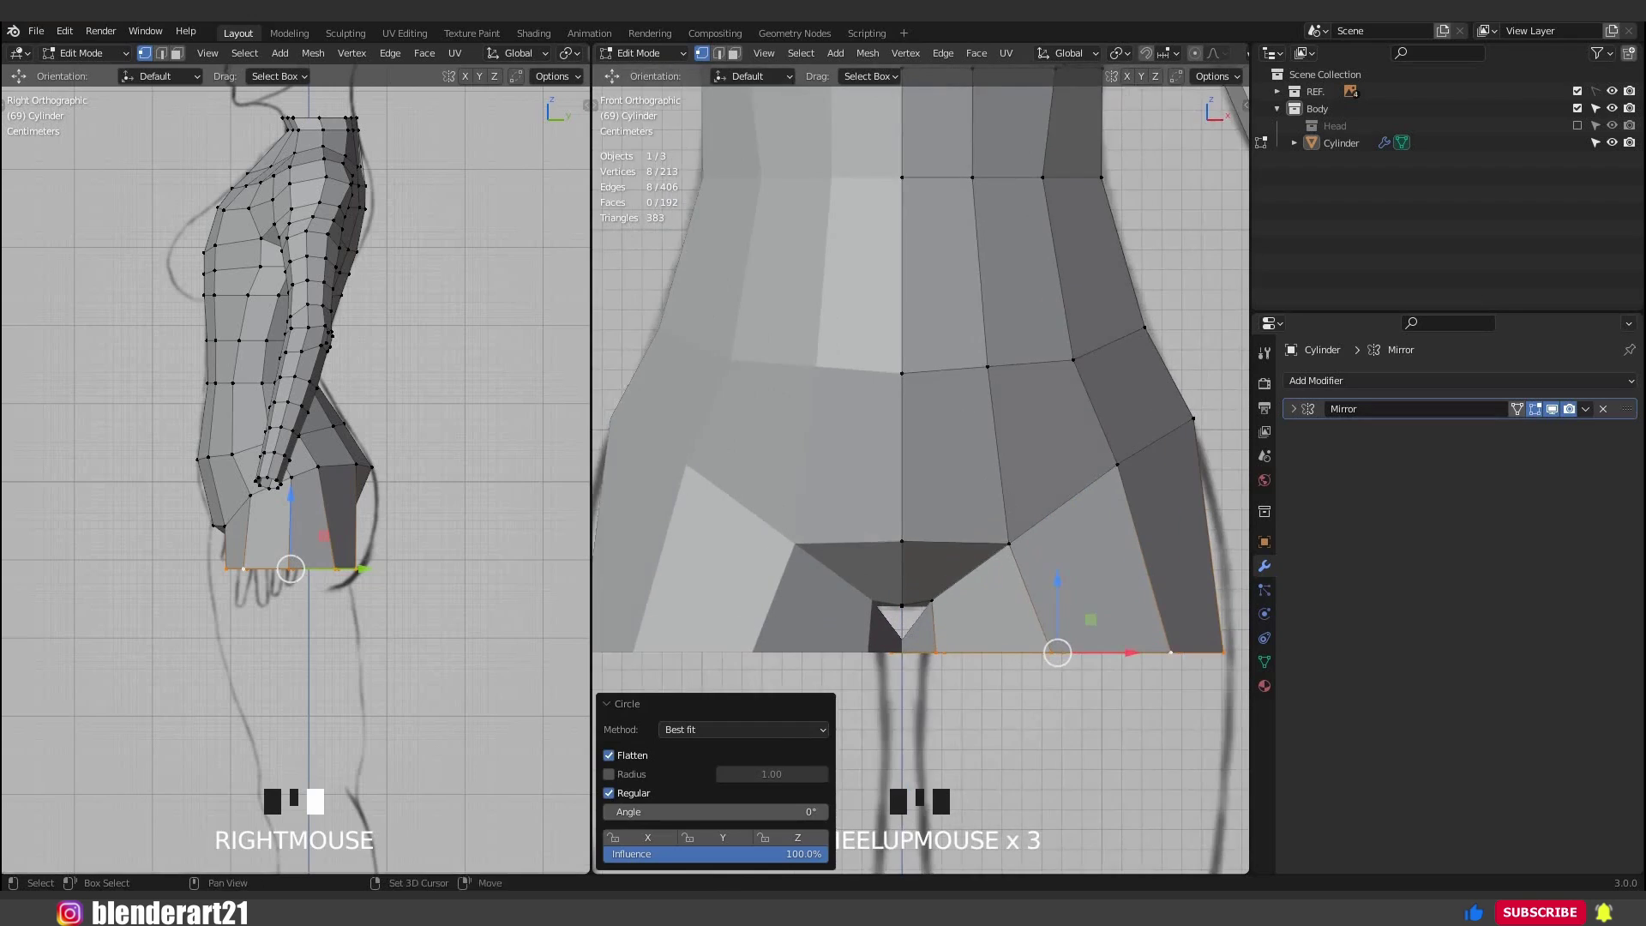
shift+middle_drag(1221, 701, 1132, 575)
key(s)
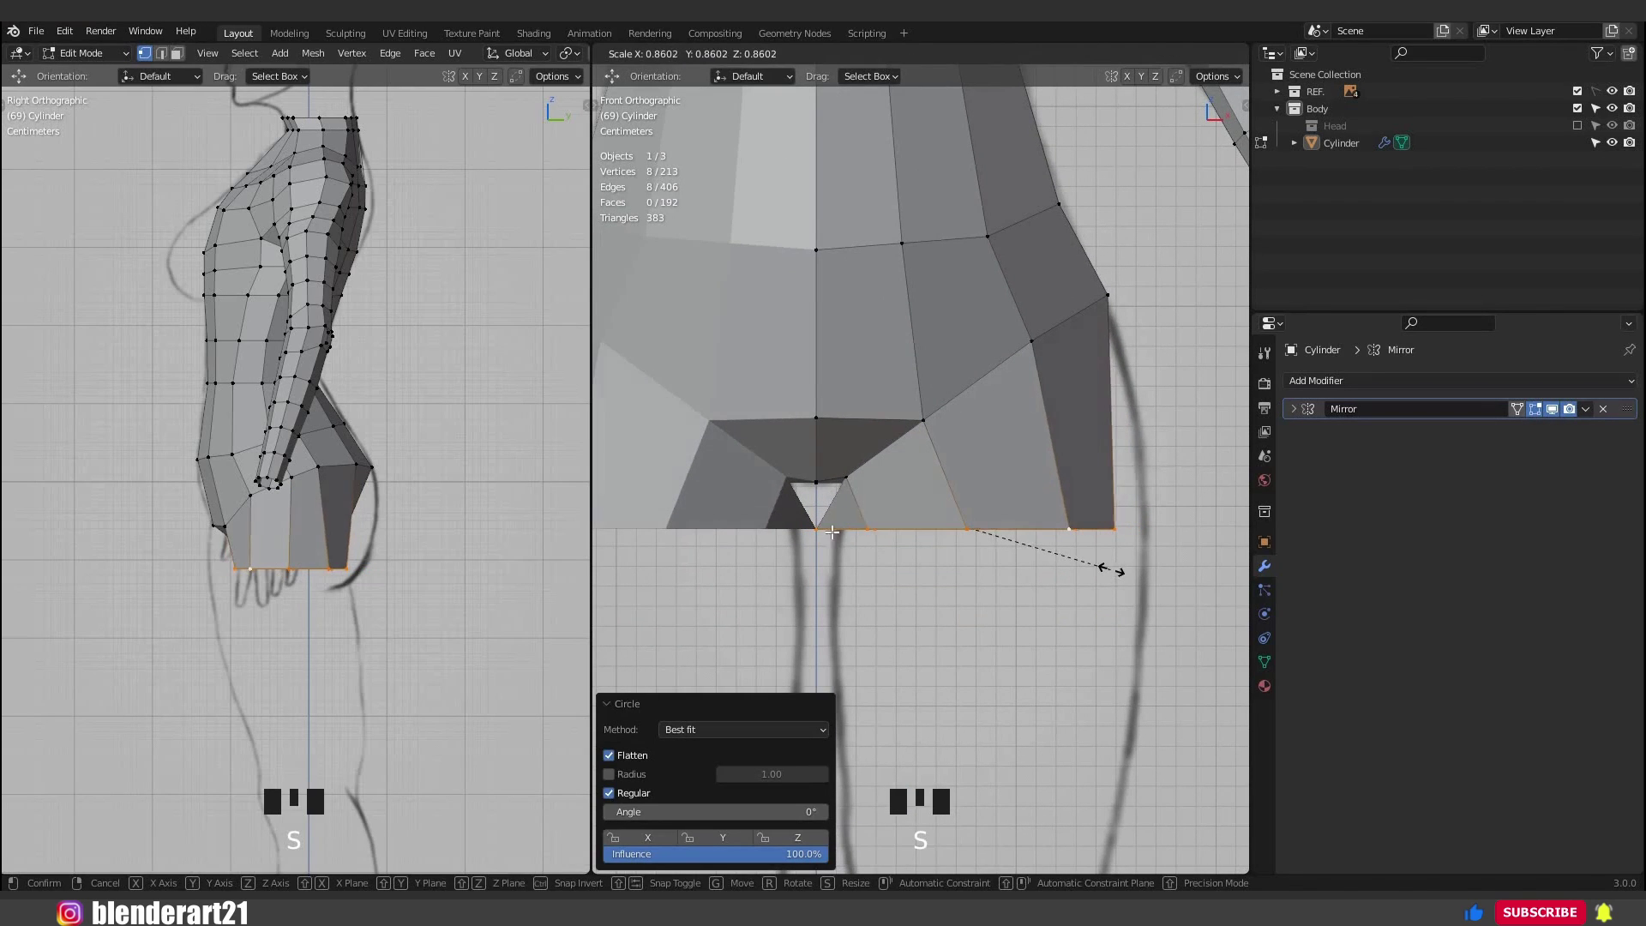
right_click(1118, 567)
click(1293, 409)
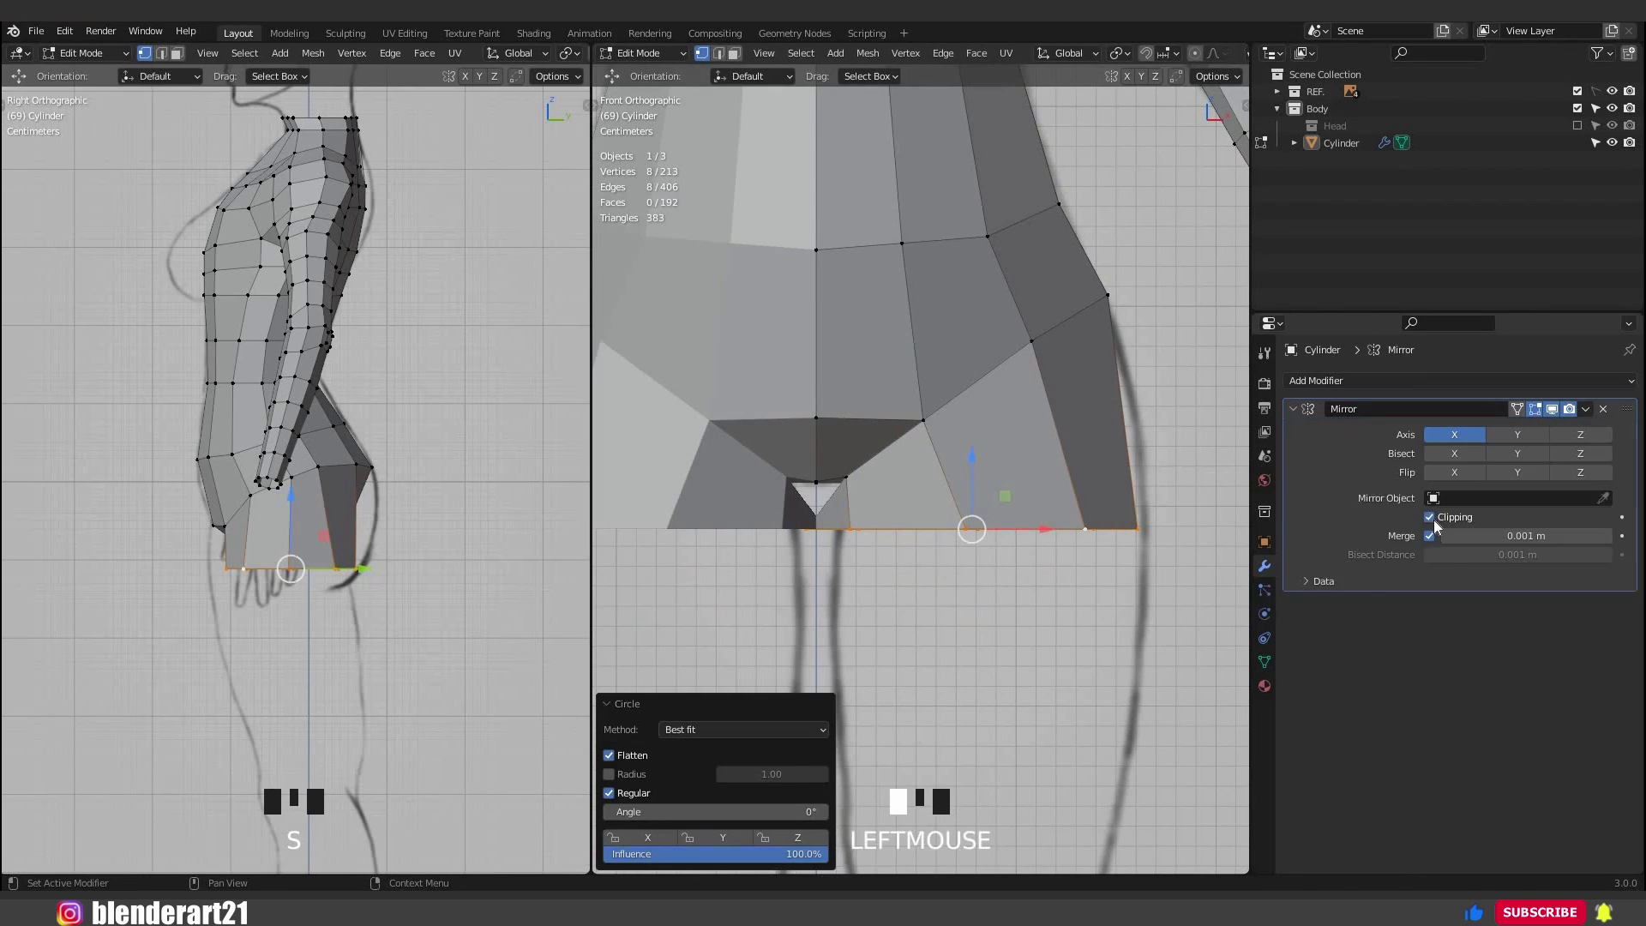
key(s)
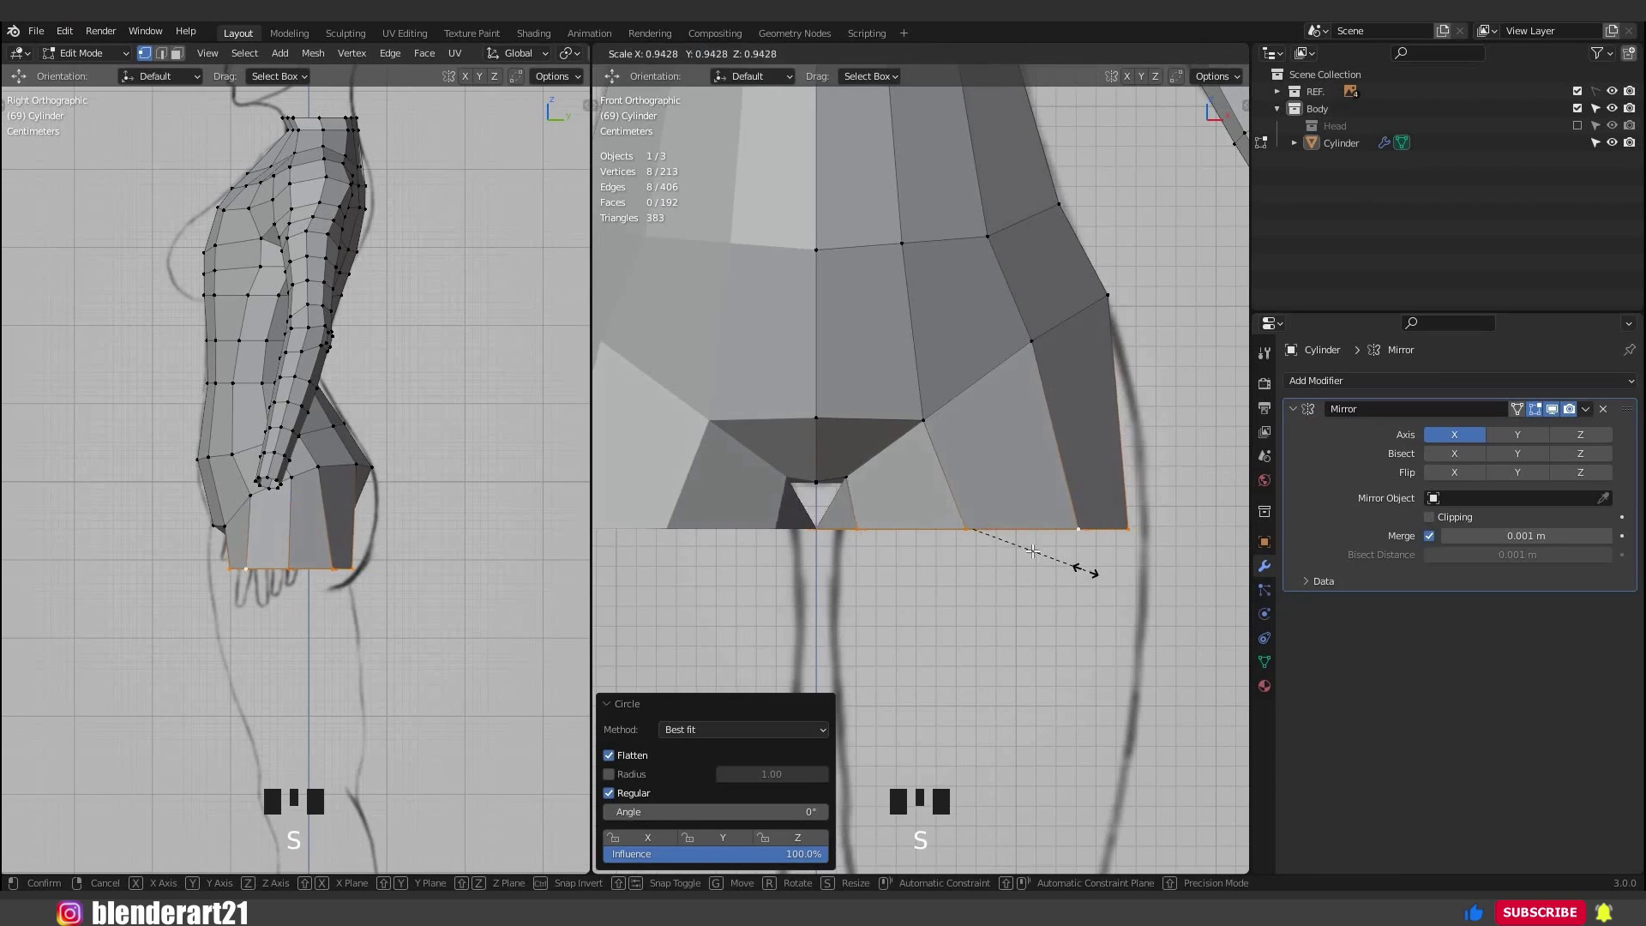
click(1051, 529)
Move the leg loop about 0.008 m outward along X, re-enable mirror clipping, and enlarge the loop to about 1.12.
key(g)
key(x)
click(1120, 579)
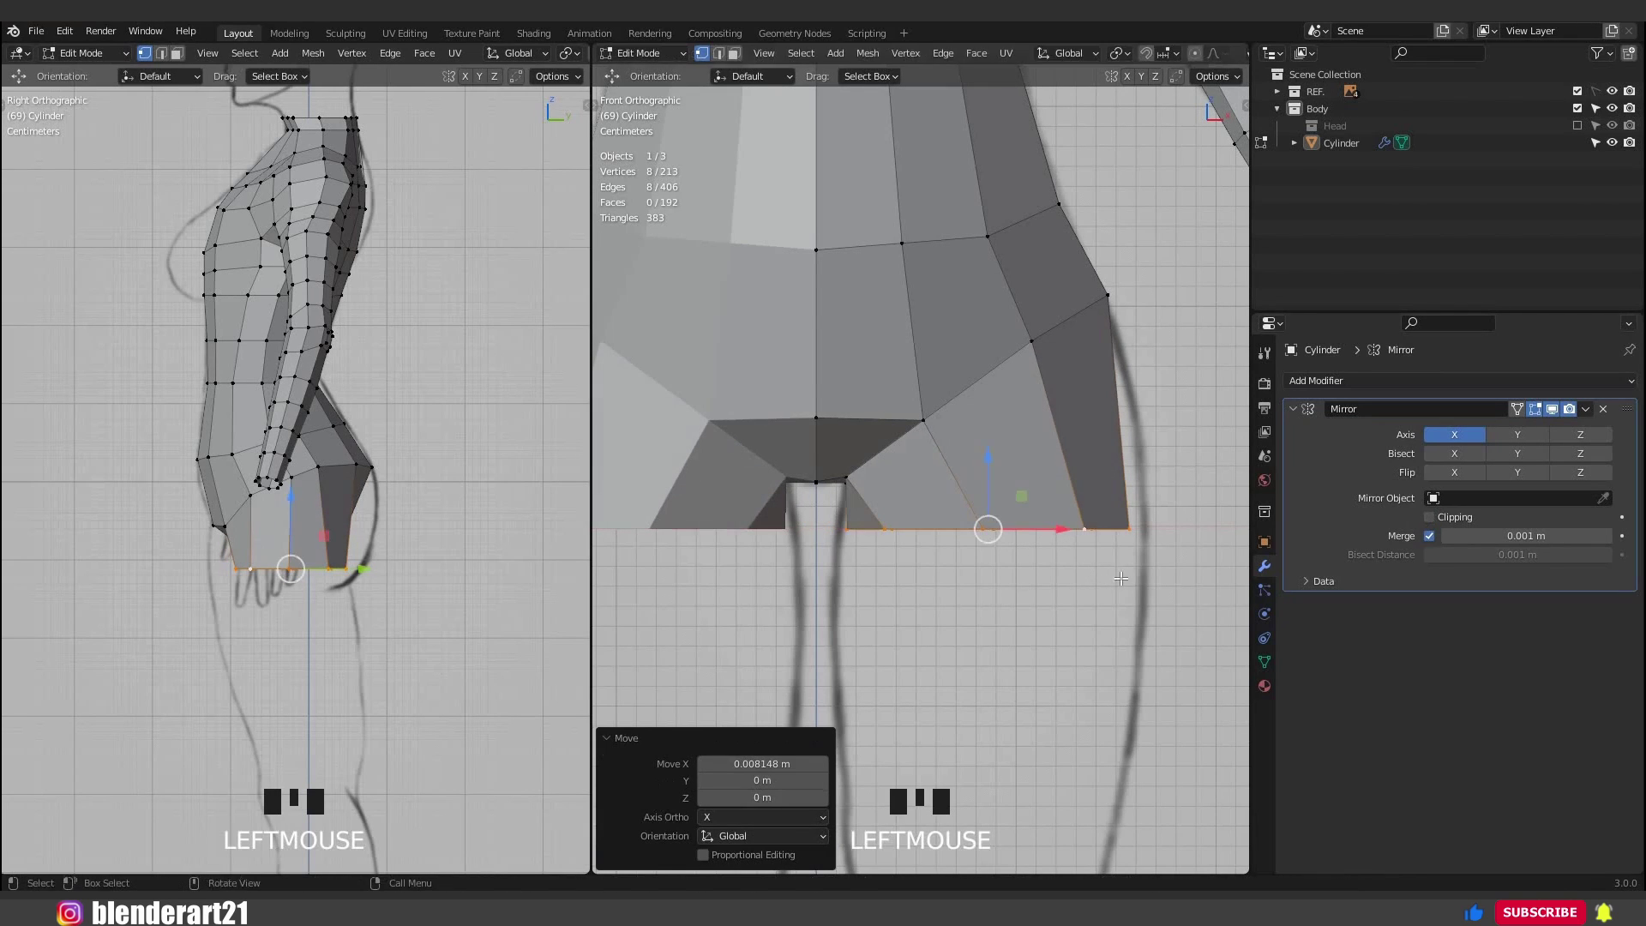
key(s)
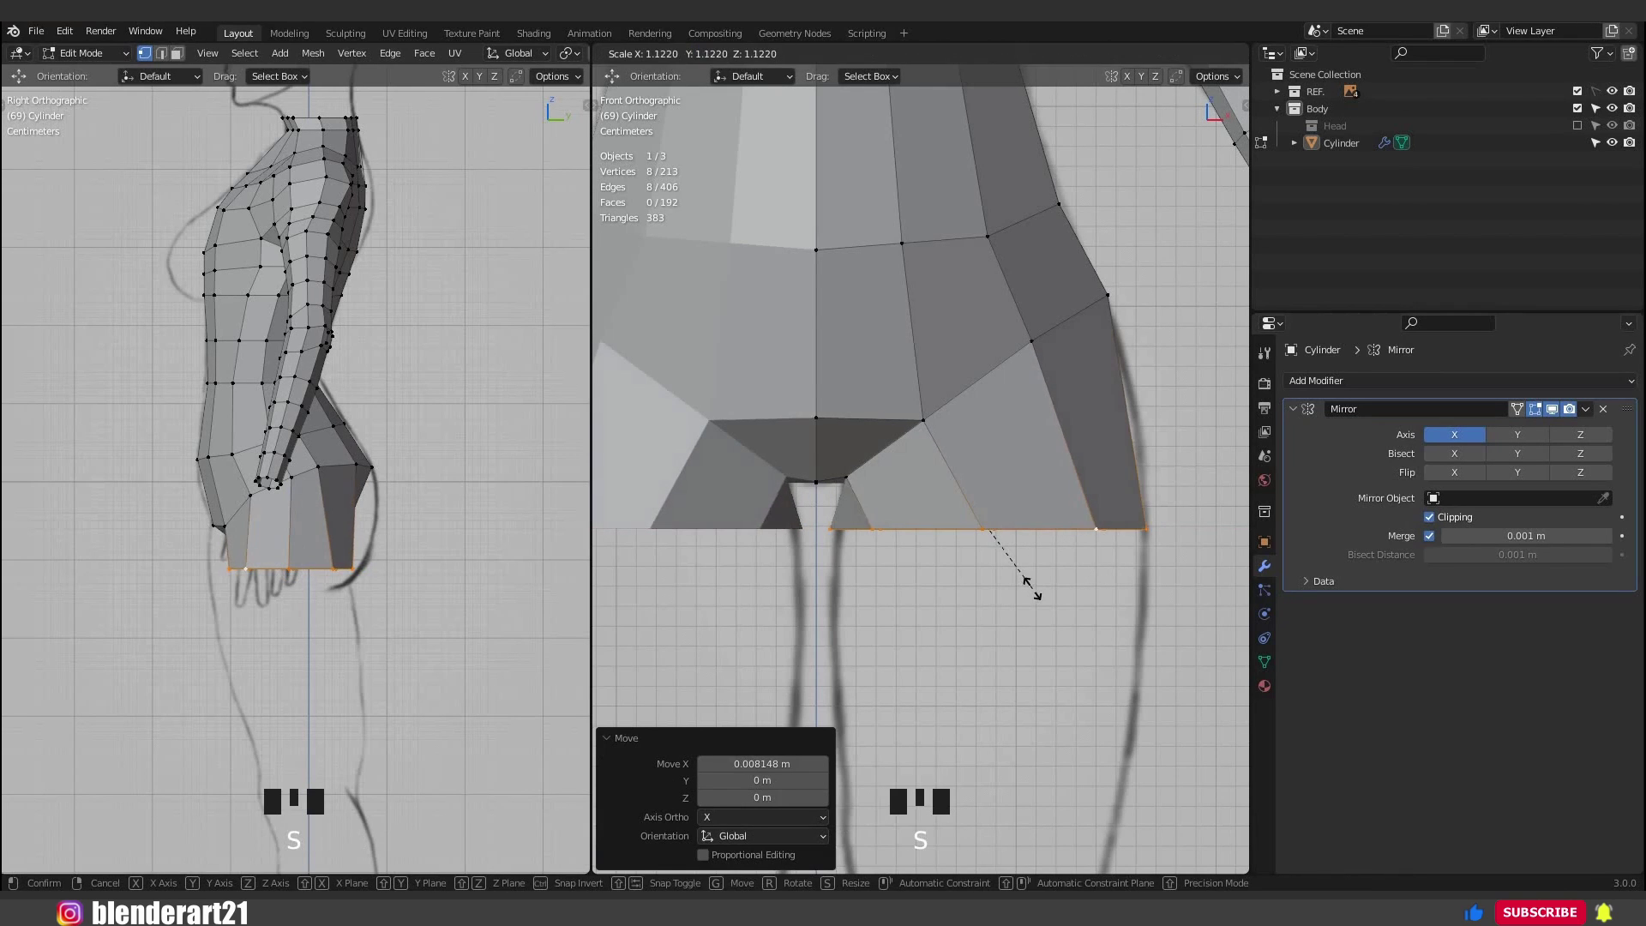
click(1032, 590)
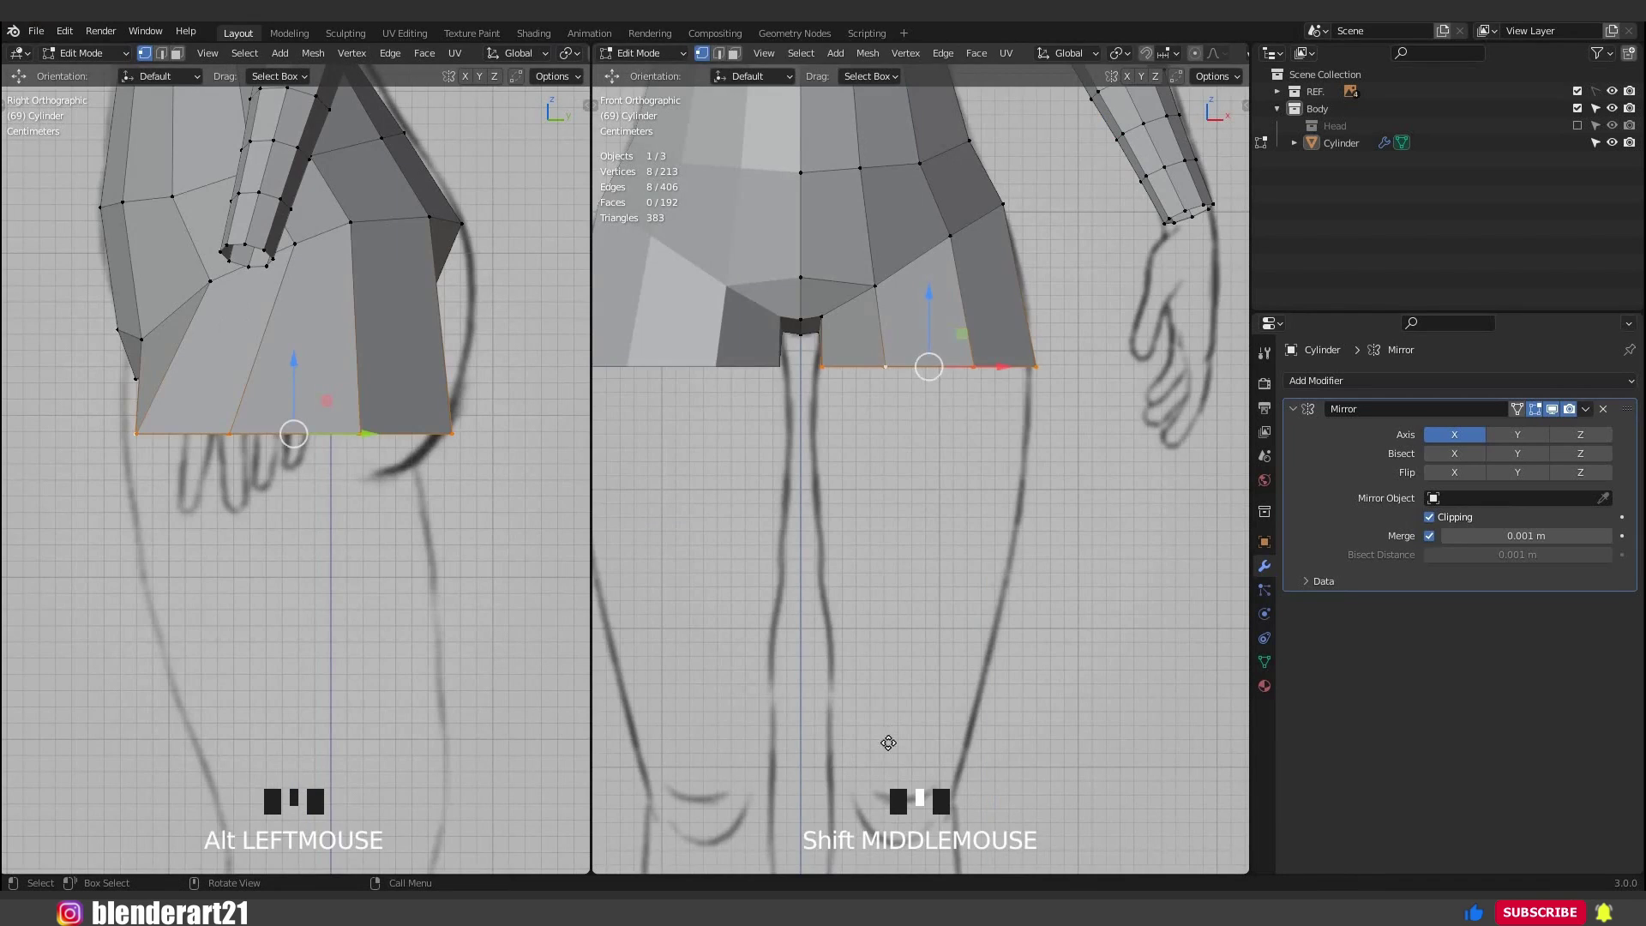
Extrude the leg loop down to just above the knee, then narrow and position it between the leg outlines in front view.
key(e)
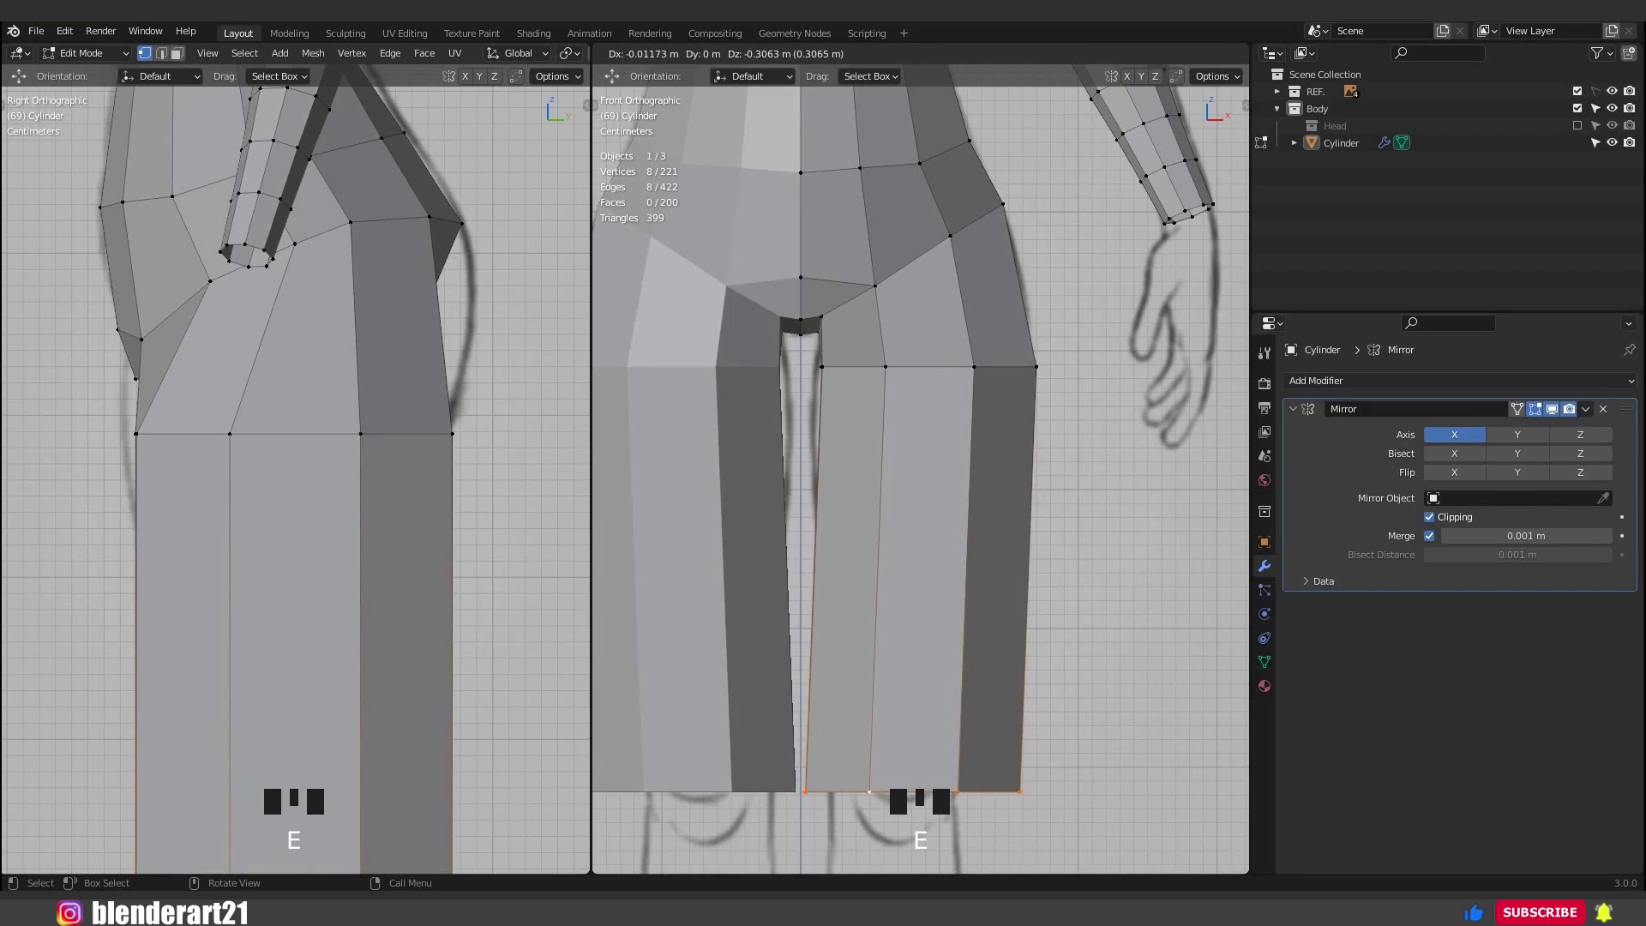
click(1001, 778)
key(s)
click(1016, 765)
shift+middle_drag(1023, 755, 1048, 502)
key(g)
click(1003, 507)
Scale the loop above the knee to match the leg outline in the side view.
scroll(378, 583, down, 3)
shift+middle_drag(377, 592, 386, 408)
scroll(377, 369, up, 2)
key(s)
scroll(386, 368, down, 1)
scroll(387, 368, down, 2)
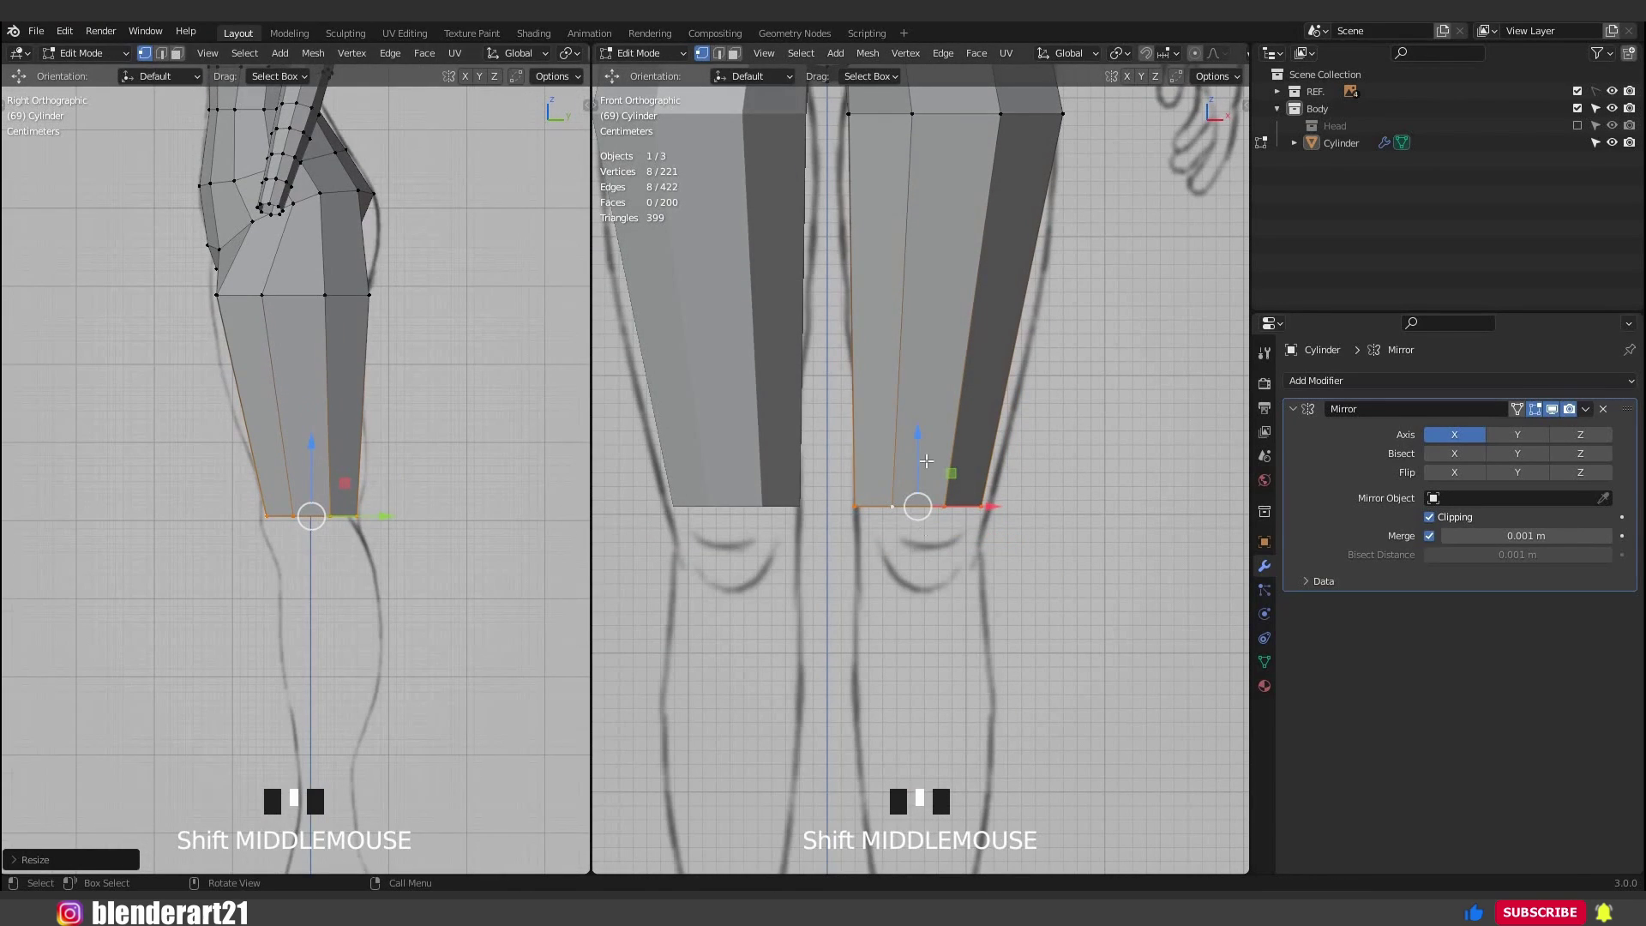
Add a centred loop cut at mid-thigh, move it about 0.0056 m outward along X, and enlarge it to about 1.08.
click(1006, 310)
right_click(1021, 314)
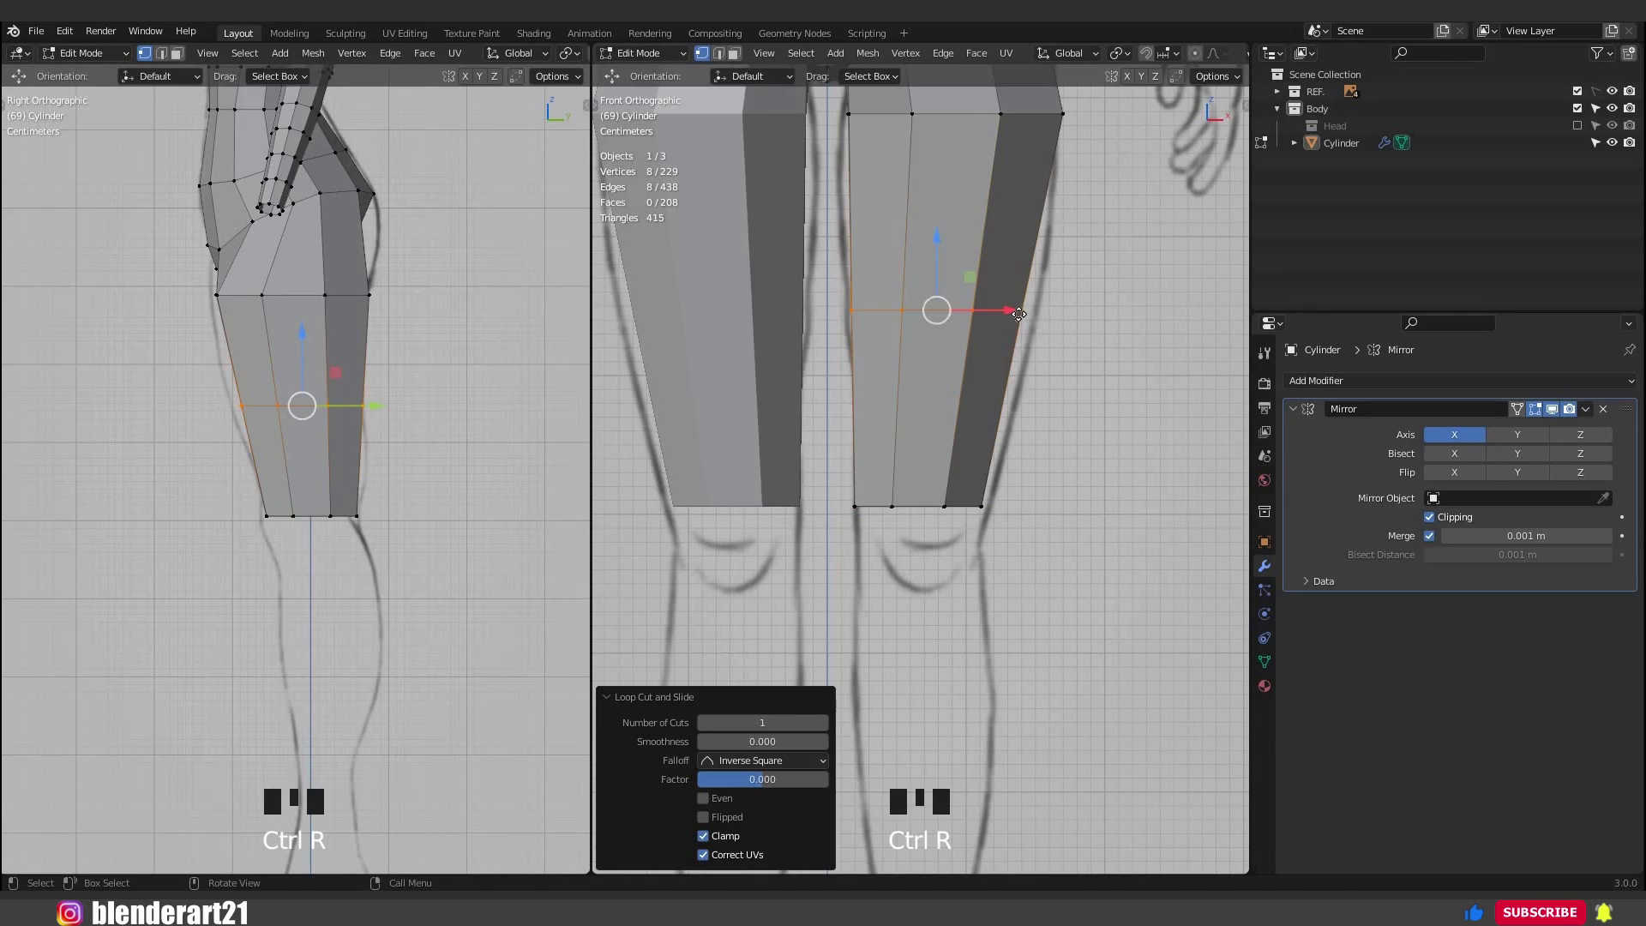
drag(1019, 314, 1021, 314)
key(s)
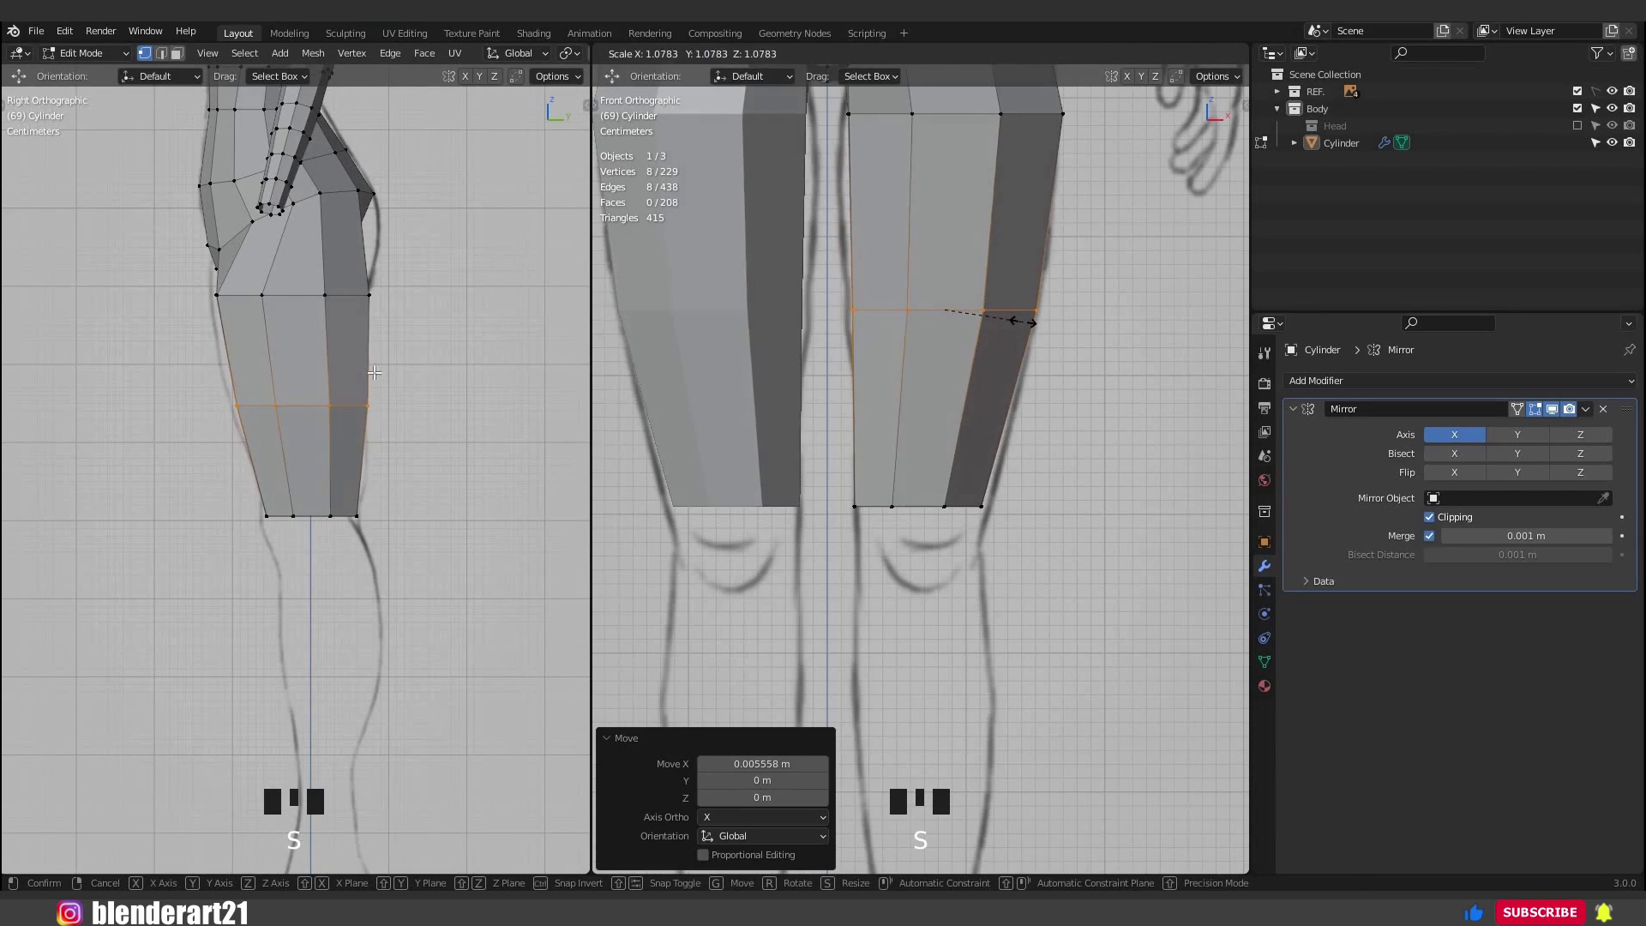
click(350, 364)
Add three single loop cuts around the leg: in the lower thigh, in the upper thigh and just below the hip crease.
scroll(360, 411, up, 2)
key(ctrl+r)
click(388, 457)
drag(392, 456, 405, 461)
scroll(1021, 430, up, 3)
key(ctrl+r)
click(1021, 429)
middle_drag(1021, 429, 960, 427)
key(KP_1)
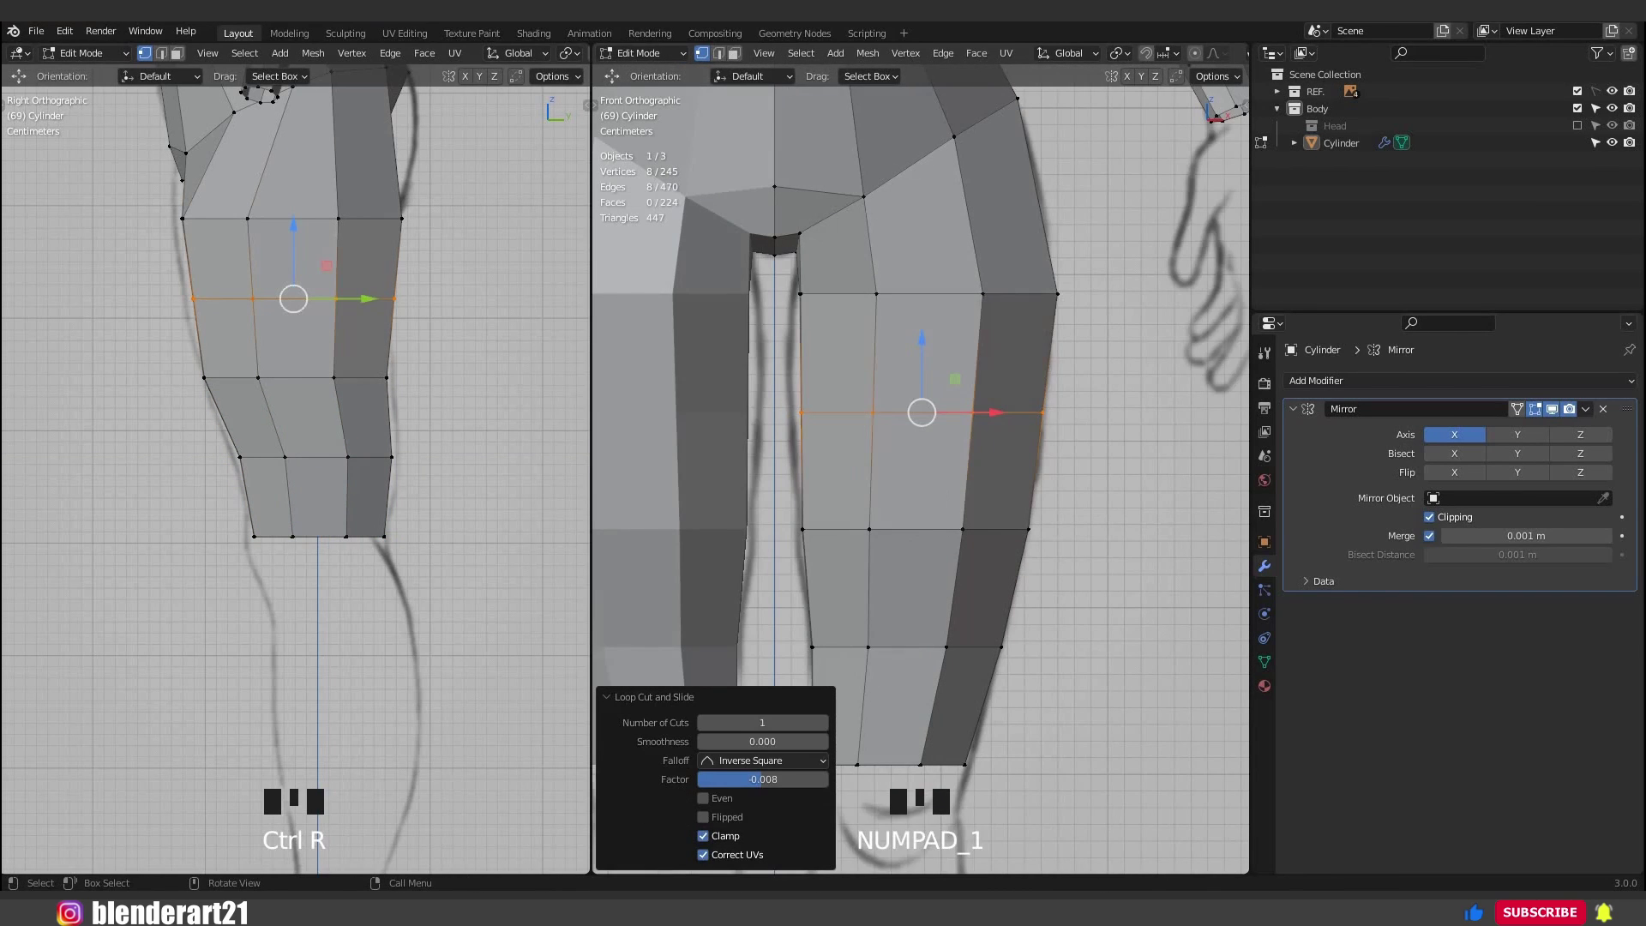
key(ctrl+r)
click(909, 248)
Move the vertices between the buttocks forward along Y, including moves of about 0.037 m and 0.023 m, to form the cleft.
scroll(909, 249, down, 4)
middle_drag(909, 249, 1007, 433)
scroll(975, 313, down, 2)
click(966, 321)
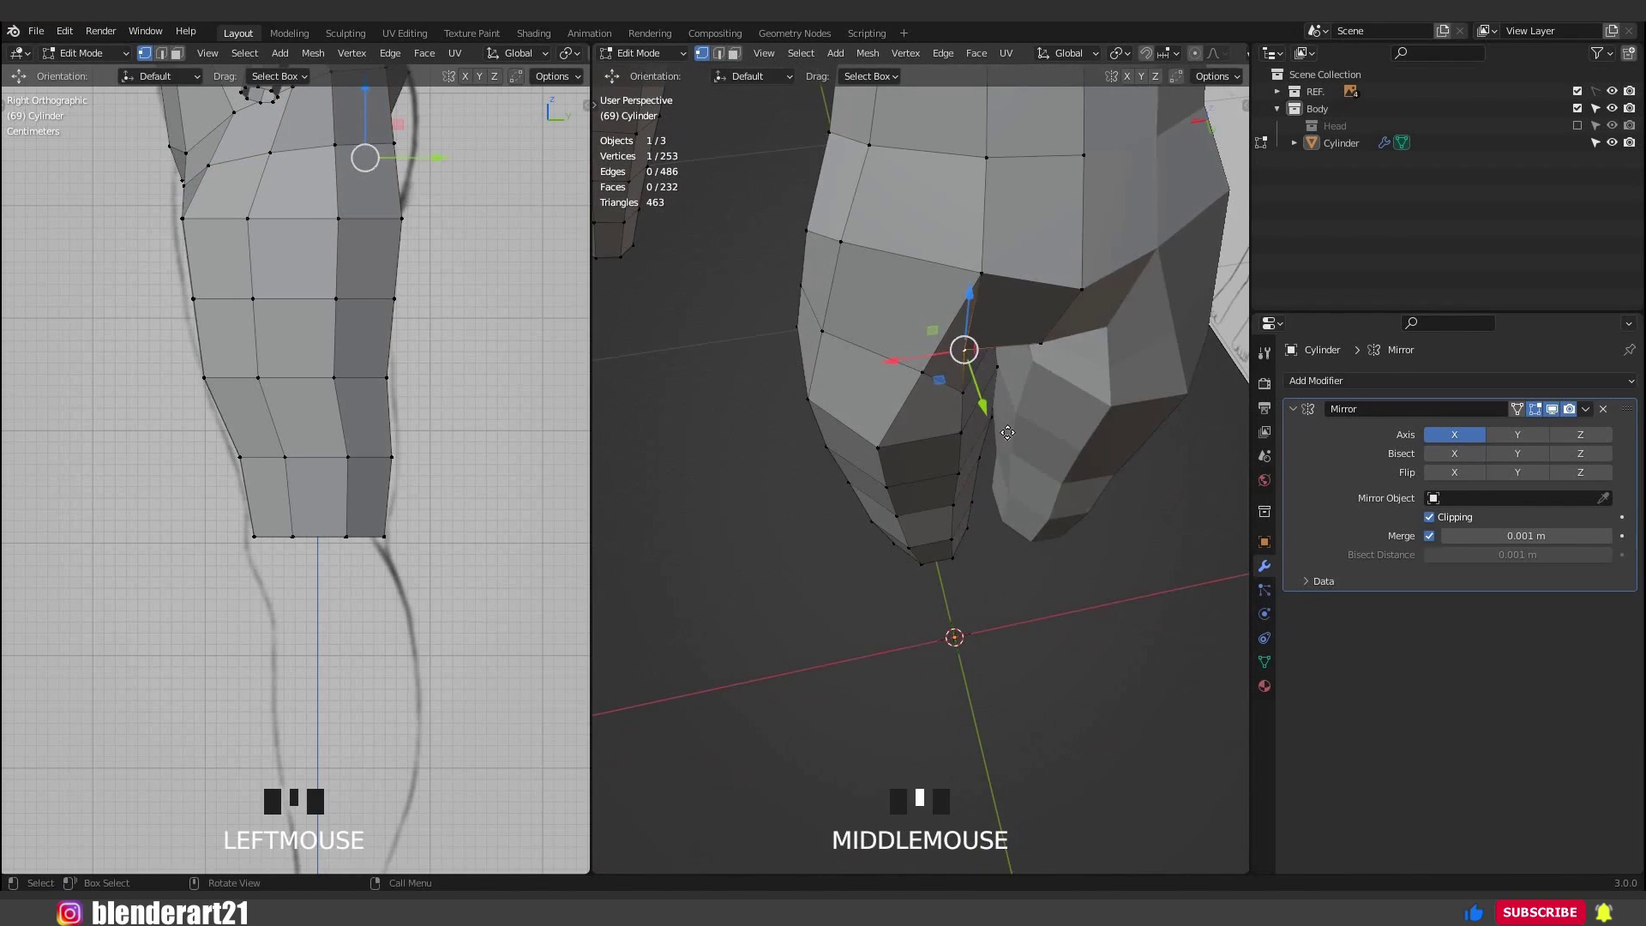
drag(983, 406, 1086, 353)
middle_drag(1085, 352, 1069, 376)
drag(1069, 376, 1066, 276)
middle_drag(1066, 276, 1047, 228)
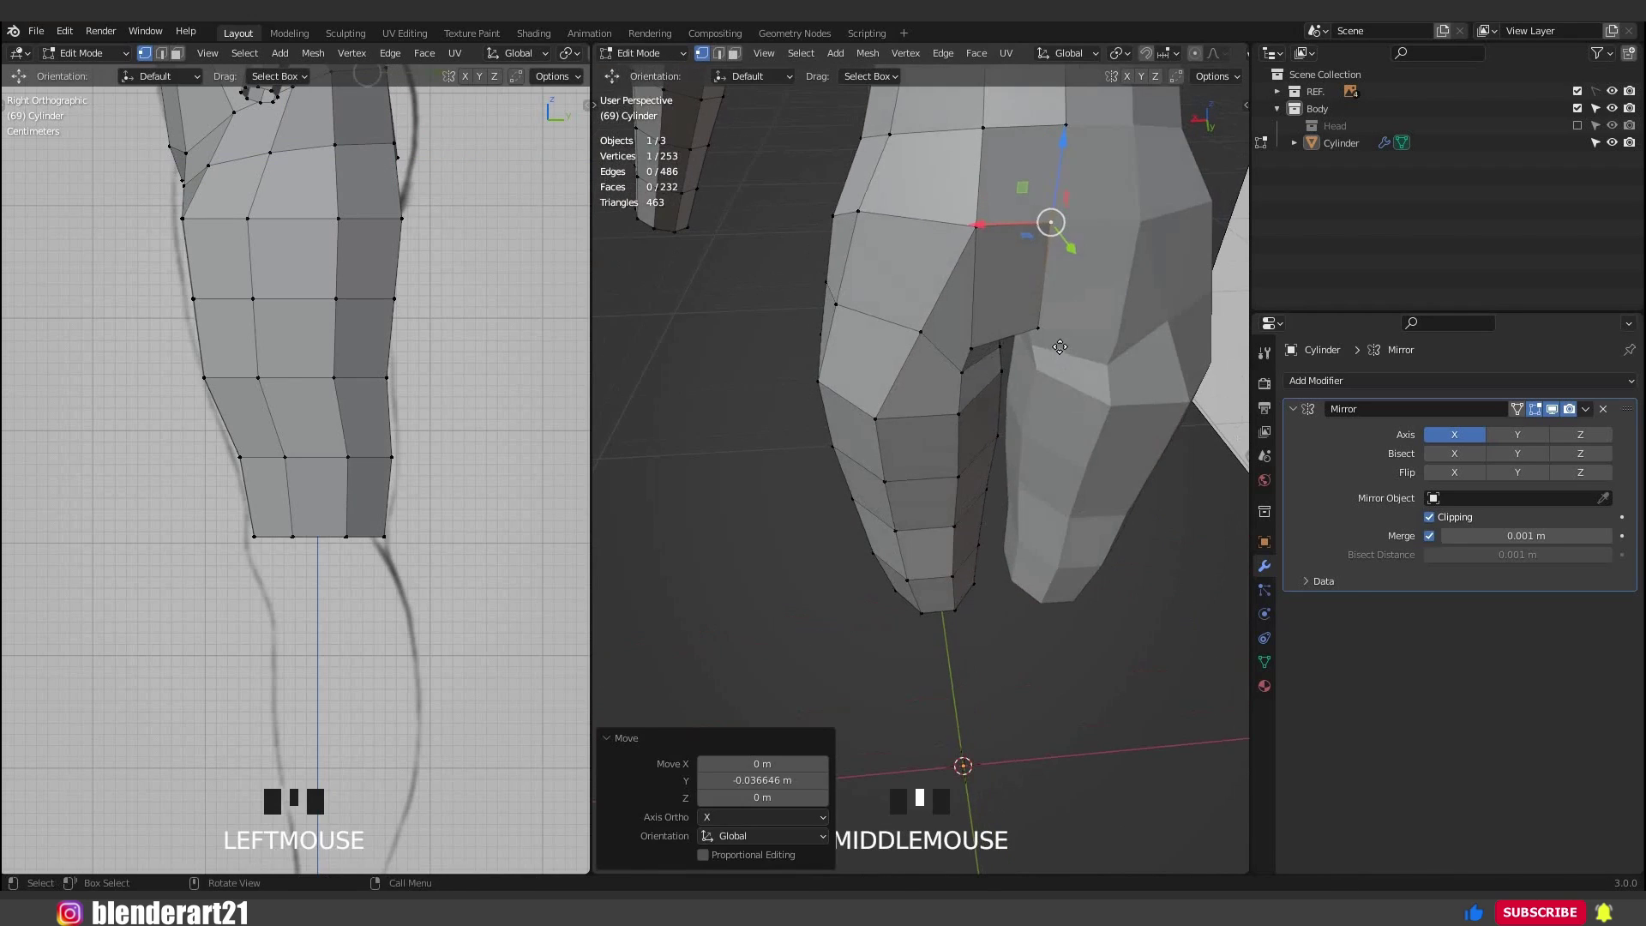
drag(1041, 319, 1020, 341)
middle_drag(1020, 341, 955, 328)
Move the upper and lower vertices beside the buttock cleft toward the centre line in the back view.
key(ctrl+KP_1)
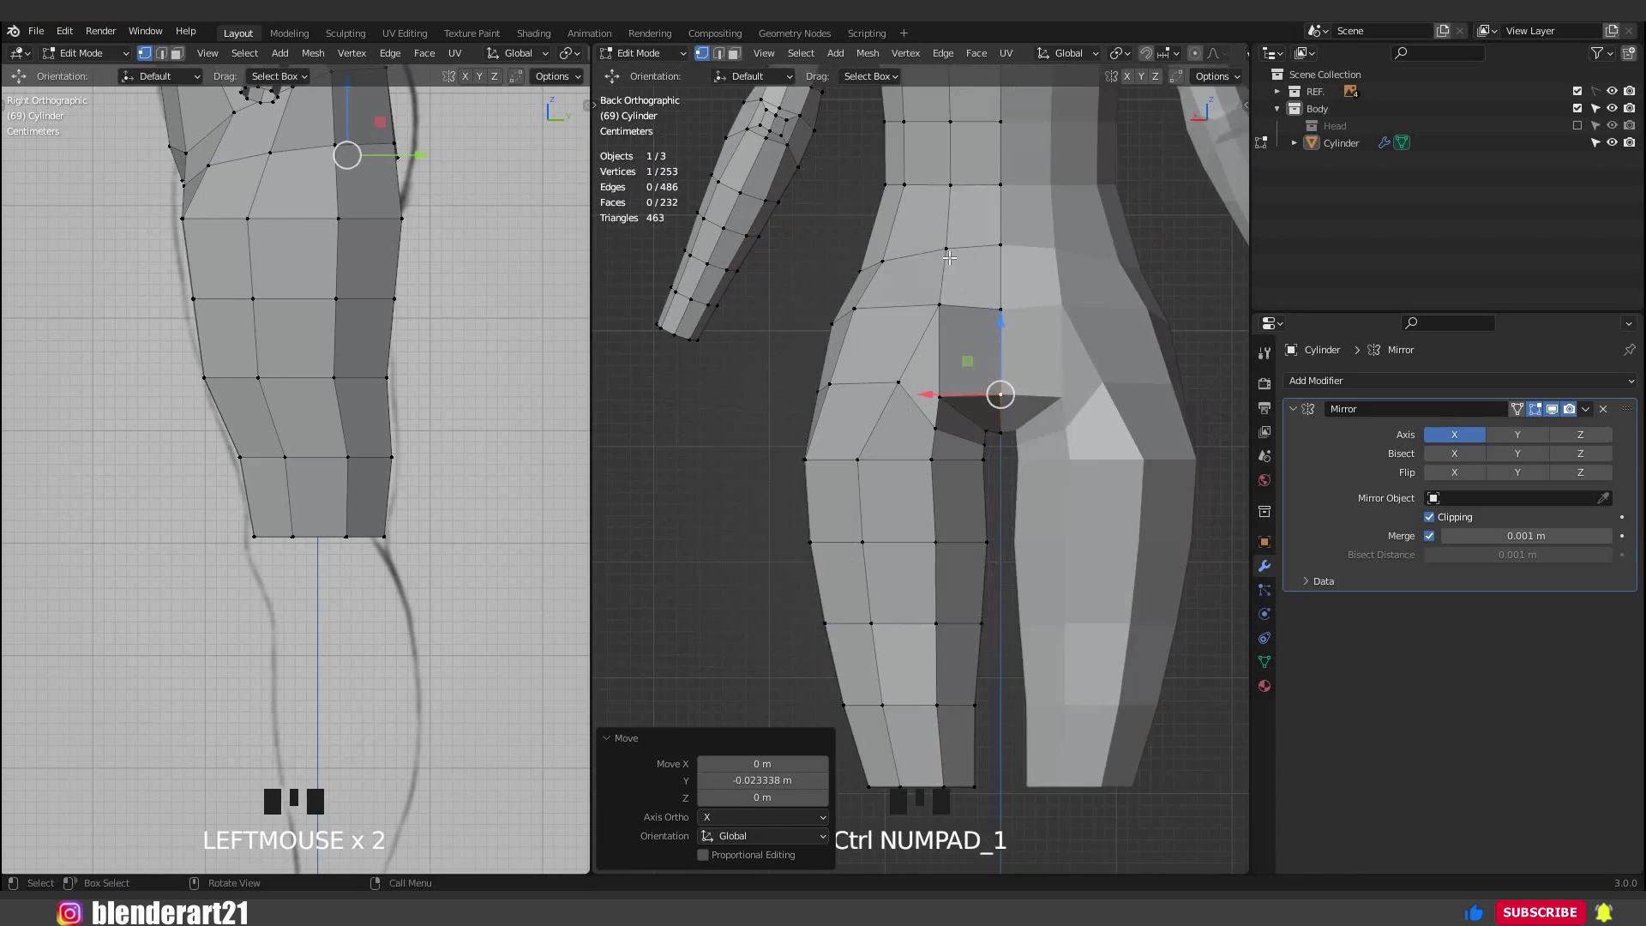
scroll(994, 257, up, 2)
click(995, 257)
click(992, 228)
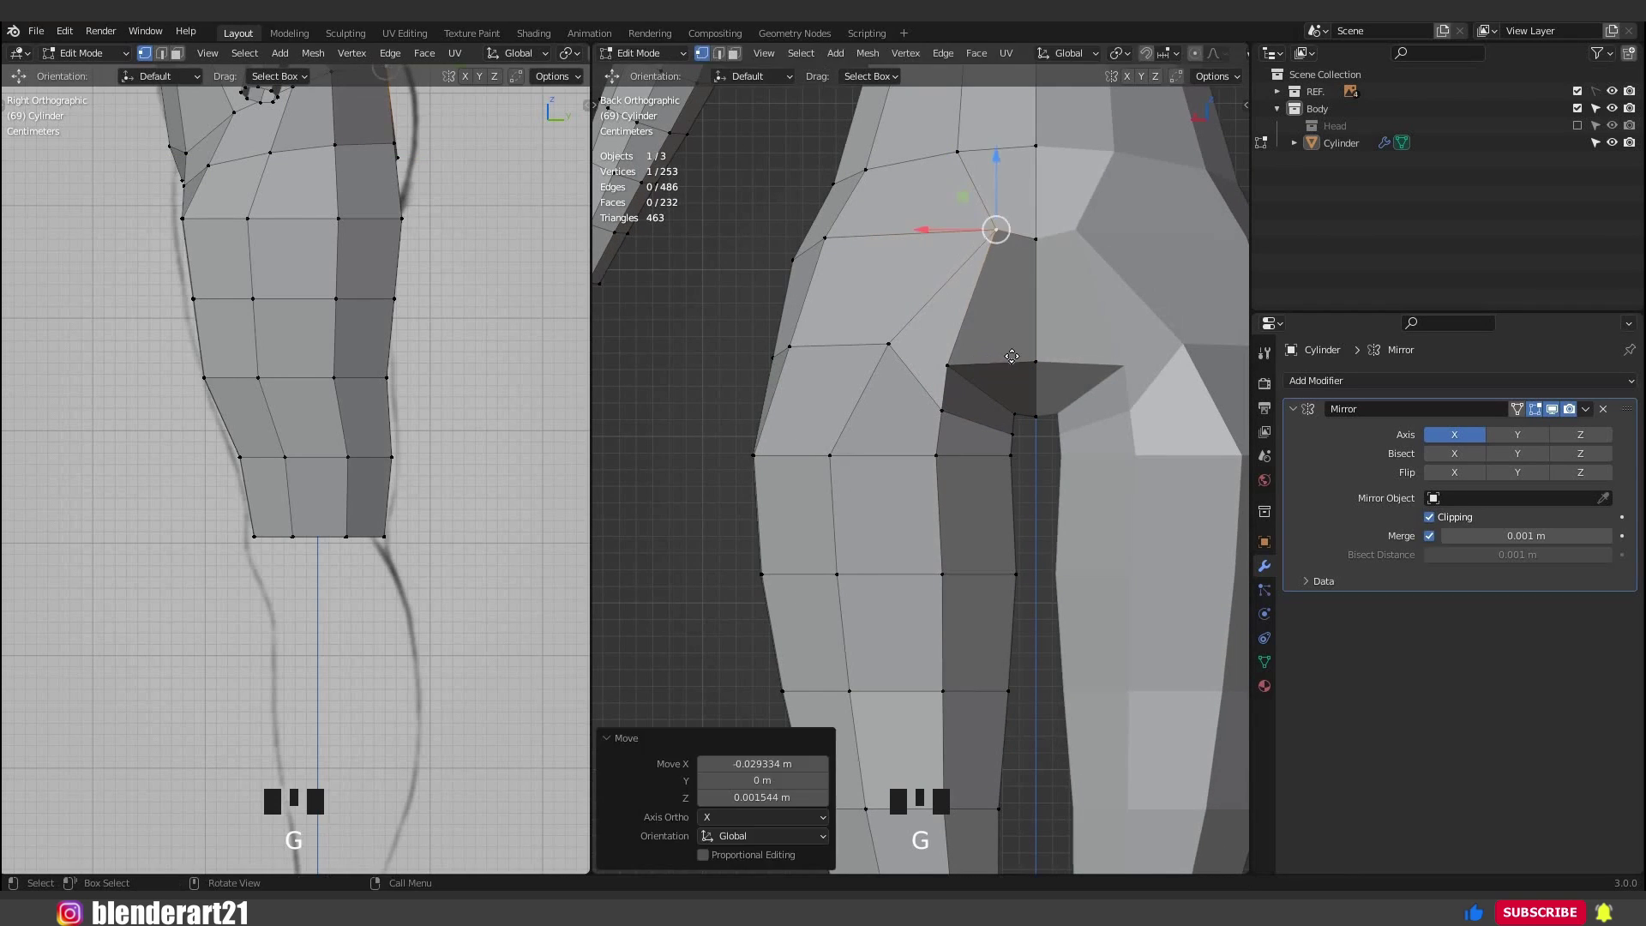
key(g)
click(995, 258)
key(g)
key(g)
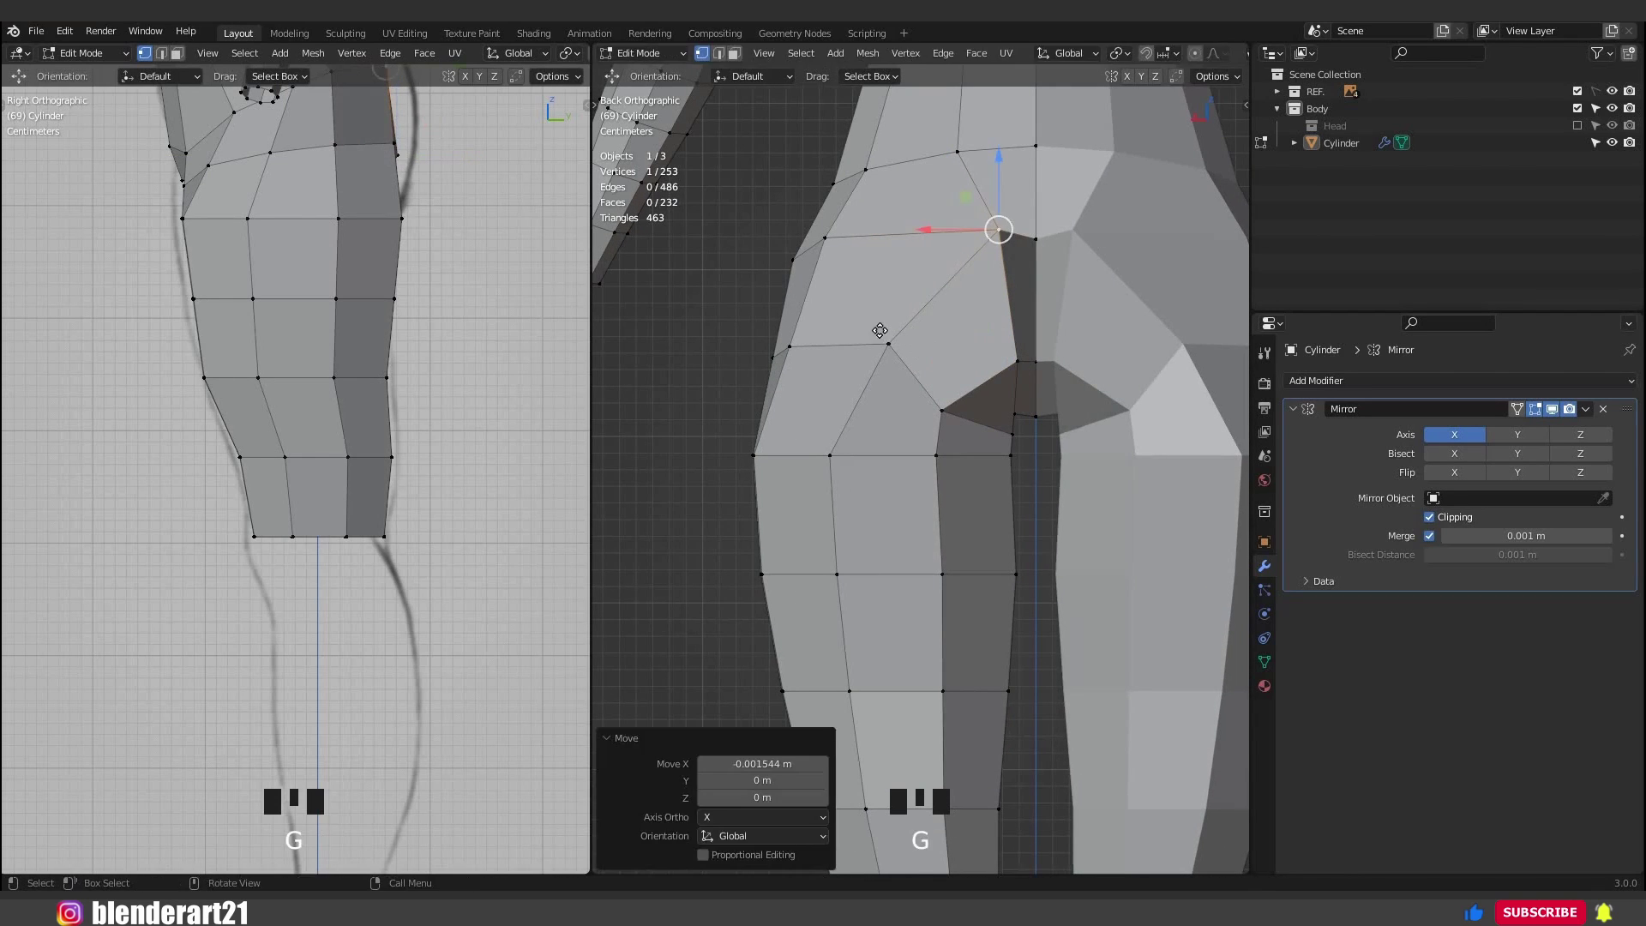
Adjust the lower inner buttock vertices in the back view to round the crease where the buttock meets the thigh.
click(943, 405)
key(g)
key(g)
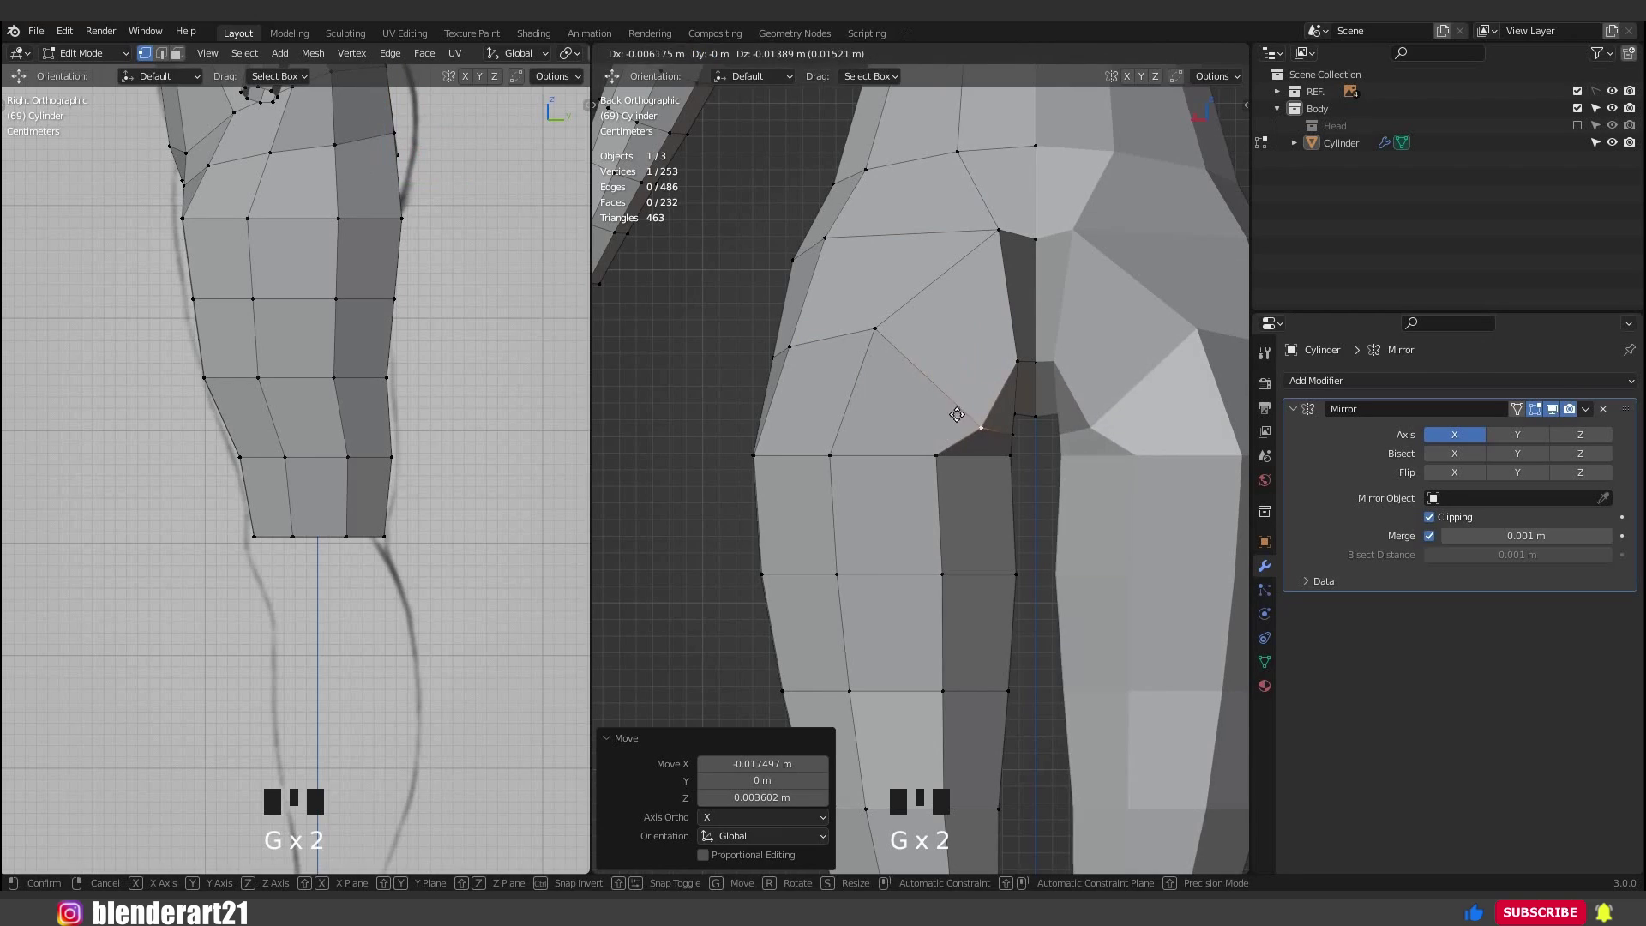
key(g)
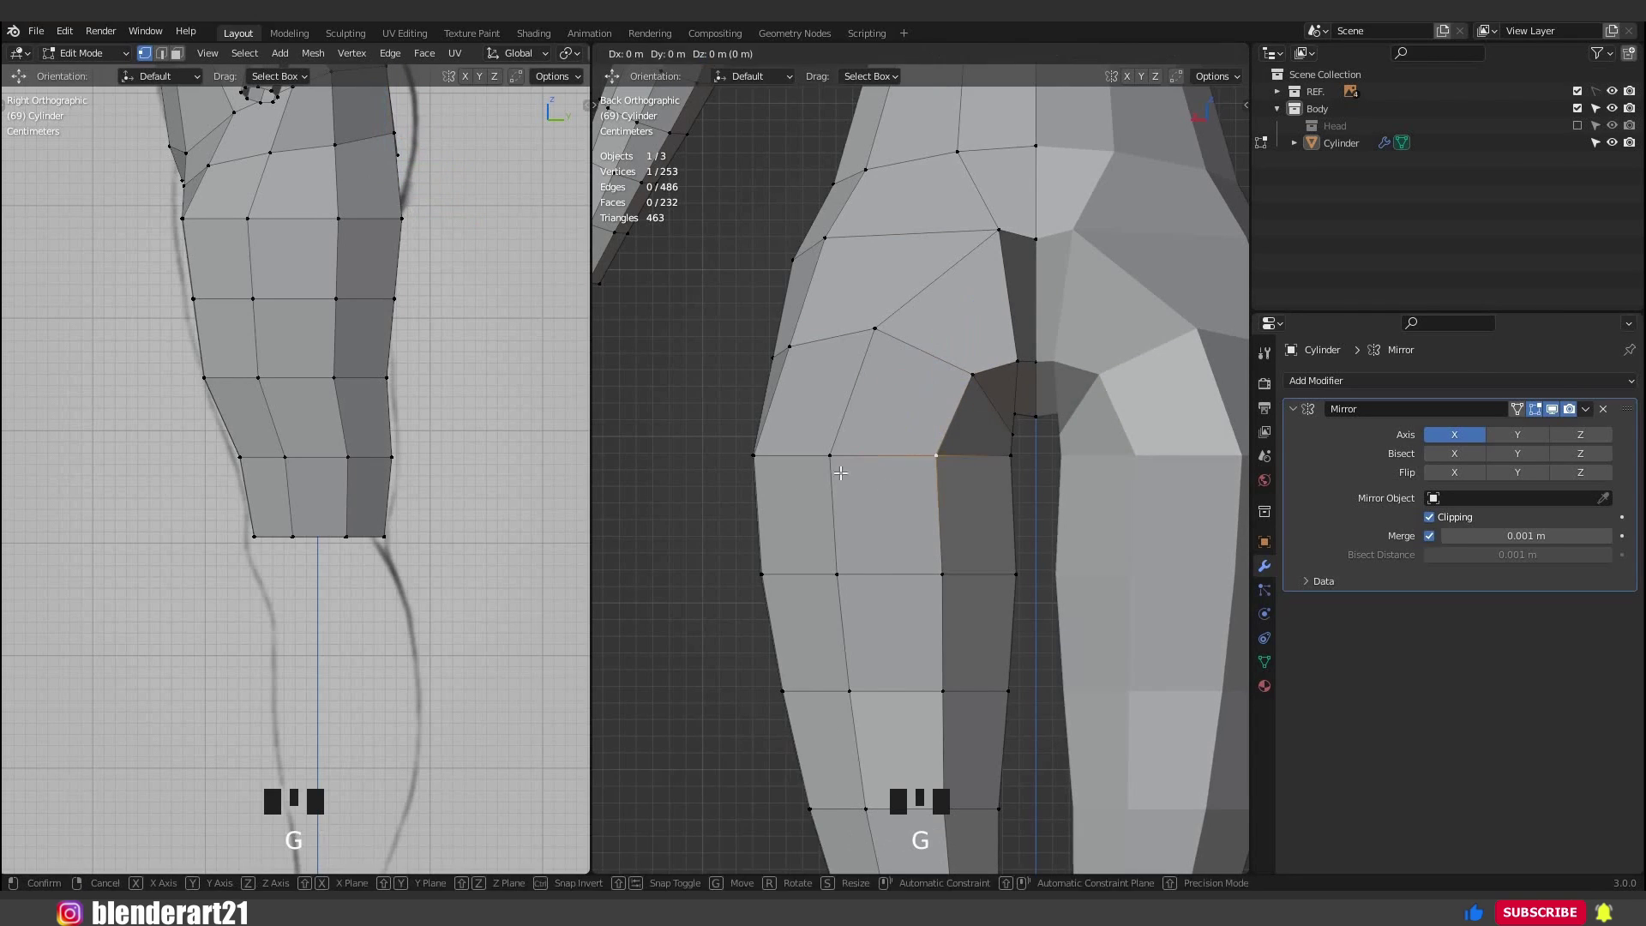
click(944, 451)
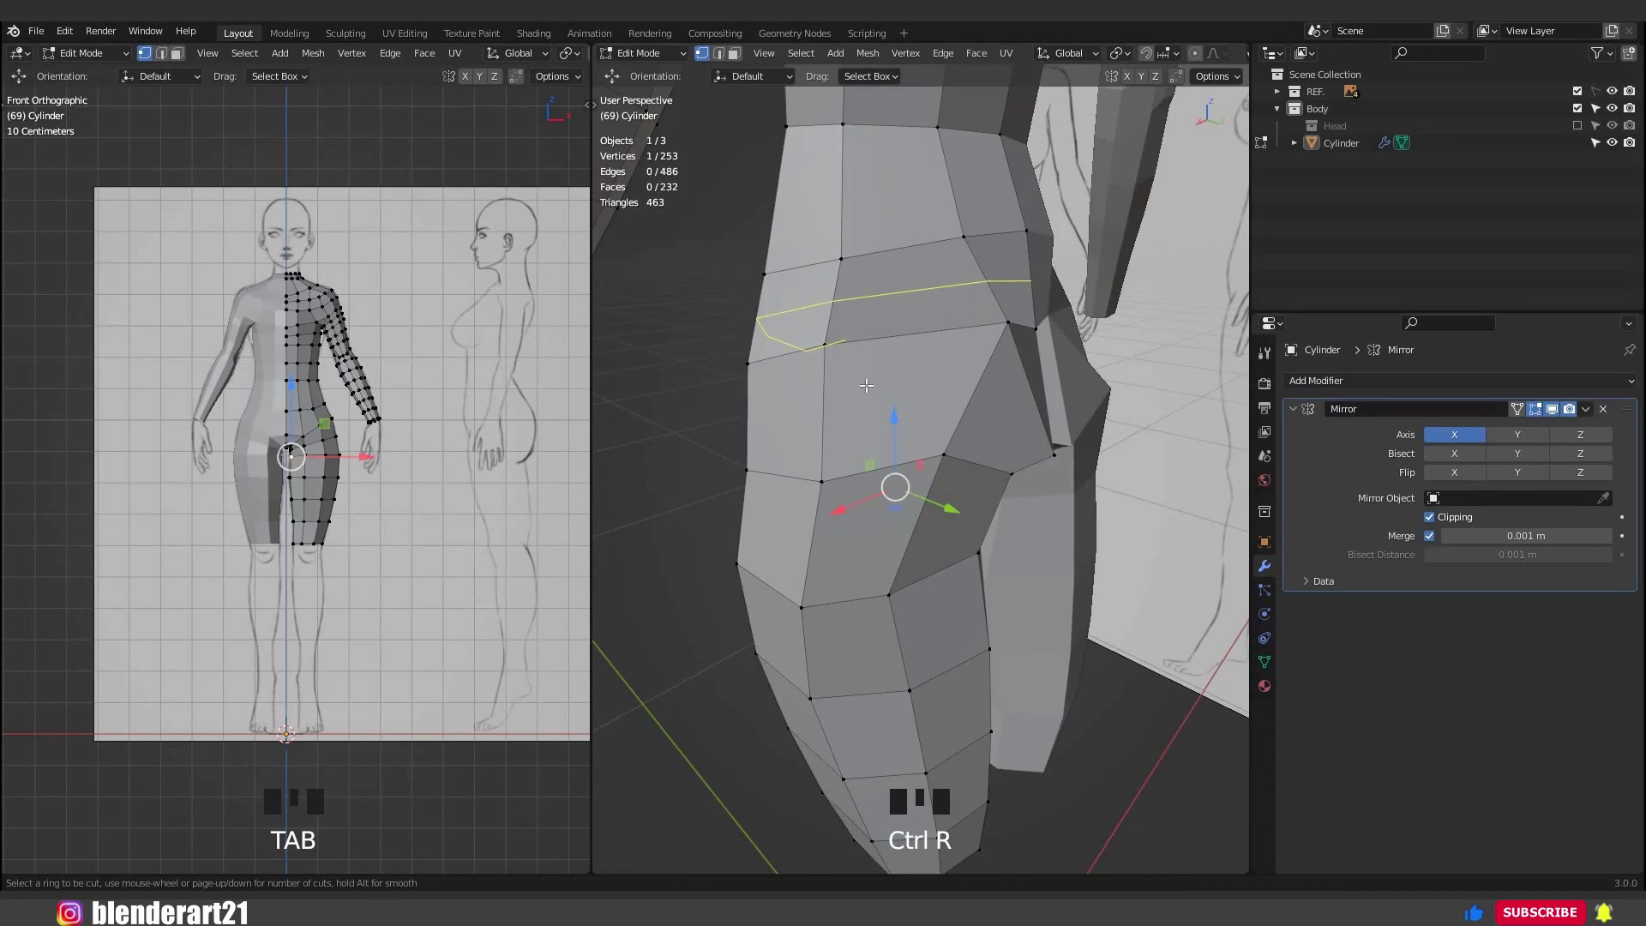
Add a loop cut around the pelvis between the two edge loops above the buttocks.
click(866, 386)
middle_drag(866, 385, 986, 357)
scroll(909, 375, up, 2)
Place the new pelvis loop and reposition its vertices in the back and front views to follow the hip contour.
click(944, 361)
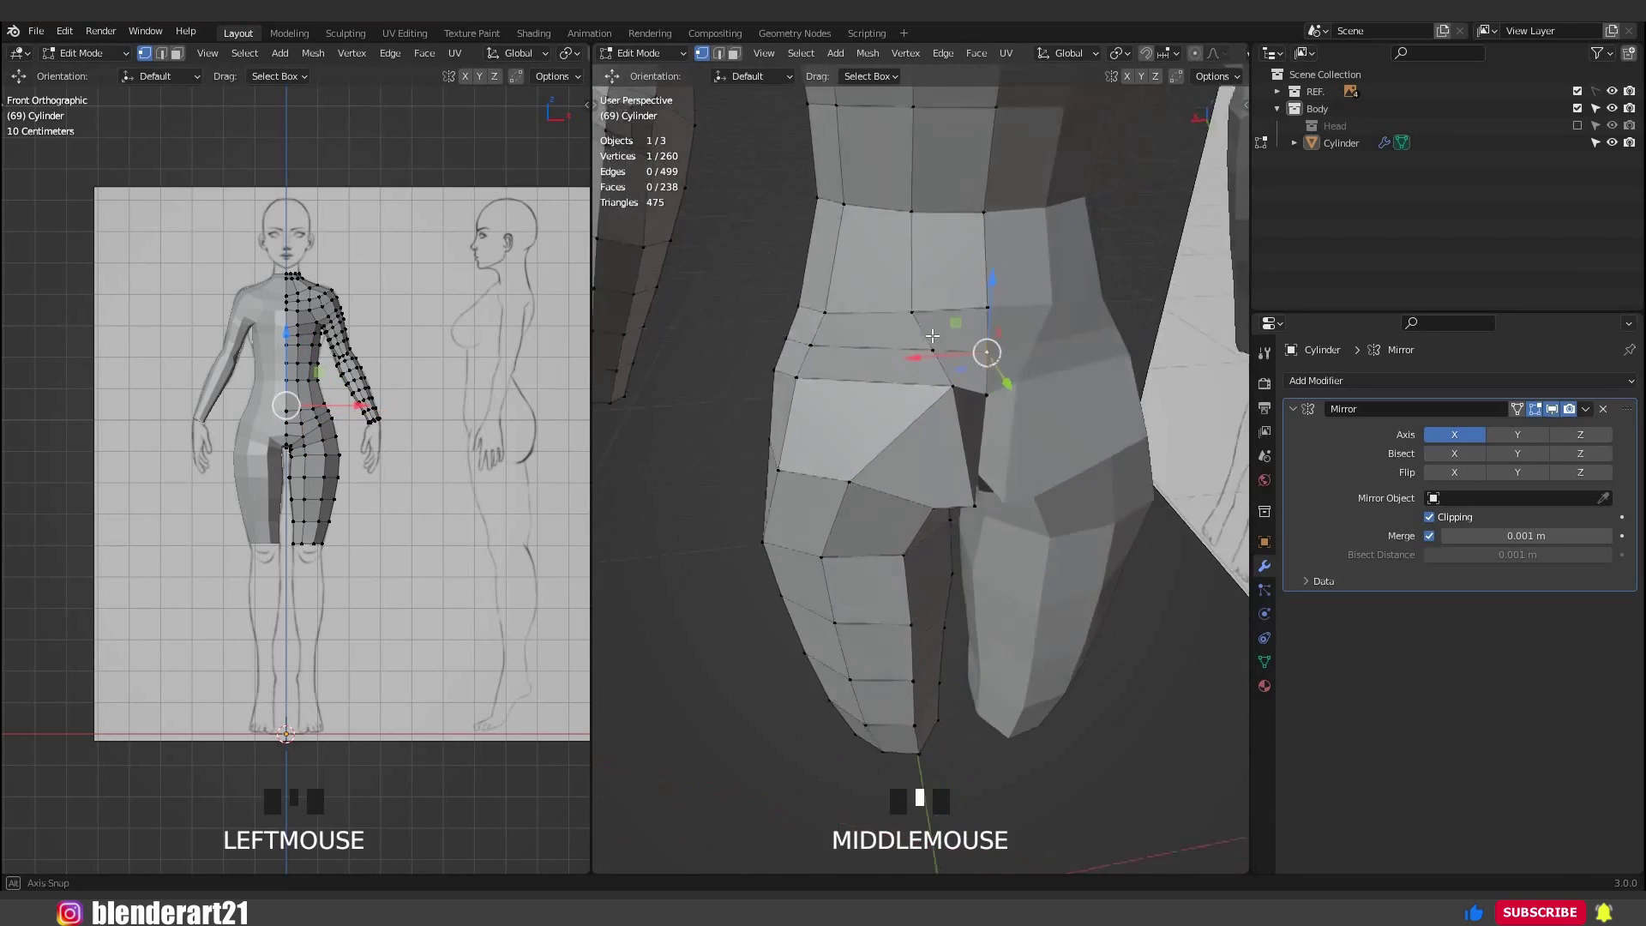
key(ctrl+KP_1)
shift+middle_drag(848, 294, 843, 471)
key(g)
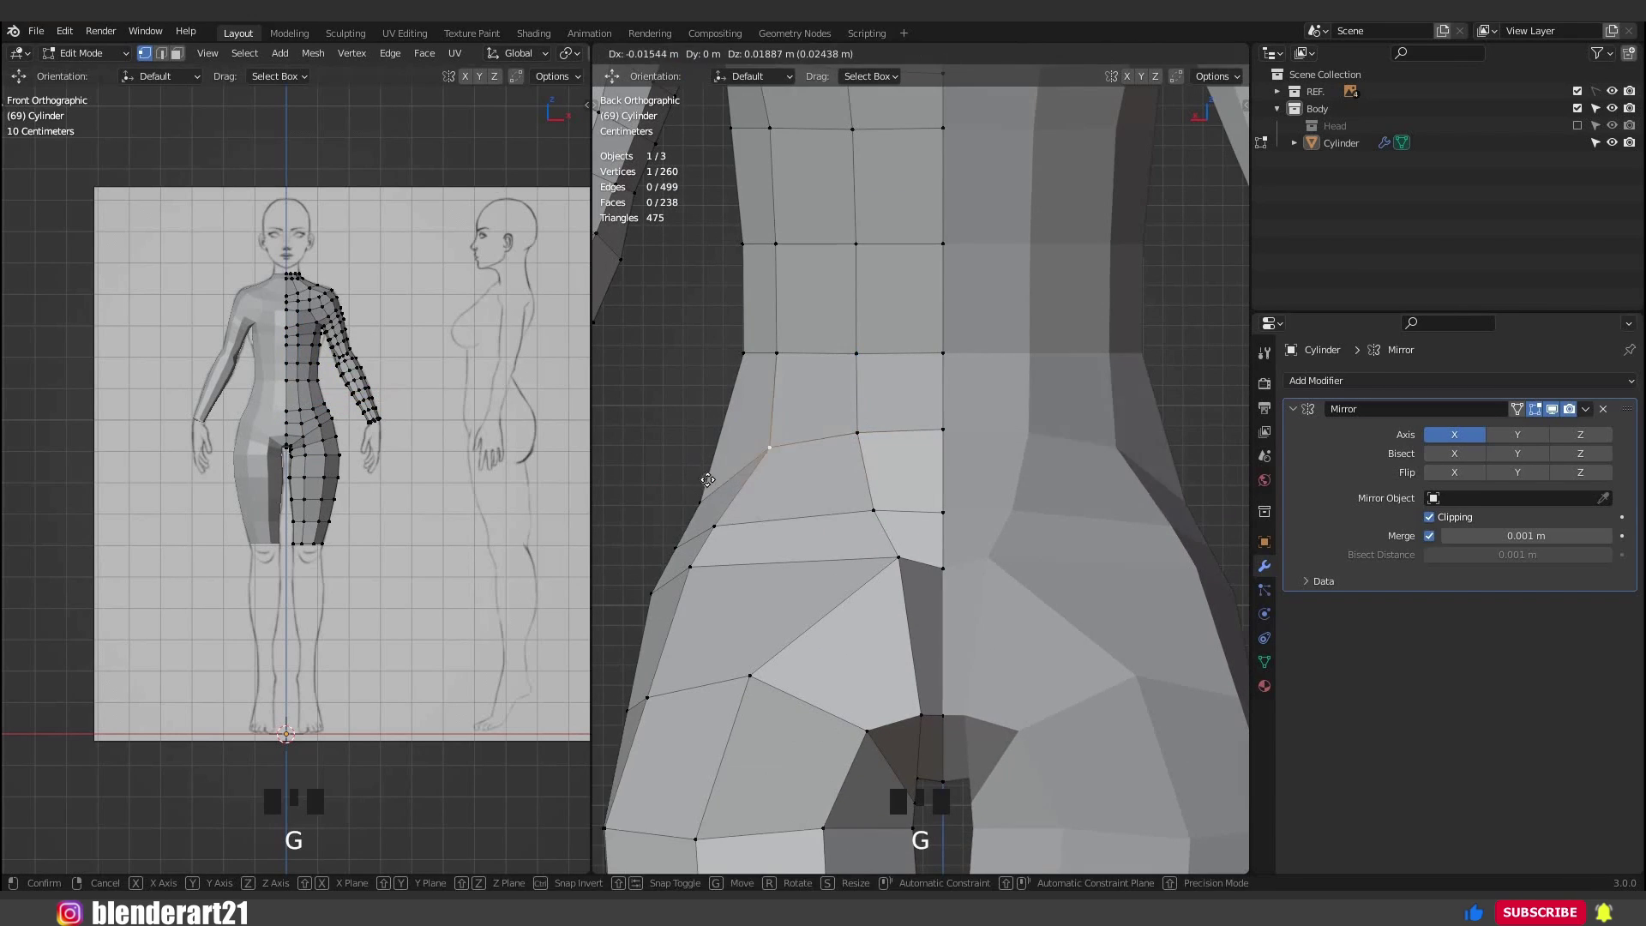
key(KP_1)
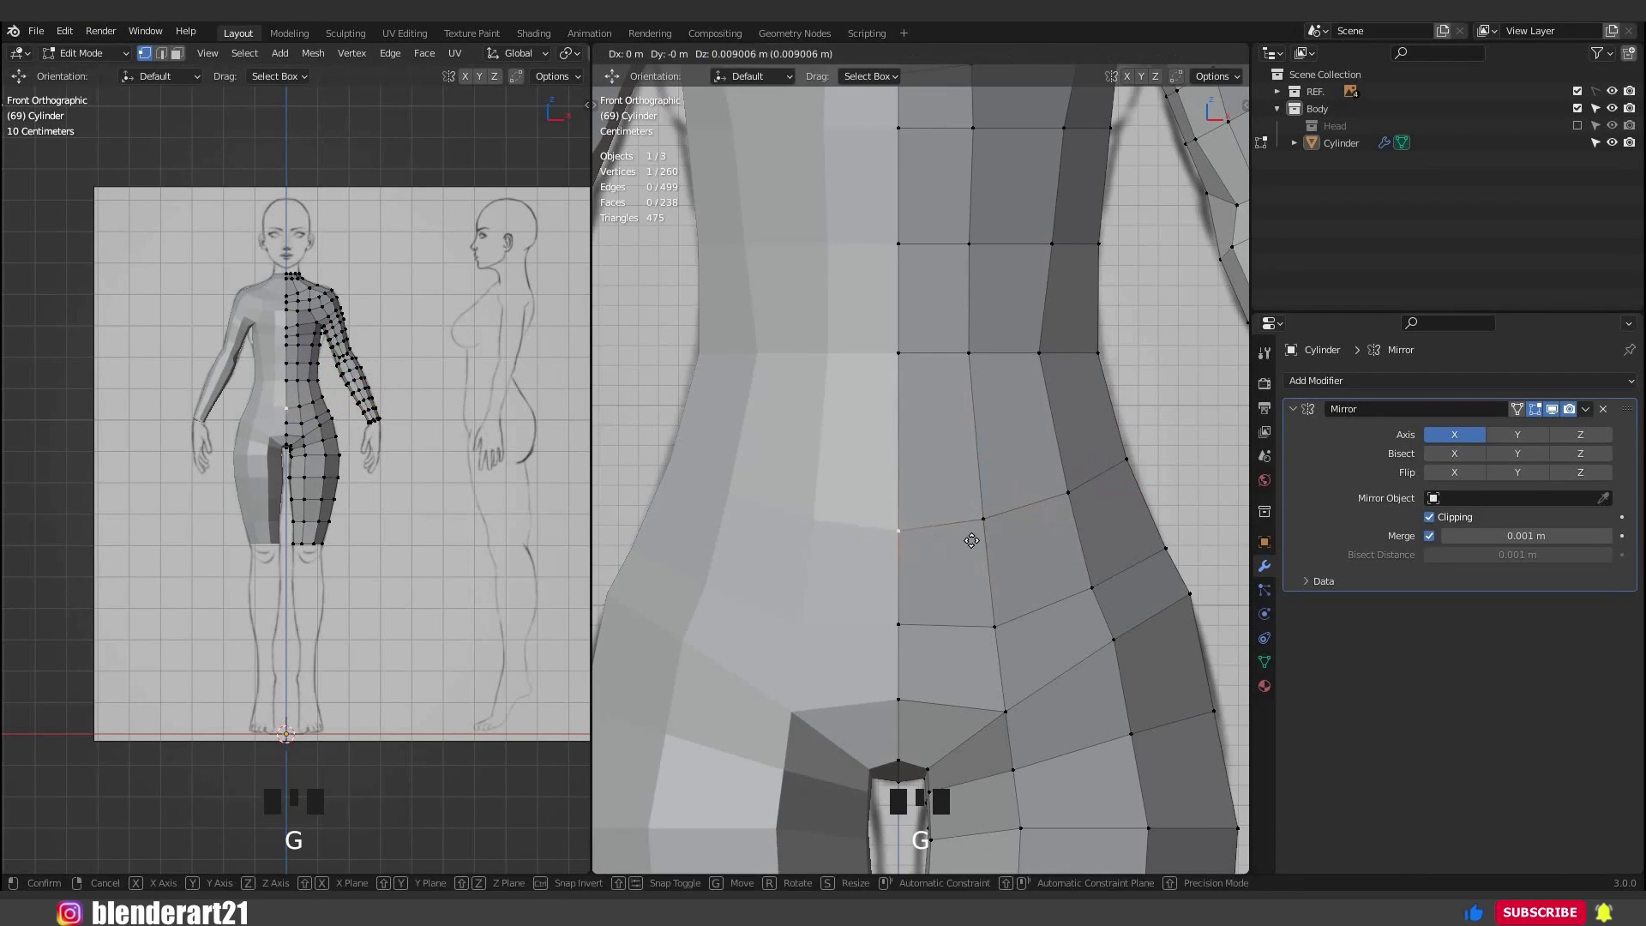
click(971, 552)
Add a centred loop cut around the hips across the middle of the buttocks.
scroll(1160, 576, down, 4)
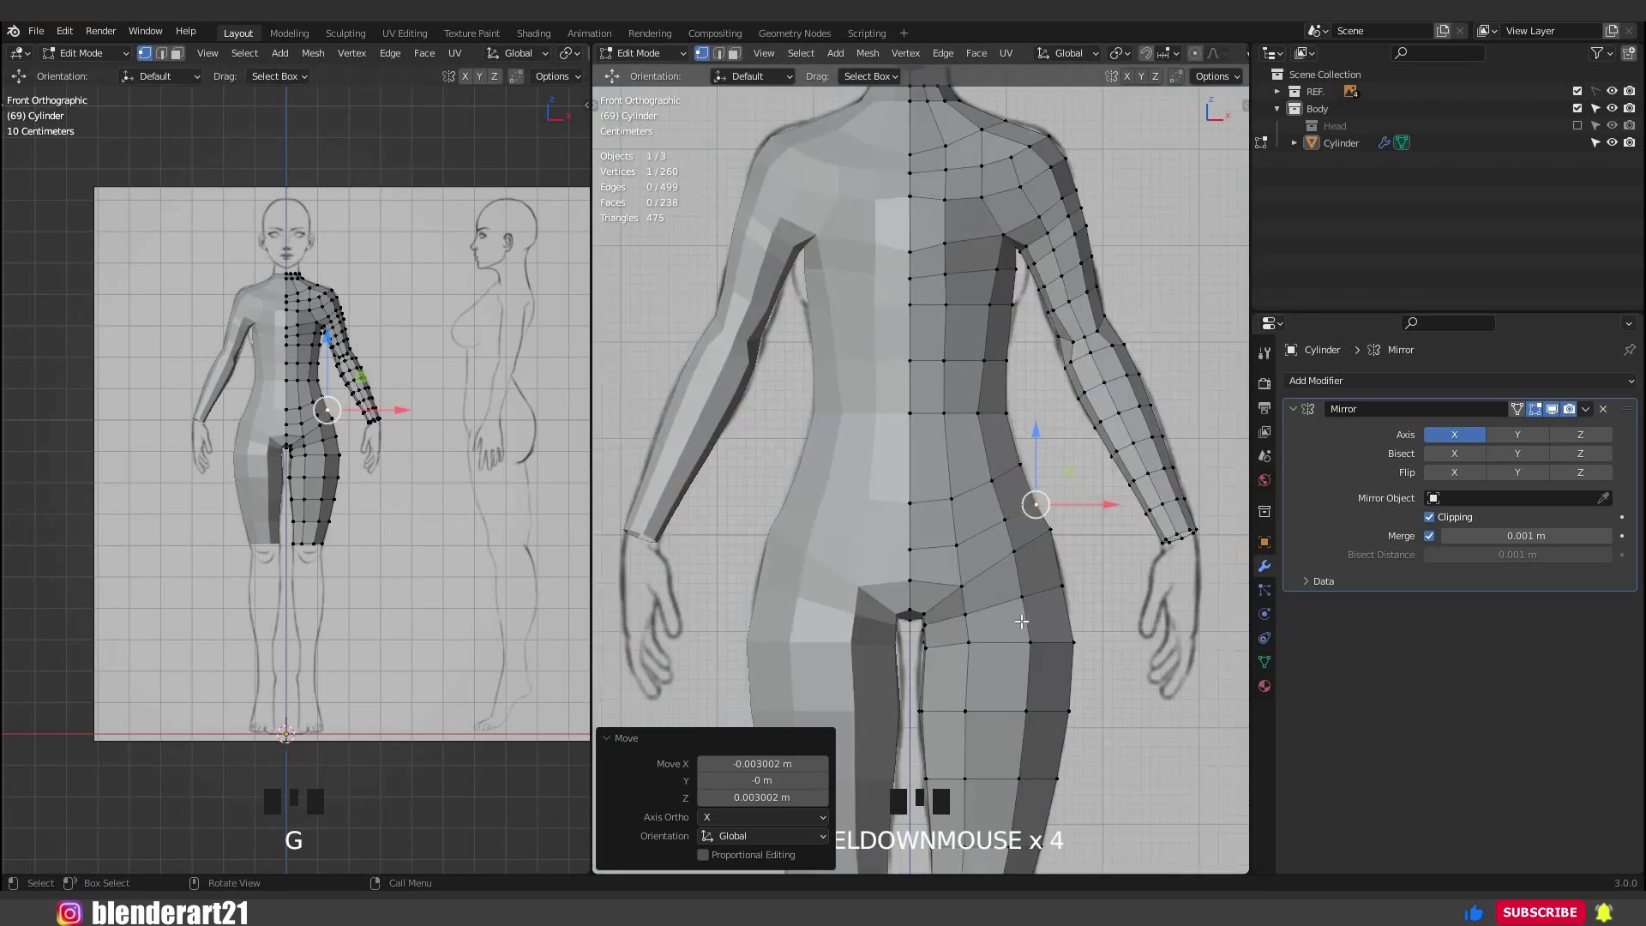
middle_drag(1161, 576, 1017, 504)
scroll(1017, 503, up, 5)
key(alt+z)
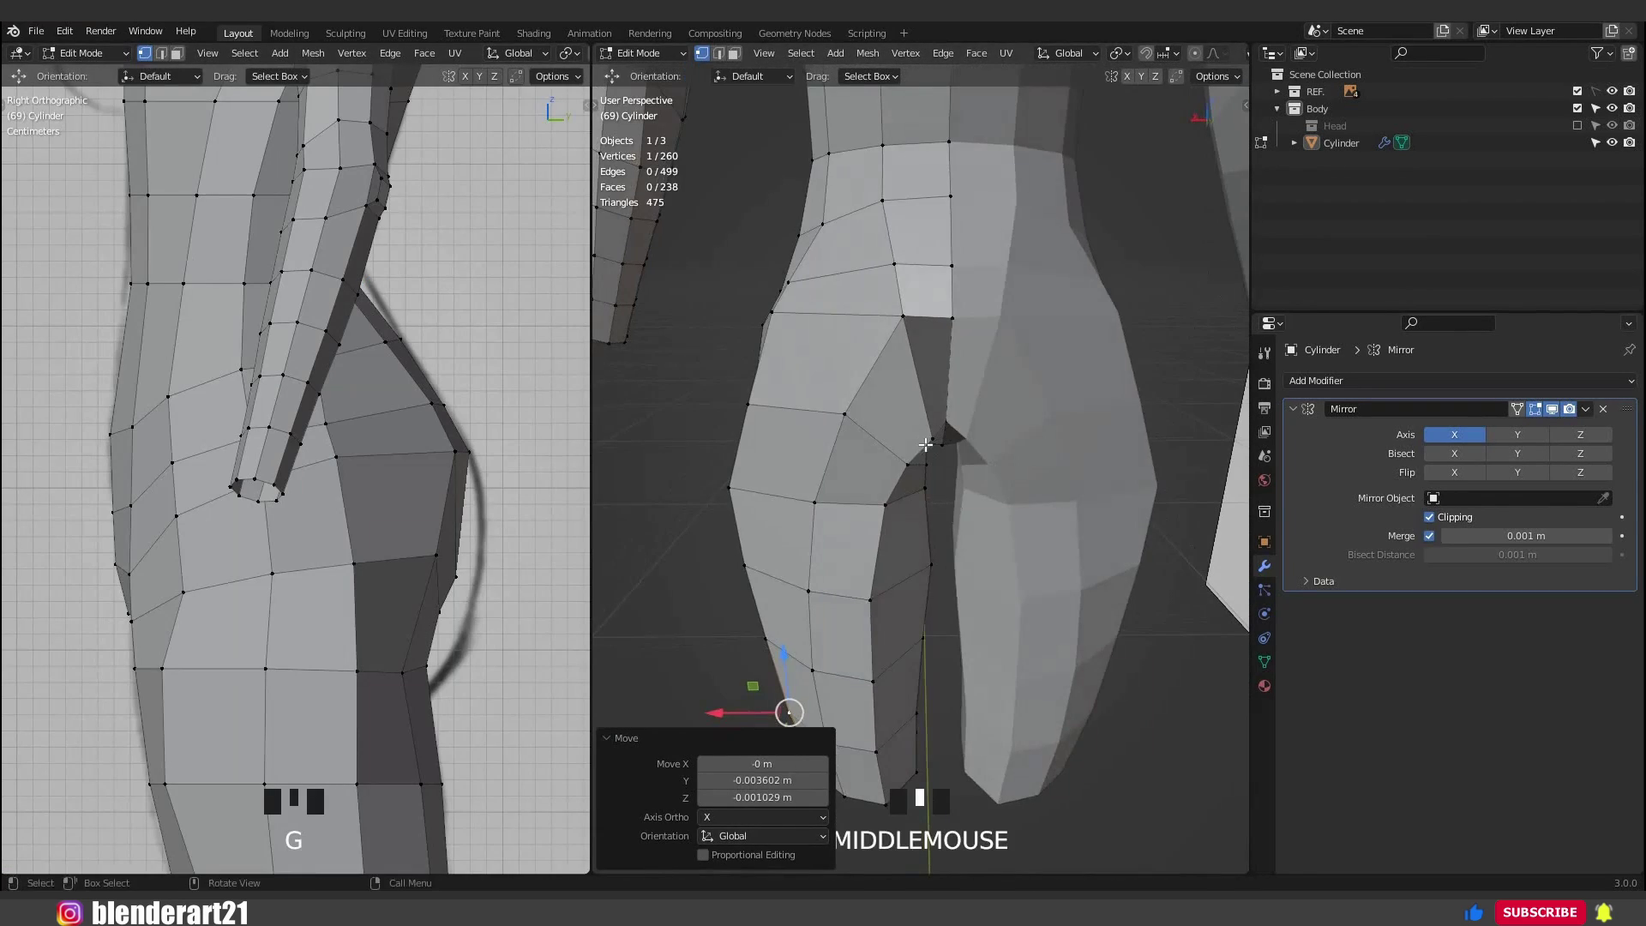
click(924, 353)
right_click(924, 352)
Pull the buttock vertices on the new loop backward along Y toward the side reference outline.
middle_drag(924, 352, 1038, 432)
click(1030, 423)
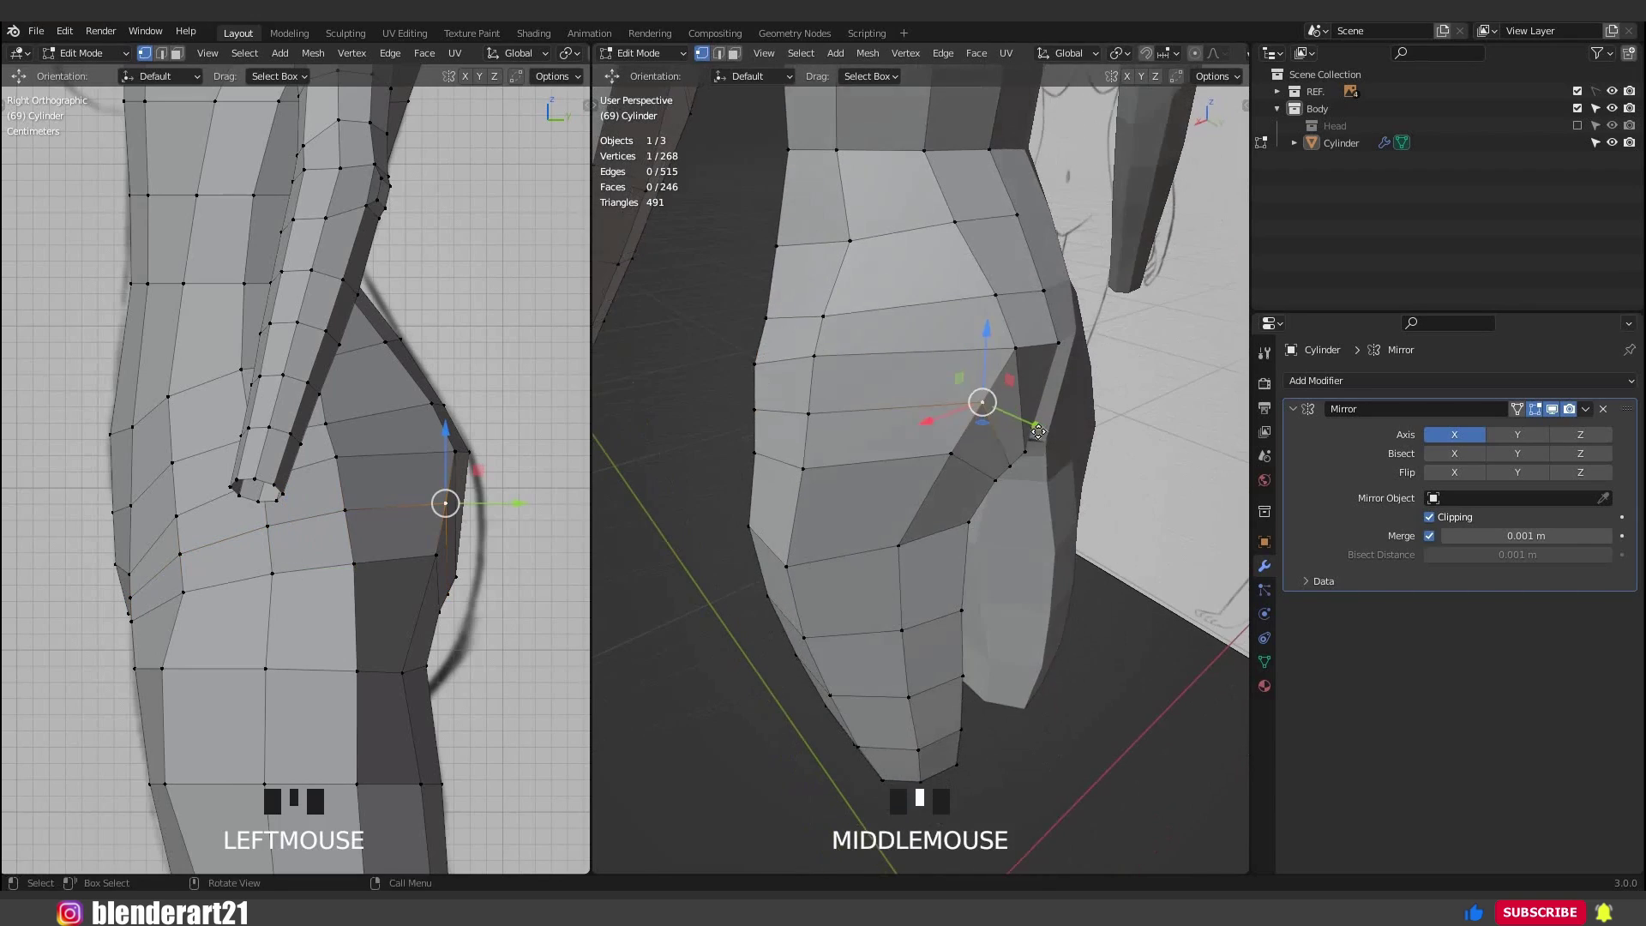
drag(1041, 434, 1048, 439)
middle_drag(1048, 439, 918, 394)
drag(940, 402, 963, 363)
Adjust the vertices of the upper buttock and the tailbone area to smooth the rear profile.
click(1014, 319)
middle_drag(1014, 319, 995, 433)
drag(1002, 454, 986, 437)
mouse_move(986, 437)
middle_down()
mouse_move(931, 360)
mouse_move(978, 420)
middle_up()
click(977, 403)
drag(1009, 456, 1000, 445)
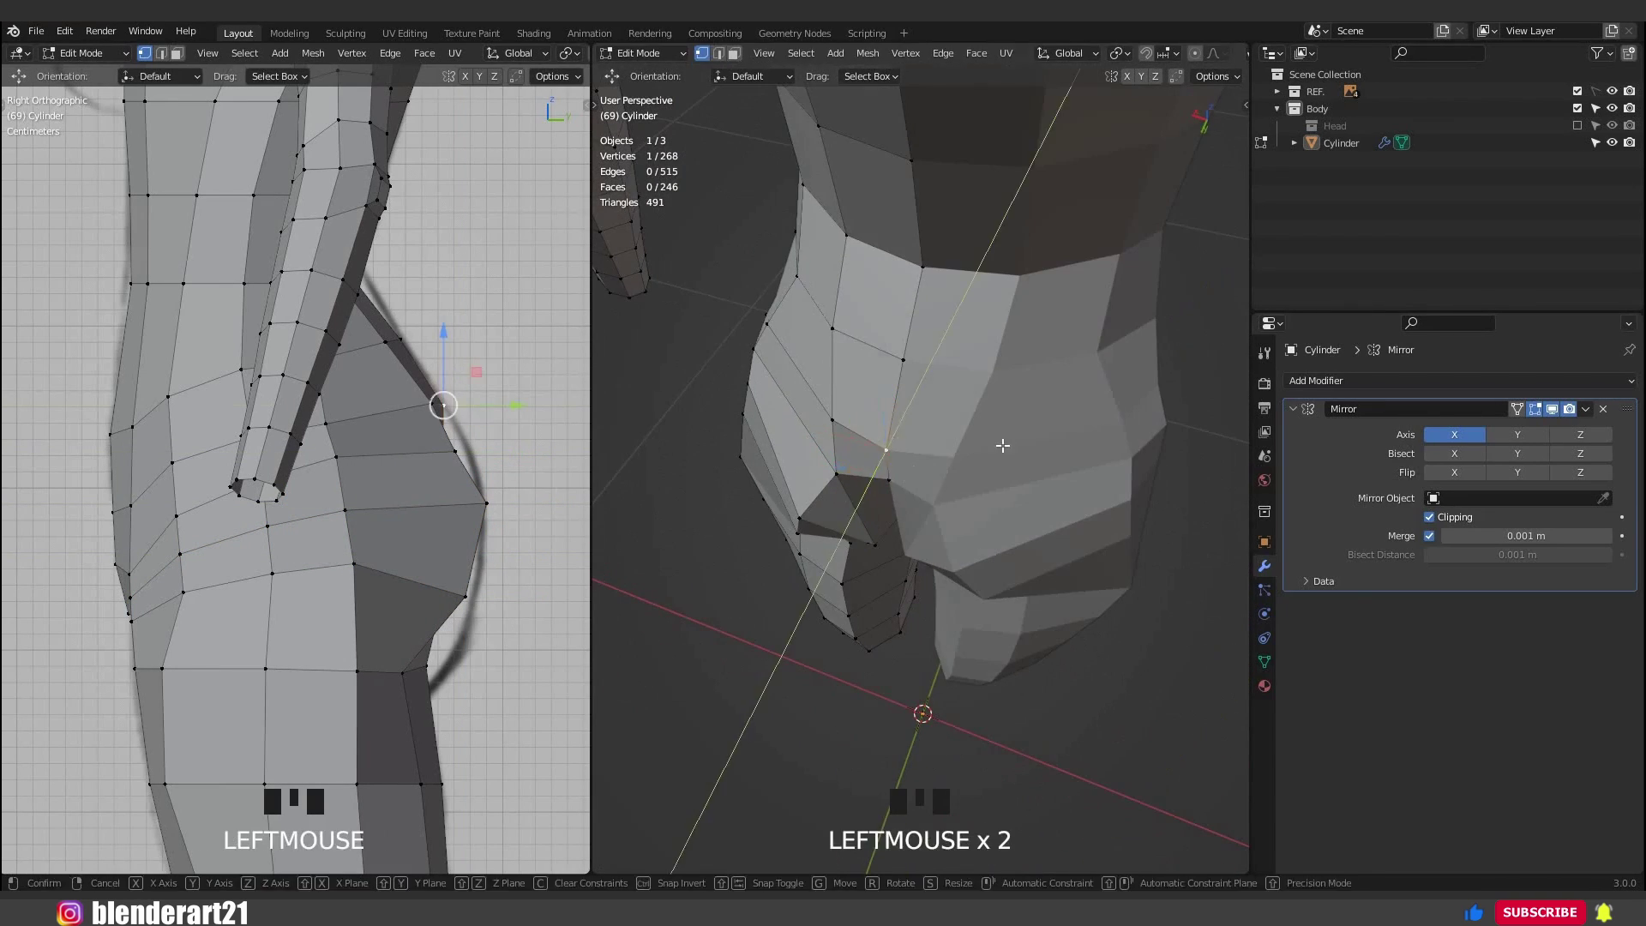
click(1039, 367)
drag(1070, 370, 1063, 382)
Knife-cut a vertical edge line from the lower-back centre down through the buttock and back of the thigh to the leg opening.
middle_drag(1063, 382, 873, 526)
key(Tab)
key(Tab)
key(ctrl+z)
key(k)
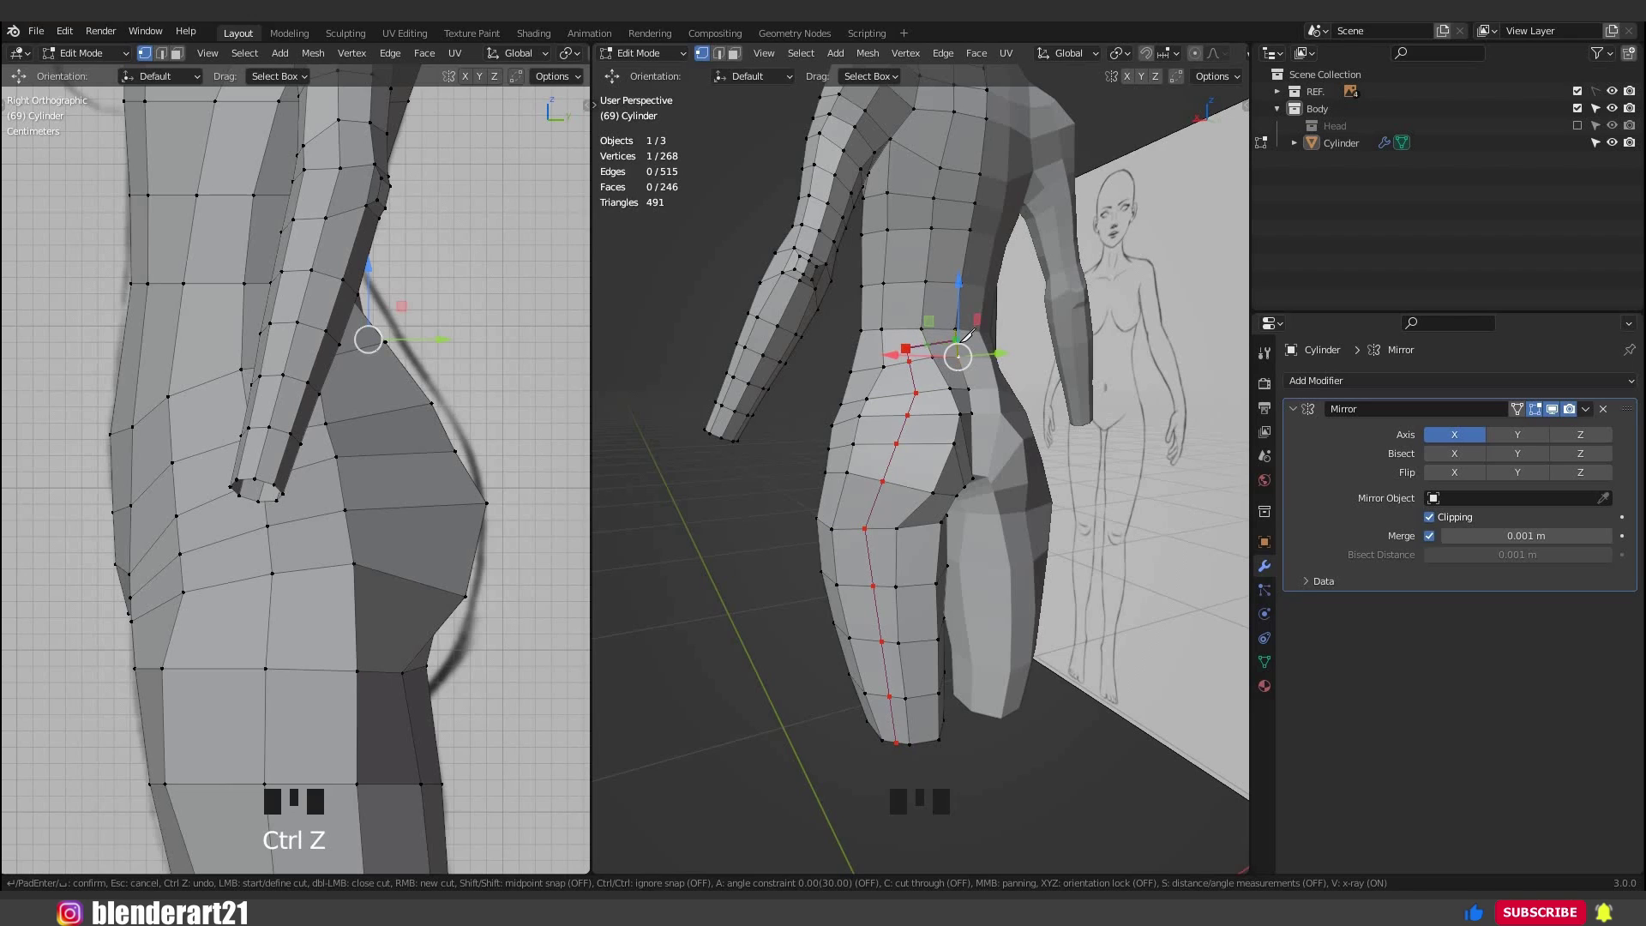
key(Return)
Connect the waist vertex to the top of the new cut line on the lower back with an edge.
click(903, 354)
scroll(868, 319, up, 3)
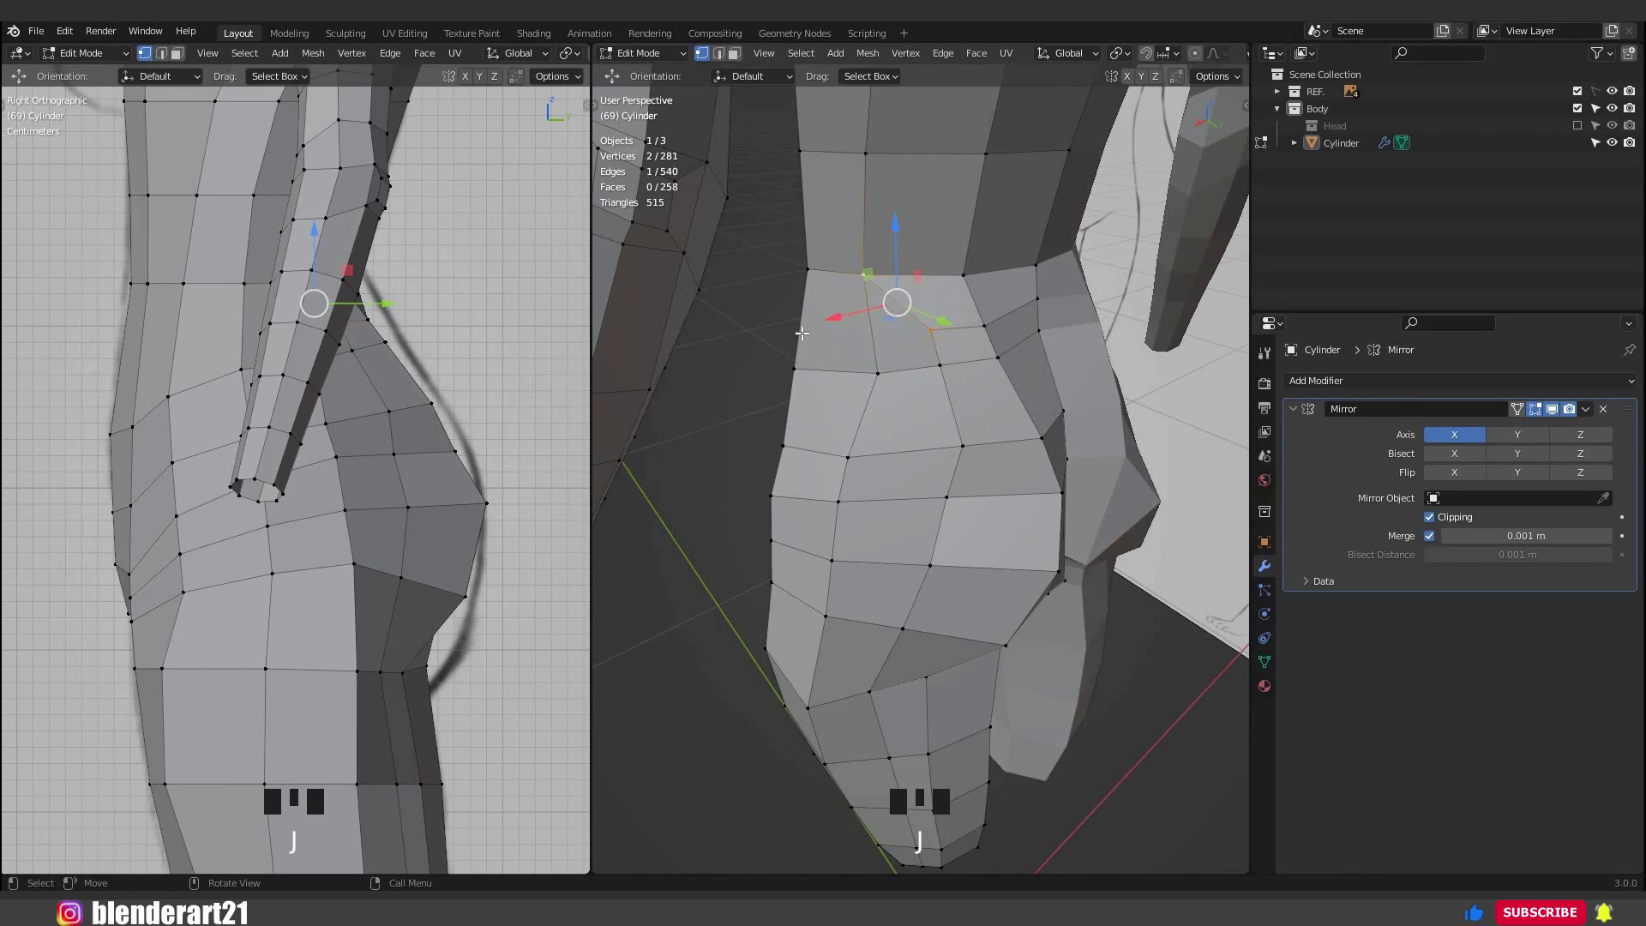
middle_drag(802, 333, 799, 319)
scroll(514, 634, up, 2)
Add a loop cut around the top of the thigh just below the buttock and adjust it.
click(422, 565)
key(ctrl+r)
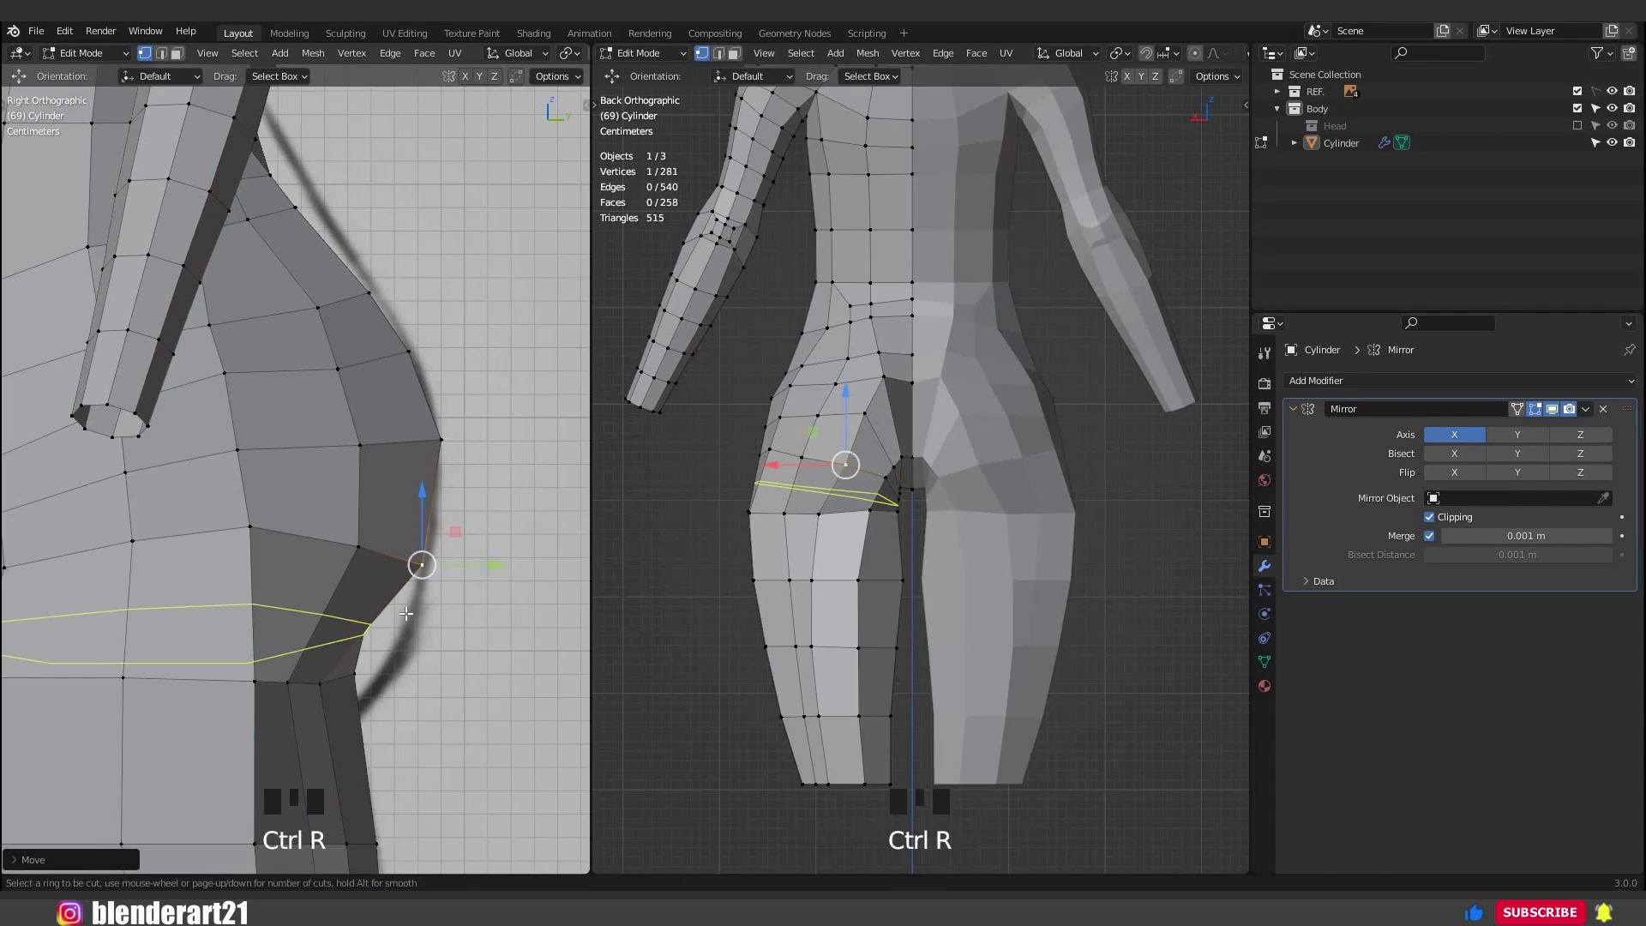
click(508, 556)
shift+middle_drag(509, 556, 462, 530)
scroll(892, 514, up, 4)
shift+middle_drag(926, 505, 810, 451)
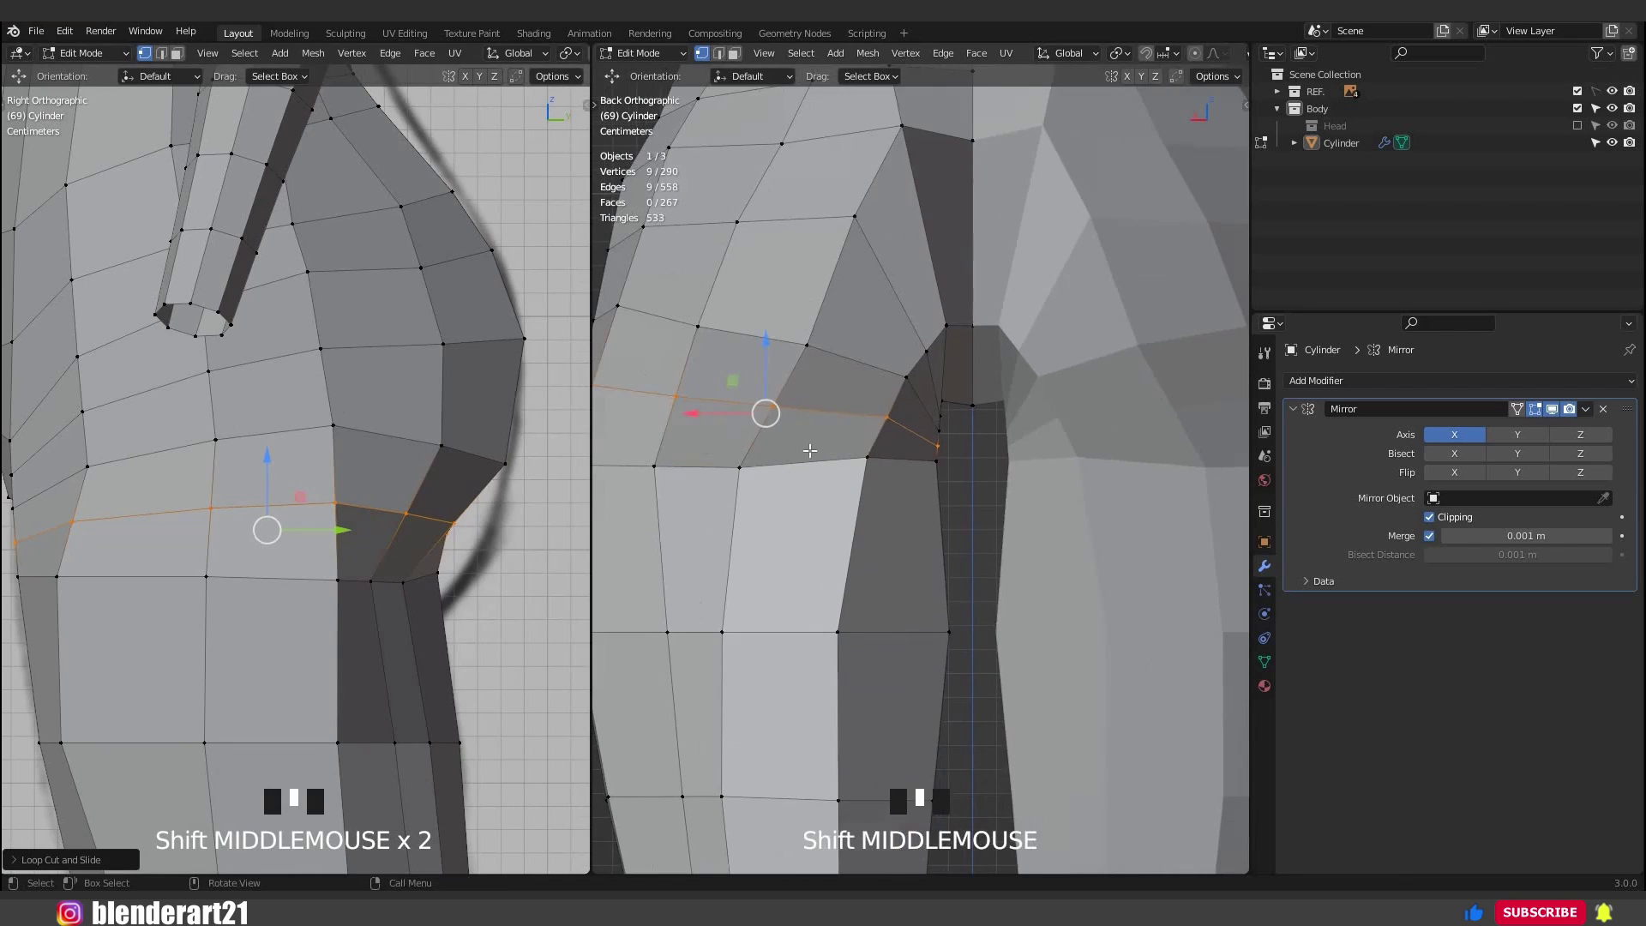
key(s)
Reposition the back-of-thigh vertices, including a move of about 0.014 m along X, and refine the vertices below the buttock.
key(g)
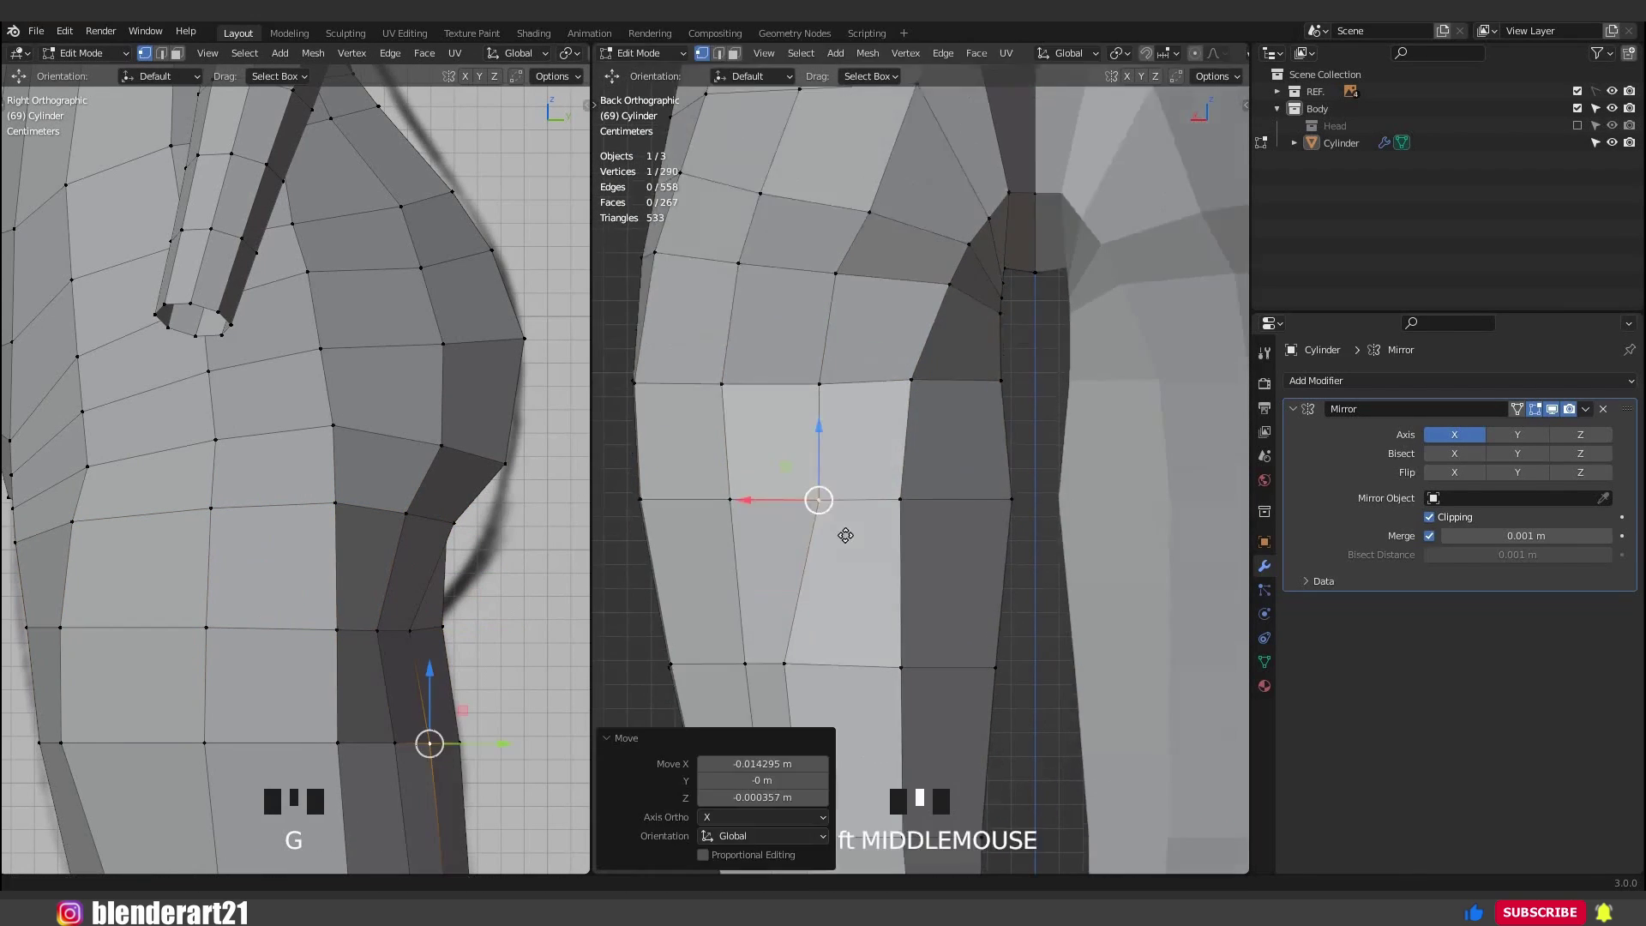
click(842, 534)
middle_drag(918, 511, 986, 412)
key(g)
click(1025, 398)
click(1026, 337)
key(Tab)
middle_drag(964, 257, 1020, 369)
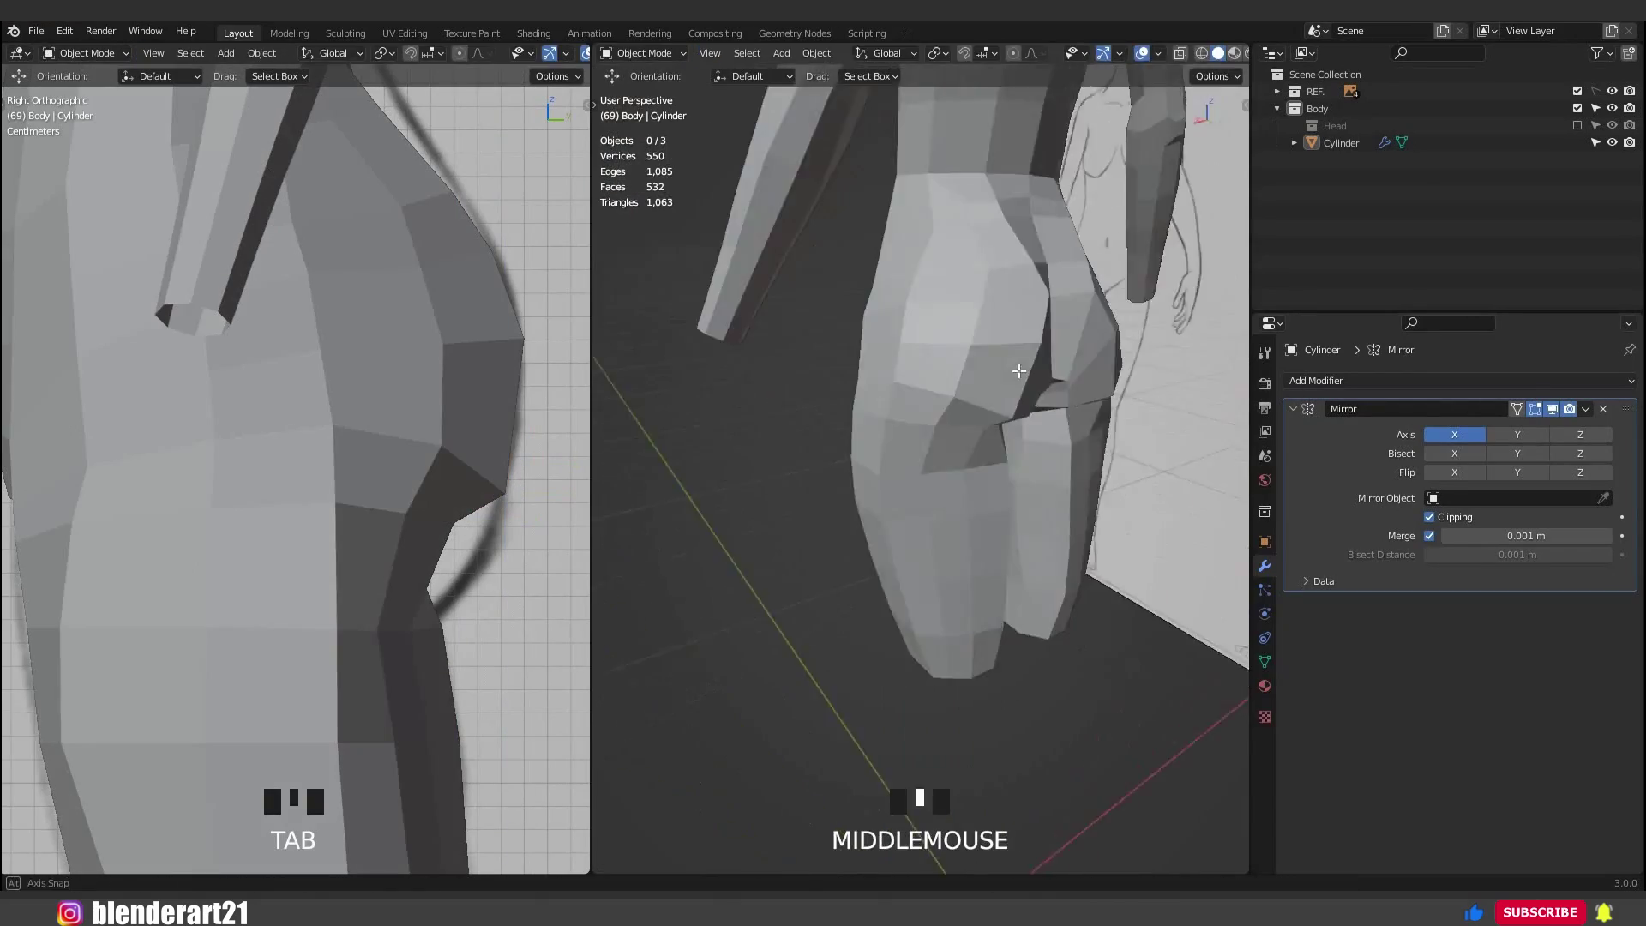
Move the lower buttock vertices in the perspective view to soften the fold above the thigh.
key(Tab)
click(918, 471)
scroll(985, 492, down, 10)
drag(943, 520, 930, 497)
click(915, 404)
key(g)
Slide and move the lower and outer buttock vertices, finishing in the back view, to round the buttock.
middle_drag(929, 415, 892, 540)
key(g)
key(g)
click(874, 566)
key(g)
click(888, 684)
click(707, 631)
key(g)
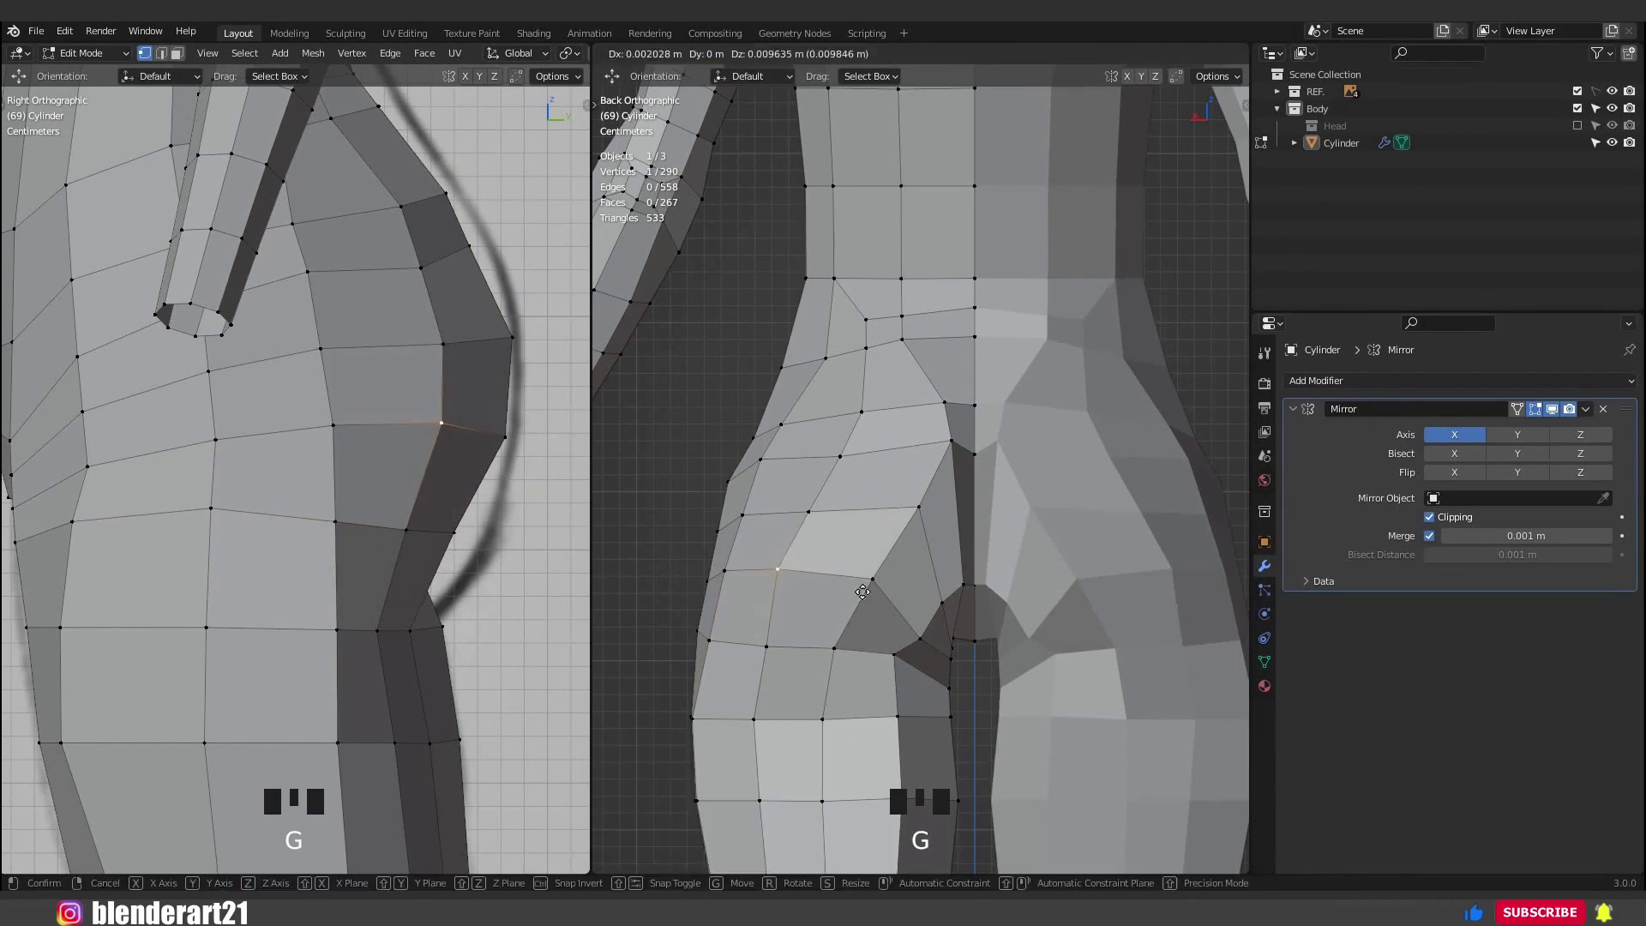
click(857, 606)
Leave mesh editing and save the file.
scroll(336, 330, down, 8)
middle_drag(926, 480, 866, 412)
key(Tab)
key(ctrl+s)
Reposition the lower-back vertex above the buttocks in the back view to smooth the waist transition.
middle_drag(934, 515, 1000, 559)
key(Tab)
scroll(986, 490, up, 5)
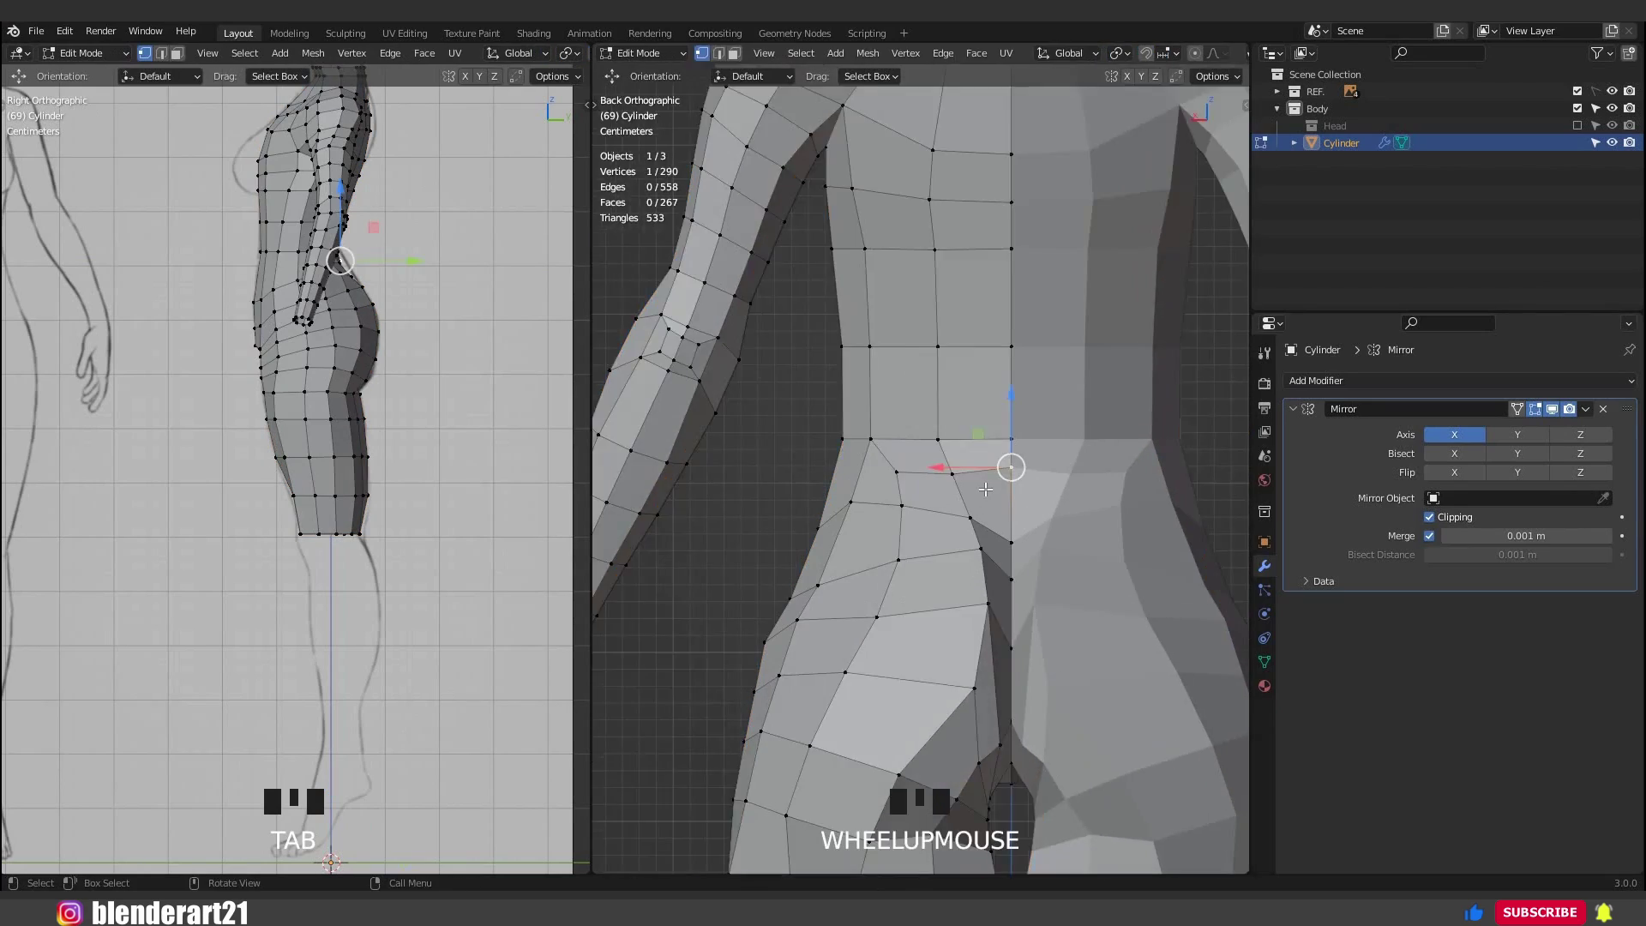
scroll(986, 490, up, 2)
key(g)
click(876, 438)
key(Tab)
middle_drag(763, 651, 909, 649)
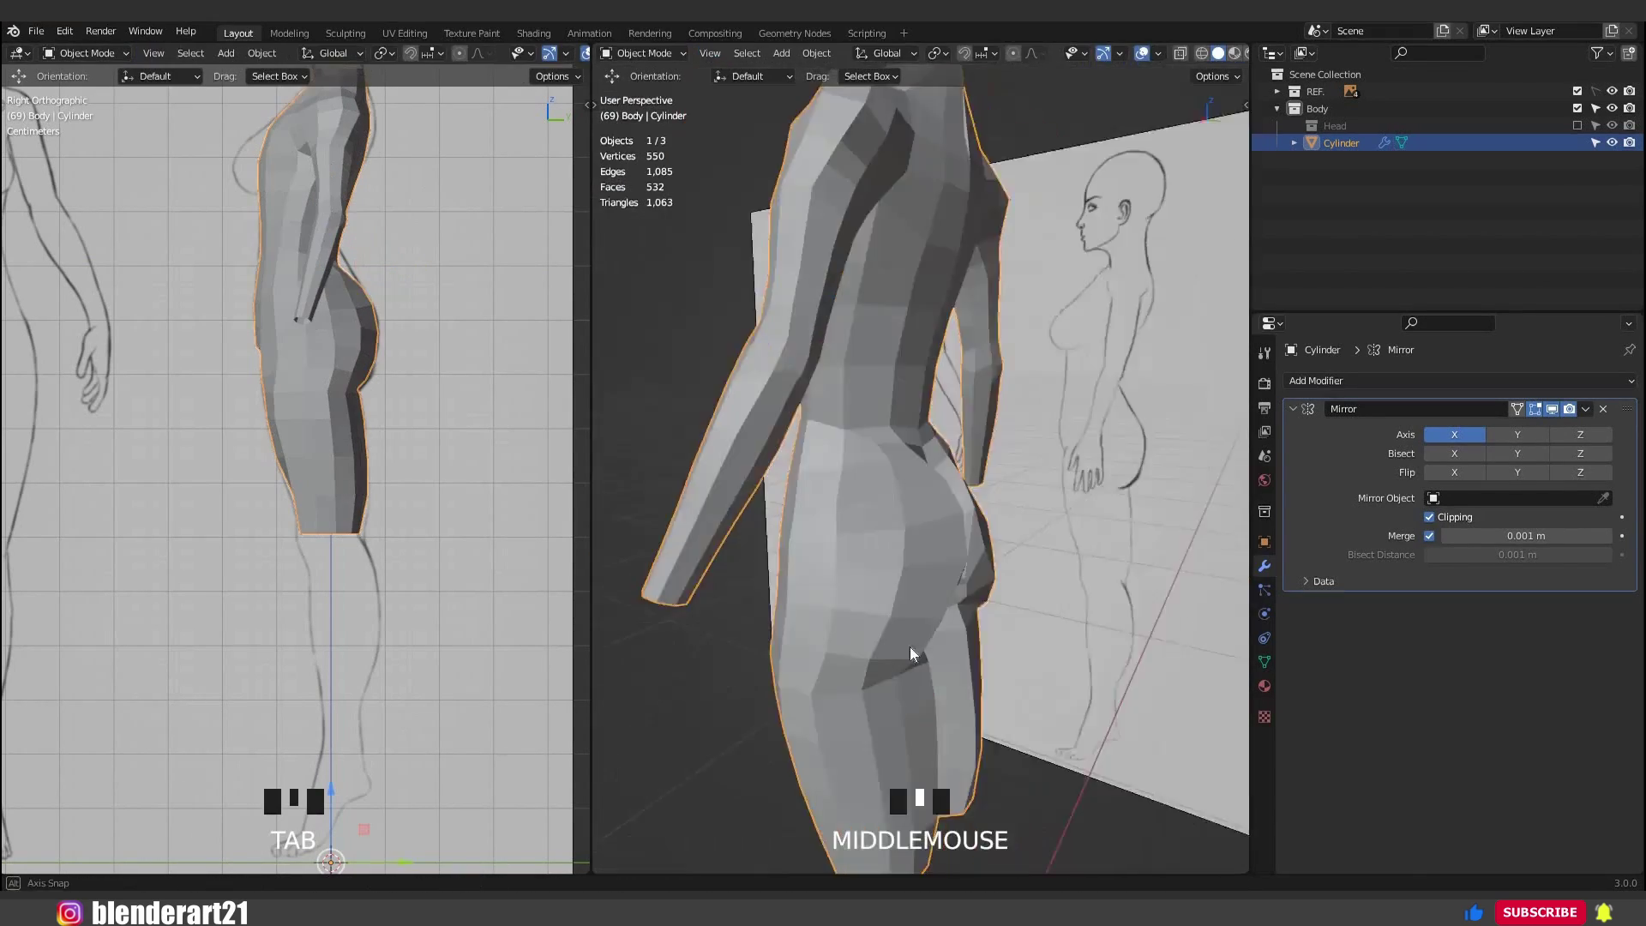
Save the file and refine the mesh on the outer buttock.
key(ctrl+s)
key(Tab)
drag(883, 515, 892, 535)
middle_drag(892, 536, 889, 621)
Fit the leg's bottom edge loop to the knee width in the front view and extrude it down over the knee.
key(KP_1)
alt+click(970, 574)
middle_drag(969, 573, 875, 553)
key(KP_1)
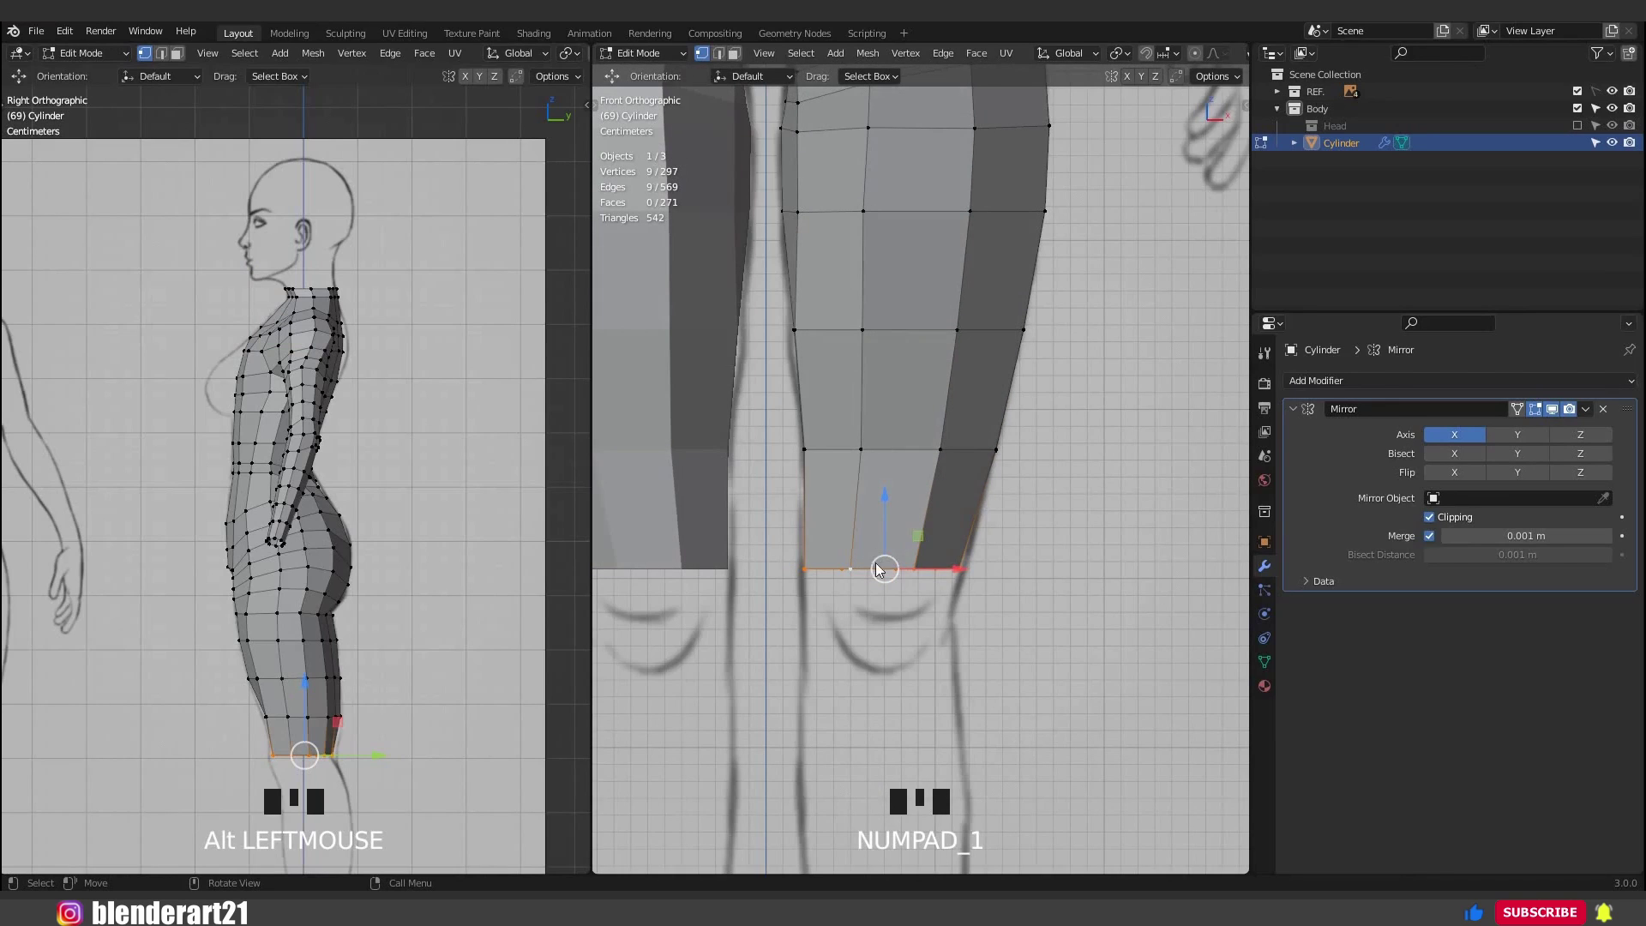
right_click(876, 569)
click(965, 591)
key(s)
key(e)
Resize the edge loops just above the knee in the side view to match the reference outline.
shift+middle_drag(339, 738, 311, 455)
scroll(291, 468, up, 6)
alt+click(268, 475)
key(s)
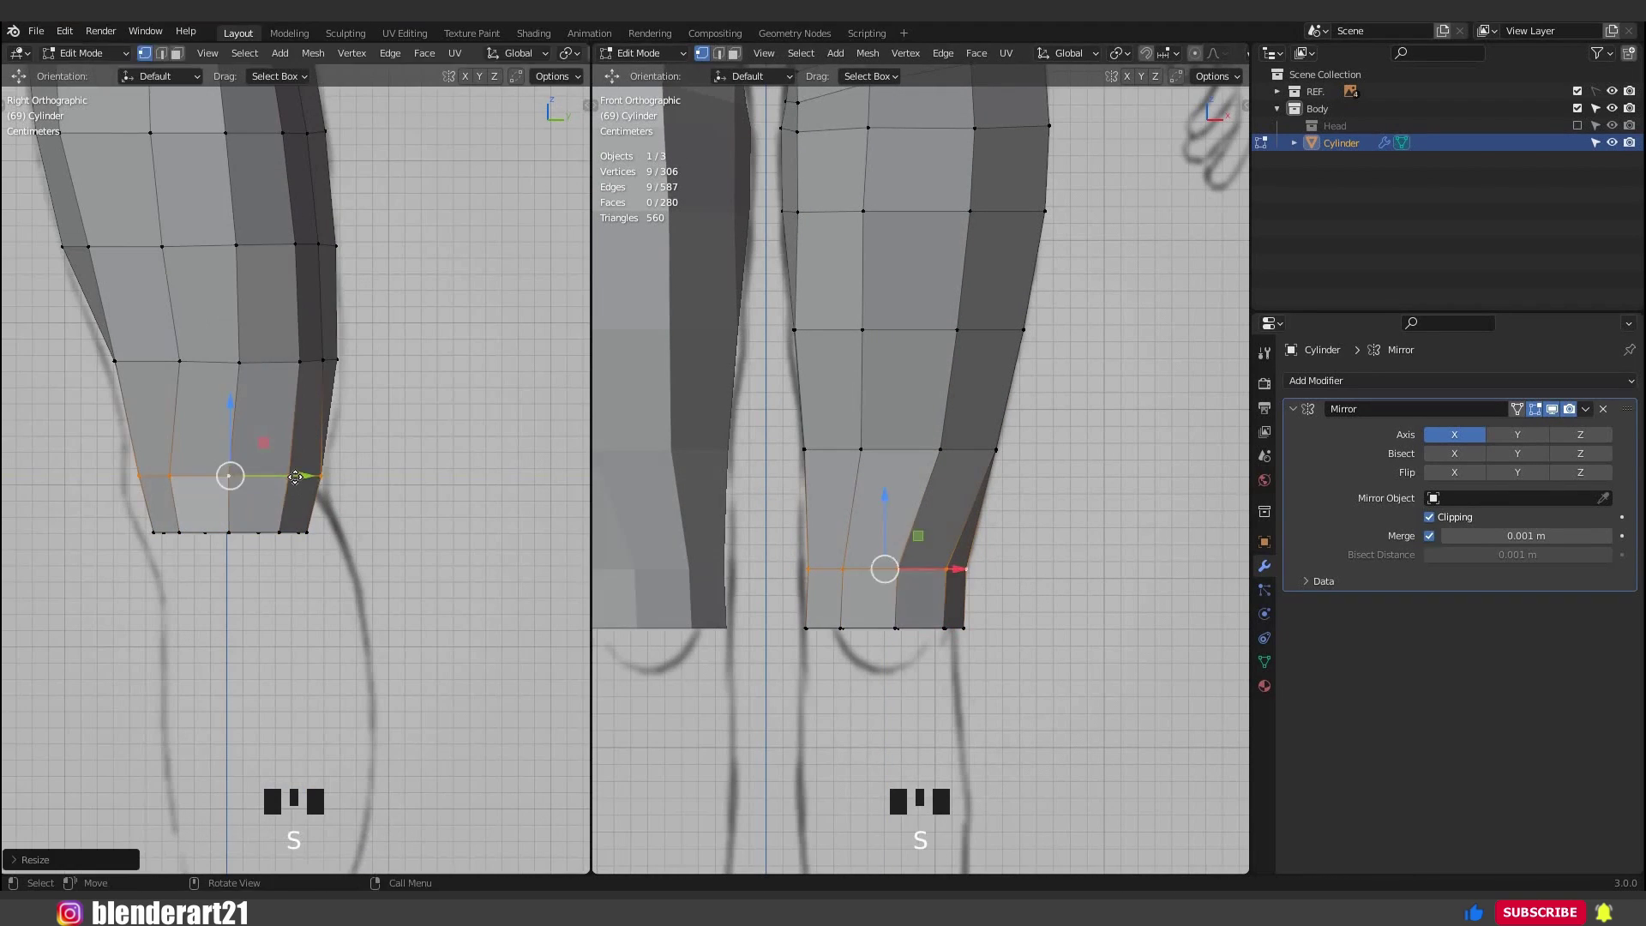
alt+click(285, 362)
key(Tab)
key(Tab)
Extrude the bottom knee loop downward, then tilt and scale it in the side view.
alt+click(256, 533)
key(e)
key(r)
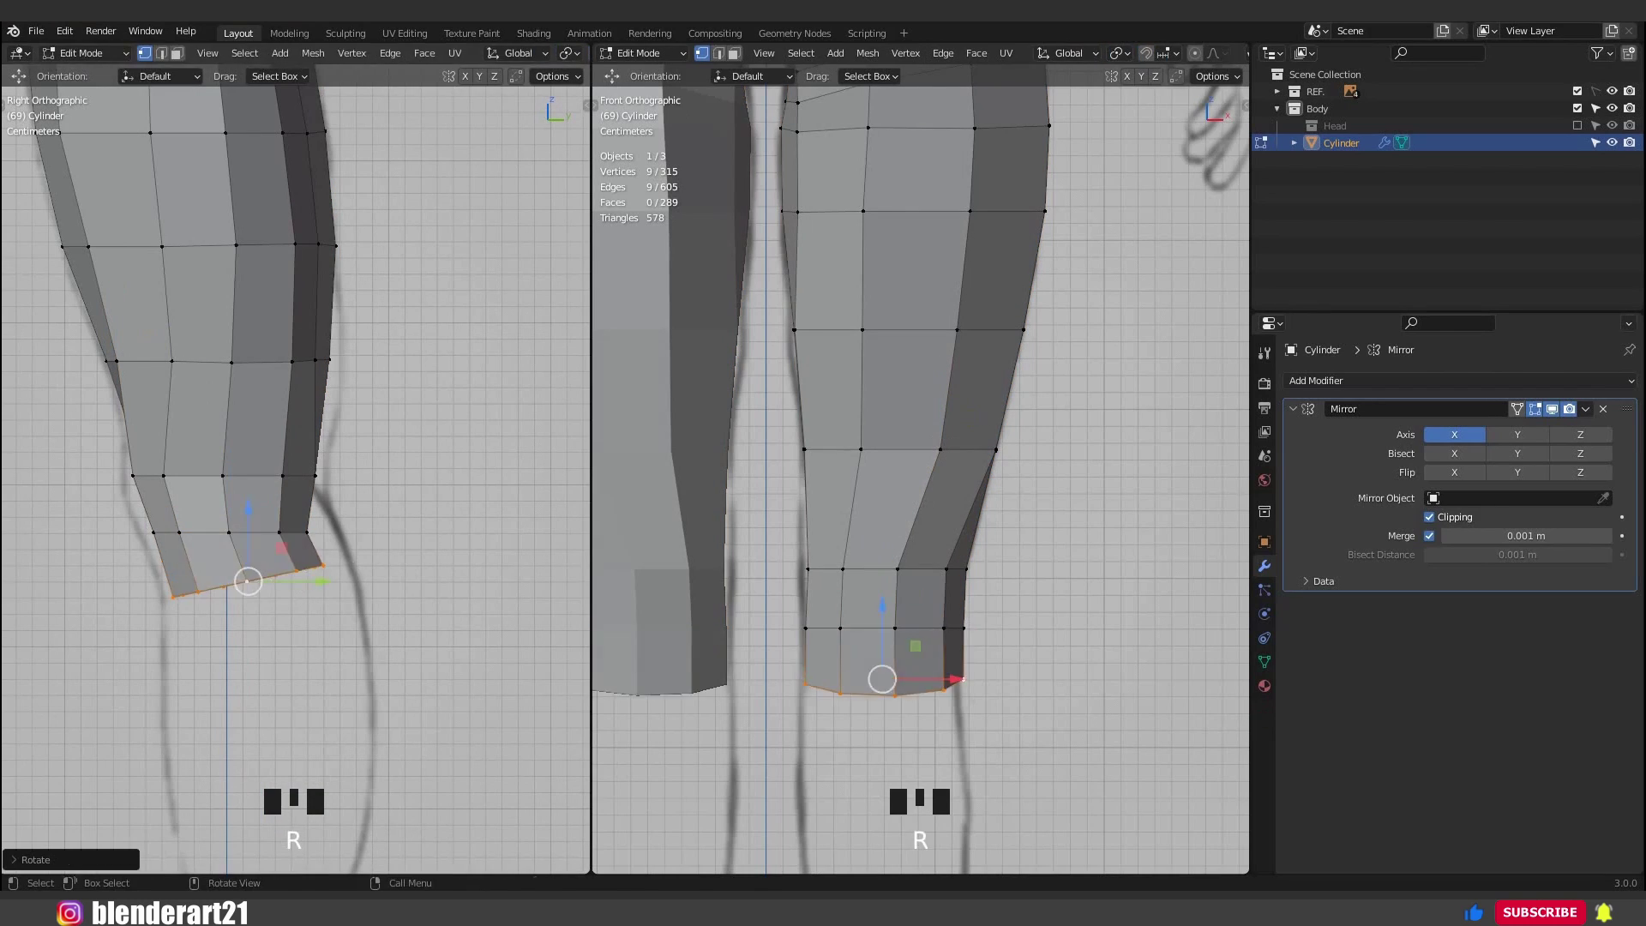
key(s)
Scale down the middle knee loop and shift the loop above it to fit the front reference.
alt+click(923, 628)
key(s)
click(949, 631)
alt+click(924, 569)
drag(957, 569, 952, 569)
Widen the middle knee loop along Y and rotate it in the side view to follow the knee's slant.
alt+click(295, 532)
key(s)
key(y)
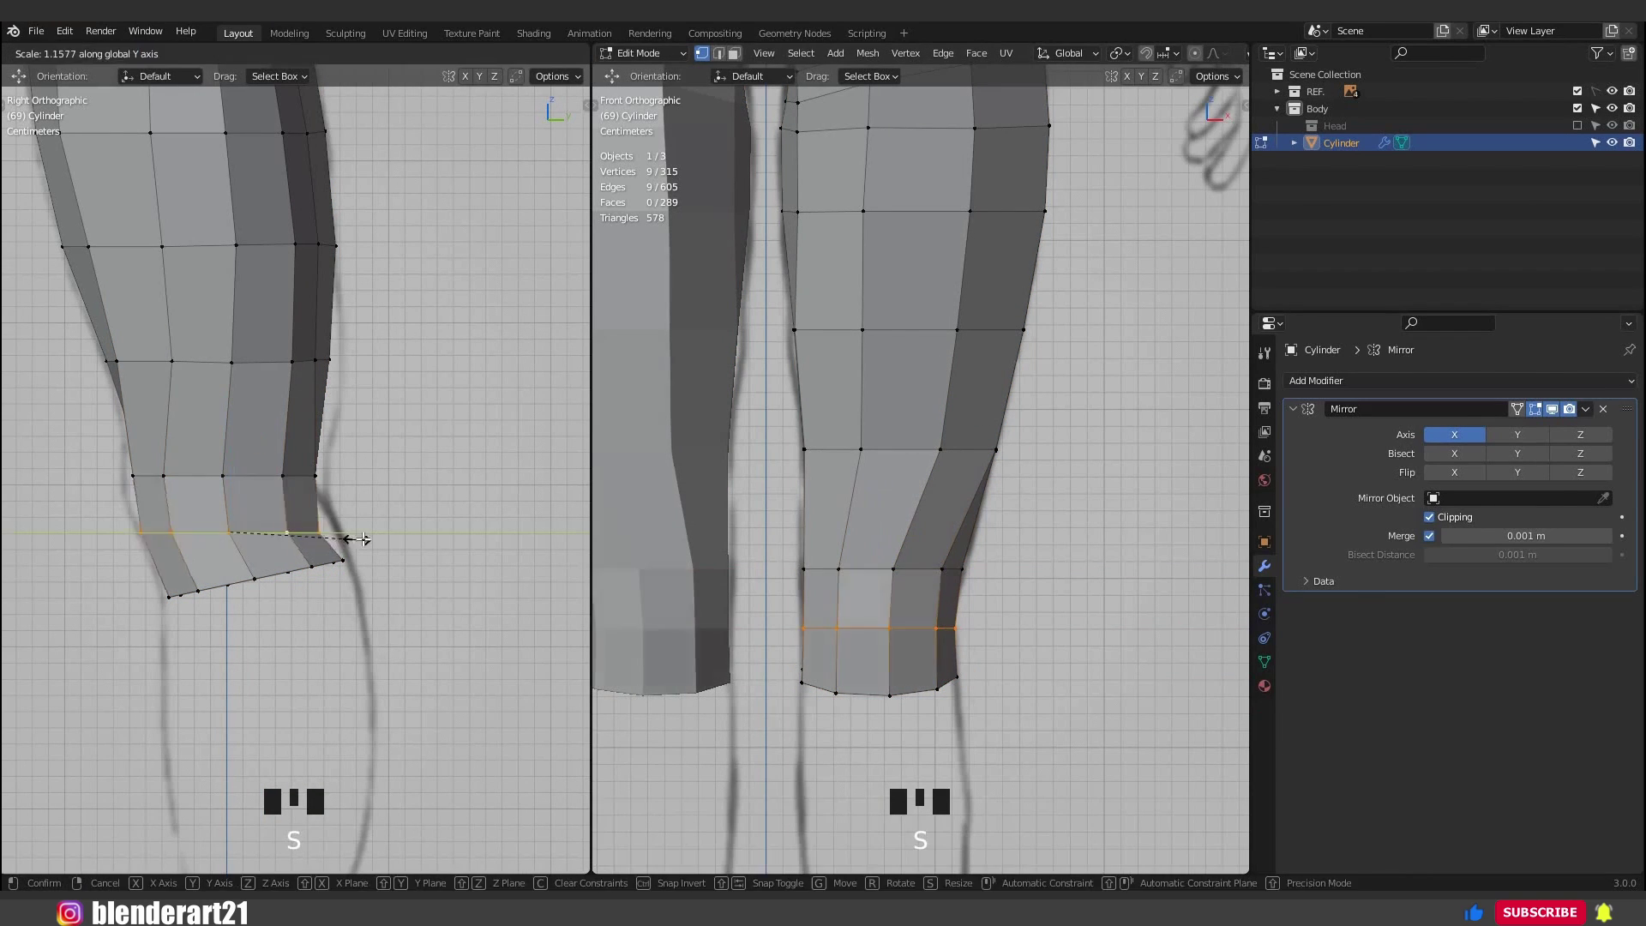
key(r)
Move the loop below the knee into position and scale it along Y to the side outline.
alt+click(315, 574)
key(g)
click(326, 593)
key(s)
key(y)
Extrude the loop below the knee down to the calf and position it within the reference.
key(e)
shift+middle_drag(339, 802, 362, 553)
key(g)
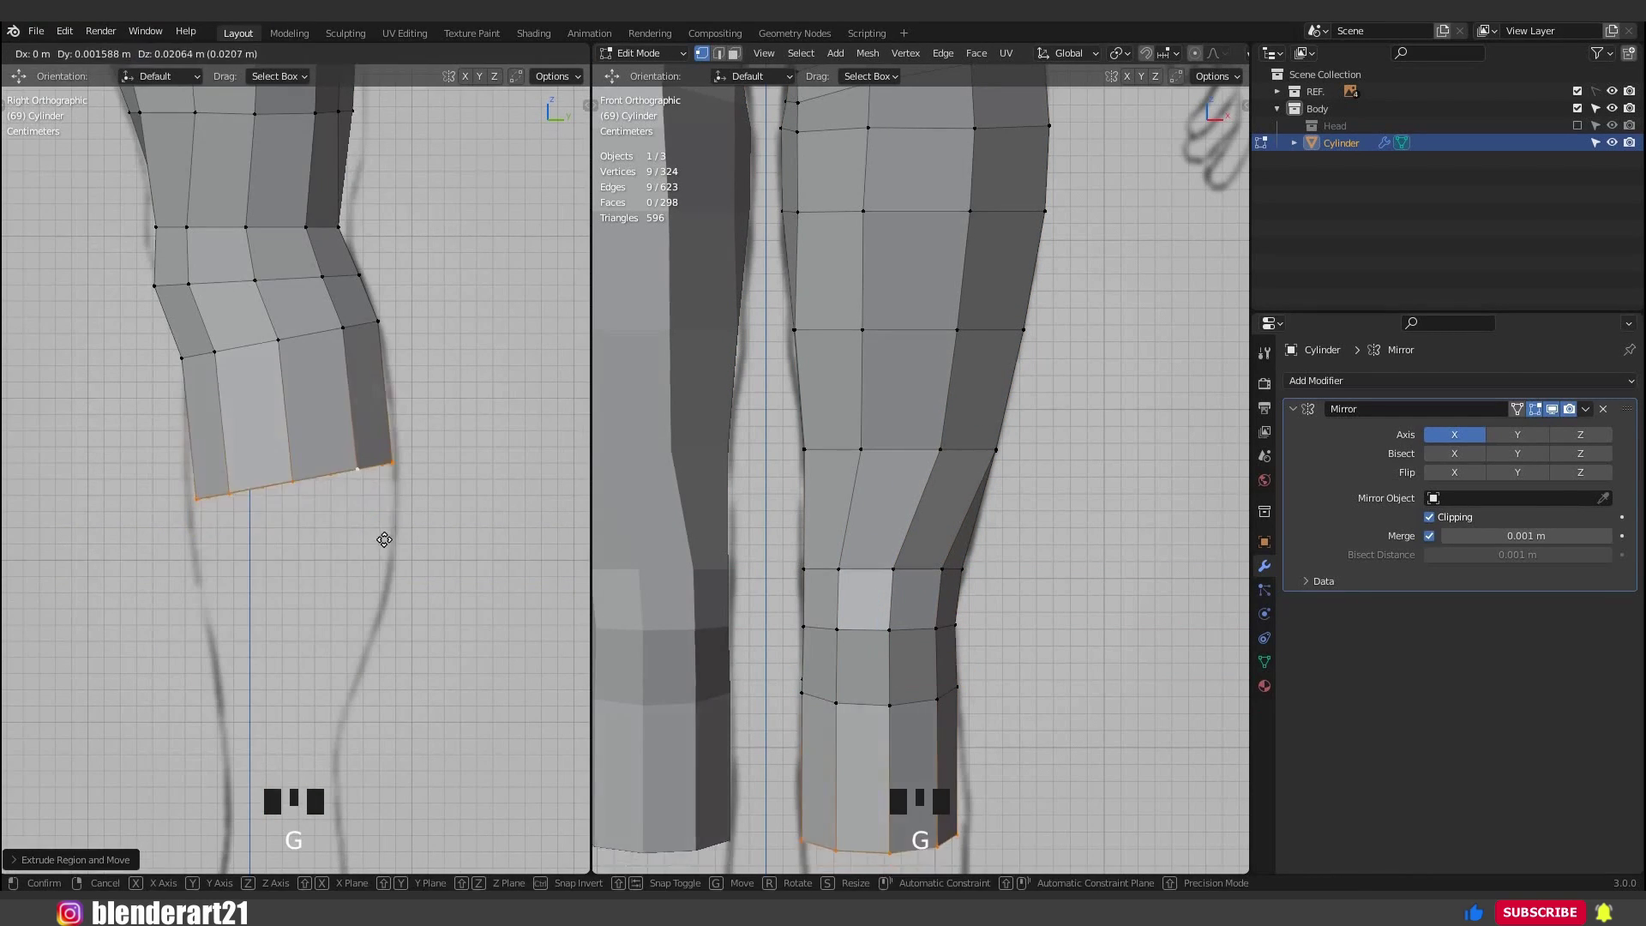
shift+middle_drag(931, 763, 930, 469)
key(g)
Extrude the calf loop down toward the ankle, flatten it with a Z scale of 0, and scale and move it to fit.
key(e)
click(427, 496)
shift+middle_drag(427, 495, 470, 152)
key(ctrl+z)
key(s)
key(z)
key(0)
key(g)
key(s)
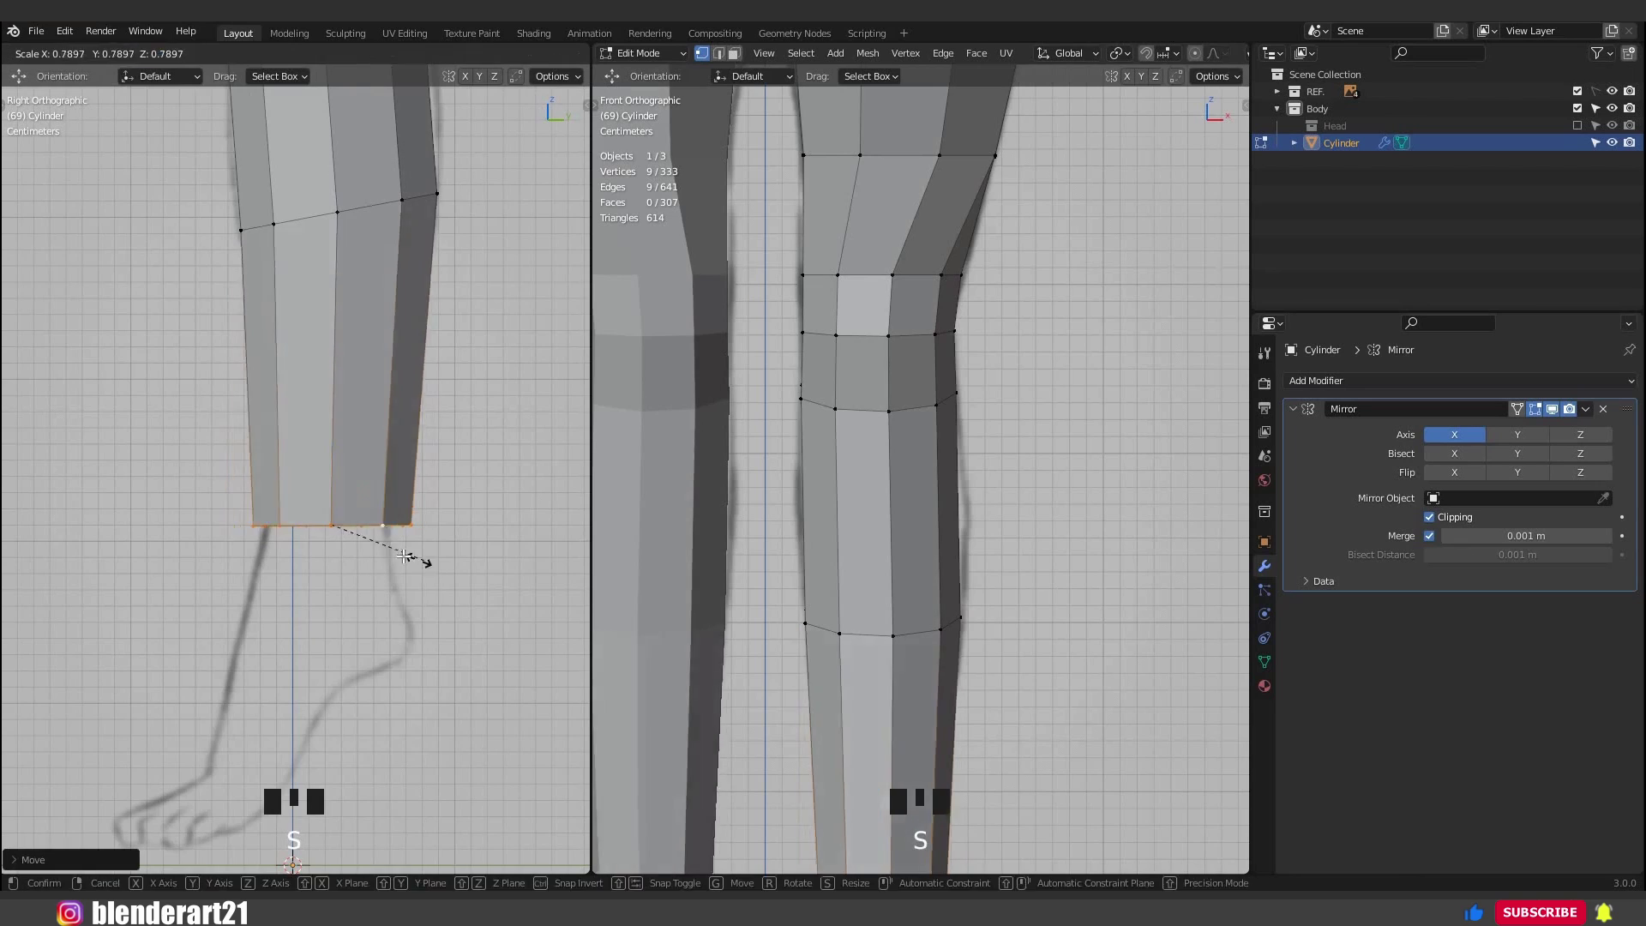
key(g)
Add three evenly spaced loop cuts across the upper calf.
shift+middle_drag(940, 514, 985, 520)
key(ctrl+r)
scroll(940, 245, up, 2)
click(940, 245)
right_click(940, 245)
shift+middle_drag(409, 298, 404, 534)
key(ctrl+z)
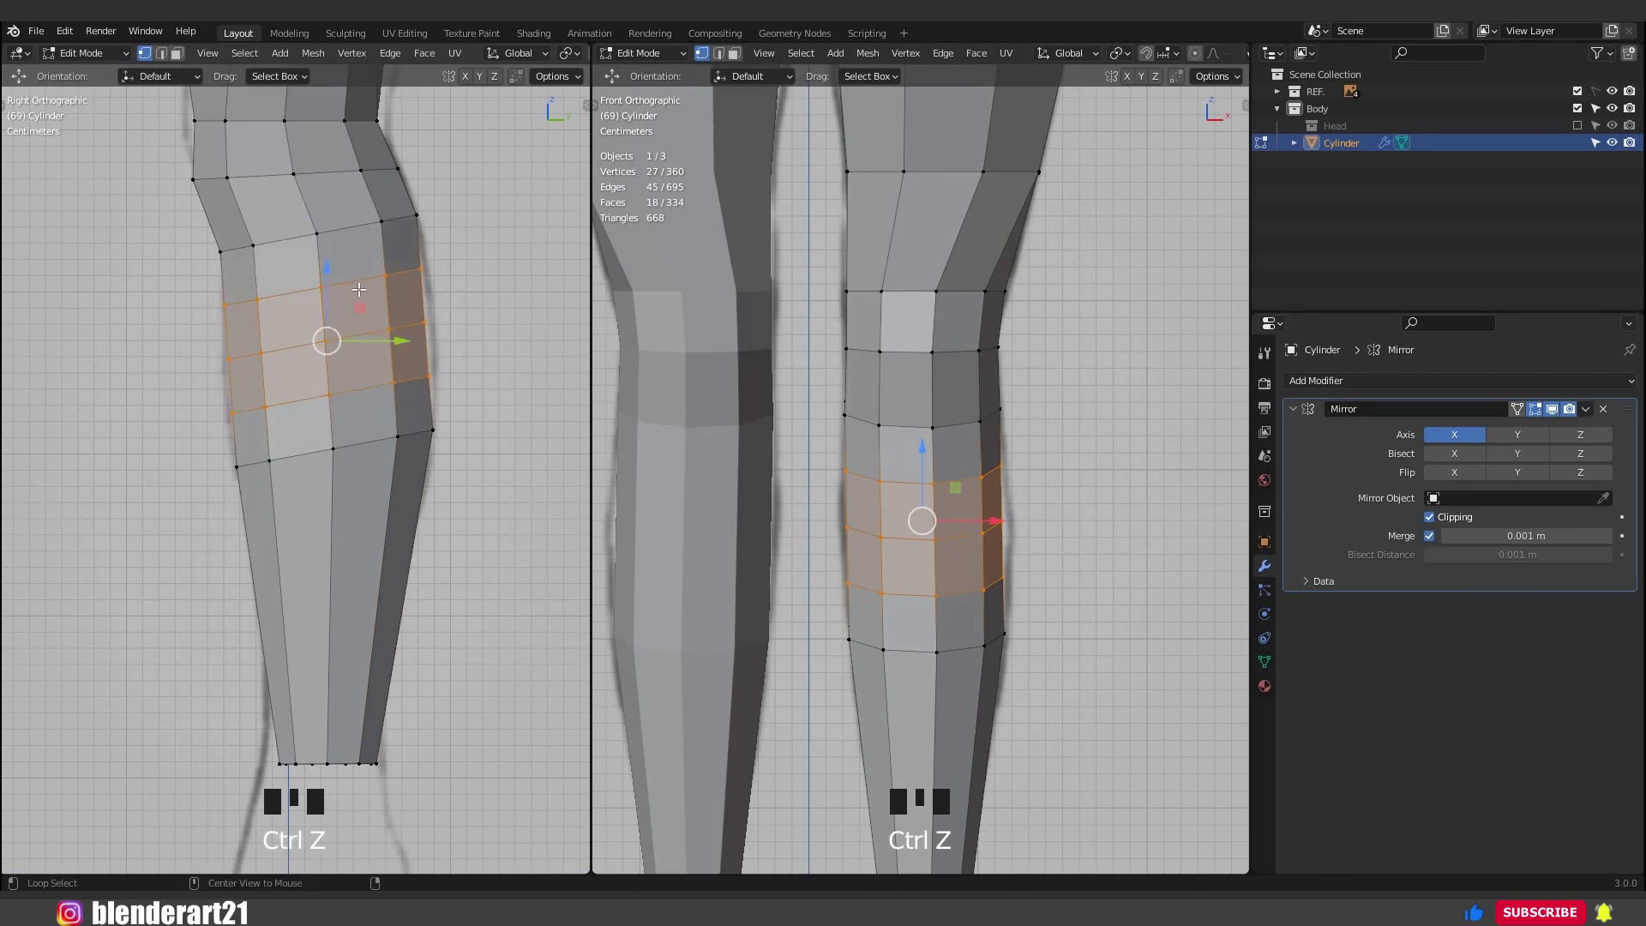
Add four evenly spaced loop cuts between the calf and the ankle.
key(alt+z)
key(ctrl+r)
scroll(409, 566, up, 3)
click(409, 566)
Move the rear vertices of the lower calf with proportional editing on to match the side reference.
drag(437, 546, 360, 662)
key(alt+z)
drag(463, 603, 448, 604)
key(ctrl+z)
key(o)
key(h)
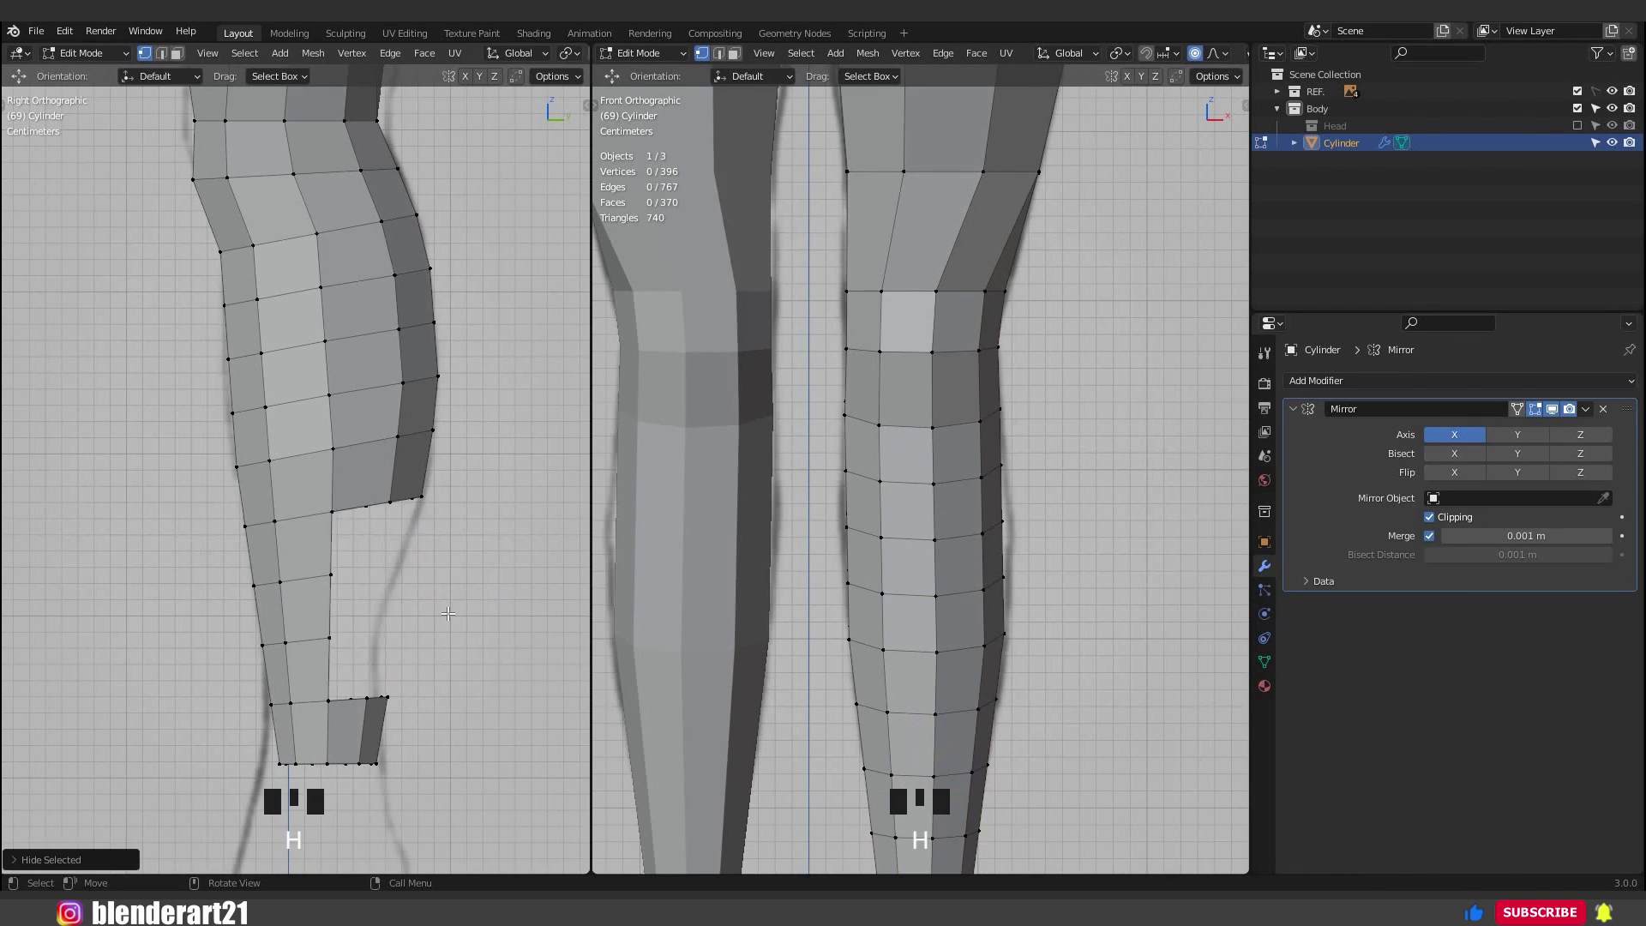
key(ctrl+z)
key(g)
click(407, 623)
Compare the leg with the side reference in X-ray display and save the file.
key(Tab)
scroll(396, 423, down, 4)
key(alt+z)
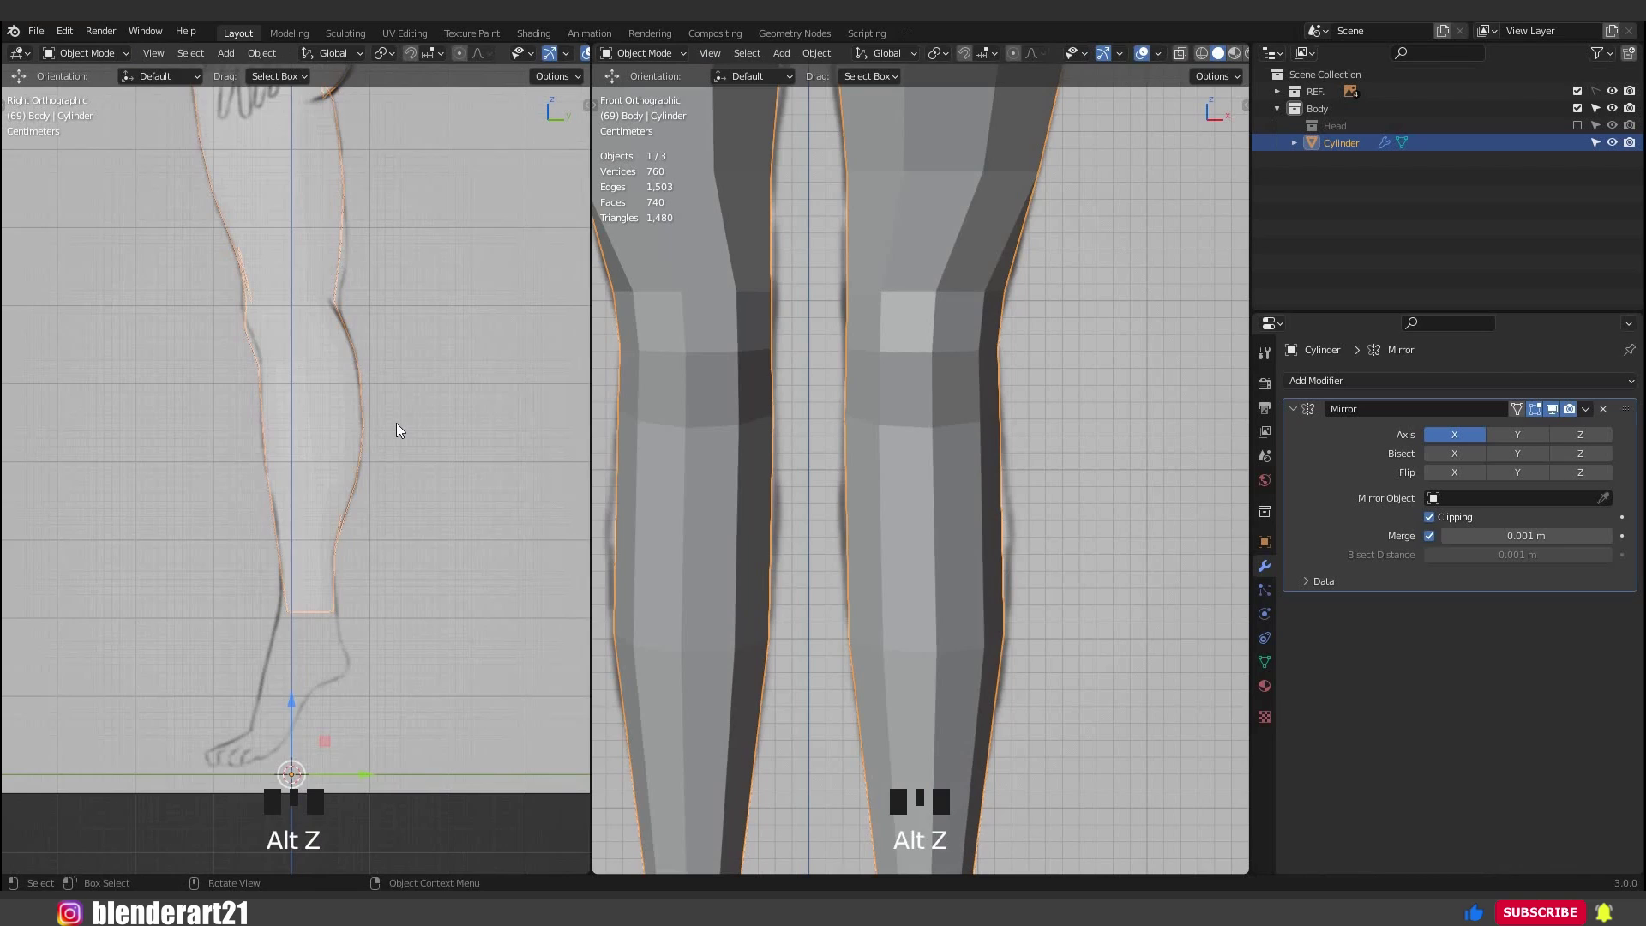
scroll(392, 442, down, 3)
key(alt+z)
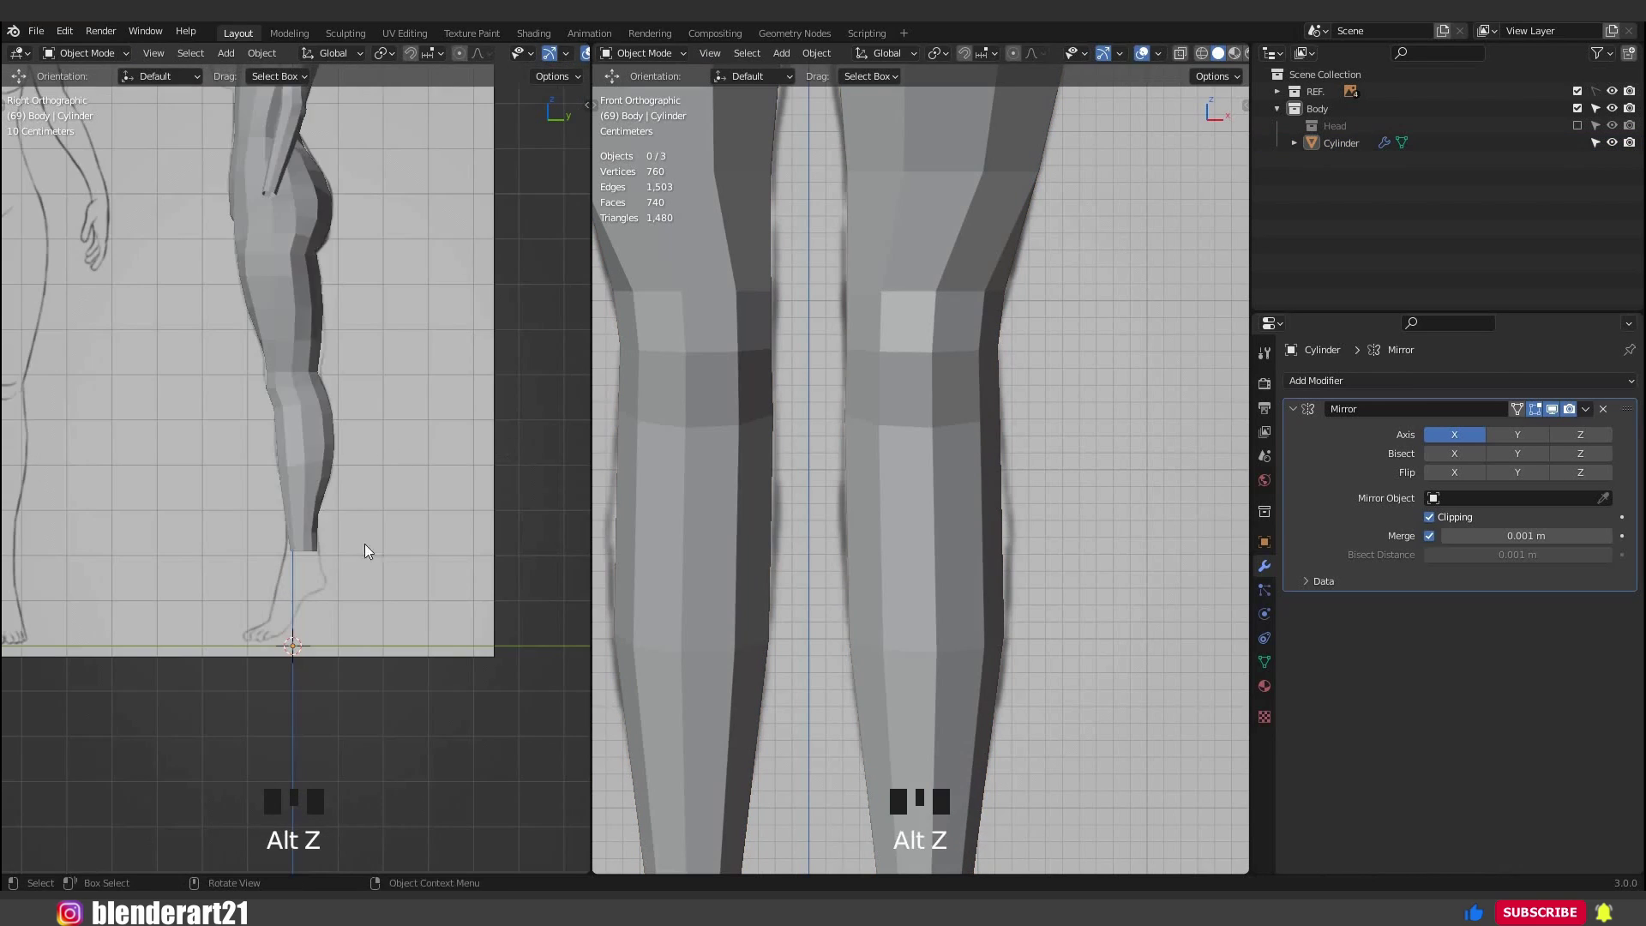
middle_drag(368, 544, 486, 568)
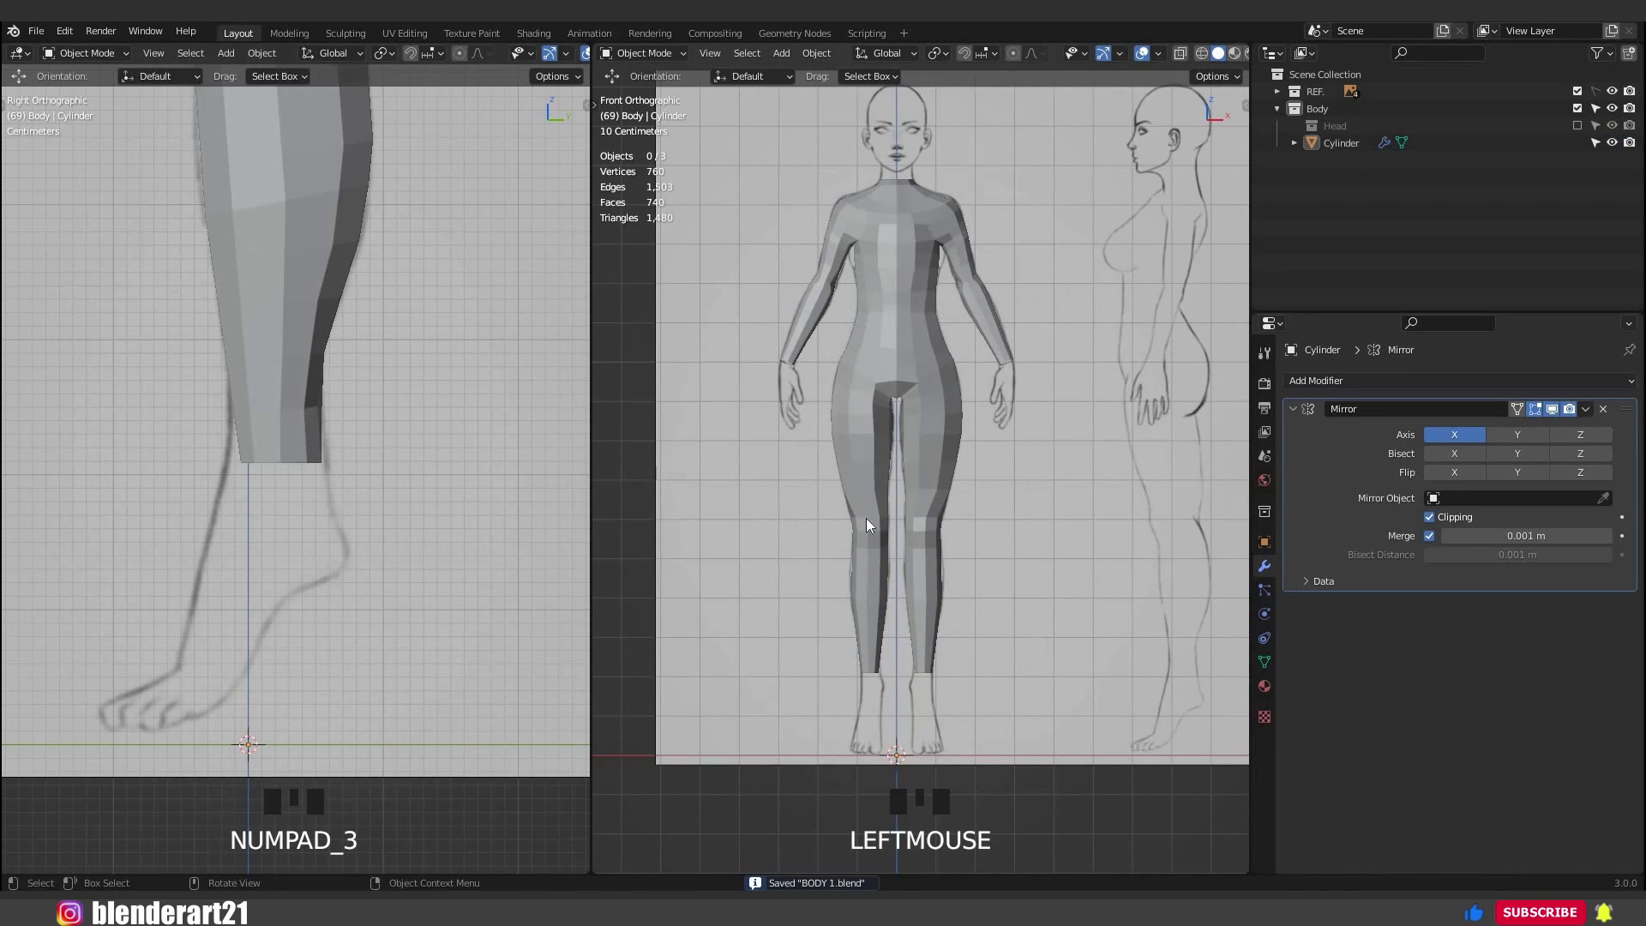
Add a cube mesh and scale it down to about 0.162 as the starting block for the foot.
key(shift+a)
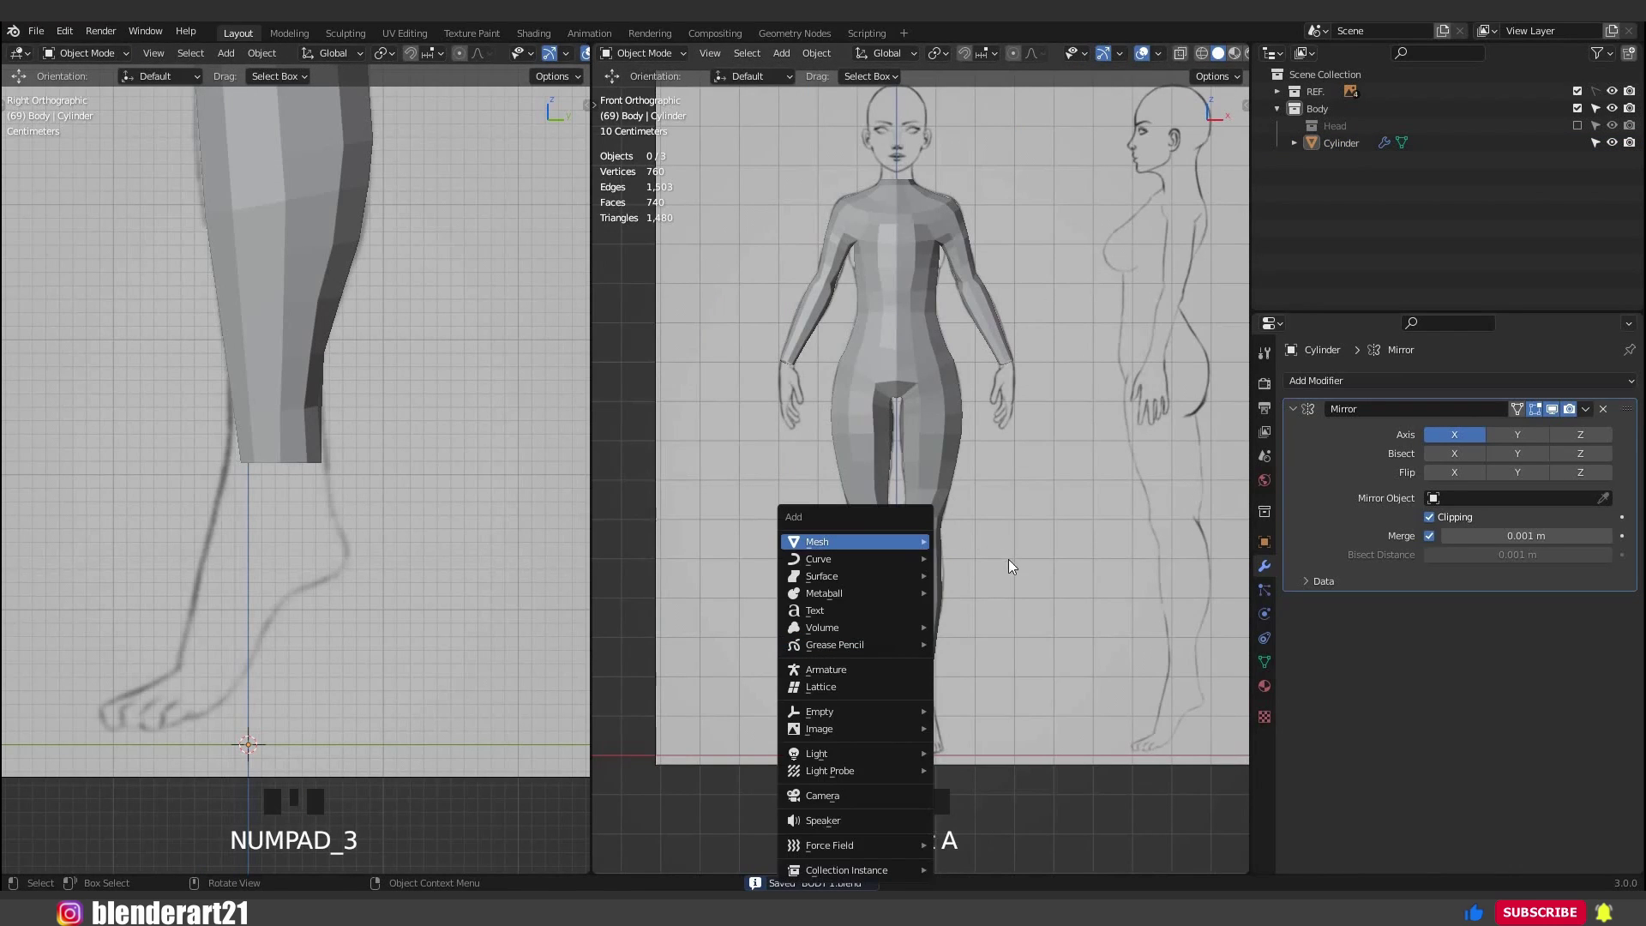
mouse_move(892, 542)
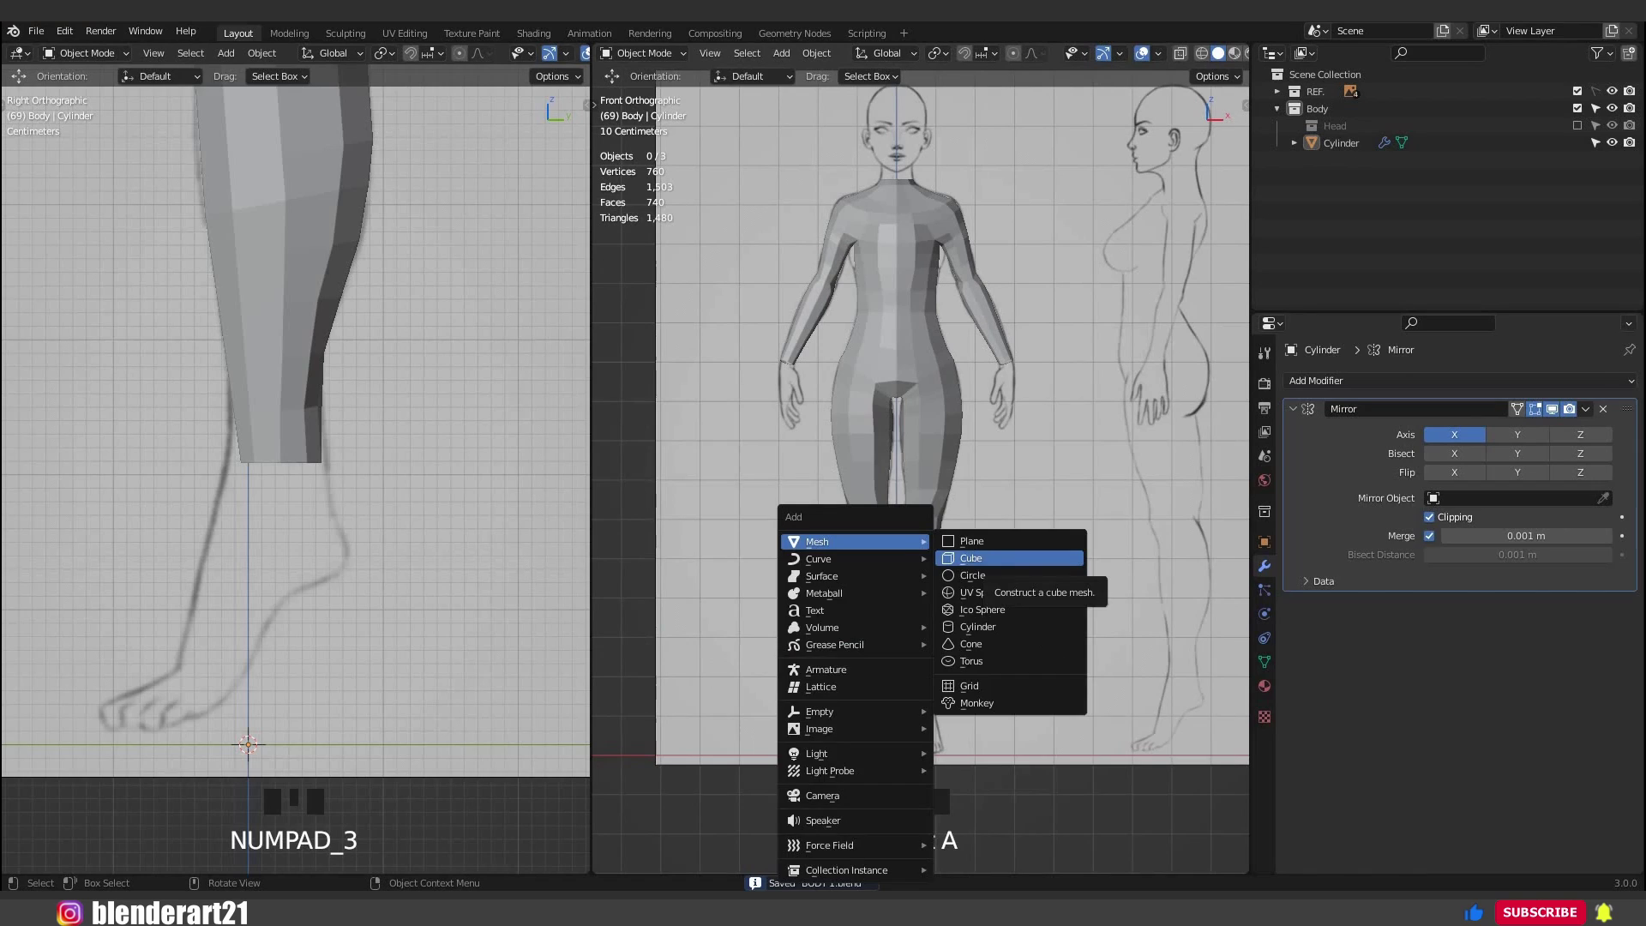
click(971, 558)
key(s)
click(906, 501)
Scale the cube down to about foot width and move it about 0.077 m in X and 0.052 m in Z onto the foot reference.
scroll(906, 500, up, 3)
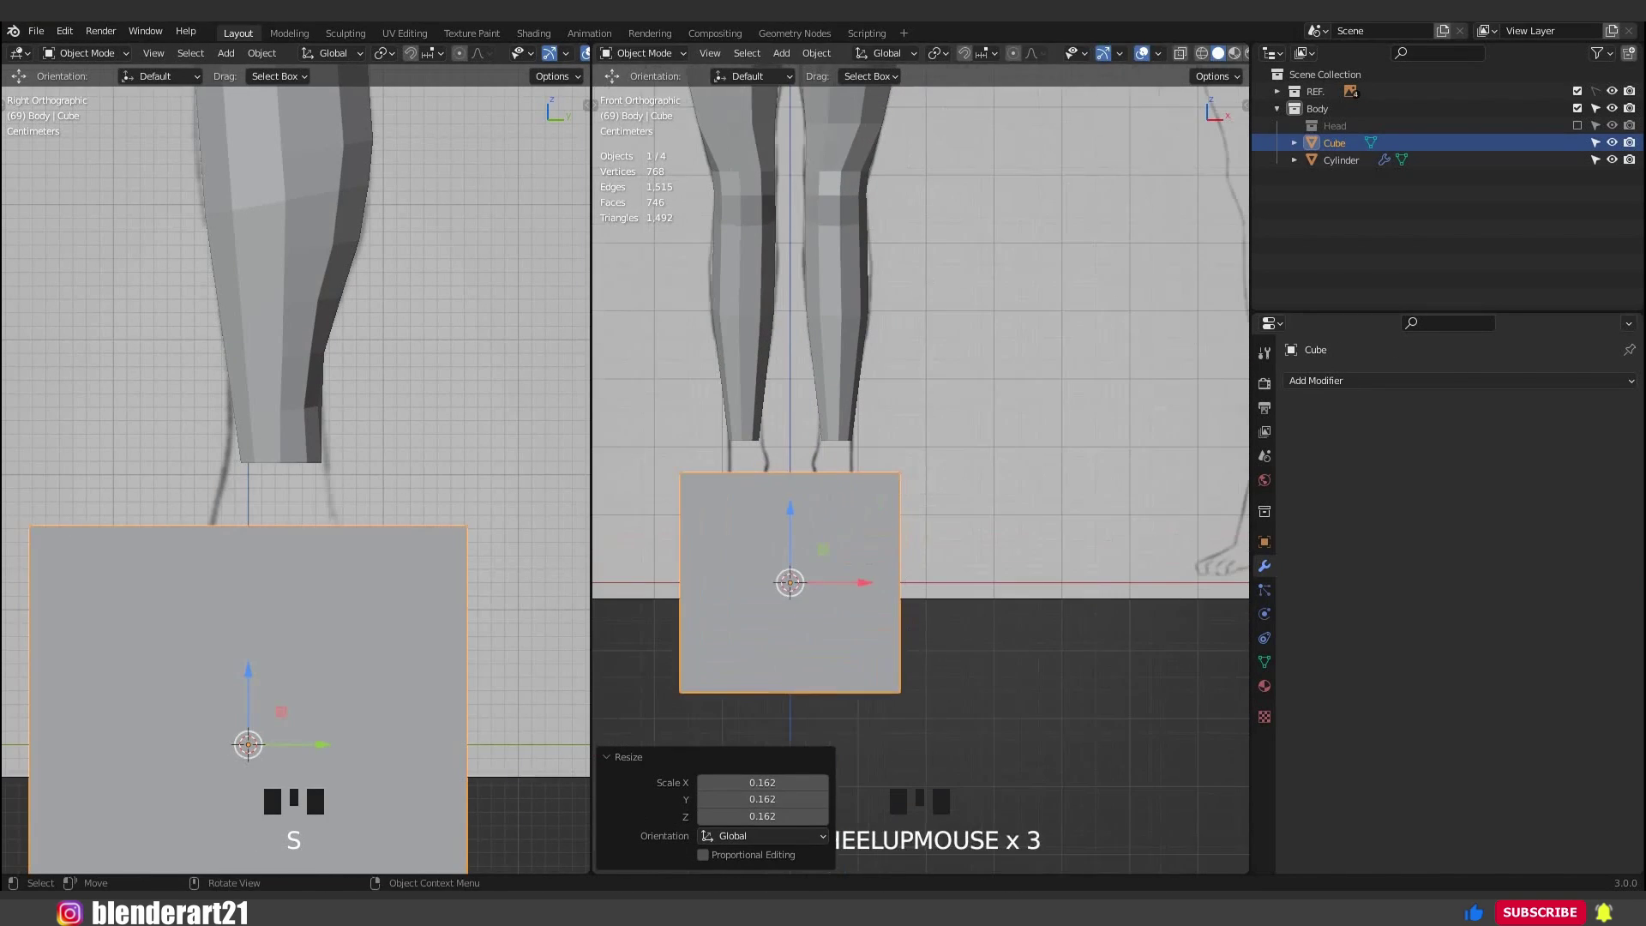
key(s)
click(835, 571)
key(g)
click(887, 538)
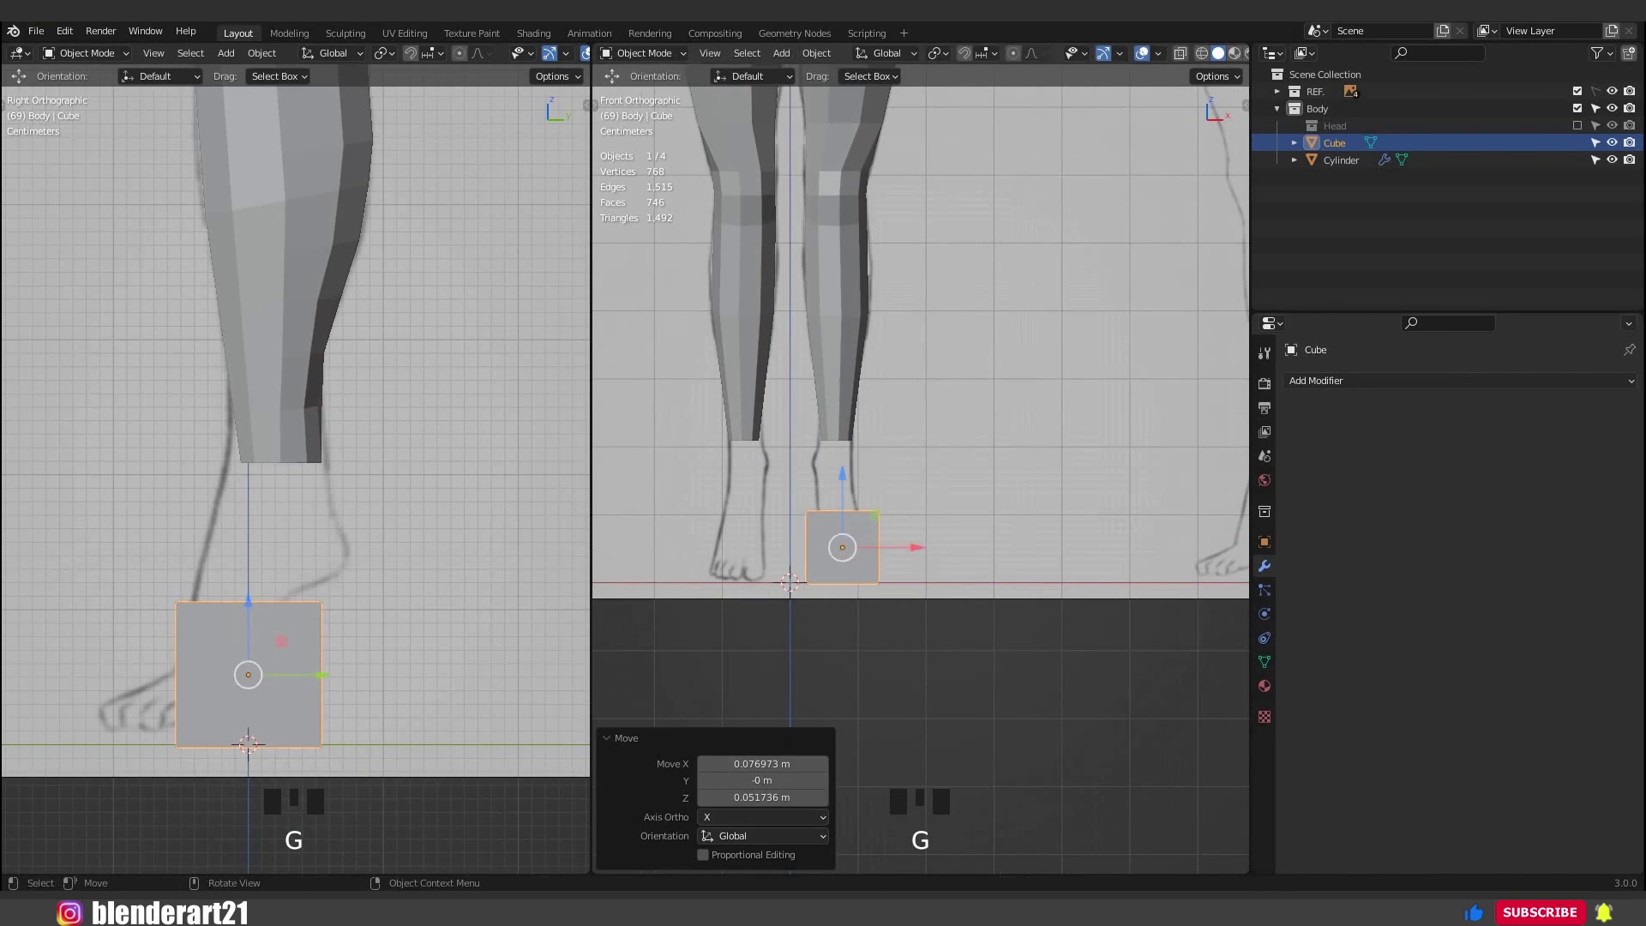
Stretch the cube along the Y axis to roughly the length of the foot.
key(s)
key(y)
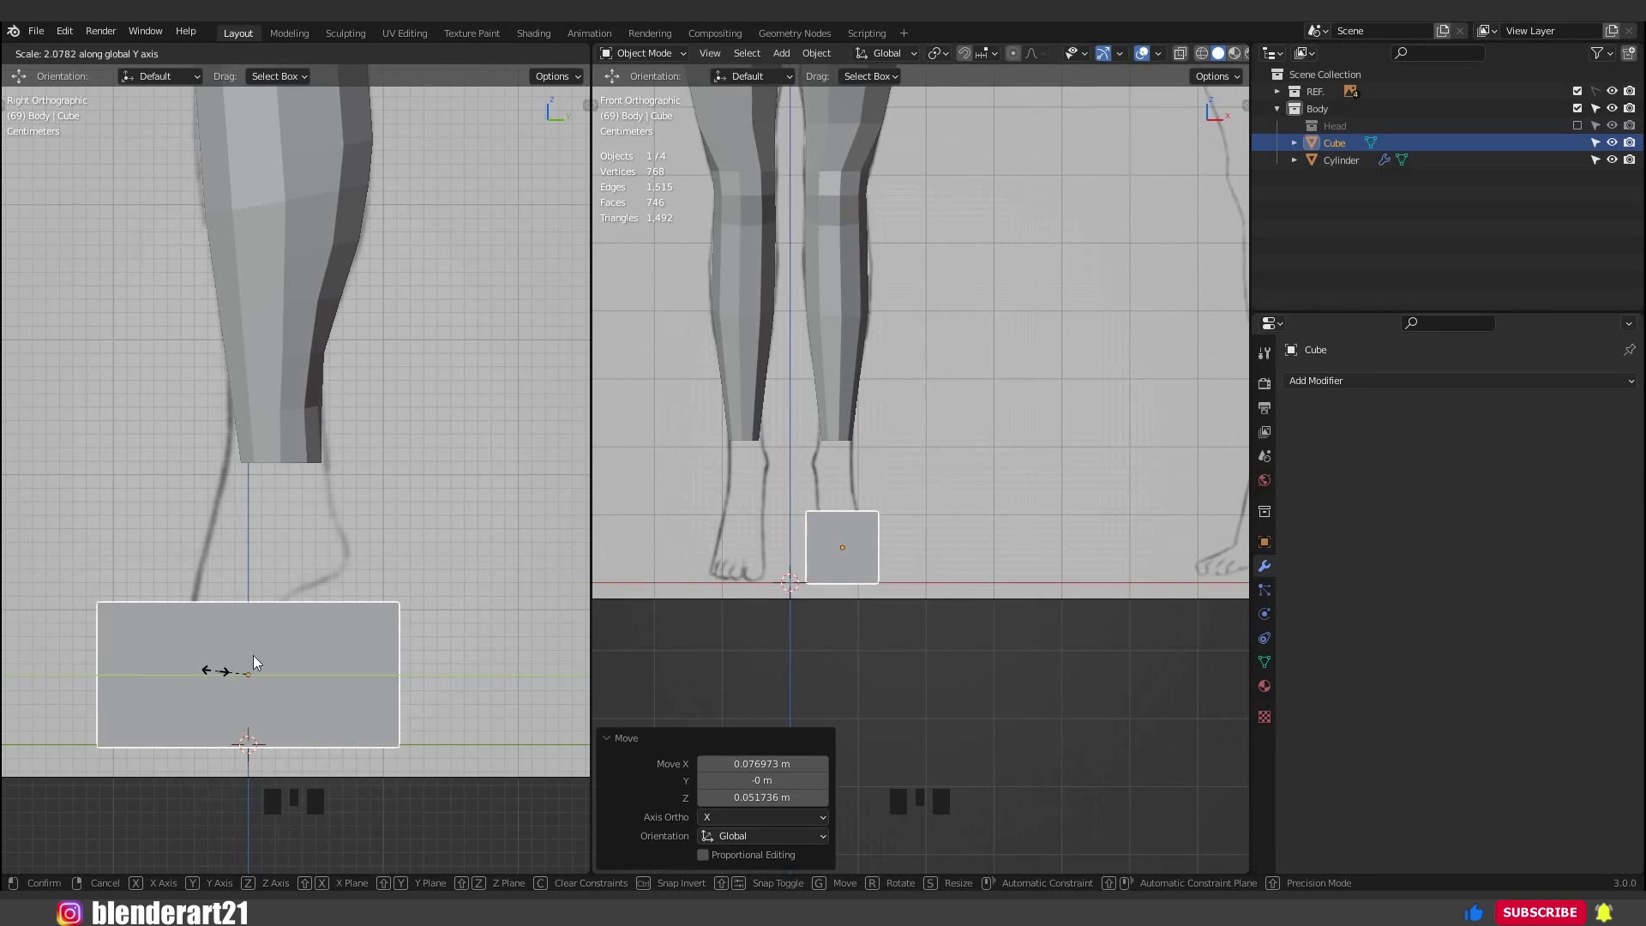
click(247, 658)
Divide the cube in Edit Mode with three loop cuts along its length and four across its width.
key(Tab)
shift+middle_drag(247, 614, 269, 503)
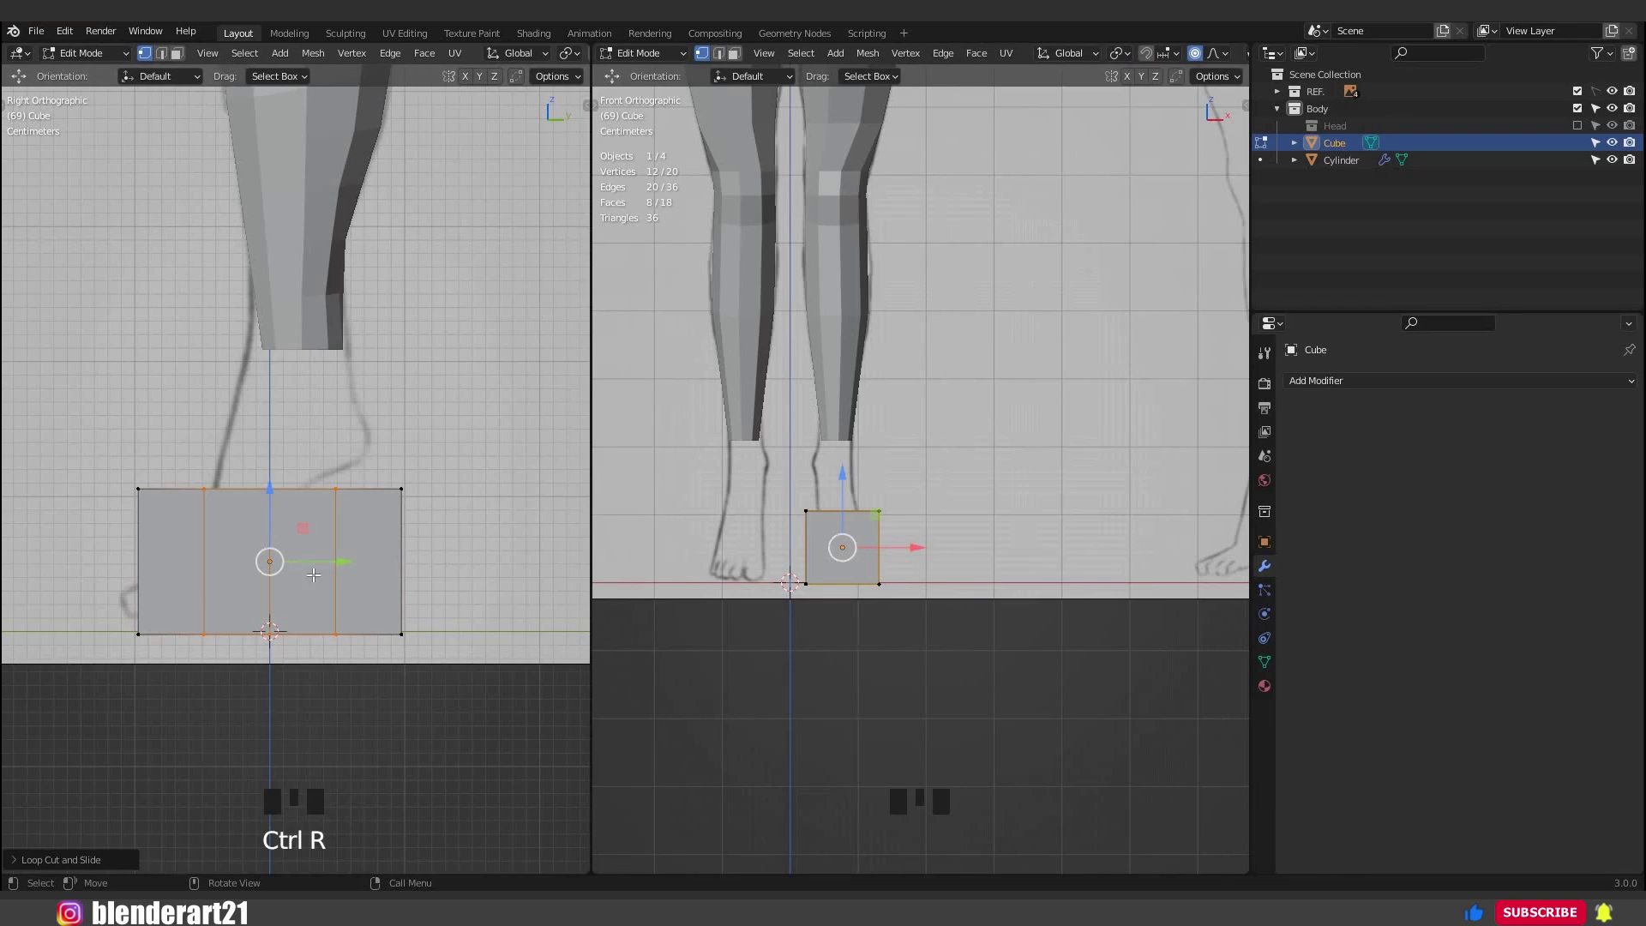
middle_drag(313, 575, 300, 576)
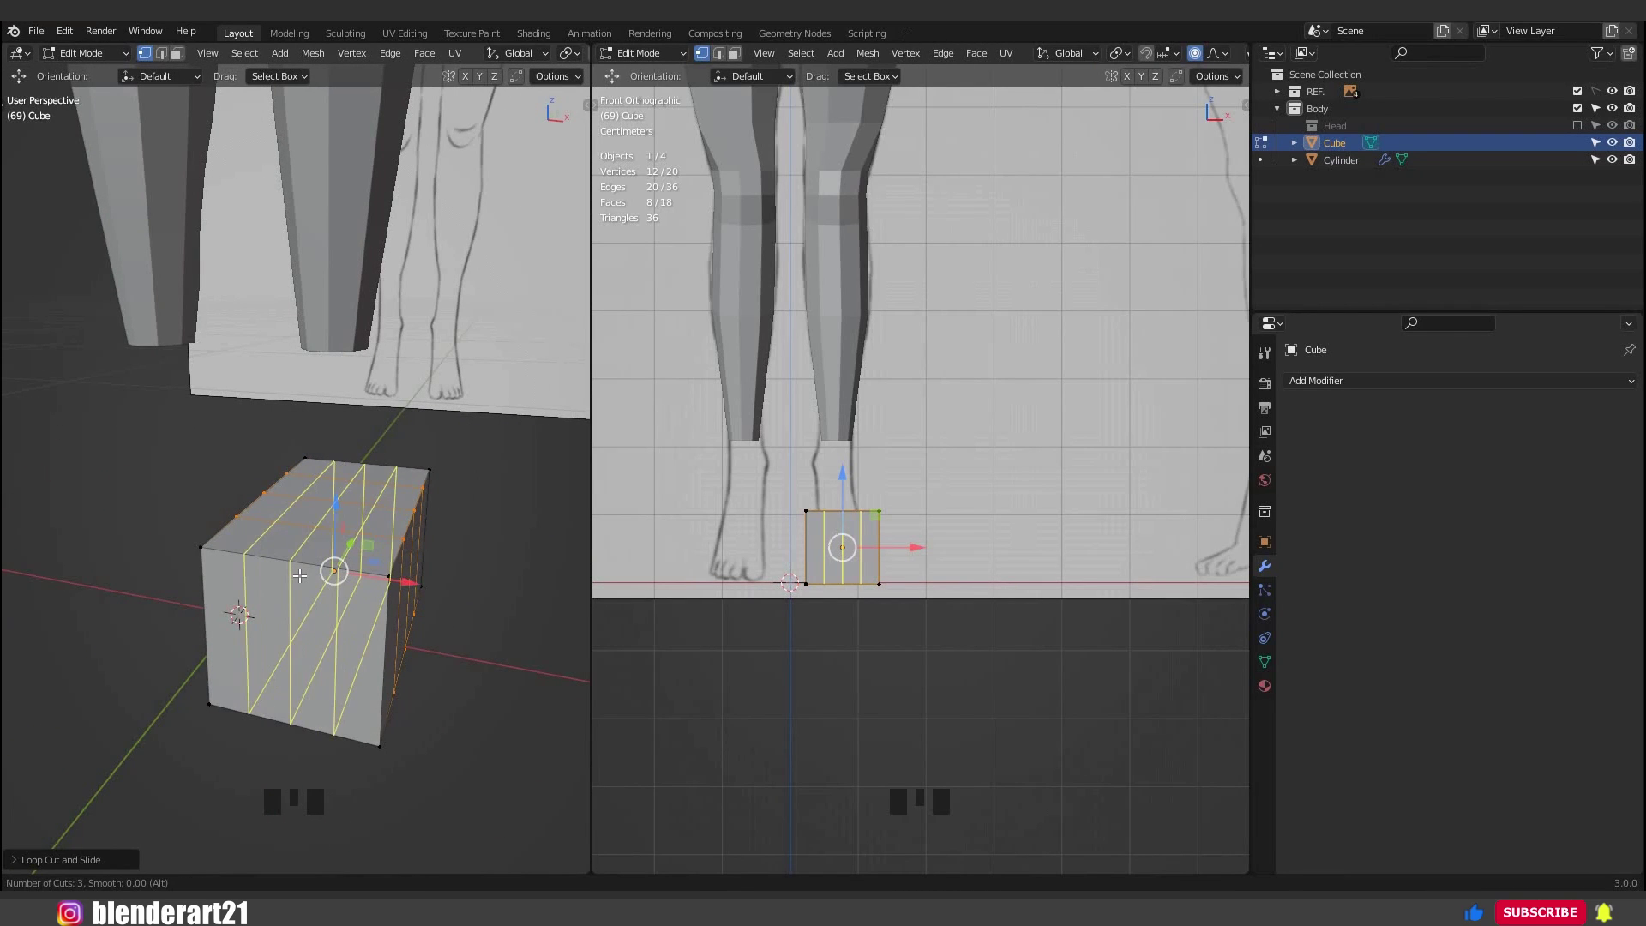
Move the cube's upper front vertex row down onto the toe tip in the side reference.
key(KP_3)
drag(76, 402, 146, 480)
key(g)
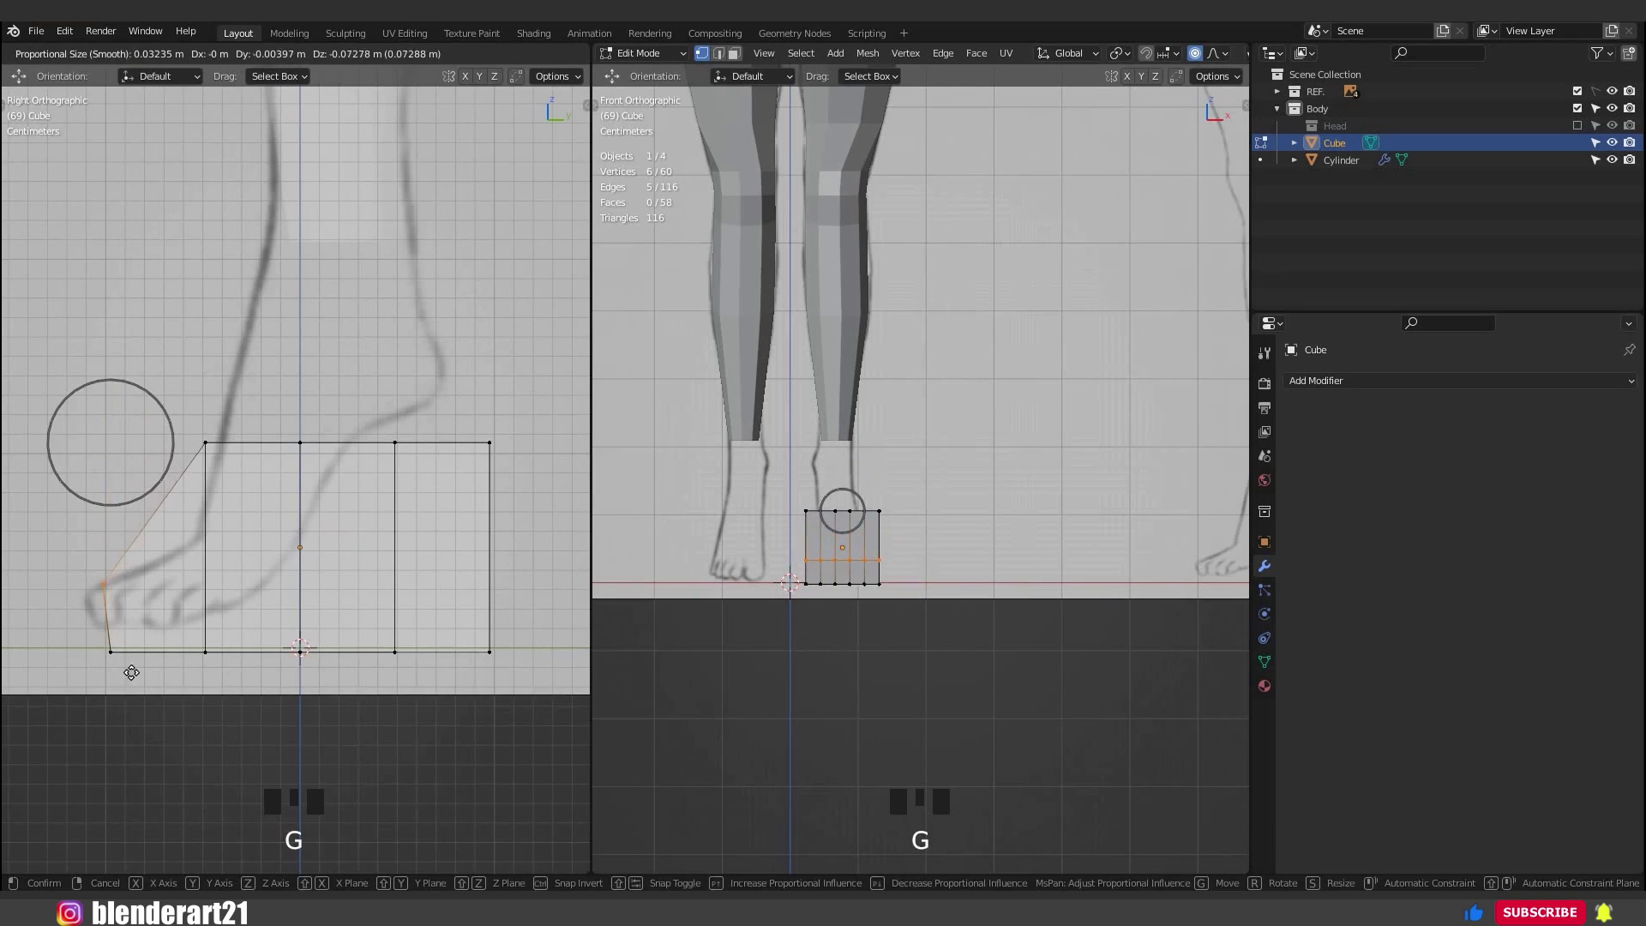
click(127, 673)
drag(69, 626, 154, 690)
key(g)
click(238, 665)
key(ctrl+z)
key(ctrl+z)
Move the two foremost lower vertex rows onto the underside of the toes and the ball of the foot.
key(g)
click(195, 607)
key(g)
click(269, 507)
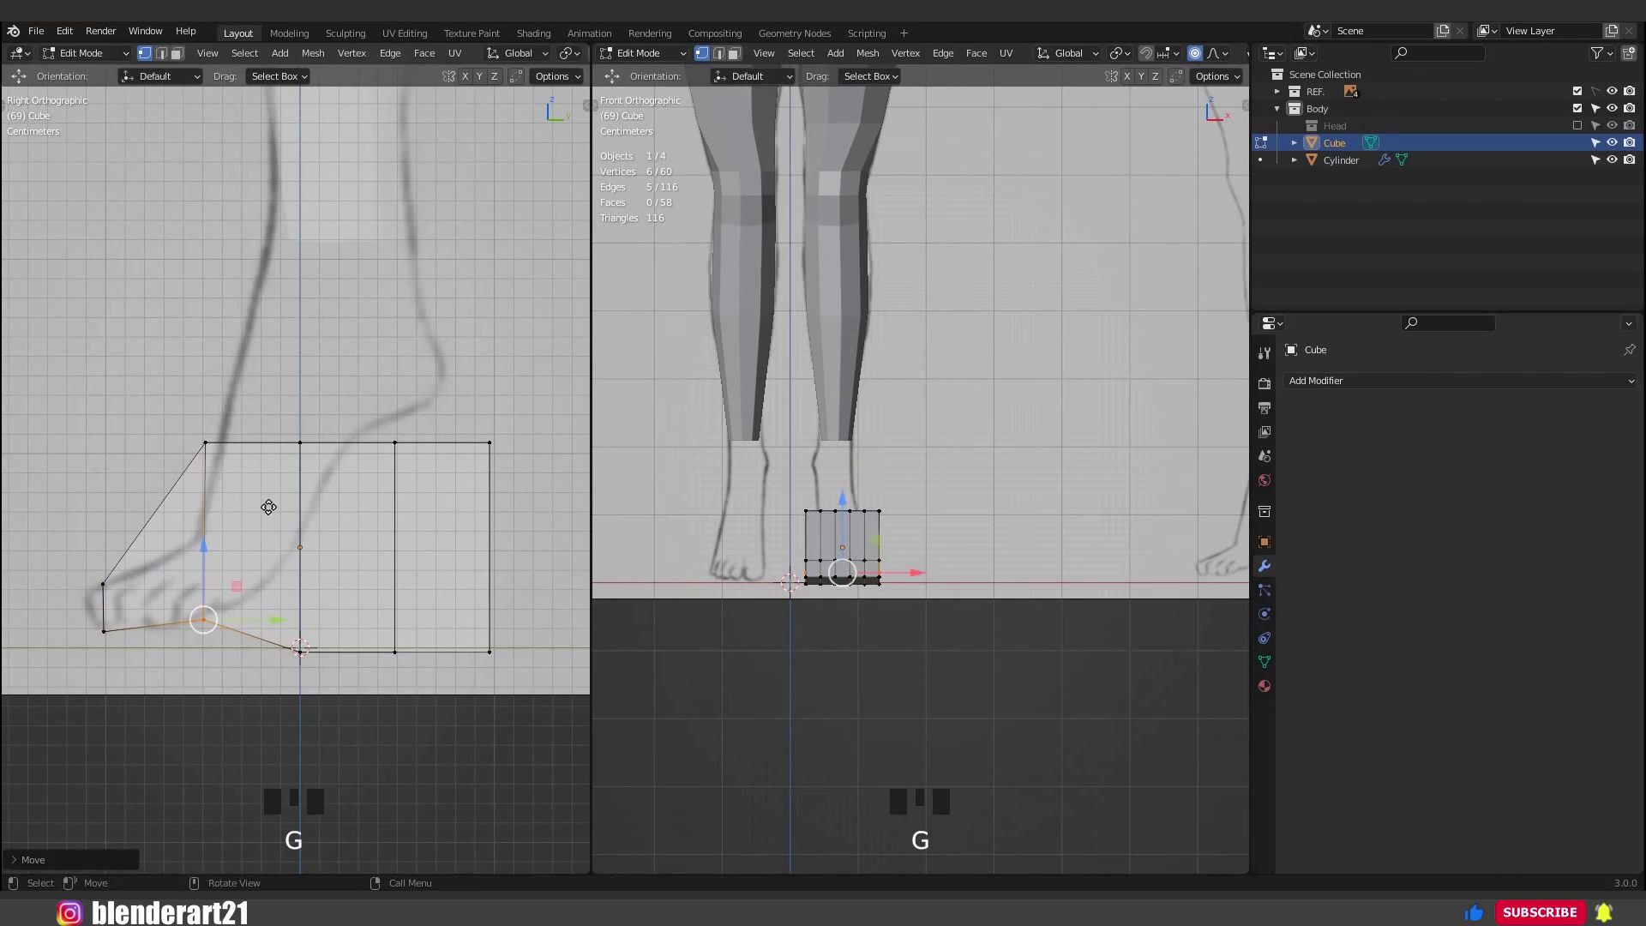
Move the remaining lower vertex rows up to begin following the arch and heel in the side reference.
key(g)
click(331, 460)
key(g)
click(422, 586)
drag(532, 691, 464, 567)
key(g)
click(450, 467)
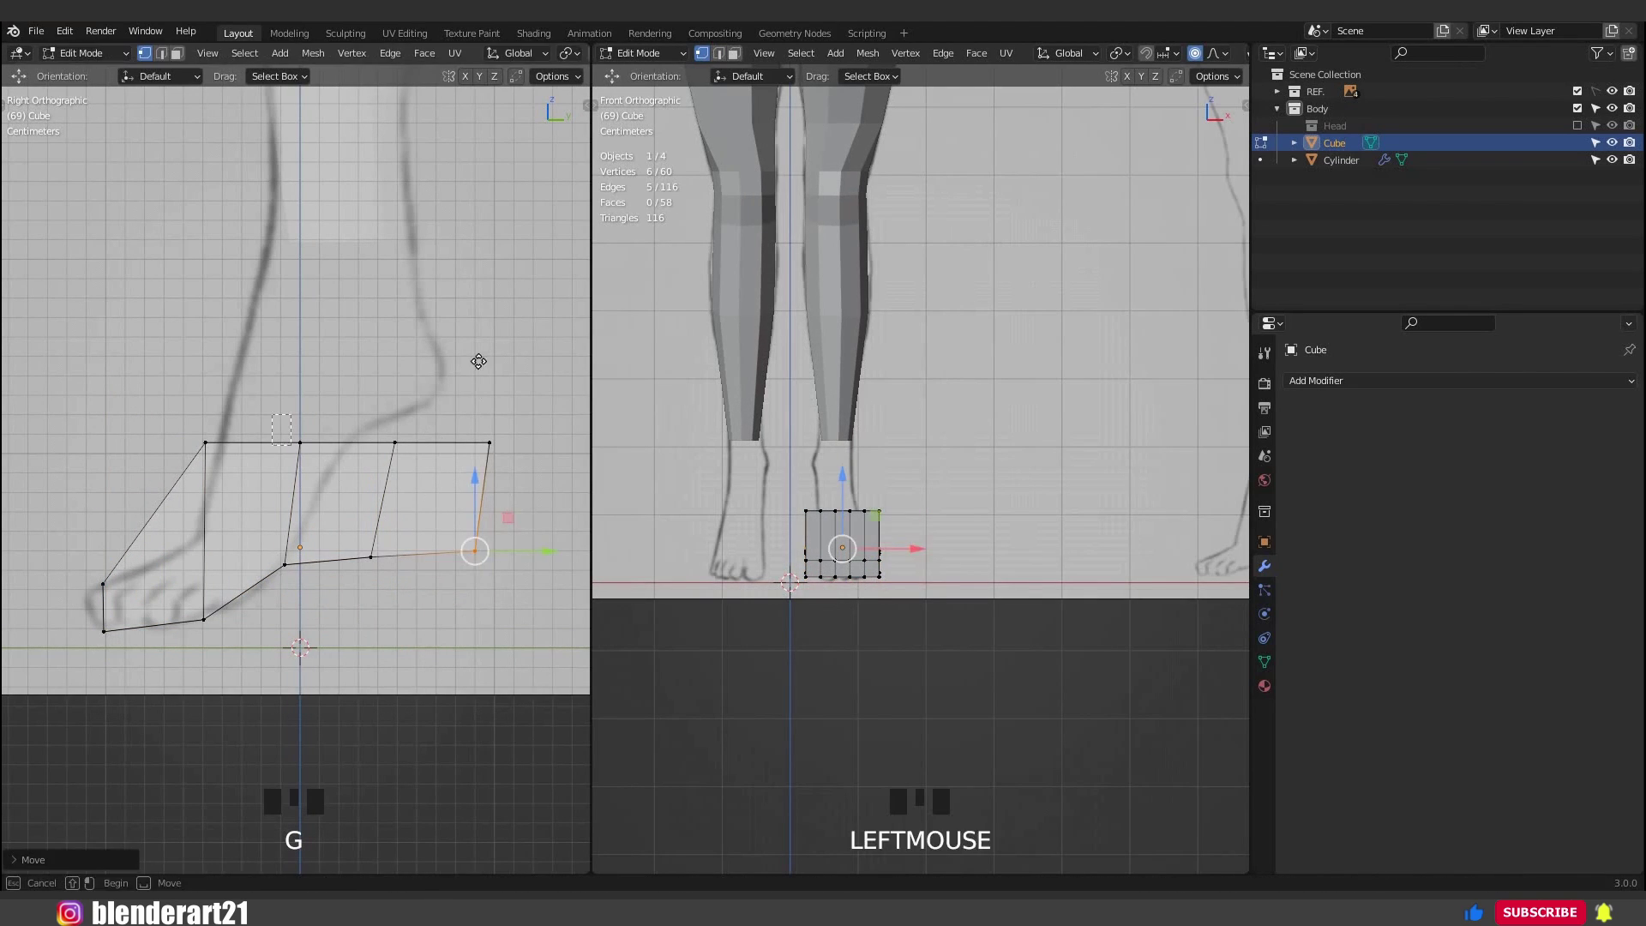
Raise the heel, rear arch and upper vertex rows to match the heel and ankle in the side reference.
key(g)
click(475, 312)
drag(272, 396, 425, 596)
key(g)
key(g)
click(334, 397)
drag(333, 519, 407, 596)
key(g)
click(369, 485)
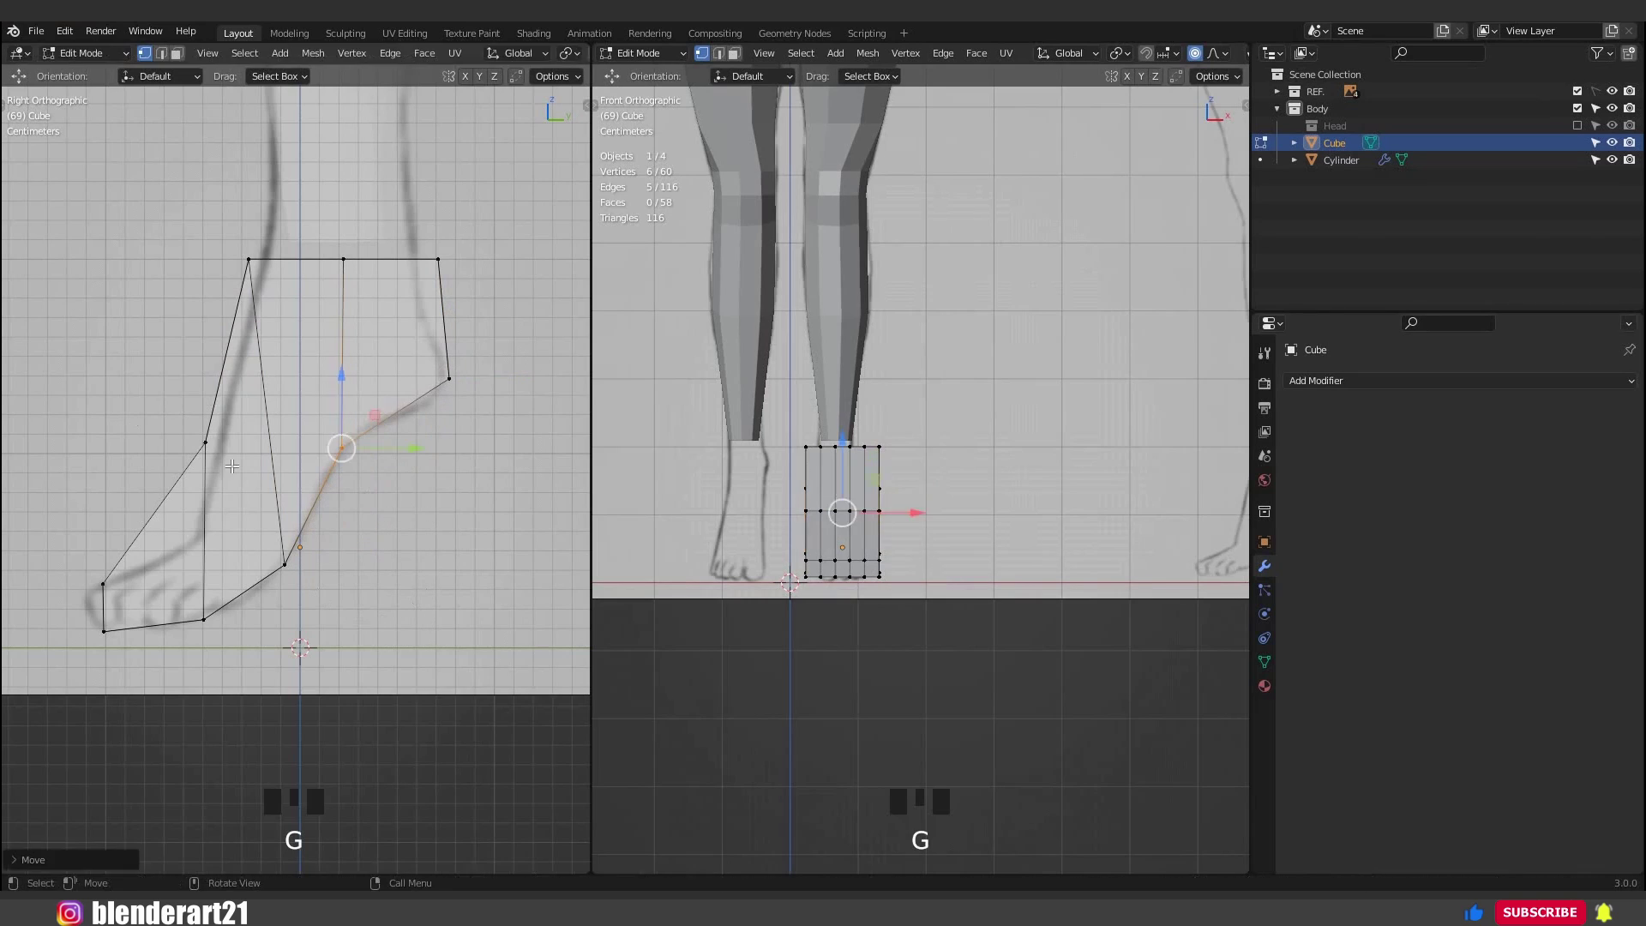
Fit the upper front vertex rows to the instep and front ankle outline, adding one loop cut across the instep.
drag(171, 403, 241, 480)
key(g)
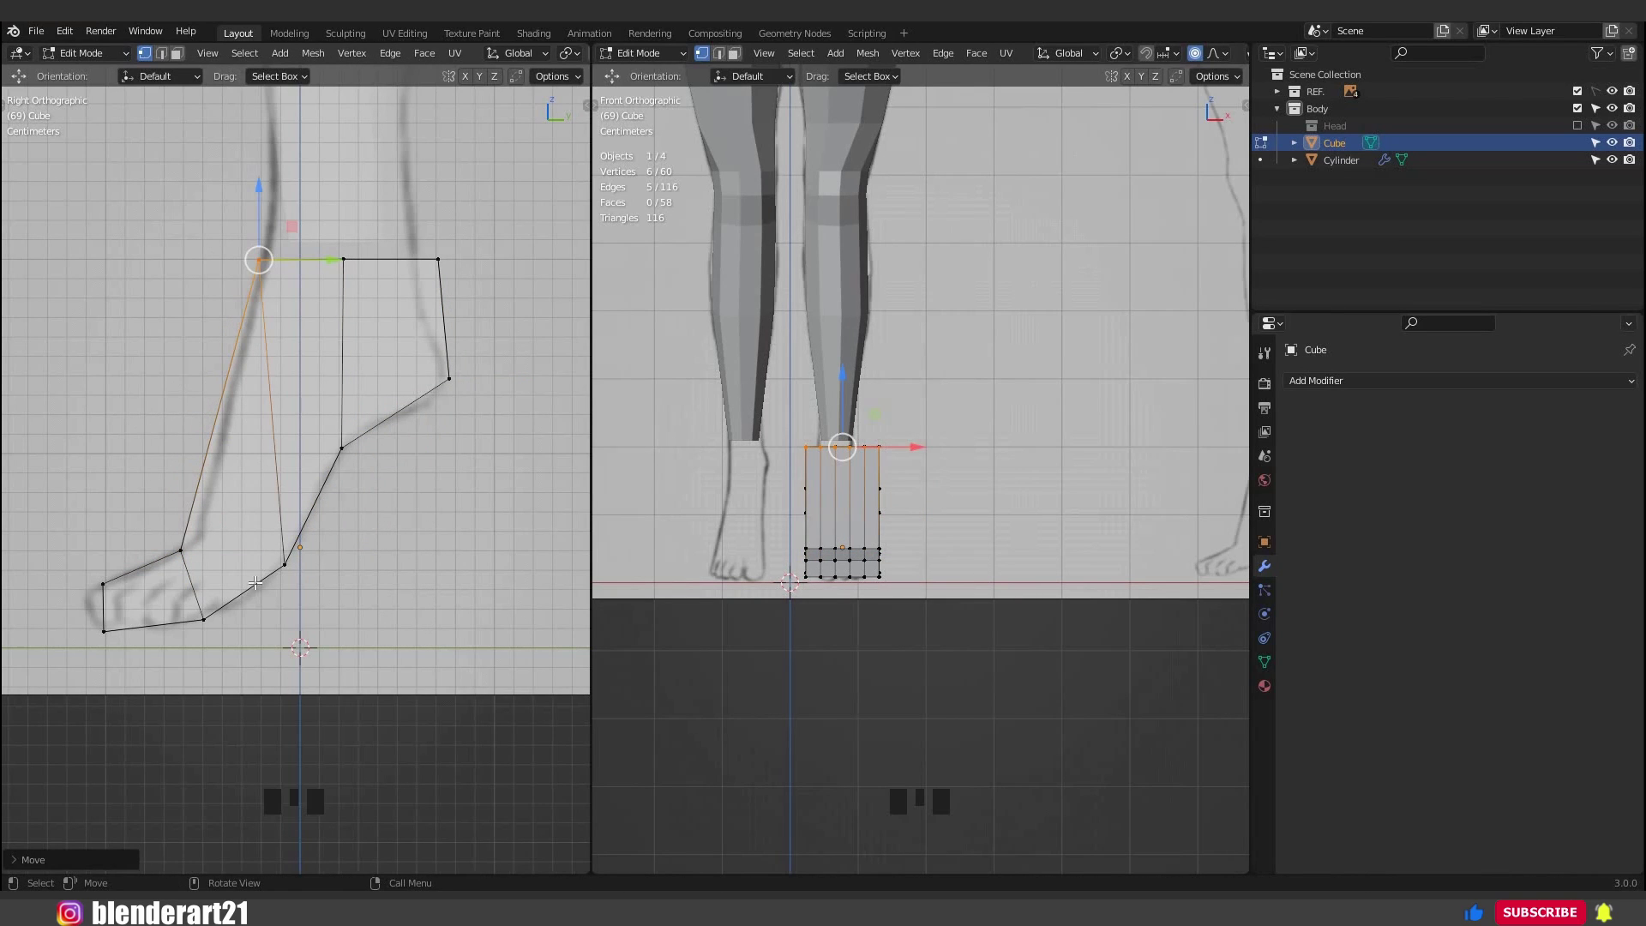
drag(182, 387, 237, 429)
key(g)
click(245, 441)
Scale the whole foot mesh along X to fit the front reference and adjust the width of its top rows.
scroll(824, 510, up, 5)
key(alt+z)
key(a)
key(s)
key(x)
click(935, 506)
alt+click(869, 360)
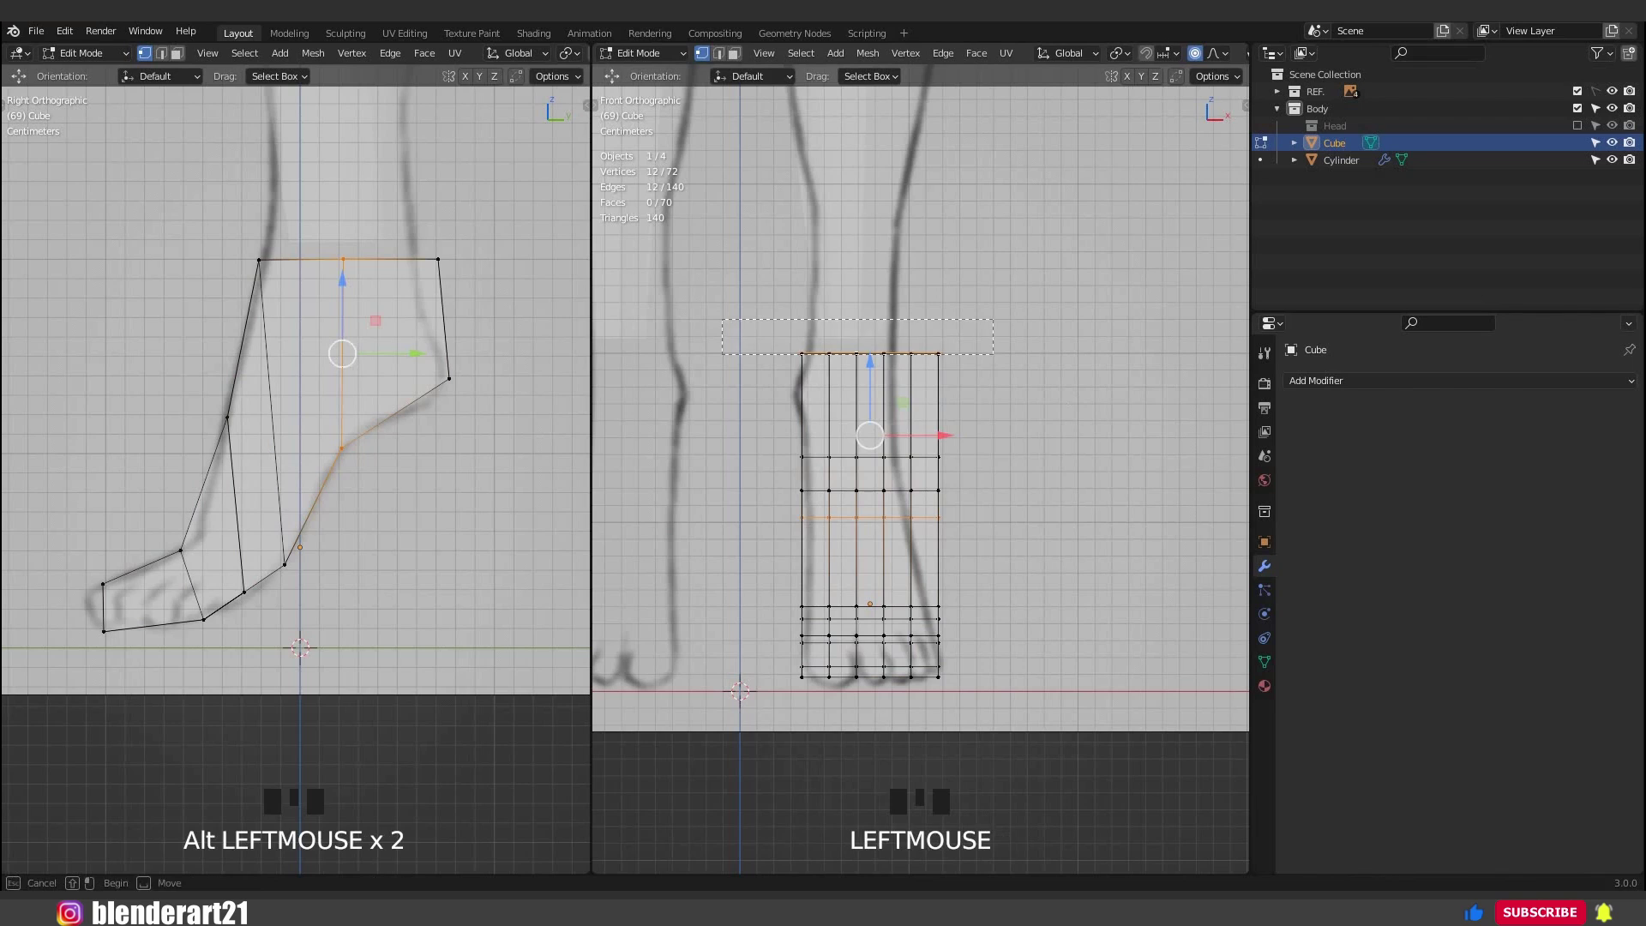
key(s)
key(x)
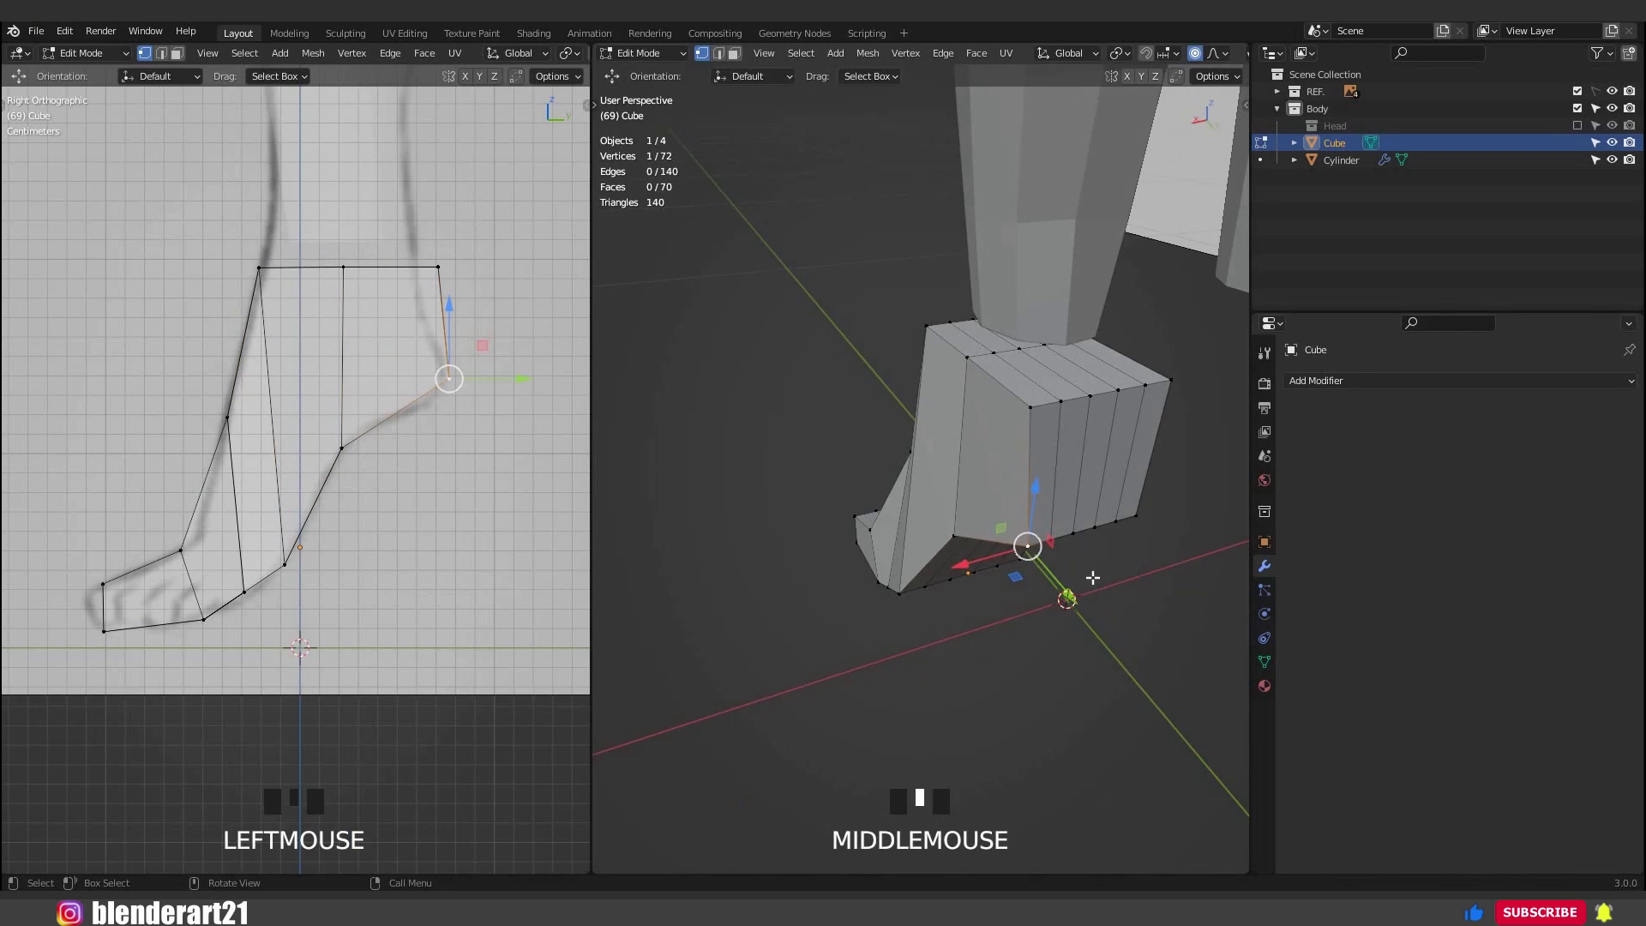
Move the outer vertices at the back of the foot forward along Y to round the heel.
scroll(1126, 635, up, 2)
drag(1103, 616, 1033, 610)
click(1138, 595)
scroll(1030, 610, down, 2)
middle_drag(1115, 601, 984, 623)
click(1035, 594)
drag(955, 659, 1154, 587)
click(958, 598)
Select all faces on top of the ankle block and delete them to open the ankle.
middle_drag(845, 601, 988, 566)
shift+middle_drag(1119, 437, 1101, 547)
mouse_move(933, 544)
middle_down()
mouse_move(925, 512)
mouse_move(947, 554)
middle_up()
key(3)
click(900, 492)
ctrl+click(858, 480)
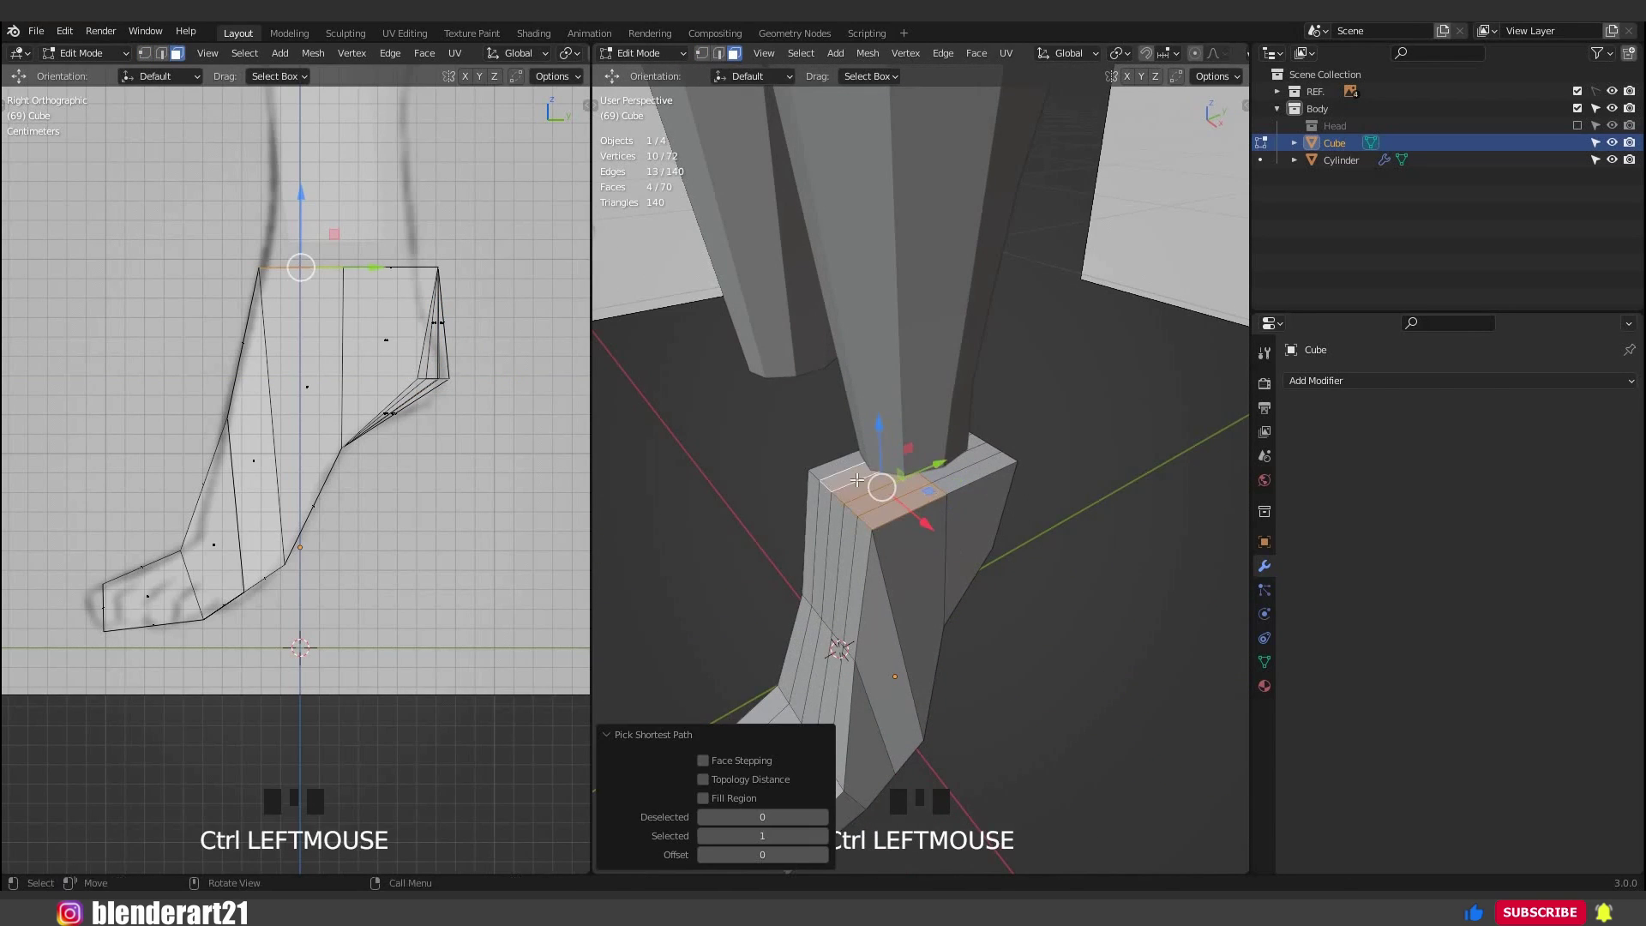
middle_drag(1022, 478, 968, 514)
ctrl+click(967, 517)
key(x)
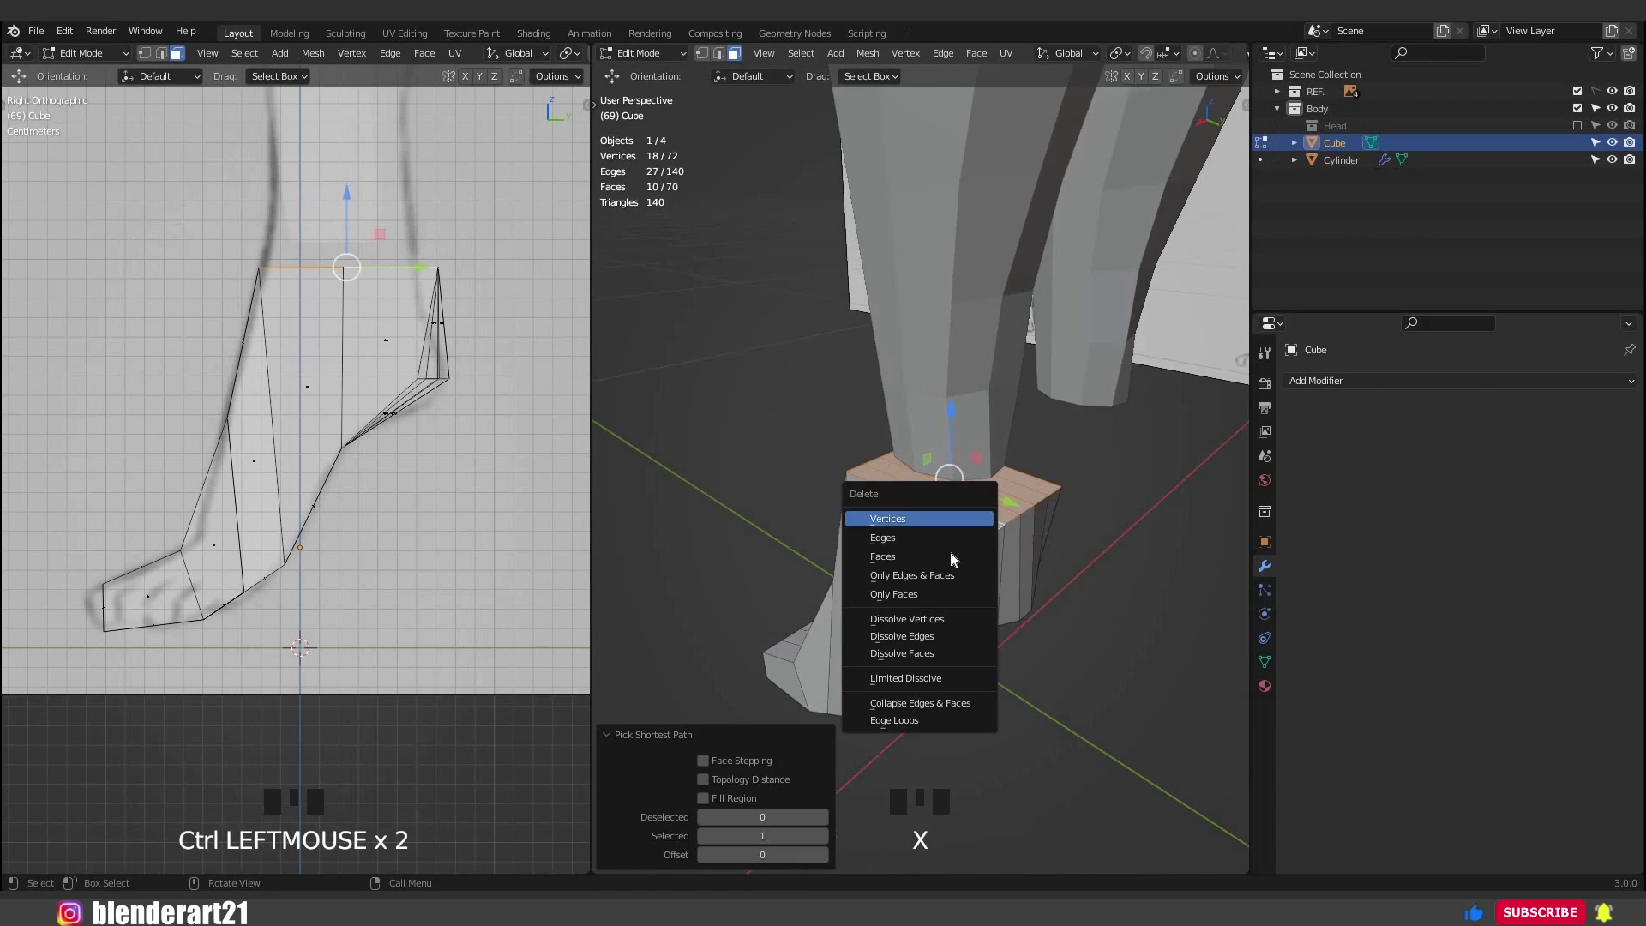
click(943, 555)
Add one centred horizontal loop cut running around the sides of the foot from toes to heel.
key(ctrl+r)
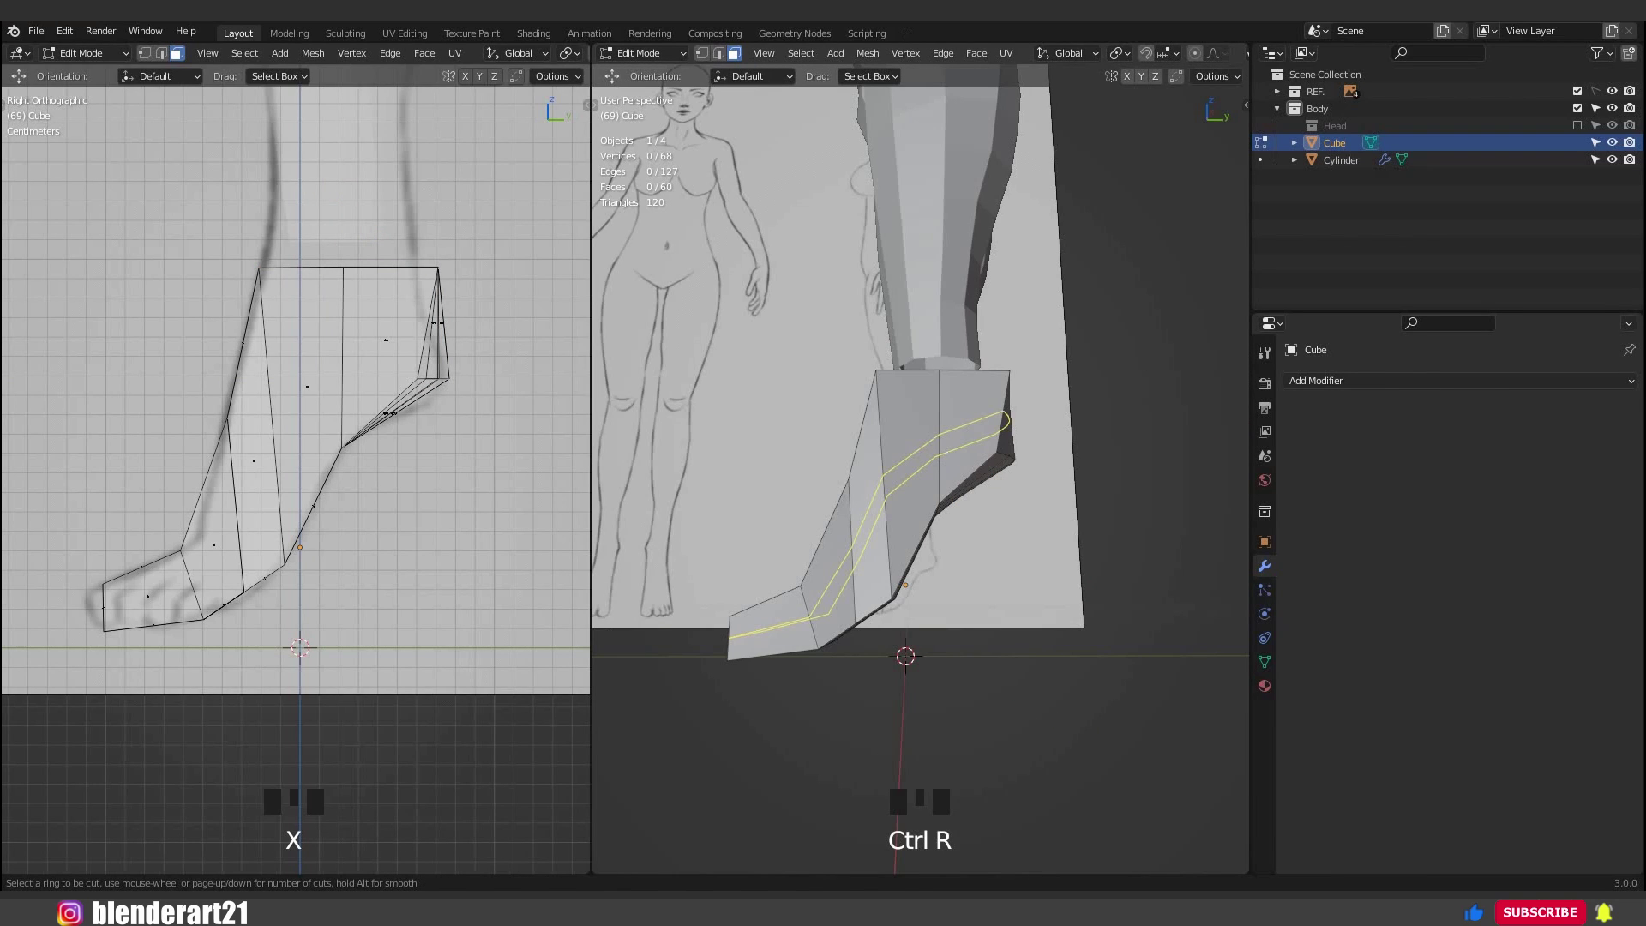
click(873, 586)
right_click(944, 455)
Pull the new loop's side vertices outward along X on both sides to round the foot.
middle_drag(896, 626, 929, 690)
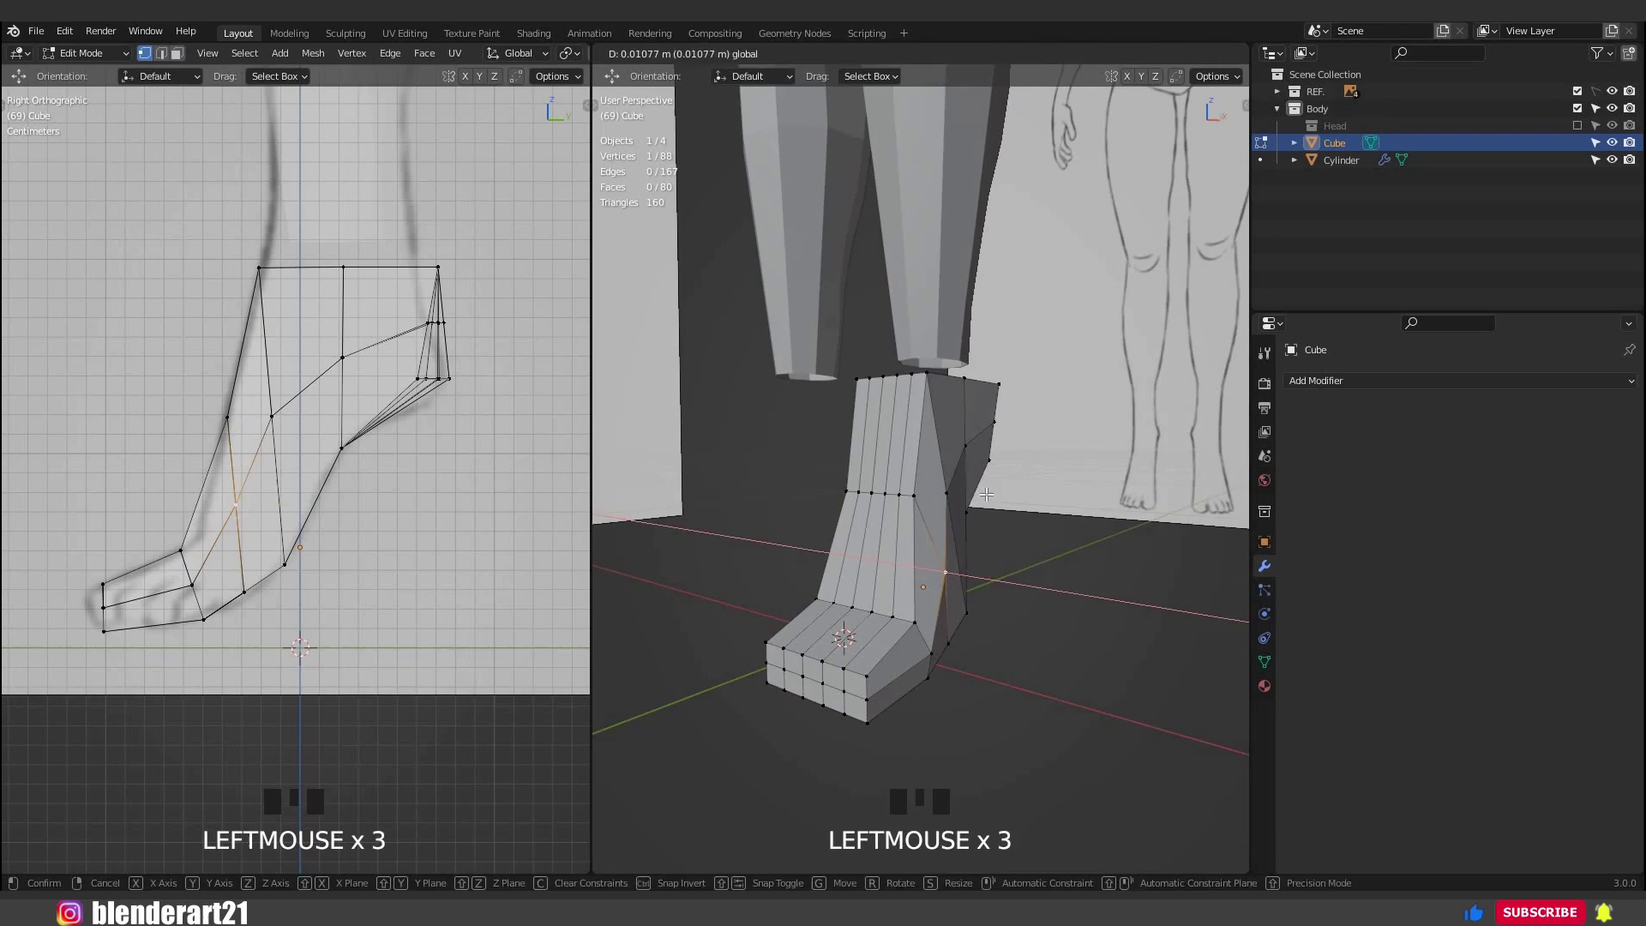
middle_drag(858, 515, 857, 480)
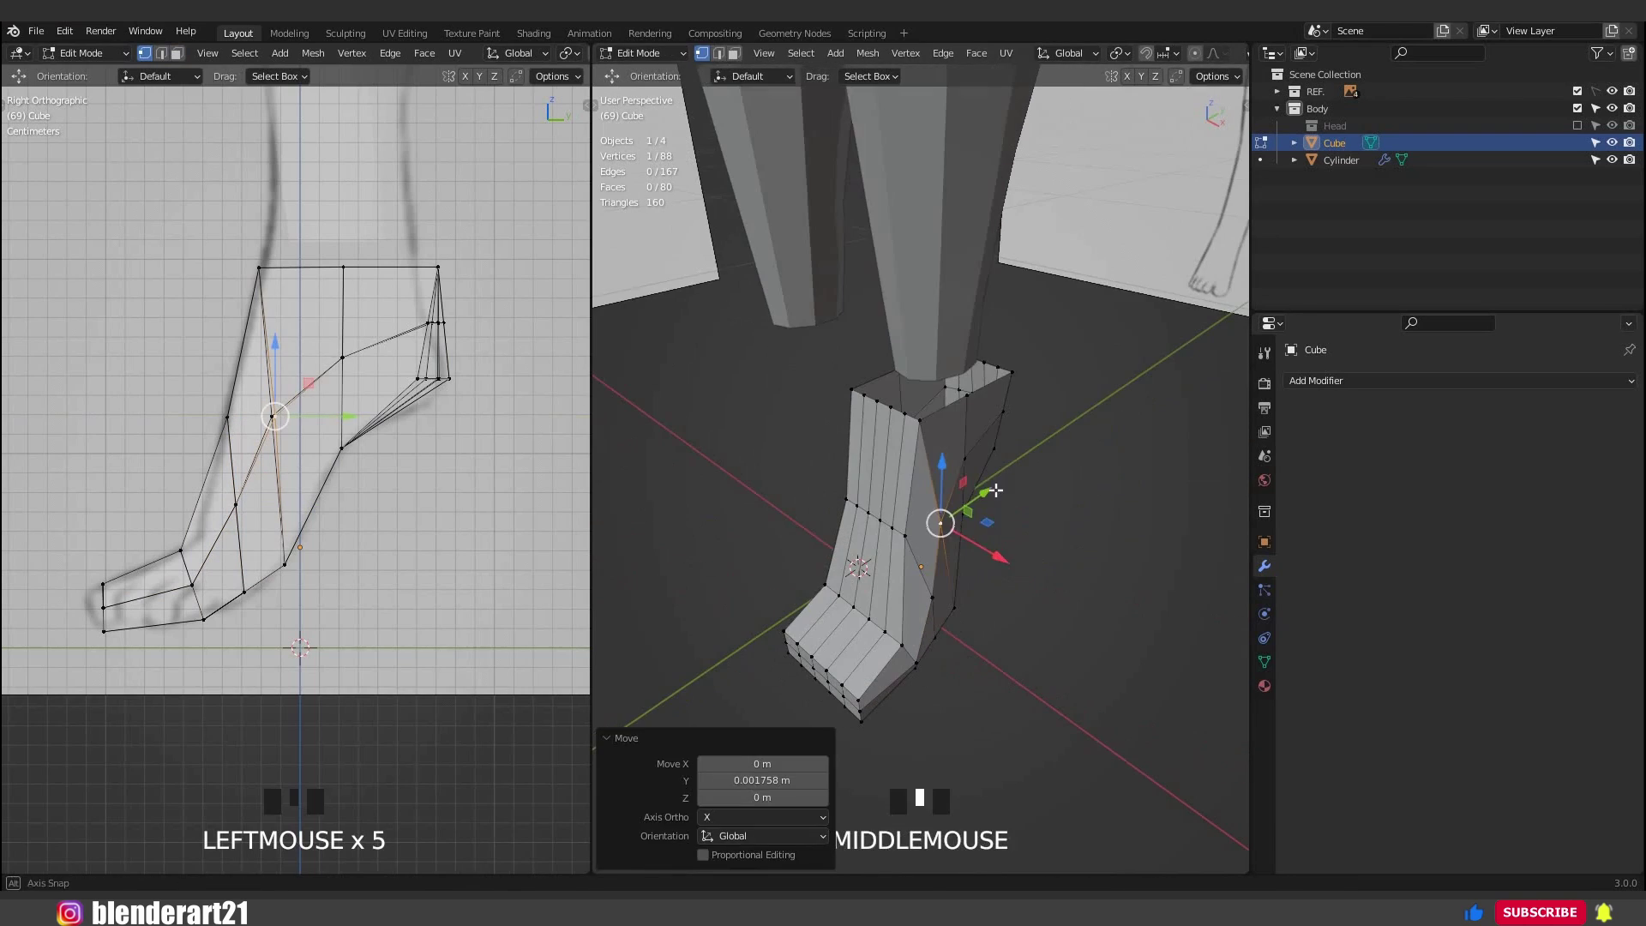
drag(961, 515, 782, 456)
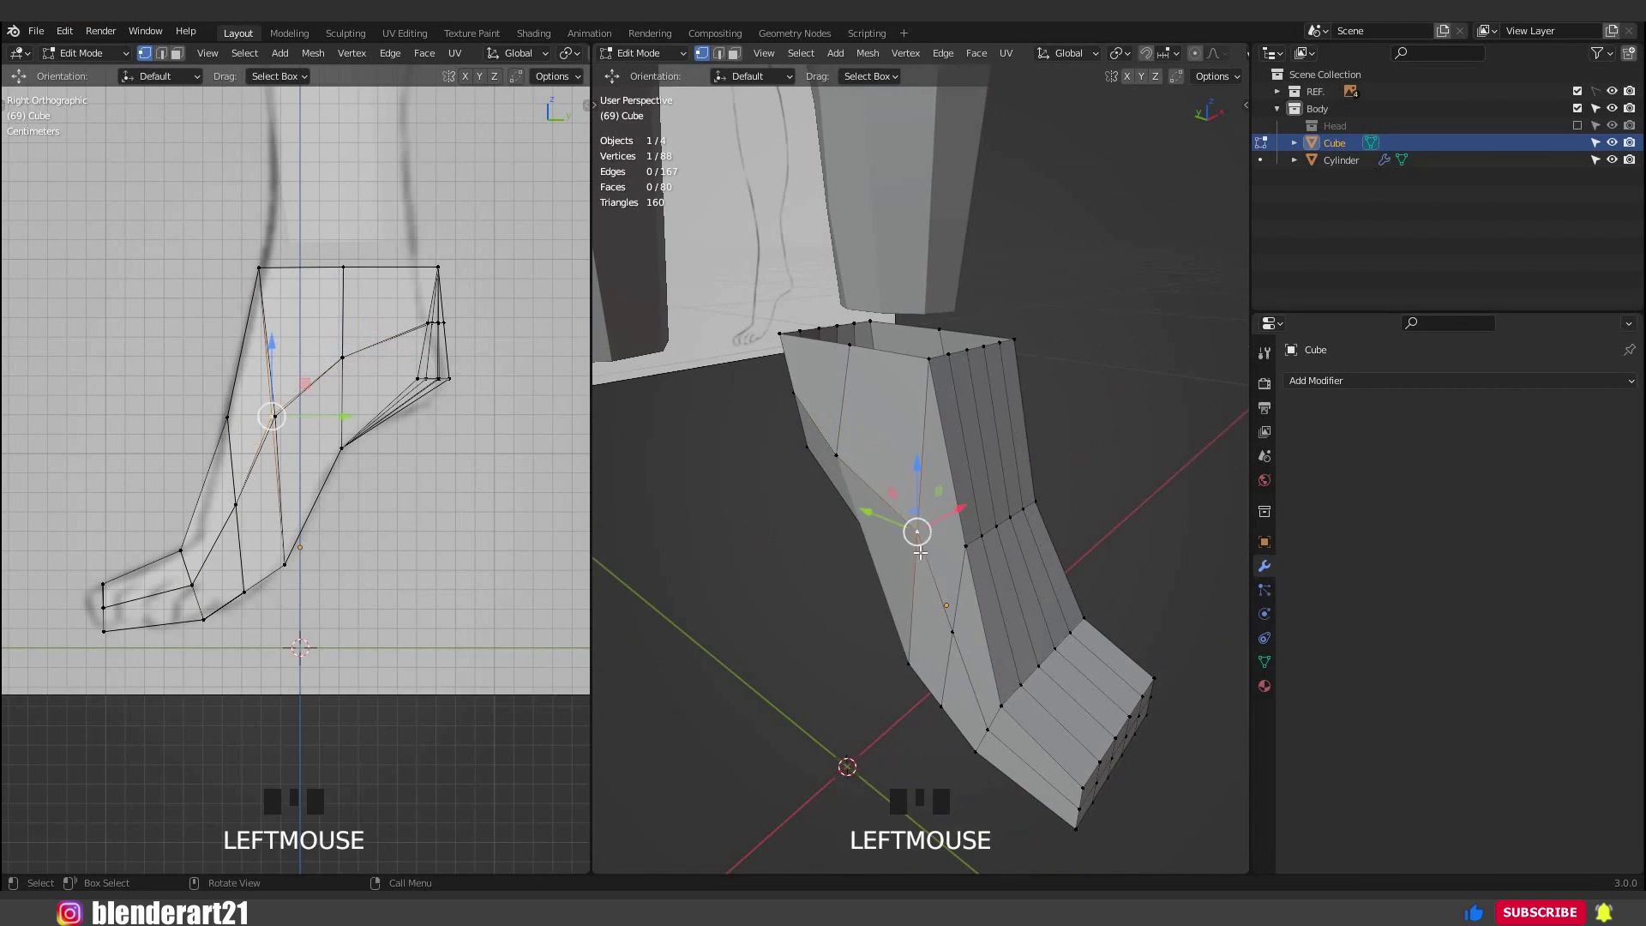
middle_drag(891, 480, 932, 510)
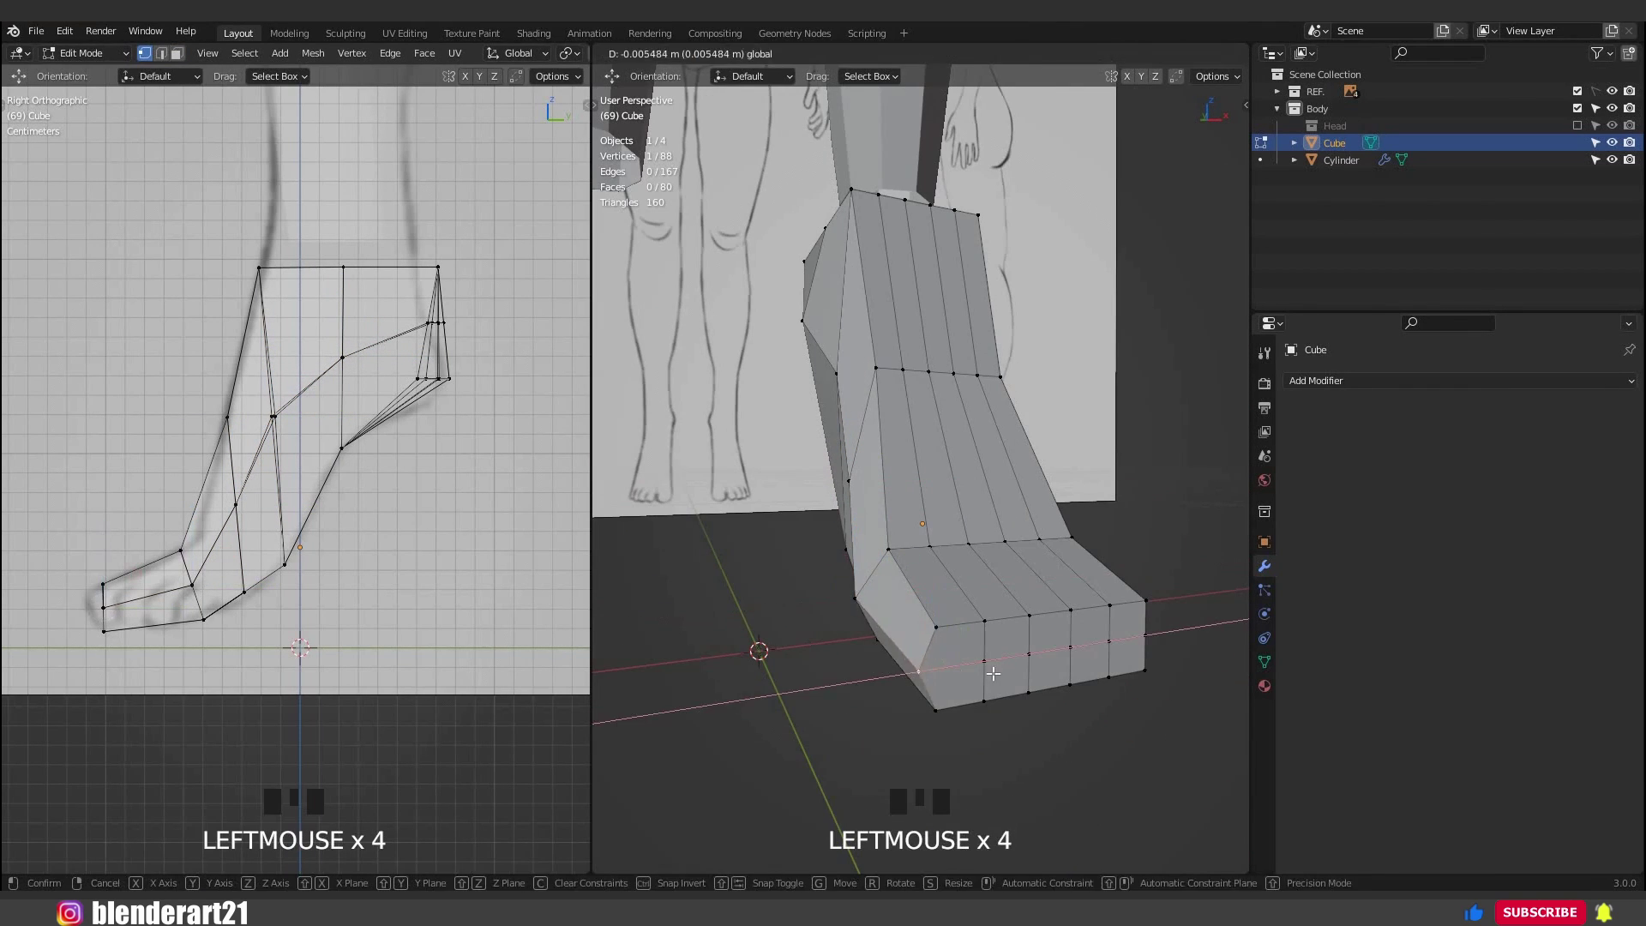
middle_drag(943, 592, 989, 614)
Raise the midfoot's lower edge vertices on the inner and outer sides to round off the sole.
key(g)
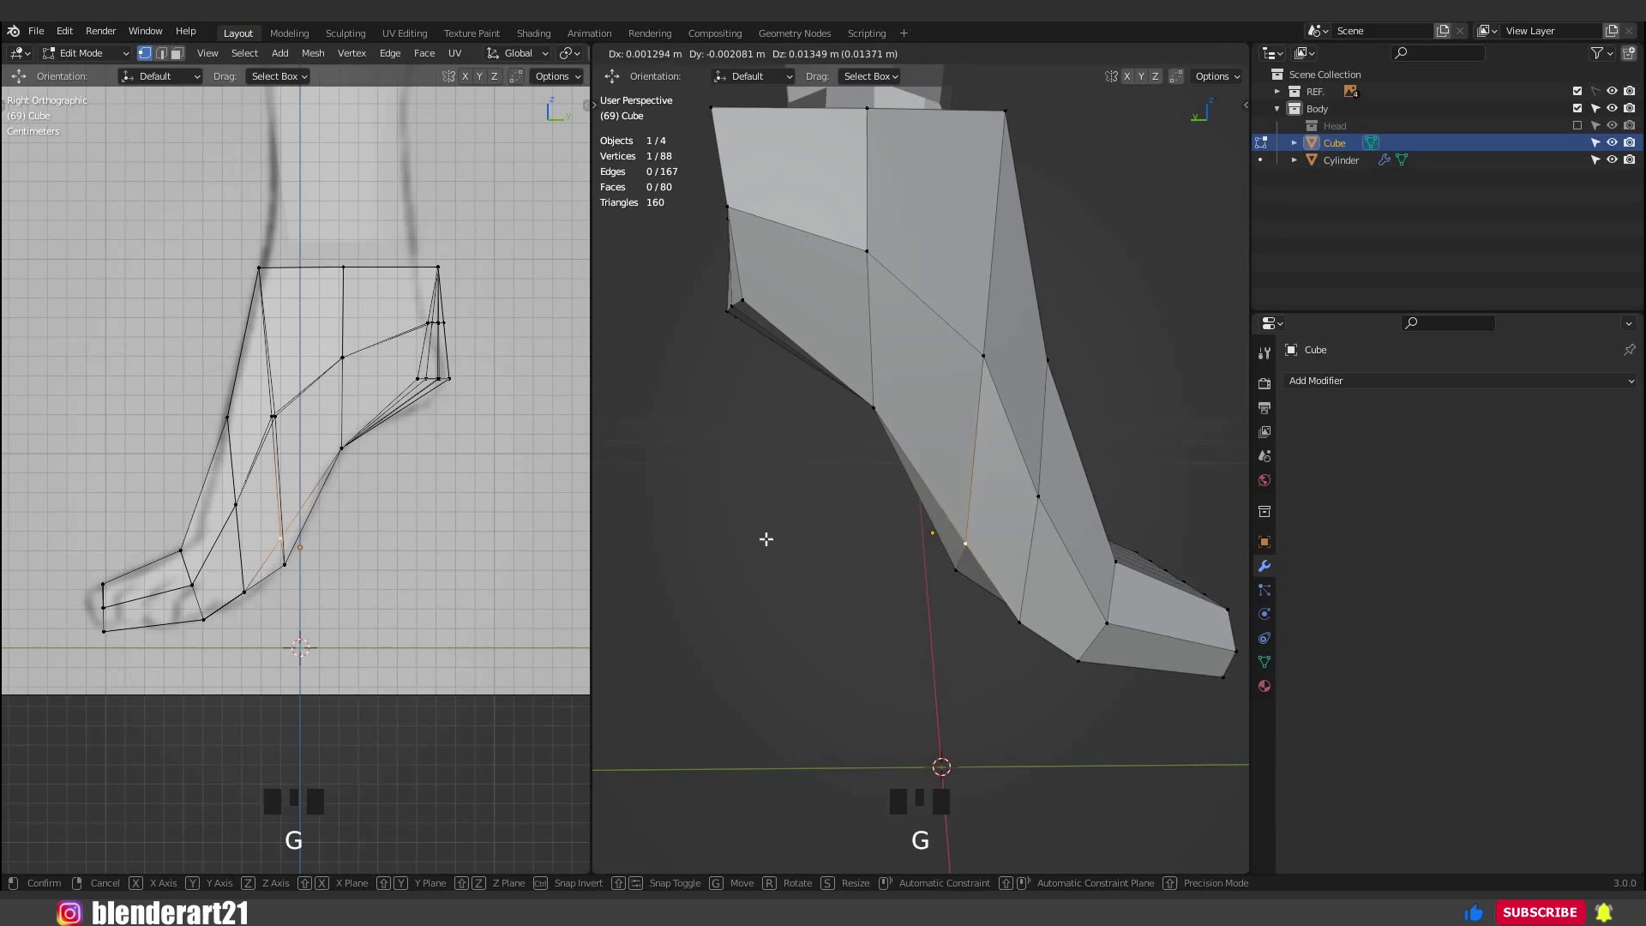
click(765, 539)
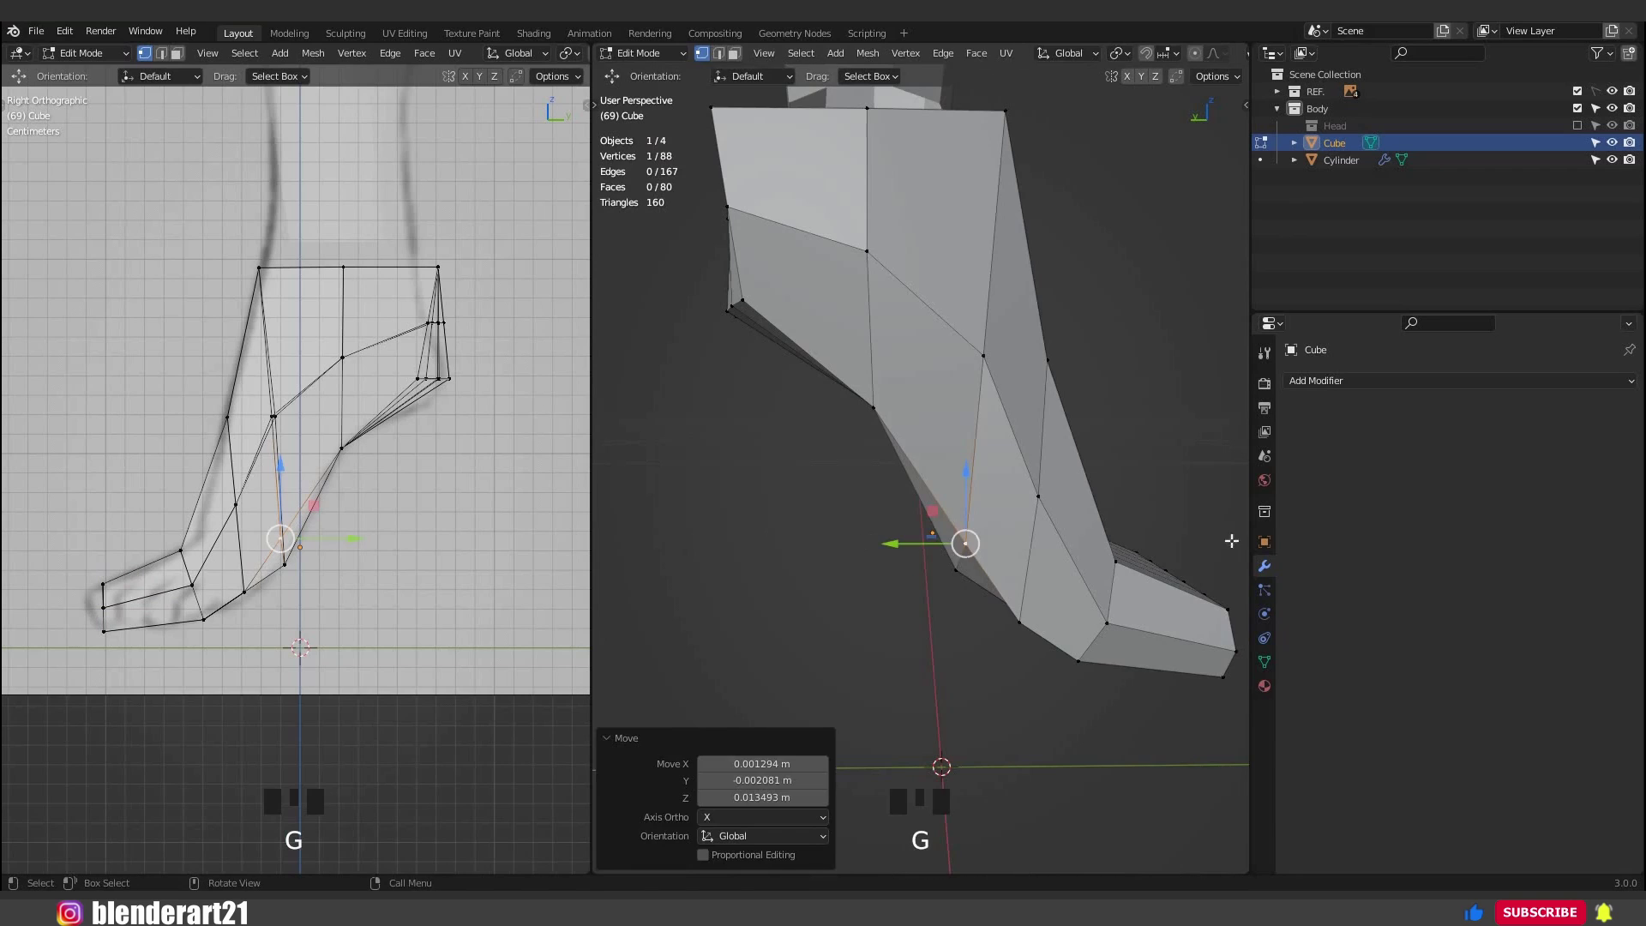
middle_drag(1183, 583, 883, 528)
click(900, 539)
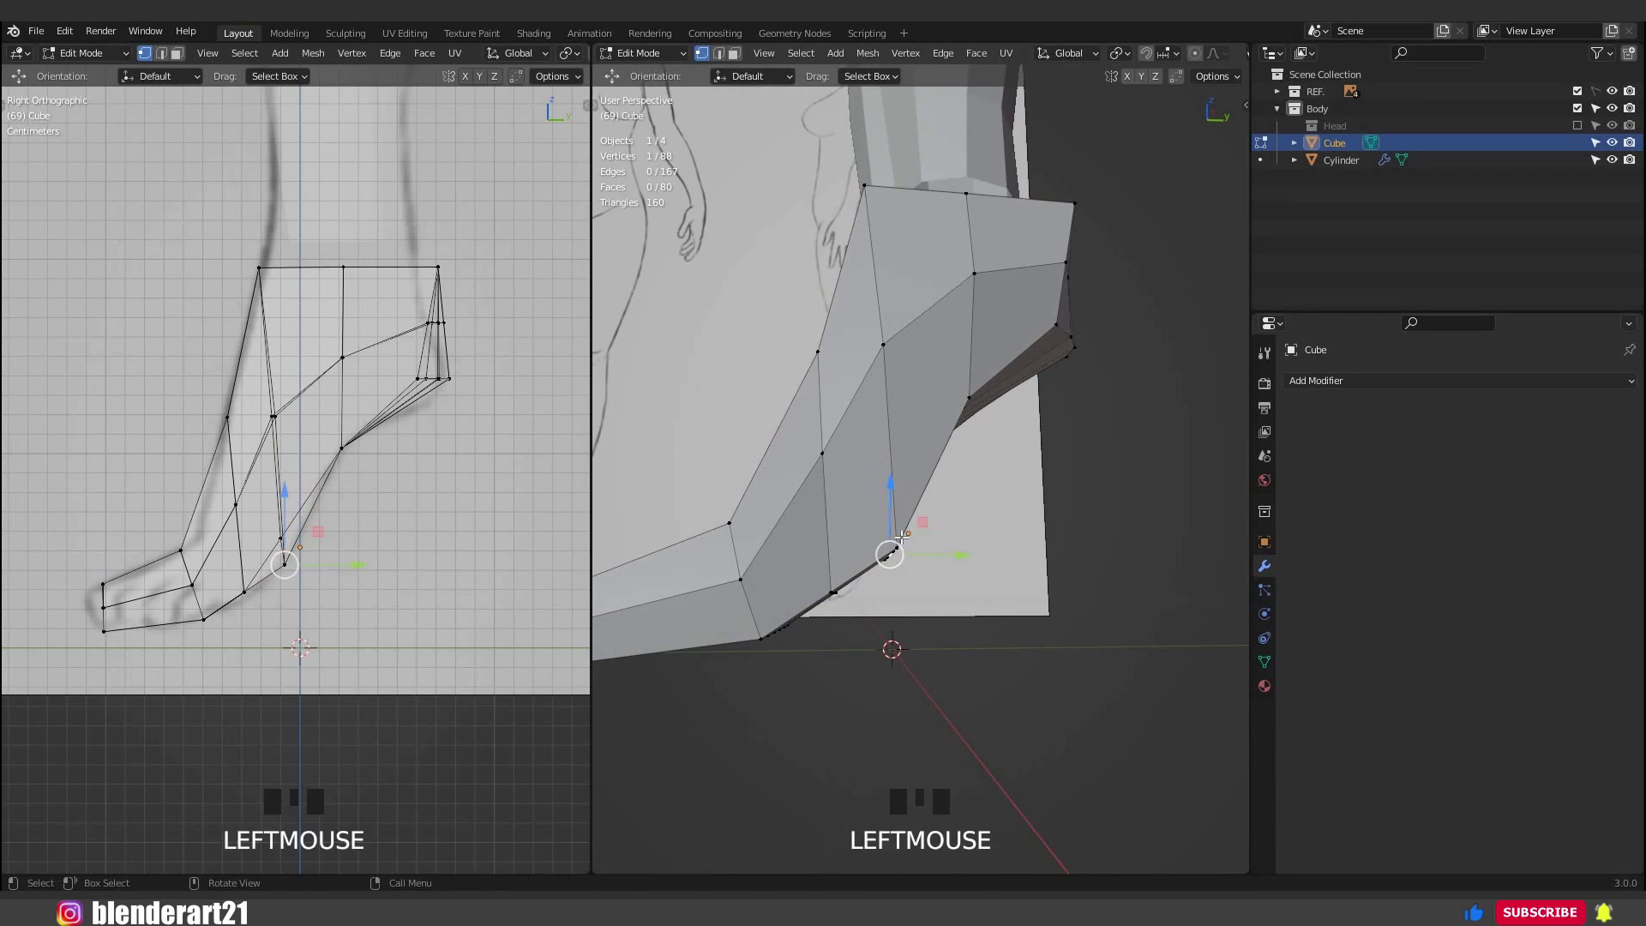
click(824, 566)
click(832, 590)
key(g)
click(862, 545)
shift+middle_drag(885, 540, 918, 587)
key(g)
click(943, 514)
Raise the lower edge vertices in front of the heel by about 0.009 m on both sides of the foot.
shift+middle_drag(975, 418, 893, 504)
click(984, 458)
key(g)
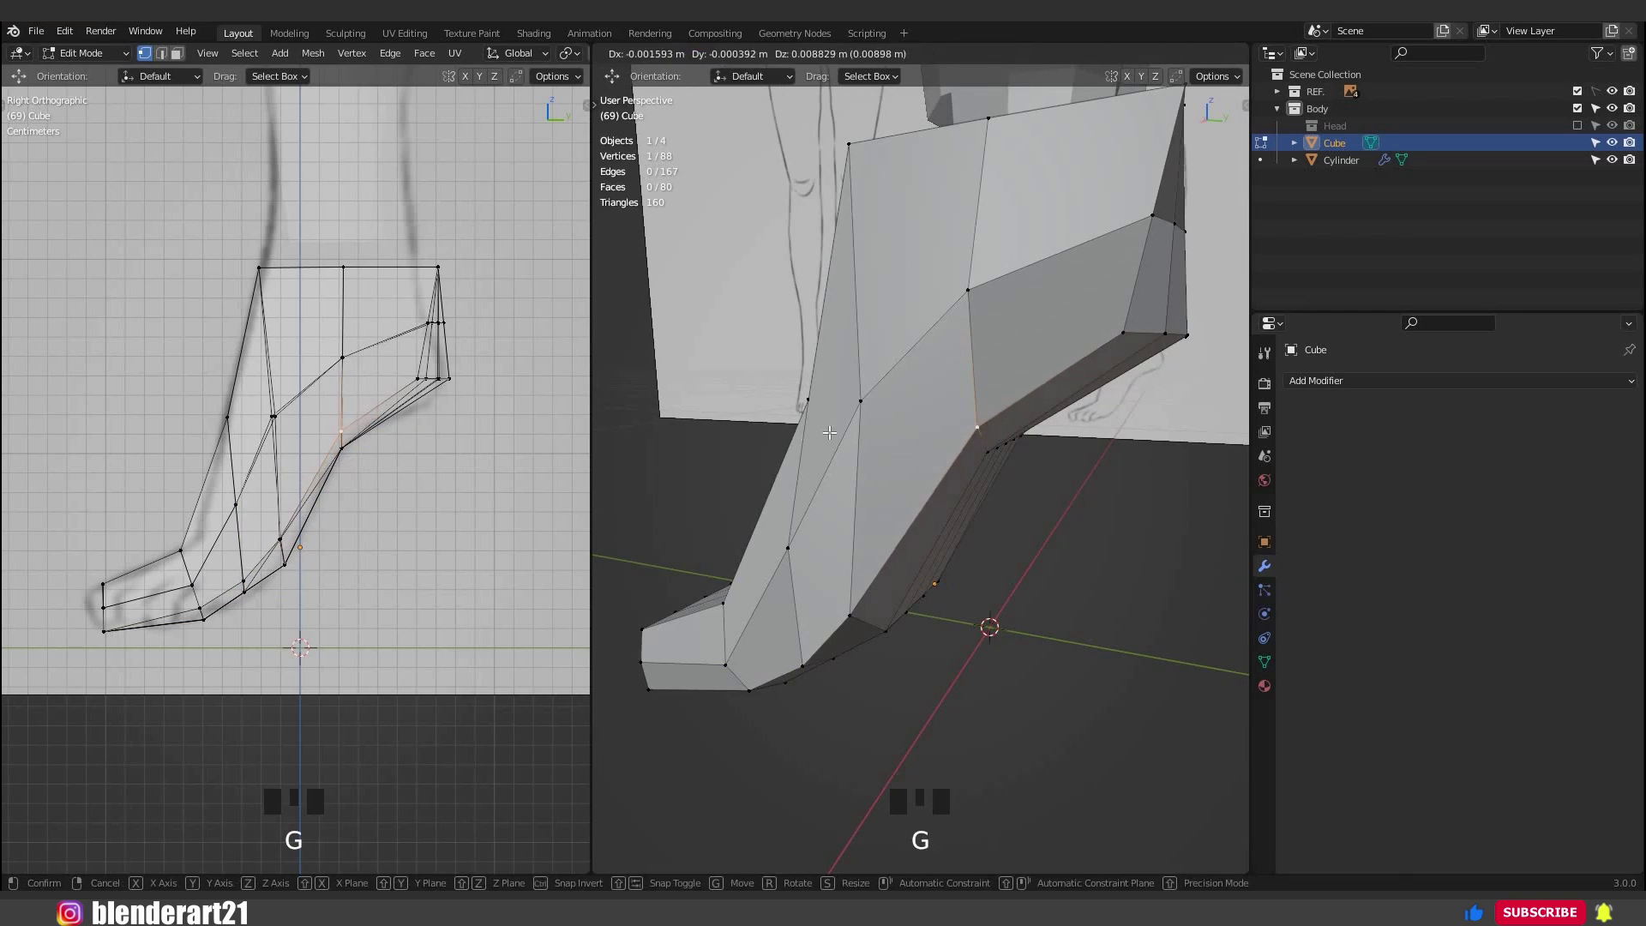
click(1029, 426)
middle_drag(1029, 426, 831, 413)
click(832, 429)
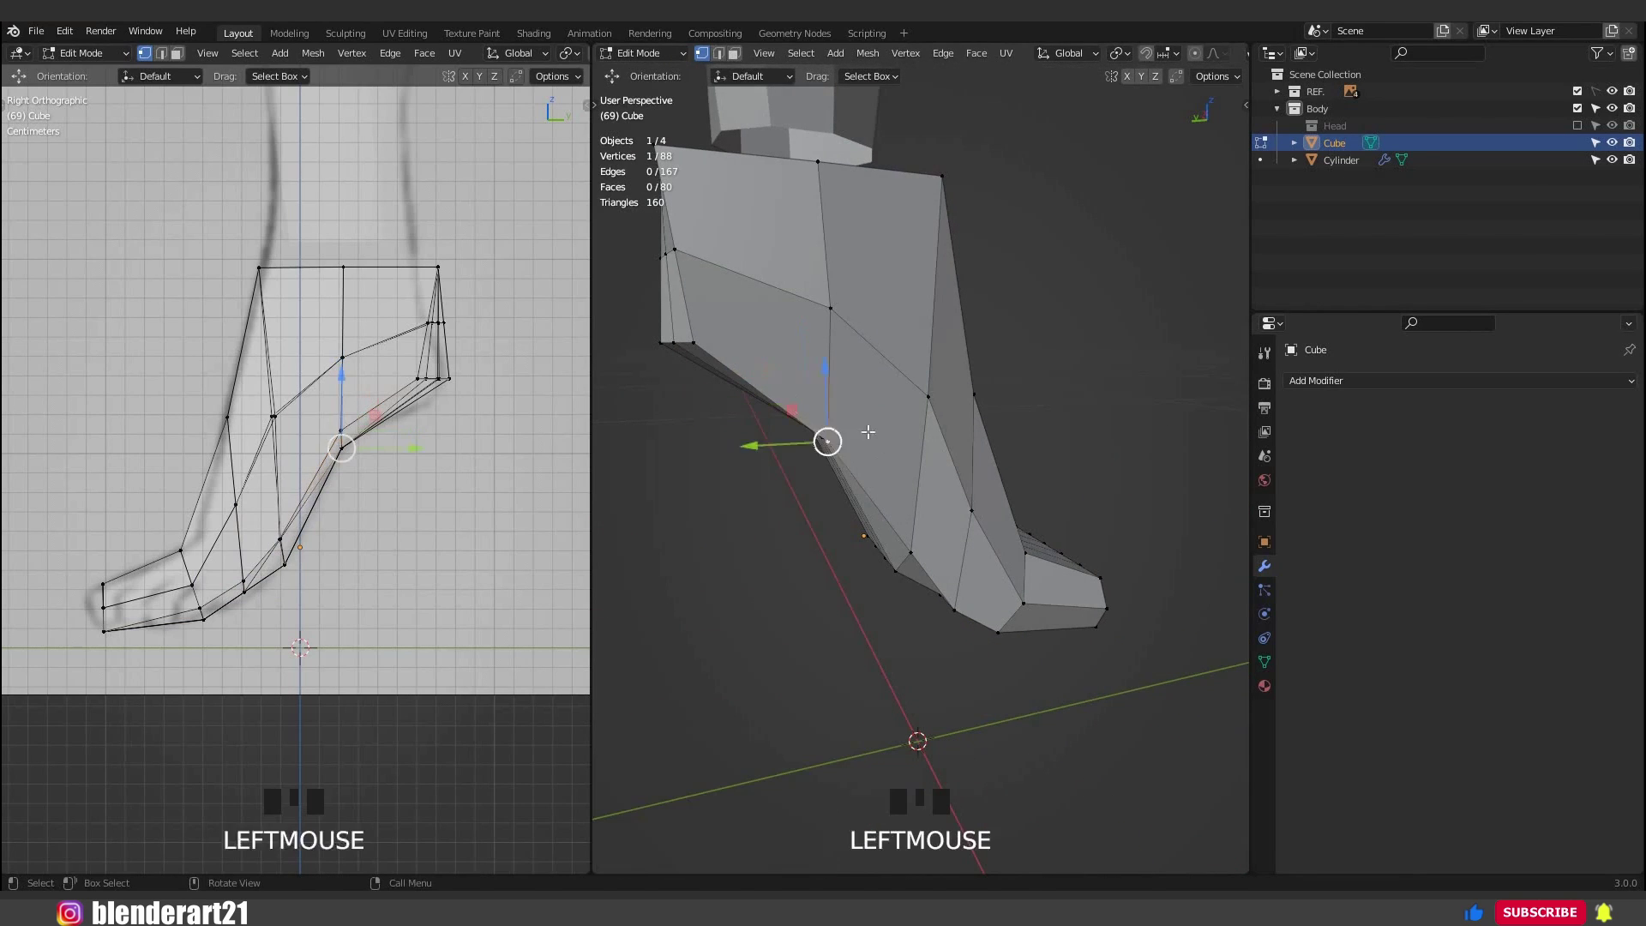
key(g)
click(941, 551)
Nudge two lower edge vertices on the inner midfoot upward to smooth the arch.
middle_drag(990, 634, 961, 609)
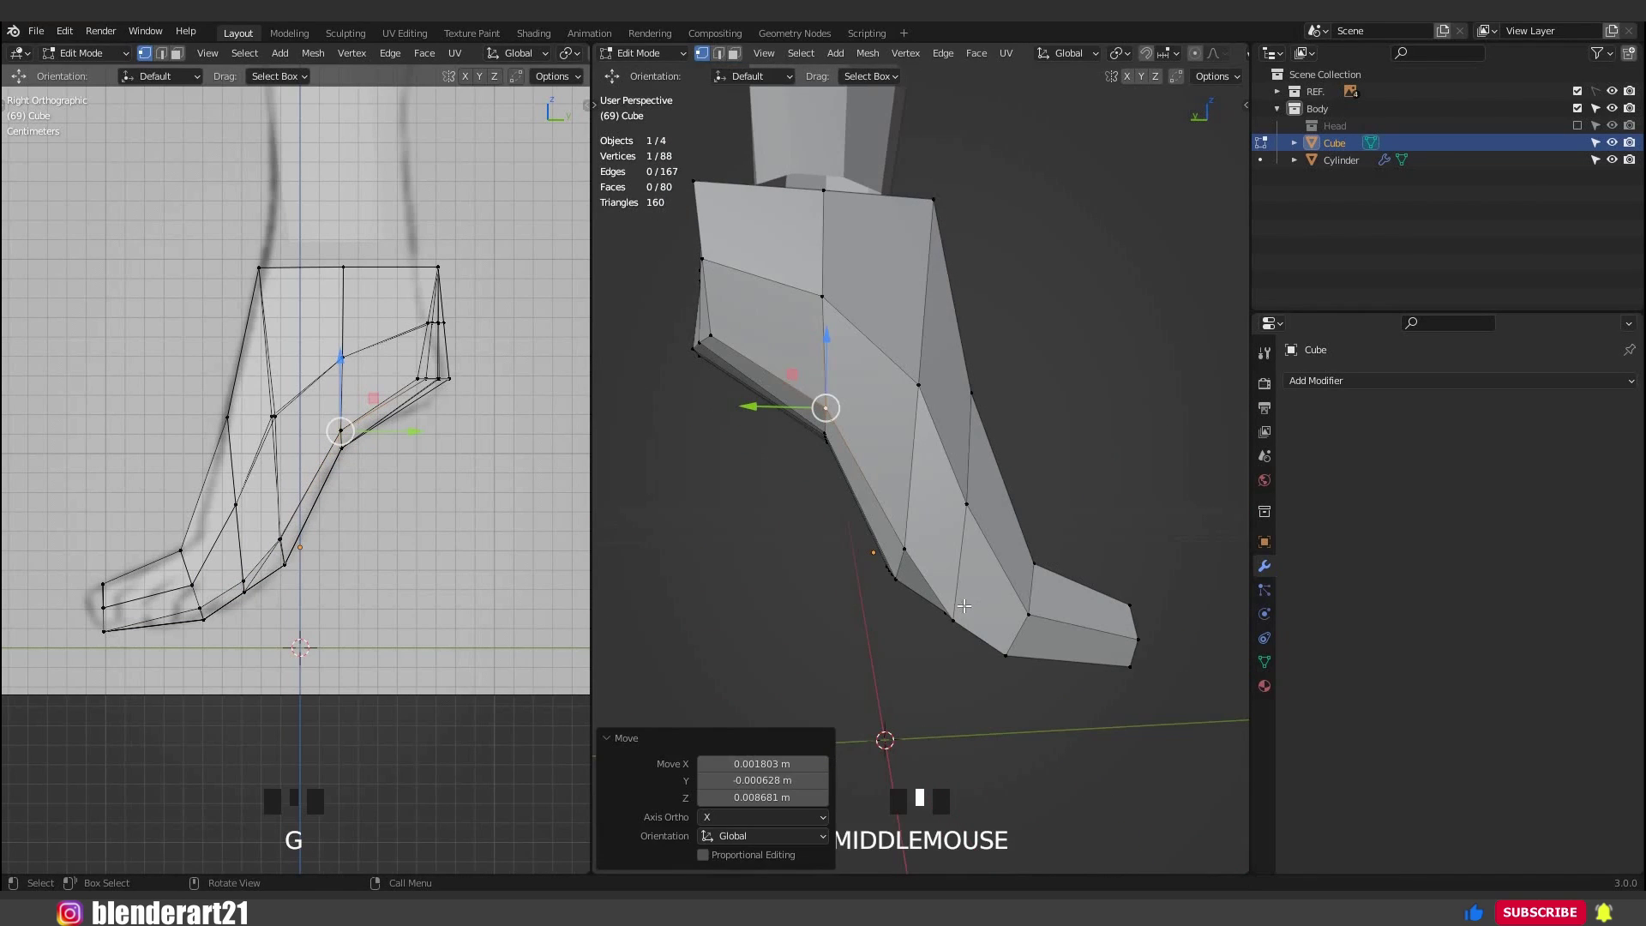
click(964, 605)
key(g)
click(900, 566)
key(g)
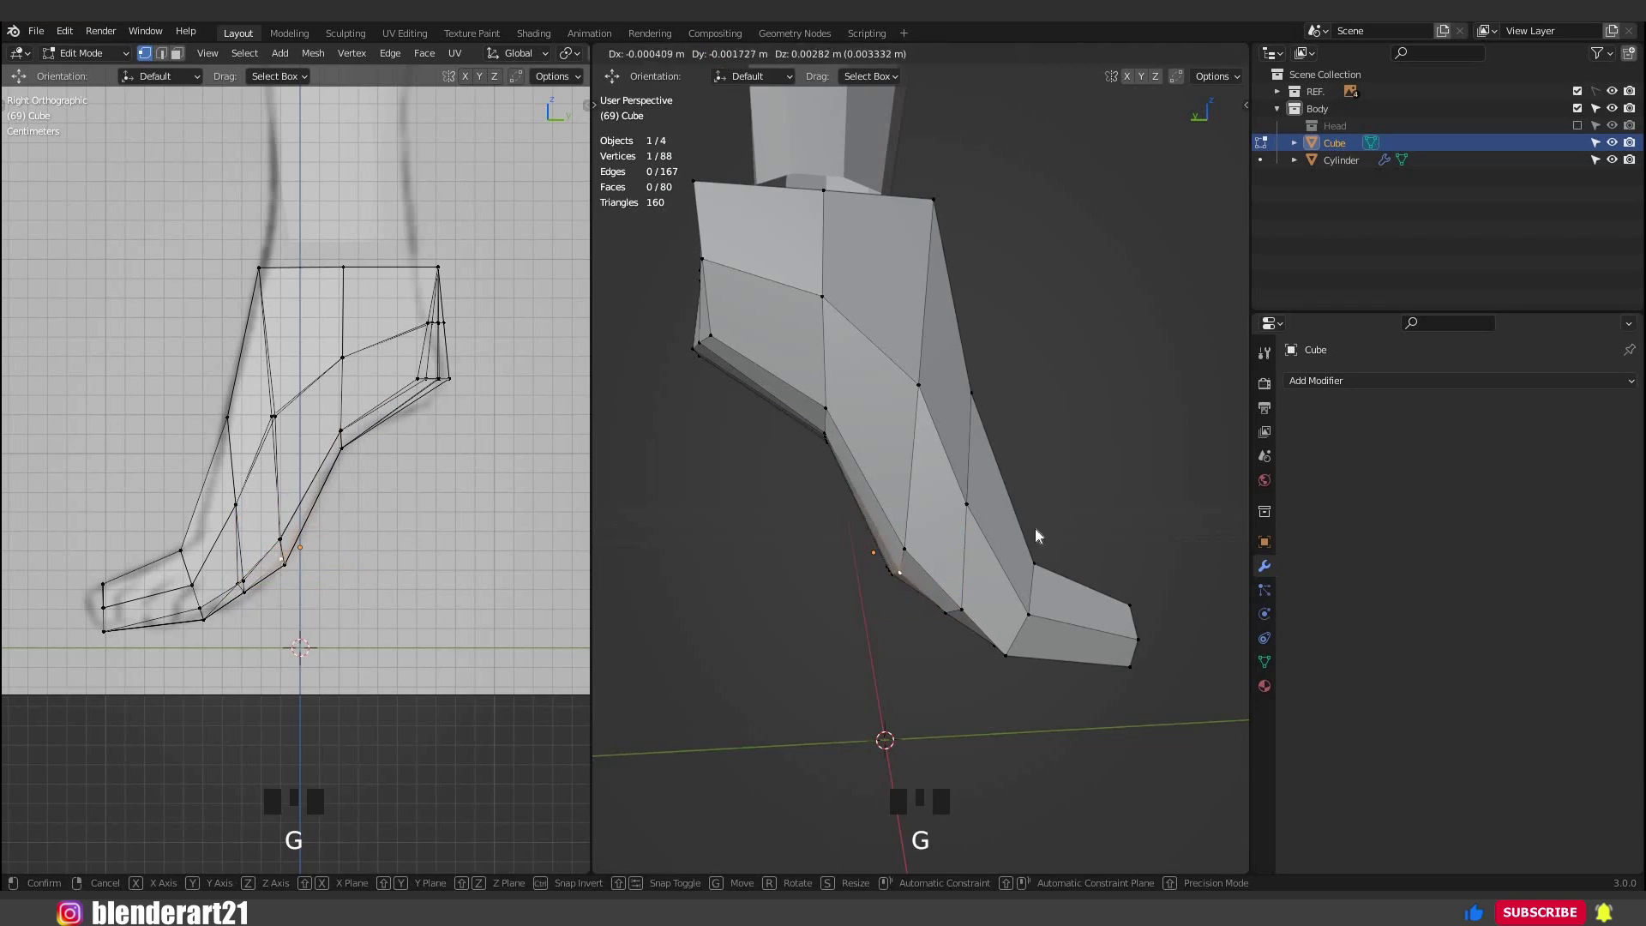
click(797, 540)
Scale the heel's middle vertex row to 0.716 and shape the open ankle loop into a circle with LoopTools.
key(Tab)
scroll(864, 563, down, 4)
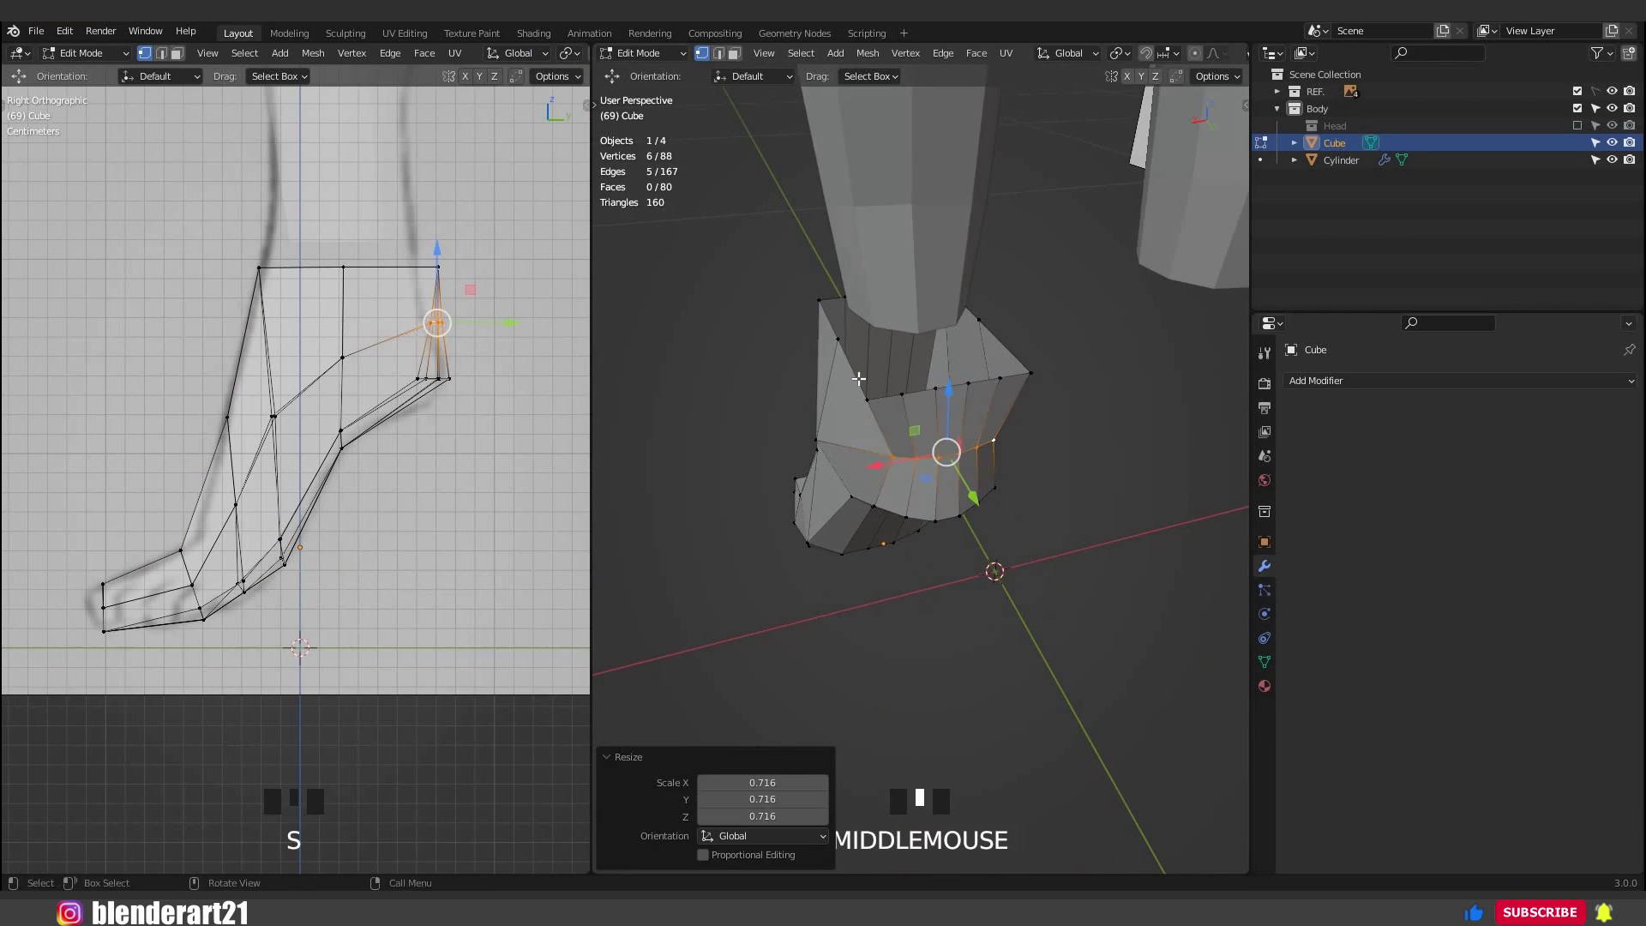
alt+click(859, 378)
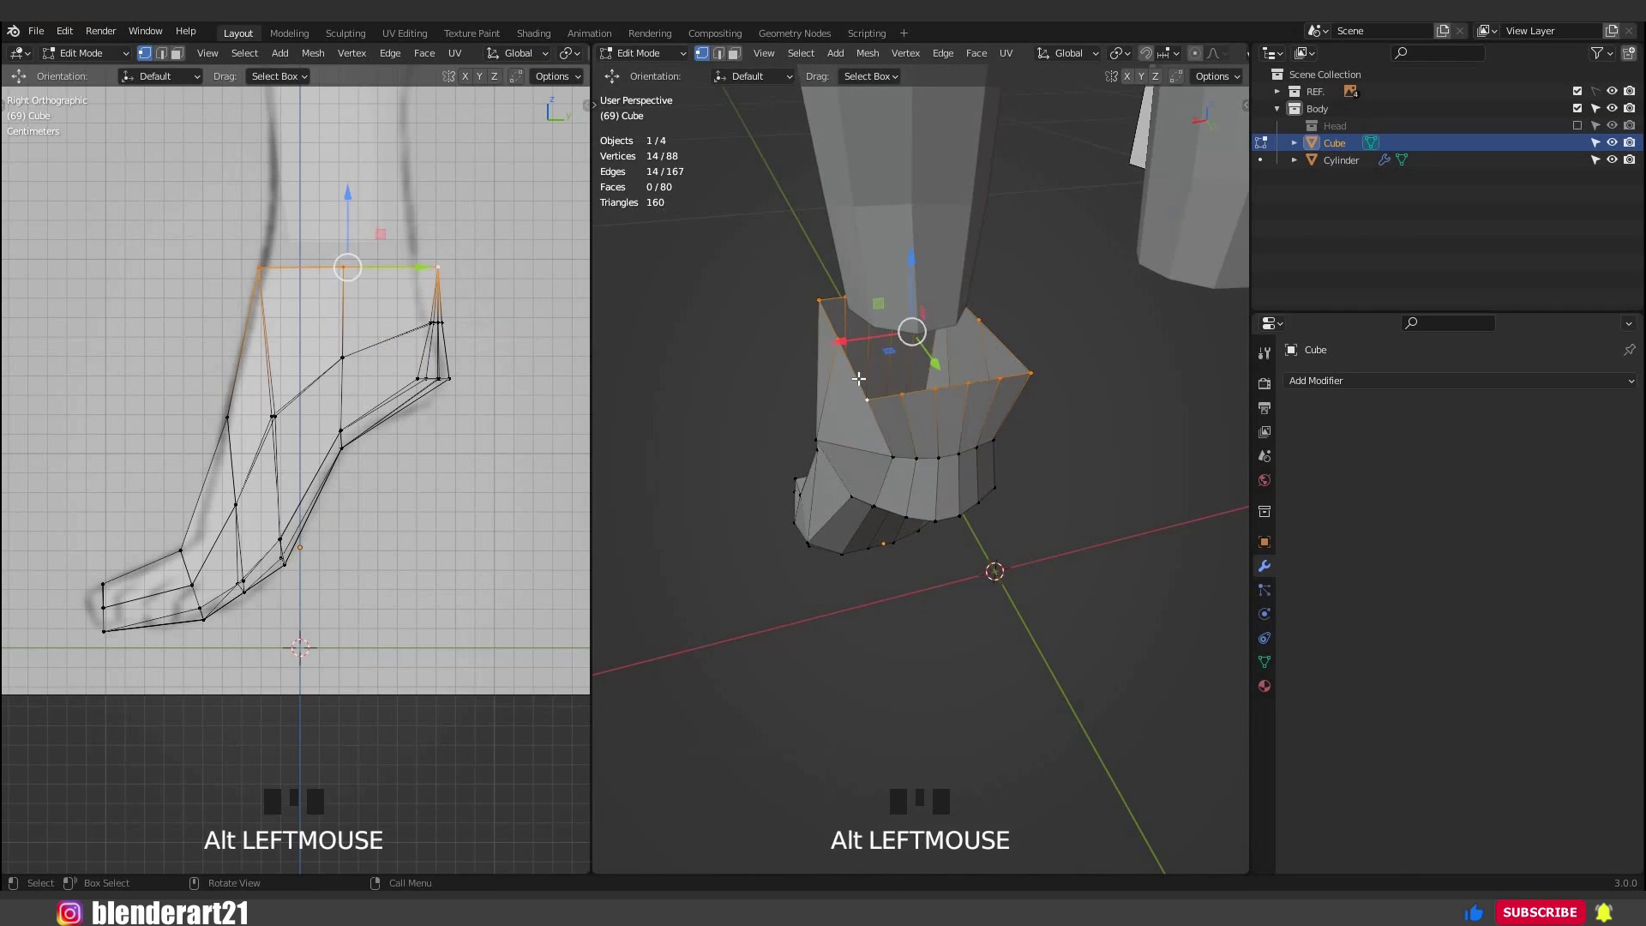
right_click(883, 393)
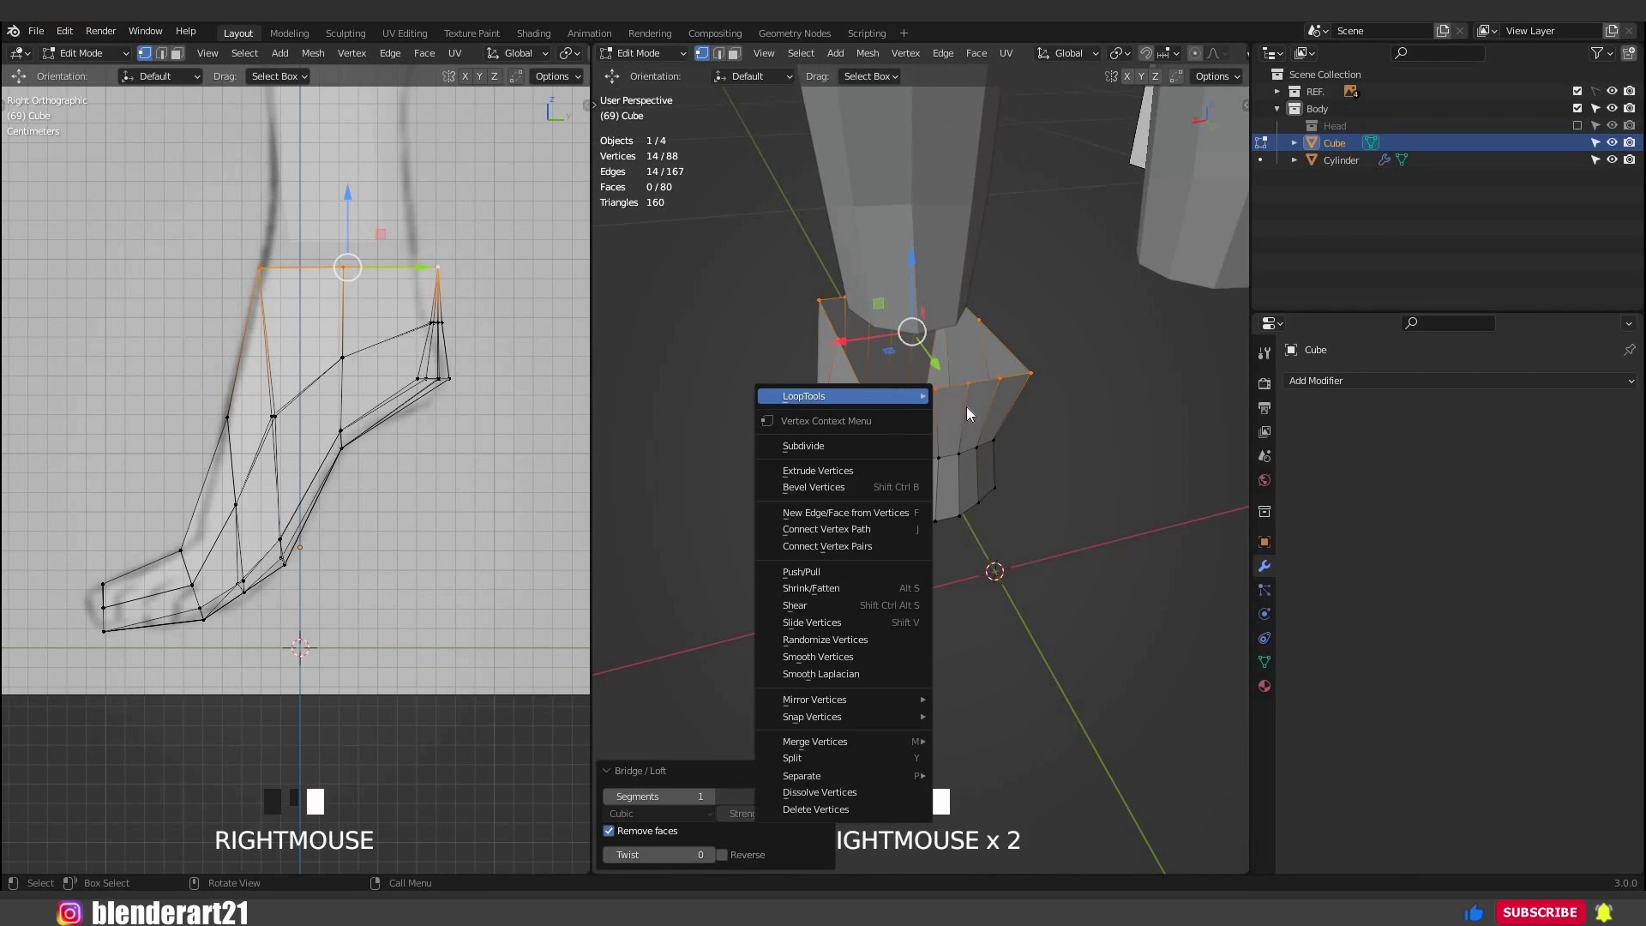
mouse_move(917, 396)
click(973, 411)
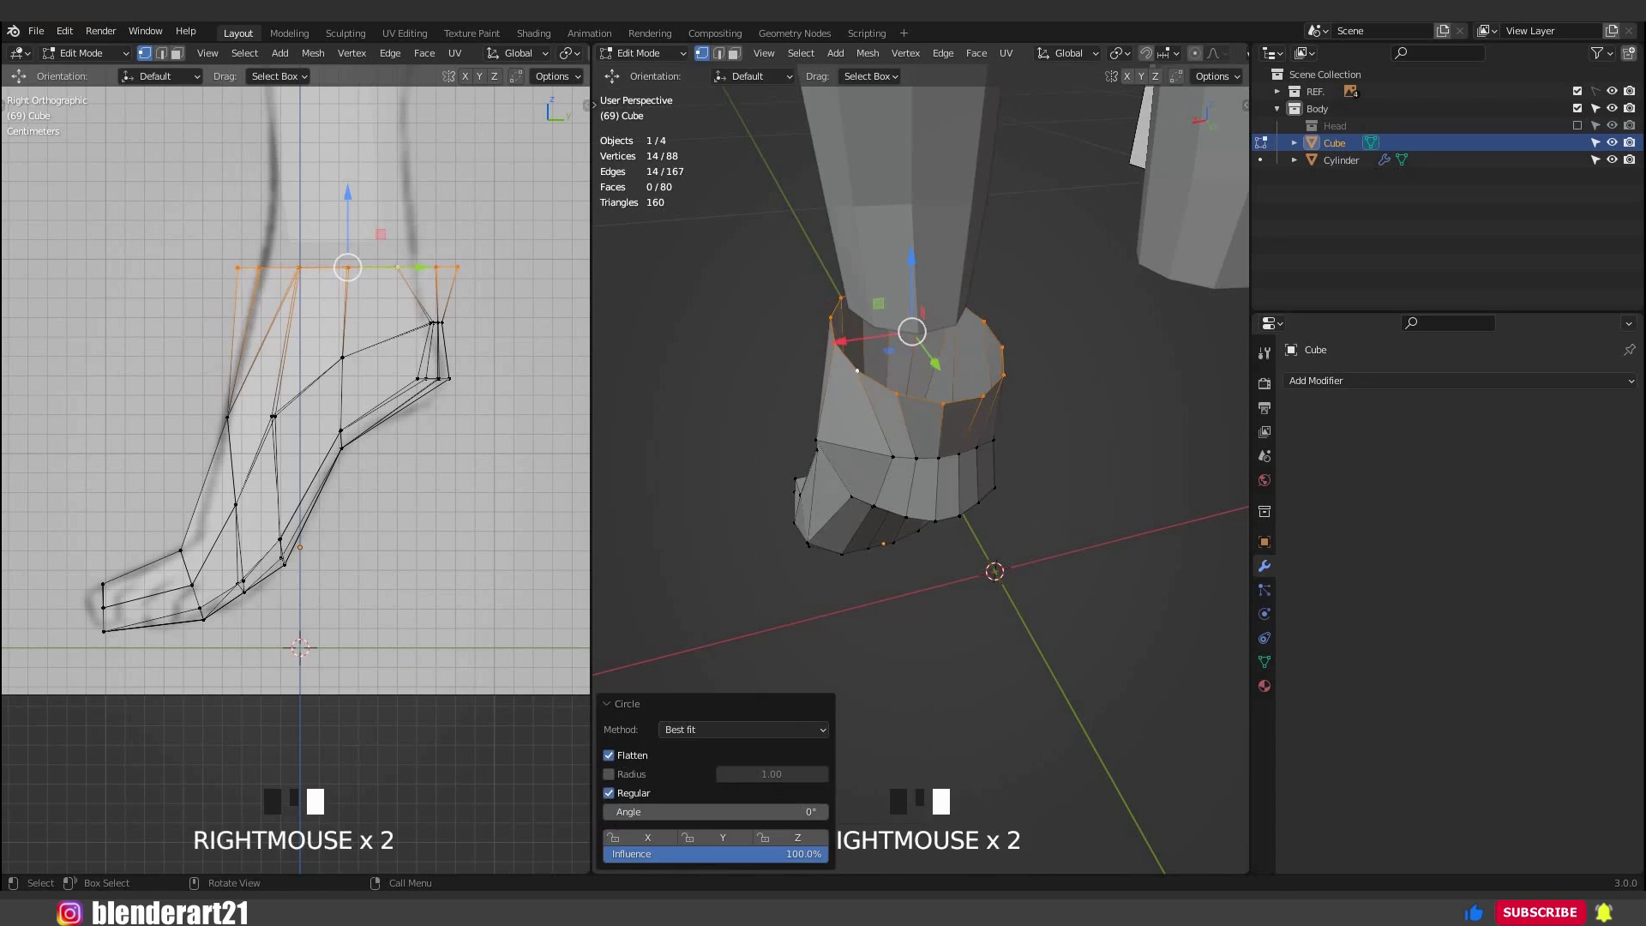
Scale the circular ankle loop to 0.634 and raise it towards the lower end of the leg.
key(s)
click(966, 374)
key(KP_3)
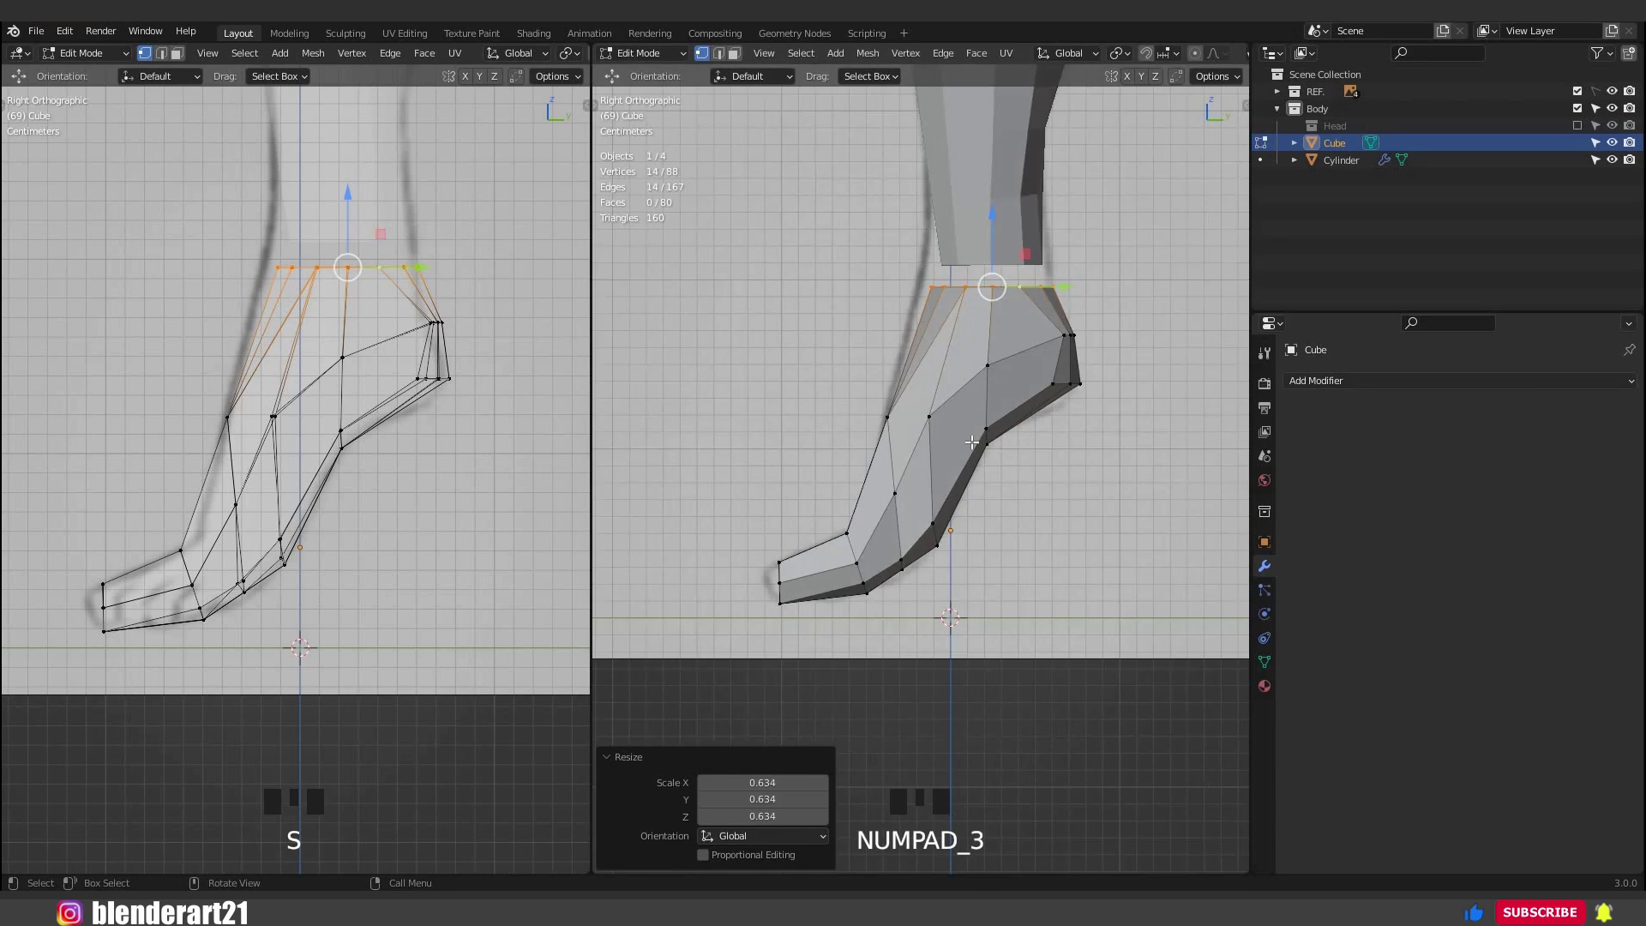
scroll(1003, 437, up, 2)
shift+middle_drag(1003, 437, 997, 556)
Merge the four neighbouring vertices at the front of the foot's ankle loop at their center.
click(937, 369)
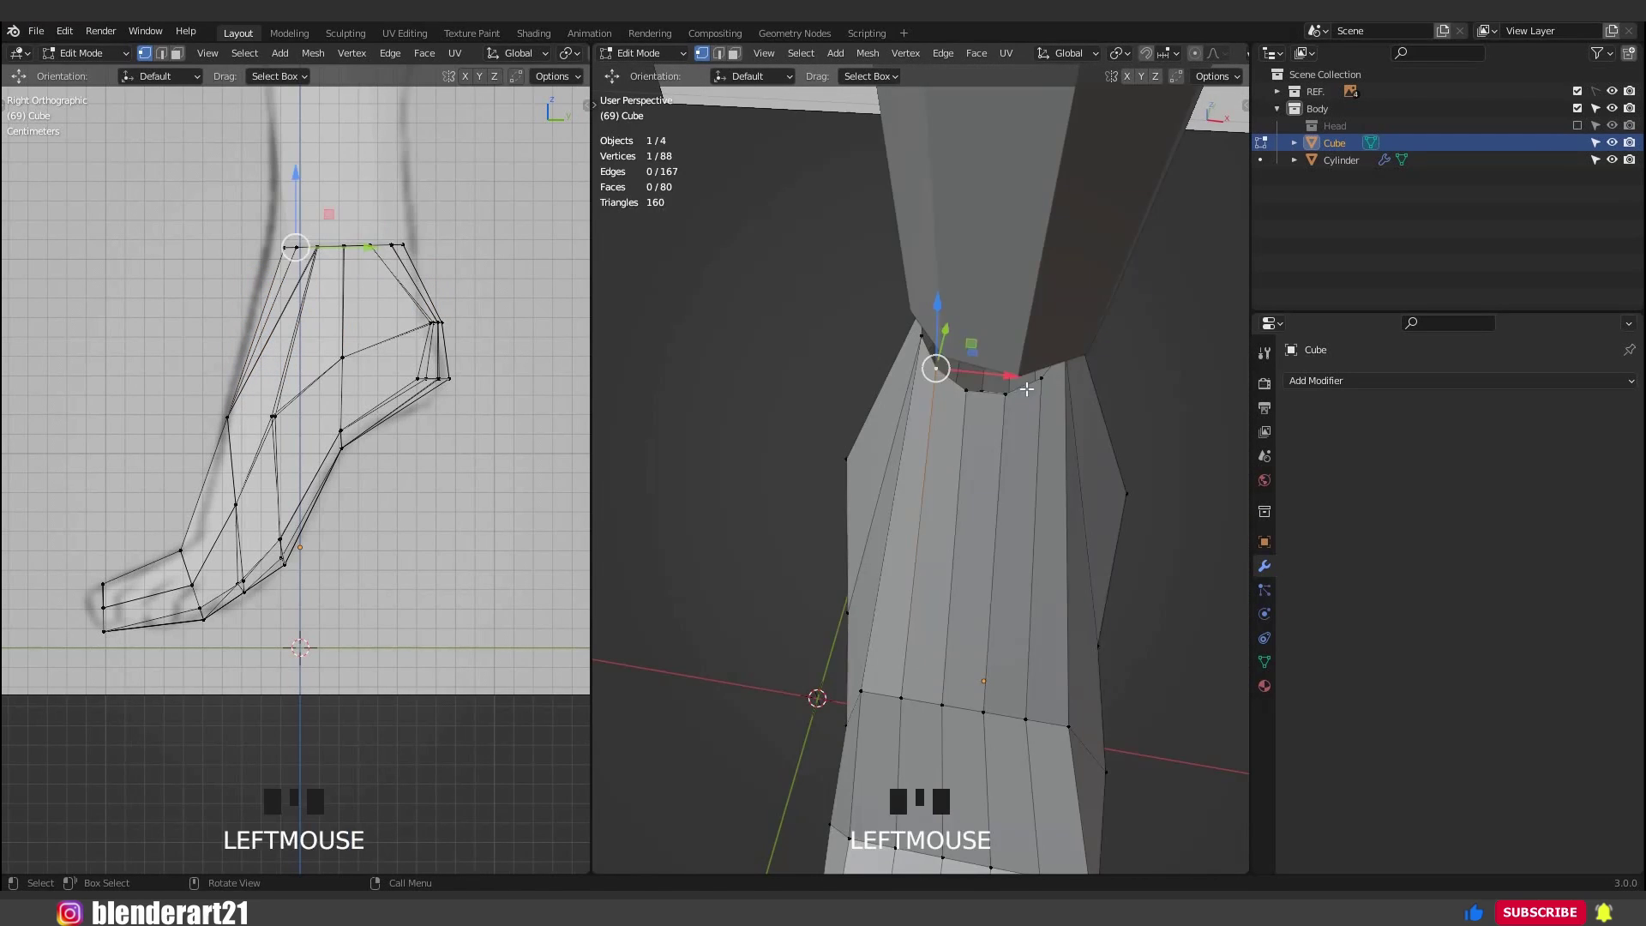
shift+click(967, 392)
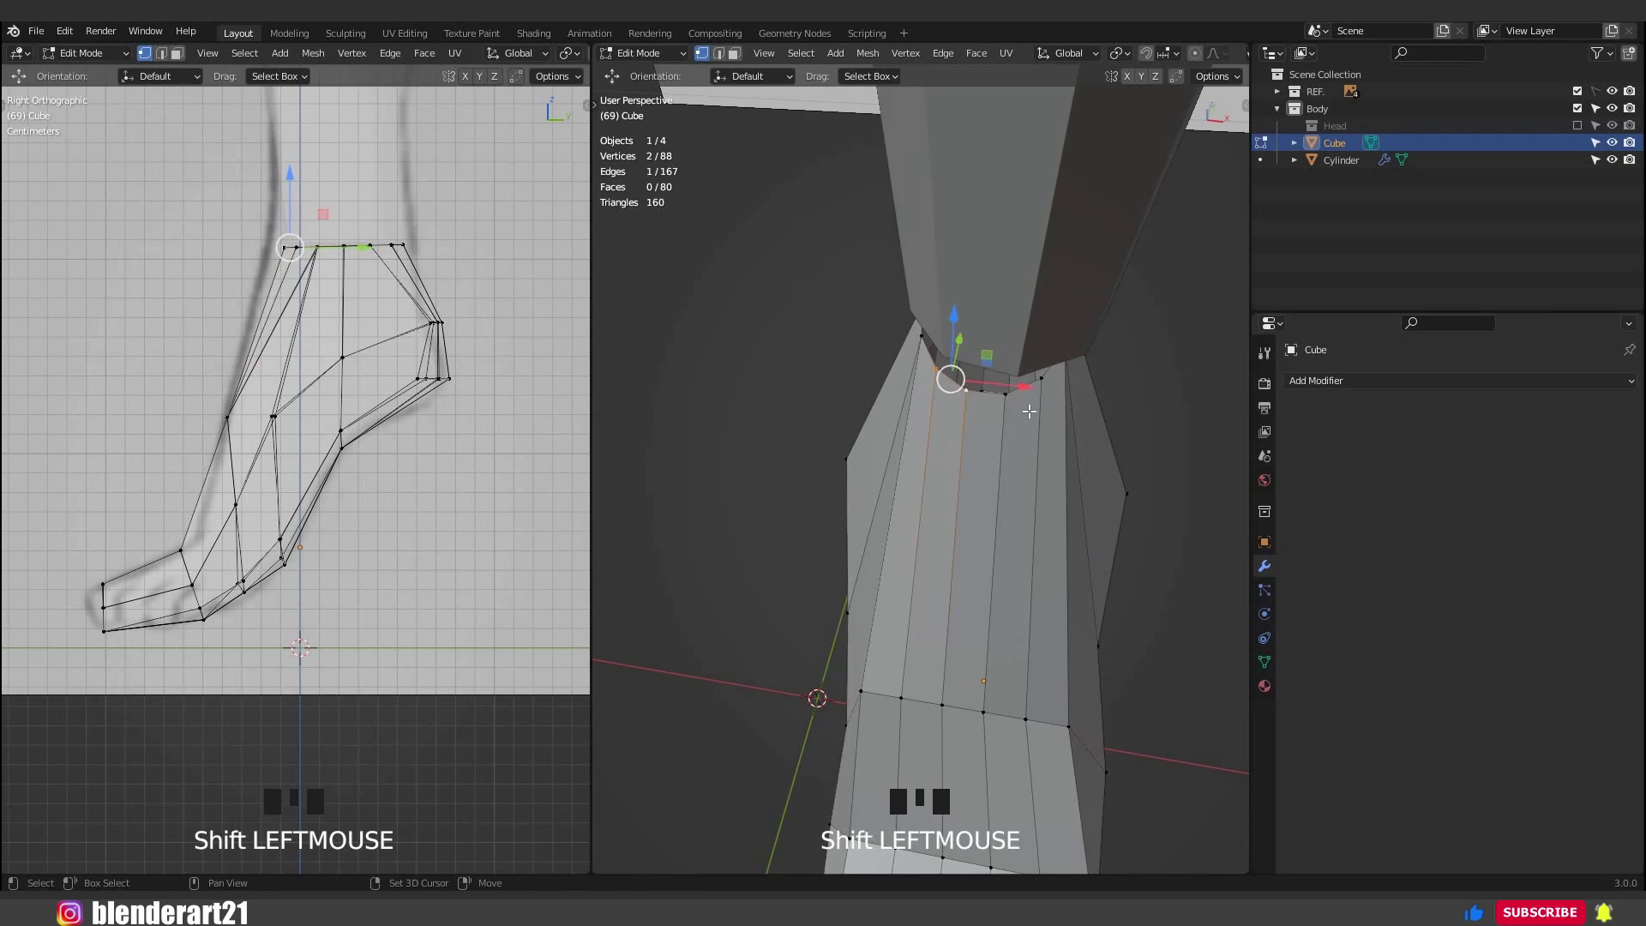
shift+click(1008, 397)
key(m)
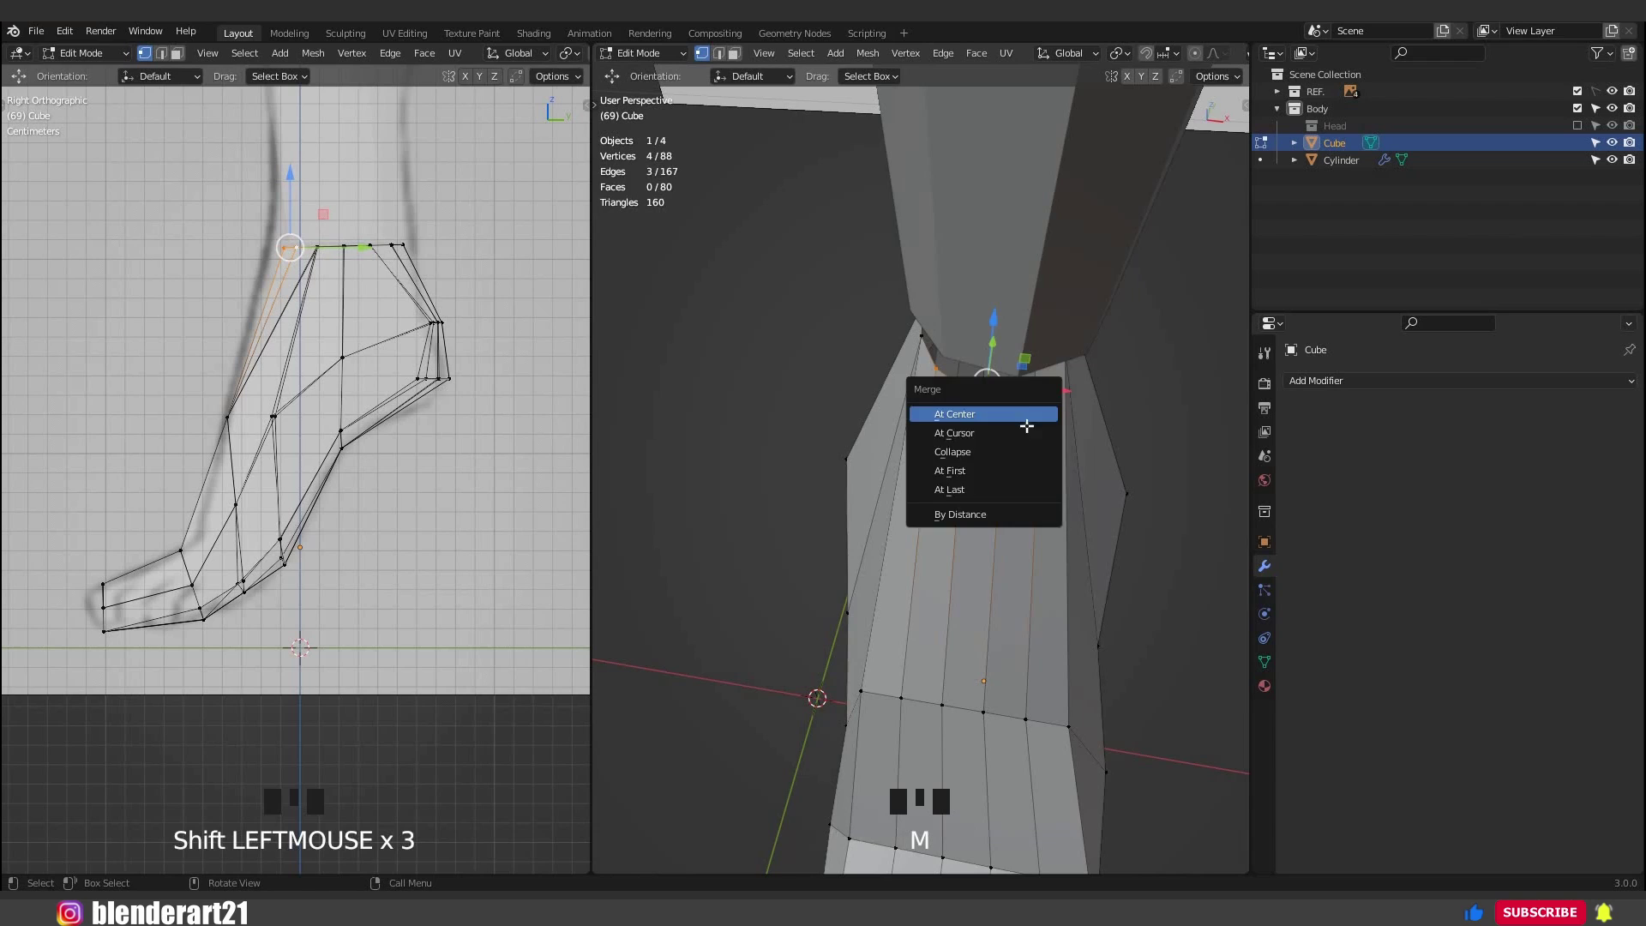
click(1029, 416)
Merge the three middle vertices at the back of the foot's ankle loop into one.
middle_drag(893, 456, 870, 360)
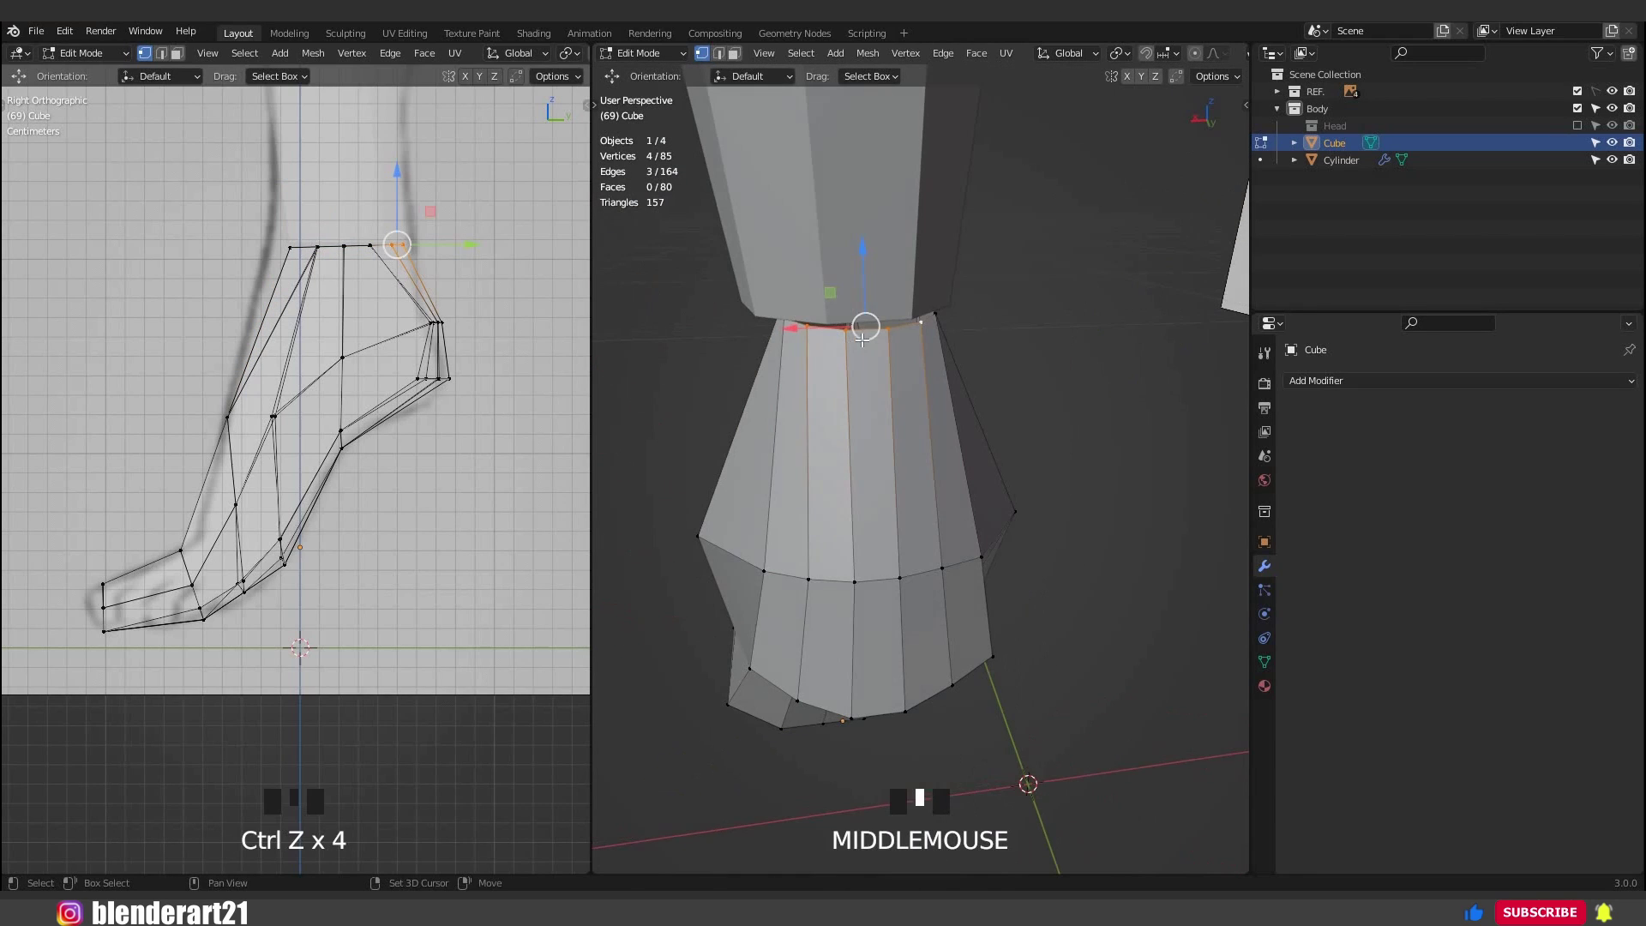
shift+click(866, 338)
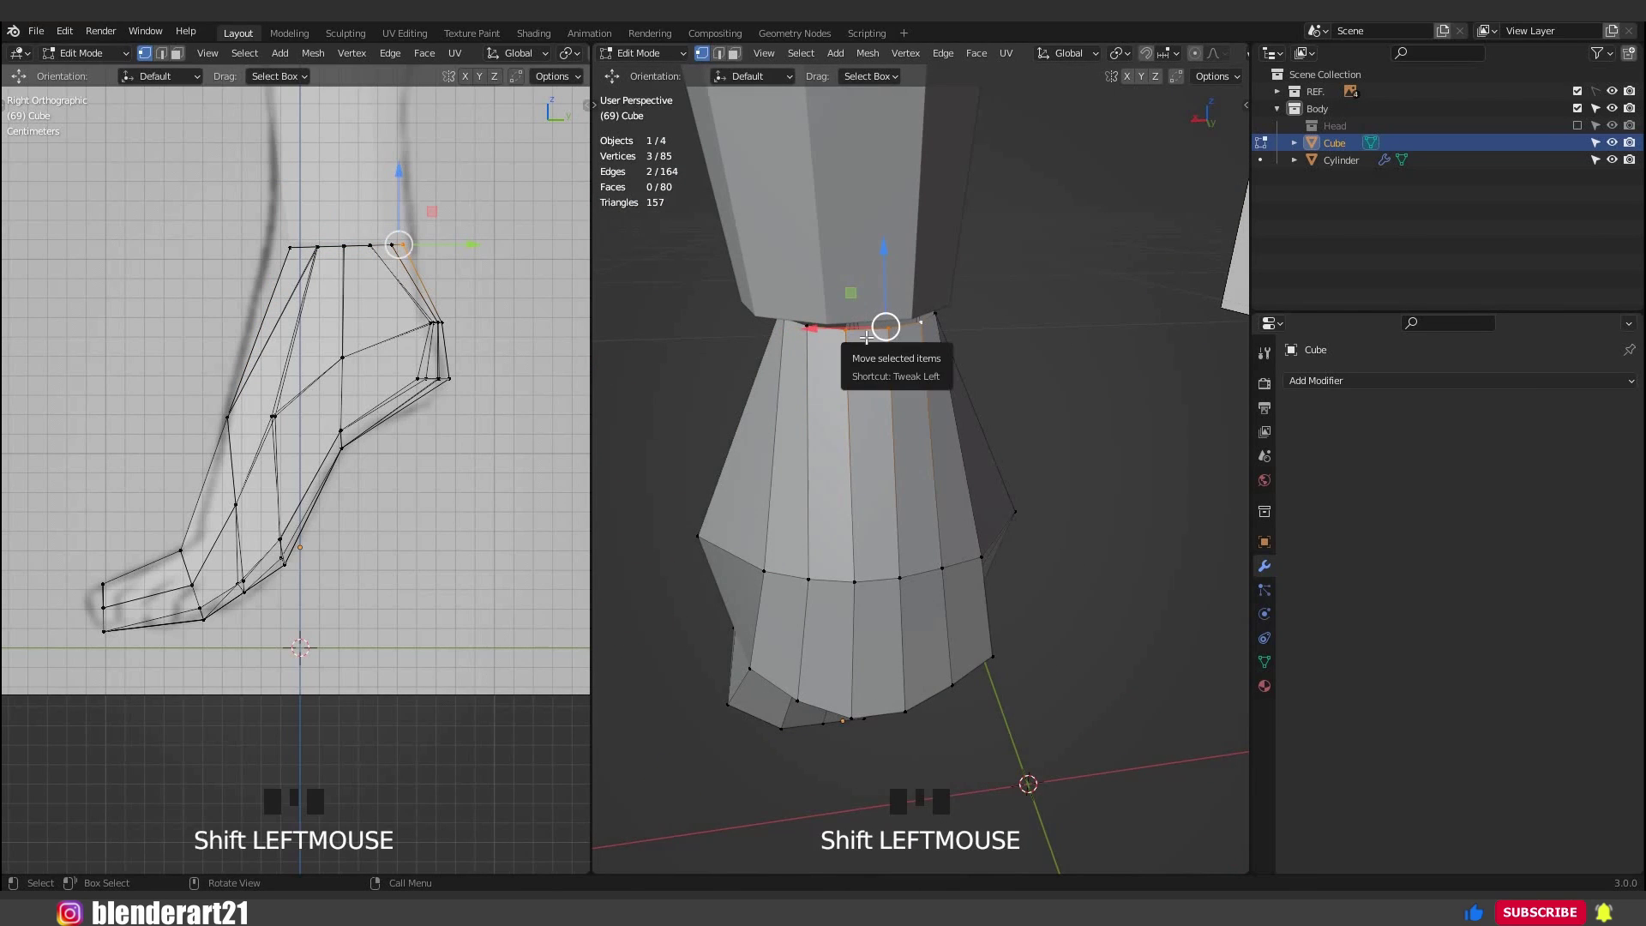
key(m)
click(801, 343)
Examine how the foot's ankle loop meets the lower end of the leg, in Object Mode and Edit Mode.
middle_drag(800, 343, 862, 403)
key(Tab)
scroll(996, 393, down, 2)
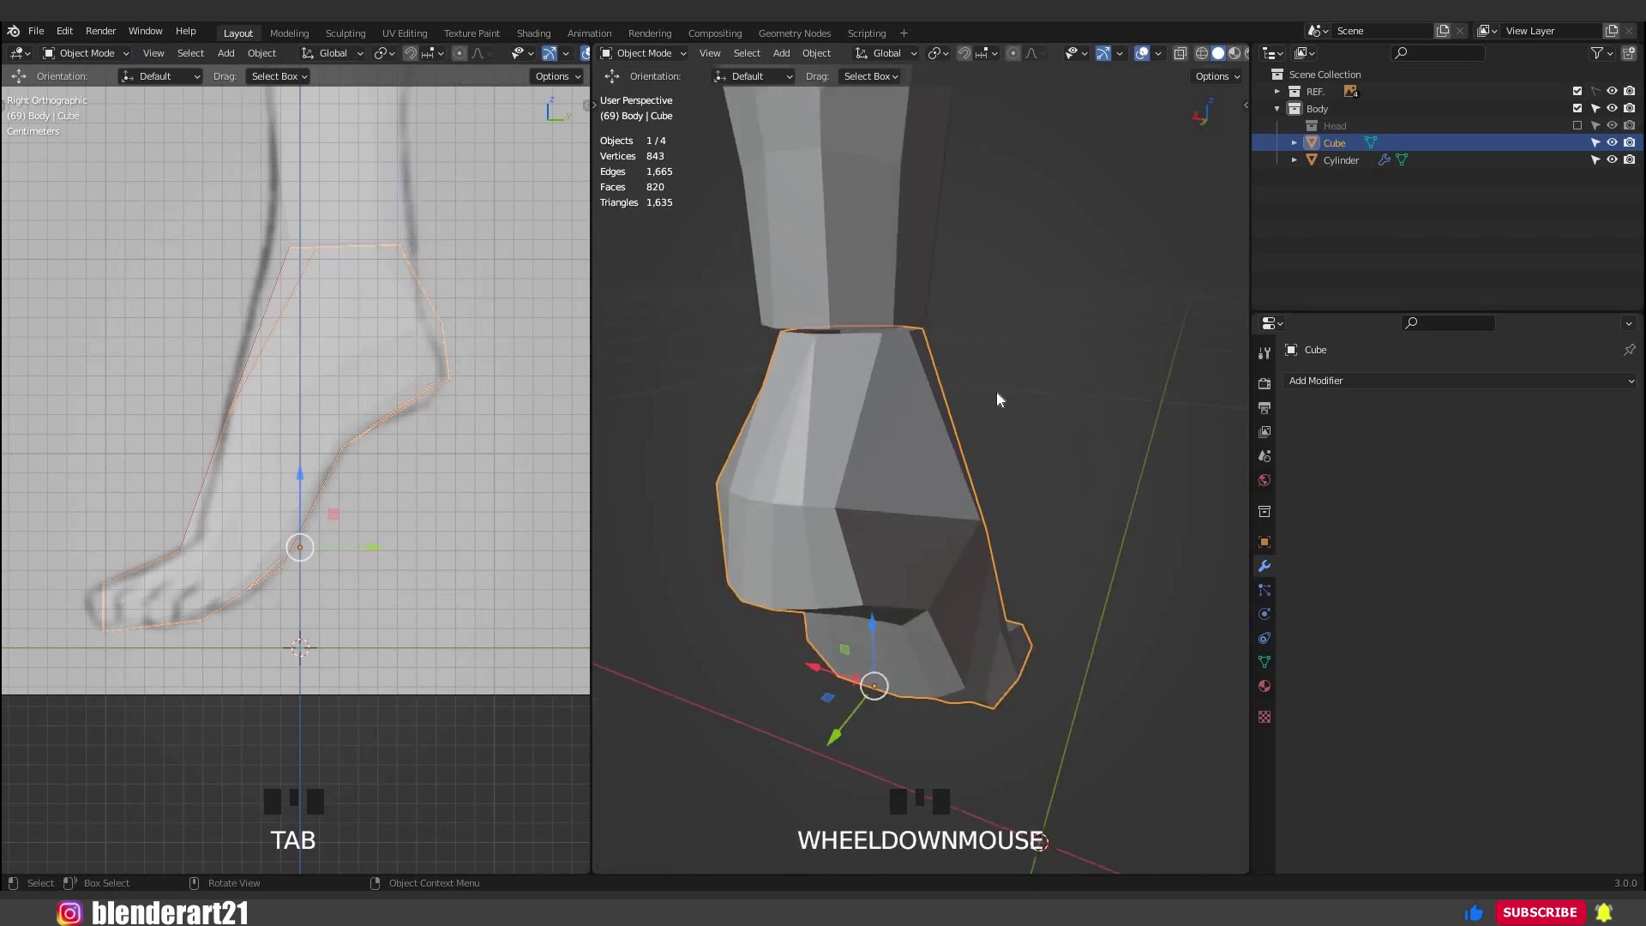
middle_drag(996, 392, 944, 394)
scroll(944, 395, up, 3)
key(Tab)
scroll(944, 377, up, 3)
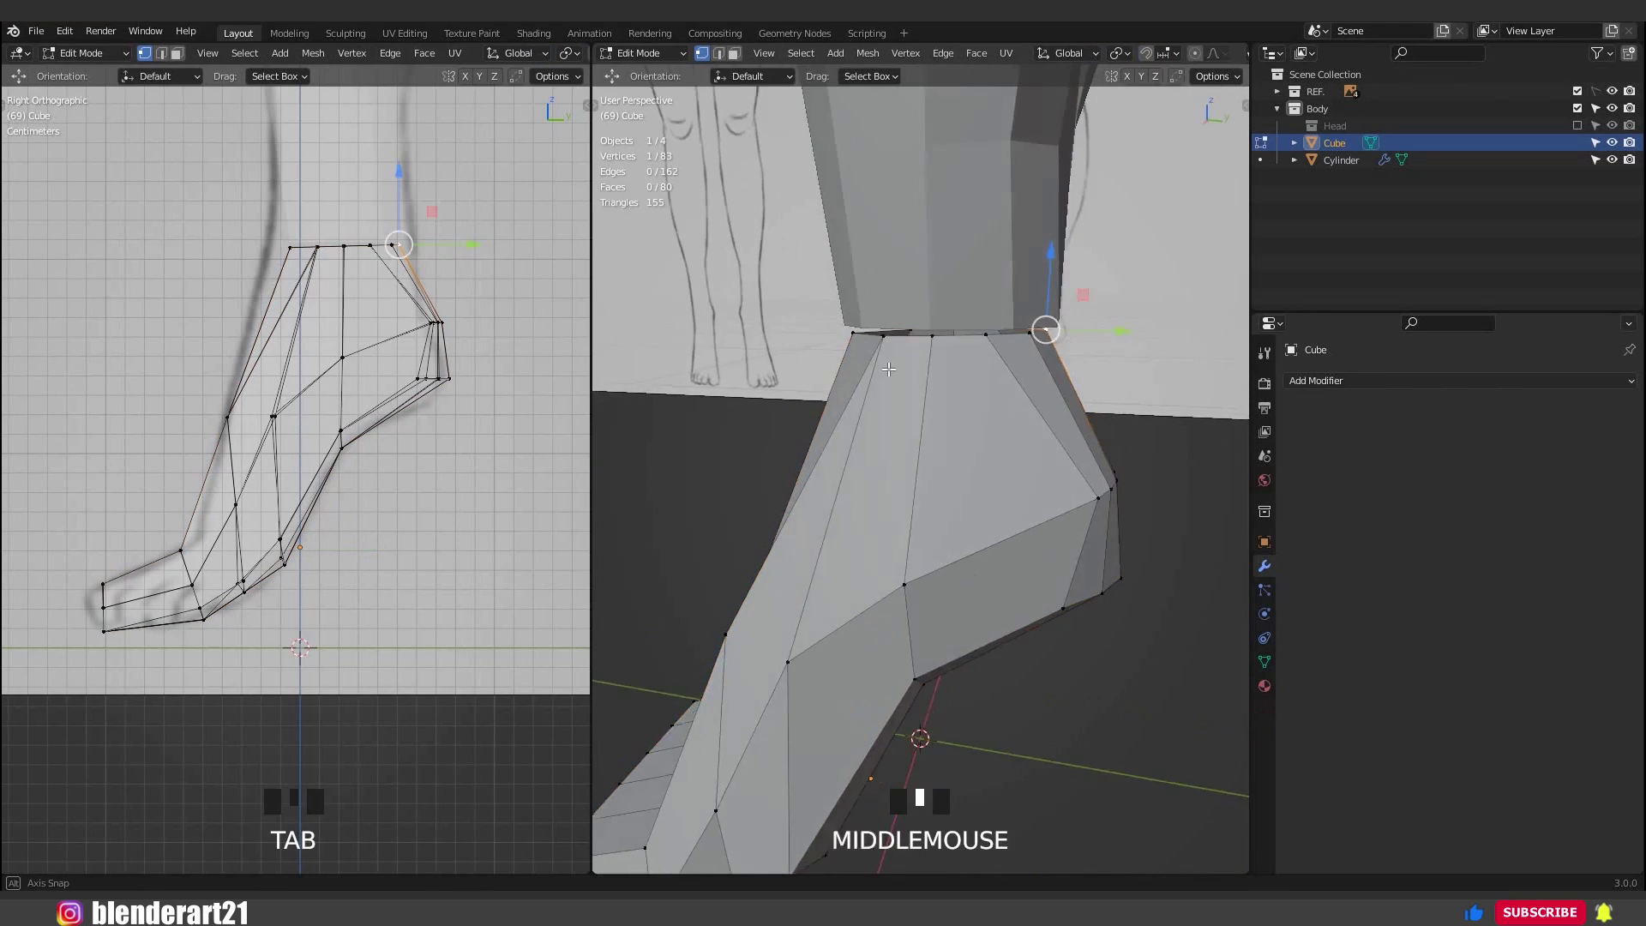
alt+click(1063, 339)
middle_drag(1132, 367, 1004, 704)
scroll(1043, 441, down, 2)
scroll(1003, 703, up, 2)
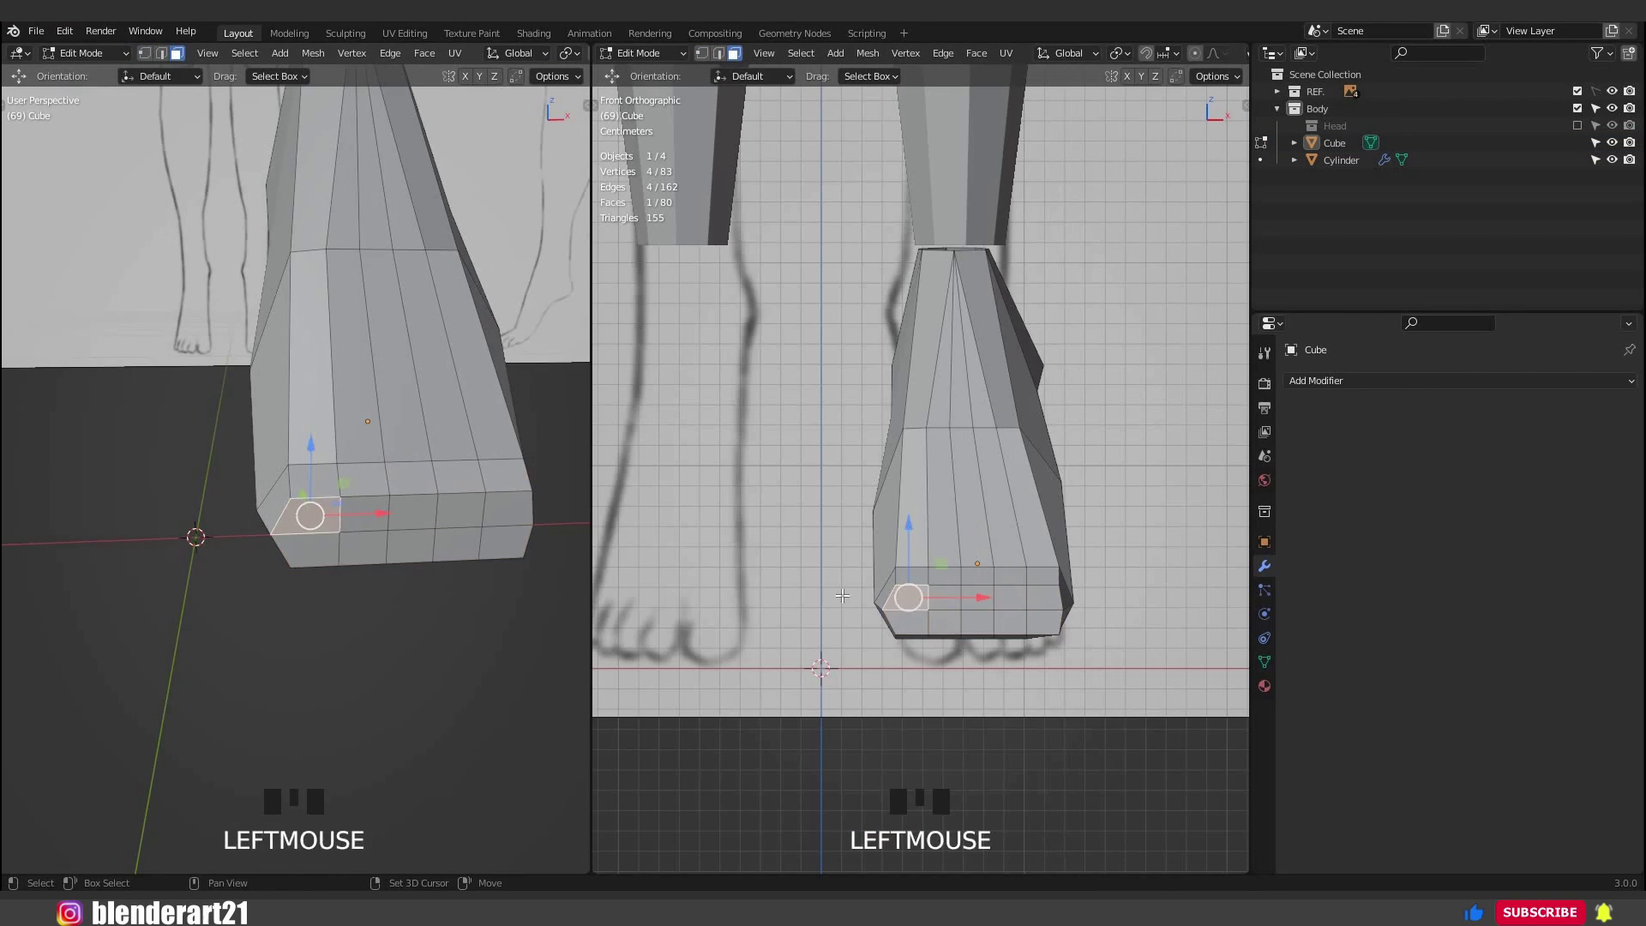
Select the first, third and fifth toe face pairs on the foot's front end and extrude them forward.
shift+click(296, 540)
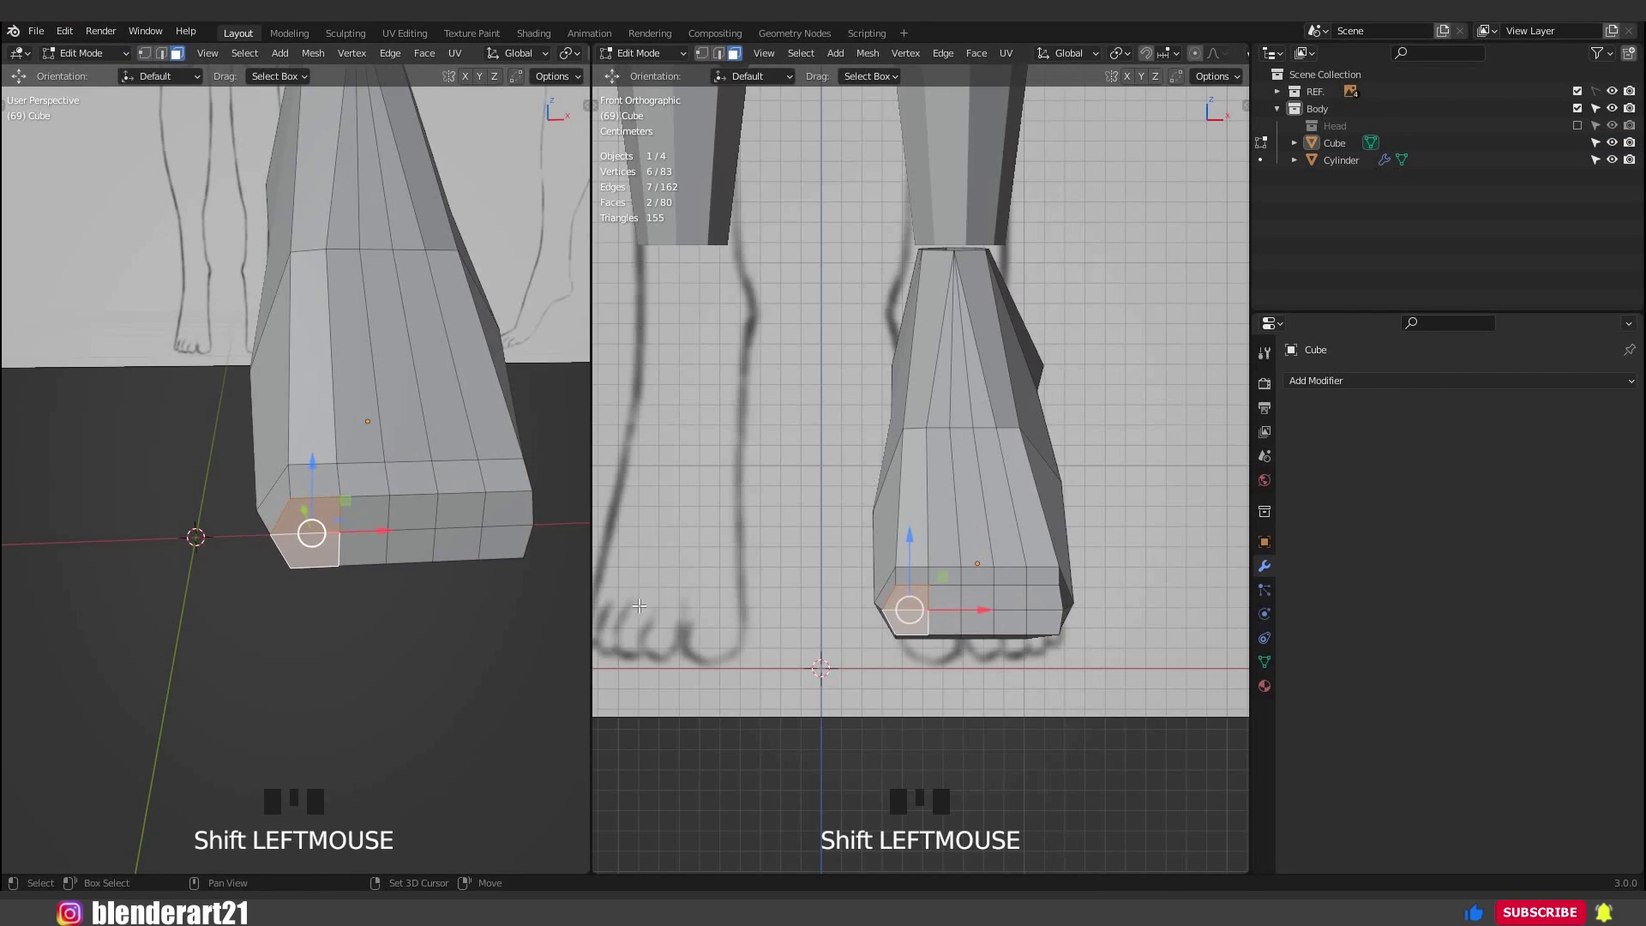
scroll(268, 570, up, 2)
shift+middle_drag(269, 570, 432, 561)
shift+click(408, 511)
shift+click(402, 553)
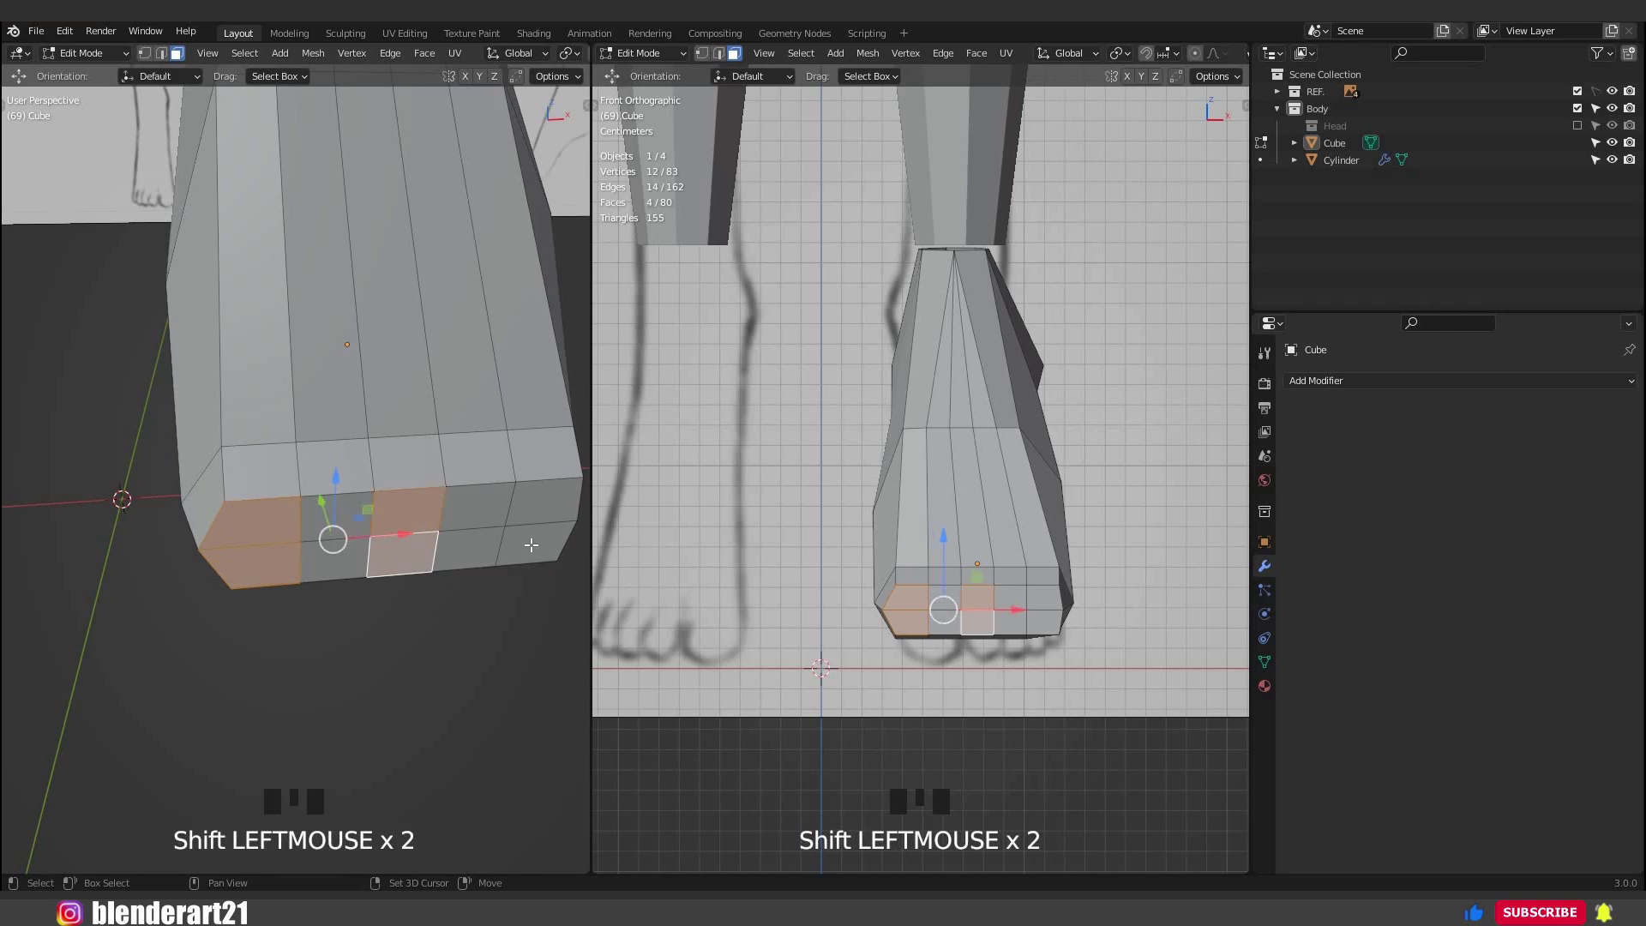
shift+click(542, 499)
shift+click(527, 542)
scroll(428, 570, down, 3)
middle_drag(397, 562, 397, 563)
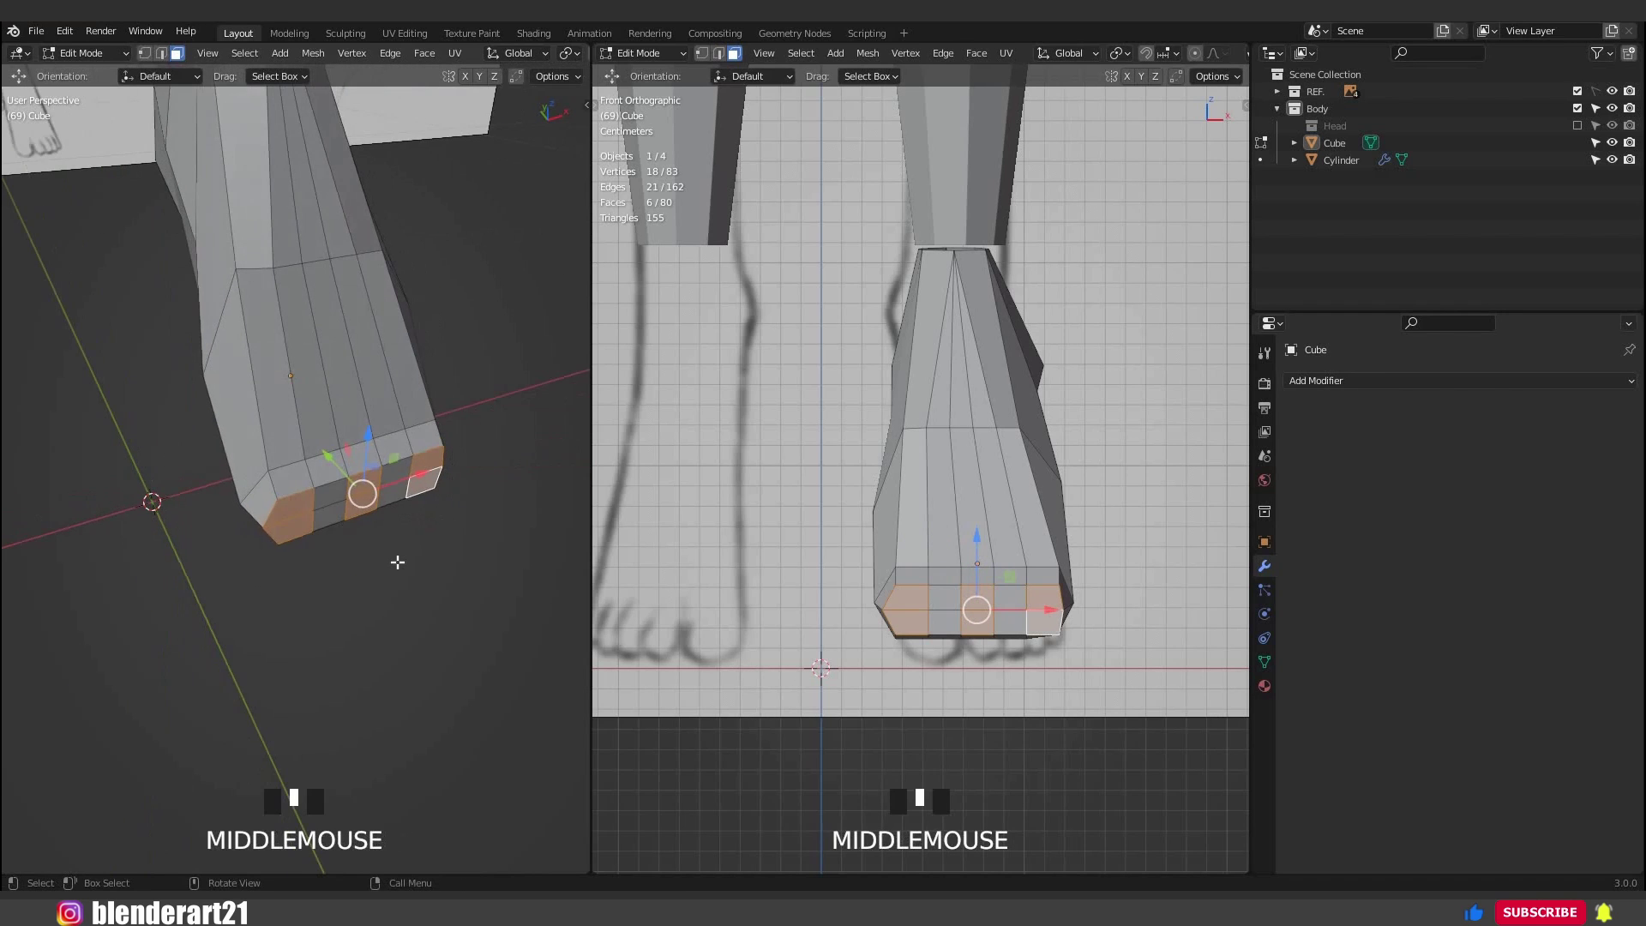
key(KP_3)
key(e)
click(228, 566)
Scale the end faces of the three extruded toes down along Z.
middle_drag(228, 566, 397, 618)
key(s)
key(z)
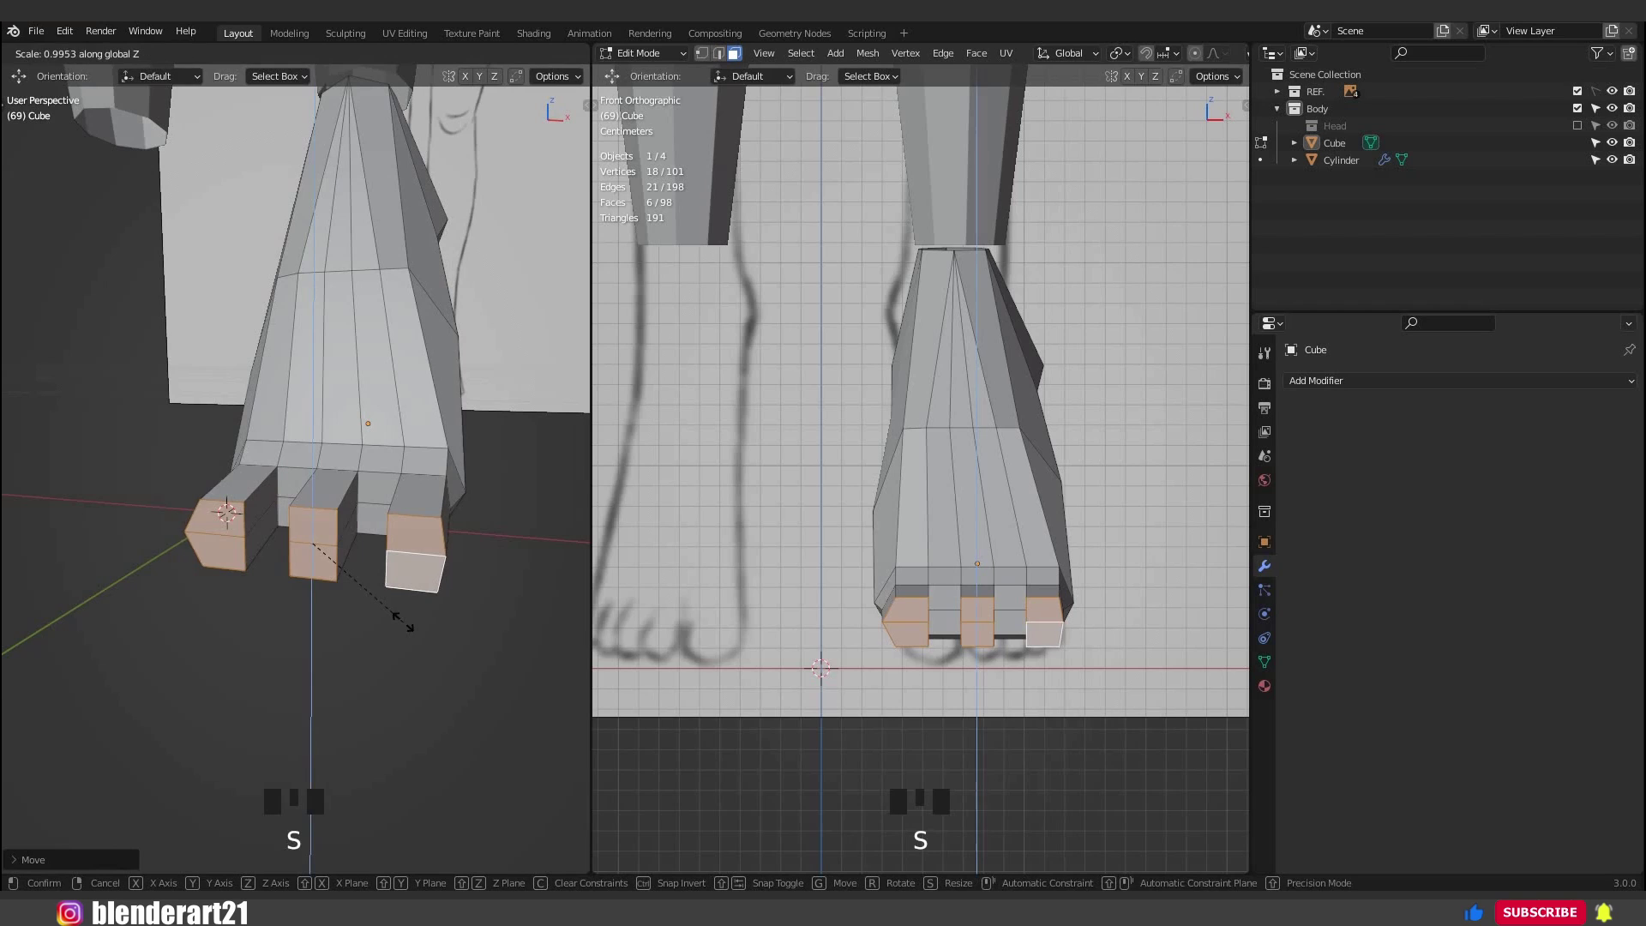
click(407, 597)
middle_drag(407, 597, 414, 588)
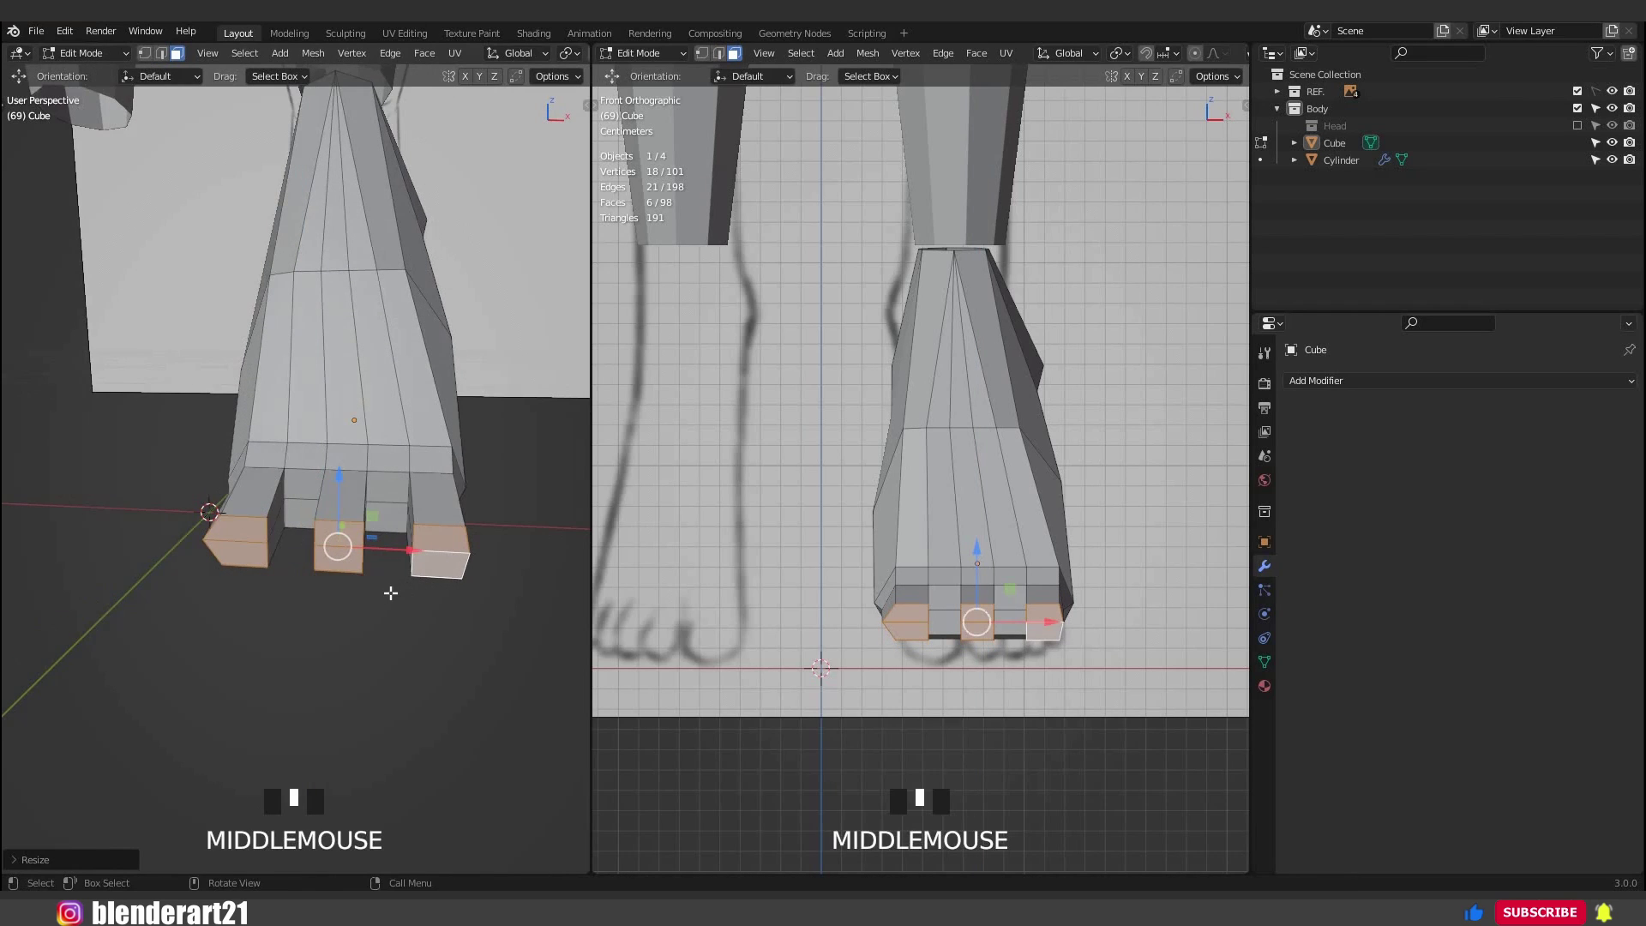
scroll(377, 597, up, 1)
middle_drag(275, 590, 181, 595)
Reposition the middle toe's two end faces and scale them down to taper the toe.
key(1)
key(3)
click(317, 578)
drag(148, 596, 203, 599)
middle_drag(204, 598, 326, 610)
key(s)
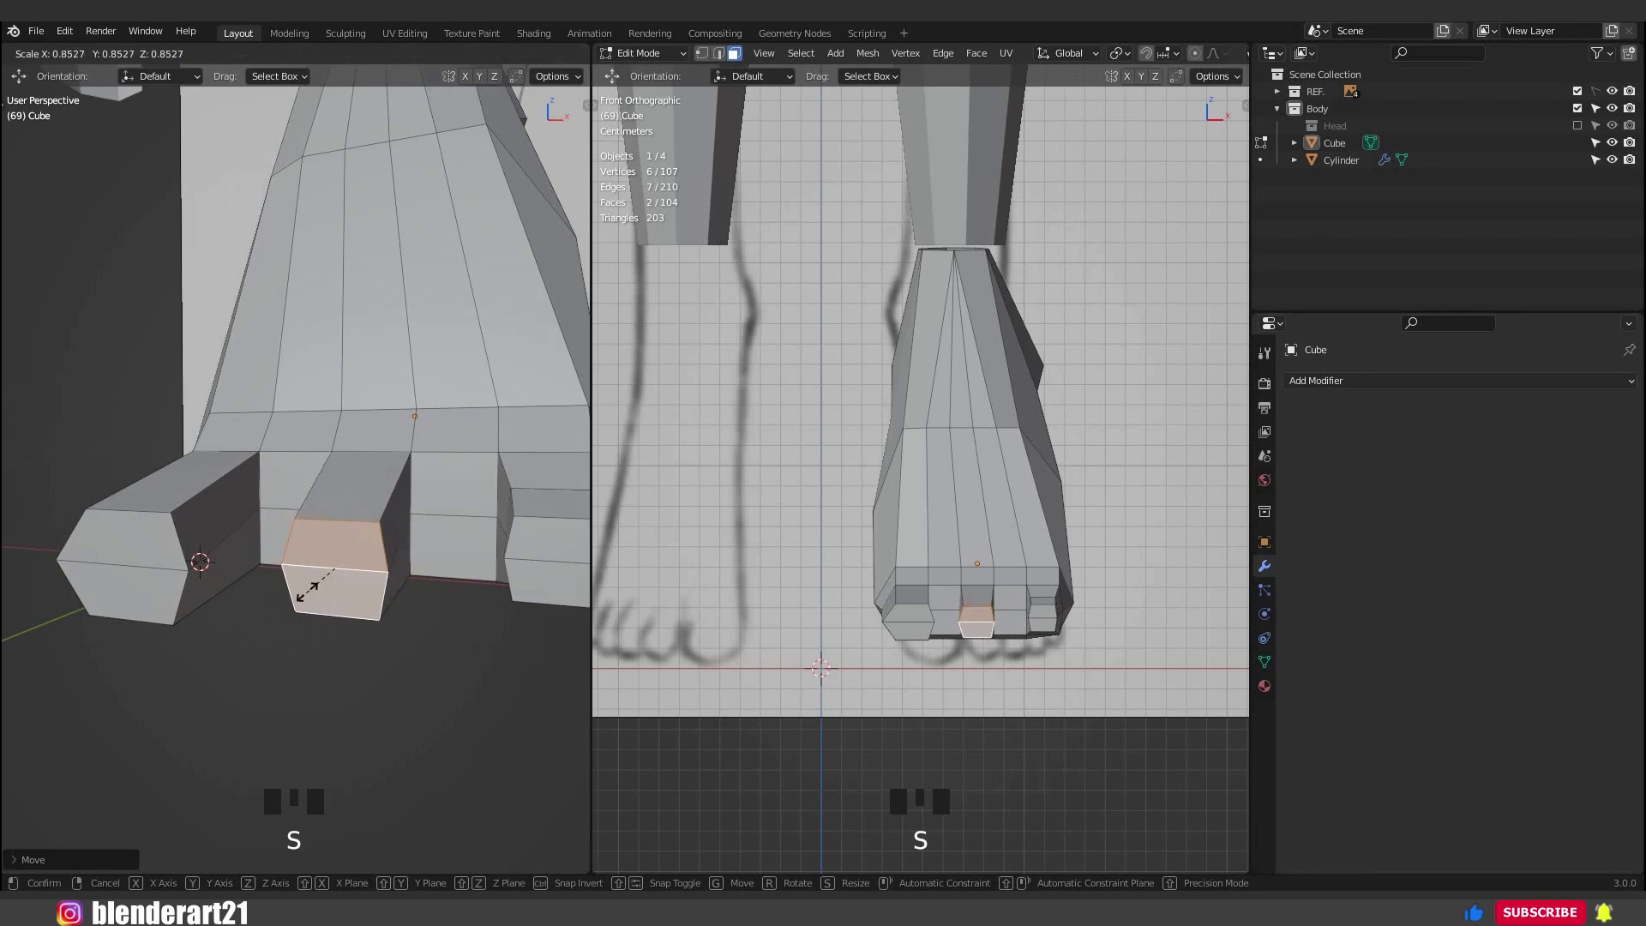
click(269, 514)
middle_drag(269, 515, 197, 558)
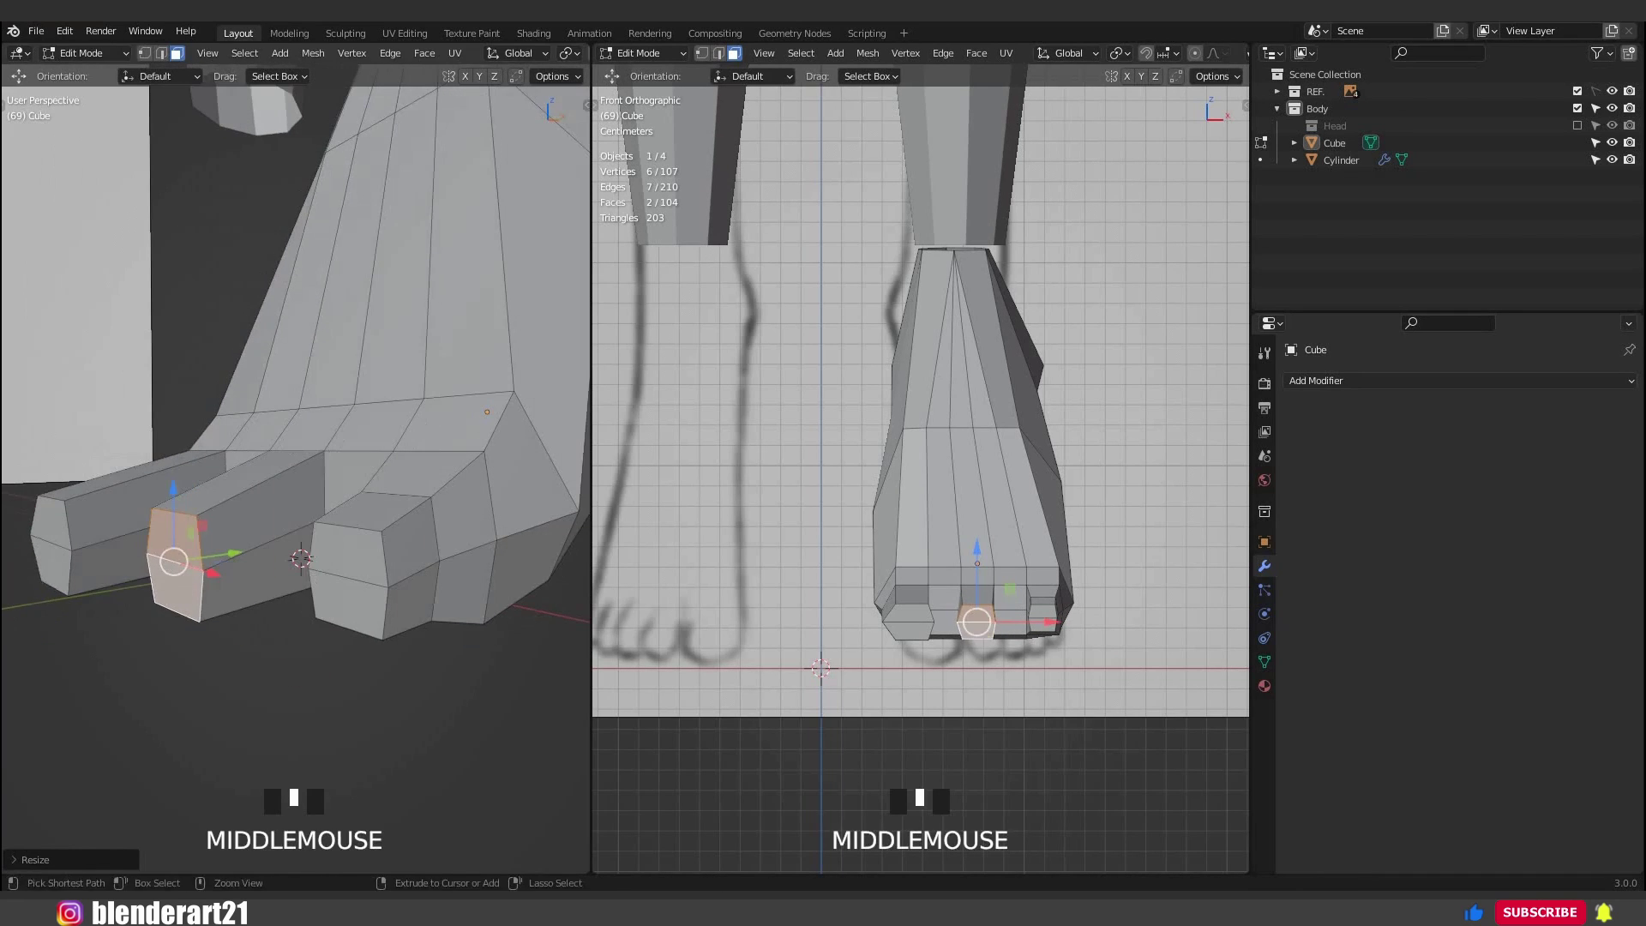
Add a loop cut across the length of the middle toe.
key(ctrl+r)
click(275, 558)
click(266, 632)
Extrude the second and fourth toe face pairs forward by about 0.03 m to form the remaining toes.
middle_drag(266, 632, 328, 586)
key(3)
click(286, 518)
shift+click(331, 518)
shift+click(378, 518)
shift+click(367, 531)
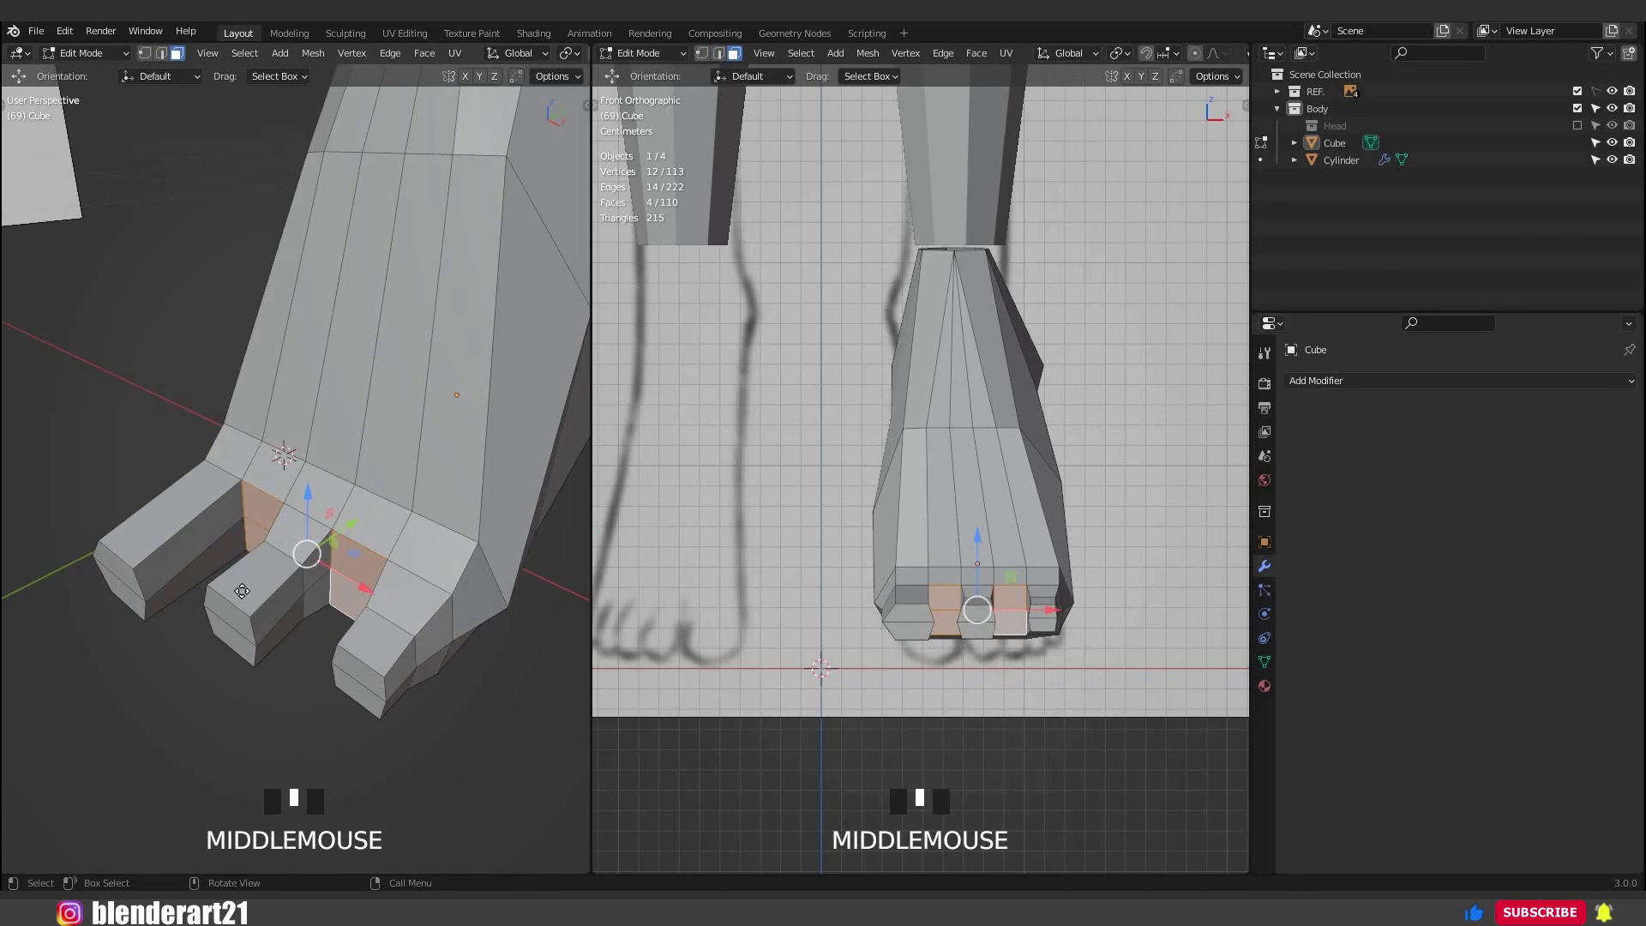
key(KP_3)
key(e)
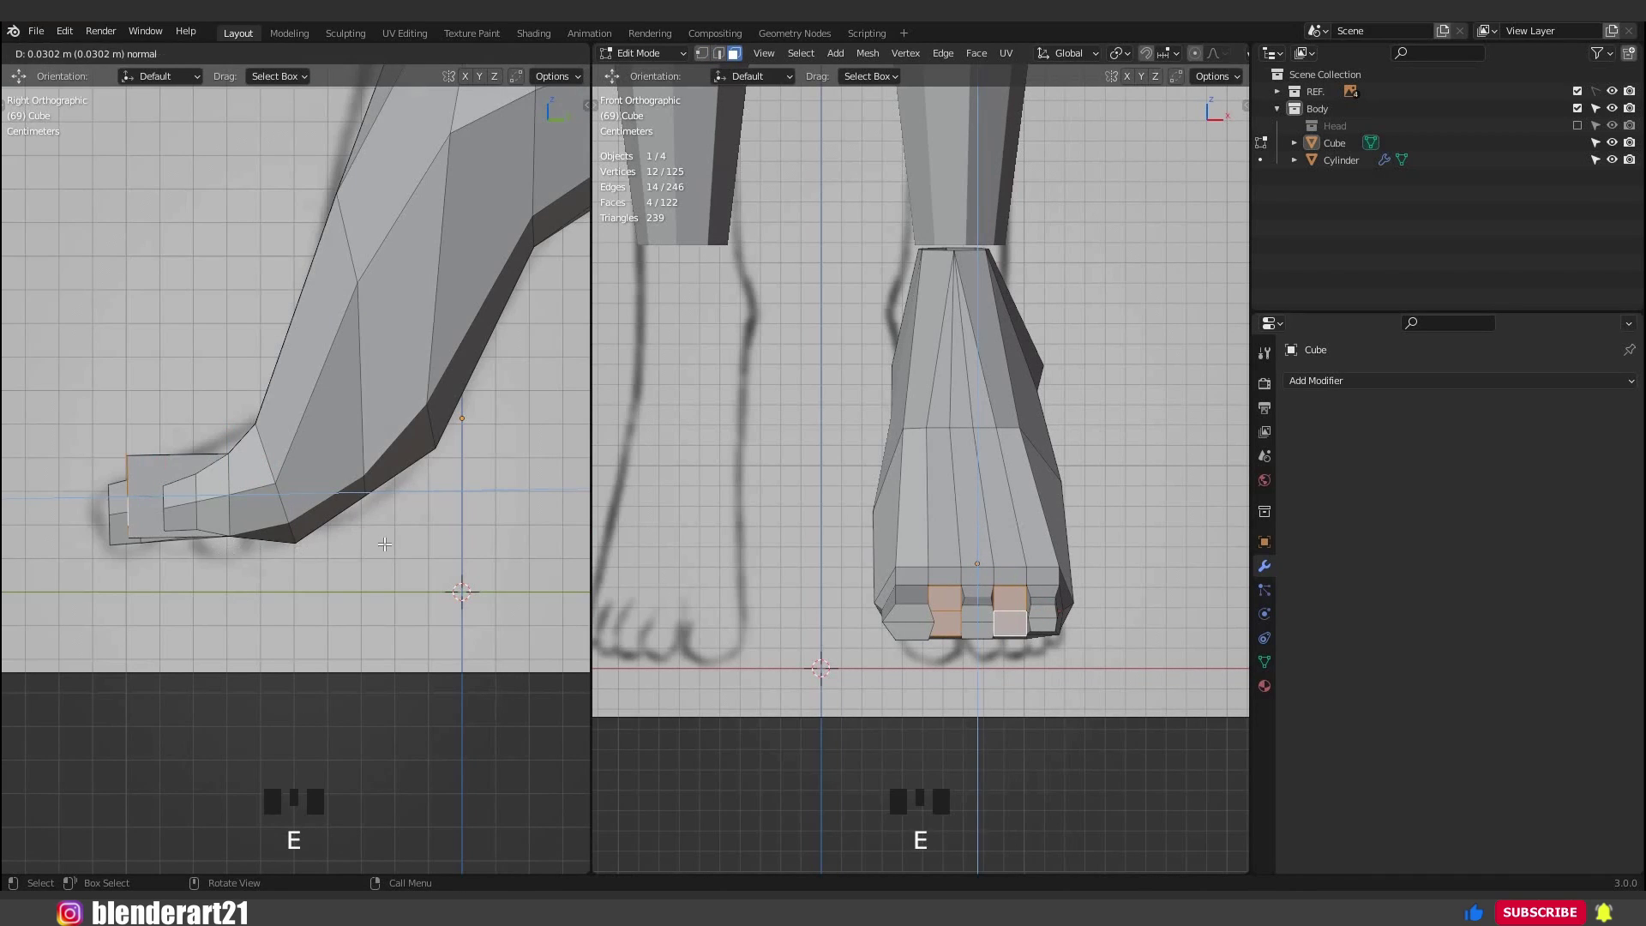
click(385, 543)
Scale the newly extruded second and fourth toe geometry to refine the toe shapes.
middle_drag(385, 543, 337, 533)
key(s)
click(375, 532)
scroll(360, 548, down, 3)
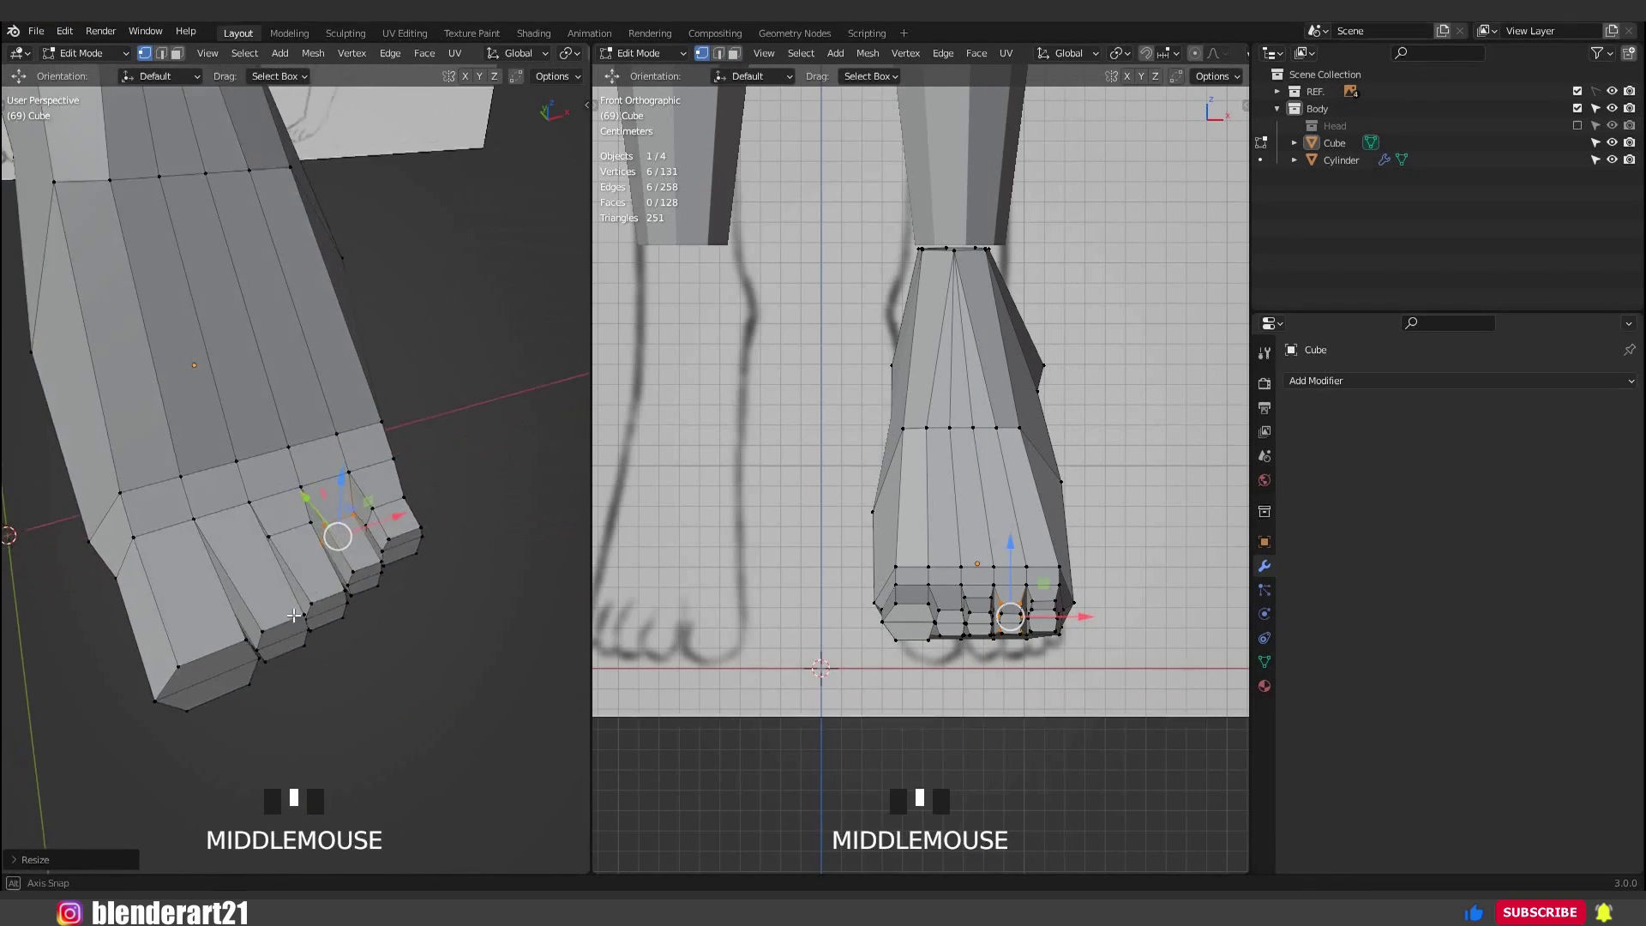
Add a loop cut across the second toe, next to the big toe.
scroll(327, 610, up, 2)
mouse_move(327, 609)
middle_down()
mouse_move(335, 591)
mouse_move(327, 611)
middle_up()
key(ctrl+r)
click(327, 610)
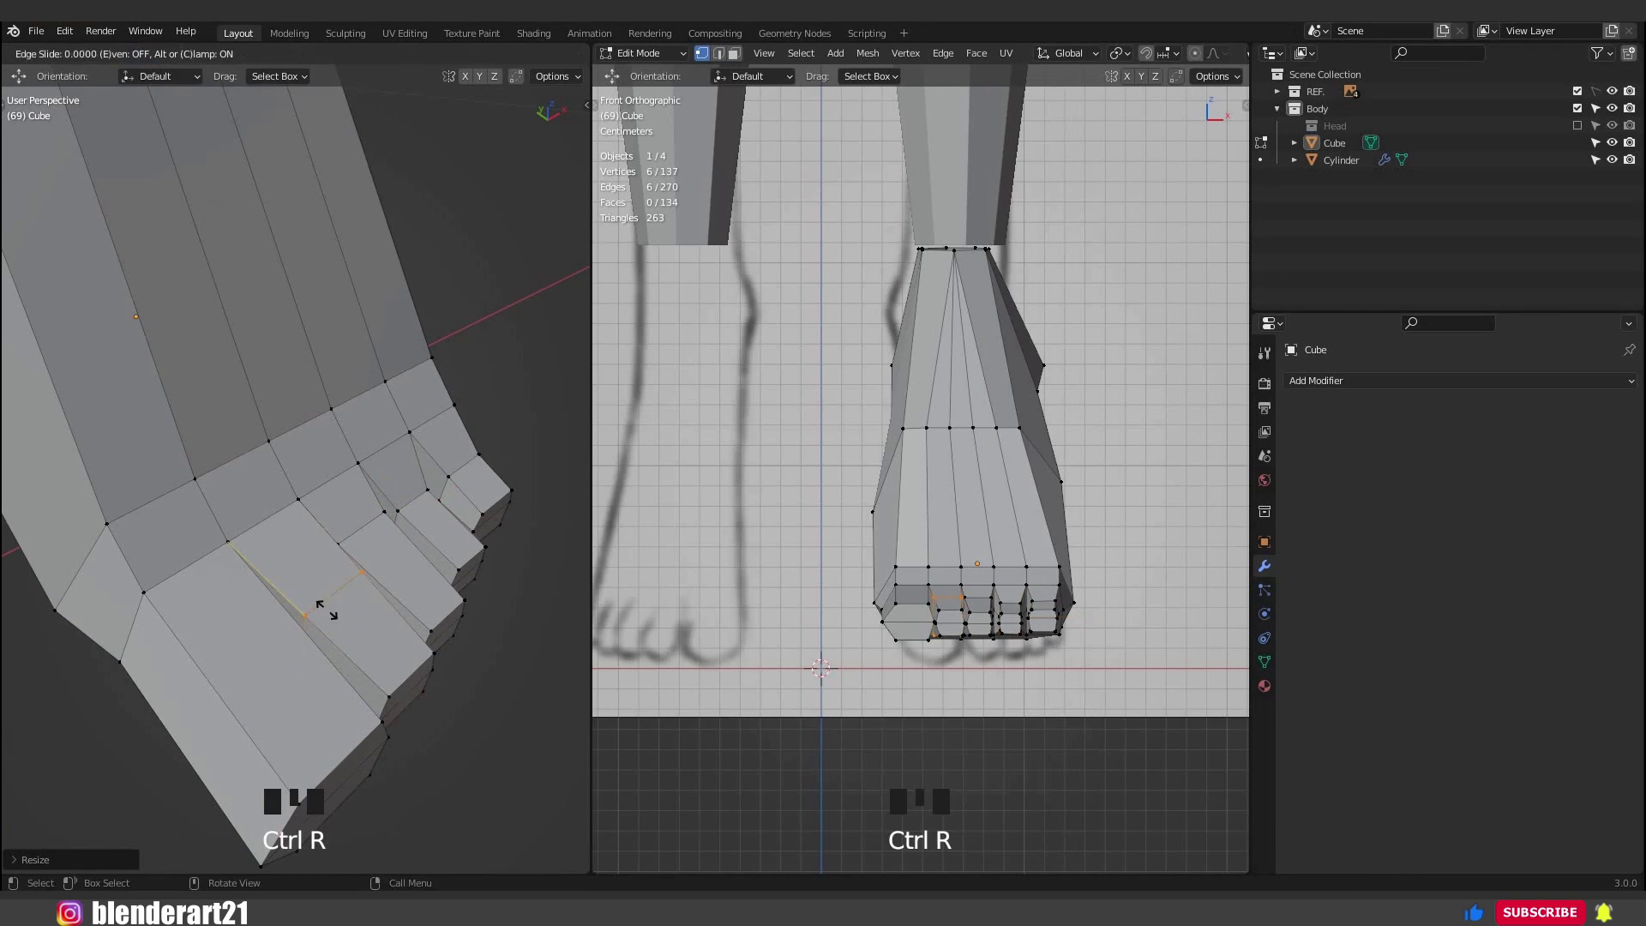
Add loop cuts across the second toe and the big toe, scaling each new loop to round the toe.
click(380, 607)
key(s)
click(295, 595)
middle_drag(175, 534, 260, 499)
key(ctrl+r)
click(260, 498)
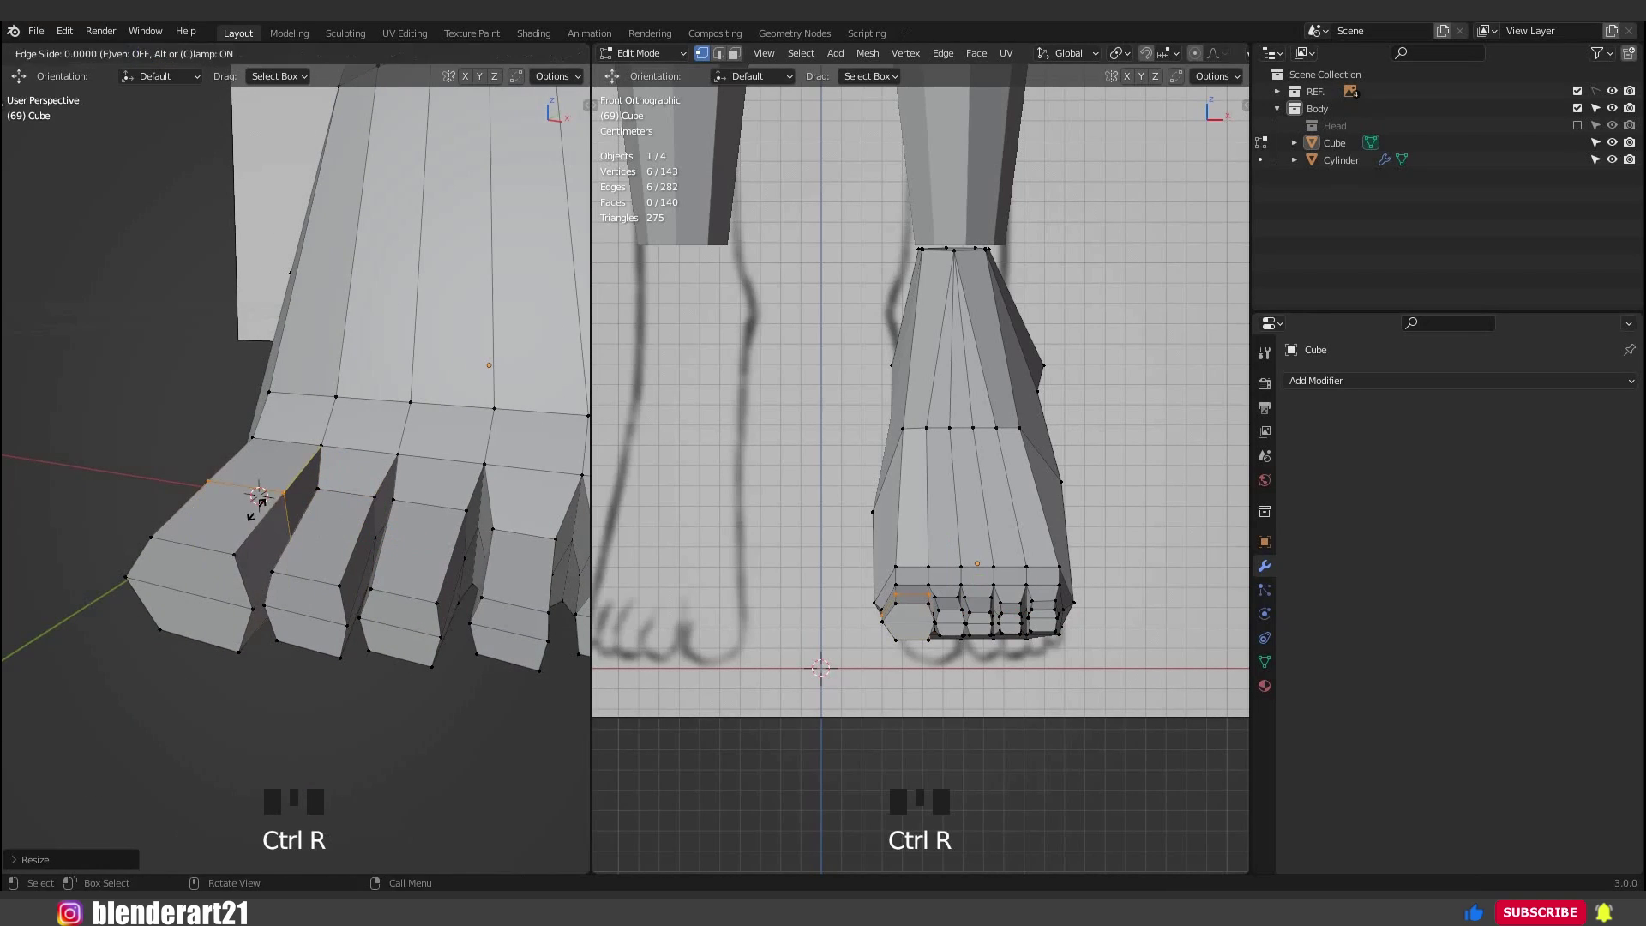
key(s)
click(335, 545)
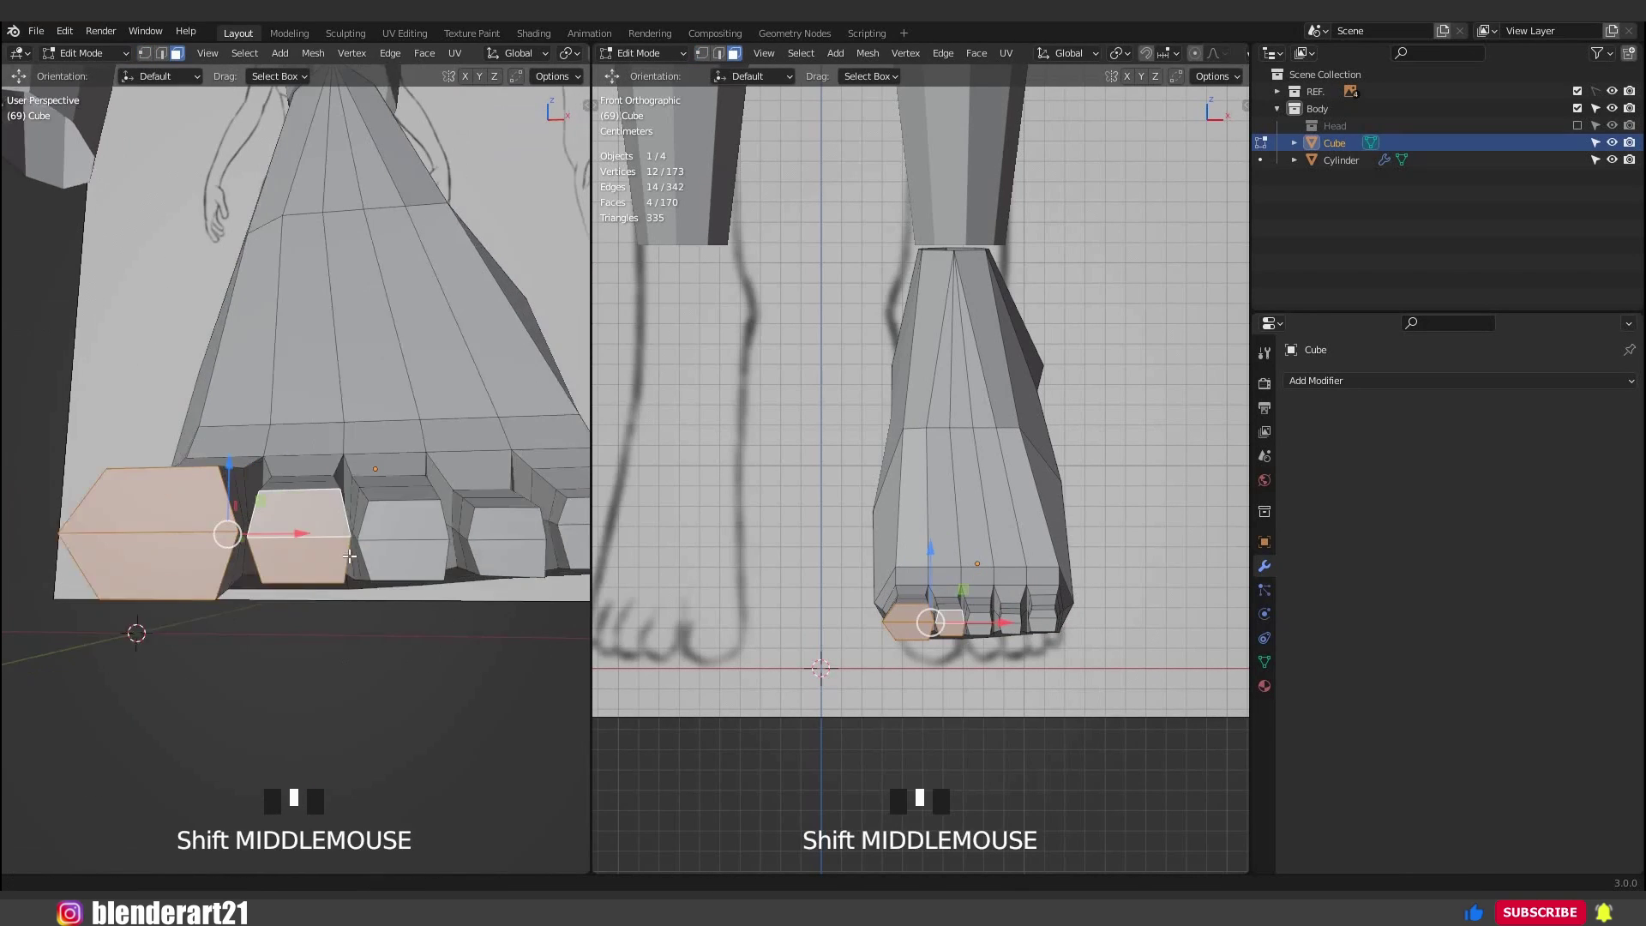
Inset the front end faces of all five toes together.
shift+middle_drag(467, 520, 442, 521)
shift+click(343, 514)
shift+click(343, 556)
shift+click(450, 519)
shift+click(450, 556)
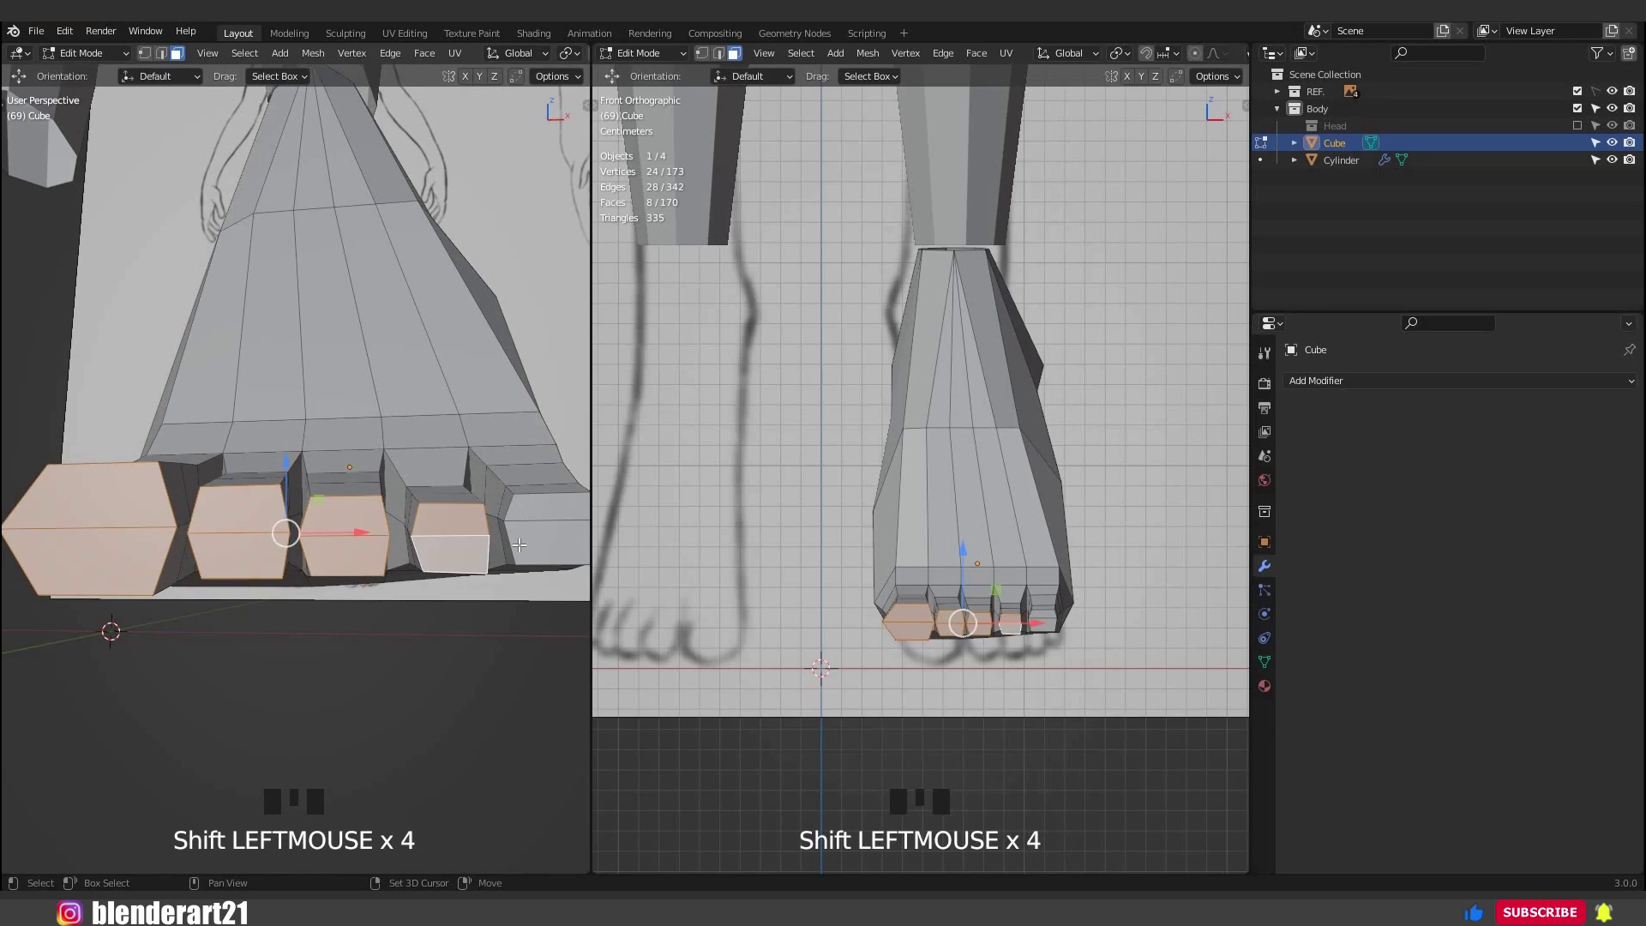
shift+click(545, 506)
shift+click(544, 542)
mouse_move(386, 557)
middle_down()
mouse_move(371, 554)
mouse_move(392, 556)
middle_up()
scroll(378, 549, down, 3)
key(i)
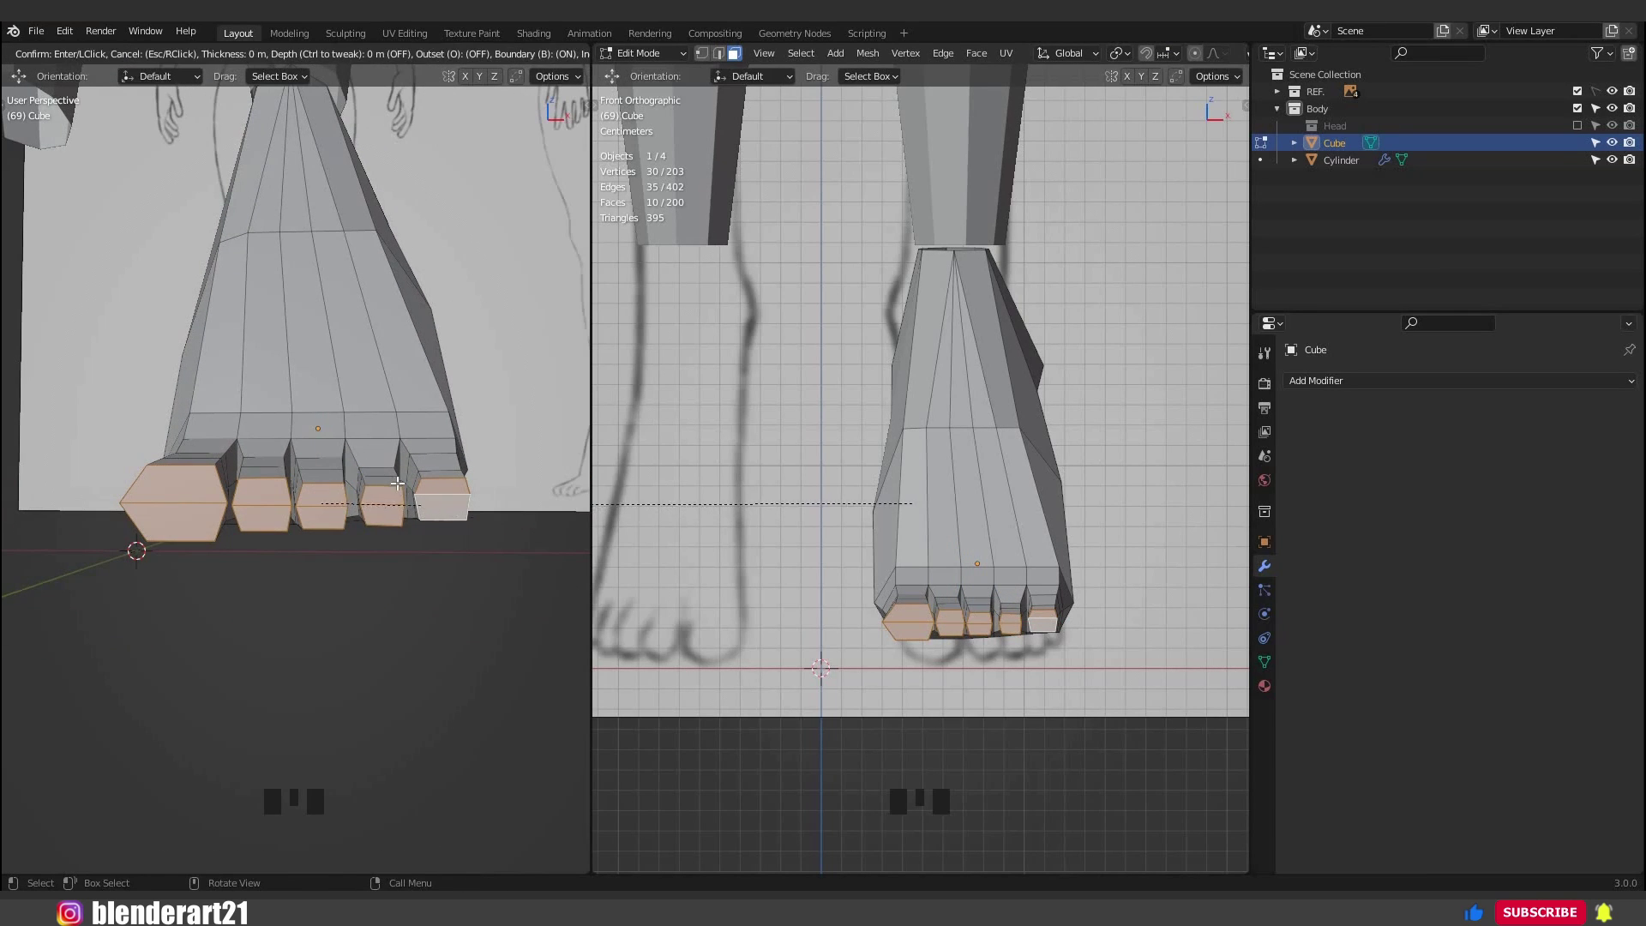
click(239, 555)
scroll(367, 517, up, 1)
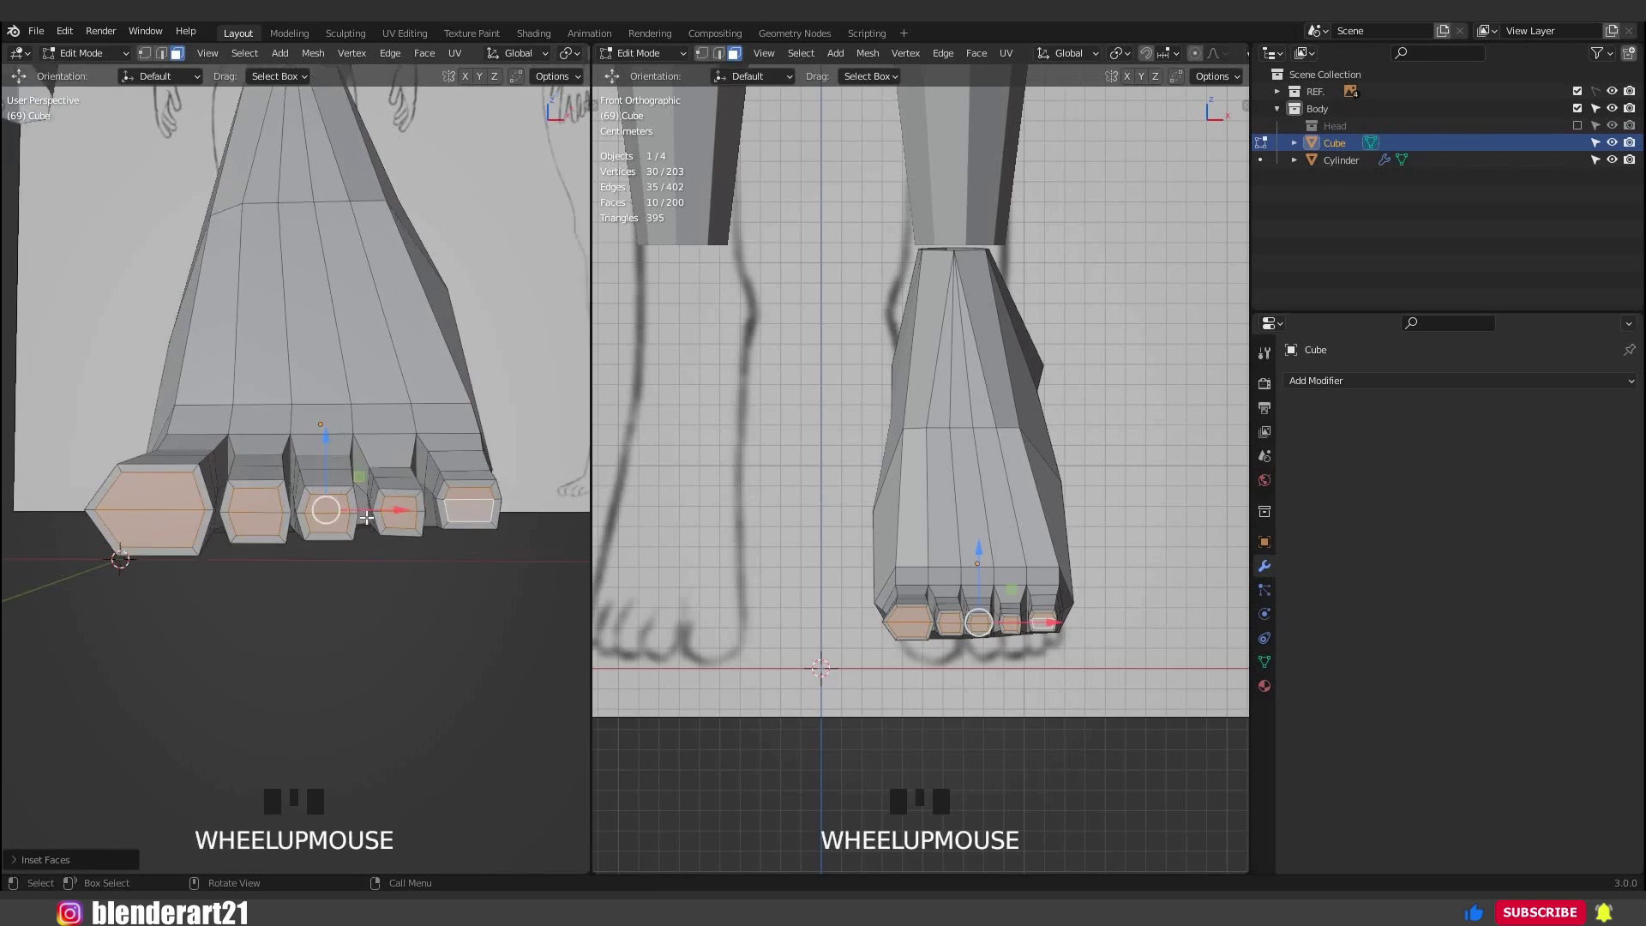
Pull the inset toe-tip faces outward and scale them down around their individual origins.
middle_drag(367, 517, 388, 513)
drag(383, 515, 400, 561)
key(s)
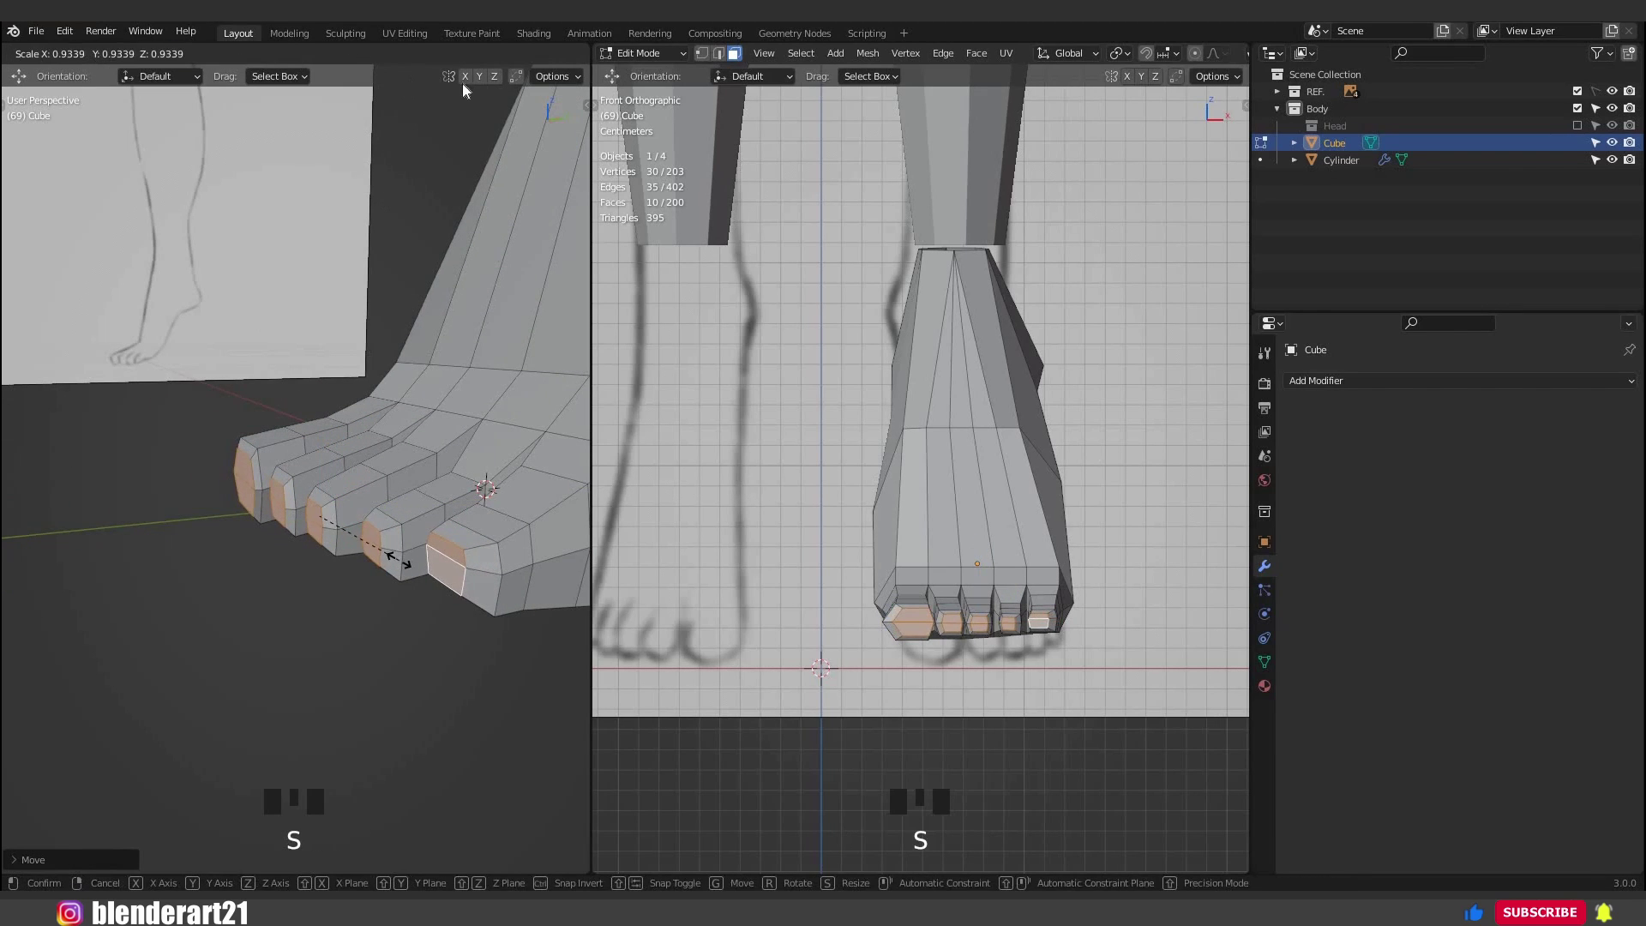
key(Escape)
scroll(377, 53, down, 7)
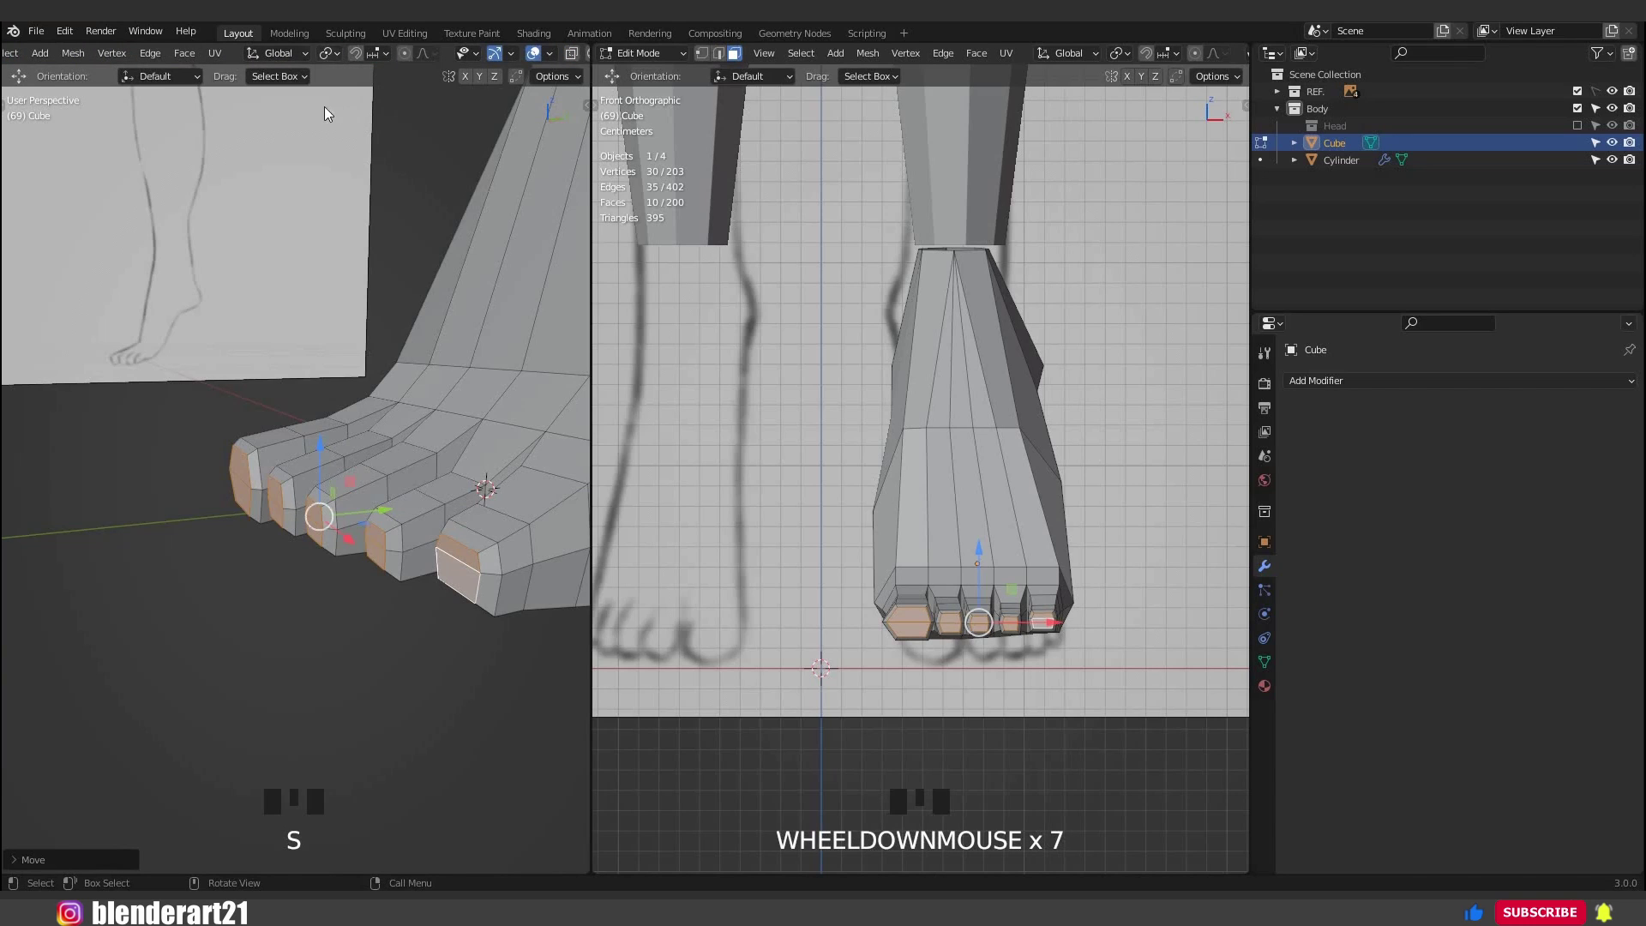
click(329, 53)
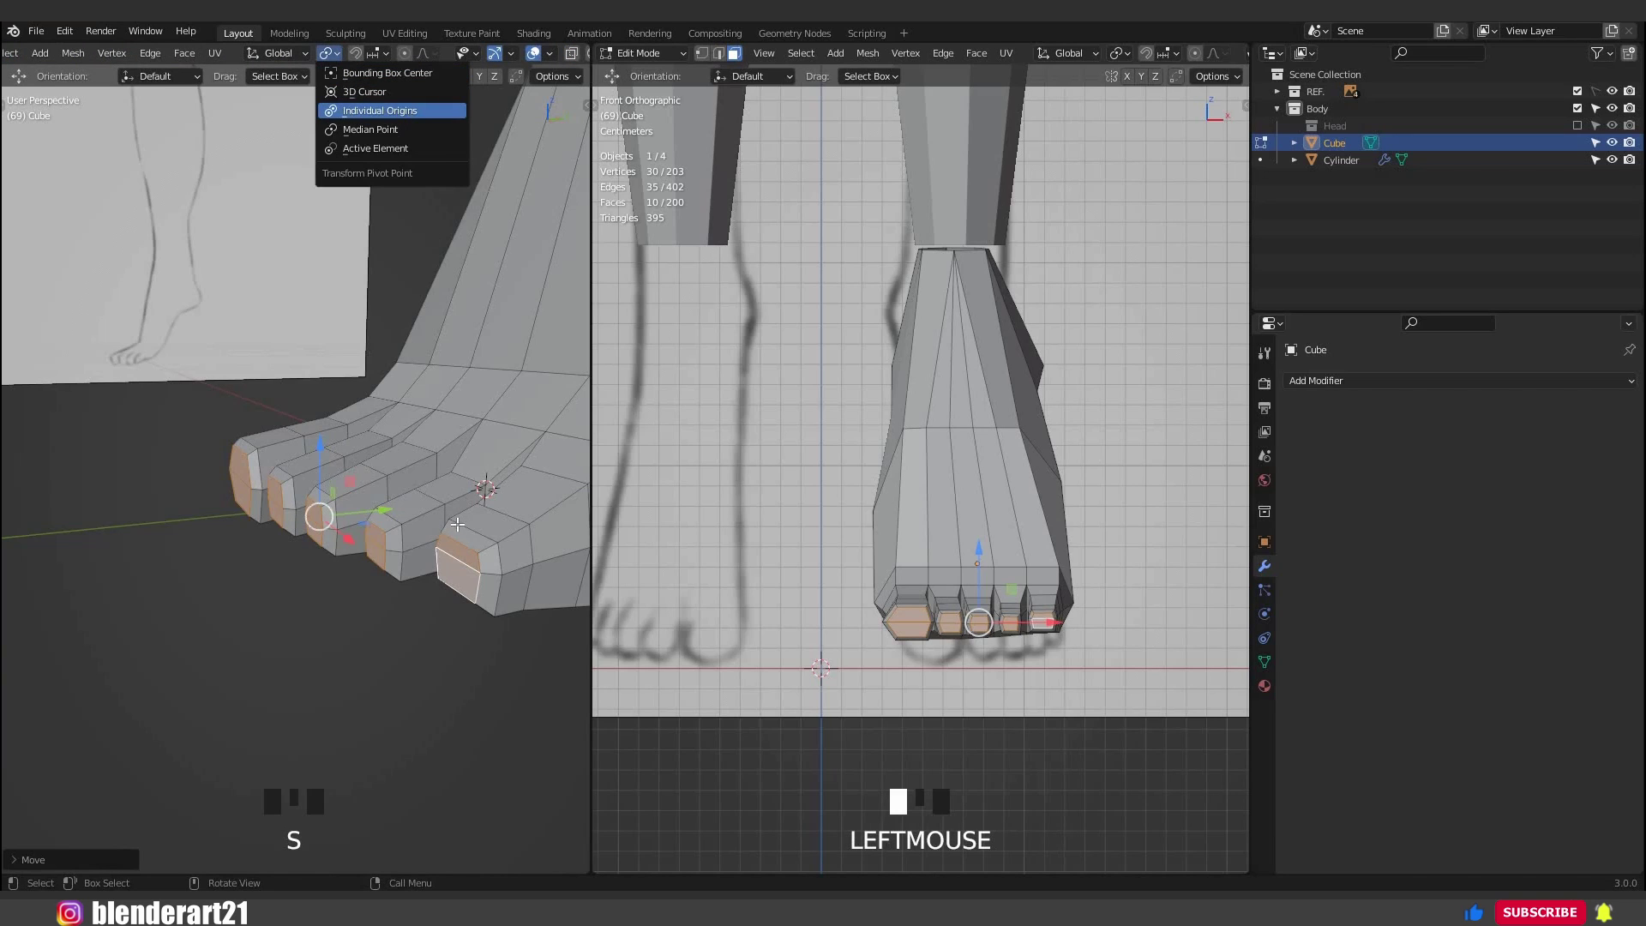
click(379, 111)
key(s)
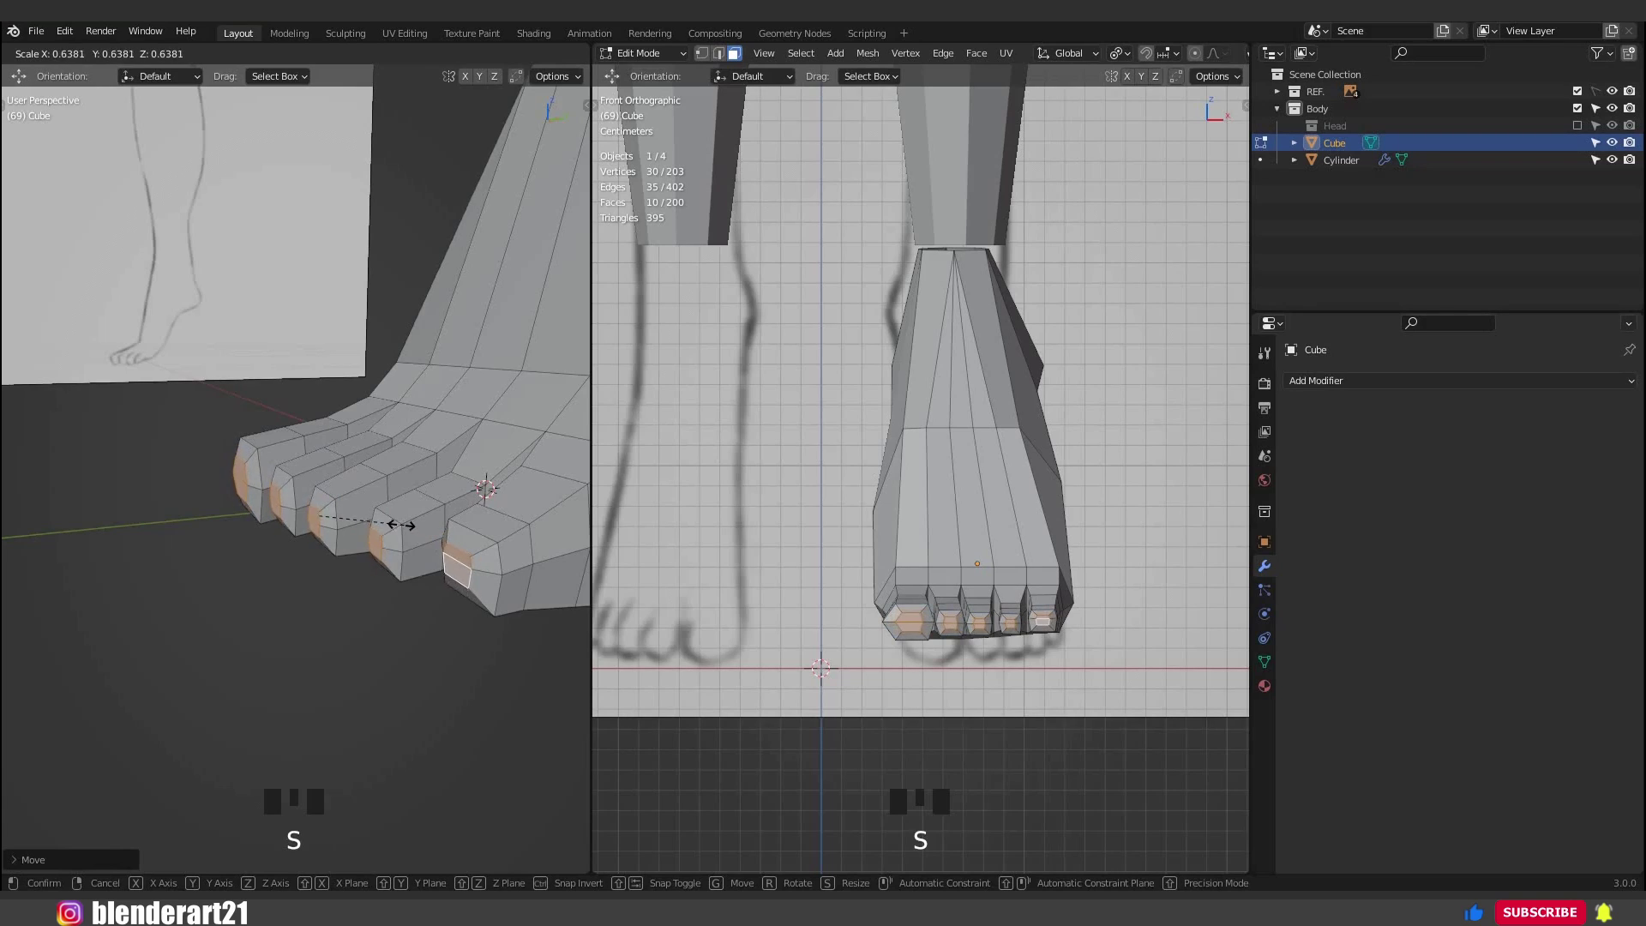
click(414, 615)
Grow the selection to the surrounding toe-tip faces and scale the toe ends.
middle_drag(413, 614, 268, 524)
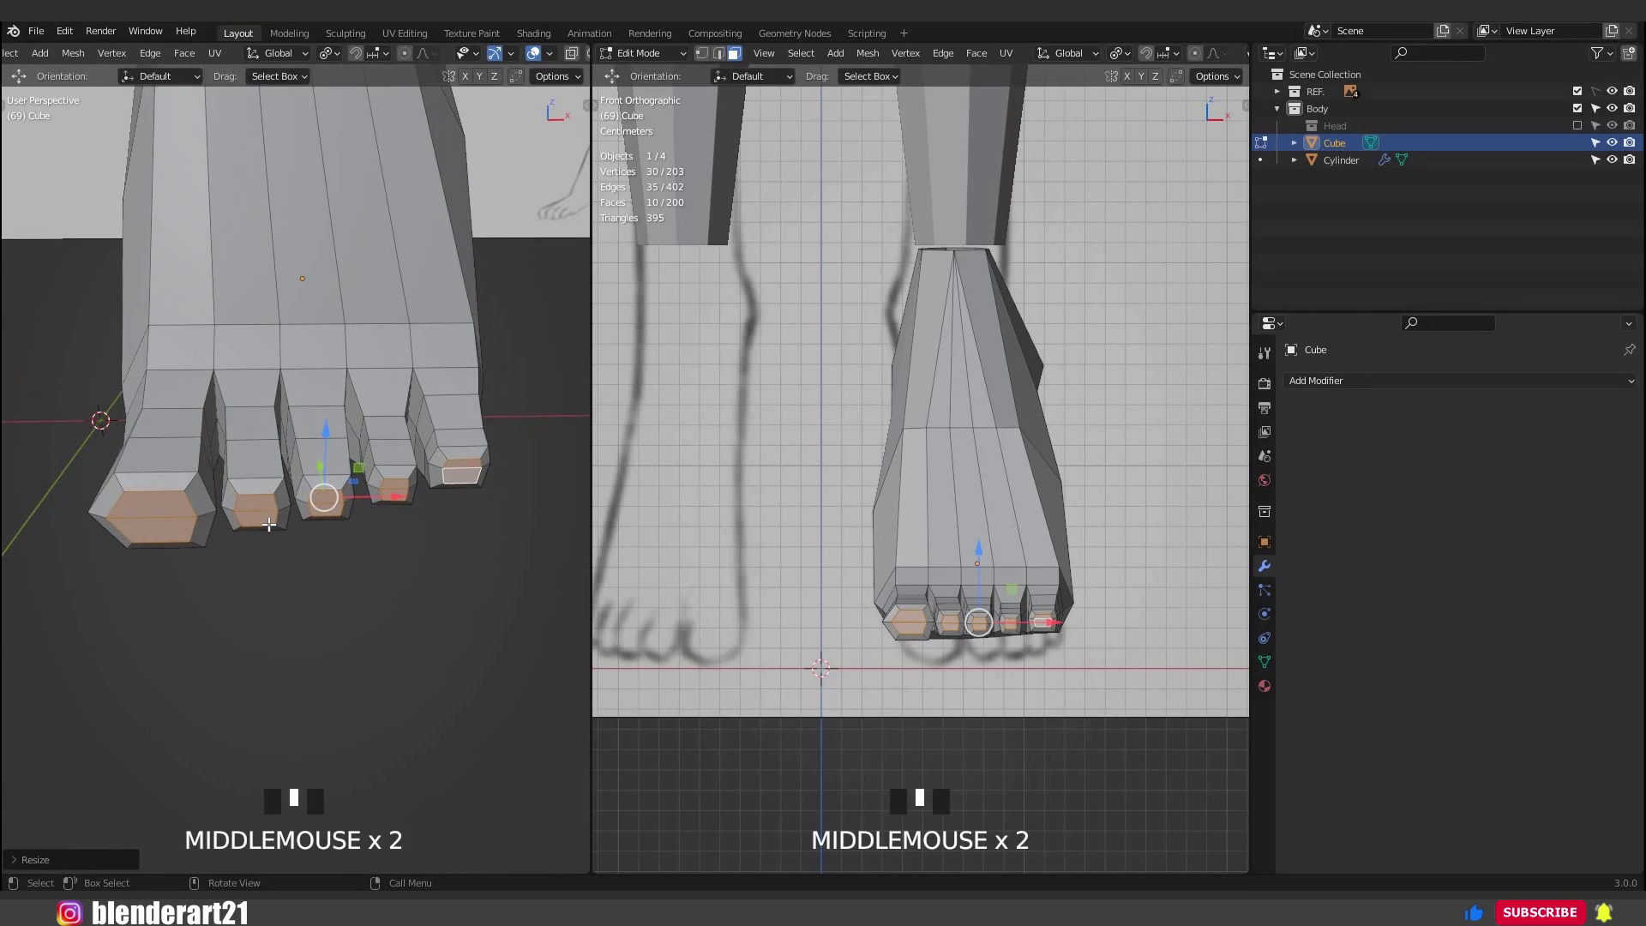
key(ctrl+KP_Add)
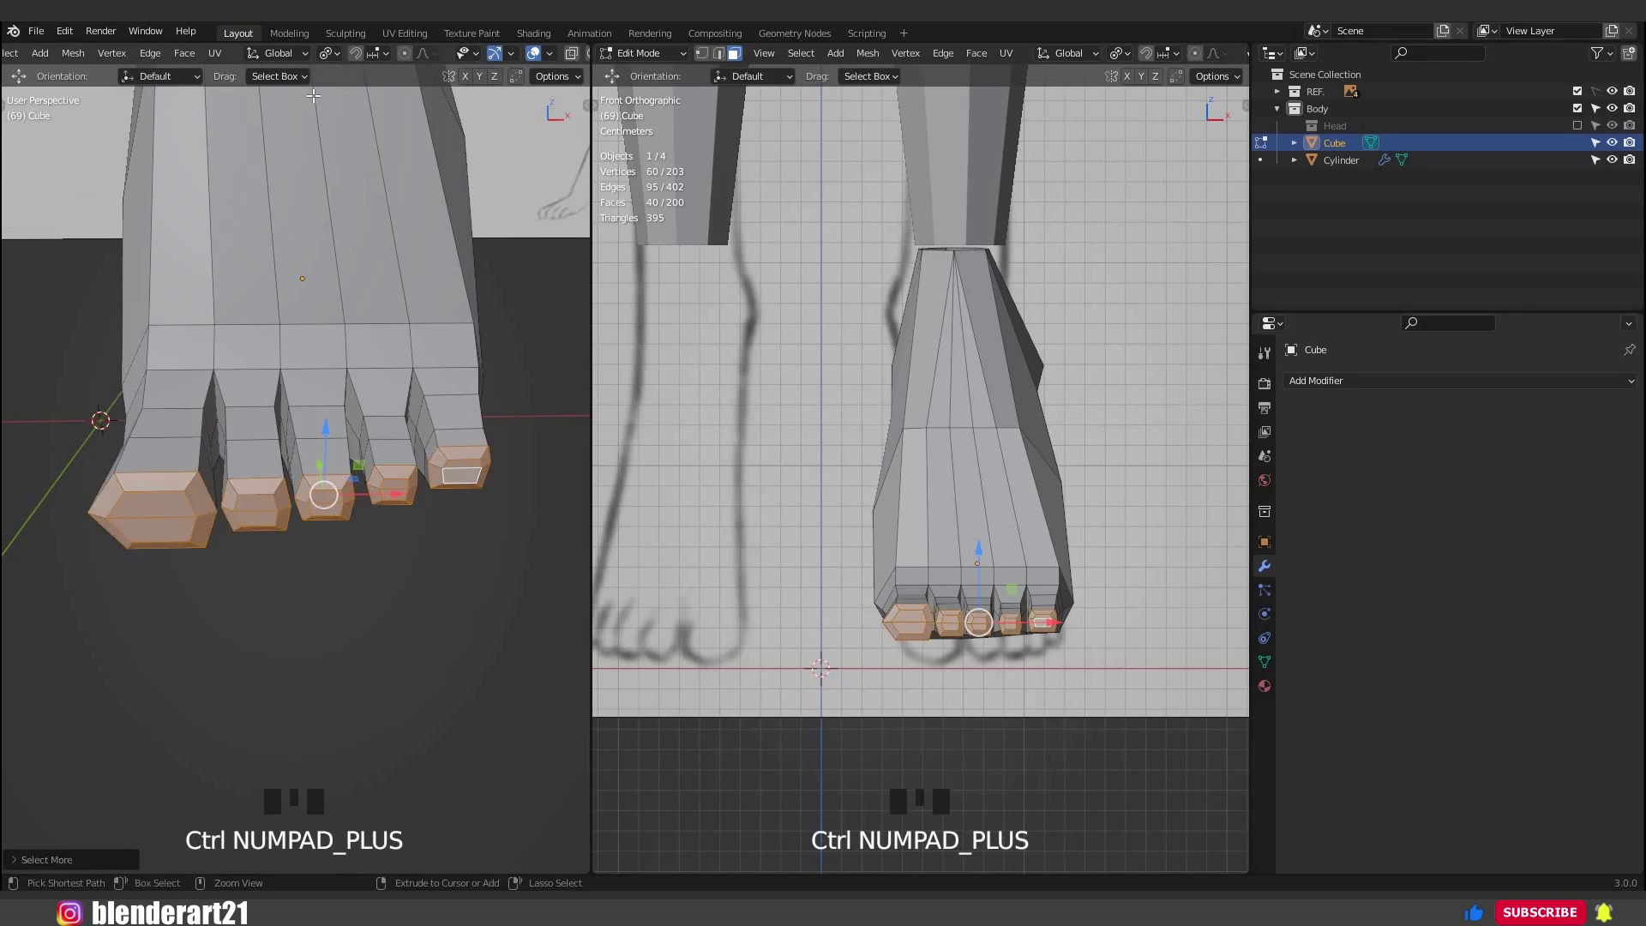
key(s)
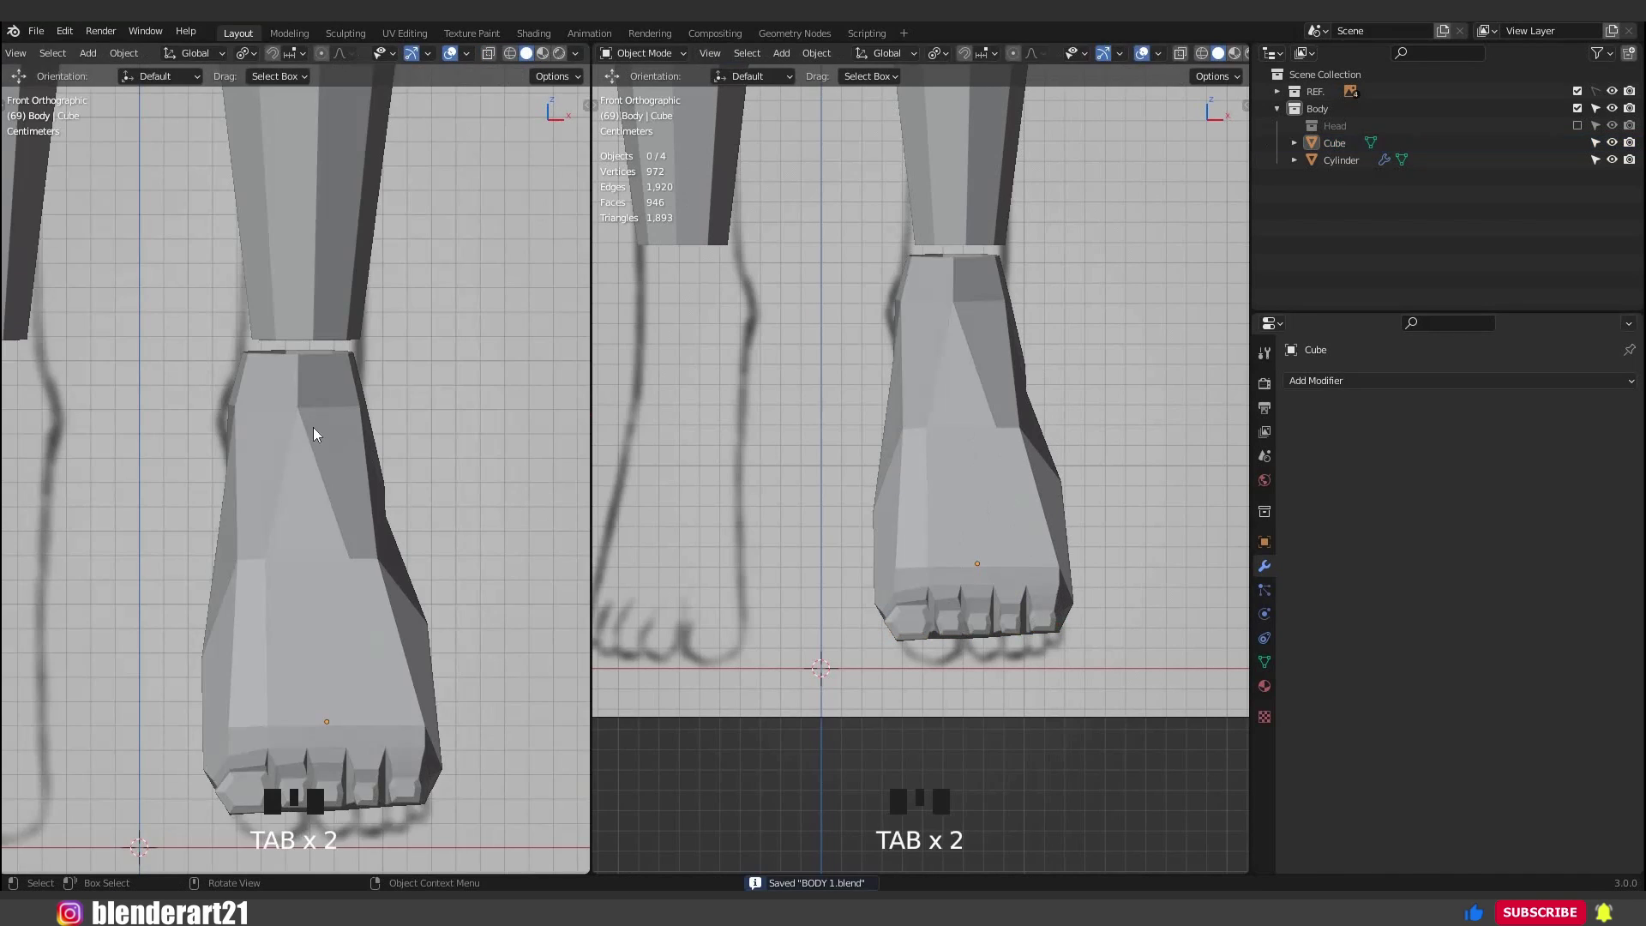
Join the foot object into the mirrored body object.
click(347, 383)
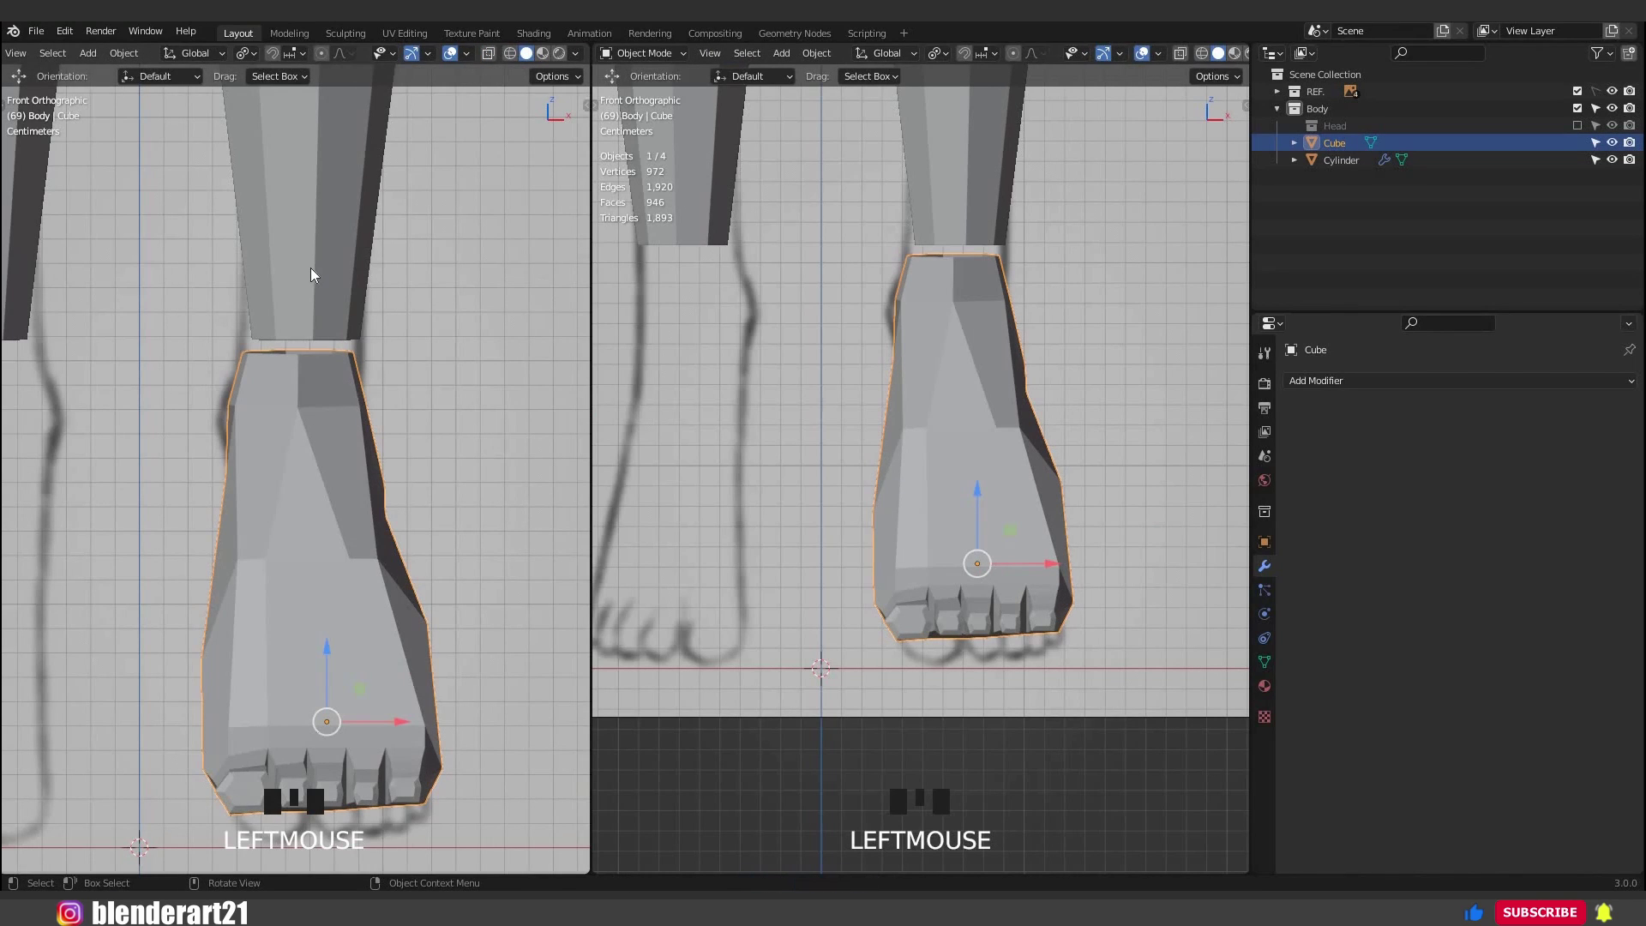
shift+click(310, 344)
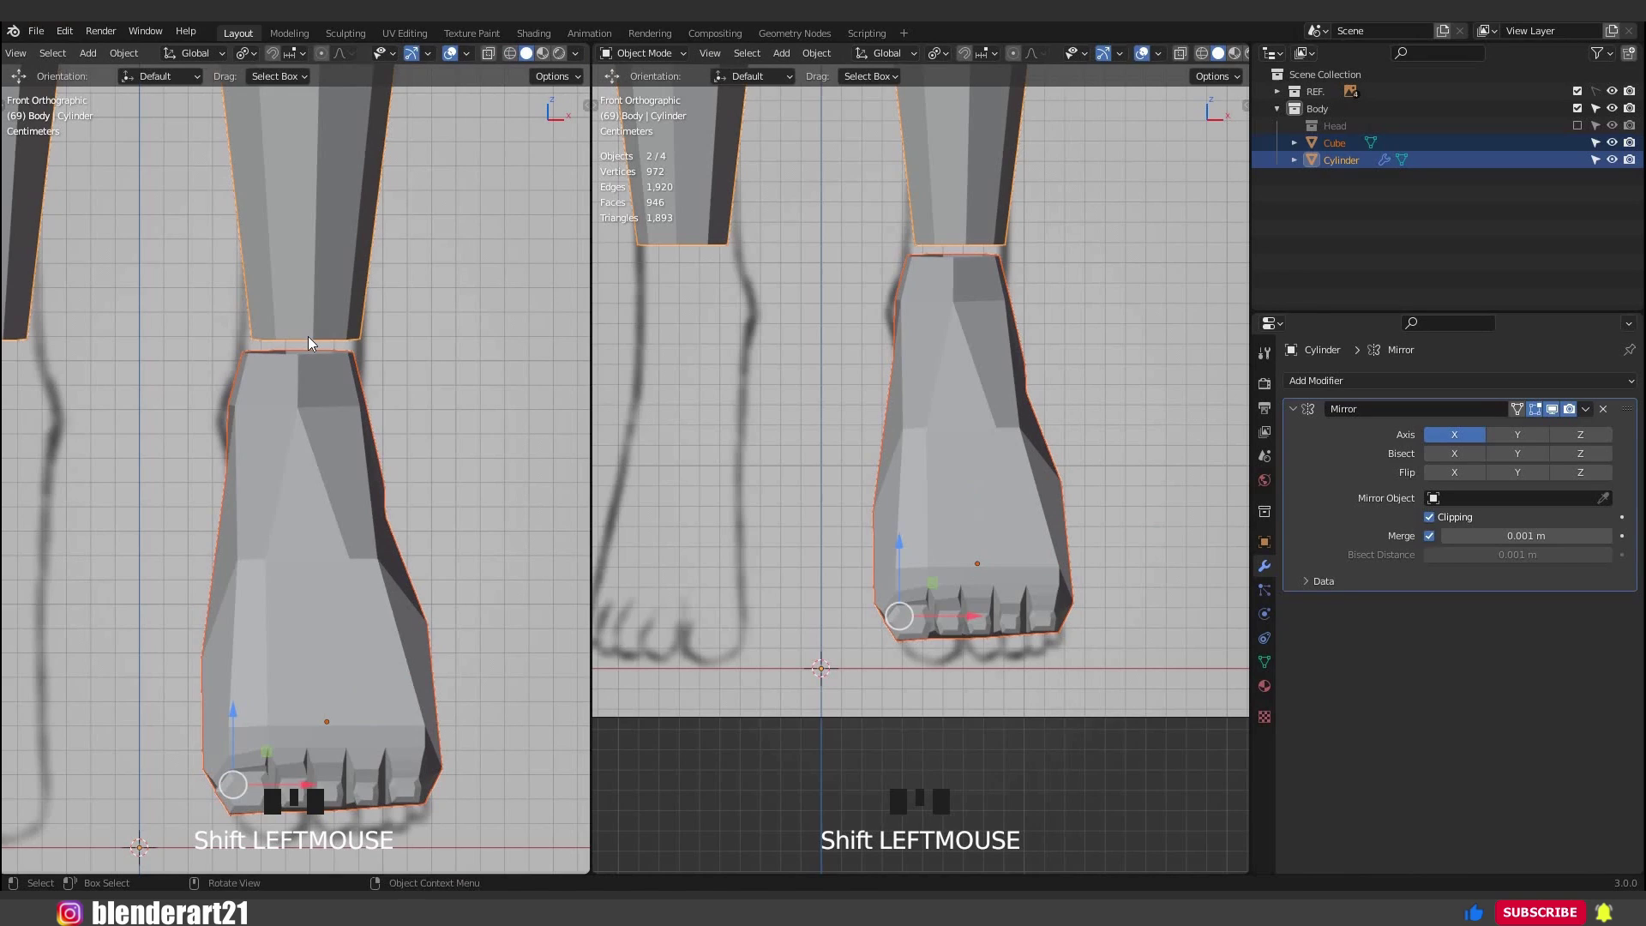
key(ctrl+j)
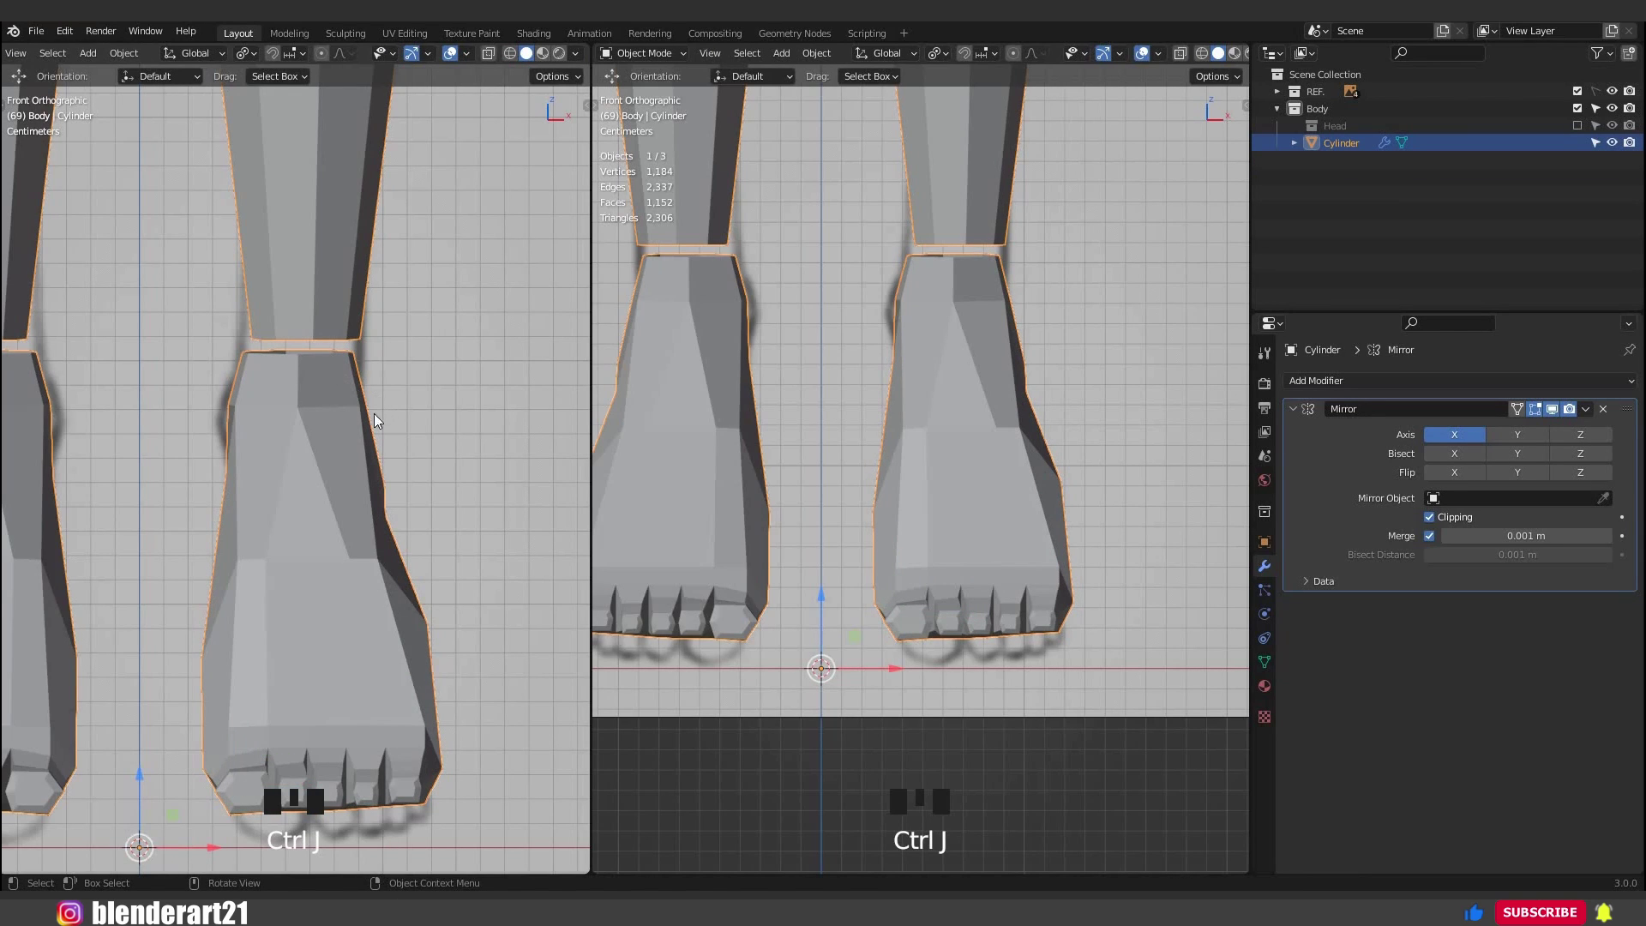
scroll(355, 574, down, 3)
shift+middle_drag(315, 554, 121, 588)
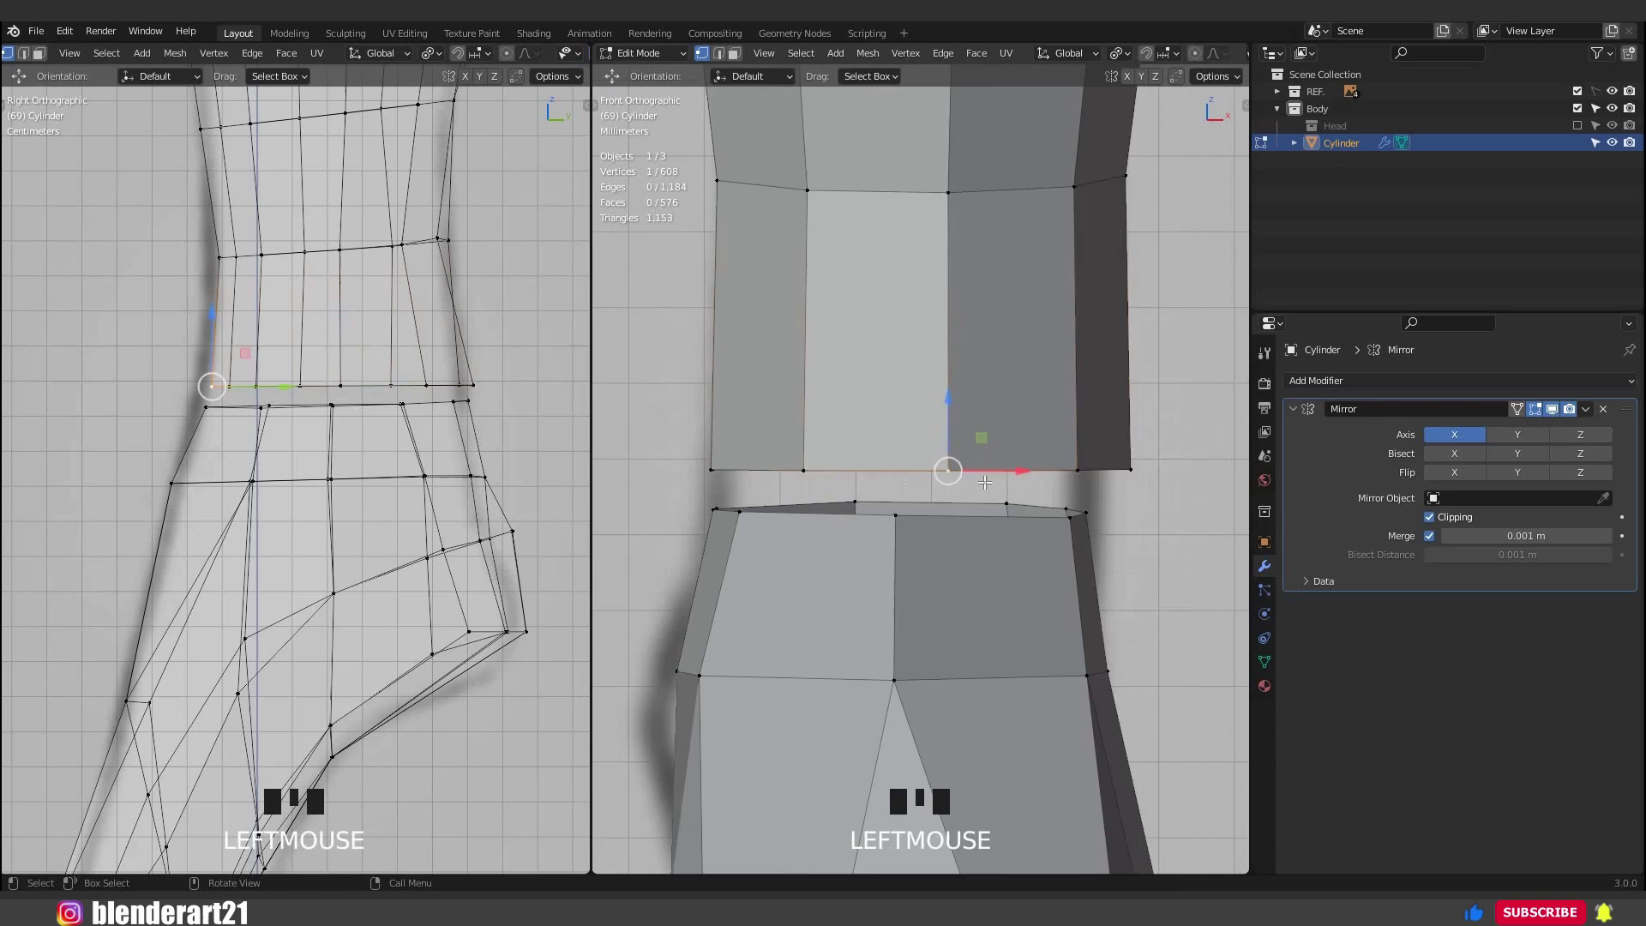
Merge the first two pairs of matching ankle vertices between the leg and the foot at center.
middle_drag(926, 467, 843, 563)
shift+click(797, 567)
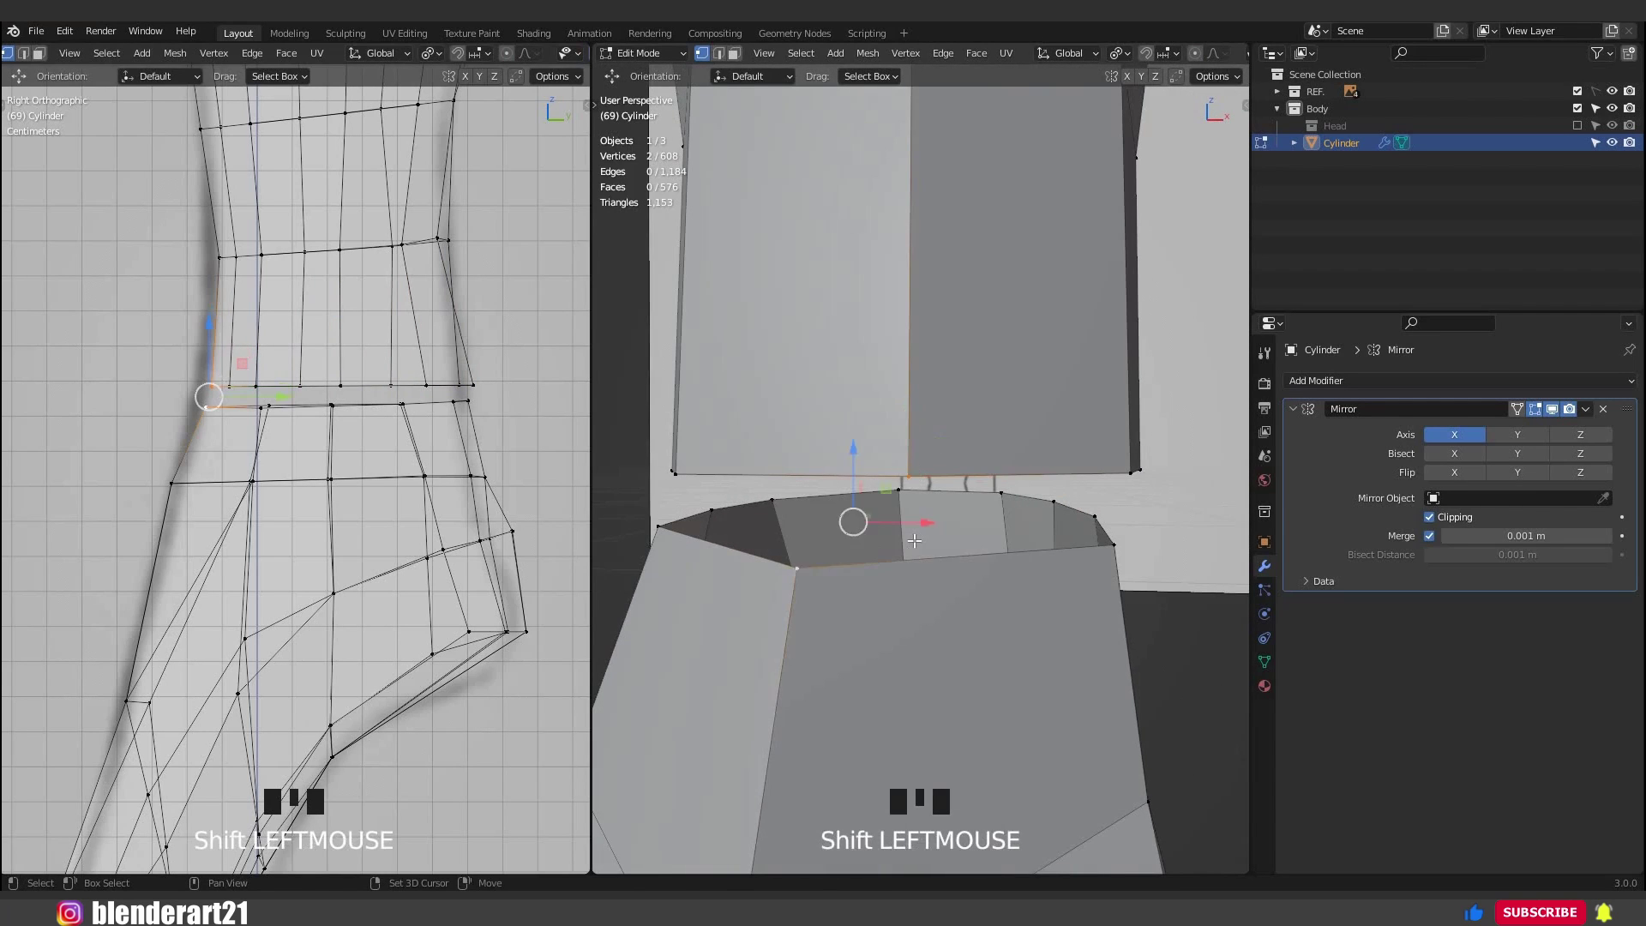
scroll(918, 548, down, 2)
key(m)
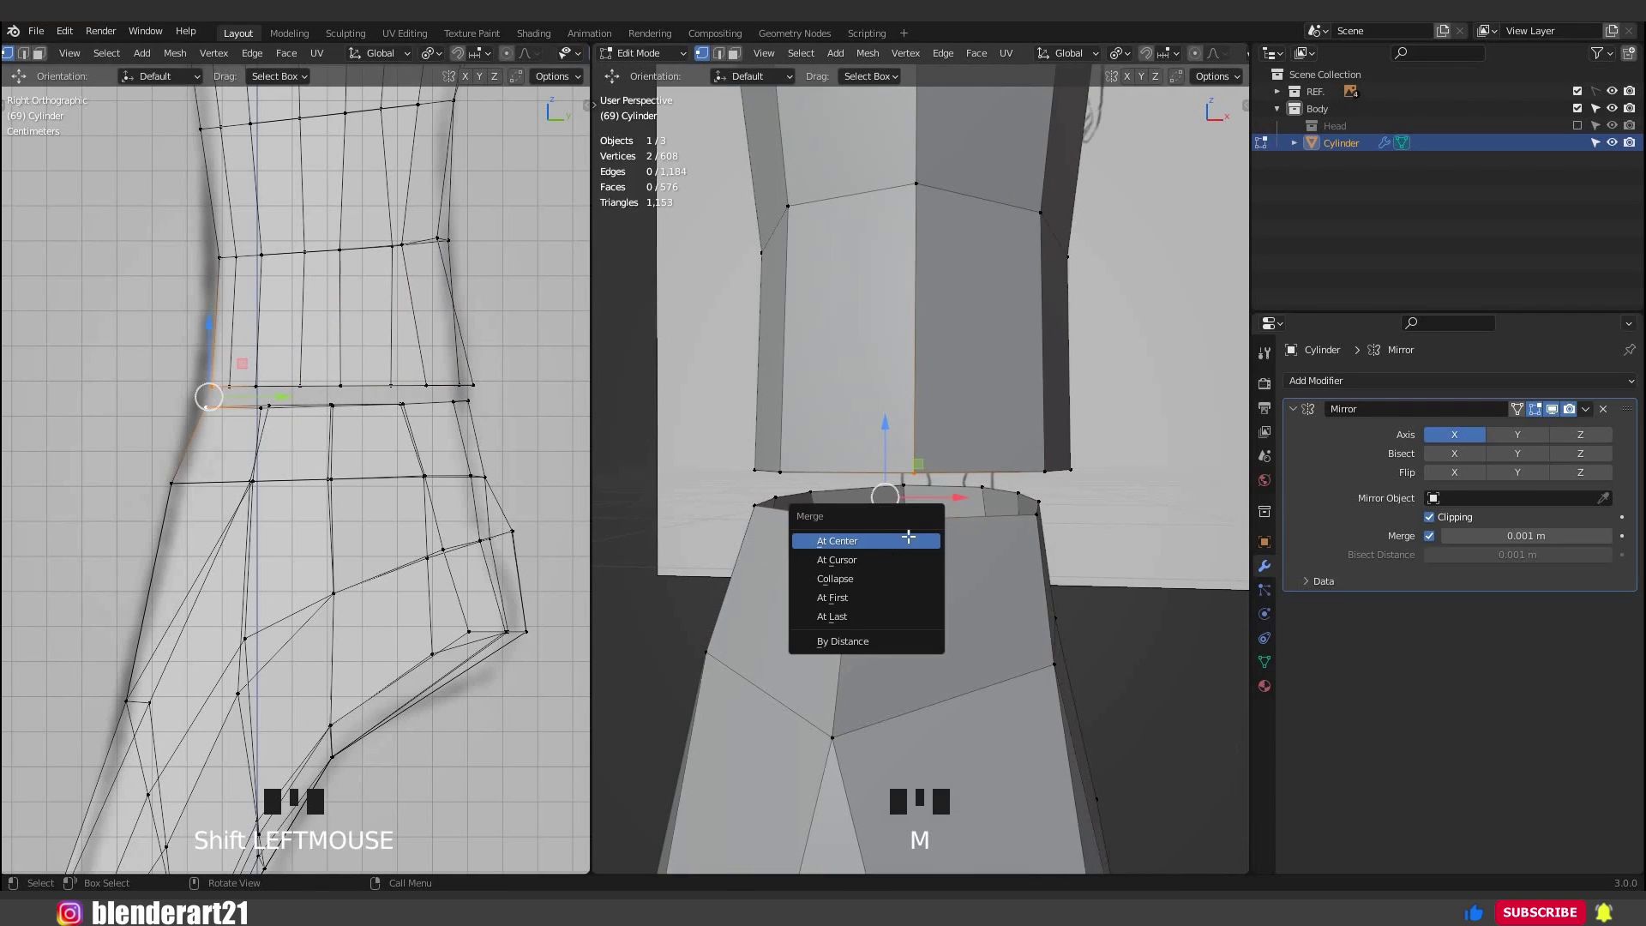
click(823, 541)
middle_drag(823, 549, 875, 536)
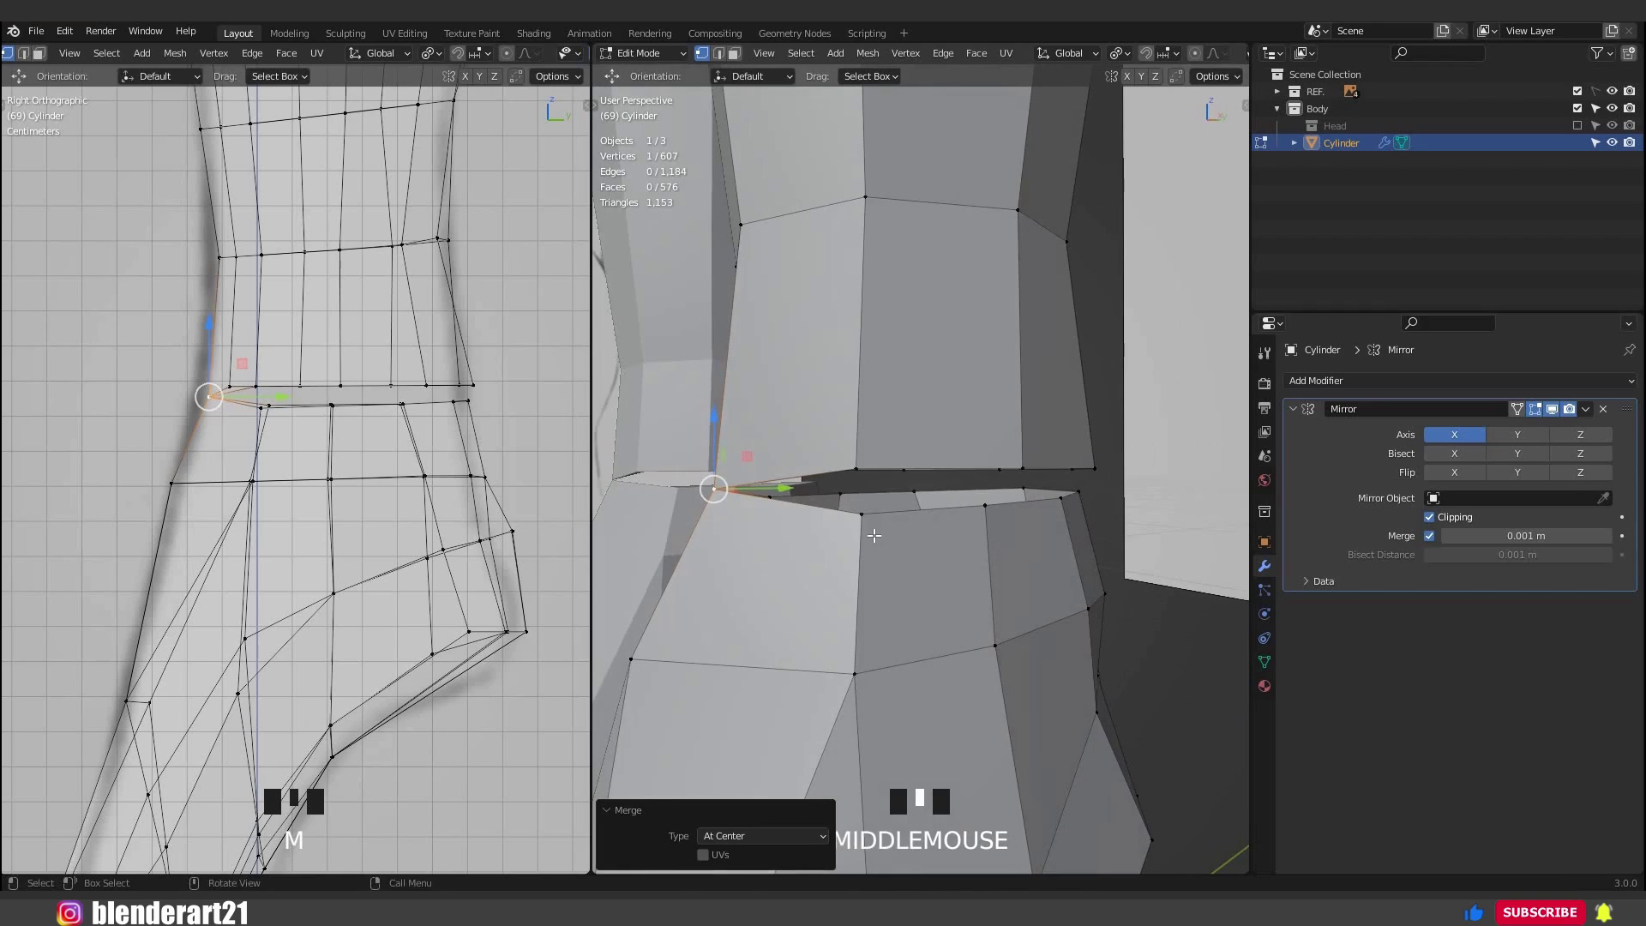
click(875, 536)
key(shift+r)
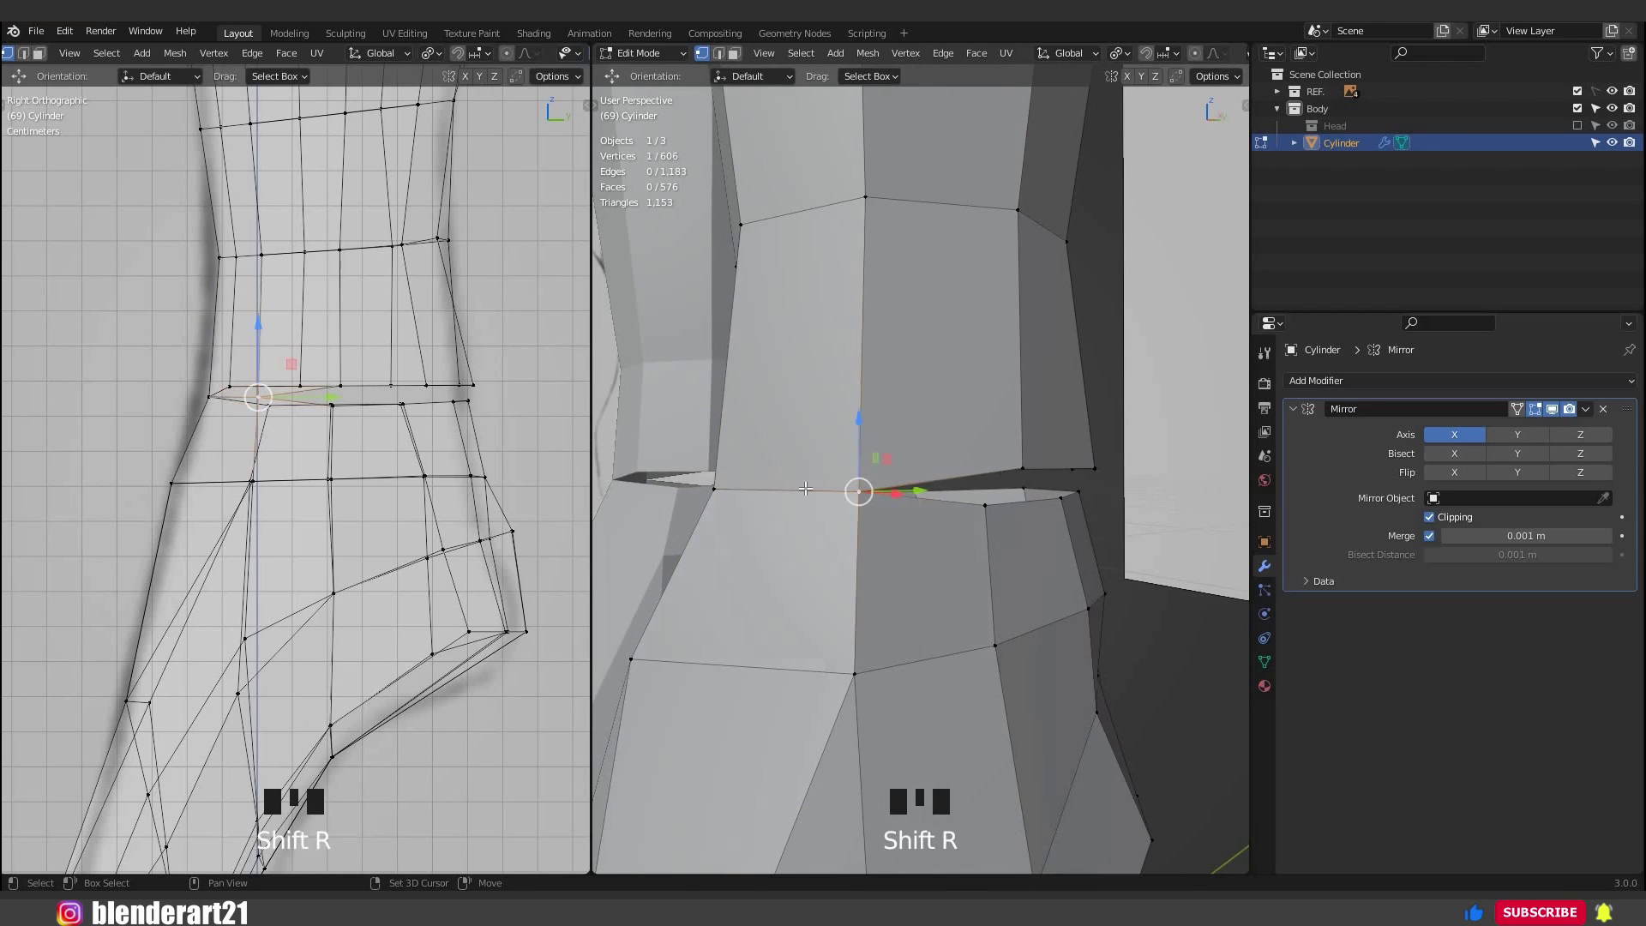
Merge the remaining leg and foot vertex pairs around the ankle opening at center.
middle_drag(882, 543, 943, 523)
shift+click(888, 538)
shift+click(899, 545)
key(shift+r)
key(ctrl+z)
click(965, 532)
key(shift+r)
shift+click(930, 518)
key(shift+r)
shift+click(943, 523)
key(shift+r)
Adjust a vertex on the inner side of the knee in front view and save the file.
key(KP_1)
key(g)
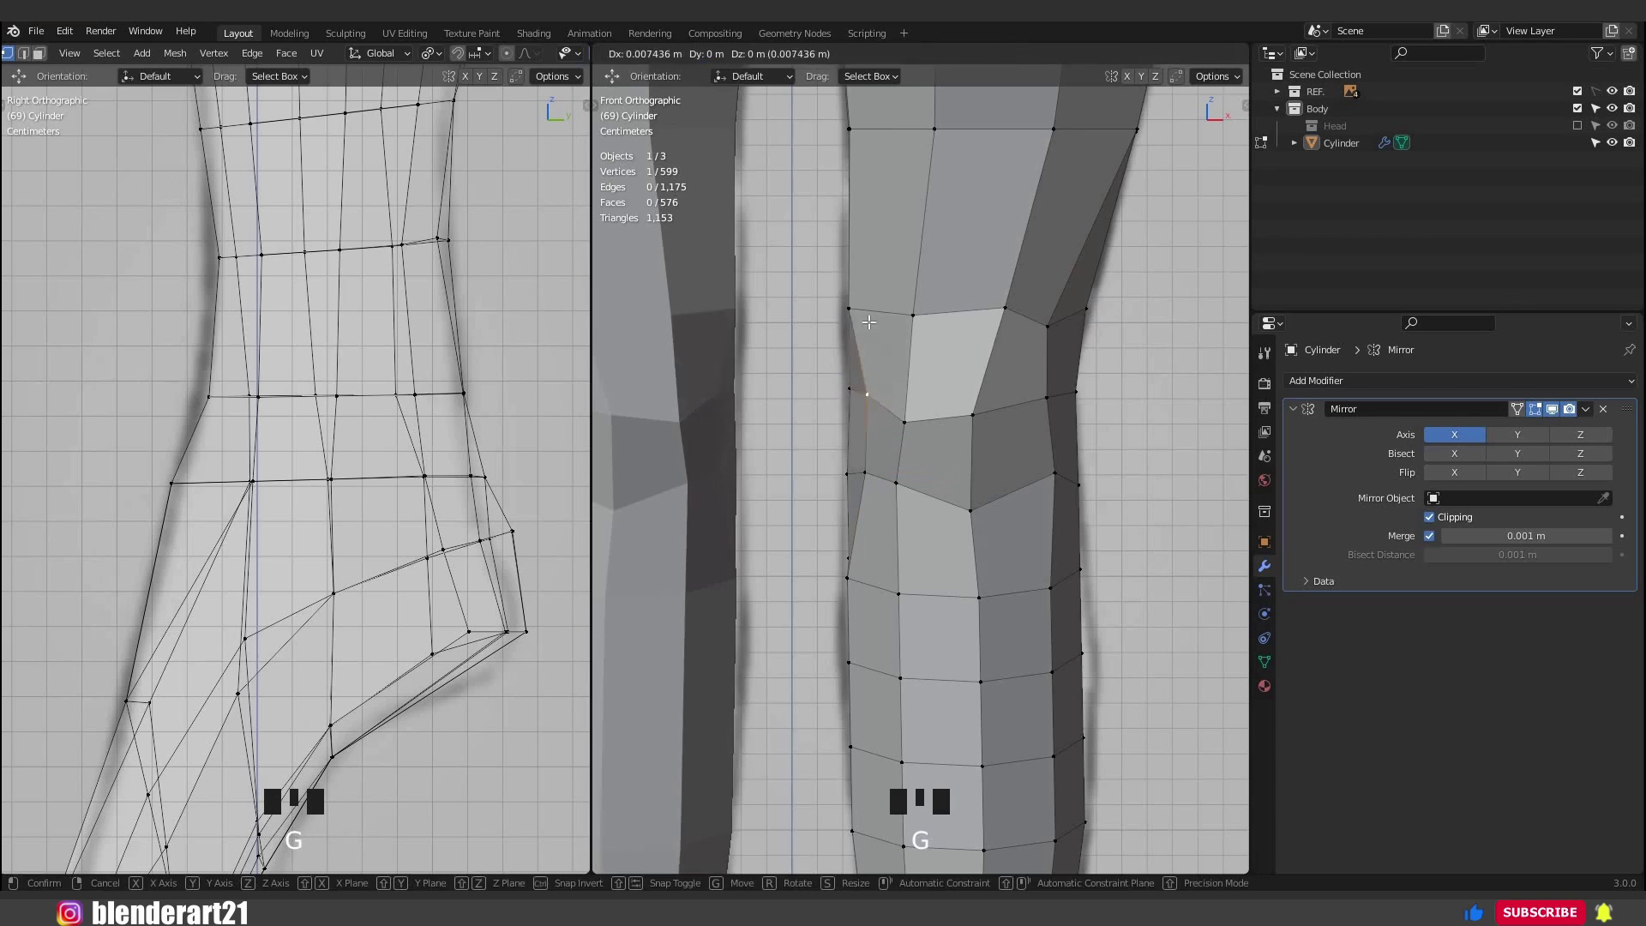
key(Tab)
middle_drag(944, 504, 981, 558)
scroll(965, 552, down, 2)
key(ctrl+s)
scroll(979, 554, down, 4)
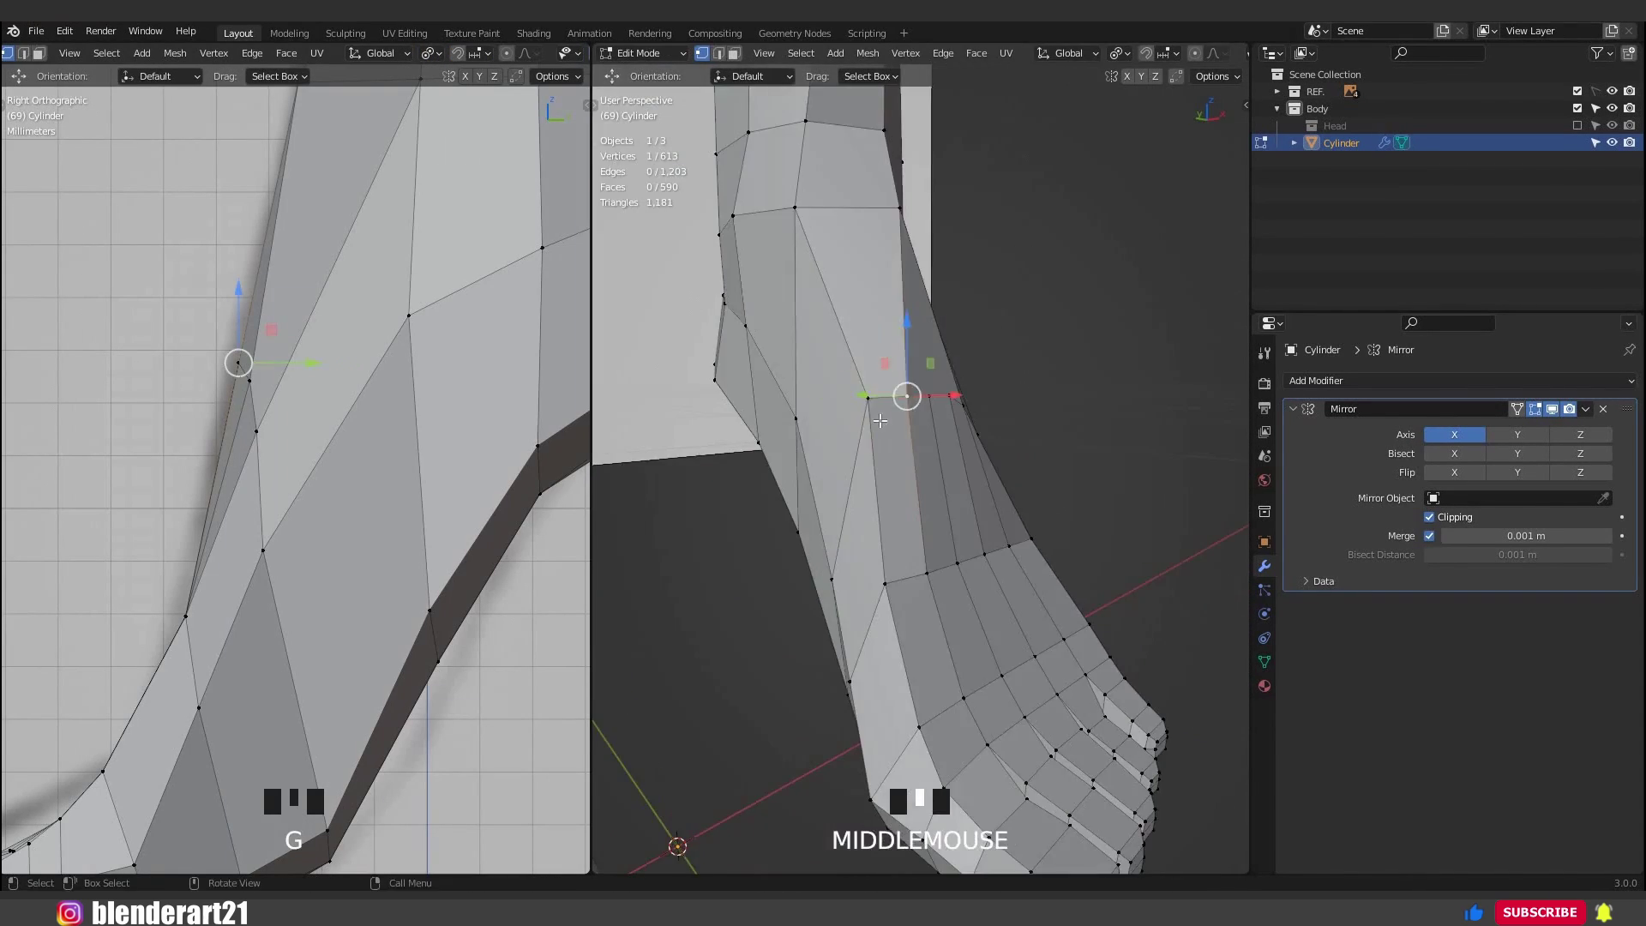
Hide the mirrored half in the viewport and reposition the instep vertices to smooth the foot's profile.
key(g)
click(918, 548)
click(1552, 409)
key(g)
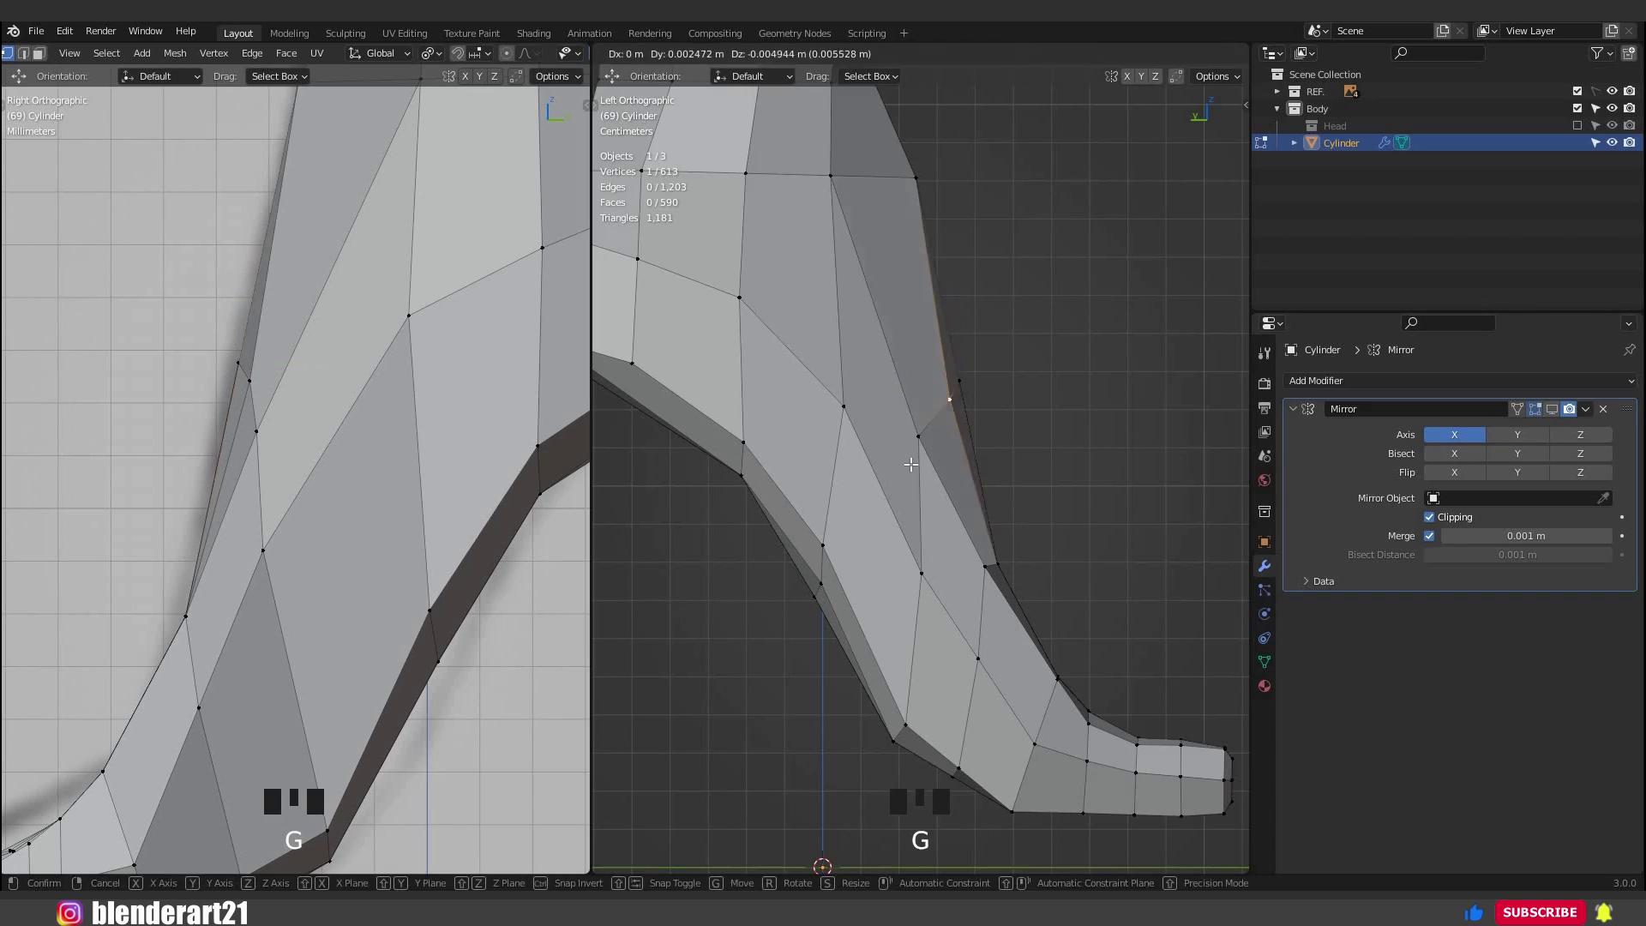
click(907, 487)
key(g)
scroll(906, 247, down, 1)
key(g)
click(903, 244)
click(915, 228)
key(g)
click(927, 472)
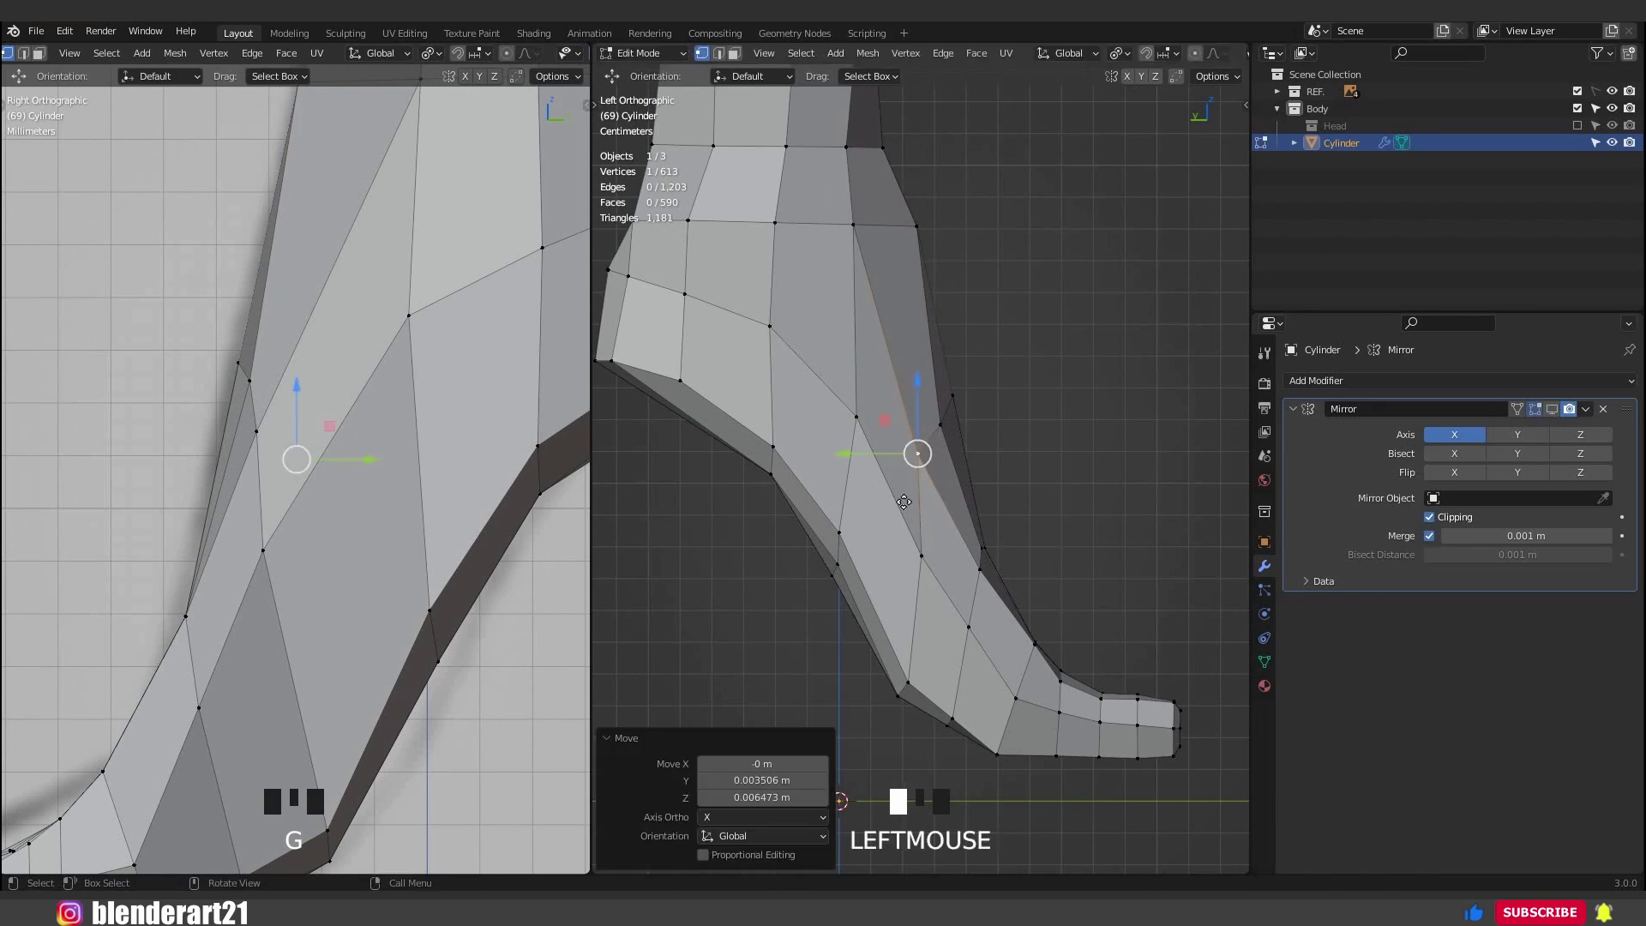
Leave mesh editing, save the file and restore the Mirror modifier's viewport display.
key(Tab)
key(ctrl+s)
middle_drag(922, 514, 968, 480)
click(1552, 409)
scroll(974, 514, down, 4)
shift+middle_drag(979, 590, 987, 595)
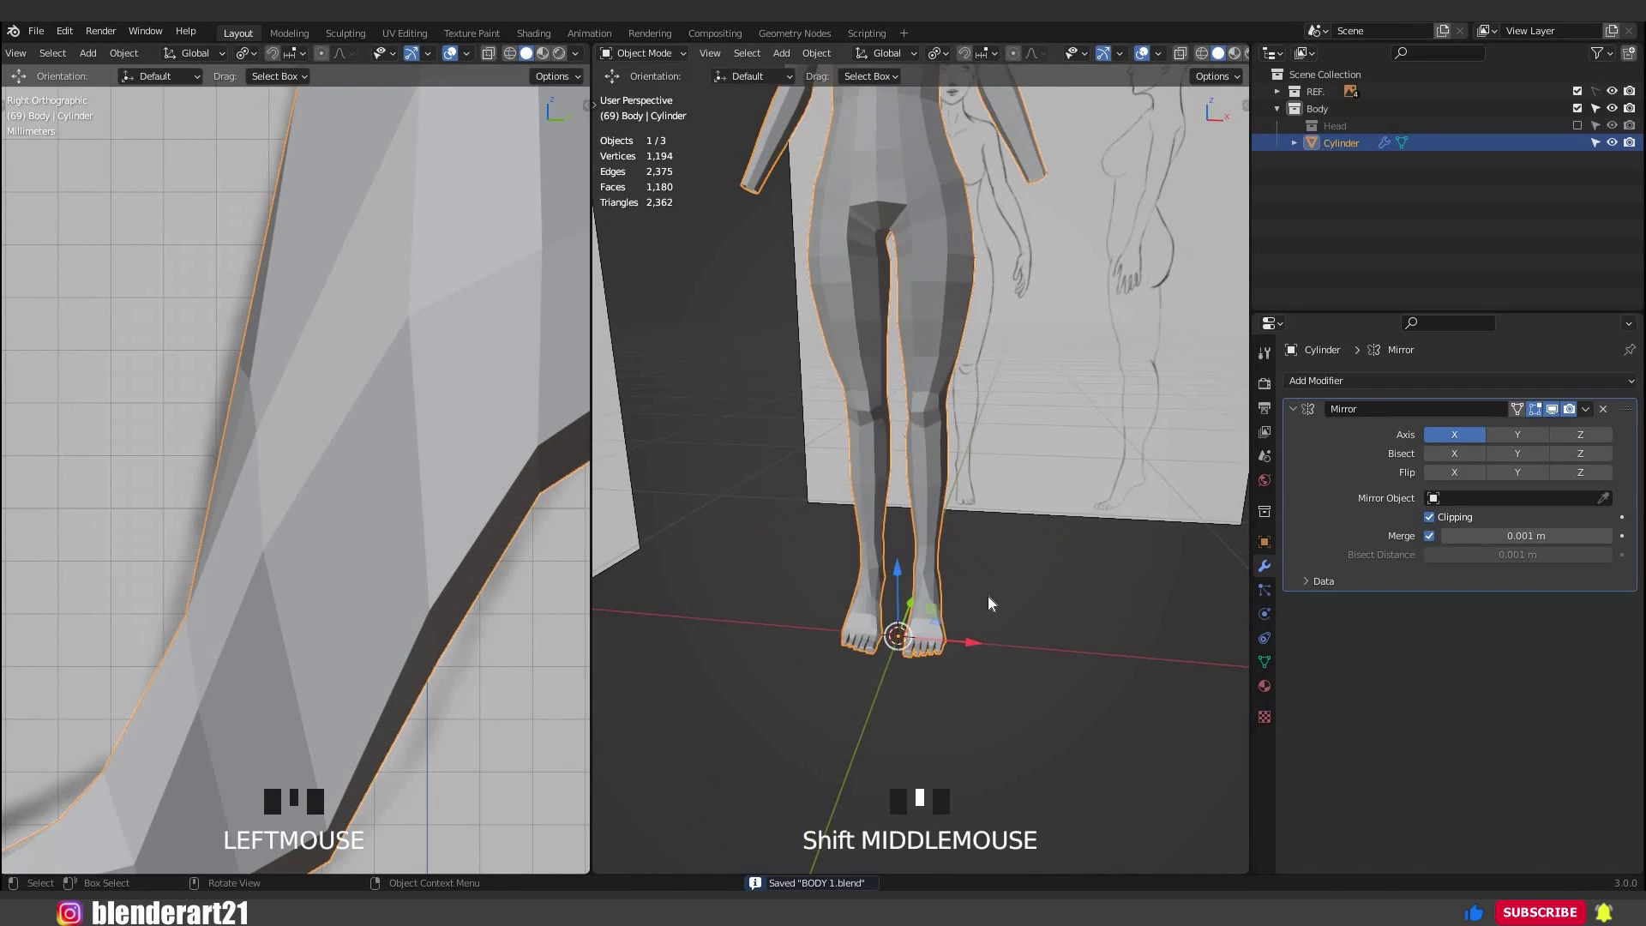
Add a mesh cube in front view and scale it down as a starting block for the hand.
key(KP_1)
key(shift+a)
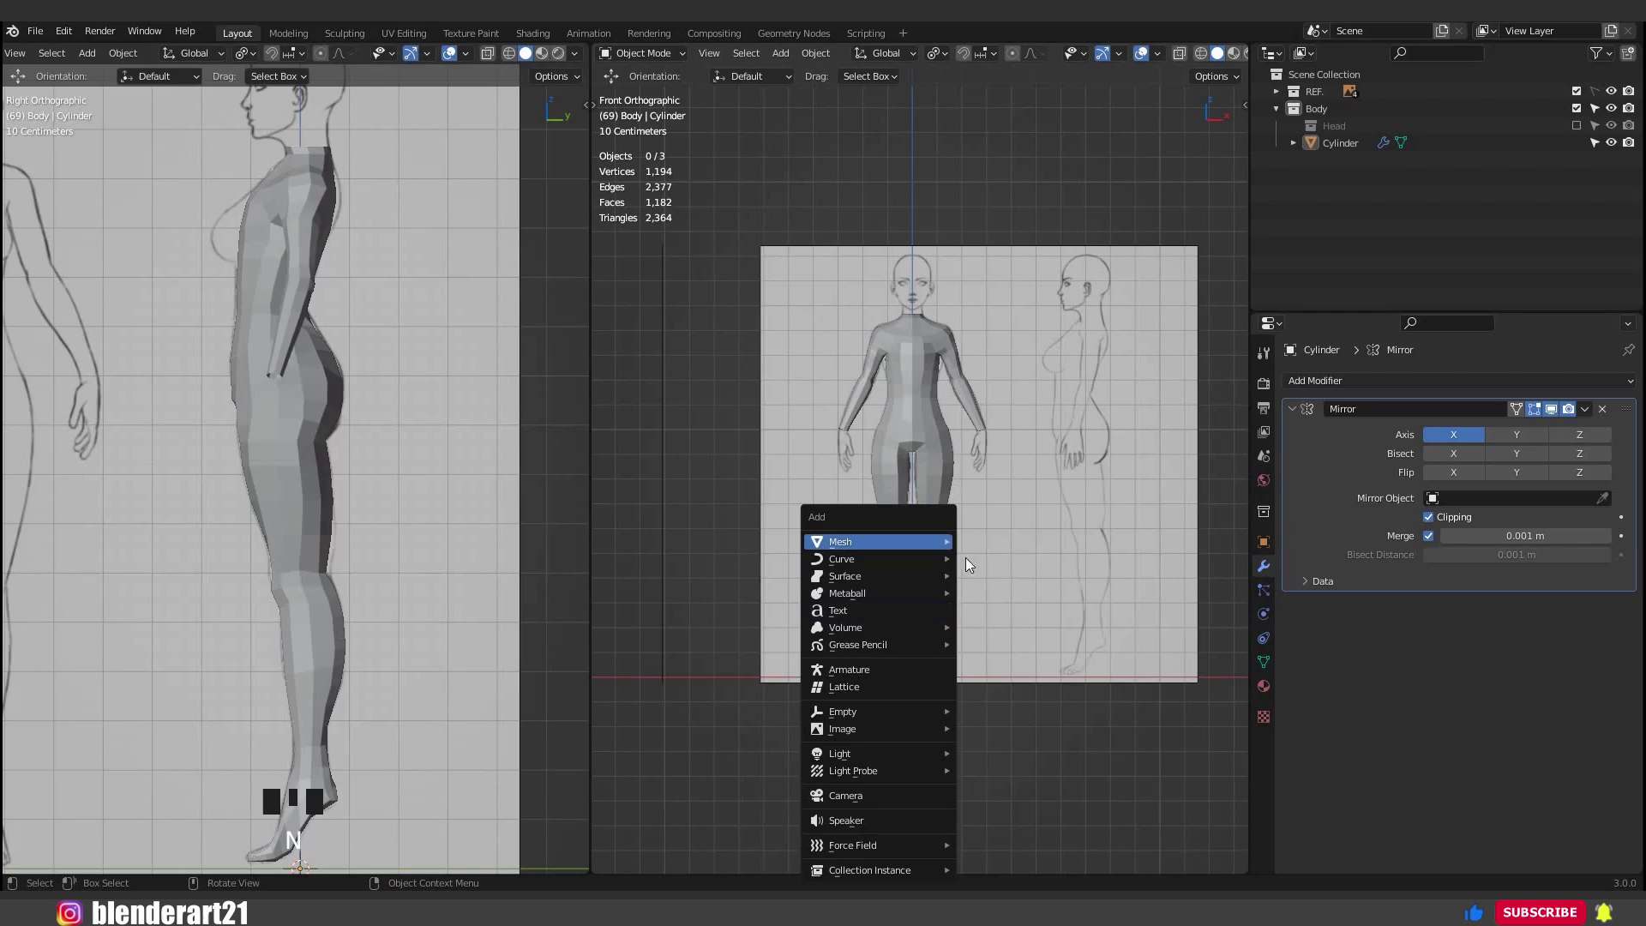
mouse_move(966, 557)
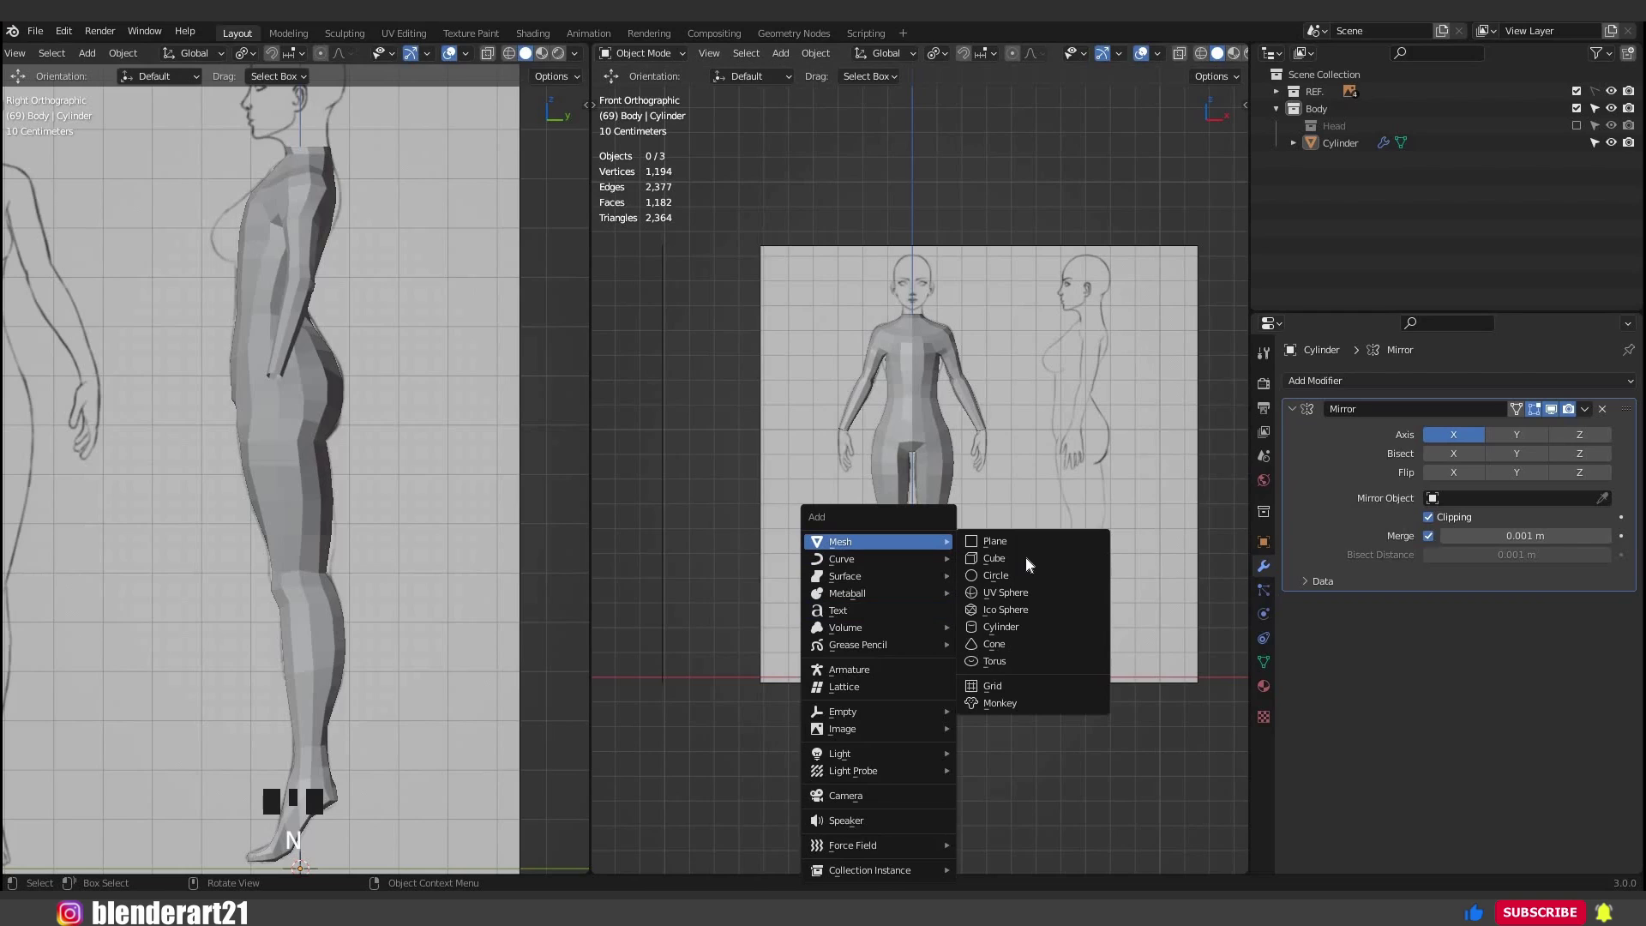
click(1029, 558)
key(s)
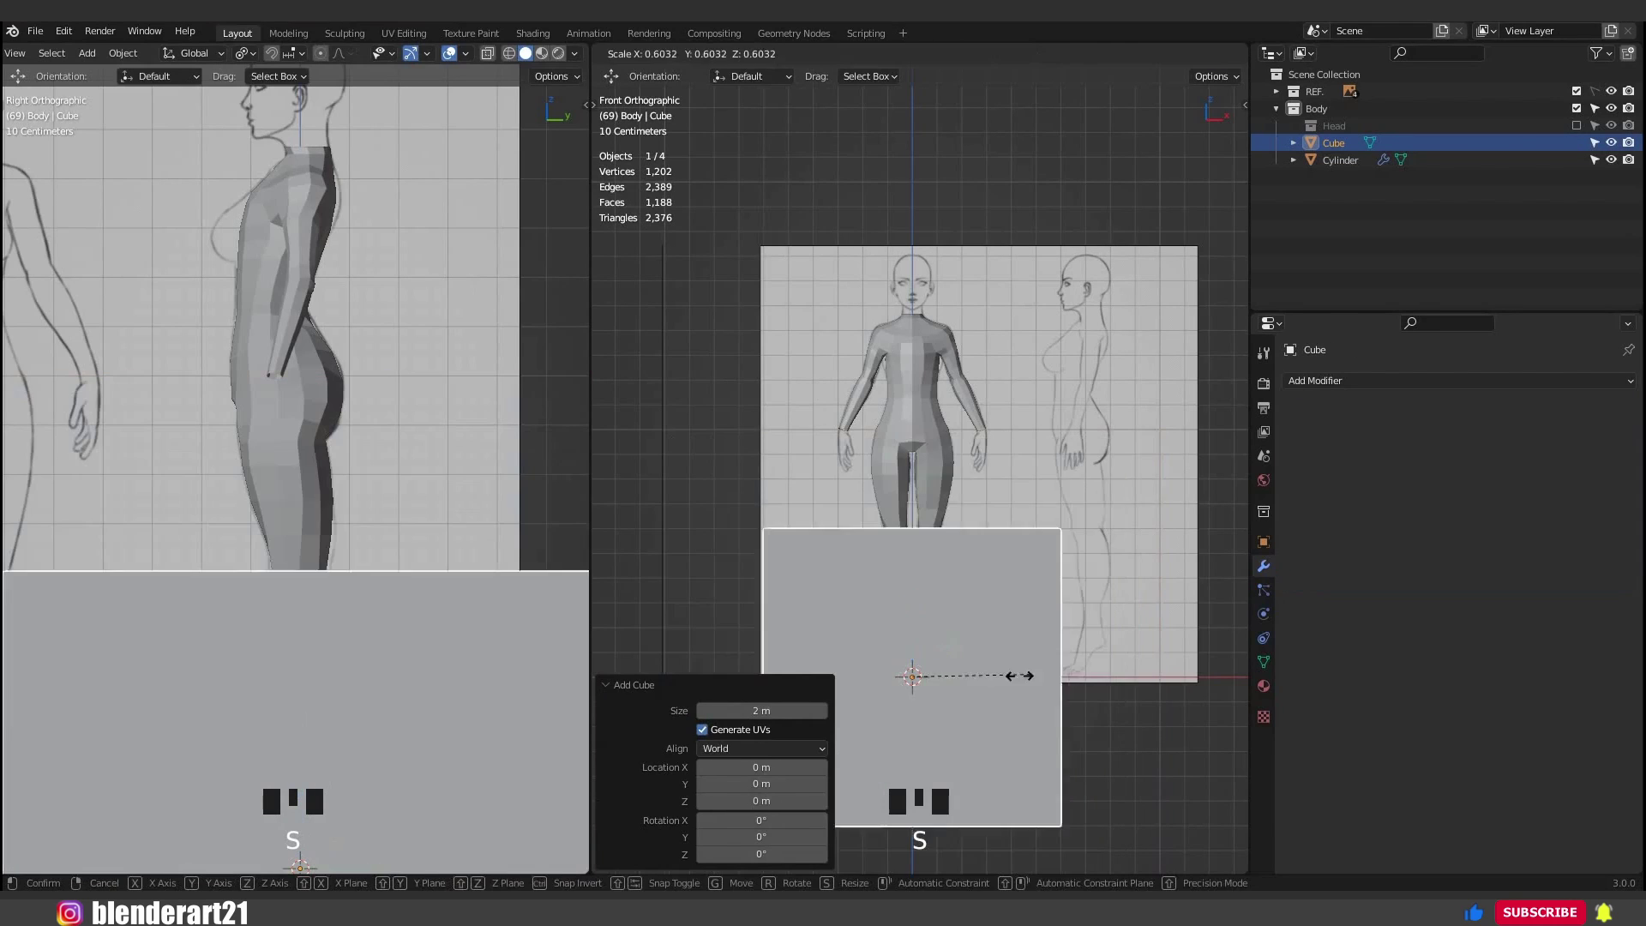
click(931, 676)
Move the cube below the wrist in front view, about 0.28 m along X and 0.82 m along Z.
scroll(930, 676, up, 3)
shift+middle_drag(938, 607, 949, 551)
key(g)
click(1076, 195)
key(g)
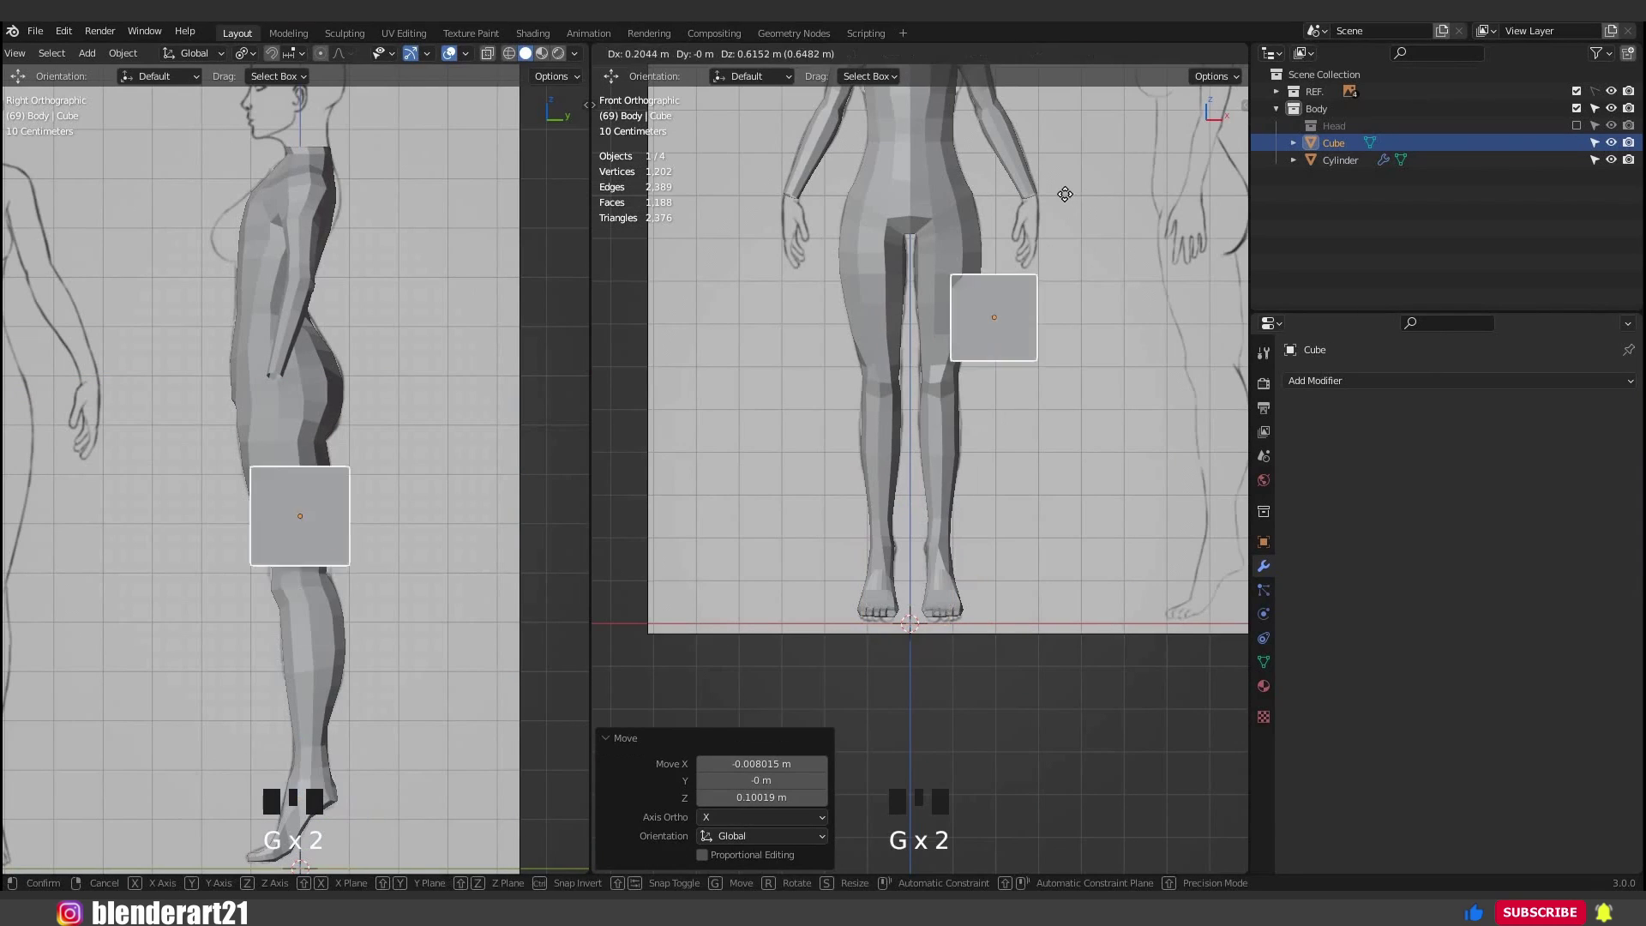
click(288, 433)
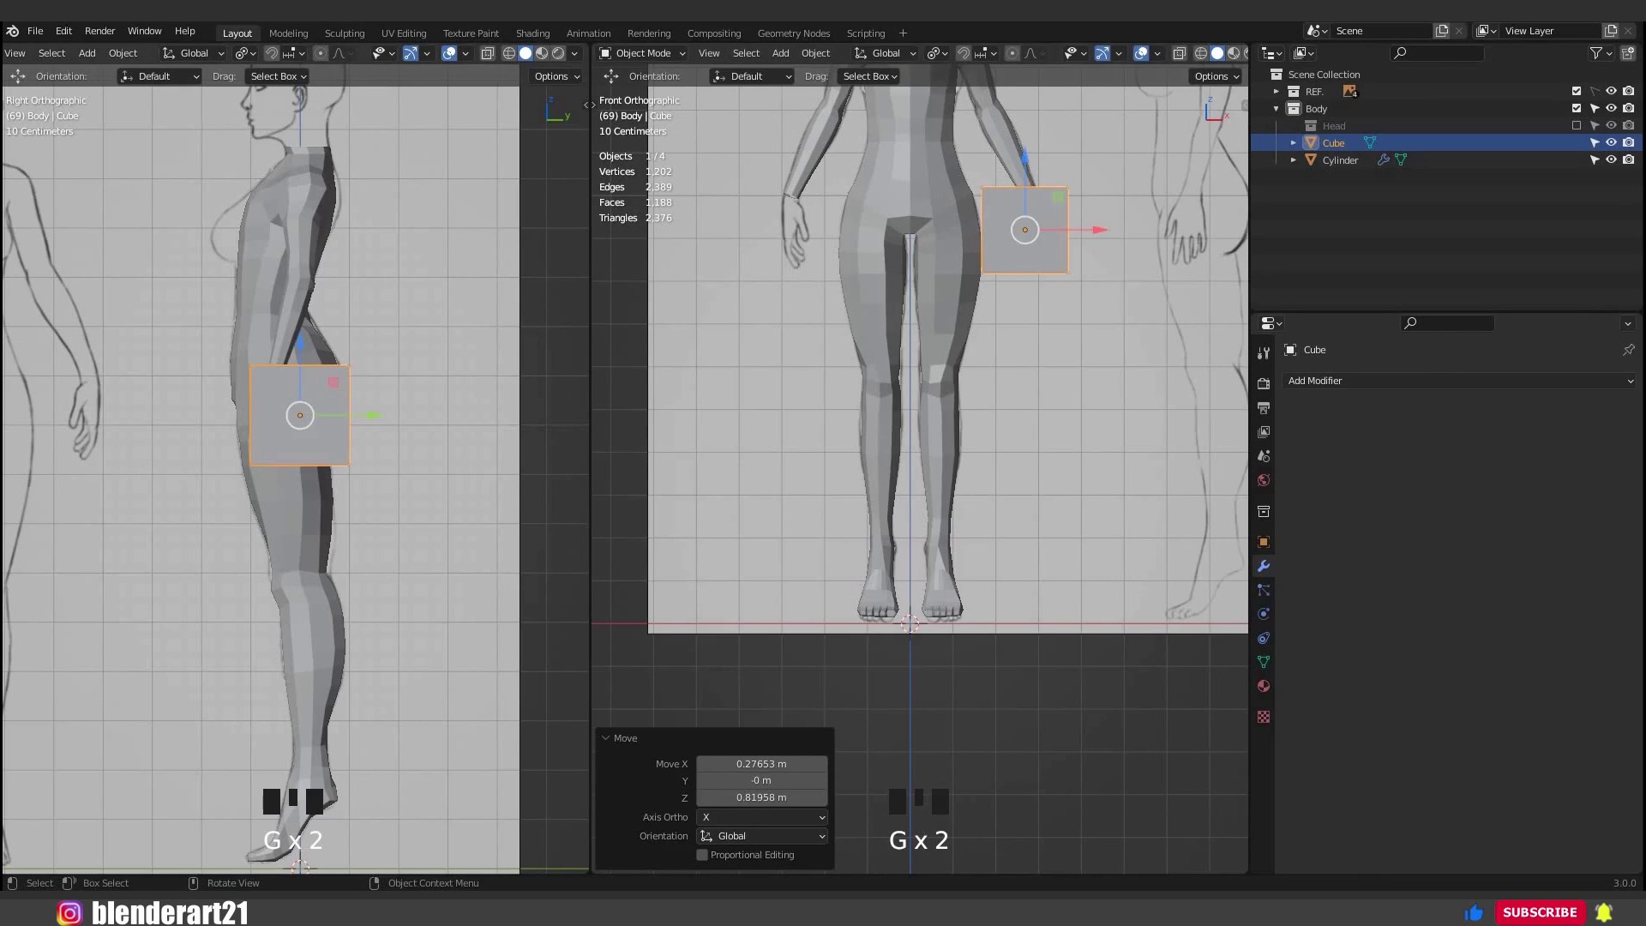
Flatten the cube along Y and rotate it 90° around the Z axis.
key(s)
key(y)
click(295, 404)
scroll(295, 405, up, 3)
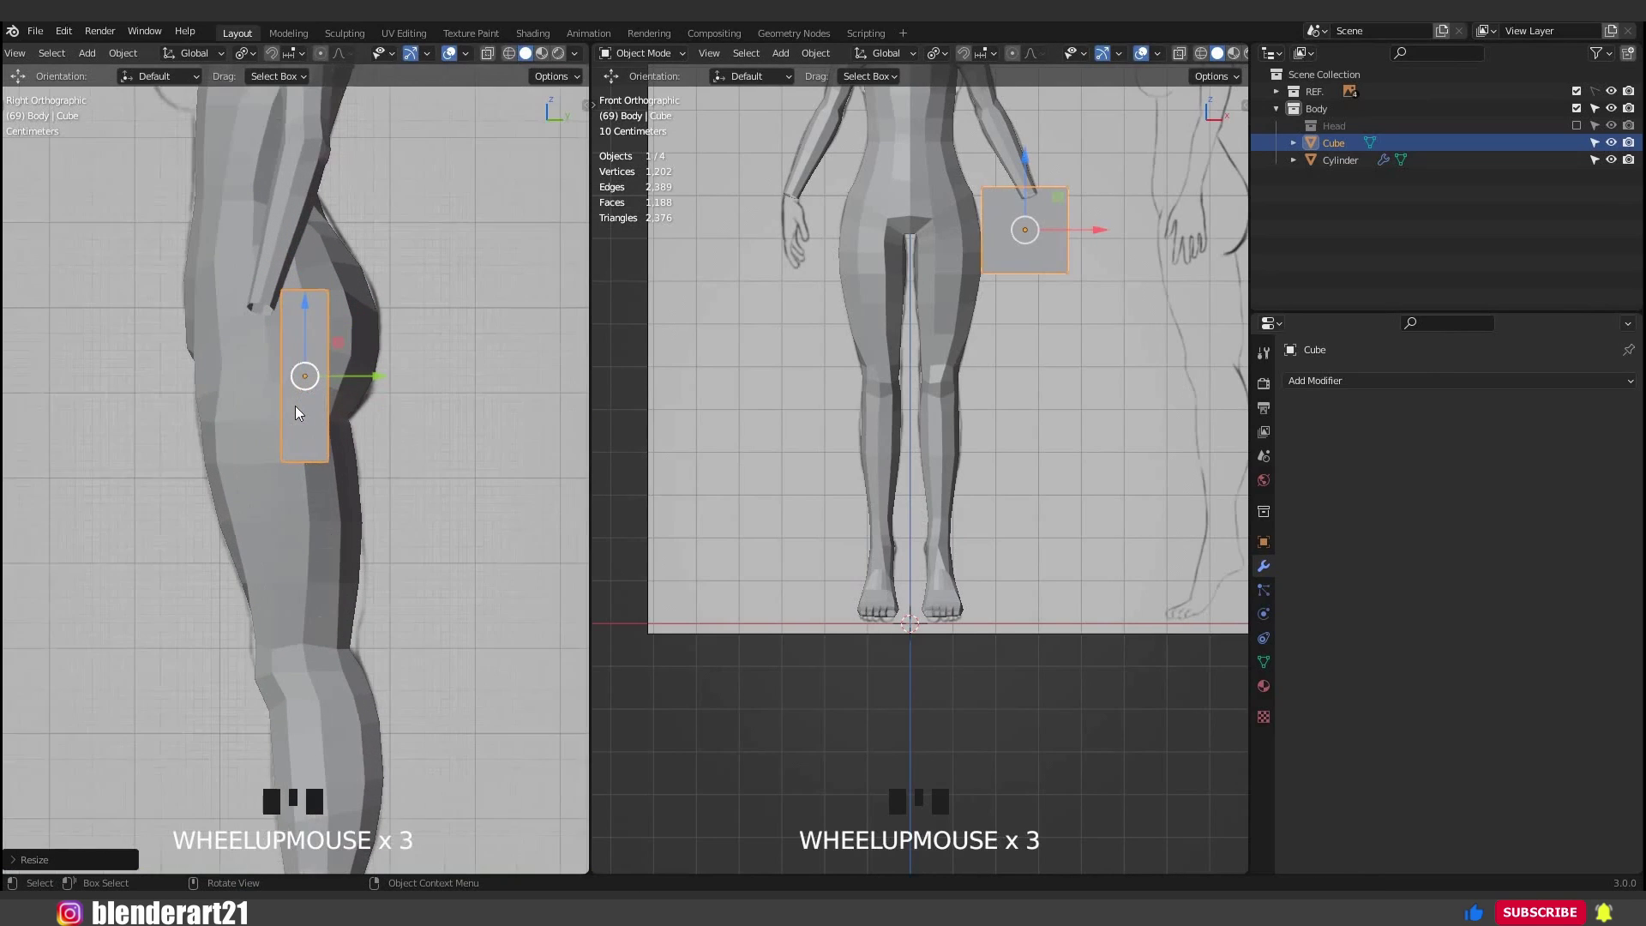
text(rz90)
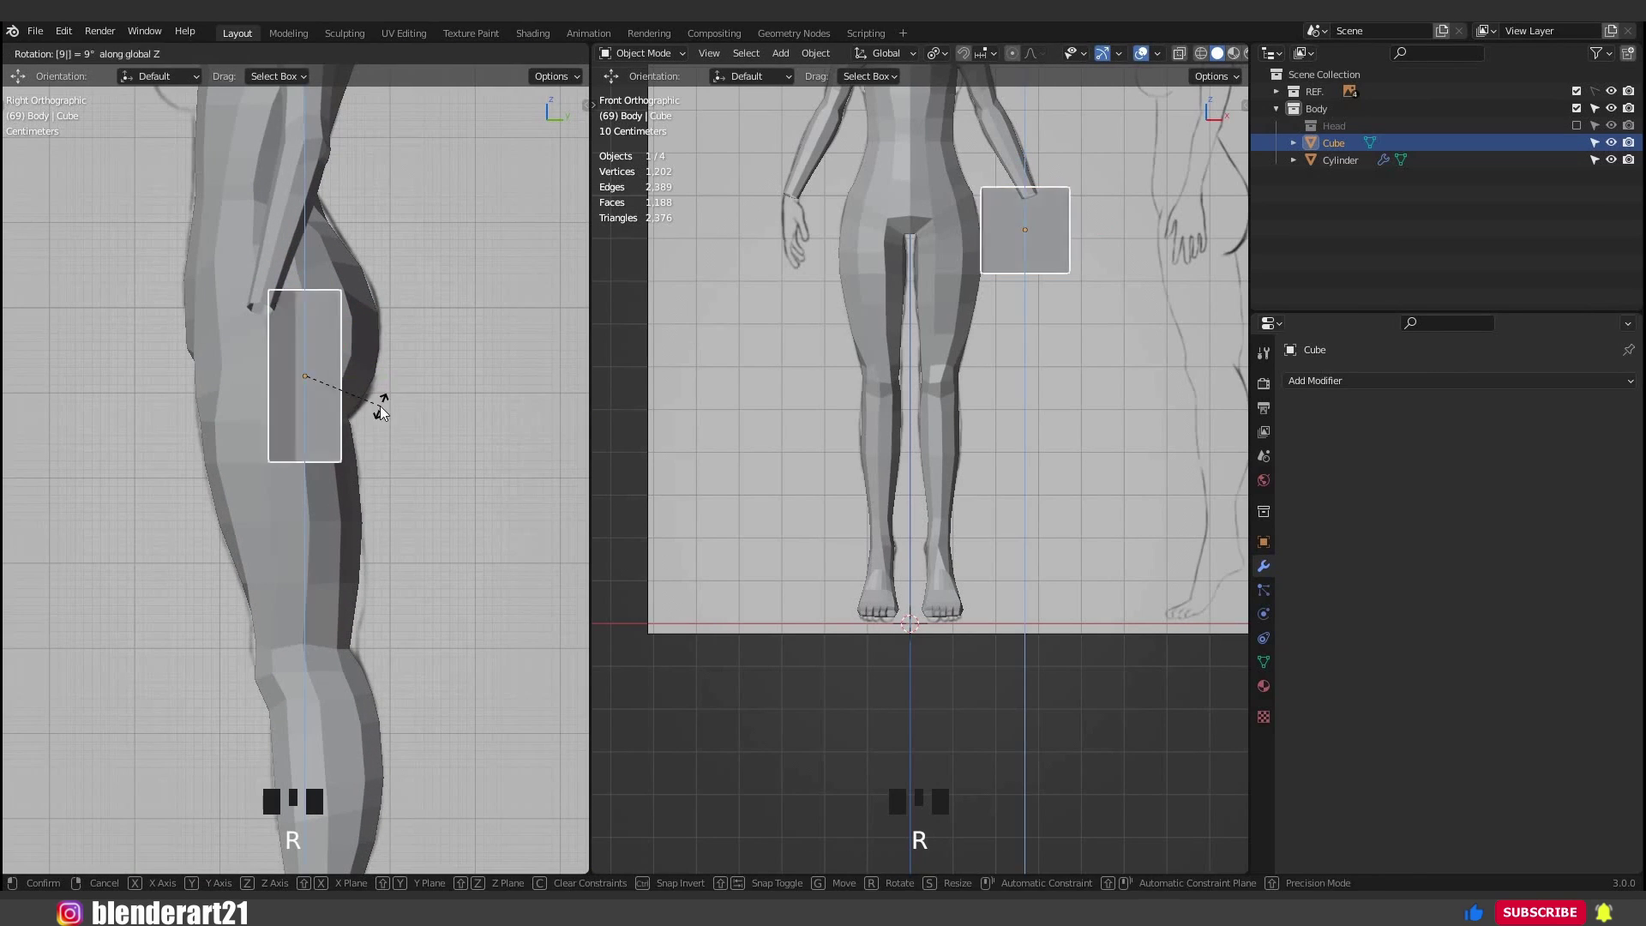
key(Return)
Scale the cube down in side view, turn on X-ray and move it onto the reference drawing's palm.
scroll(352, 451, up, 1)
middle_drag(352, 451, 353, 440)
key(KP_3)
key(s)
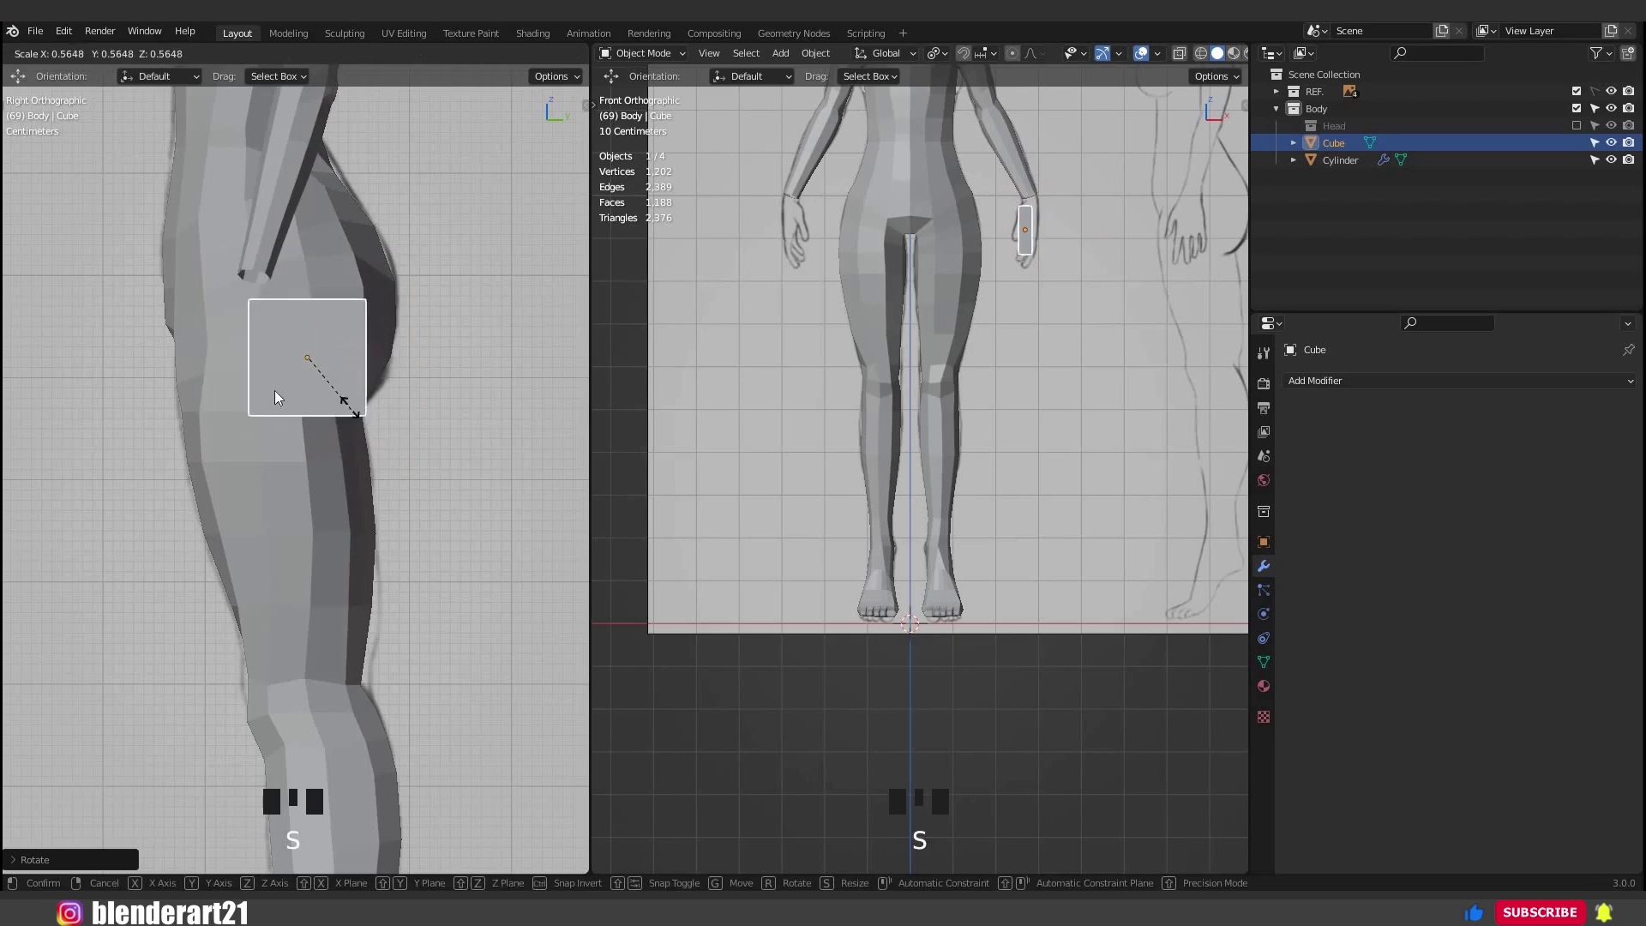
click(343, 395)
key(alt+z)
scroll(374, 538, up, 2)
shift+middle_drag(374, 537, 414, 707)
key(g)
click(214, 460)
Widen the hand block along X in front view by a factor of about 1.97.
scroll(999, 172, up, 5)
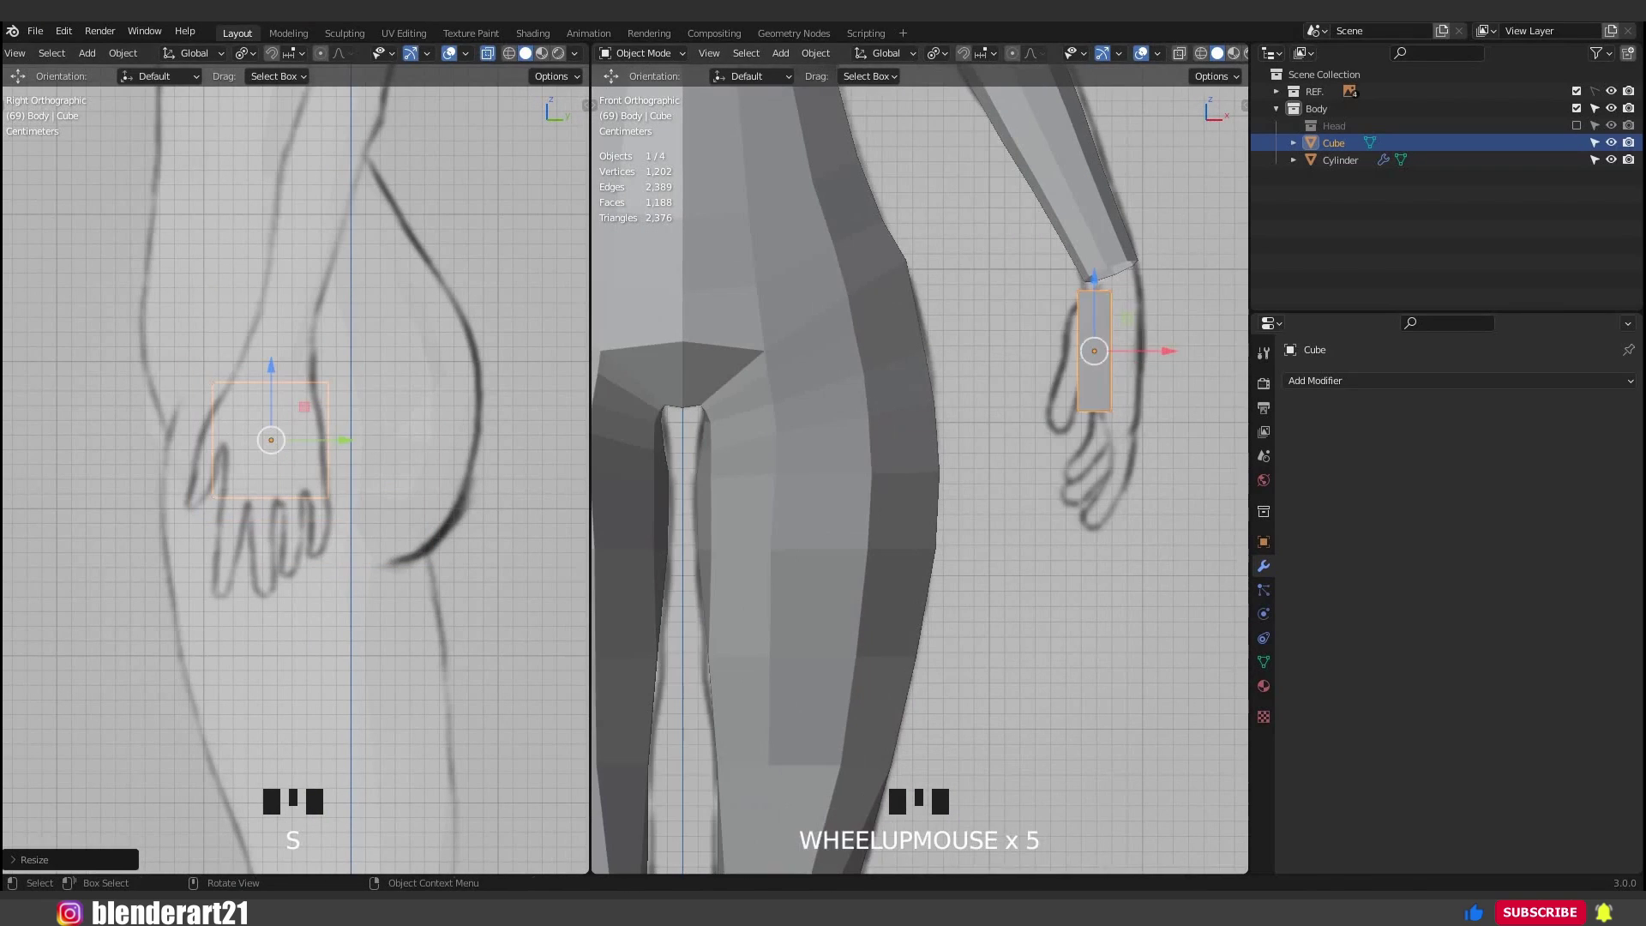
key(s)
key(x)
click(1028, 379)
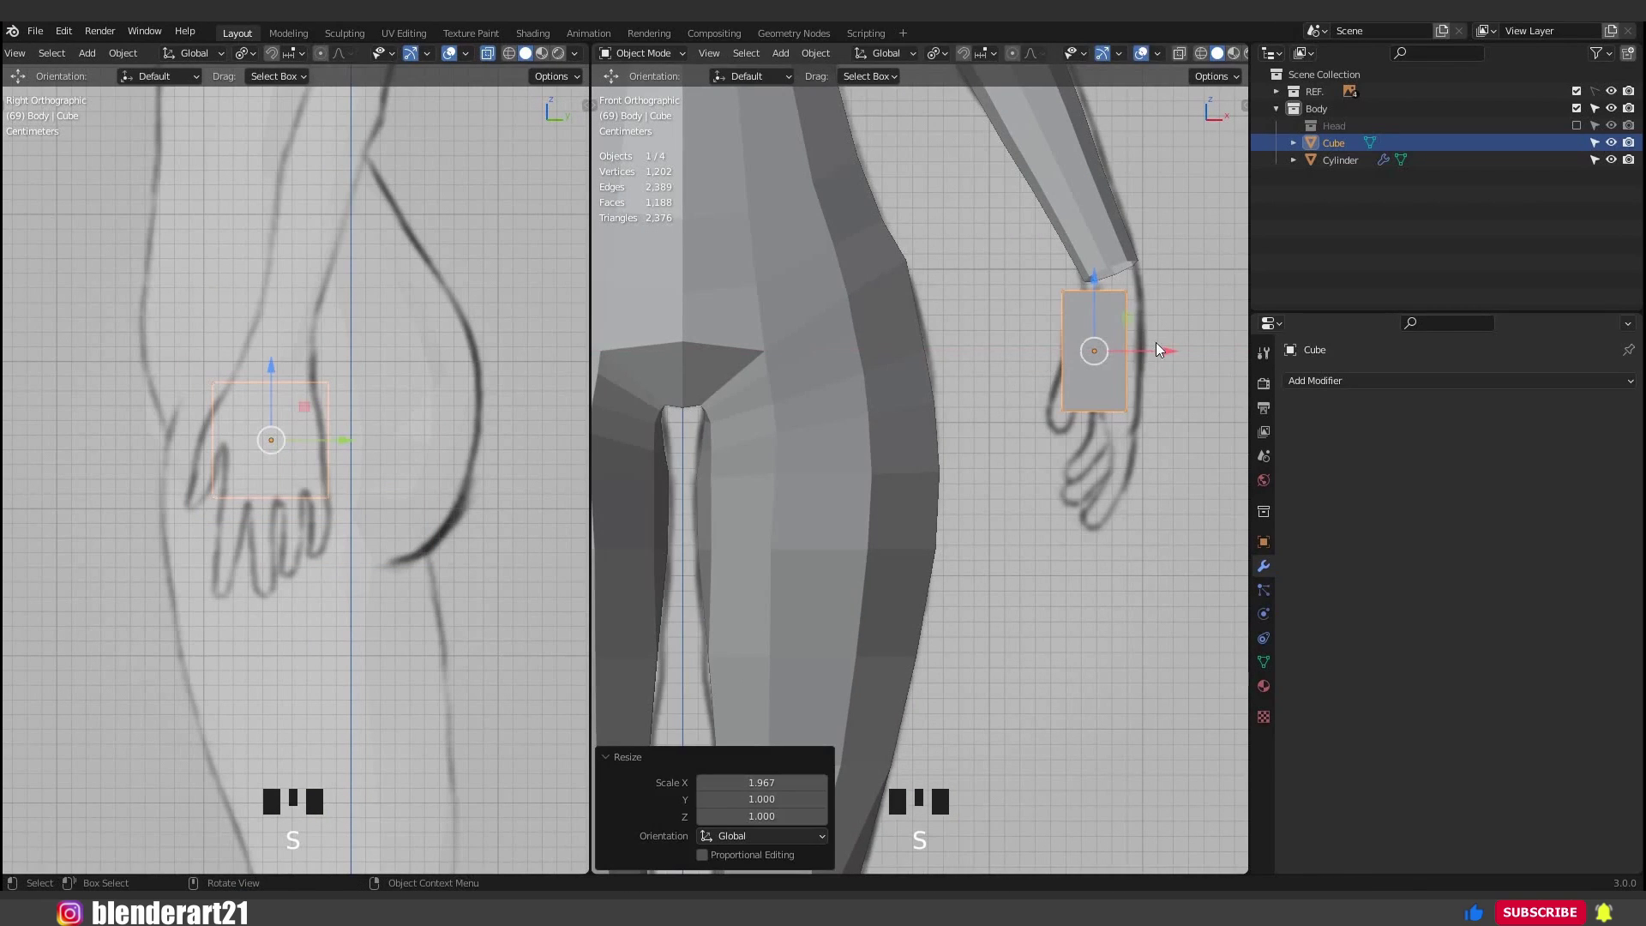
Shift the hand block about 0.01 m along X and divide its palm side with three evenly spaced vertical loop cuts.
drag(1179, 352, 1194, 351)
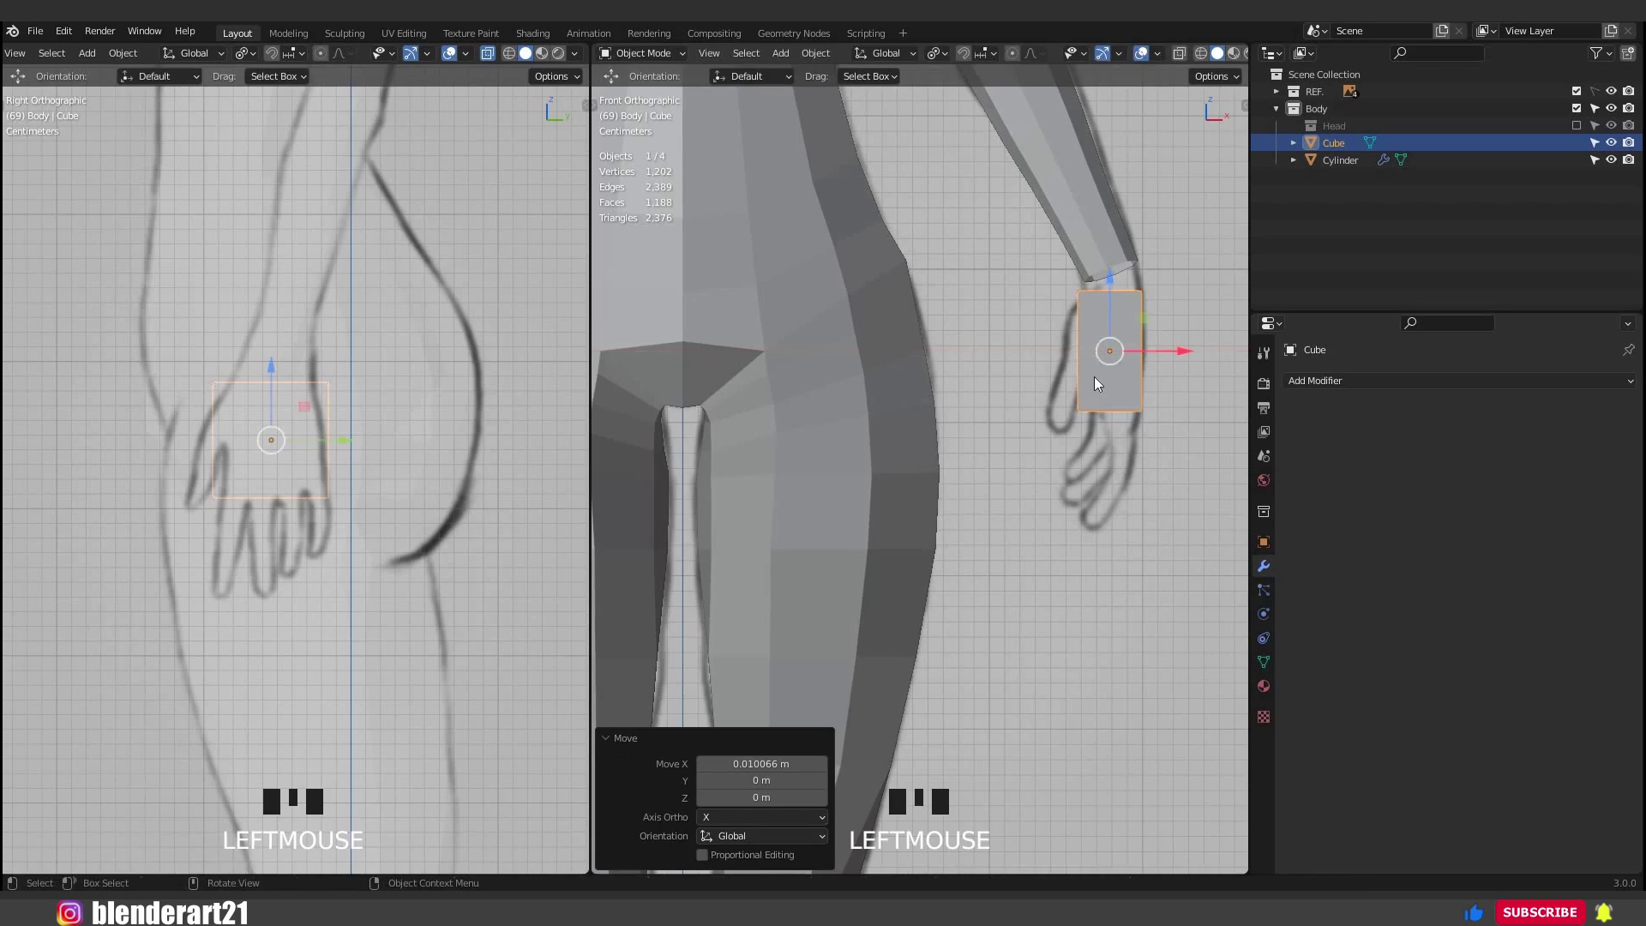
shift+middle_drag(1020, 475, 898, 580)
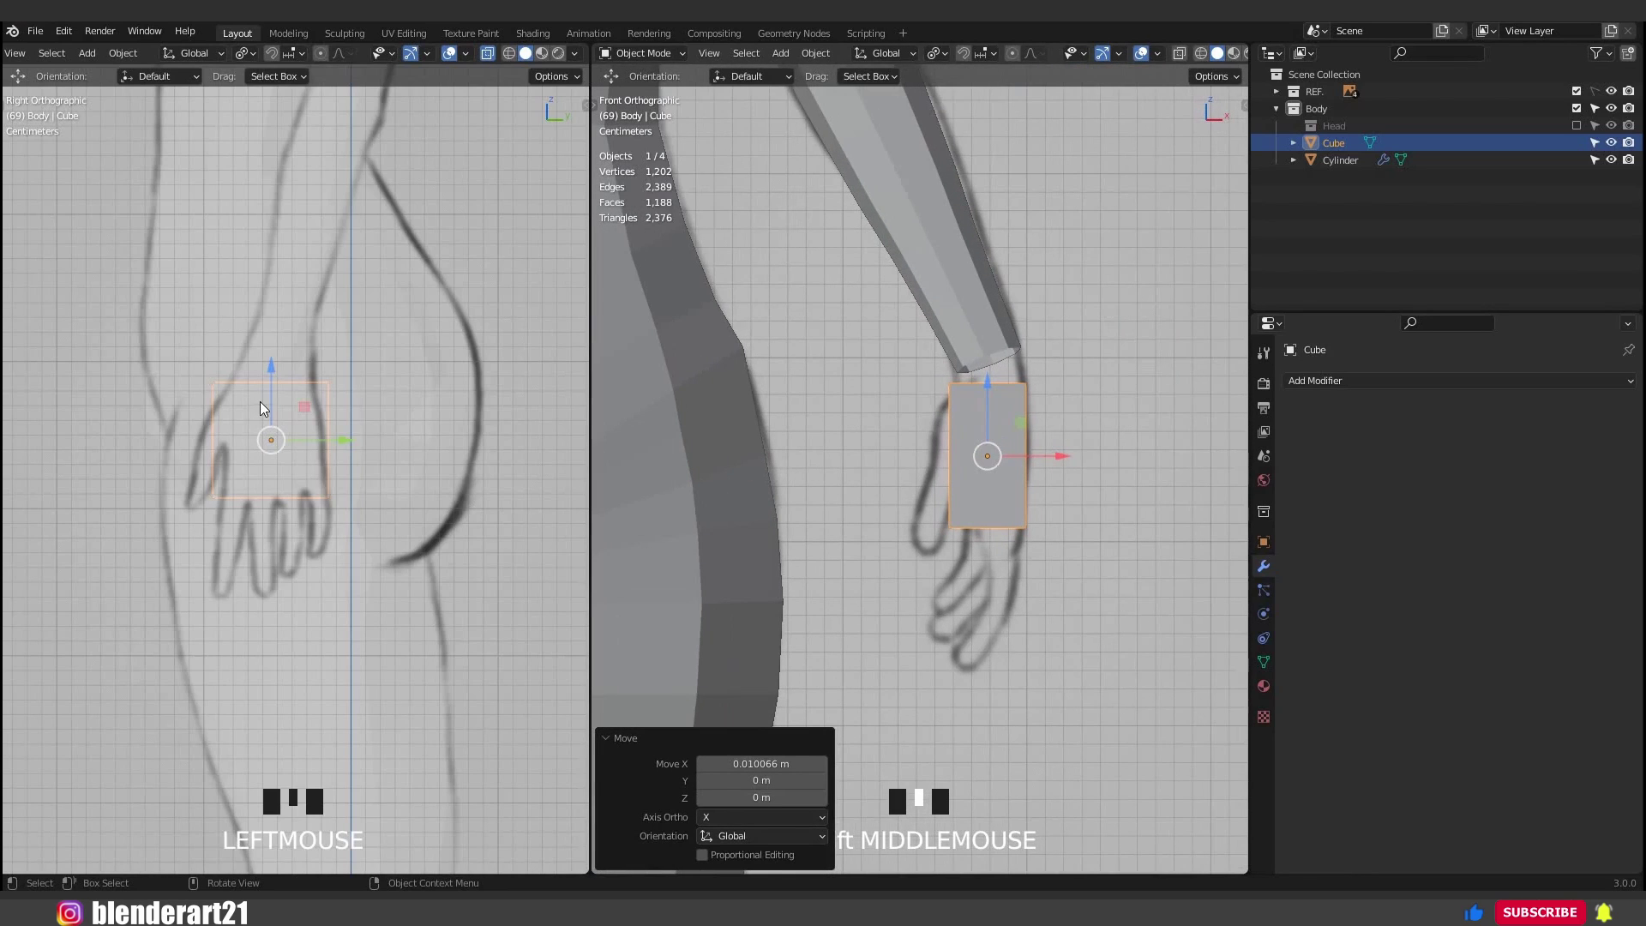
scroll(260, 406, up, 3)
key(Tab)
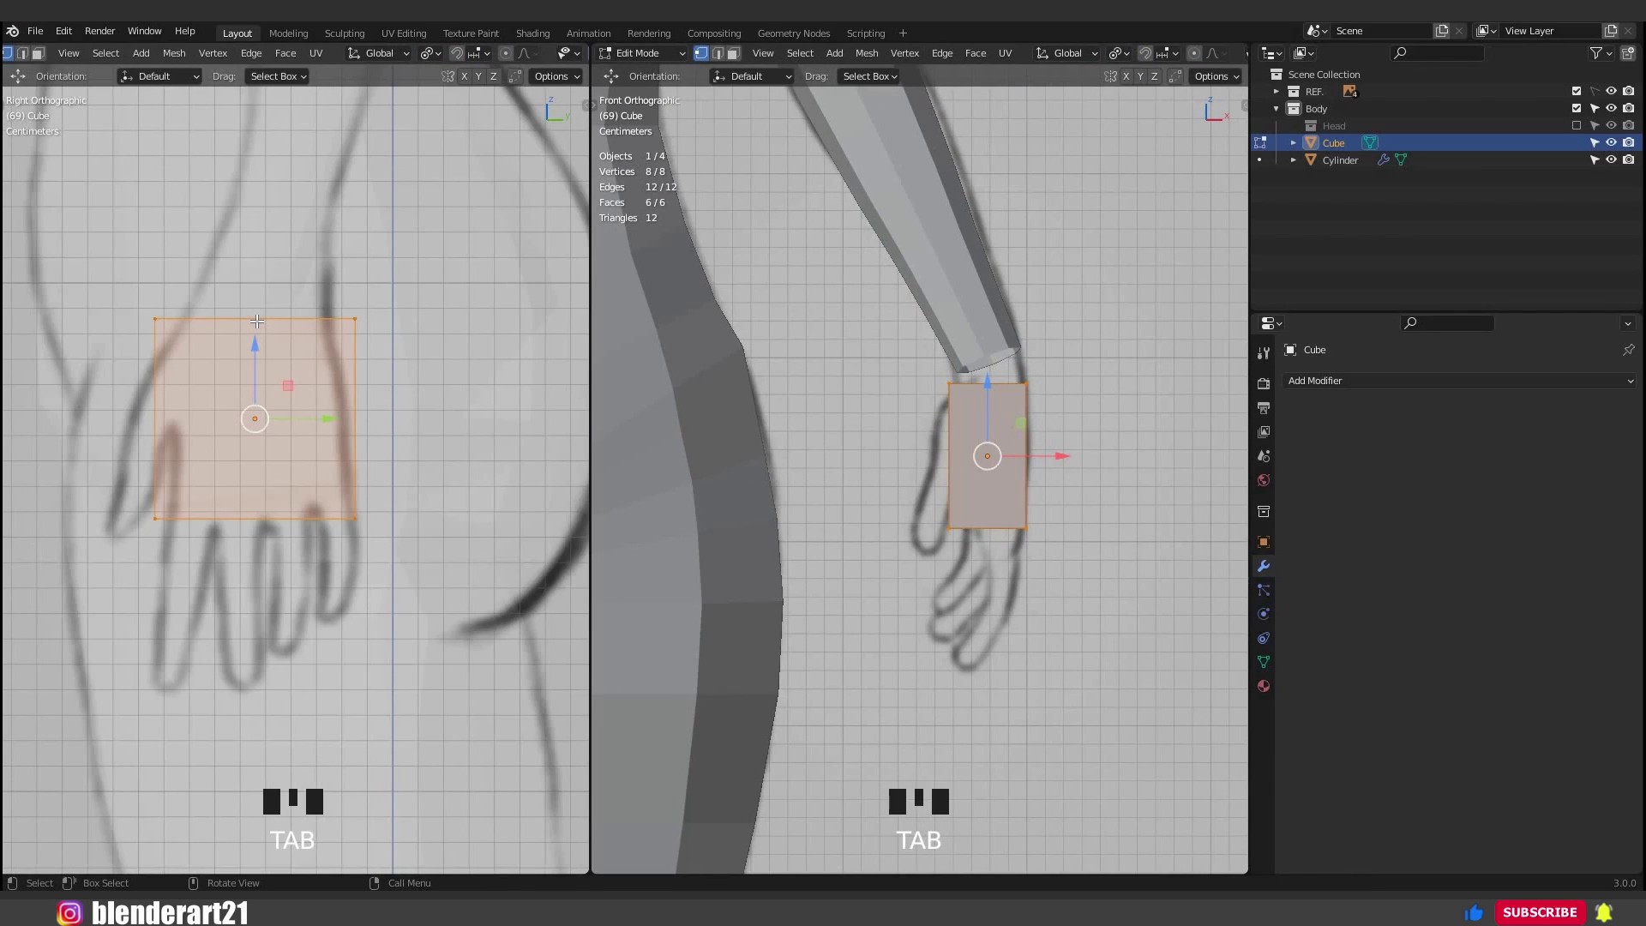
key(ctrl+r)
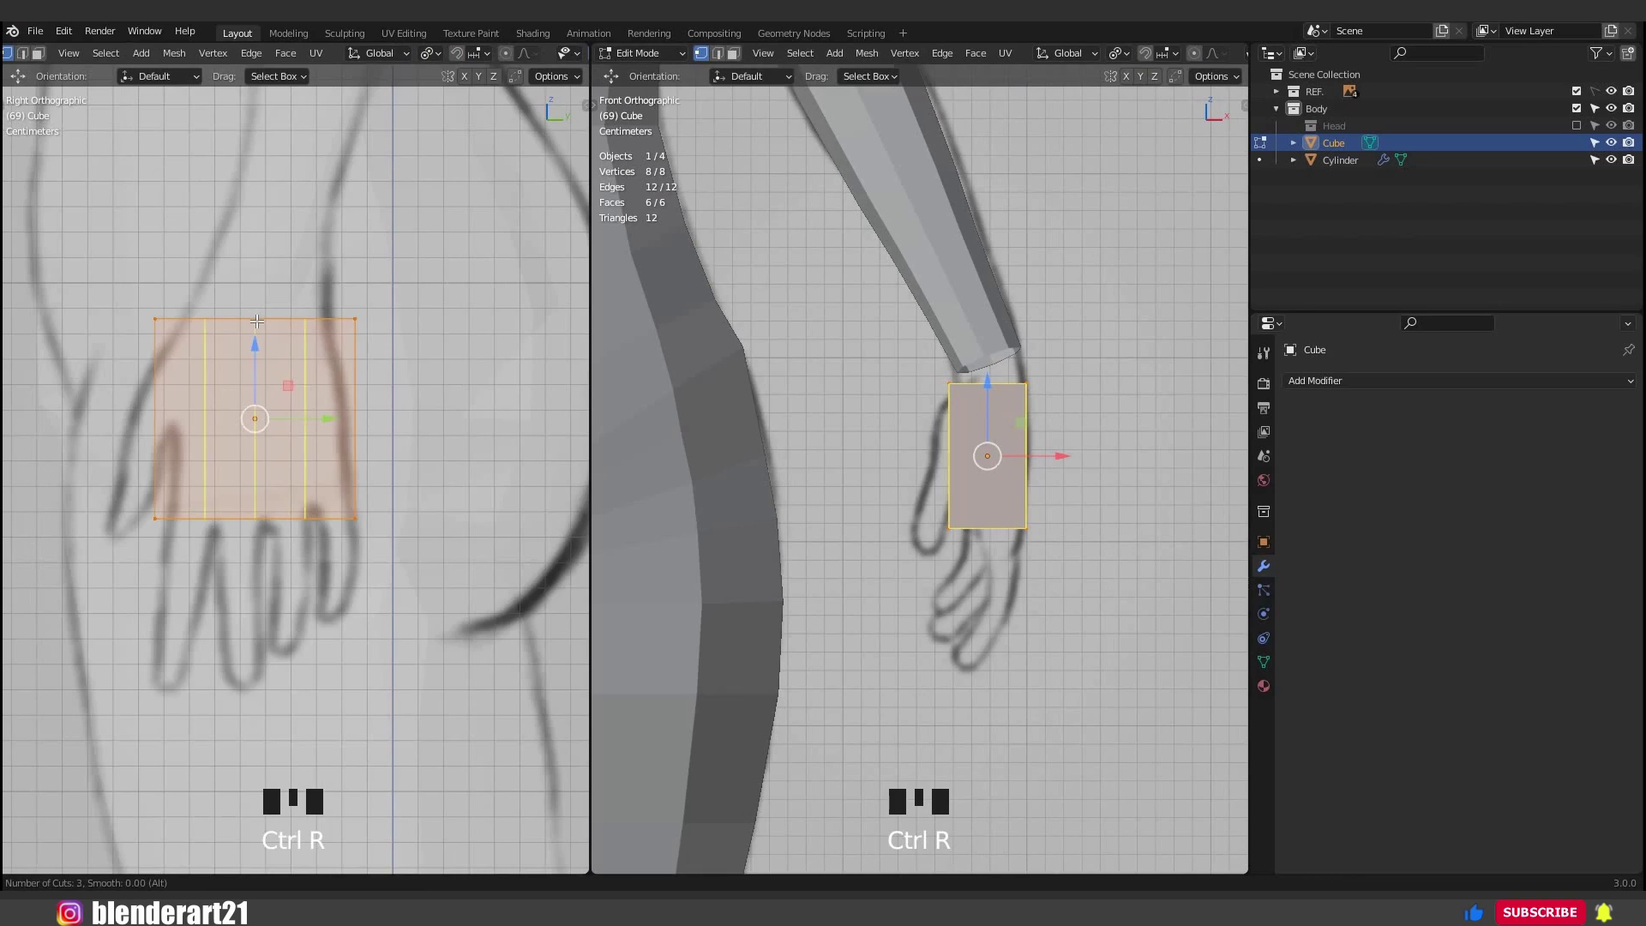
click(257, 322)
right_click(257, 322)
key(alt+z)
scroll(312, 364, down, 2)
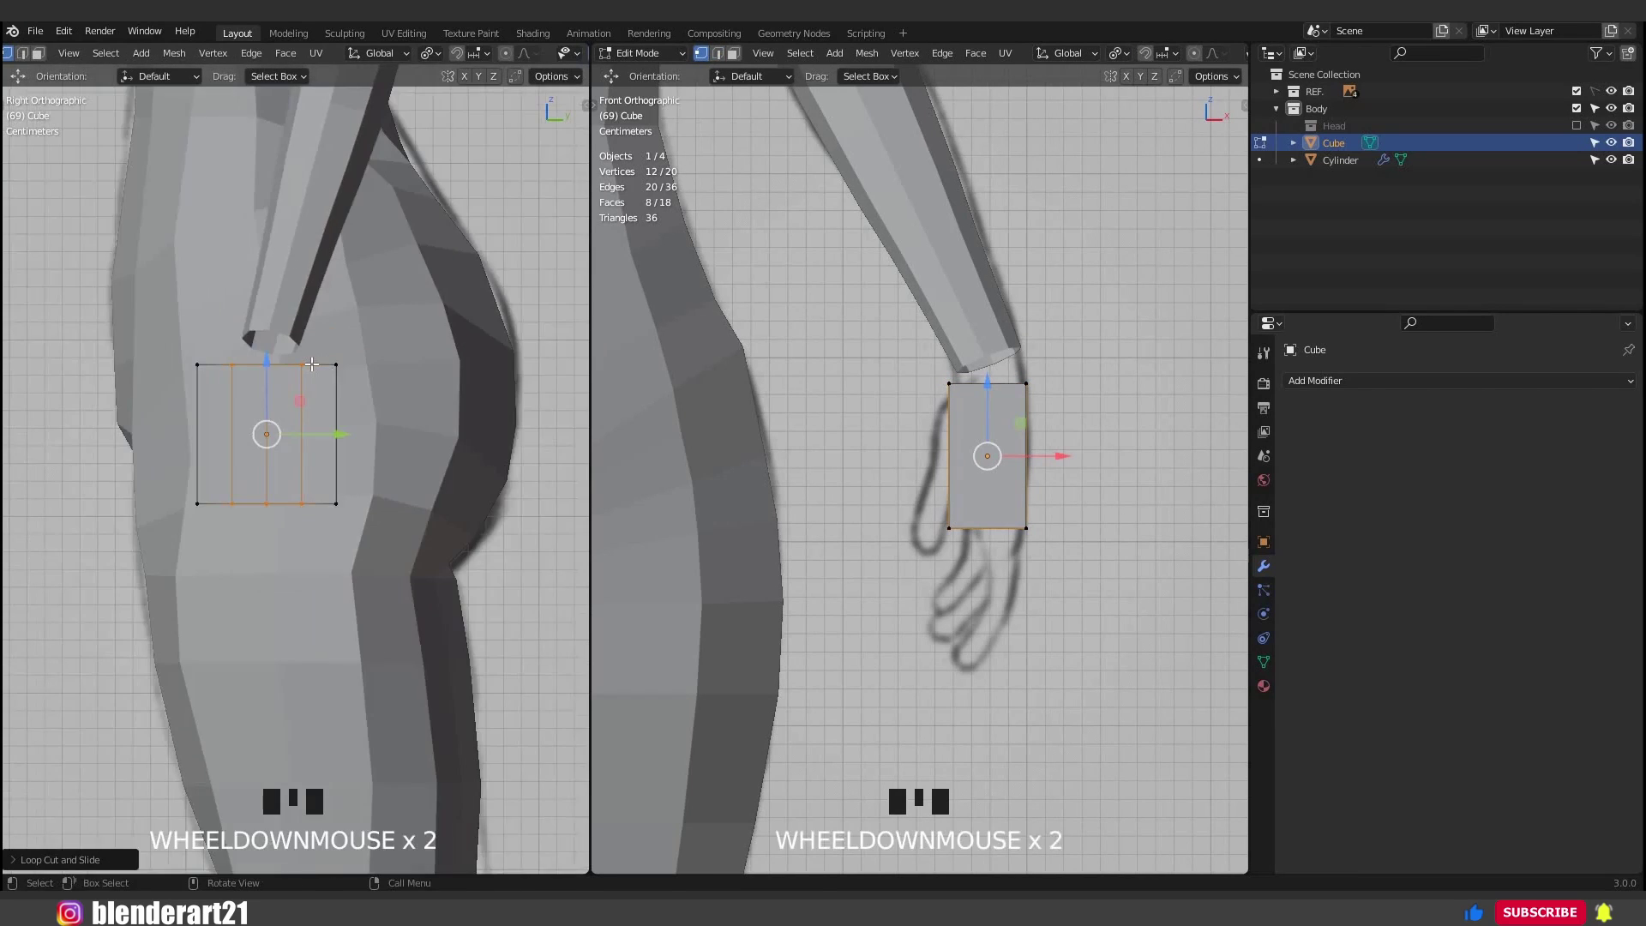
Add one centred horizontal loop cut around the hand block.
middle_drag(311, 365, 343, 463)
key(KP_Decimal)
scroll(326, 386, down, 4)
key(ctrl+r)
click(356, 467)
right_click(356, 467)
Move the bottom row of palm vertices in side view onto the knuckle curve of the reference hand.
key(KP_3)
key(alt+z)
scroll(319, 452, up, 2)
drag(129, 485, 176, 536)
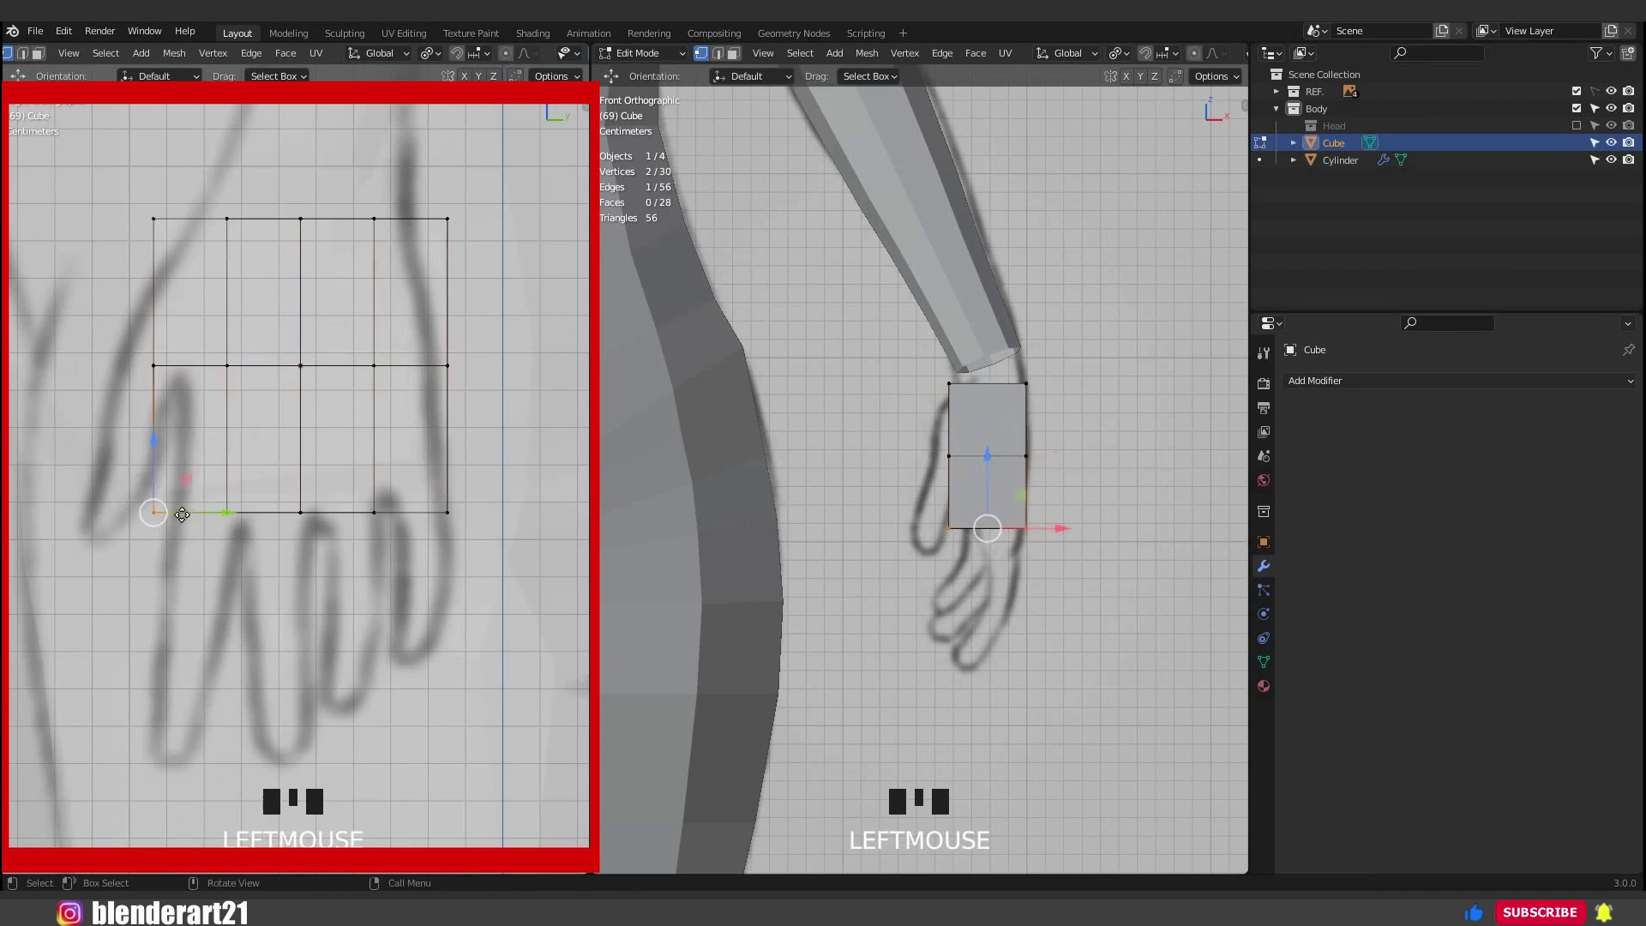
key(g)
click(202, 499)
drag(330, 488, 262, 542)
key(g)
click(268, 551)
click(430, 460)
drag(422, 538, 484, 476)
key(g)
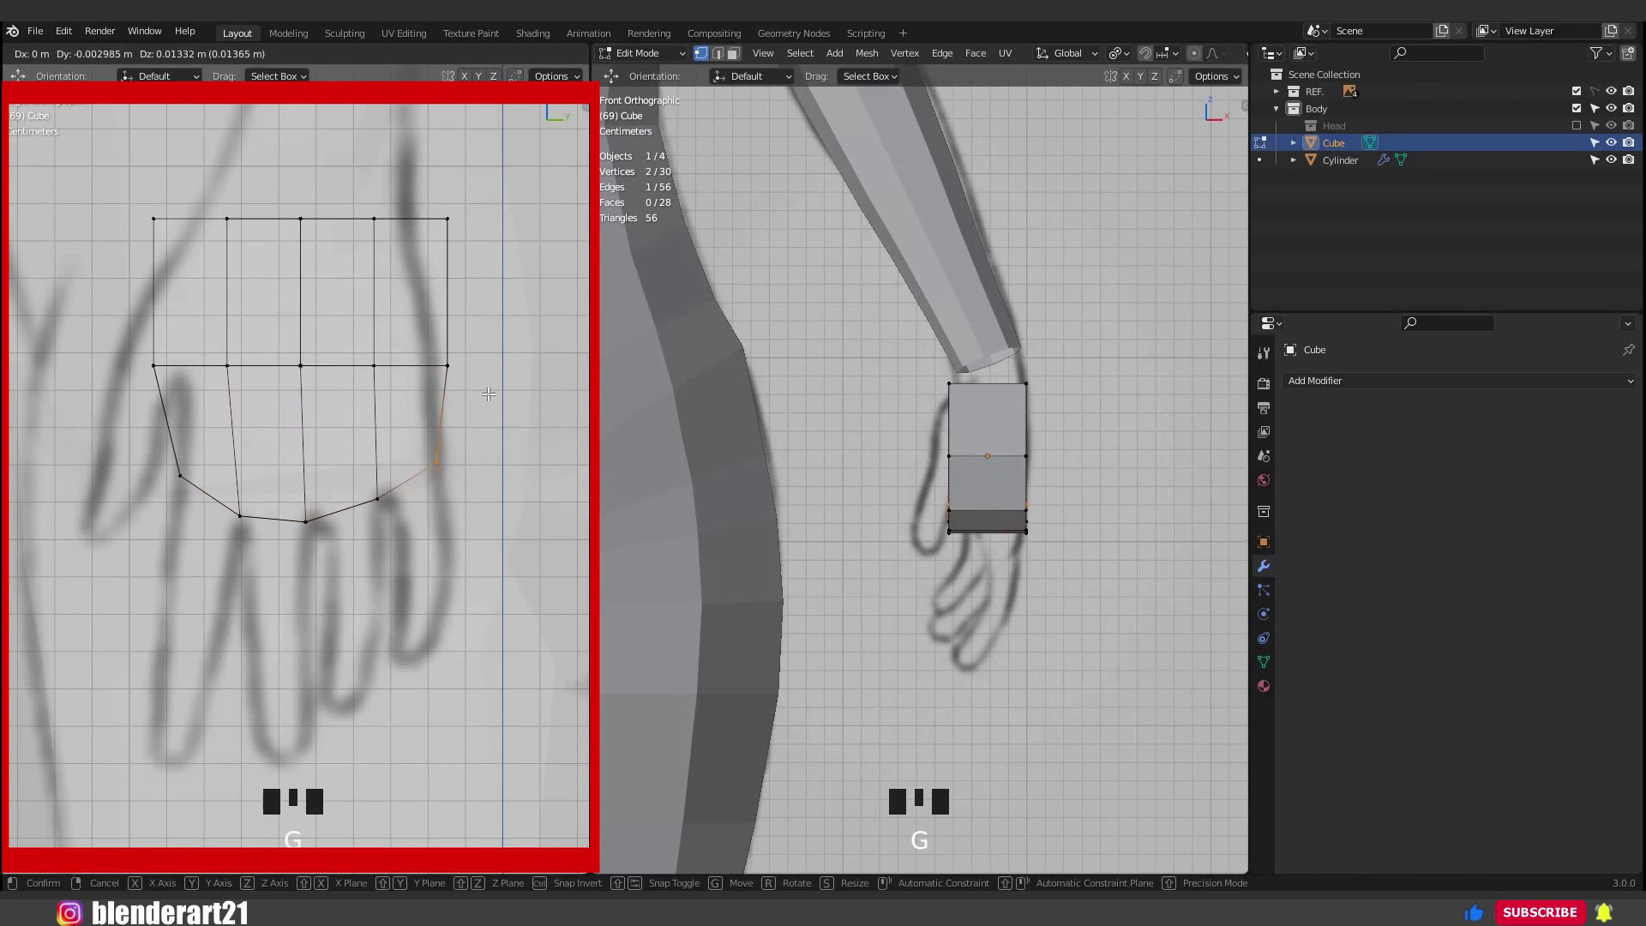
click(488, 393)
Move the palm's outer side and wrist corner vertices inward in side view to match the drawn hand outline.
drag(483, 396, 429, 336)
key(g)
click(454, 330)
drag(466, 241, 424, 193)
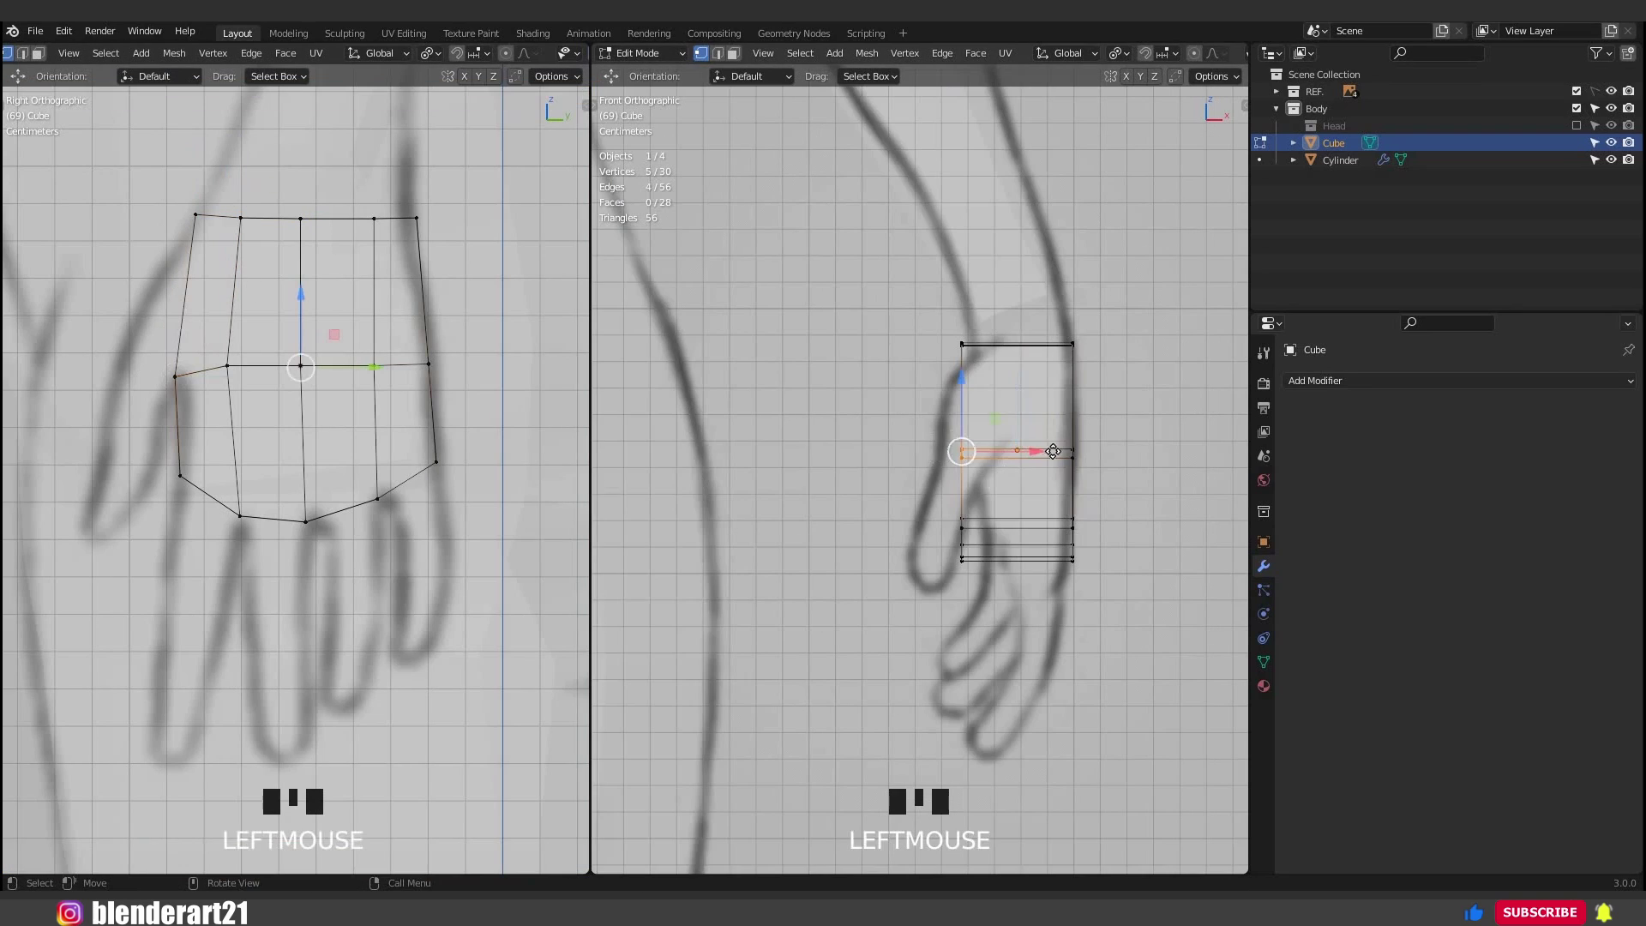
Fit the palm's inner edge to the front drawing, moving the wrist row about 0.003 m and the knuckle rows about 0.01 m along X.
drag(991, 452, 1041, 348)
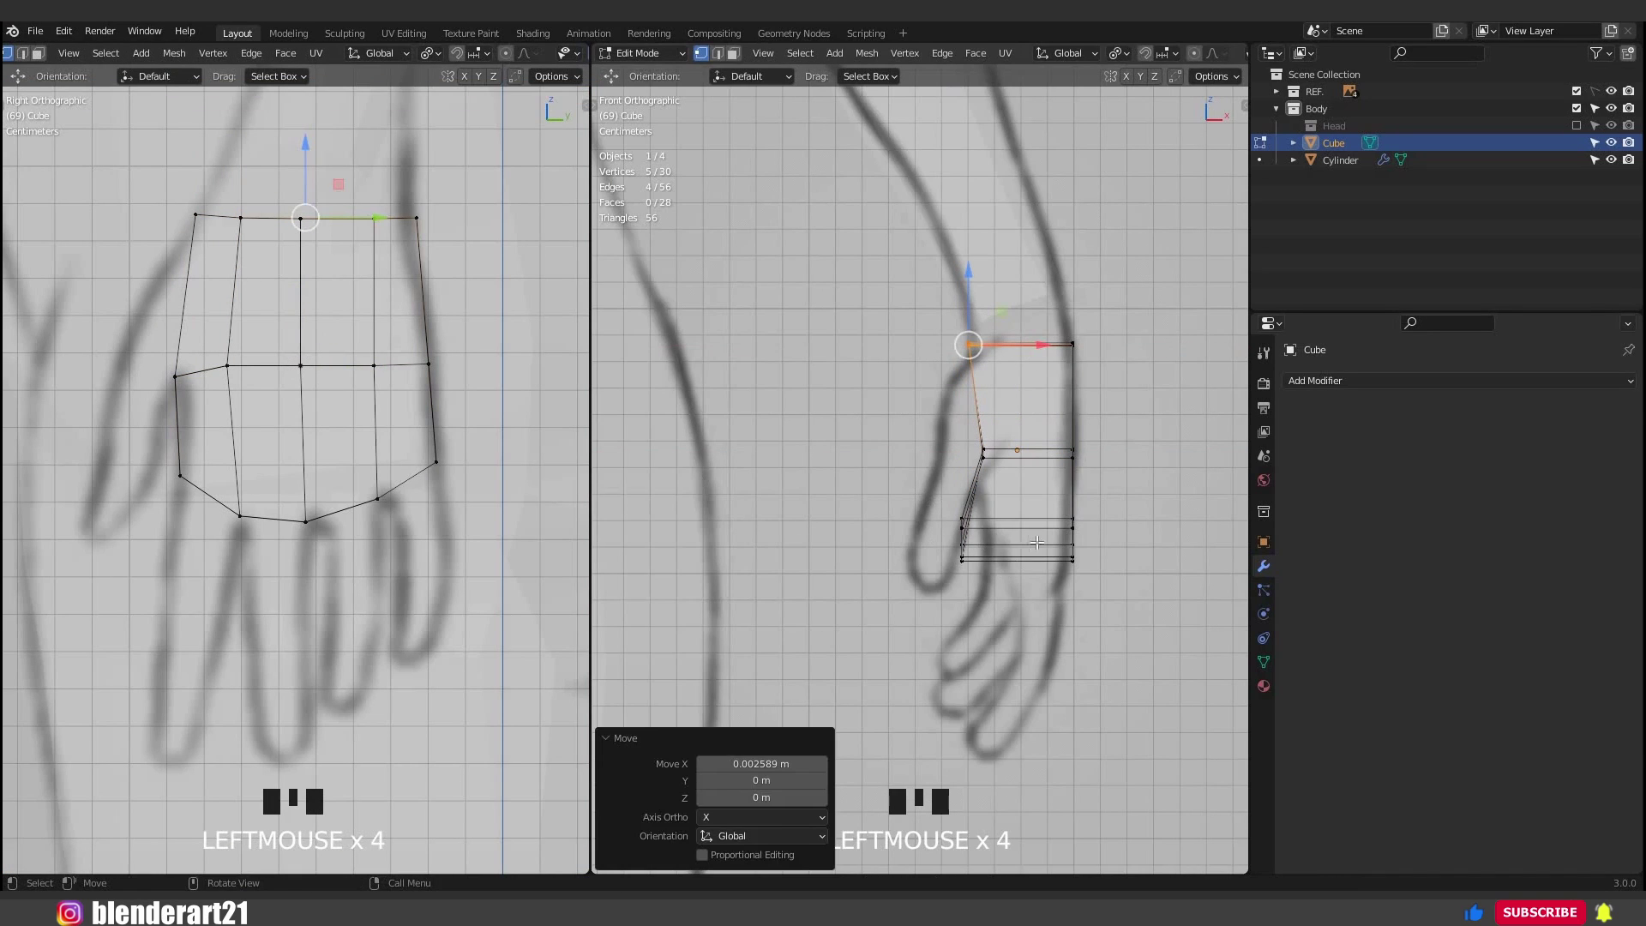
drag(931, 497, 999, 590)
drag(1064, 545, 1115, 610)
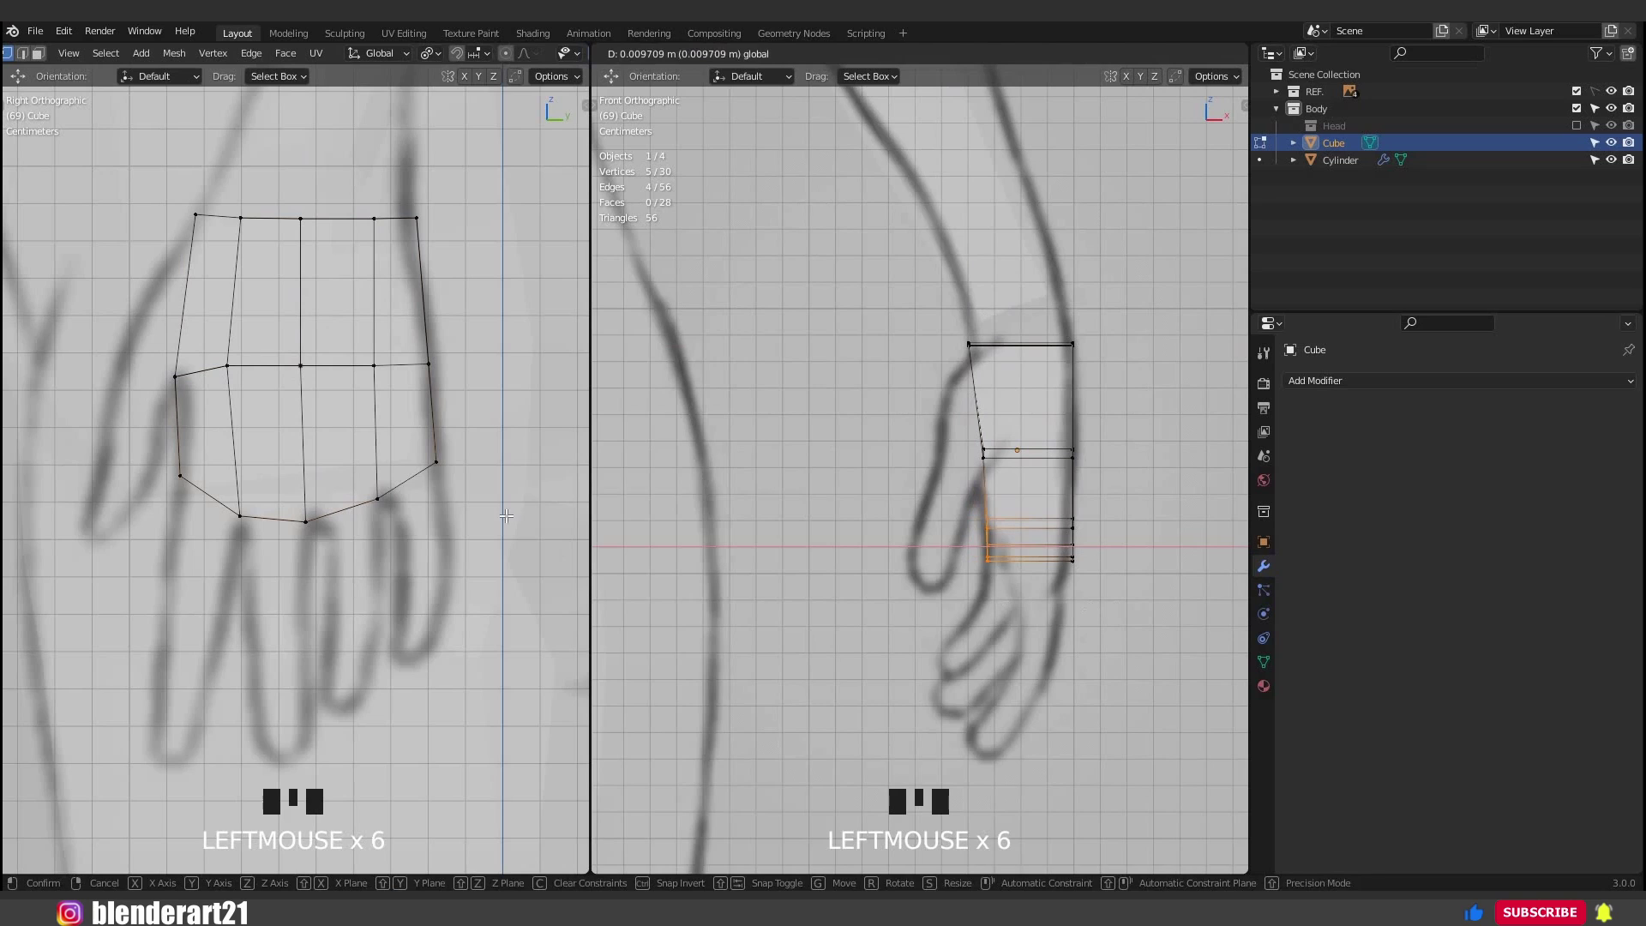
drag(506, 516, 506, 516)
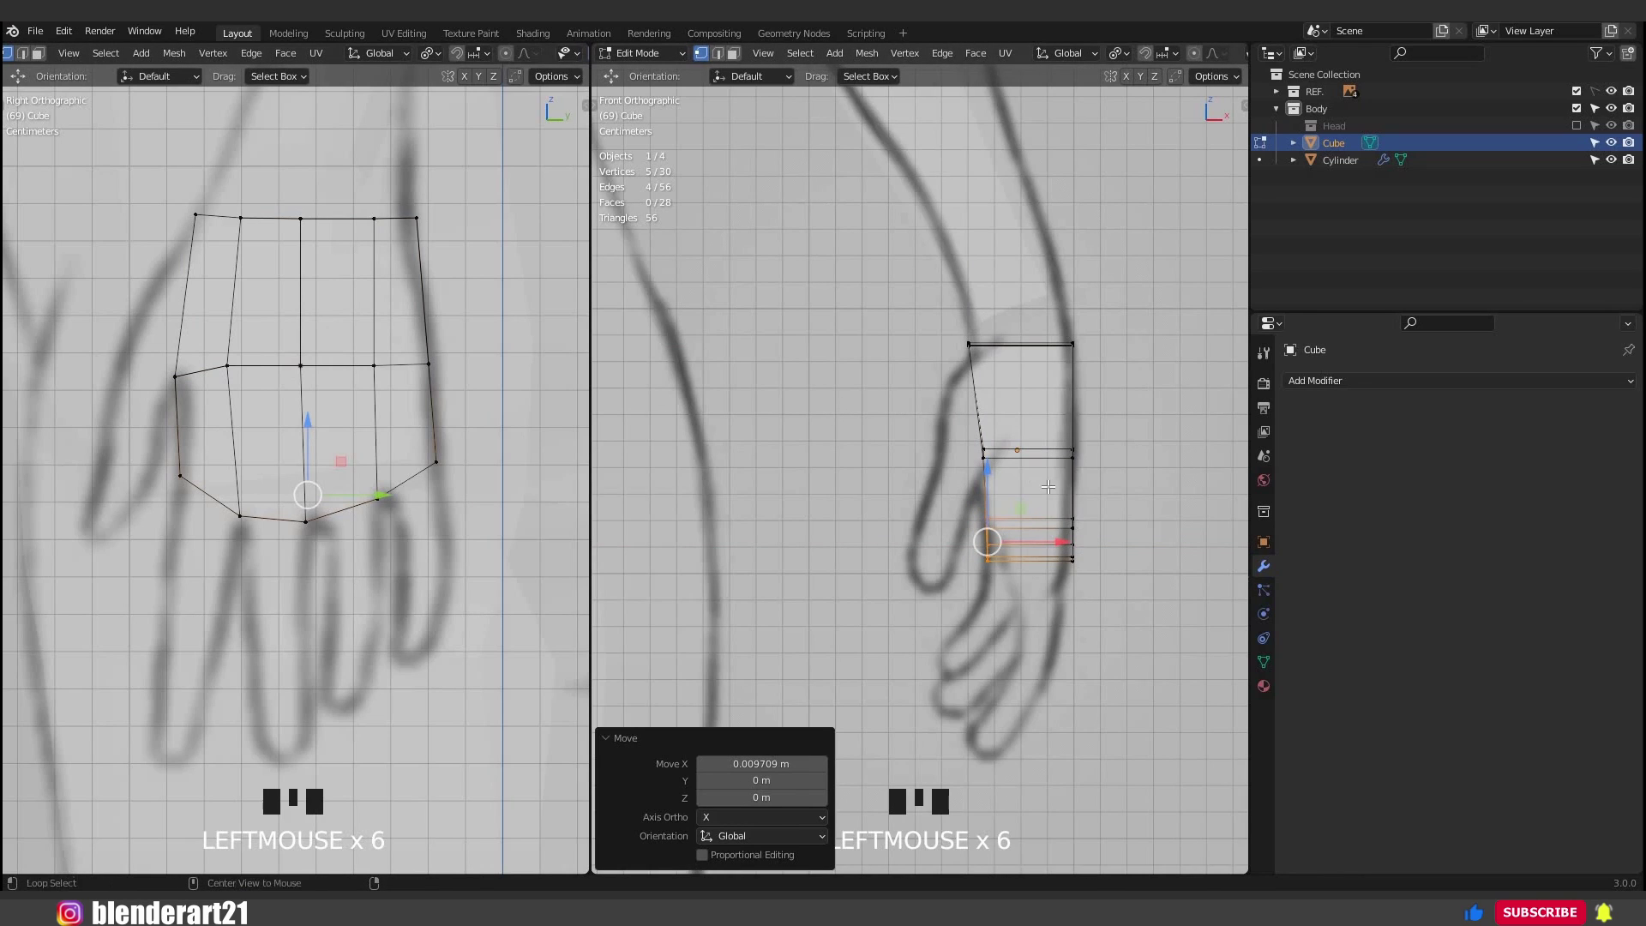
Select the four faces at the finger end of the palm and narrow them along X.
key(alt+z)
scroll(1048, 486, down, 3)
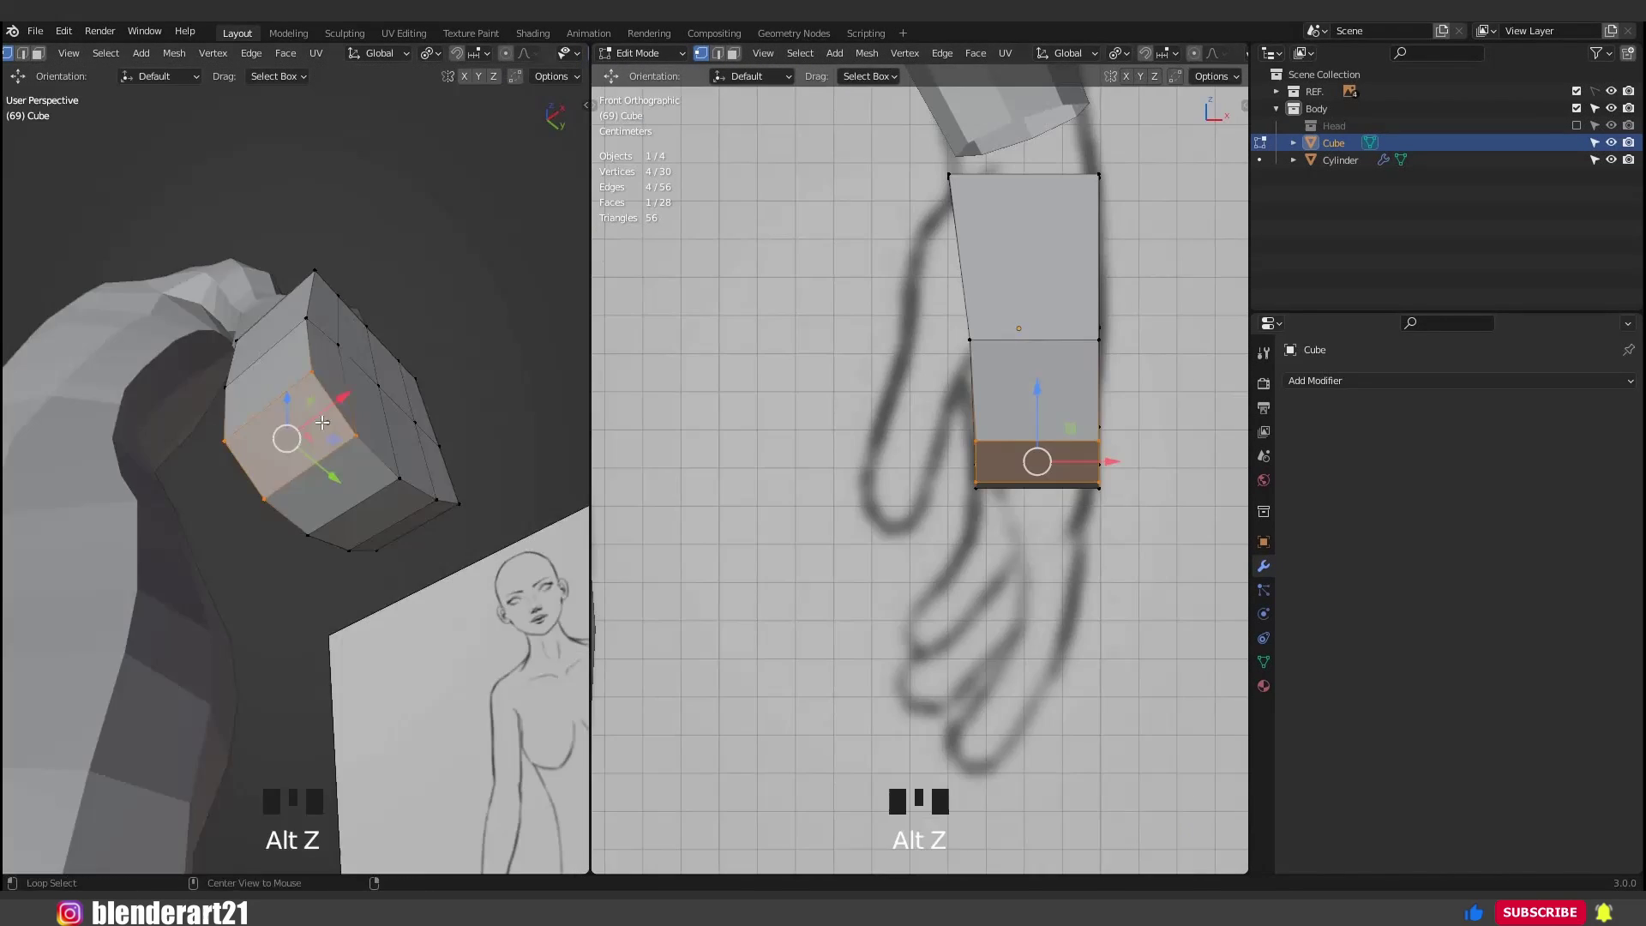
middle_drag(326, 463, 335, 403)
key(3)
shift+click(313, 504)
shift+click(364, 376)
shift+click(376, 302)
key(s)
key(x)
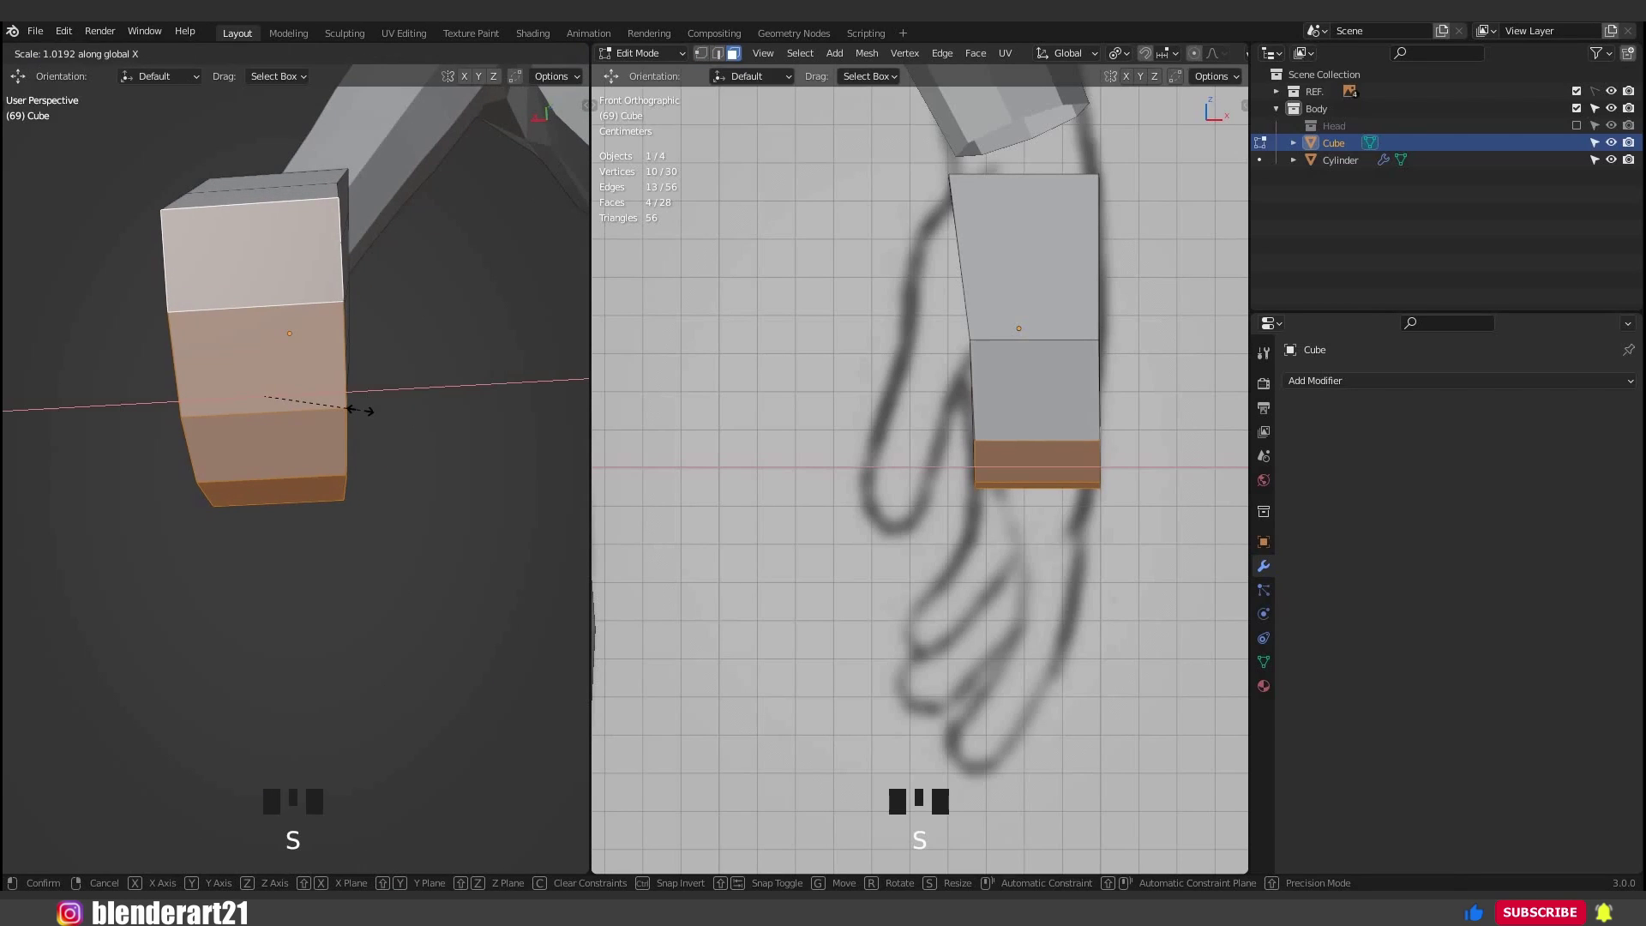
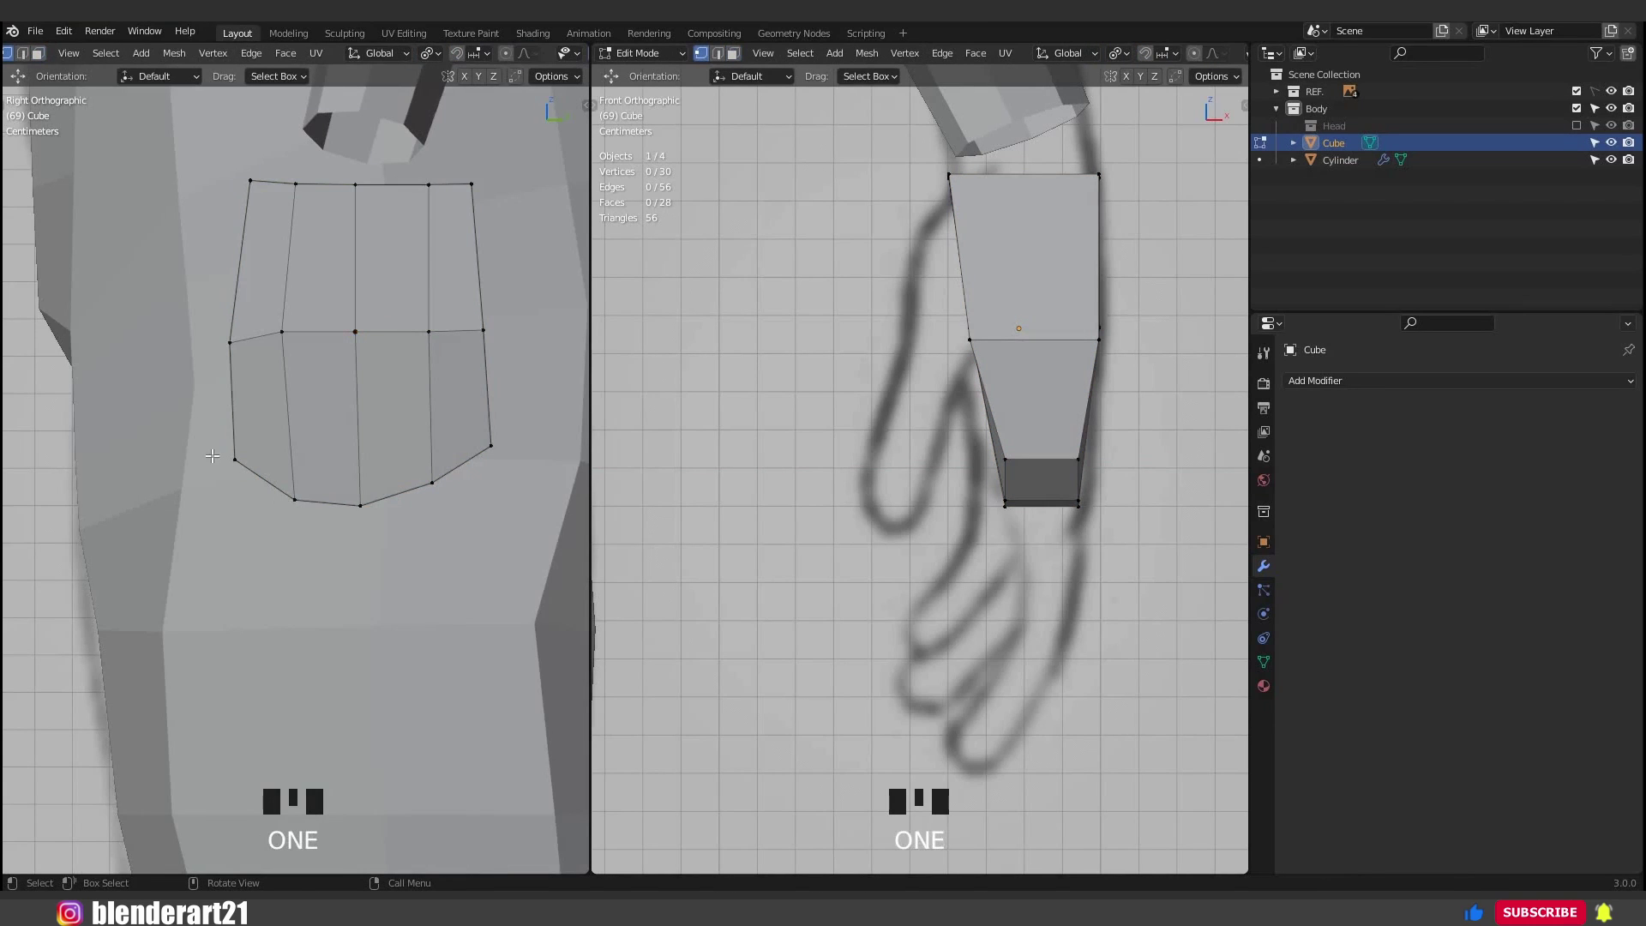
Duplicate the knuckle face above the index finger, place the copy just below the palm and rotate it slightly.
key(alt+z)
scroll(329, 554, up, 1)
drag(195, 442, 328, 554)
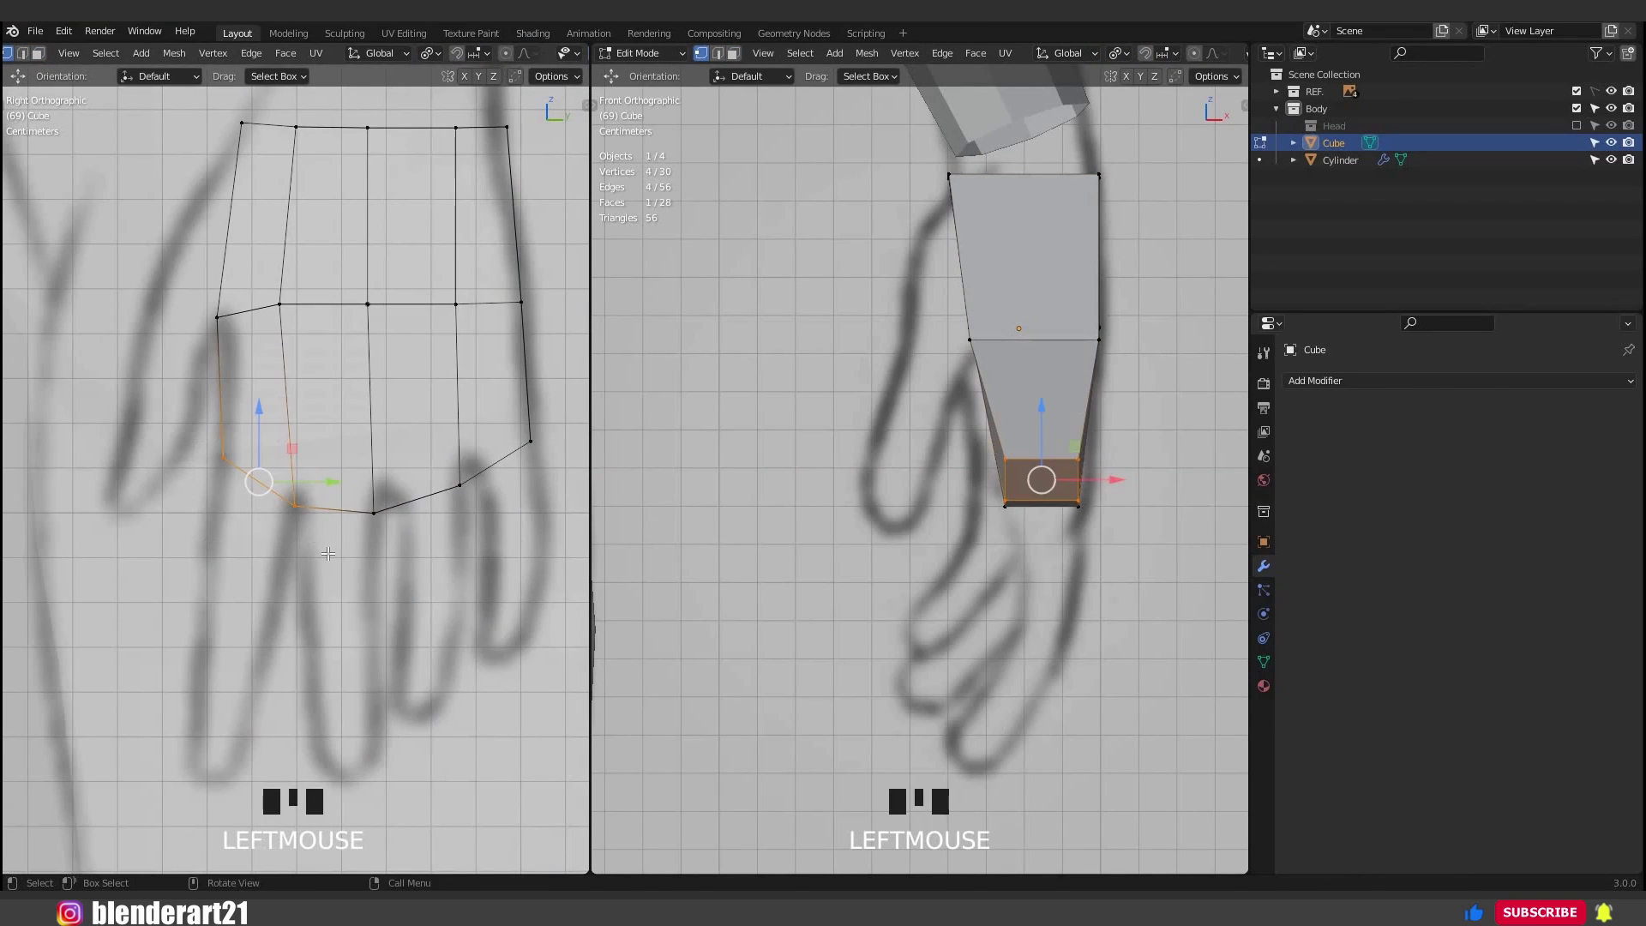
key(shift+d)
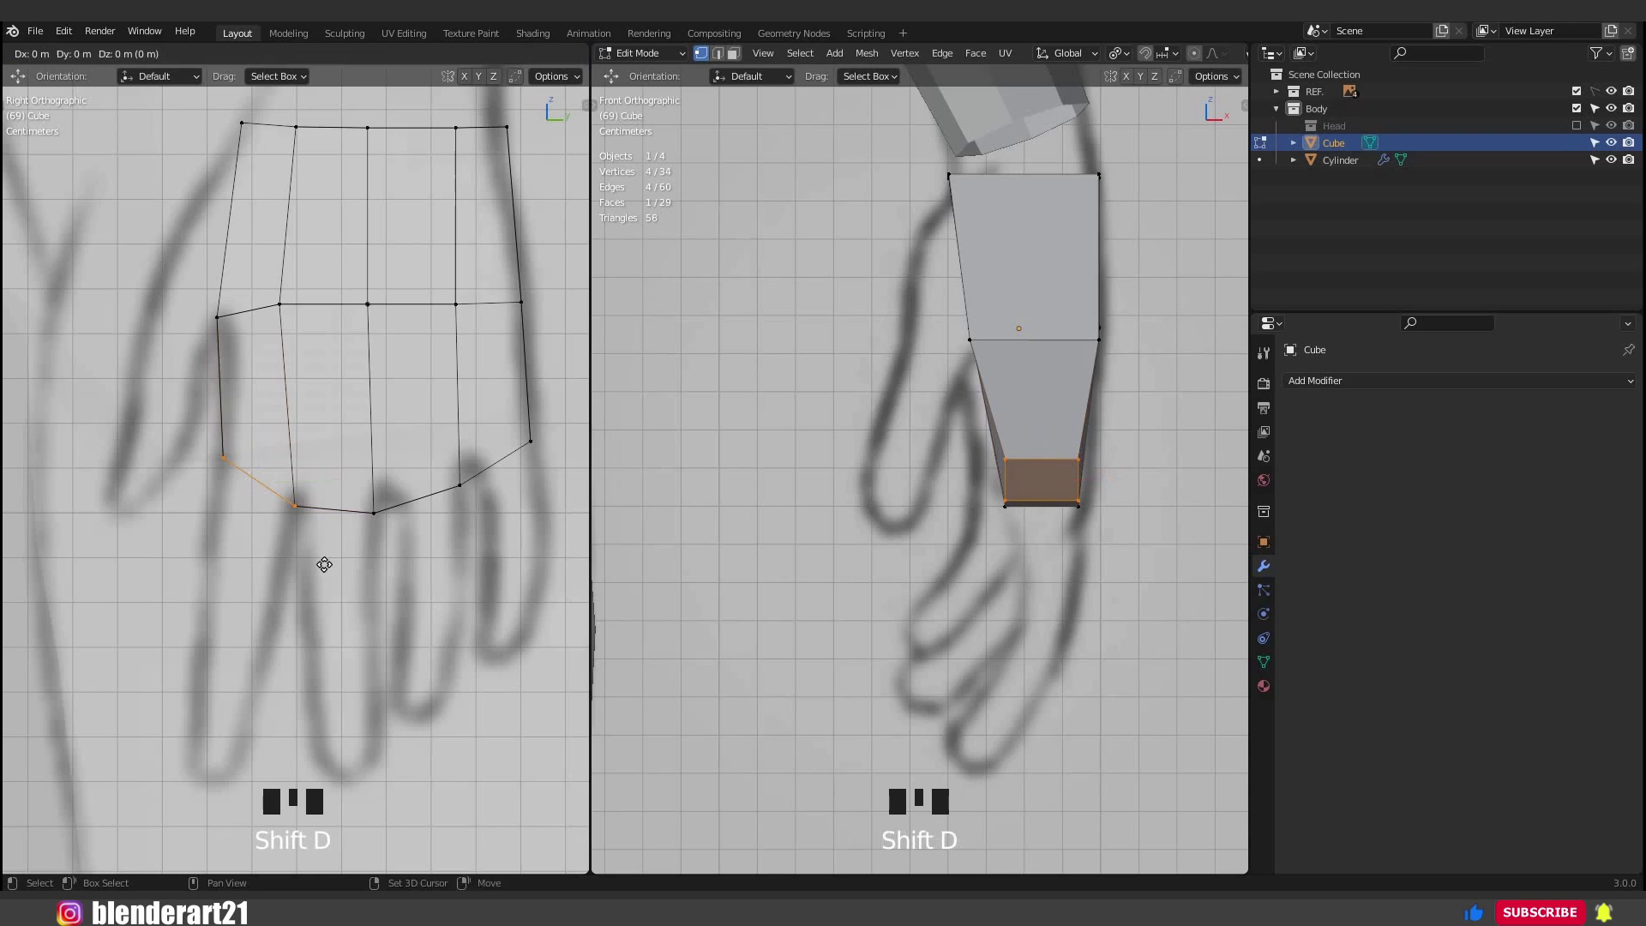
click(386, 556)
key(r)
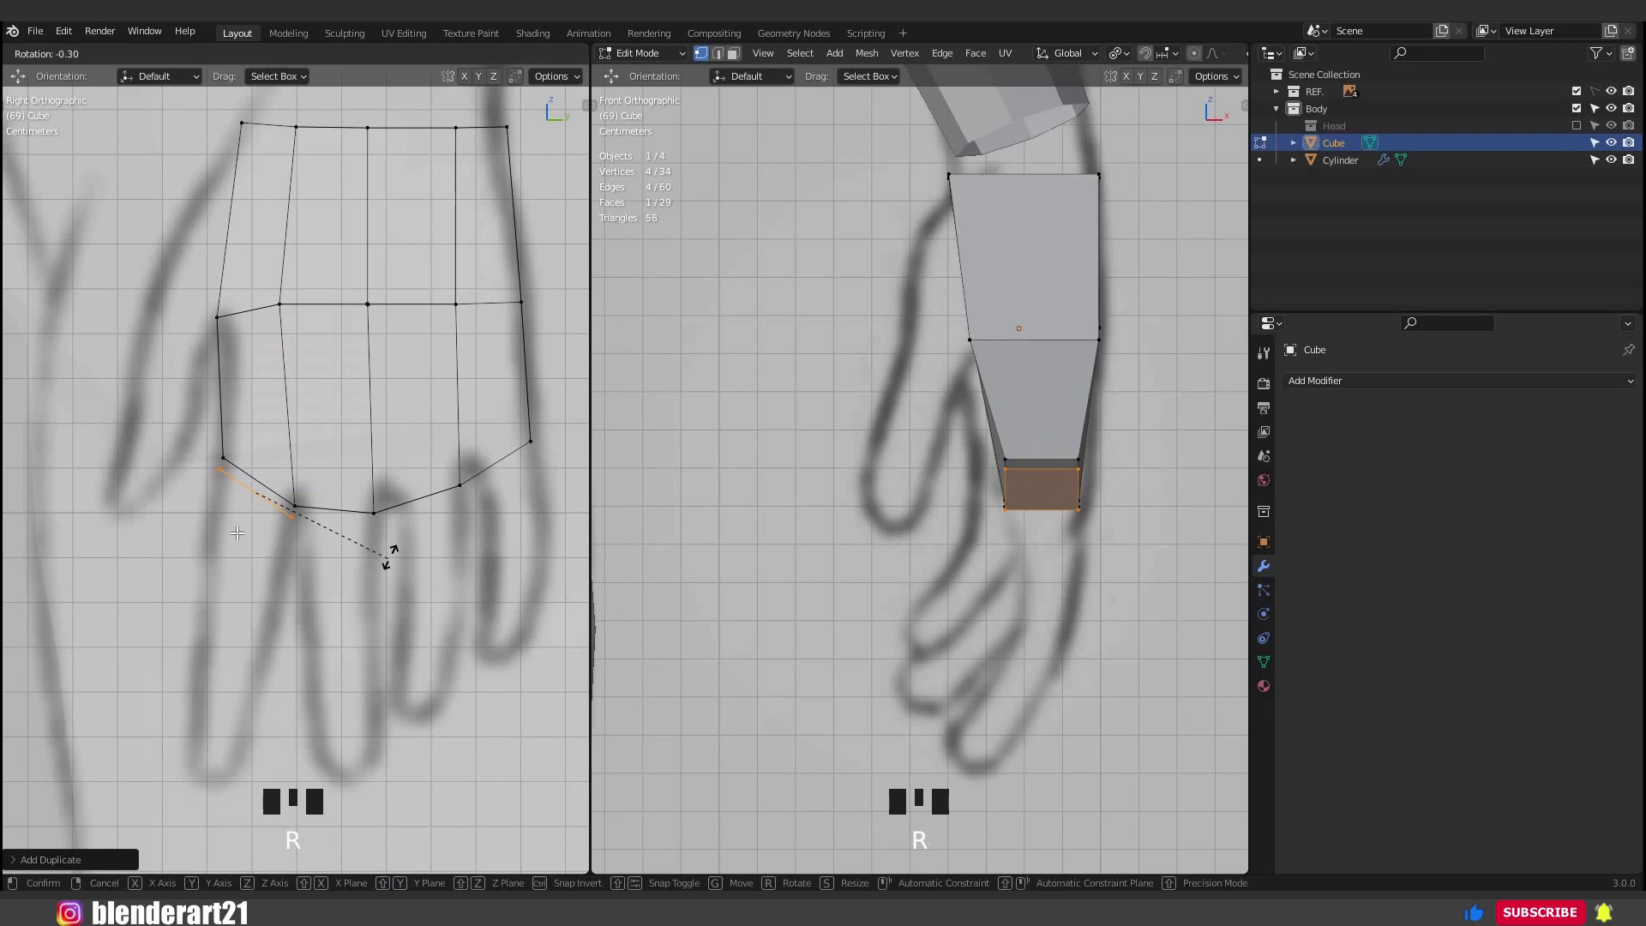
click(388, 557)
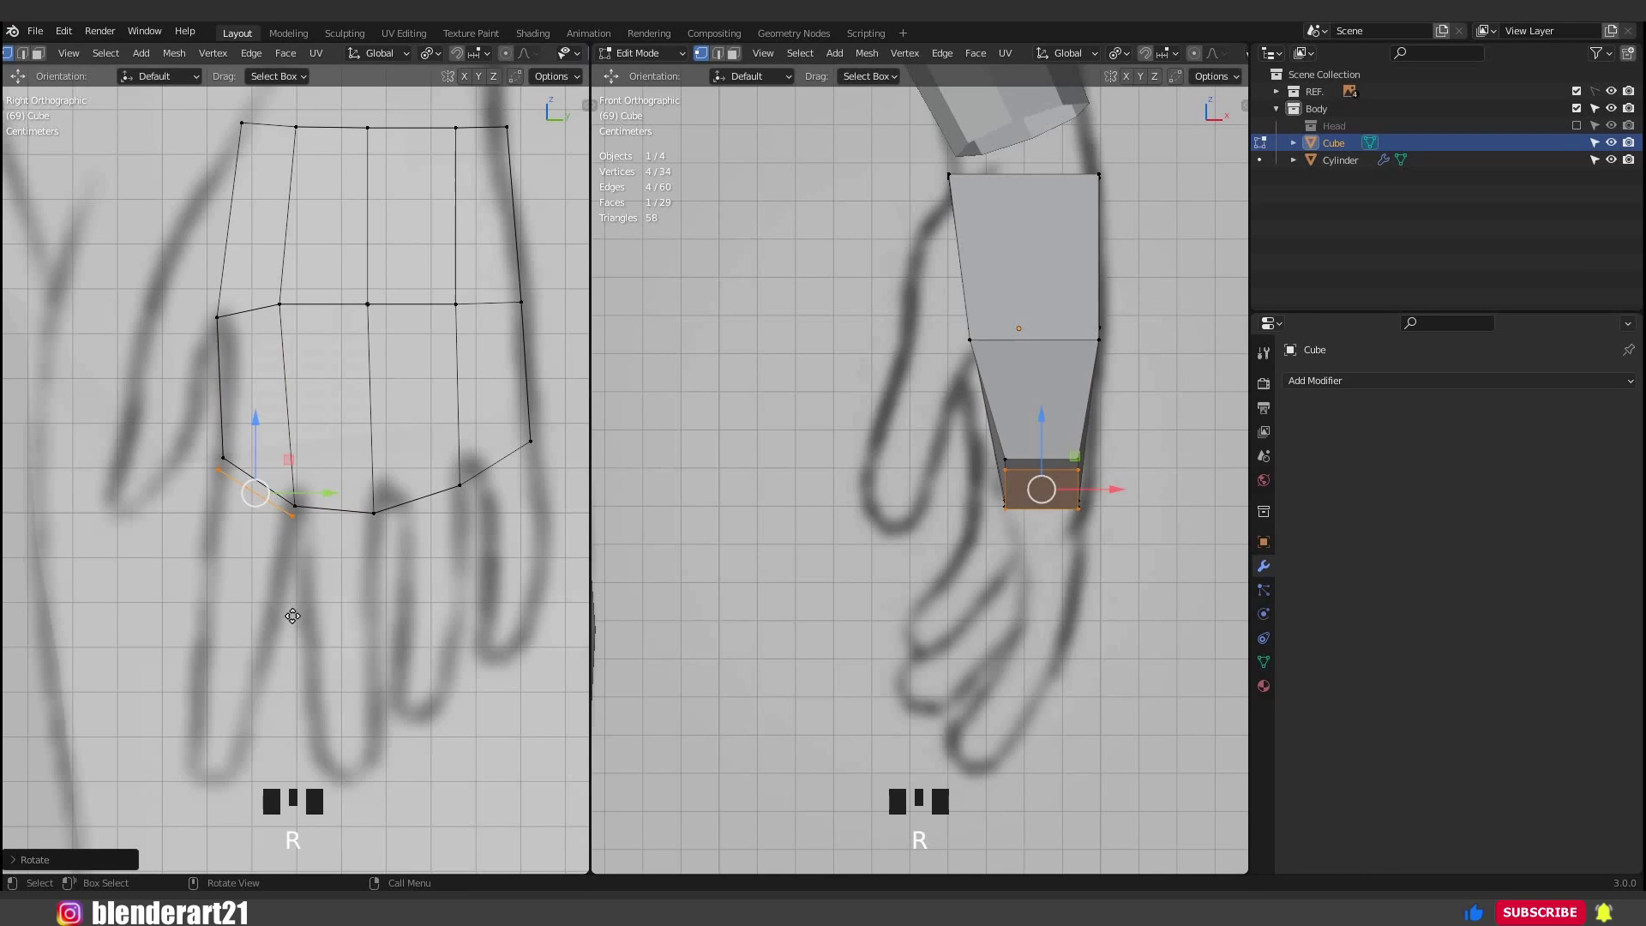
Extrude the duplicated face into the index finger's first segment, then shrink, move and rotate its end to fit the drawing.
key(e)
click(319, 644)
key(g)
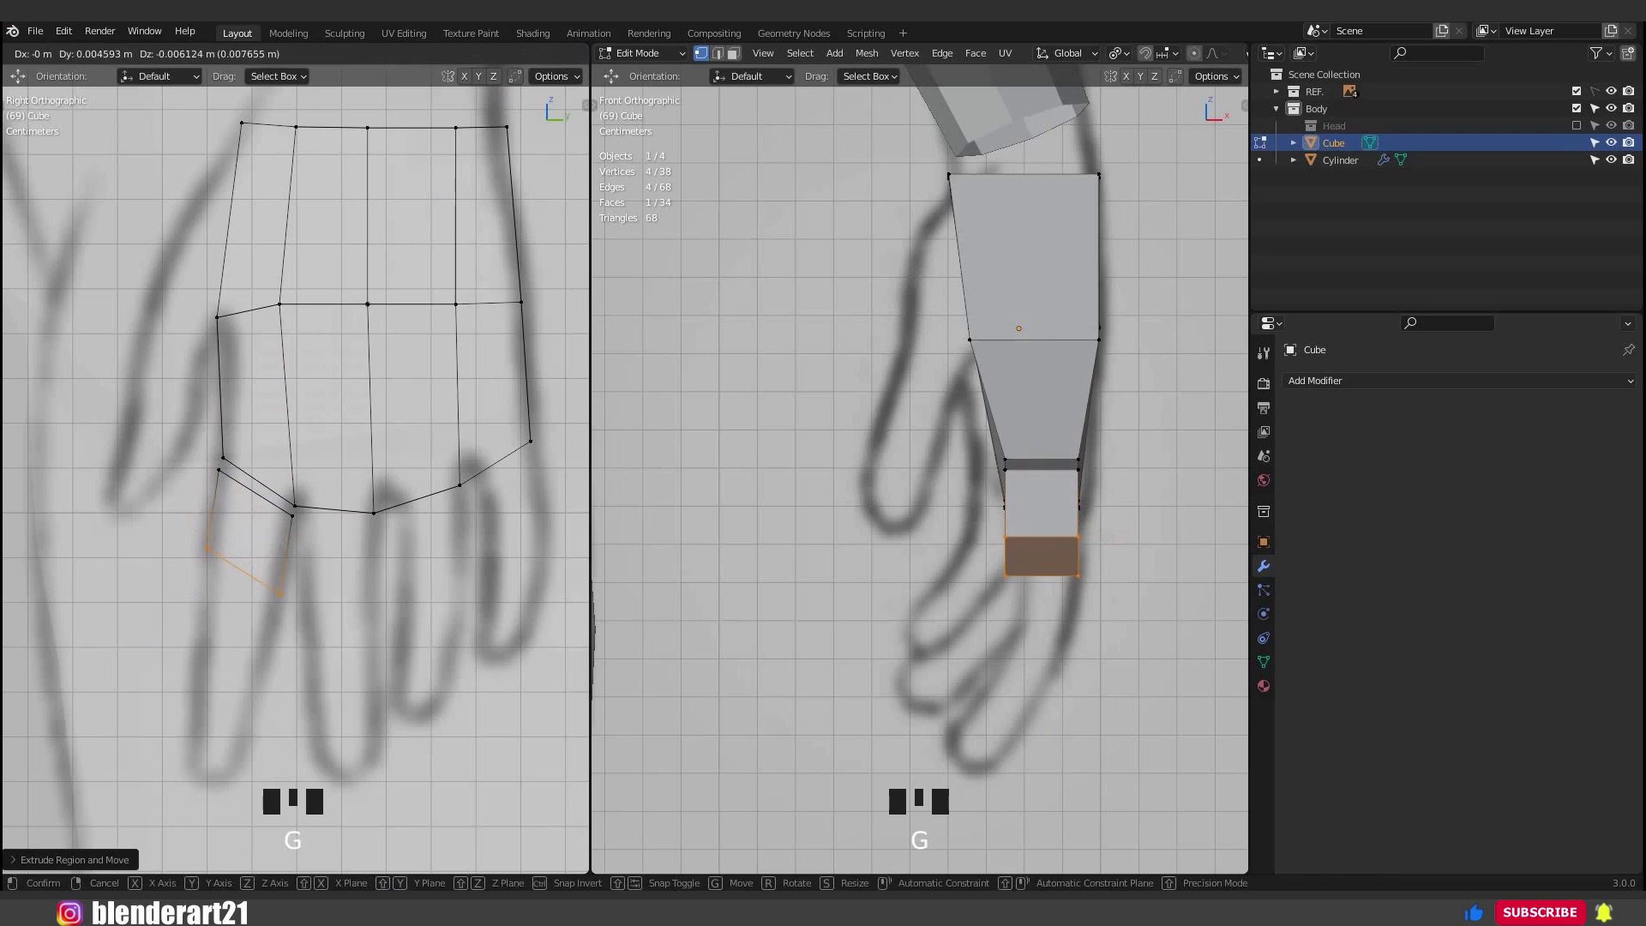
click(311, 630)
key(r)
click(309, 605)
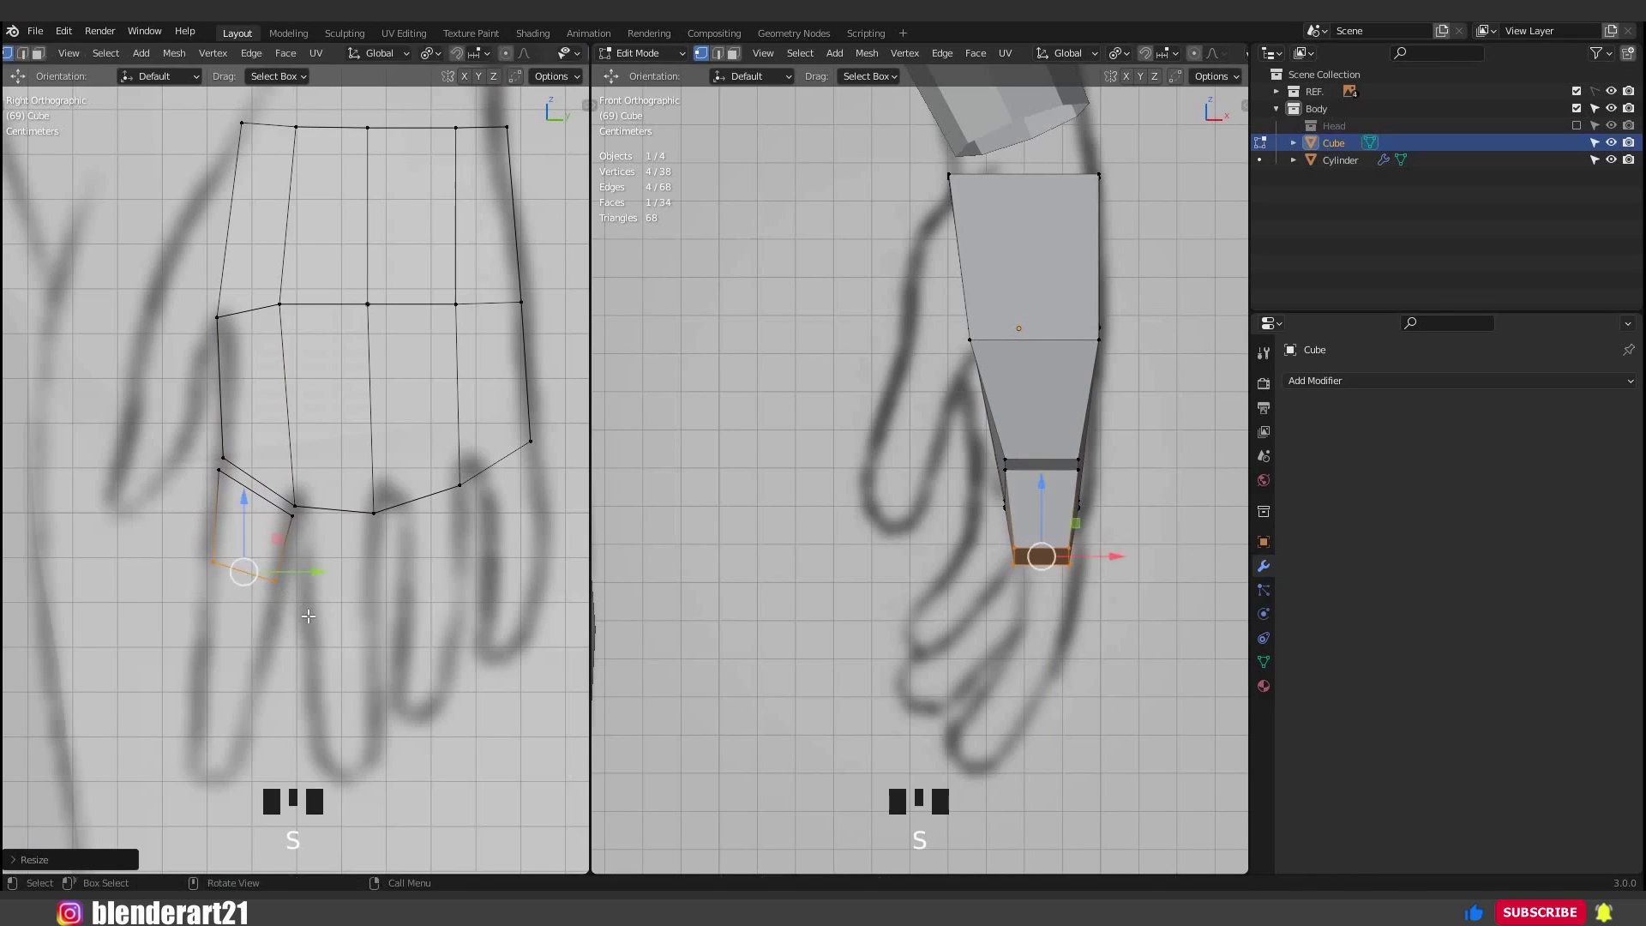
key(g)
click(309, 615)
key(r)
click(272, 615)
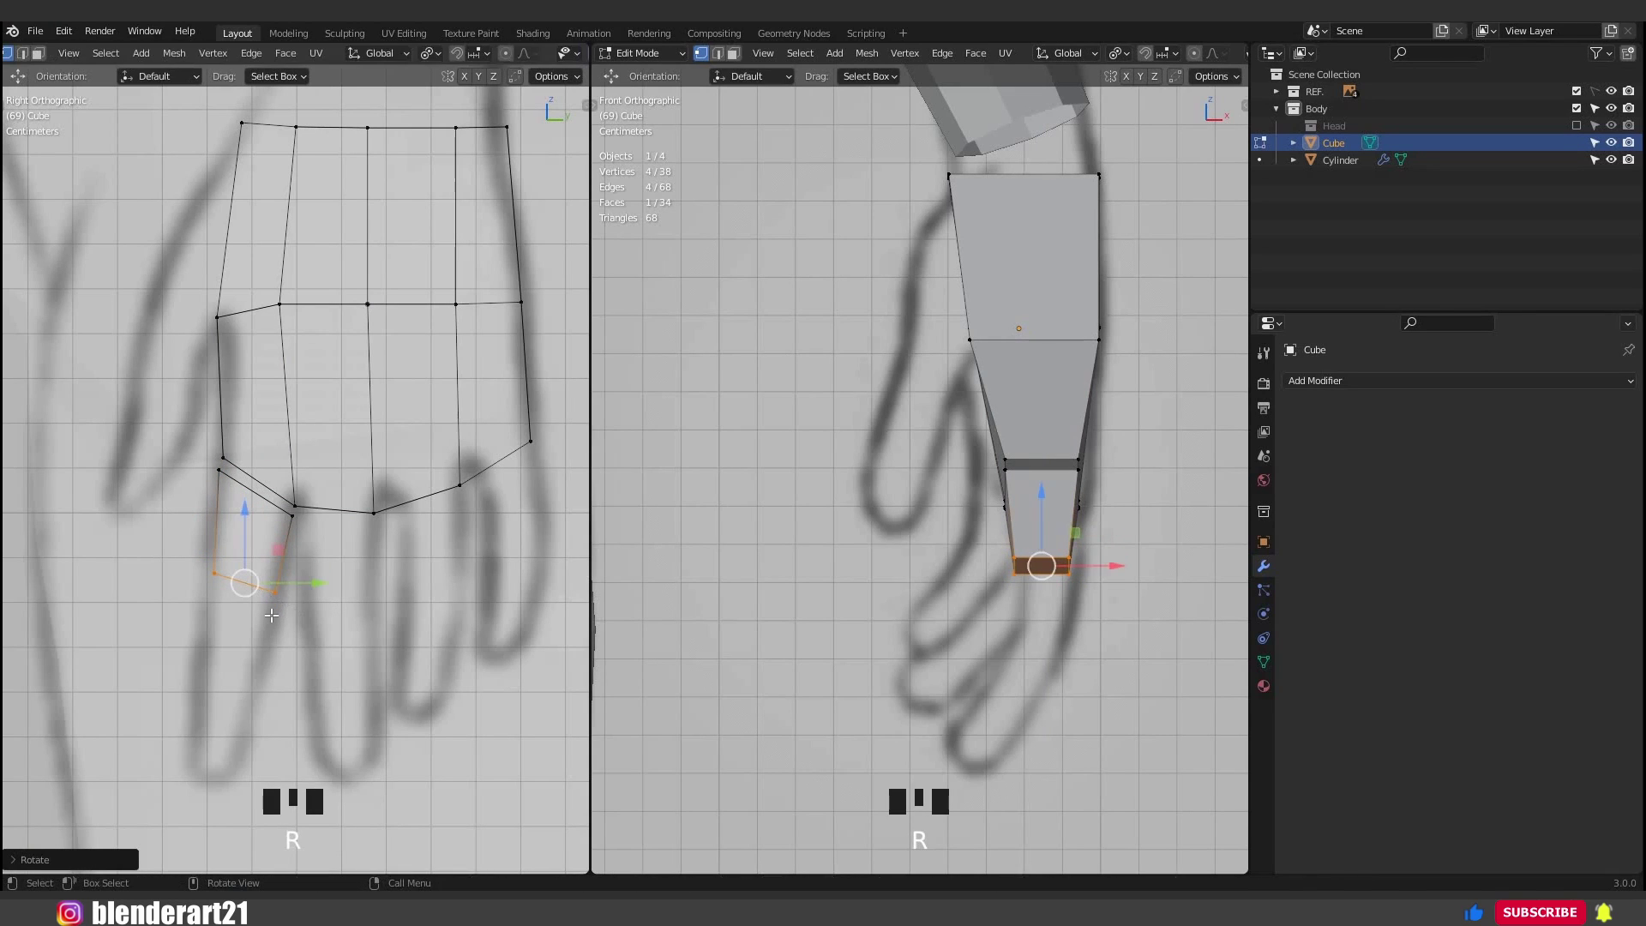
Duplicate the first segment's end face just below it and extrude the copy into a tapered middle finger segment matching the drawing.
key(shift+d)
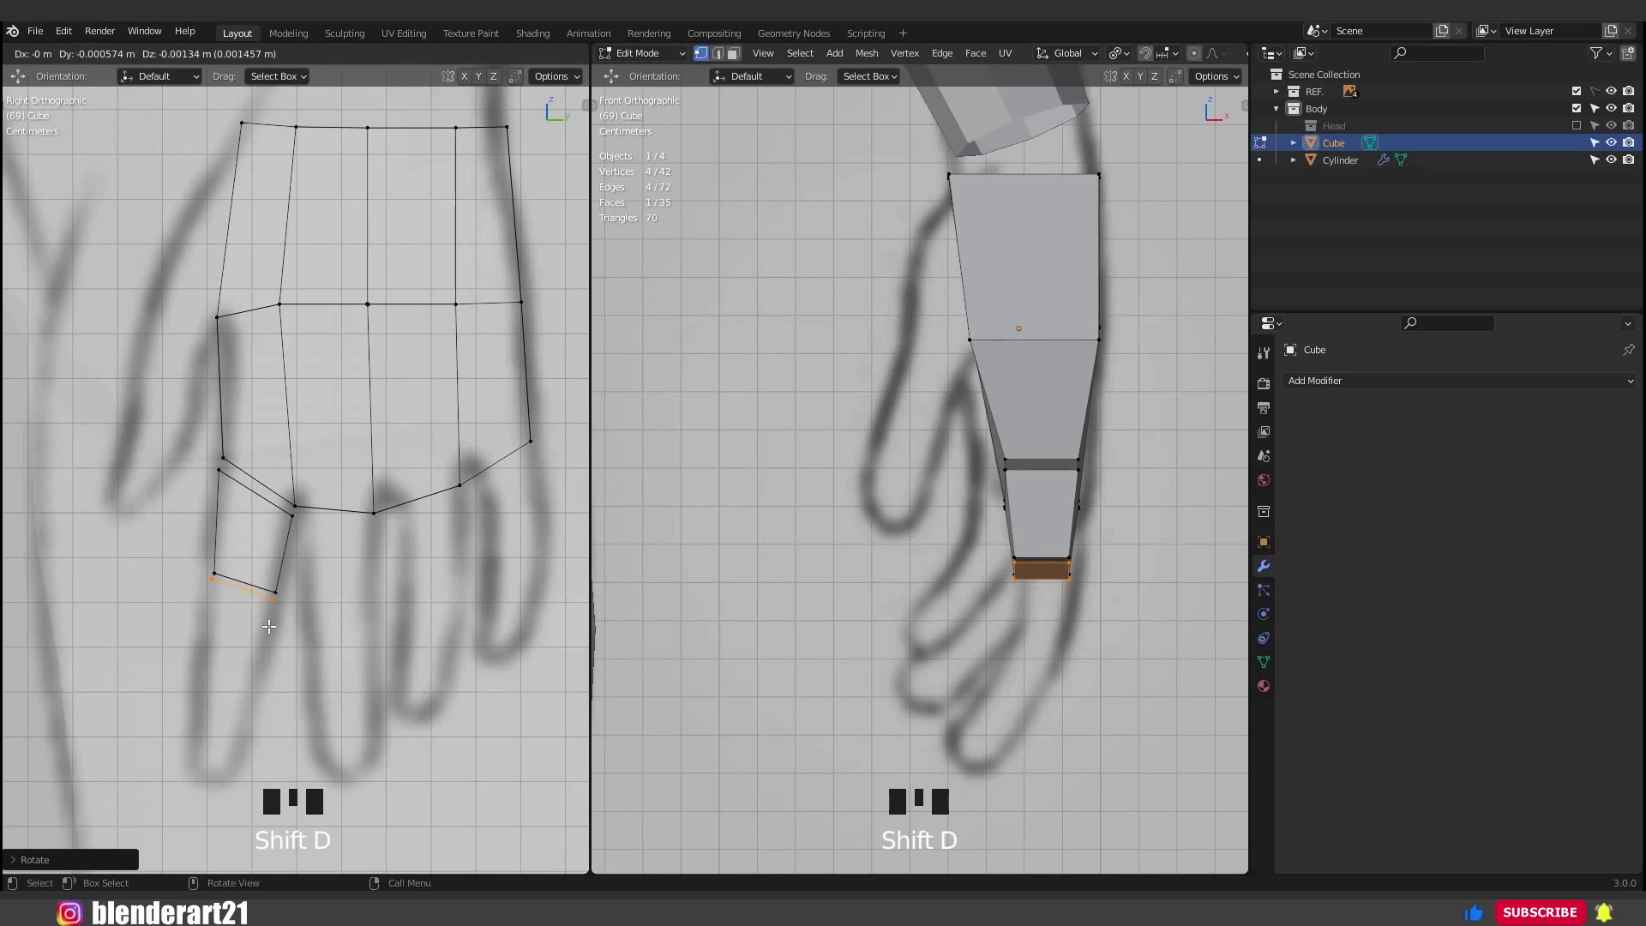
click(269, 627)
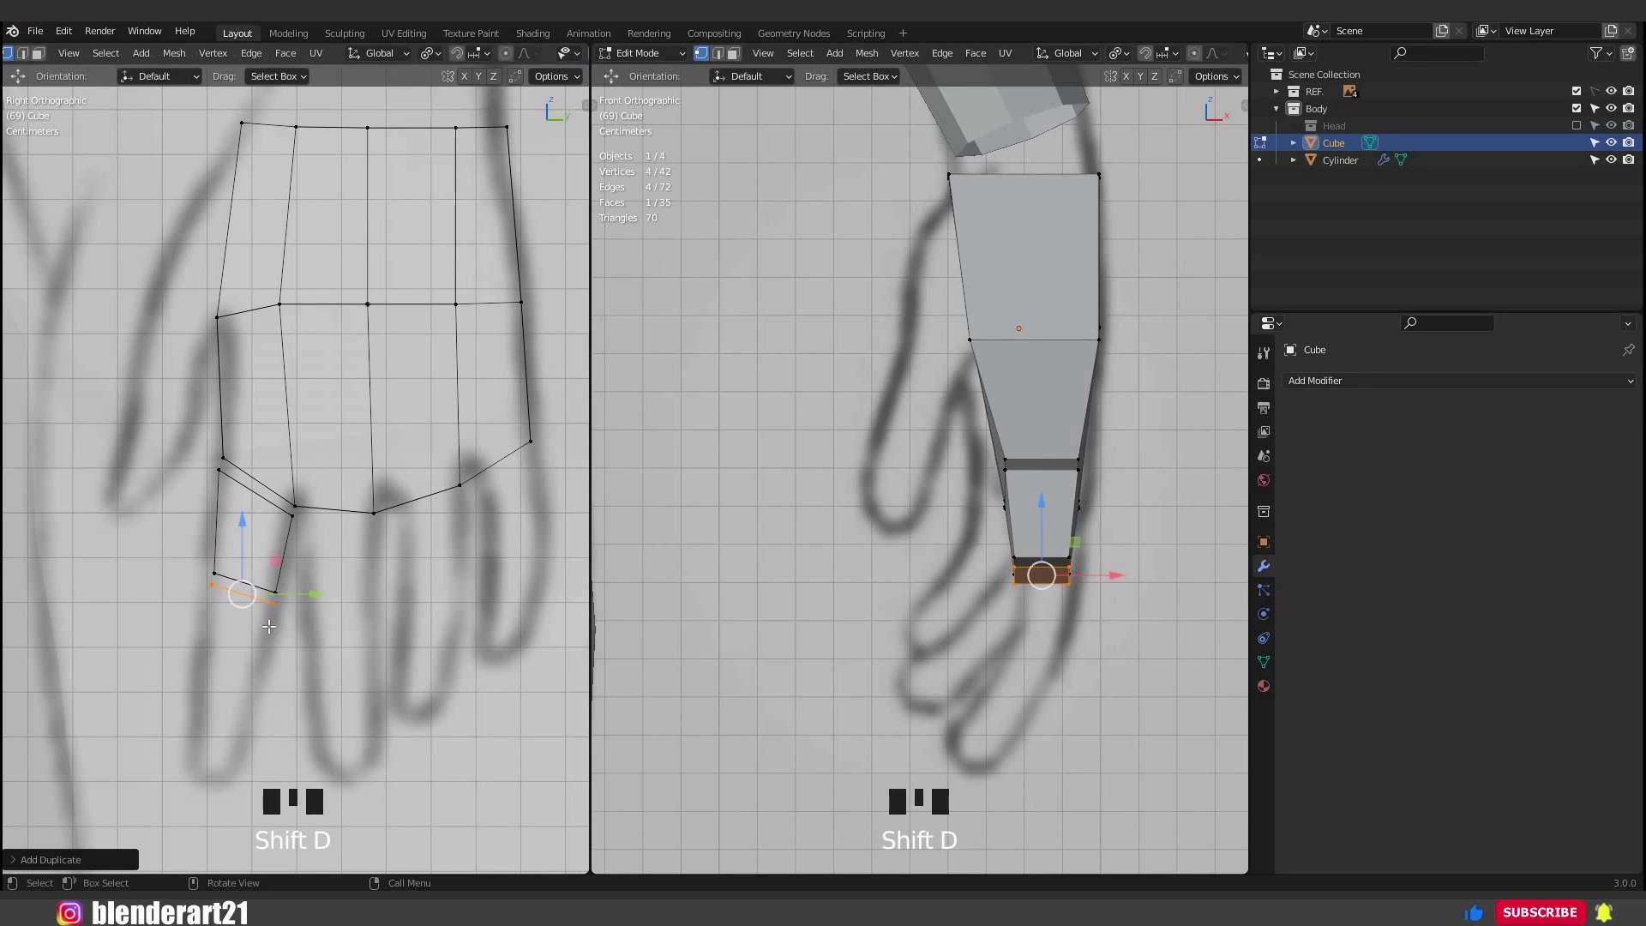
key(e)
click(263, 699)
key(g)
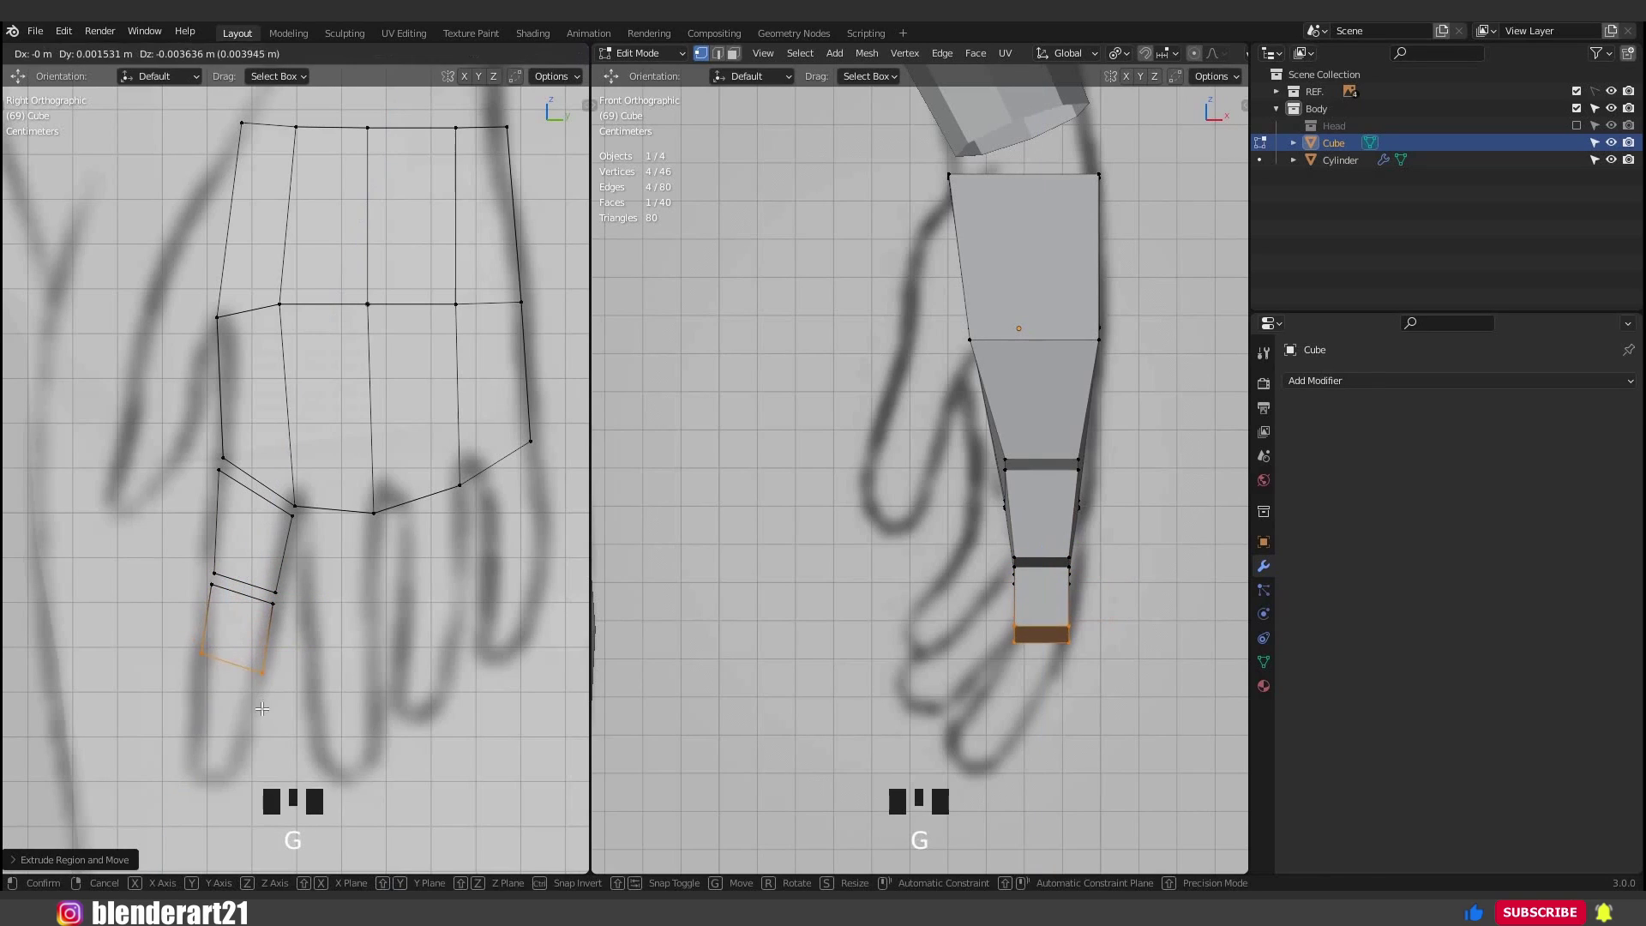
click(262, 690)
key(r)
click(310, 691)
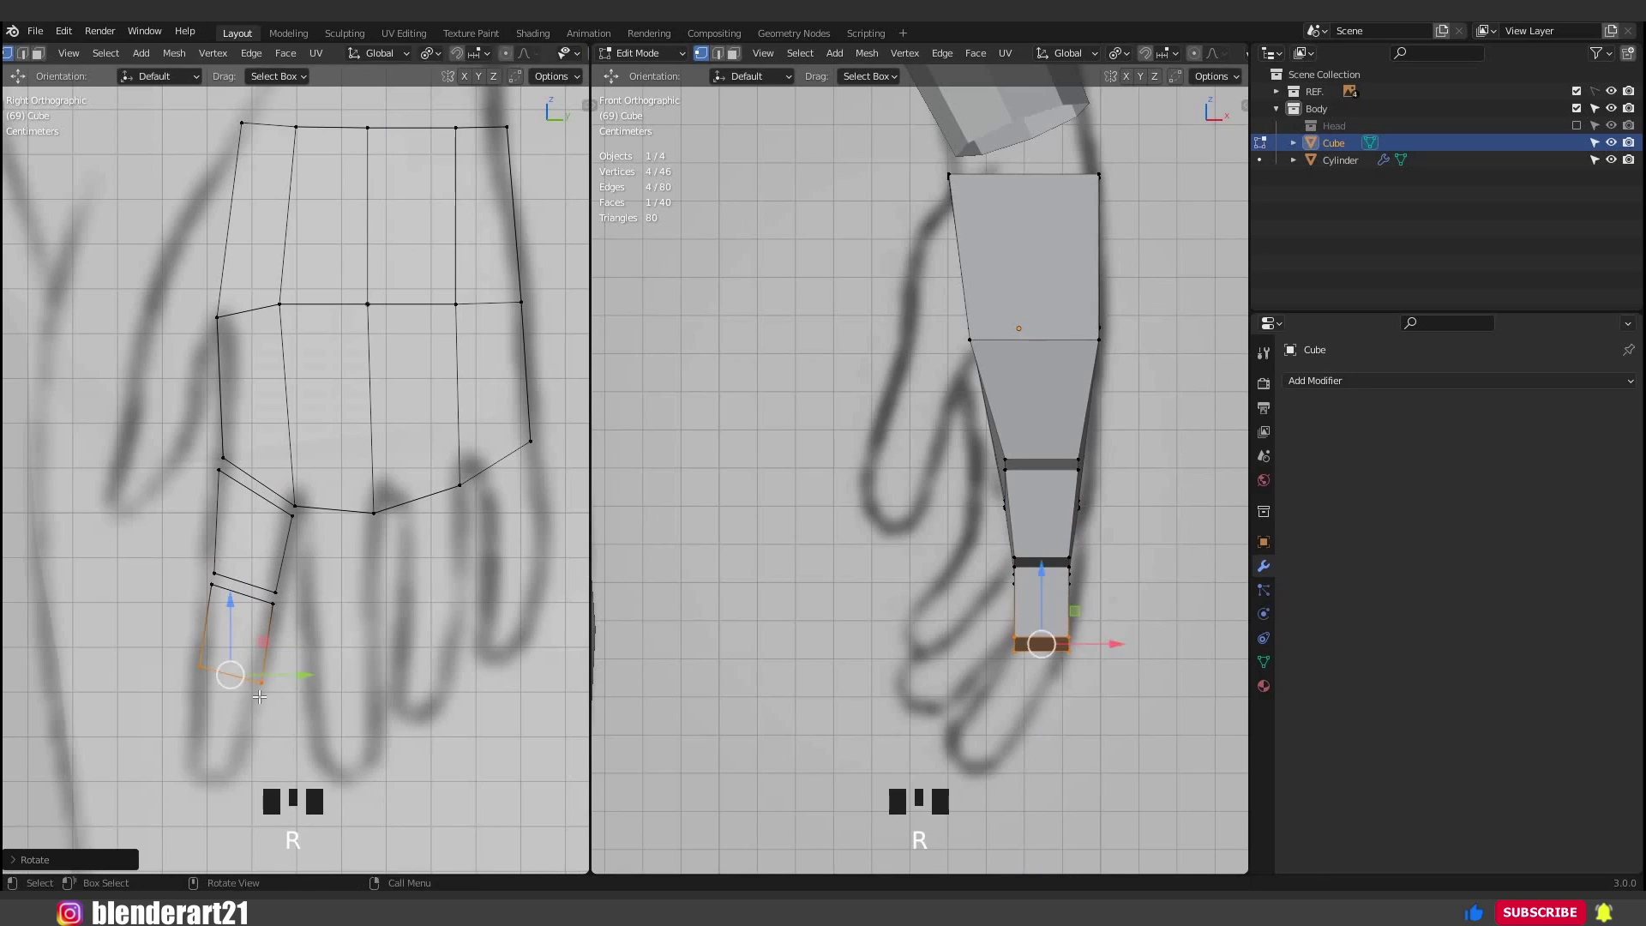
key(s)
click(256, 697)
Duplicate the middle segment's end face, extrude the copy into the fingertip segment and taper its end by a factor of about 0.73.
key(shift+d)
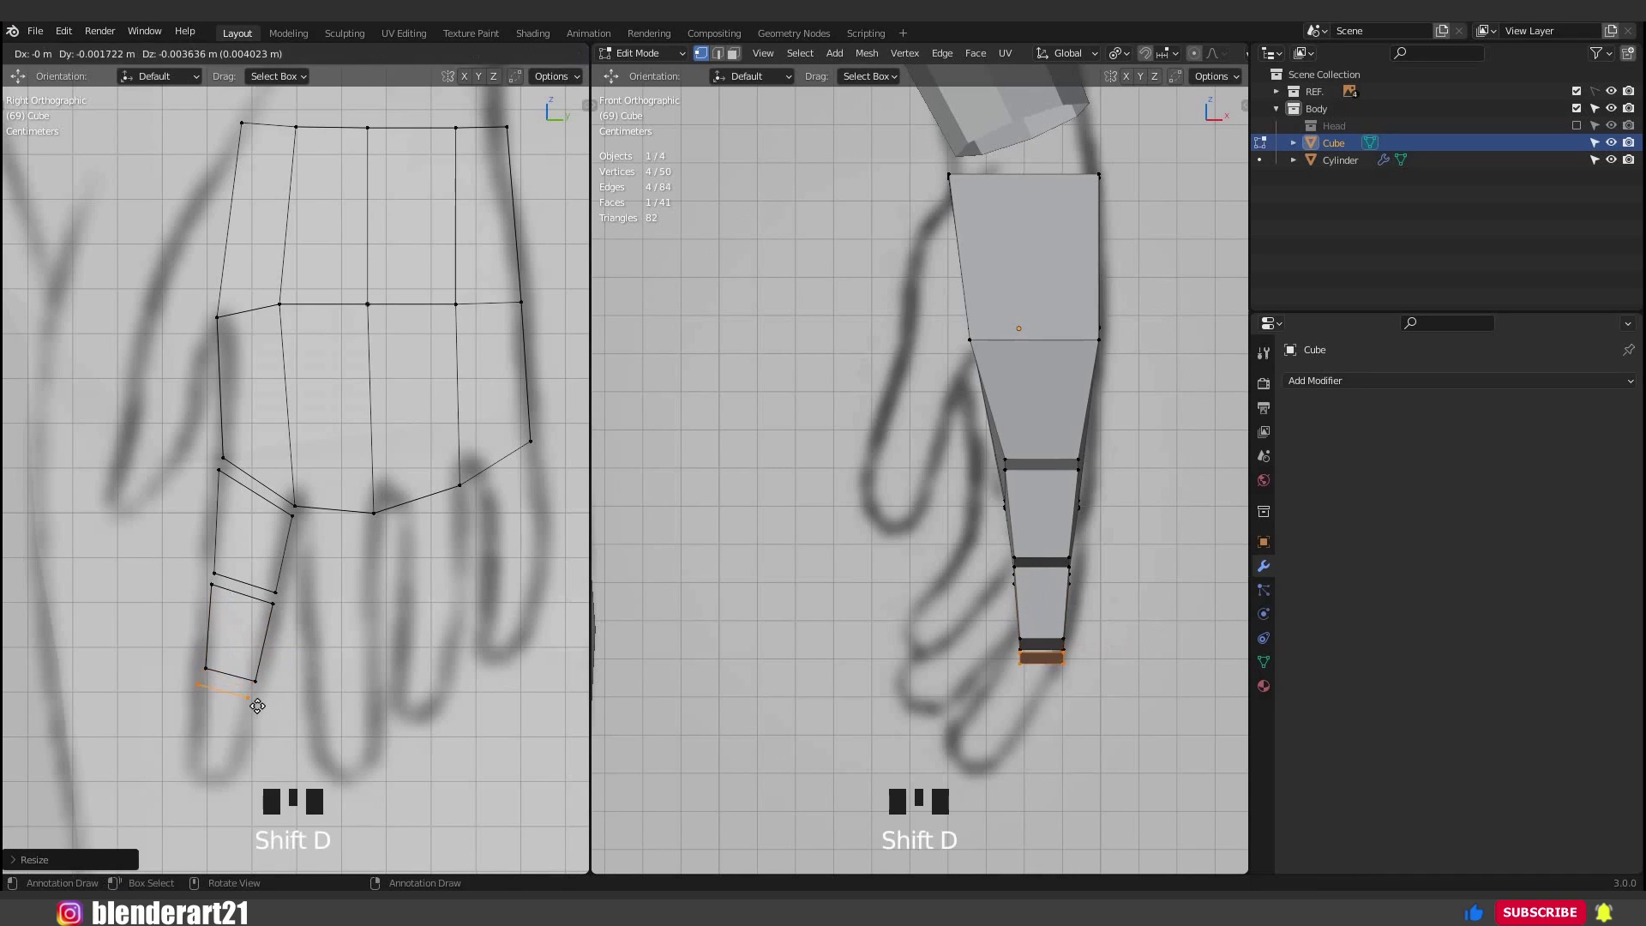
click(247, 719)
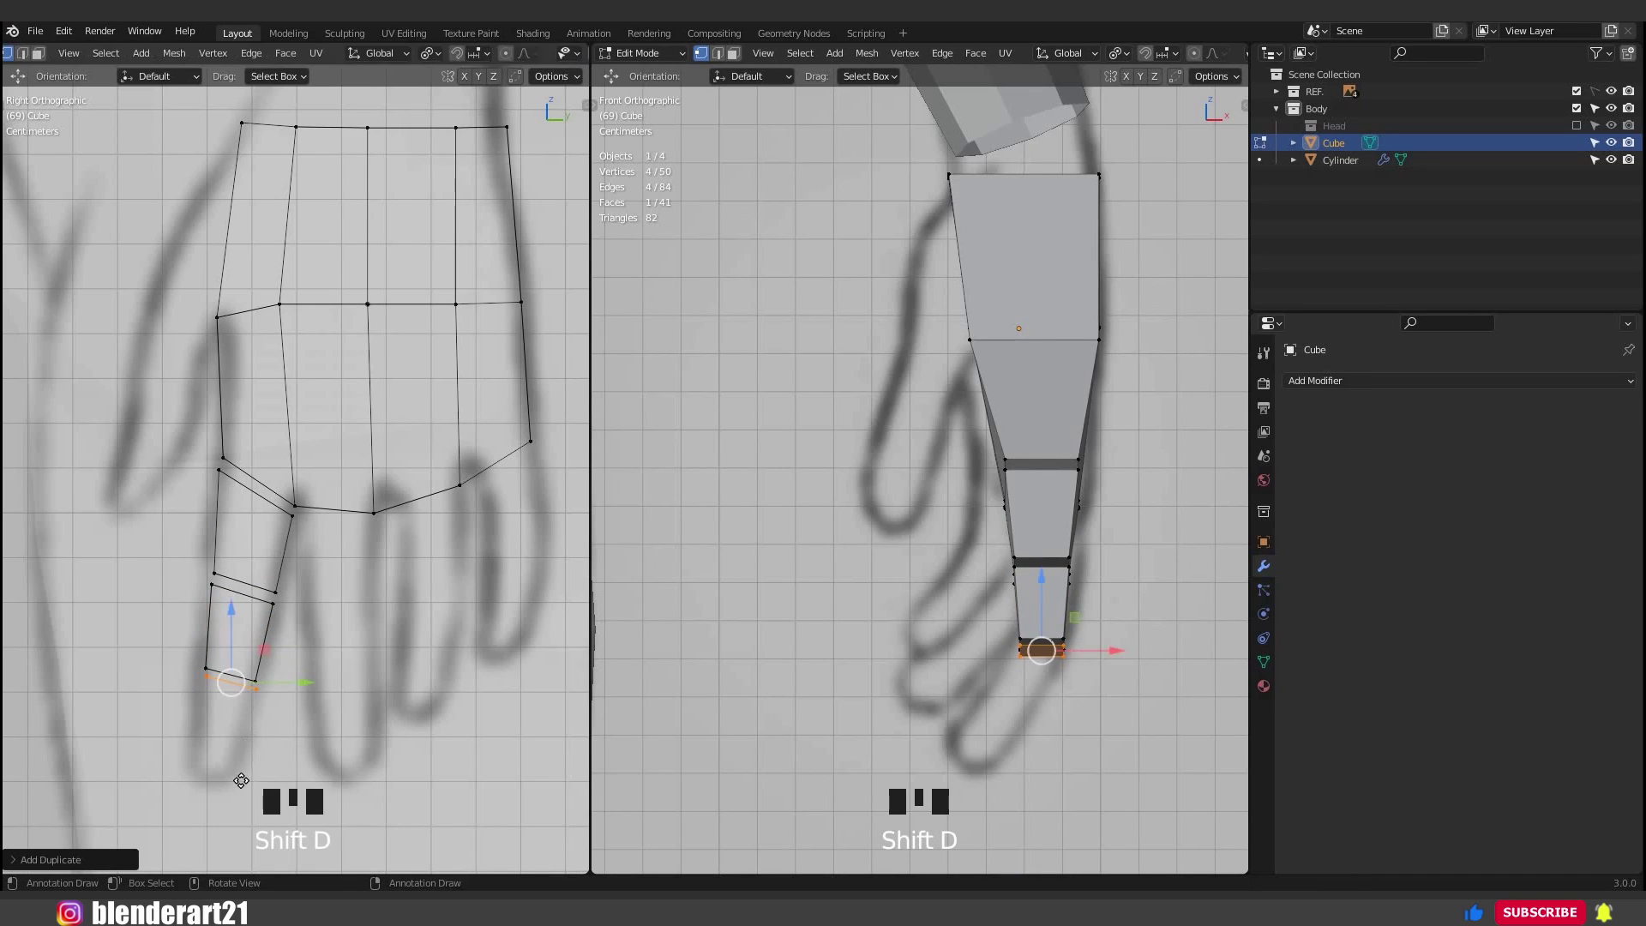
key(e)
click(253, 766)
key(s)
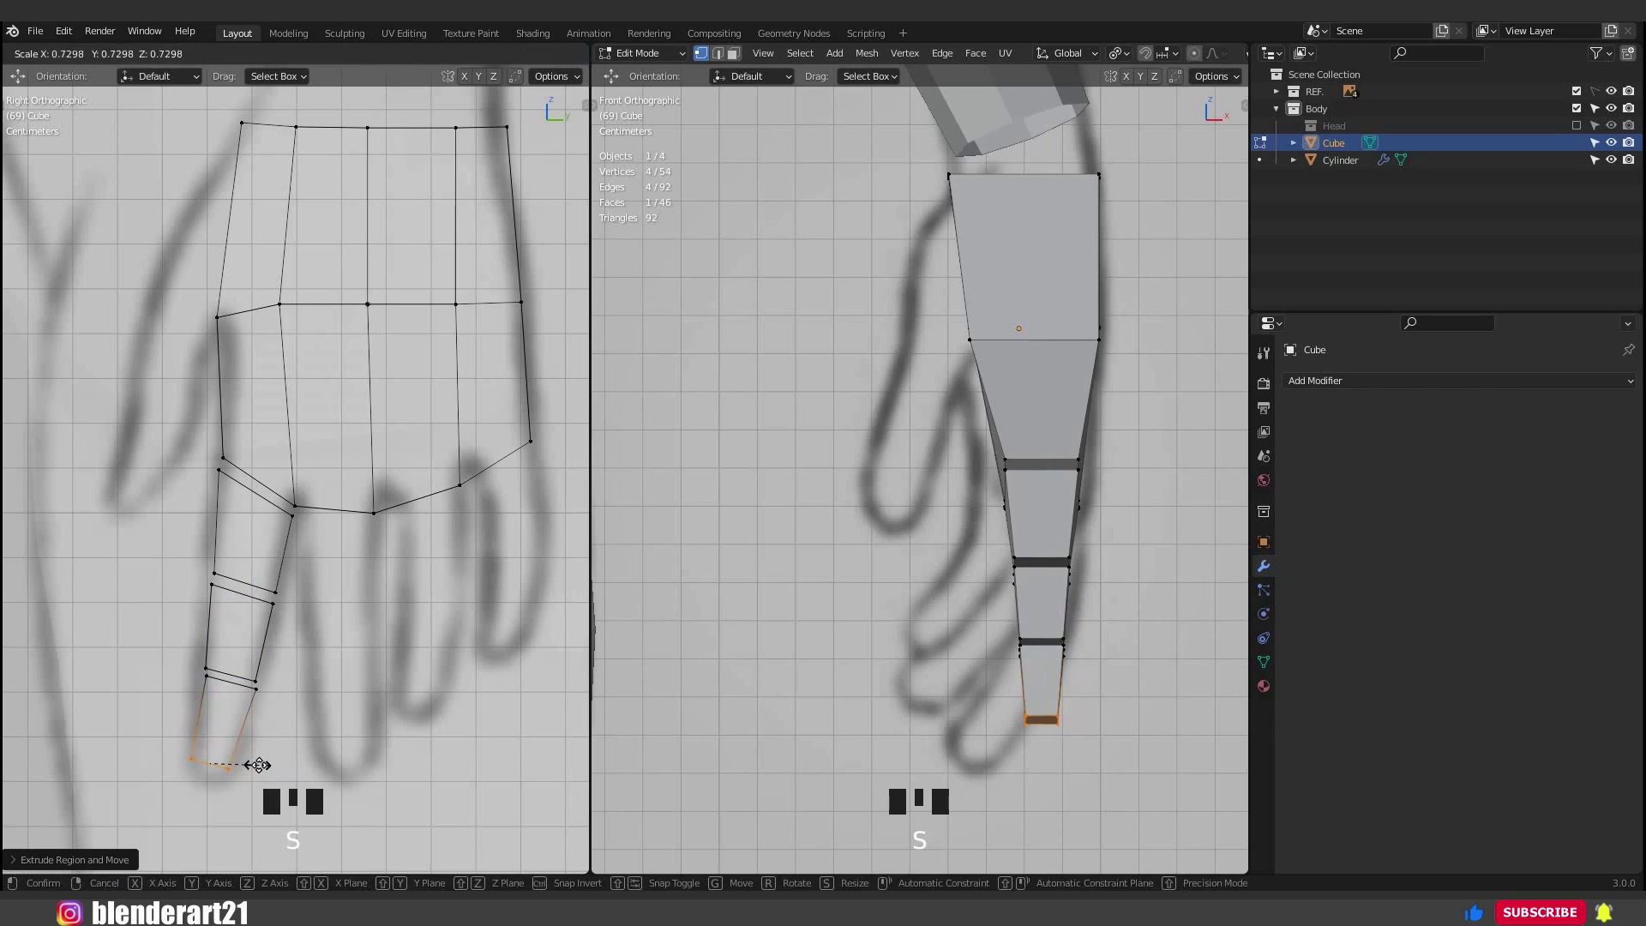
click(259, 767)
key(g)
click(1259, 760)
Try to bend the index finger in front view by repositioning its linked segments along the drawing, enlarging by a factor of 1.156.
scroll(1037, 652, down, 2)
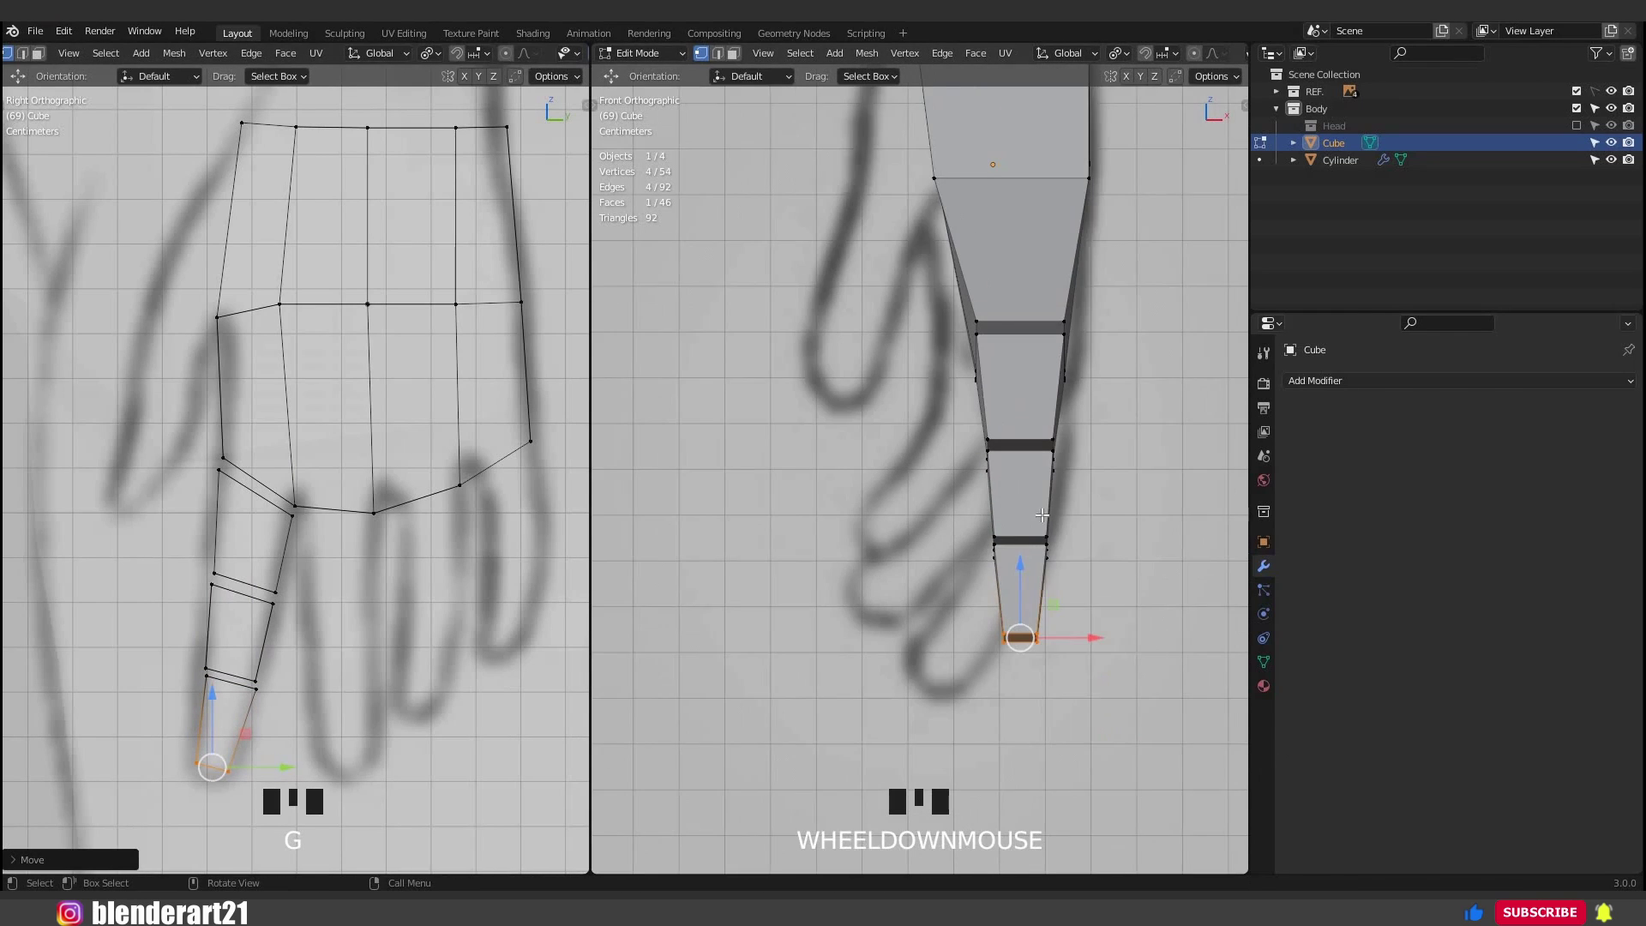
key(l)
key(g)
click(986, 617)
click(1033, 561)
key(l)
key(g)
click(1034, 566)
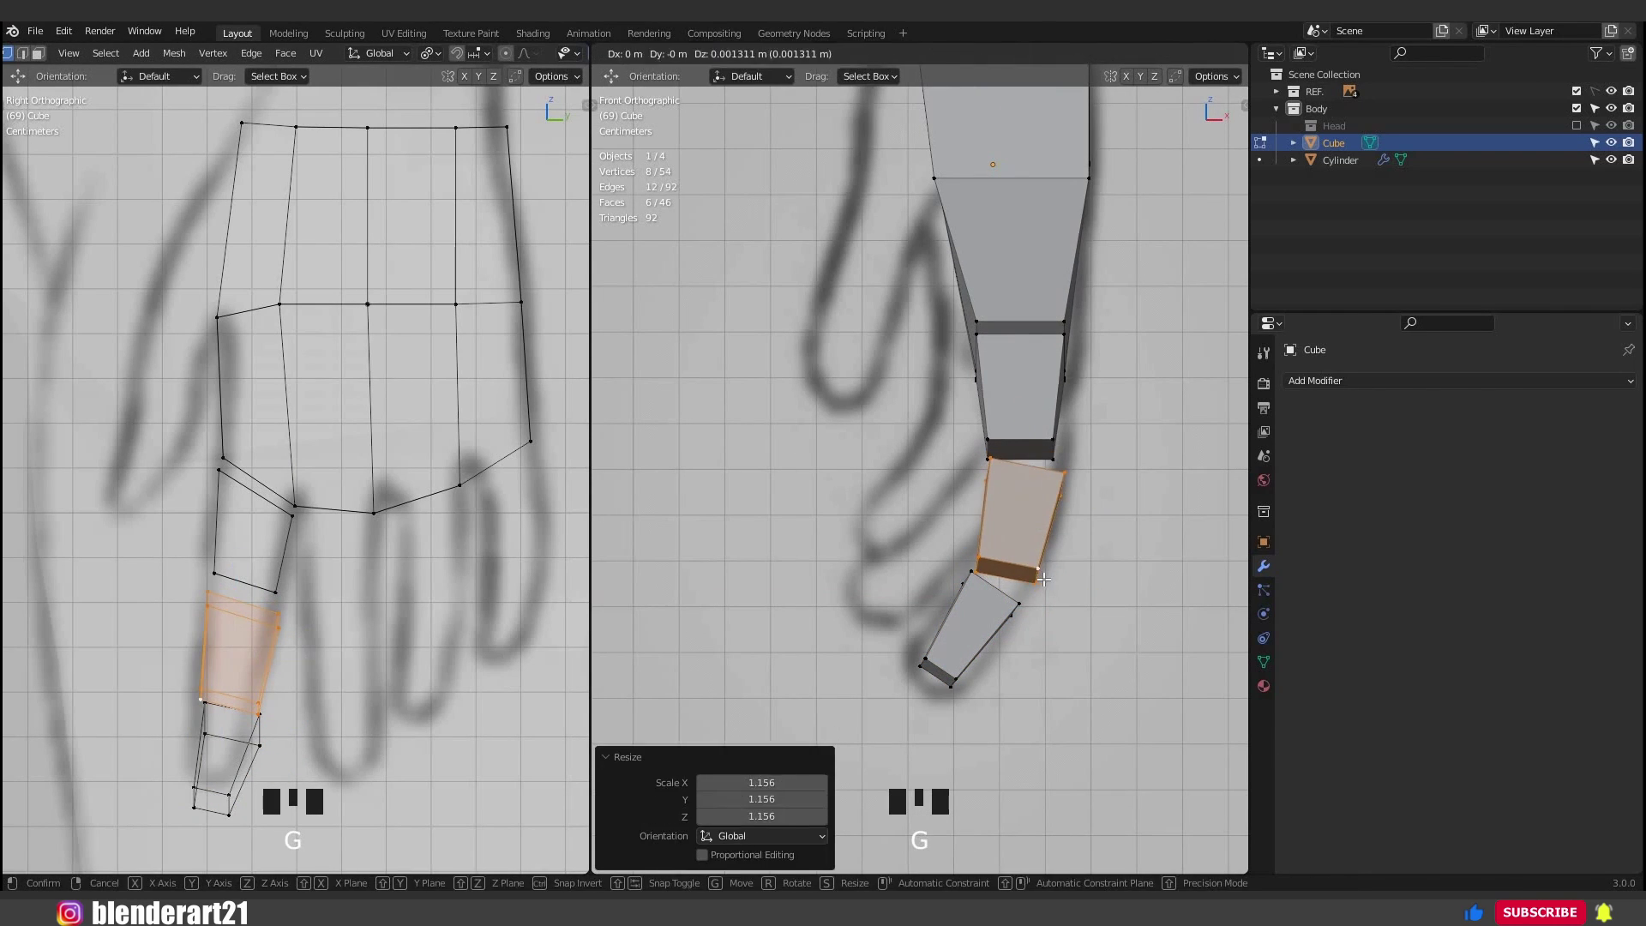
key(l)
Examine the bent finger segments in perspective and against the reference in side view.
middle_drag(1020, 394, 867, 551)
scroll(866, 552, down, 3)
key(a)
key(KP_Decimal)
click(791, 600)
middle_drag(791, 600, 900, 515)
middle_drag(900, 514, 943, 532)
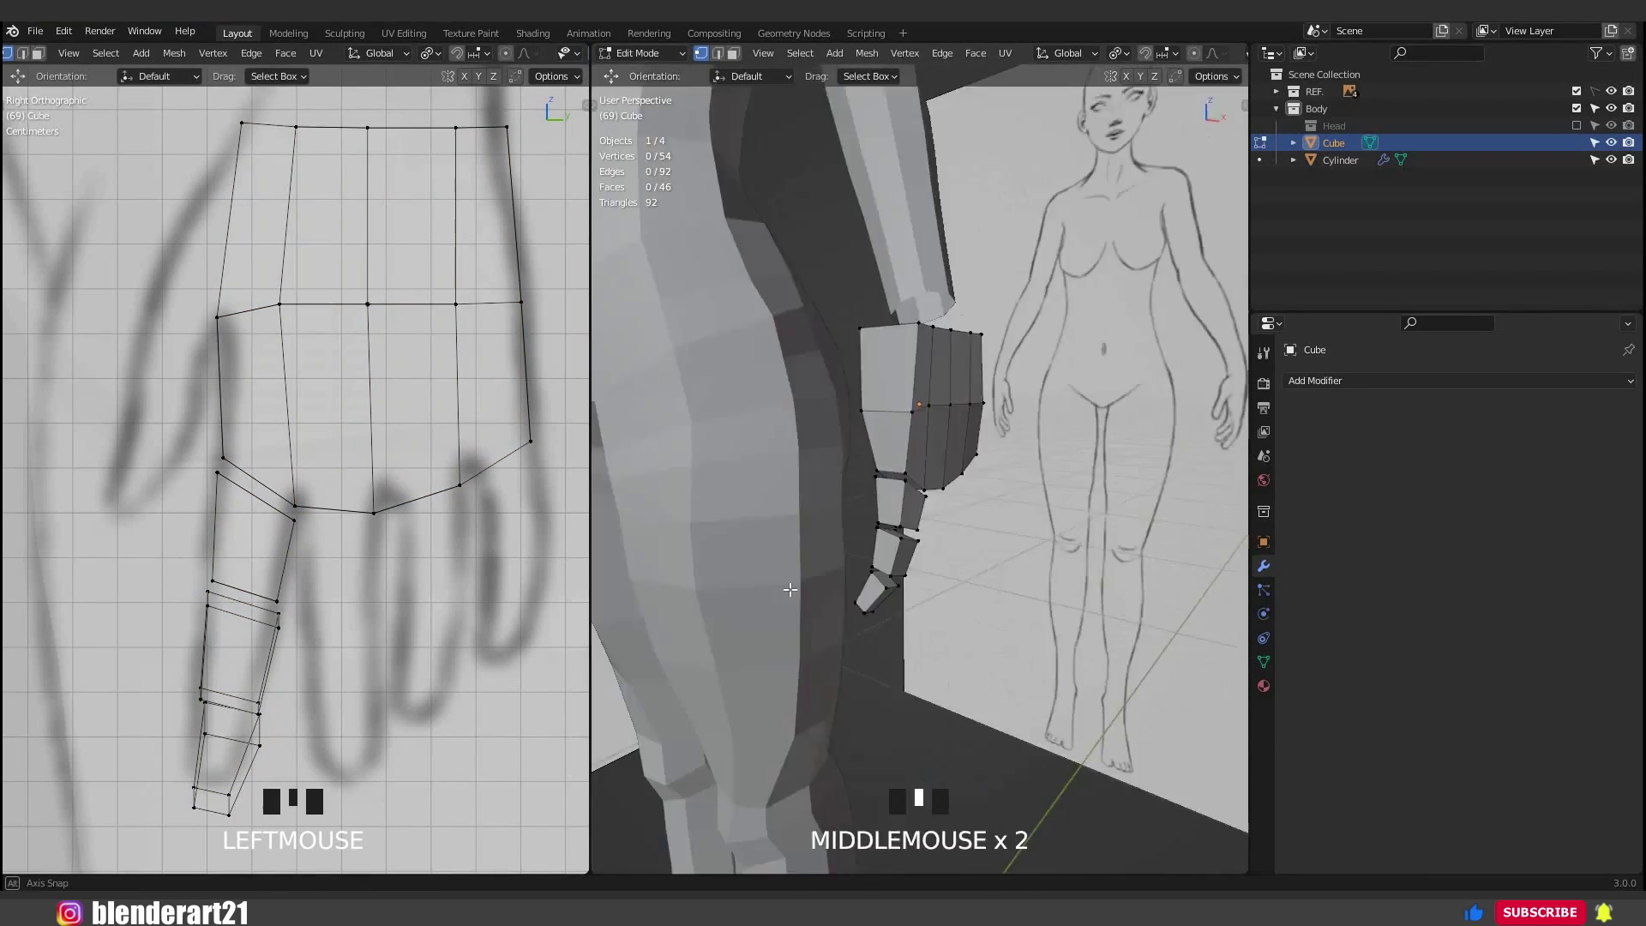
key(KP_3)
scroll(943, 531, up, 4)
scroll(952, 566, up, 3)
key(l)
drag(235, 549, 225, 780)
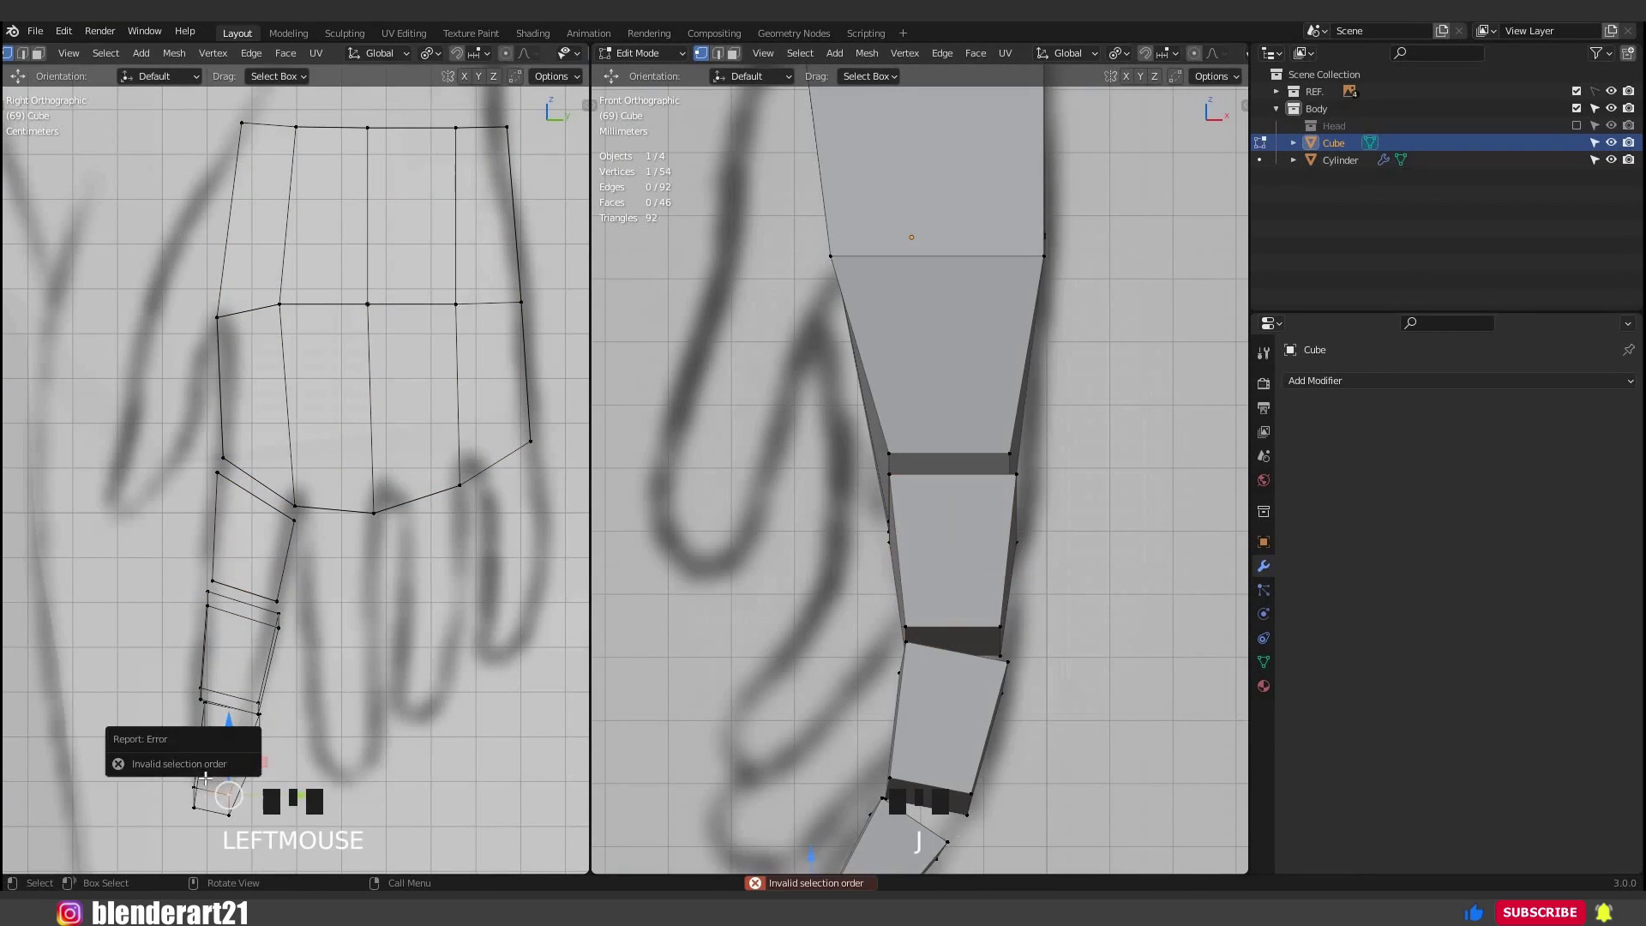
Undo the bending and resizing of the index finger segments.
scroll(225, 780, down, 1)
key(KP_3)
scroll(281, 551, down, 2)
scroll(281, 552, up, 1)
click(343, 583)
key(l)
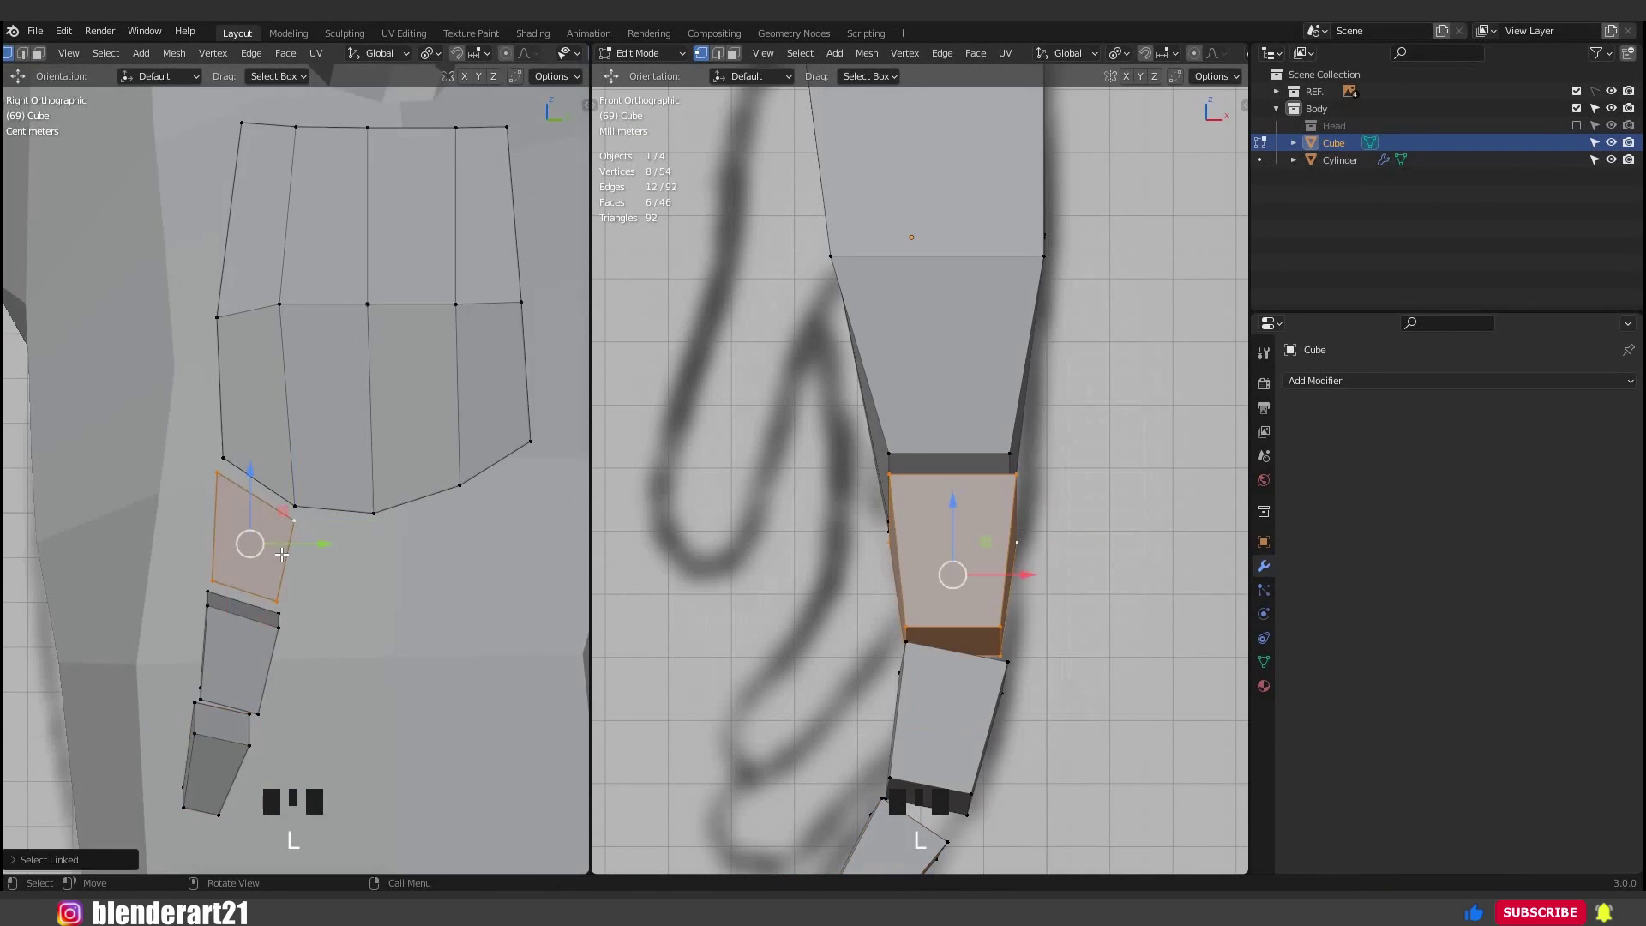
key(alt+z)
click(343, 566)
key(ctrl+z)
click(343, 566)
drag(267, 485, 396, 542)
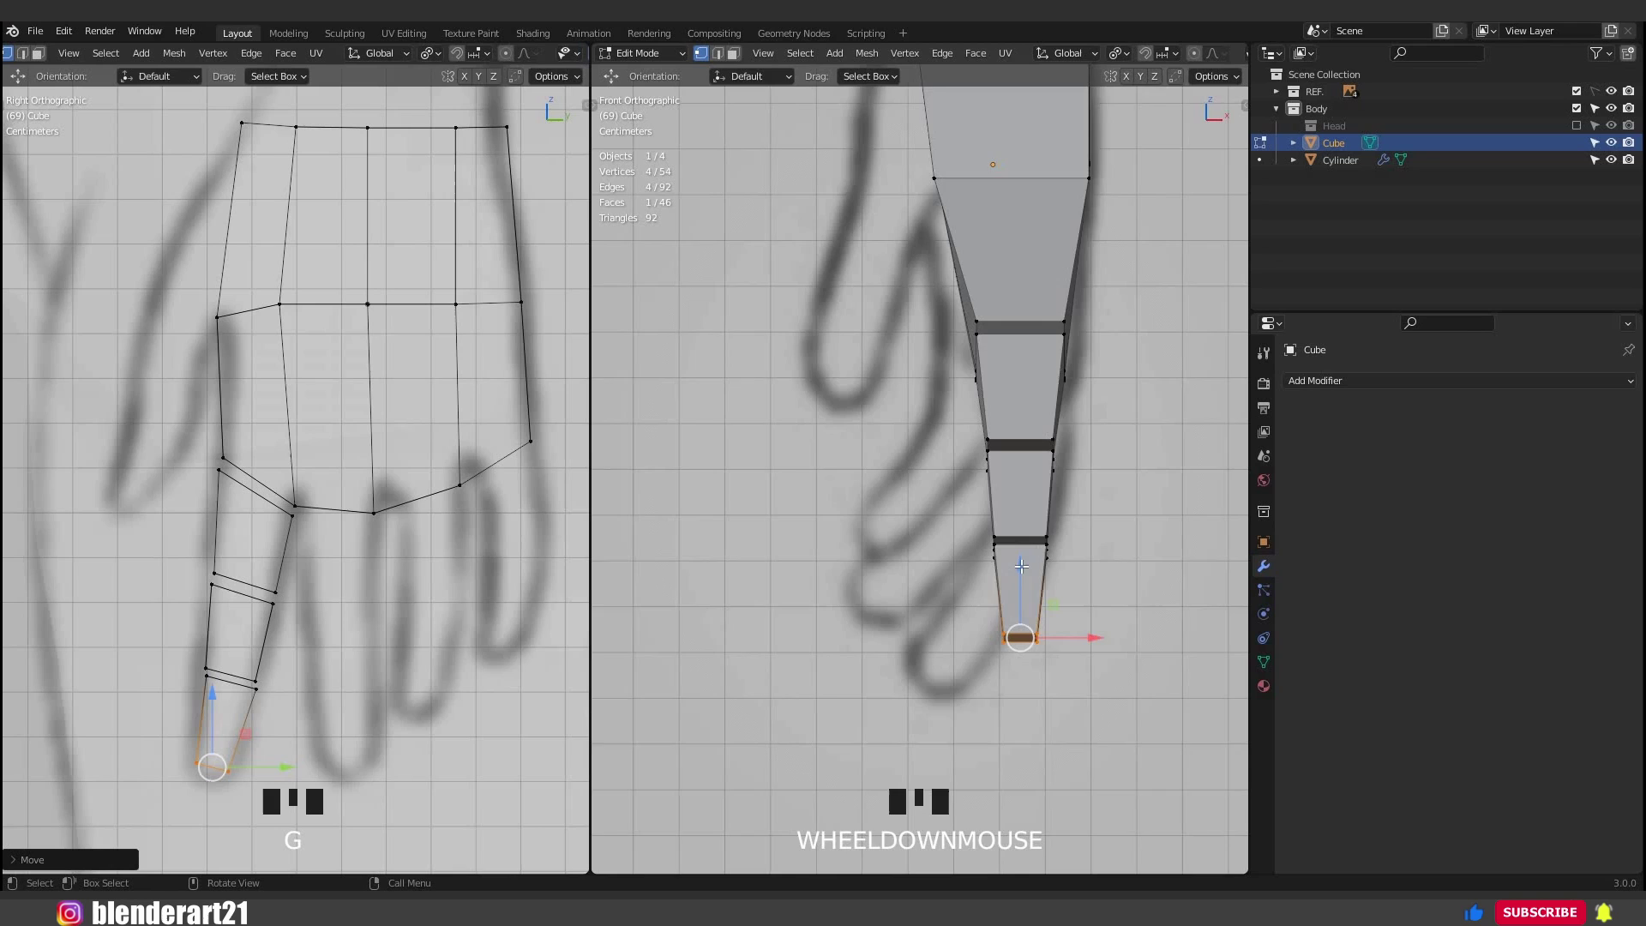
scroll(1022, 566, down, 1)
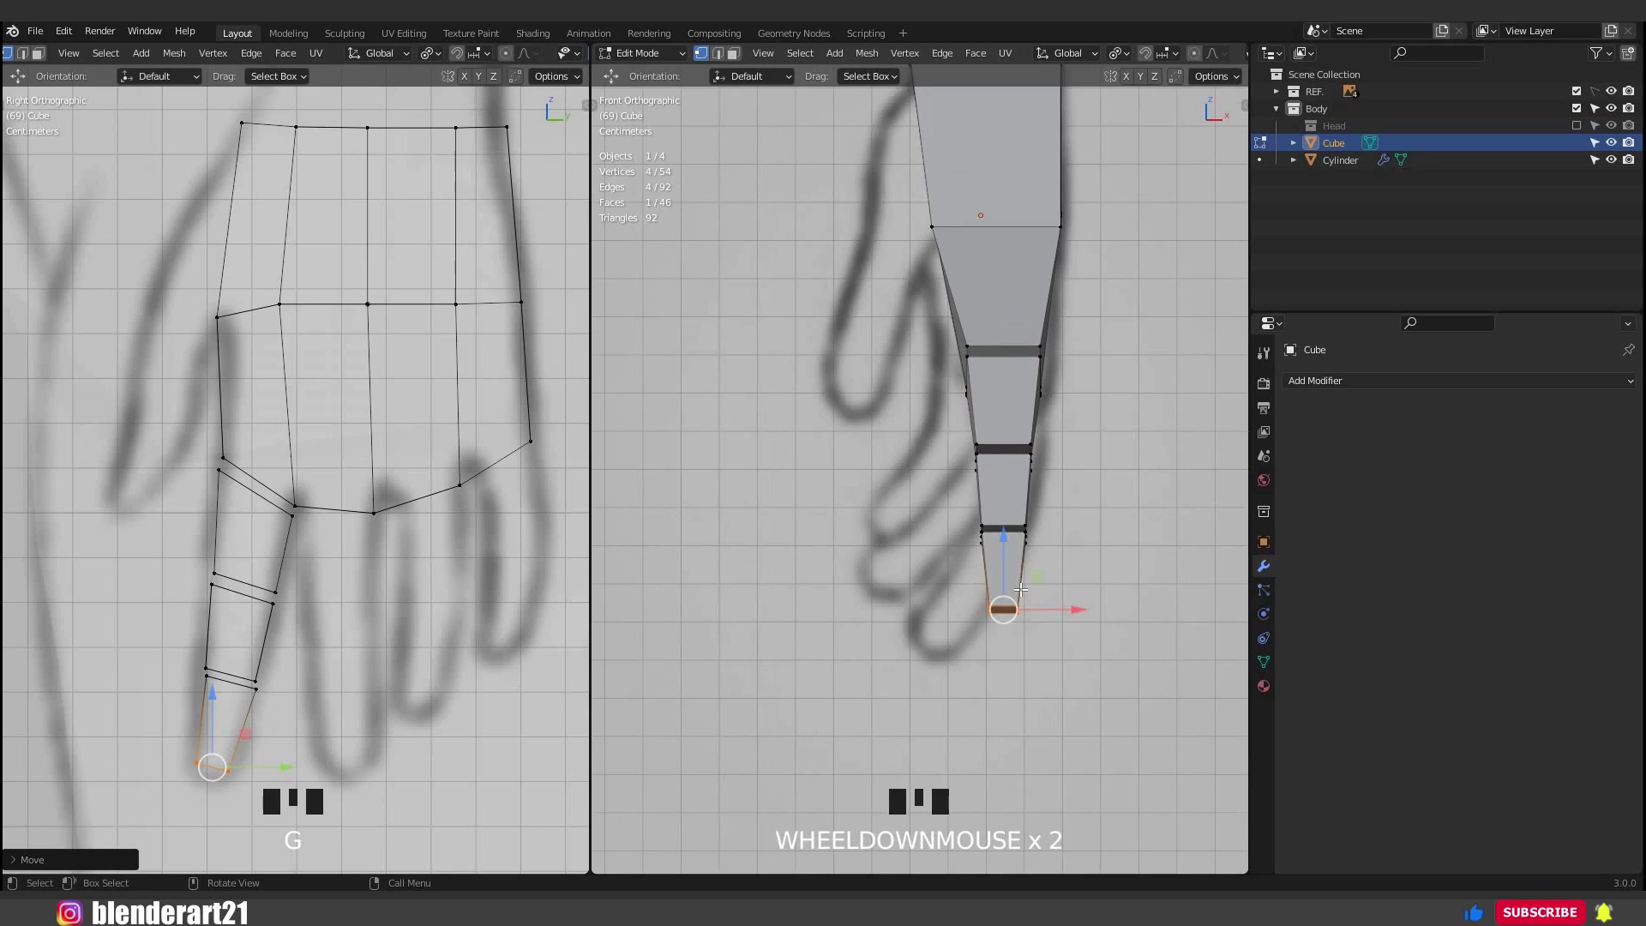
Rotate the index fingertip segment 33.9° in front view, place it on the drawn tip and enlarge it by about 1.1.
scroll(1038, 588, up, 1)
key(l)
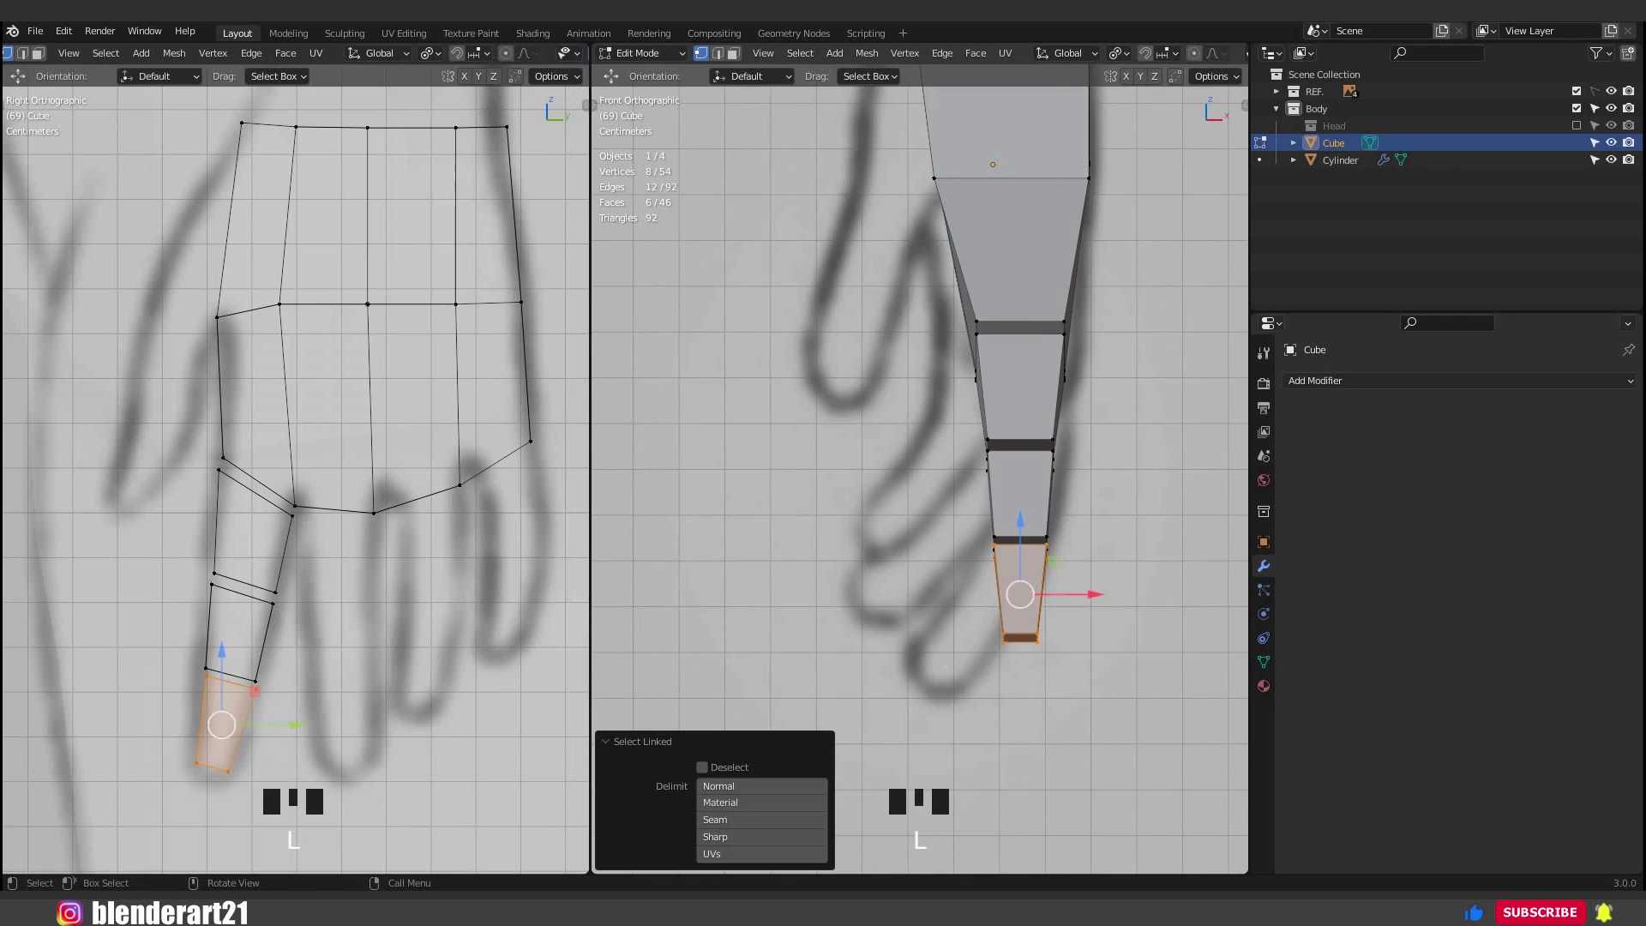
key(r)
click(1070, 591)
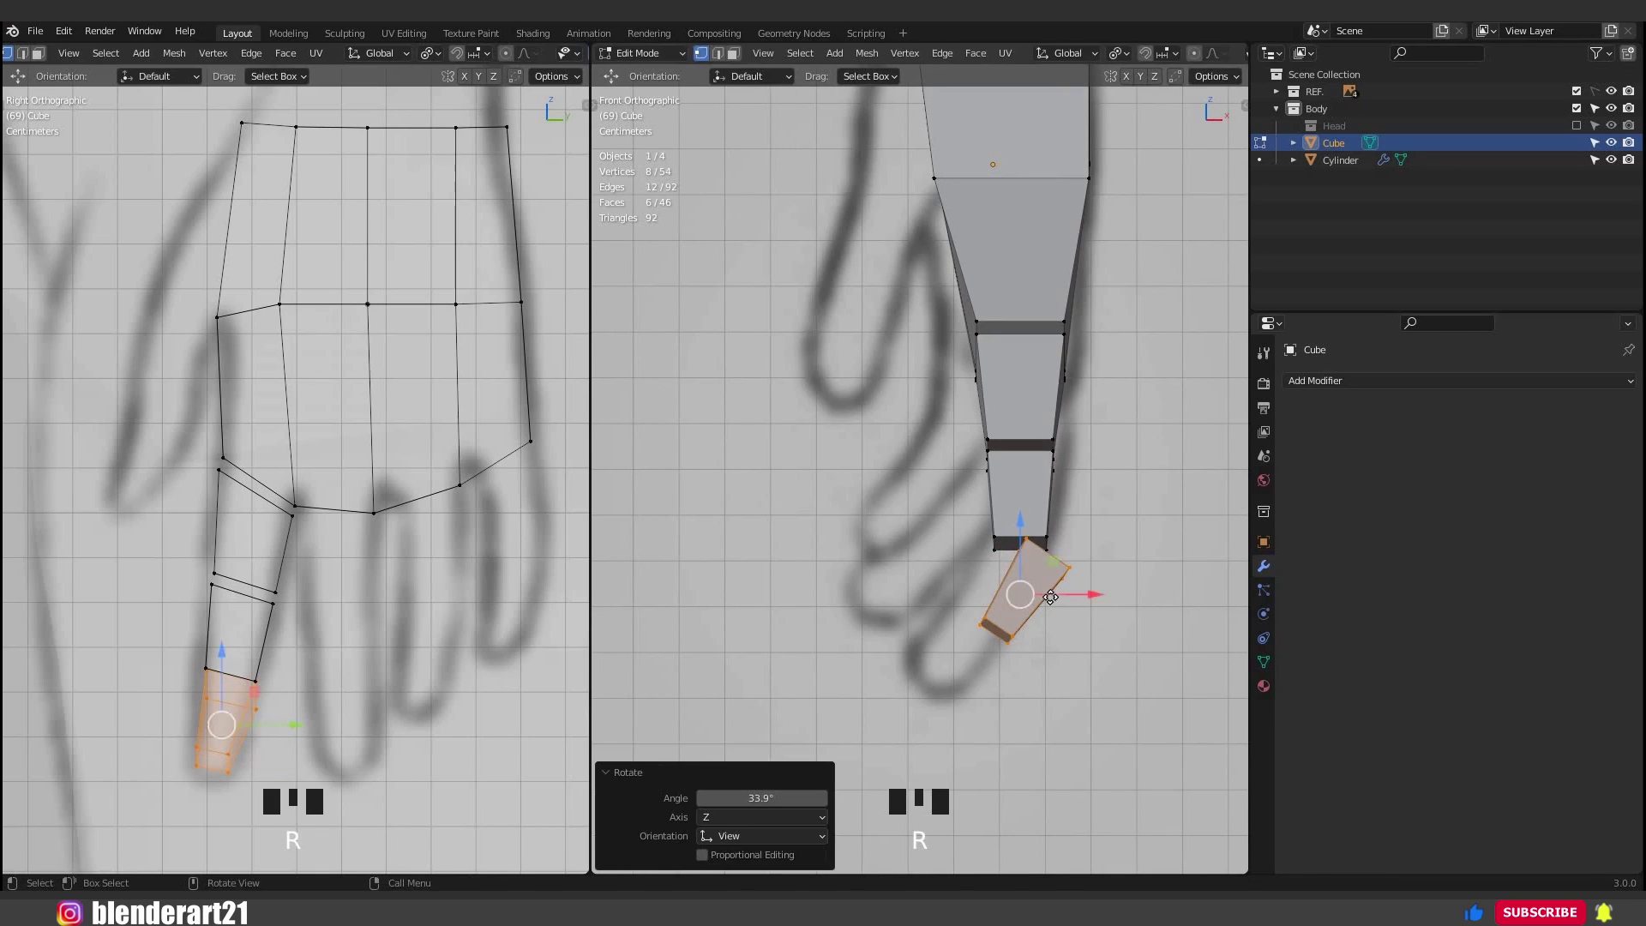
drag(1071, 594, 1003, 630)
key(g)
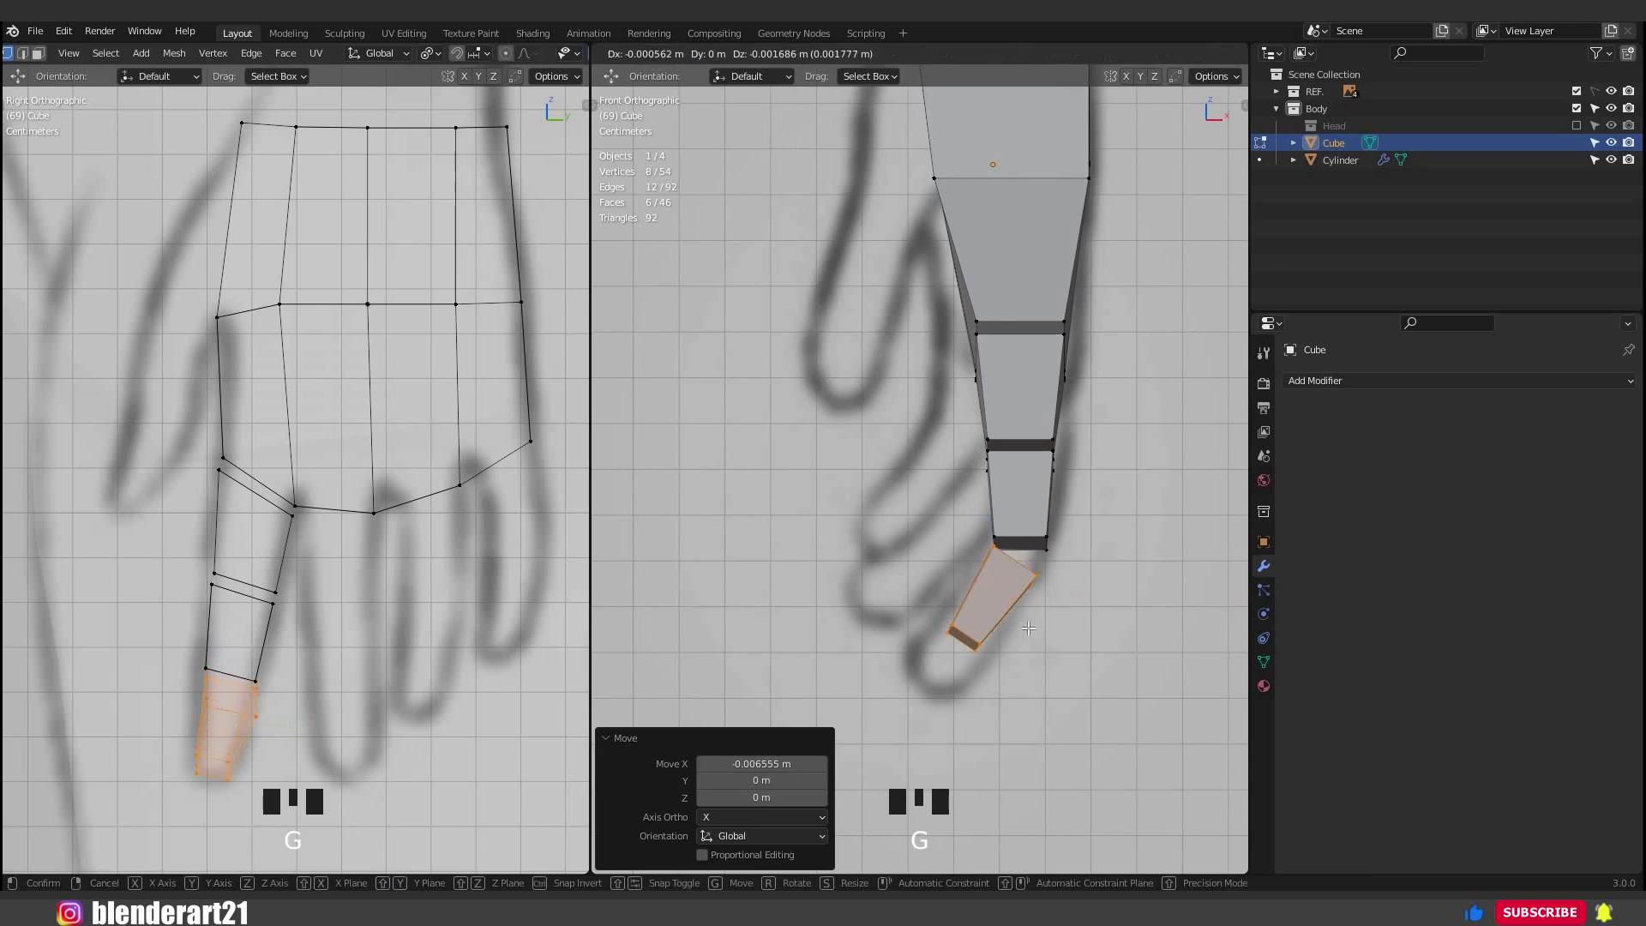
click(977, 669)
key(s)
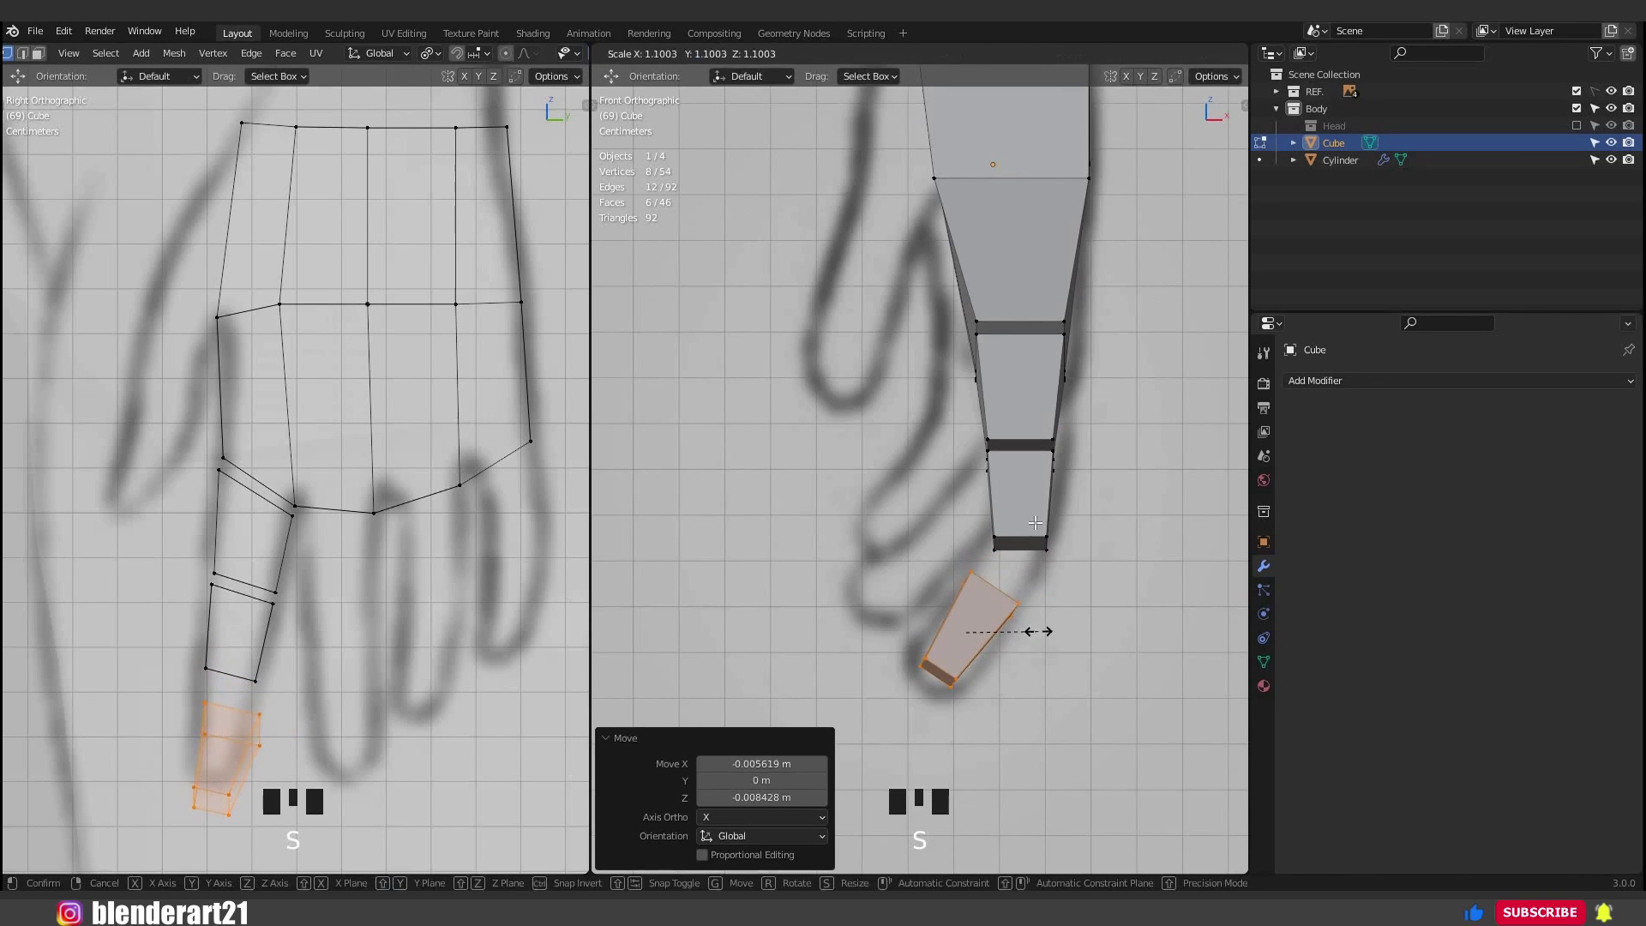
click(1036, 522)
Move the index finger's middle segment onto the drawing, rotate it about 11° in front view and enlarge it by 1.156.
click(1042, 539)
key(l)
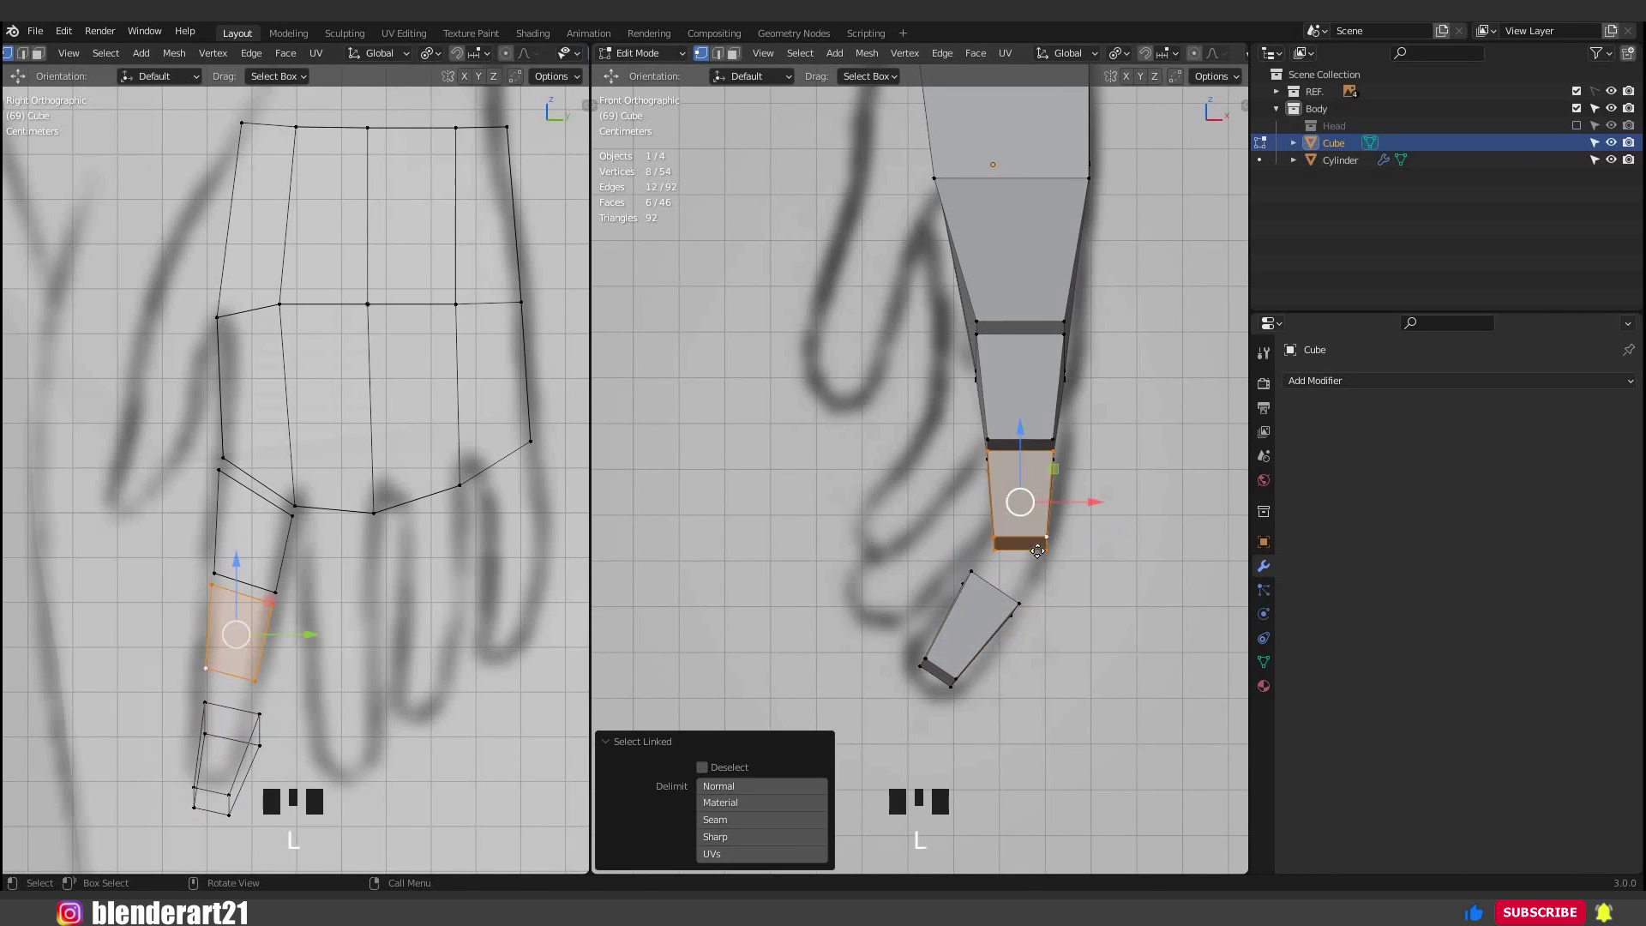
key(g)
click(1036, 566)
key(r)
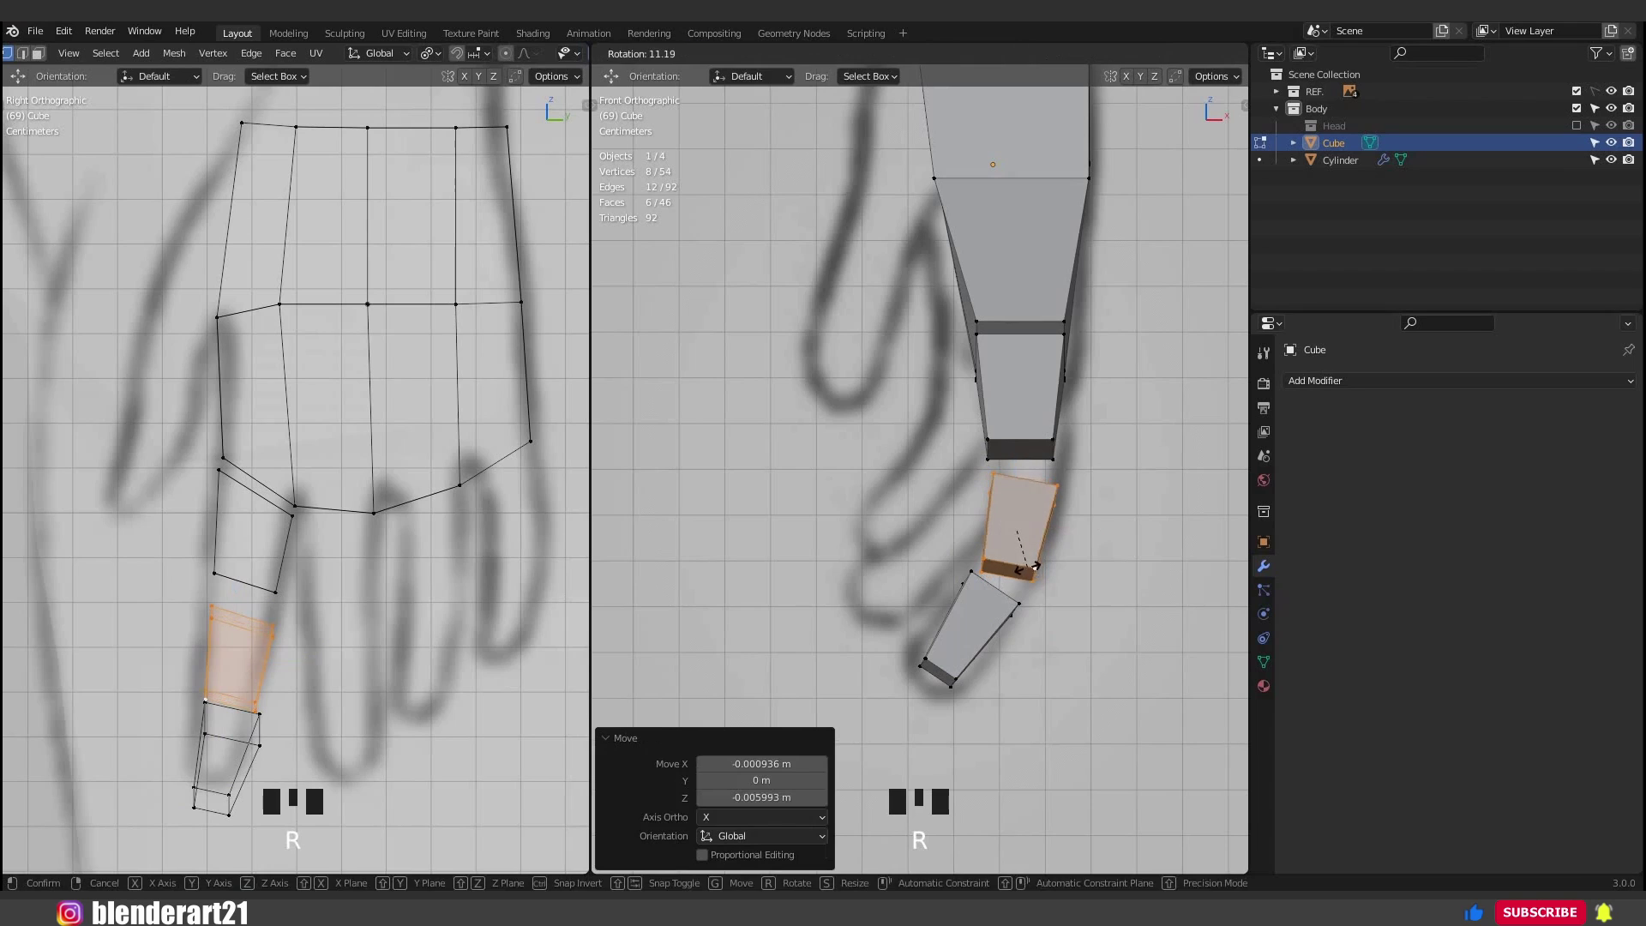
click(1042, 579)
key(s)
click(1042, 580)
key(g)
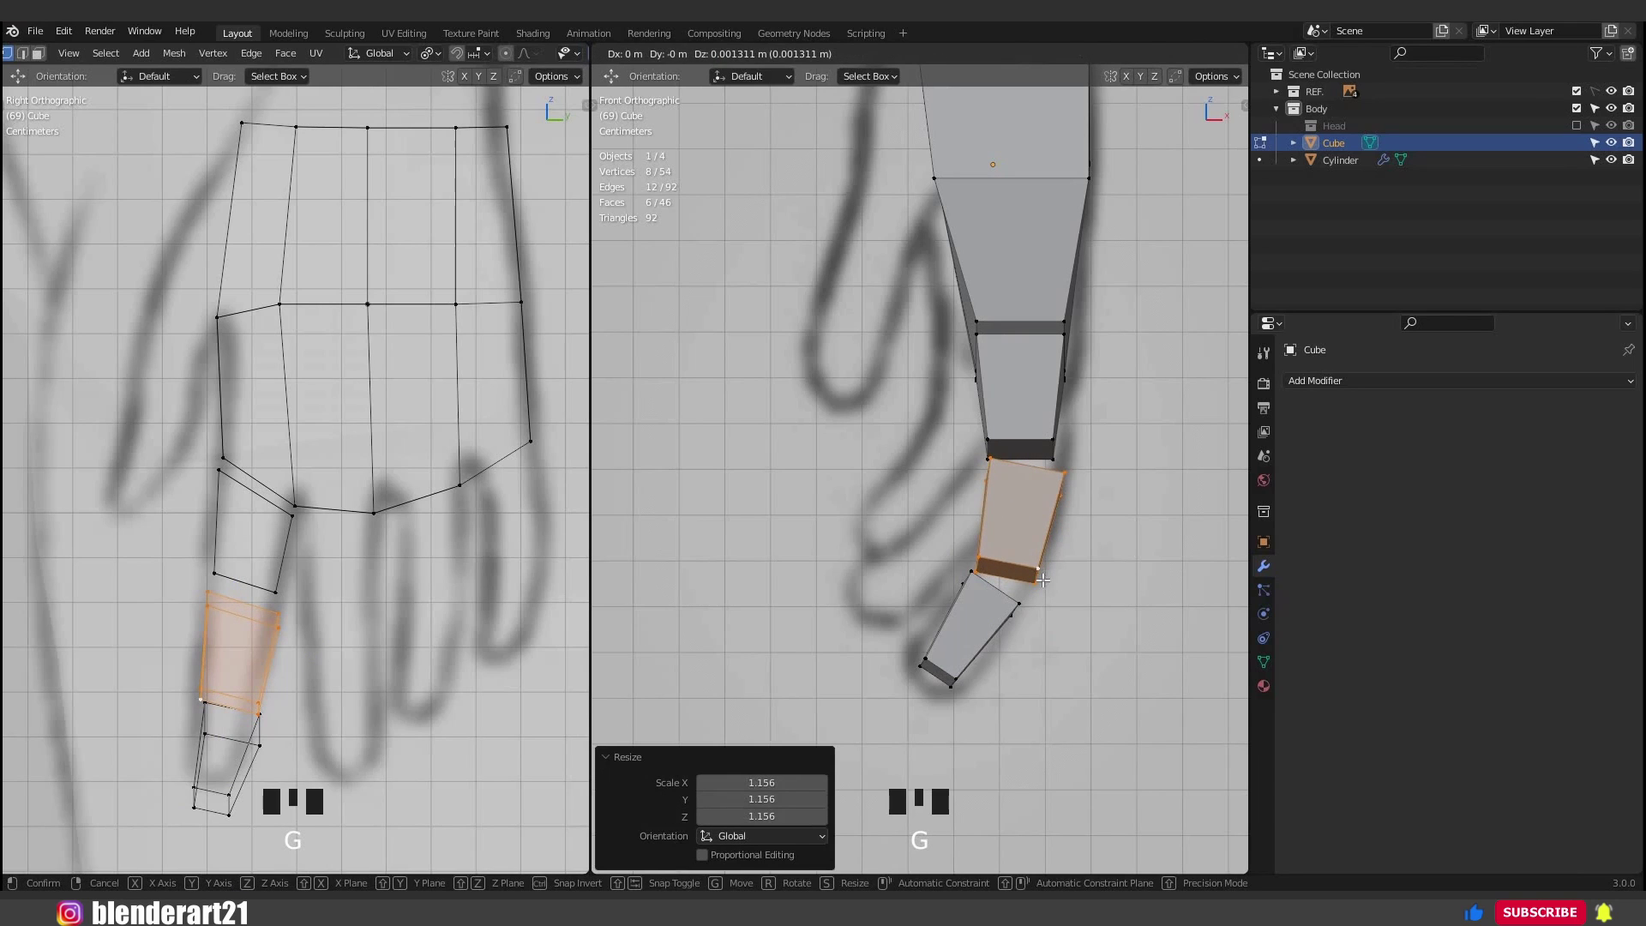
click(1044, 579)
key(g)
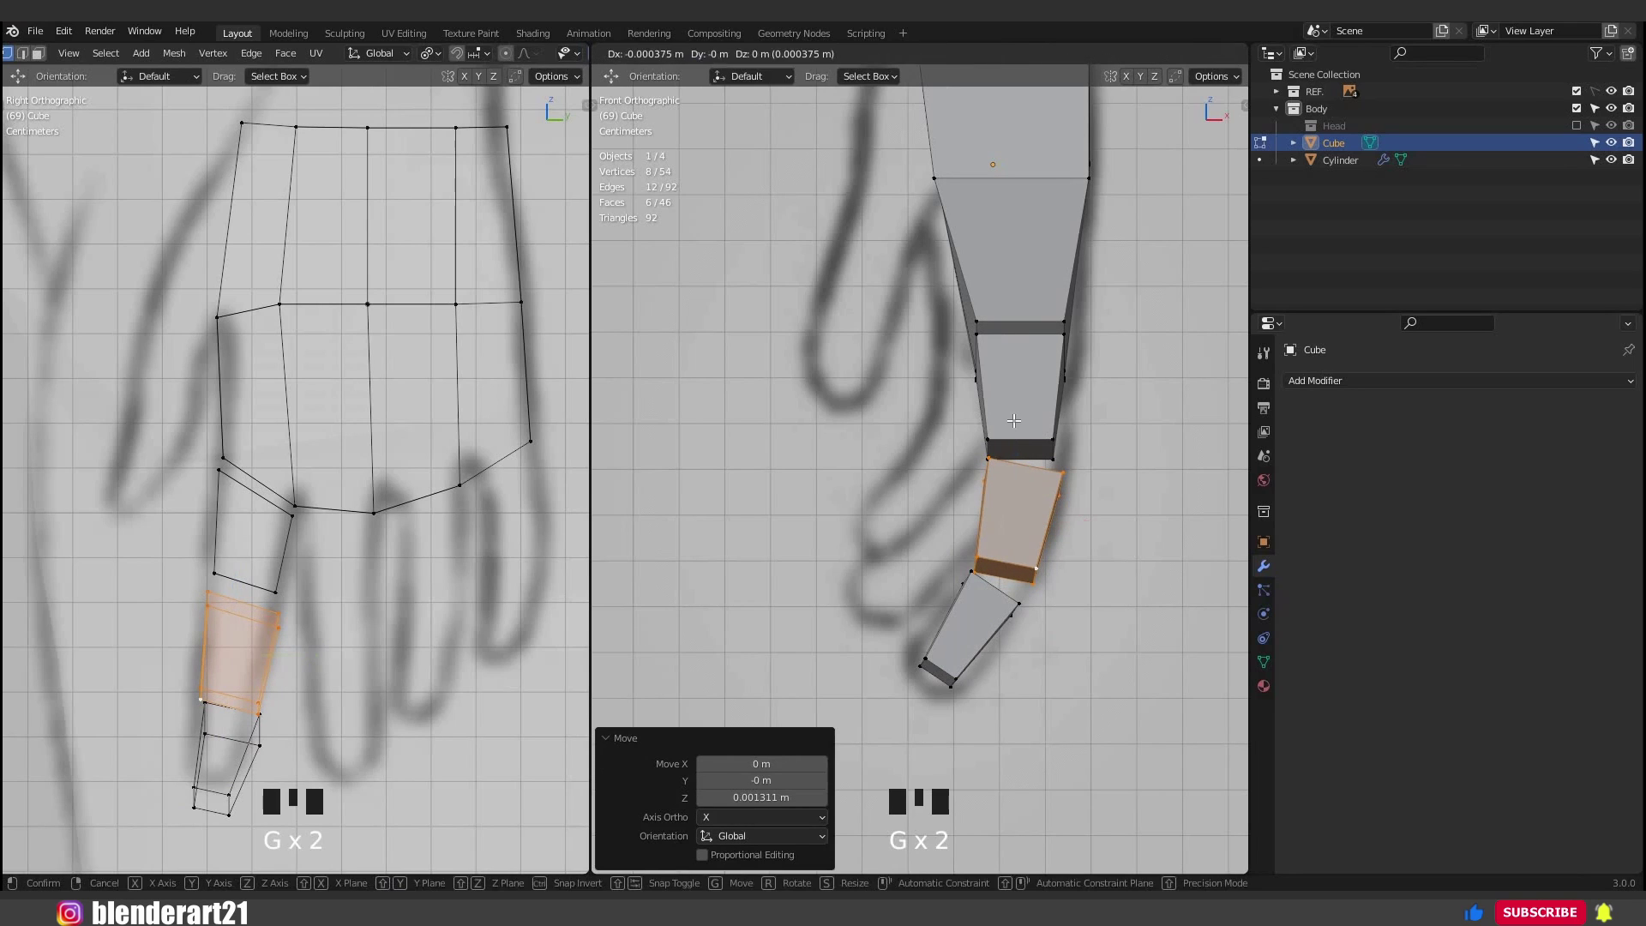
click(1013, 420)
Scale the index finger's base segment by 1.051 and shift it slightly down toward the middle segment.
click(988, 438)
key(l)
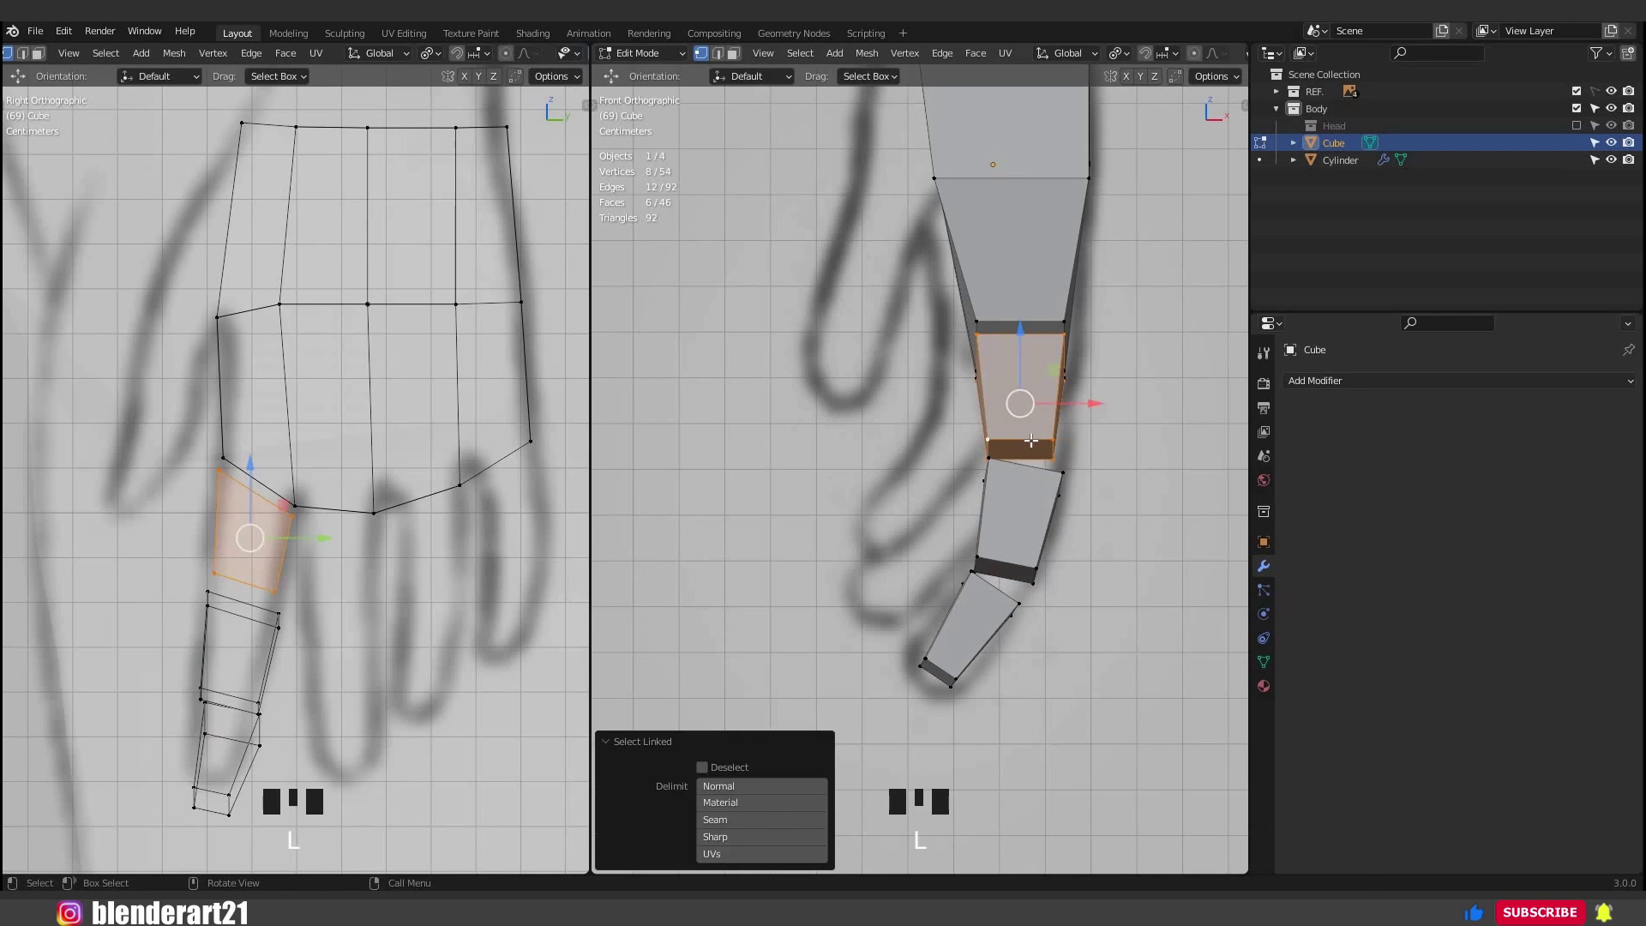
key(s)
click(1031, 444)
key(g)
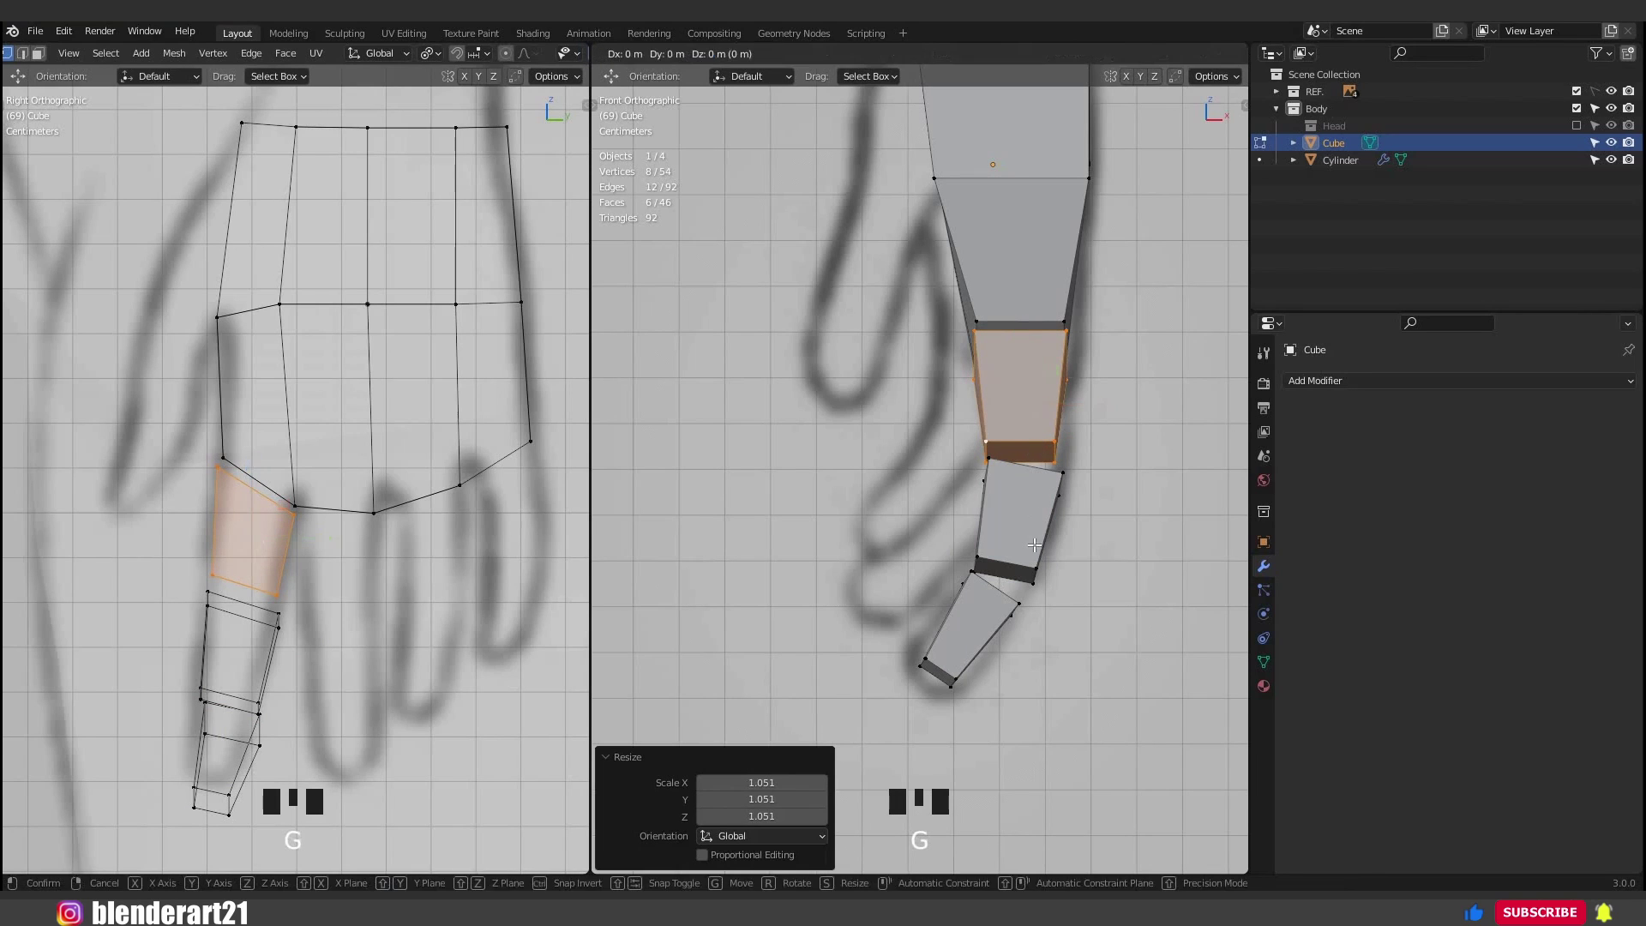
click(1035, 453)
Duplicate the palm's end face above the middle finger, rotate the copy level and place it just below the palm.
middle_drag(866, 552, 863, 552)
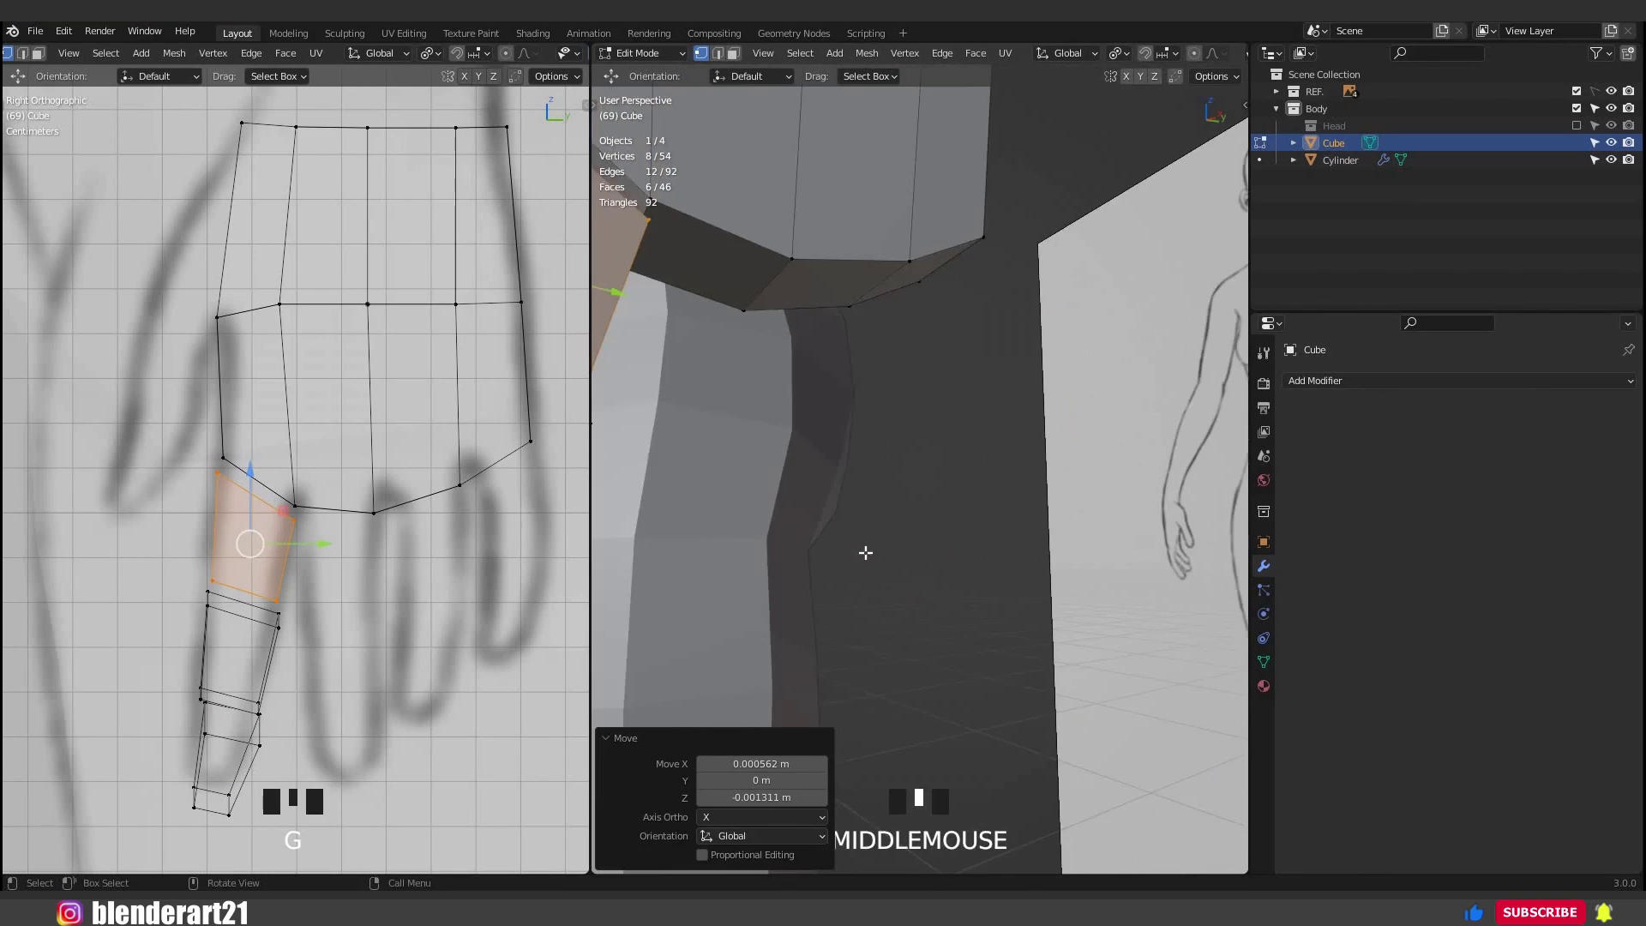
scroll(871, 552, down, 3)
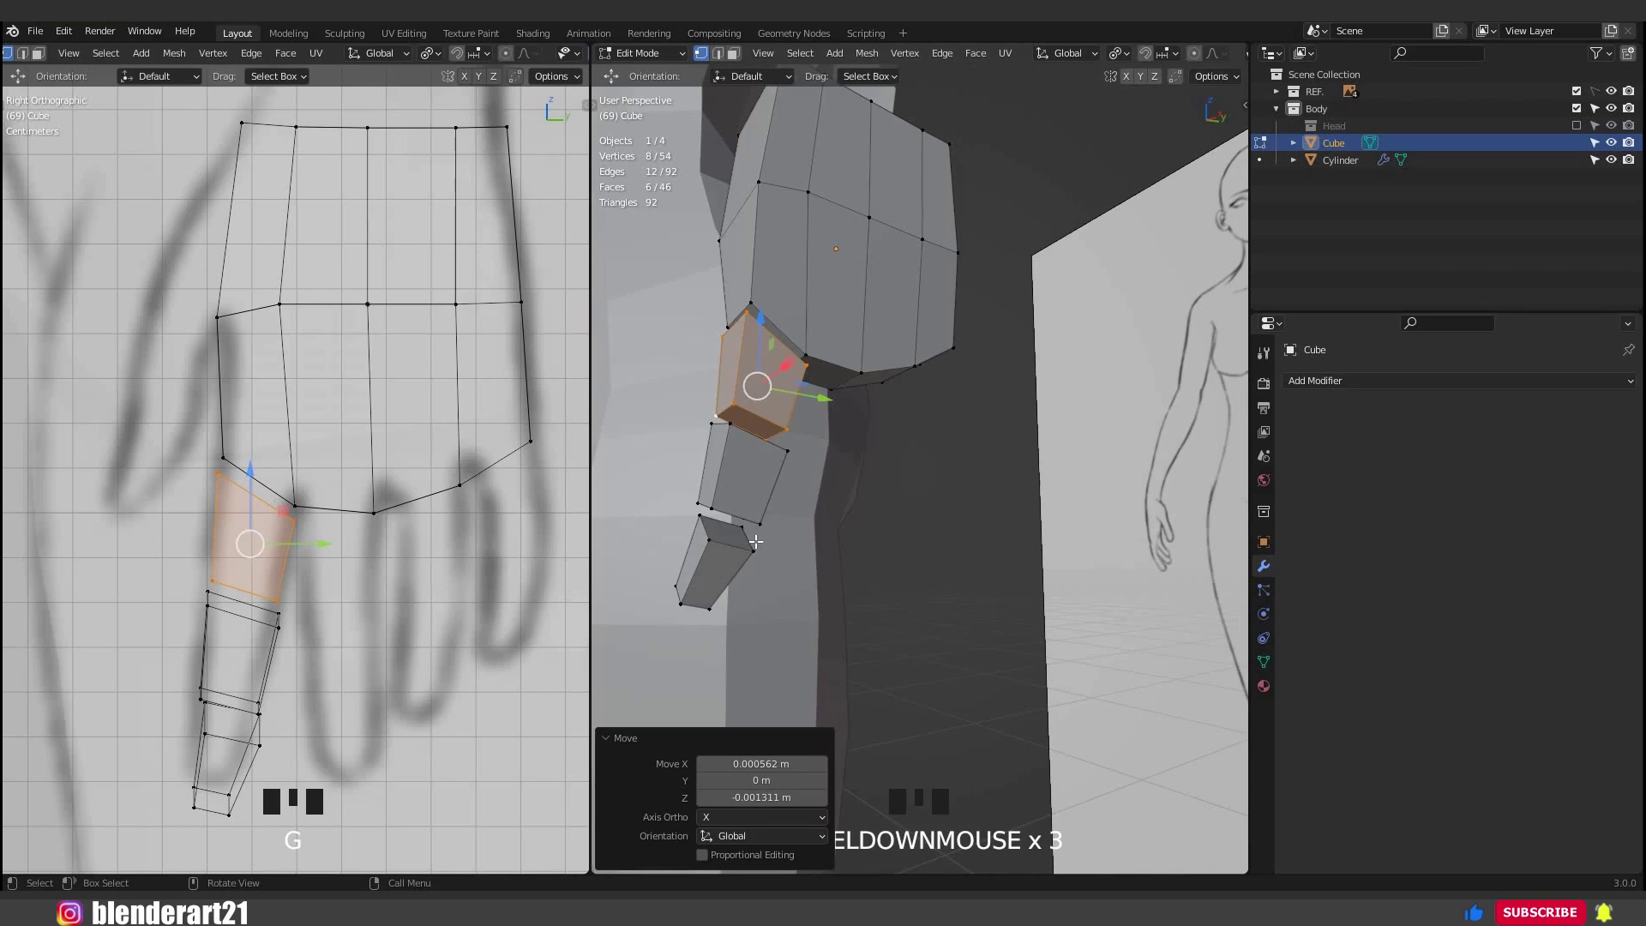
key(a)
key(KP_Decimal)
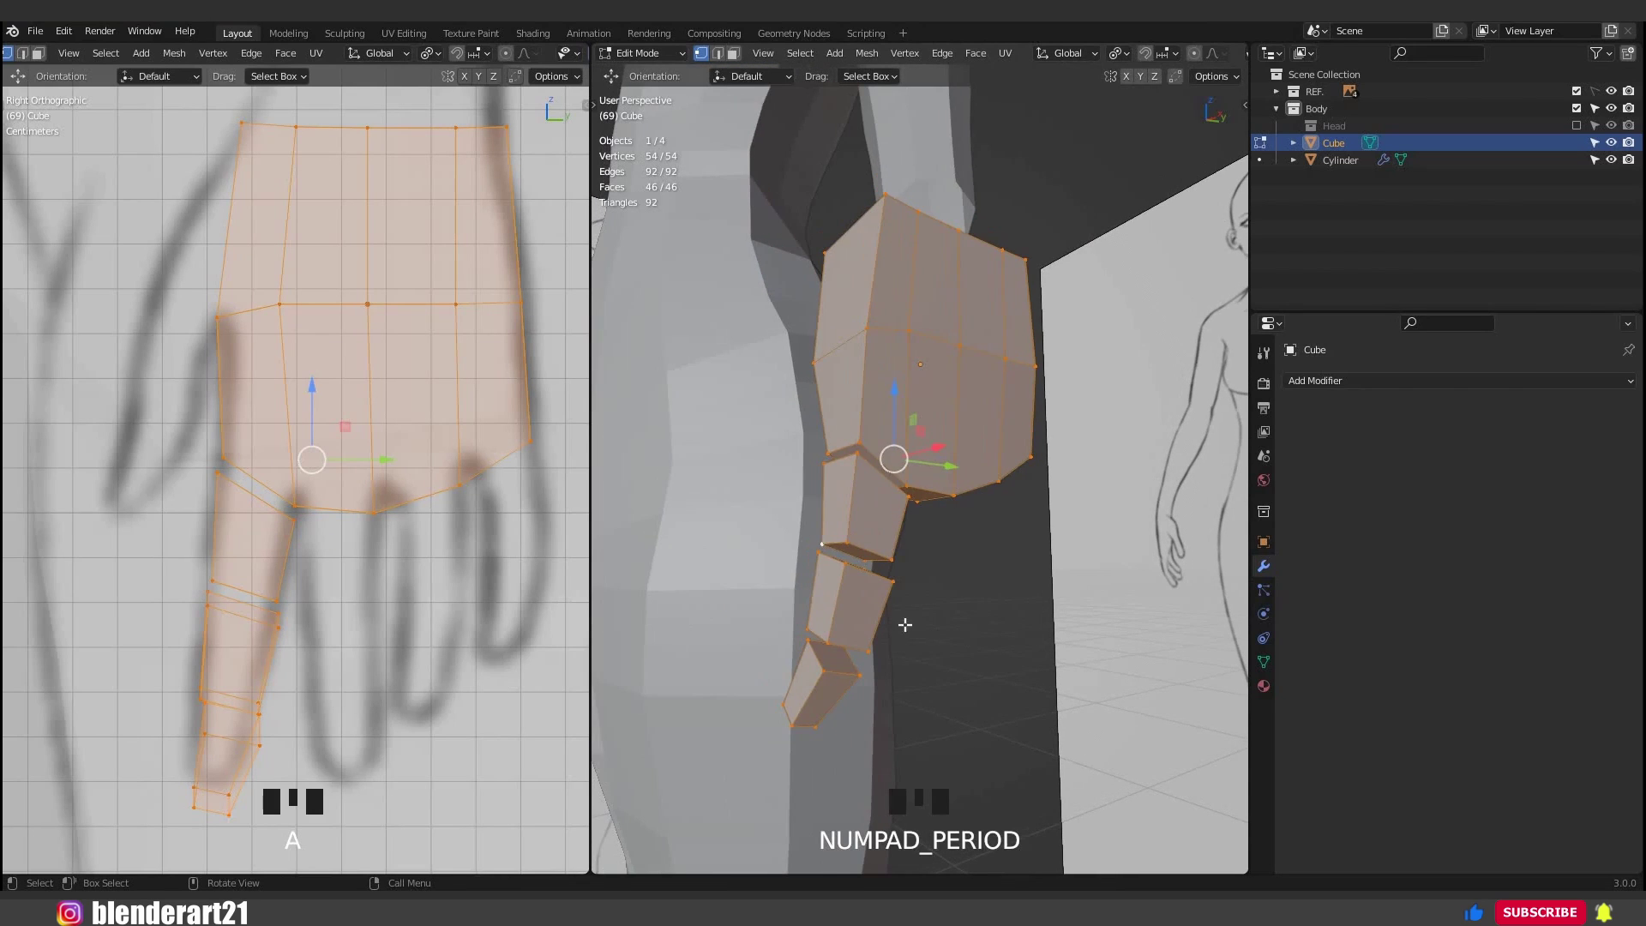
click(995, 674)
middle_drag(995, 673, 1017, 679)
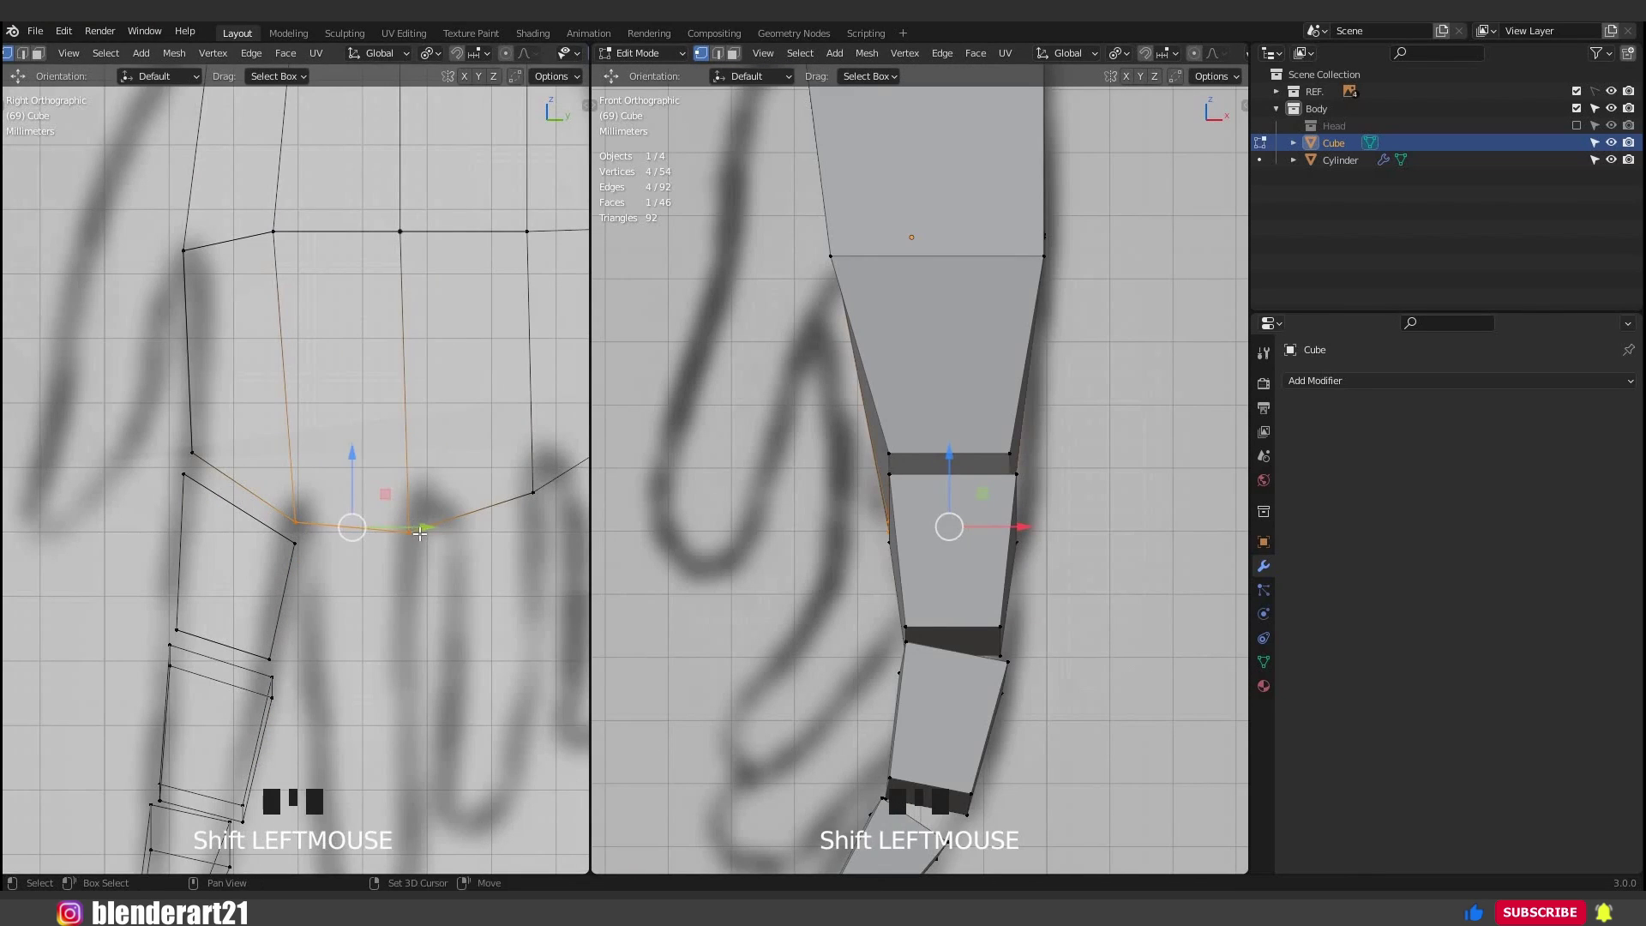
key(shift+d)
key(r)
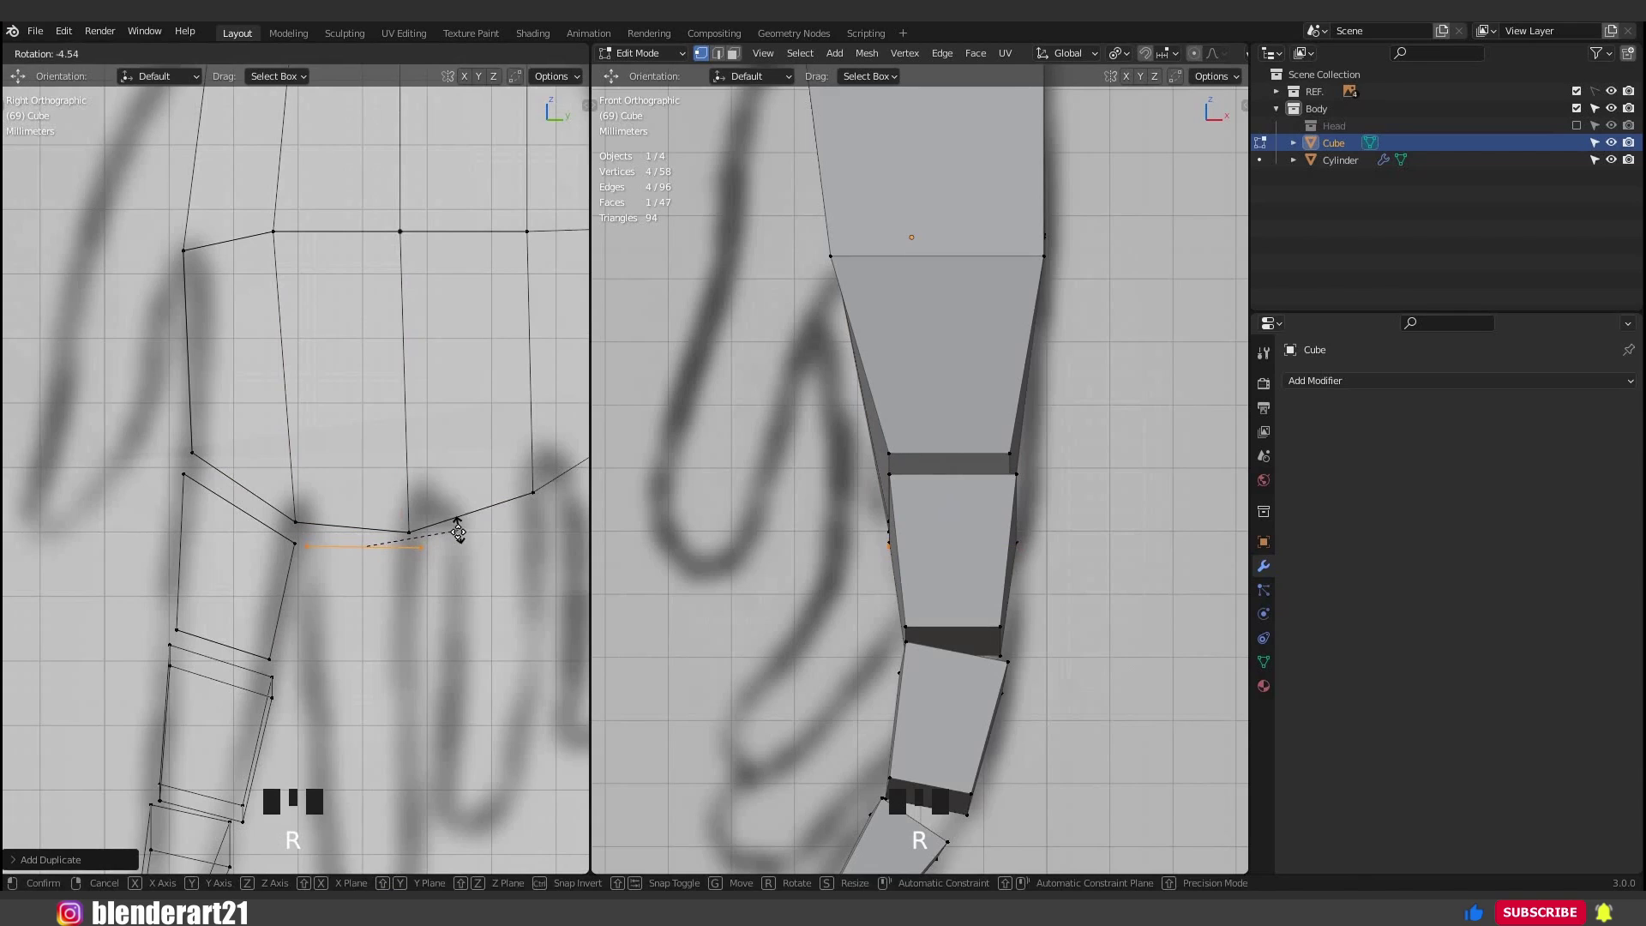
click(459, 532)
key(g)
click(385, 550)
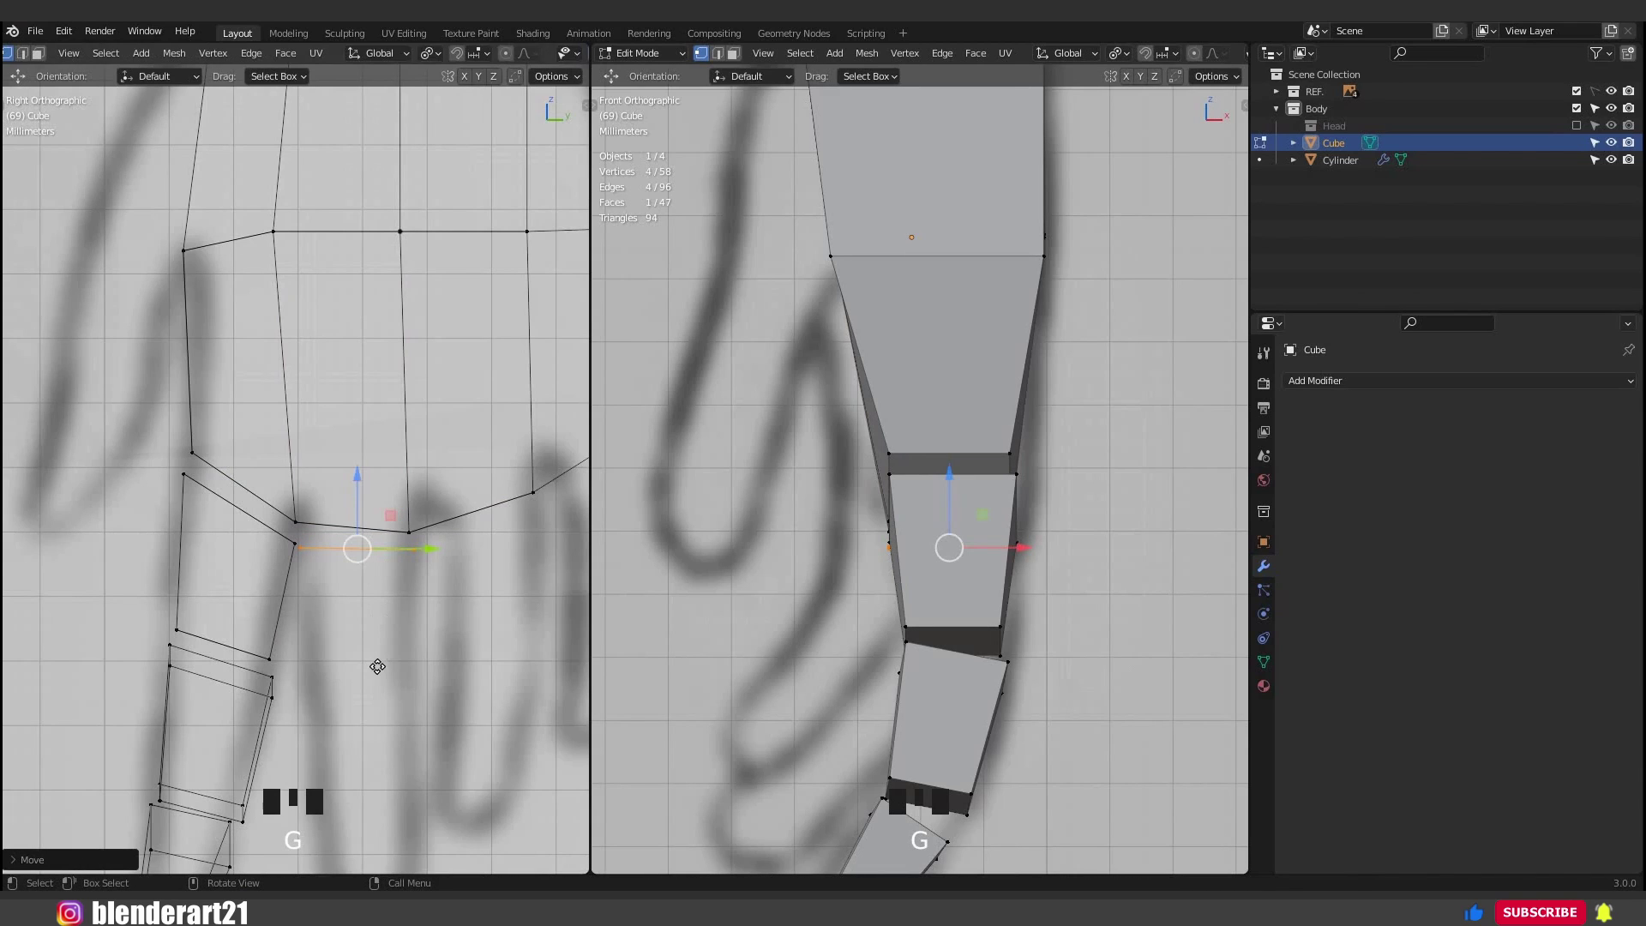
Extrude the copied face into the middle finger's segments along the drawing, rotating the middle segment 14.5° and tapering the tip.
key(e)
click(406, 674)
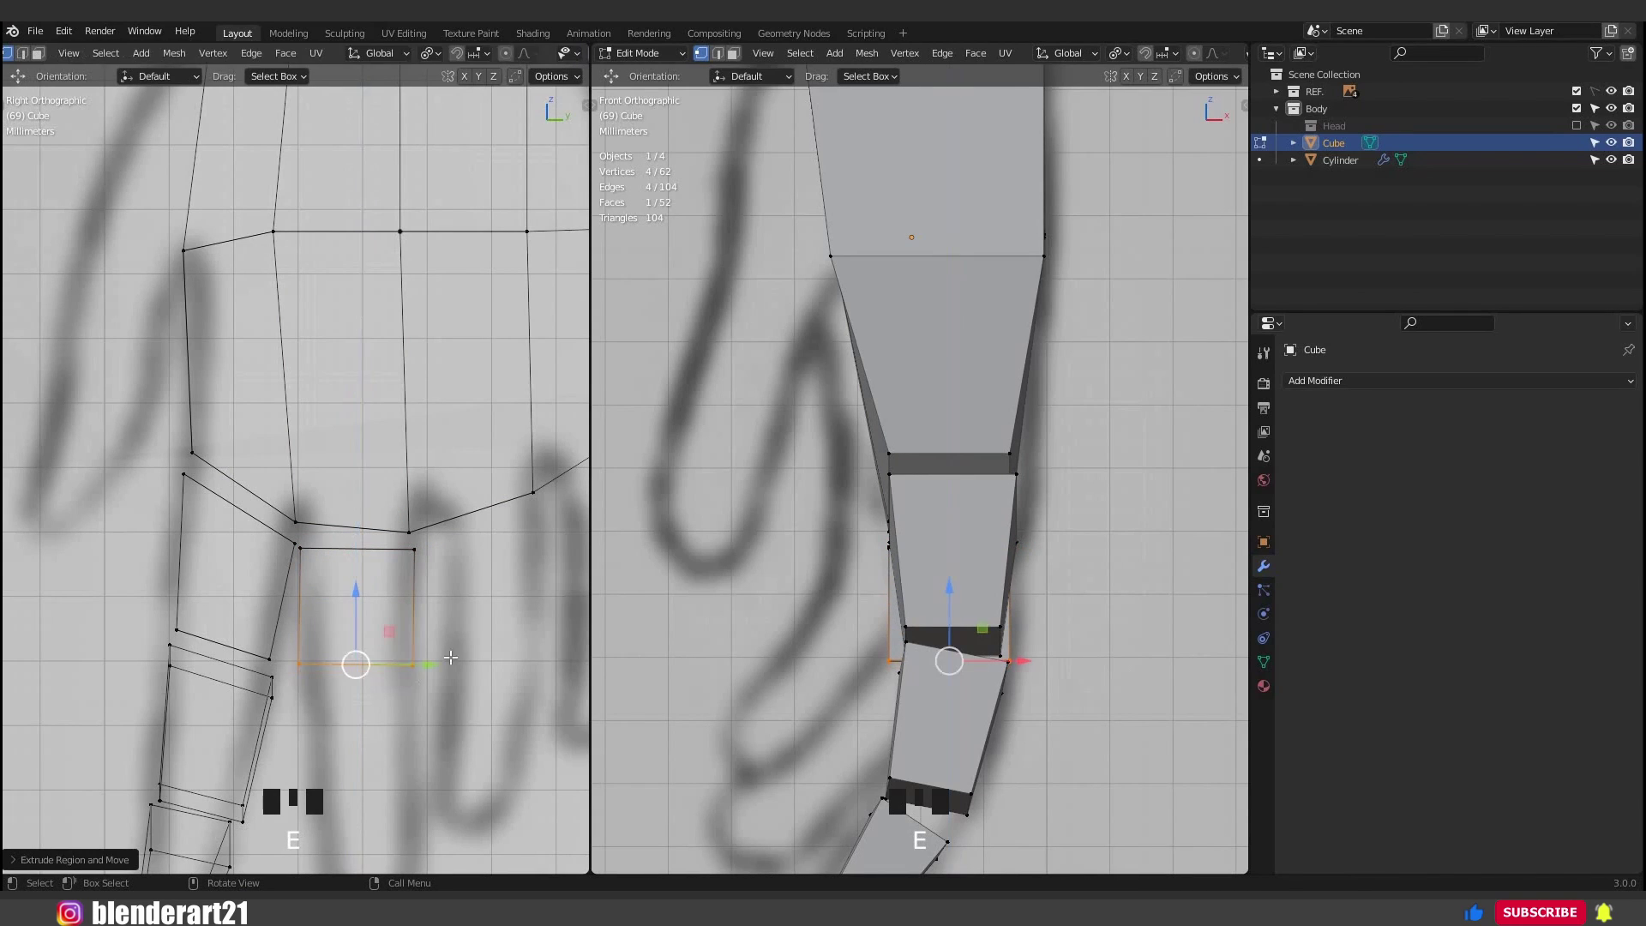
scroll(451, 659, down, 1)
key(r)
click(960, 712)
key(e)
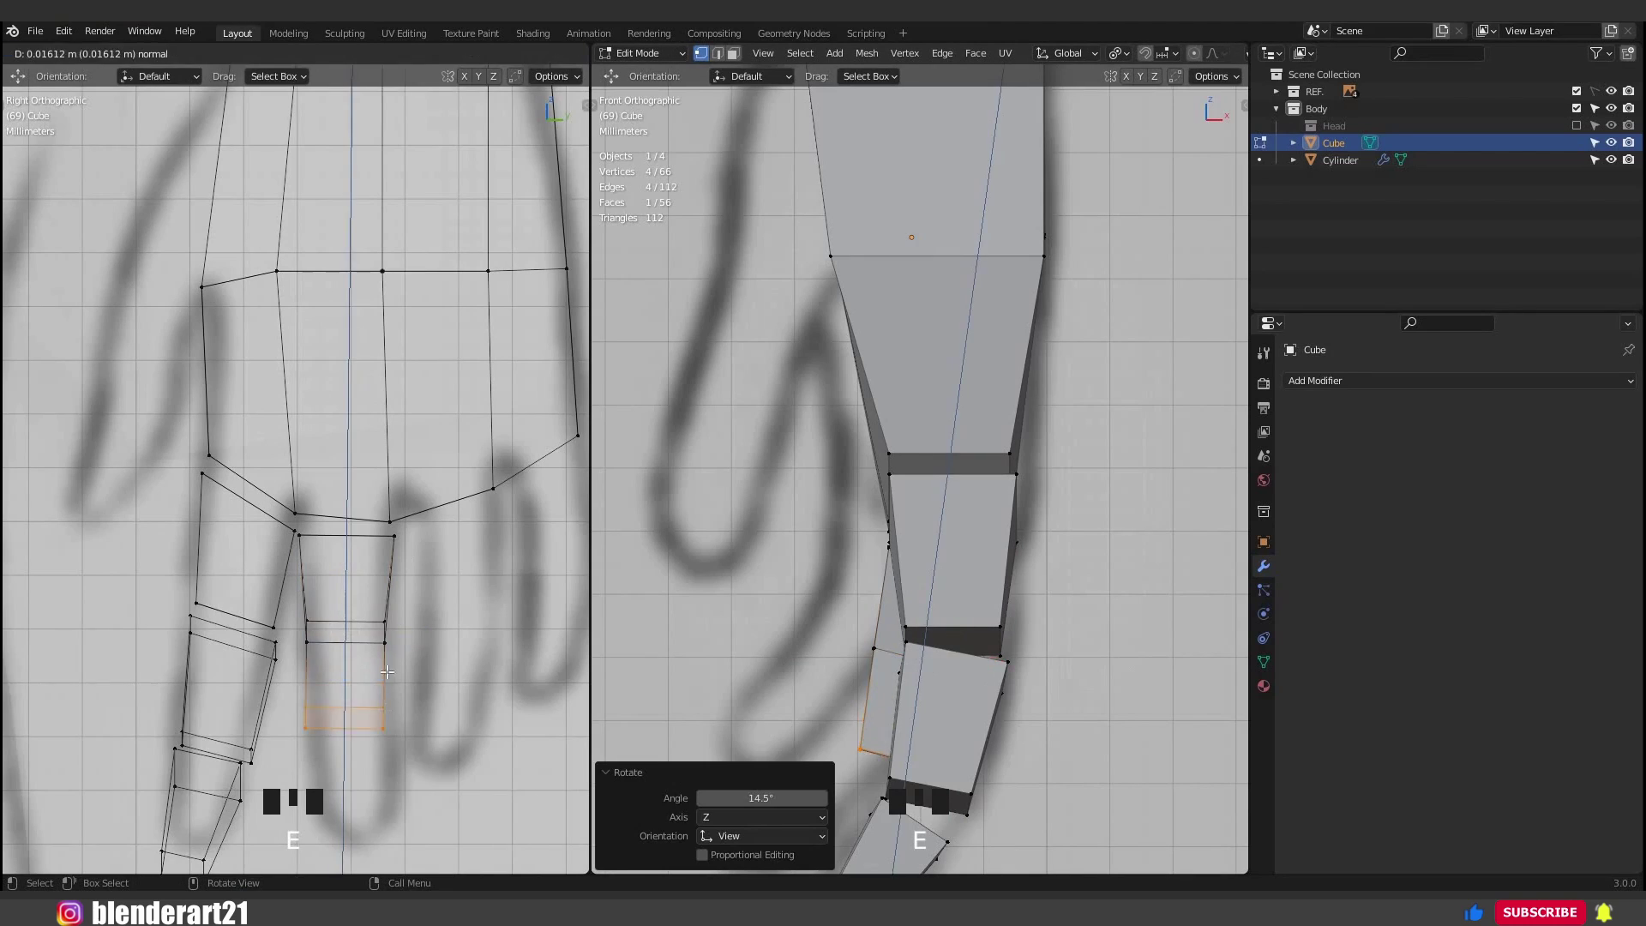
shift+middle_drag(403, 771, 428, 668)
key(shift+r)
key(shift+r)
key(s)
click(416, 768)
Rotate the middle fingertip segment in front view, move it along the drawn bend and adjust its scale.
shift+middle_drag(879, 644, 894, 575)
key(l)
key(r)
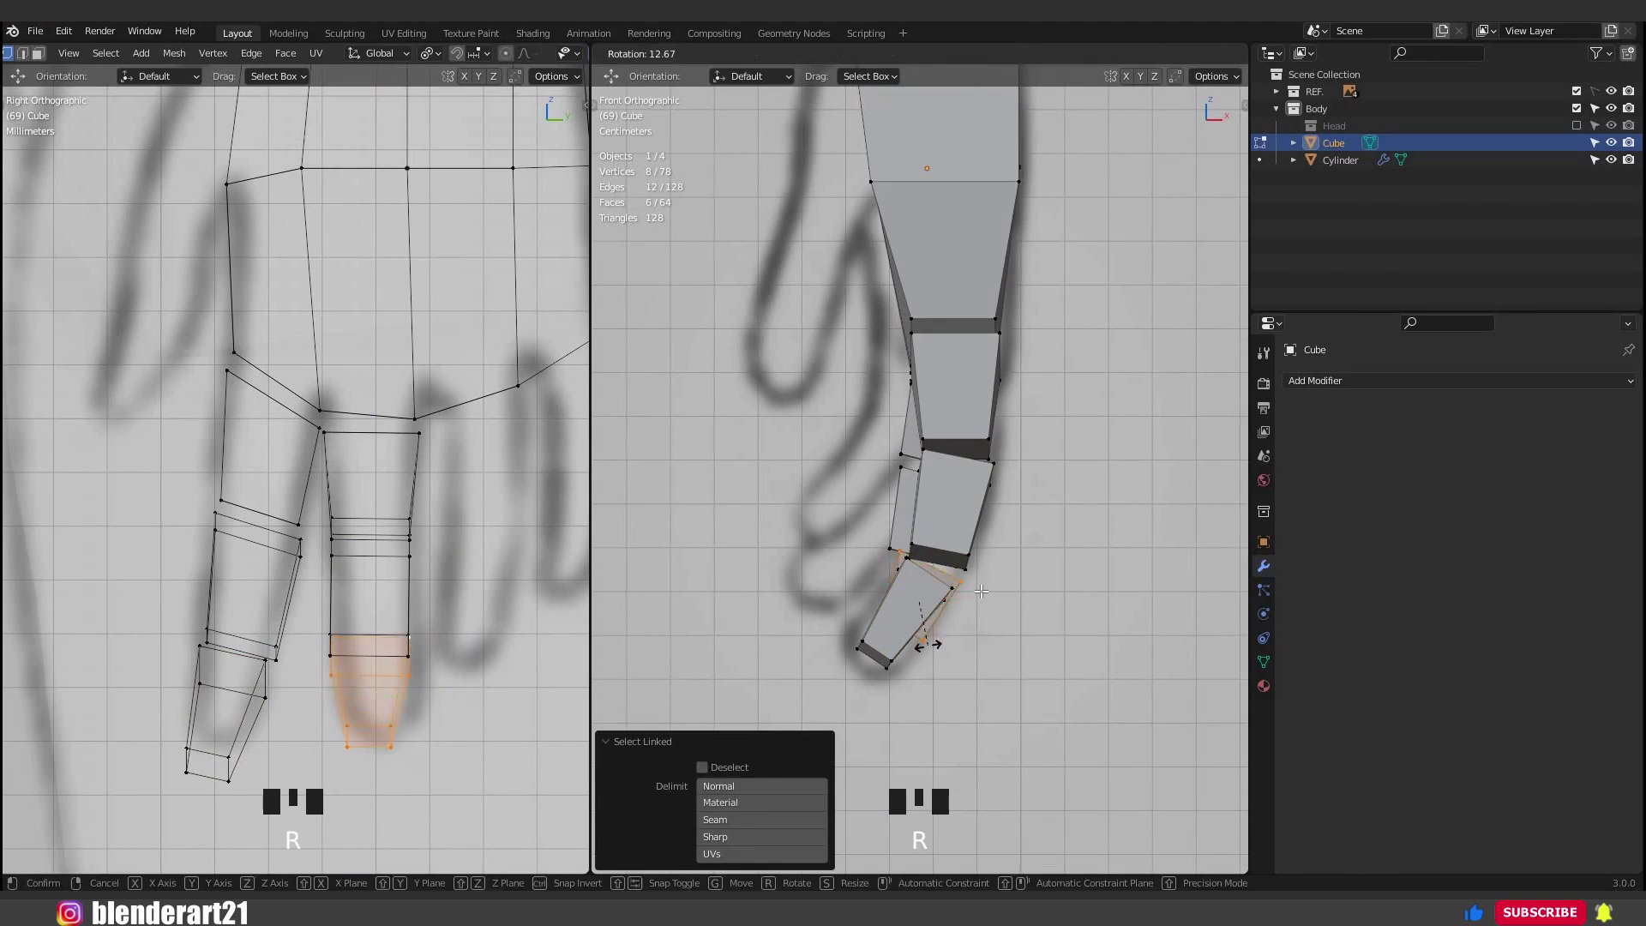
click(926, 647)
drag(986, 599, 948, 599)
key(g)
click(942, 614)
scroll(941, 614, up, 2)
click(394, 726)
key(l)
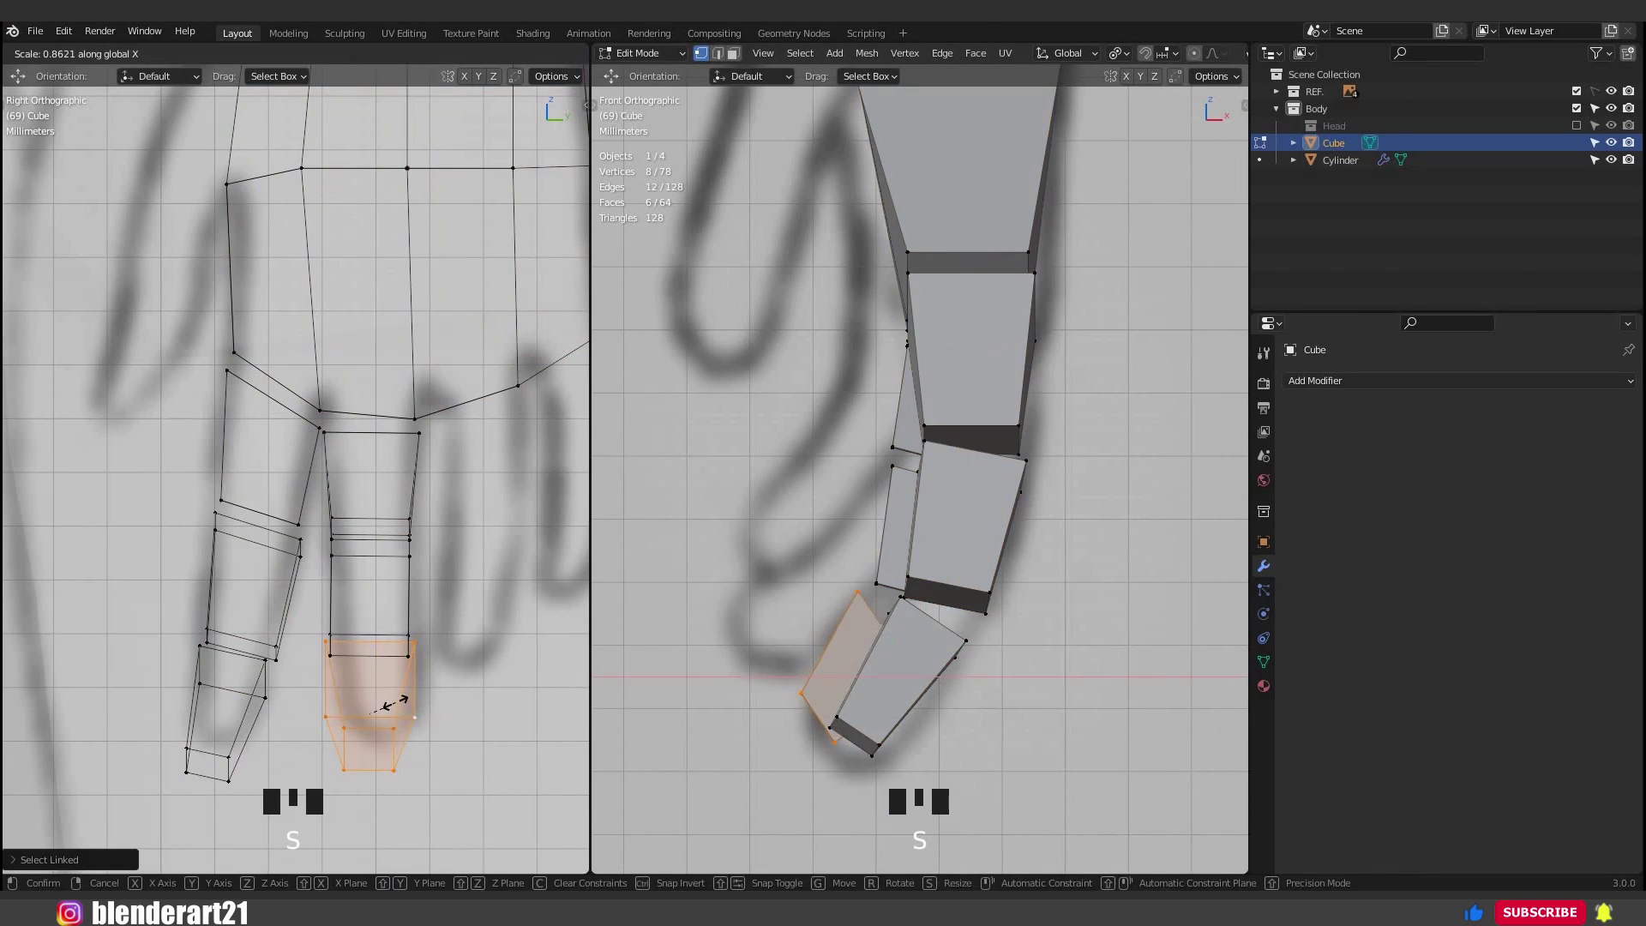
shift+click(938, 680)
Delete the eight facing end faces at the joints between the index and middle finger segments.
middle_drag(938, 680, 823, 557)
key(3)
scroll(908, 403, up, 2)
click(1021, 426)
shift+click(990, 396)
shift+click(1024, 570)
shift+click(785, 514)
shift+click(814, 652)
shift+click(1003, 720)
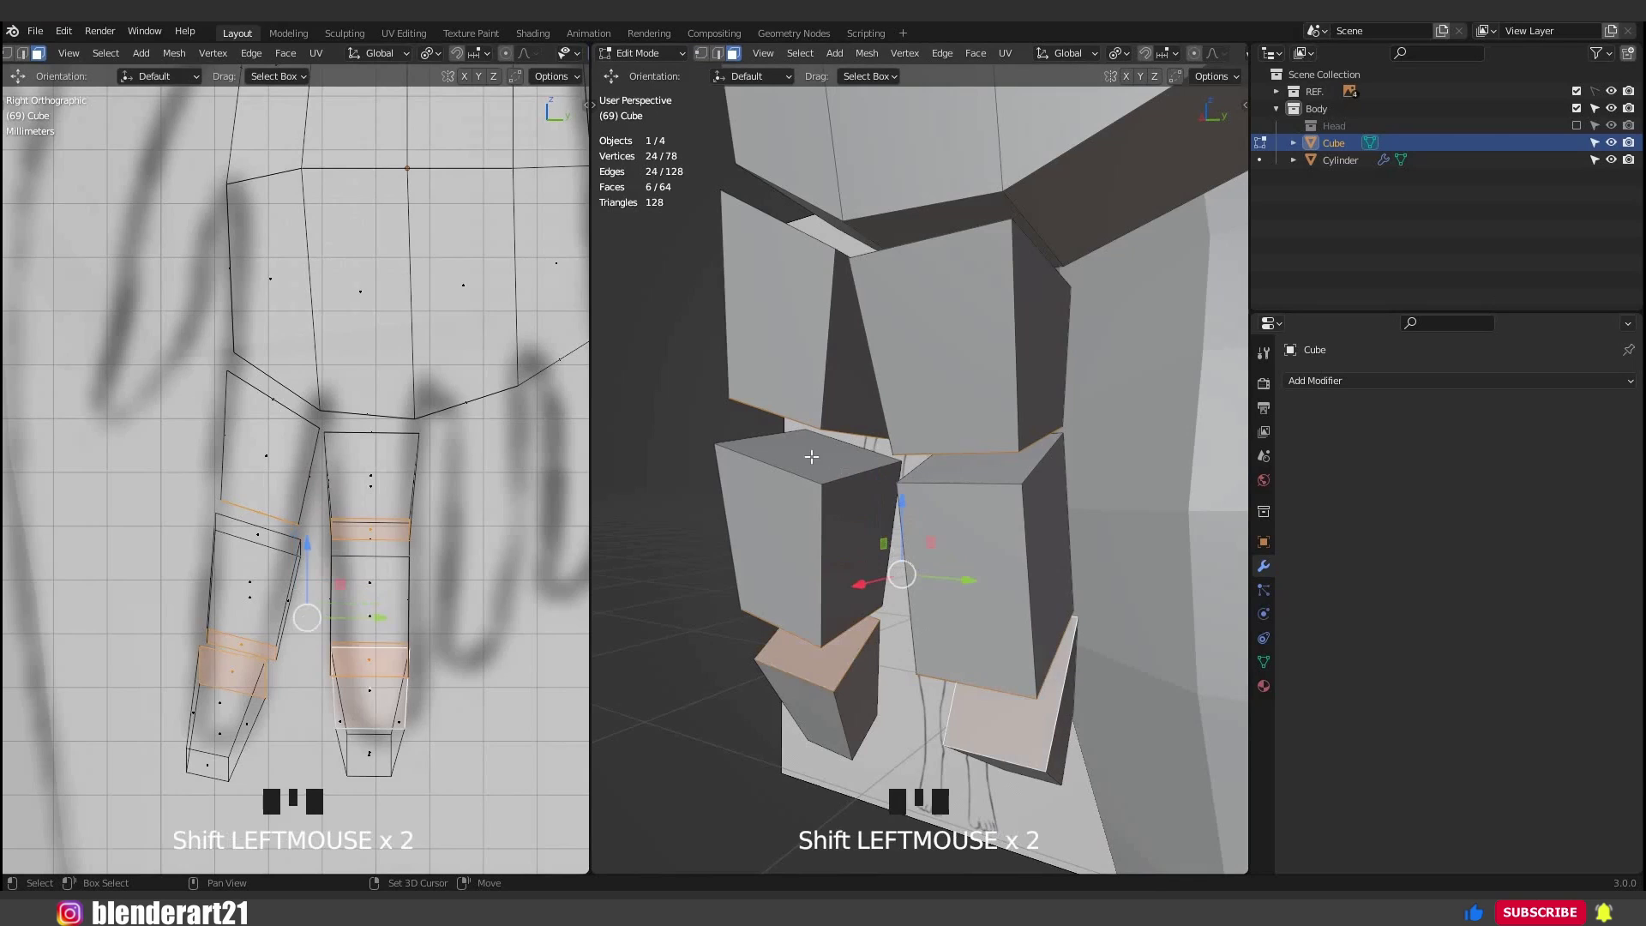
shift+click(814, 459)
shift+click(986, 467)
middle_drag(986, 468, 971, 410)
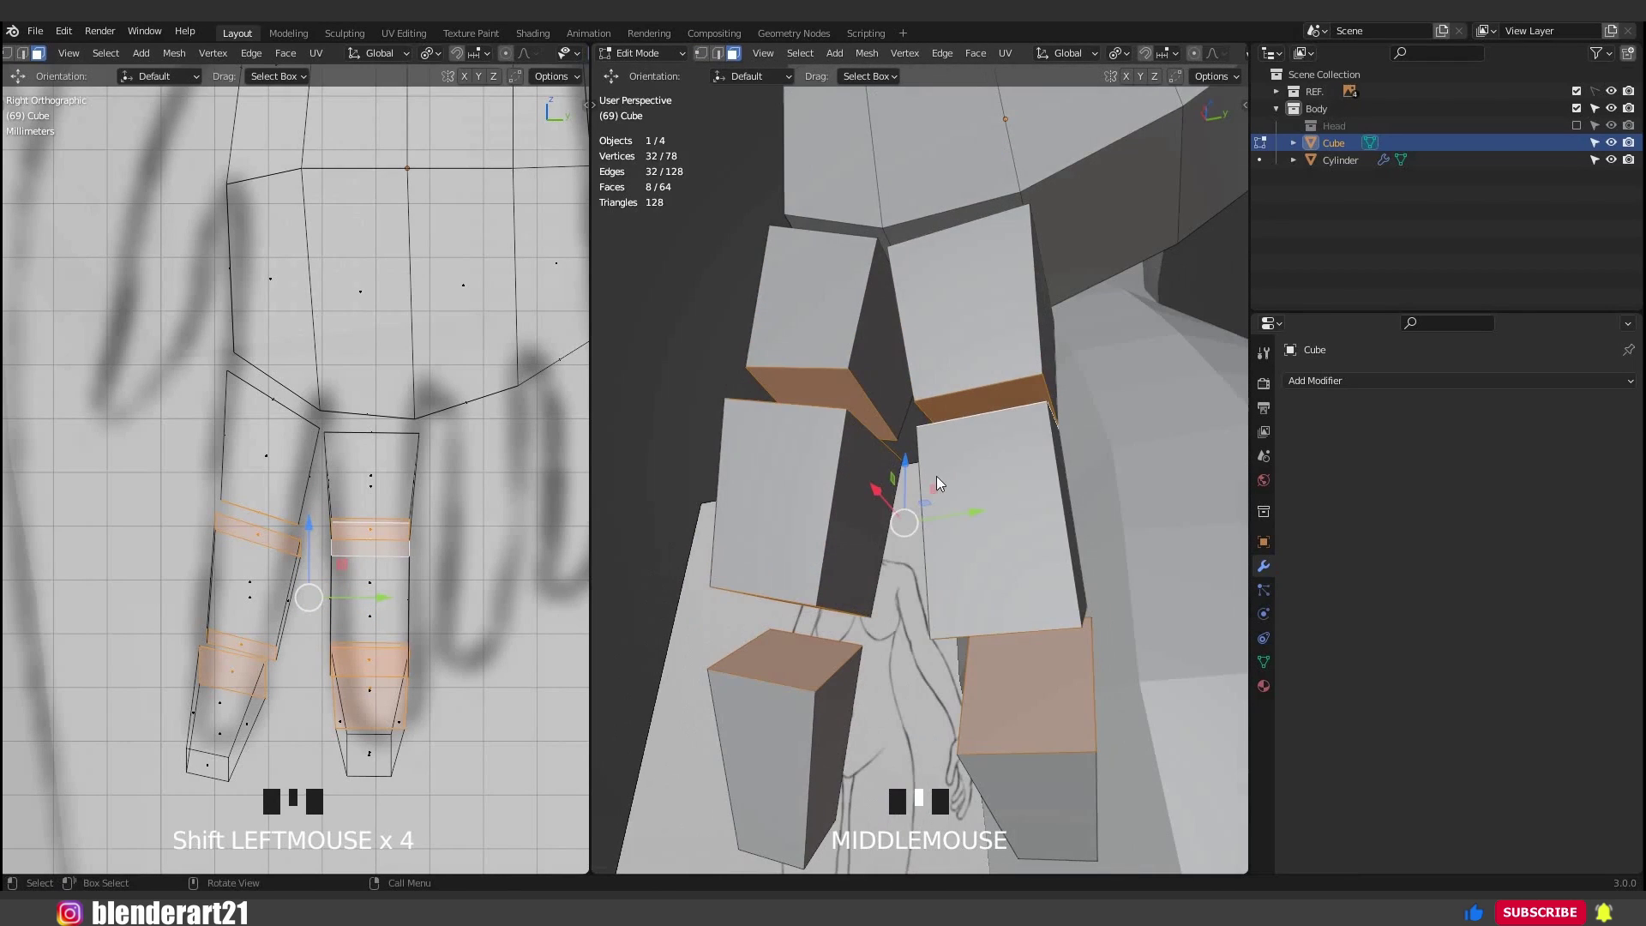
key(x)
click(930, 473)
Delete the top faces of the two fingers' base segments where they meet the palm.
middle_drag(889, 477, 788, 297)
click(789, 297)
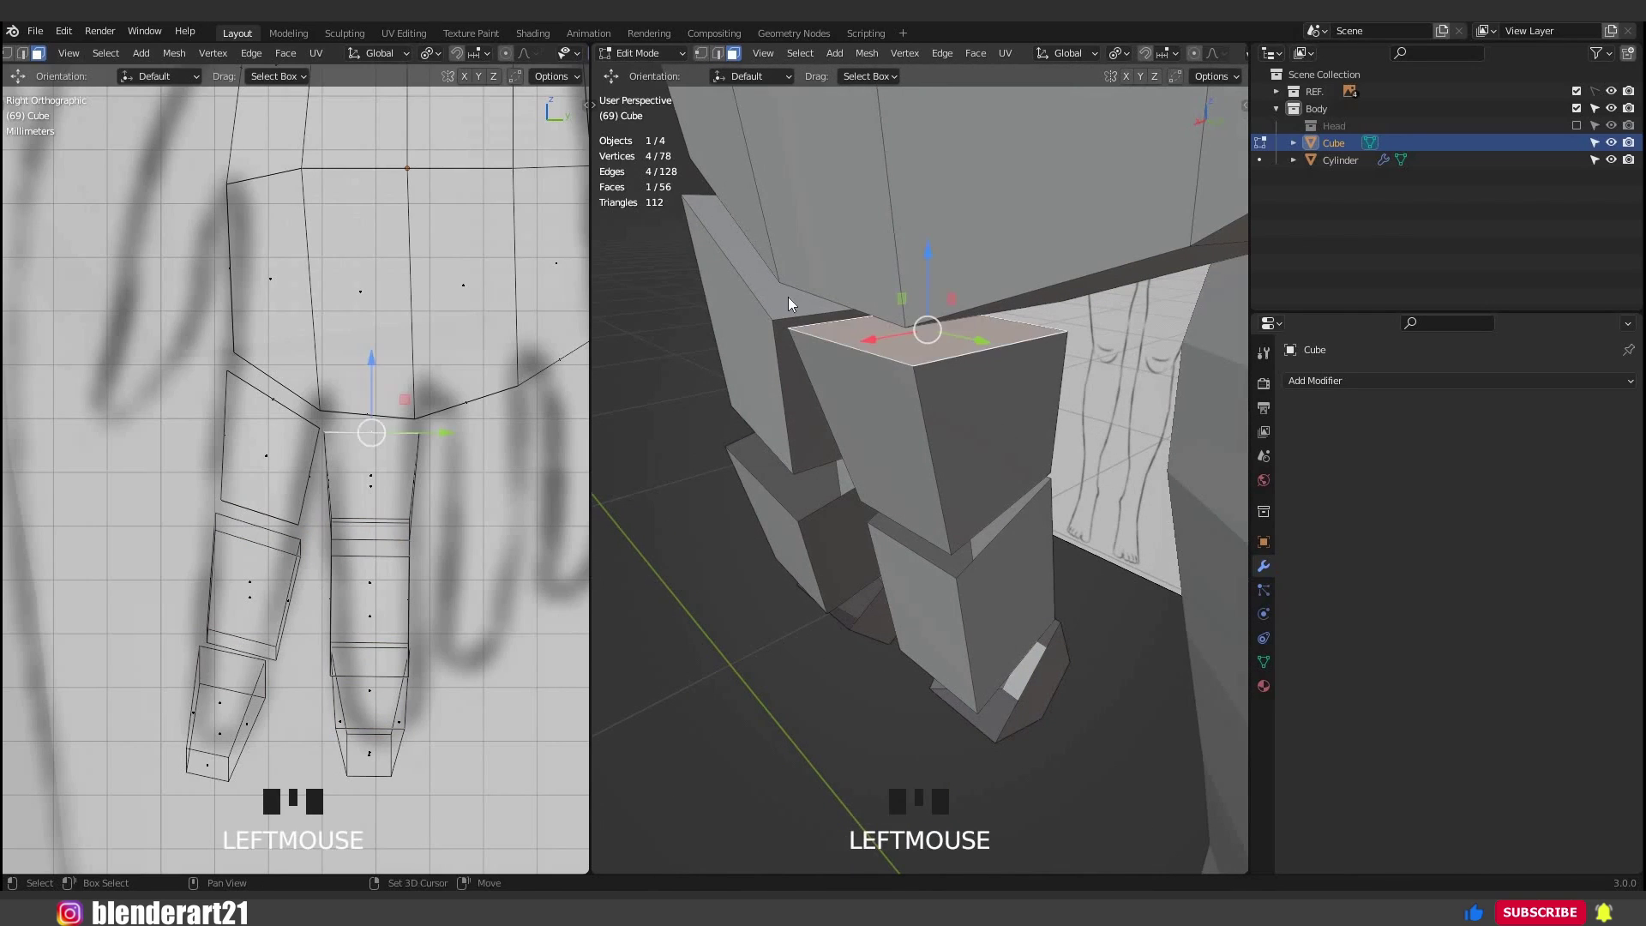
shift+click(755, 257)
key(x)
key(Return)
Delete the four end faces along the palm's lower edge where the fingers attach.
middle_drag(912, 214, 907, 225)
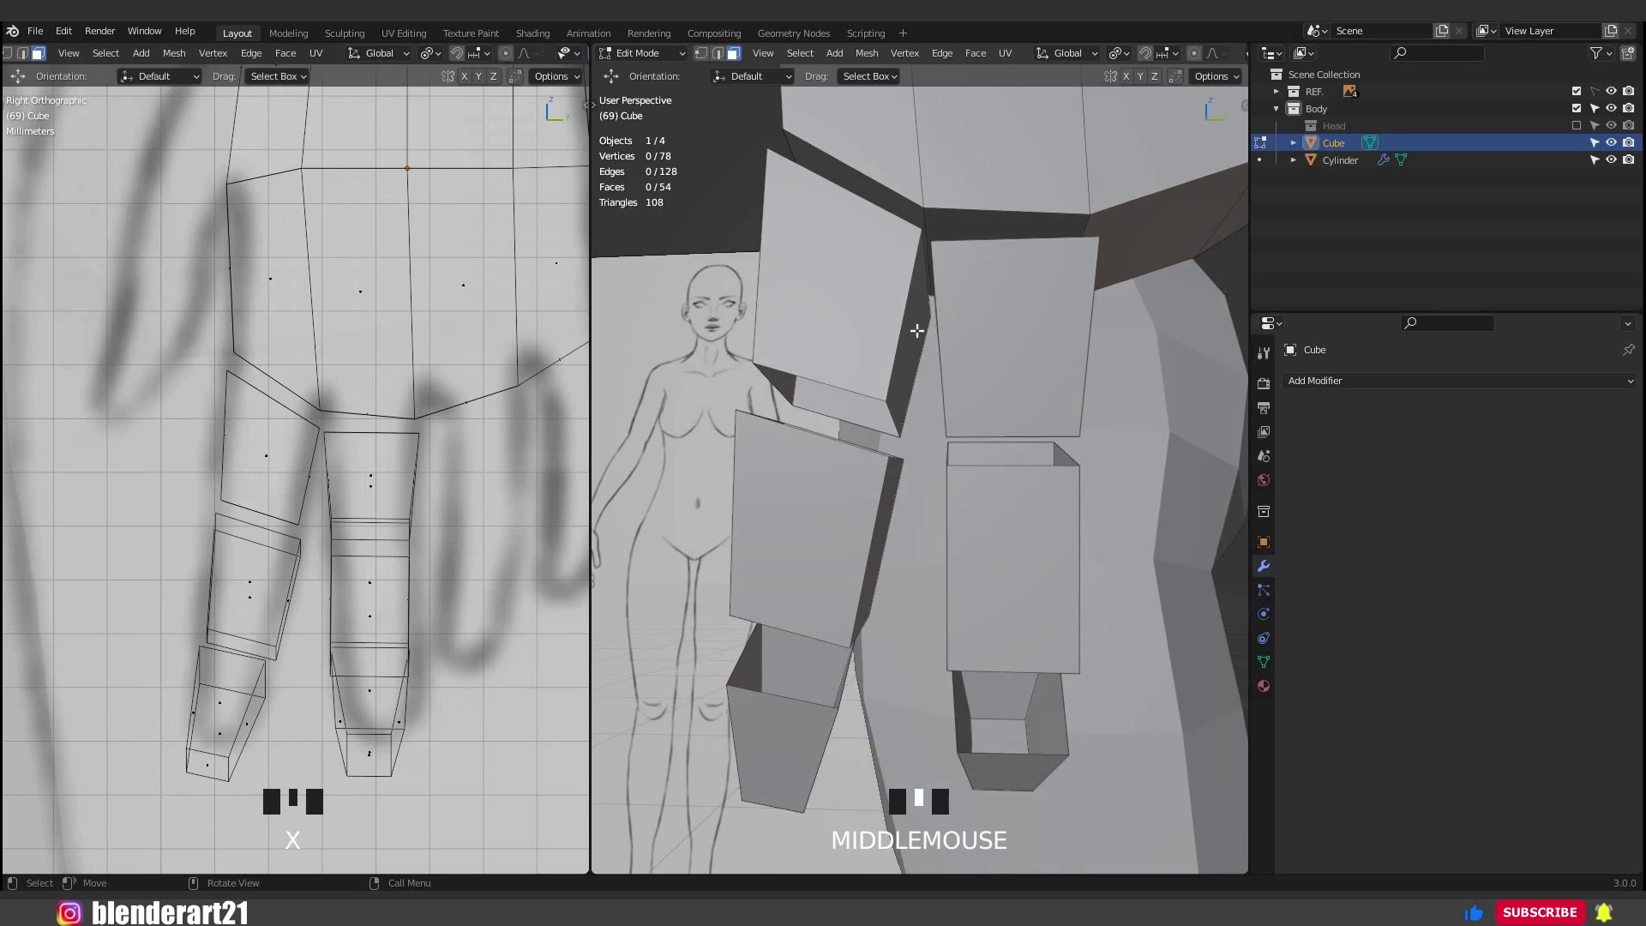
middle_drag(898, 289, 897, 272)
click(897, 273)
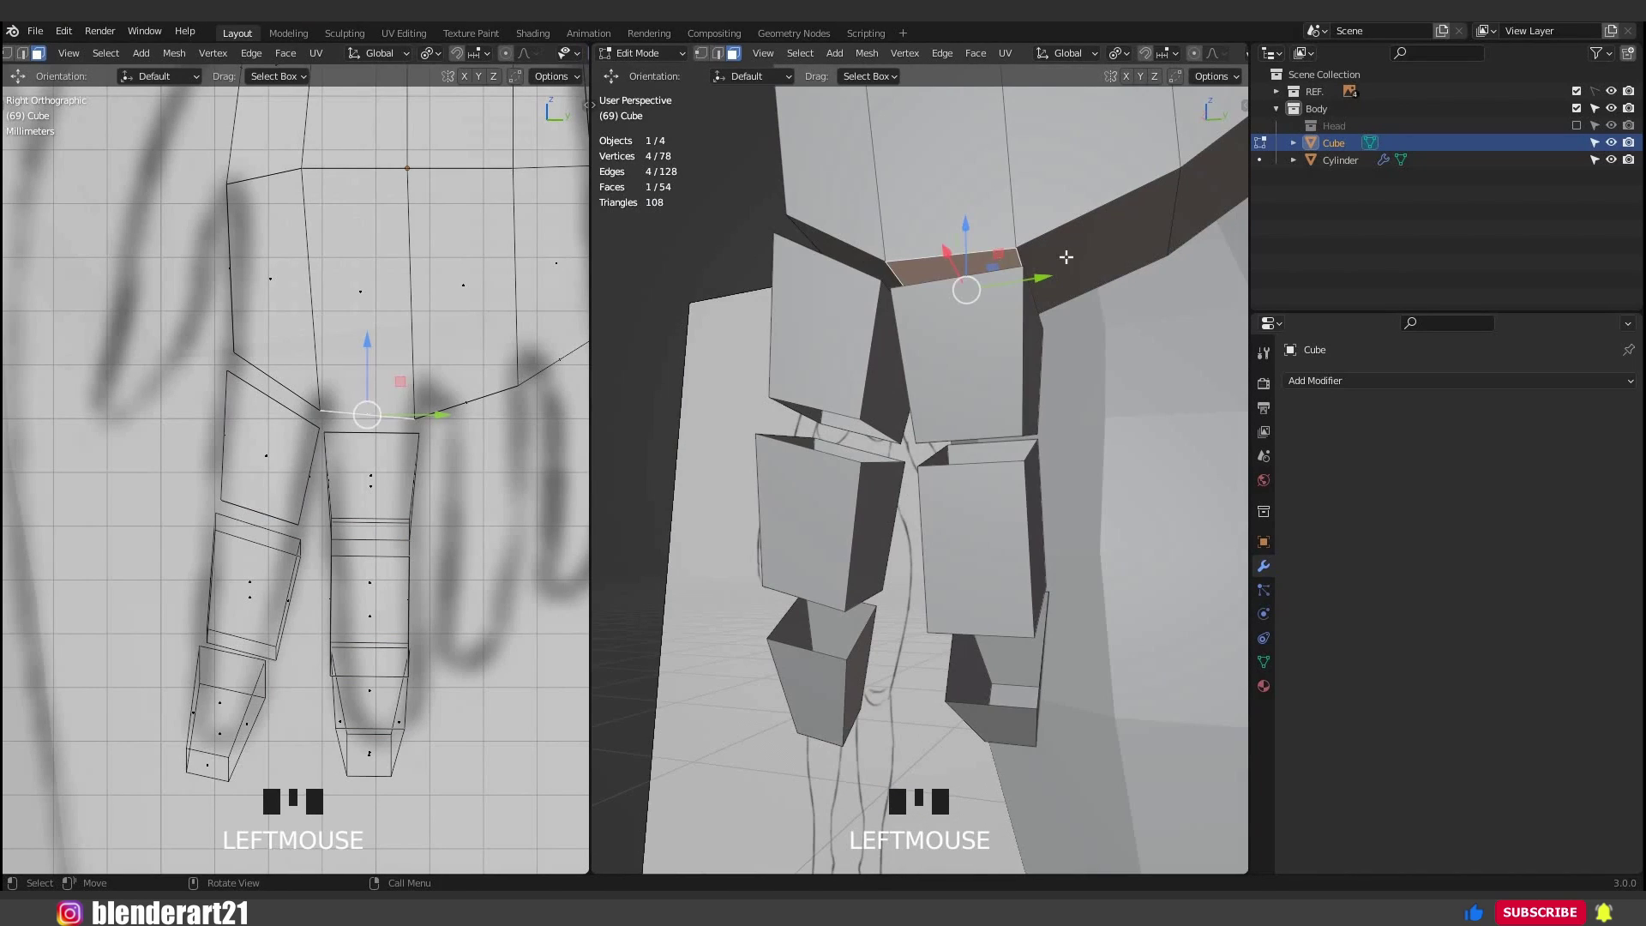
shift+click(857, 251)
shift+click(806, 230)
shift+middle_drag(806, 230, 900, 259)
shift+click(974, 255)
key(x)
key(Return)
Bridge the open edge loops between the middle finger's base, middle and tip segments.
key(1)
alt+click(890, 315)
middle_drag(875, 394, 894, 474)
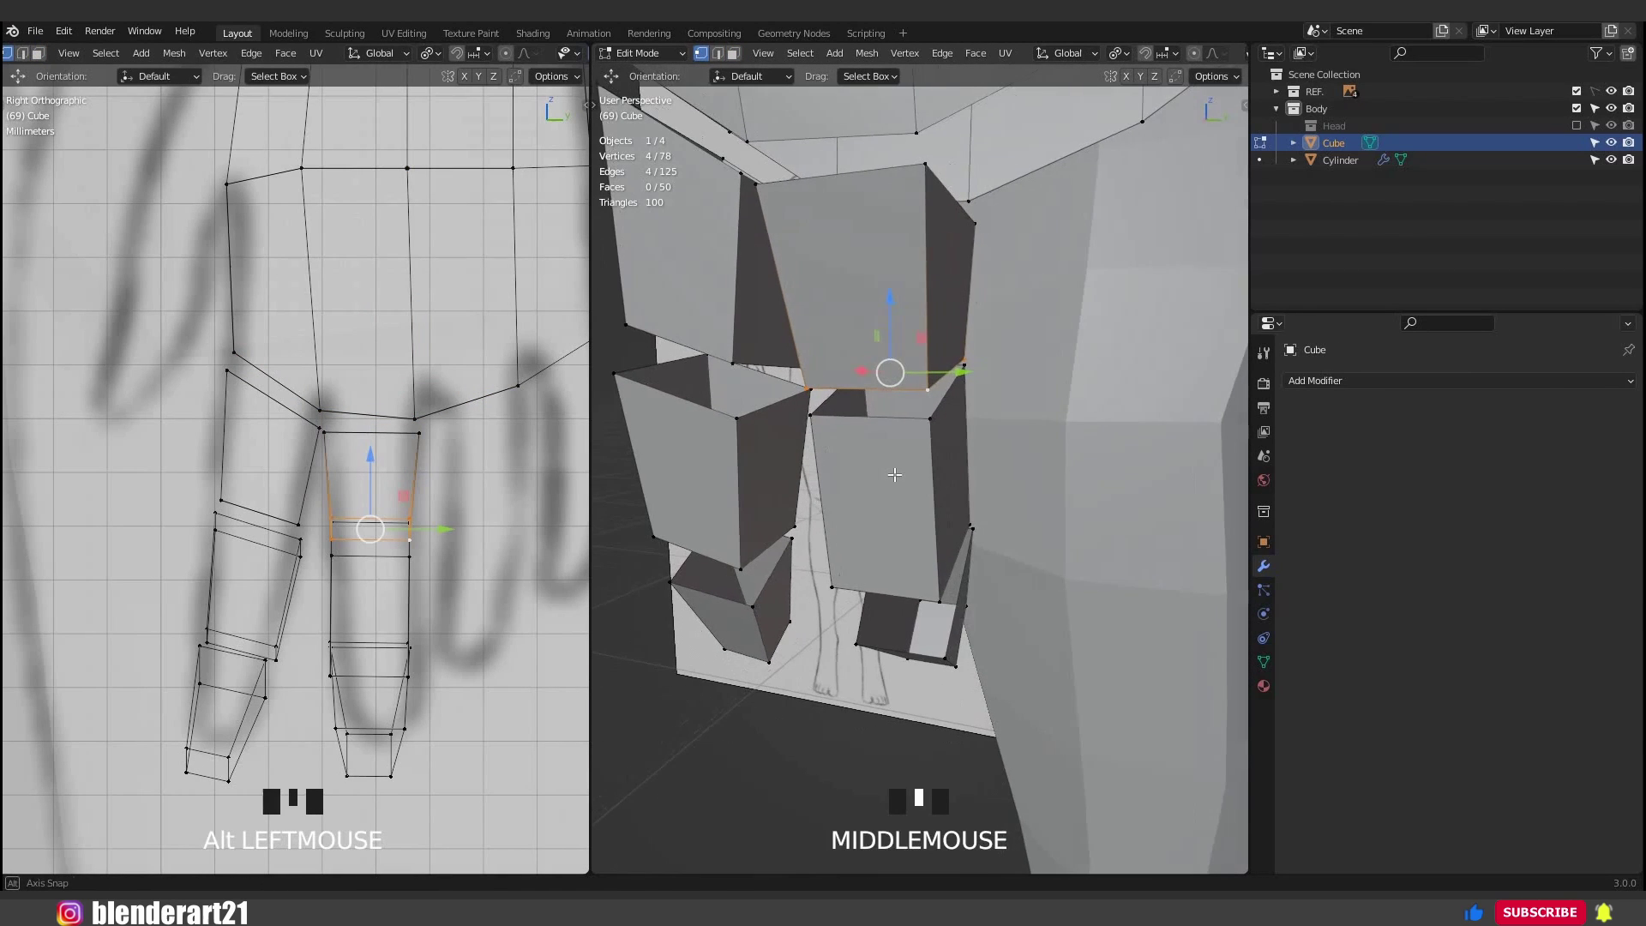
alt+shift+click(885, 417)
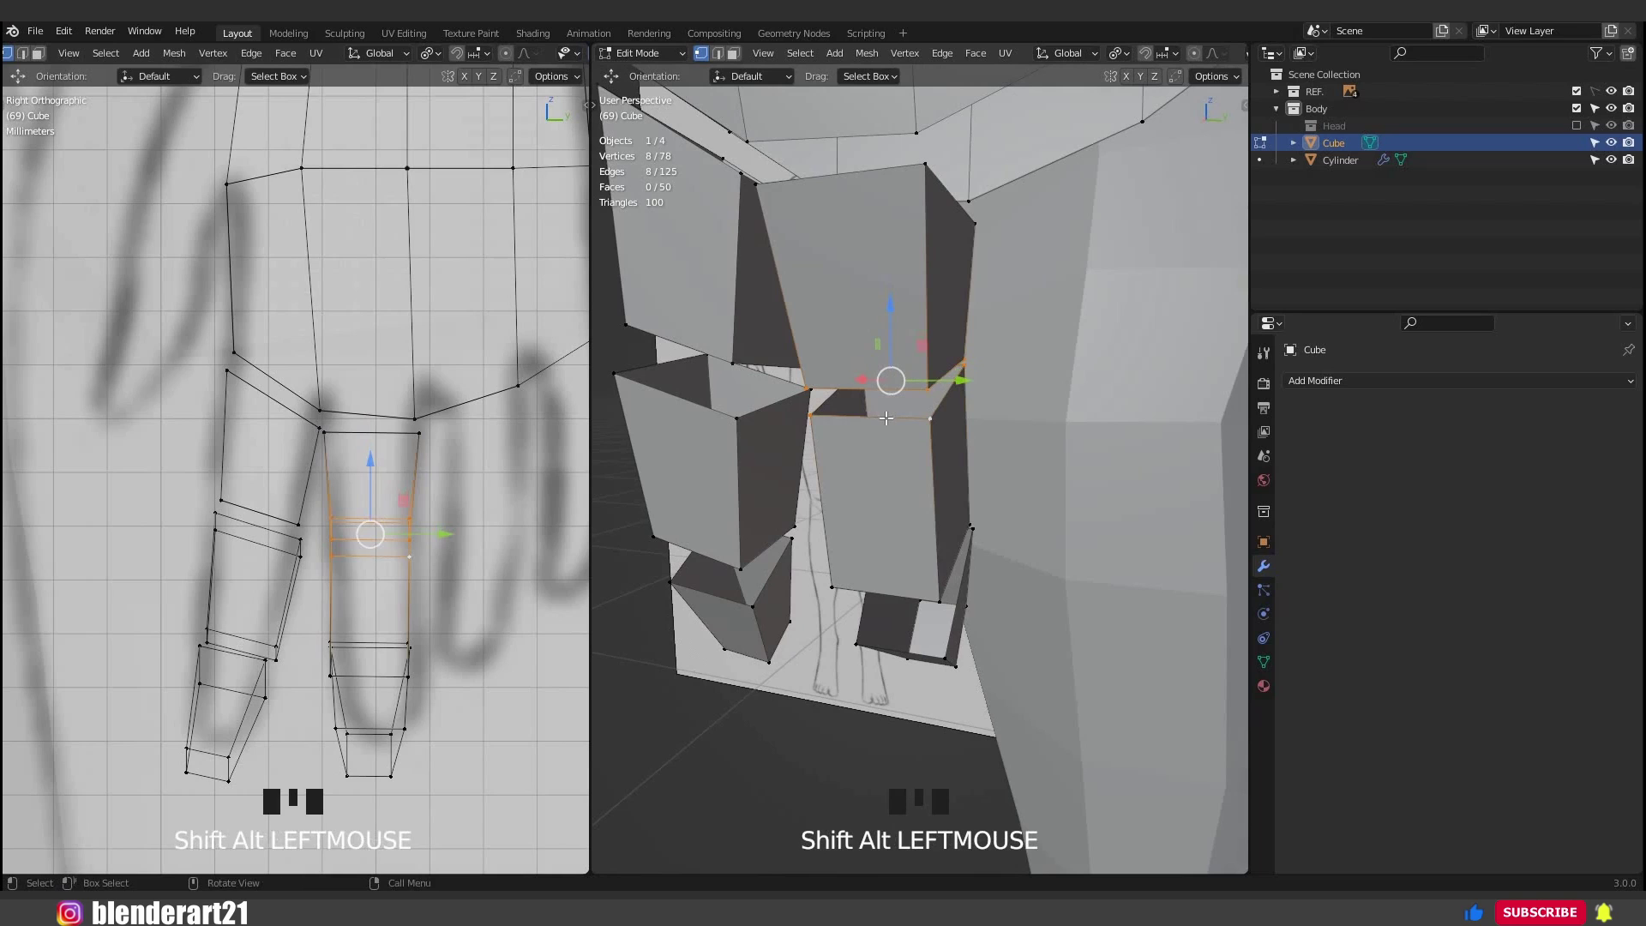
middle_drag(883, 530, 866, 484)
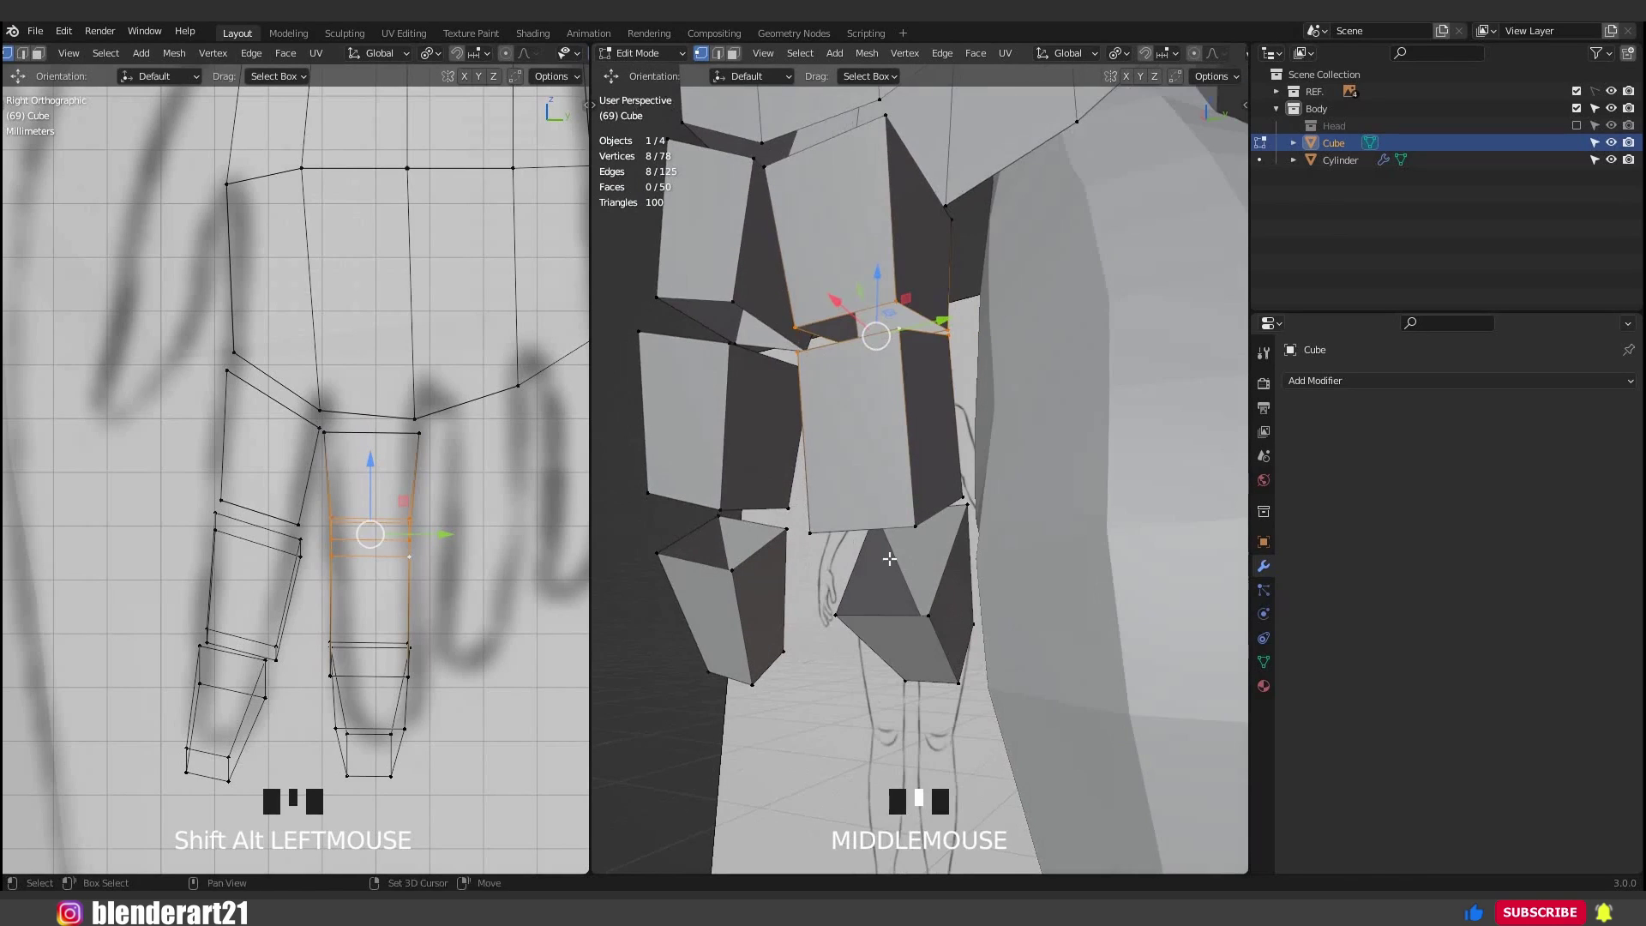
alt+shift+click(892, 538)
key(ctrl+z)
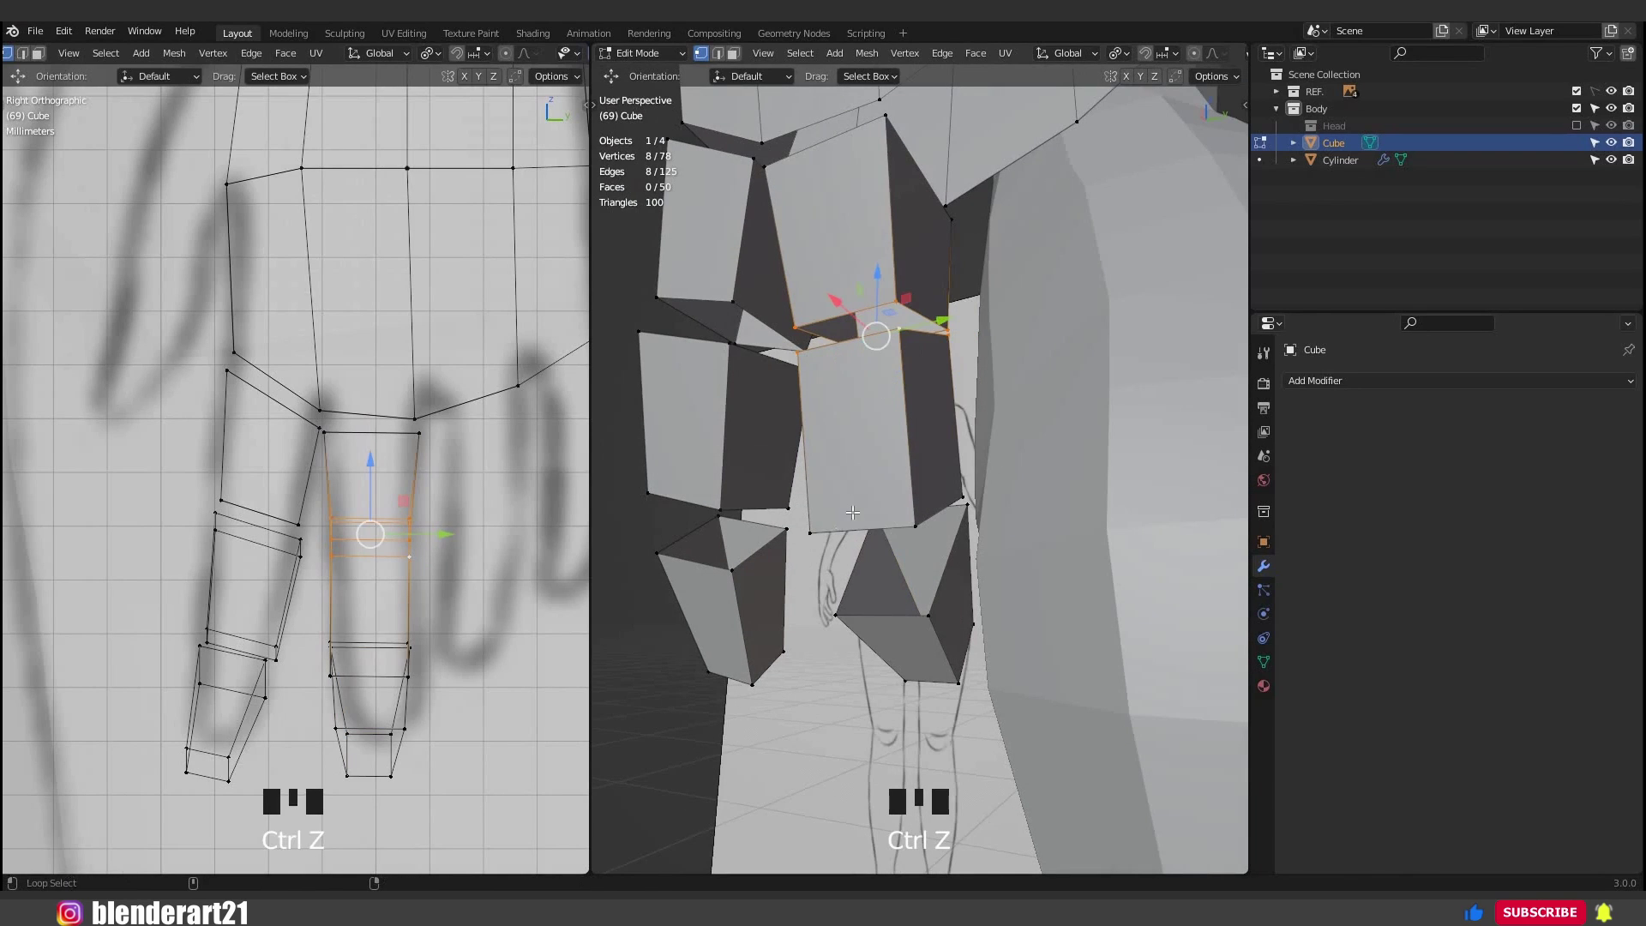
alt+shift+click(845, 517)
middle_drag(845, 517, 885, 558)
scroll(885, 558, up, 2)
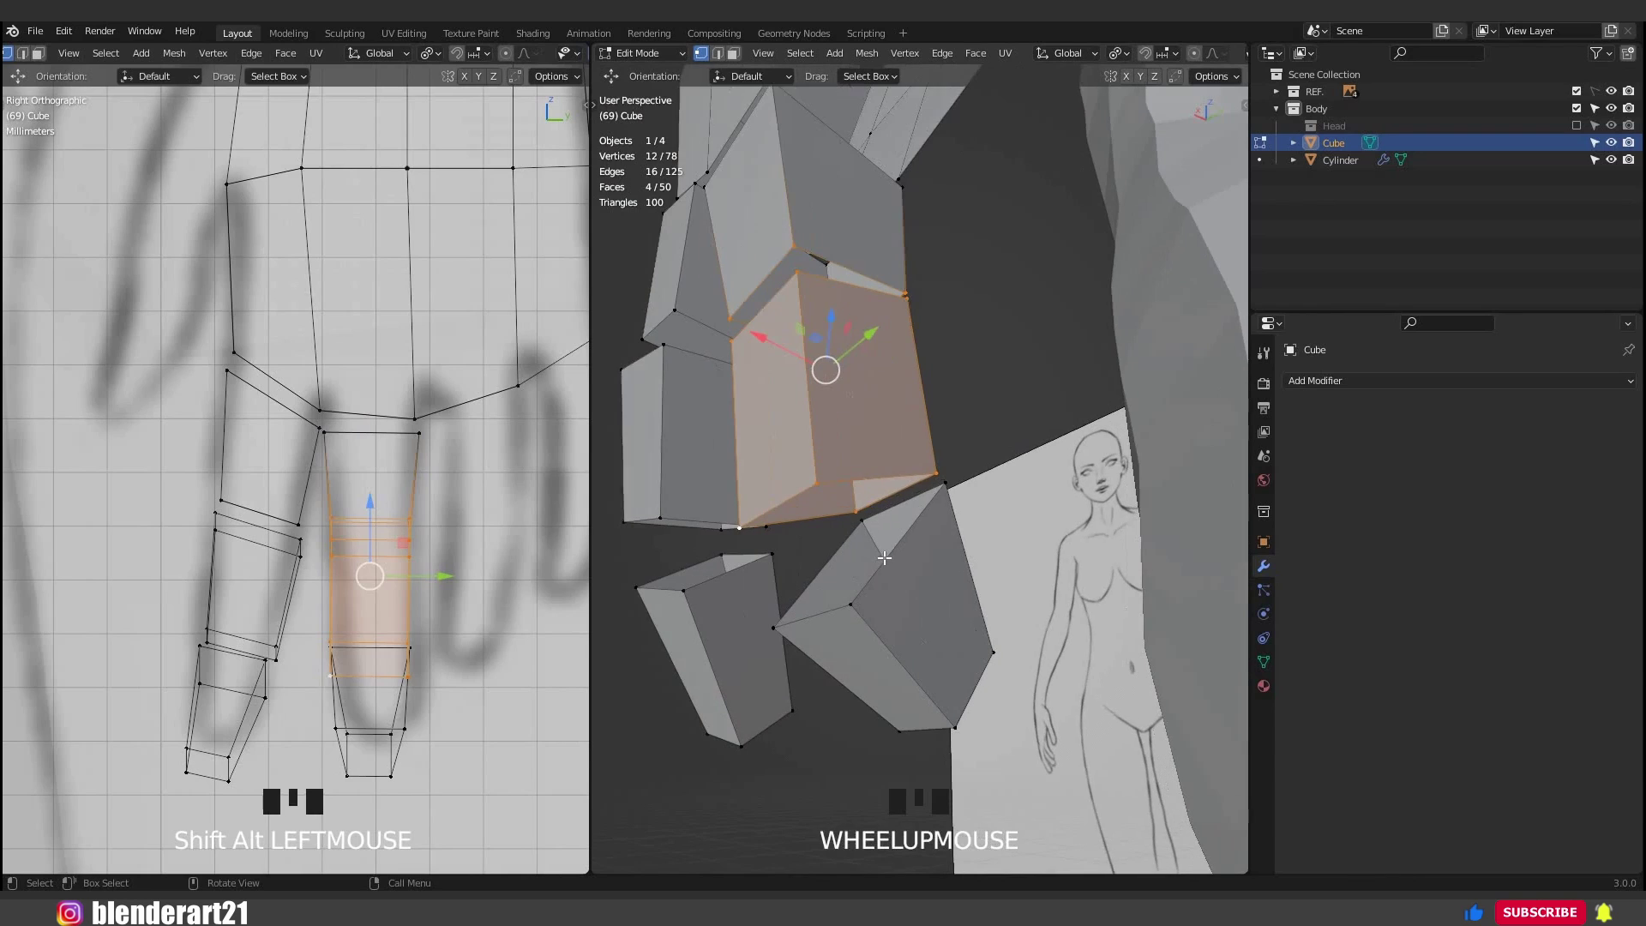
alt+shift+click(886, 558)
key(ctrl+z)
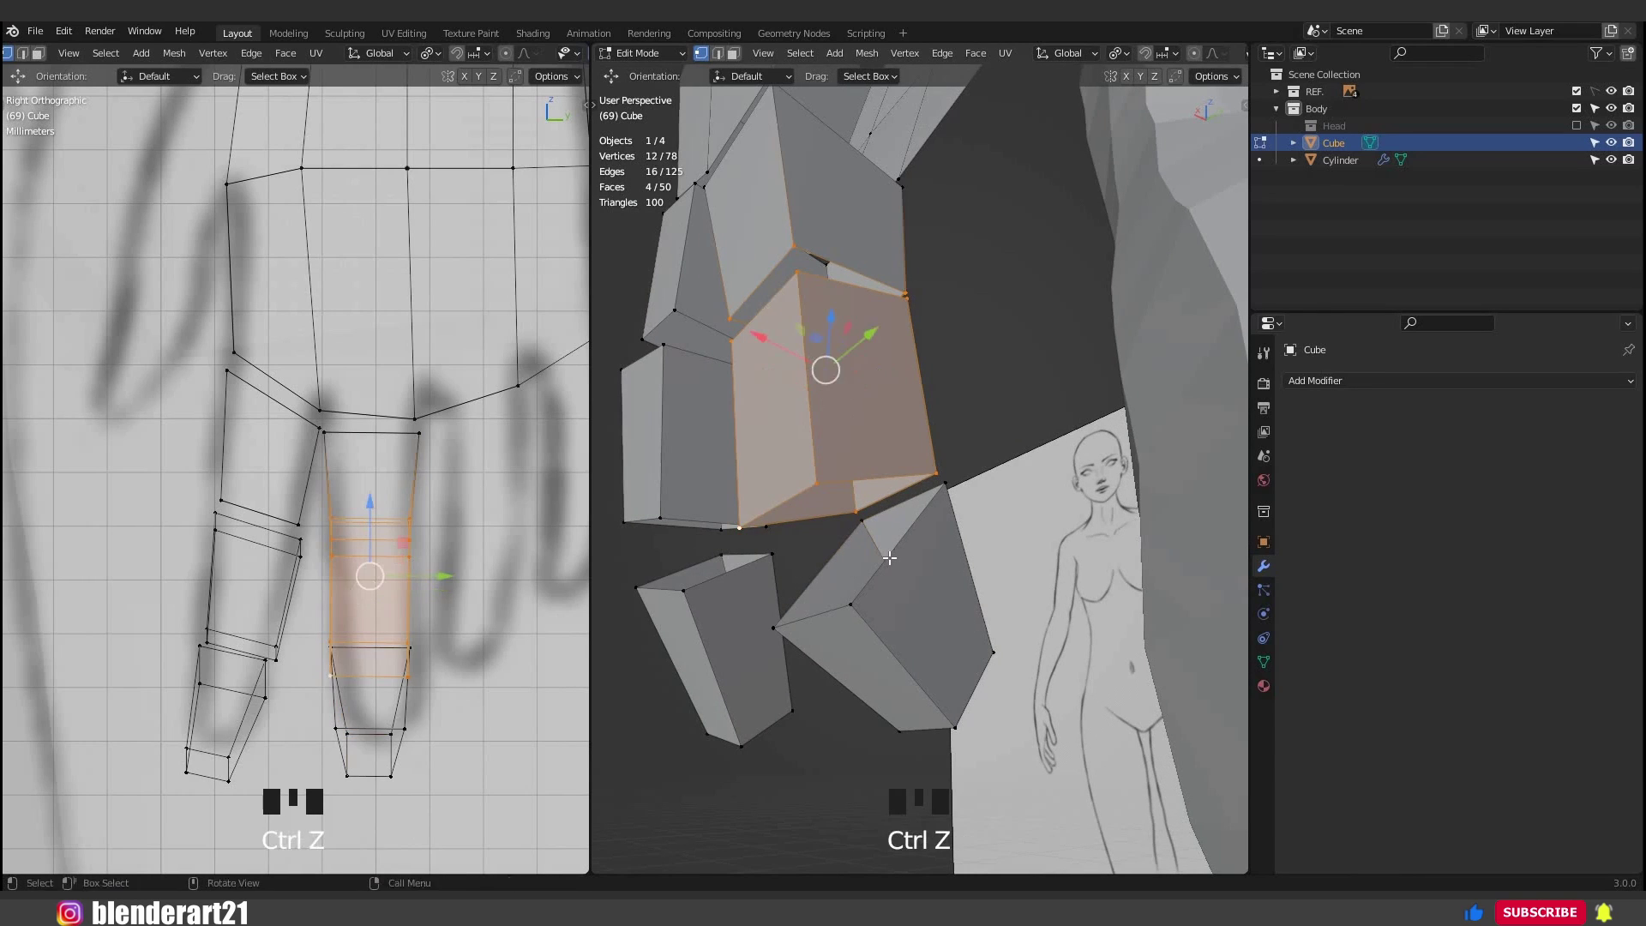
alt+shift+click(889, 558)
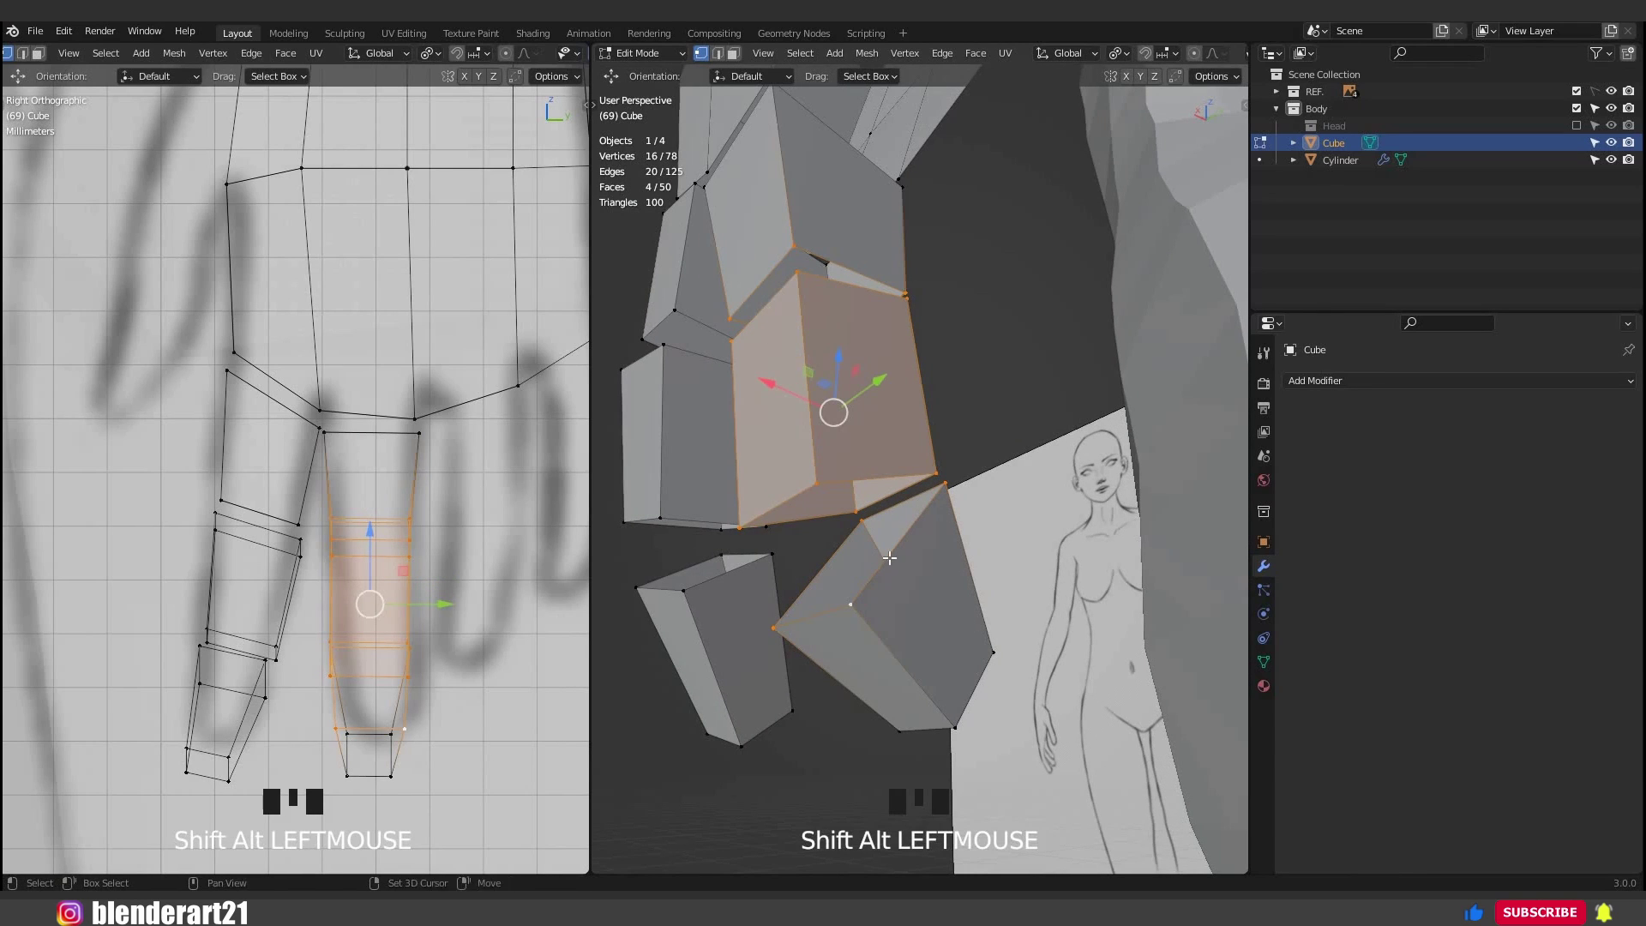
key(shift+e)
key(ctrl+e)
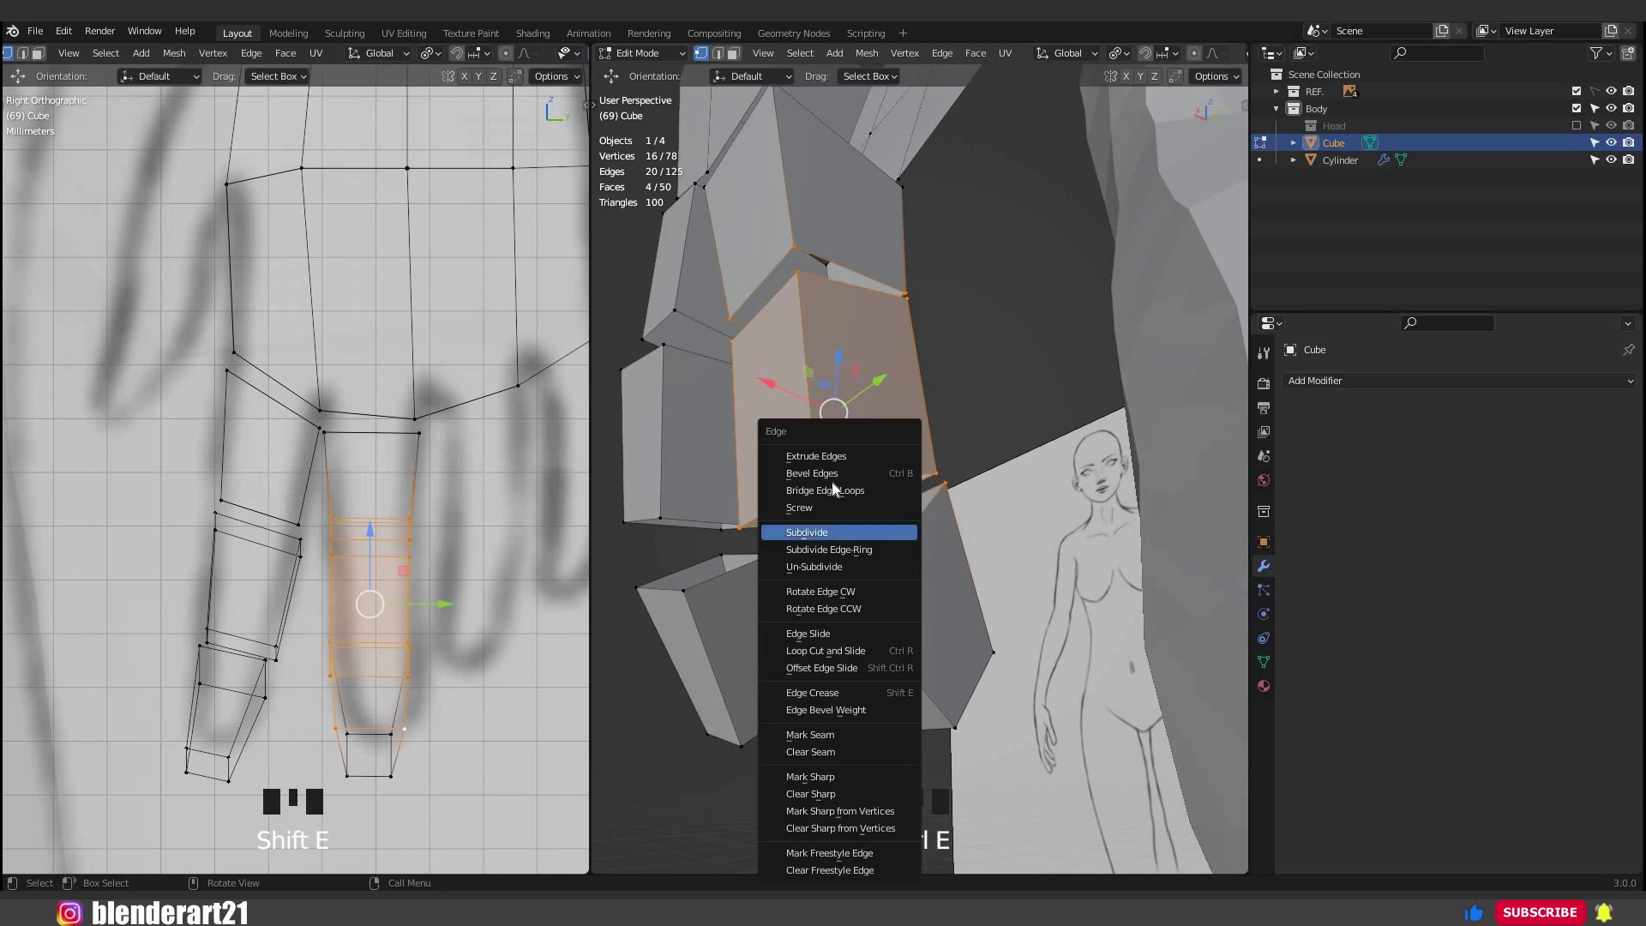
click(816, 492)
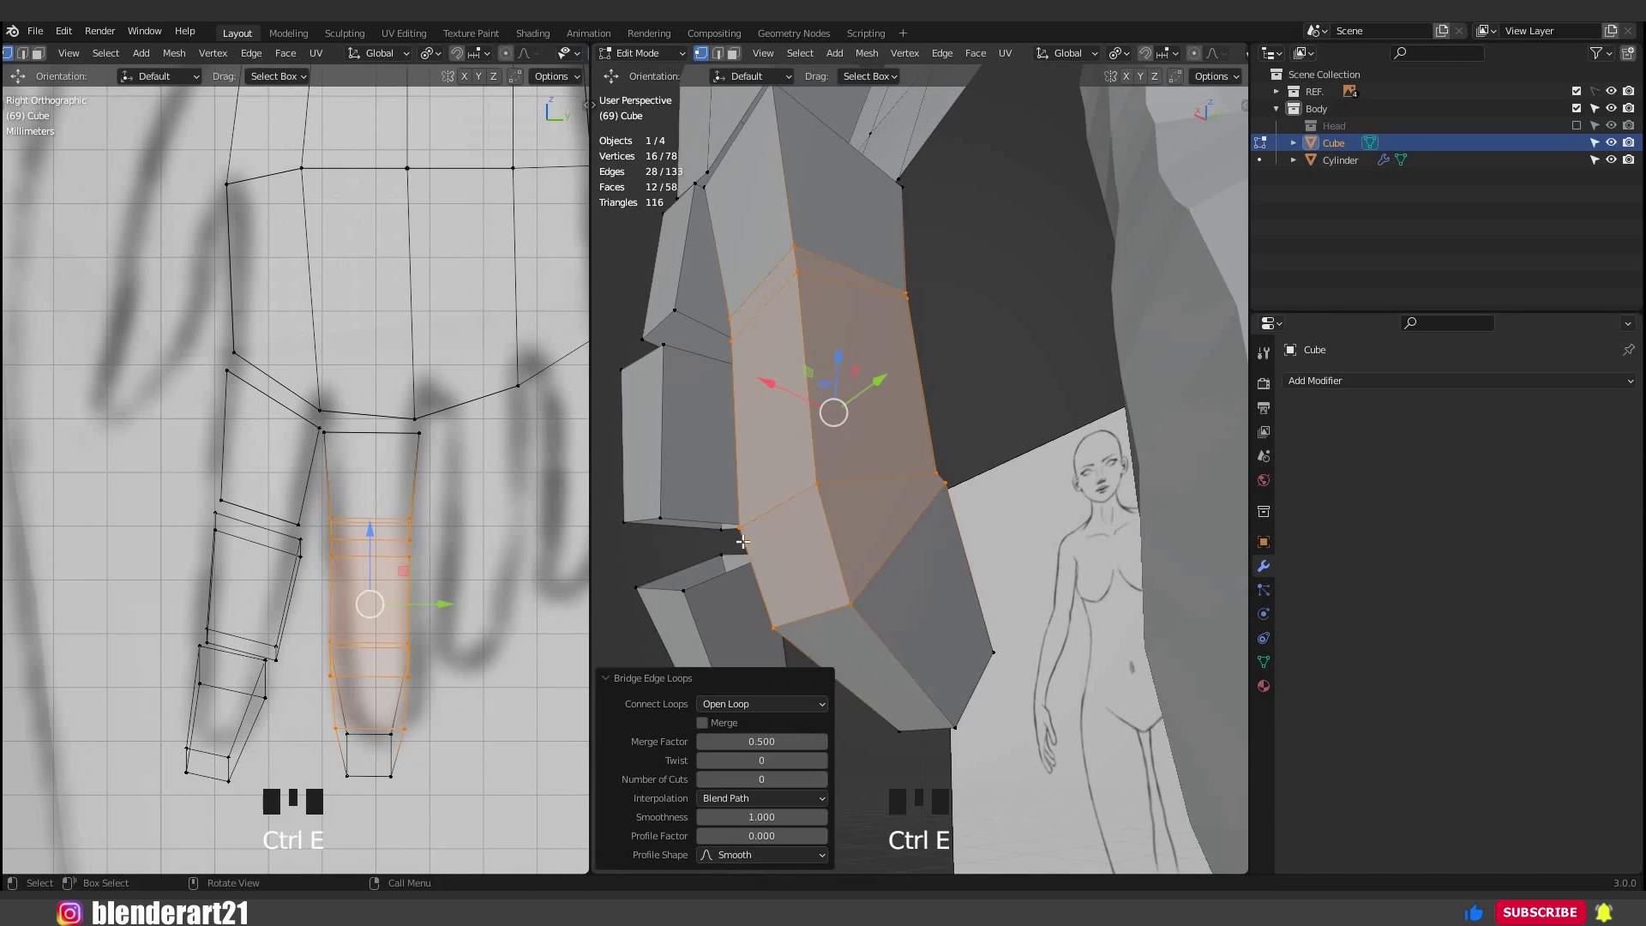
middle_drag(783, 521, 879, 498)
scroll(883, 493, down, 2)
middle_drag(969, 472, 875, 454)
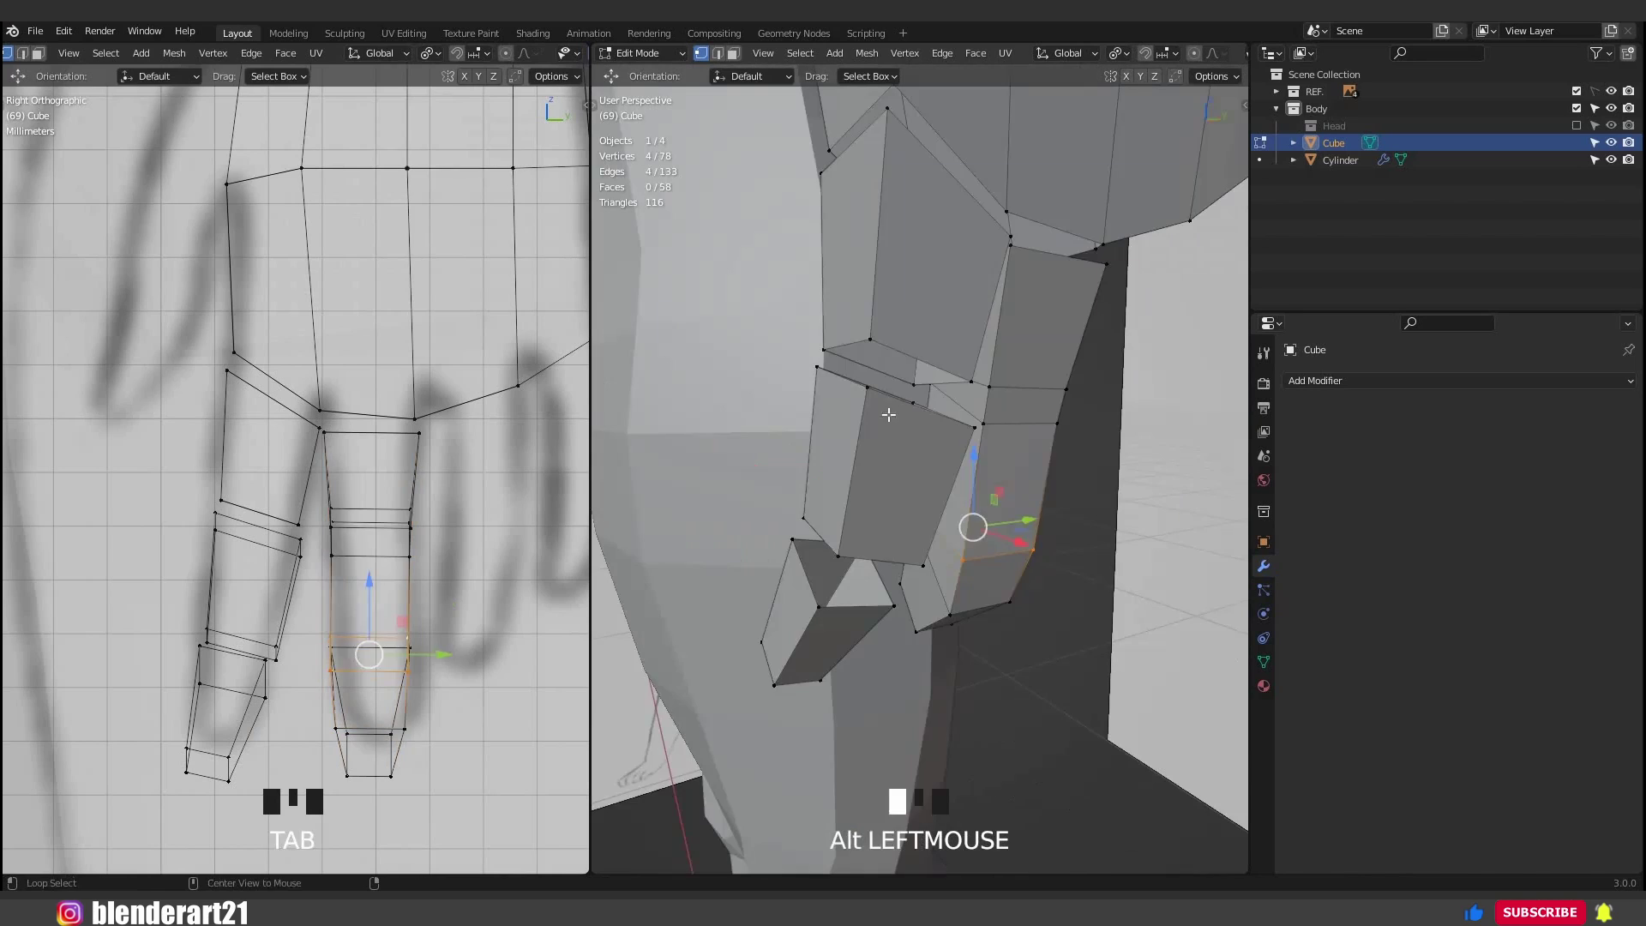
Bridge the open edge loops between the index finger's base, middle and tip segments.
alt+click(896, 366)
alt+shift+click(893, 378)
middle_drag(894, 377, 900, 294)
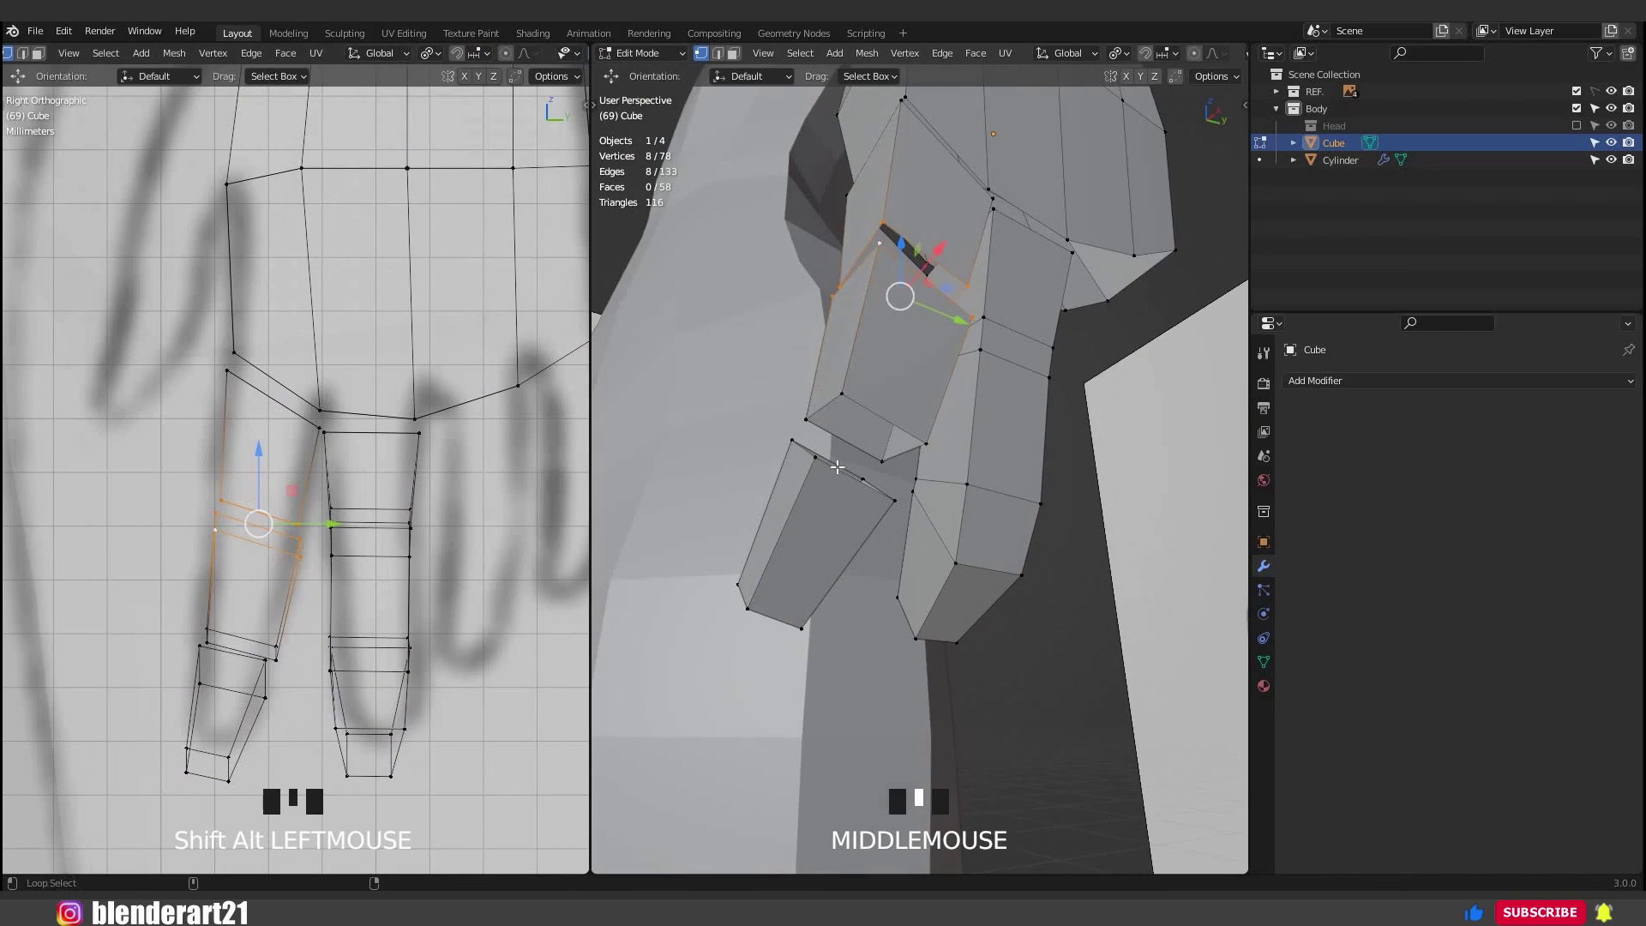
alt+shift+click(821, 472)
middle_drag(827, 466, 820, 472)
alt+shift+click(820, 471)
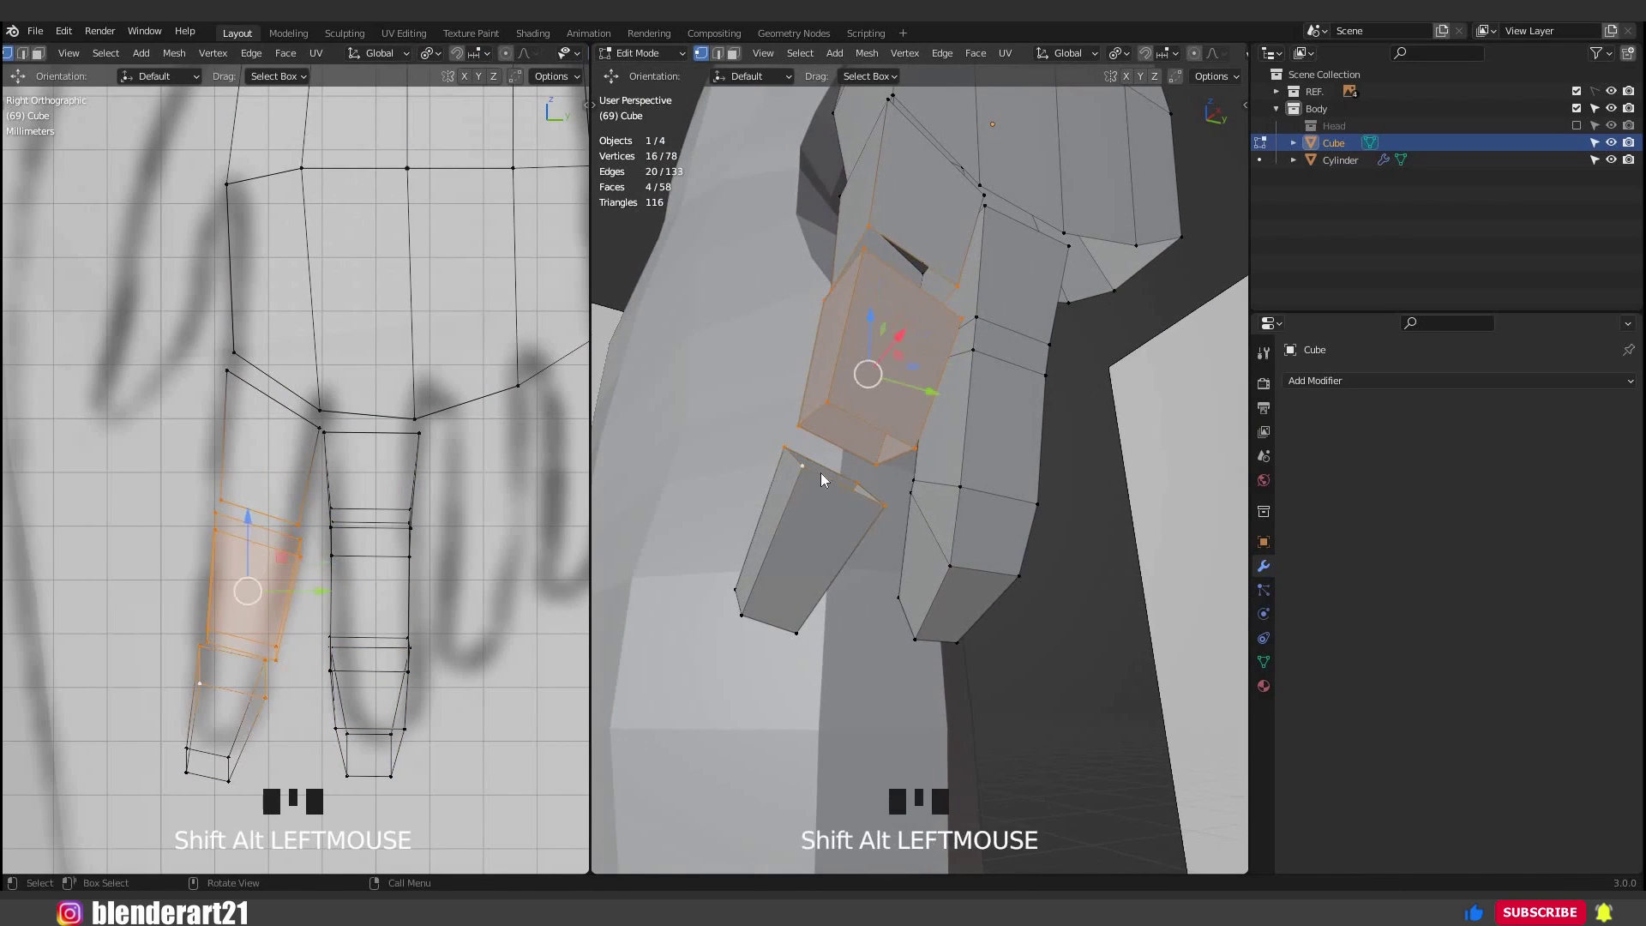
key(ctrl+e)
click(823, 473)
Dissolve one redundant edge loop at each of the index finger's two joints.
middle_drag(978, 535, 1018, 428)
alt+click(1072, 348)
middle_drag(1019, 429, 1048, 439)
key(x)
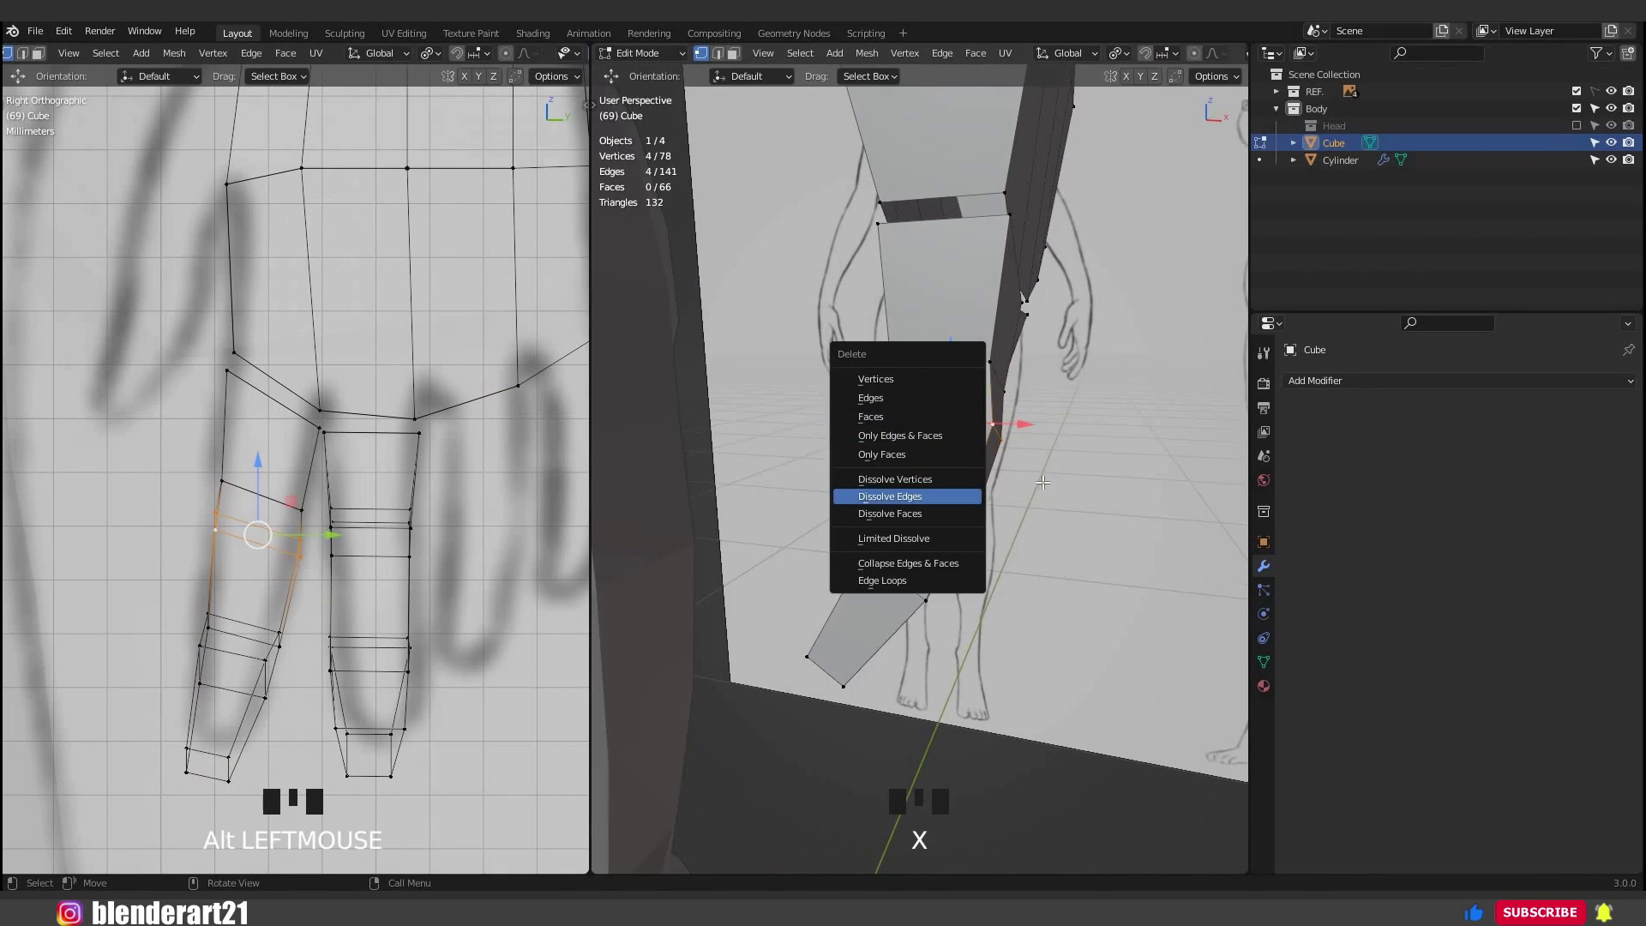
click(938, 495)
middle_drag(1017, 535, 1004, 559)
alt+click(977, 506)
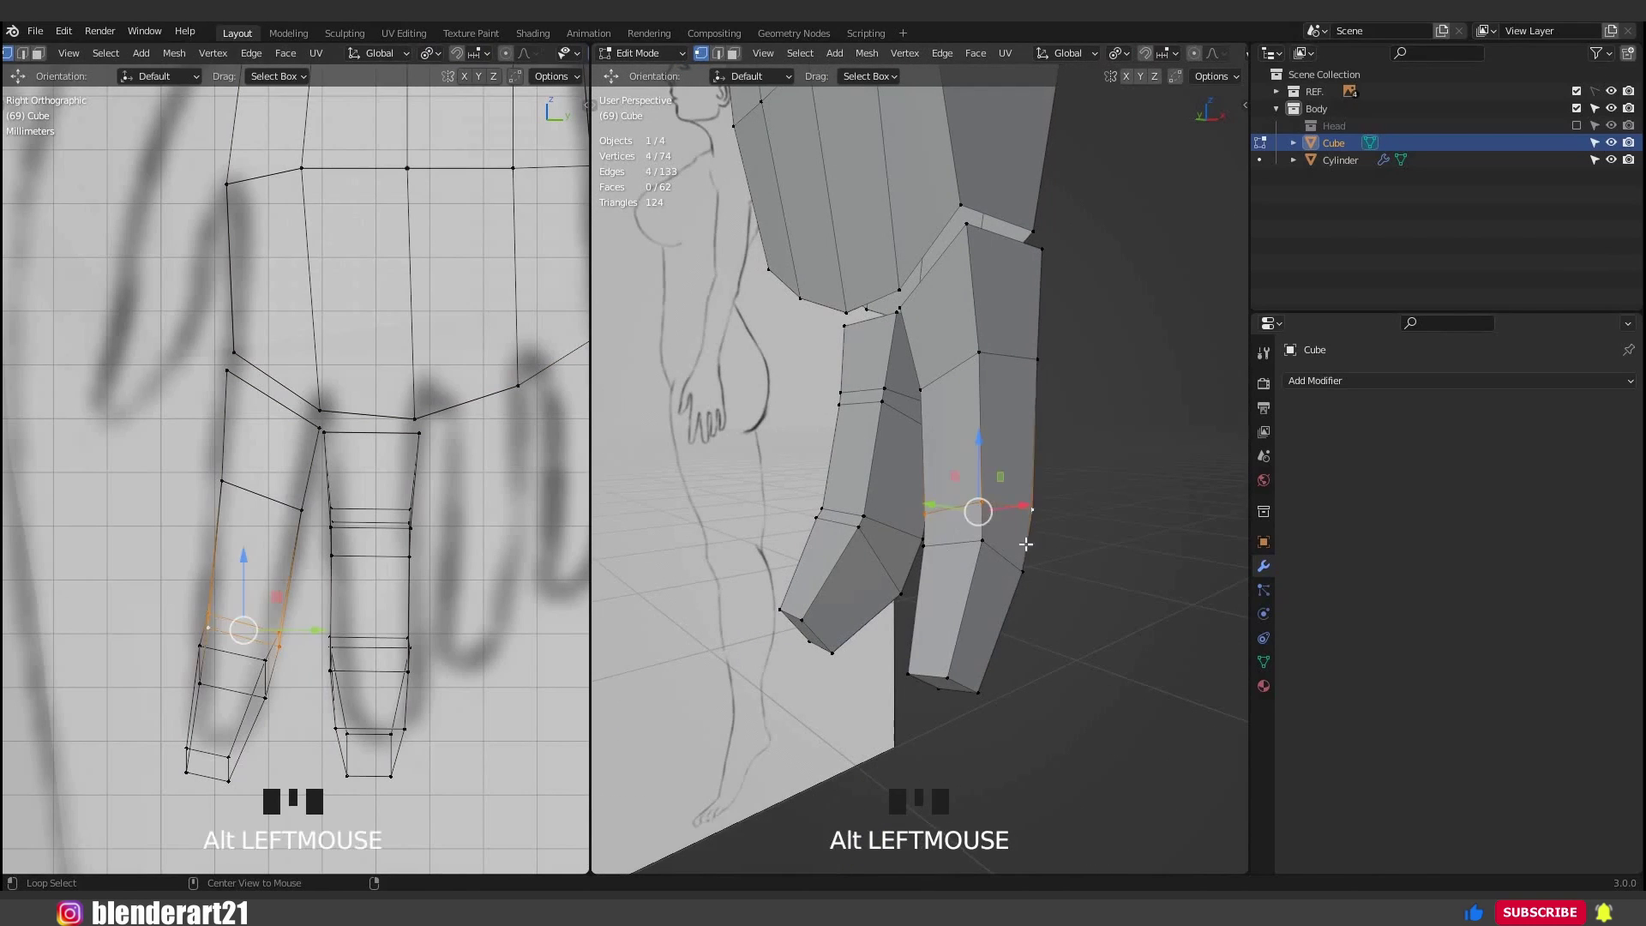
key(x)
click(927, 511)
middle_drag(928, 511, 849, 383)
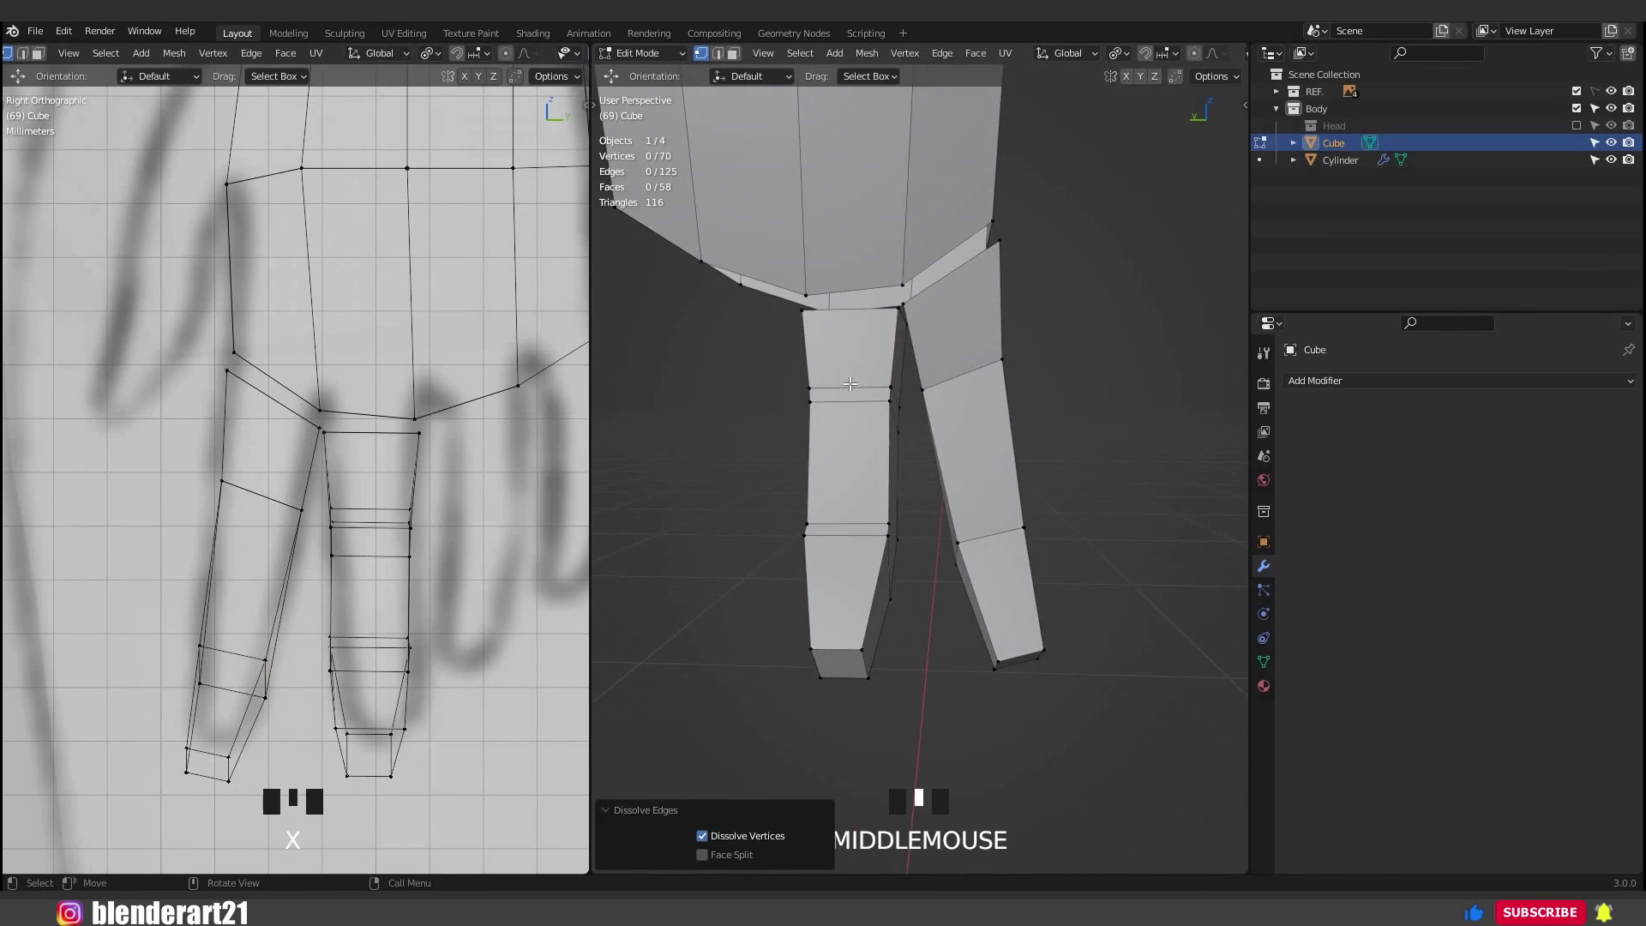
Dissolve the upper of the two close edge loops at the middle finger's first joint.
alt+click(865, 389)
key(x)
click(866, 391)
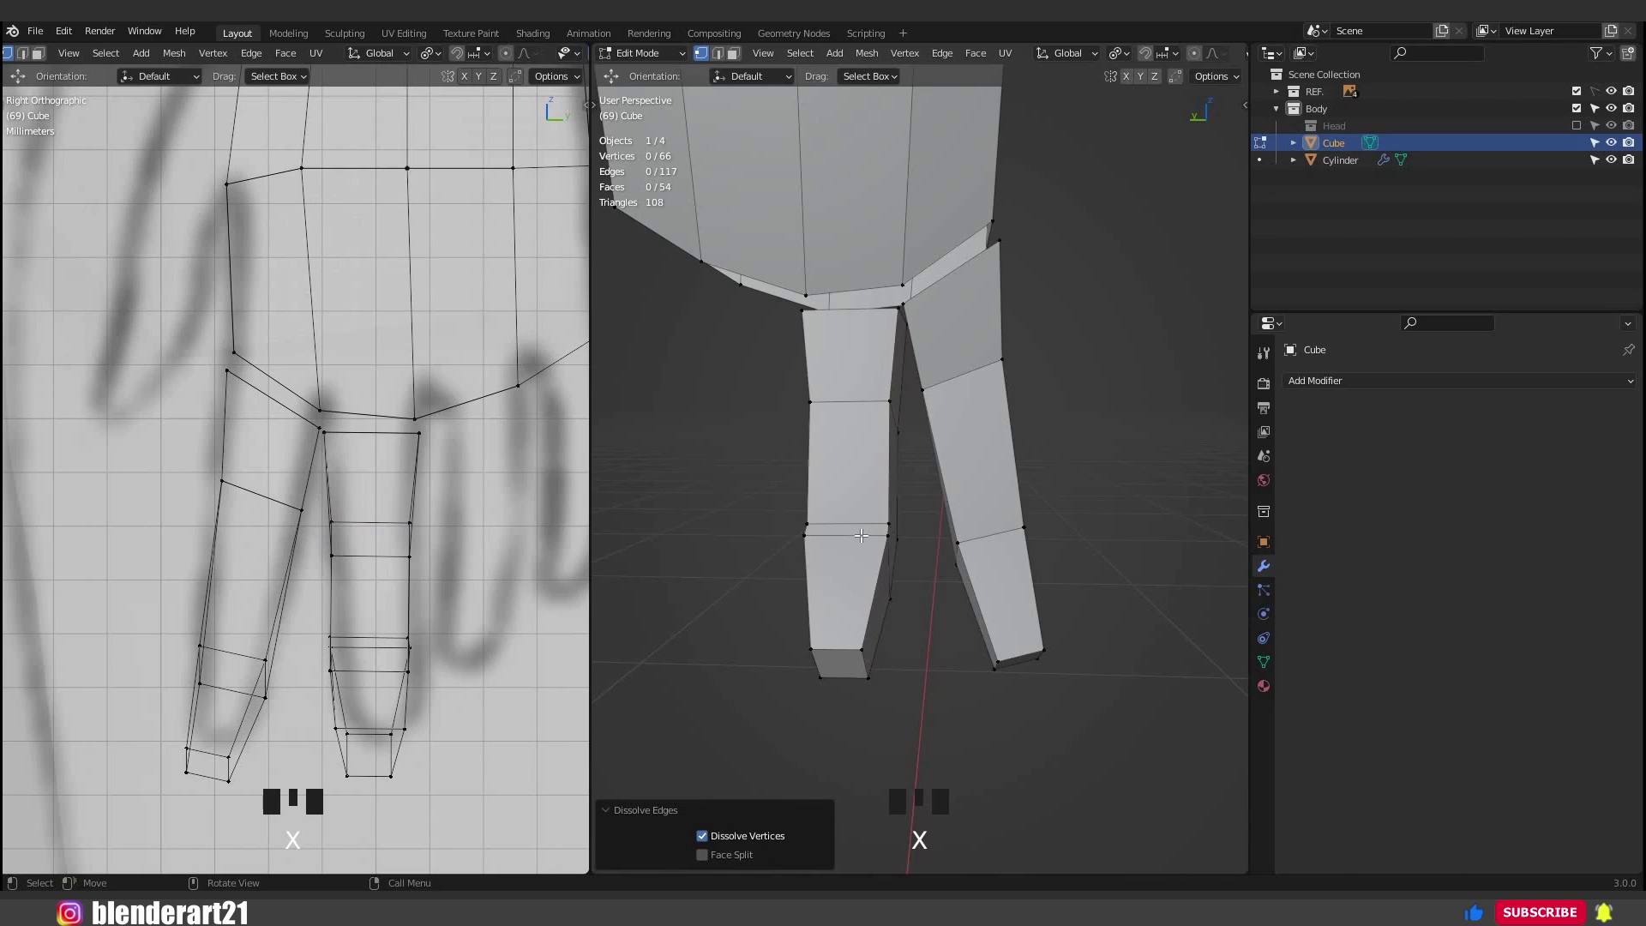
Try dissolving the lower edge loop at the middle finger's second joint, and undo it.
alt+click(861, 535)
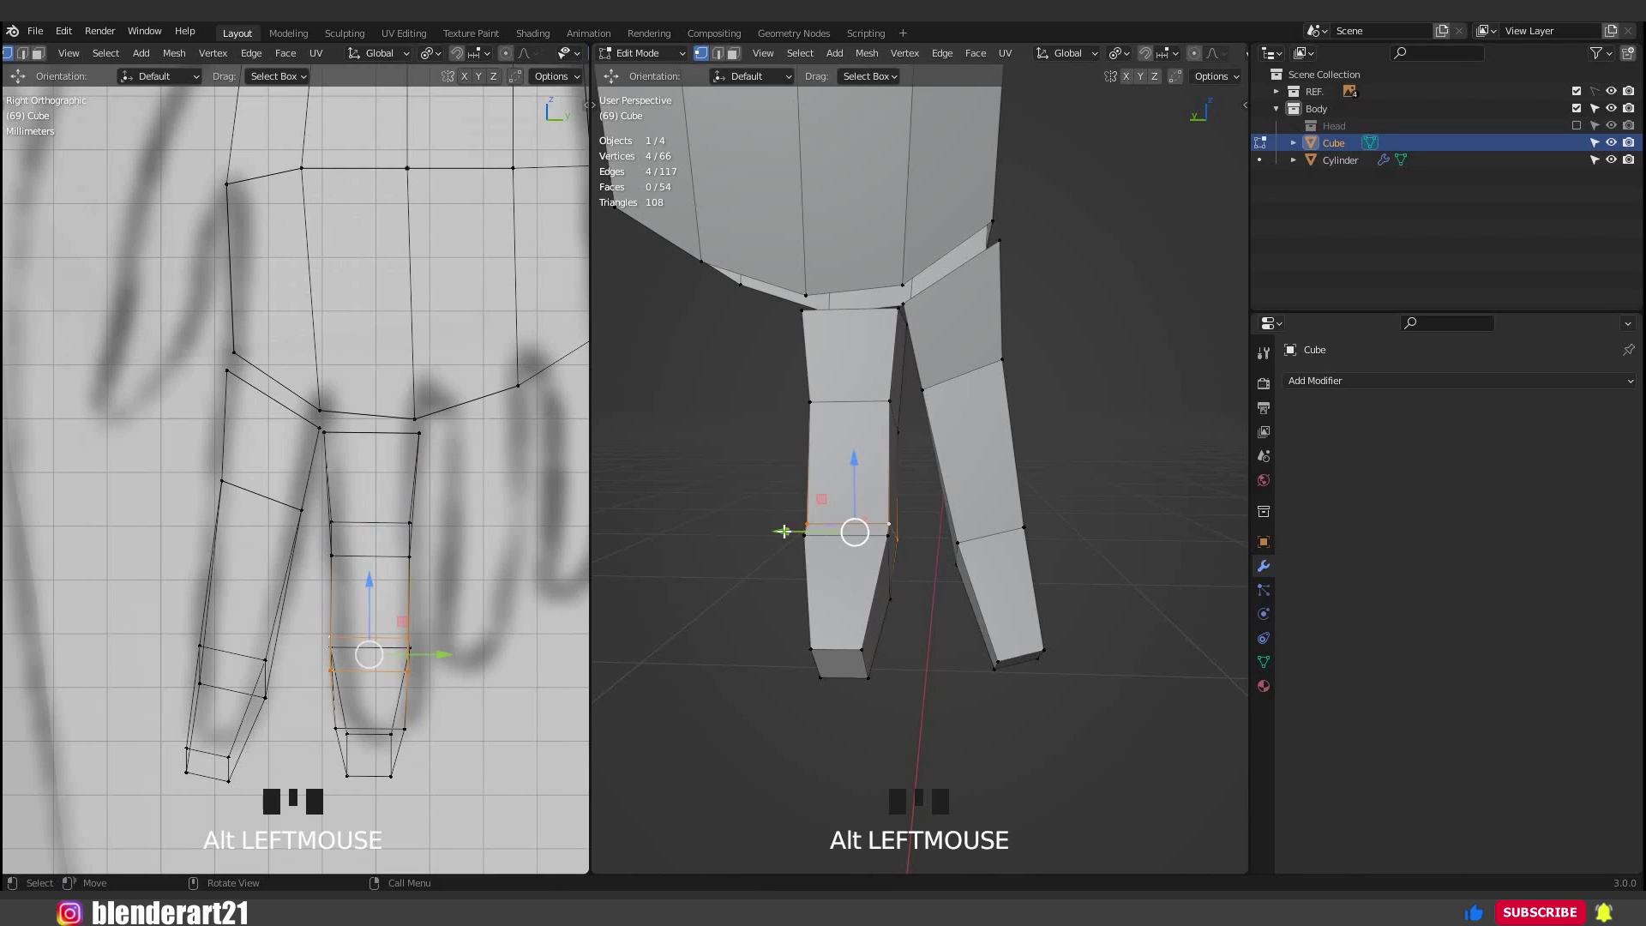
key(x)
click(786, 525)
middle_drag(785, 525, 983, 469)
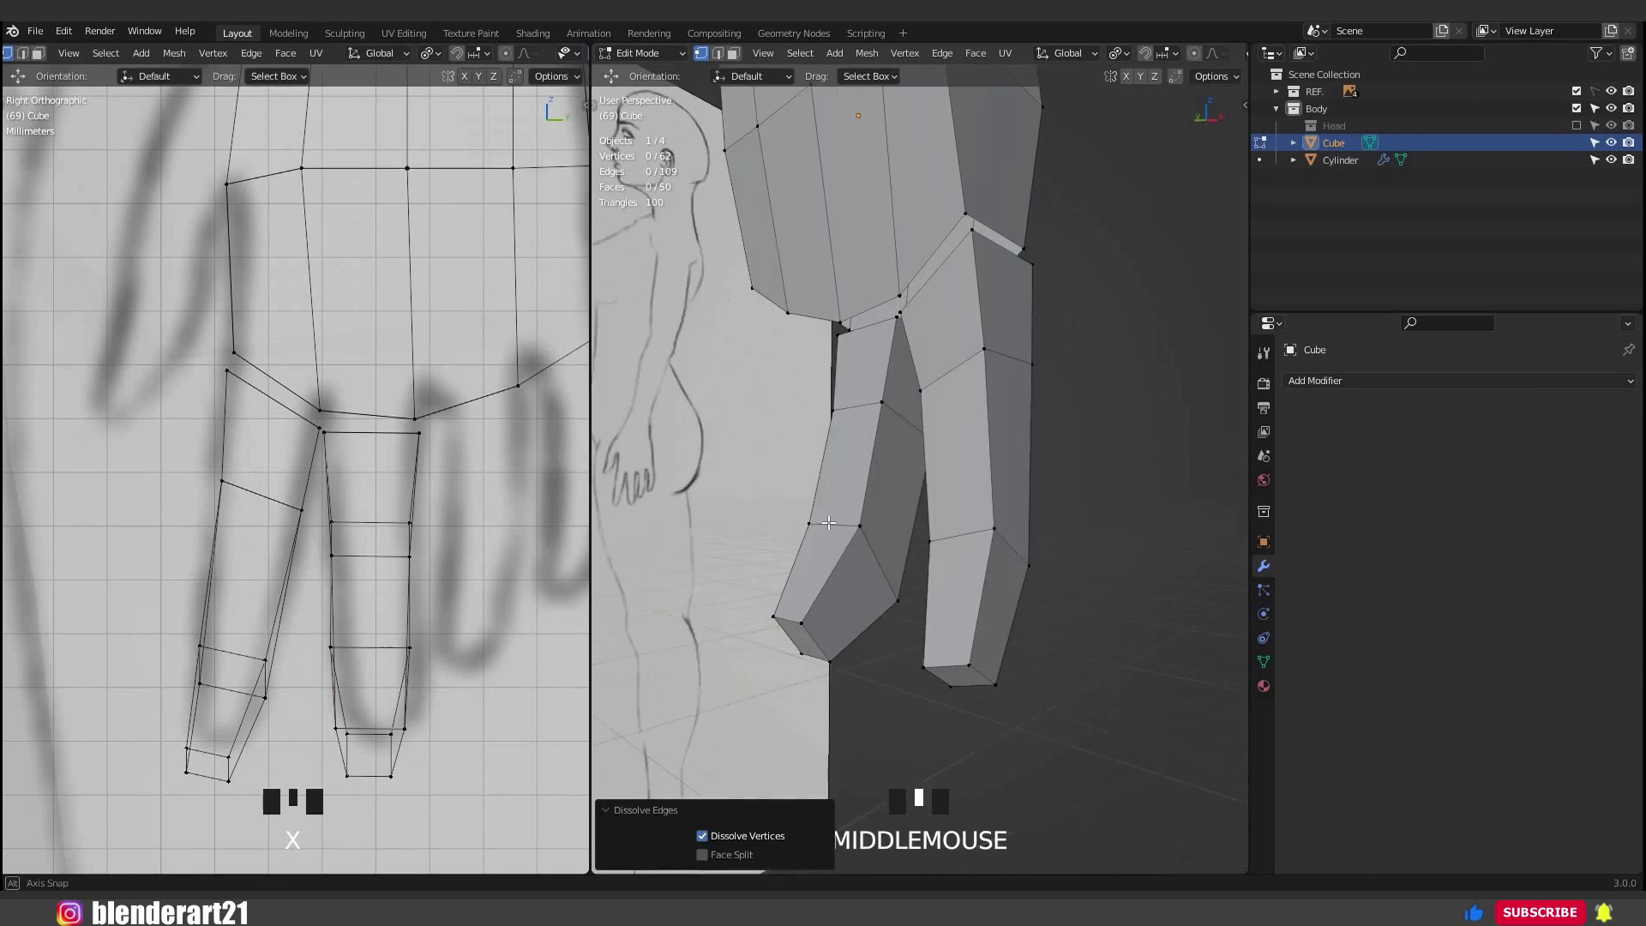
key(ctrl+z)
Dissolve the upper of the two close edge loops at the middle finger's second joint.
alt+click(836, 525)
key(x)
click(703, 514)
Duplicate the whole middle finger and place the copy over the ring finger in the side reference.
key(l)
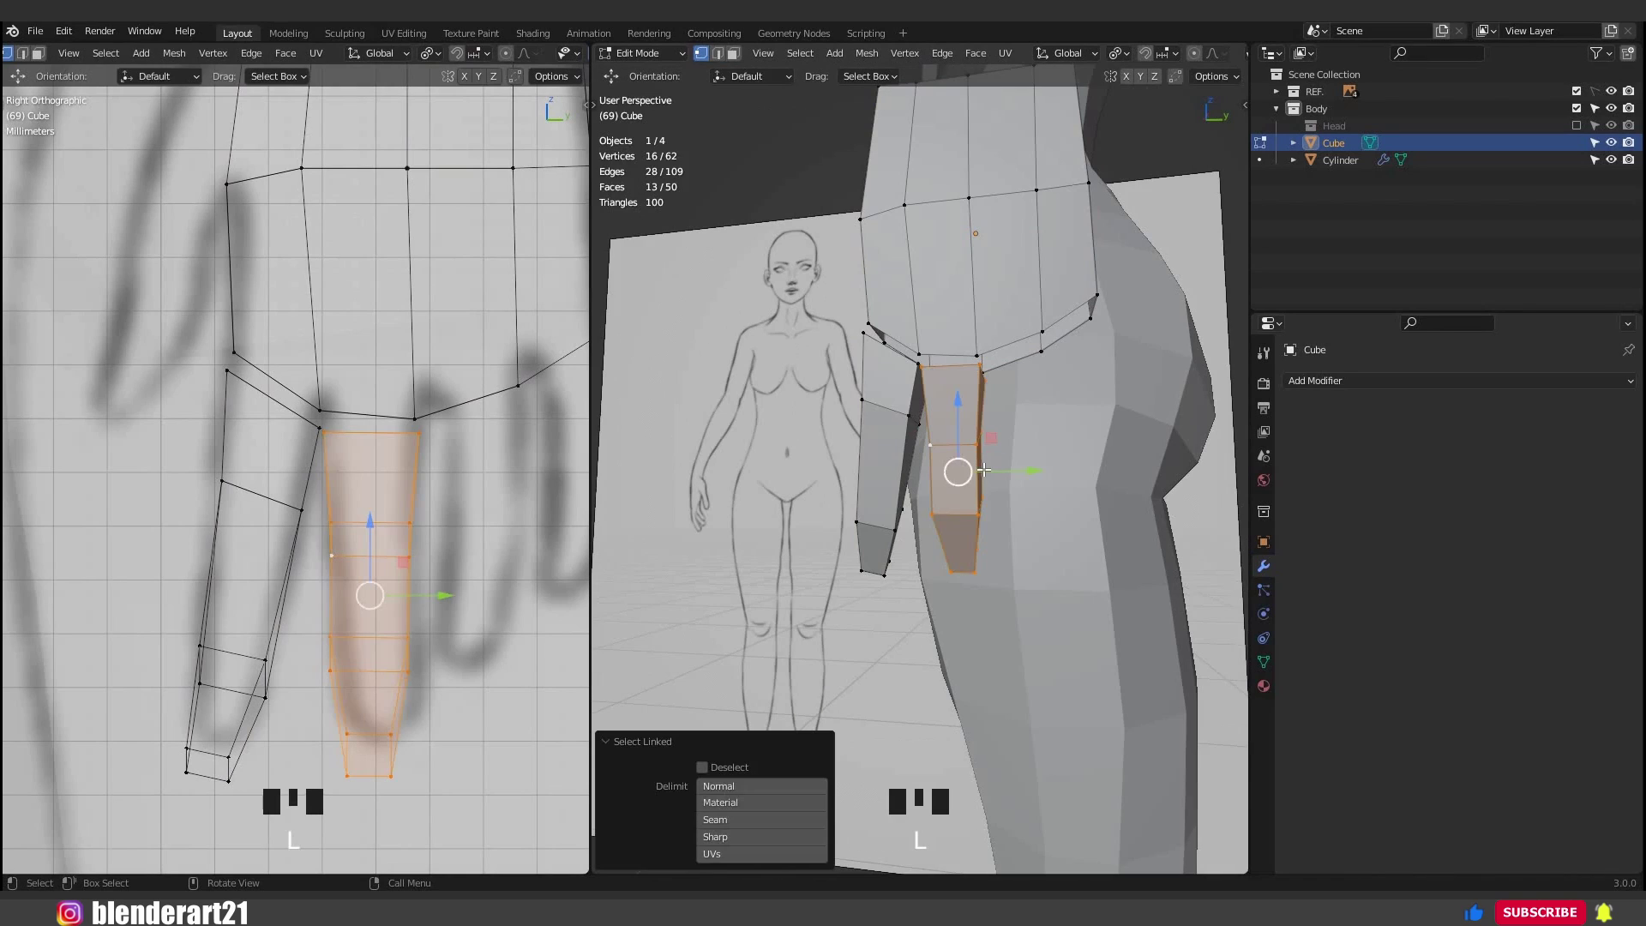
key(KP_1)
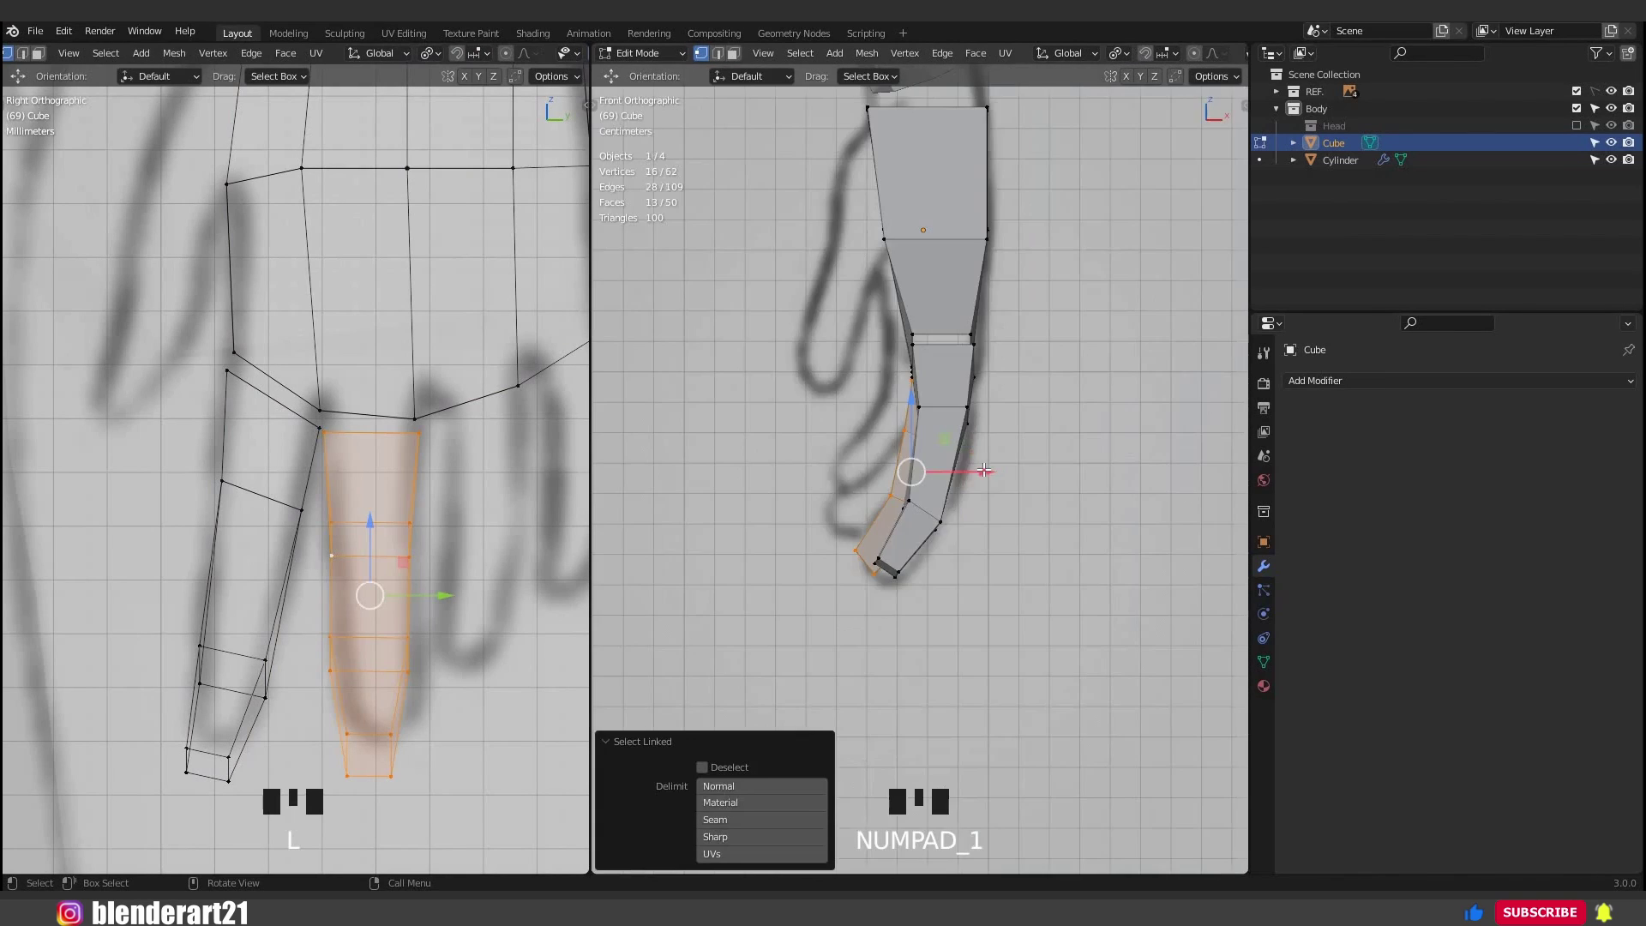
key(ctrl+KP_1)
scroll(983, 469, up, 3)
shift+middle_drag(419, 601, 350, 572)
key(shift+d)
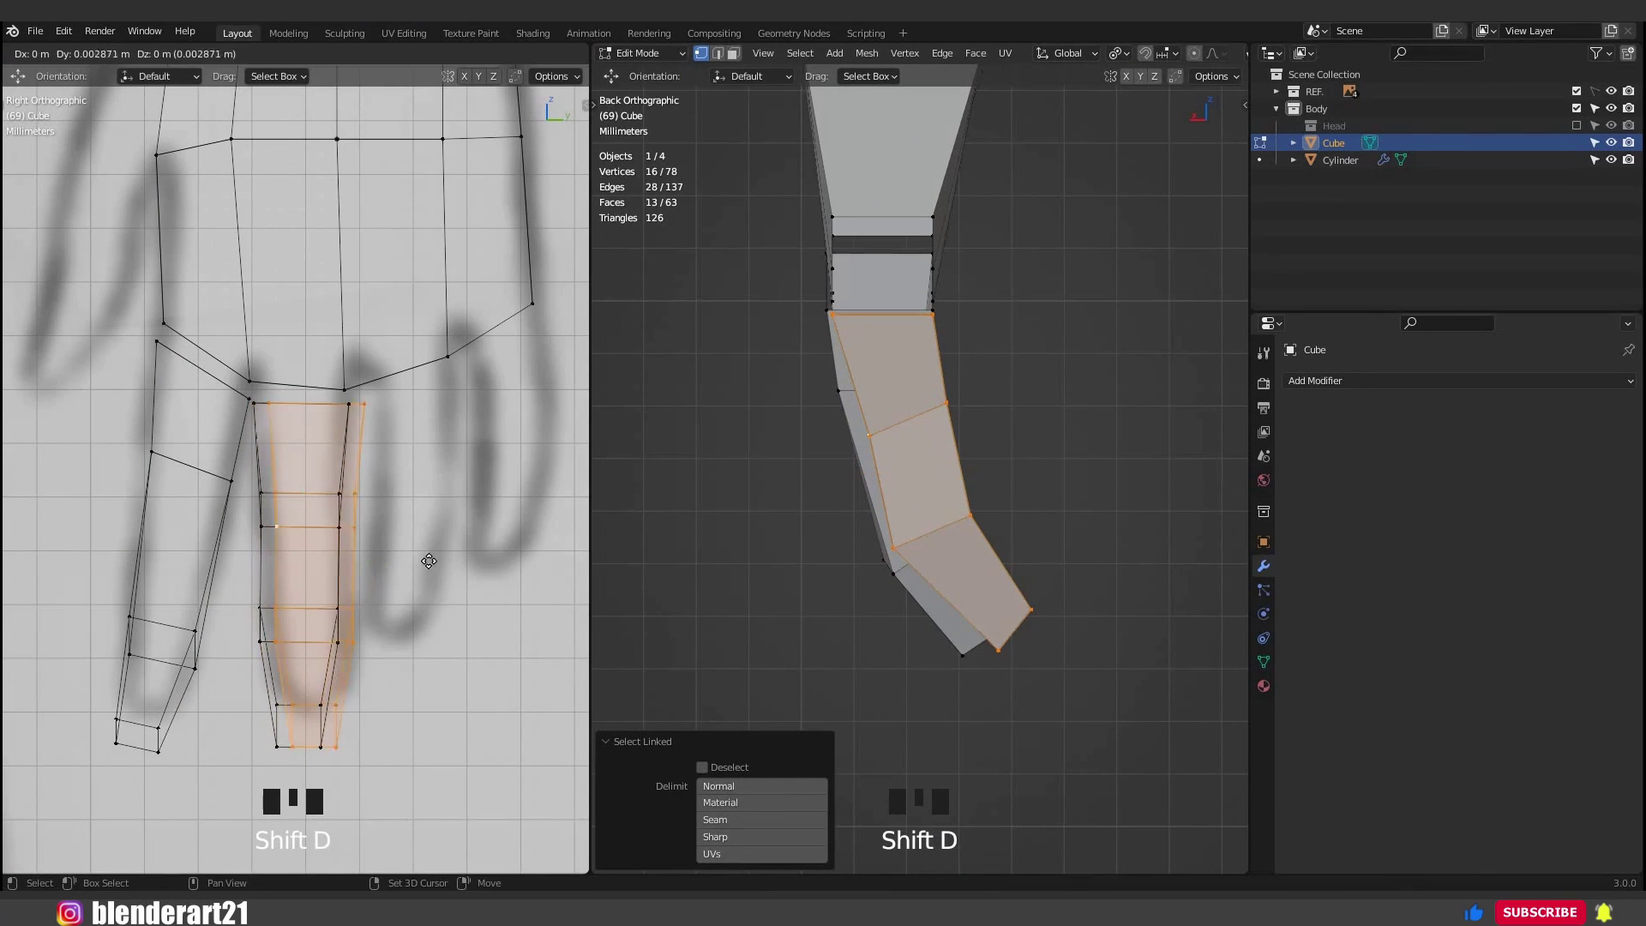
click(456, 560)
Scale the ring finger to the reference, rotate it -10.9° in the back view and reposition it against the hand.
key(s)
click(462, 575)
key(g)
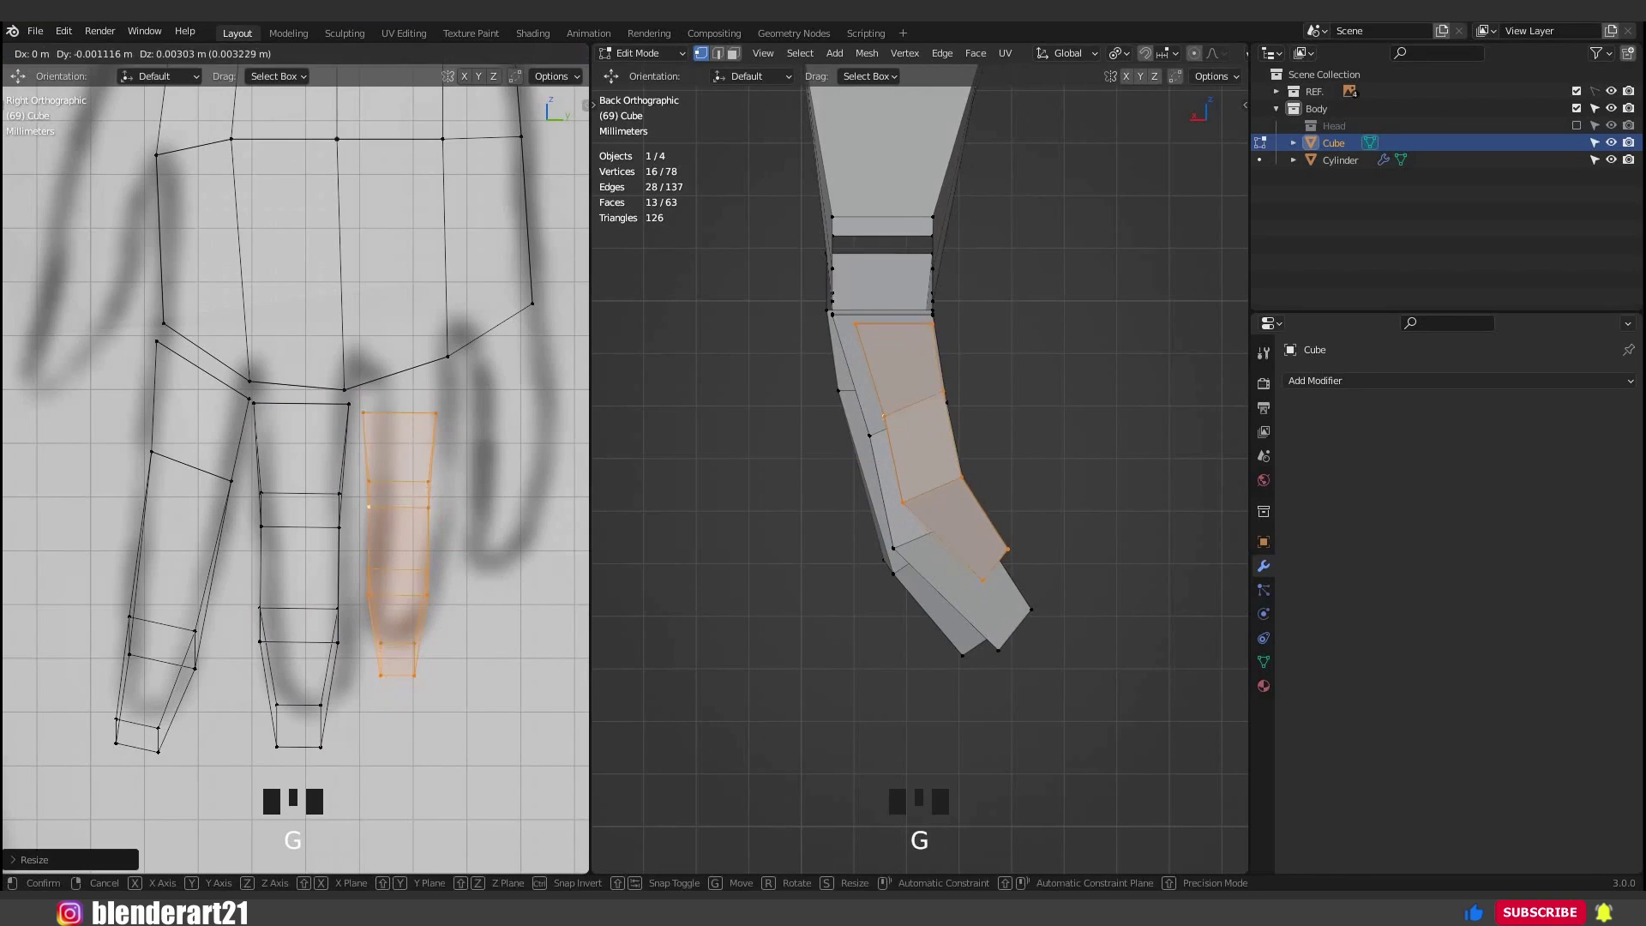
click(460, 561)
key(s)
click(471, 584)
key(r)
click(1083, 506)
key(g)
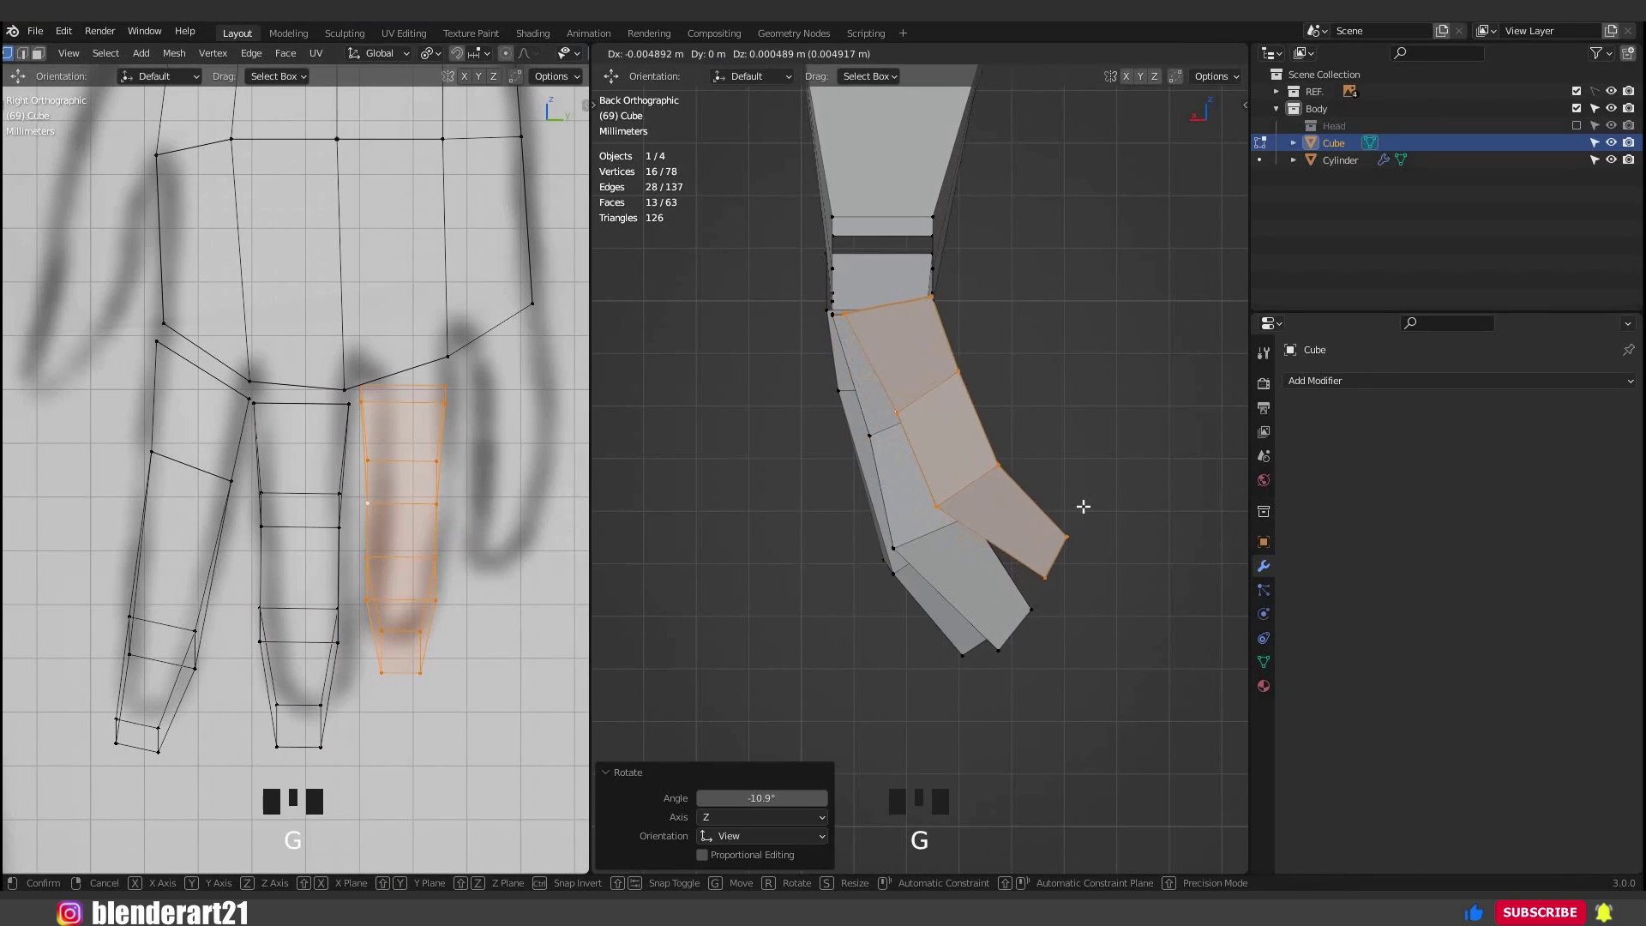
click(509, 533)
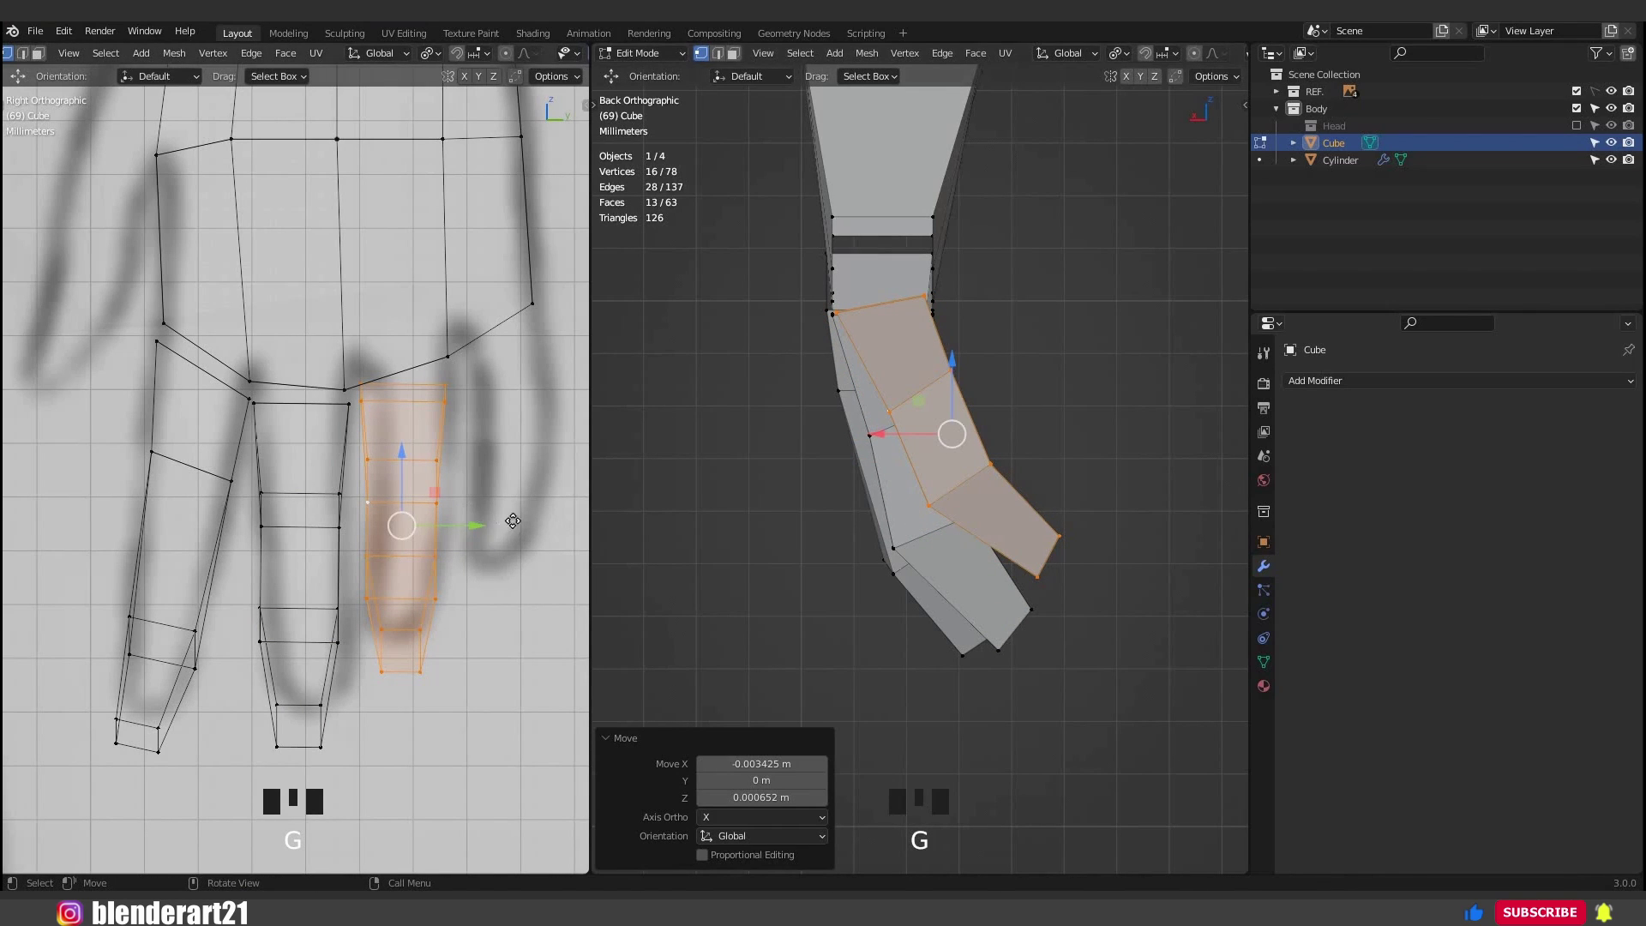
Duplicate the ring finger, place the copy over the little finger in the reference and adjust its tilt.
key(shift+d)
click(15, 461)
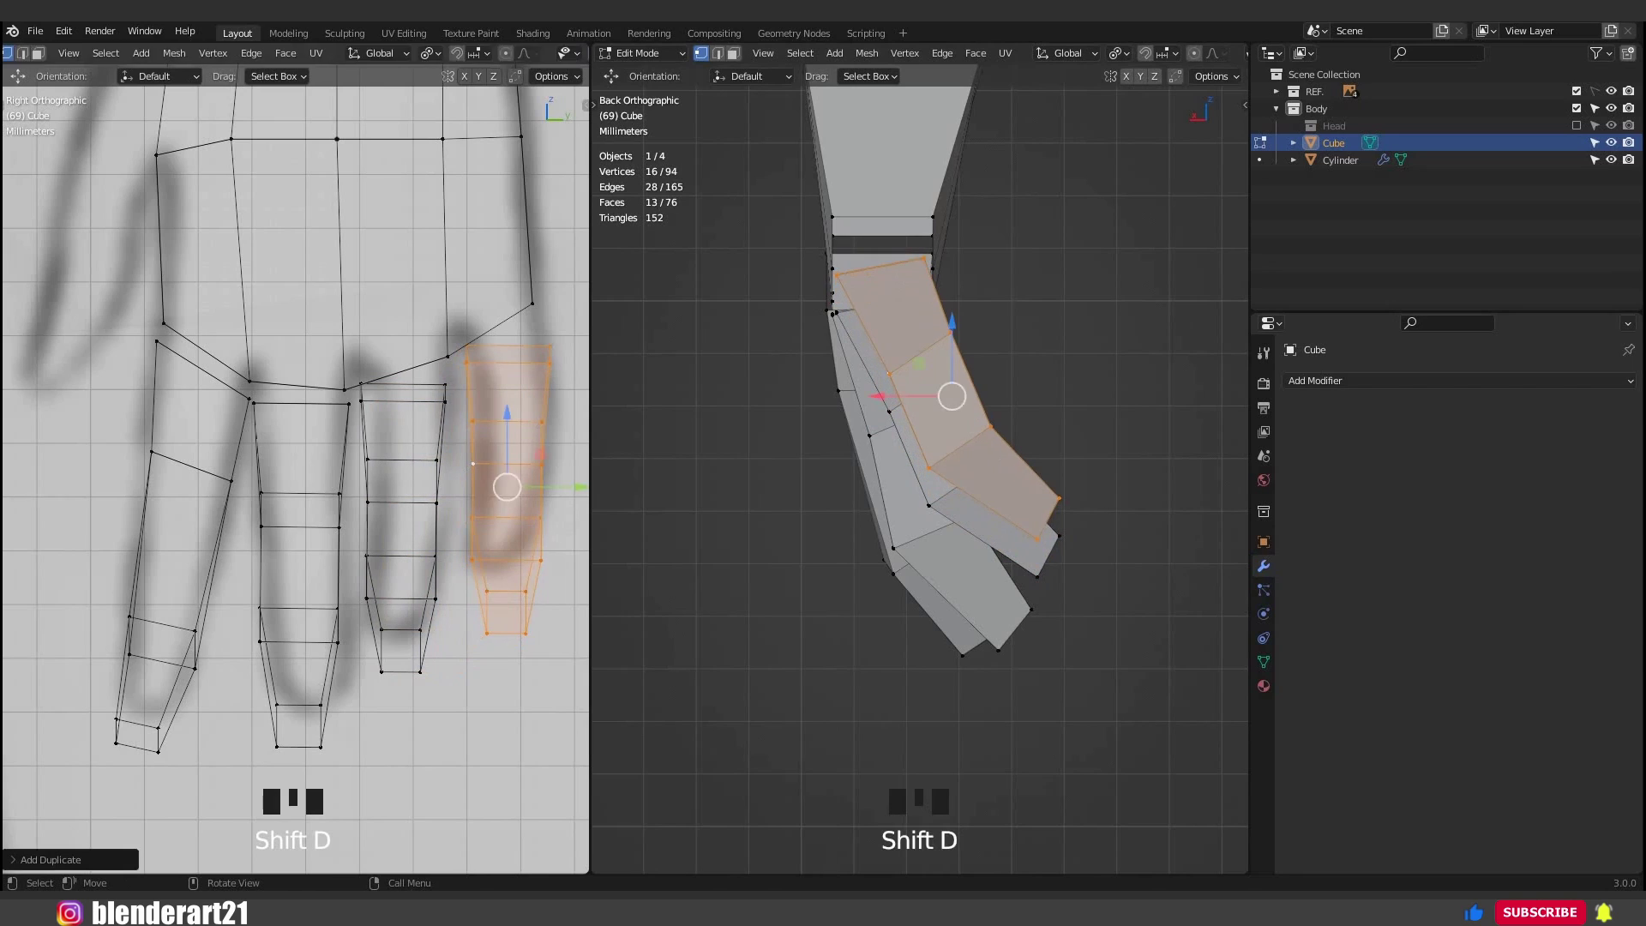
key(r)
click(58, 539)
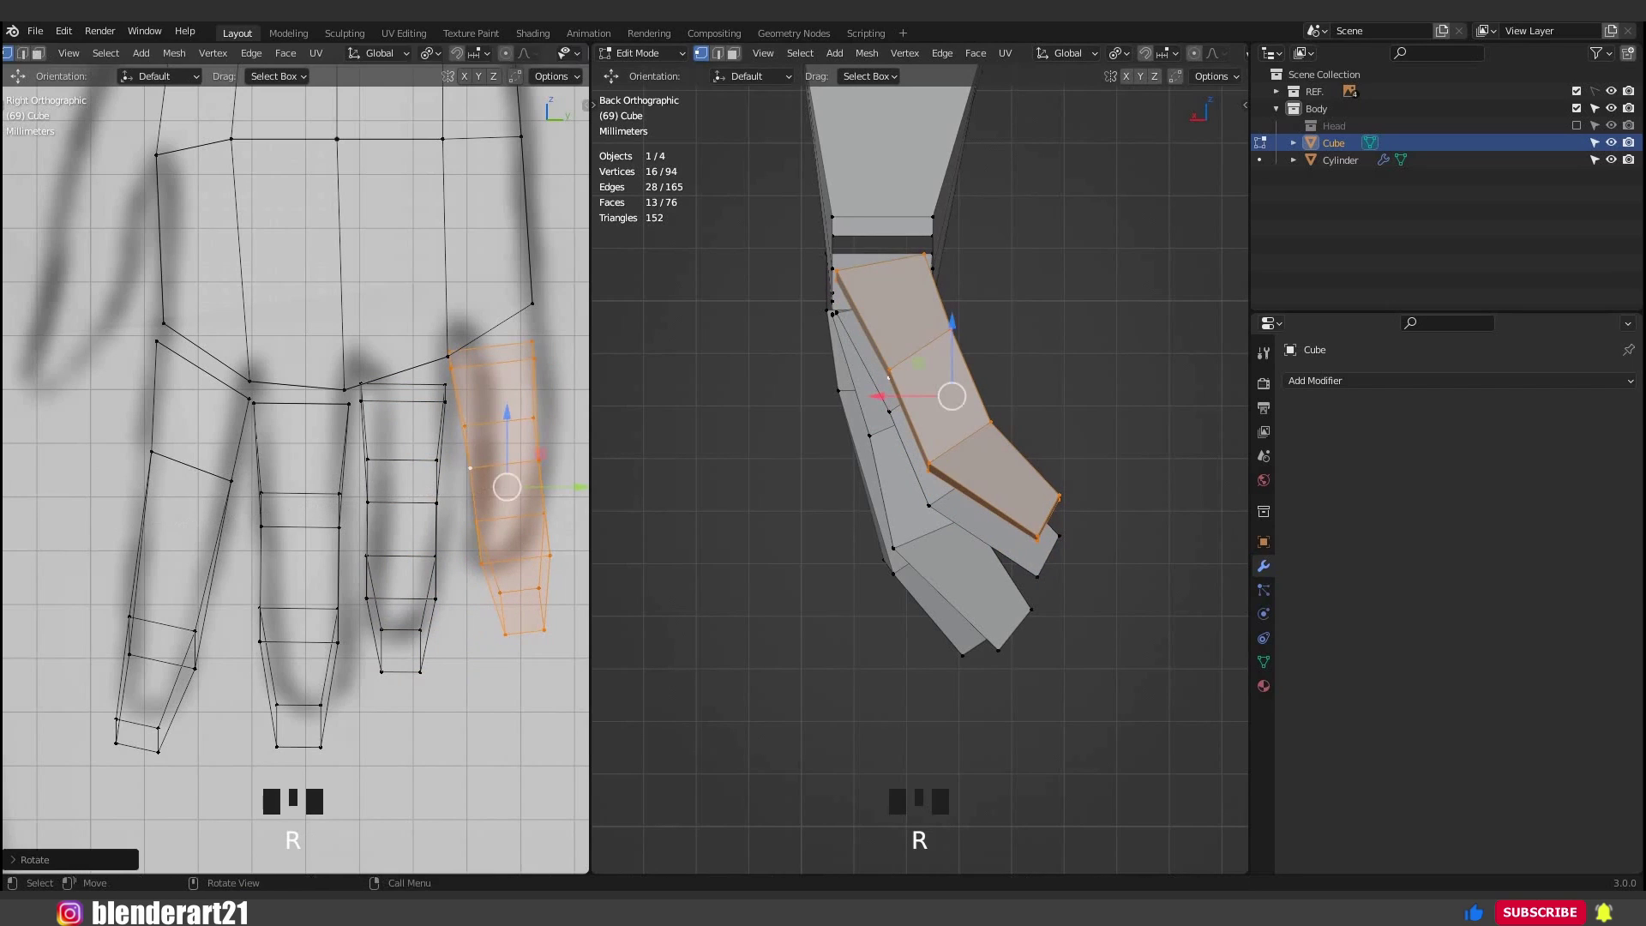
key(g)
click(53, 538)
key(r)
click(37, 499)
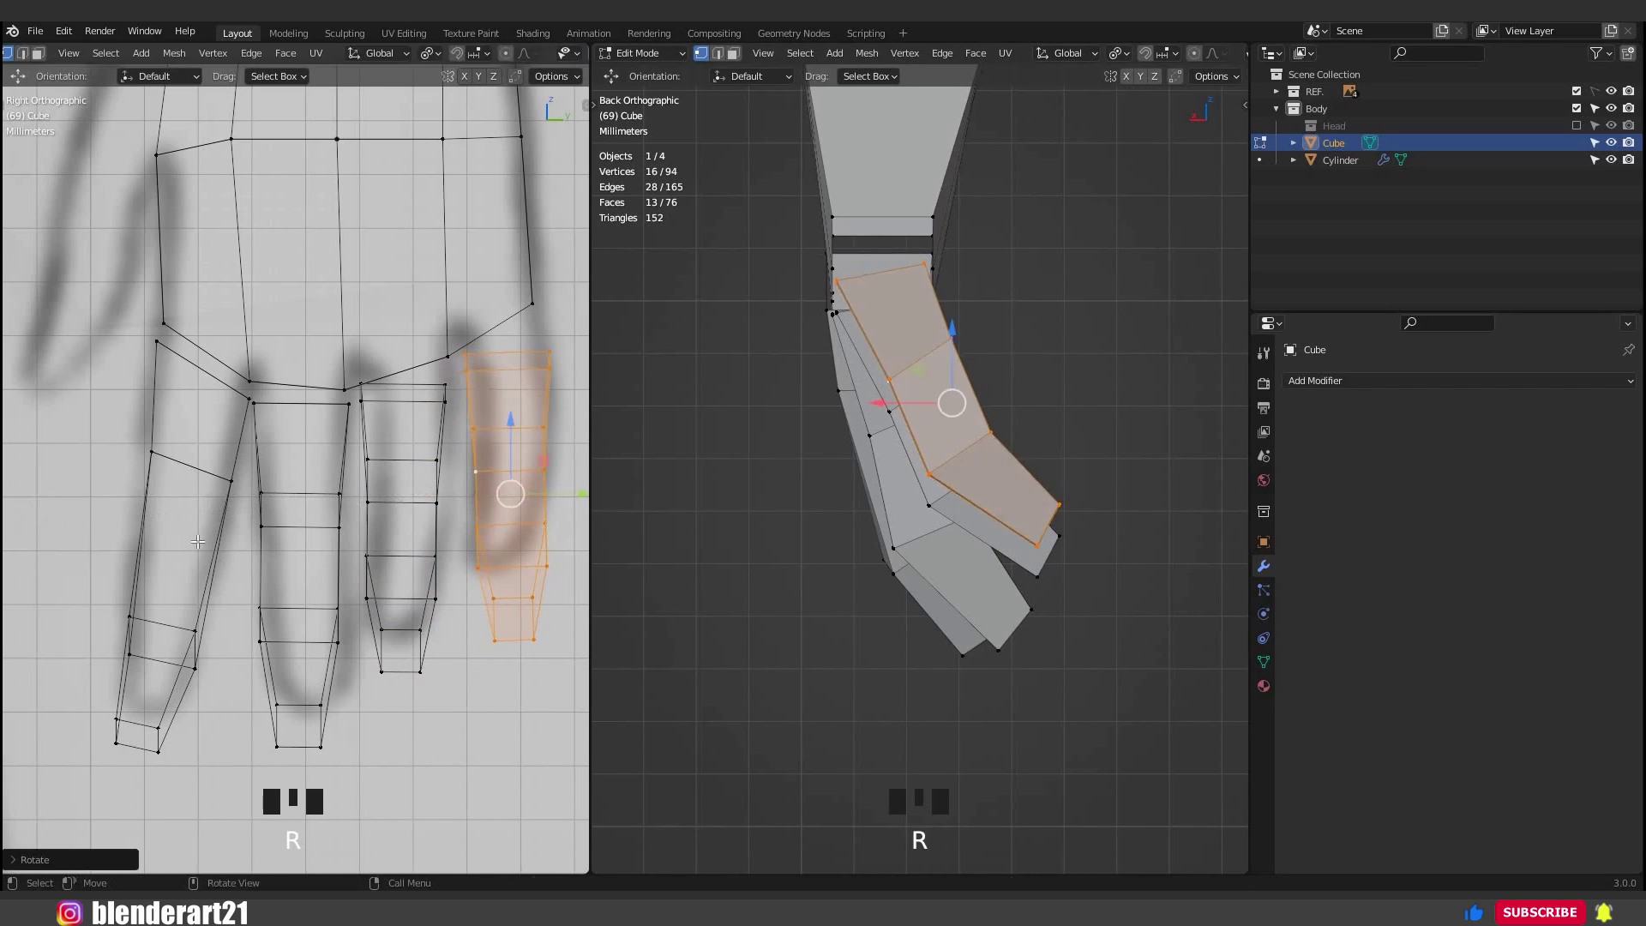
Shrink, rotate and reposition the little finger to fit the reference, finishing with a 1.015 enlargement.
key(s)
click(202, 540)
key(g)
click(197, 519)
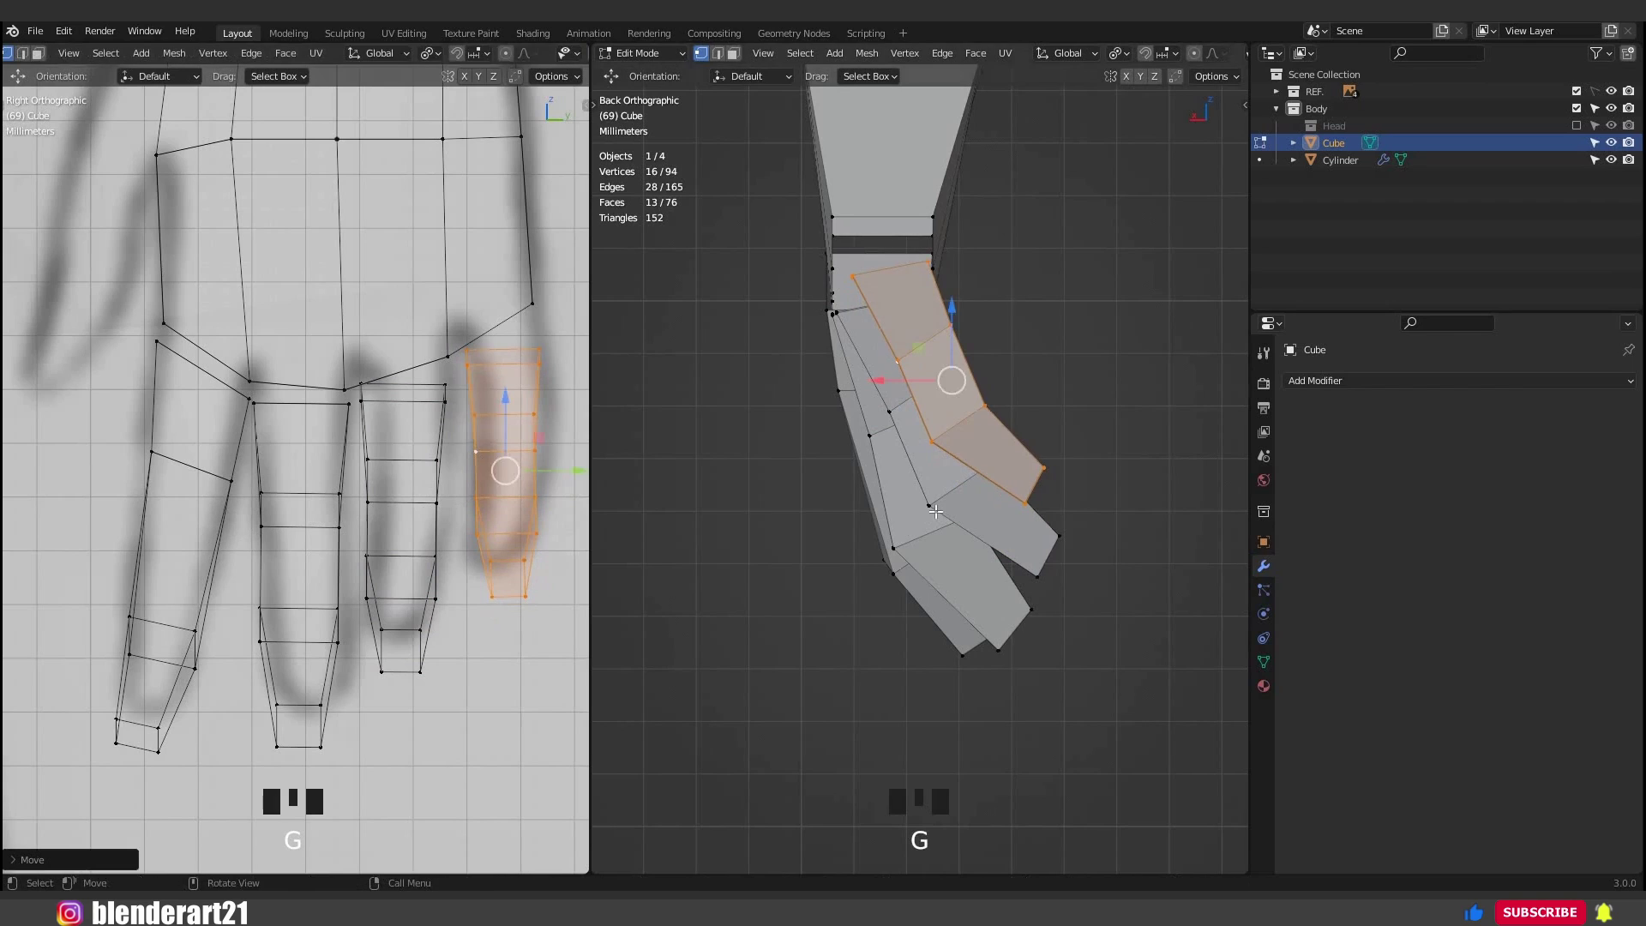
key(r)
click(936, 511)
key(g)
click(940, 512)
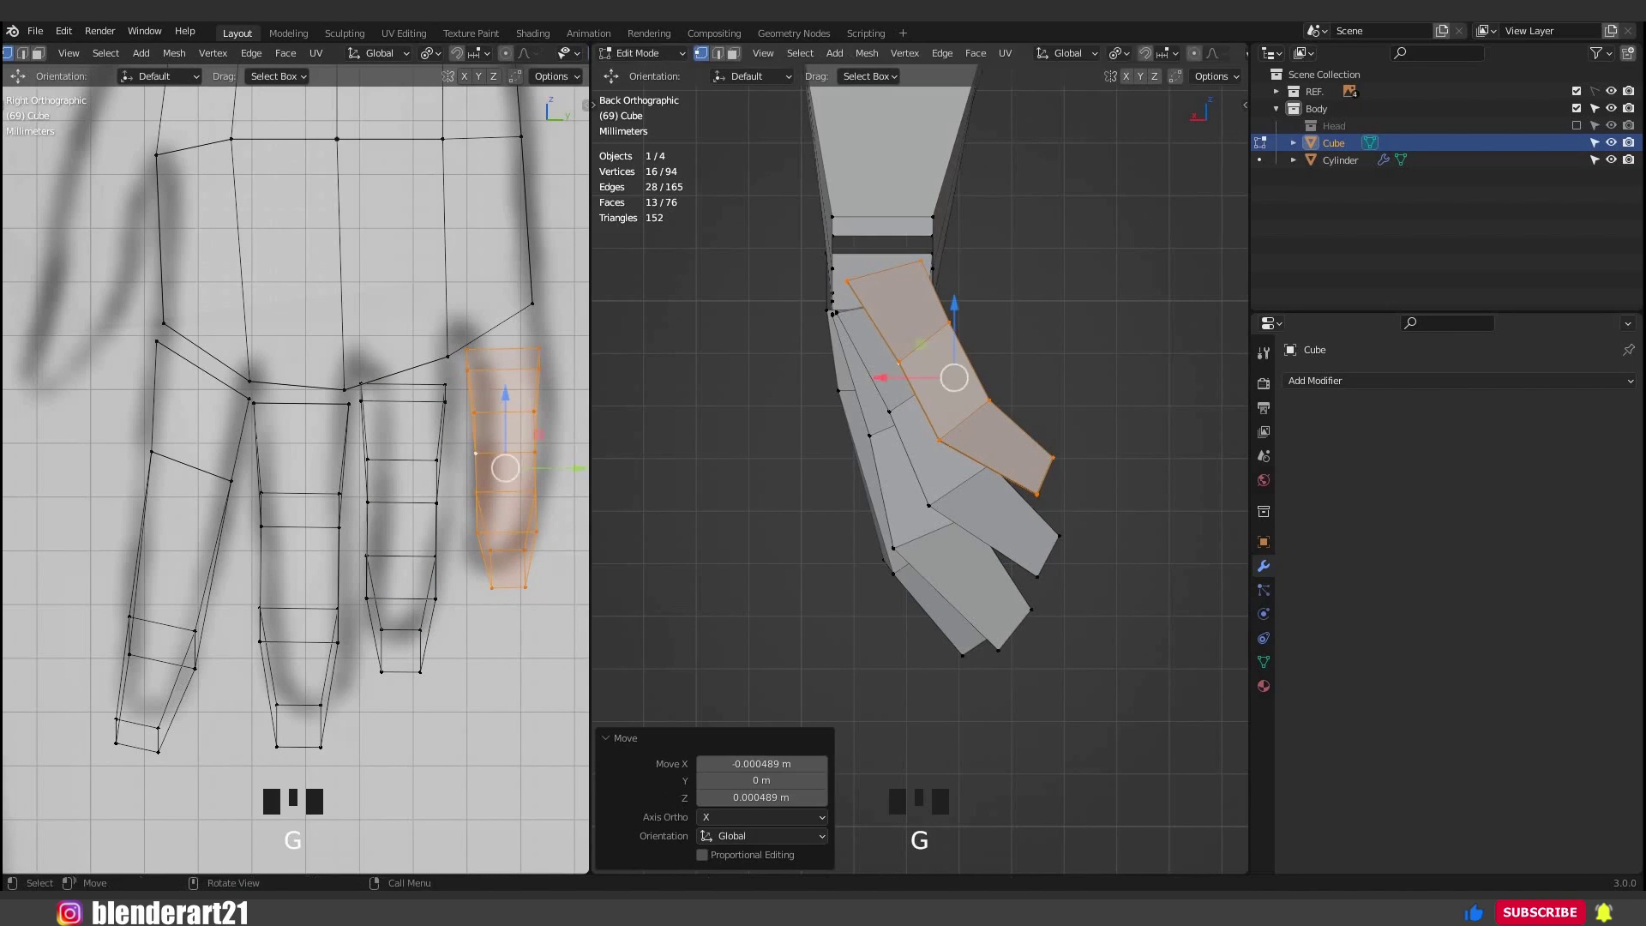
key(s)
click(938, 513)
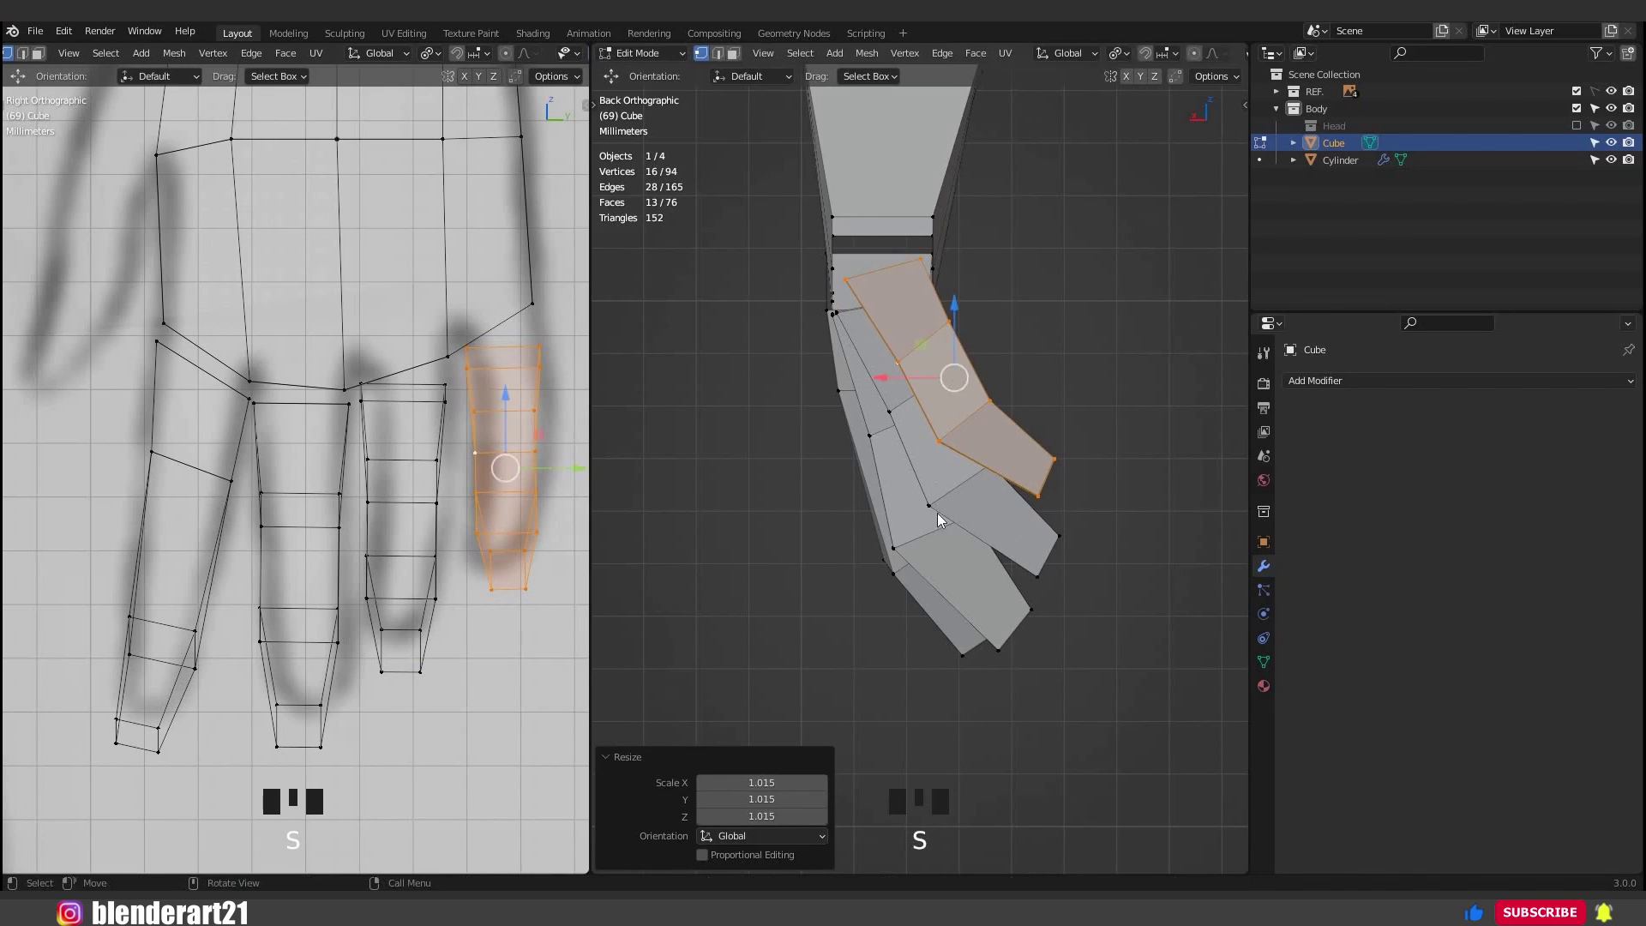
Fill a face joining the palm's lower edge to the index finger's base edge on the side facing the middle finger.
middle_drag(938, 512, 852, 495)
key(Tab)
scroll(1171, 516, down, 2)
middle_drag(1171, 516, 928, 549)
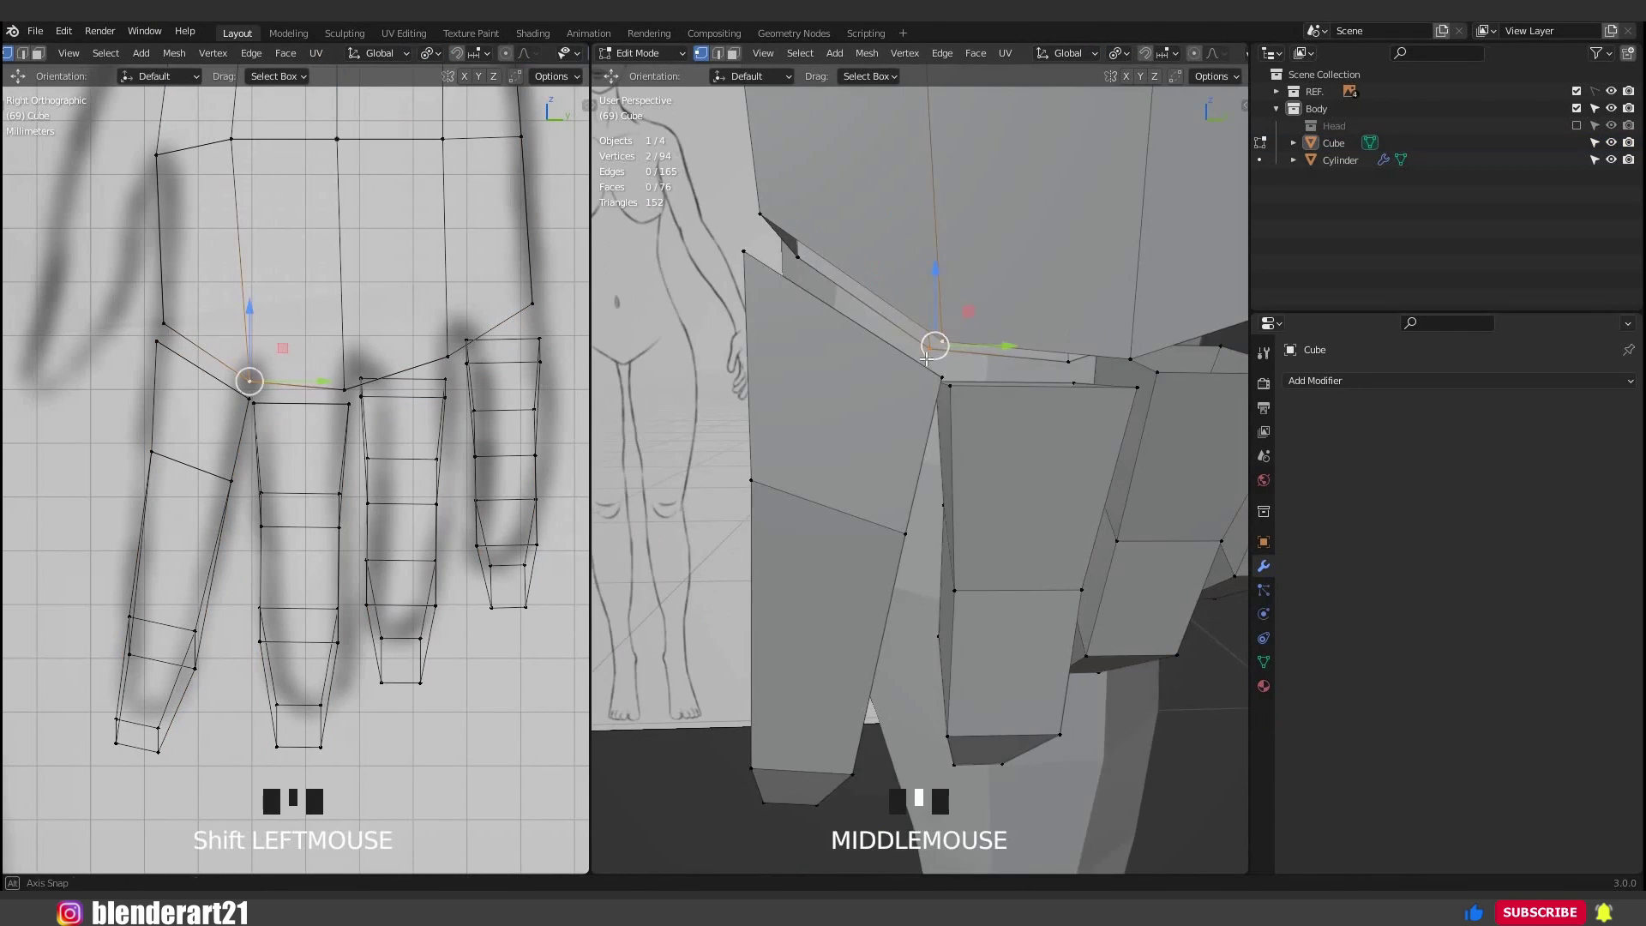
scroll(923, 367, up, 1)
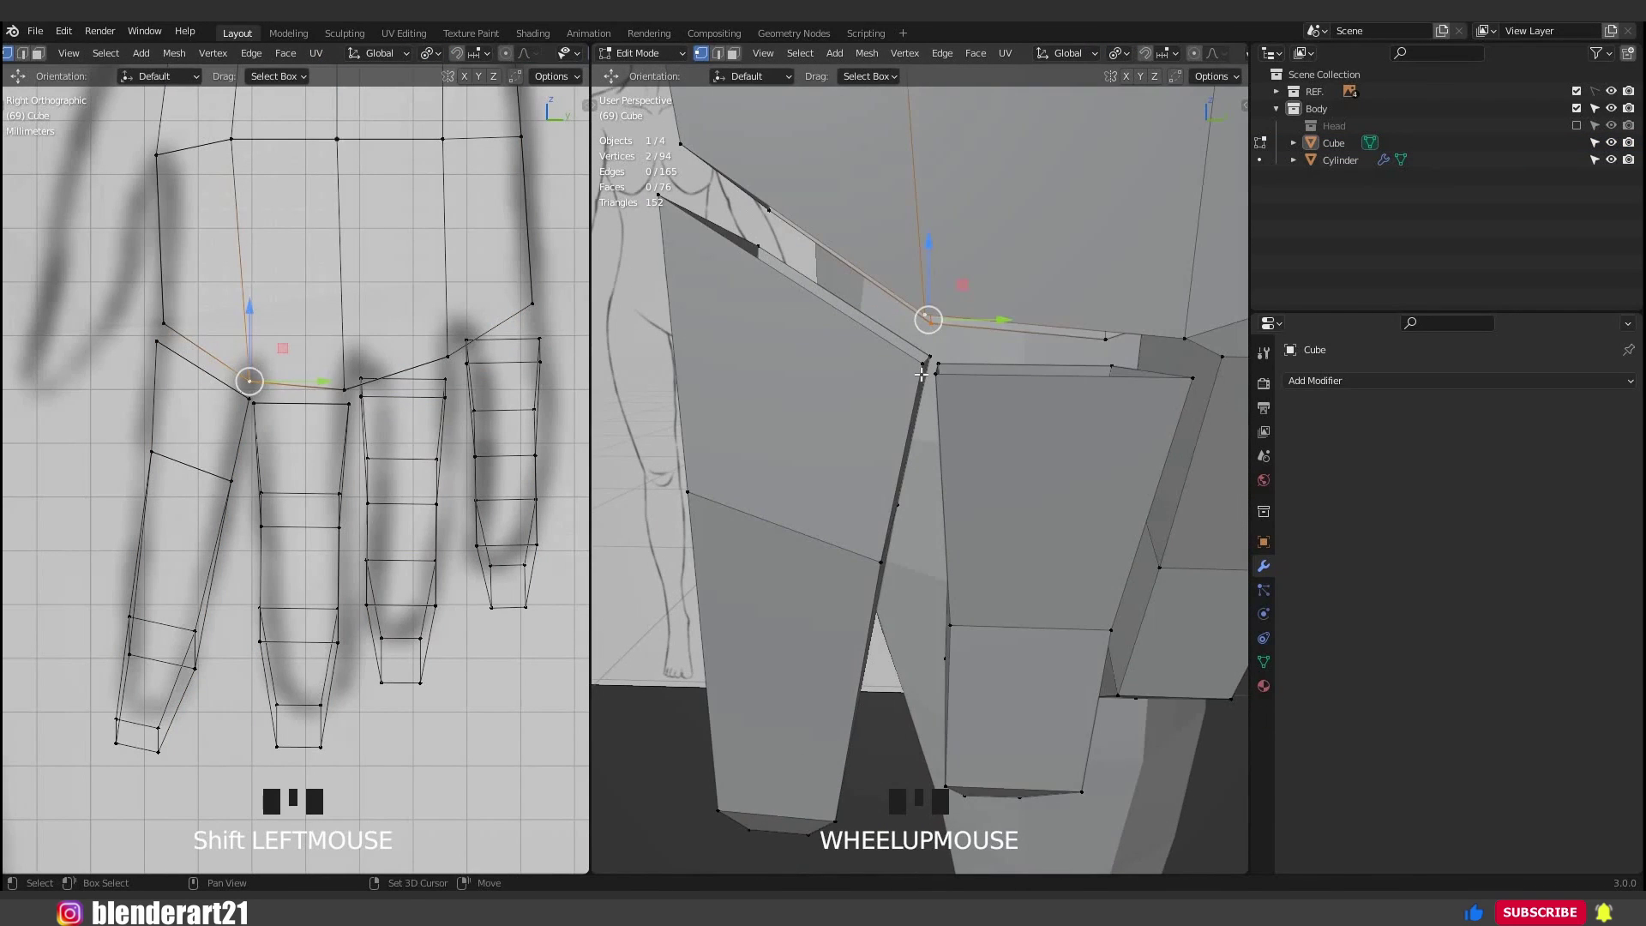
shift+click(923, 374)
shift+click(931, 374)
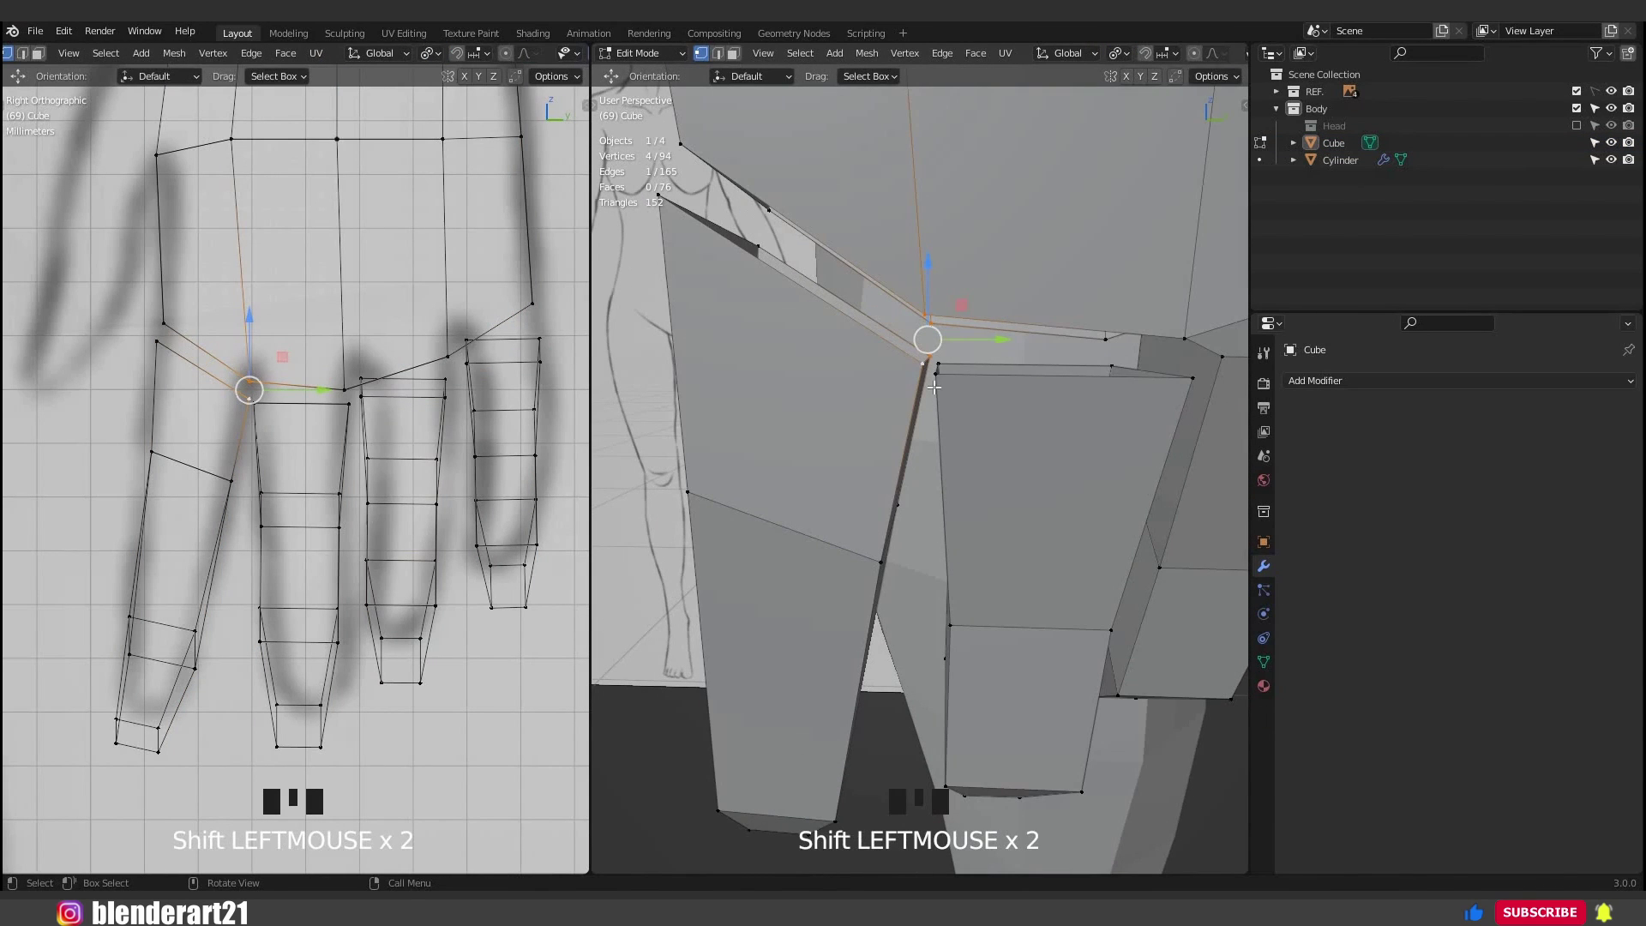
key(f)
Fill a face joining the palm to the middle finger's base edge on the side facing the index finger.
middle_drag(934, 387, 1062, 367)
click(939, 343)
shift+click(938, 335)
shift+click(947, 384)
shift+click(963, 423)
key(f)
Fill a face joining the palm to the middle finger's base edge on the side facing the ring finger.
mouse_move(1061, 367)
shift+middle_down()
mouse_move(1063, 345)
mouse_move(1034, 379)
shift+middle_up()
click(1037, 377)
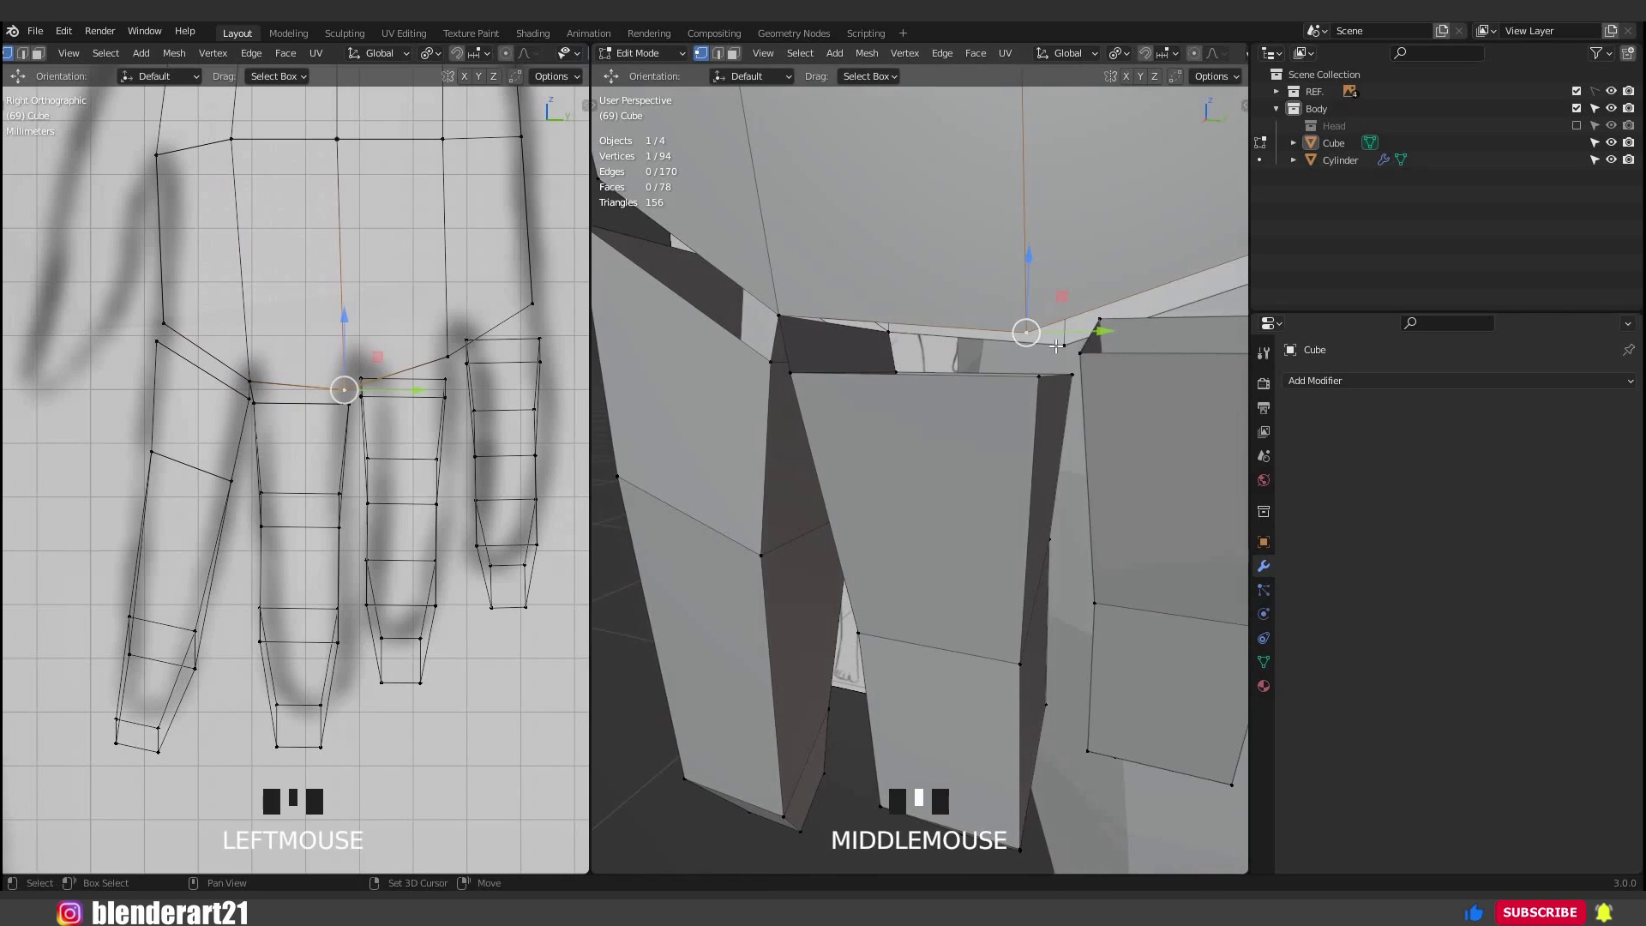
shift+click(1041, 377)
shift+click(1066, 347)
shift+click(1092, 378)
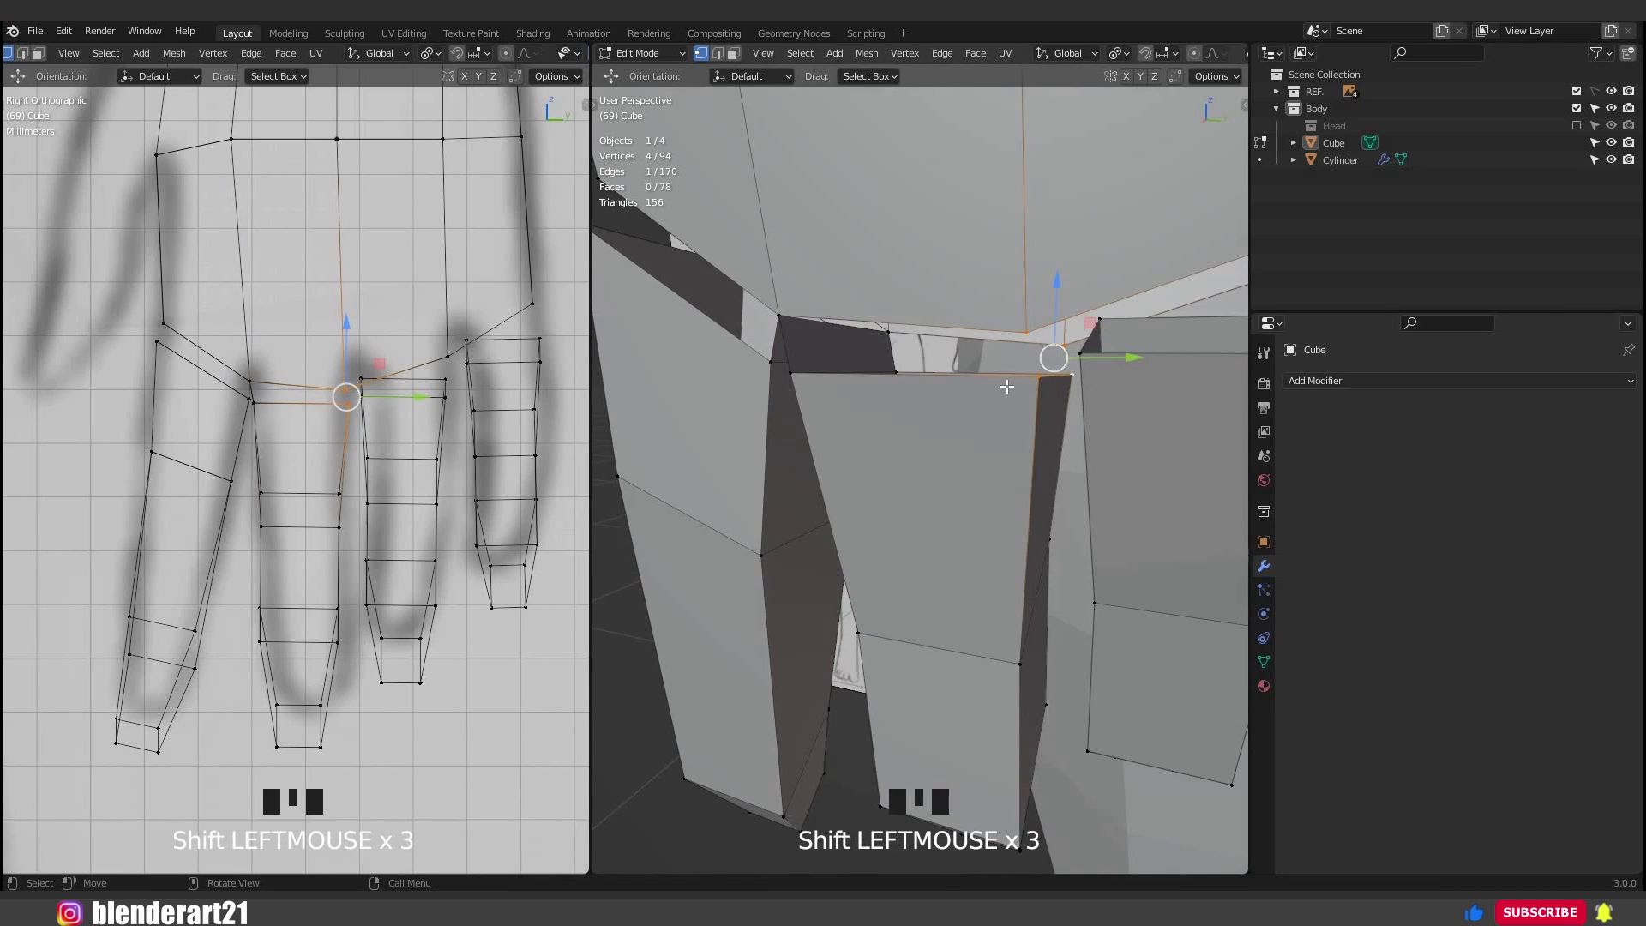
Fill a face joining the palm to the ring finger's base edge on the side facing the middle finger.
middle_drag(995, 400, 1021, 396)
shift+middle_drag(1020, 396, 1000, 370)
click(925, 275)
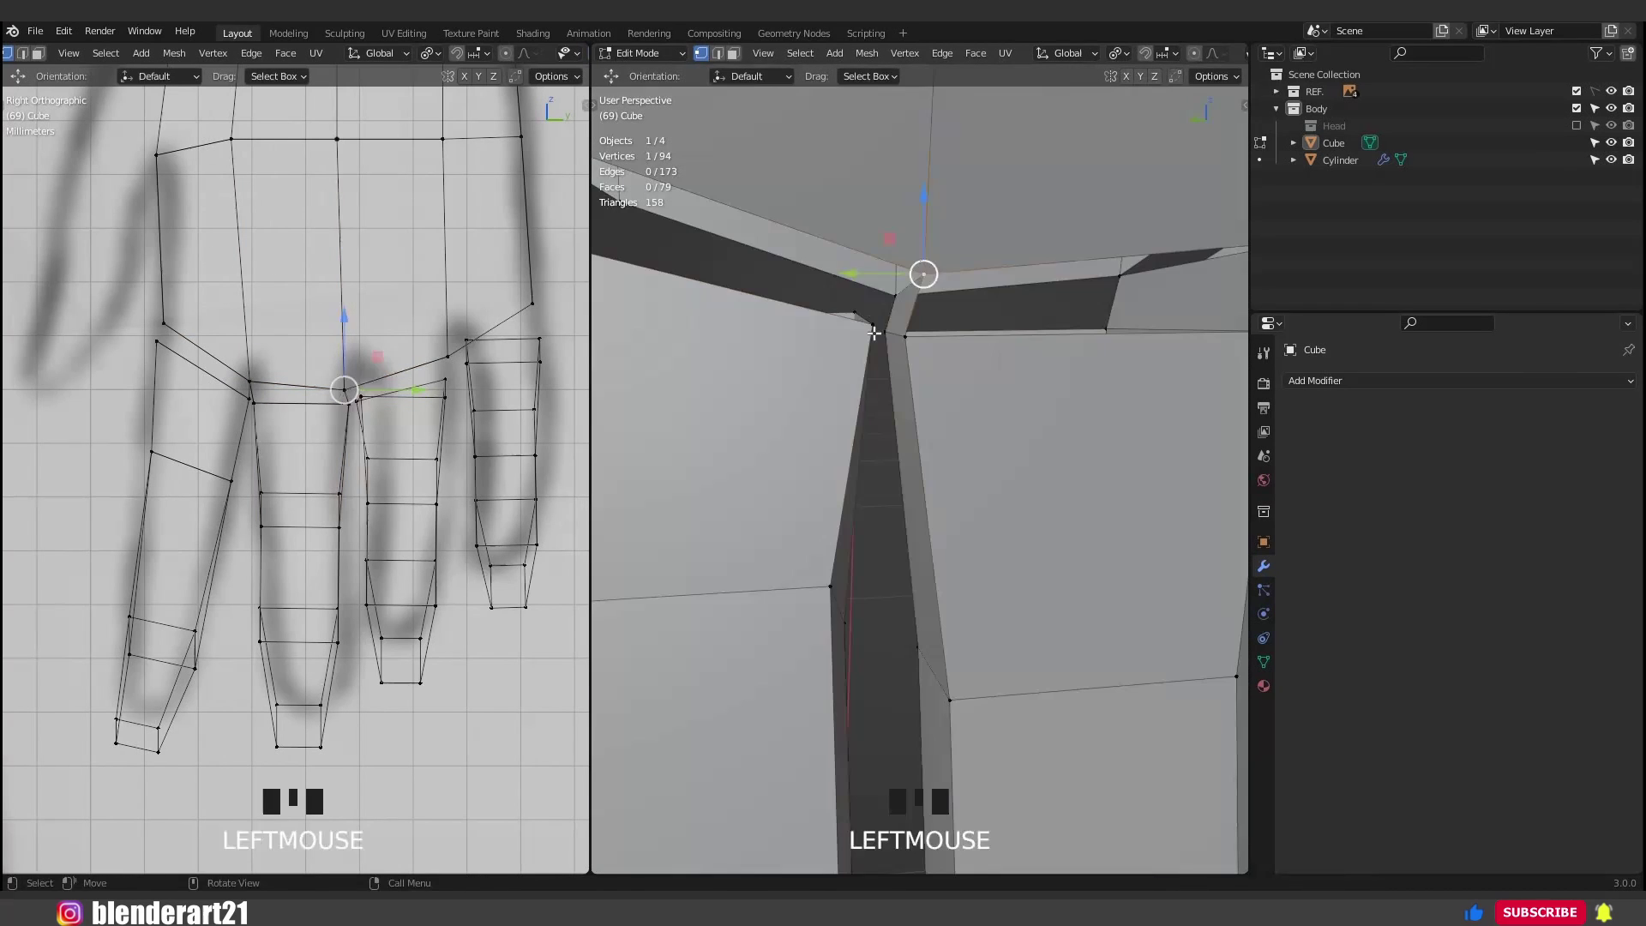
shift+click(894, 298)
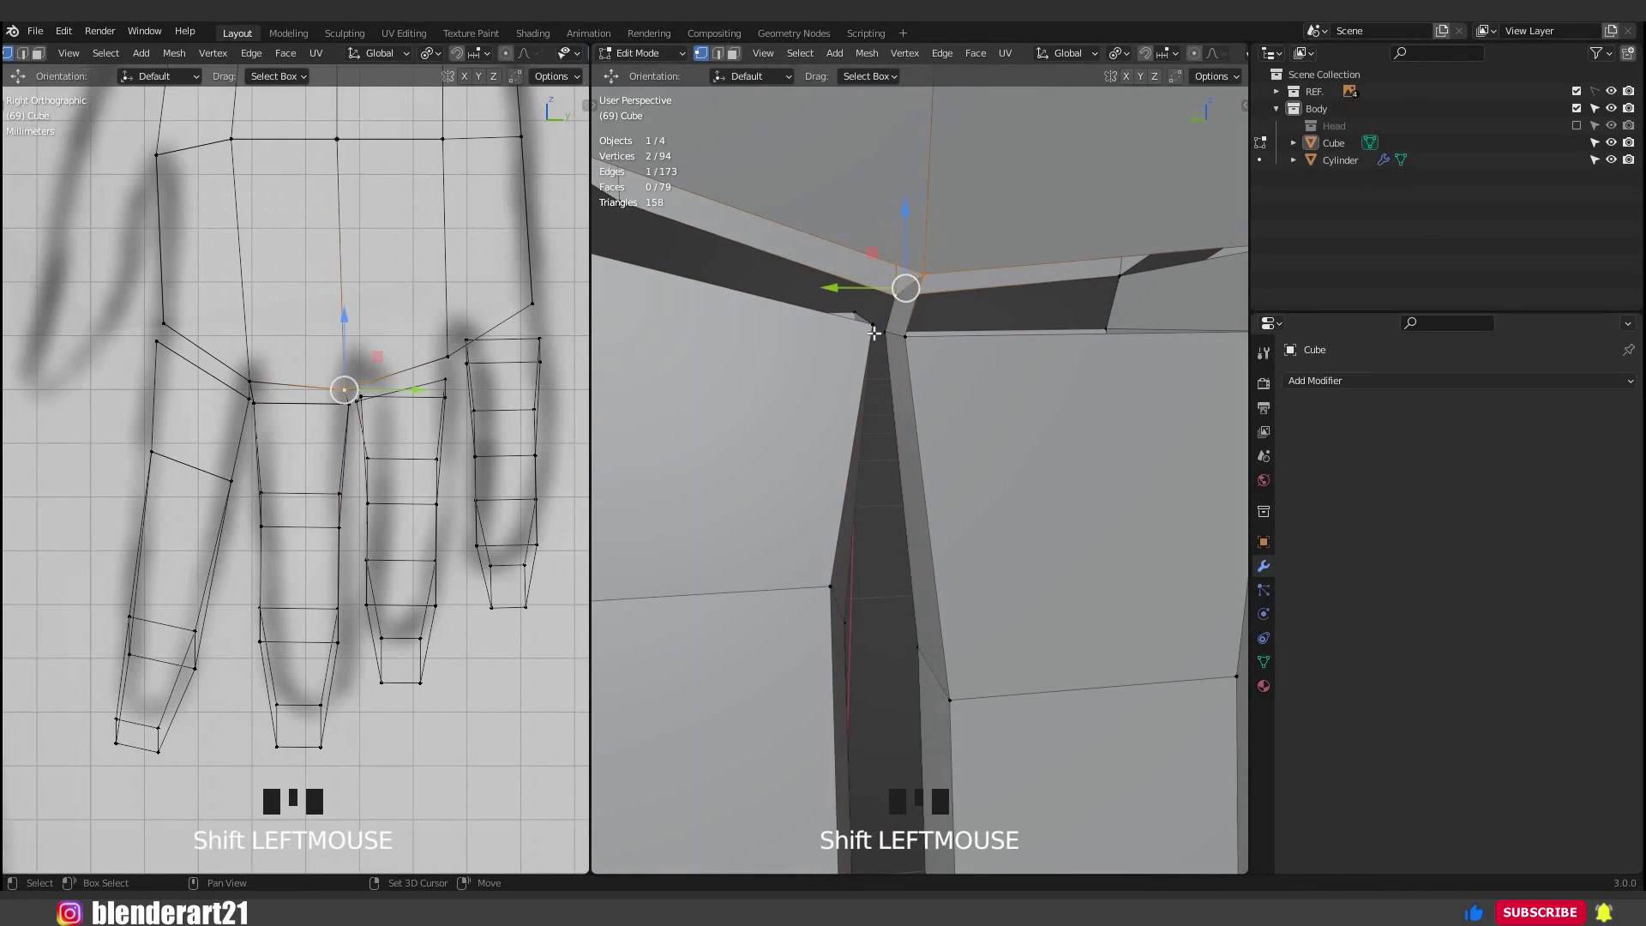
shift+click(856, 314)
key(f)
Move the ring finger's base corner vertices beside the little finger up towards the palm's lower edge.
middle_drag(852, 394, 1011, 360)
scroll(1011, 361, down, 2)
shift+middle_drag(660, 316, 887, 330)
click(866, 365)
shift+click(914, 375)
middle_drag(847, 366, 858, 364)
click(831, 362)
key(g)
click(855, 300)
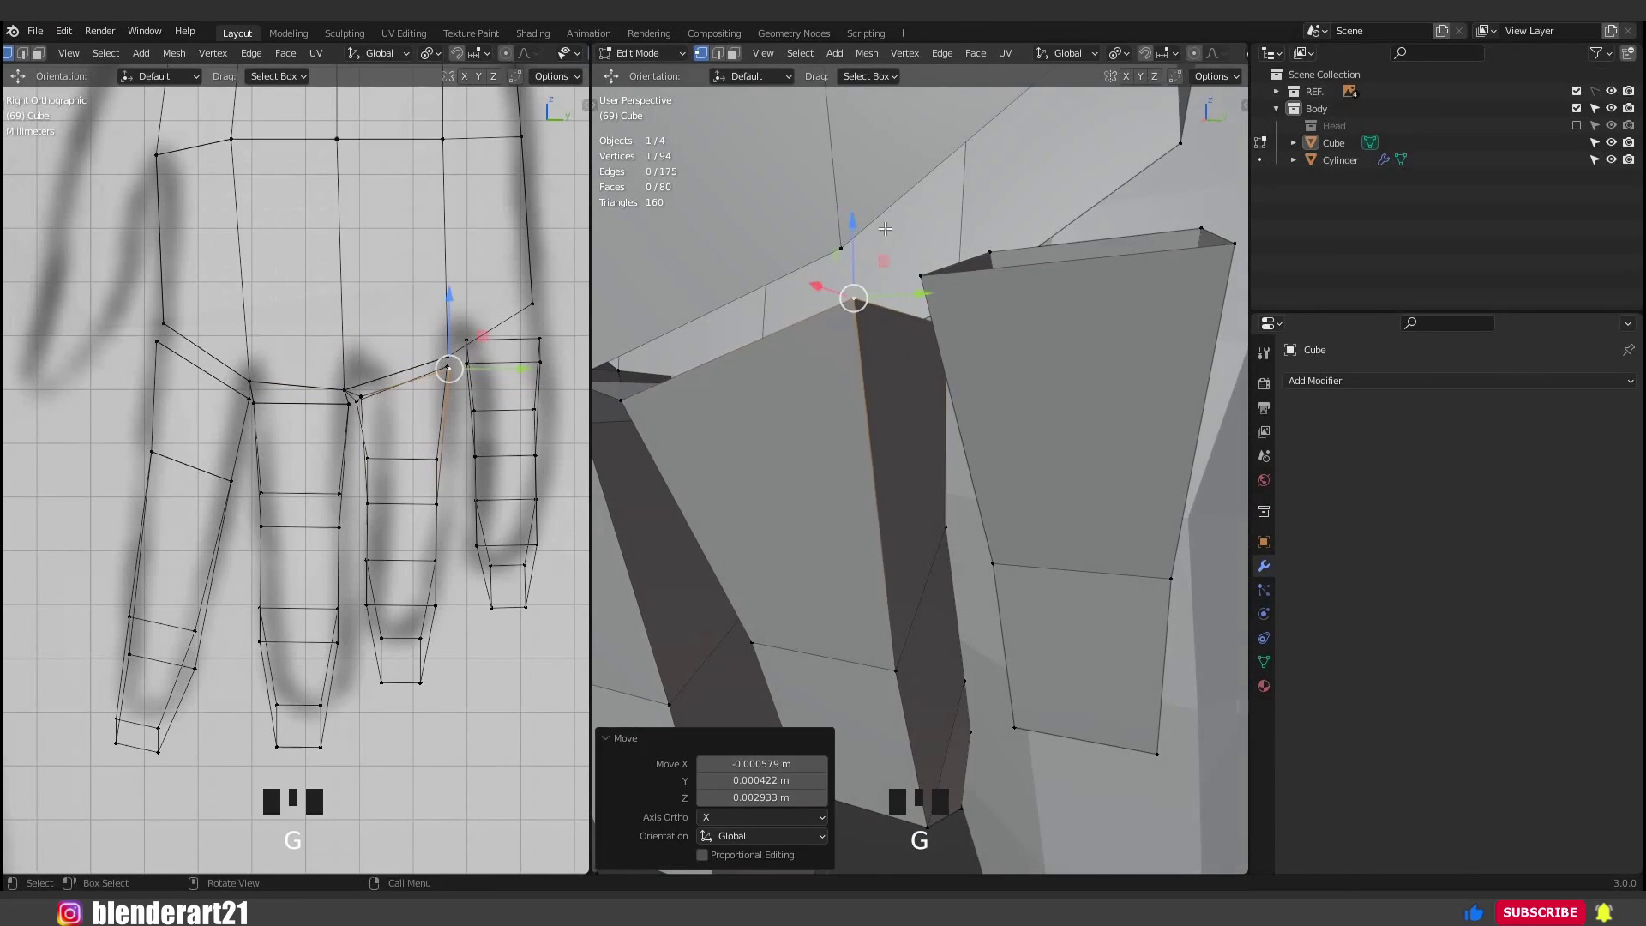
Fill a face joining the palm to the ring finger's base edge on the side facing the little finger.
middle_drag(849, 300, 892, 296)
click(857, 249)
middle_drag(746, 360, 866, 370)
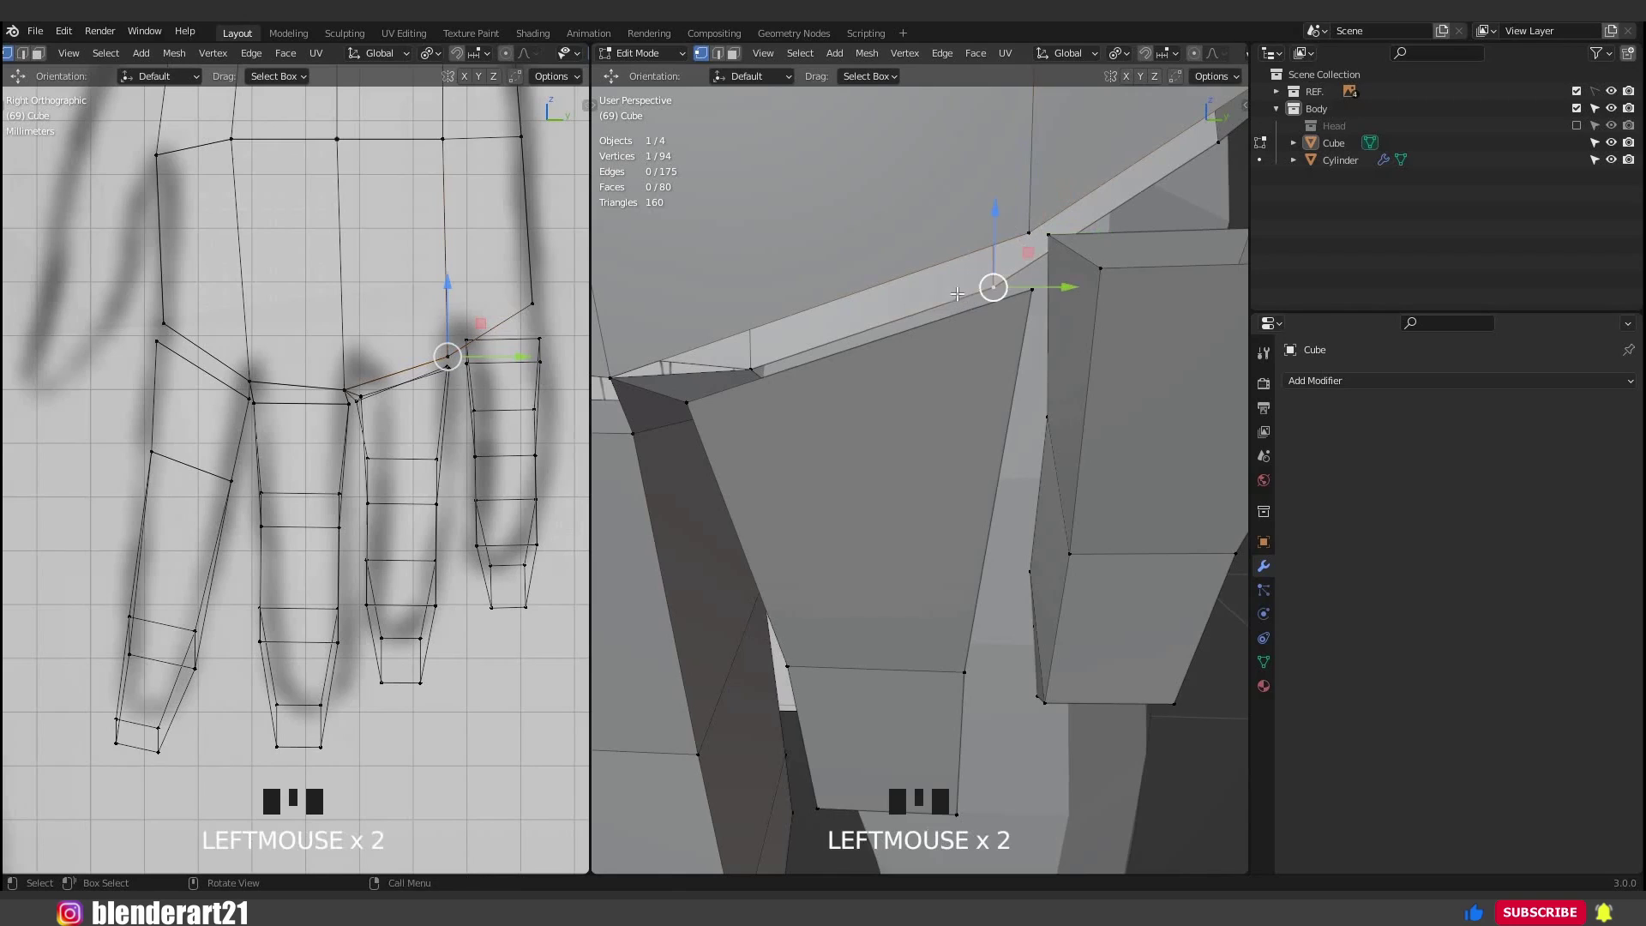
middle_drag(945, 241, 982, 293)
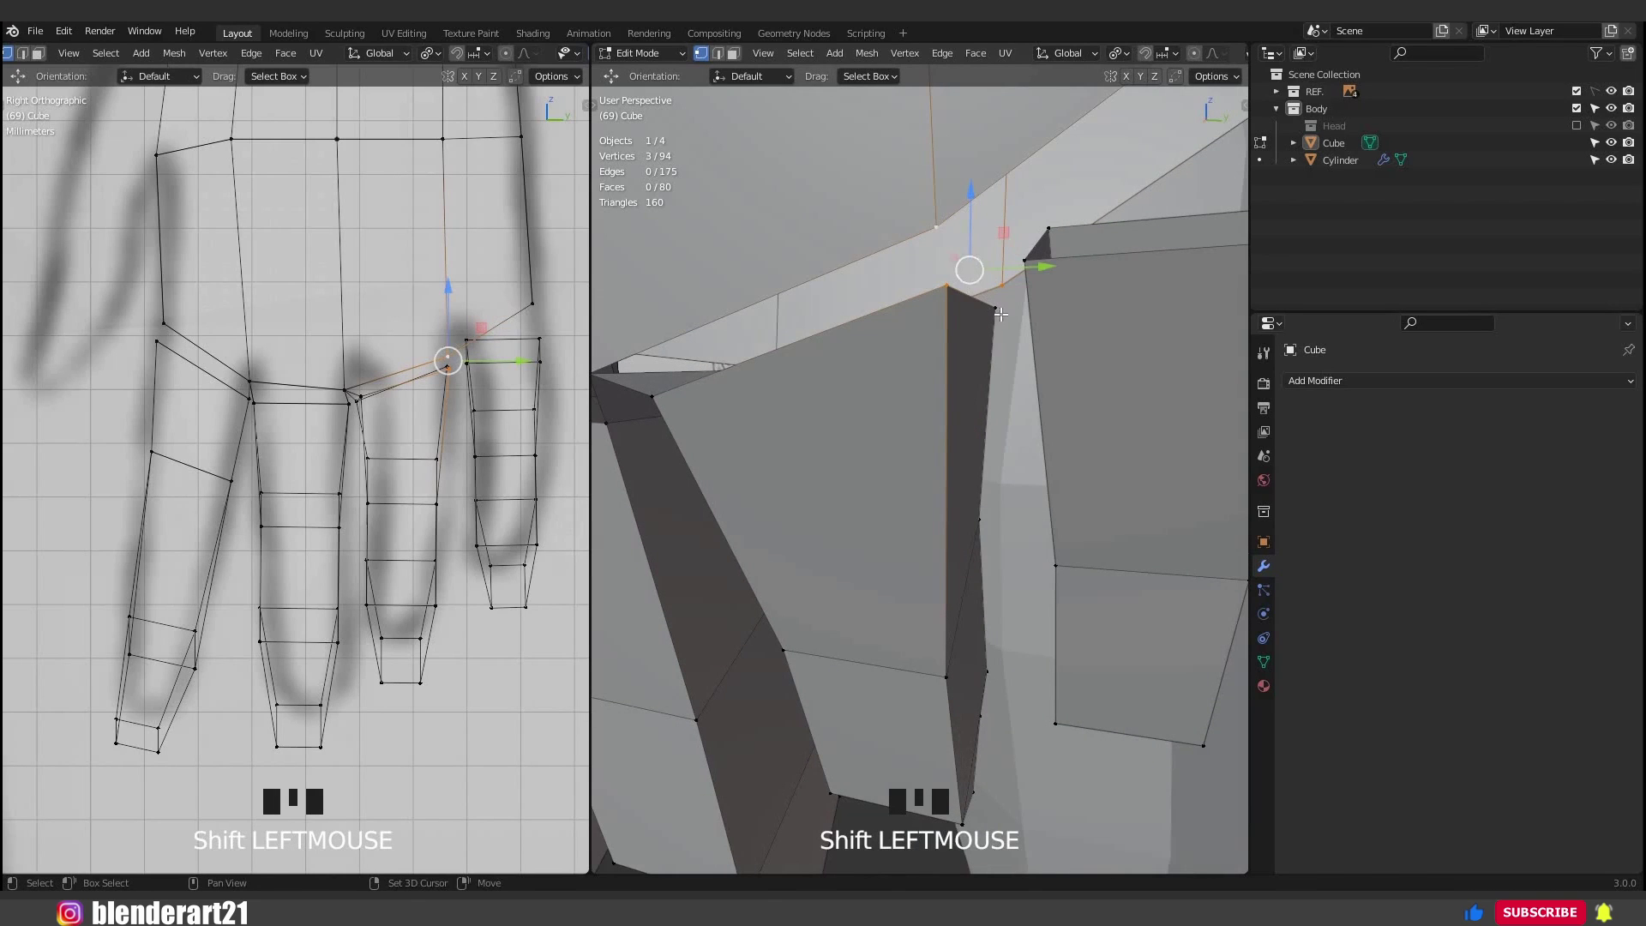
middle_drag(961, 316, 935, 312)
shift+middle_drag(935, 313, 979, 269)
Move the little finger's base corner vertices closer to the palm's lower edge.
click(1005, 224)
key(g)
click(948, 210)
click(810, 288)
key(g)
click(794, 319)
key(g)
key(g)
click(874, 269)
Fill a face joining the palm to the little finger's base edge on the side facing the ring finger.
shift+click(986, 273)
shift+middle_drag(936, 283, 950, 268)
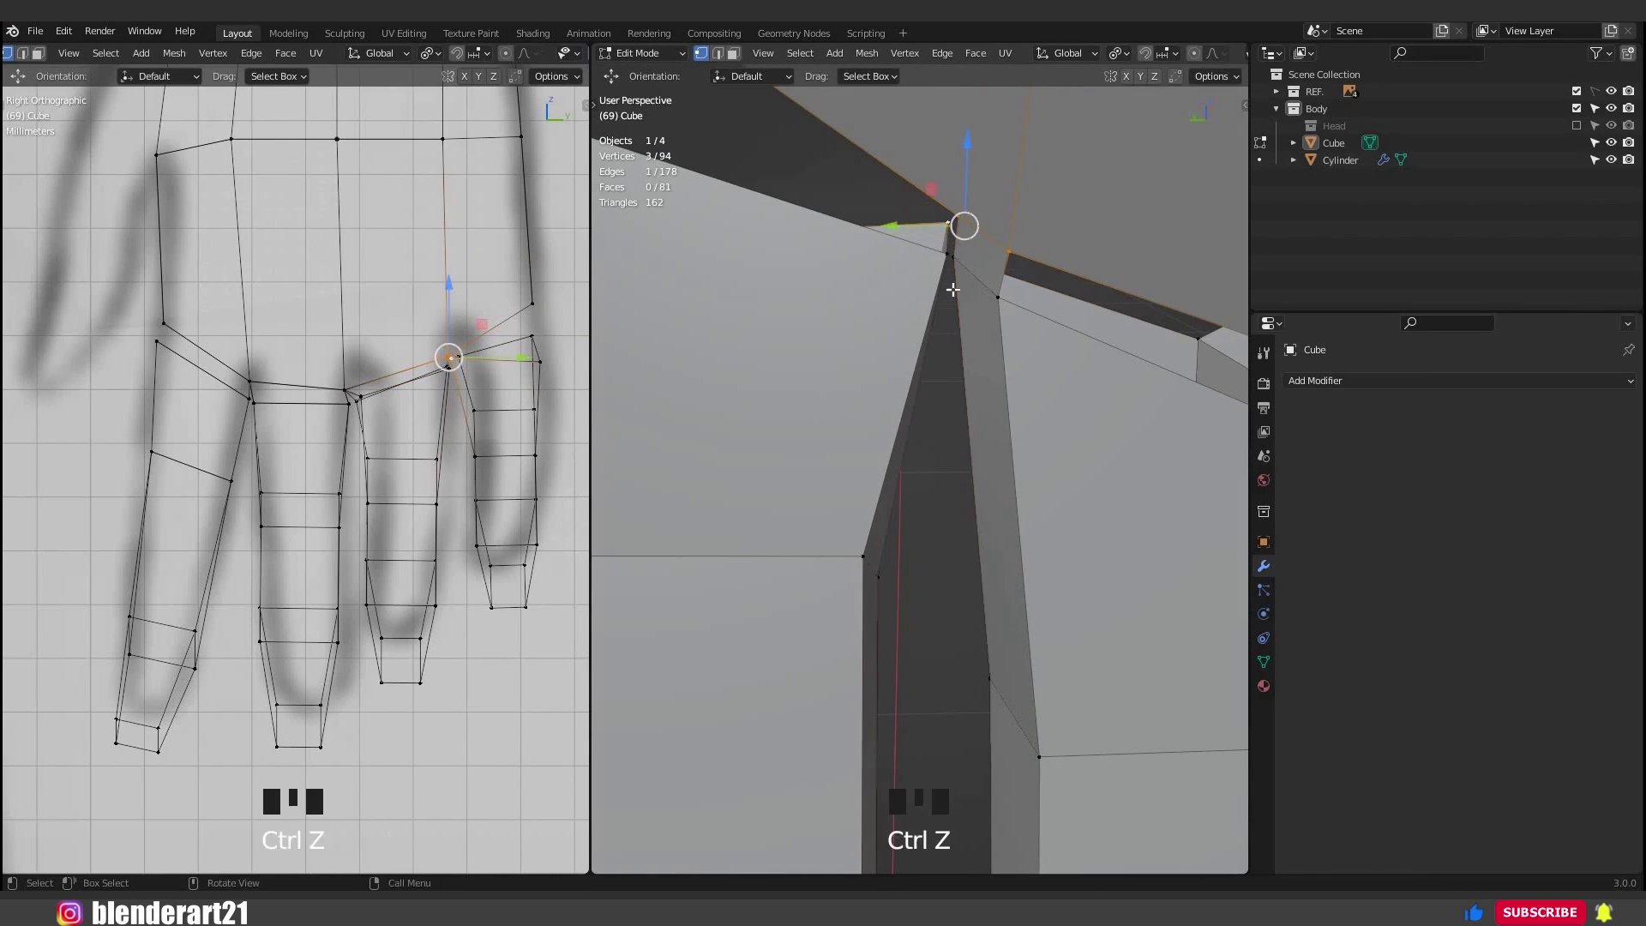
key(f)
Fill a face joining the palm's outer corner to the little finger's outer base edge.
scroll(993, 256, down, 1)
mouse_move(993, 255)
middle_down()
mouse_move(1018, 350)
mouse_move(1003, 247)
middle_up()
scroll(1018, 350, down, 3)
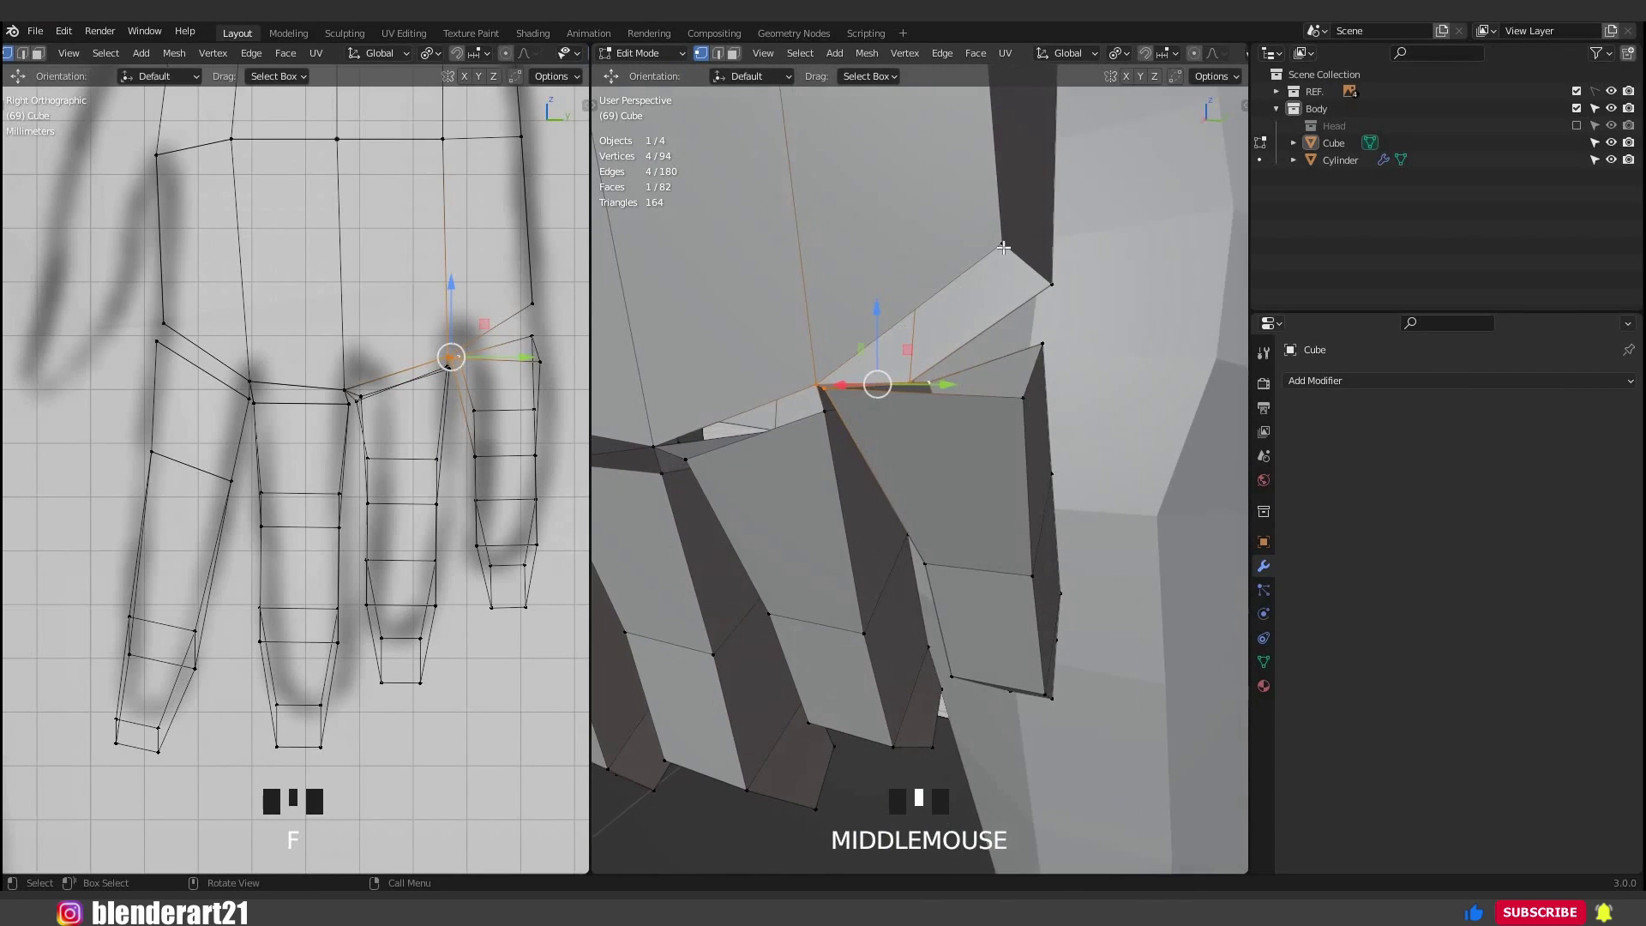
click(1044, 276)
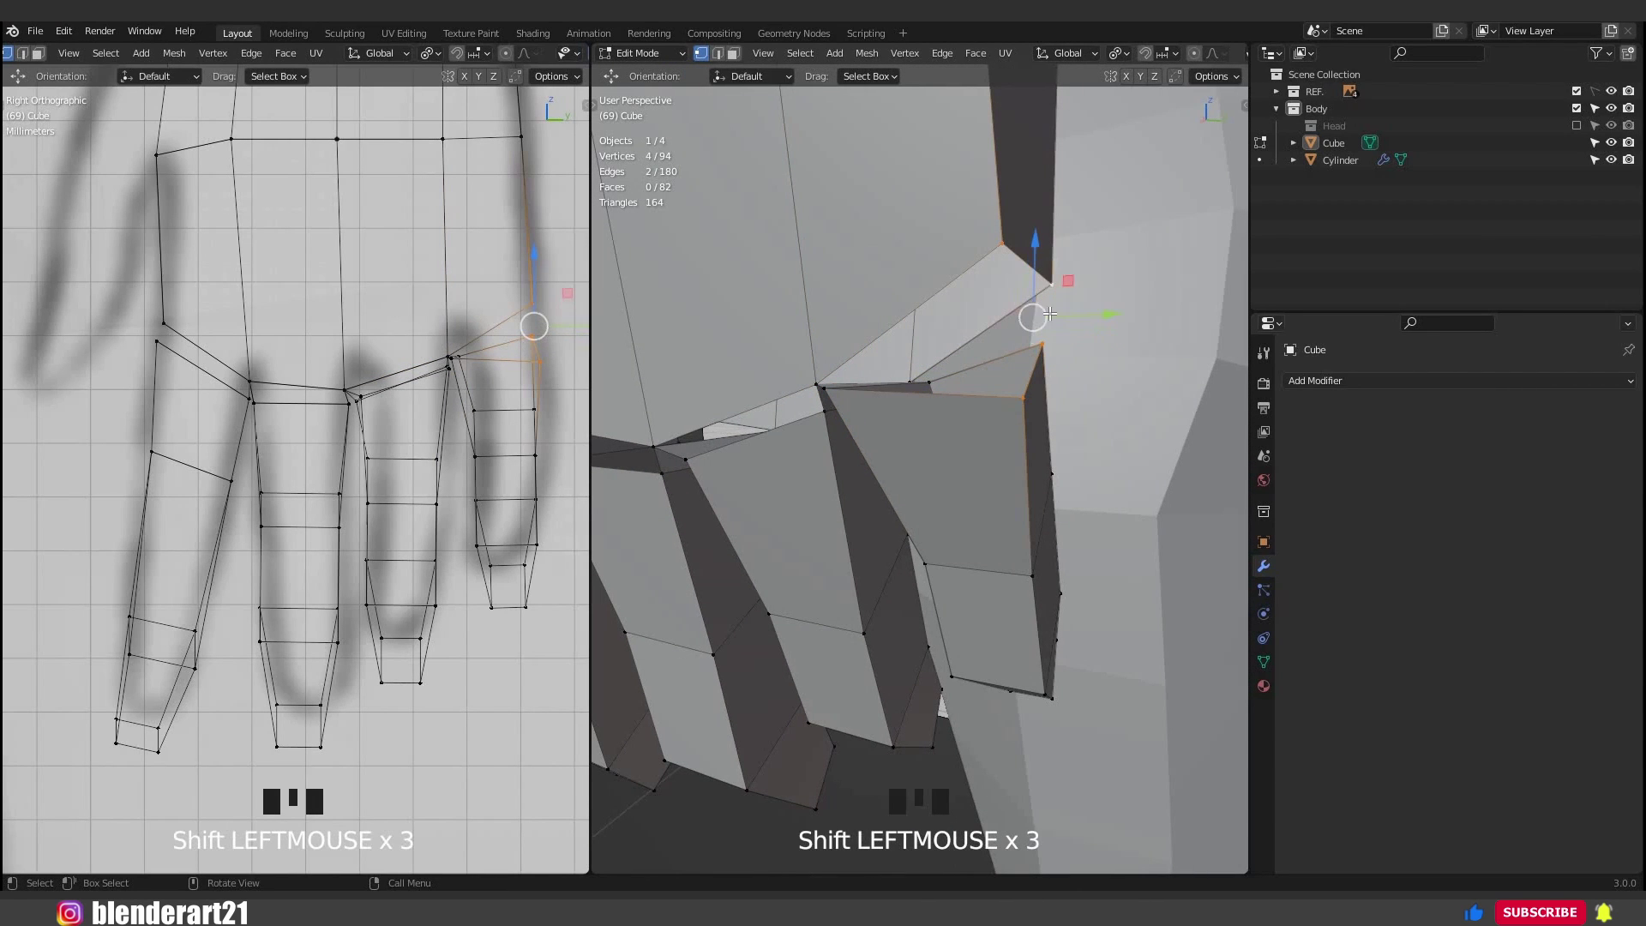
key(f)
Fill the face closing the gap between the palm's lower edge and the little finger's base.
middle_drag(997, 302, 892, 347)
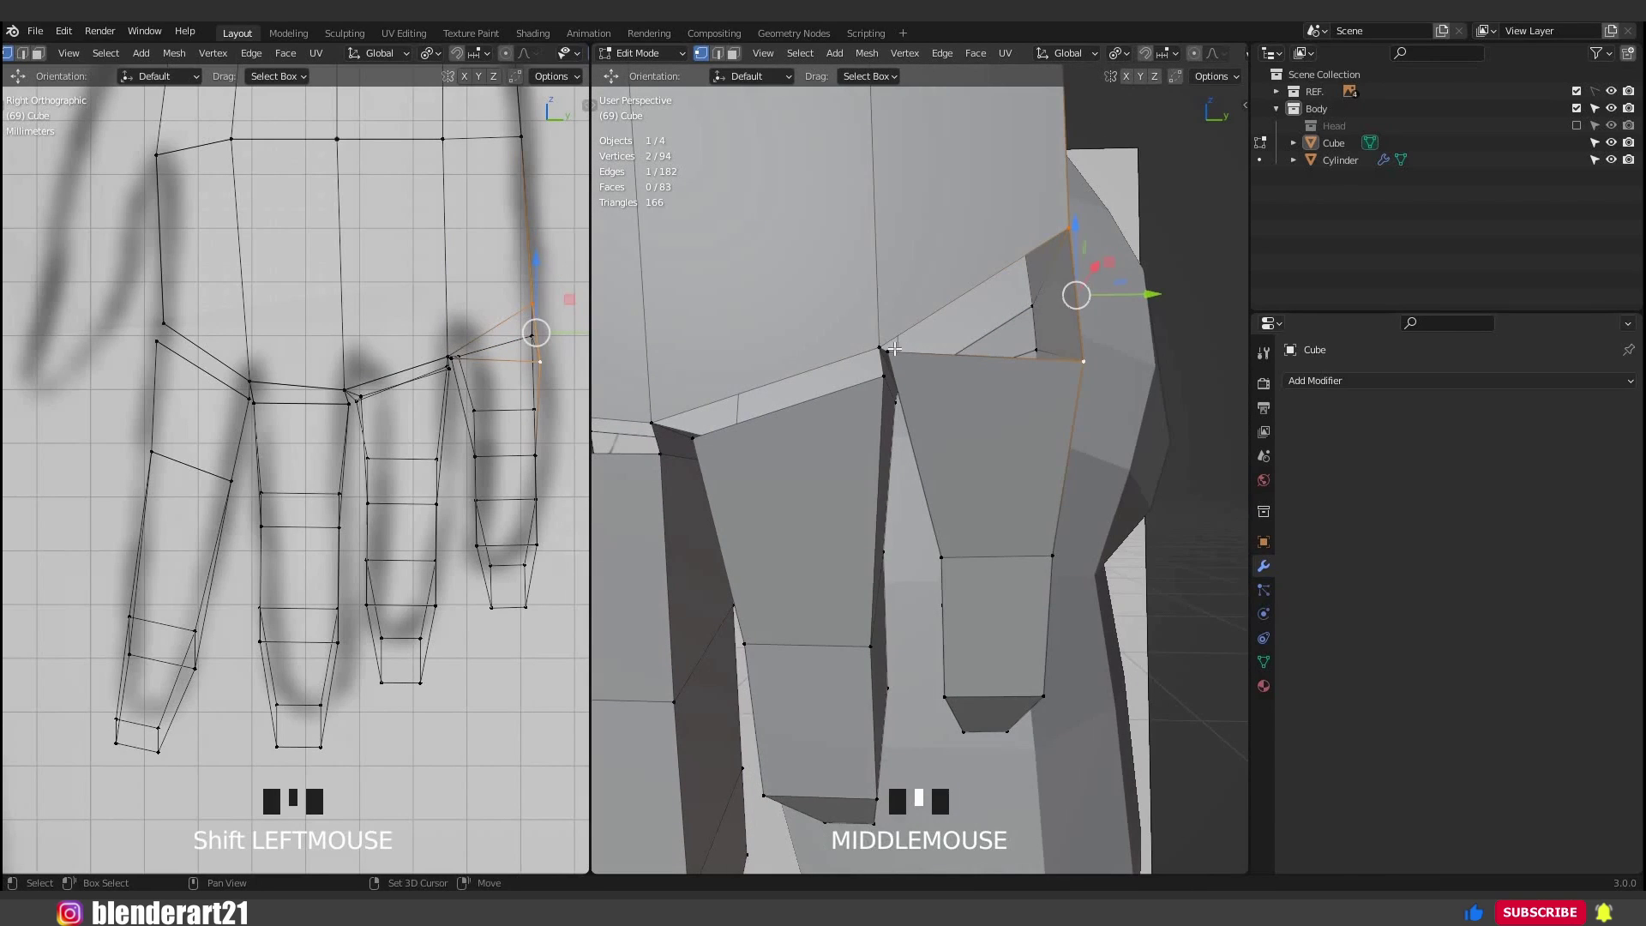
middle_drag(683, 355, 854, 345)
click(855, 346)
Fill the remaining faces joining the palm's lower edge to the bases of all four fingers.
alt+click(809, 335)
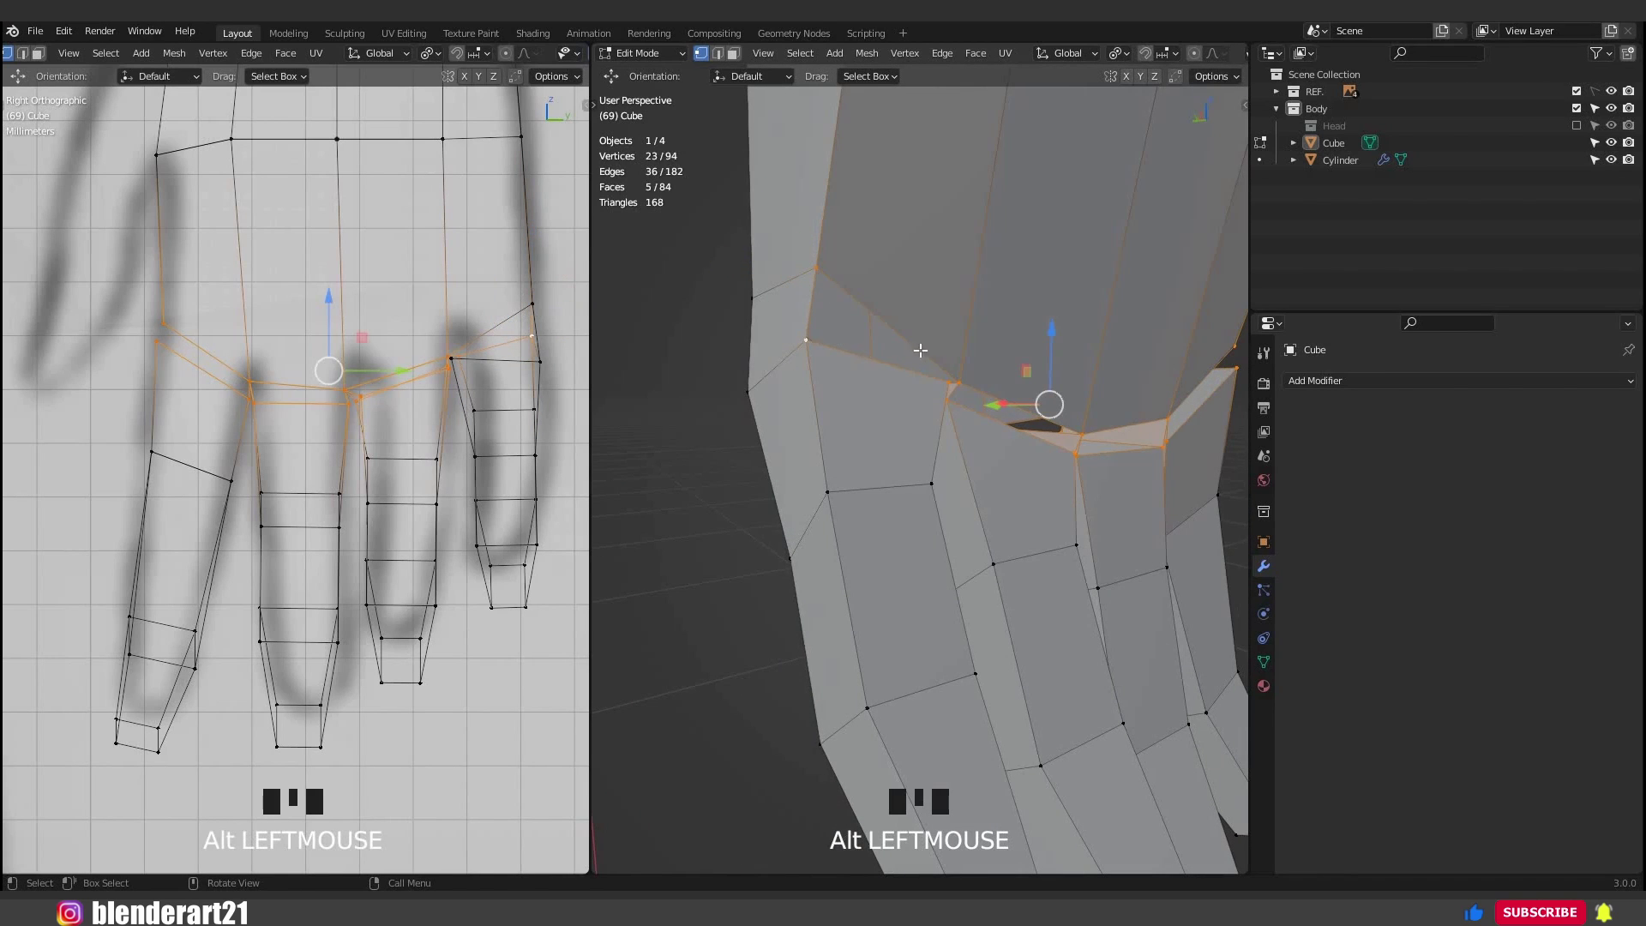
click(819, 273)
middle_drag(967, 340, 943, 445)
click(948, 342)
shift+click(985, 390)
key(f)
shift+click(949, 374)
key(f)
Adjust the finger base vertices in side view, moving the index finger's outer base corner slightly down.
key(KP_3)
scroll(944, 452, up, 3)
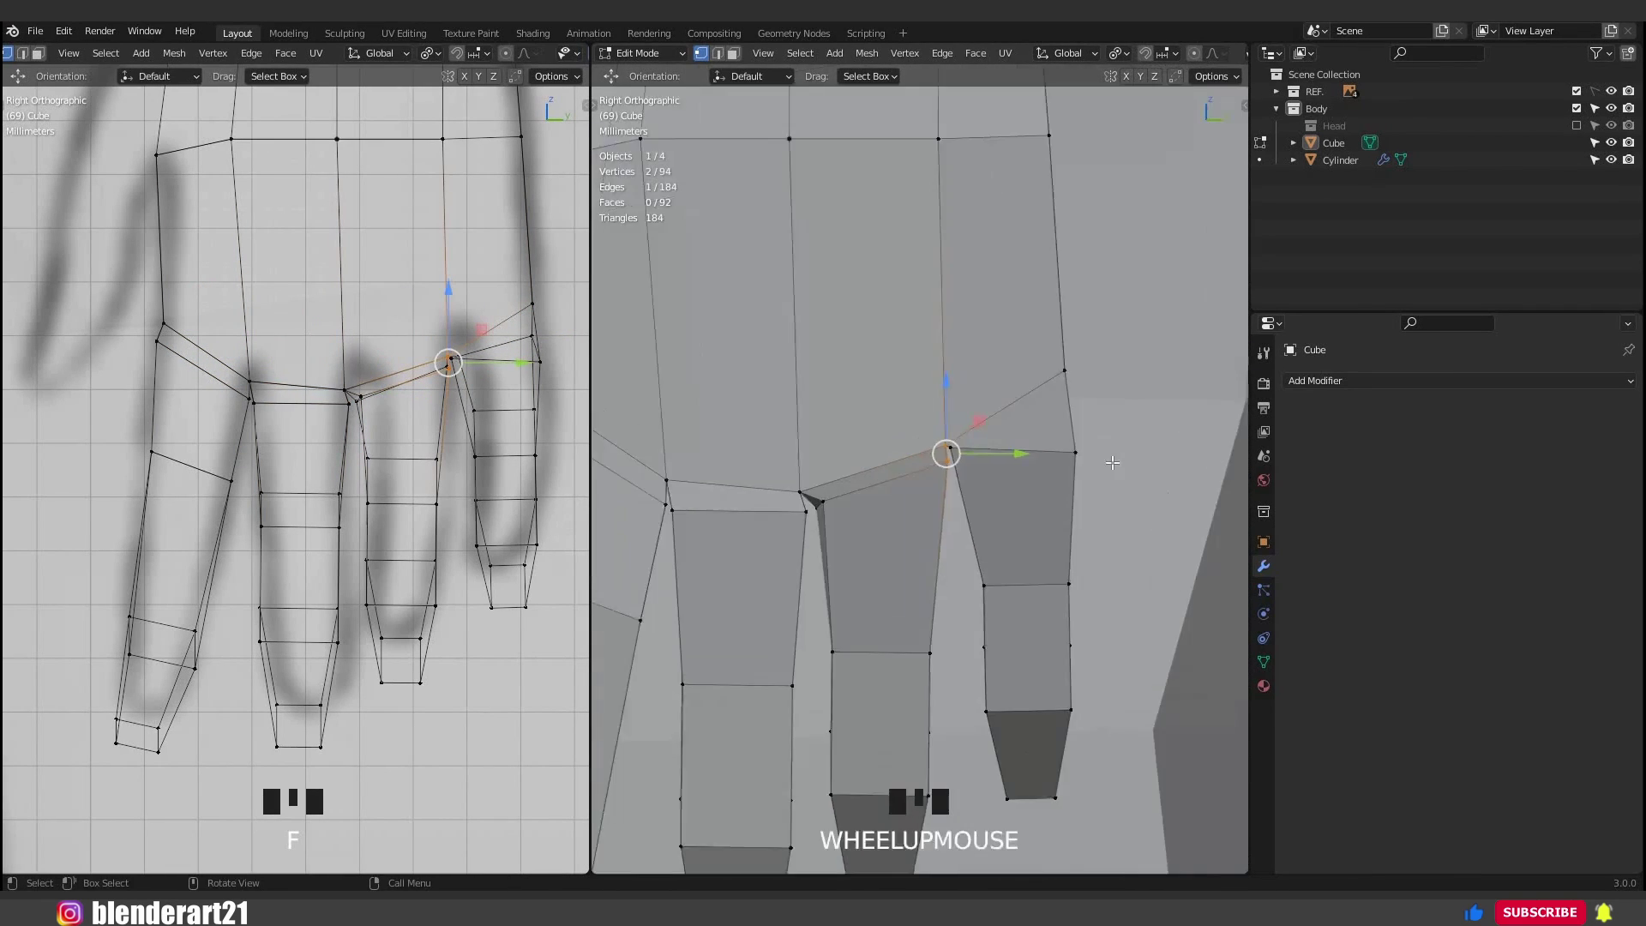
key(g)
key(g)
key(g)
click(934, 487)
scroll(919, 480, down, 4)
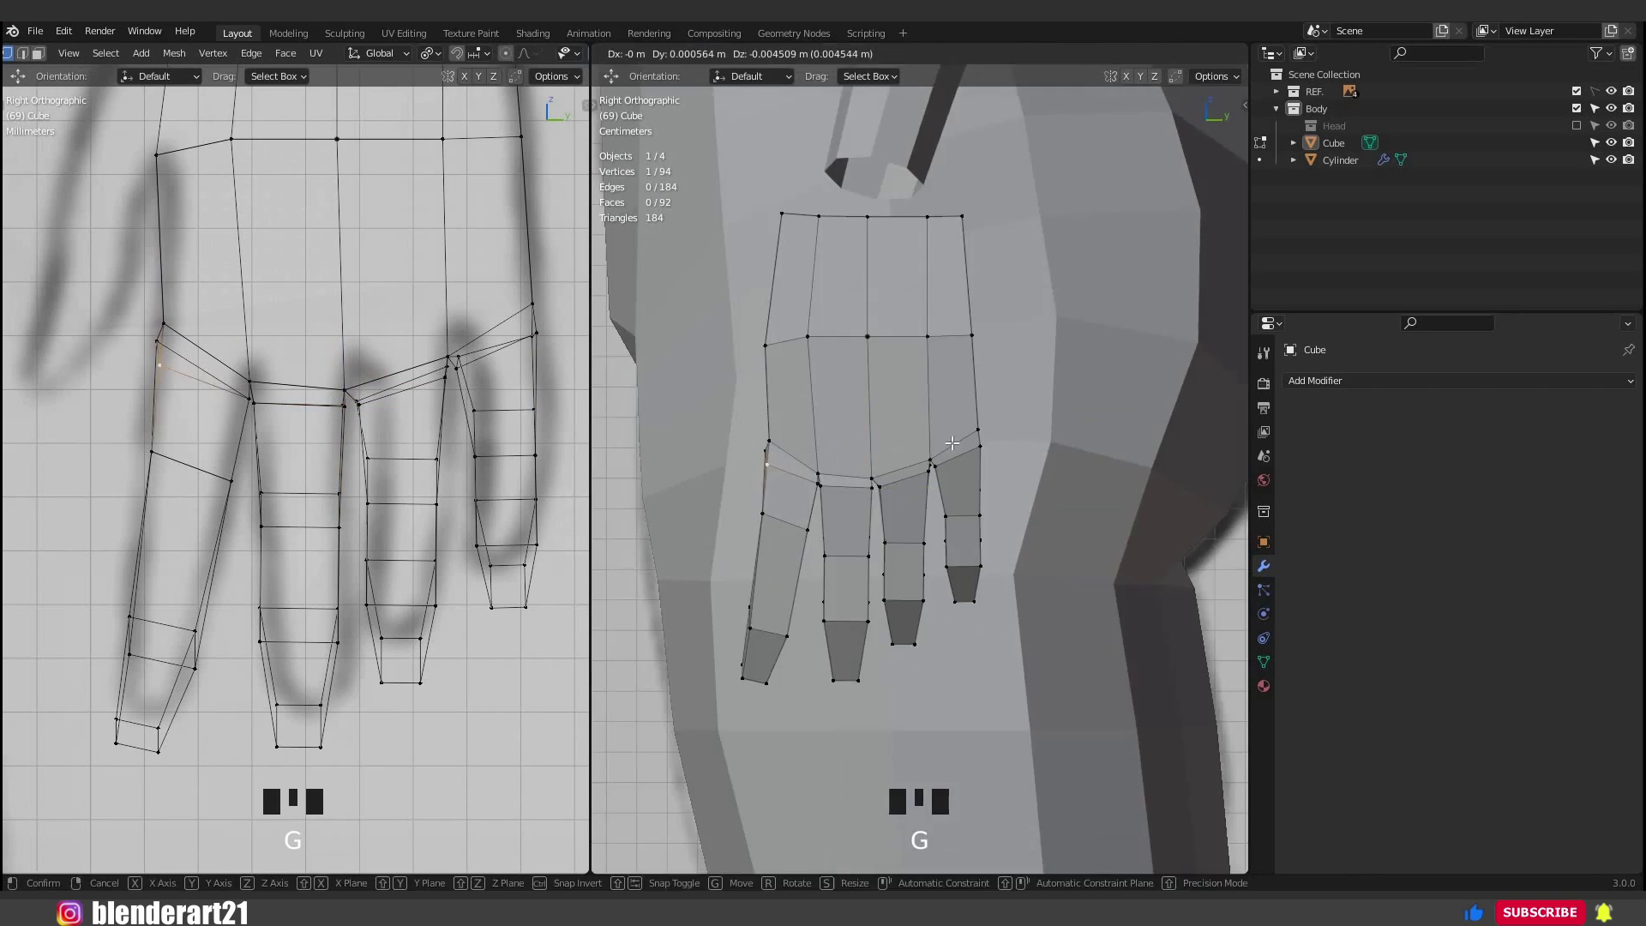
Narrow the wrist's edge on the little-finger side by scaling it to about 0.83 along X.
middle_drag(919, 481, 857, 515)
key(Tab)
scroll(857, 515, up, 4)
key(Tab)
shift+middle_drag(996, 338, 975, 387)
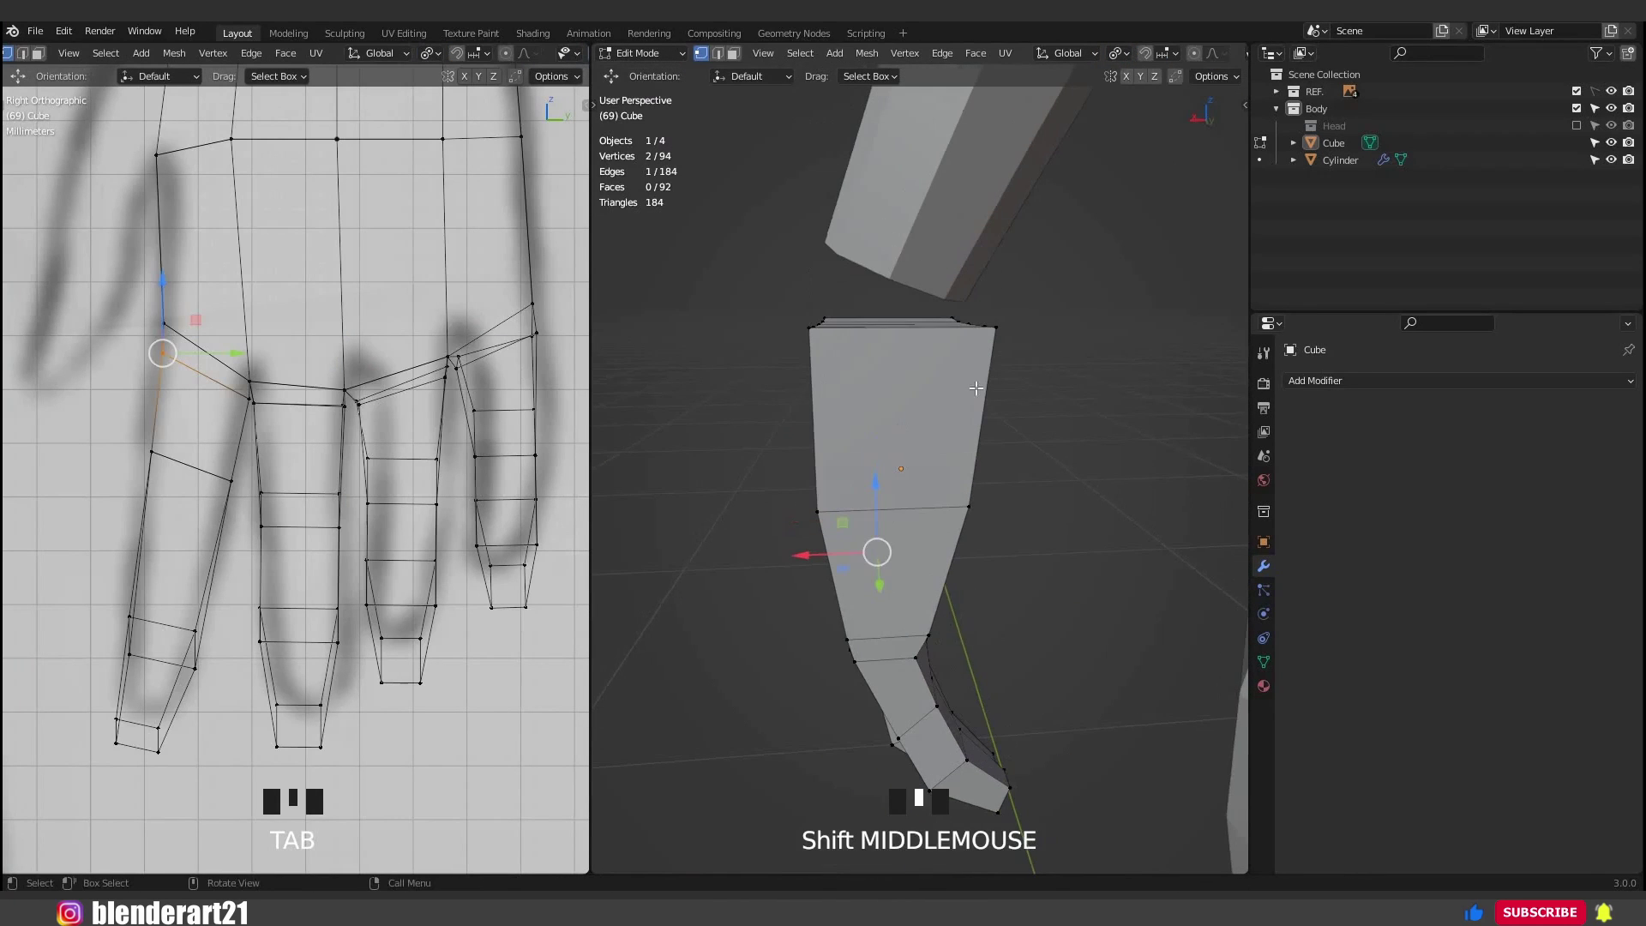
click(995, 327)
middle_drag(994, 326, 961, 386)
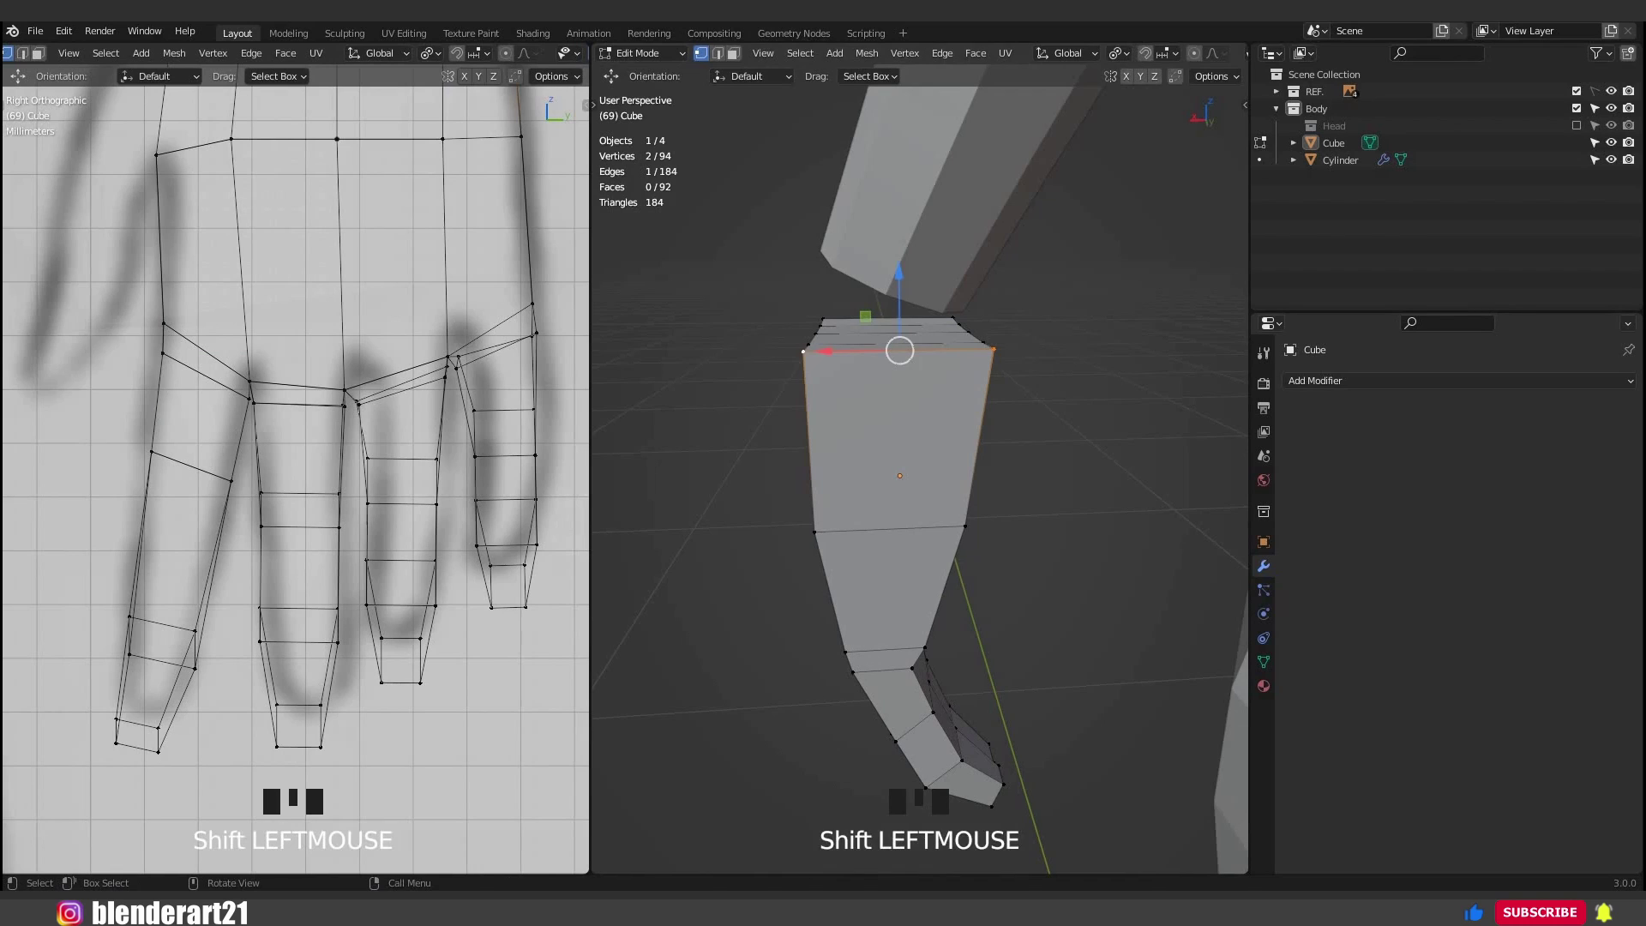
key(s)
key(y)
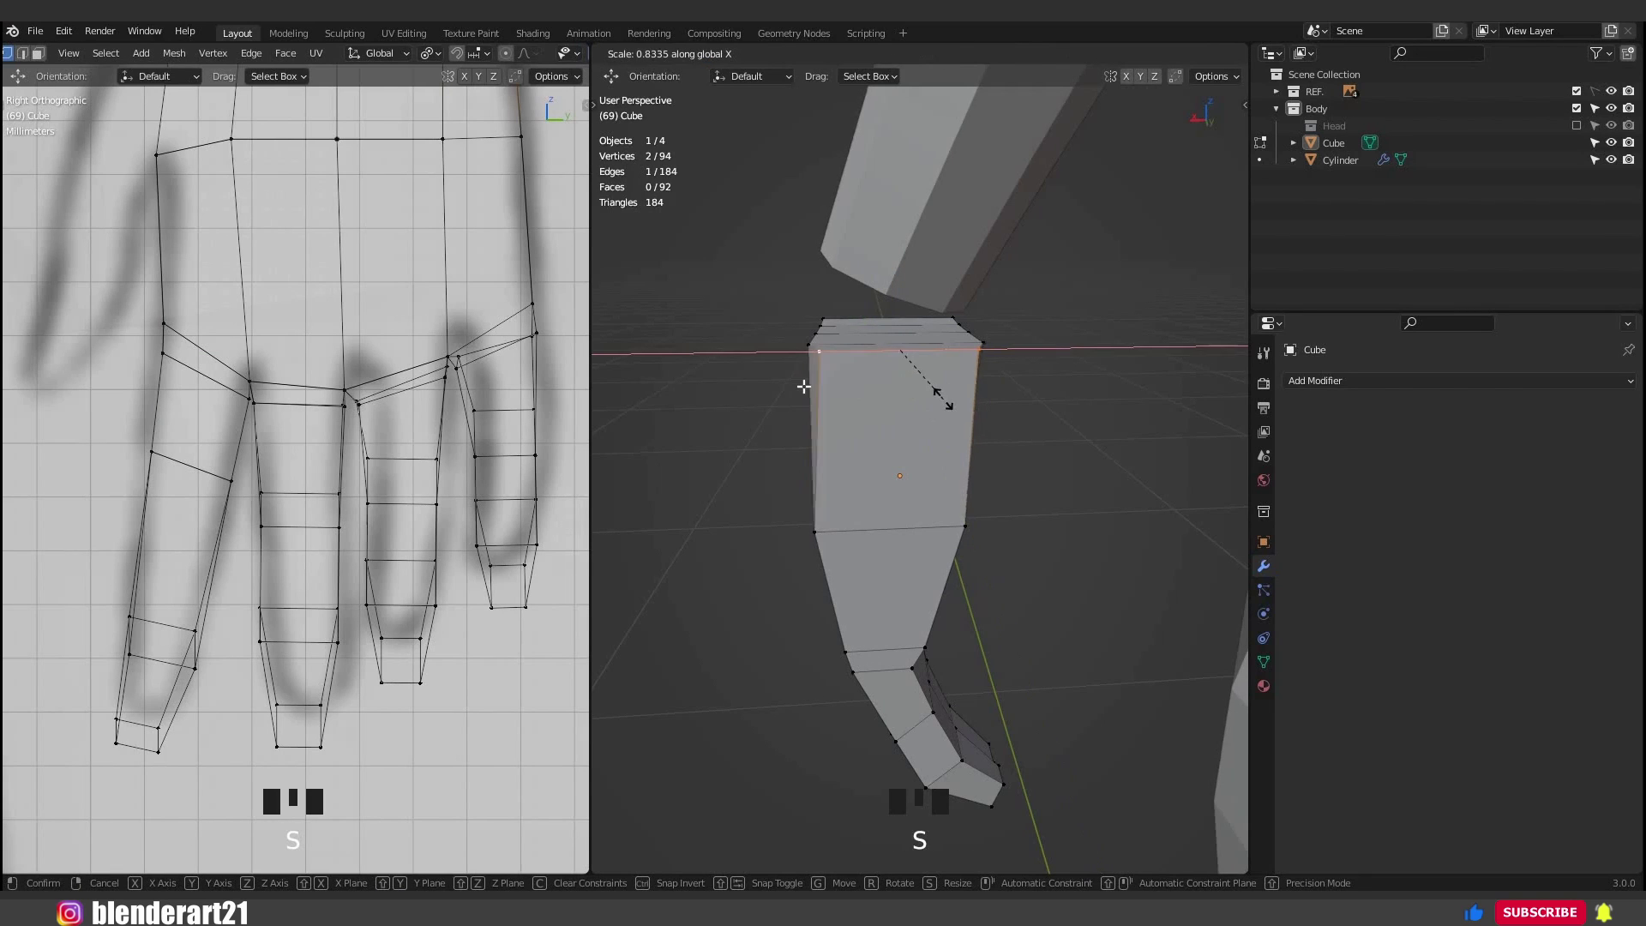
click(941, 401)
Narrow the wrist's edge on the thumb side by scaling it to about 0.67 along X.
middle_drag(941, 400, 887, 330)
click(1005, 348)
shift+click(884, 323)
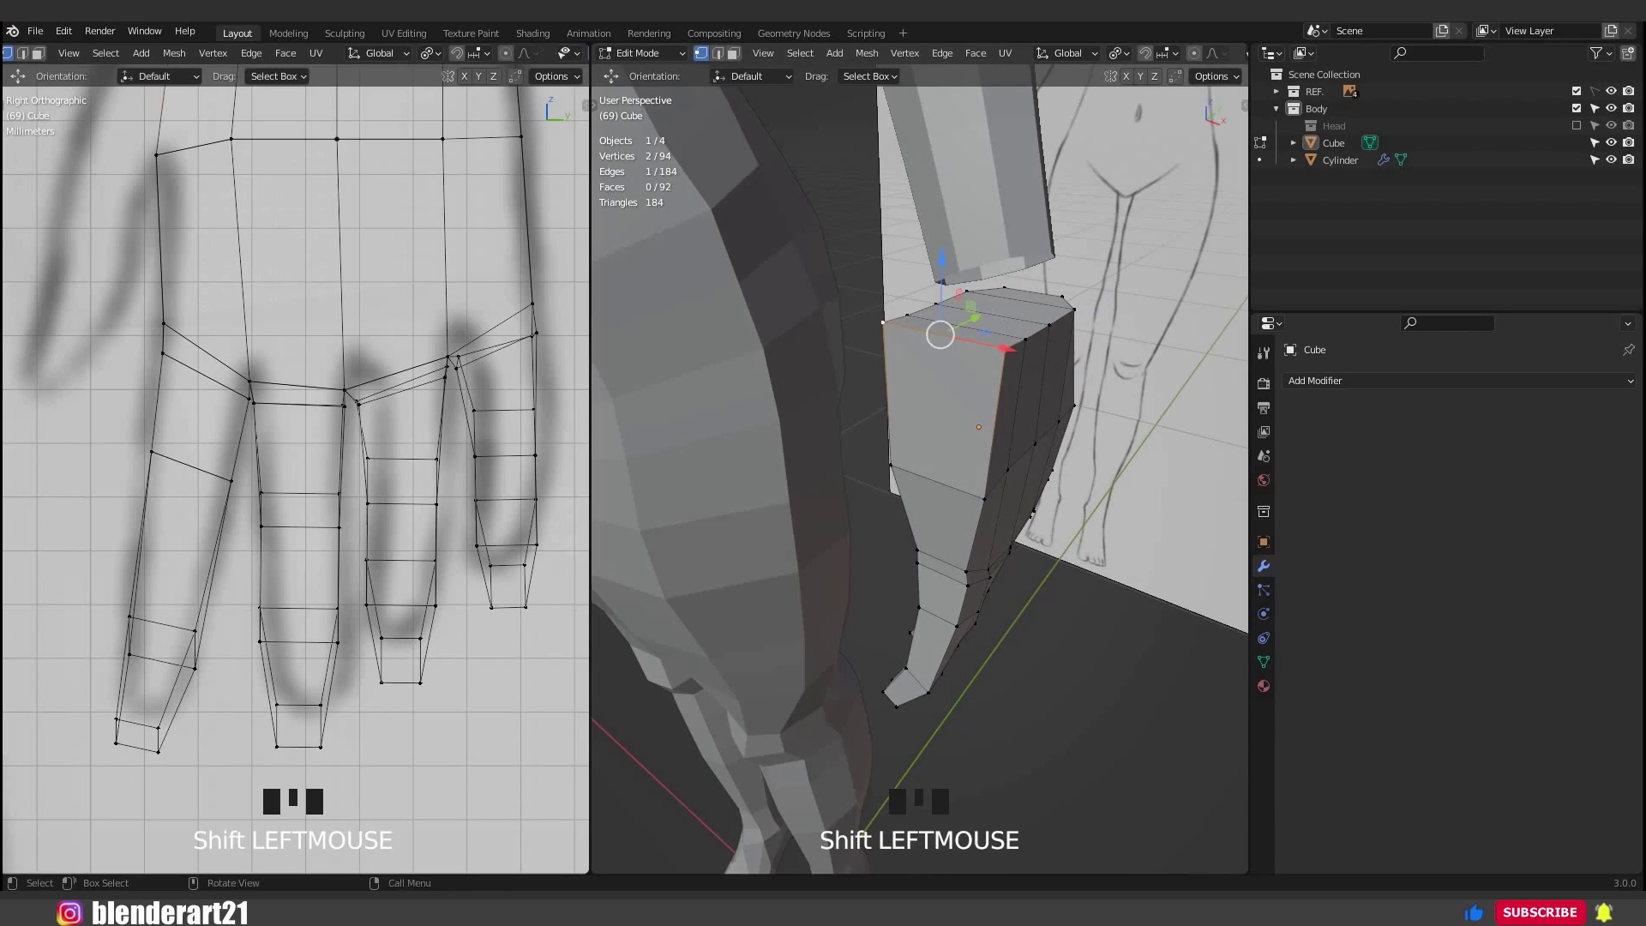
key(s)
key(x)
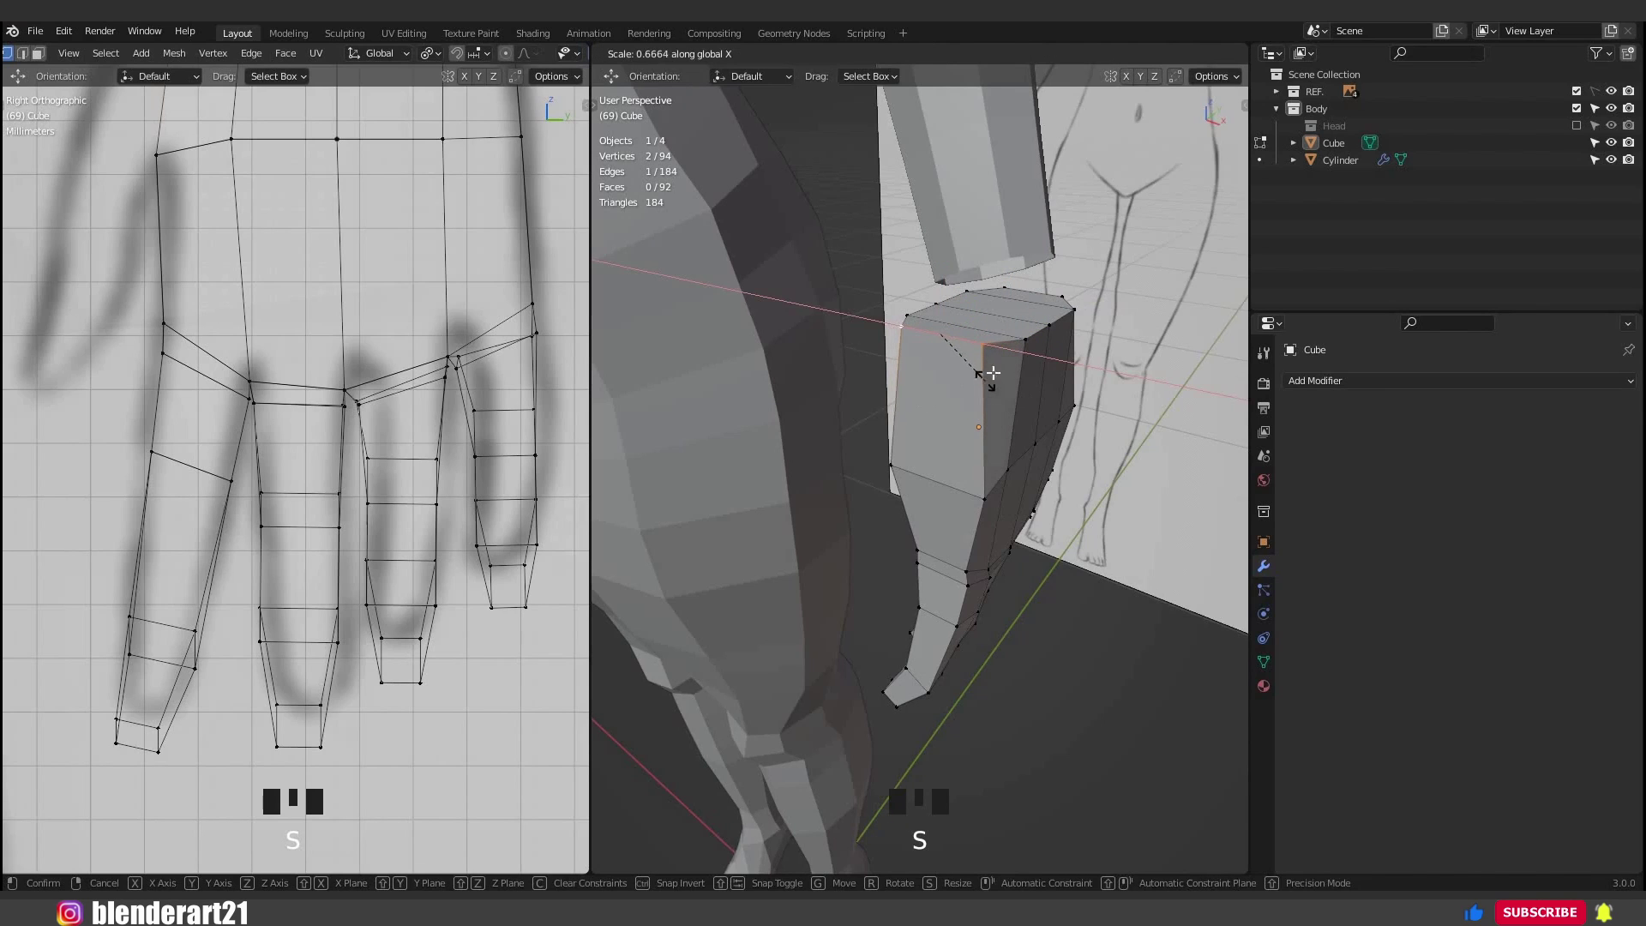
click(992, 373)
Add one centred loop cut around the upper palm, between the wrist and the mid-palm loop.
key(3)
click(896, 444)
key(KP_1)
scroll(1006, 433, up, 3)
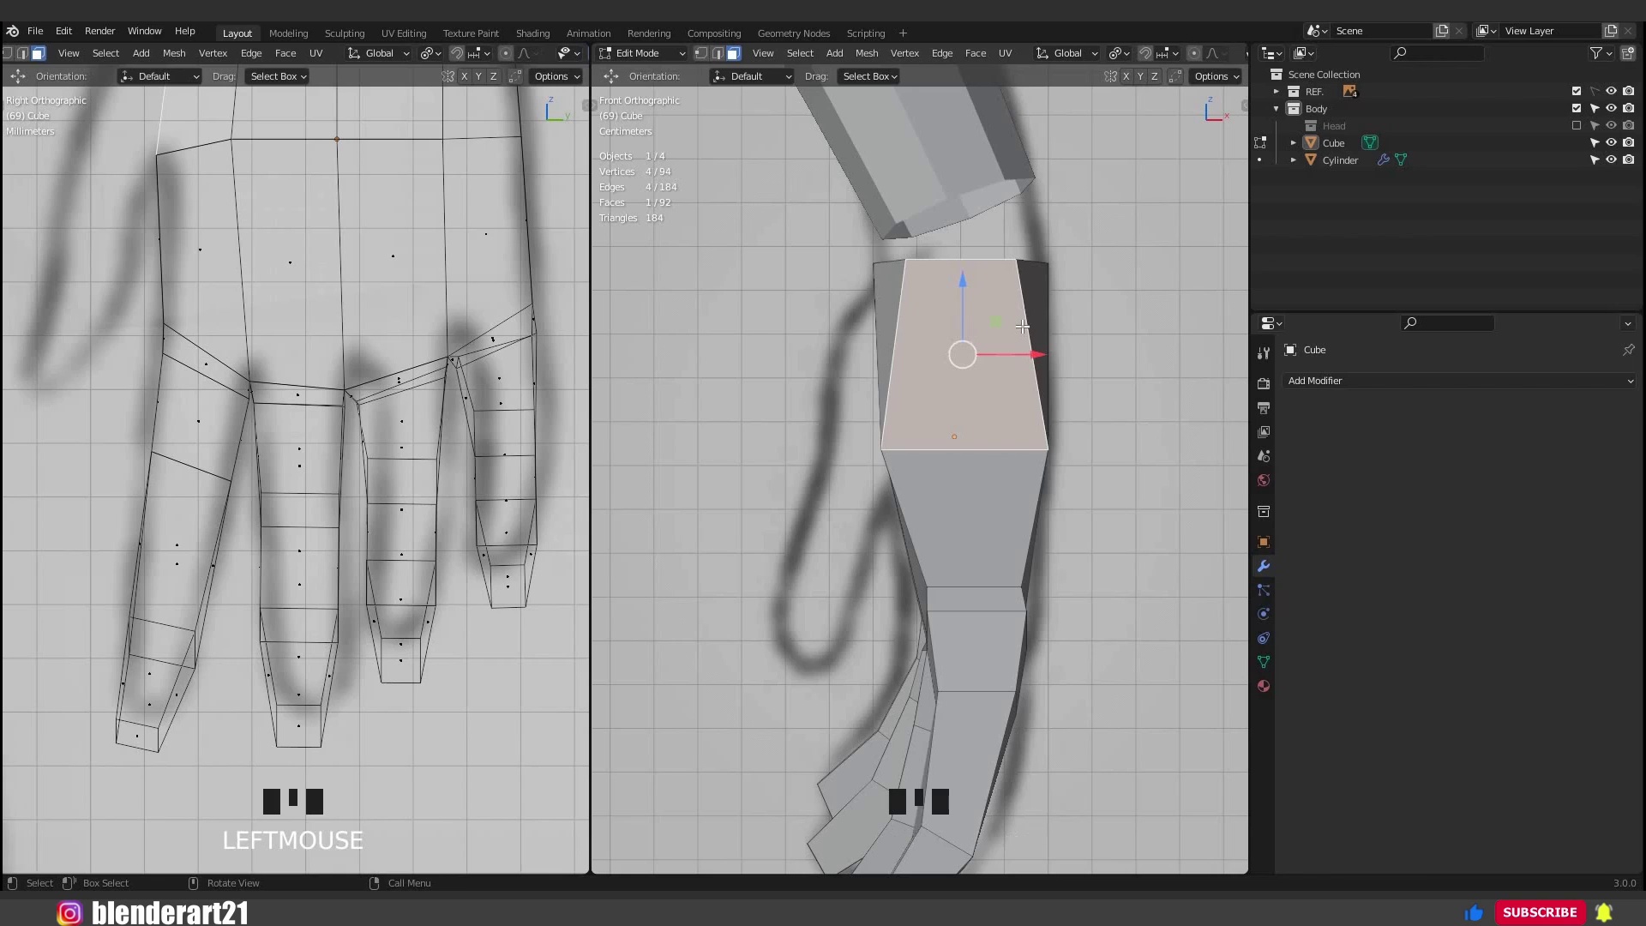
click(1041, 434)
scroll(1028, 428, down, 3)
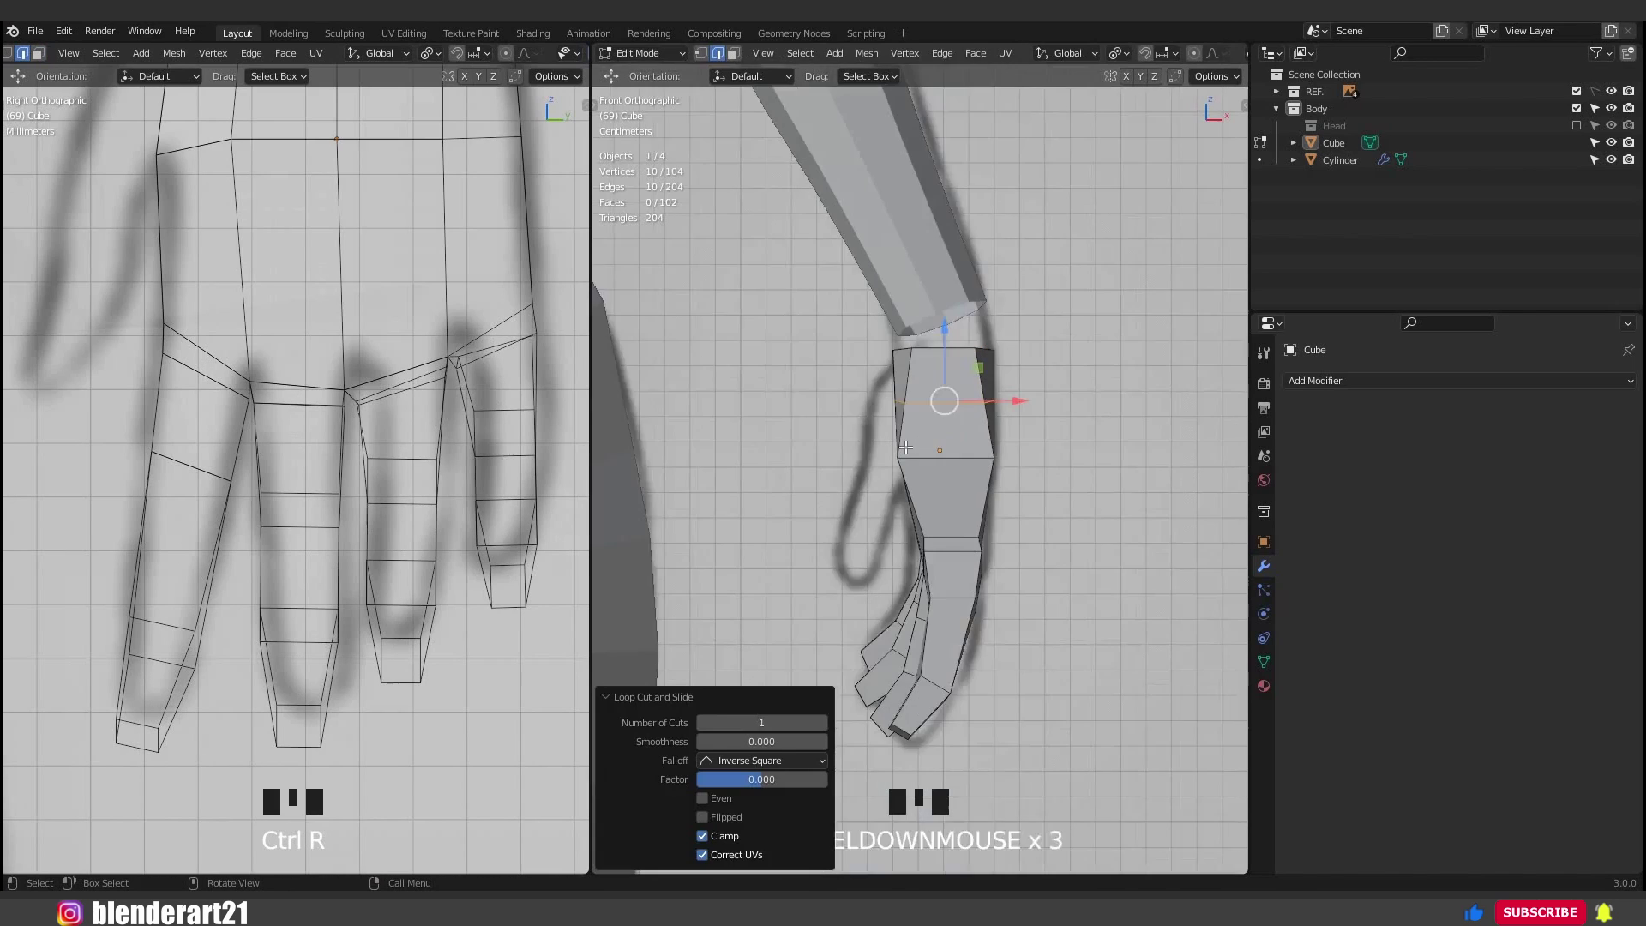
Slide the mid-palm edge on the thumb side toward the fingers with a factor of 0.256.
middle_drag(986, 429, 921, 472)
click(921, 473)
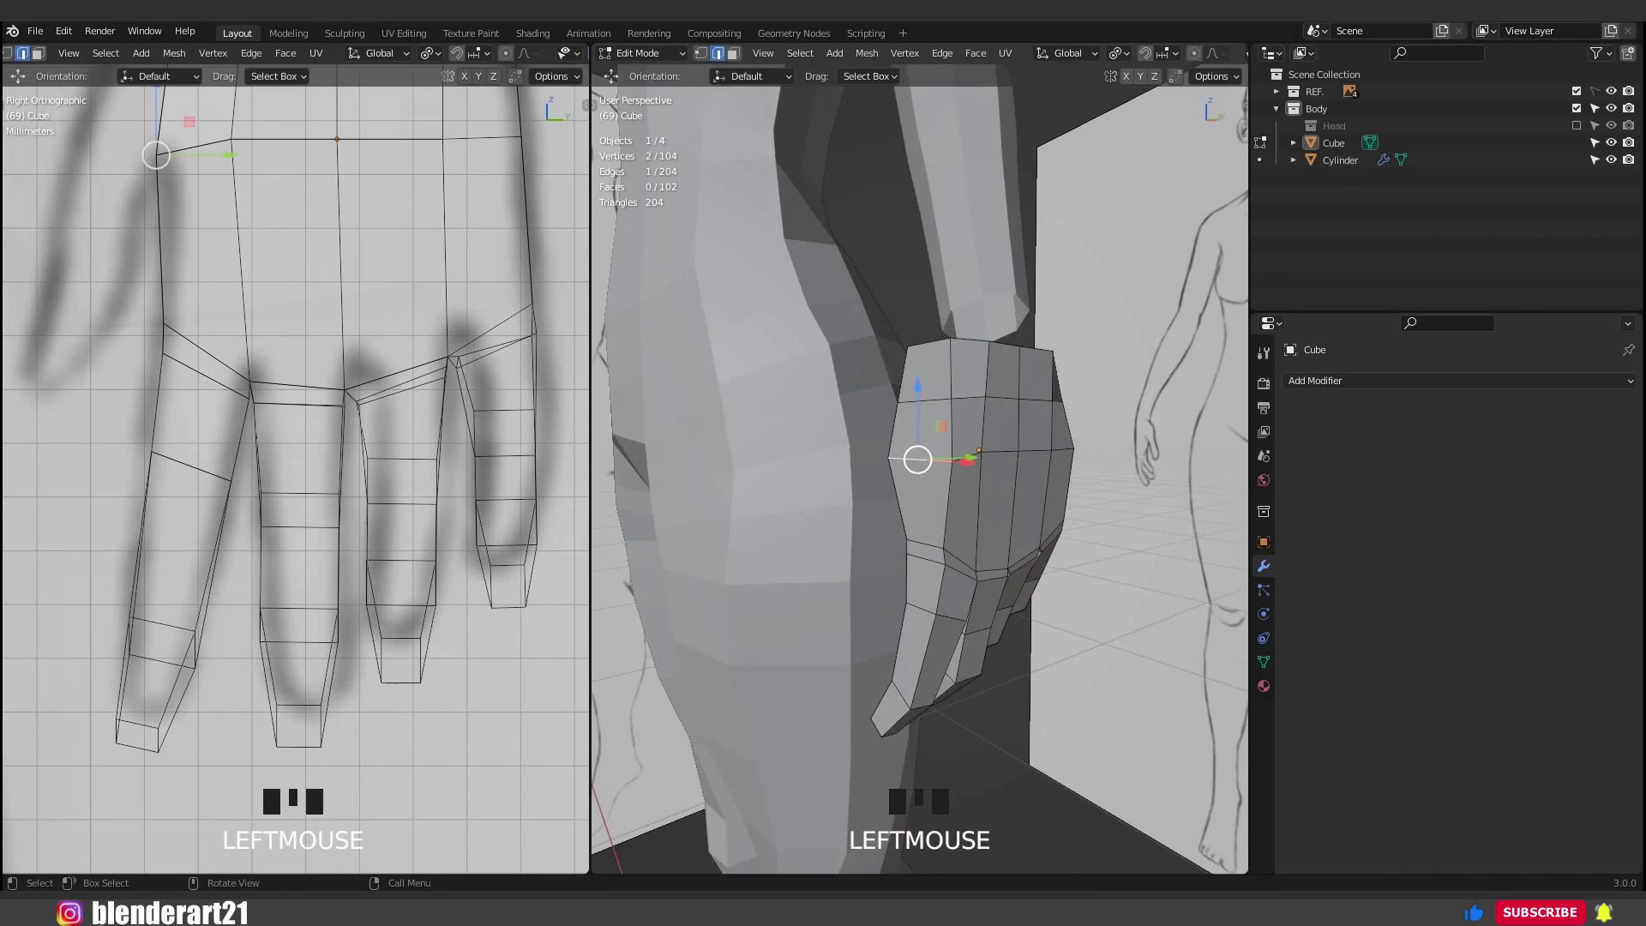
key(g)
key(g)
click(978, 464)
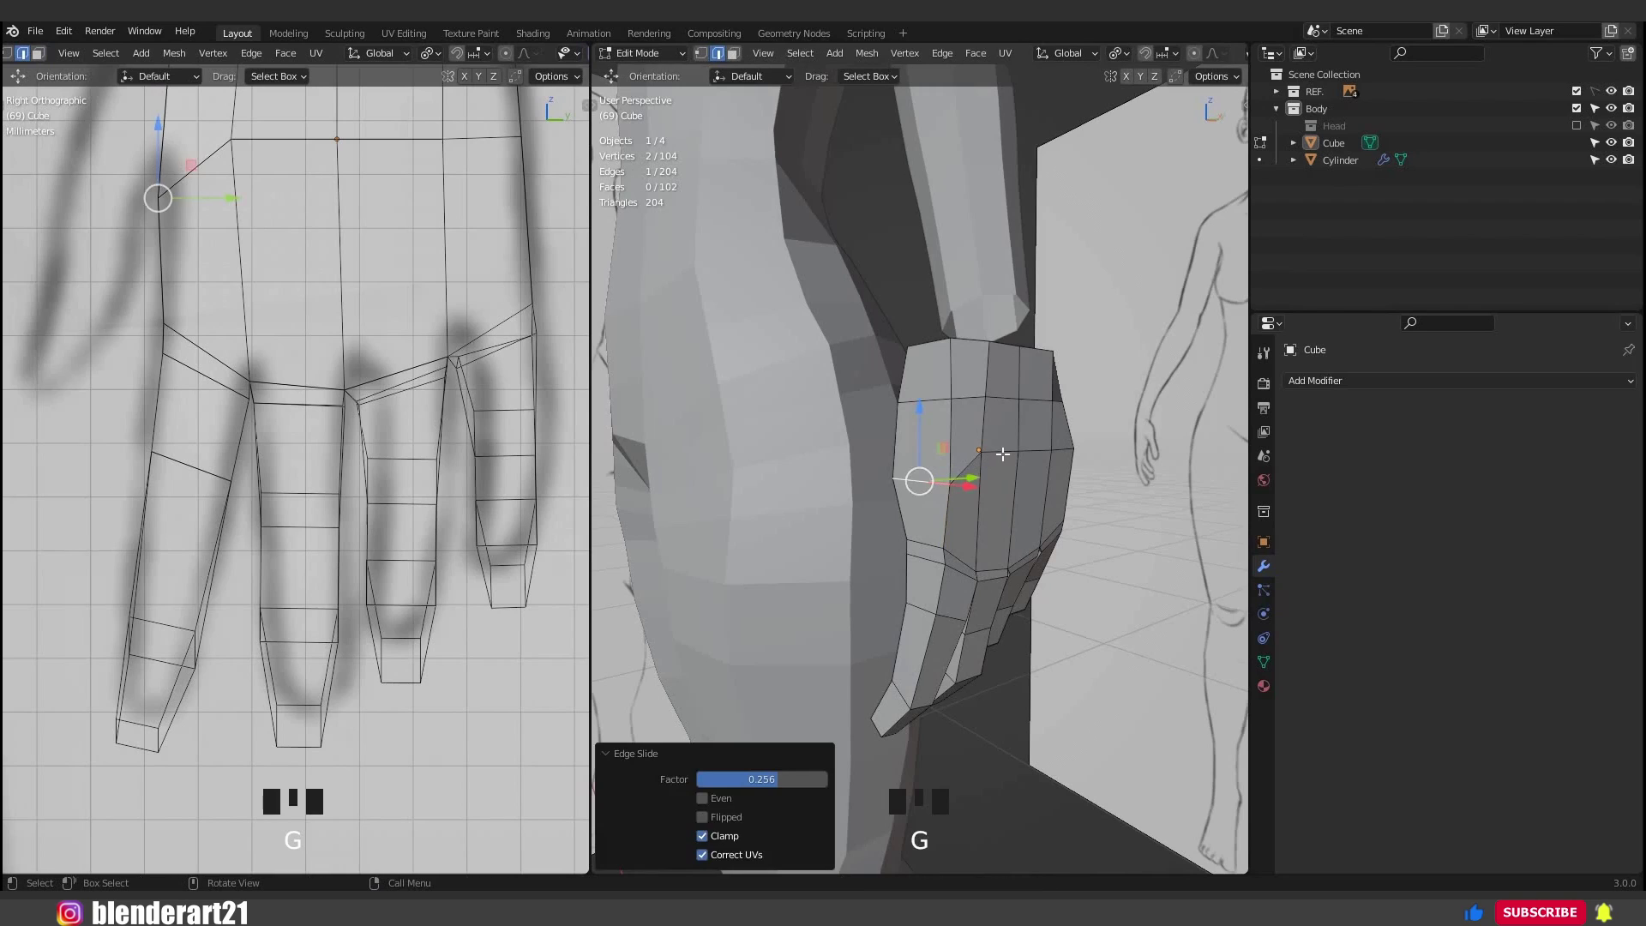
Rotate the palm's thumb-side face in side view and place one duplicate of it beside the palm.
click(964, 467)
click(1023, 454)
key(r)
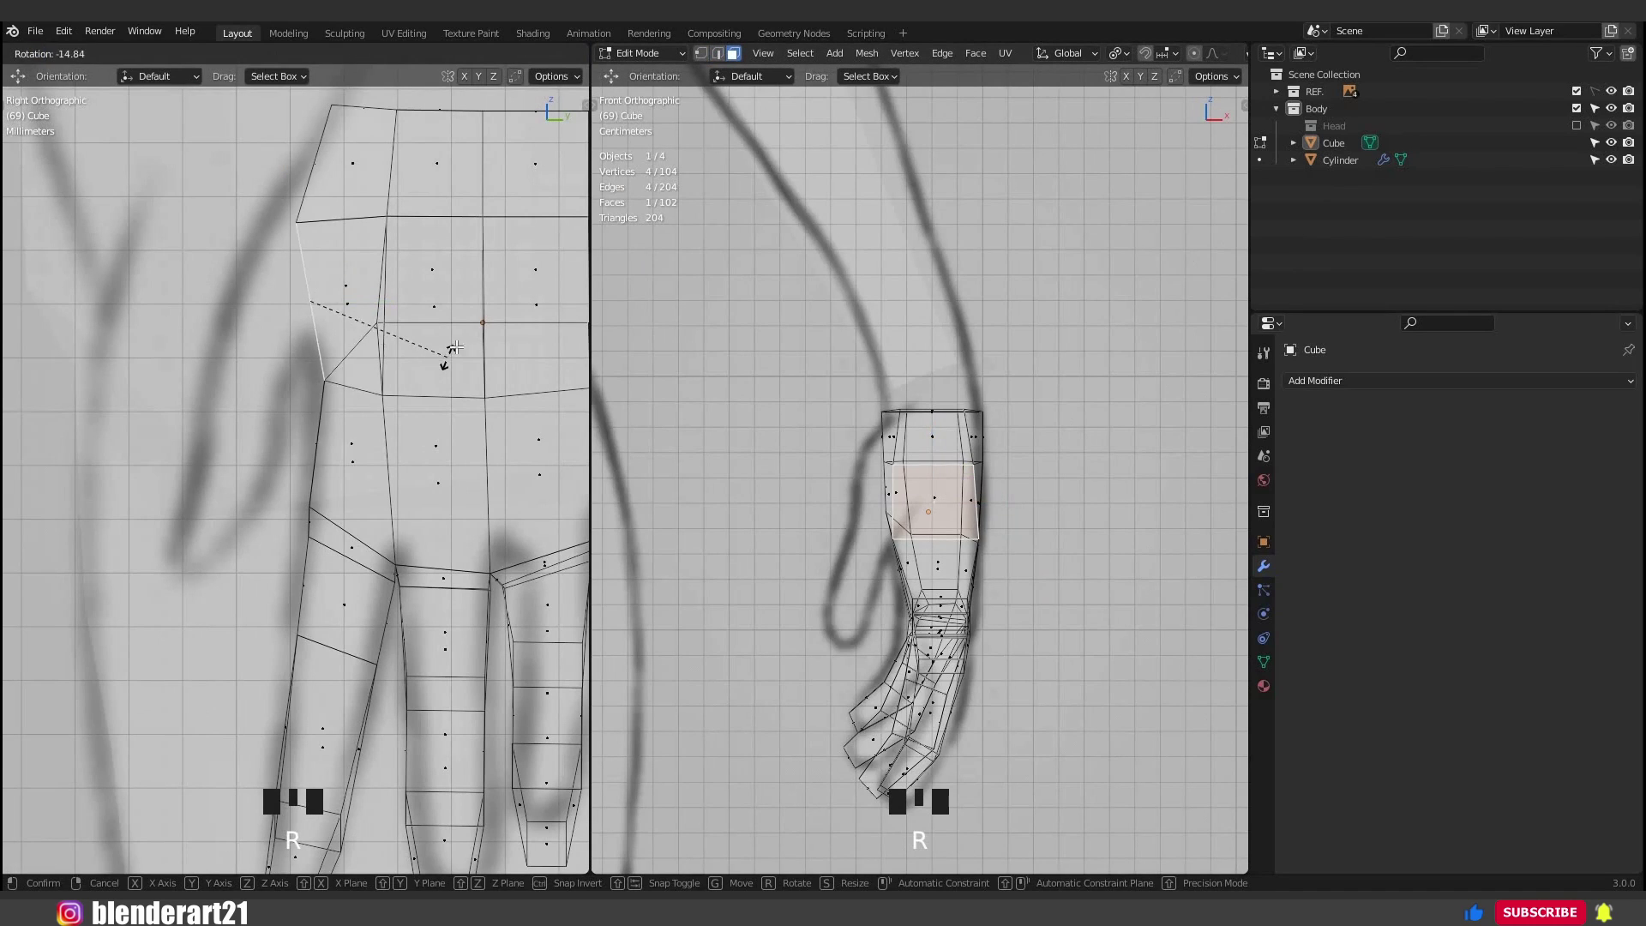
click(385, 357)
key(shift+d)
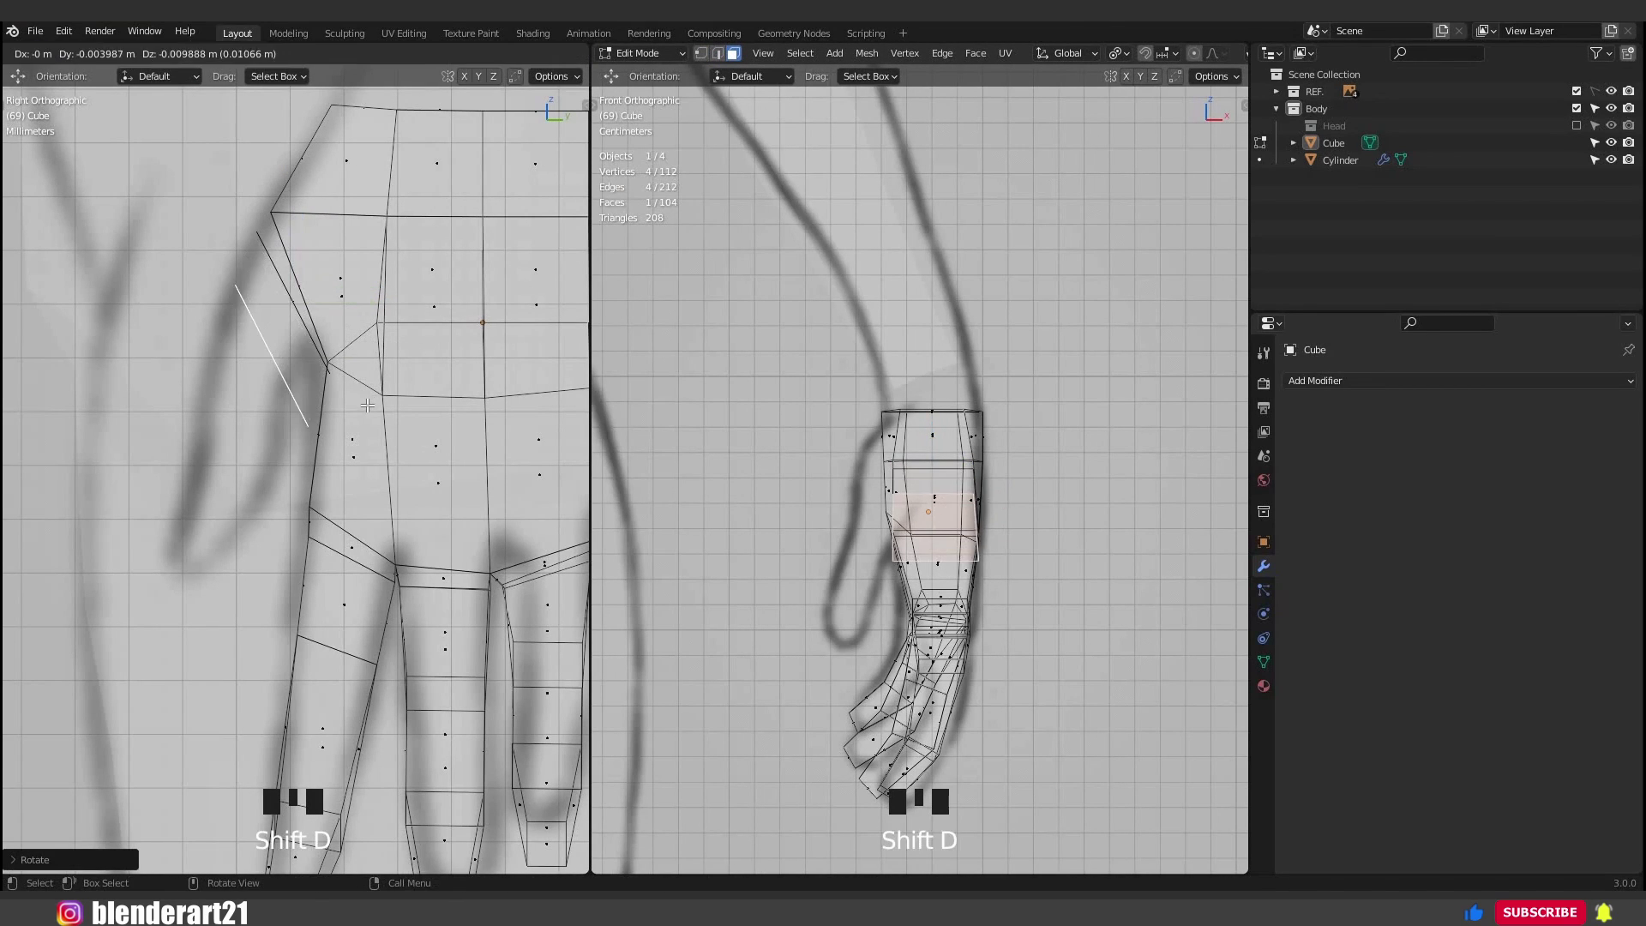
key(Escape)
key(ctrl+z)
Extrude the duplicated face along the thumb drawing, then rotate and shrink its end to form the thumb's base block.
key(e)
click(339, 474)
key(r)
click(403, 442)
key(s)
click(548, 478)
Move the whole thumb base block -0.016232 m along X and rotate it around Z.
key(ctrl+l)
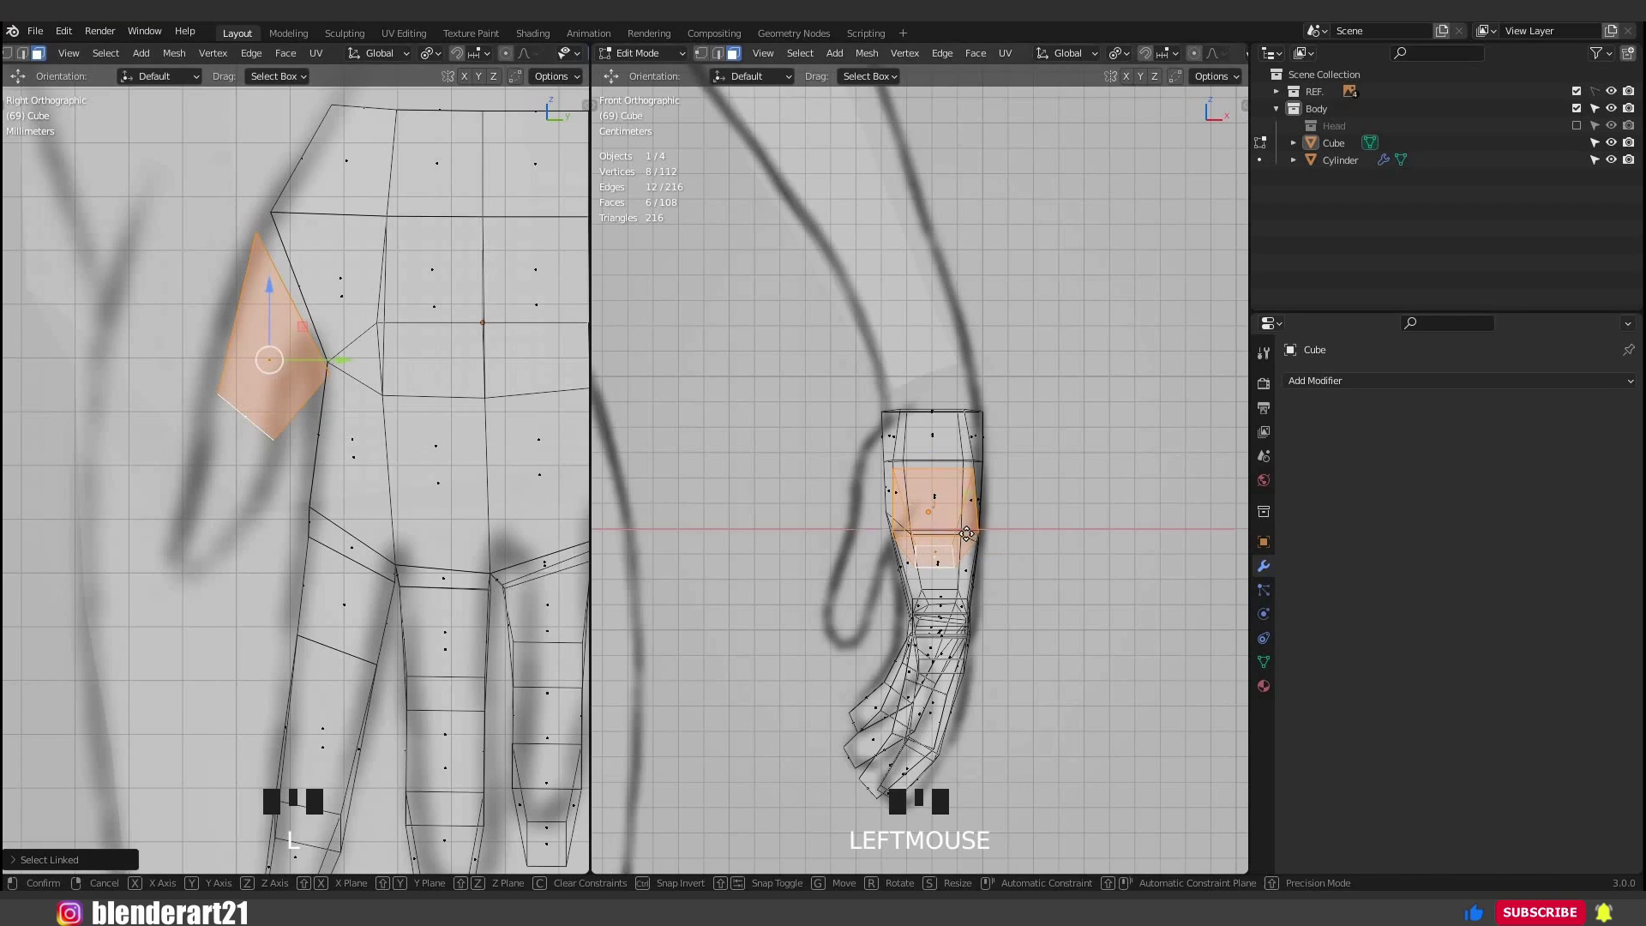
drag(973, 529, 934, 532)
key(r)
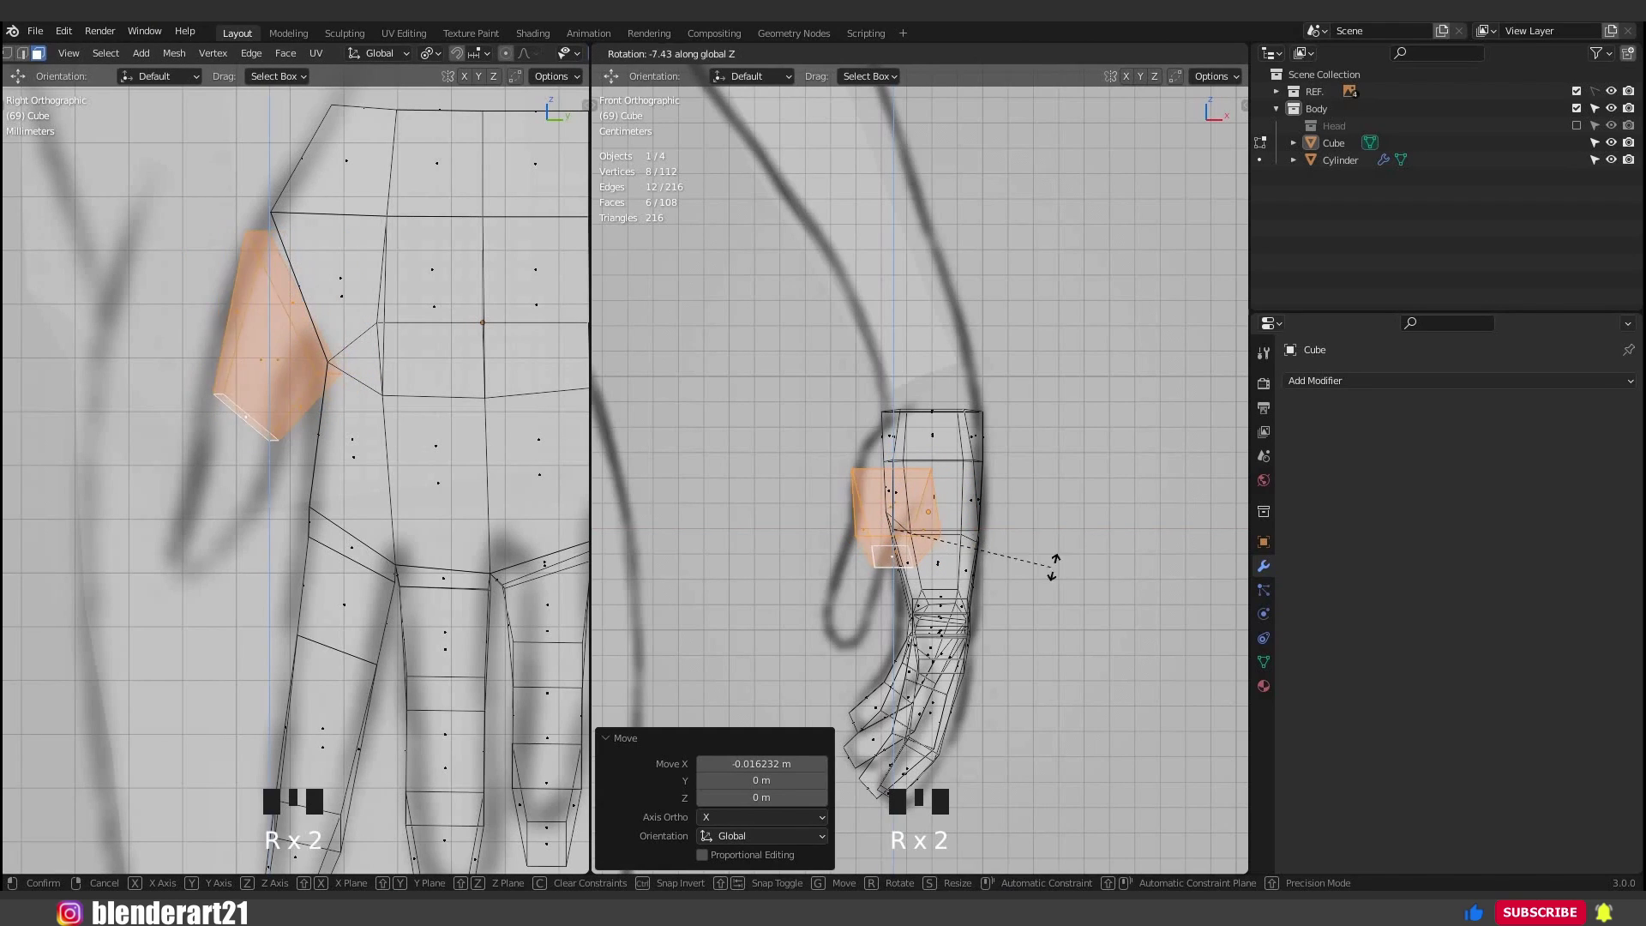
click(889, 483)
Move and scale the thumb block's face that faces the palm.
click(268, 386)
middle_drag(268, 386, 283, 446)
scroll(252, 398, up, 3)
click(220, 357)
drag(287, 390, 279, 384)
middle_drag(279, 385, 283, 480)
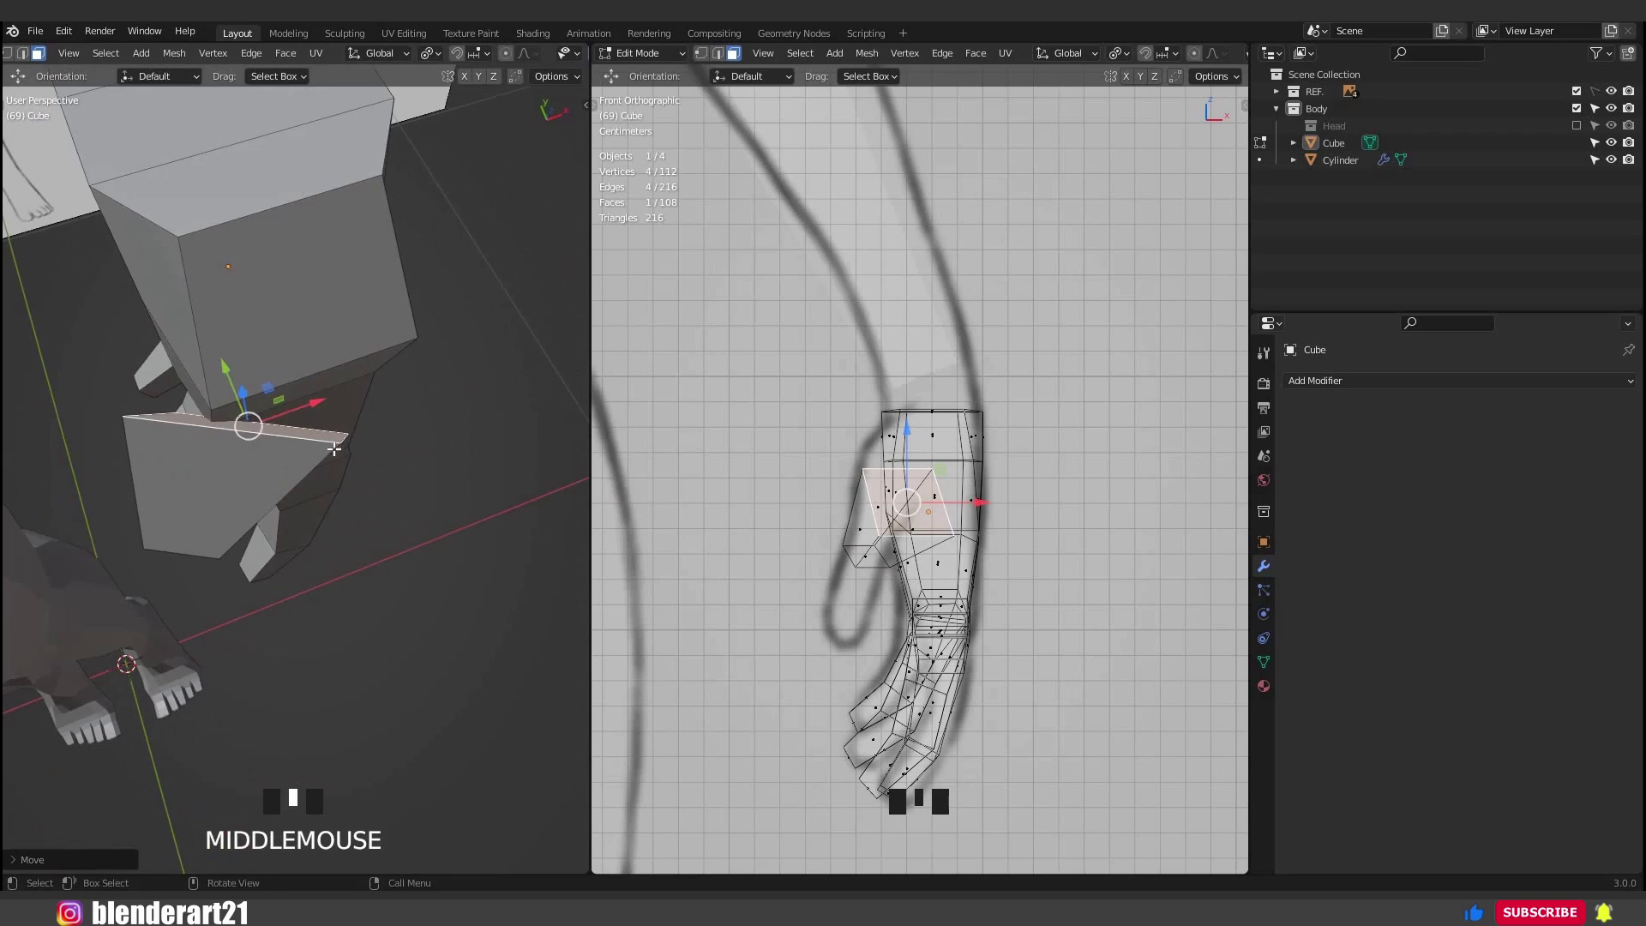
key(s)
click(291, 437)
Reposition the thumb block's individual corner vertices so its inner side follows the palm's edge.
drag(327, 401, 161, 294)
middle_drag(206, 343, 184, 283)
drag(296, 358, 302, 373)
drag(302, 373, 309, 398)
middle_drag(257, 394, 450, 330)
drag(326, 317, 326, 302)
click(326, 302)
middle_drag(264, 392, 469, 341)
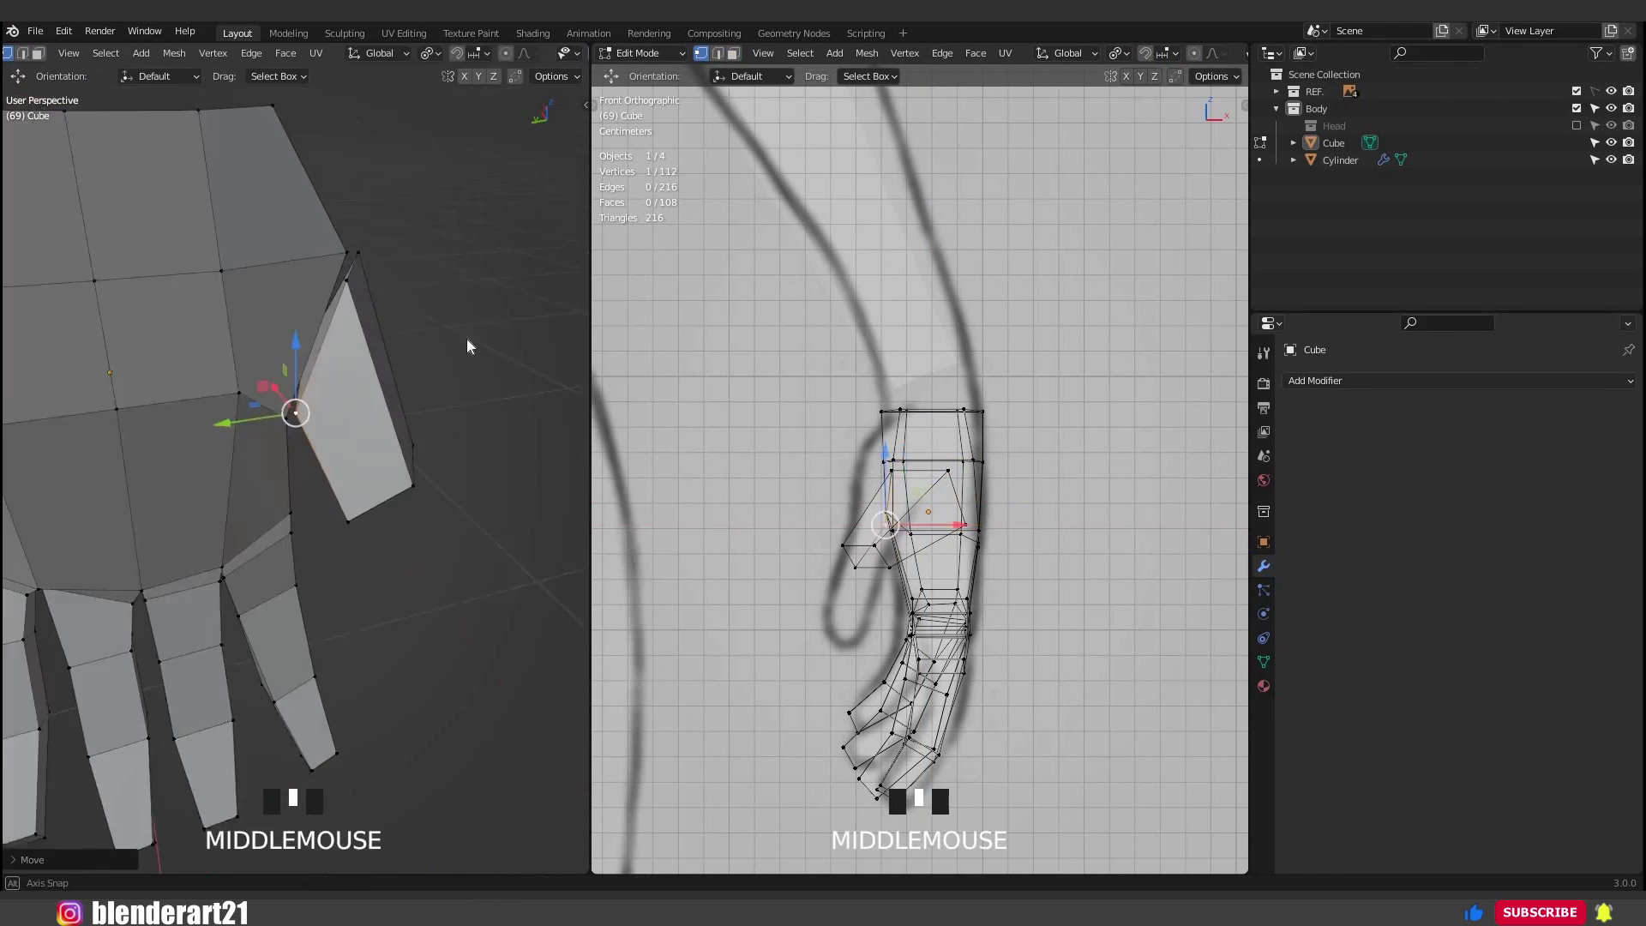
Extrude the thumb block's lower end loop a short distance down along the thumb drawing.
key(Tab)
scroll(240, 350, down, 3)
key(KP_1)
key(KP_3)
scroll(323, 494, up, 3)
key(alt+z)
scroll(300, 463, up, 1)
key(Tab)
alt+click(272, 436)
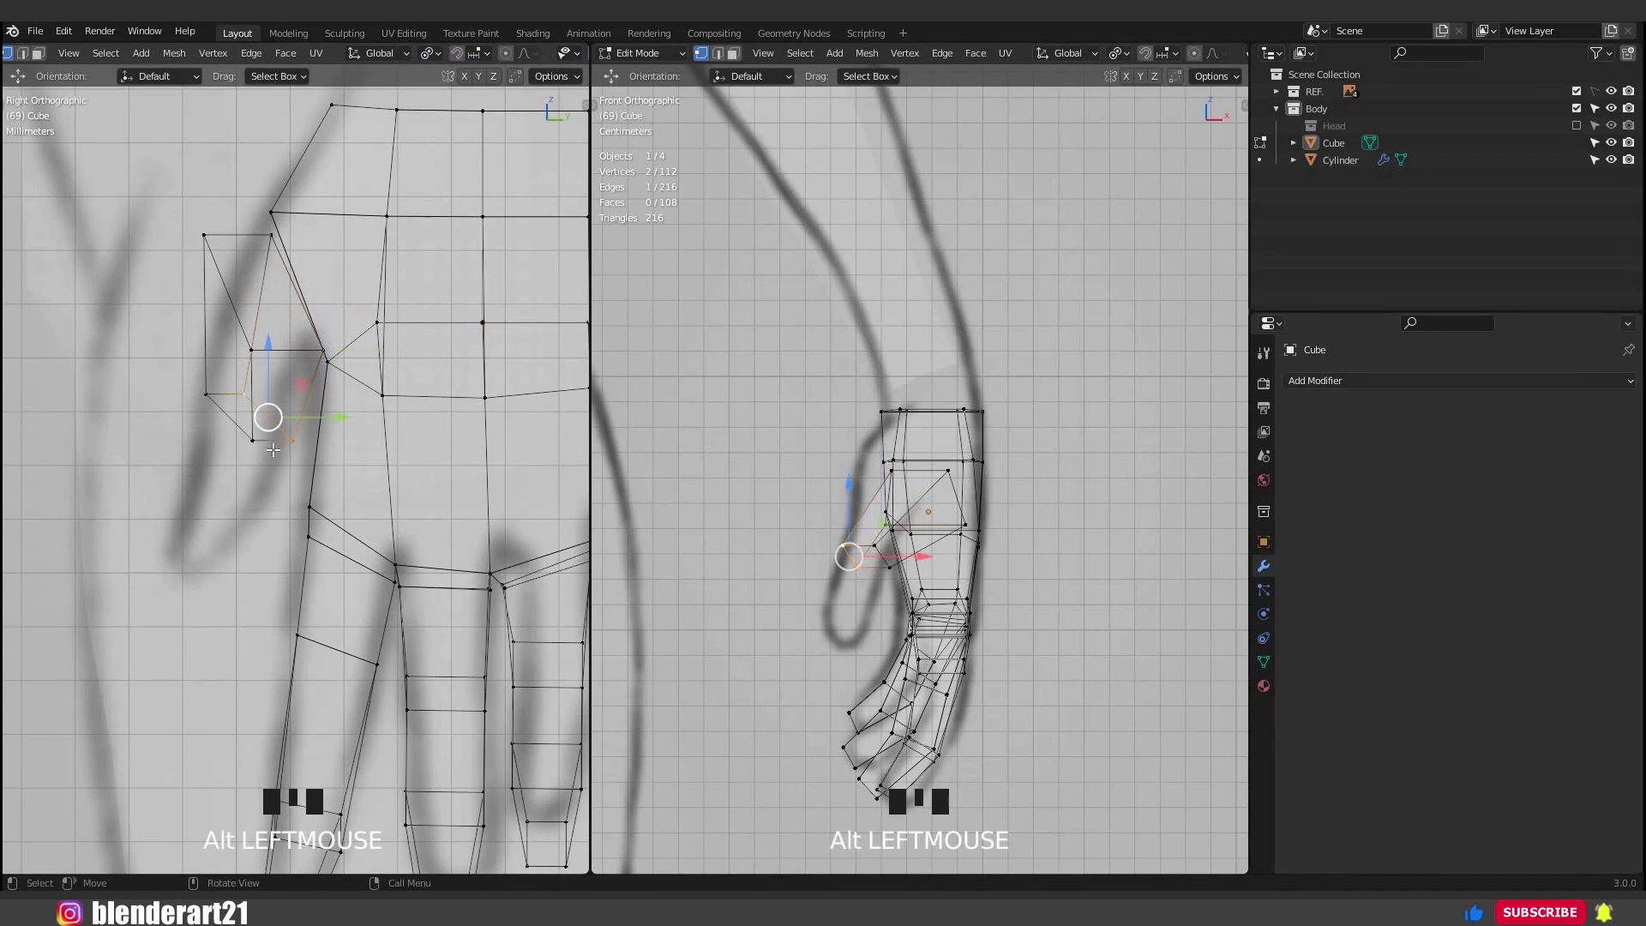
key(e)
click(266, 538)
Extrude the thumb's end again down to the drawn thumb tip and scale the new end smaller.
key(e)
click(227, 643)
key(g)
click(225, 647)
key(s)
key(s)
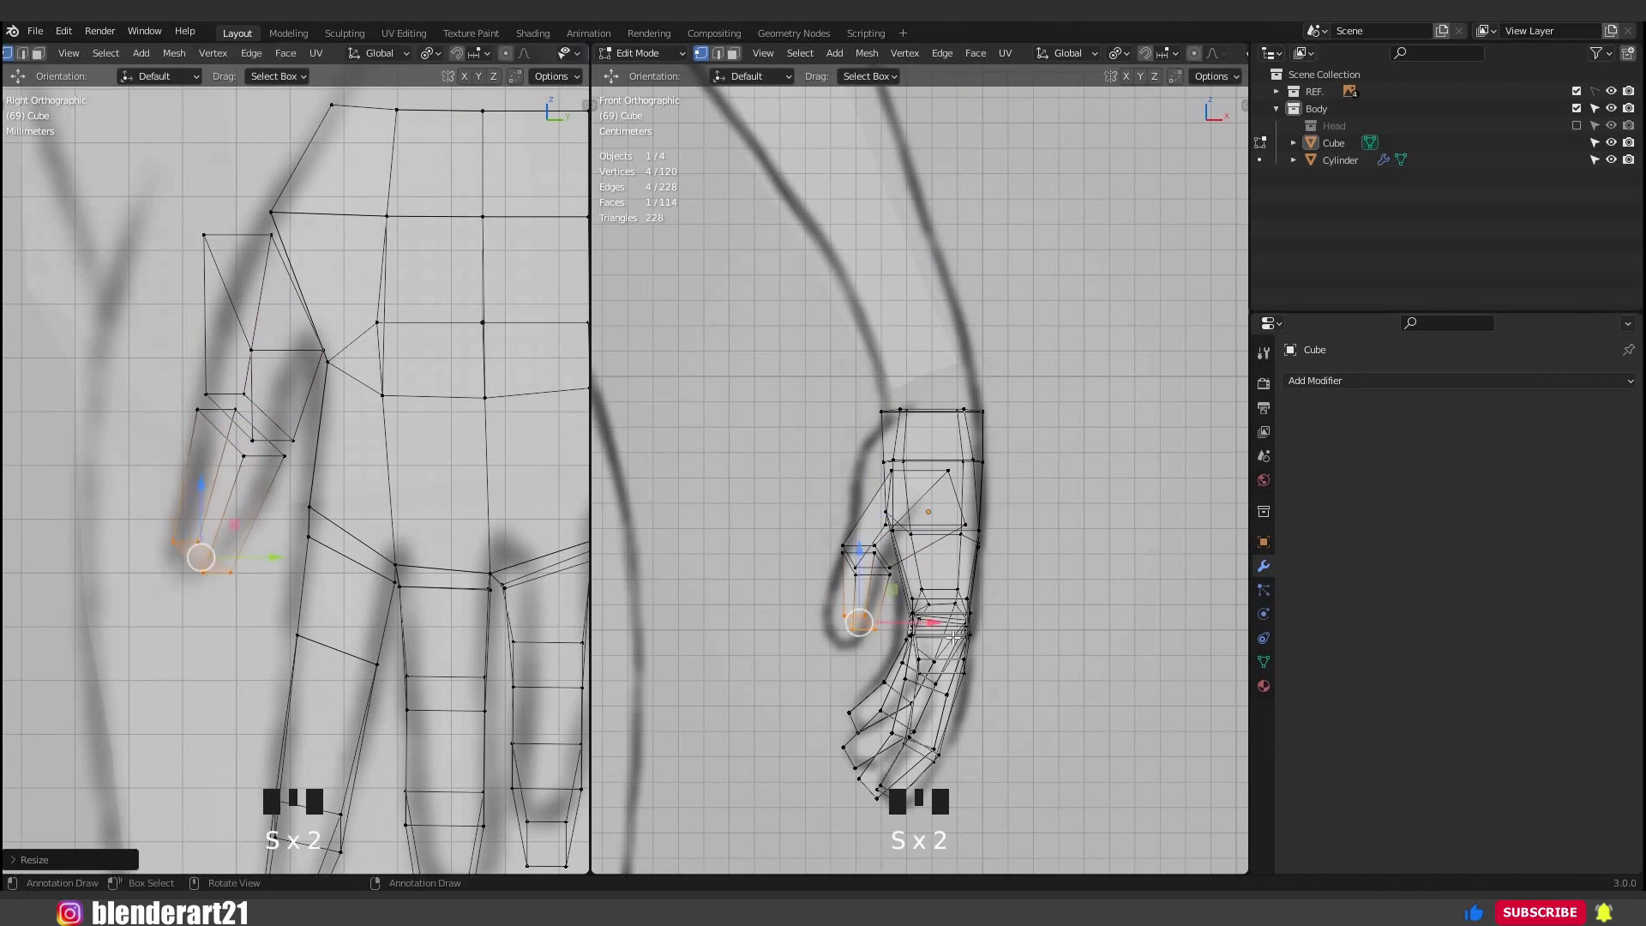
Move the thumb's tip -0.006425 m along X and -0.005749 m along Z in front view.
key(g)
key(g)
click(909, 605)
scroll(908, 605, up, 4)
mouse_move(961, 340)
shift+middle_down()
mouse_move(1024, 303)
mouse_move(1001, 380)
shift+middle_up()
Reposition the thumb's tip face in side view, finishing with a -0.0031 m shift along Y.
key(alt+z)
scroll(1026, 296, down, 2)
scroll(1020, 325, up, 2)
key(KP_3)
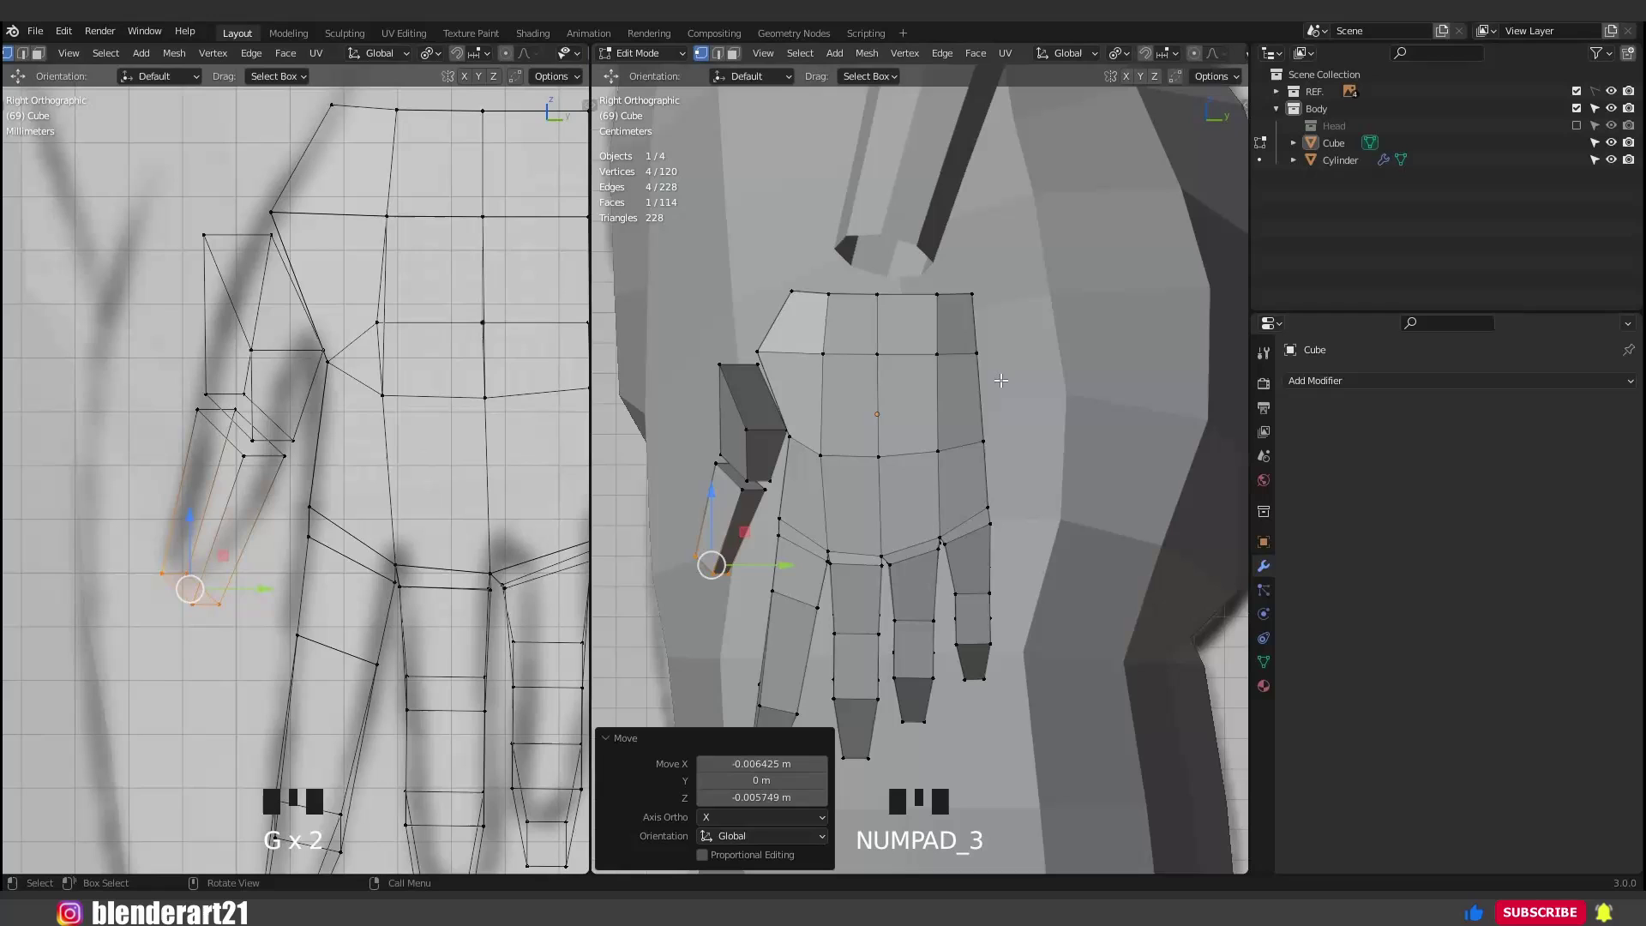
click(260, 592)
drag(782, 564, 755, 557)
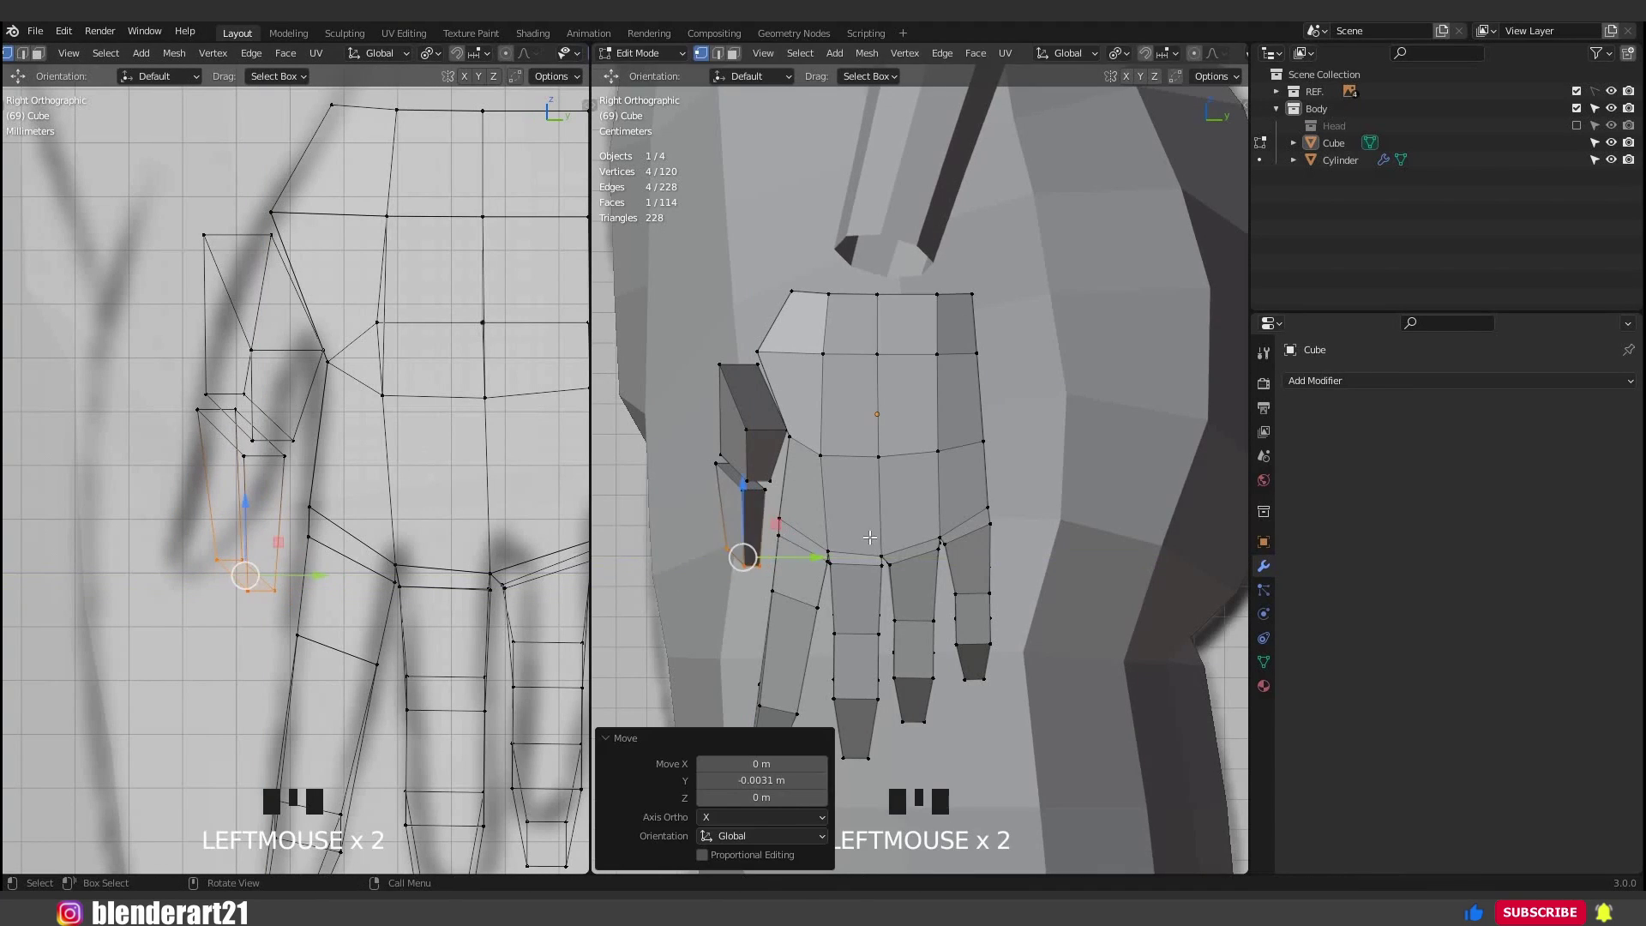
Select the edge loop at the top of the thumb's end segment and move it 0.005055 m along X.
key(KP_1)
drag(921, 559, 925, 562)
scroll(922, 467, up, 3)
alt+click(887, 447)
drag(911, 449, 997, 482)
alt+shift+click(928, 467)
key(alt+z)
shift+click(901, 491)
key(alt+z)
key(alt+z)
key(alt+z)
alt+click(911, 505)
alt+shift+click(885, 461)
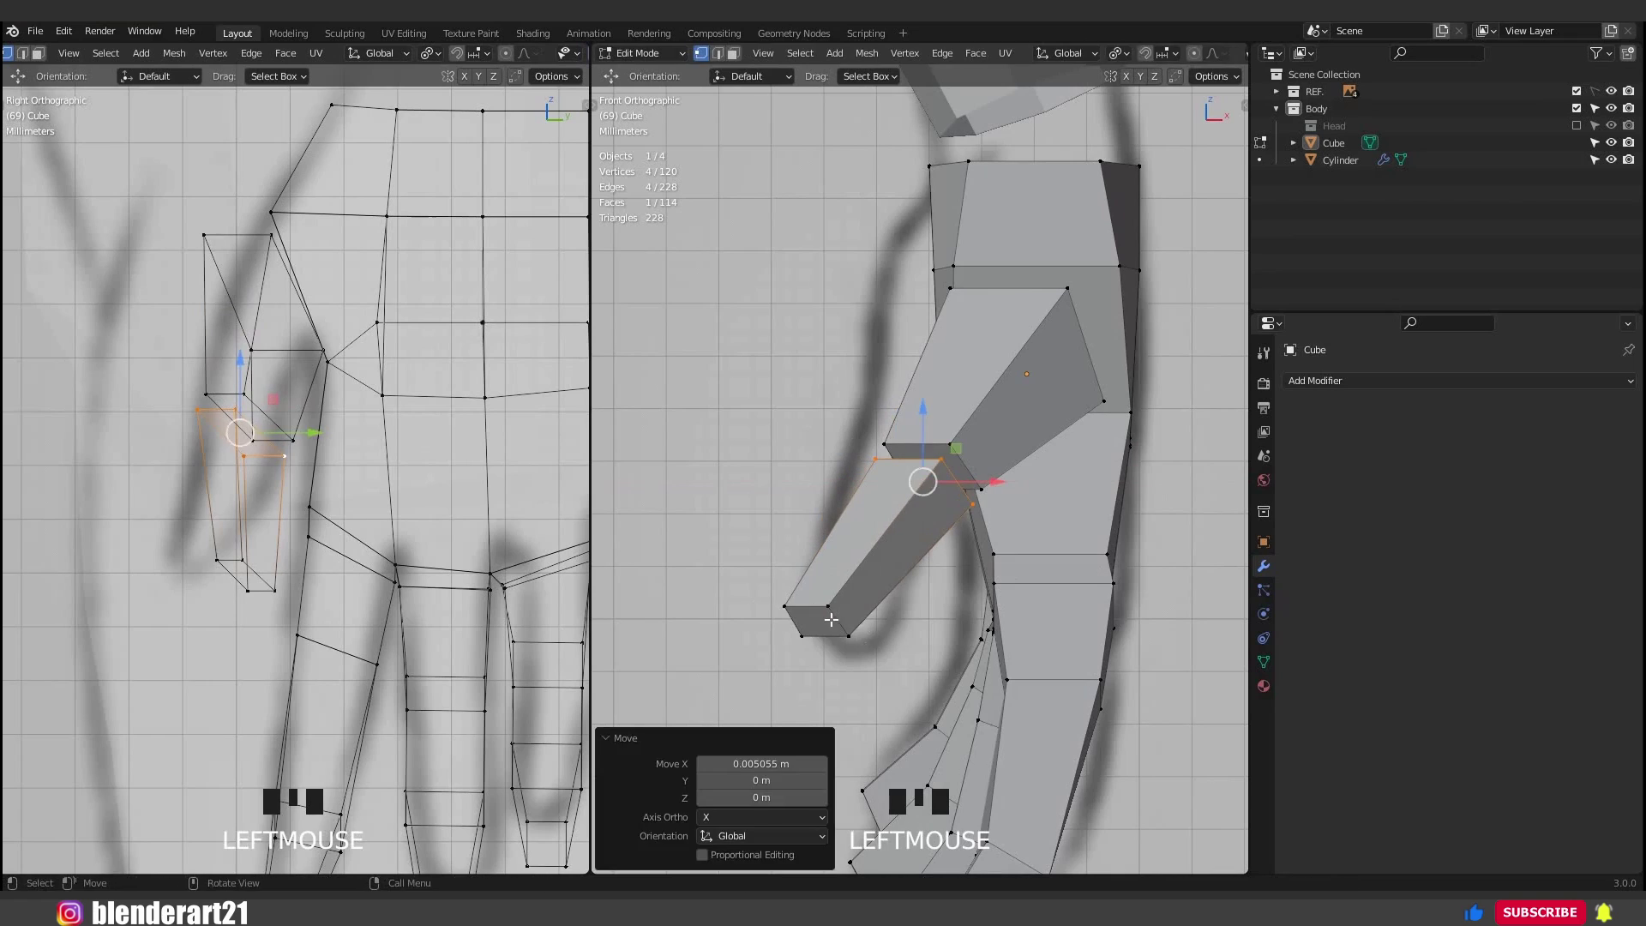
Scale the thumb's tip face in front view and shift it slightly along Y in side view.
alt+click(832, 618)
key(s)
click(893, 625)
drag(890, 624, 905, 623)
key(ctrl+z)
drag(279, 577, 269, 576)
key(shift+z)
scroll(271, 576, down, 3)
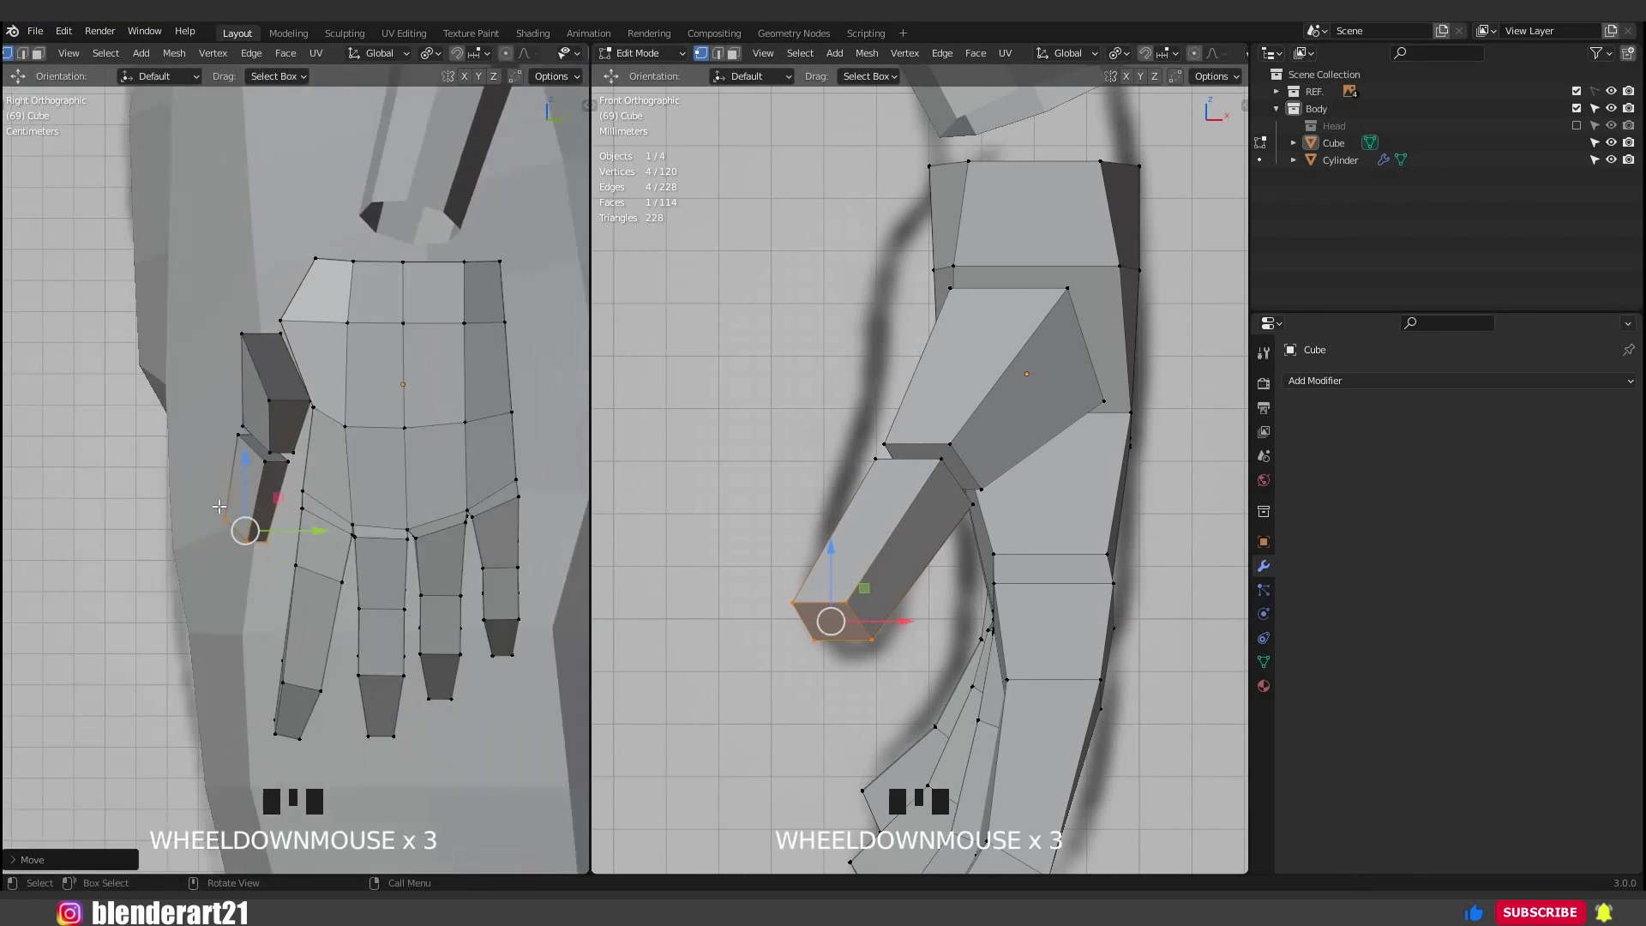
Rotate the thumb's tip face and scale it down.
scroll(286, 615, up, 2)
middle_drag(171, 576, 103, 360)
key(r)
key(s)
click(274, 586)
key(Tab)
key(Tab)
Delete the four faces covering the joints between palm and thumb block and between thumb block and thumb segments.
key(3)
click(330, 339)
shift+click(266, 305)
shift+click(233, 410)
shift+click(94, 360)
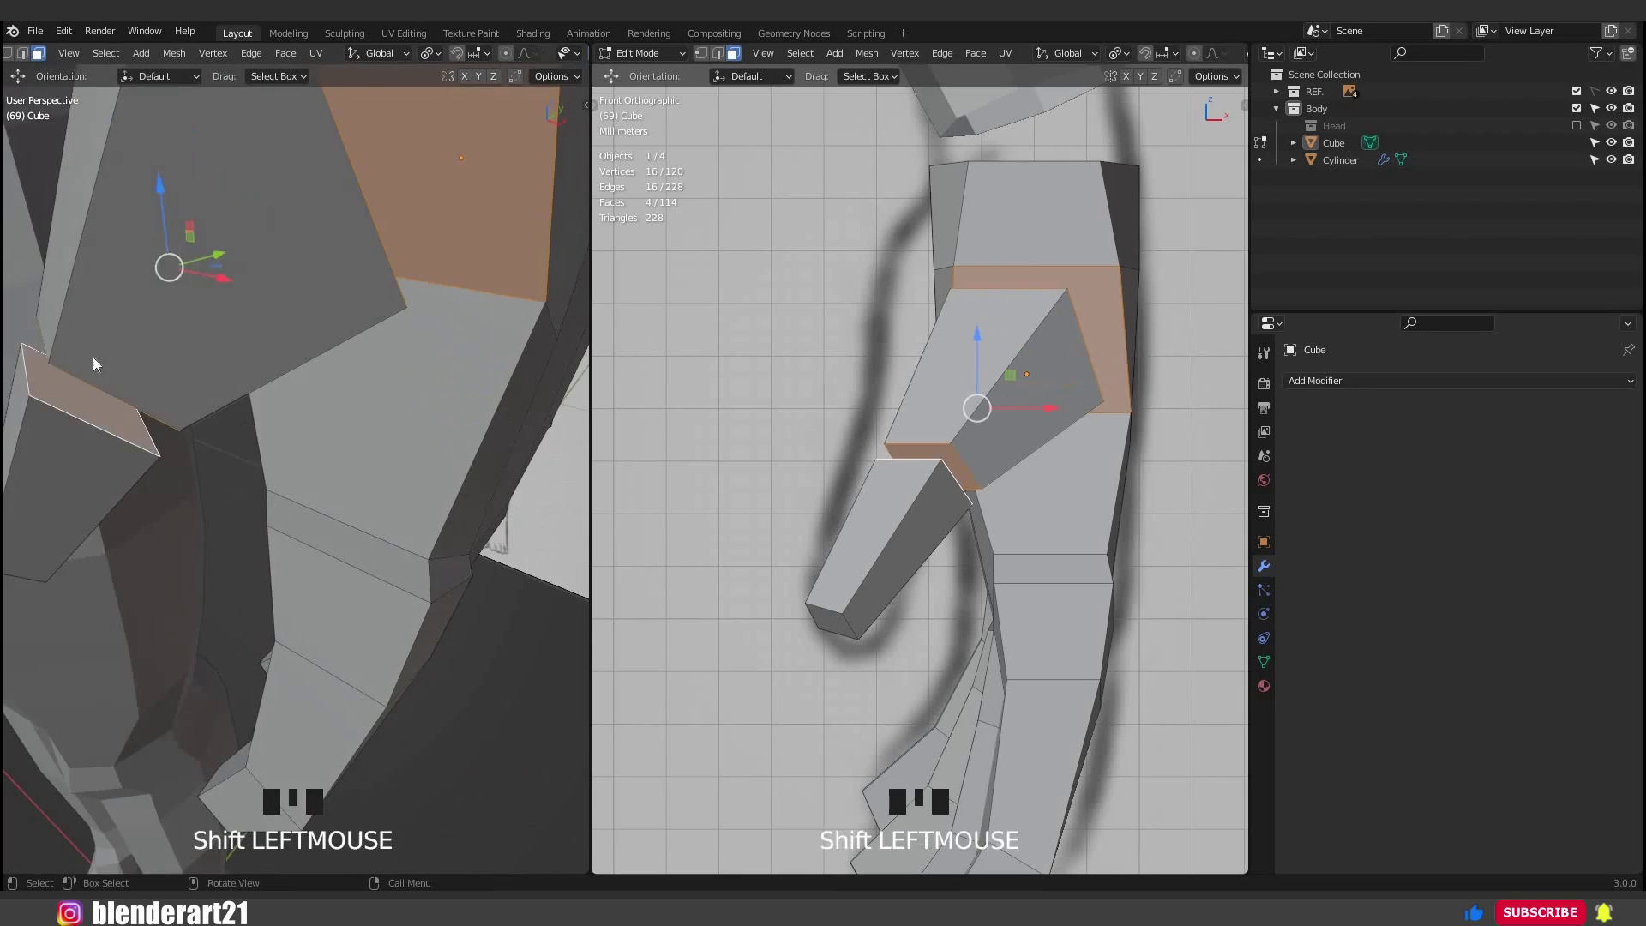
key(x)
click(92, 356)
Fill a face joining the thumb block's upper edge to the palm's edge above it.
scroll(338, 361, down, 3)
middle_drag(337, 360, 249, 266)
key(1)
click(182, 249)
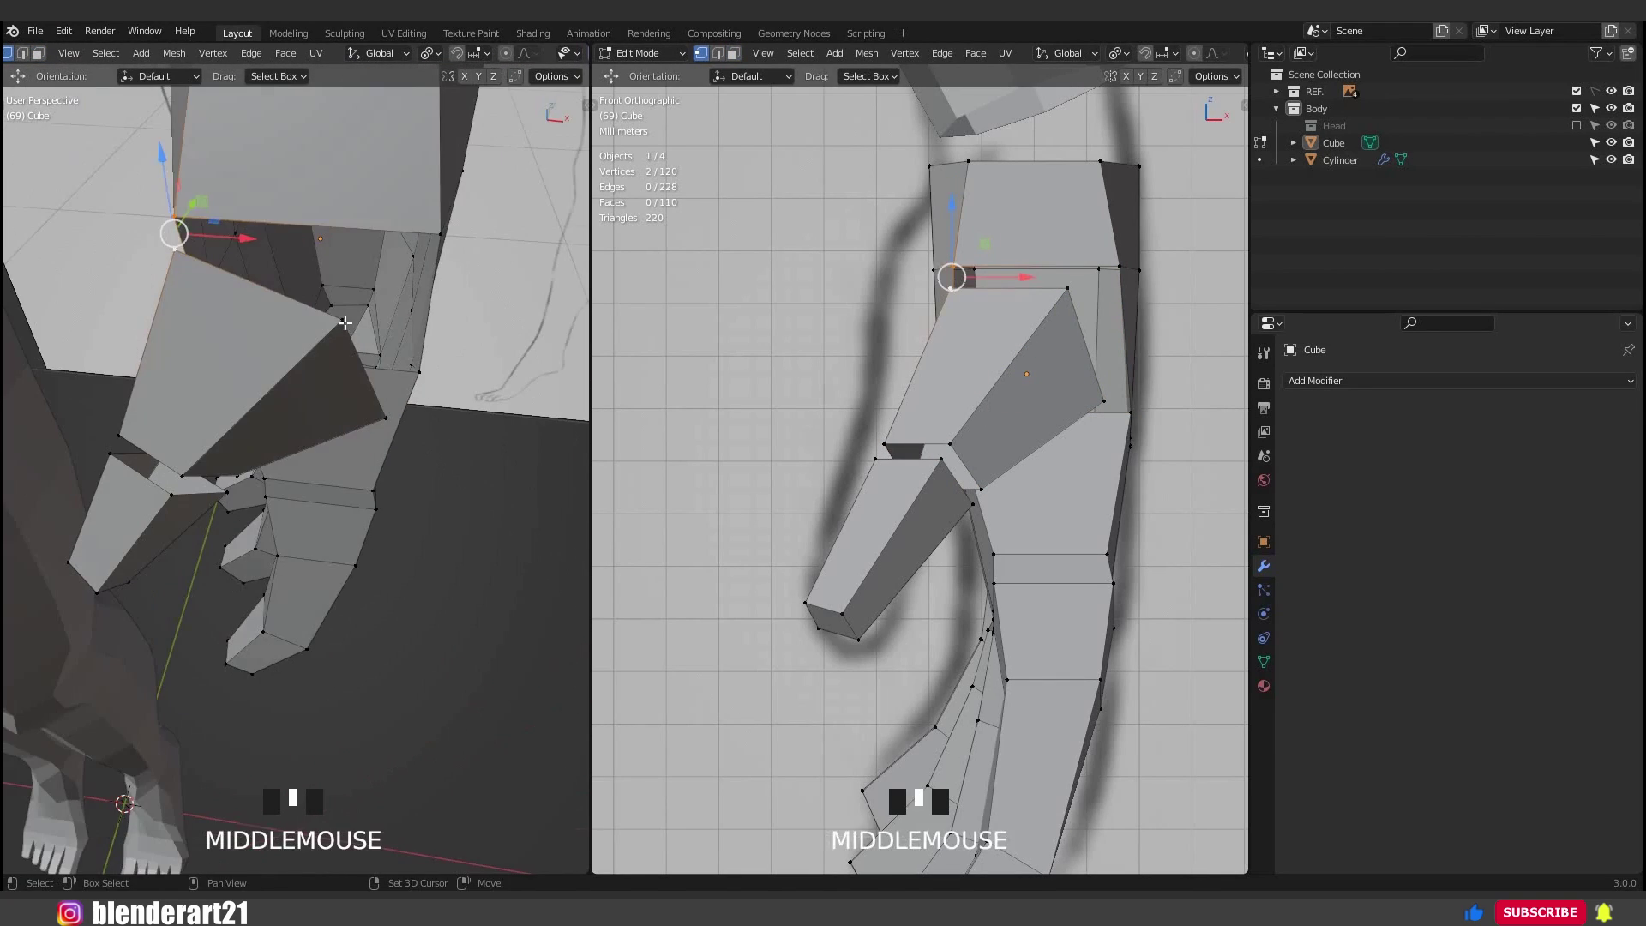
shift+click(345, 316)
key(f)
Fill the next faces around the gap between the thumb block and the palm, on the side away from the body.
shift+click(229, 211)
middle_drag(344, 309, 433, 296)
key(f)
key(f)
Fill the face joining the thumb block to the palm on the side facing the body.
middle_drag(257, 369, 341, 335)
scroll(330, 441, up, 2)
click(358, 462)
shift+click(444, 294)
key(f)
middle_drag(437, 300, 320, 404)
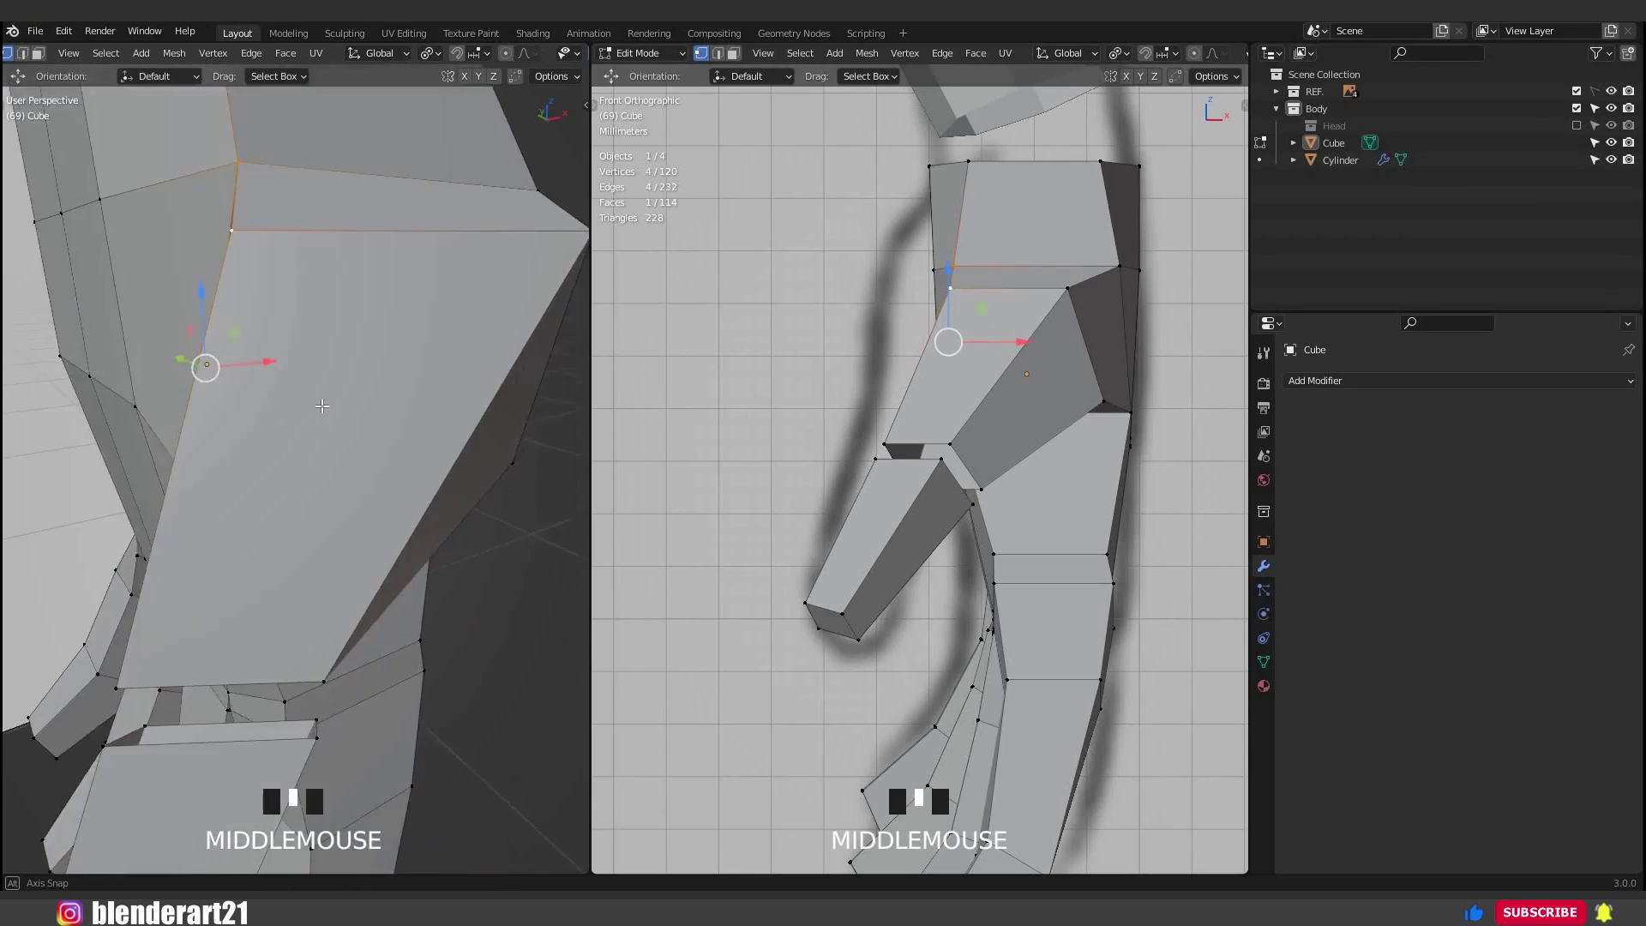
Bridge the open edge loops of the thumb block and the thumb segment to close the gap between them.
alt+click(331, 441)
scroll(377, 442, up, 3)
alt+shift+click(395, 444)
key(ctrl+e)
click(395, 444)
scroll(446, 429, down, 6)
middle_drag(446, 429, 322, 403)
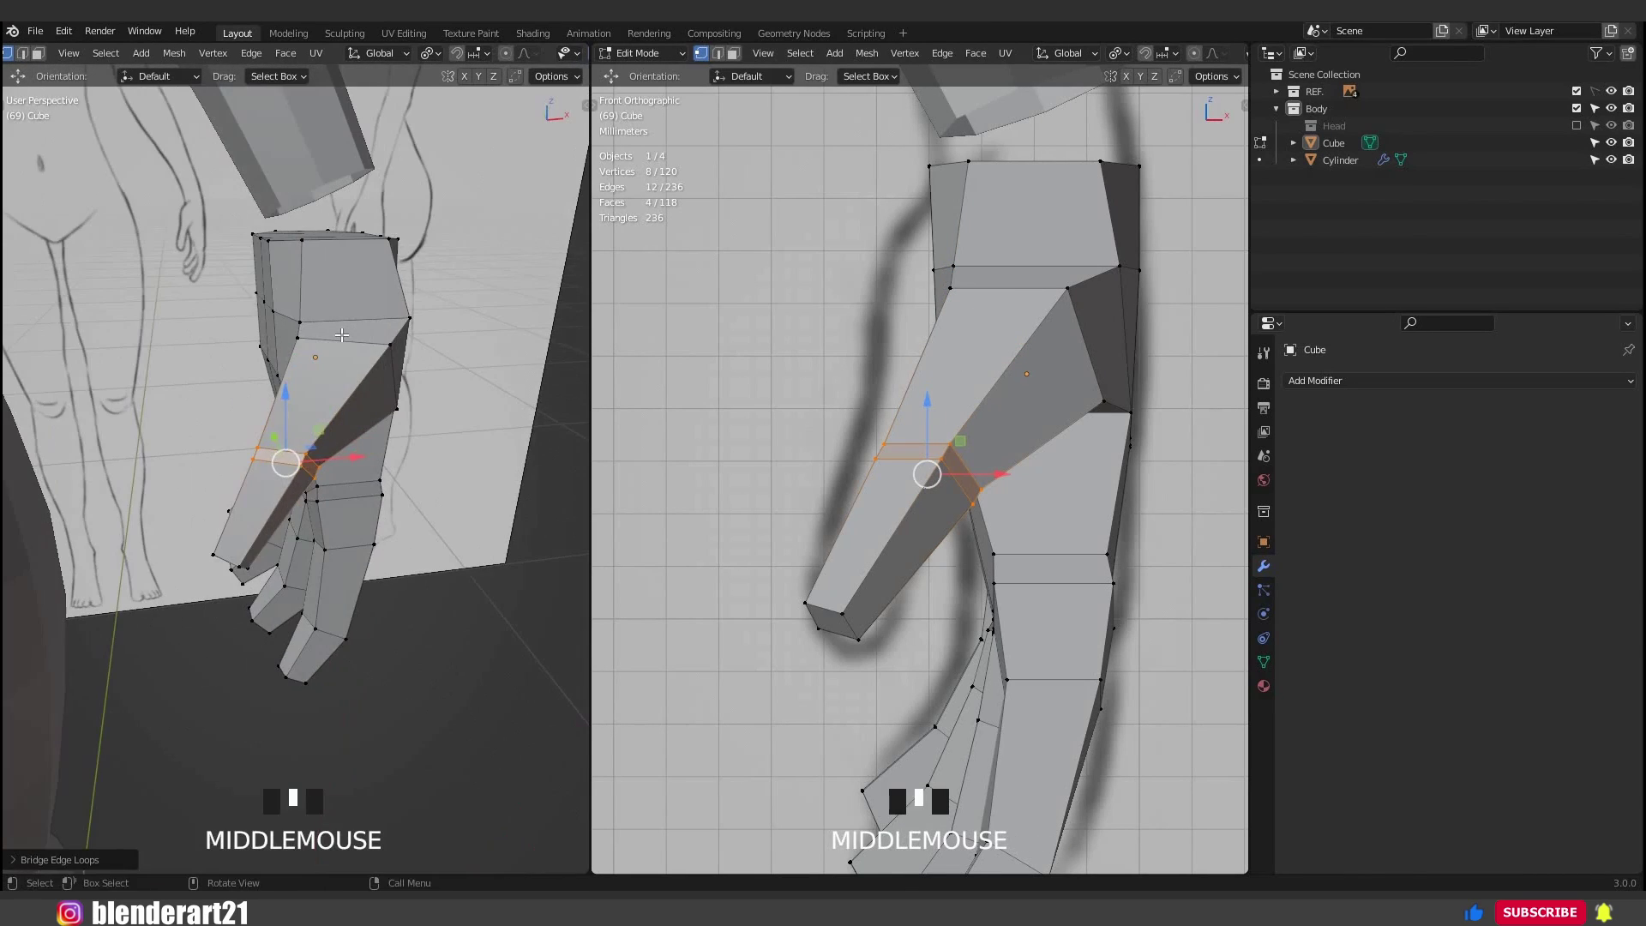
Move the outer vertex at the thumb's base to follow the reference outline in the side view, and adjust it in the front view.
key(KP_3)
key(shift+z)
scroll(286, 429, up, 3)
click(183, 232)
key(g)
click(204, 291)
key(alt+z)
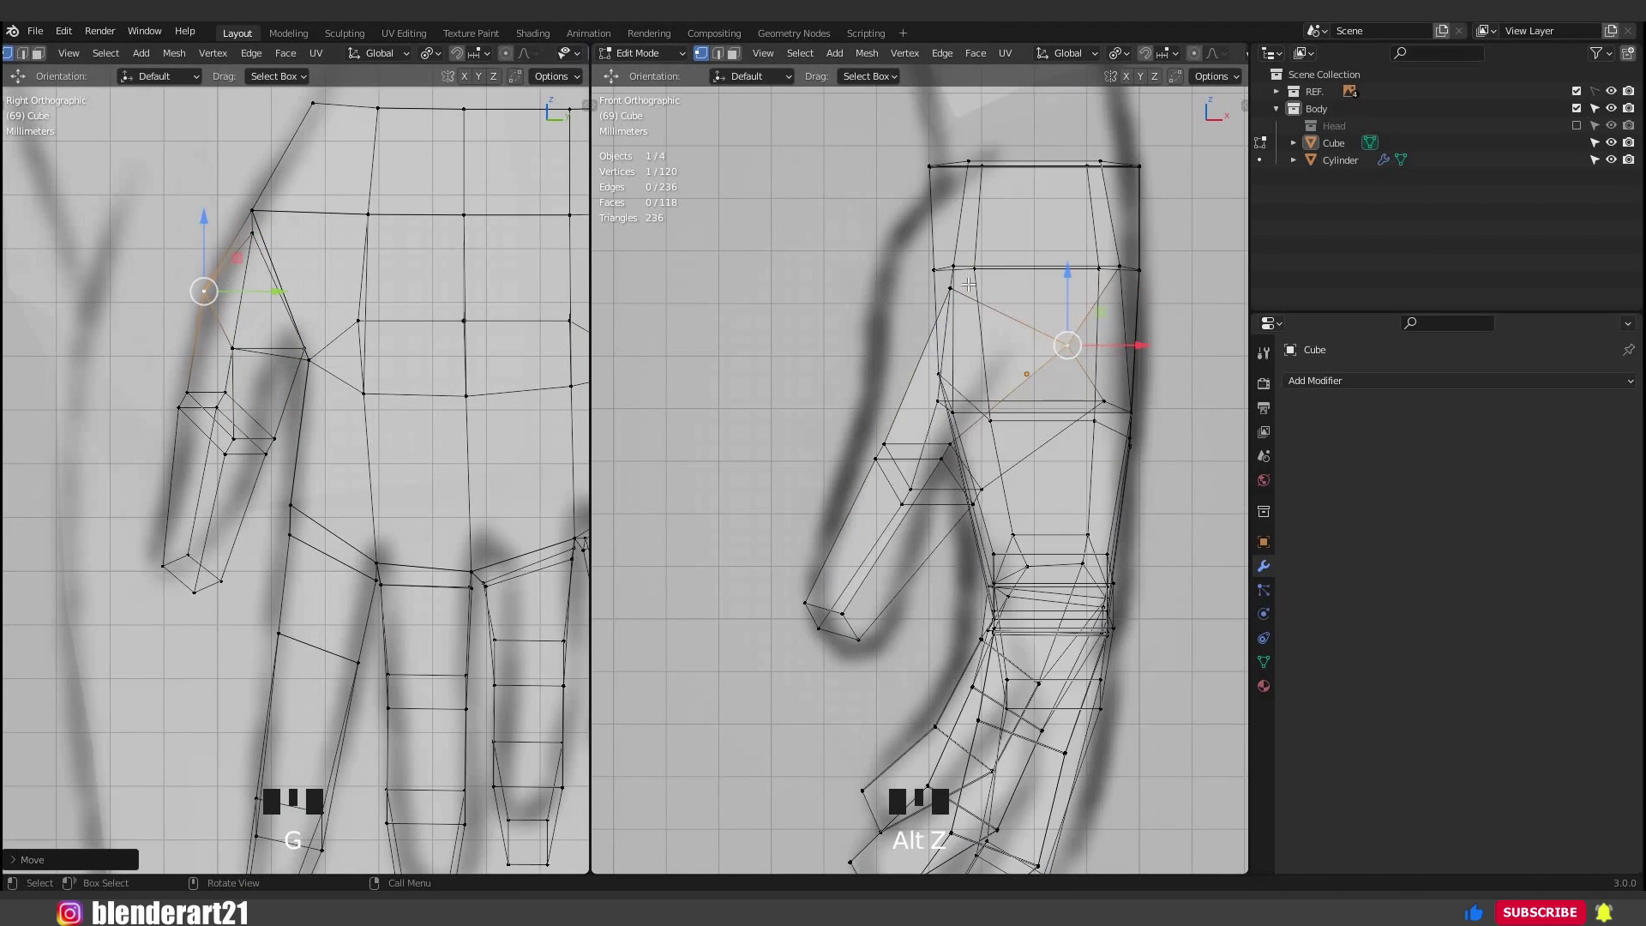
key(g)
scroll(929, 316, down, 10)
click(870, 316)
key(alt+z)
Add one loop cut across the last segment of each of the four fingers and one across the thumb.
middle_drag(870, 343, 894, 641)
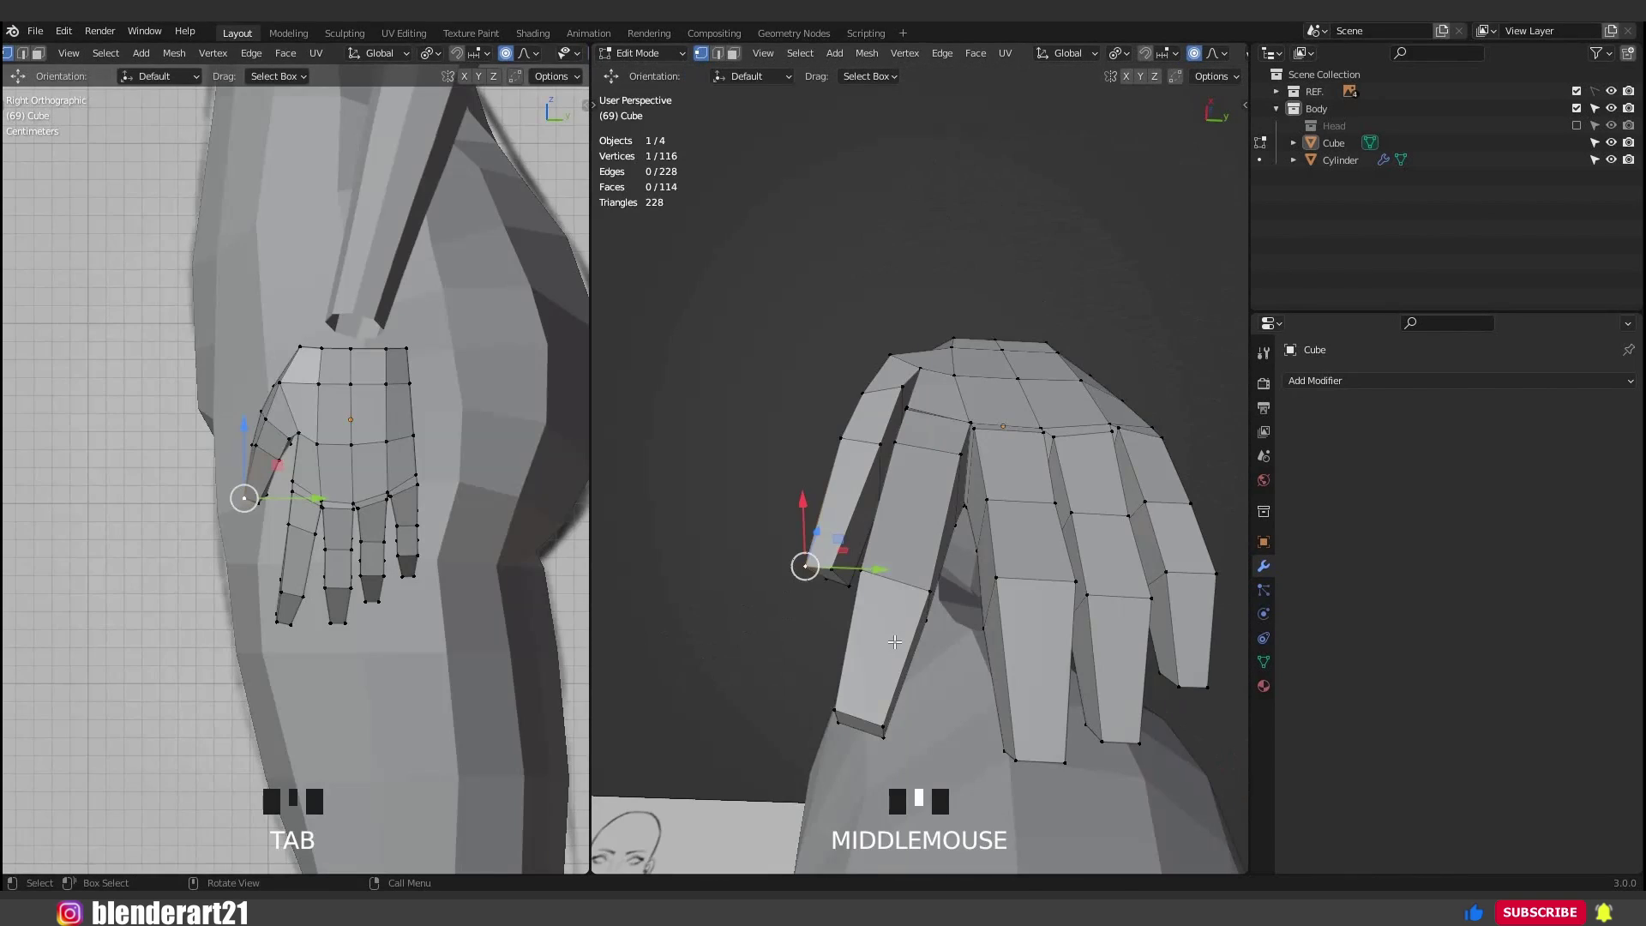
click(892, 642)
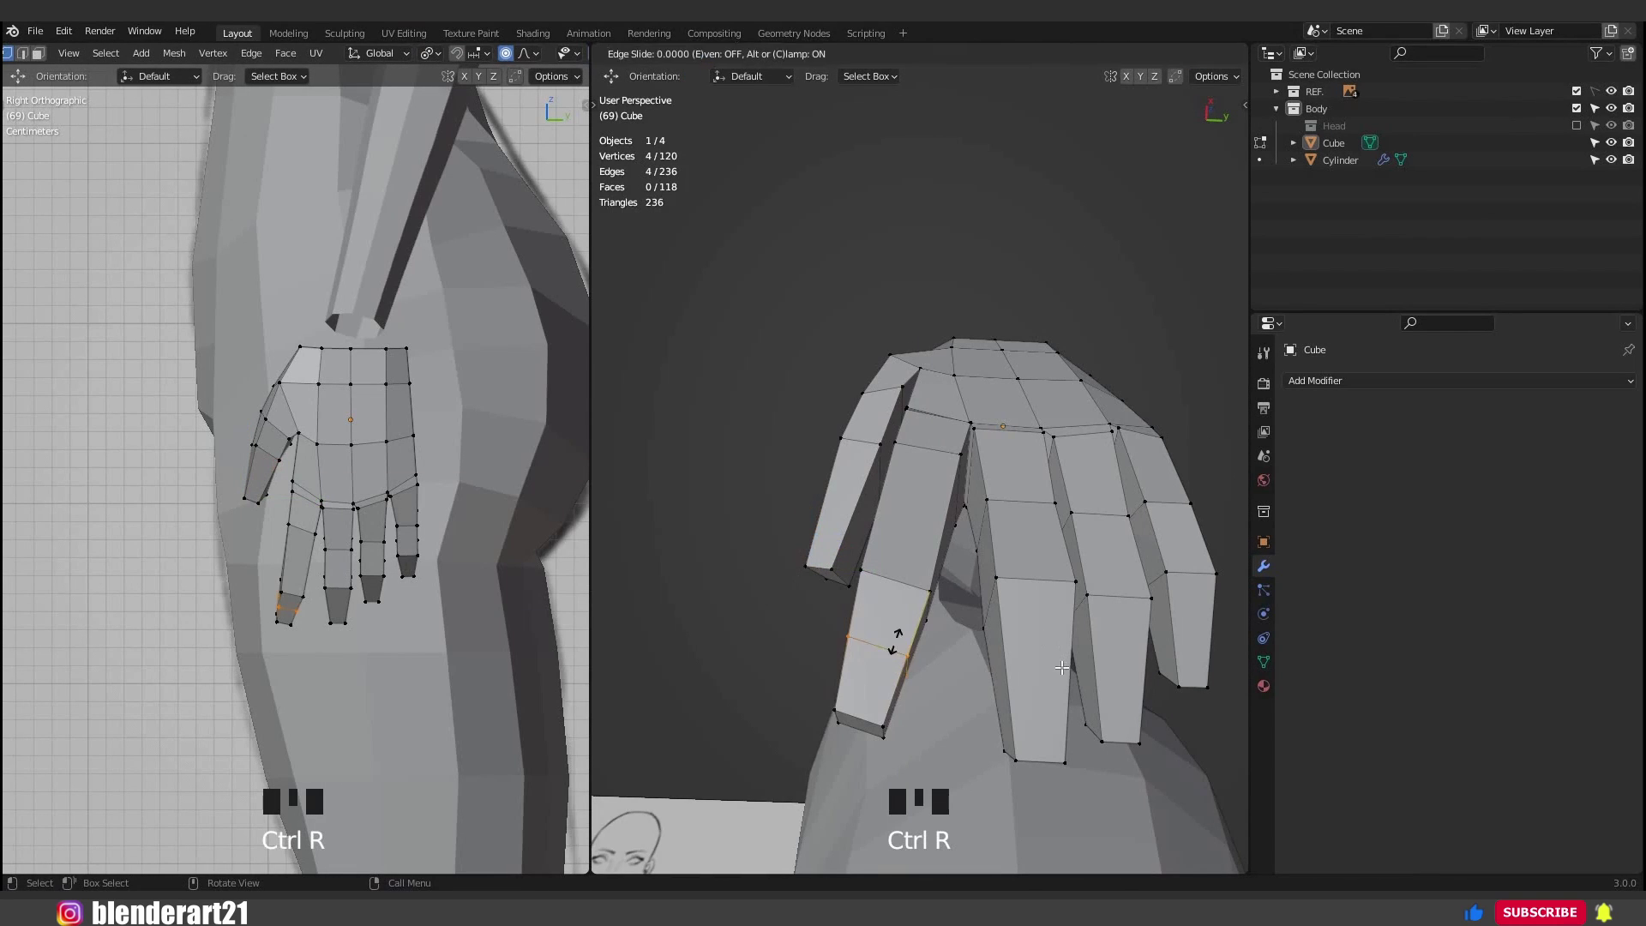
click(893, 641)
click(1118, 665)
click(1118, 664)
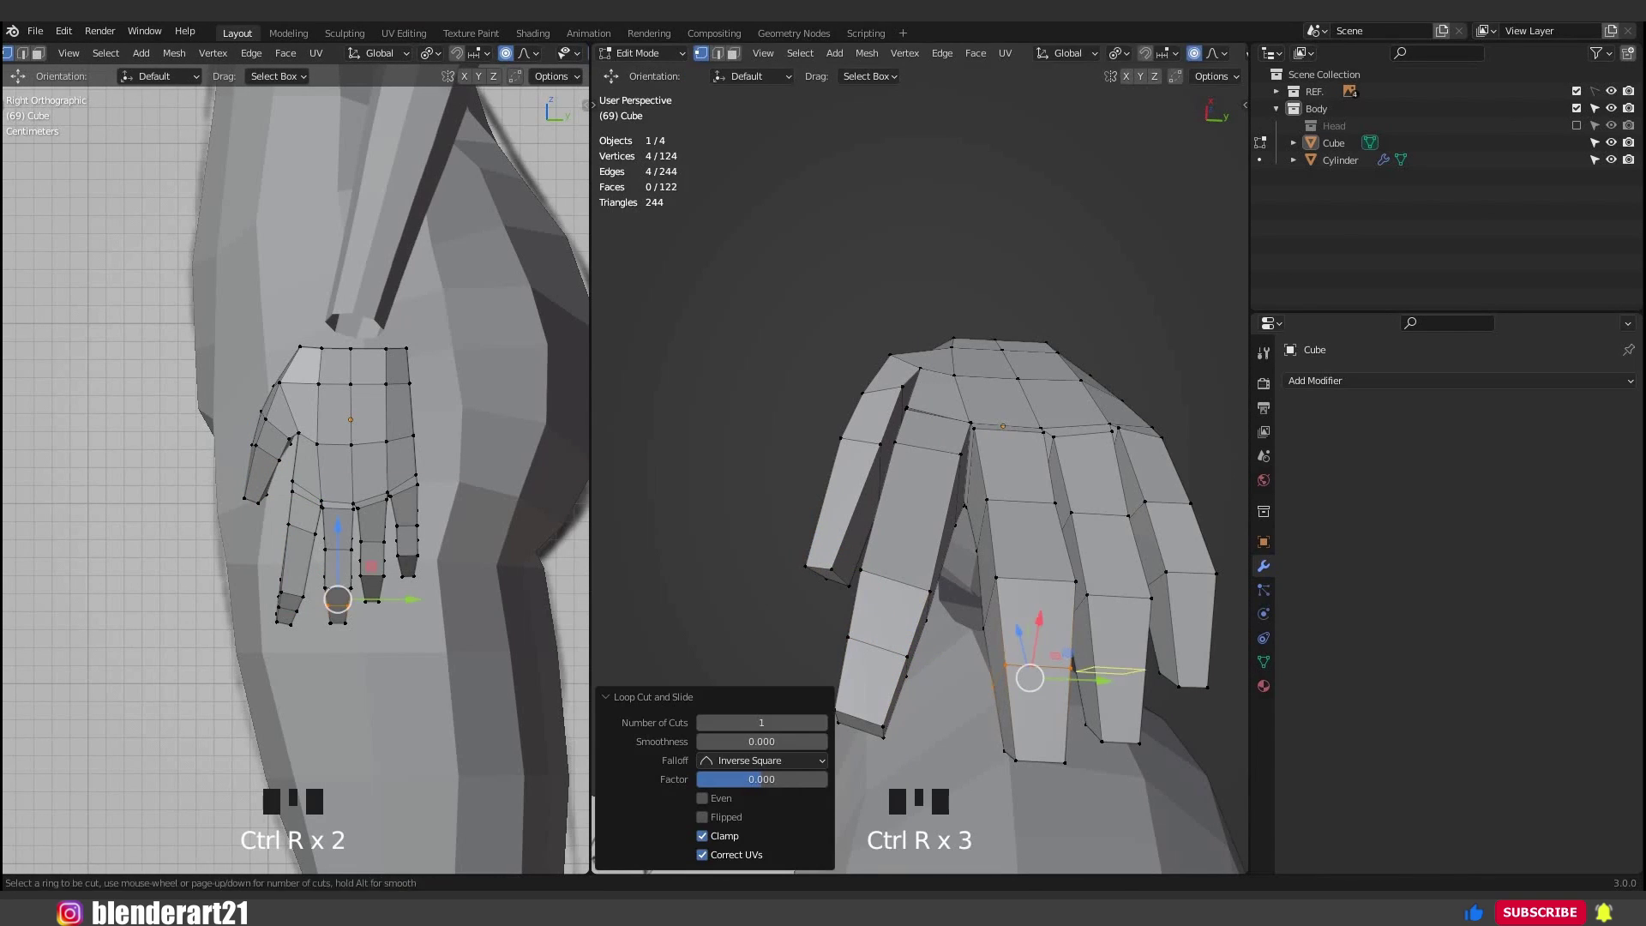
click(1119, 664)
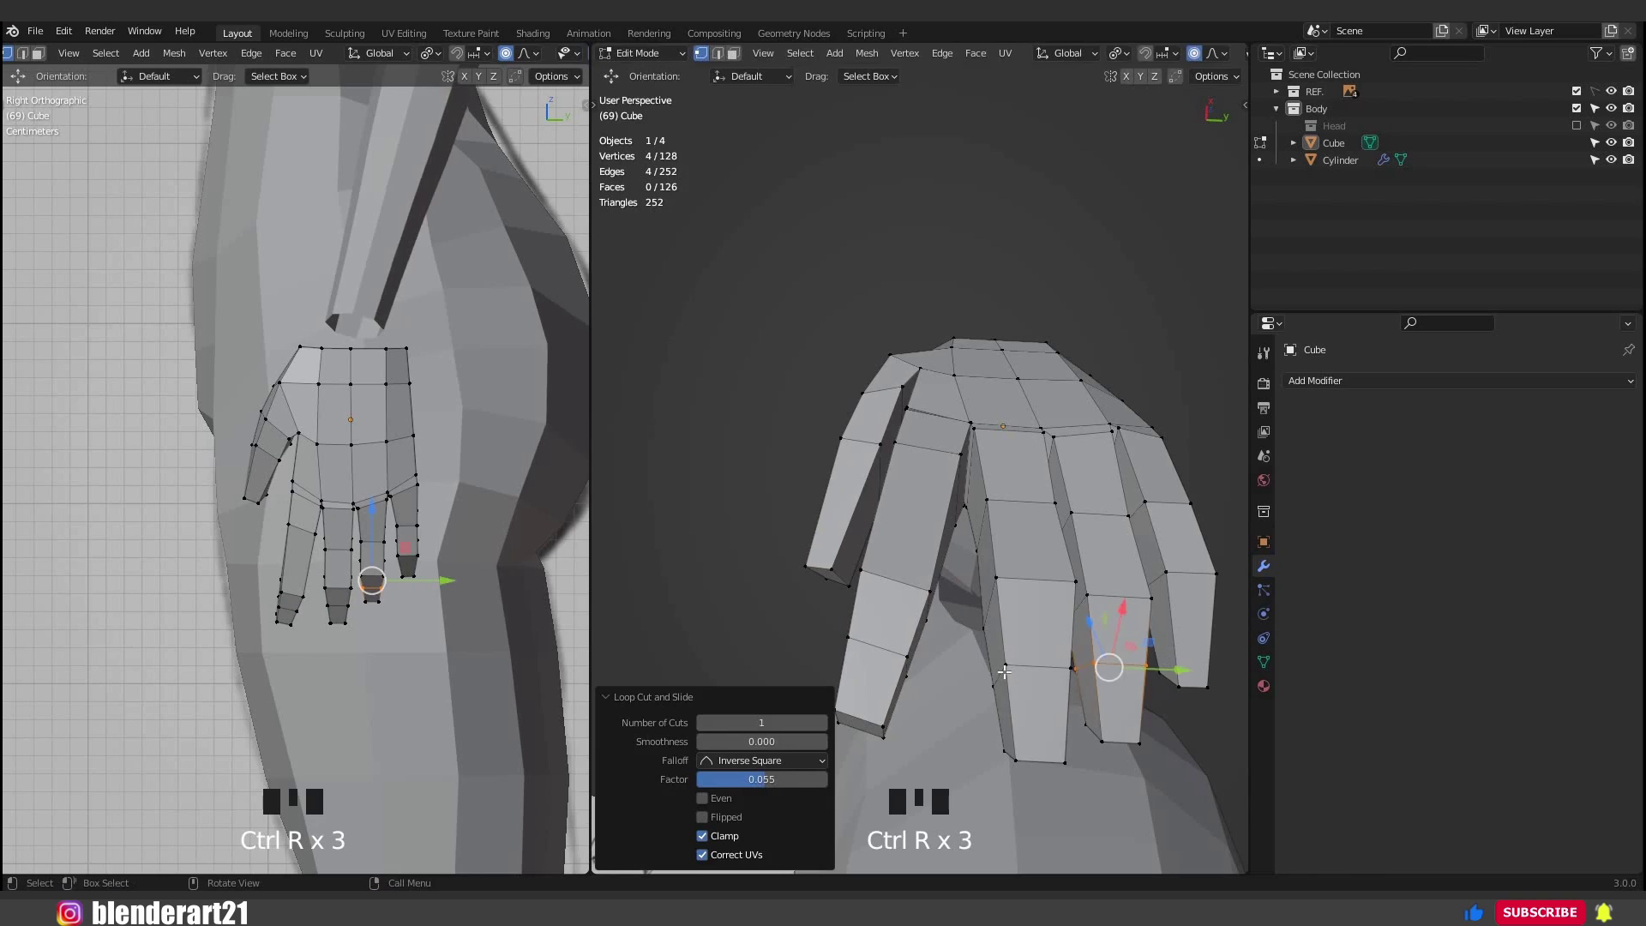
middle_drag(865, 559, 806, 551)
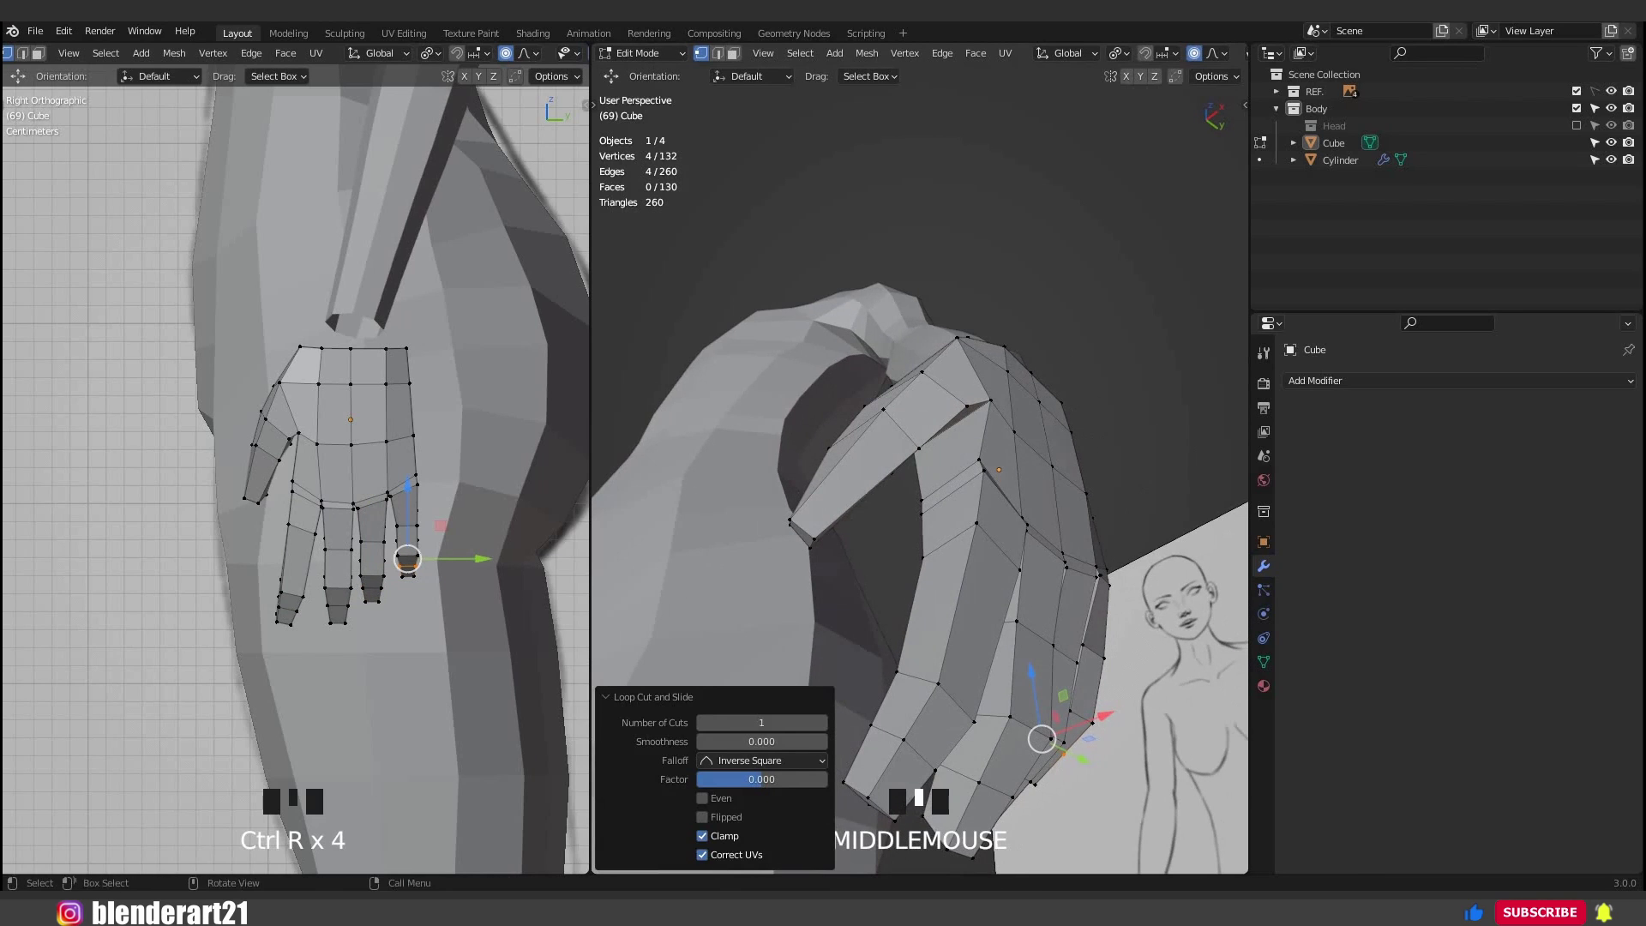
click(889, 568)
click(864, 599)
Shape the thumb's new loop by moving its outer edge and a neighbouring vertex with proportional editing.
middle_drag(863, 600, 813, 518)
click(860, 547)
shift+click(863, 567)
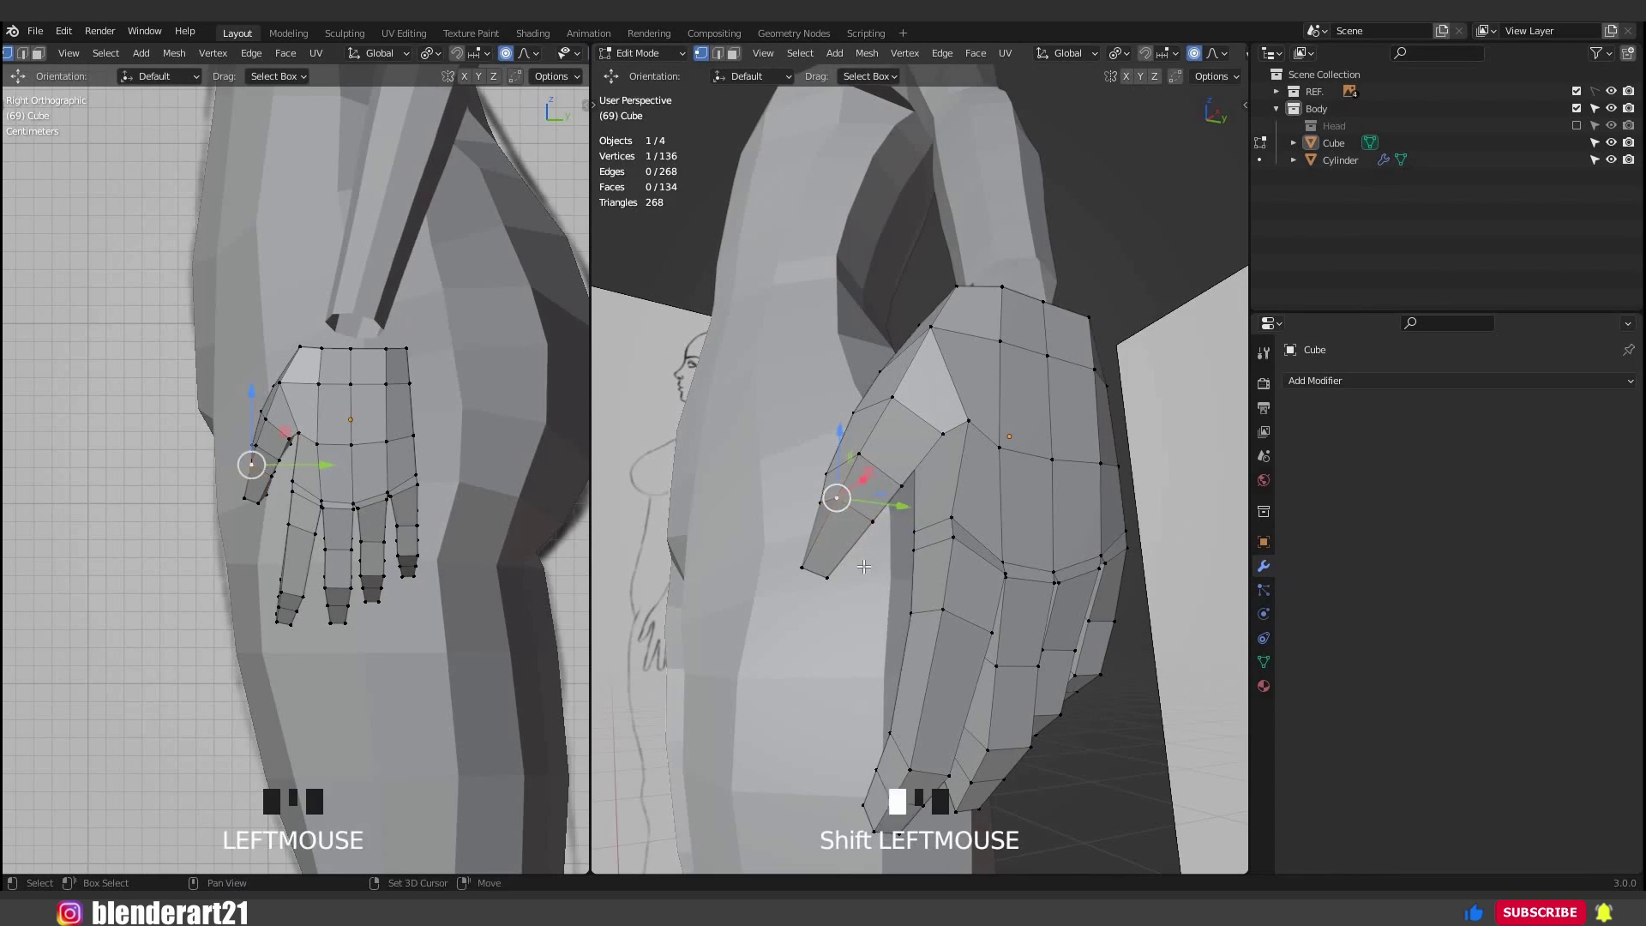
key(g)
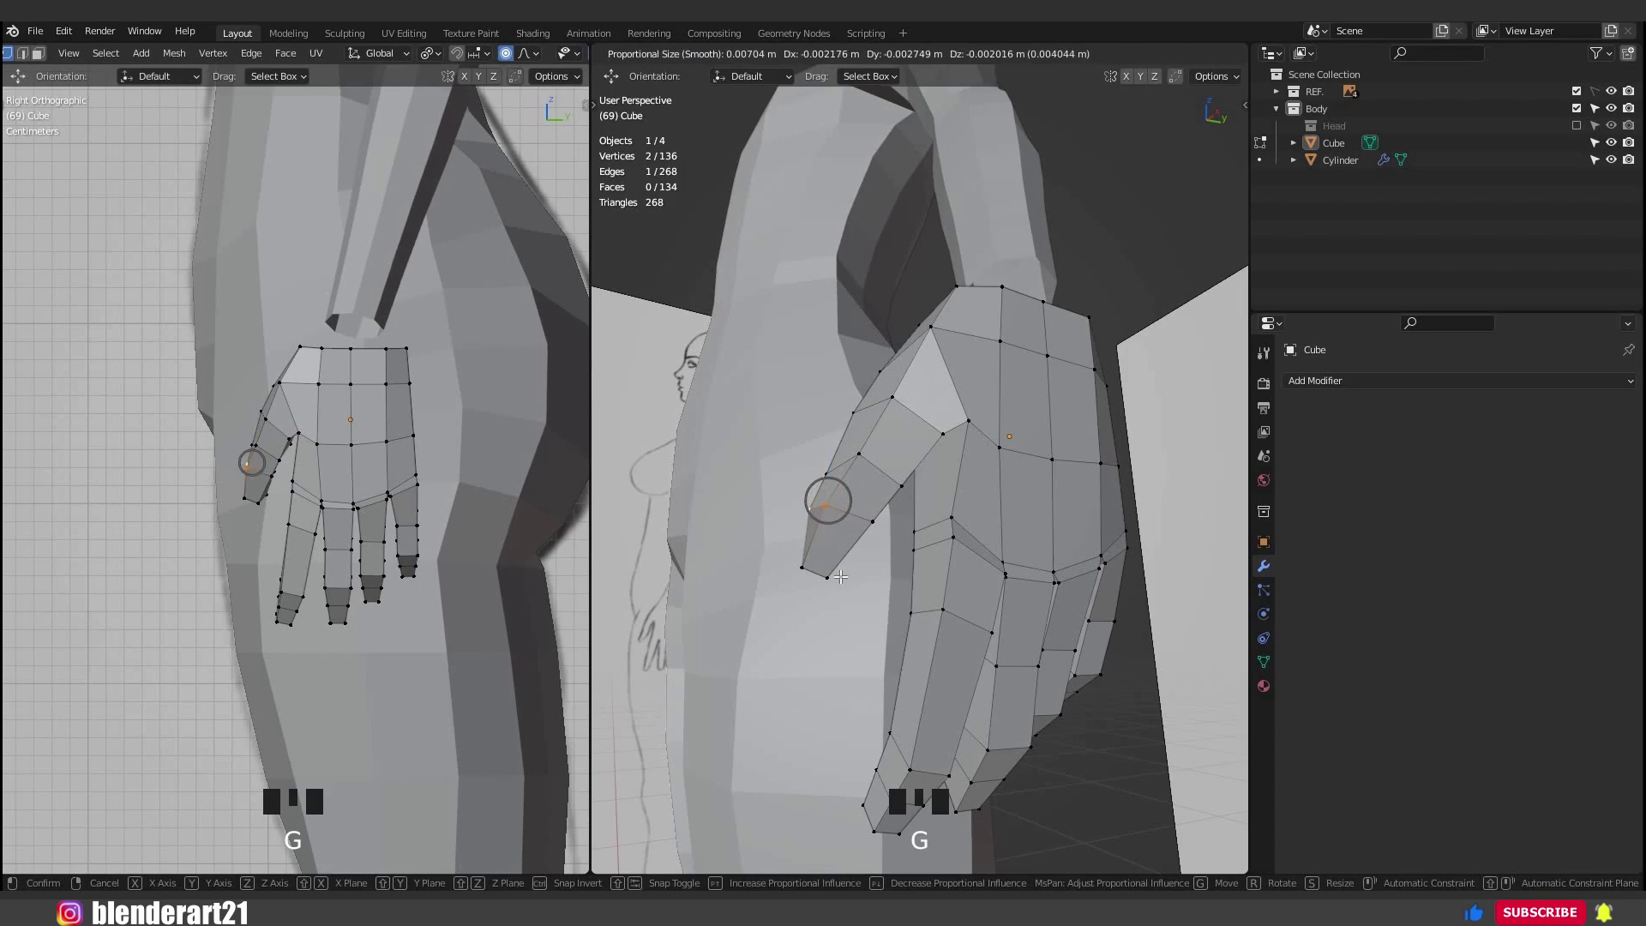
click(840, 577)
mouse_move(841, 577)
middle_down()
mouse_move(781, 553)
mouse_move(1051, 569)
middle_up()
click(780, 555)
key(g)
click(769, 559)
Reshape the end of the thumb by moving its corner vertices one at a time with proportional editing.
scroll(1051, 569, up, 2)
key(g)
click(985, 623)
click(986, 623)
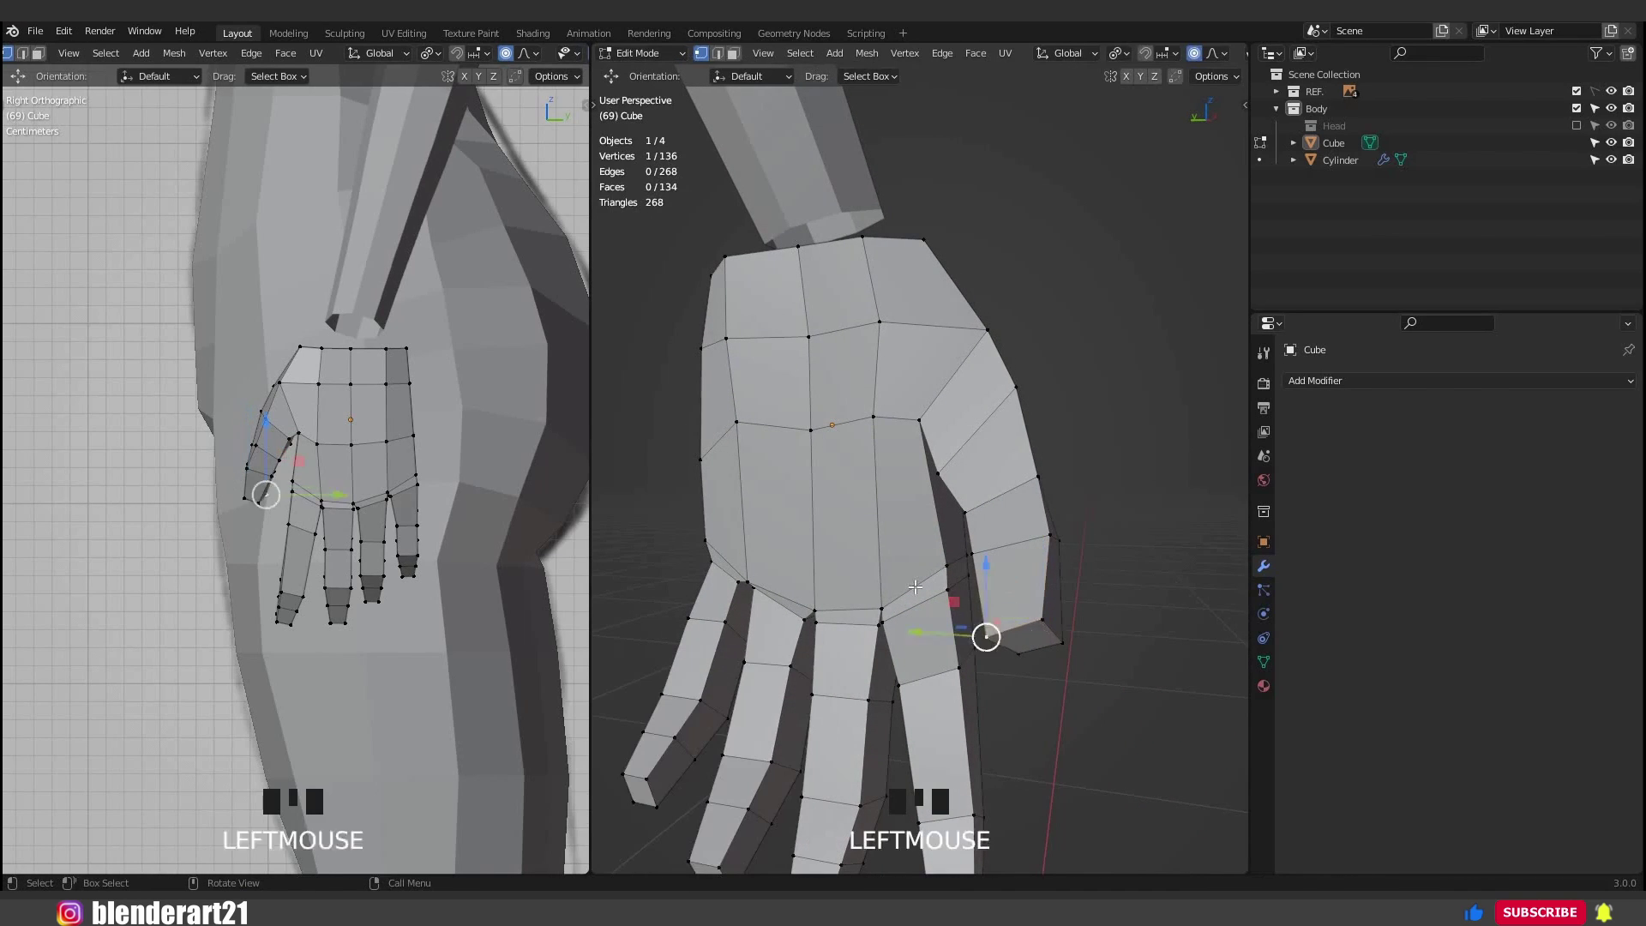
key(g)
click(918, 579)
middle_drag(918, 578, 802, 600)
key(g)
click(899, 635)
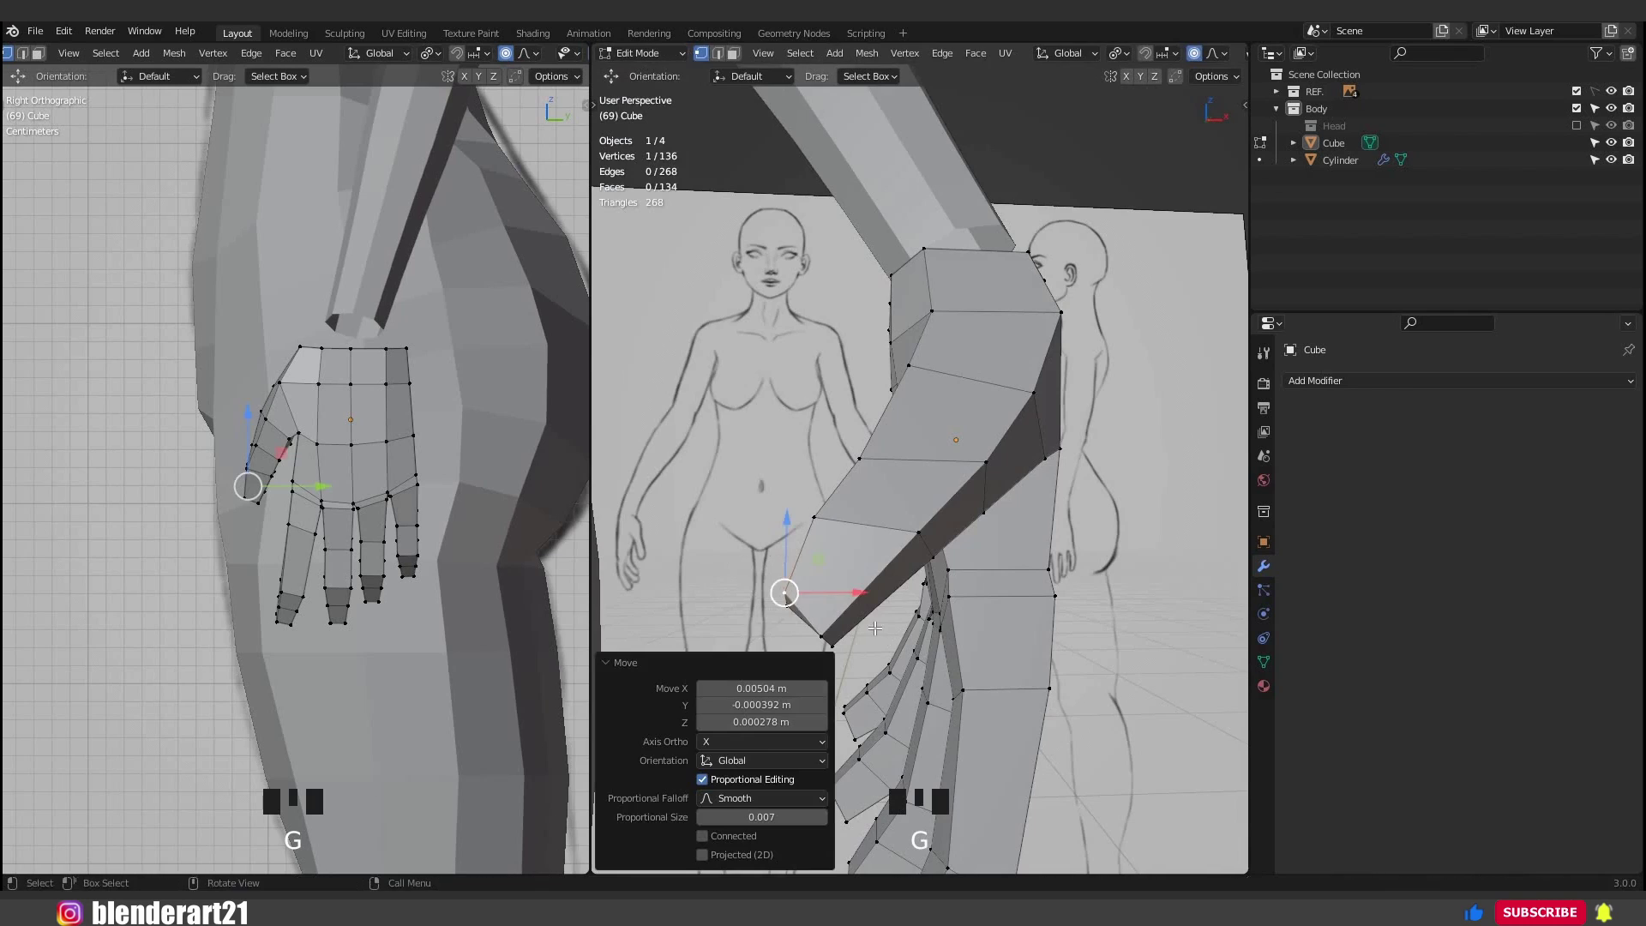
middle_drag(900, 635, 889, 636)
click(873, 632)
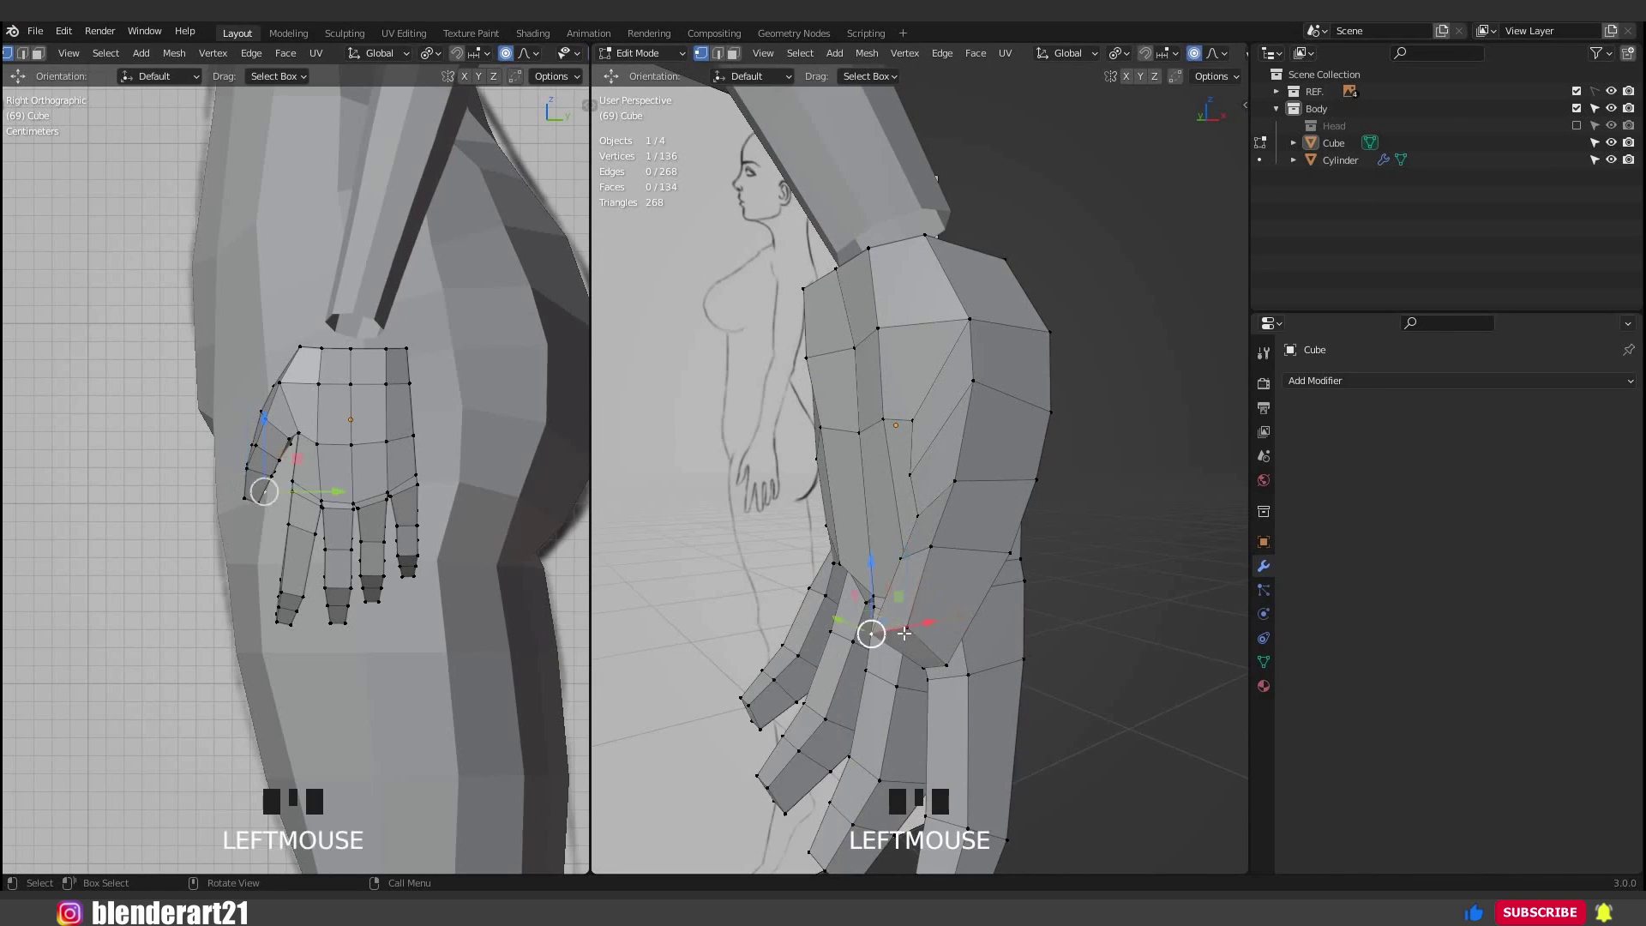
key(a)
click(929, 642)
key(a)
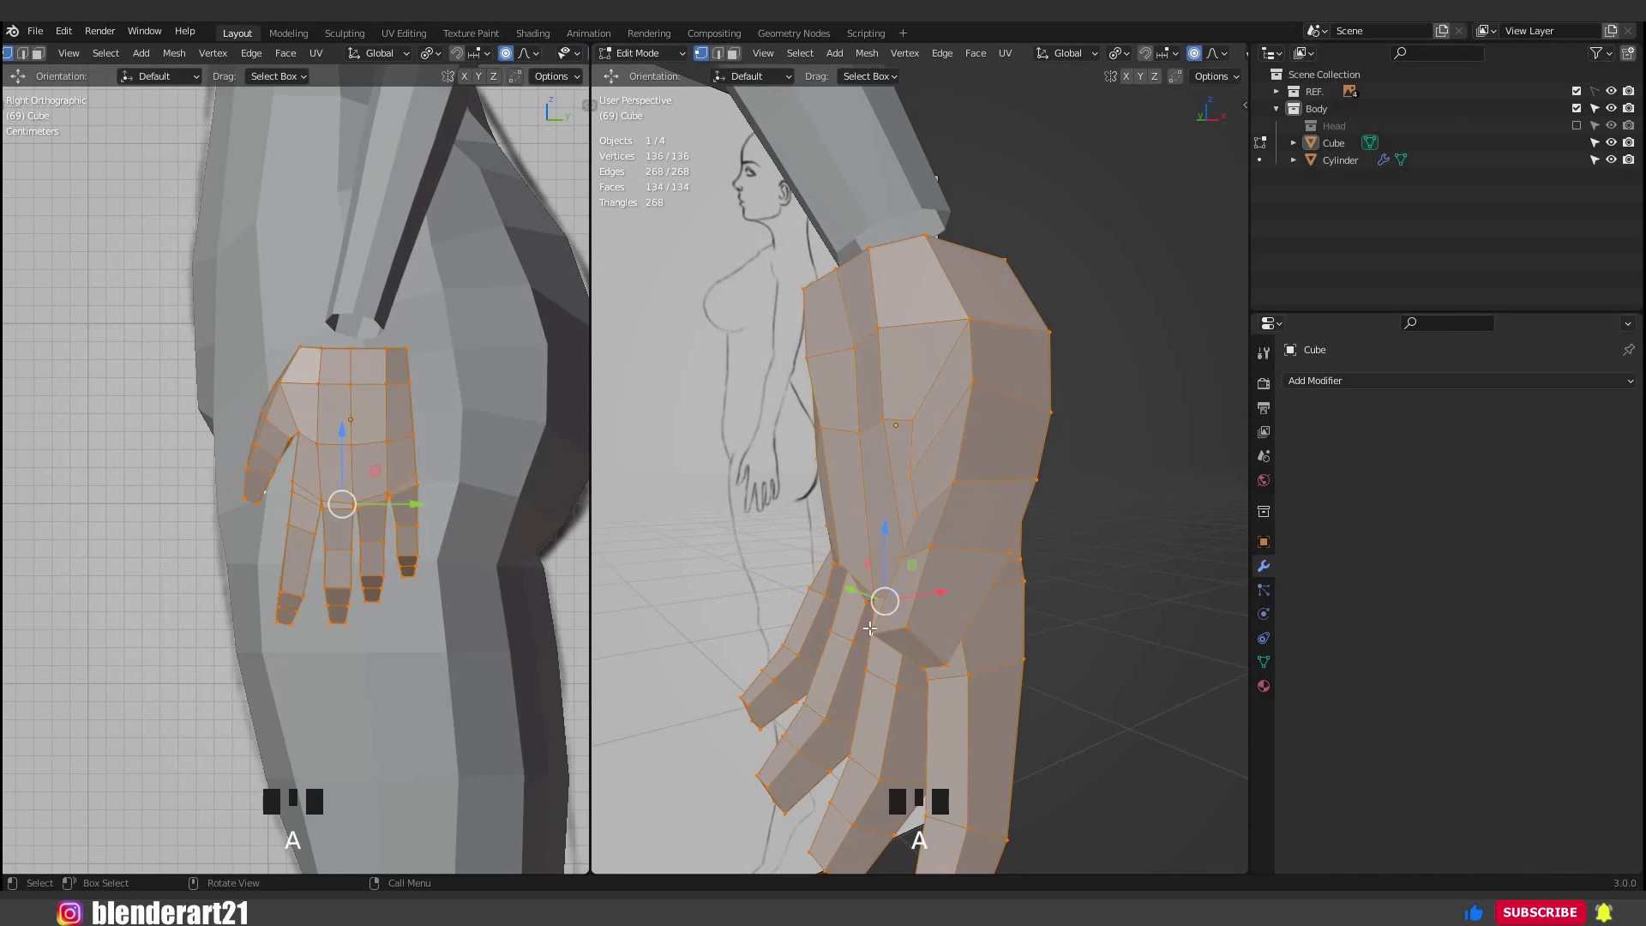
click(906, 627)
Inset the back faces of the four fingertips with a thickness of 0.02921 m to outline the fingernails.
key(3)
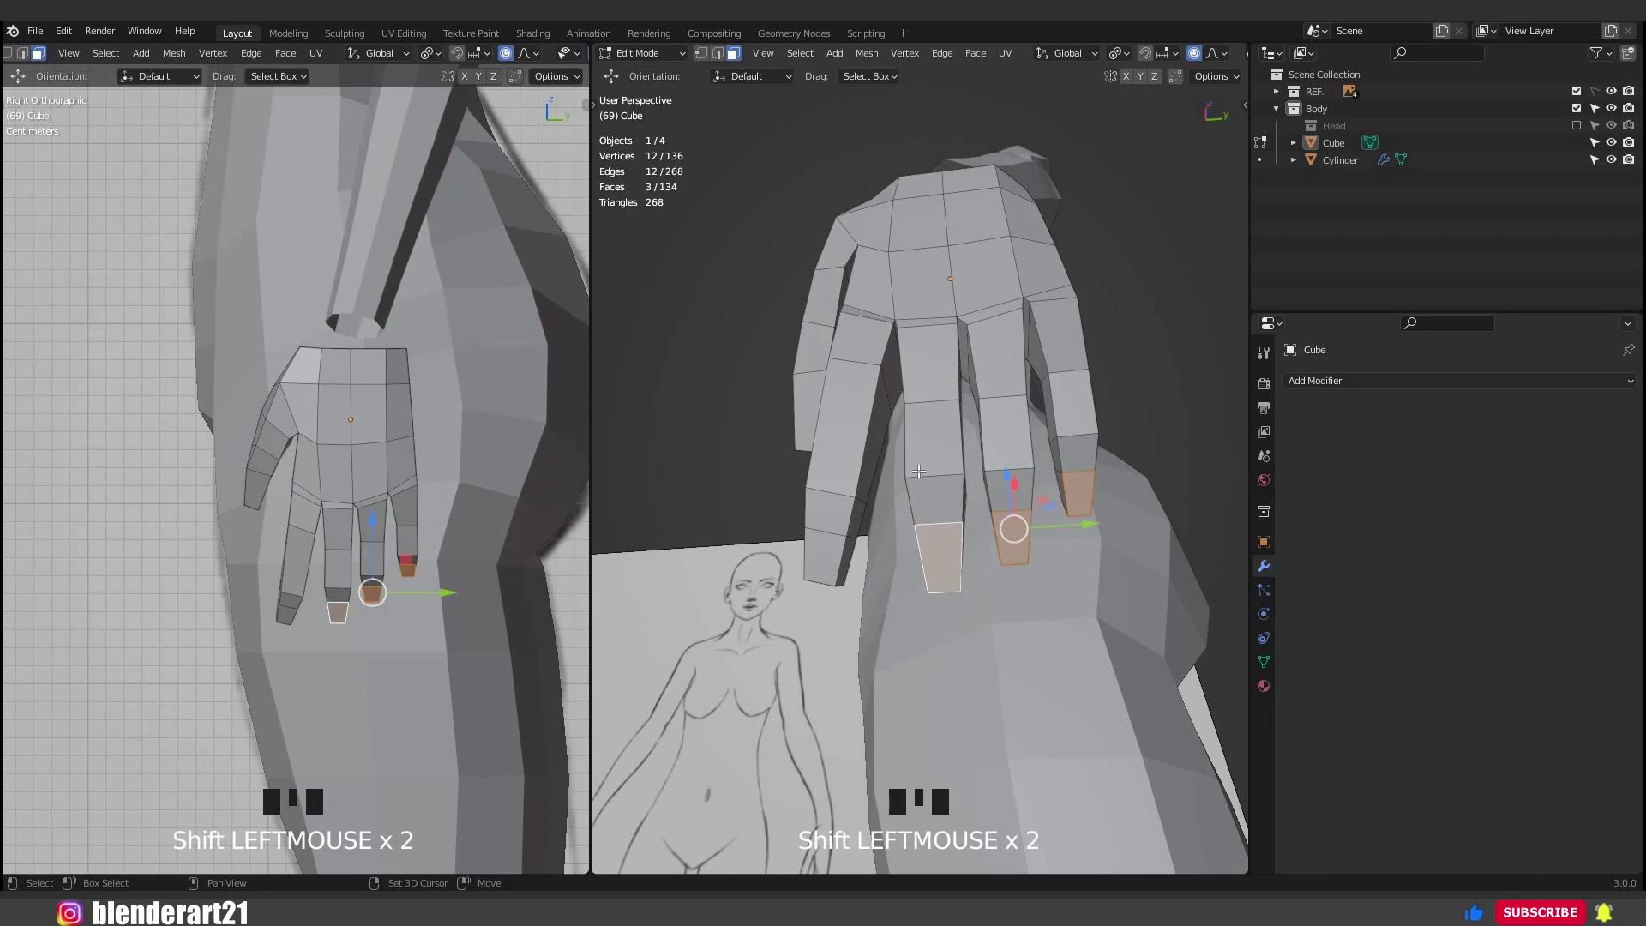
shift+click(825, 557)
middle_drag(960, 549, 1098, 603)
key(KP_Decimal)
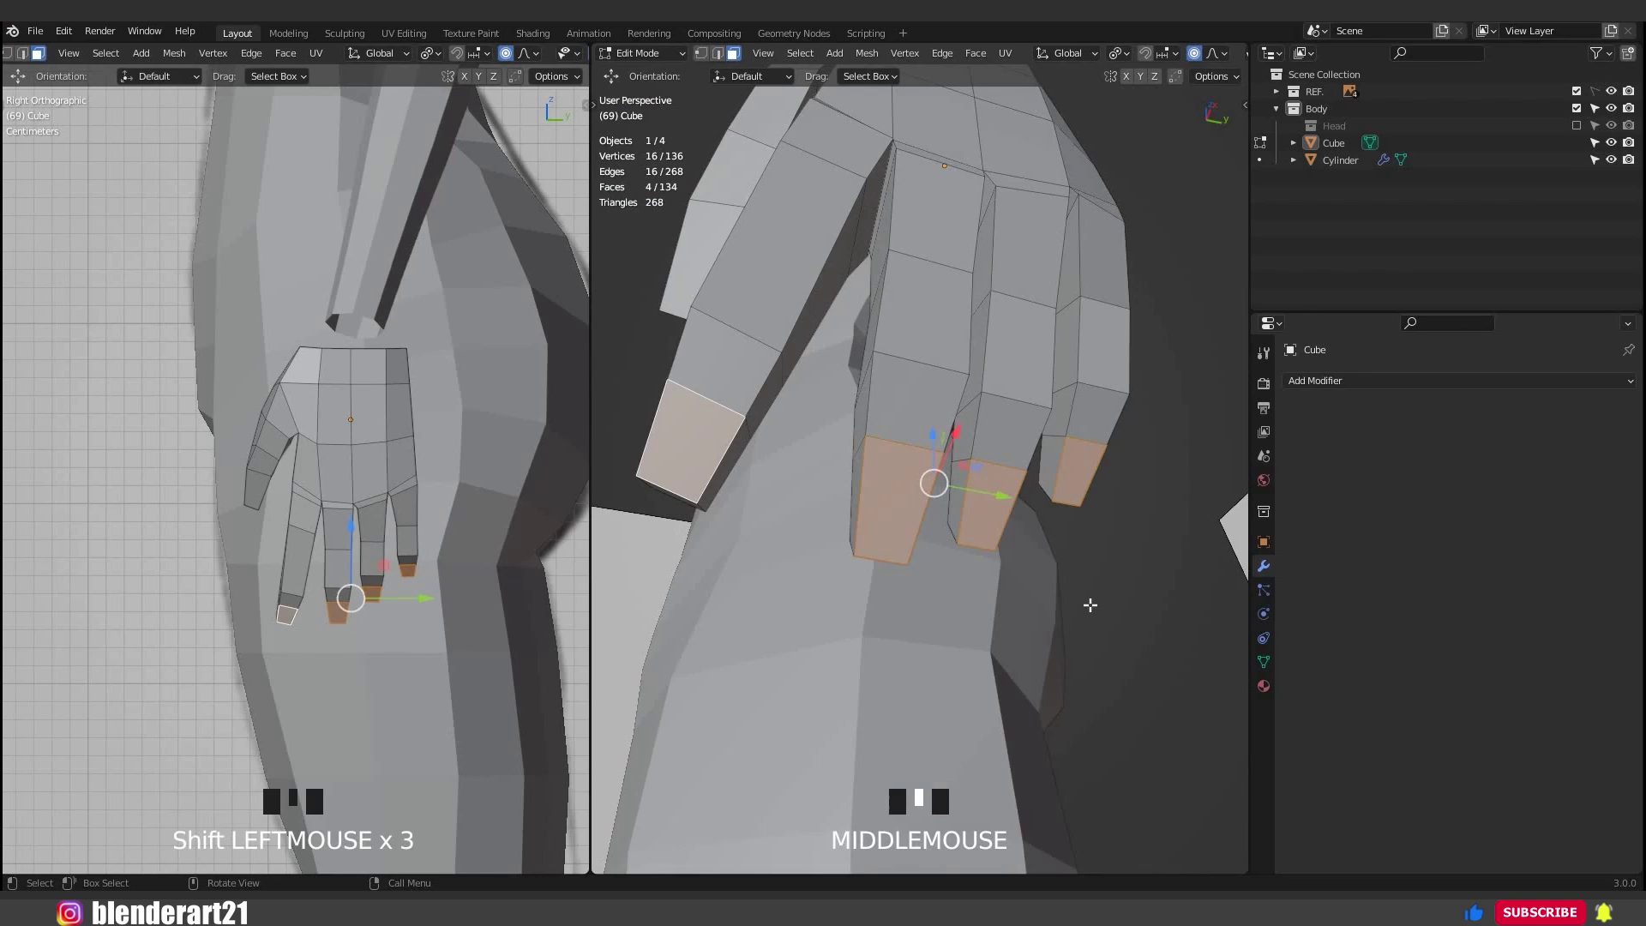
key(i)
click(883, 601)
middle_drag(903, 594, 908, 596)
Rotate the four inset nail faces by -8.84° in the front view.
key(KP_1)
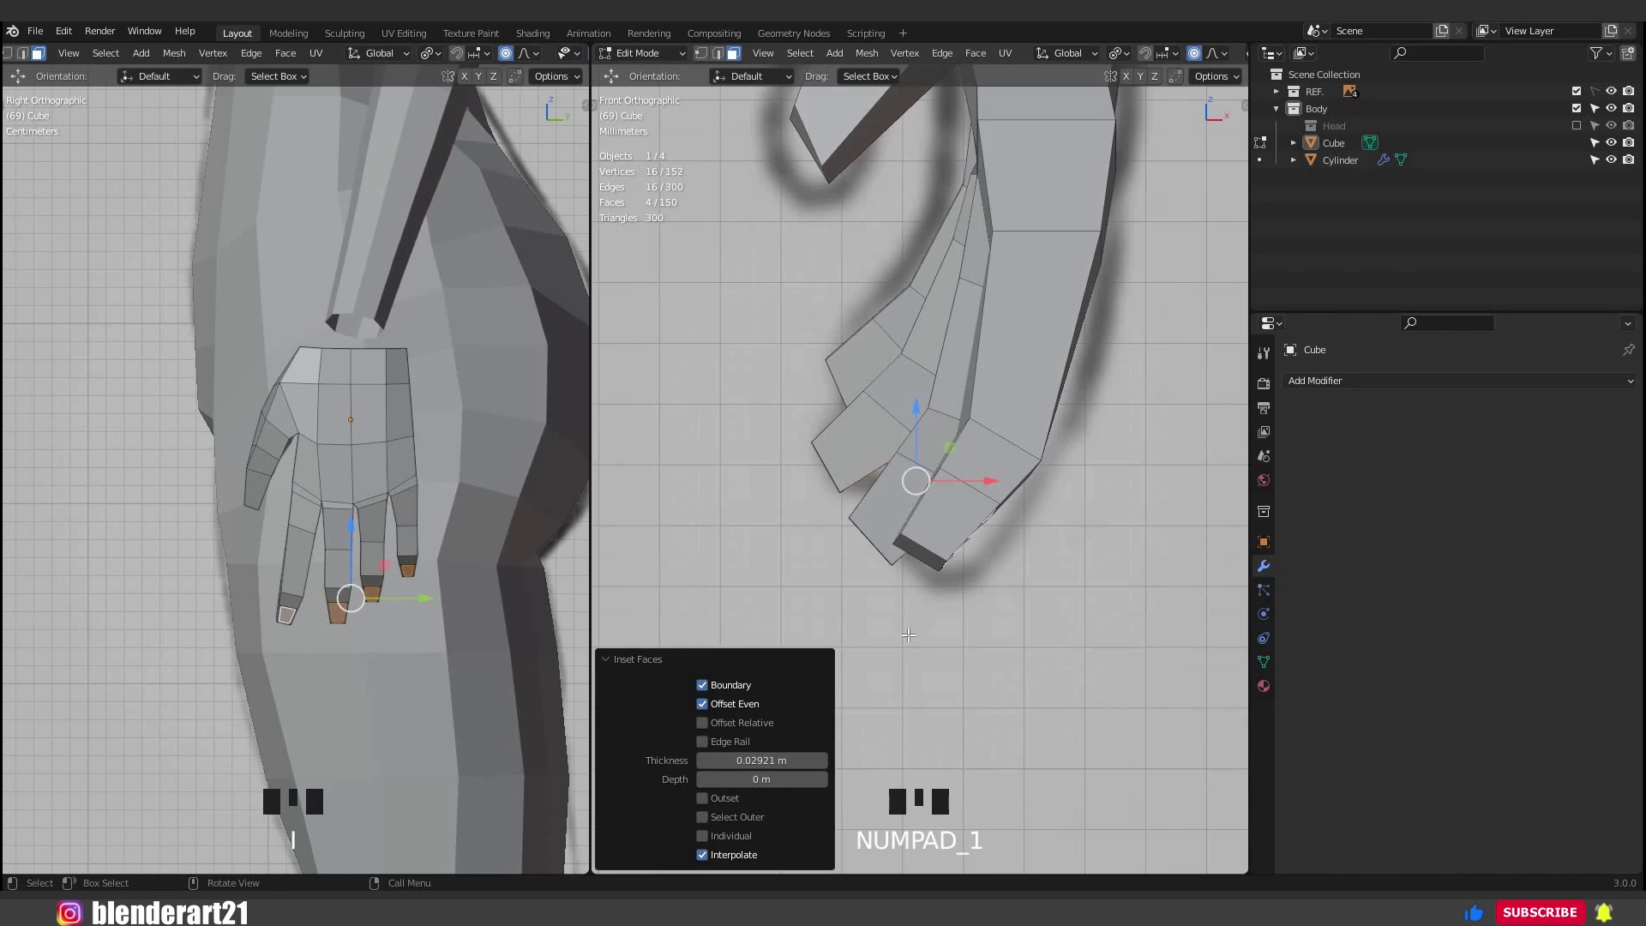
key(r)
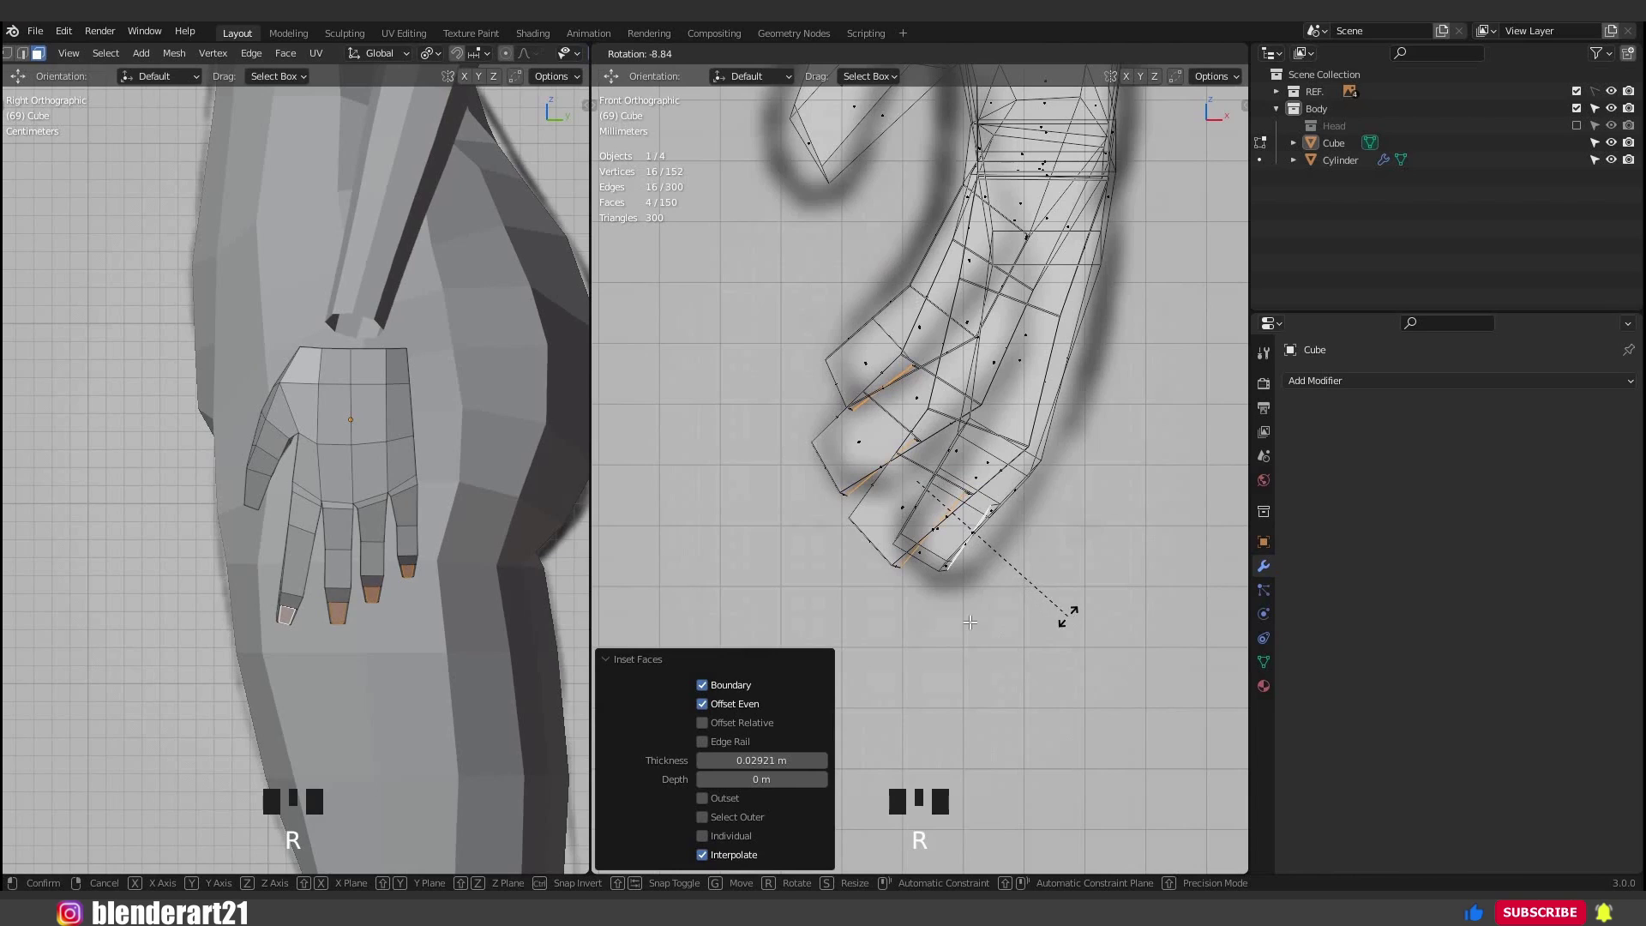
click(1069, 616)
key(shift+z)
middle_drag(794, 600, 1096, 340)
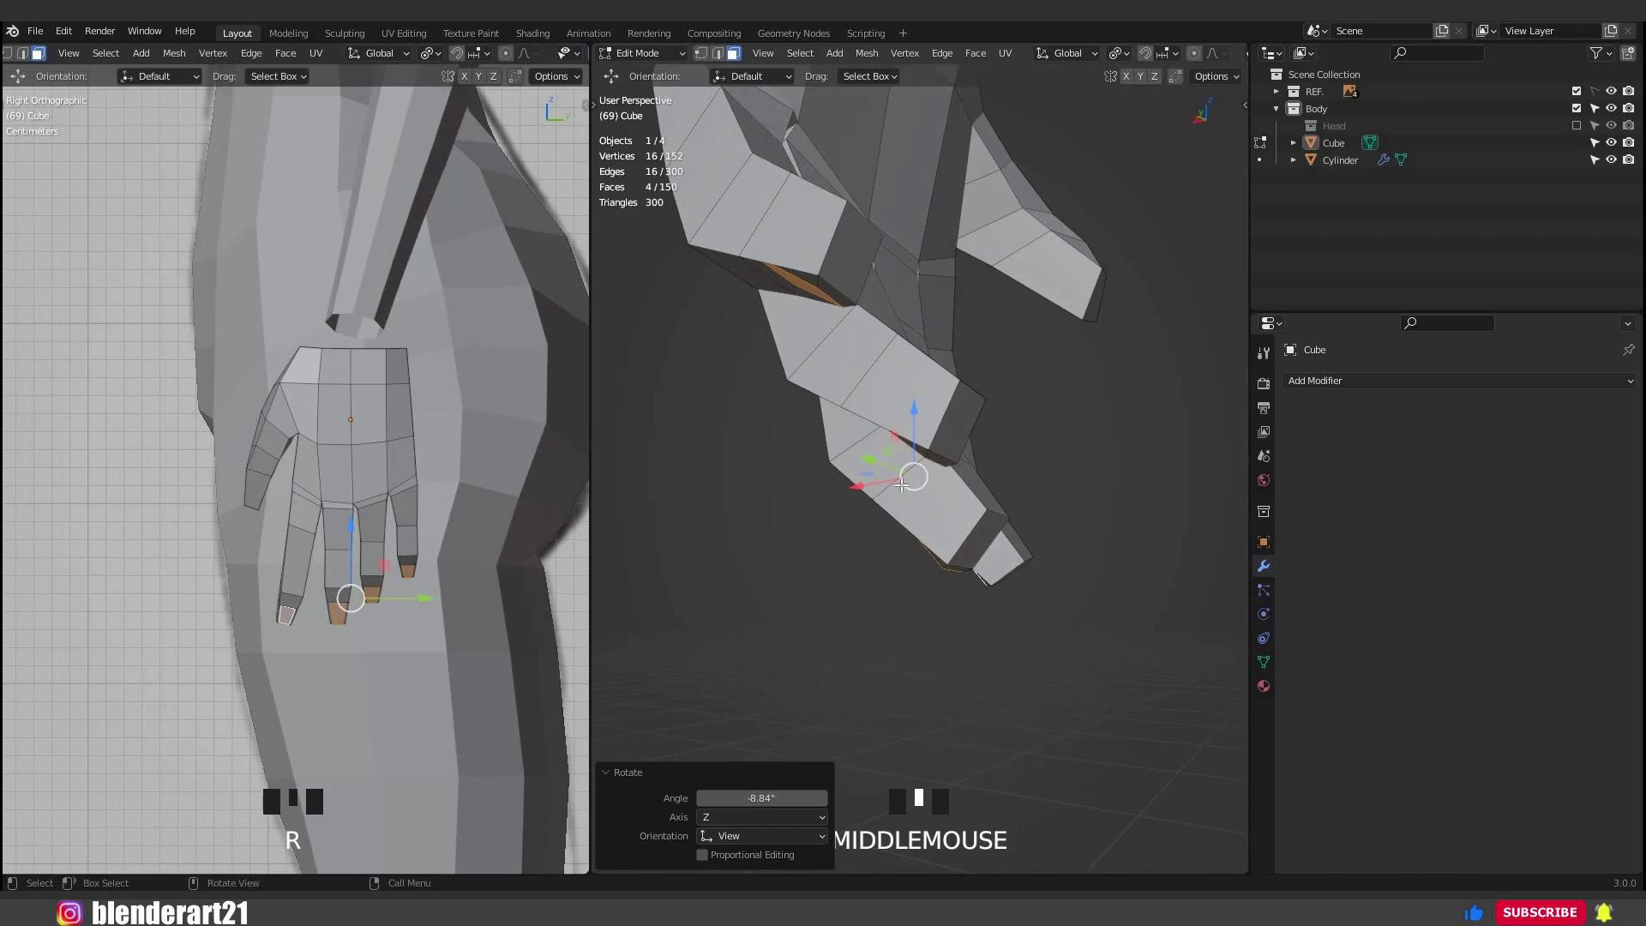
Extrude the narrow strips beyond the four fingernails 0.002968 m and shift them -0.000705 m in X and 0.001974 m in Z.
middle_drag(901, 485, 1071, 439)
middle_drag(703, 497, 815, 402)
click(903, 535)
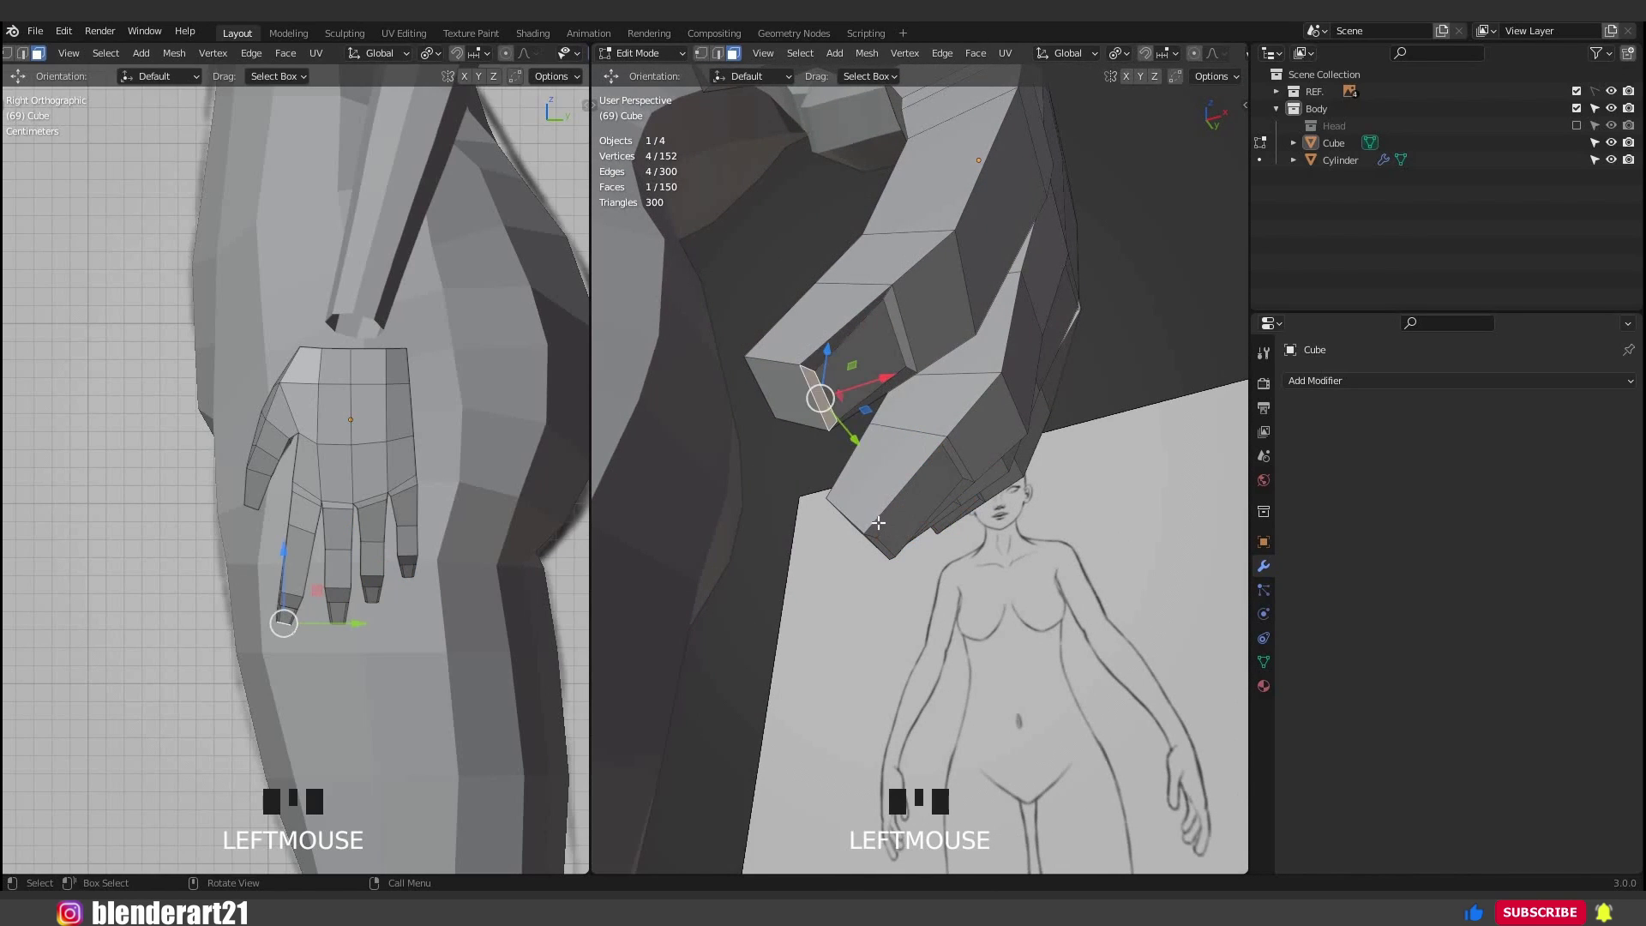
middle_drag(878, 522, 855, 518)
shift+click(875, 524)
middle_drag(944, 547, 890, 517)
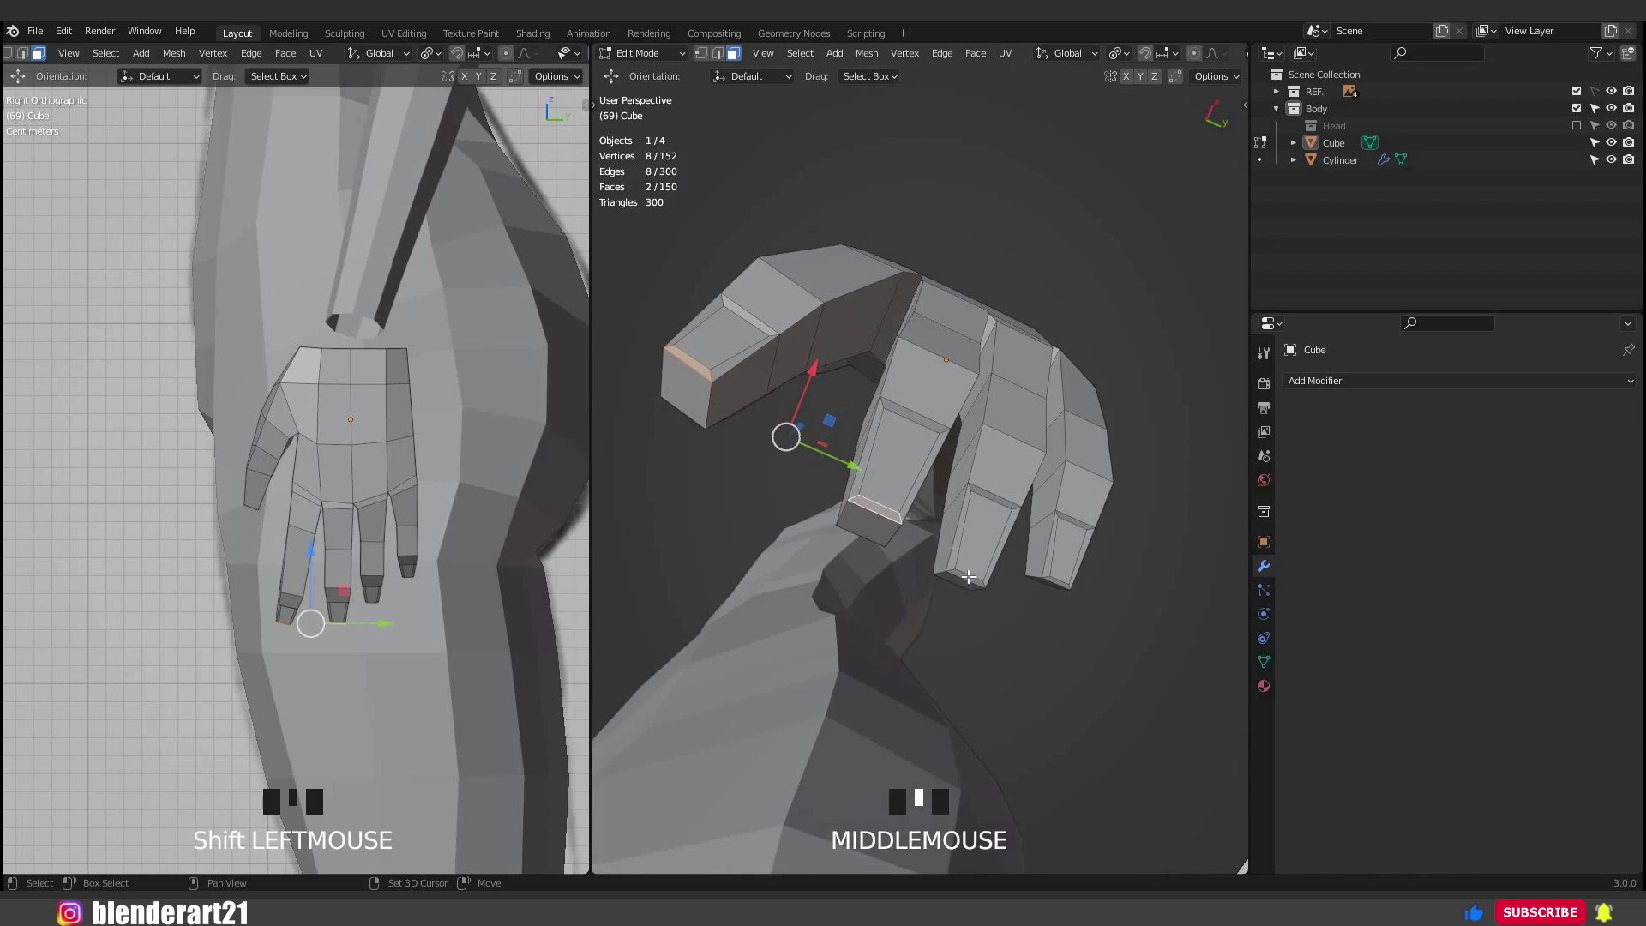
shift+click(1059, 583)
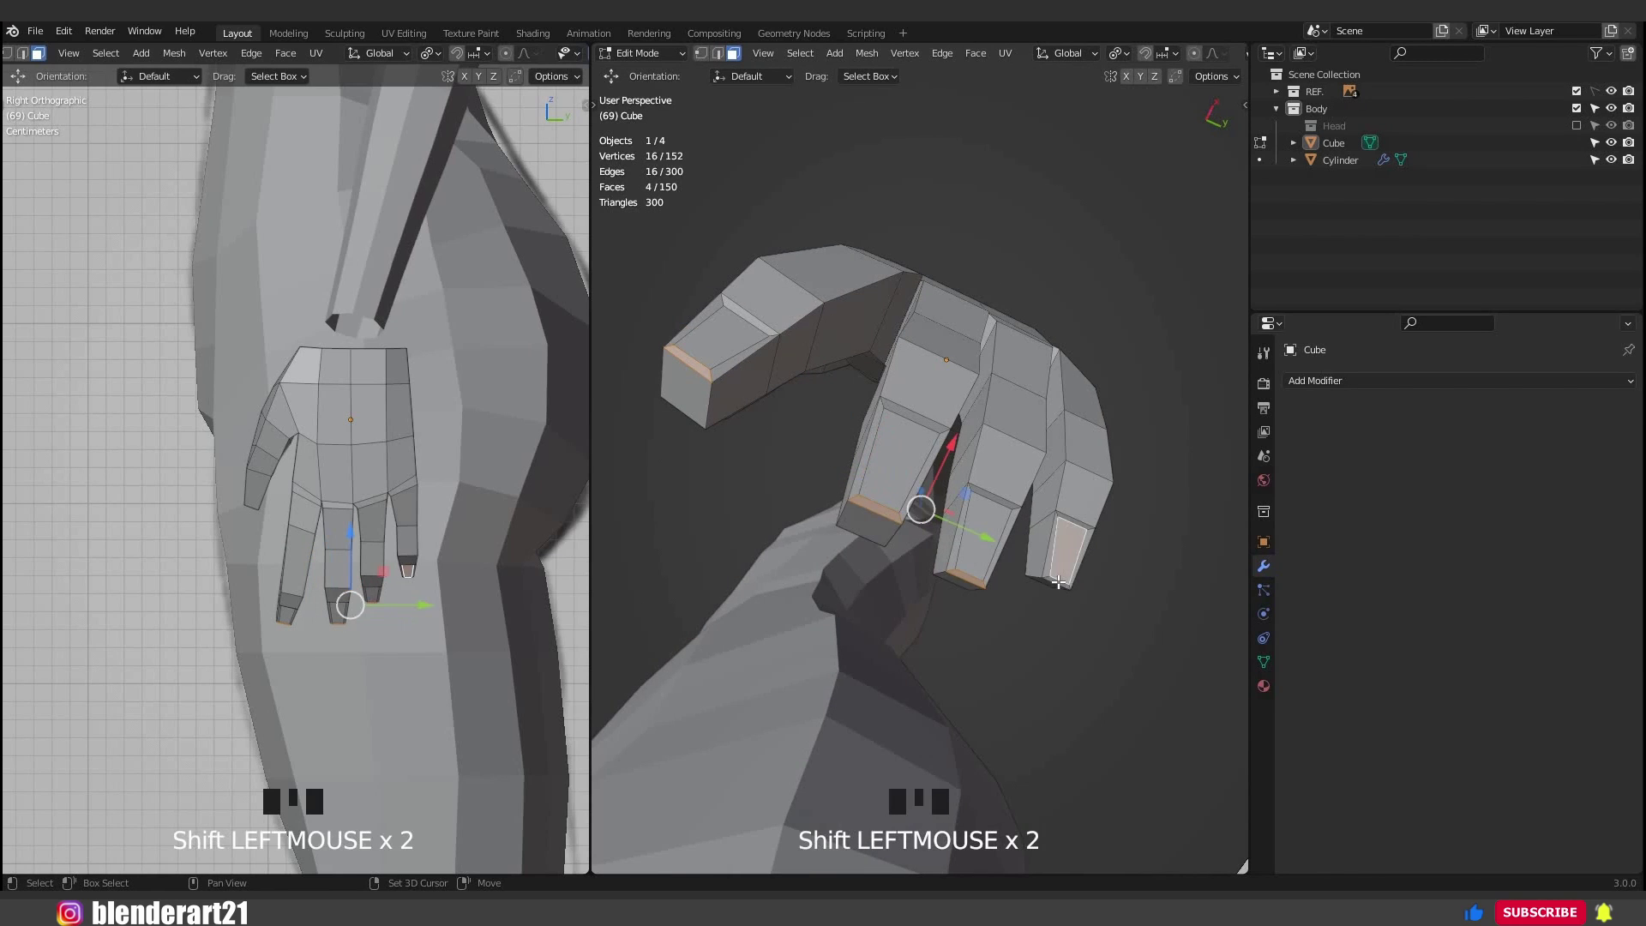
key(ctrl+z)
shift+click(1057, 584)
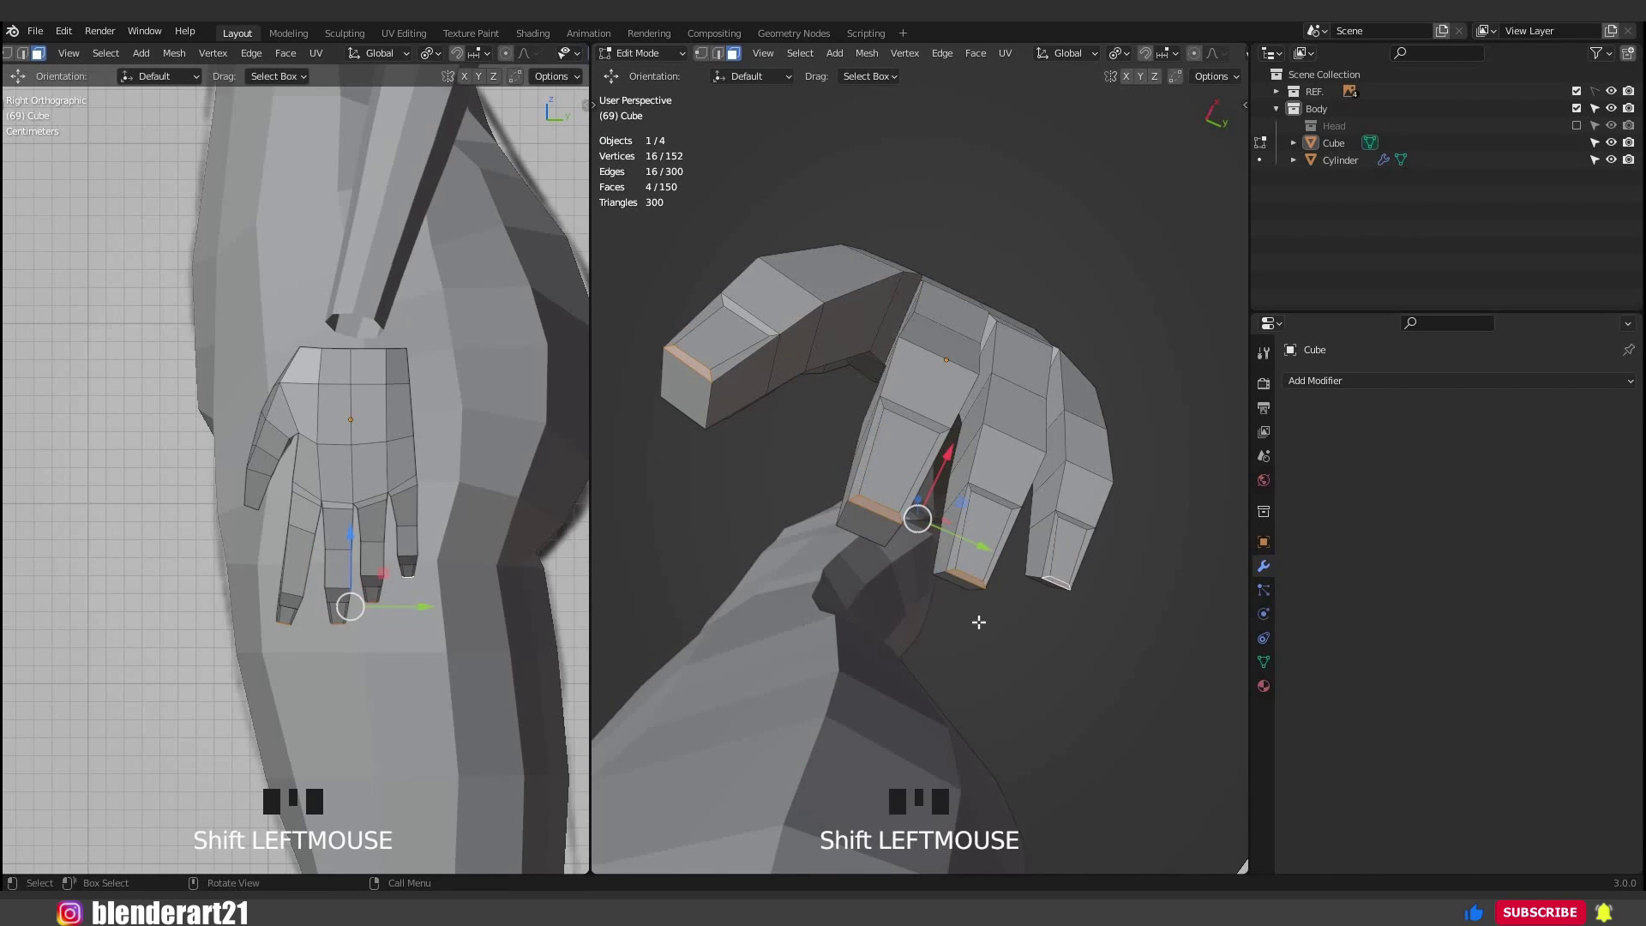
key(KP_1)
key(e)
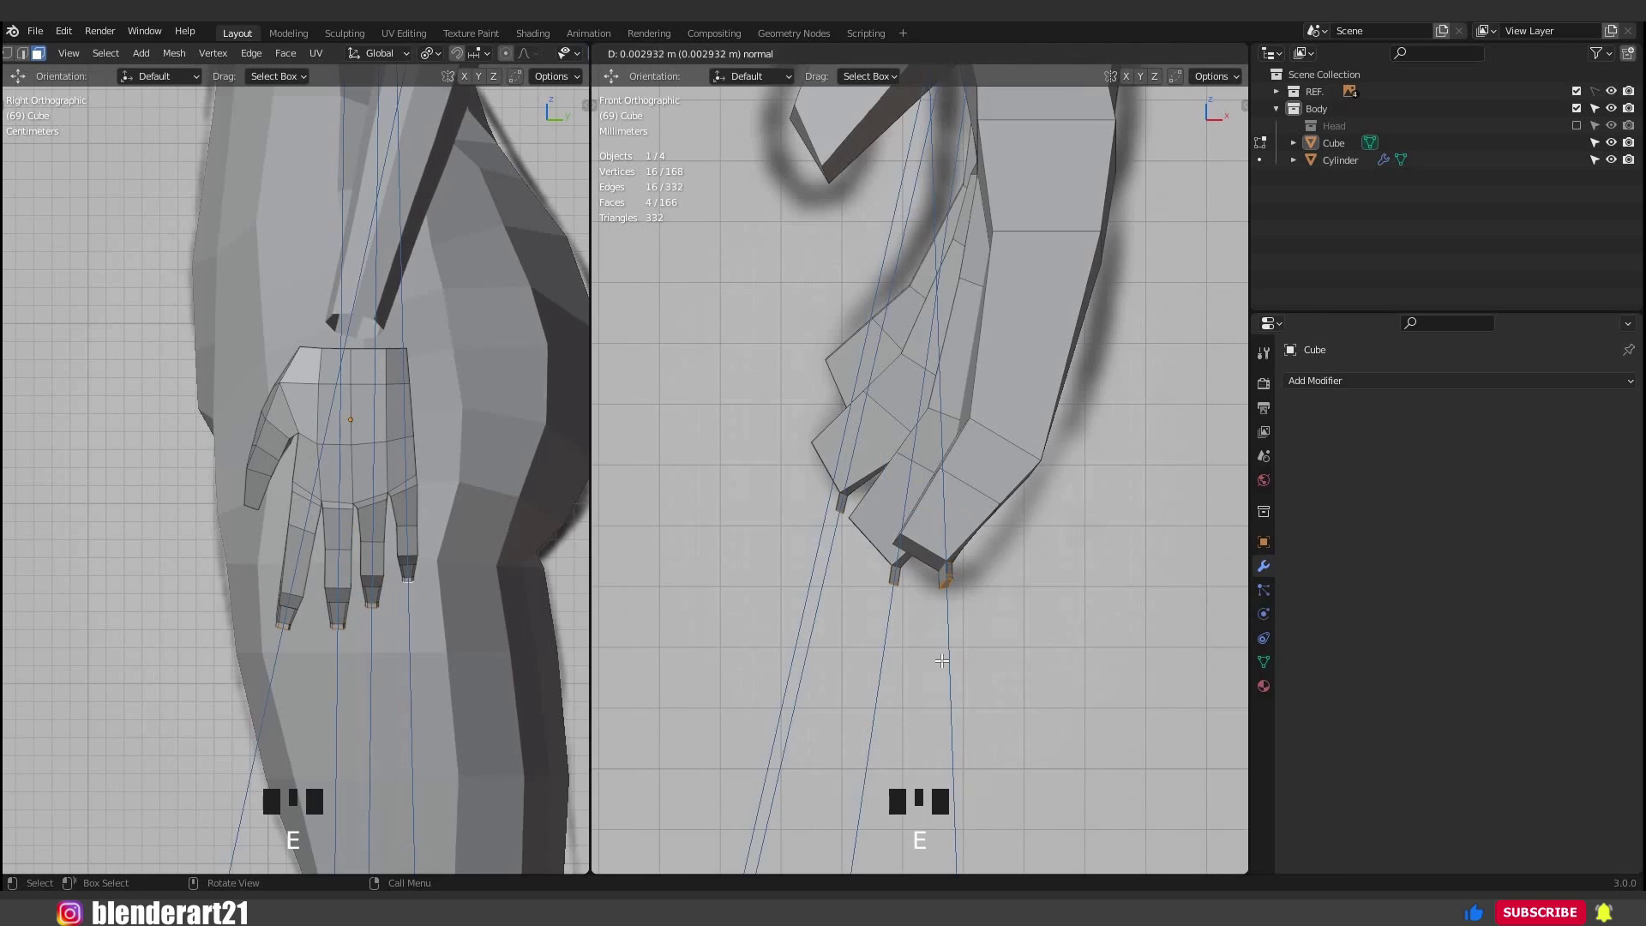
click(930, 661)
key(g)
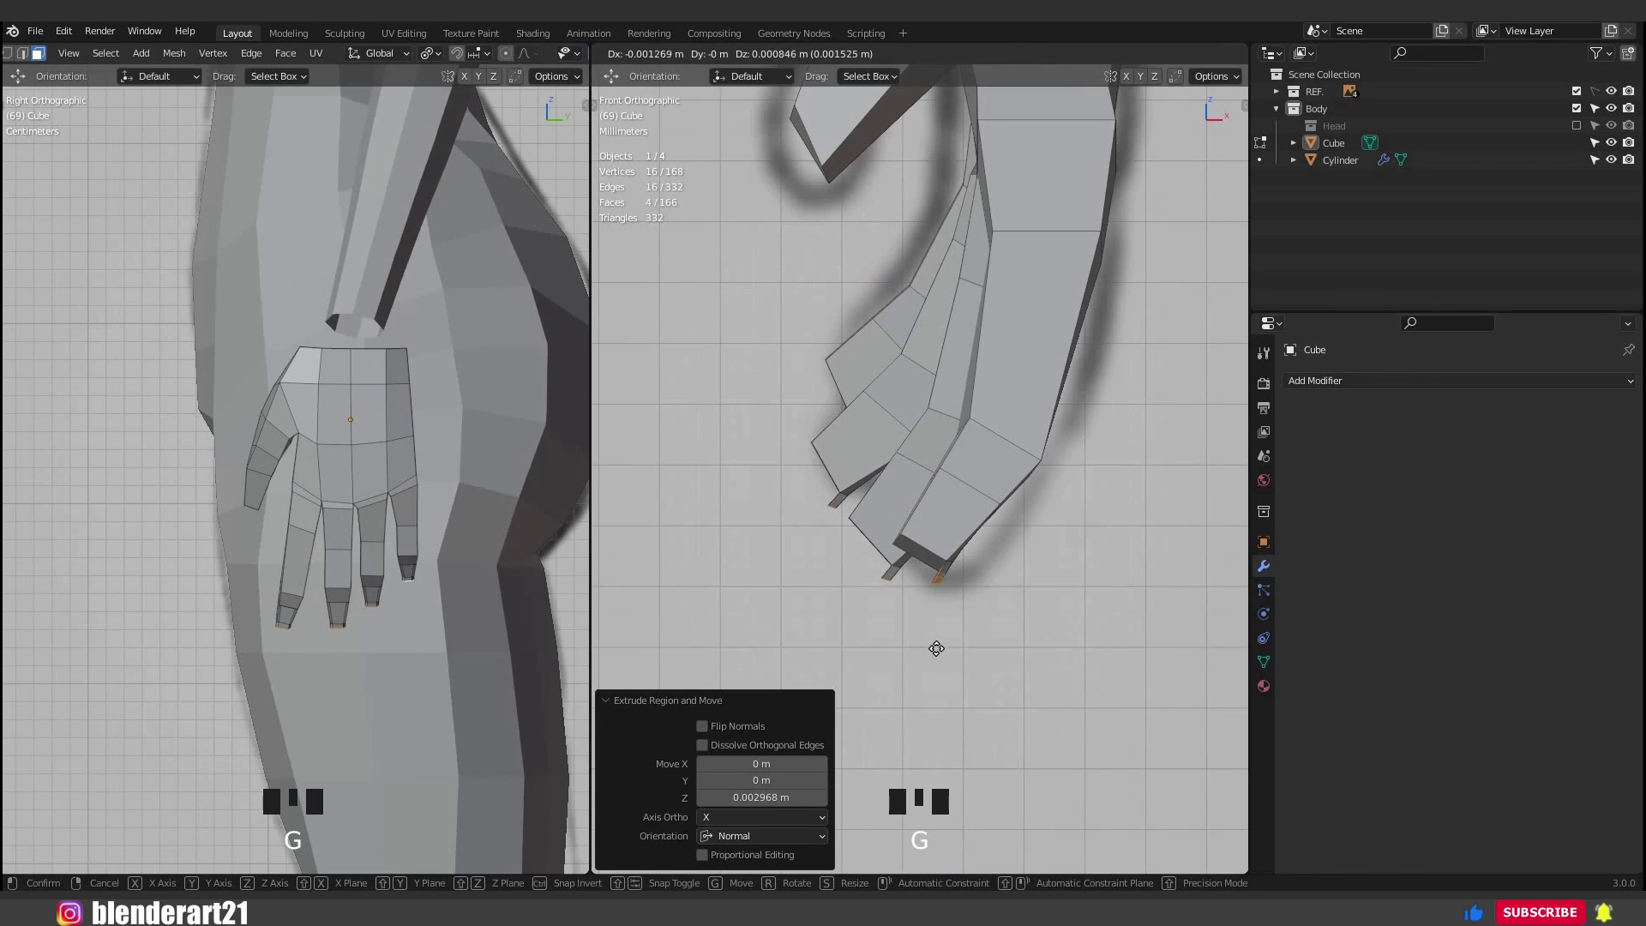
click(938, 649)
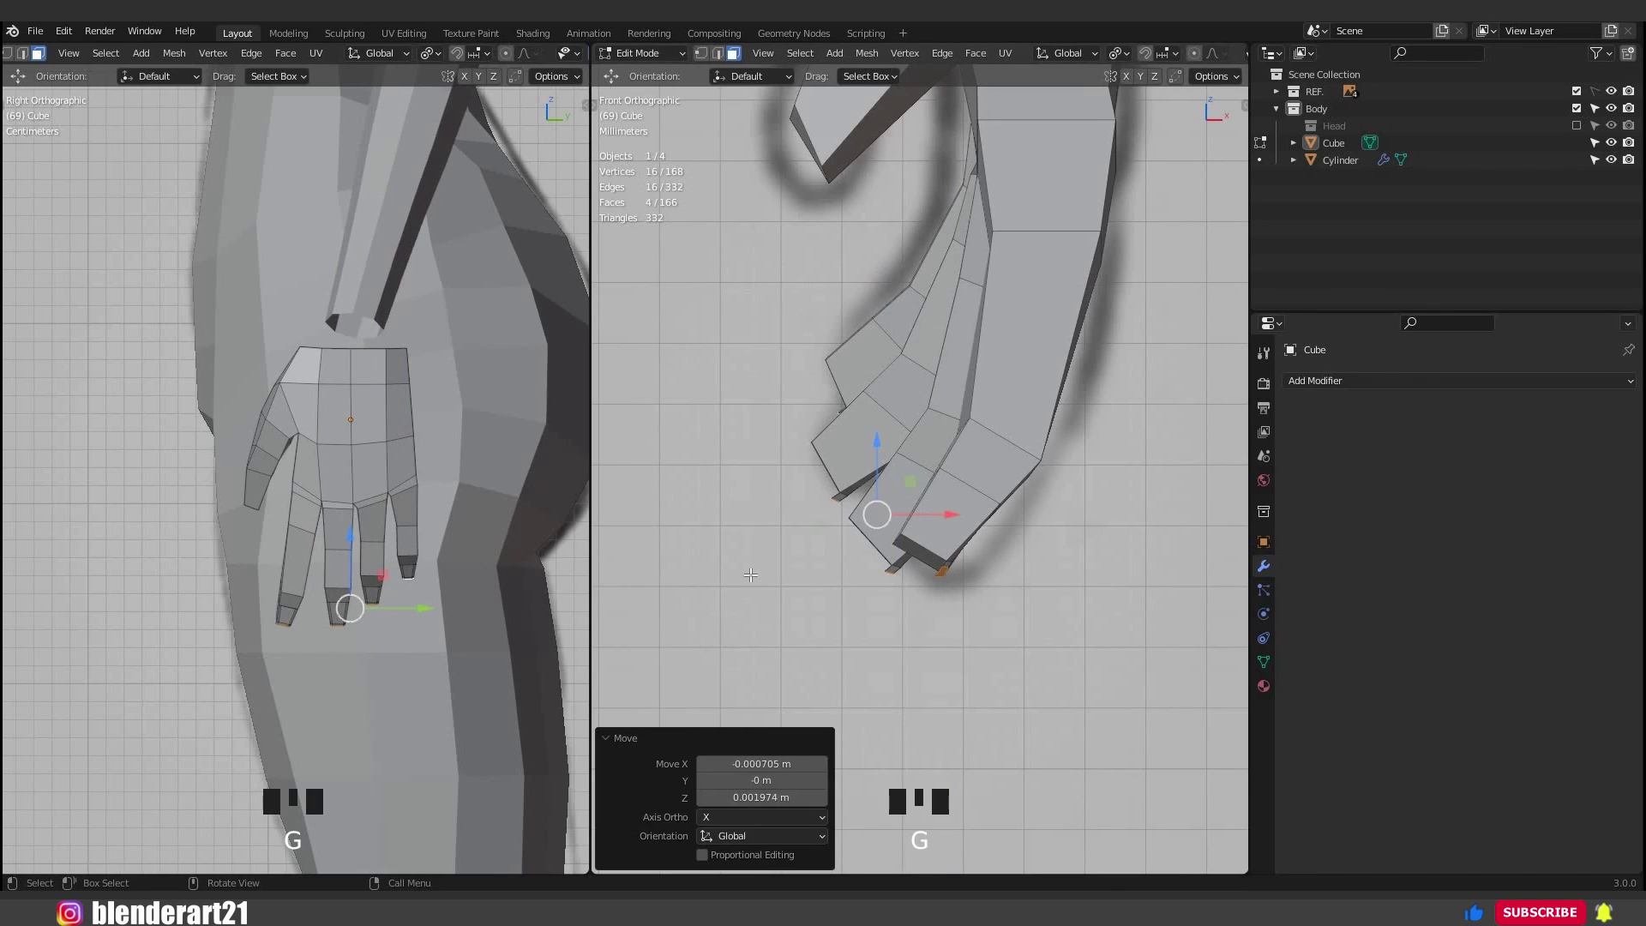
Add a loop cut between the last joint and the nail base on the little, ring and middle fingers.
middle_drag(751, 569, 755, 518)
key(KP_Decimal)
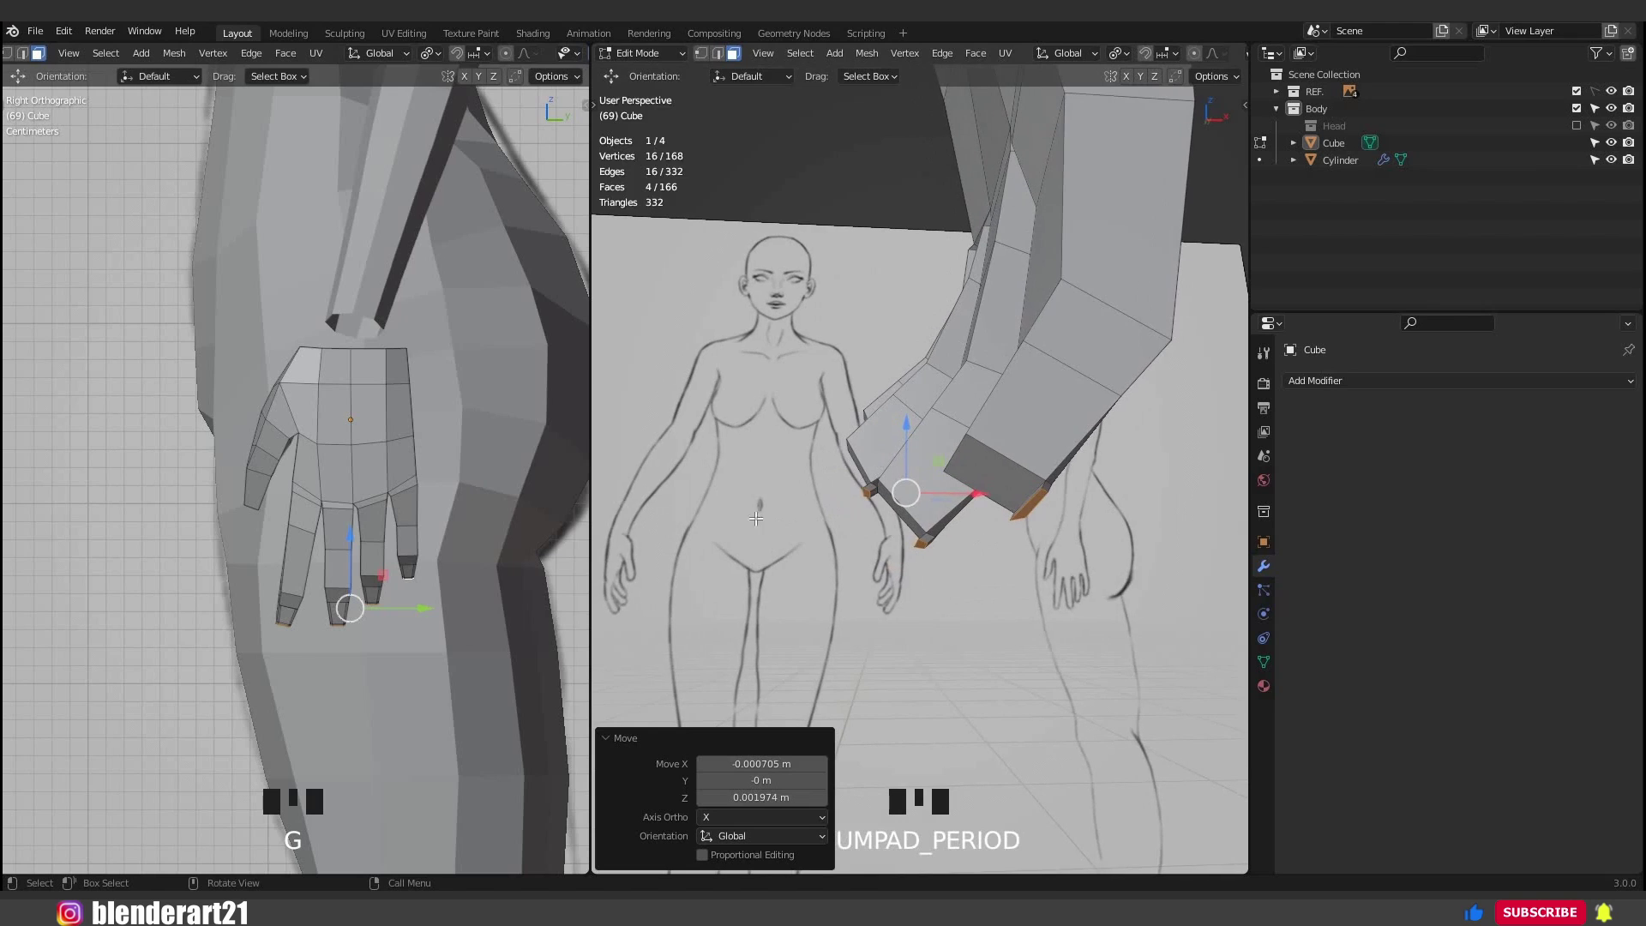
middle_drag(985, 552, 738, 531)
key(ctrl+r)
click(1098, 294)
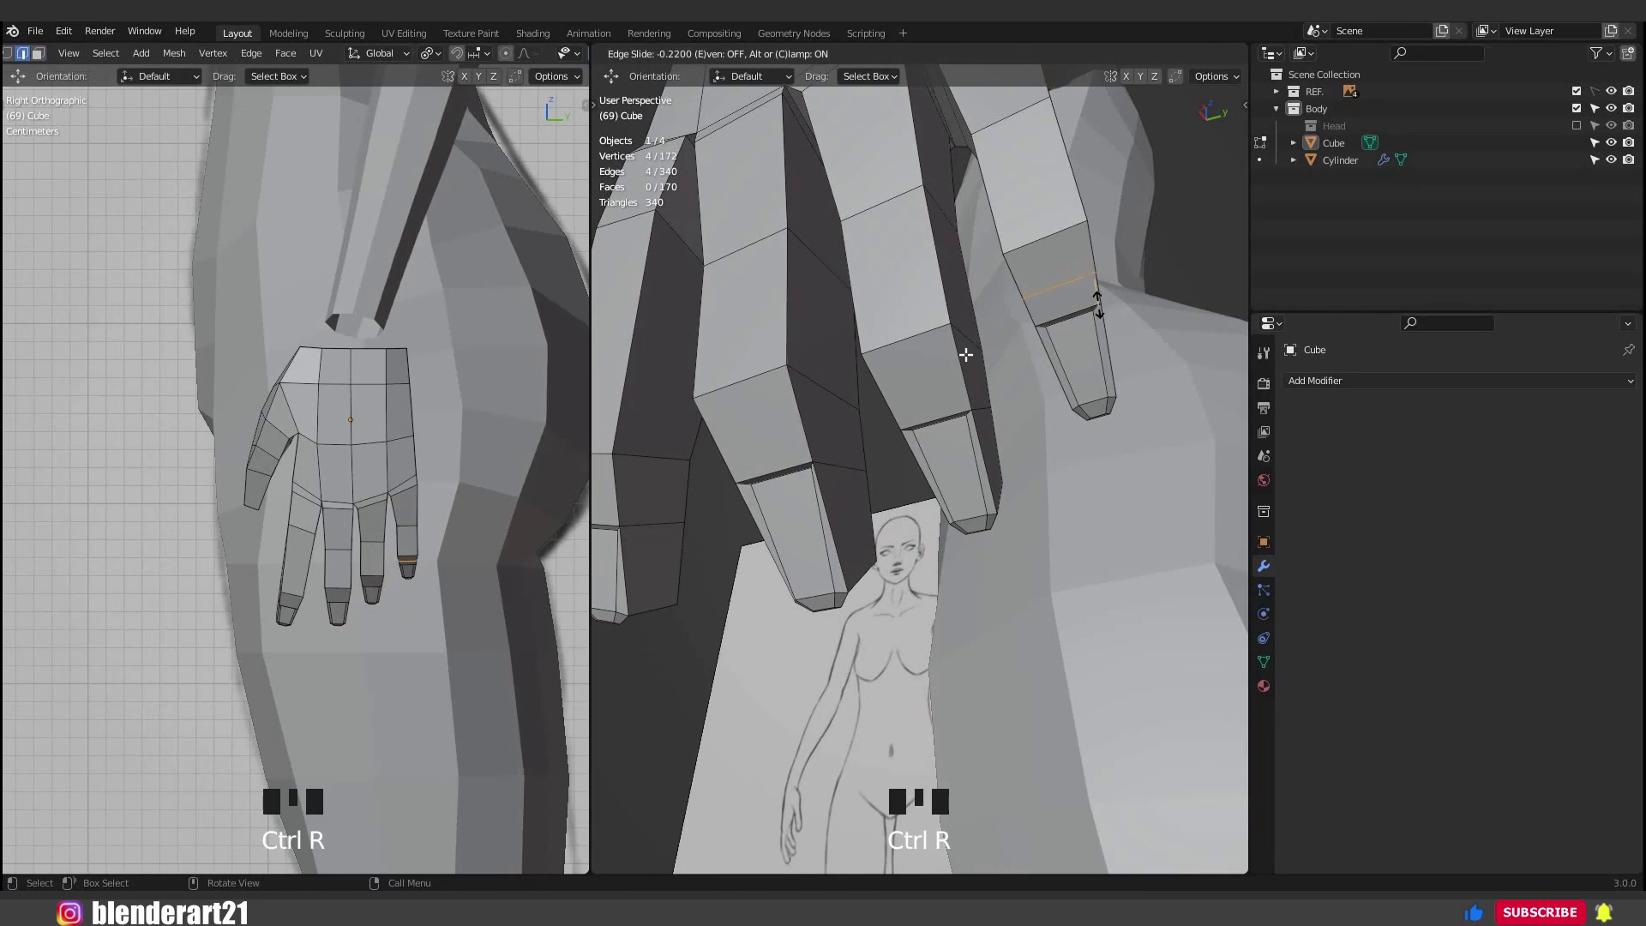
click(1098, 314)
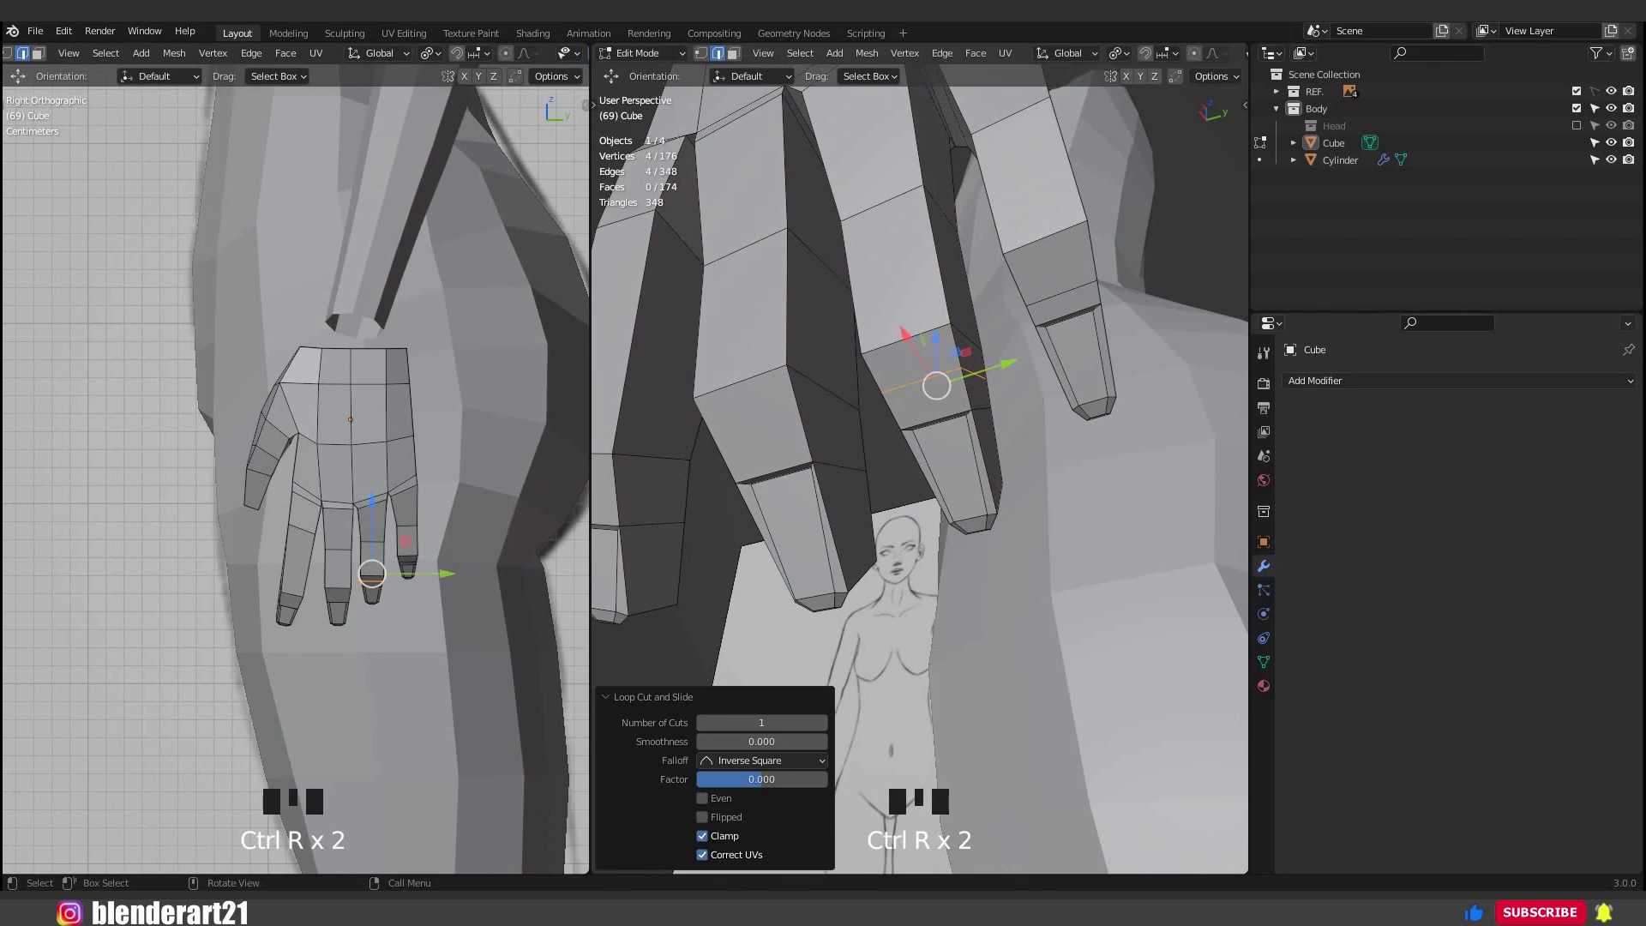
key(ctrl+r)
click(853, 492)
right_click(852, 492)
Add a Subdivision modifier with viewport level 2 to the hand.
shift+middle_drag(851, 490, 1060, 583)
scroll(1060, 586, down, 3)
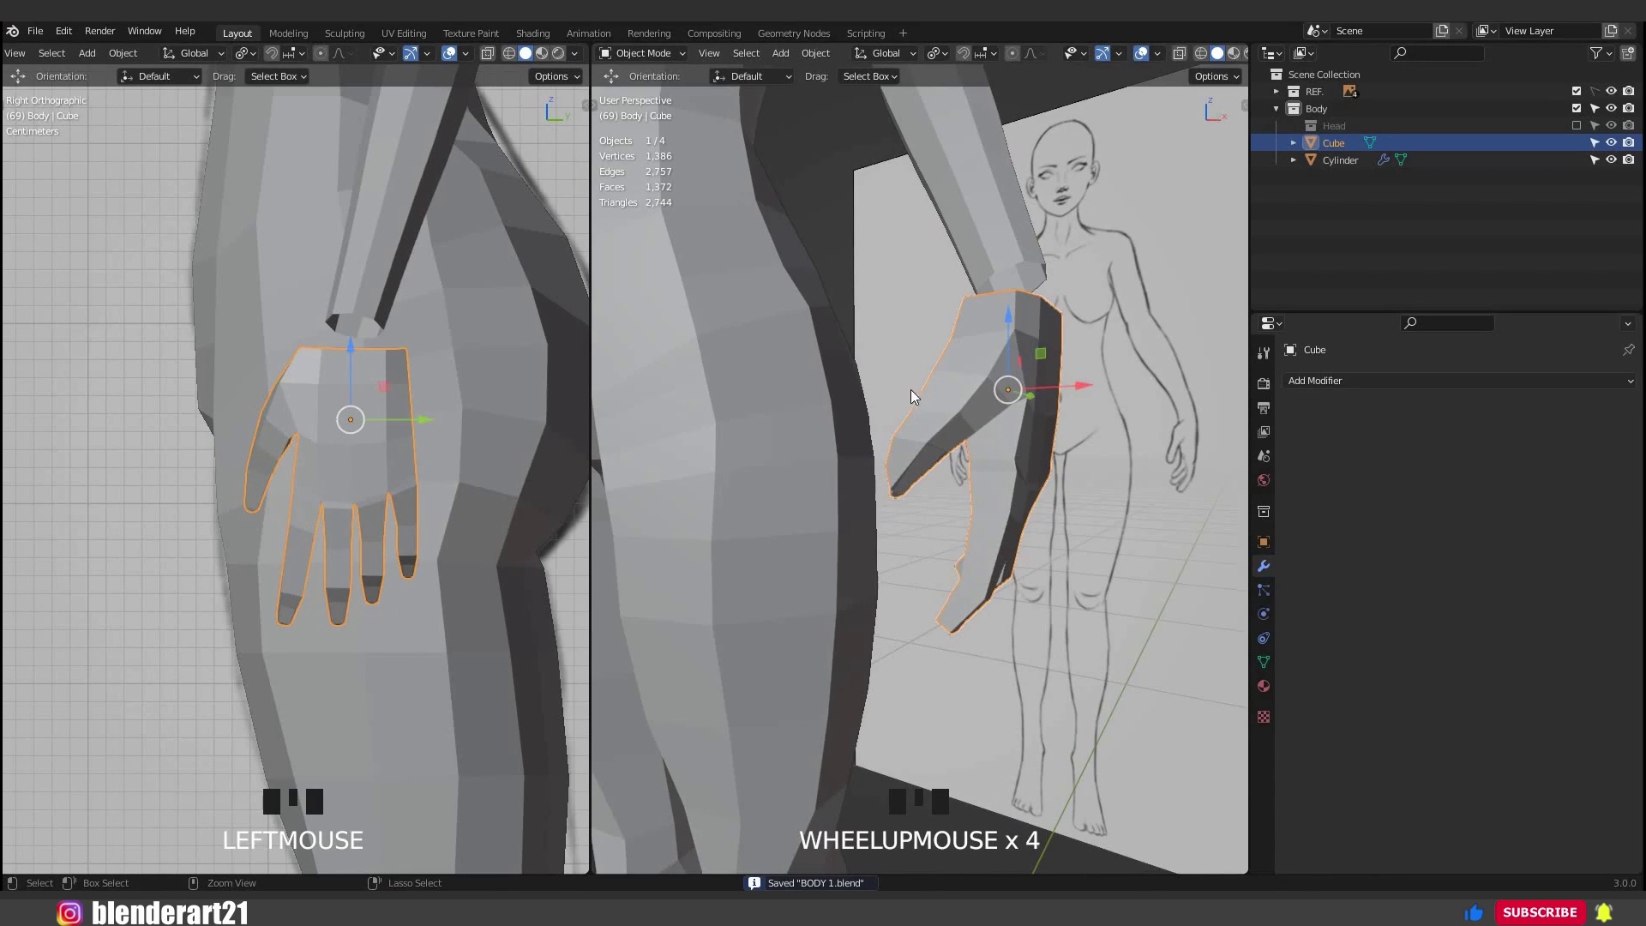
key(ctrl+2)
middle_drag(851, 388, 878, 451)
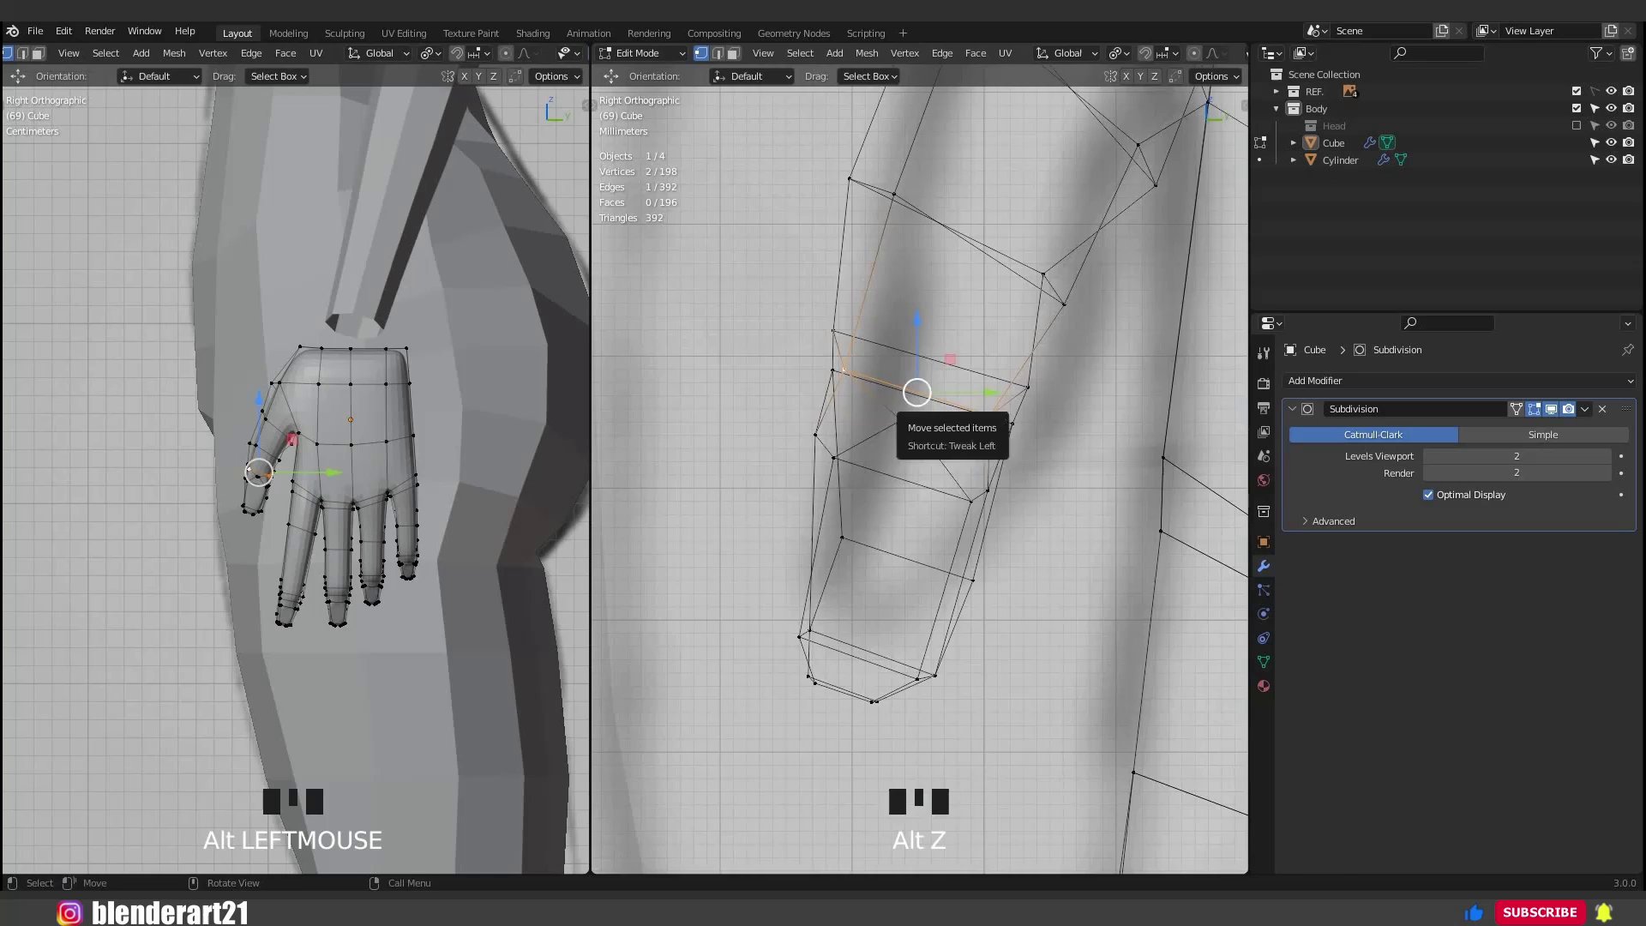
Scale the edge across the thumb above the nail, and move the thumb tip's end vertices 0.000325 m in Y and 0.000455 m in Z.
key(alt+z)
key(s)
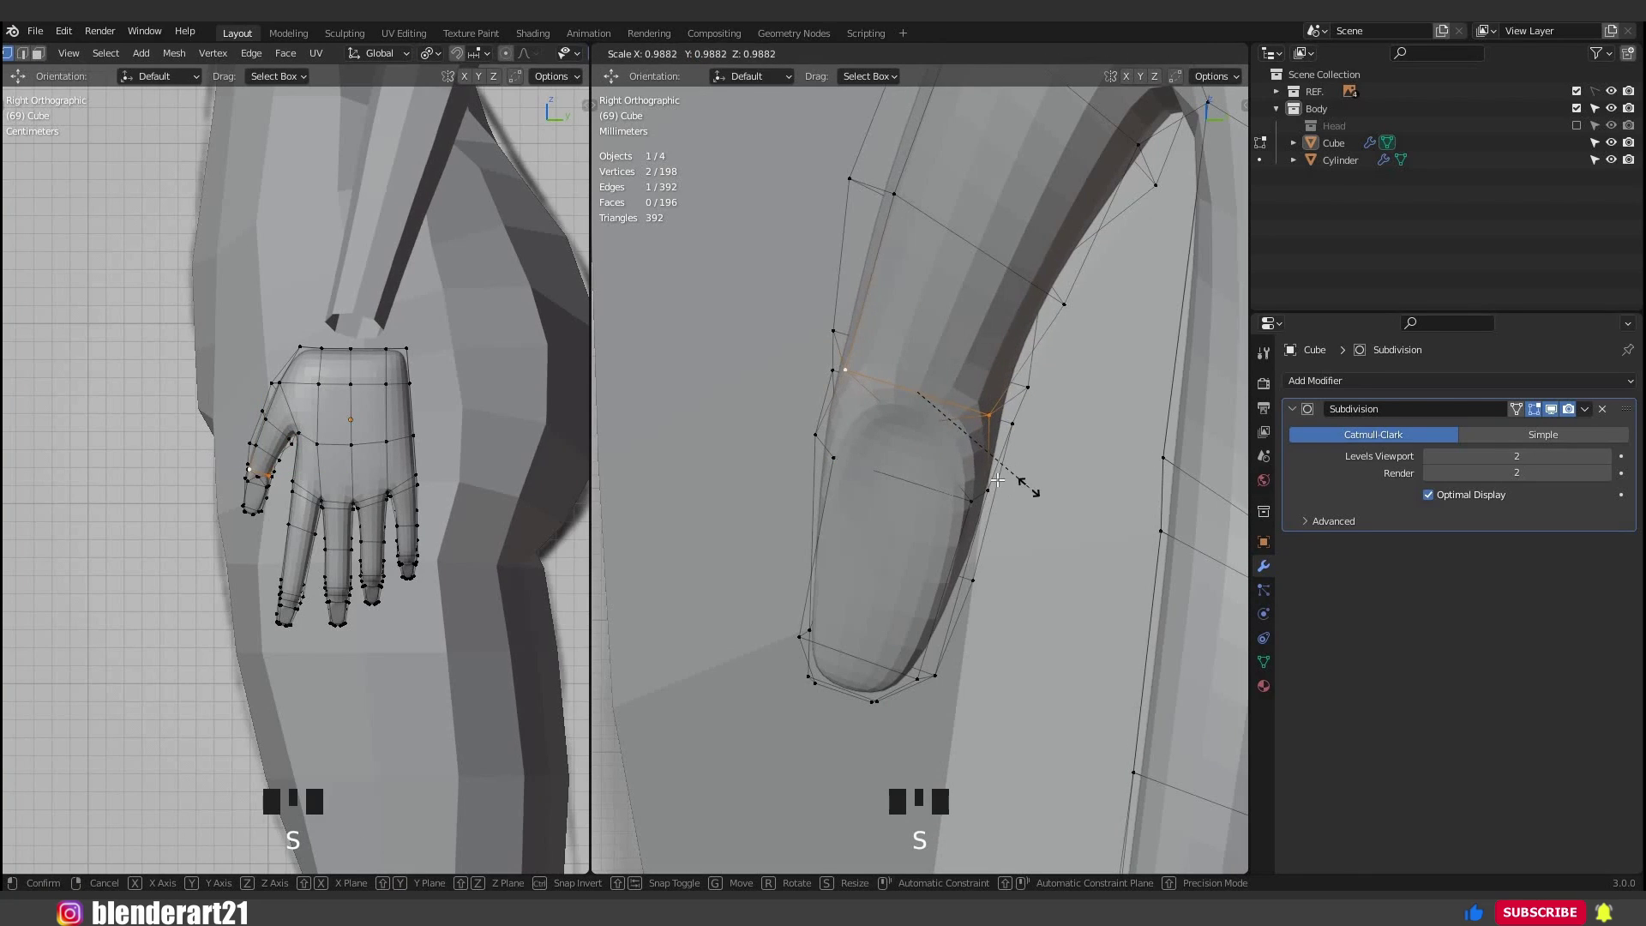
click(997, 481)
drag(793, 726, 949, 663)
key(g)
click(830, 717)
middle_drag(830, 717, 900, 600)
key(KP_Decimal)
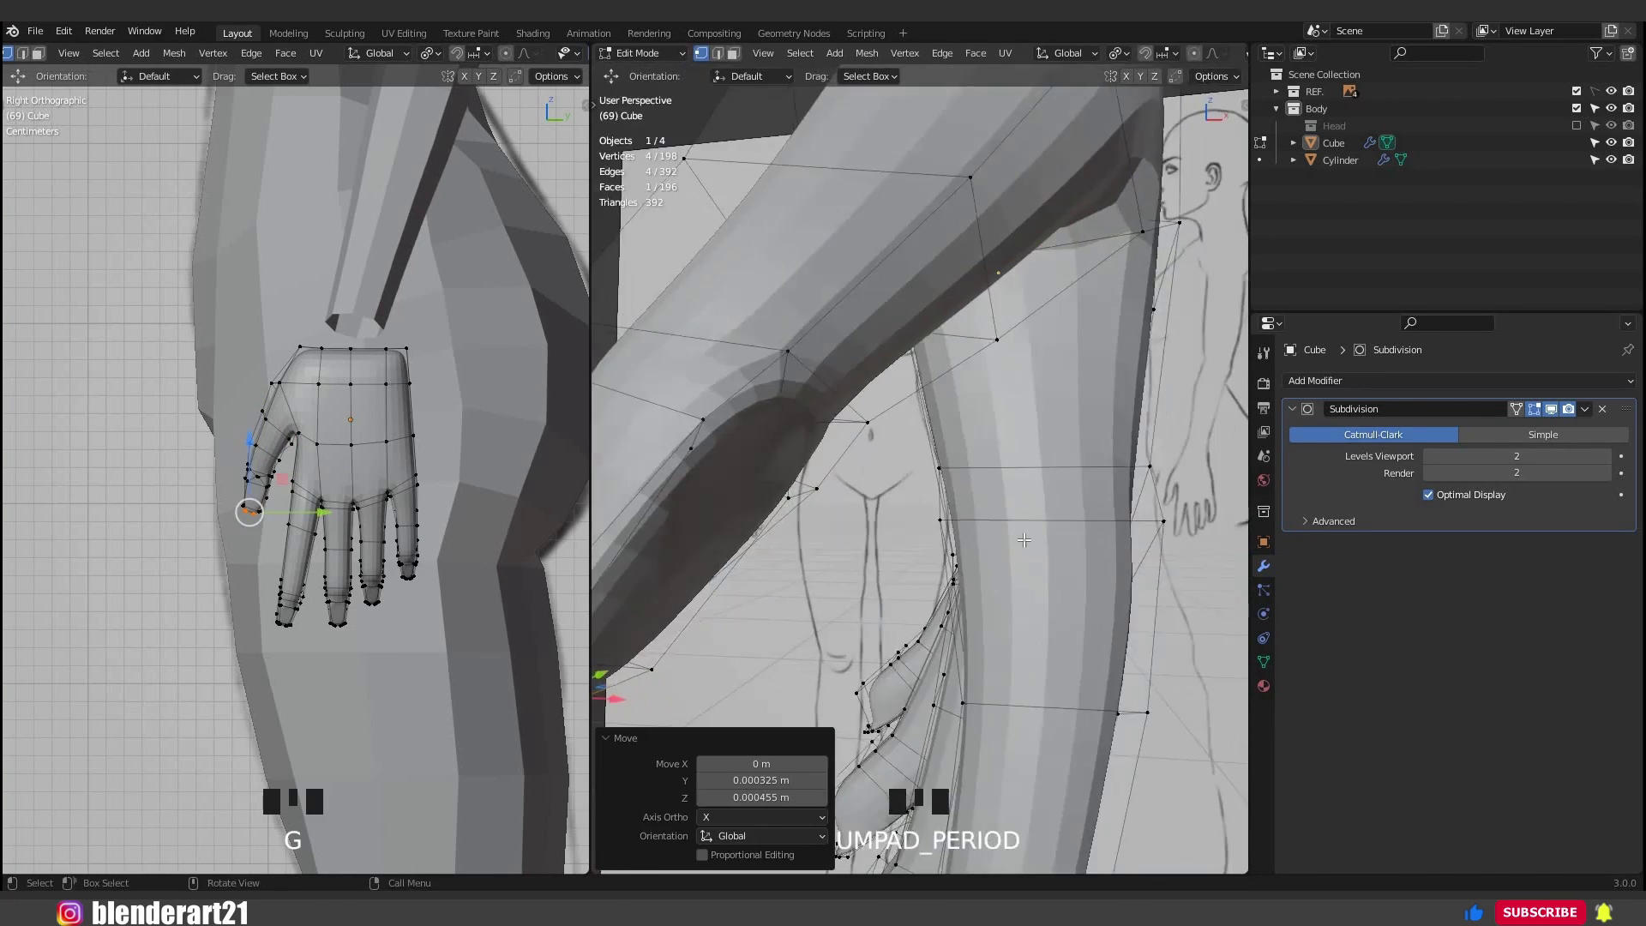
key(Tab)
Adjust the mean crease of the lengthwise edges along both sides of the thumbnail.
scroll(851, 396, down, 11)
middle_drag(850, 396, 1063, 326)
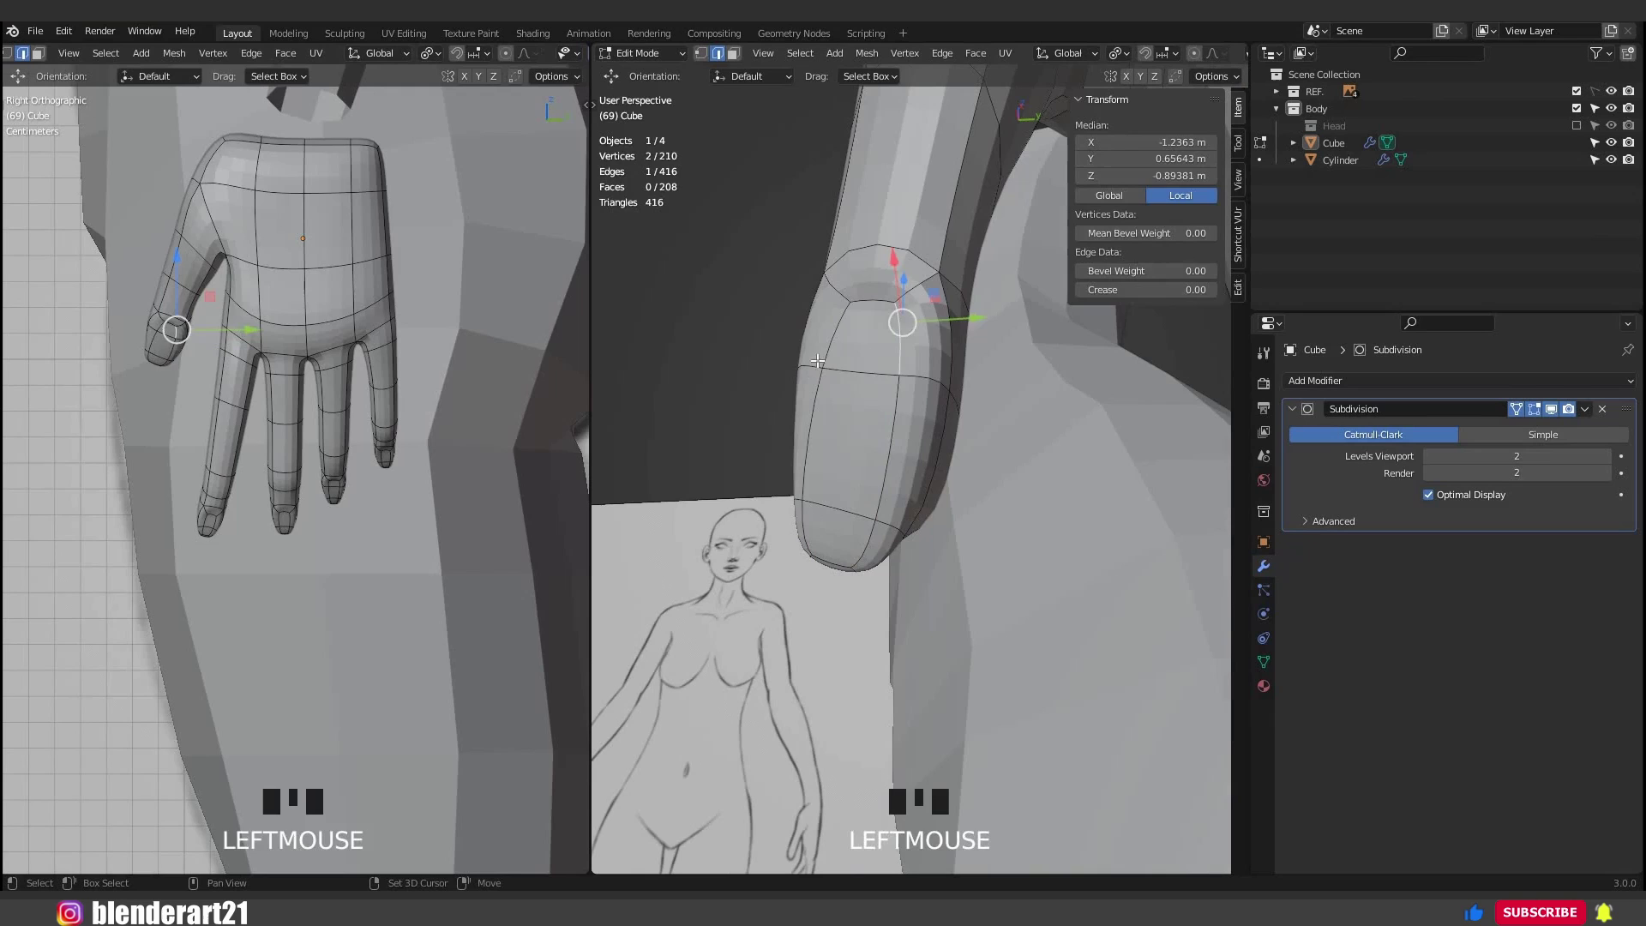
shift+click(823, 377)
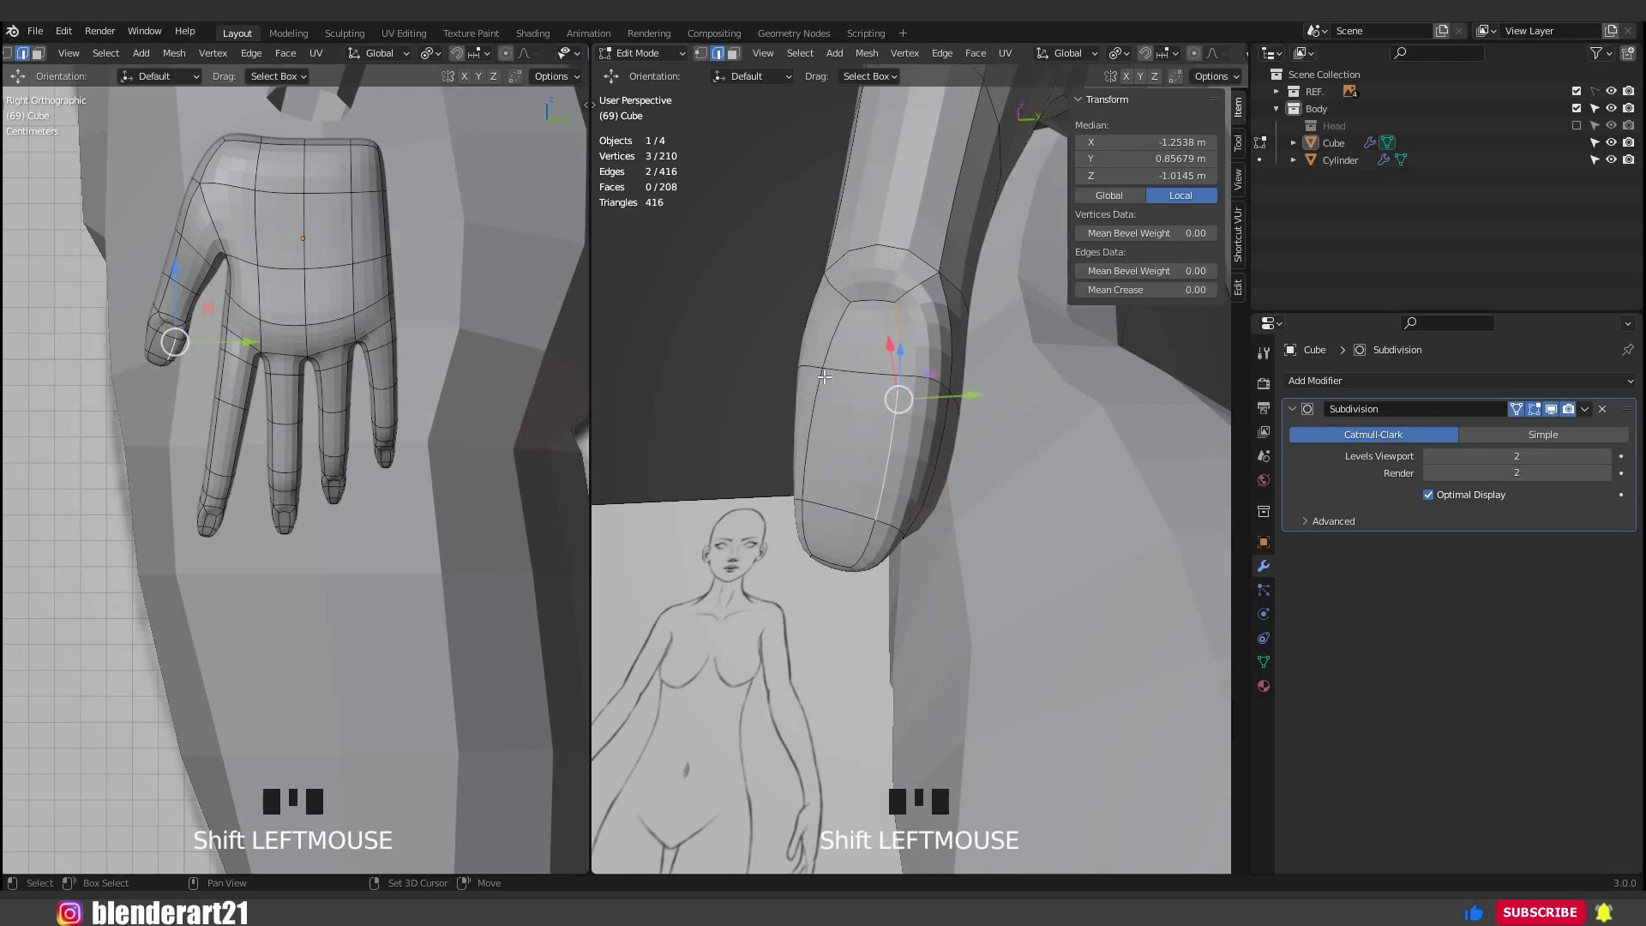
shift+click(835, 336)
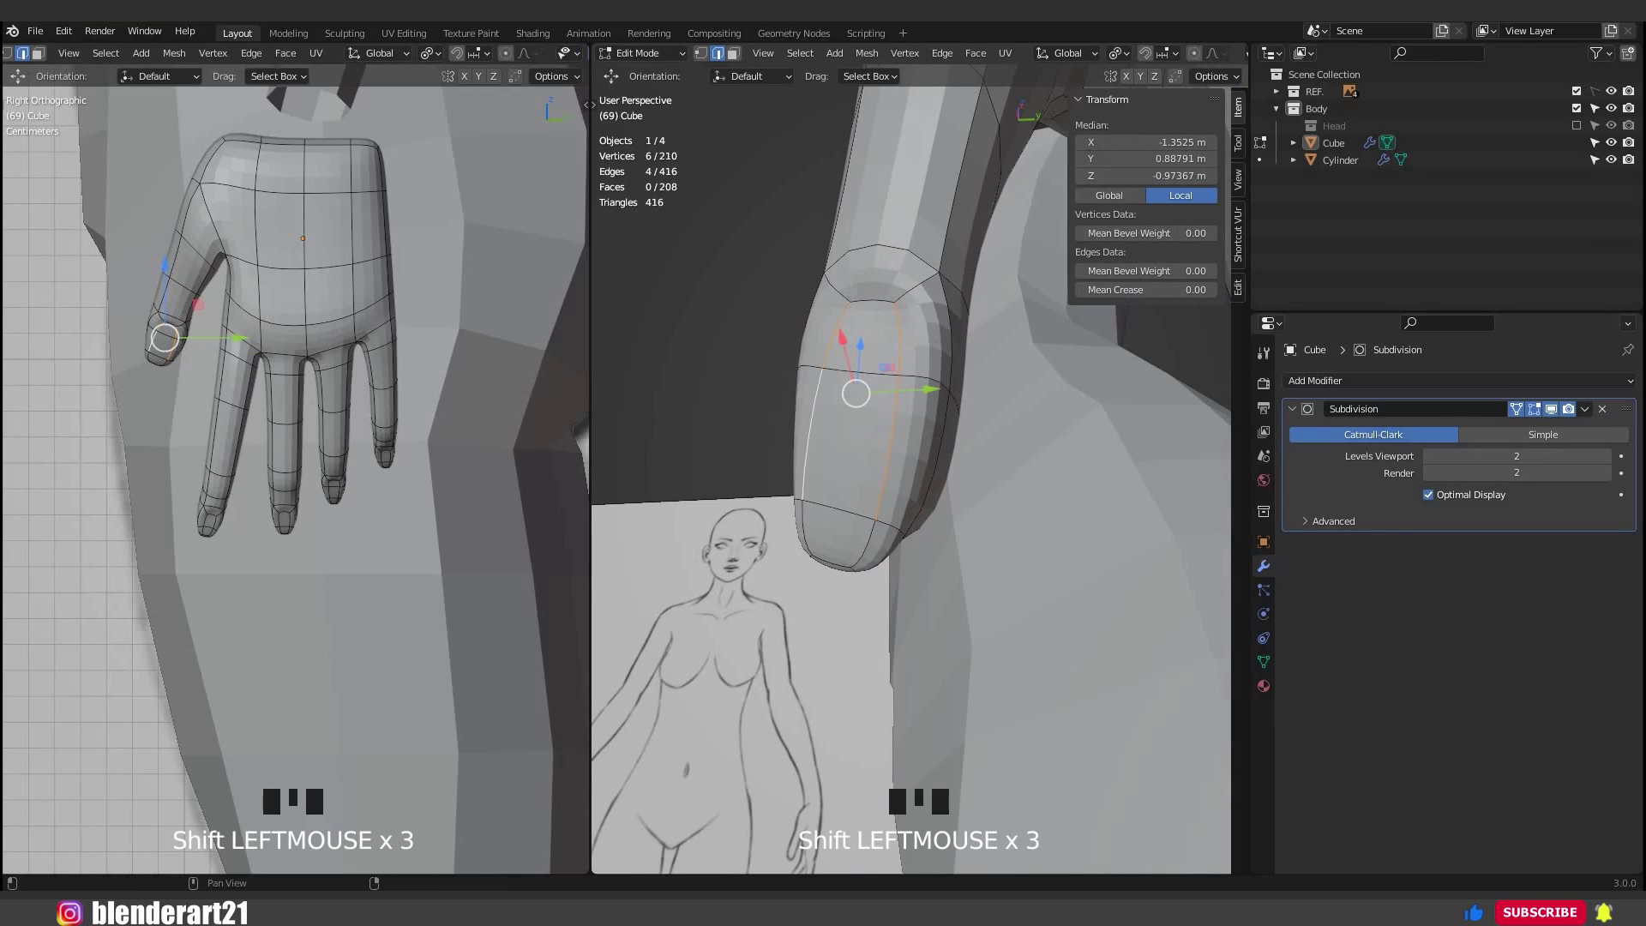
drag(1140, 290, 1153, 290)
key(Tab)
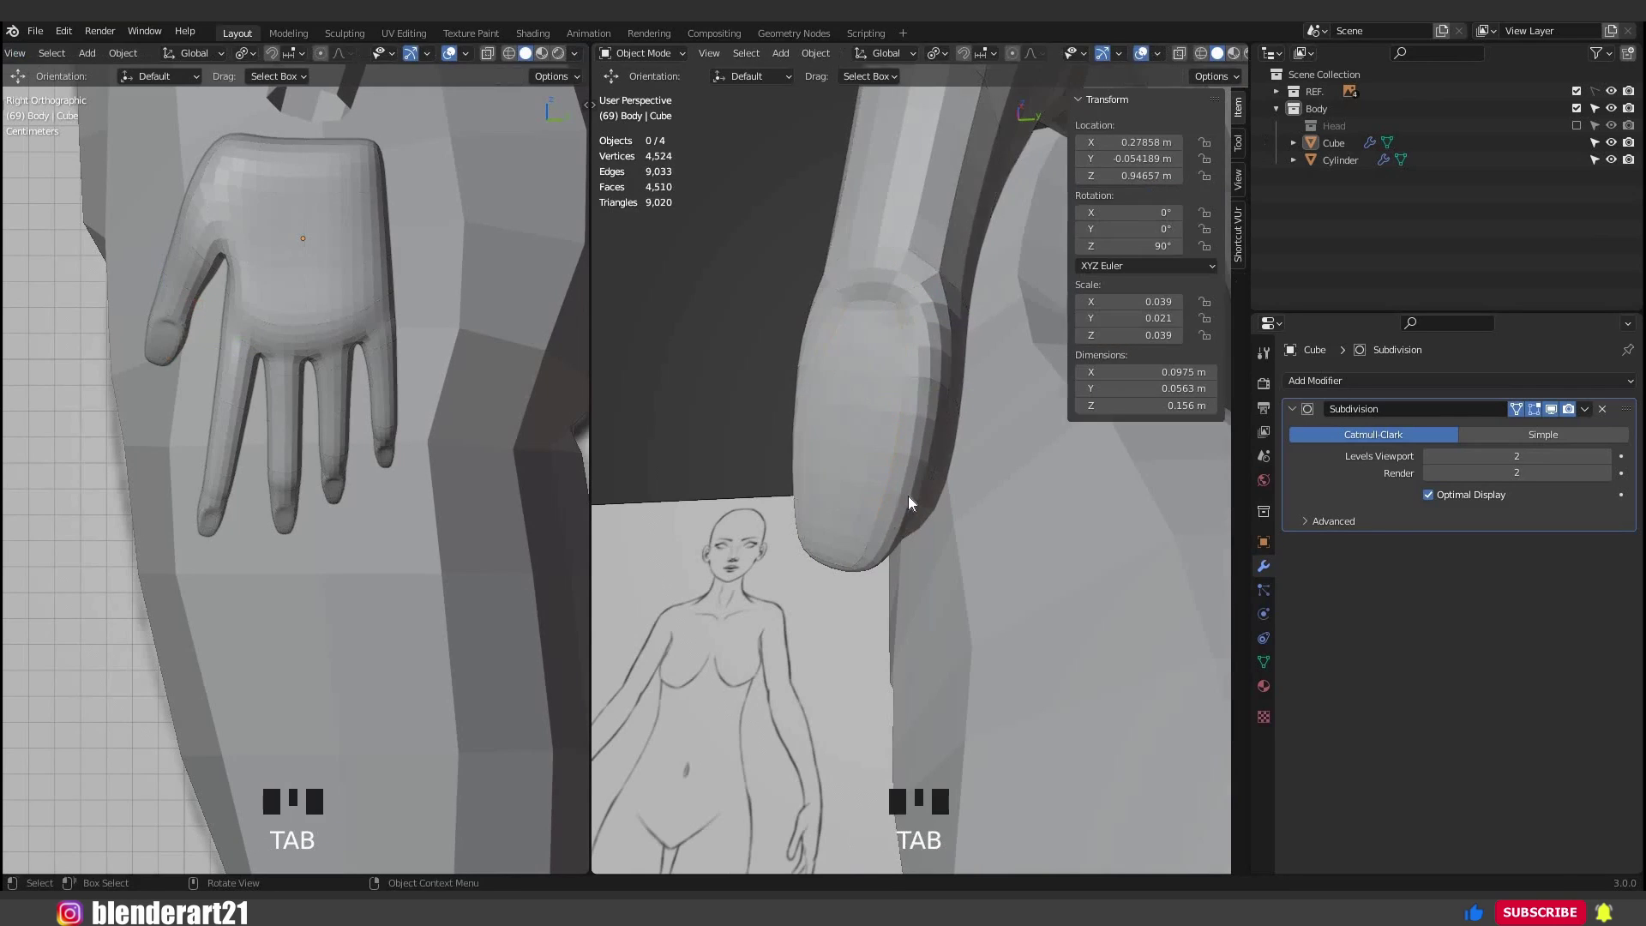
Remove the Subdivision modifier from the hand.
middle_drag(911, 503, 919, 502)
scroll(788, 499, down, 2)
shift+middle_drag(808, 462, 820, 513)
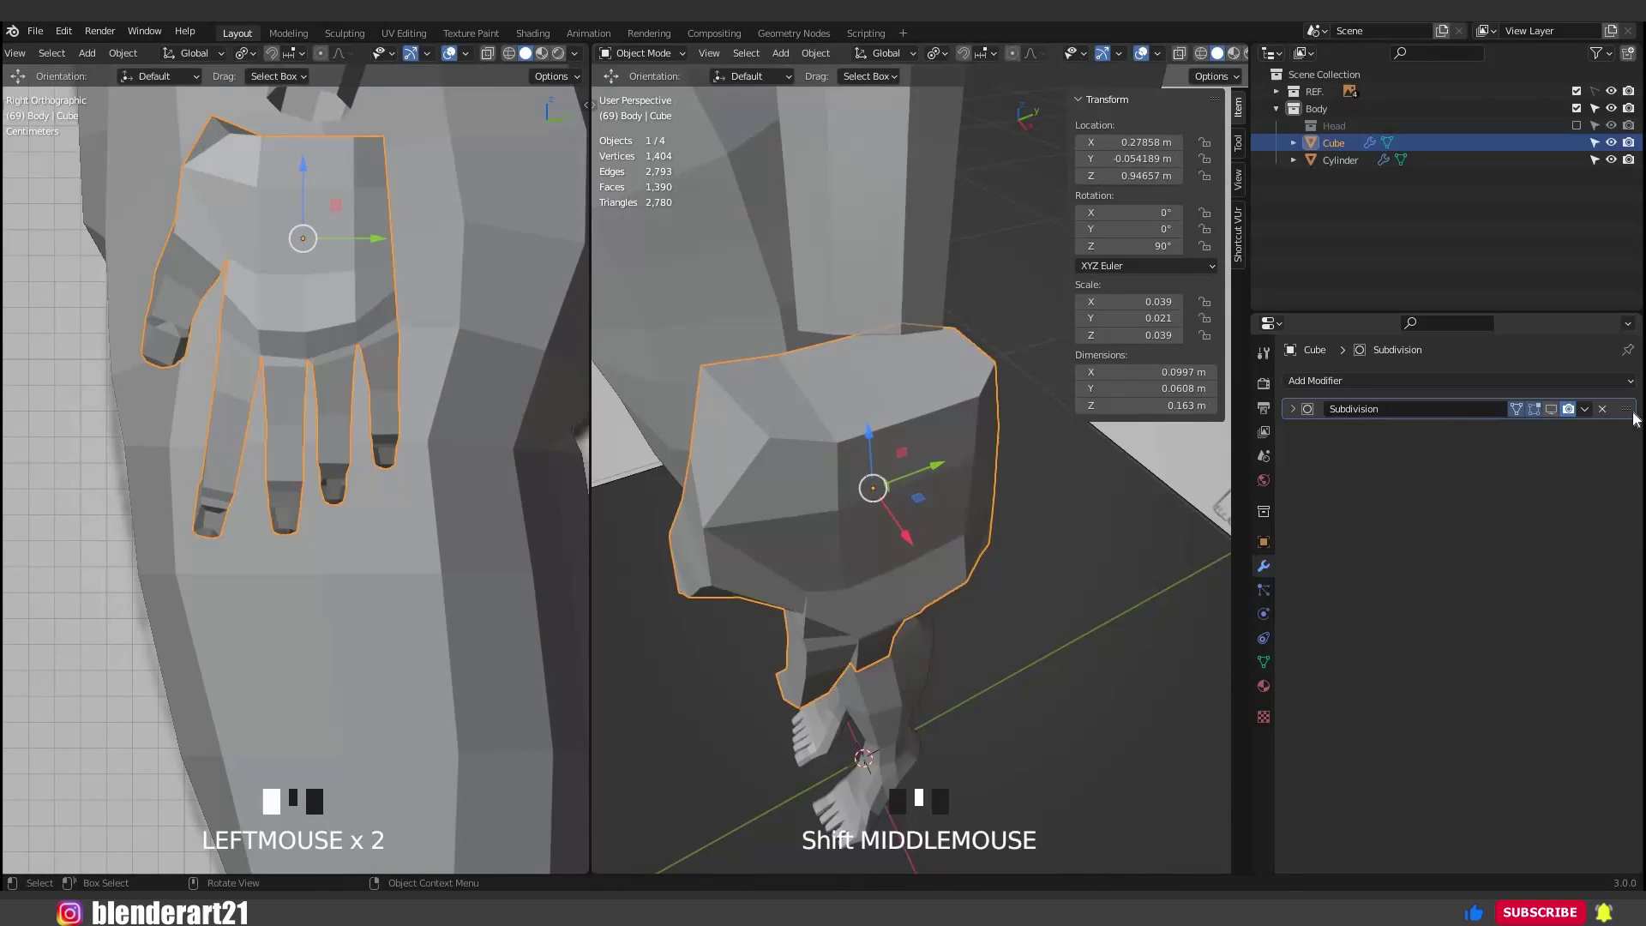
key(Tab)
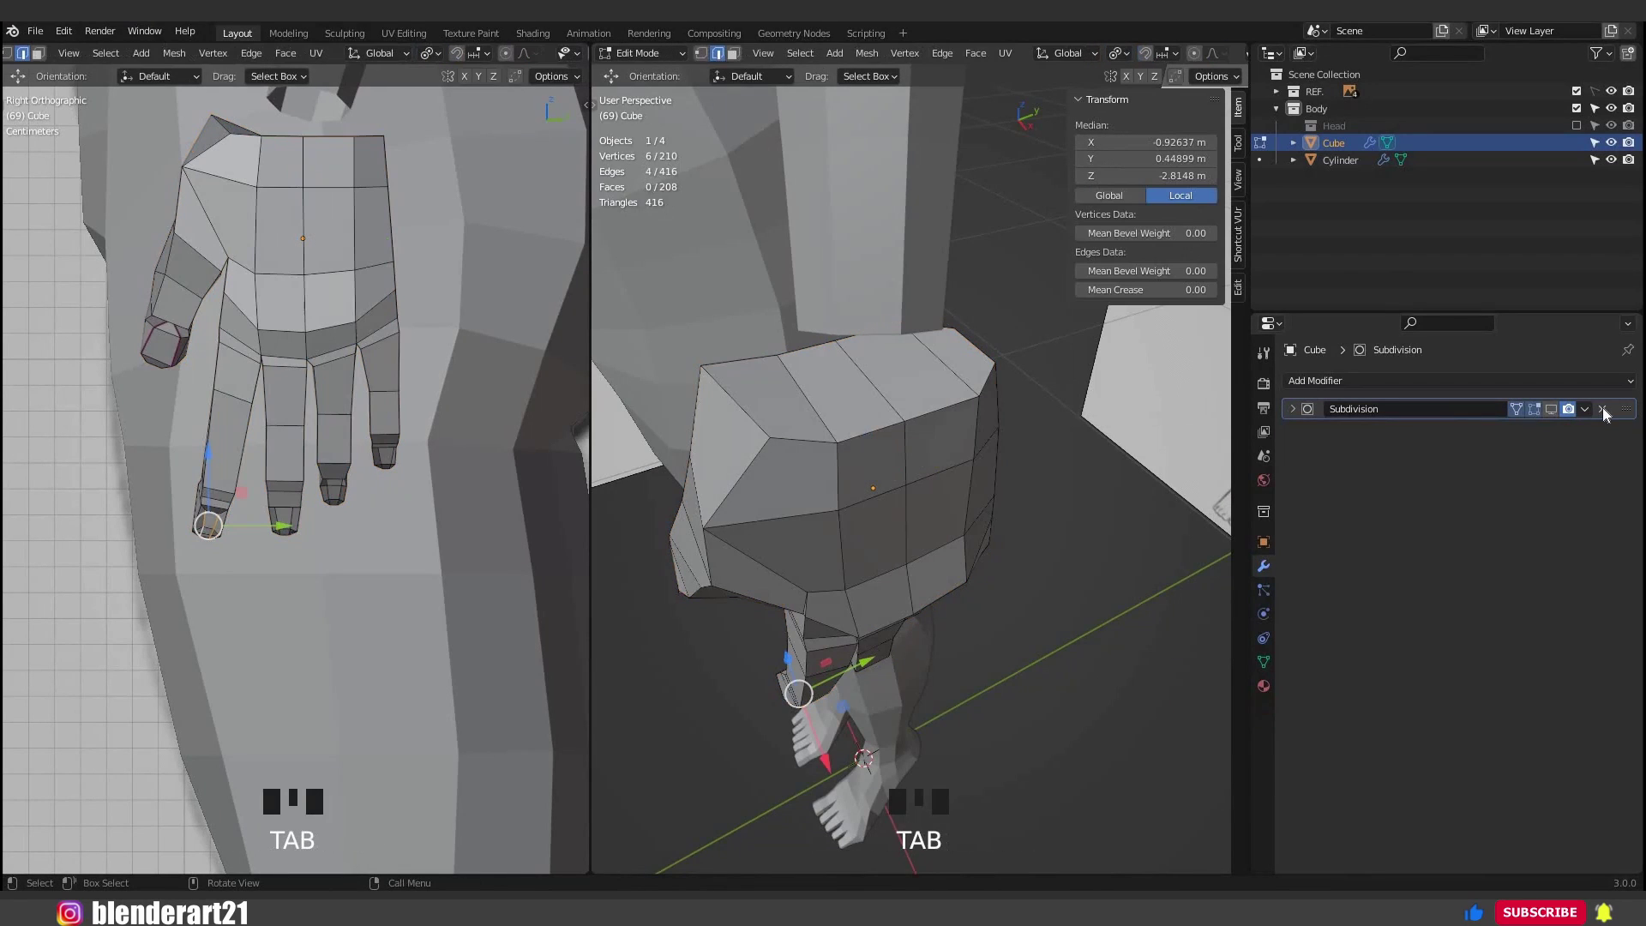
click(1602, 409)
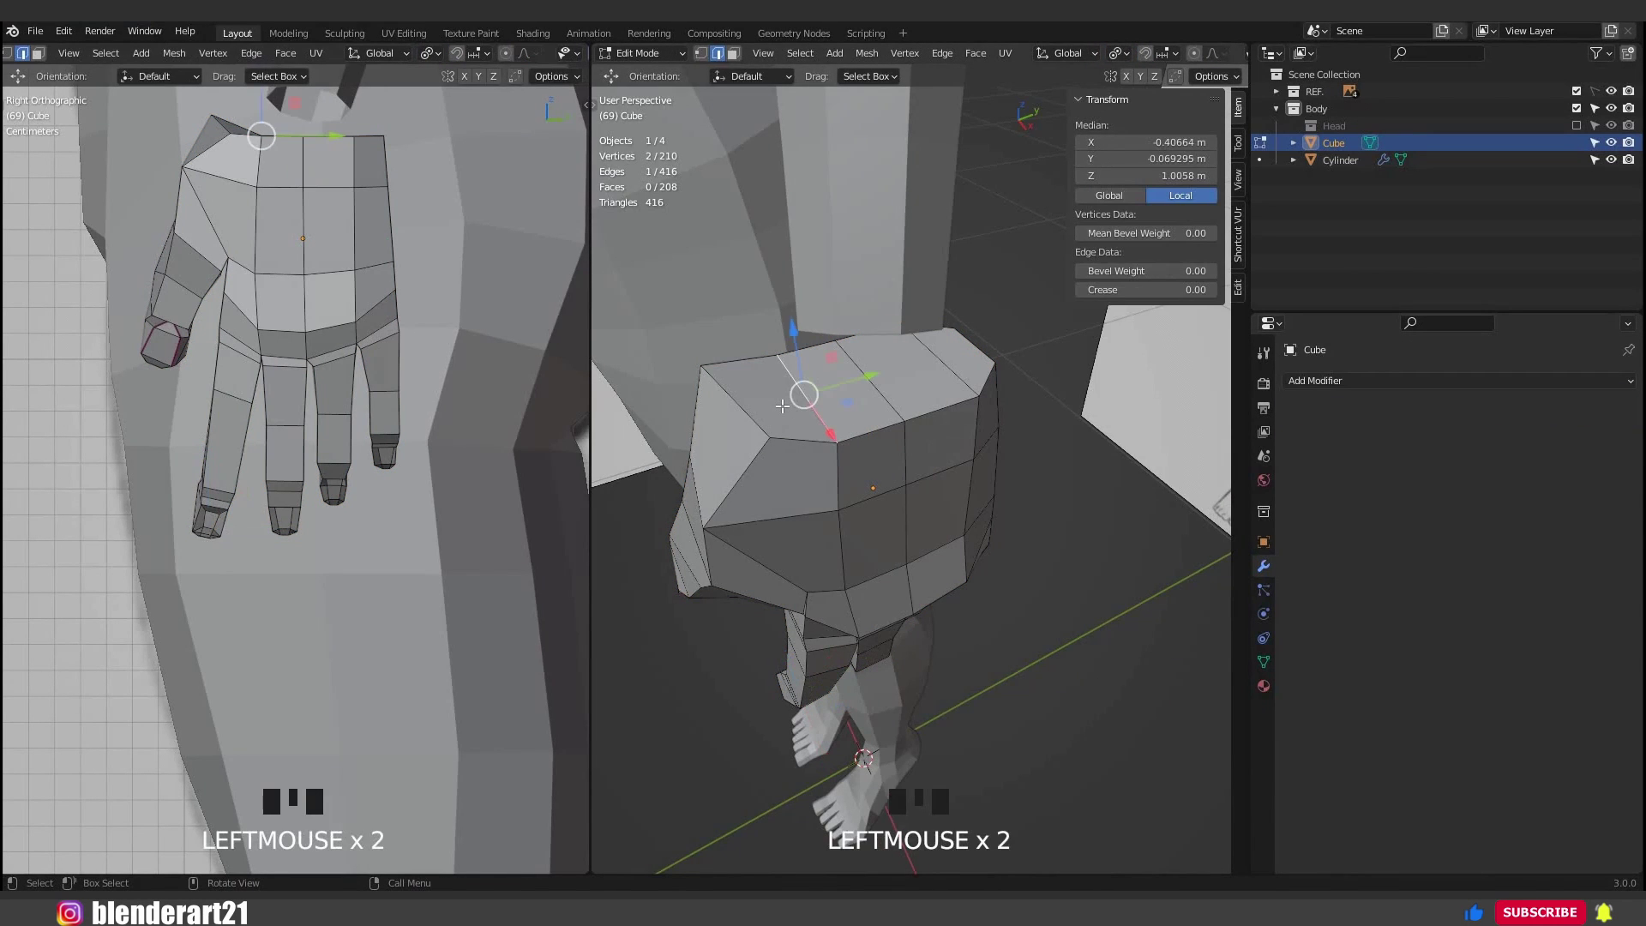
Delete the four faces that close the hand mesh at the wrist.
key(3)
click(763, 390)
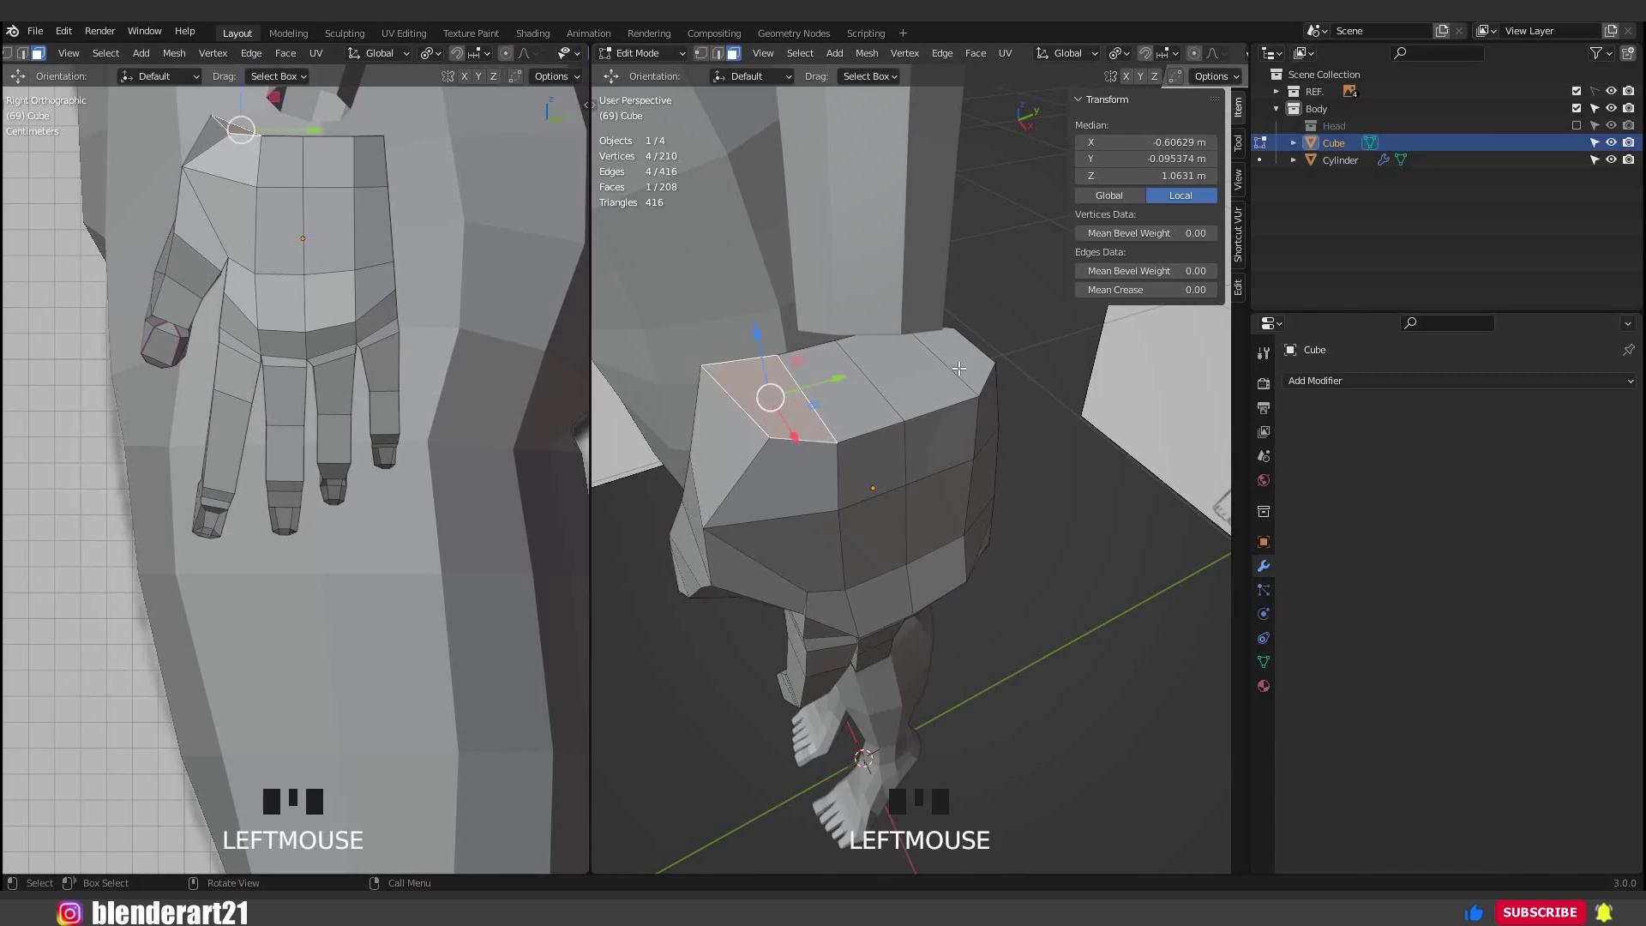
shift+click(866, 364)
shift+click(922, 375)
shift+click(973, 368)
key(x)
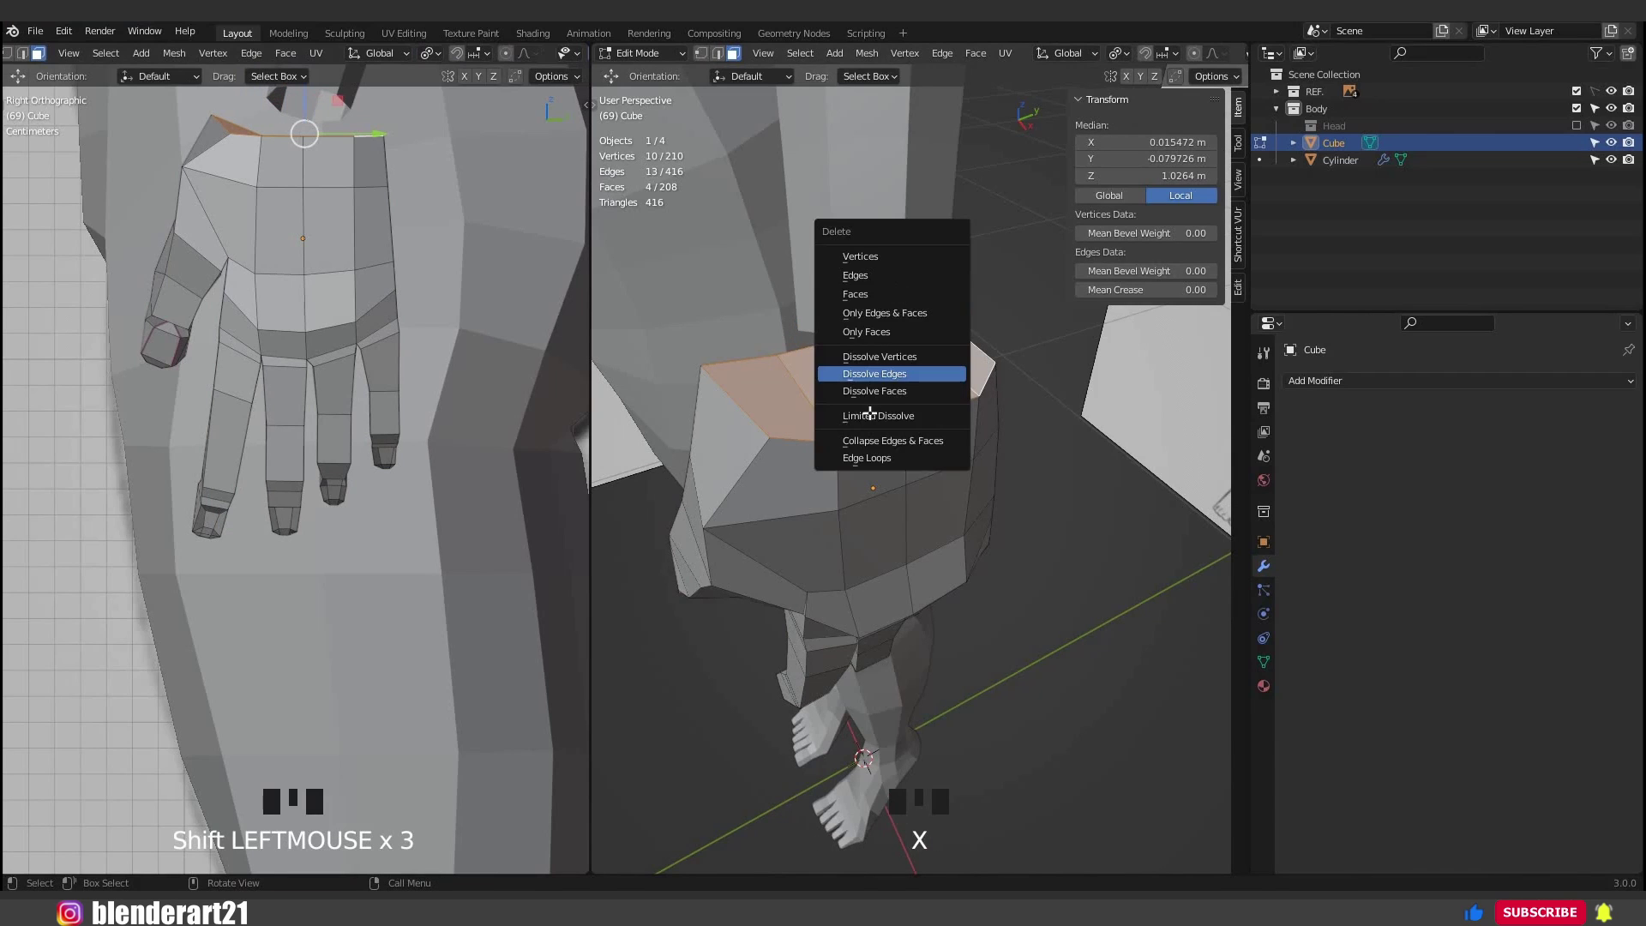
click(855, 294)
Select the hand's open wrist loop and the forearm's end loop in turn to compare their vertex counts.
middle_drag(856, 294, 794, 343)
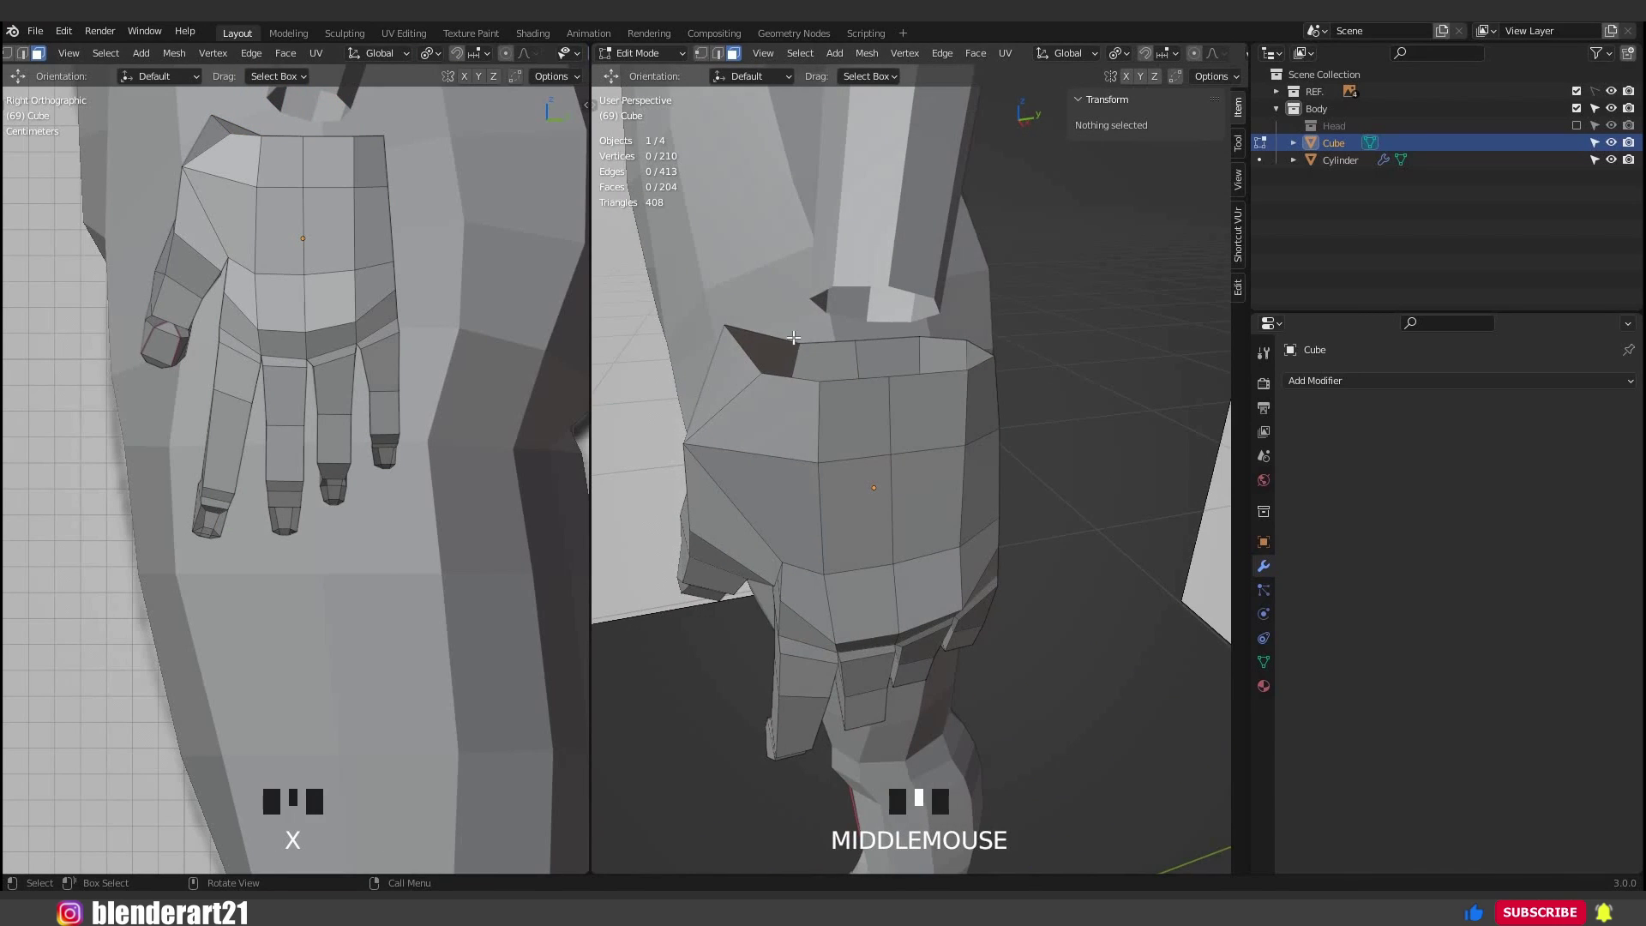
alt+click(782, 339)
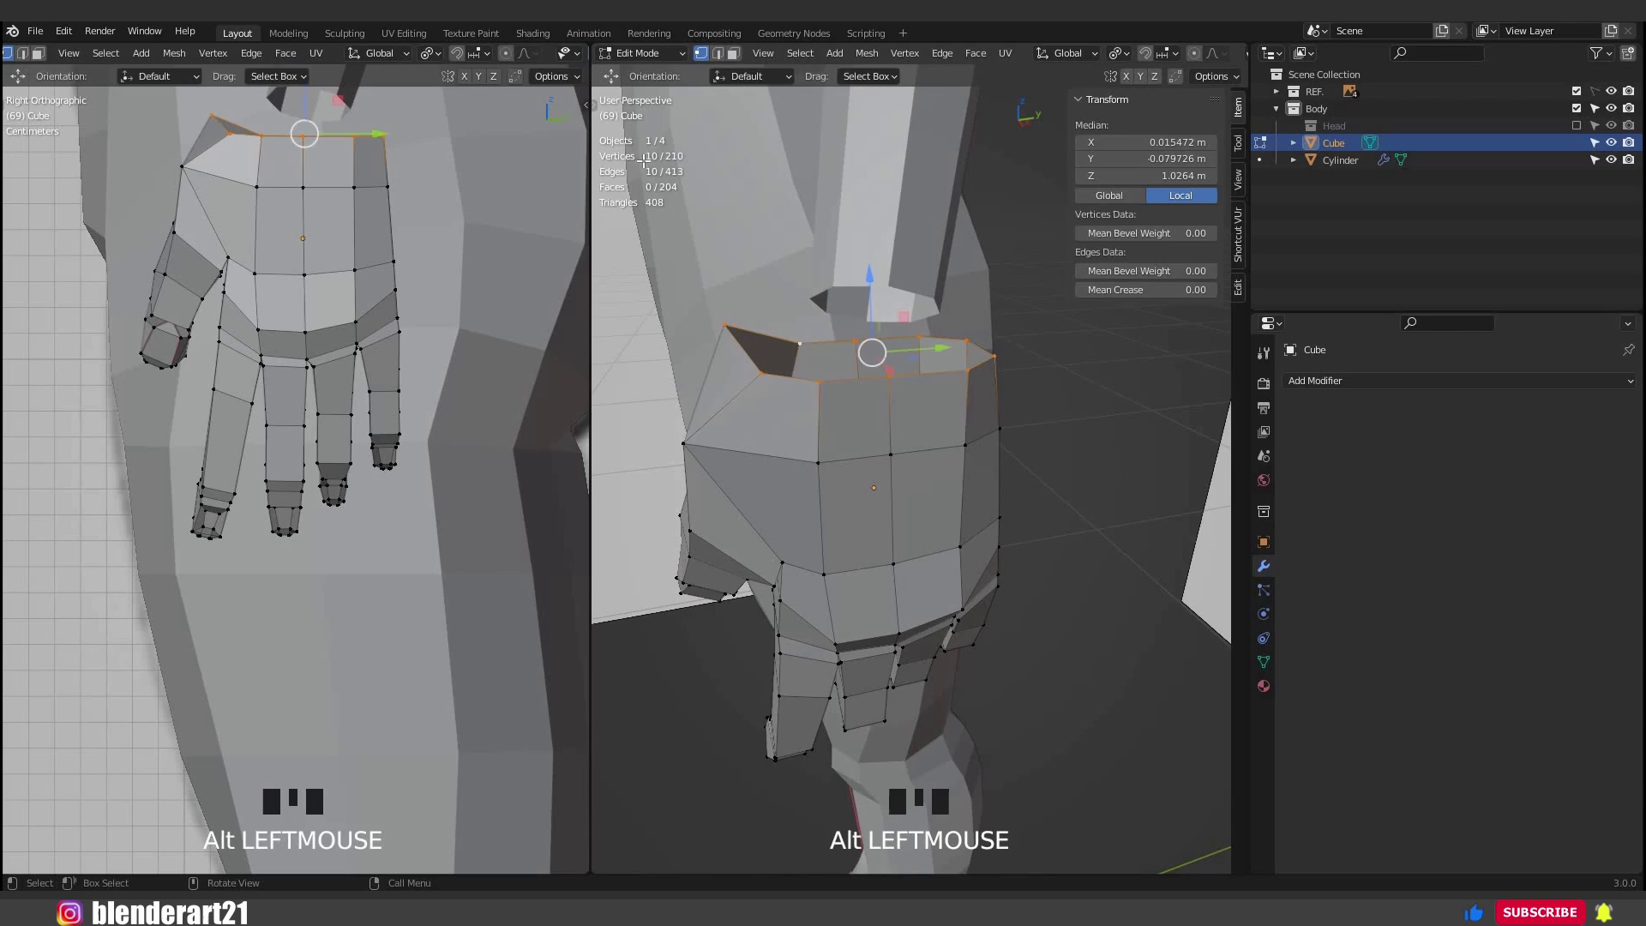
key(Tab)
click(867, 281)
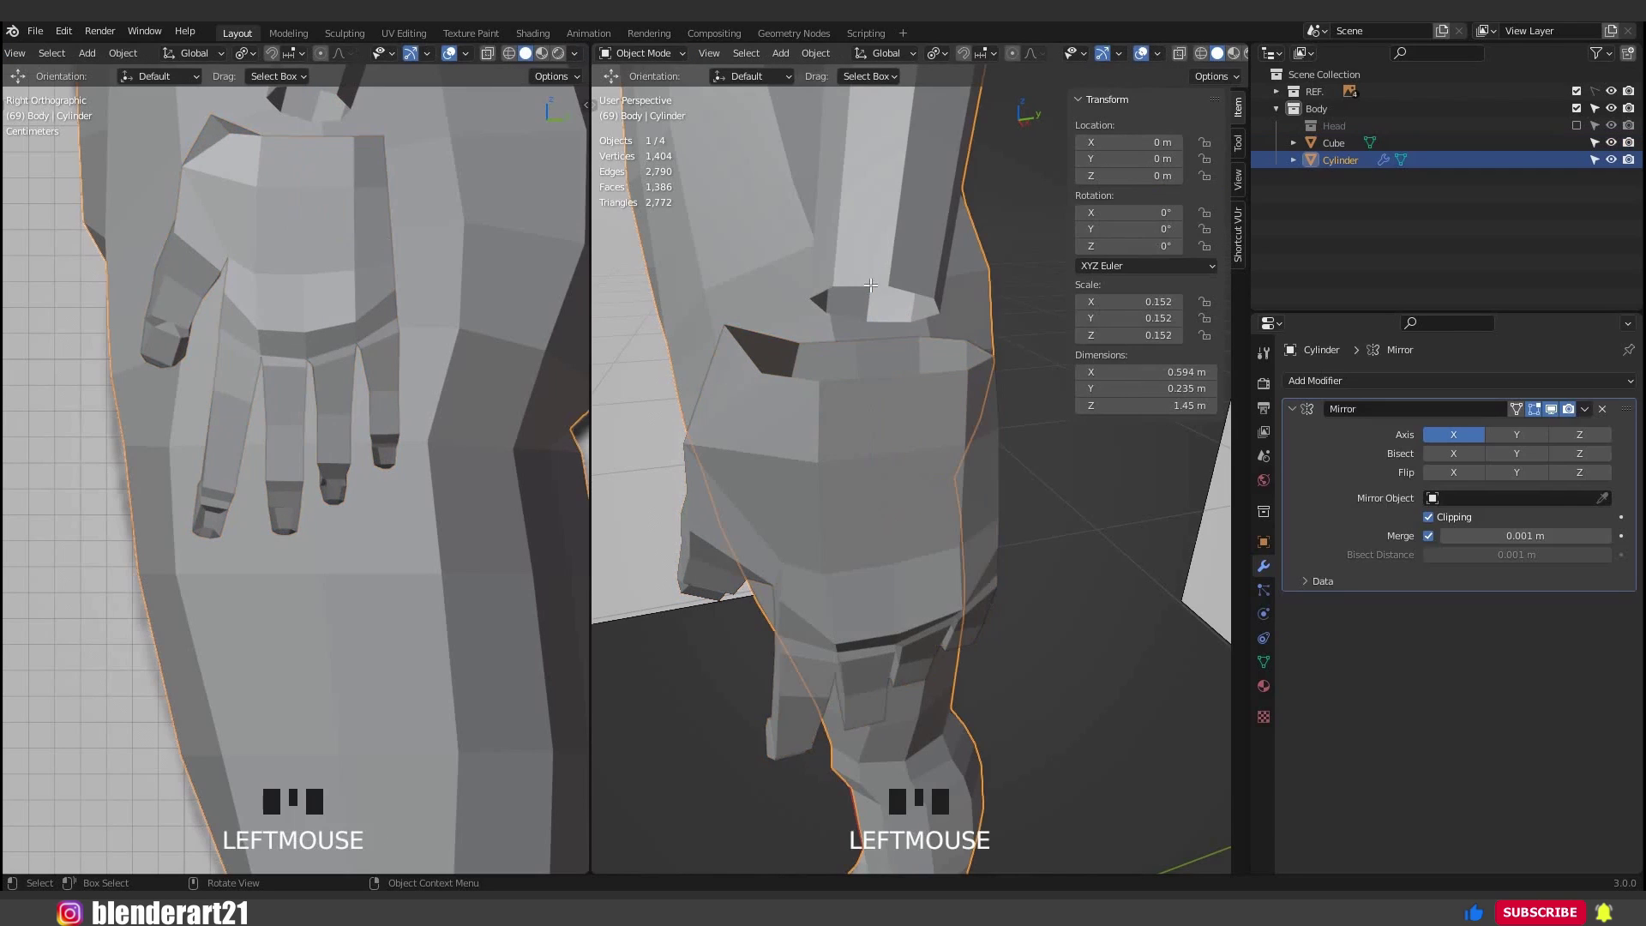
click(868, 281)
key(Tab)
alt+click(723, 201)
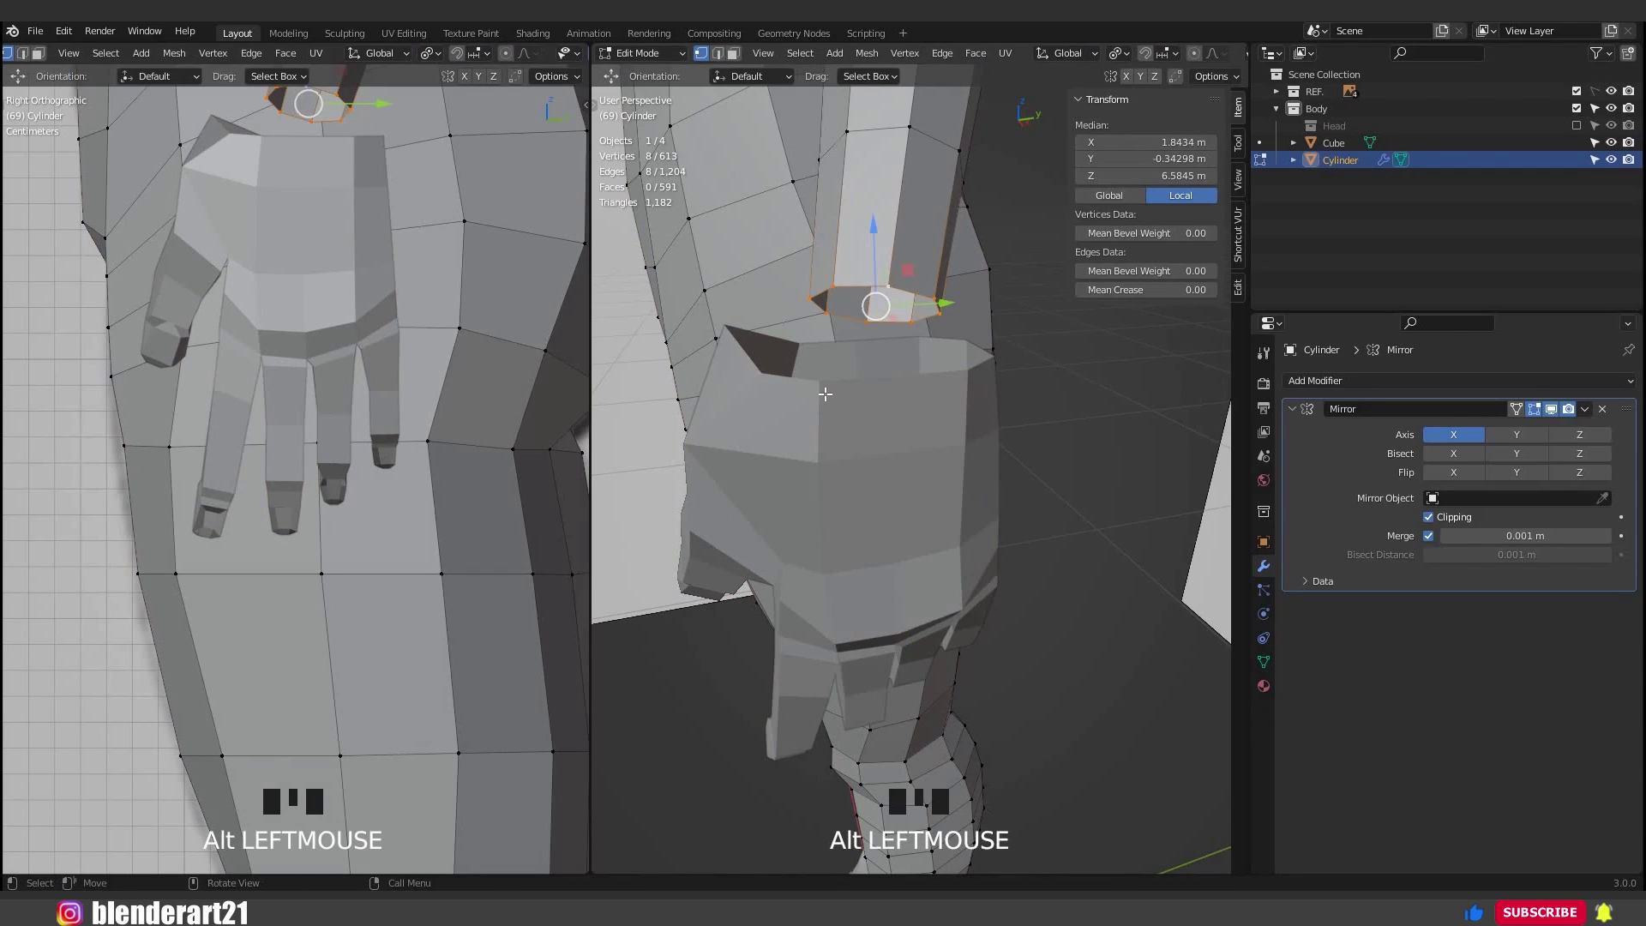
Merge three adjacent vertices on the palm side of the hand's wrist opening at their center.
key(Tab)
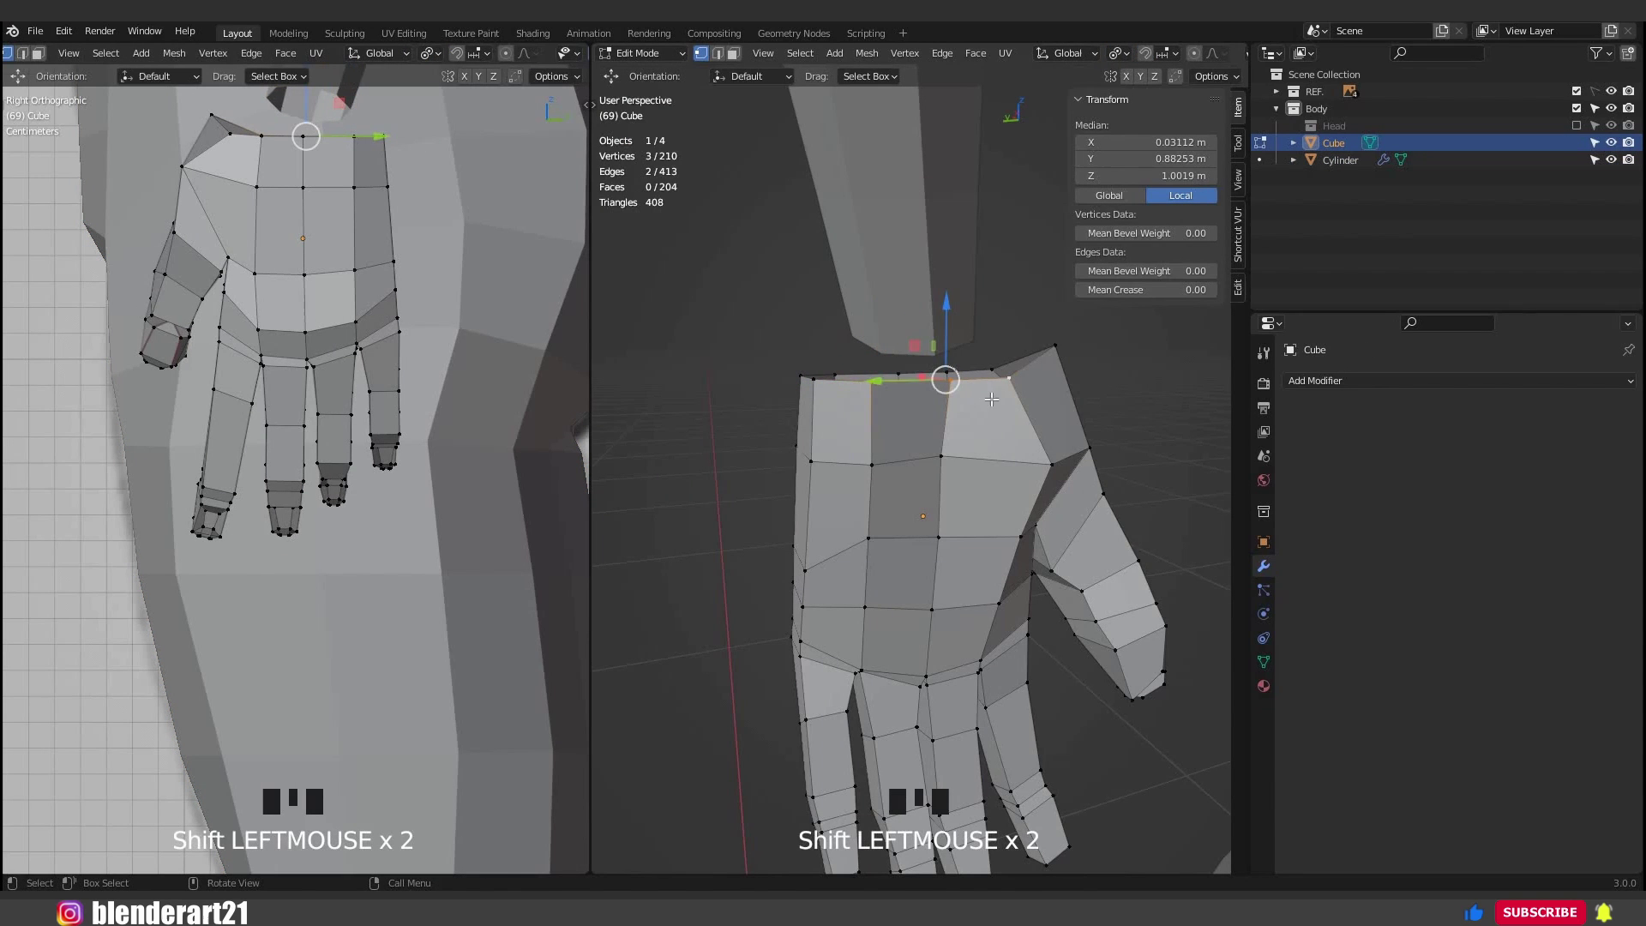
key(m)
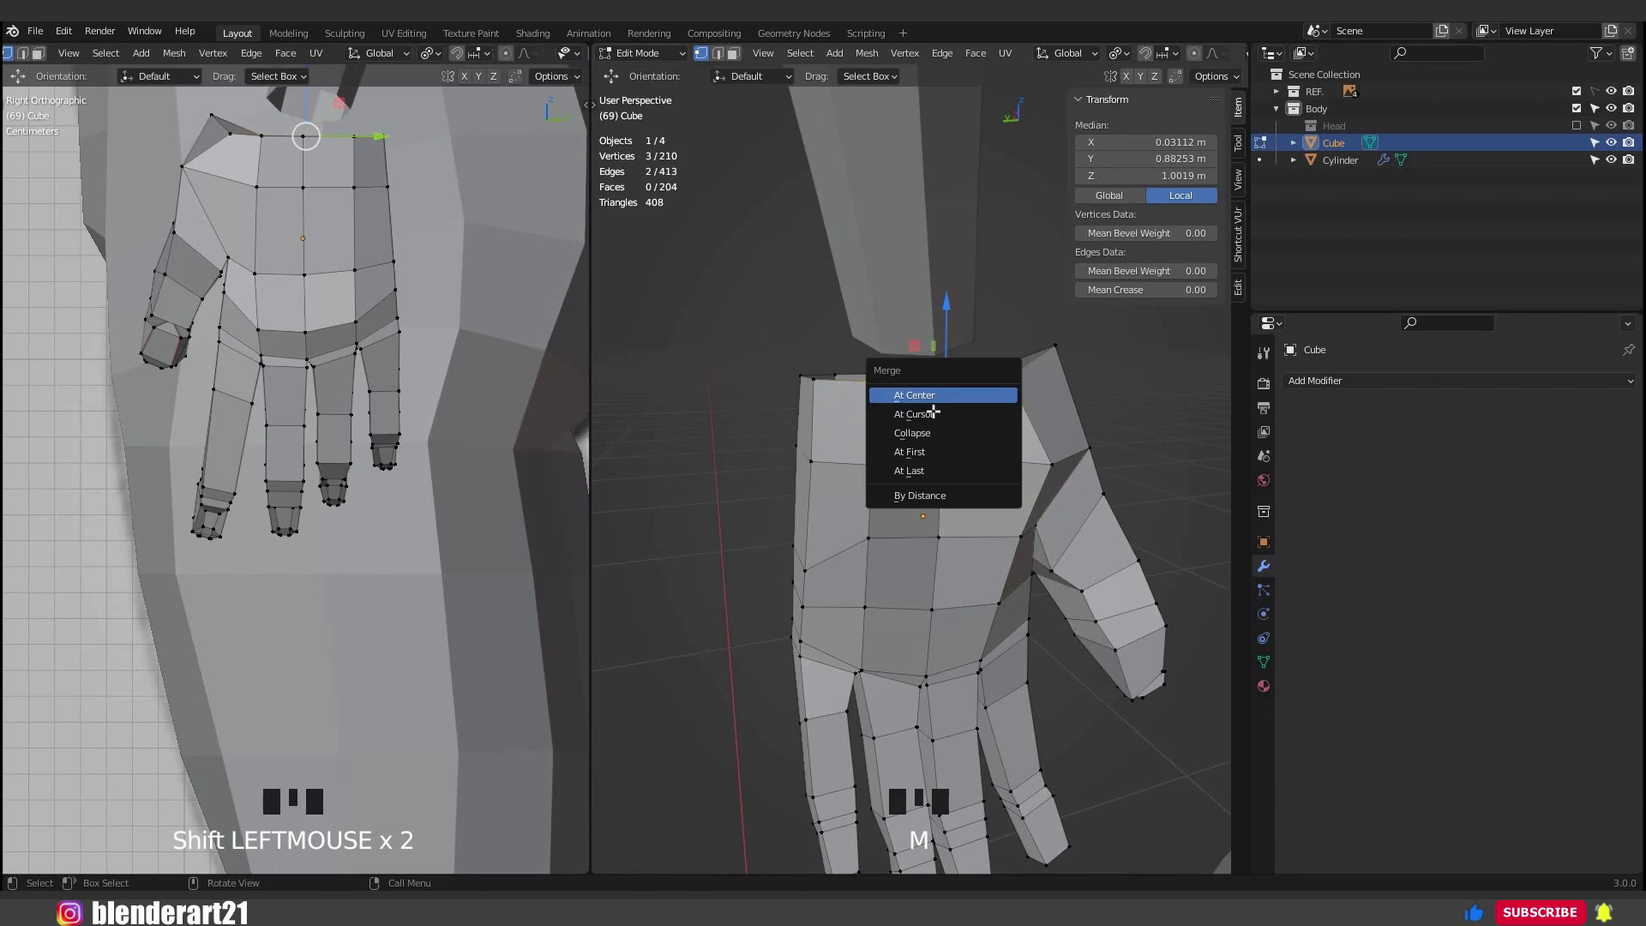
click(992, 396)
middle_drag(939, 407, 901, 427)
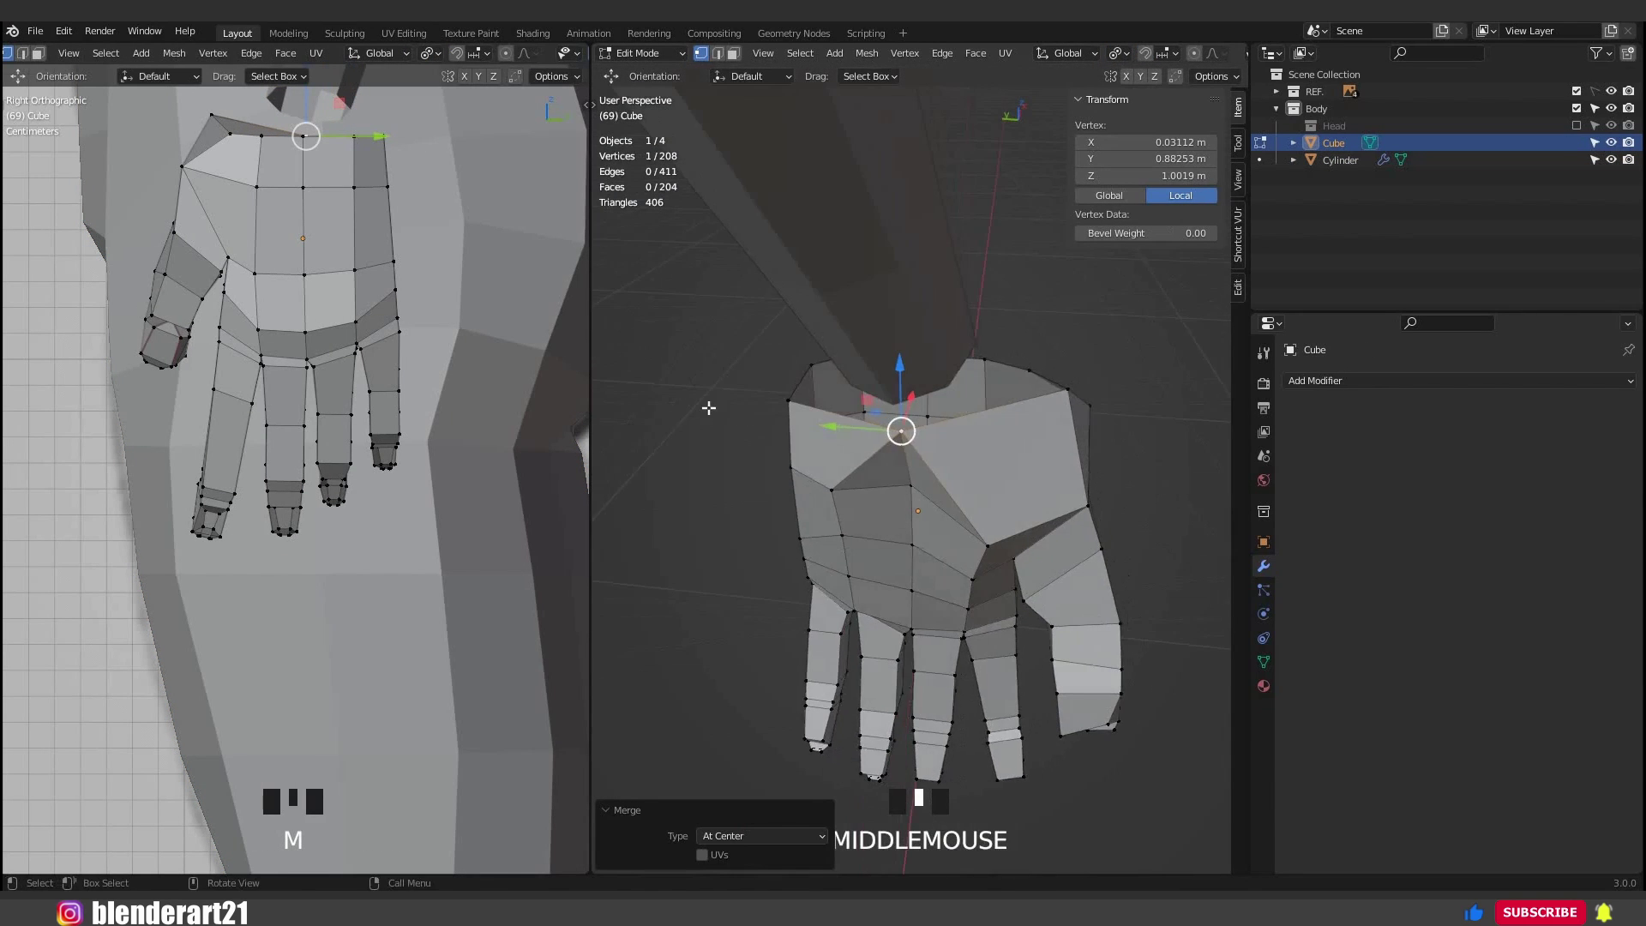
middle_drag(709, 408, 771, 398)
middle_drag(1029, 386, 802, 343)
key(Tab)
key(Tab)
Round the hand's wrist opening with LoopTools Circle and scale the loop down to about half its size.
alt+click(872, 371)
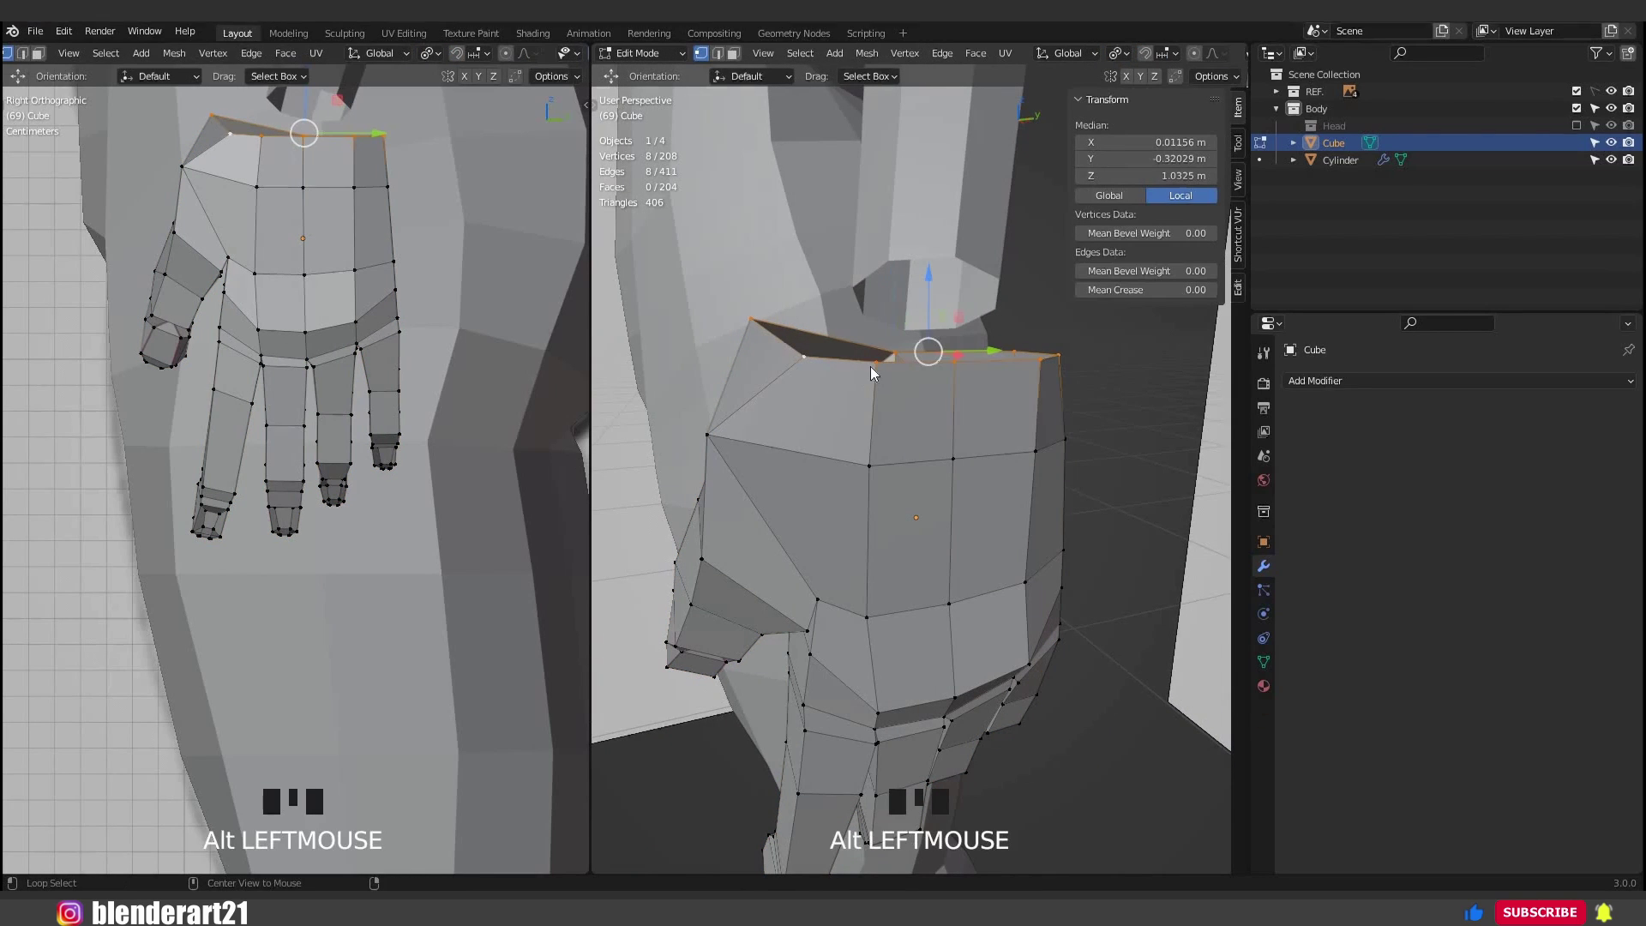
right_click(888, 360)
mouse_move(883, 343)
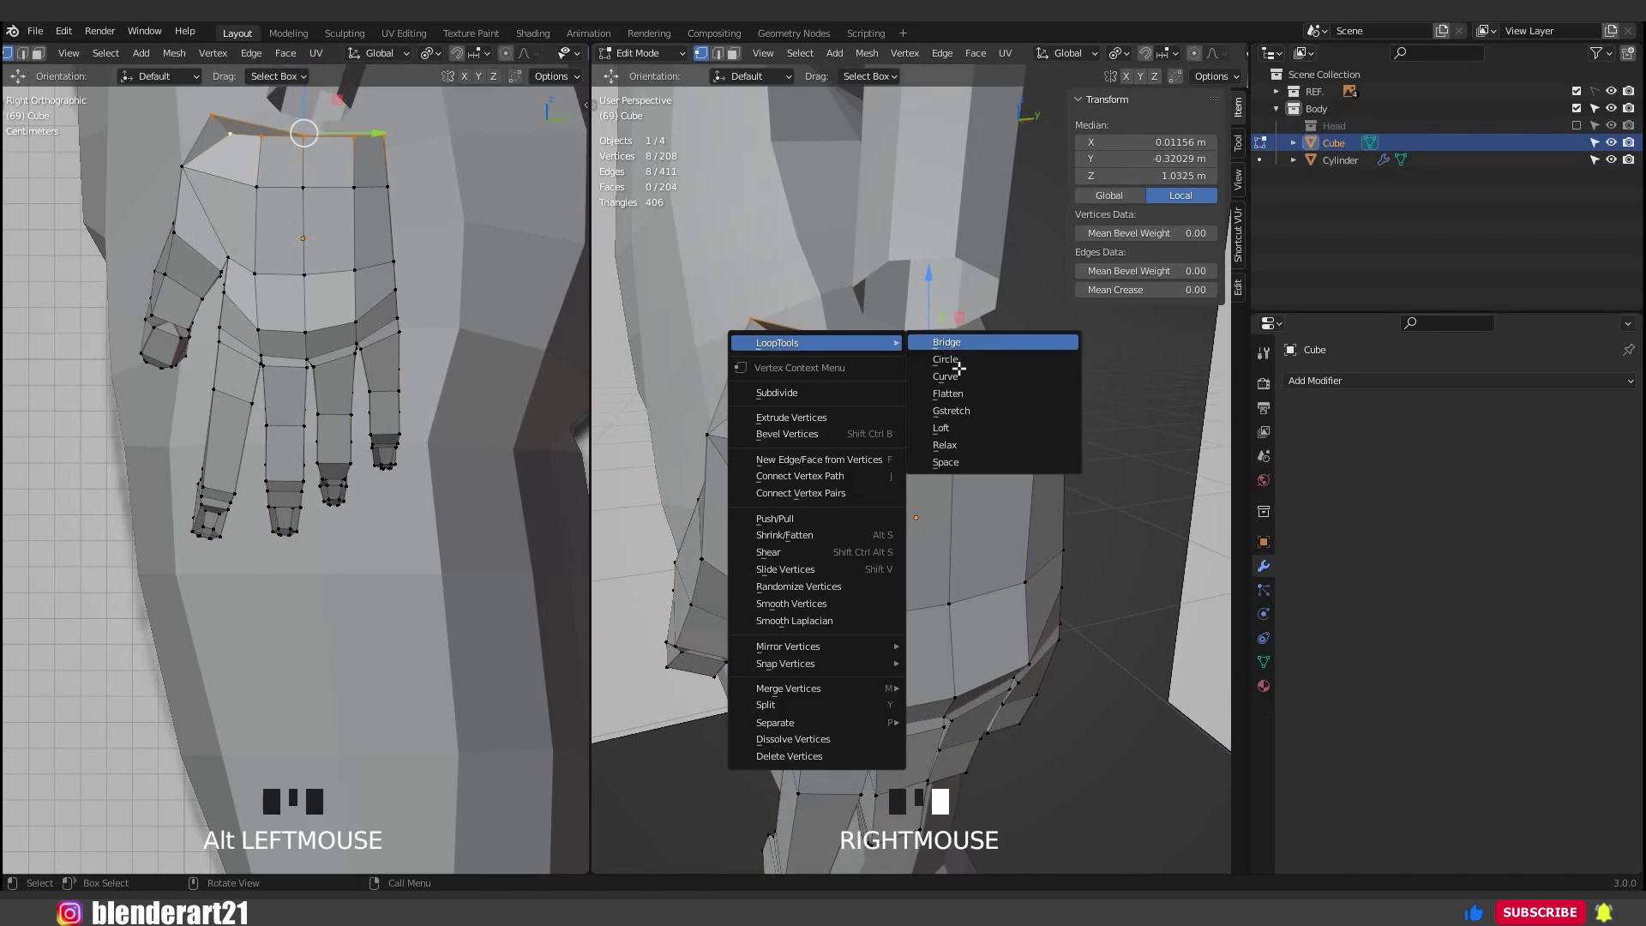
click(946, 359)
key(s)
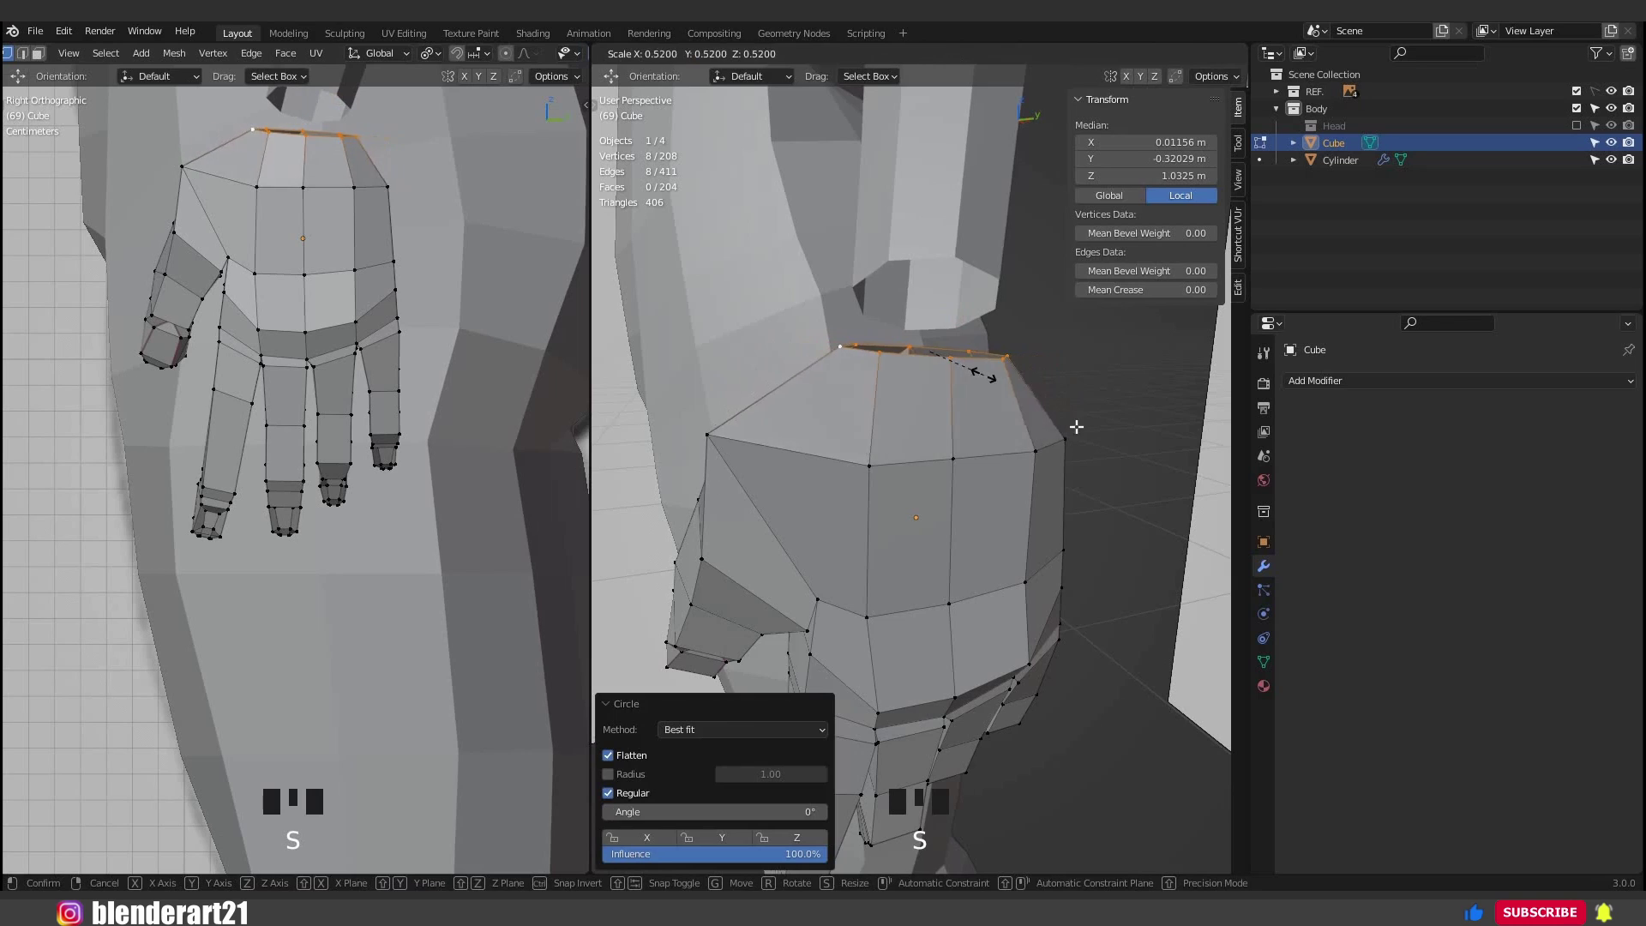
Join the hand to the body as one object, with the body as the active object.
key(Tab)
shift+click(749, 331)
middle_drag(749, 331, 815, 420)
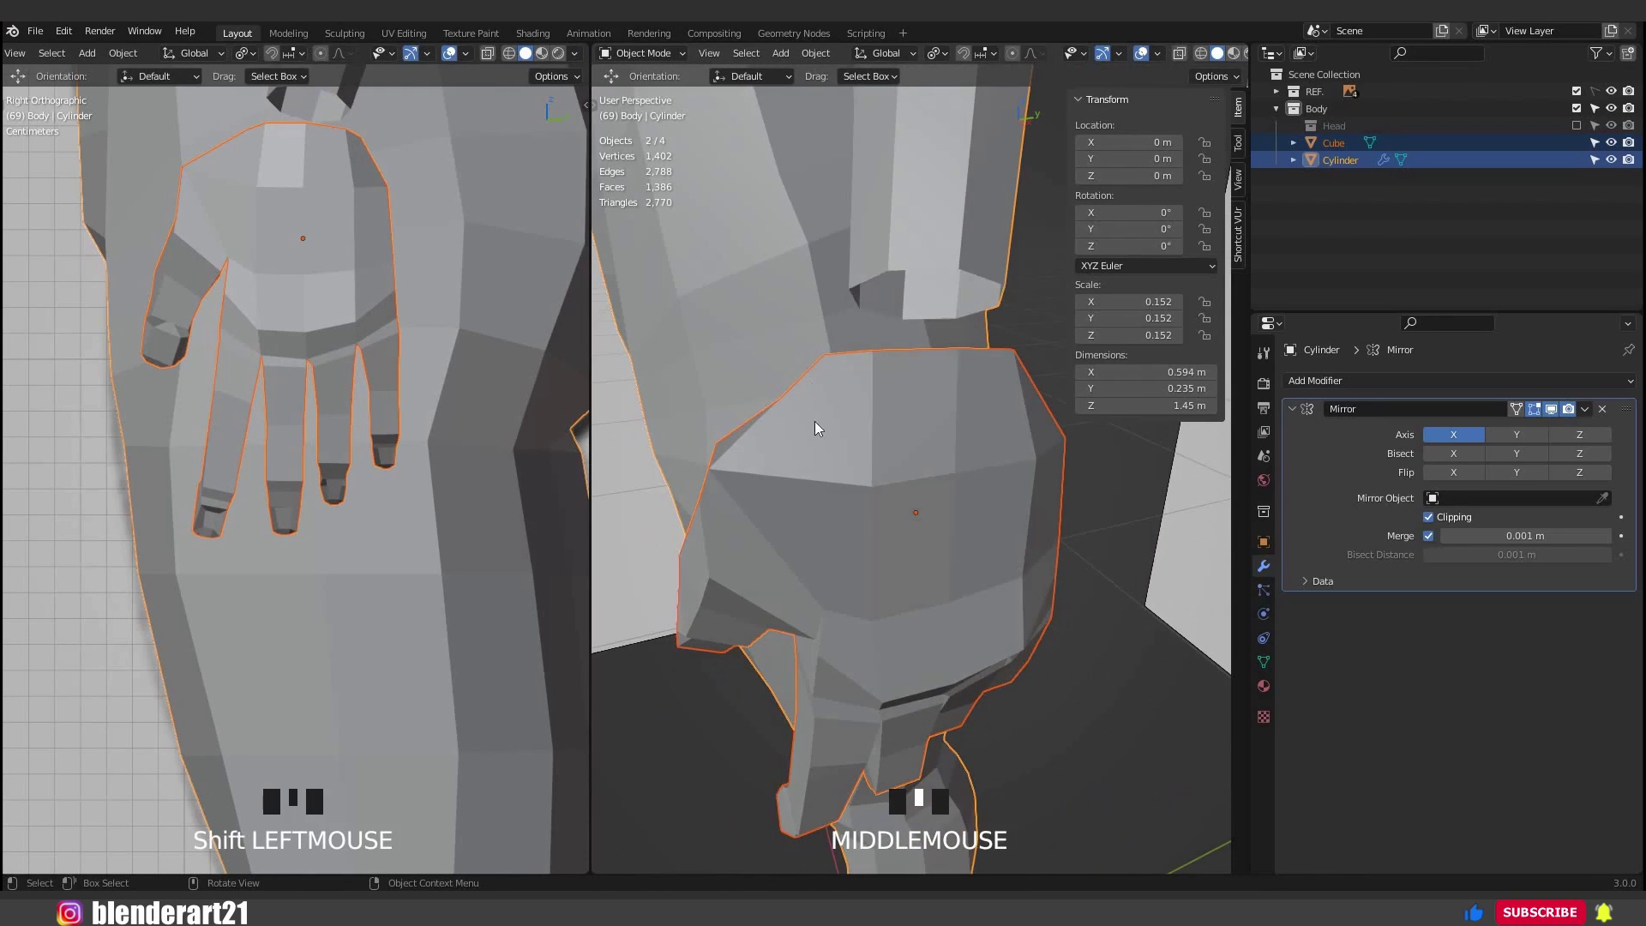
scroll(827, 459, down, 5)
scroll(826, 461, down, 1)
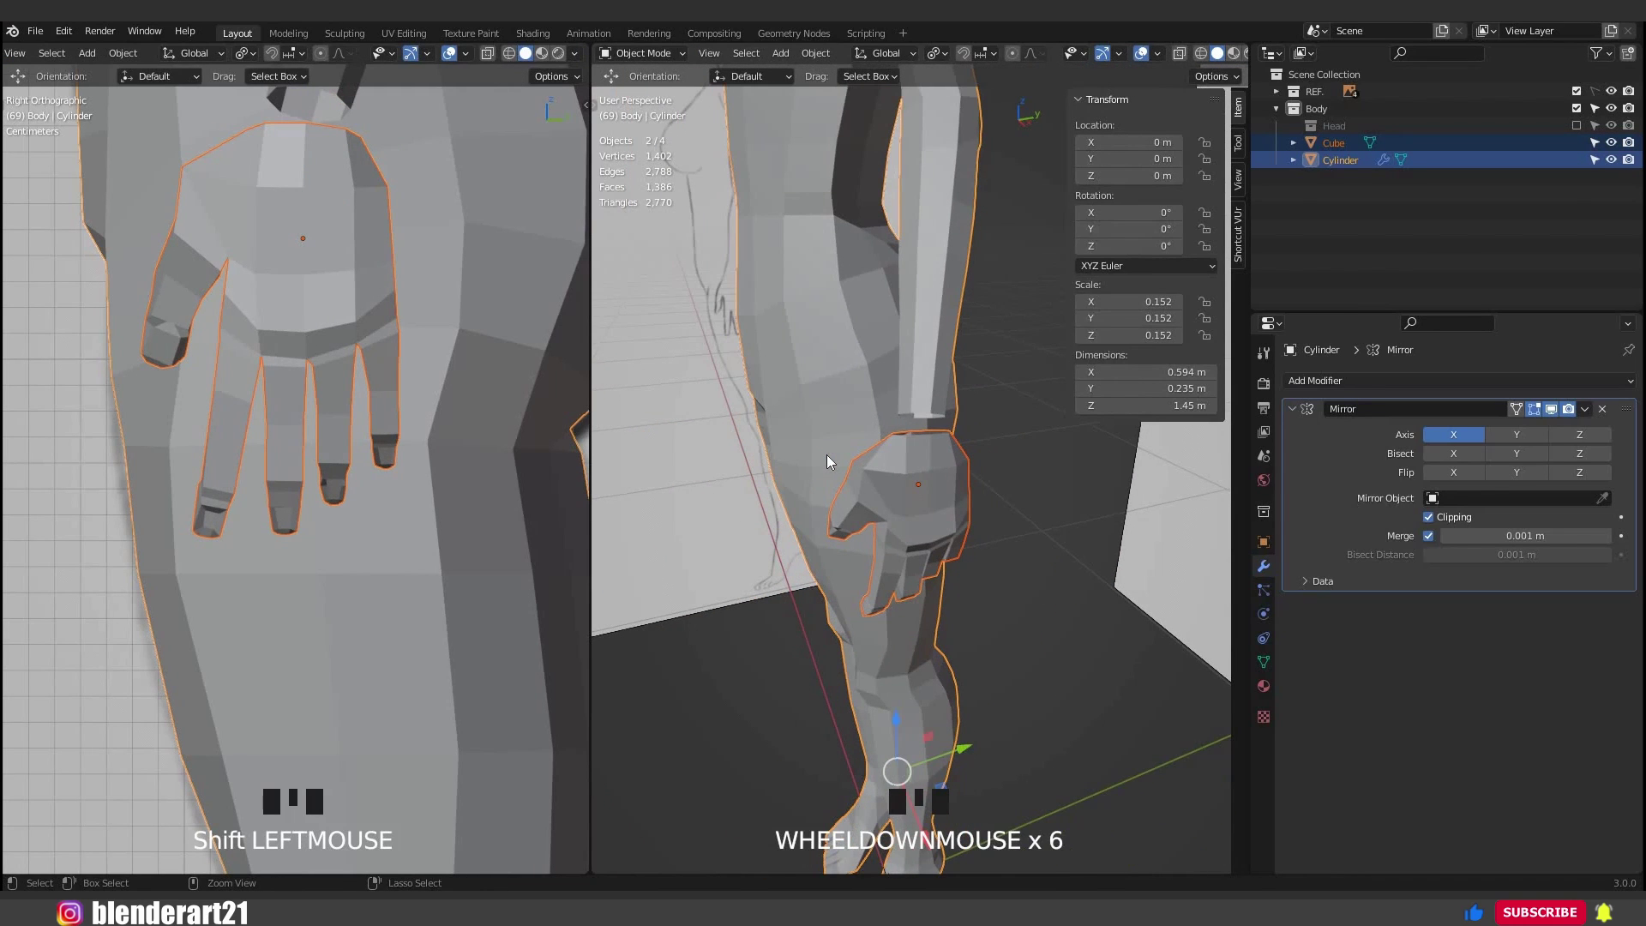
key(ctrl+j)
Bridge the edge loops between the forearm end and the hand's wrist opening.
key(Tab)
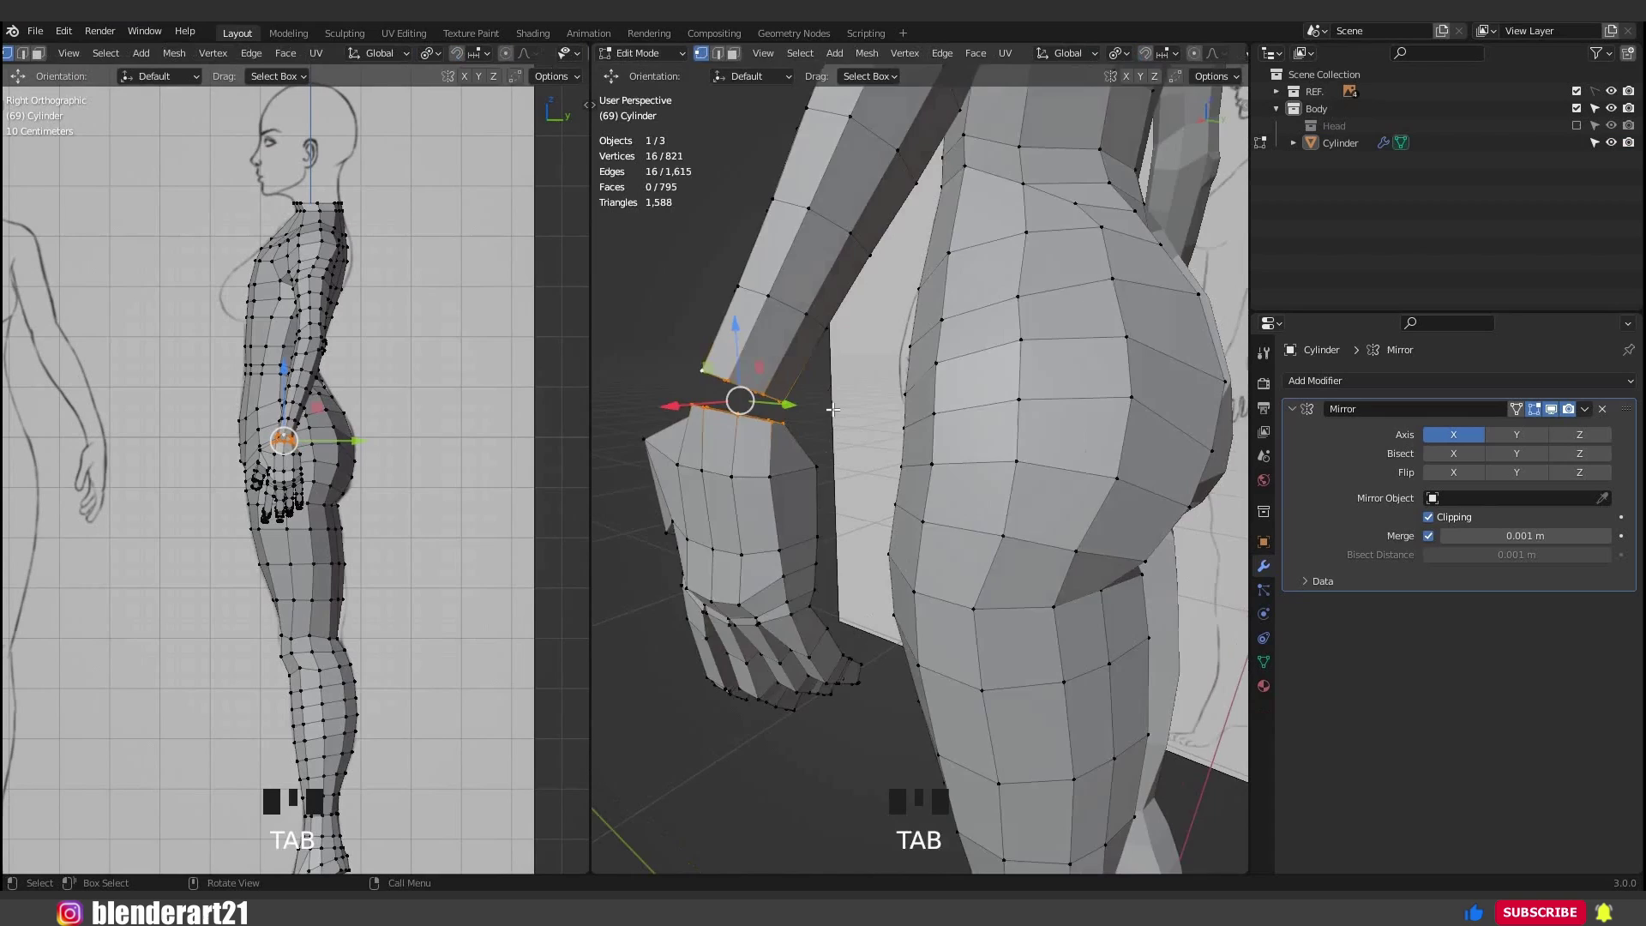
scroll(855, 414, up, 2)
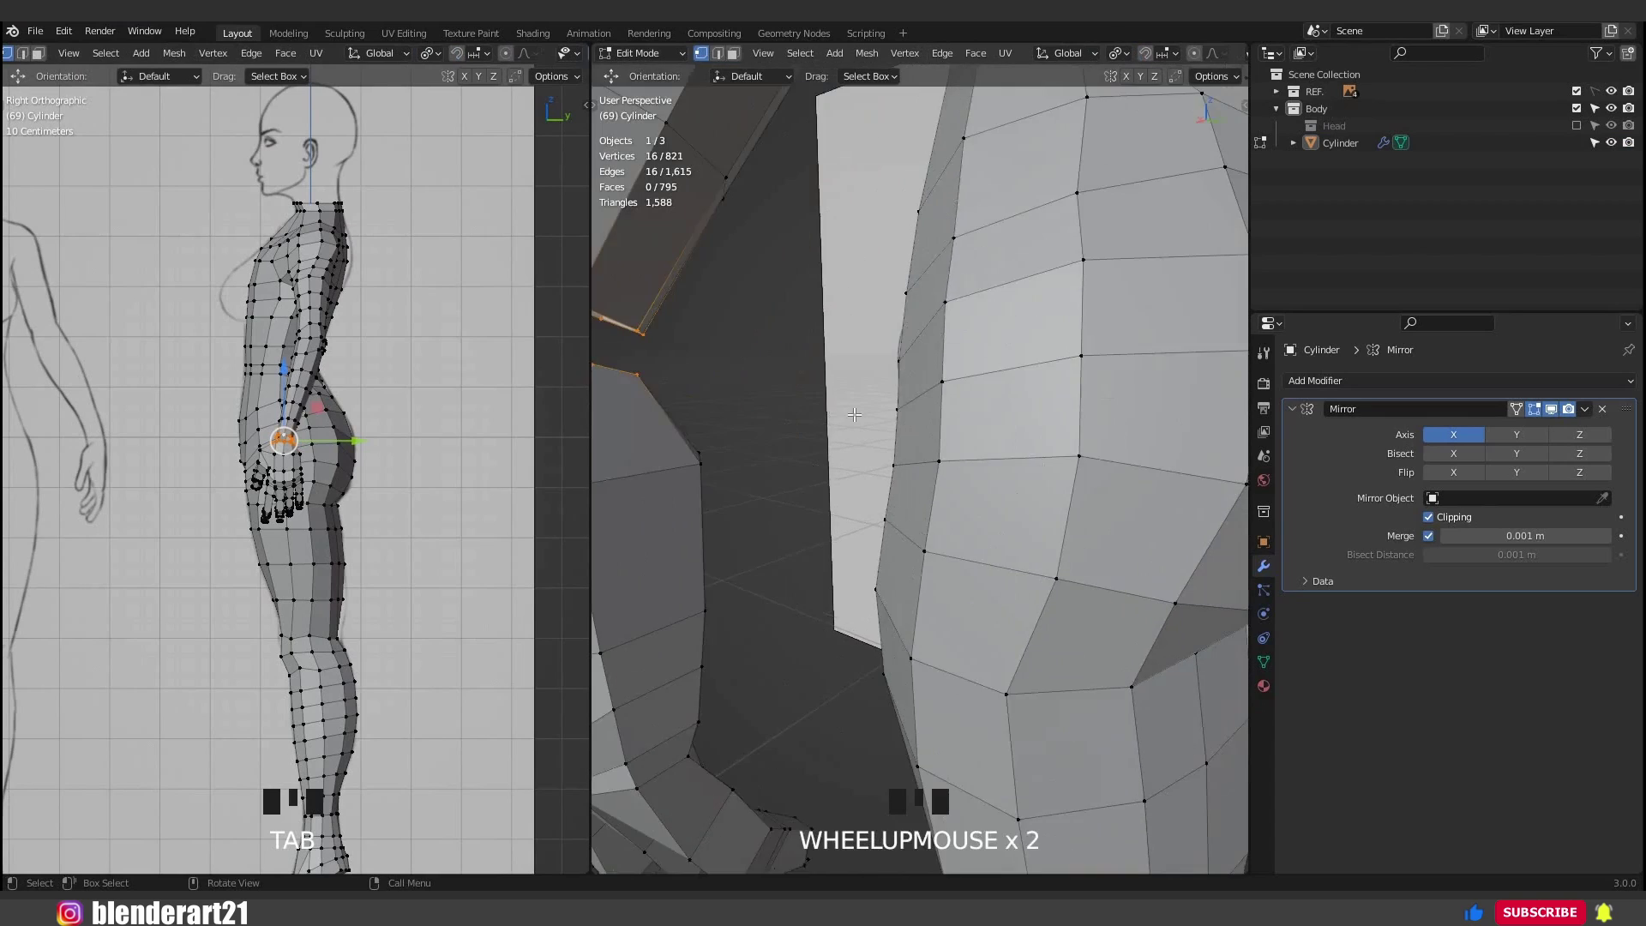
middle_drag(855, 414, 855, 416)
key(ctrl+e)
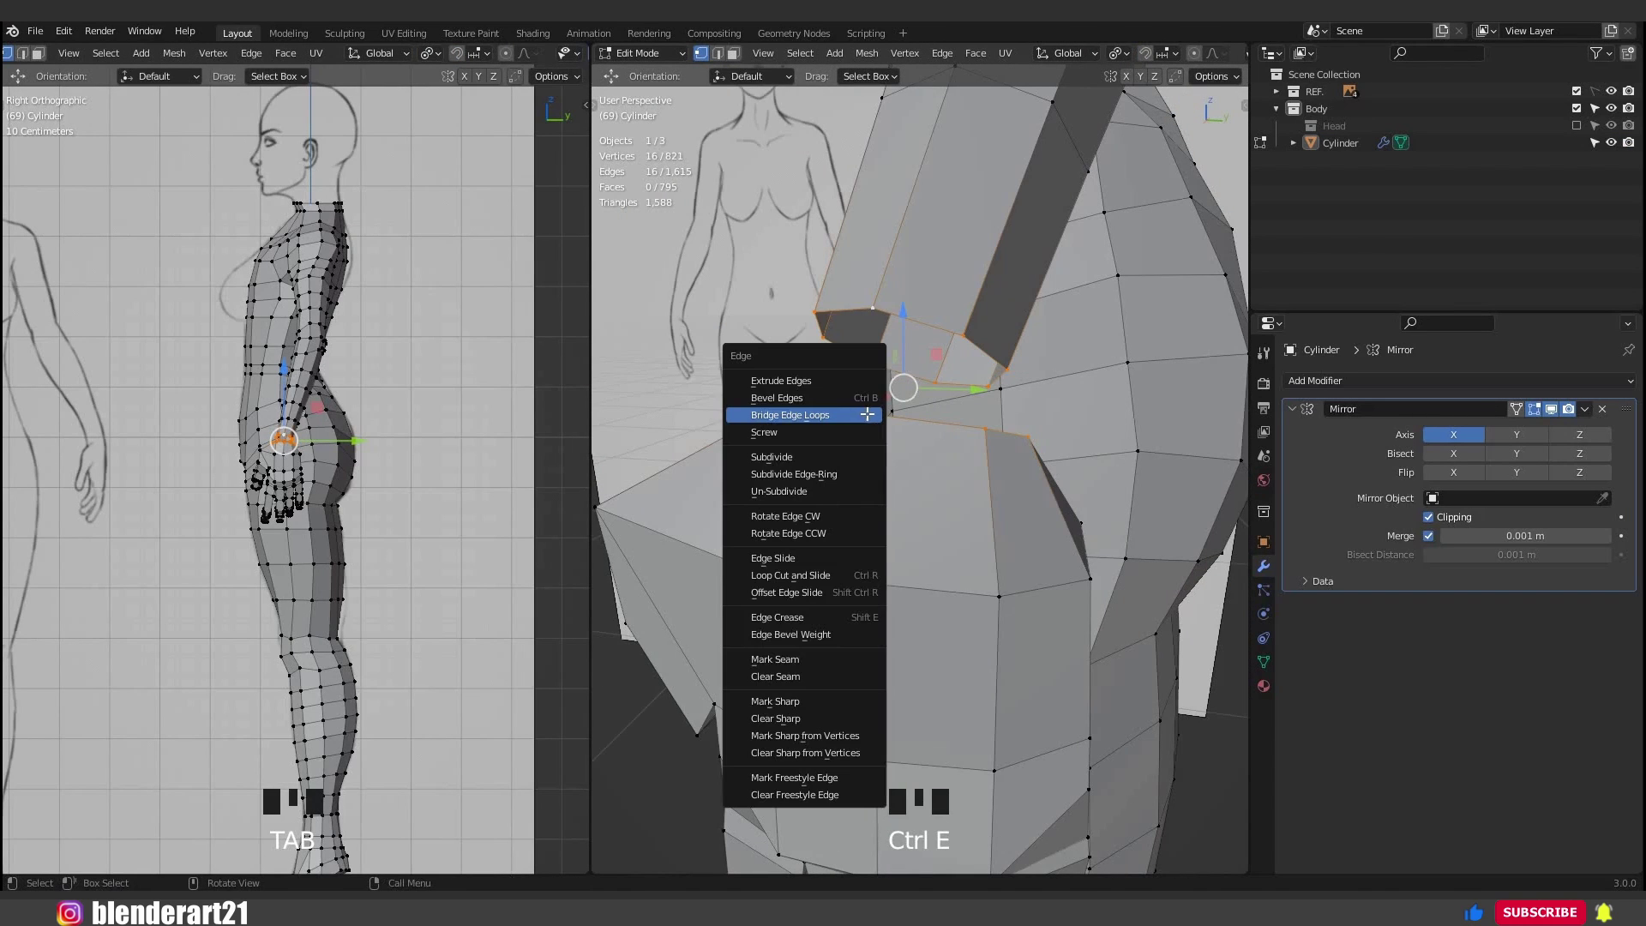
click(854, 417)
Add a Subdivision Surface modifier to the body after its Mirror modifier.
scroll(1012, 426, down, 4)
middle_drag(1012, 427, 834, 507)
key(KP_1)
scroll(747, 494, up, 4)
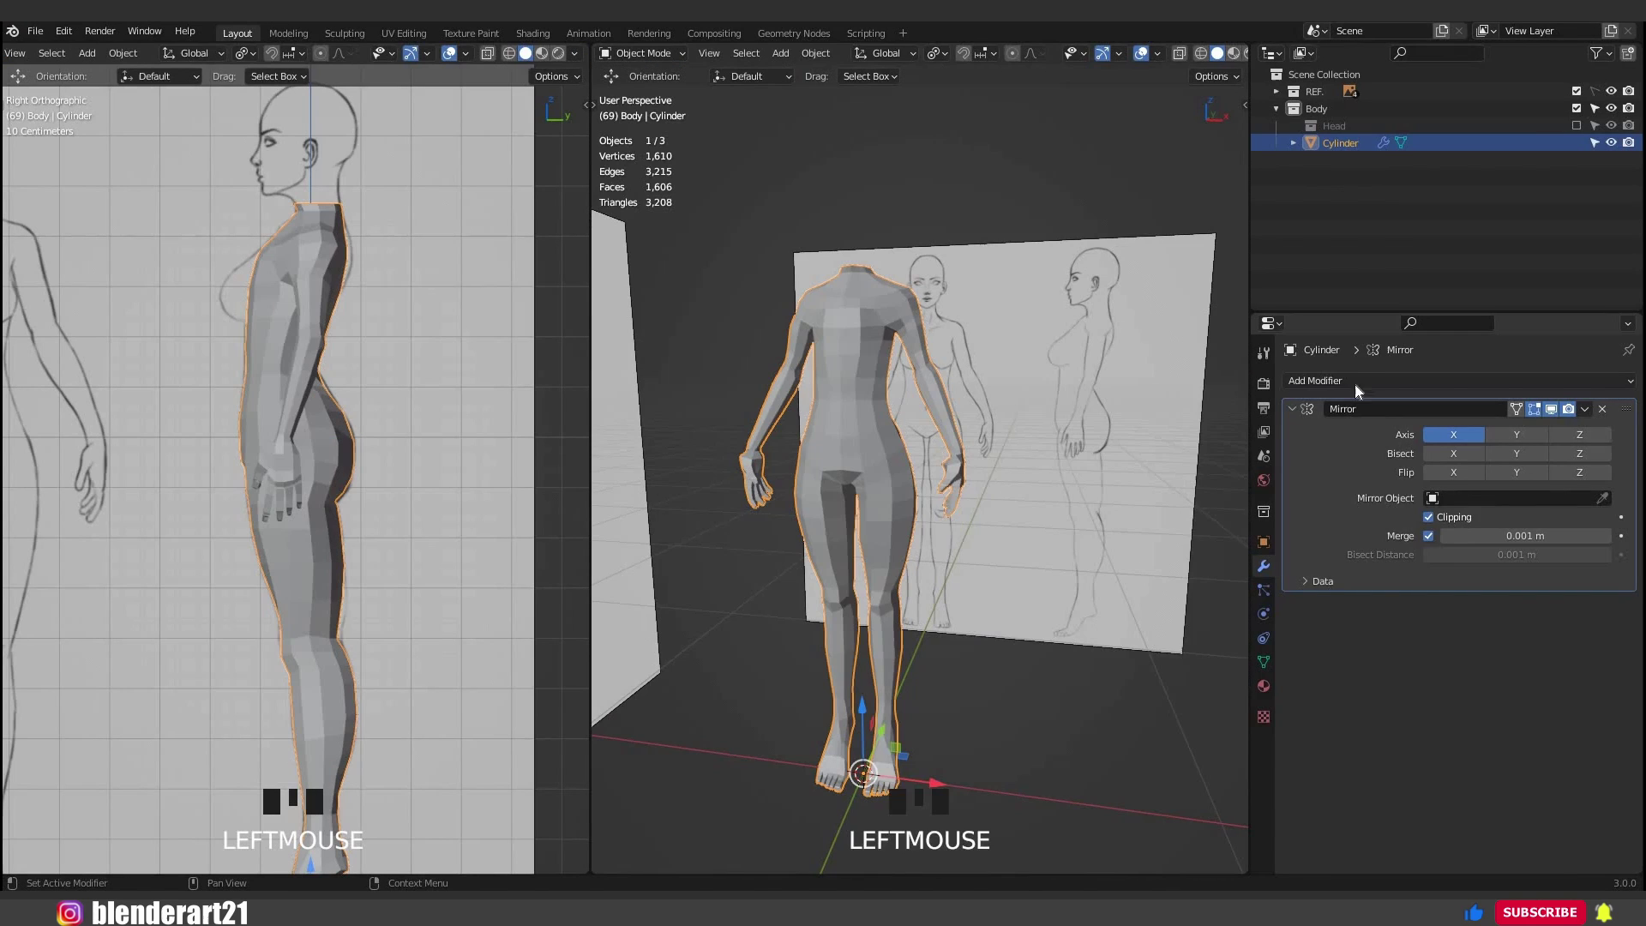
click(1292, 409)
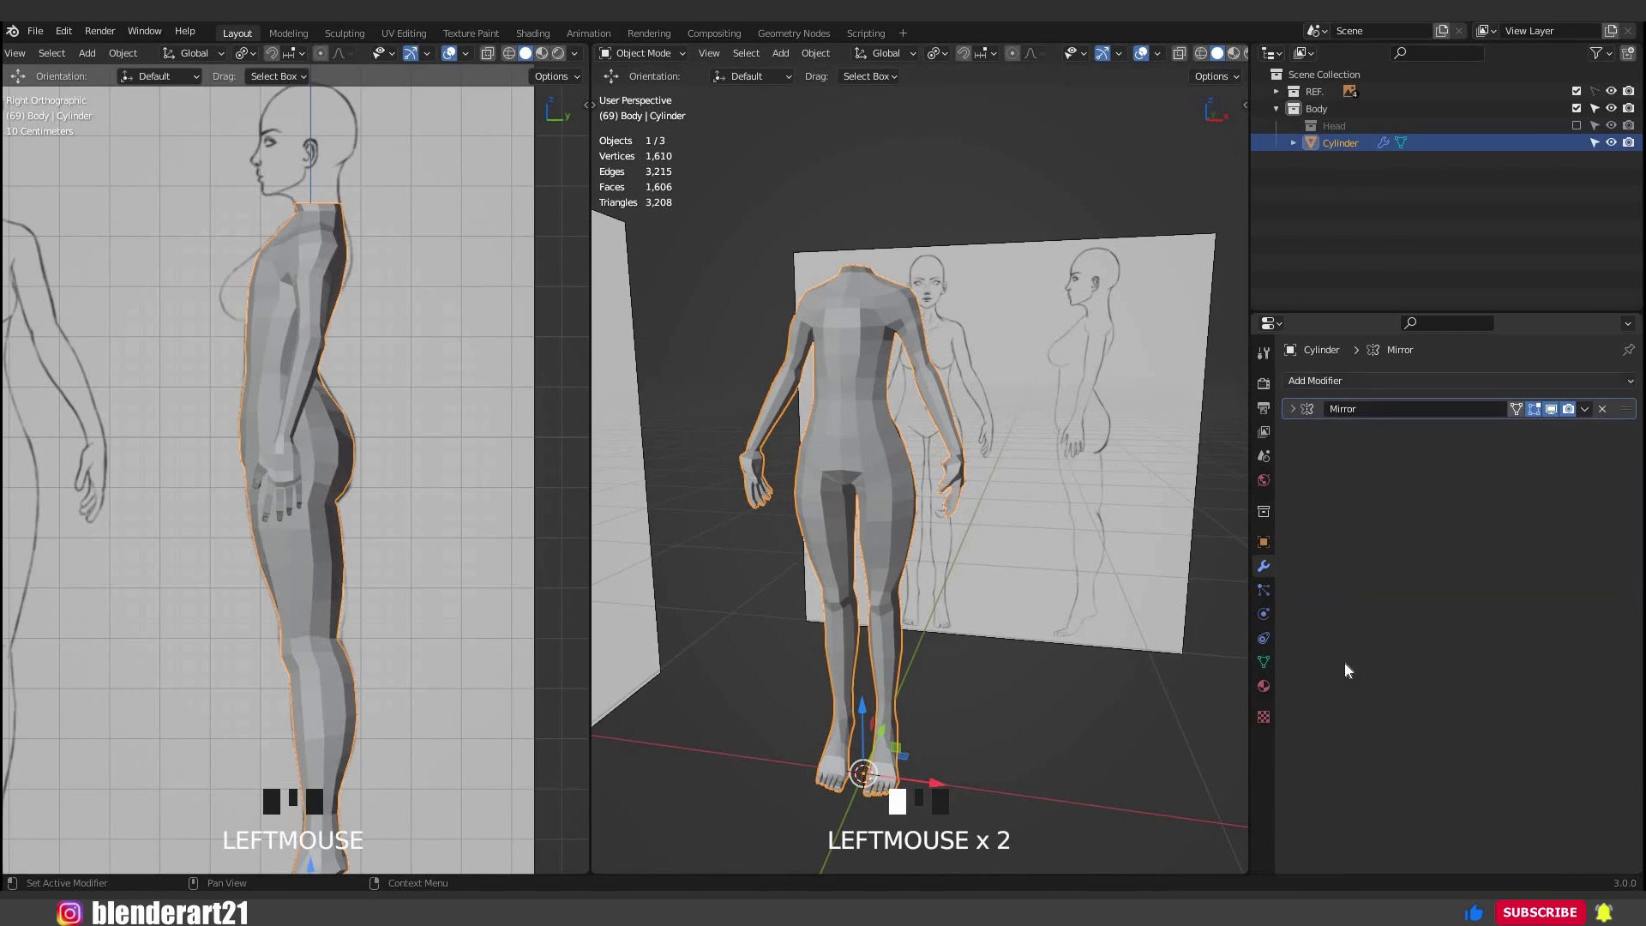
click(1337, 380)
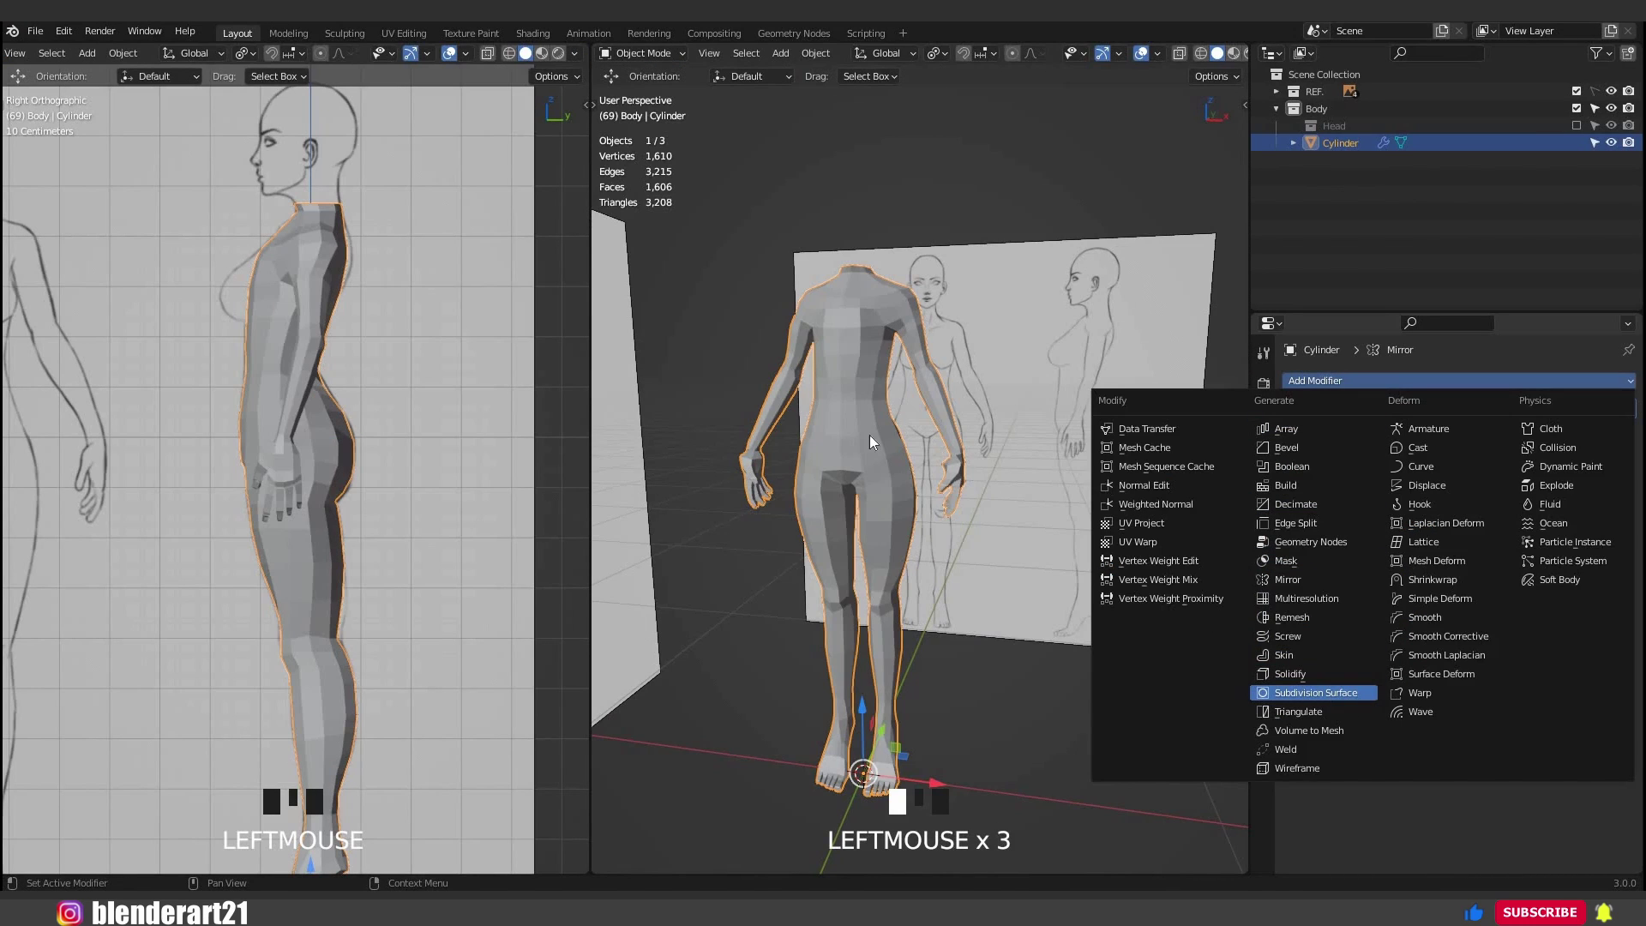
click(1316, 692)
middle_drag(893, 504, 893, 504)
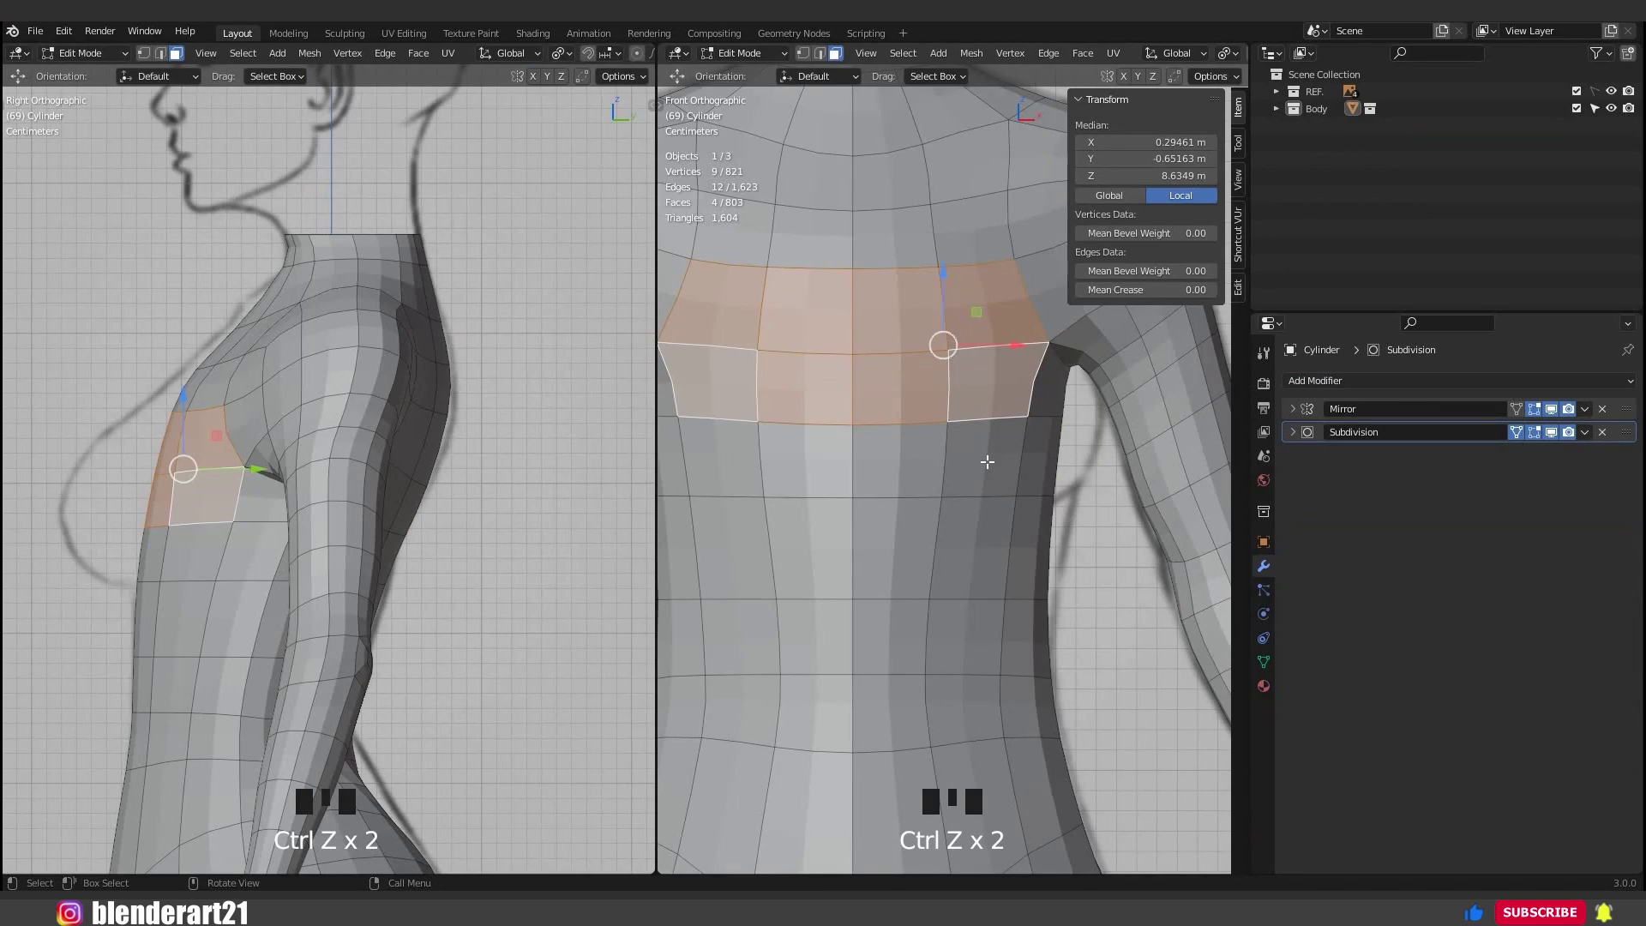
Inset the four chest faces 0.009006 m and move them forward, down and outward to start the breast.
key(i)
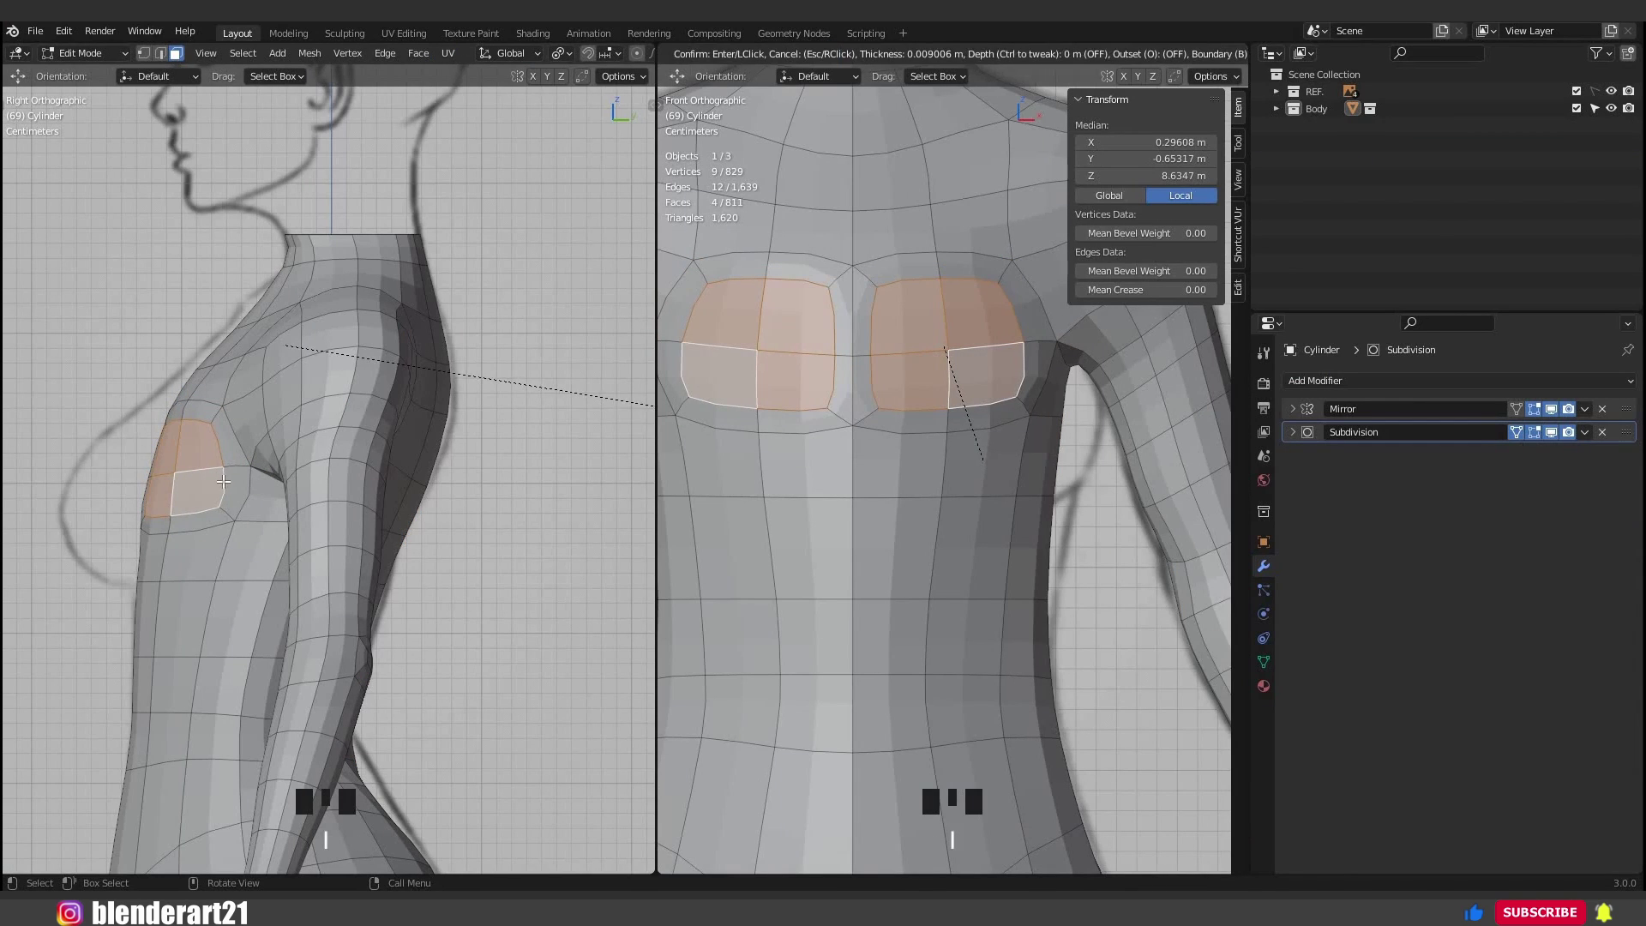
click(225, 481)
key(g)
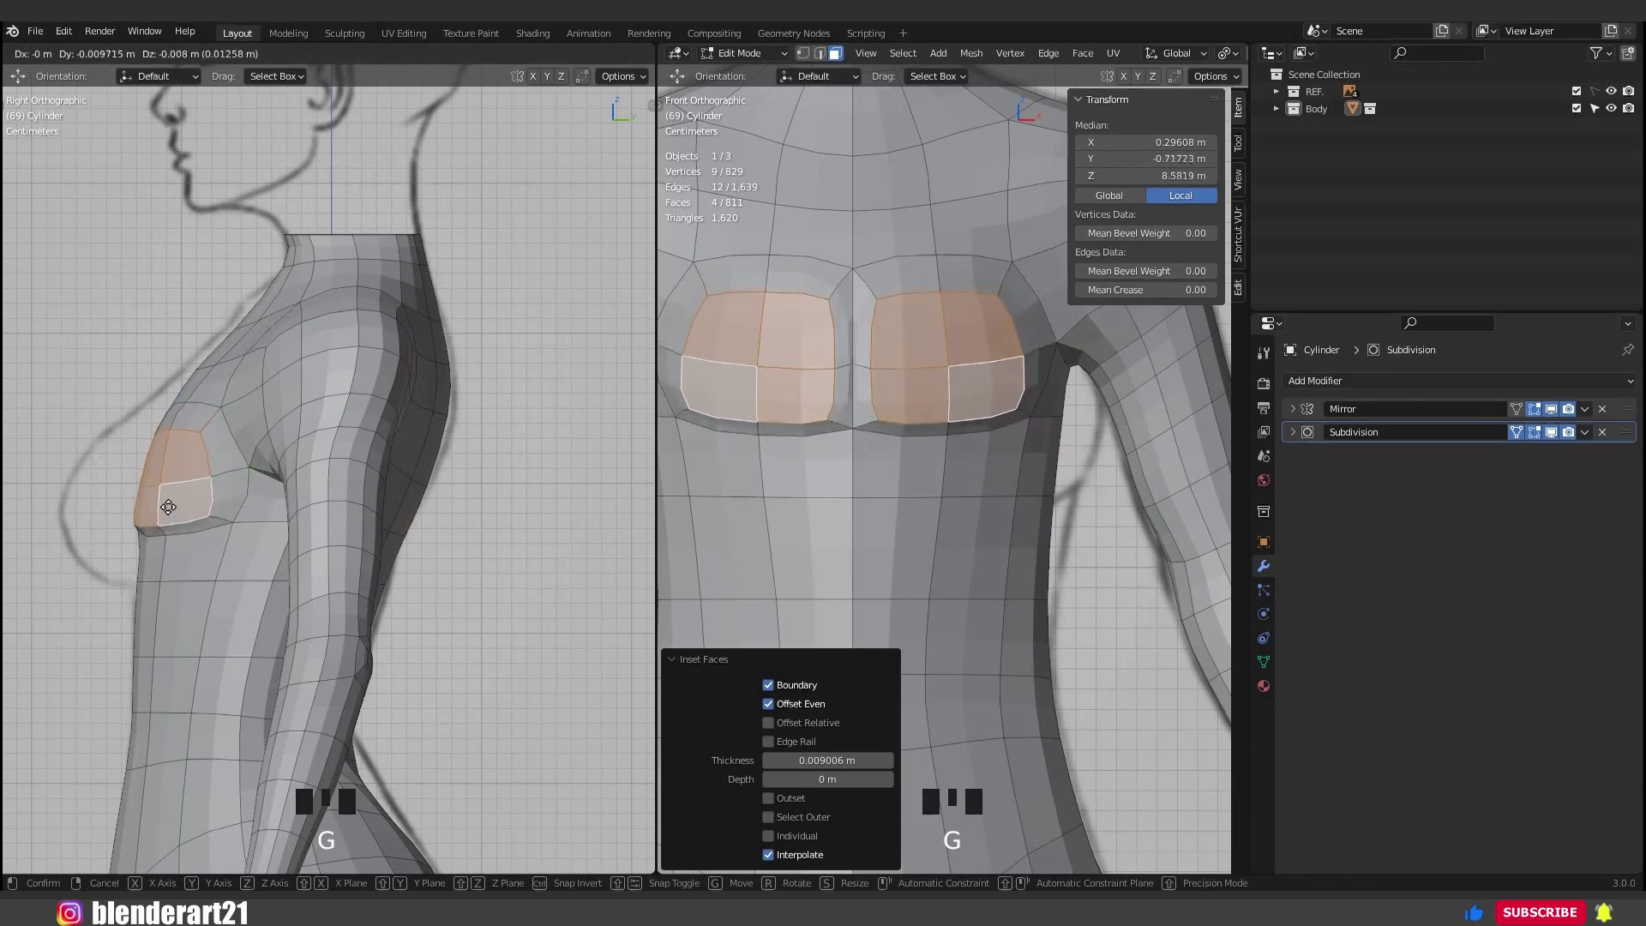
click(1046, 443)
key(g)
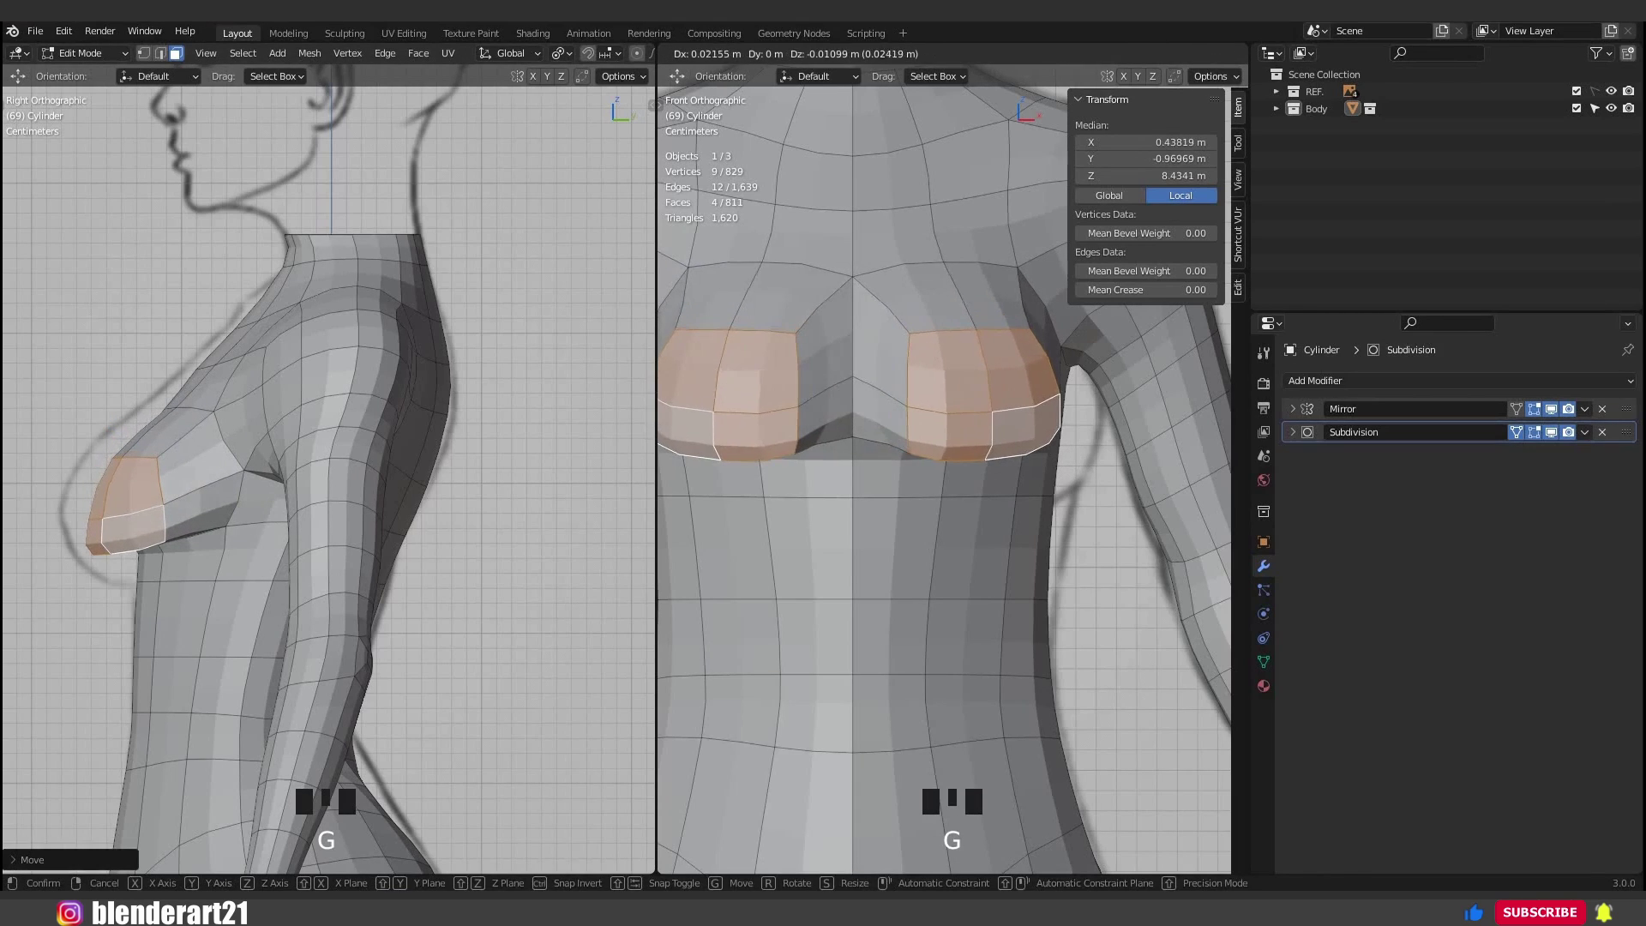
click(1077, 493)
Scale the breast faces by 1.269, shift them outward and down, and scale them by 0.987.
key(s)
click(1089, 511)
key(g)
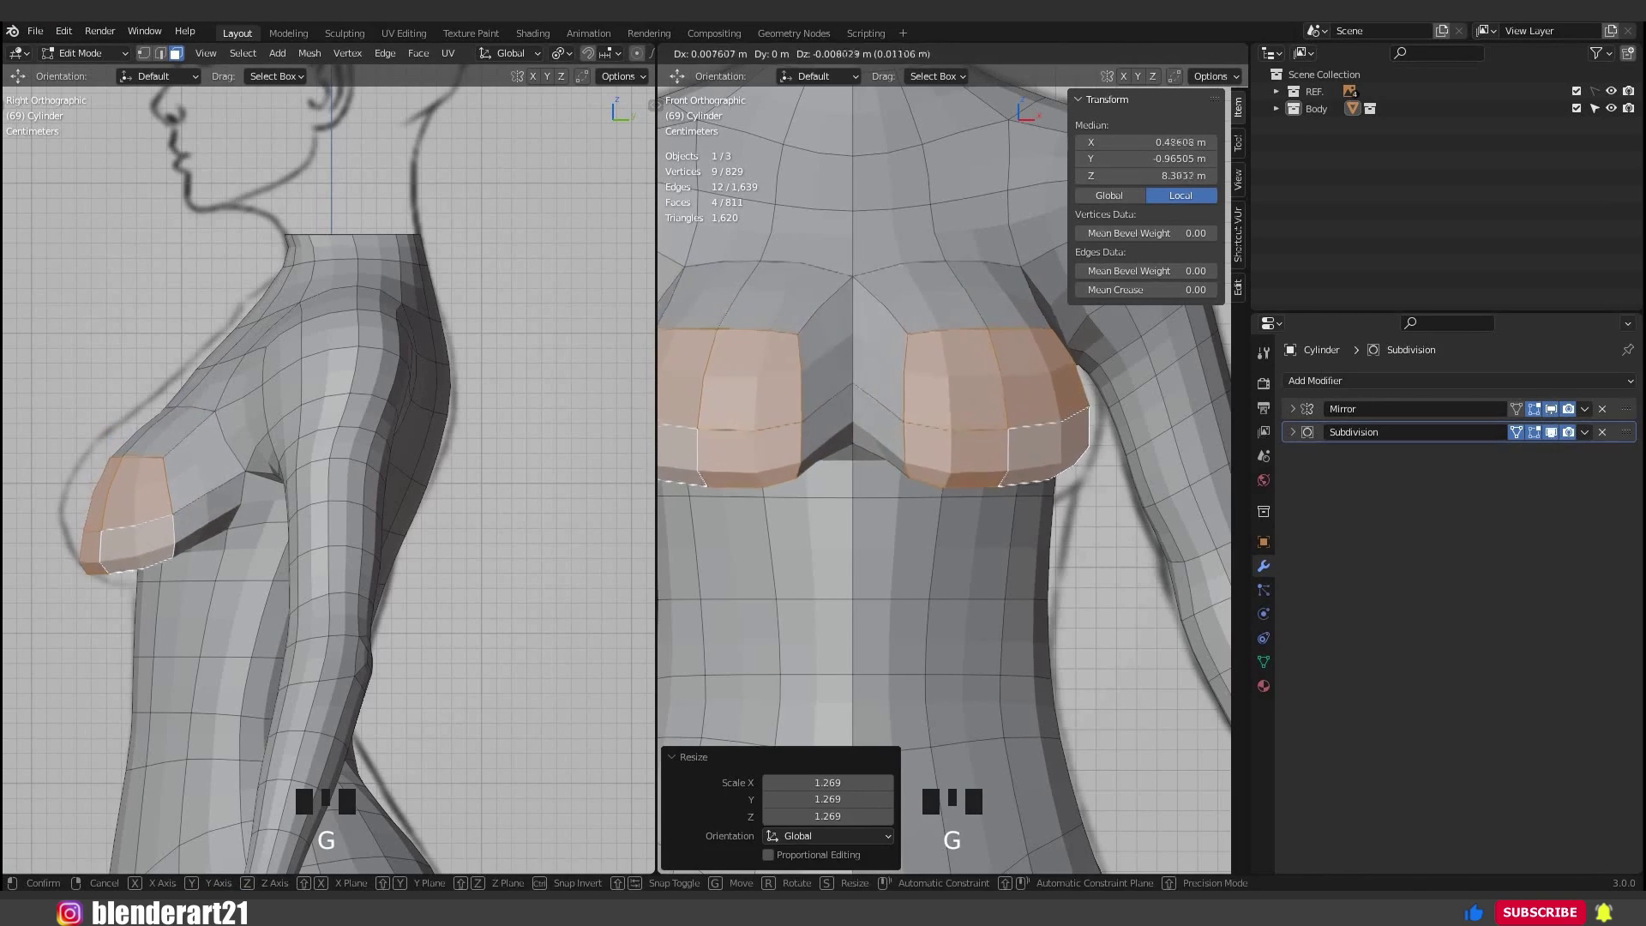
click(1011, 430)
key(s)
click(1082, 519)
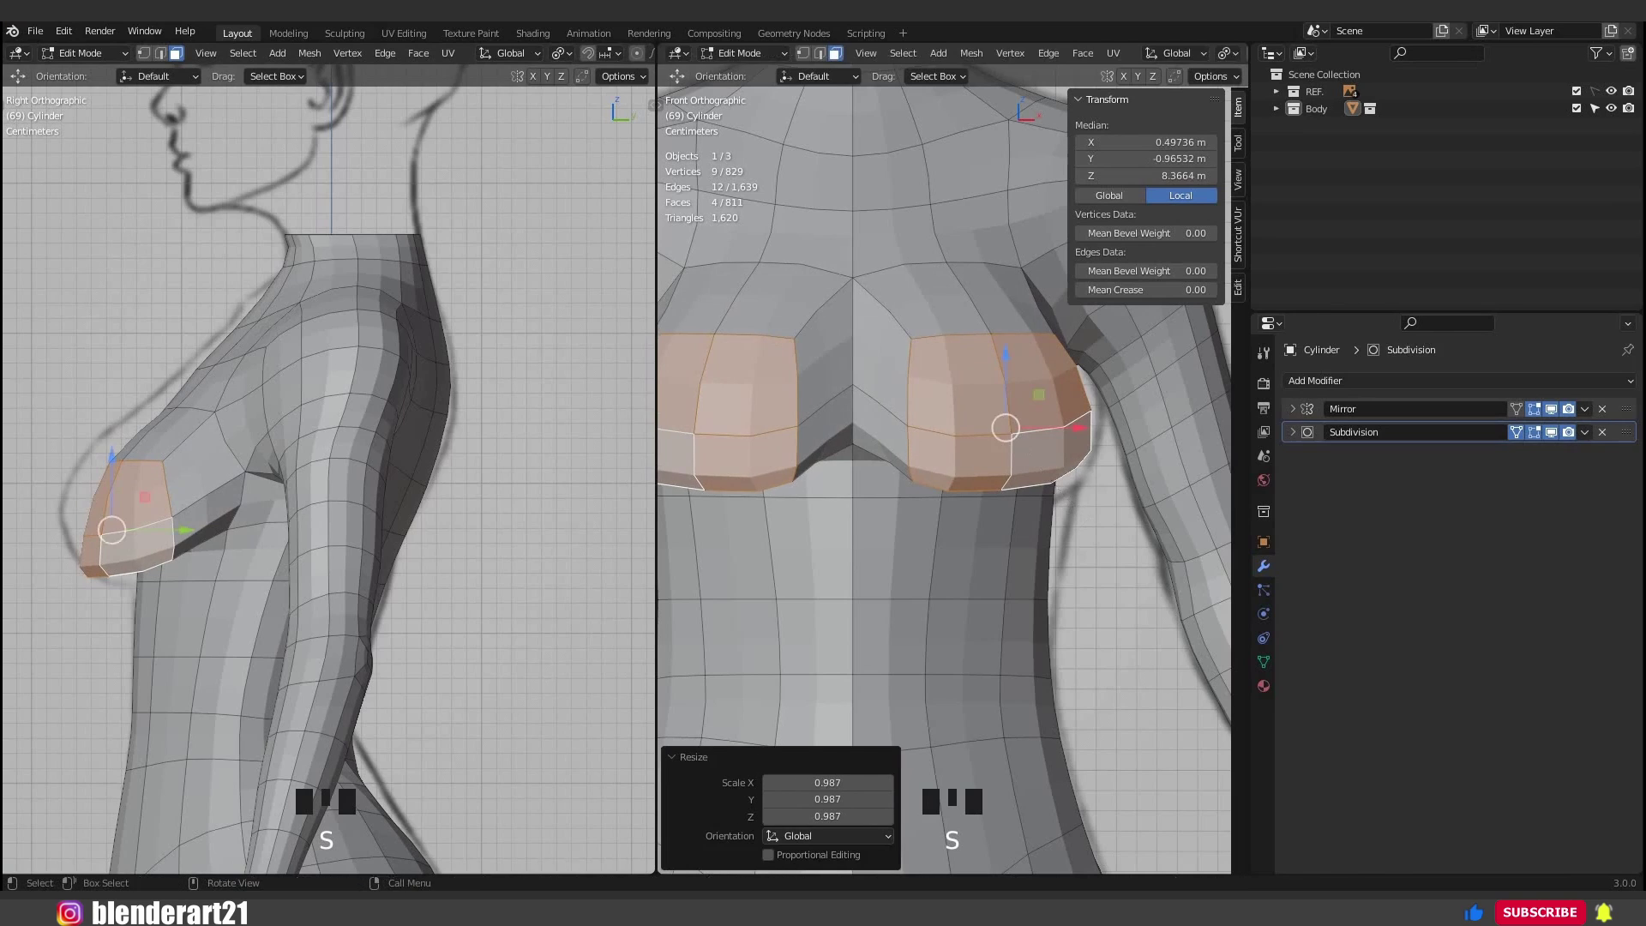
Scale the breast faces by 0.557, move them about 0.007 m in X and -0.004 m in Z, and rescale them.
key(s)
key(g)
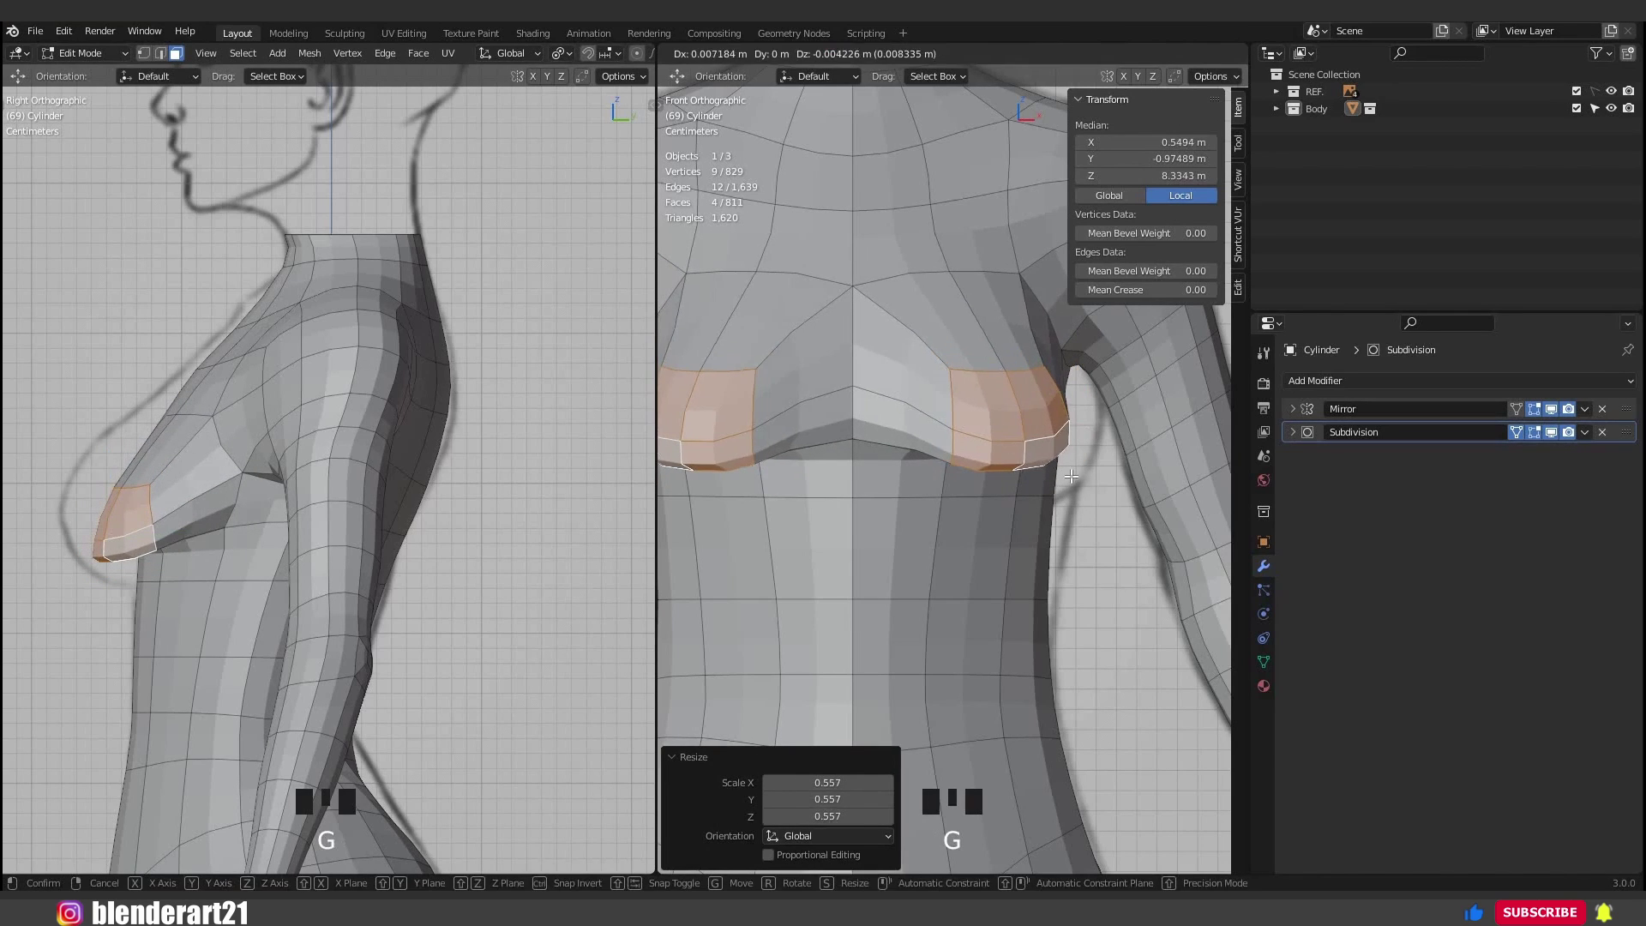
click(1072, 475)
key(s)
click(897, 418)
scroll(759, 415, down, 3)
Lower the inner vertex beneath the breast and move the upper breast vertex -0.015213 m in X and 0.036343 m in Z.
key(Tab)
middle_drag(759, 415, 955, 440)
scroll(948, 433, up, 2)
key(Tab)
key(1)
click(937, 424)
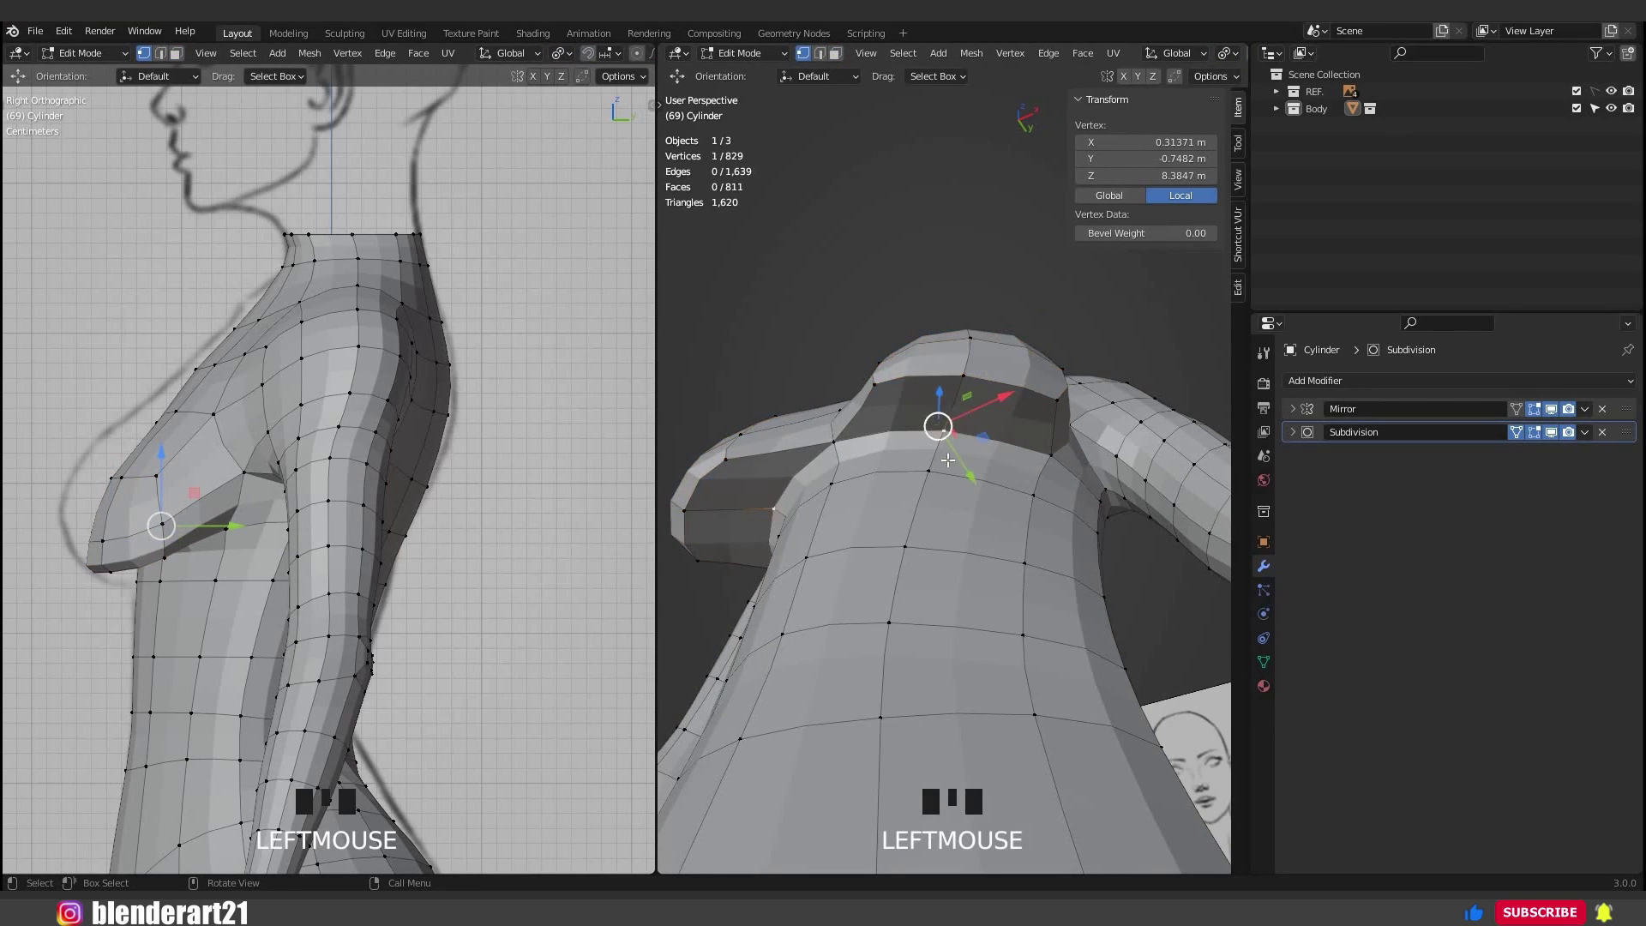
key(KP_1)
key(g)
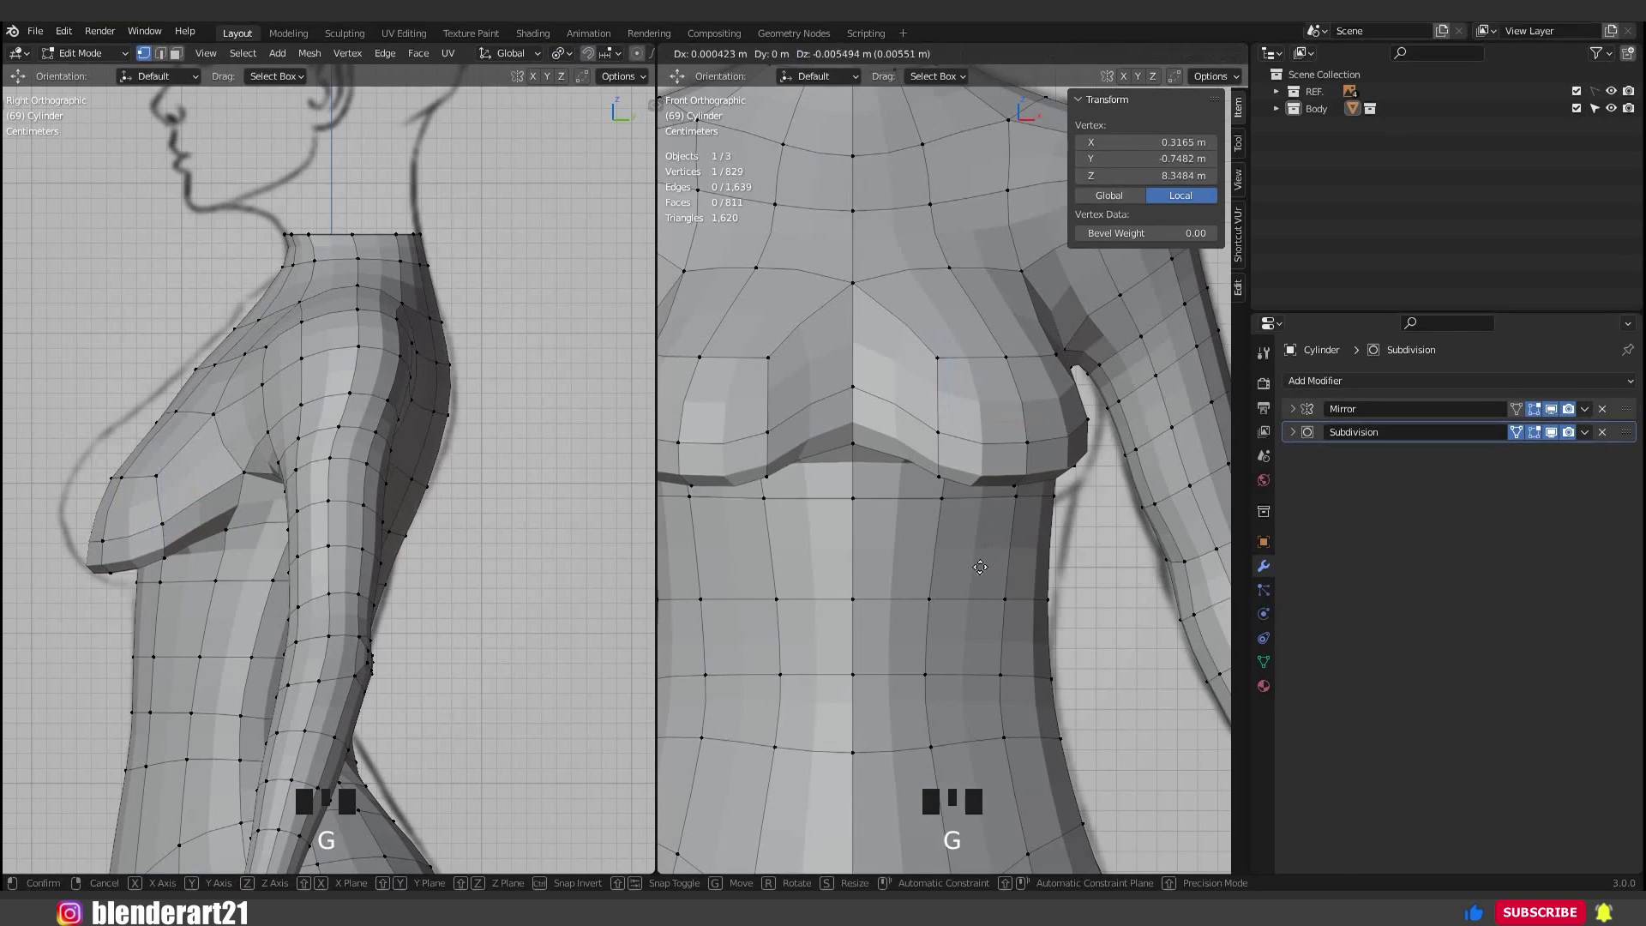
click(912, 361)
middle_drag(911, 360, 858, 377)
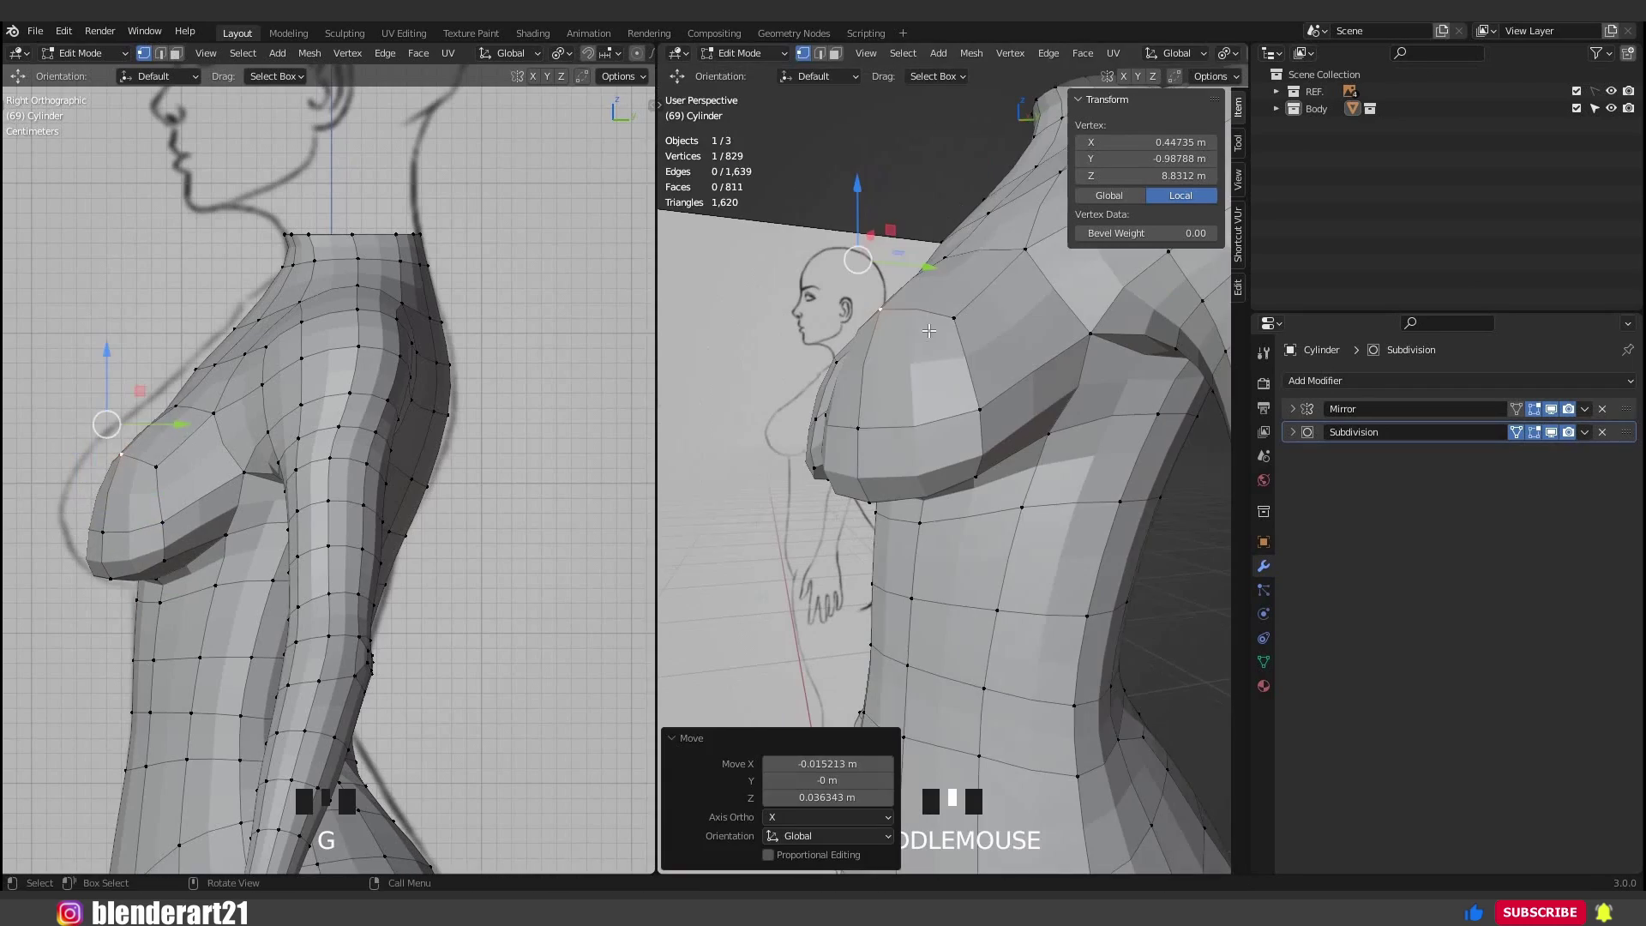
Reposition the breast's upper, front and lower vertices in side view to follow the reference drawing's outline.
scroll(298, 343, up, 3)
click(247, 354)
key(g)
click(292, 273)
click(369, 250)
key(g)
click(230, 480)
middle_drag(866, 446, 1029, 438)
key(g)
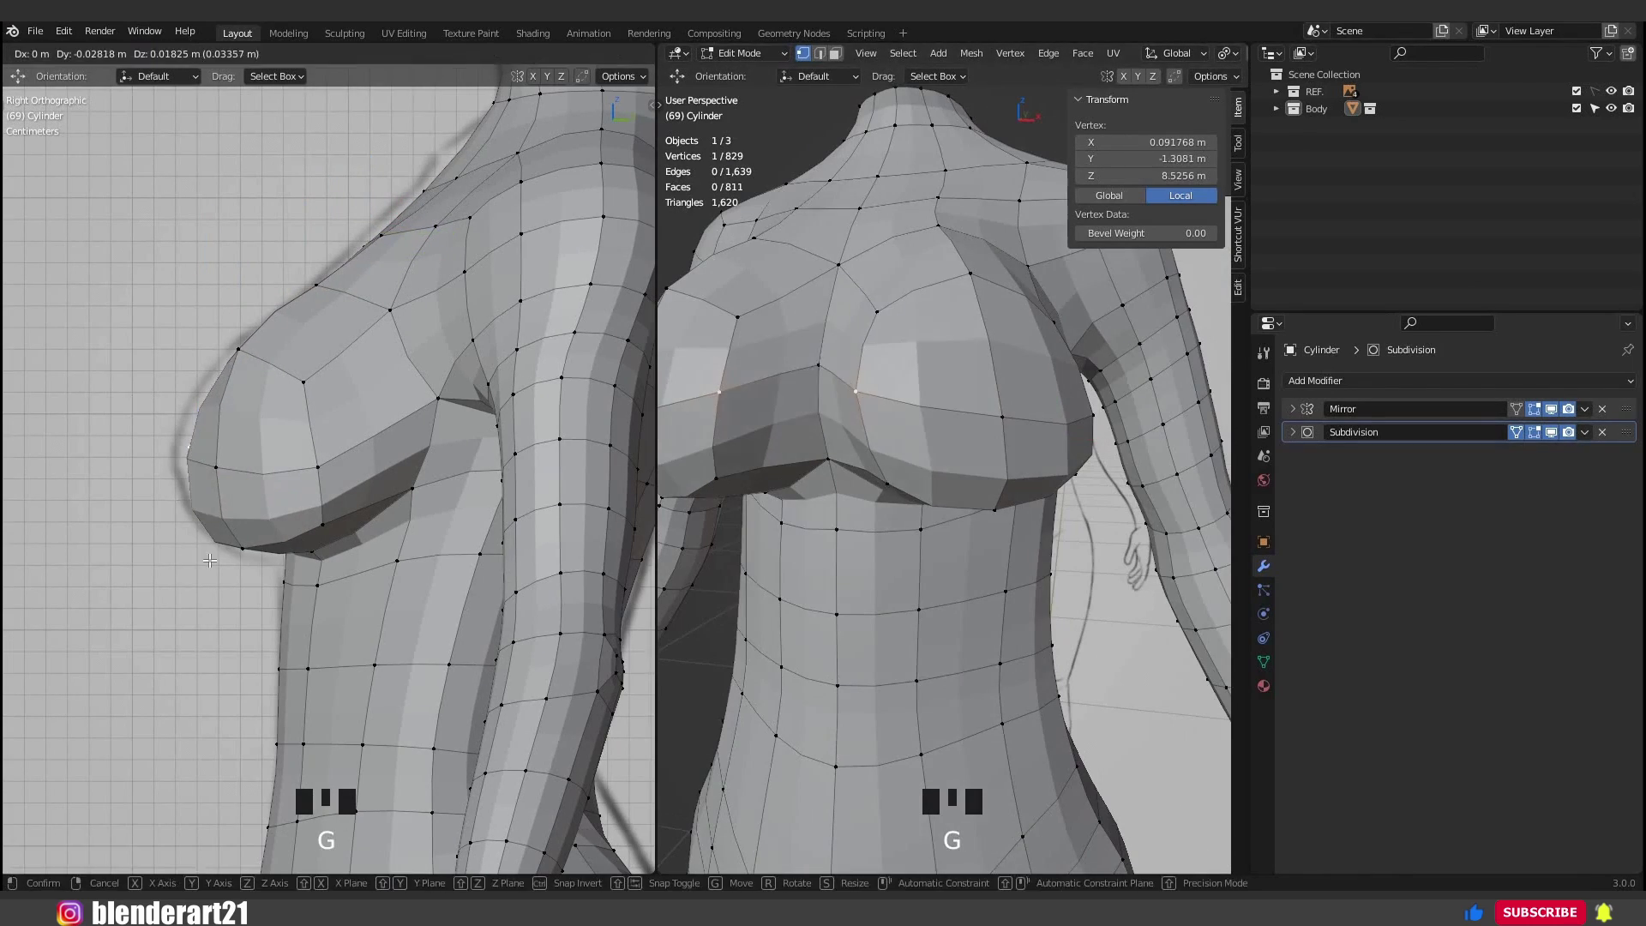
click(249, 506)
Add an edge loop around the breast between its base and its front faces.
scroll(469, 524, down, 3)
key(KP_1)
scroll(299, 343, up, 5)
key(ctrl+r)
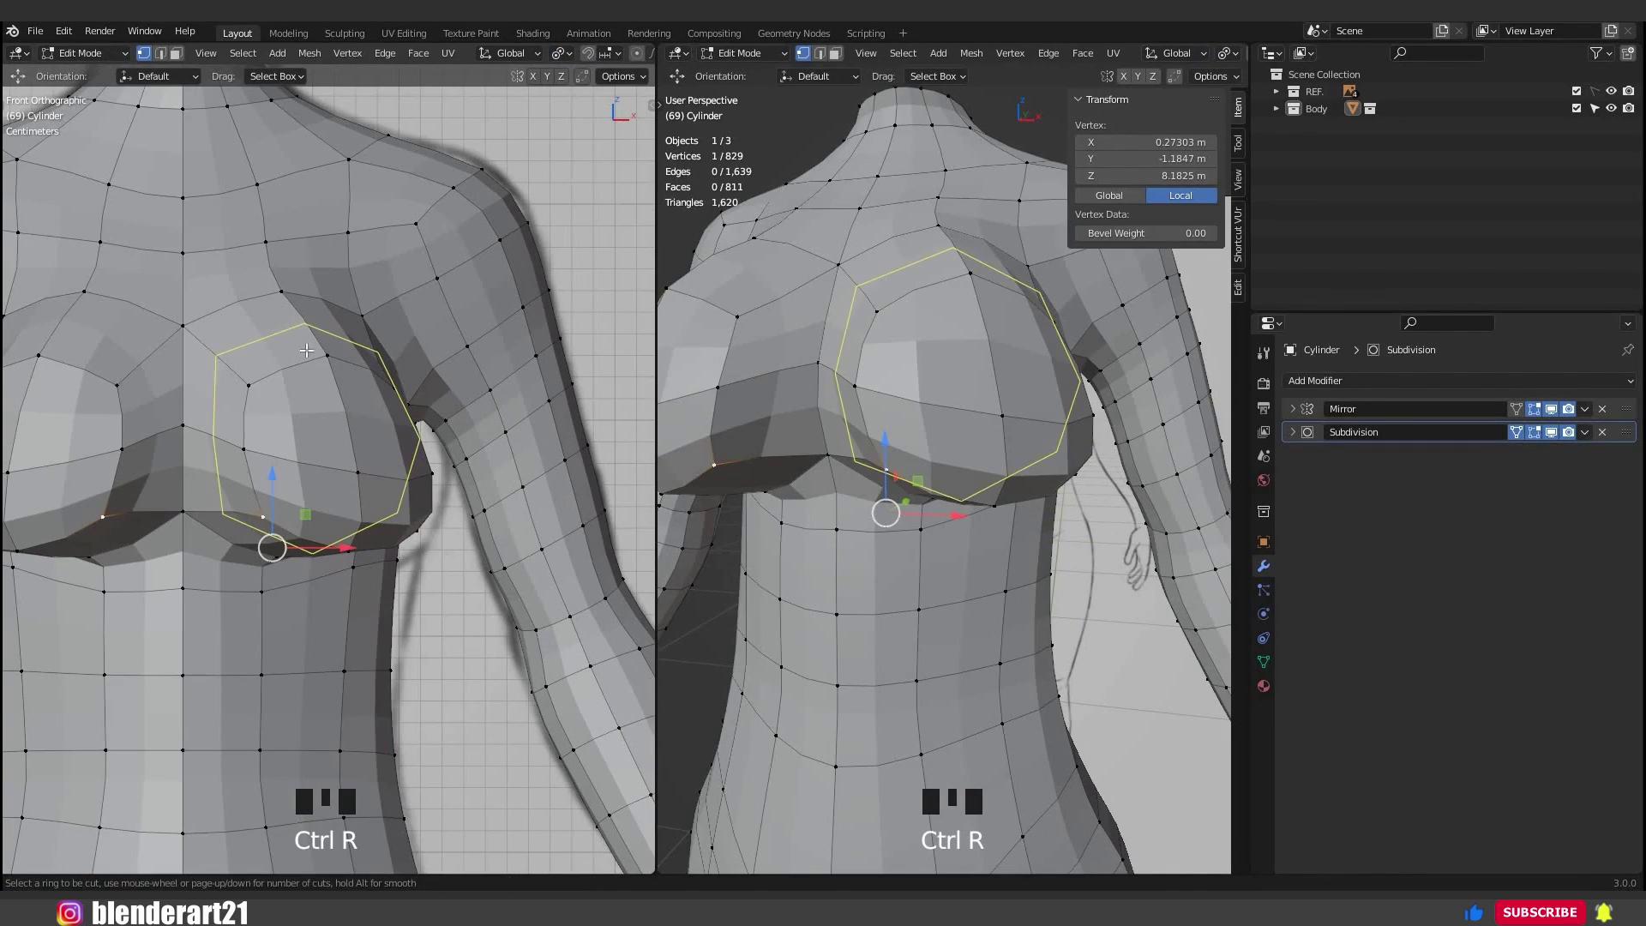
click(375, 439)
Select the four faces at the breast's tip, scale them by about 0.54, and adjust their rotation and position to the side reference.
scroll(376, 439, down, 3)
middle_drag(376, 439, 201, 460)
key(ctrl+KP_Add)
key(s)
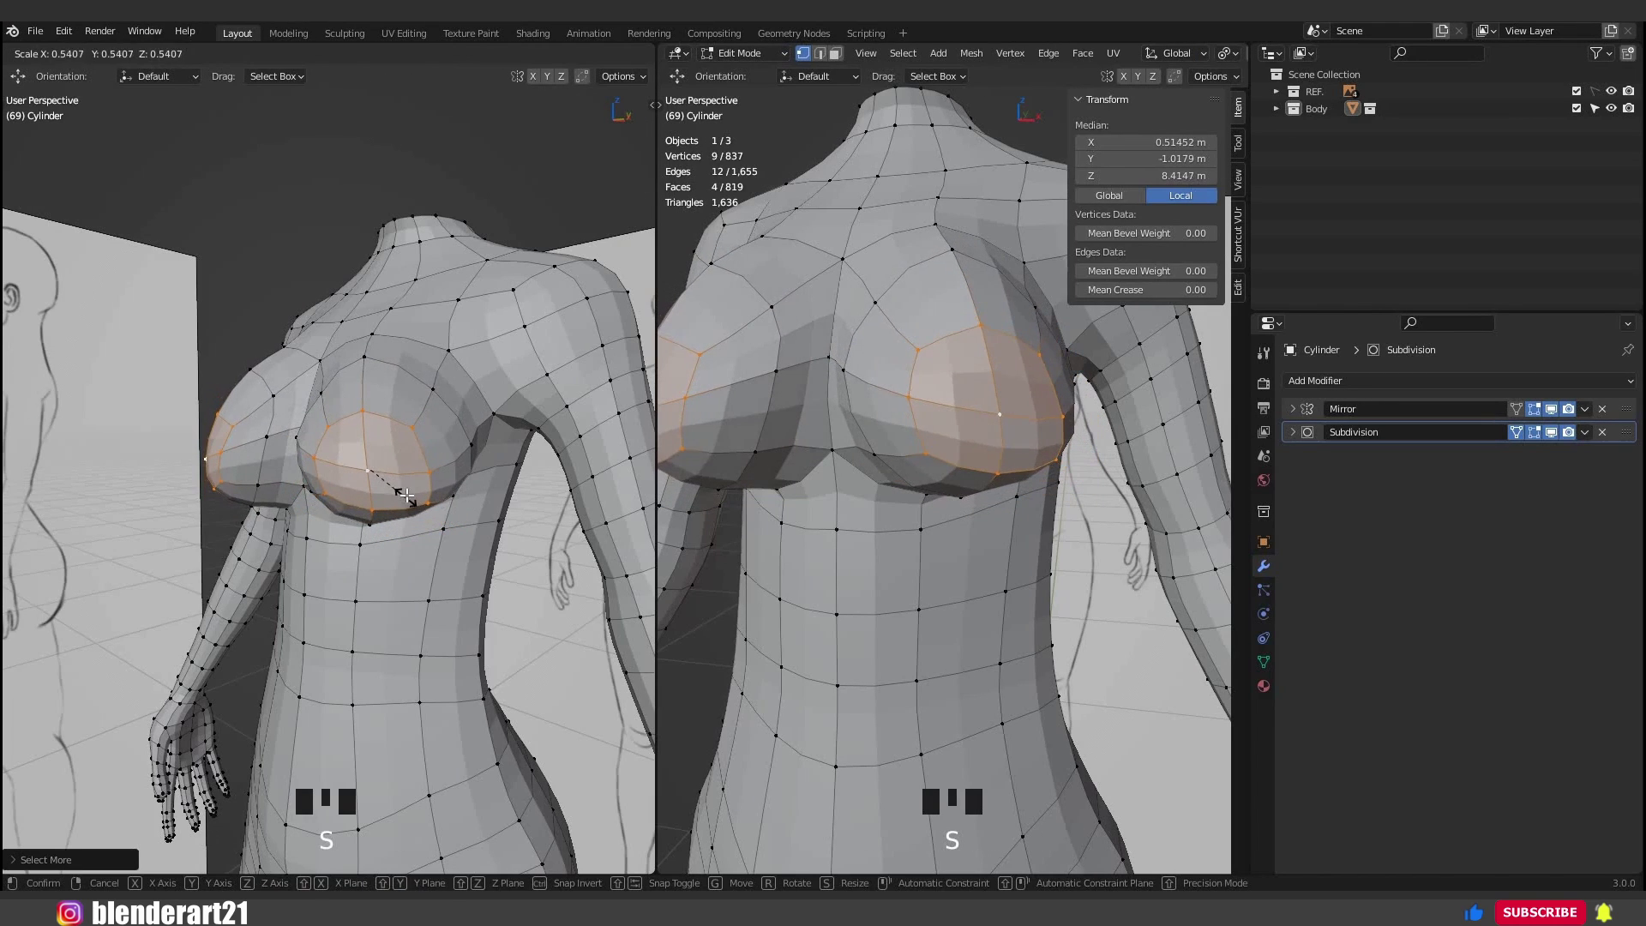
click(406, 494)
key(KP_3)
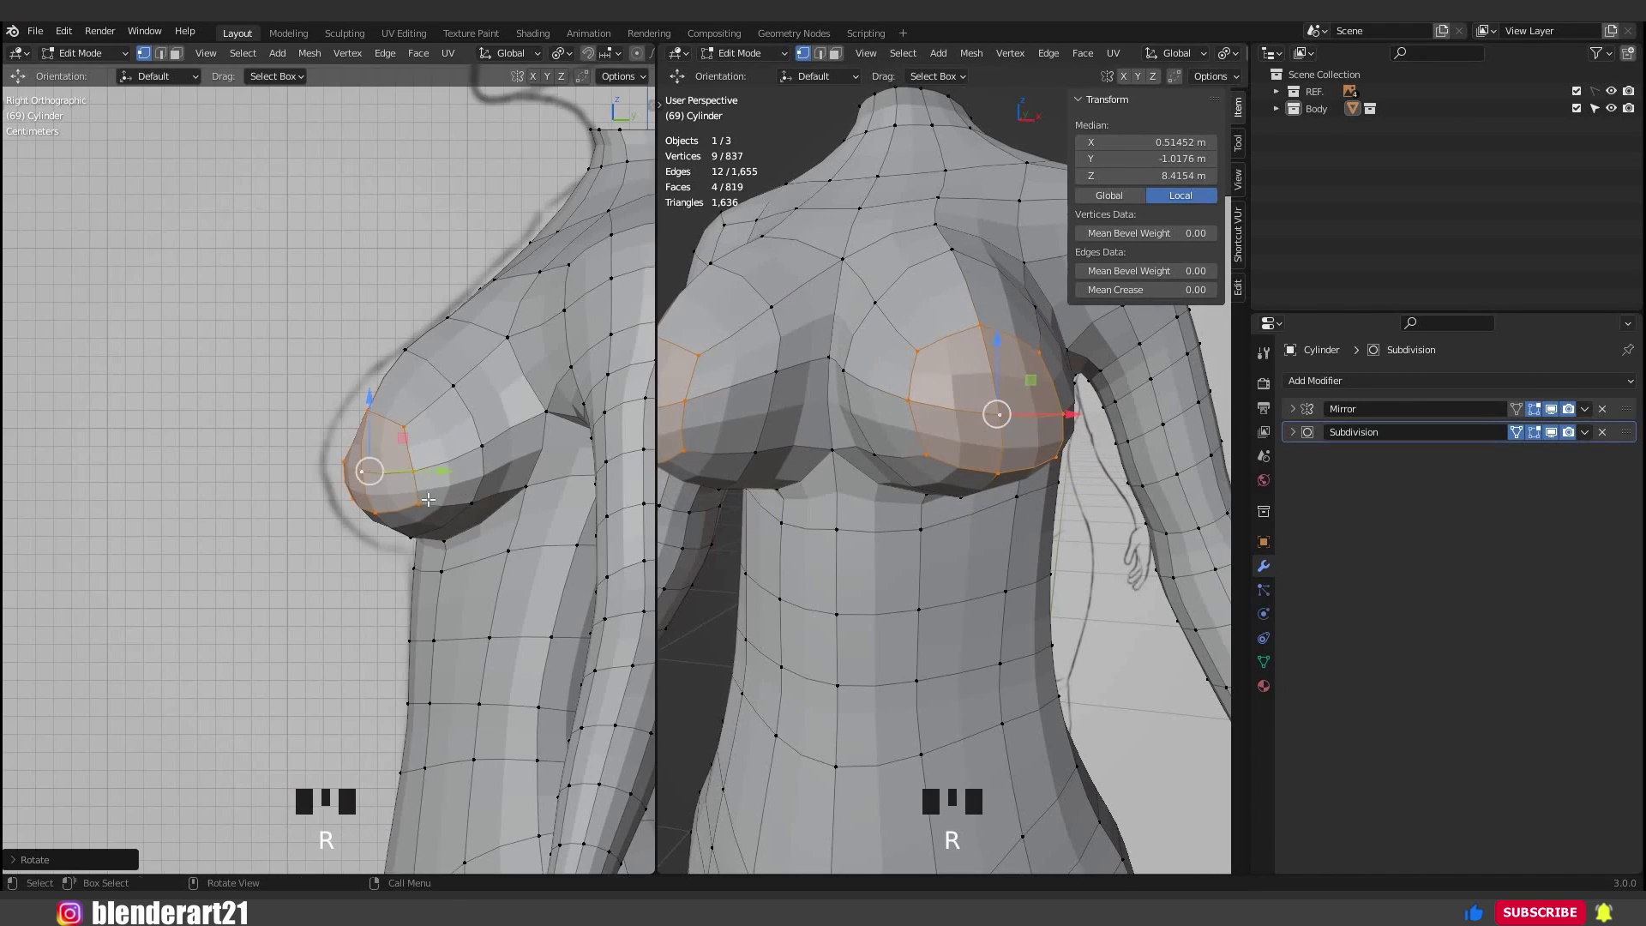
scroll(428, 500, up, 3)
key(g)
click(395, 519)
Add a second edge loop around the breast behind the tip faces and scale it to round the form.
key(ctrl+r)
click(521, 449)
click(522, 450)
key(s)
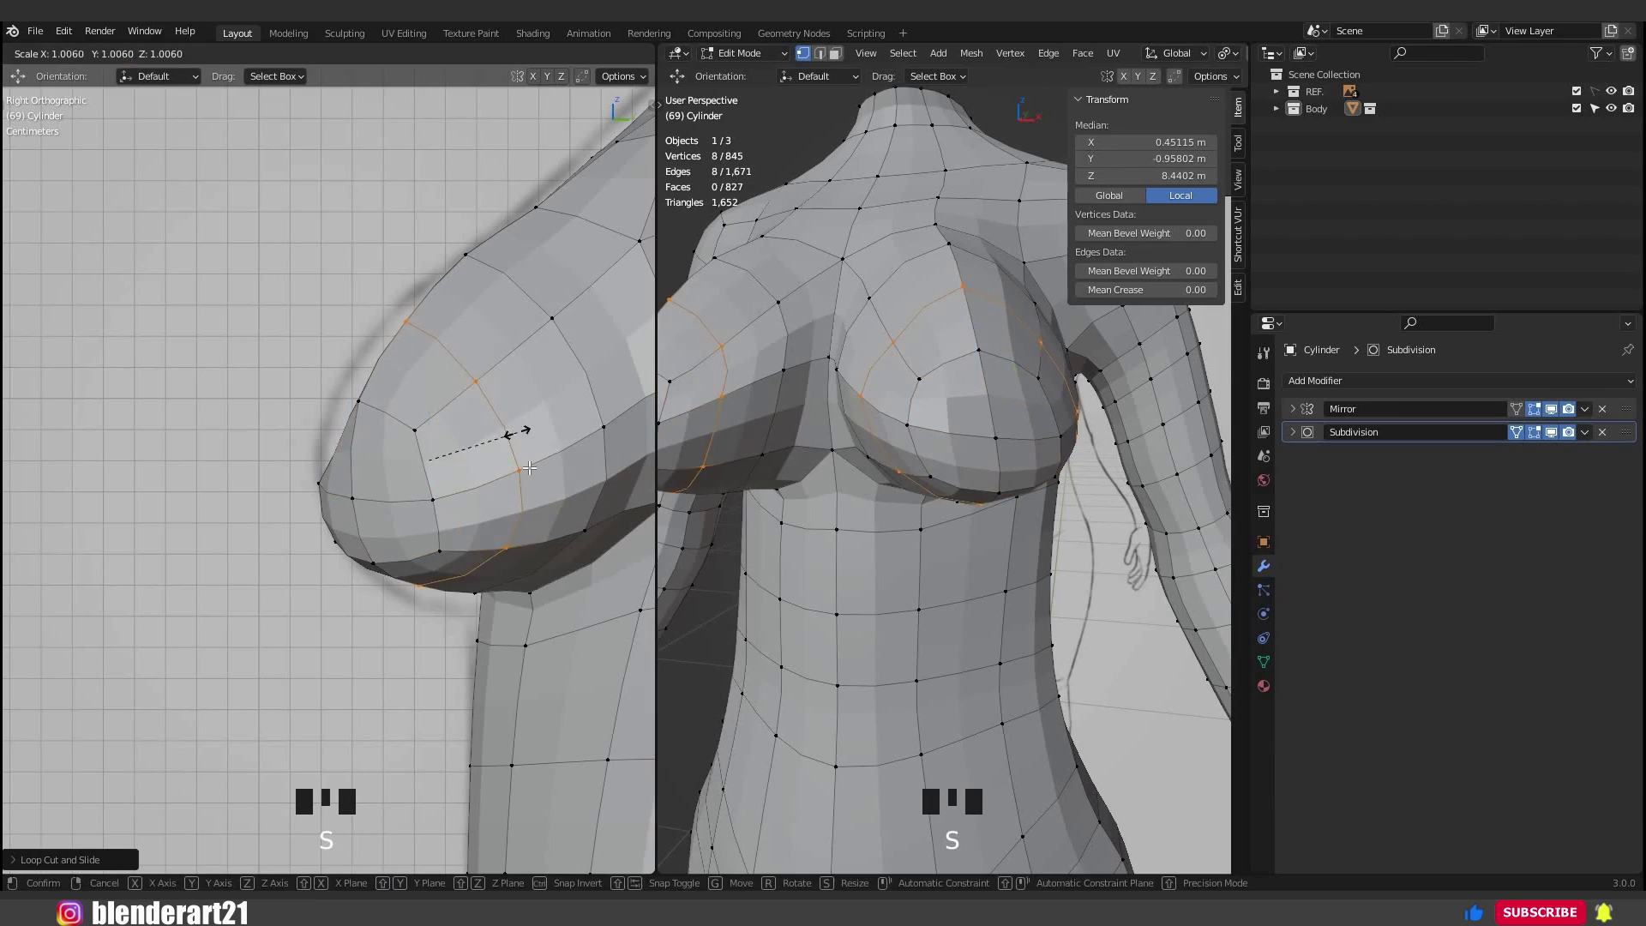
click(429, 467)
middle_drag(429, 468, 514, 429)
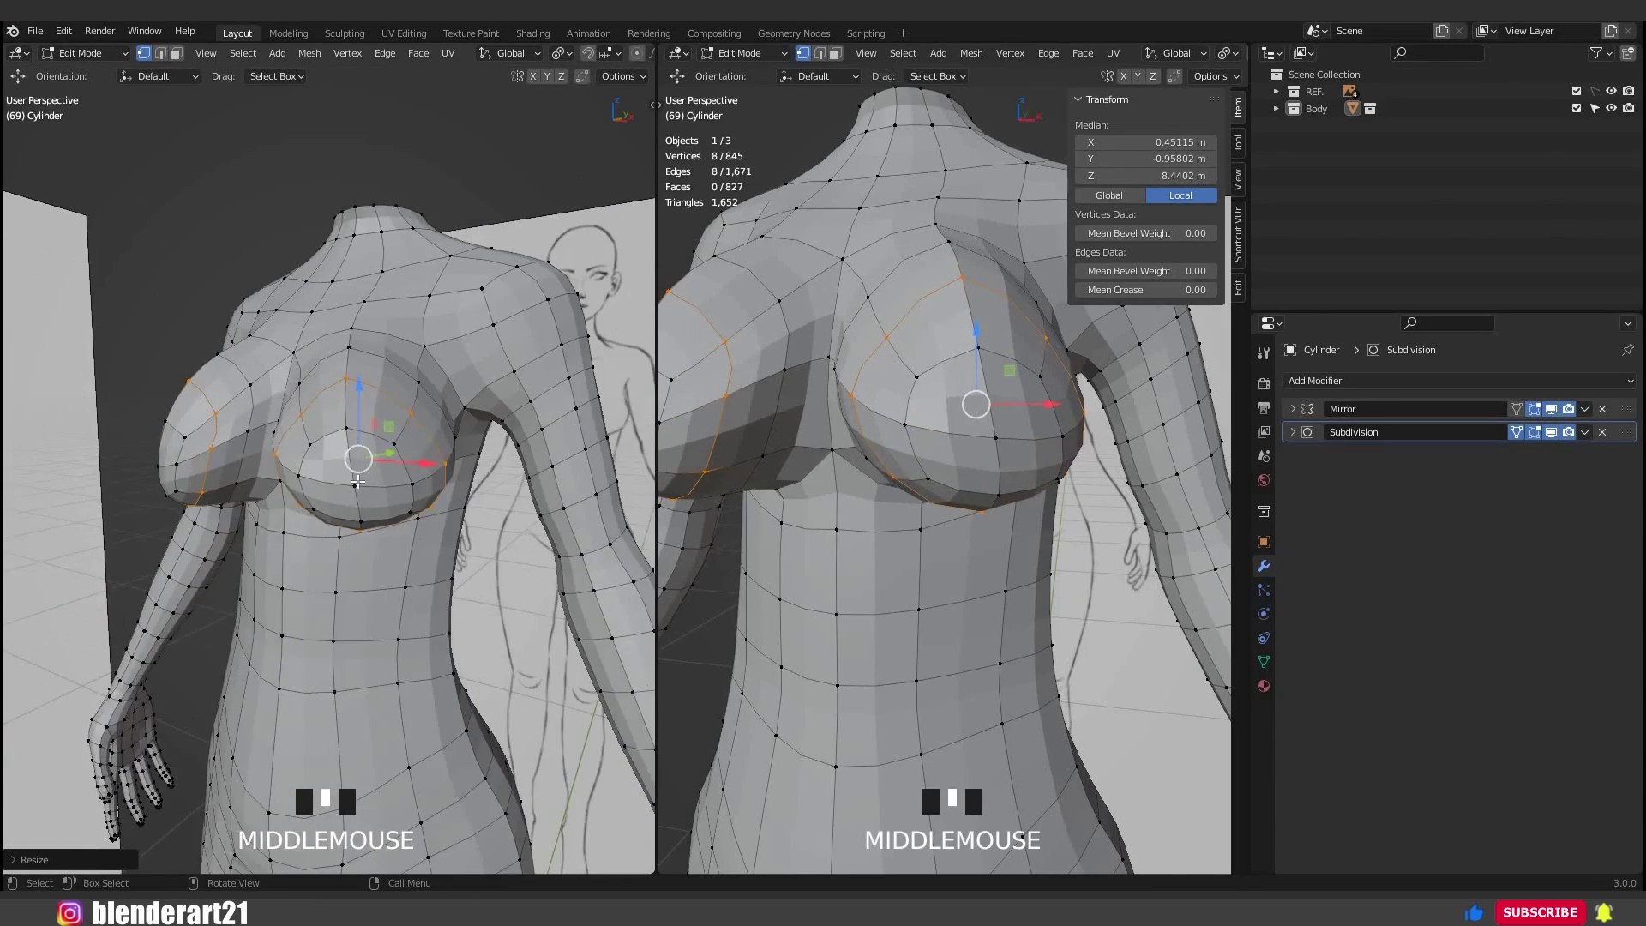
Even out the breast and armpit by moving individual vertices with smooth proportional editing at a size of 0.03235 m.
scroll(515, 429, up, 2)
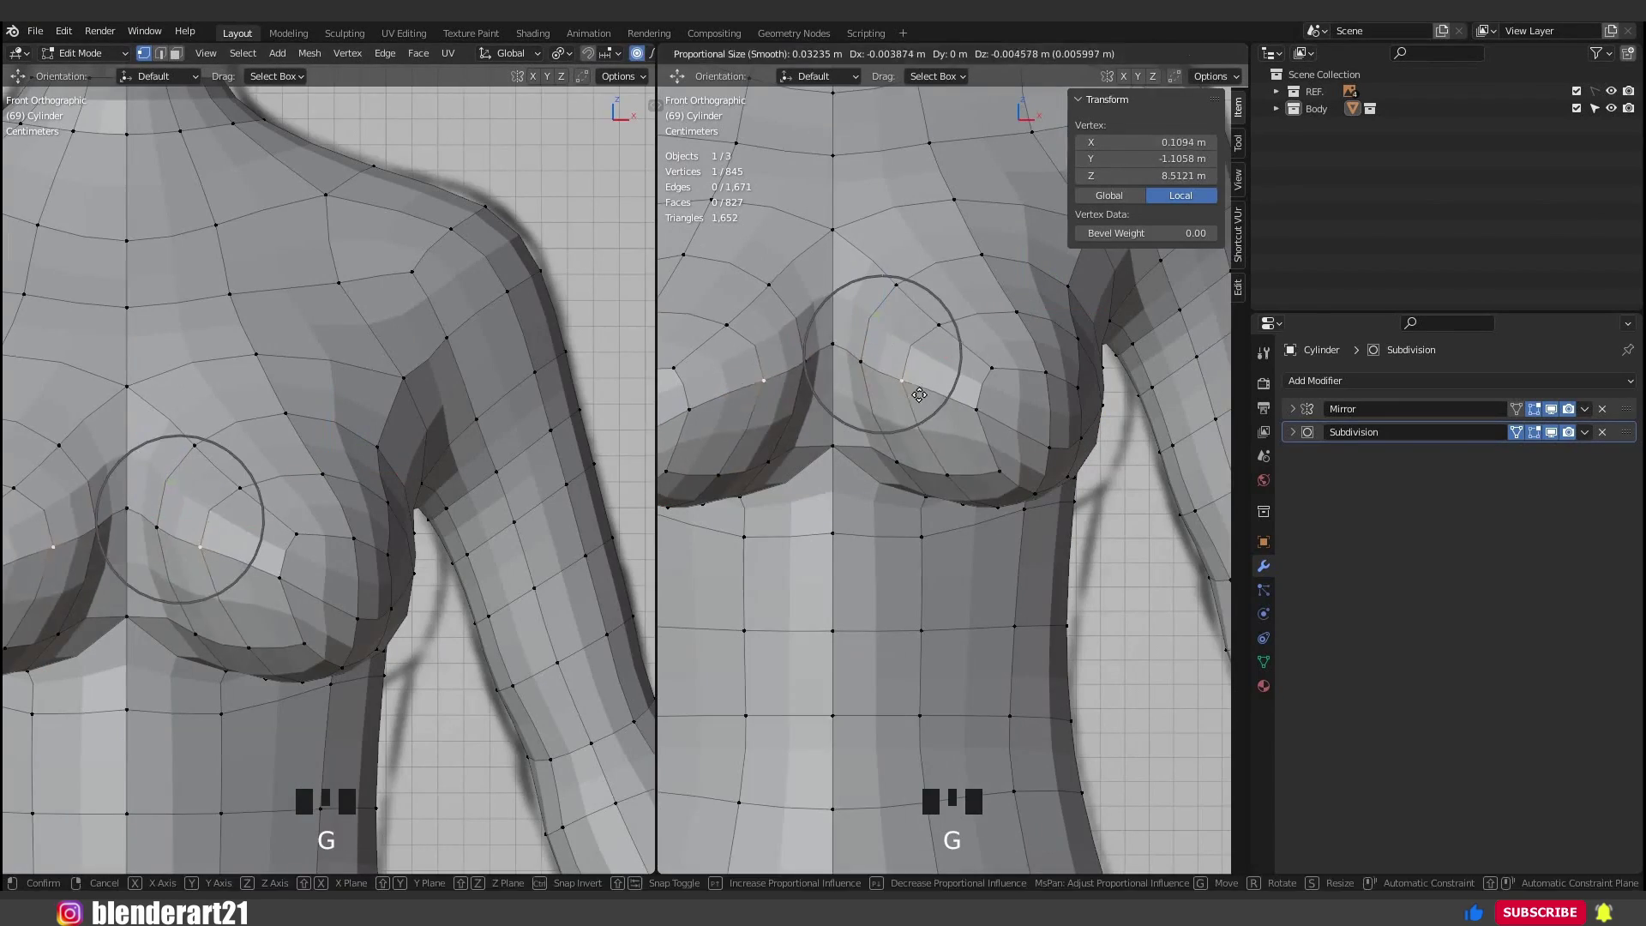
click(986, 549)
key(g)
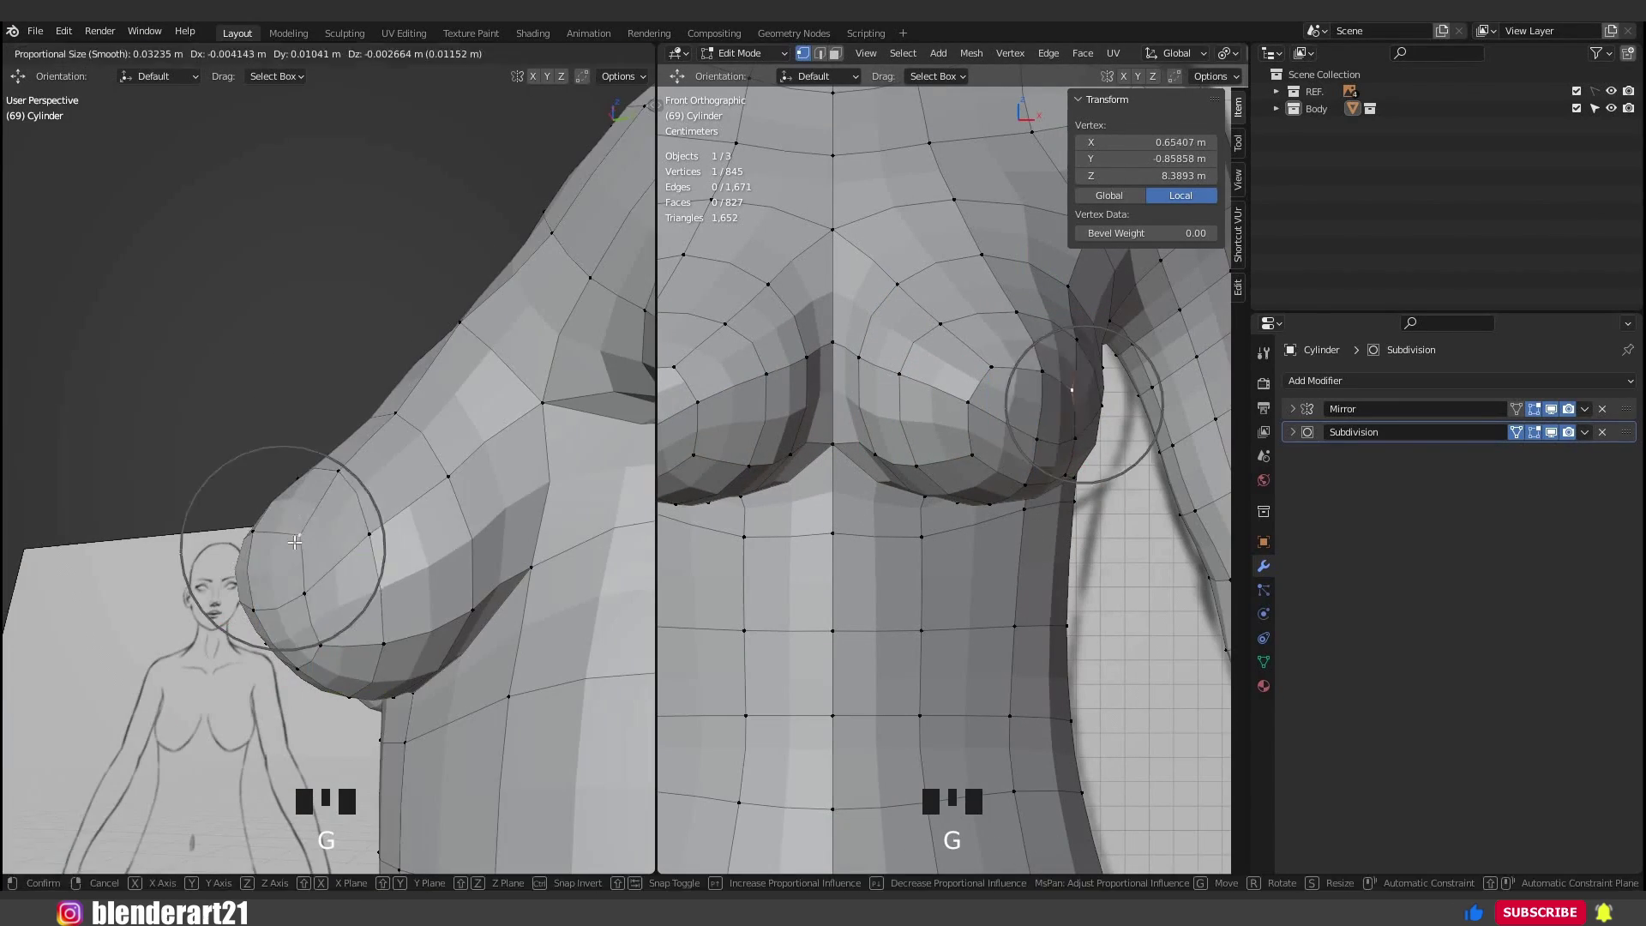
click(498, 605)
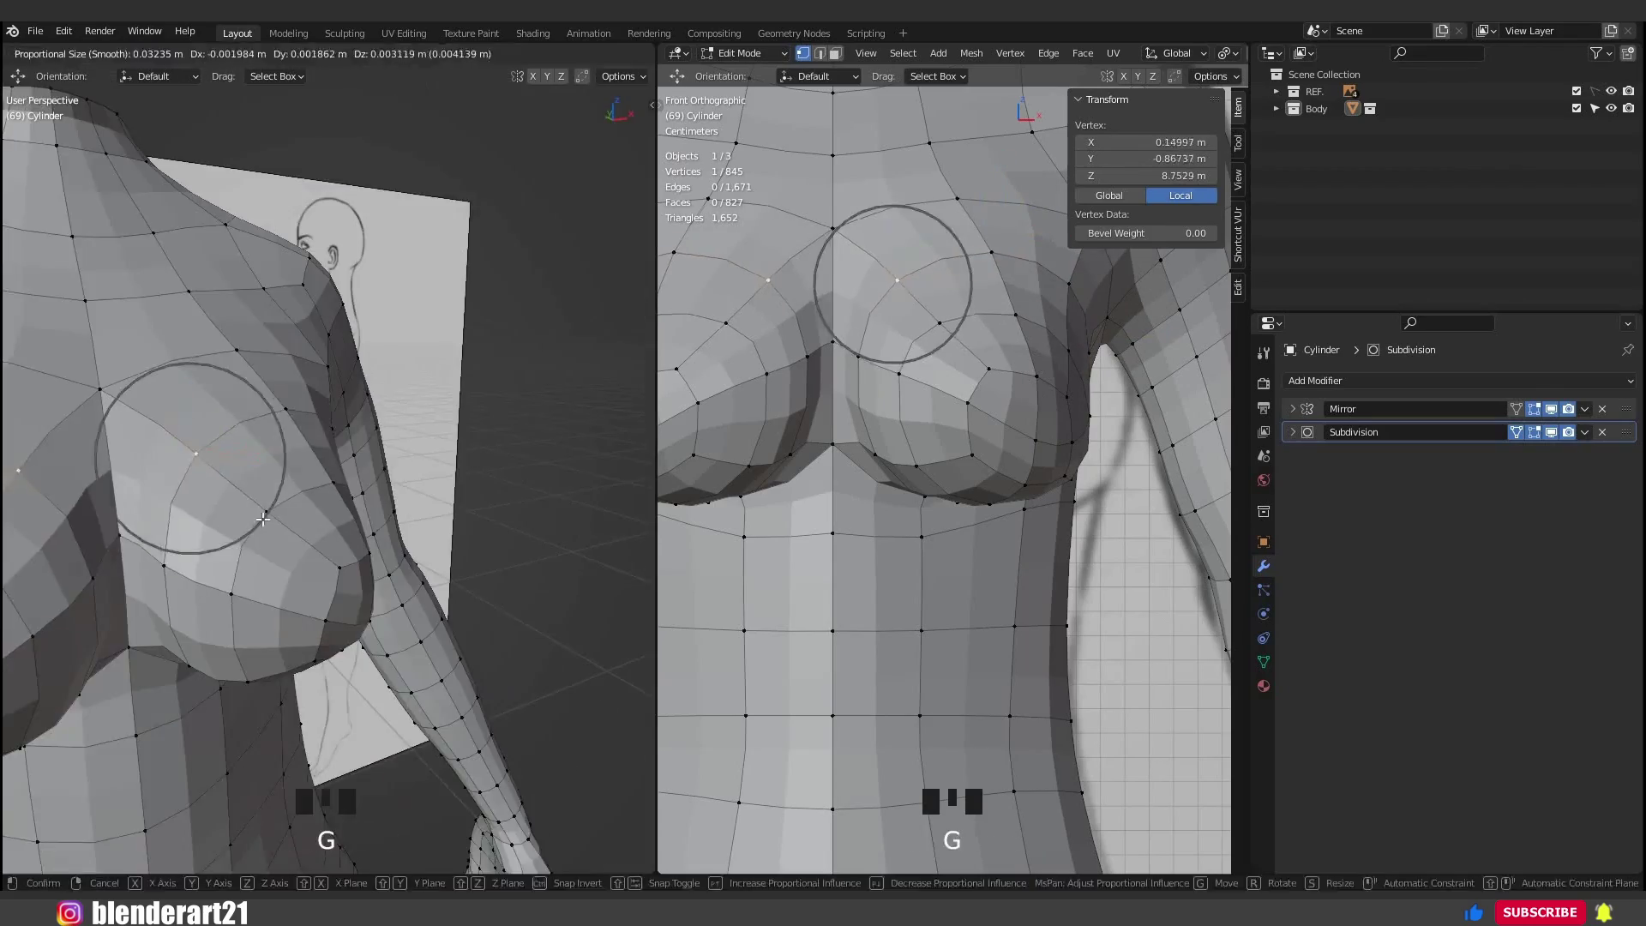
key(g)
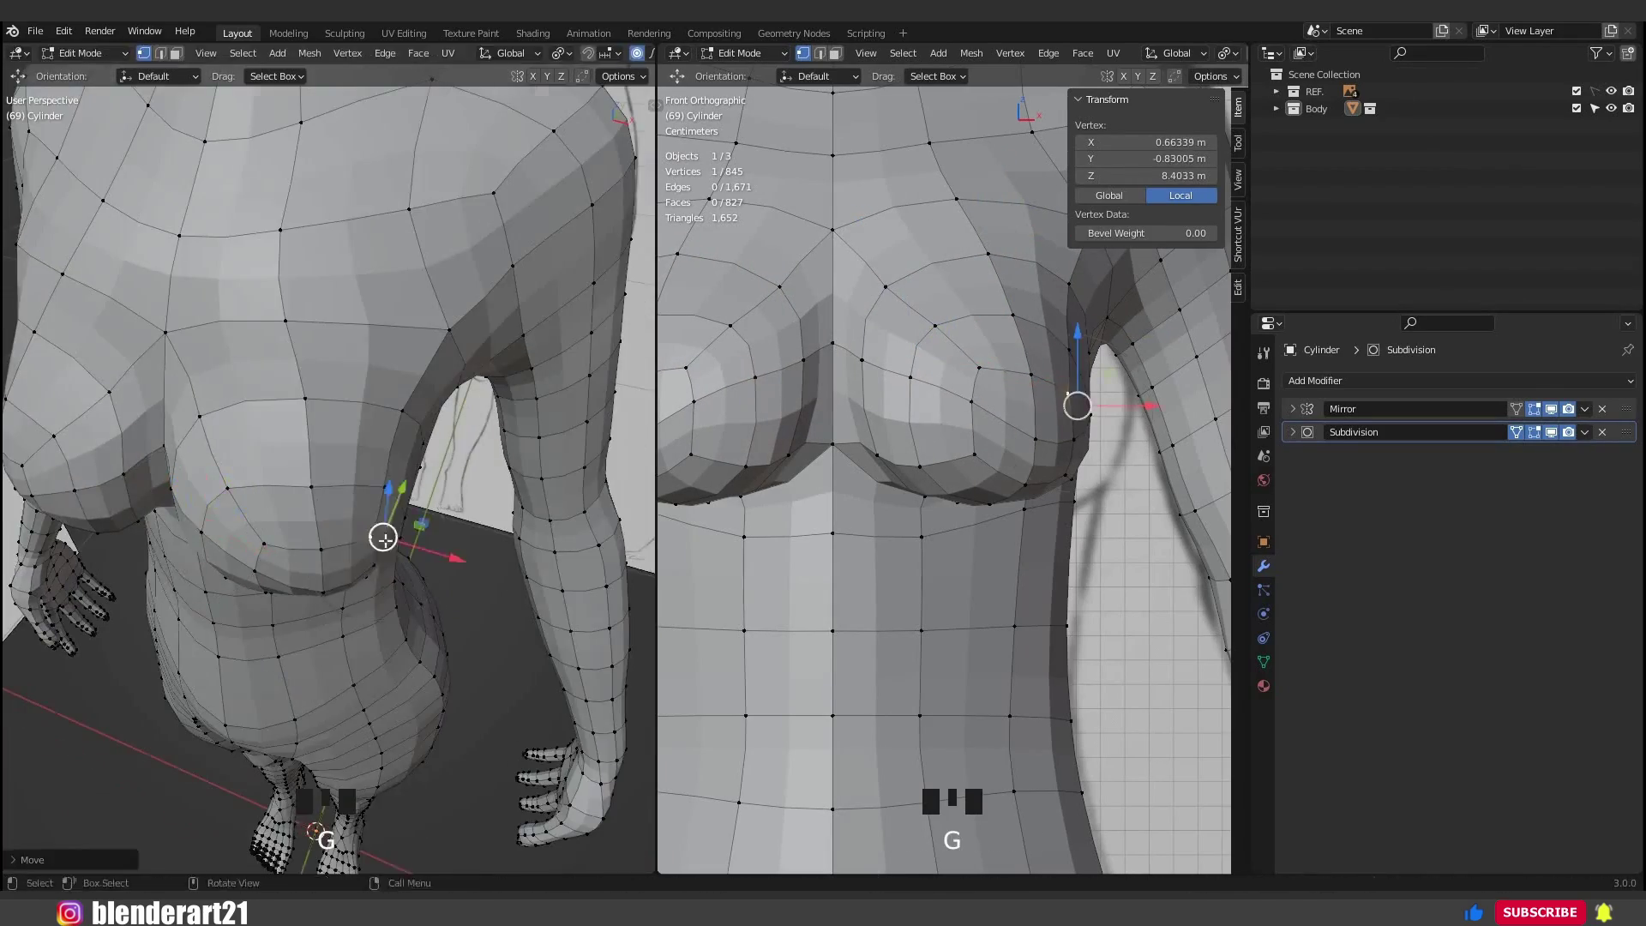
middle_drag(378, 600, 407, 607)
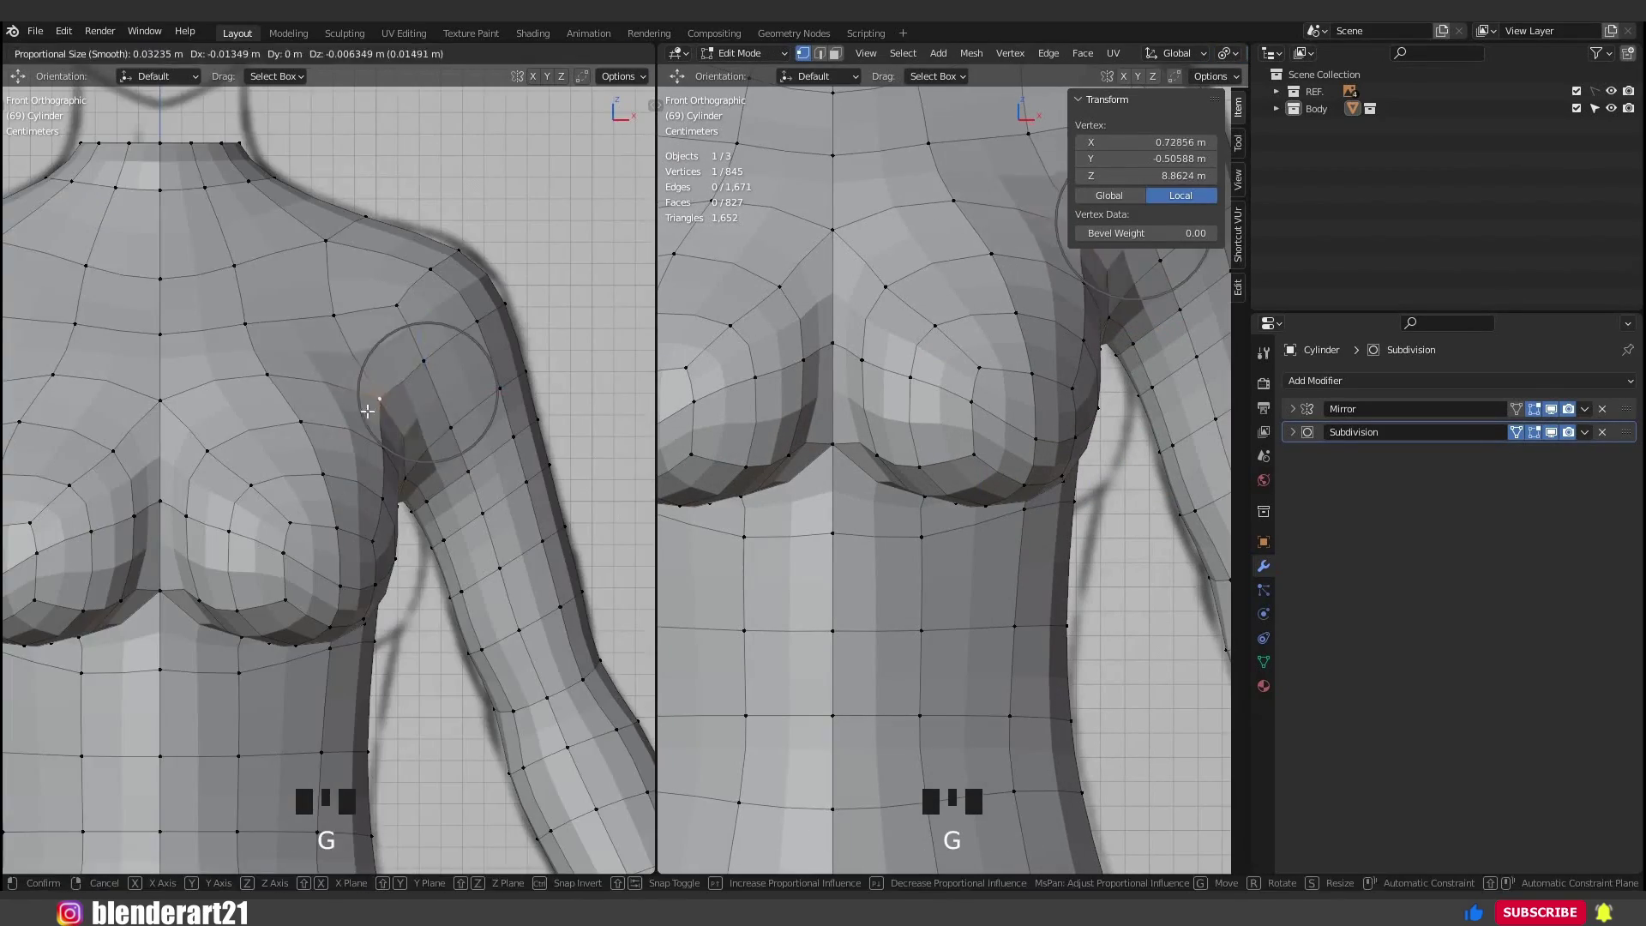
key(KP_3)
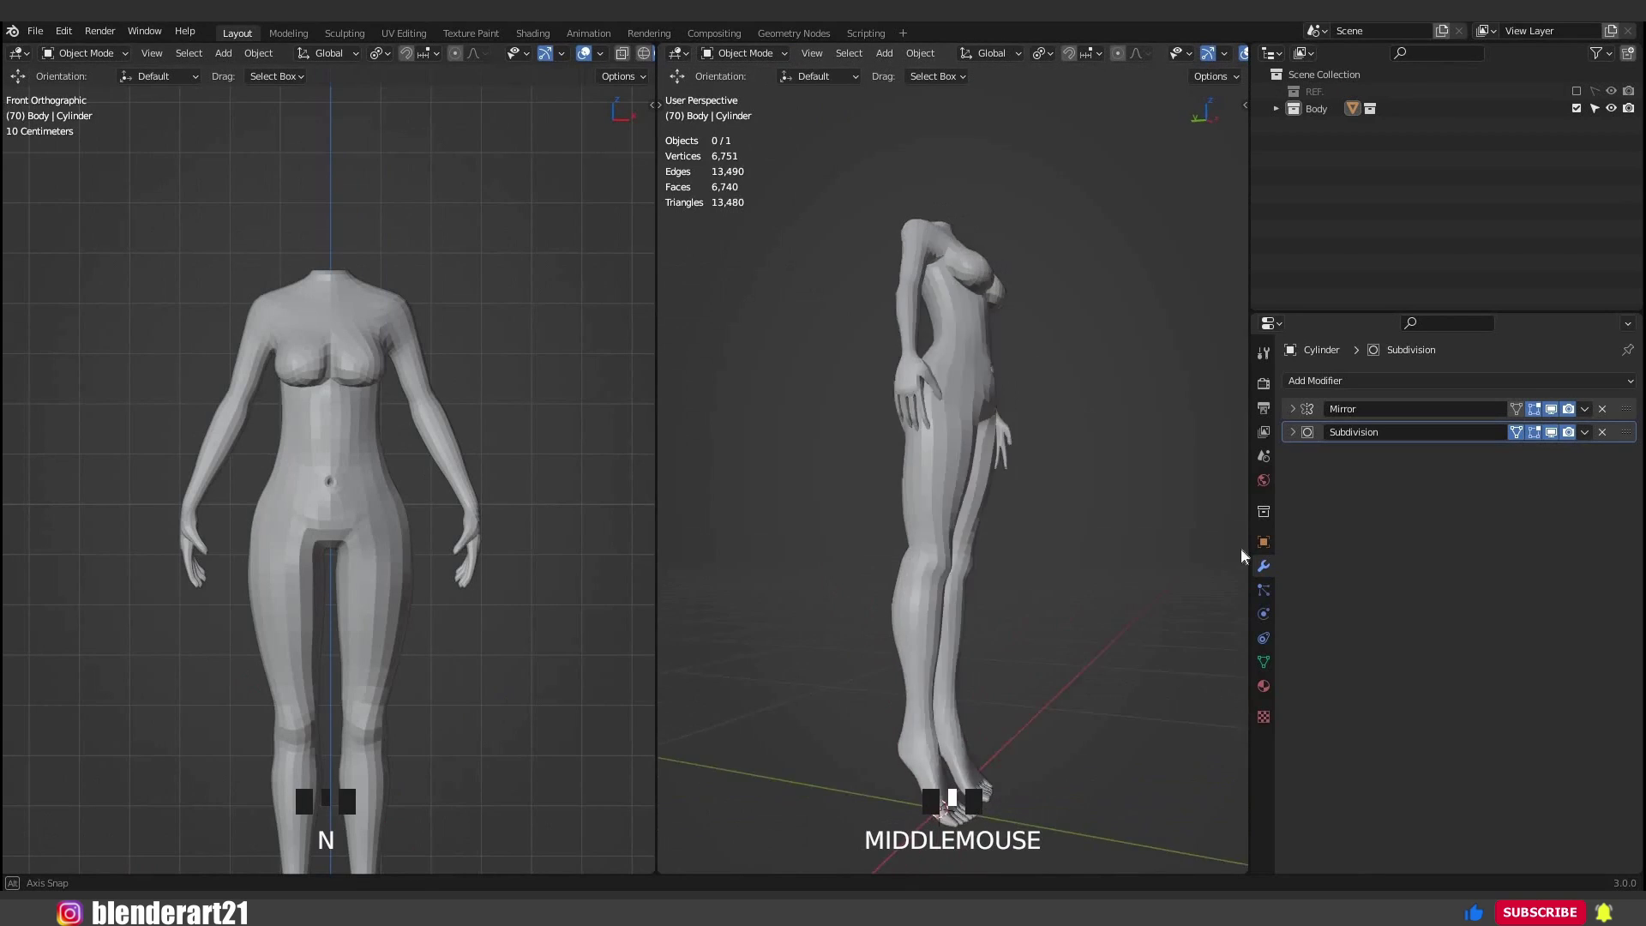